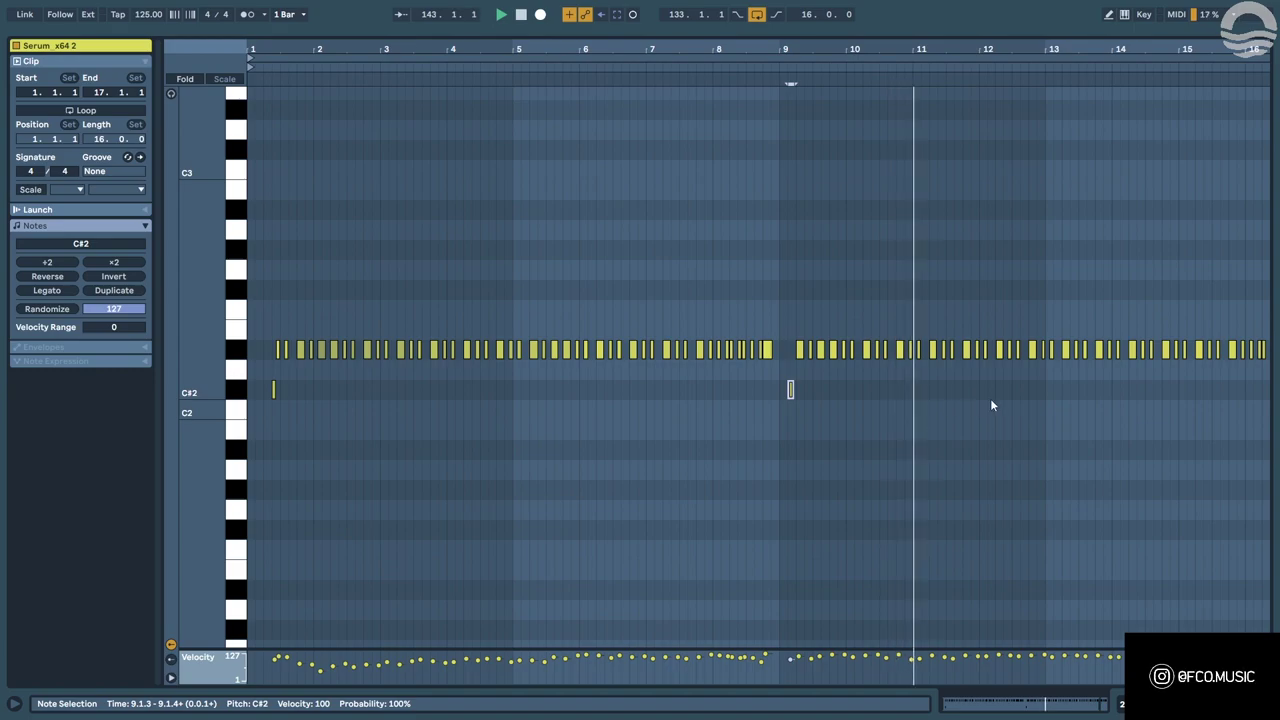
drag(1140, 62, 948, 108)
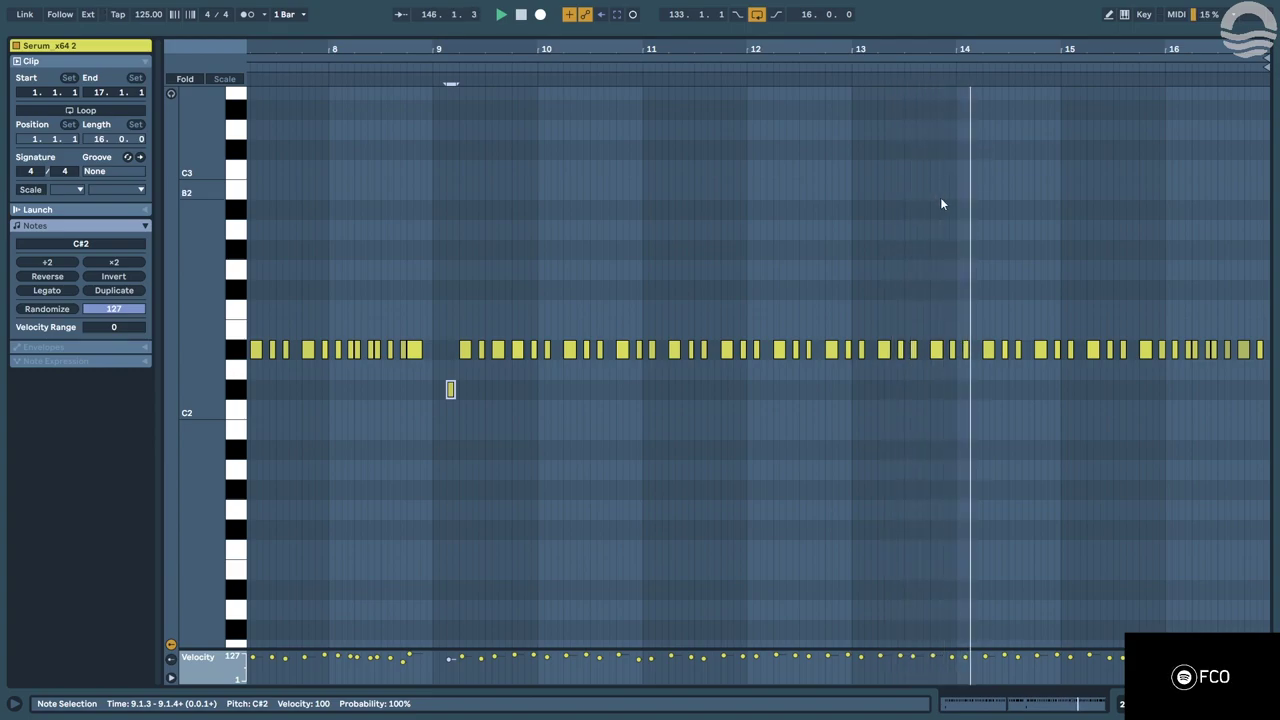
key(shift+Tab)
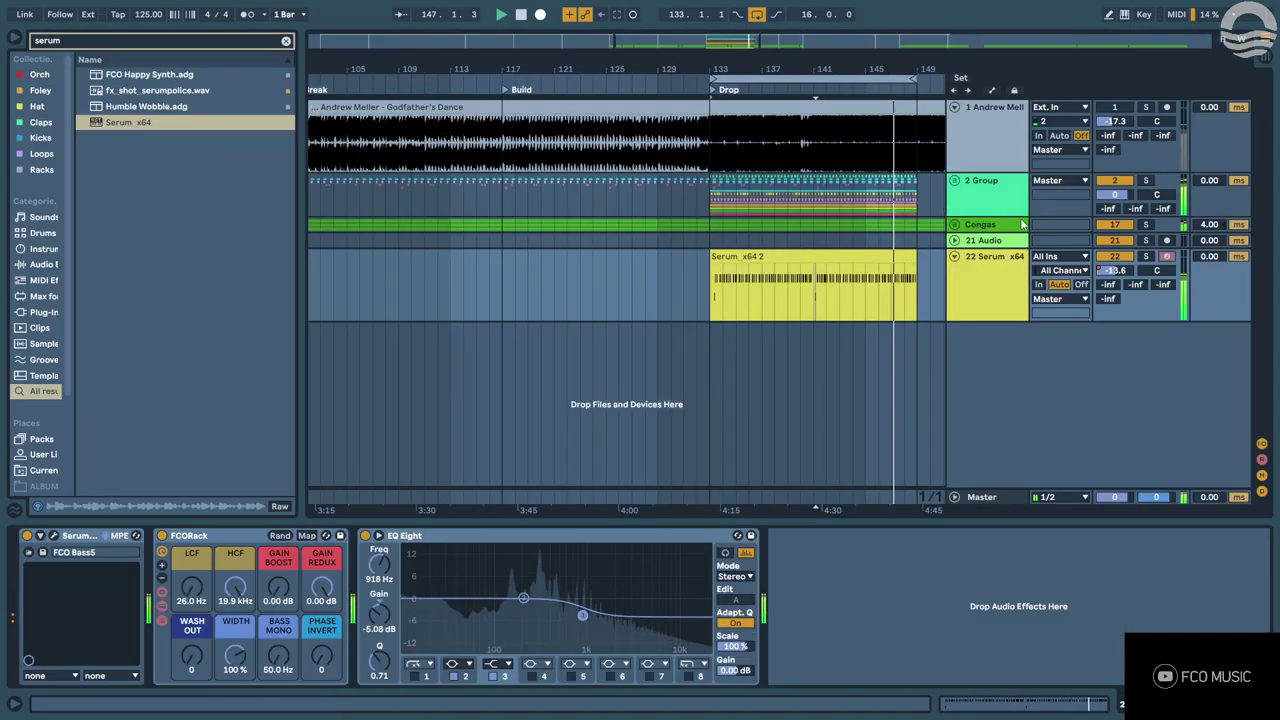
click(994, 286)
right_click(1107, 270)
click(1150, 327)
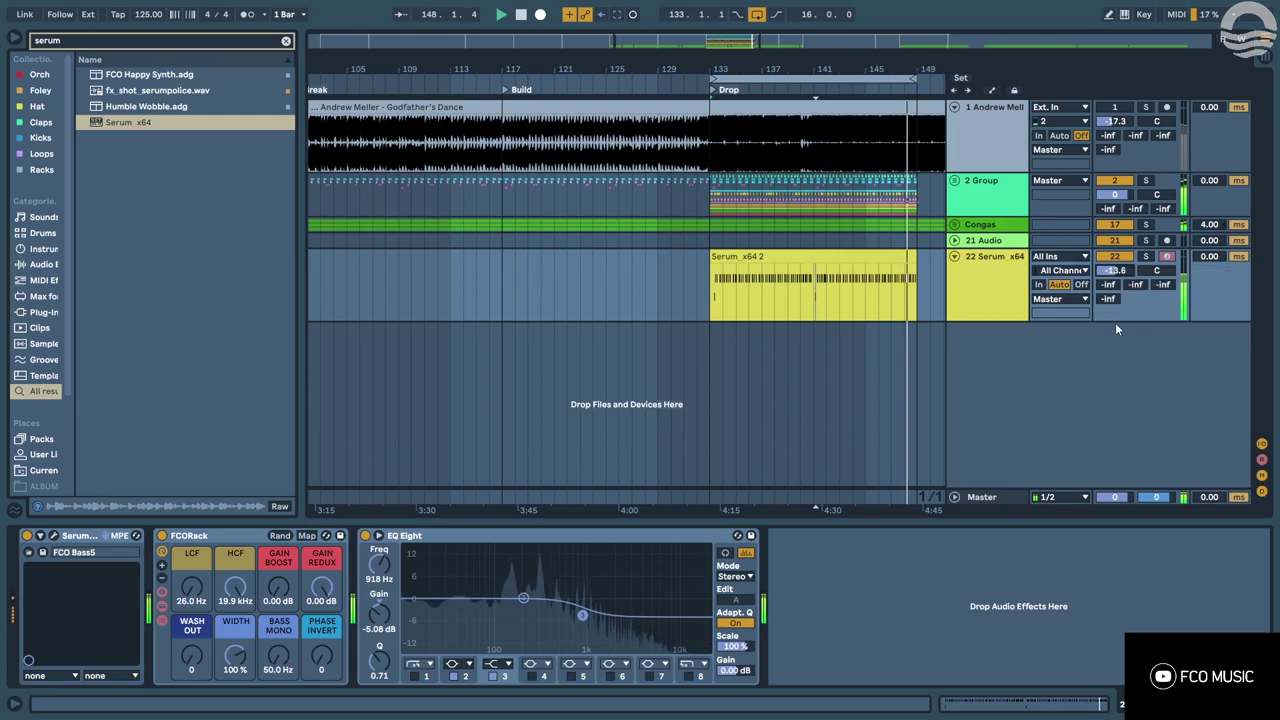
Transpose all notes of the Serum bass clip down two octaves to C#0 and D#0.
click(865, 254)
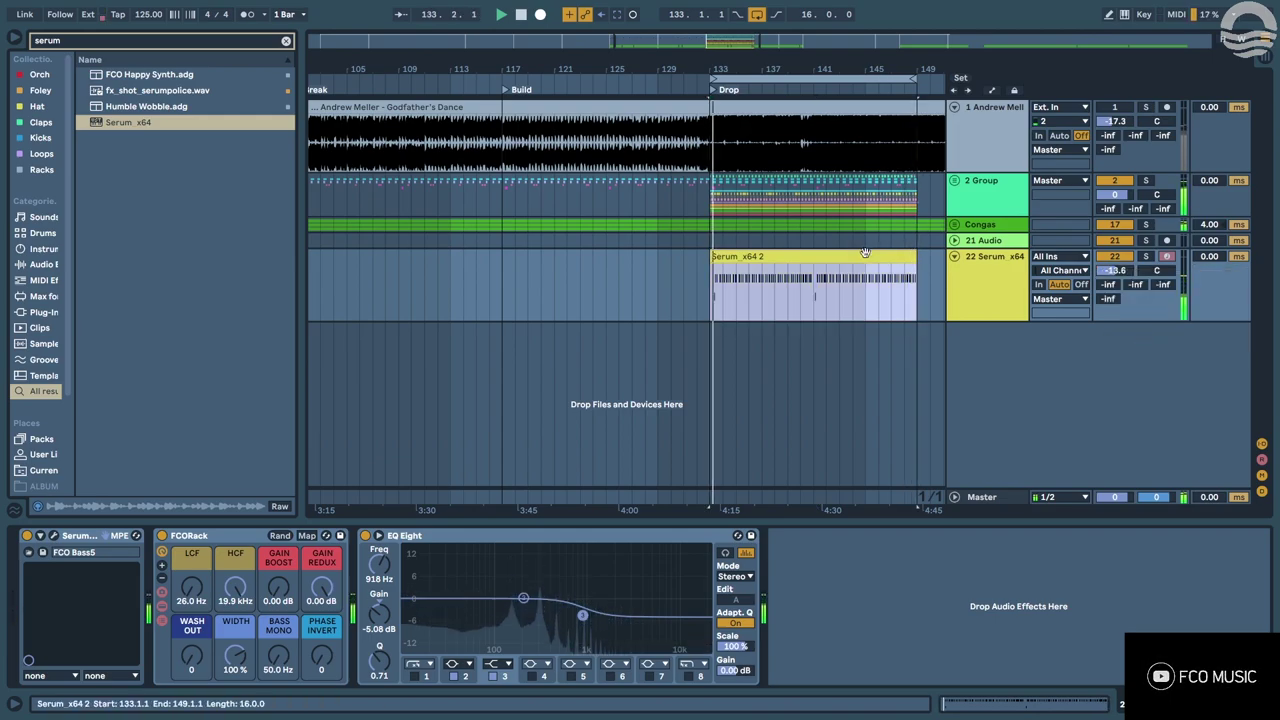
key(ctrl+alt+e)
key(ctrl+a)
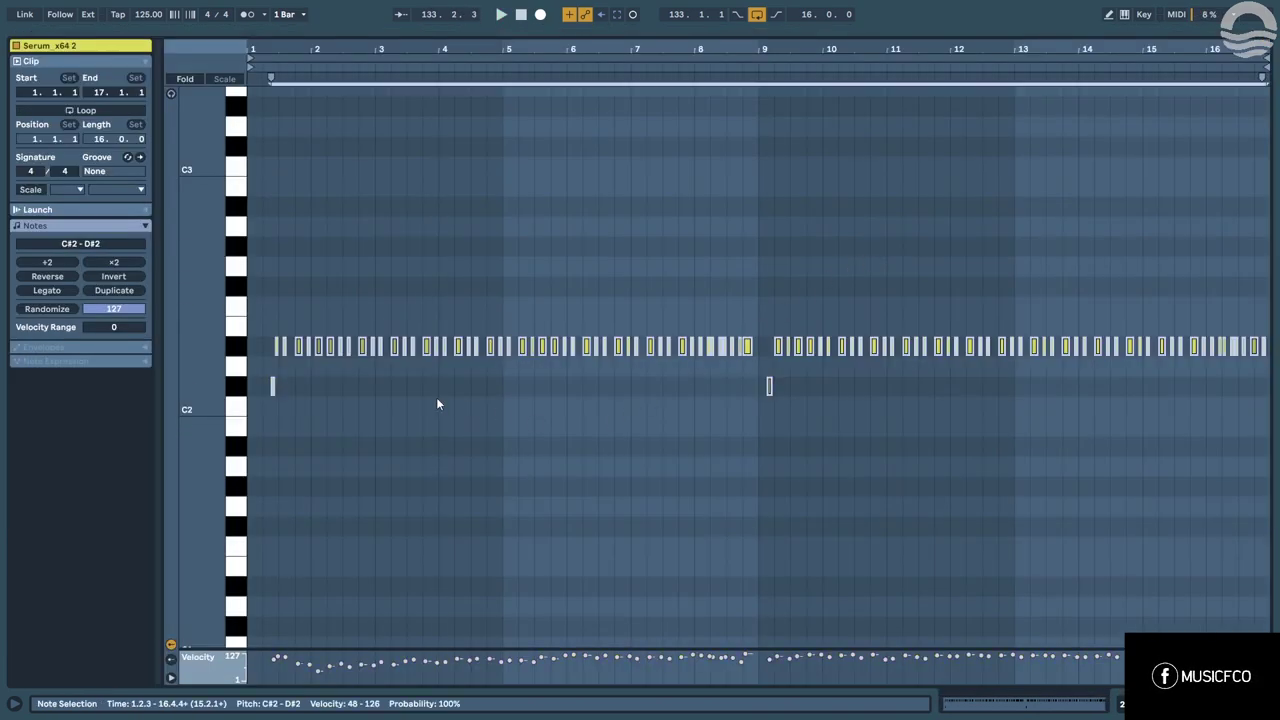
key(shift+Down)
key(shift+Down)
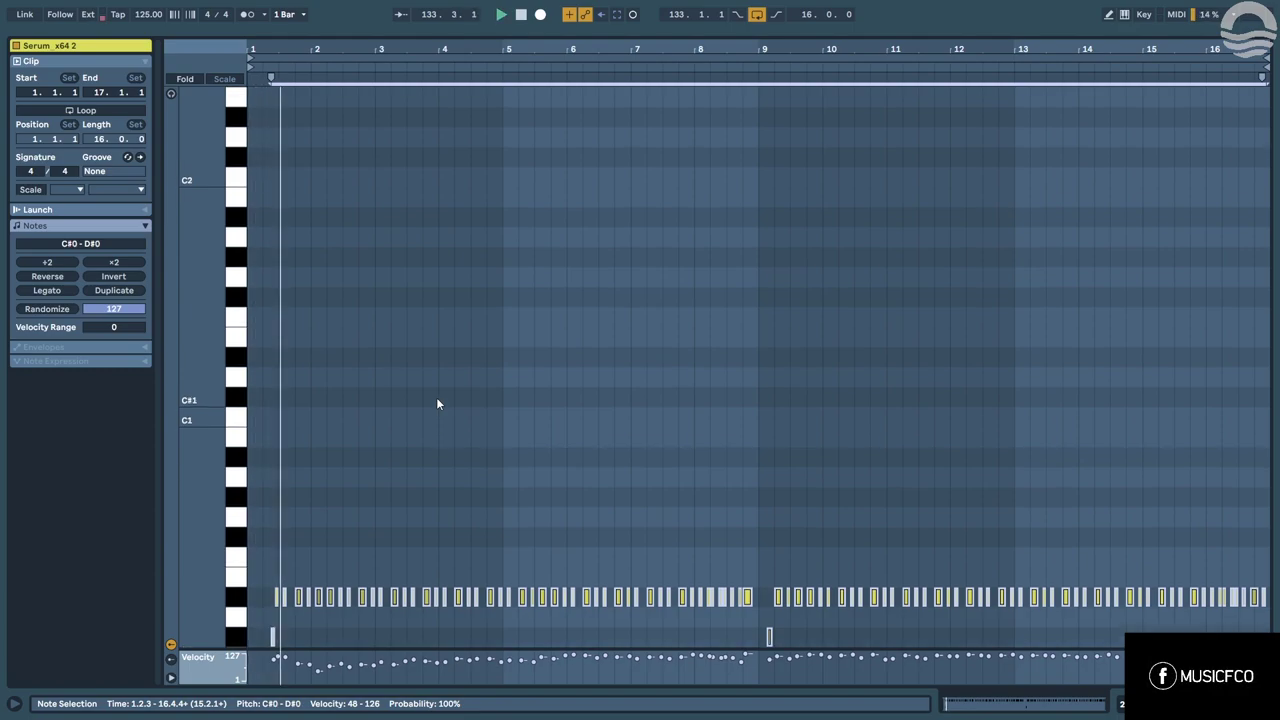
key(shift+Down)
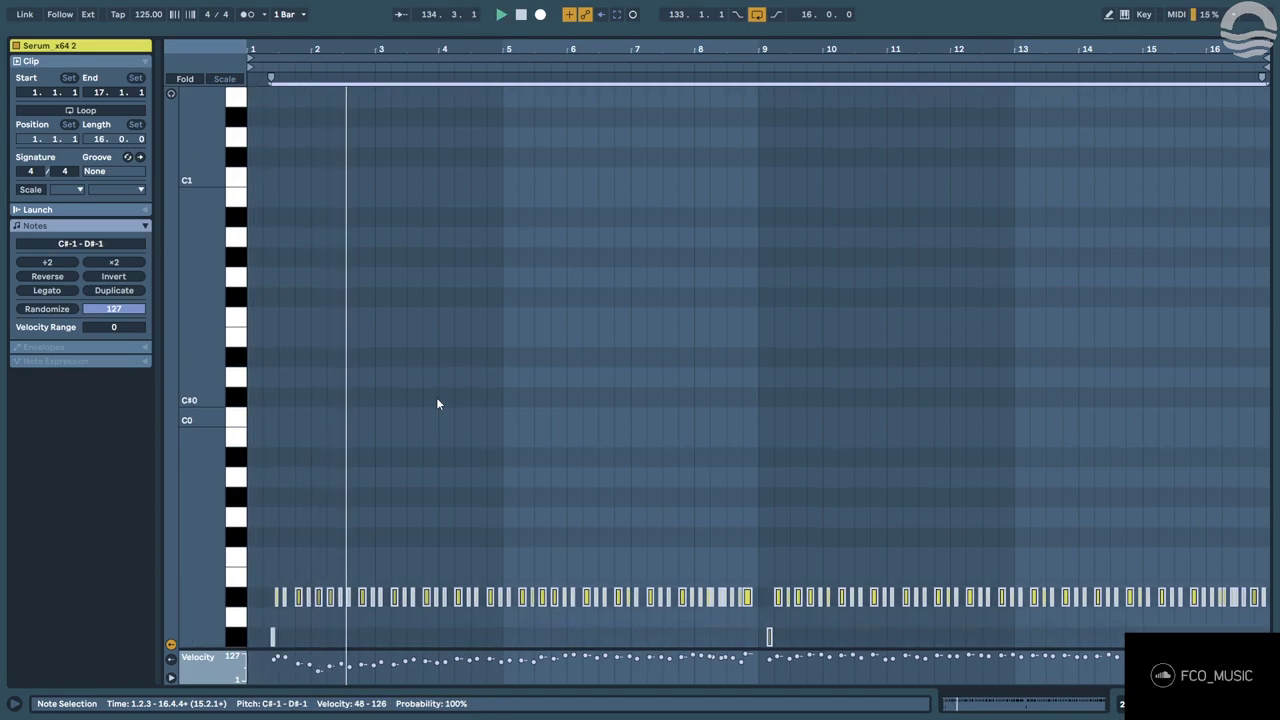
key(shift+Up)
key(ctrl+alt+e)
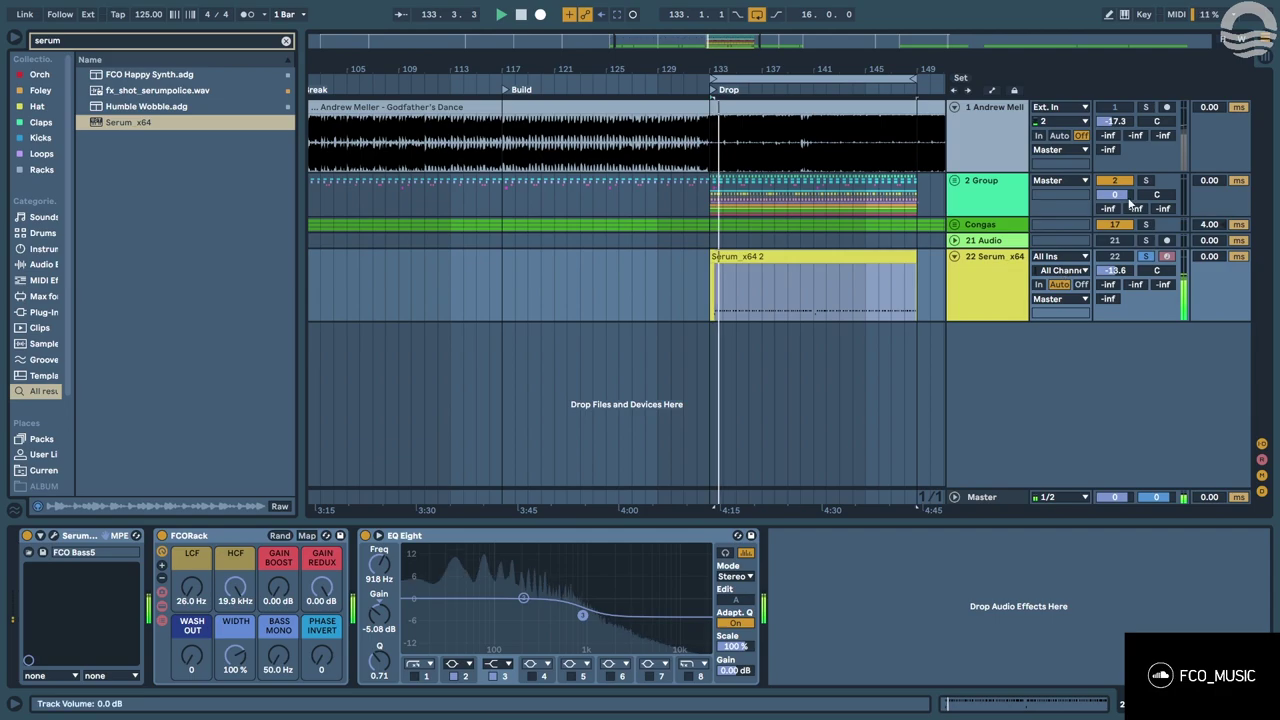
Switch Serum to the FCO Bass3 preset and set the envelope 1 release to about 108 ms.
click(54, 536)
click(818, 155)
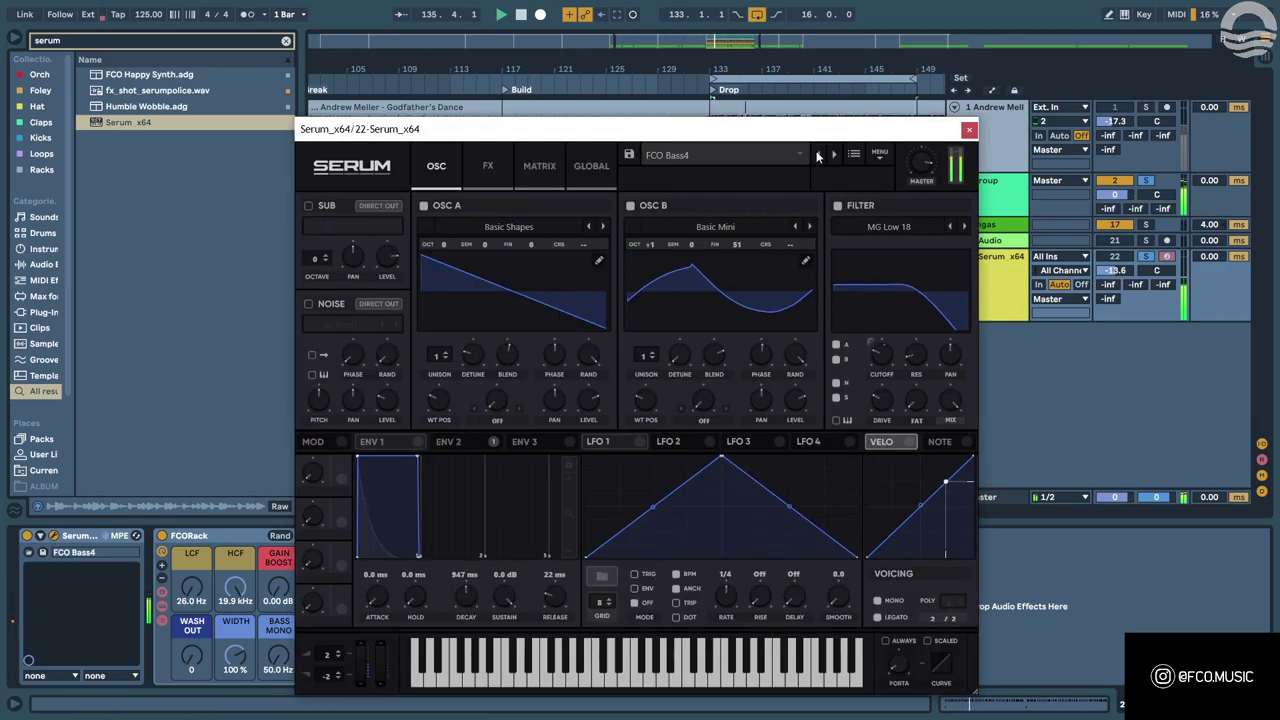
click(818, 155)
click(819, 156)
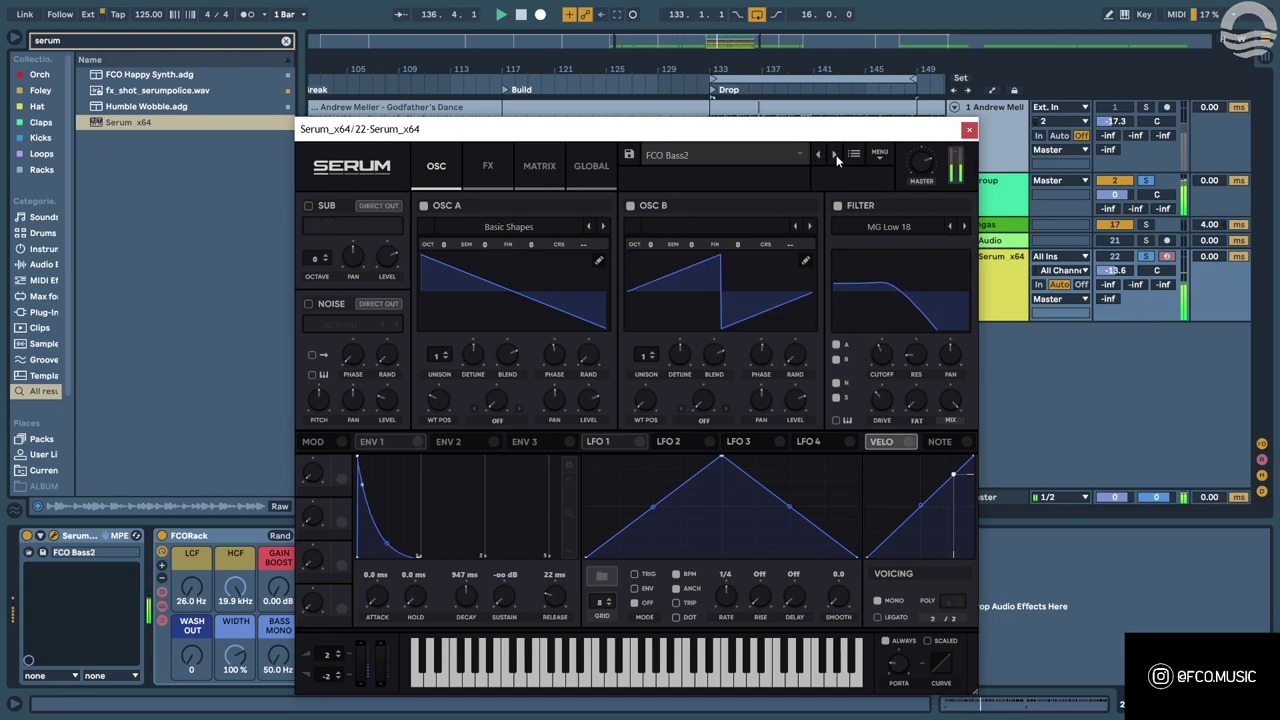
click(835, 156)
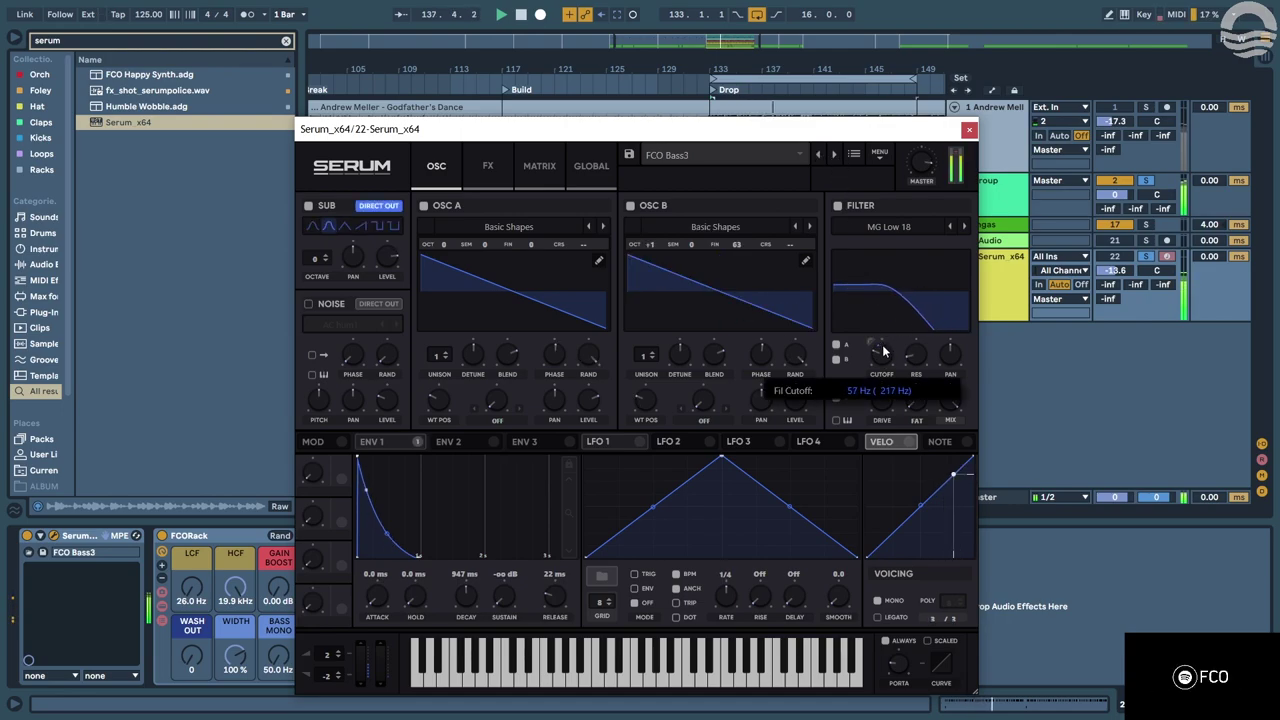
drag(558, 588, 558, 578)
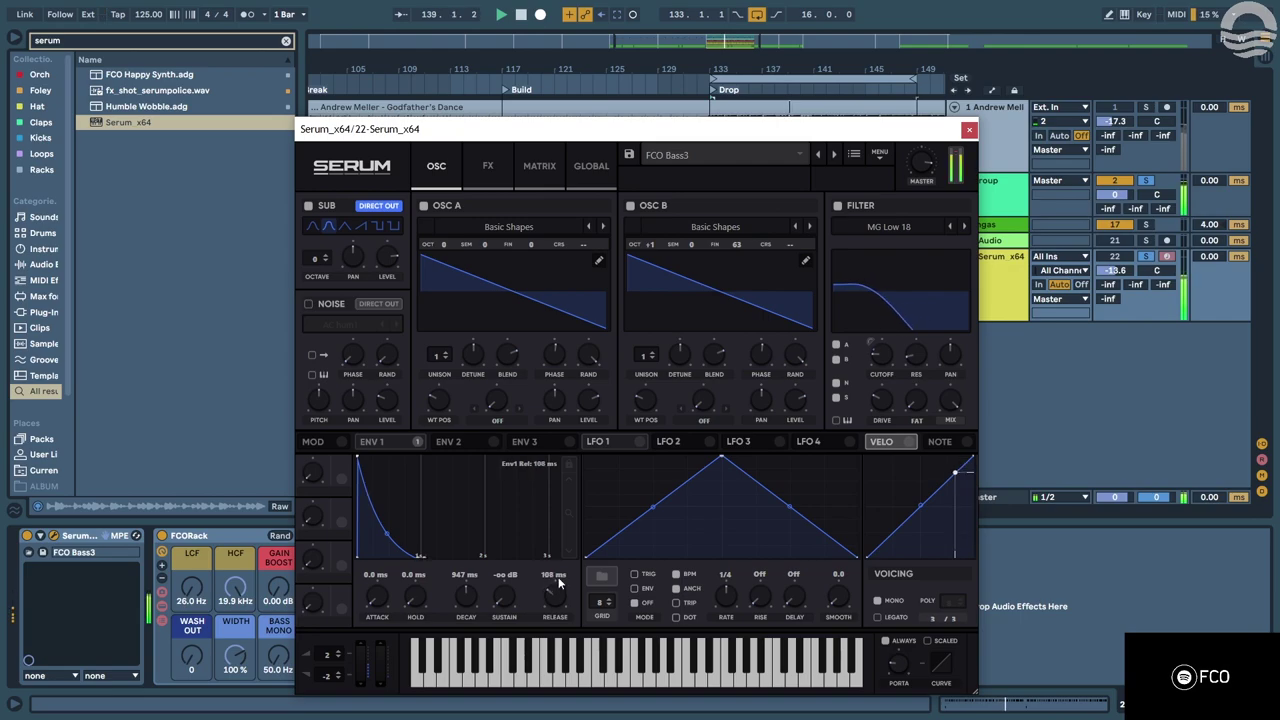
click(968, 129)
Lengthen all notes in the Serum clip until they nearly touch, and set the Serum track volume to -10.5 dB.
click(789, 258)
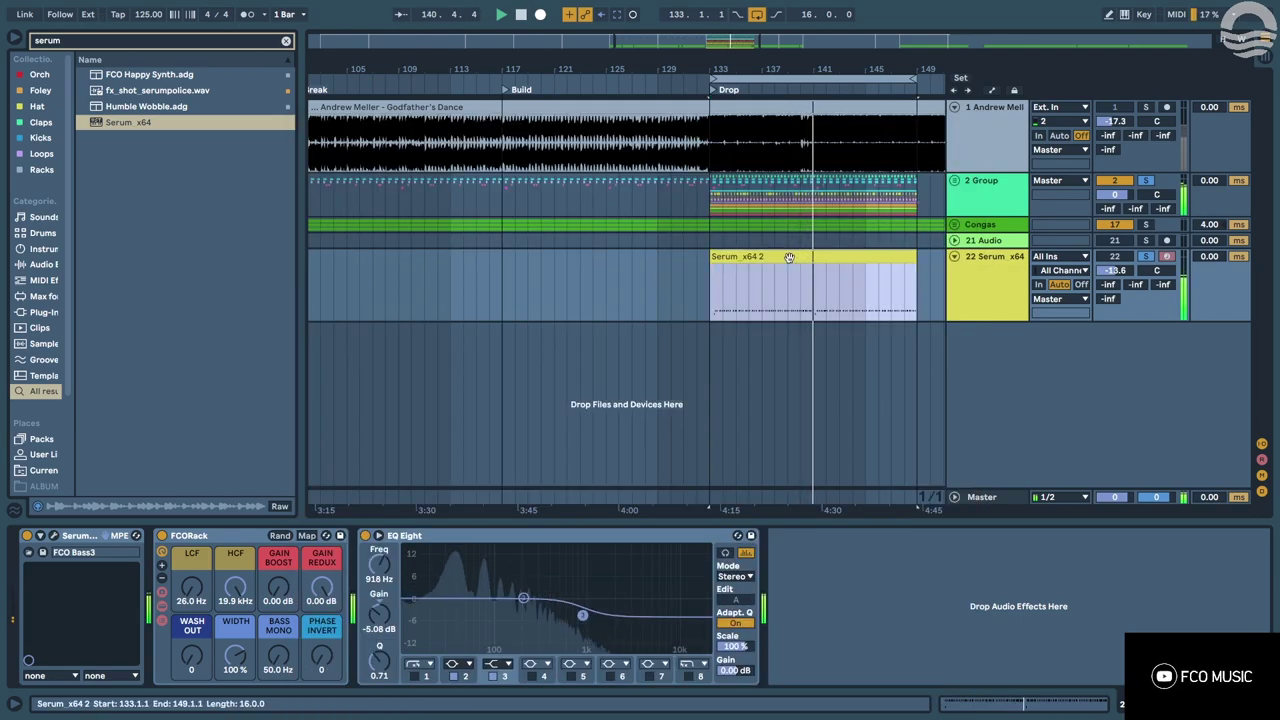
double_click(789, 257)
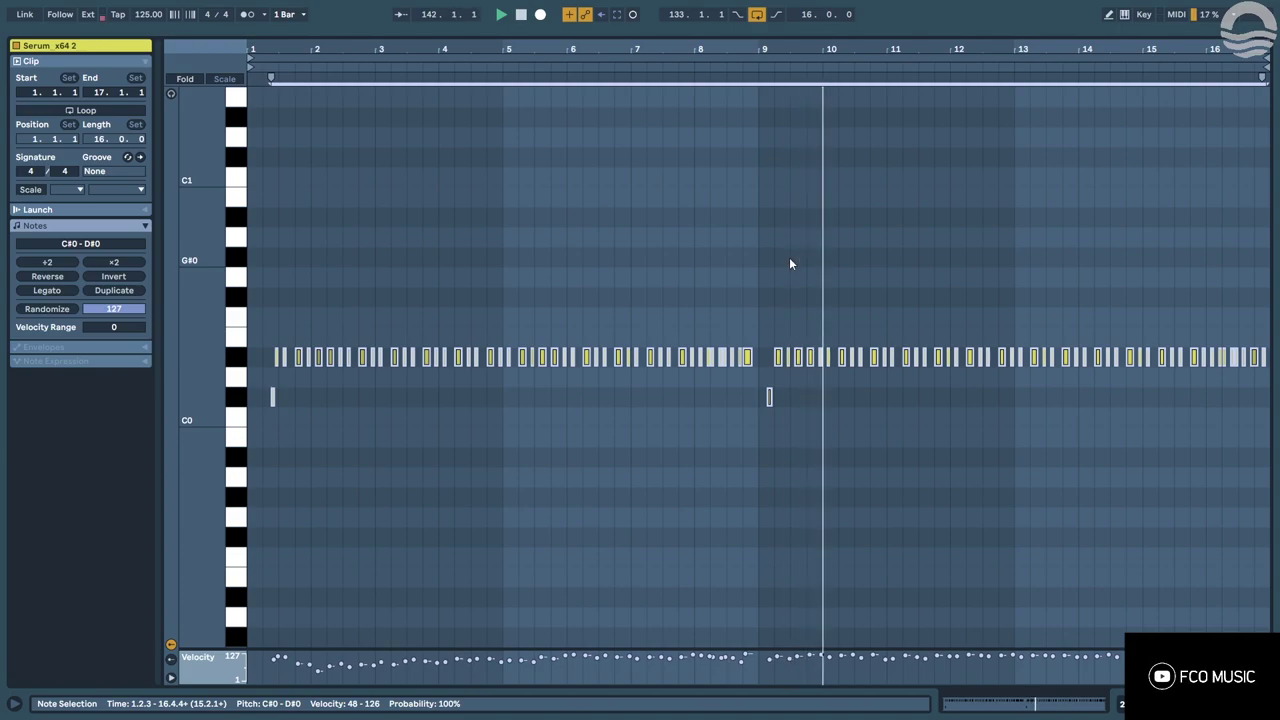
key(shift+Tab)
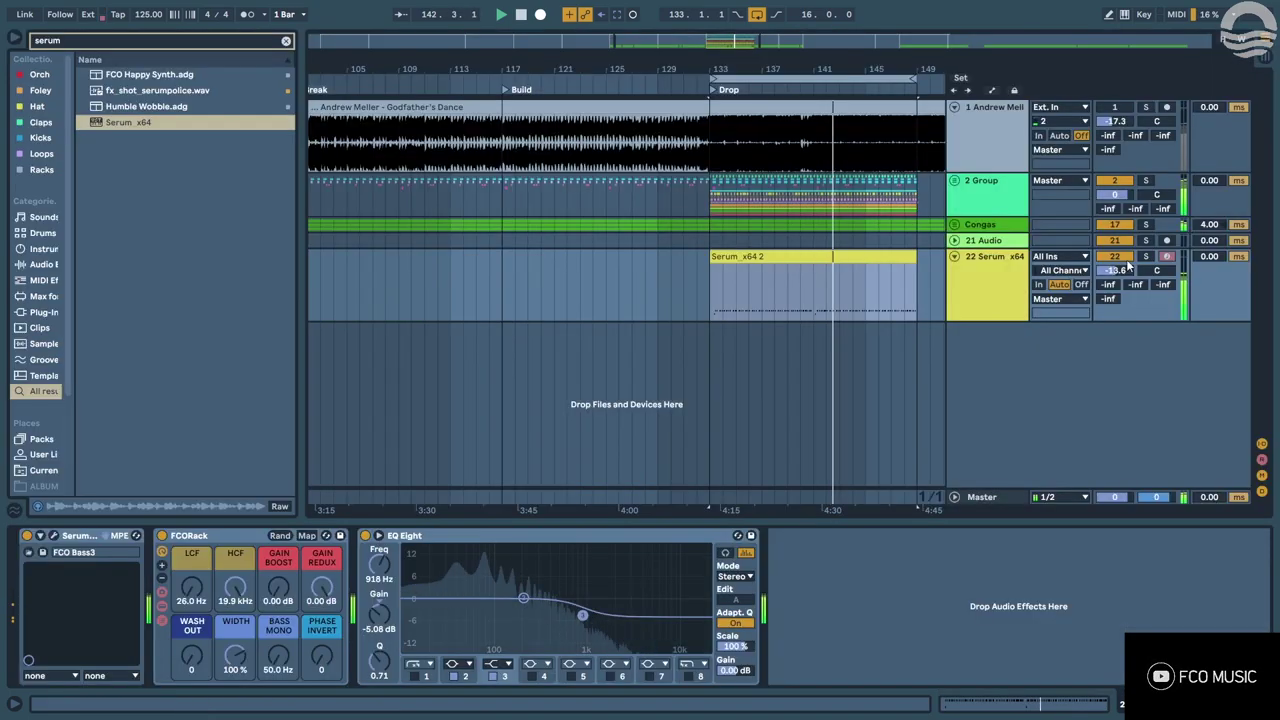
double_click(897, 256)
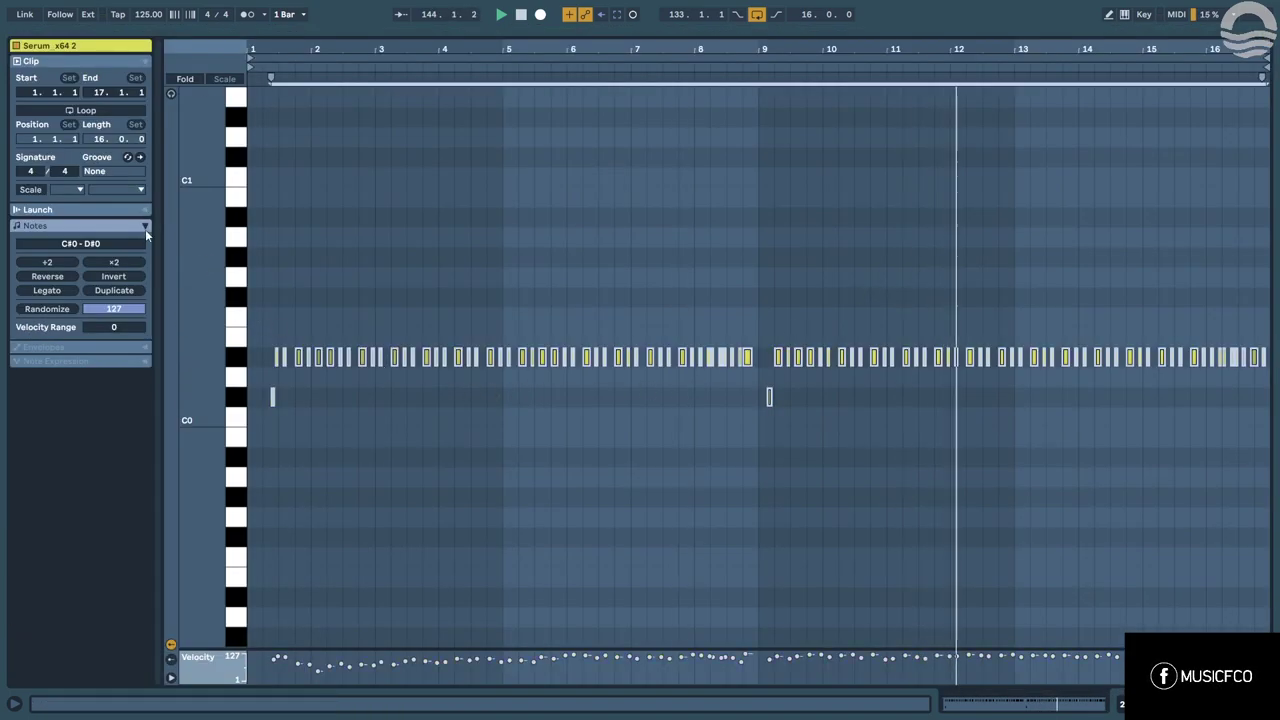
key(ctrl+a)
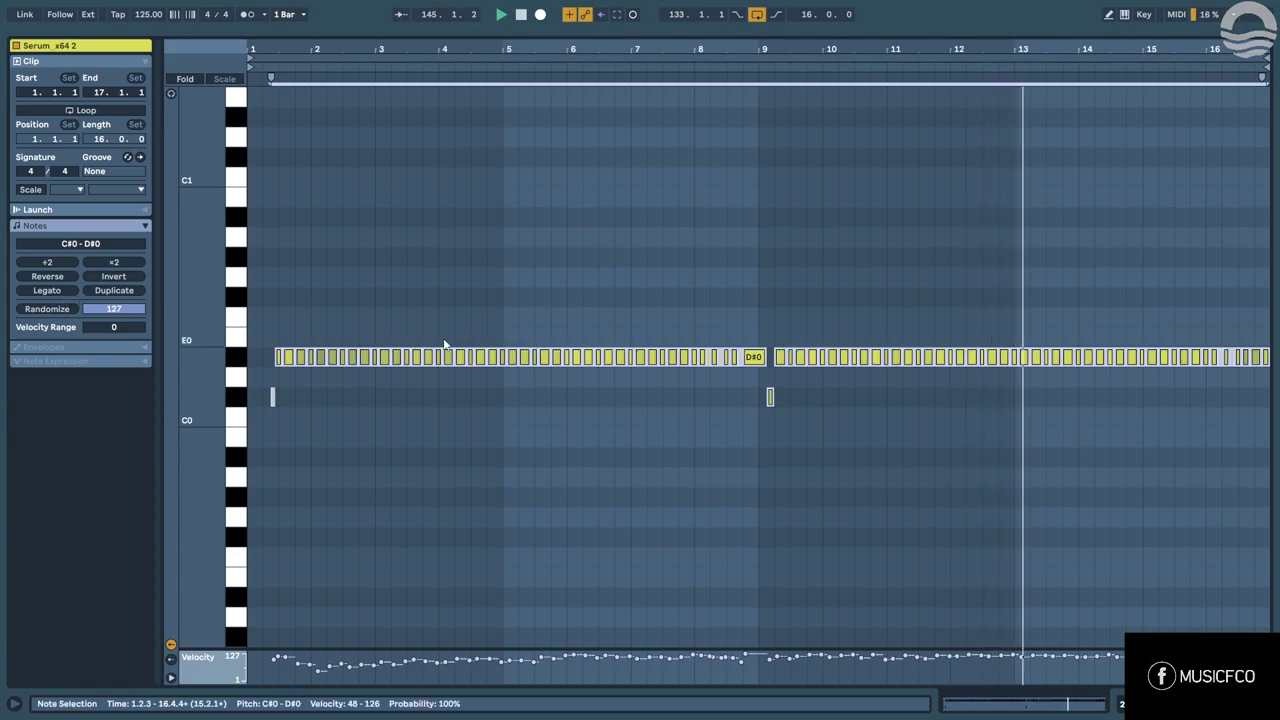
key(shift+Tab)
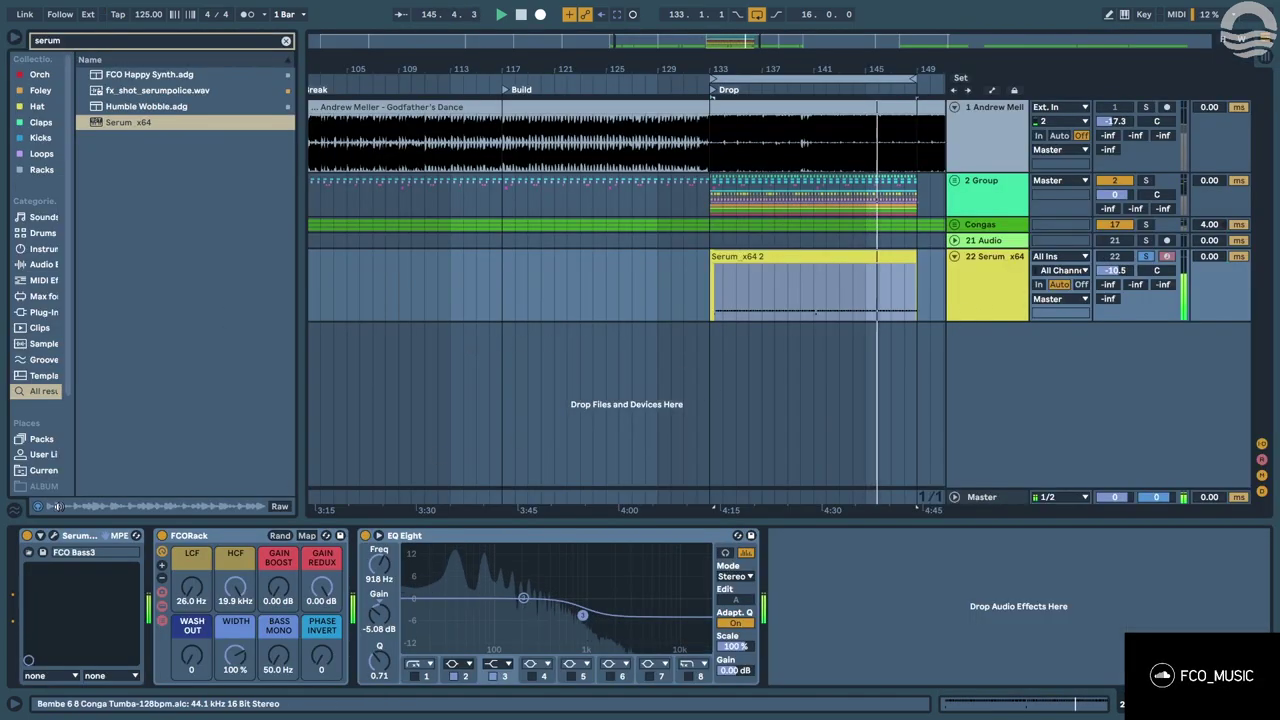
Set Serum's envelope 1 to 0.1 ms attack and 11 ms release and adjust its decay curve, auditioning with 2 Group soloed.
click(54, 536)
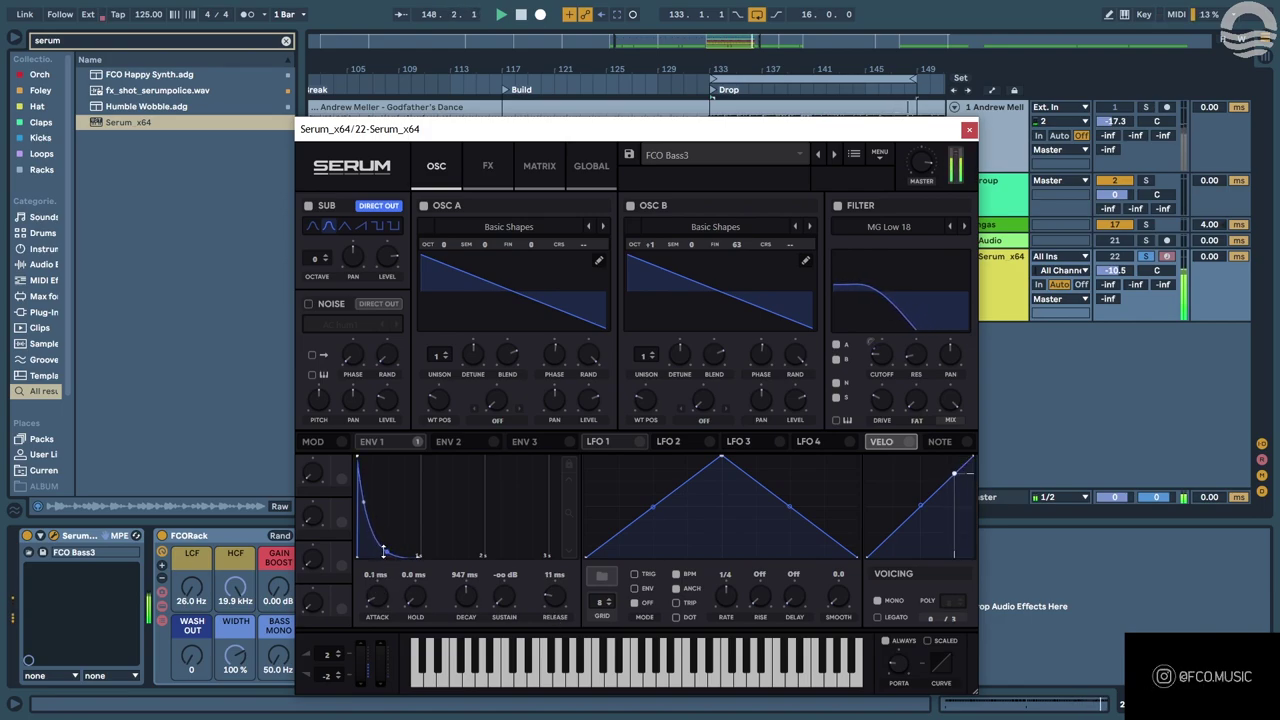
click(1147, 182)
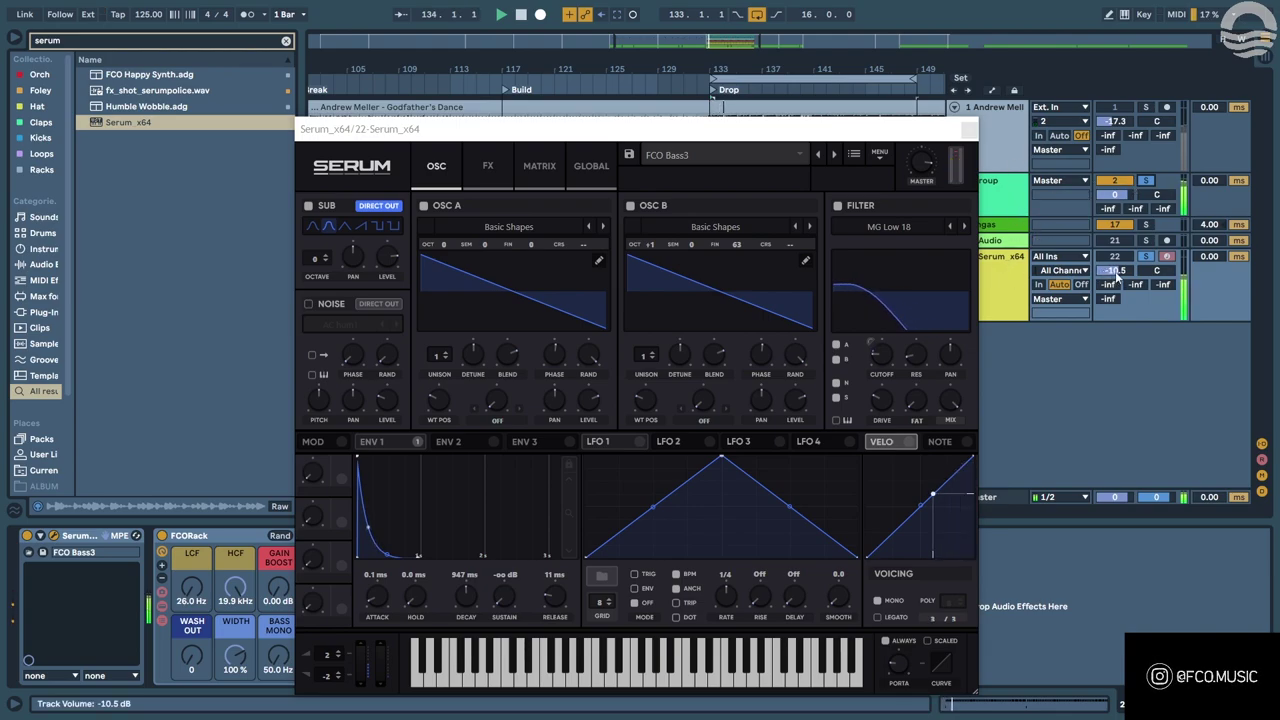
click(416, 594)
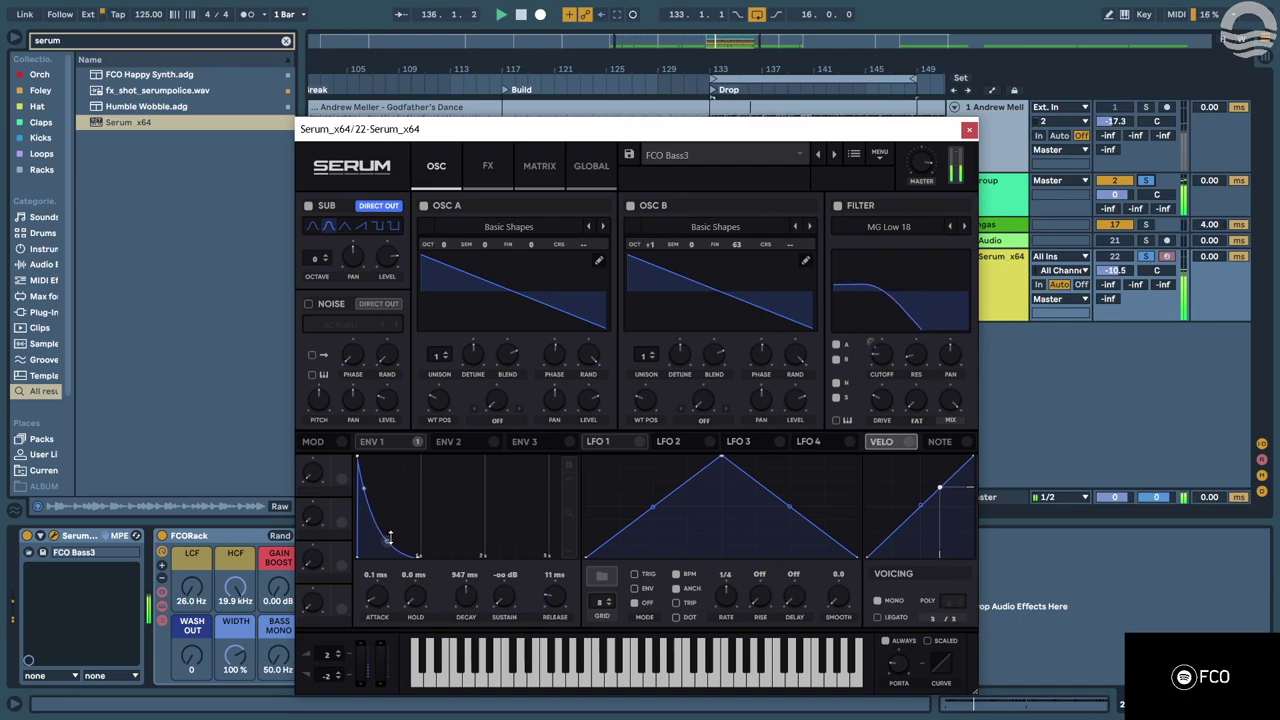
click(969, 130)
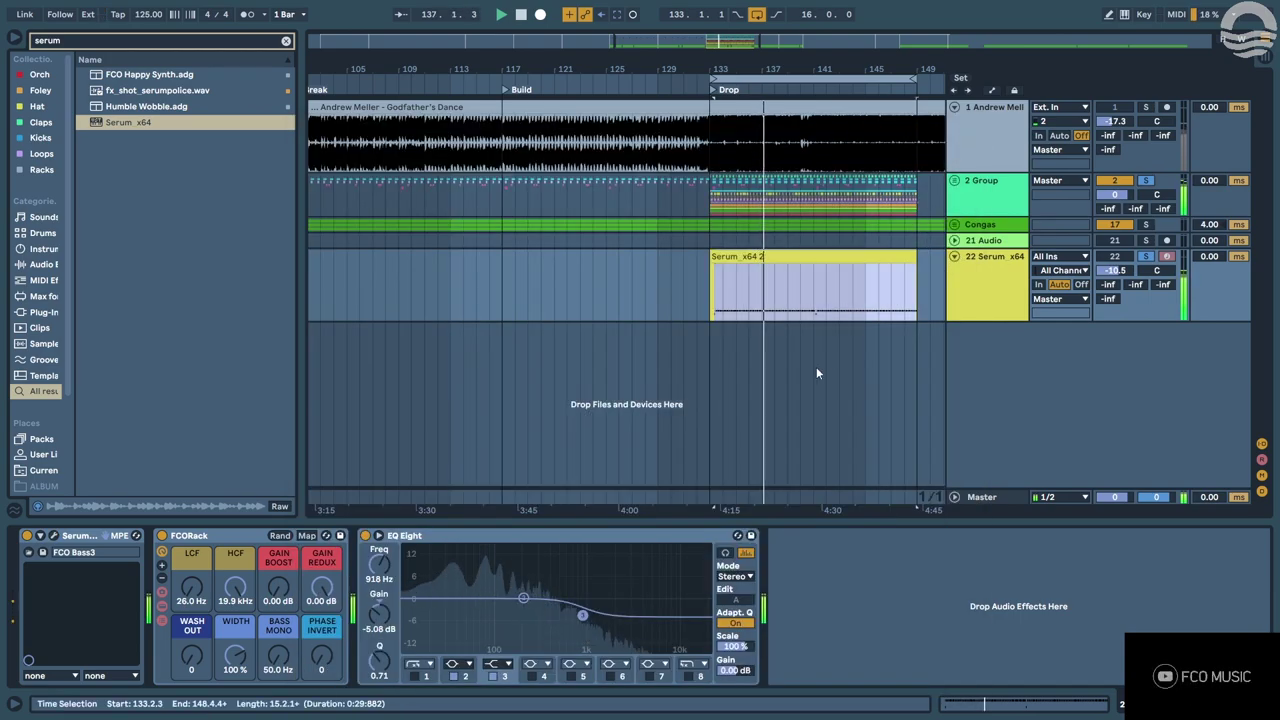
Find LFOTool_x64 in the browser and add it to the Serum track's device chain.
key(ctrl+f)
text(l)
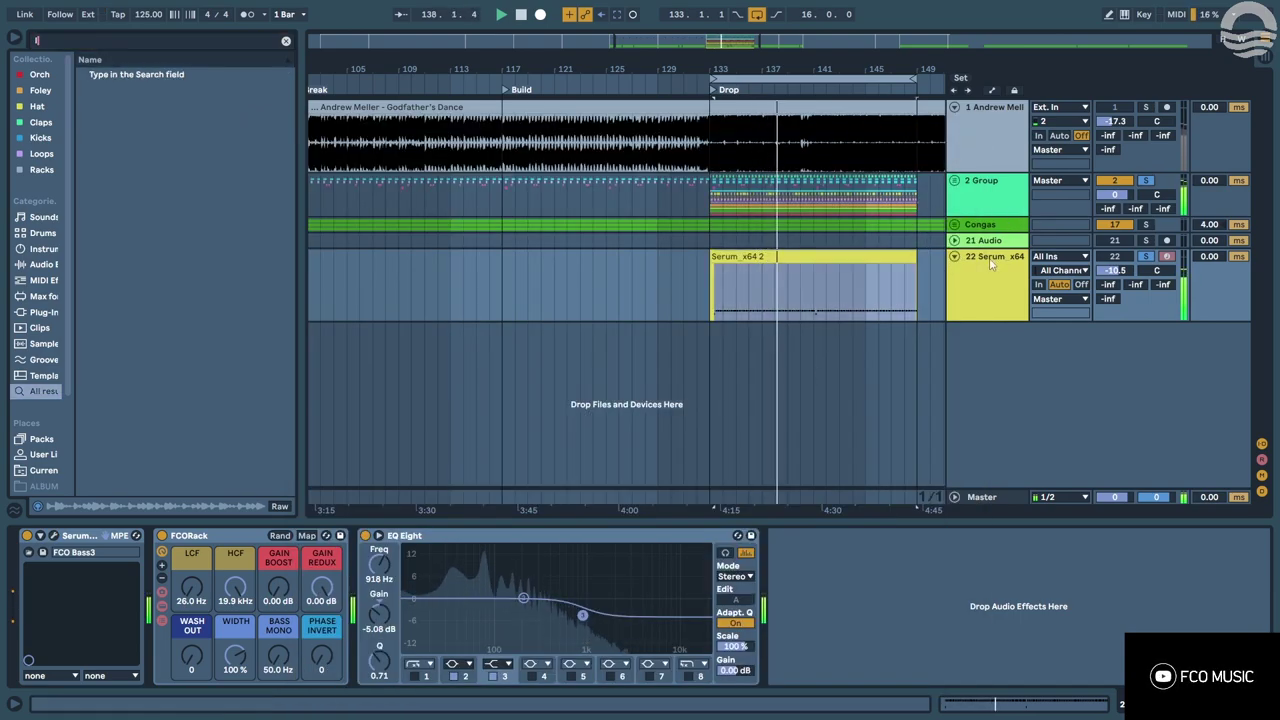
text(foto)
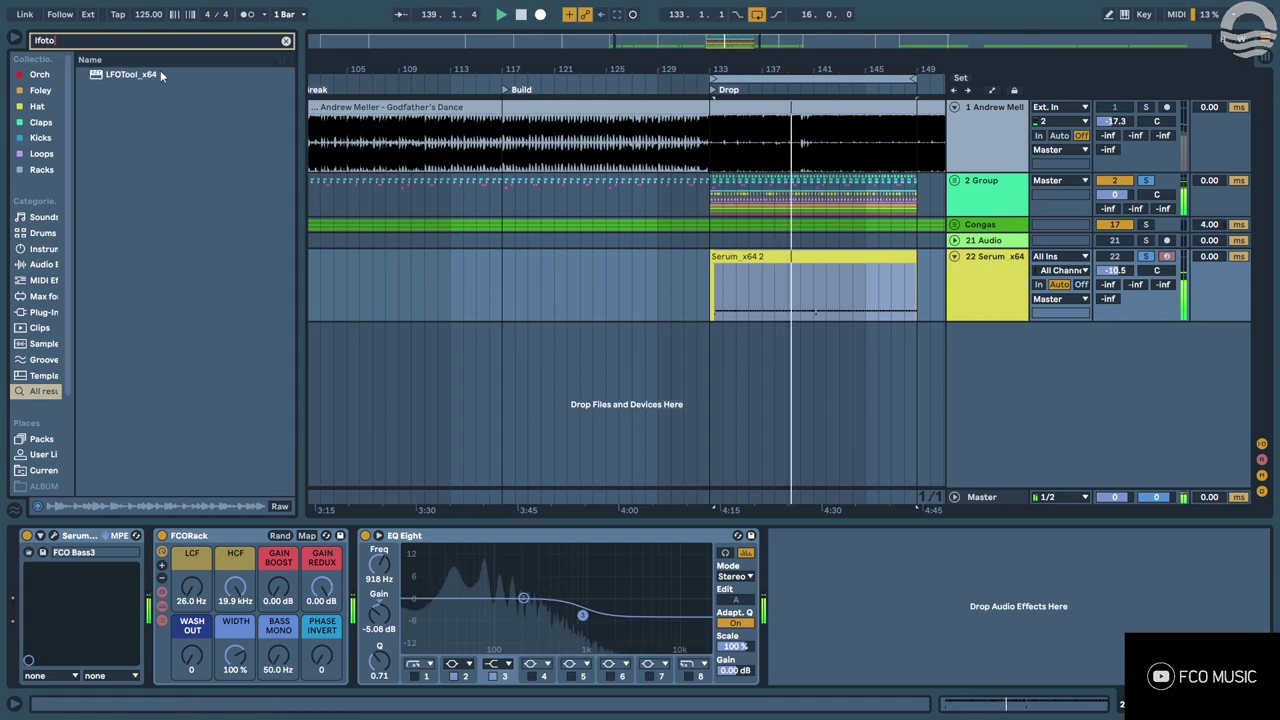
key(Return)
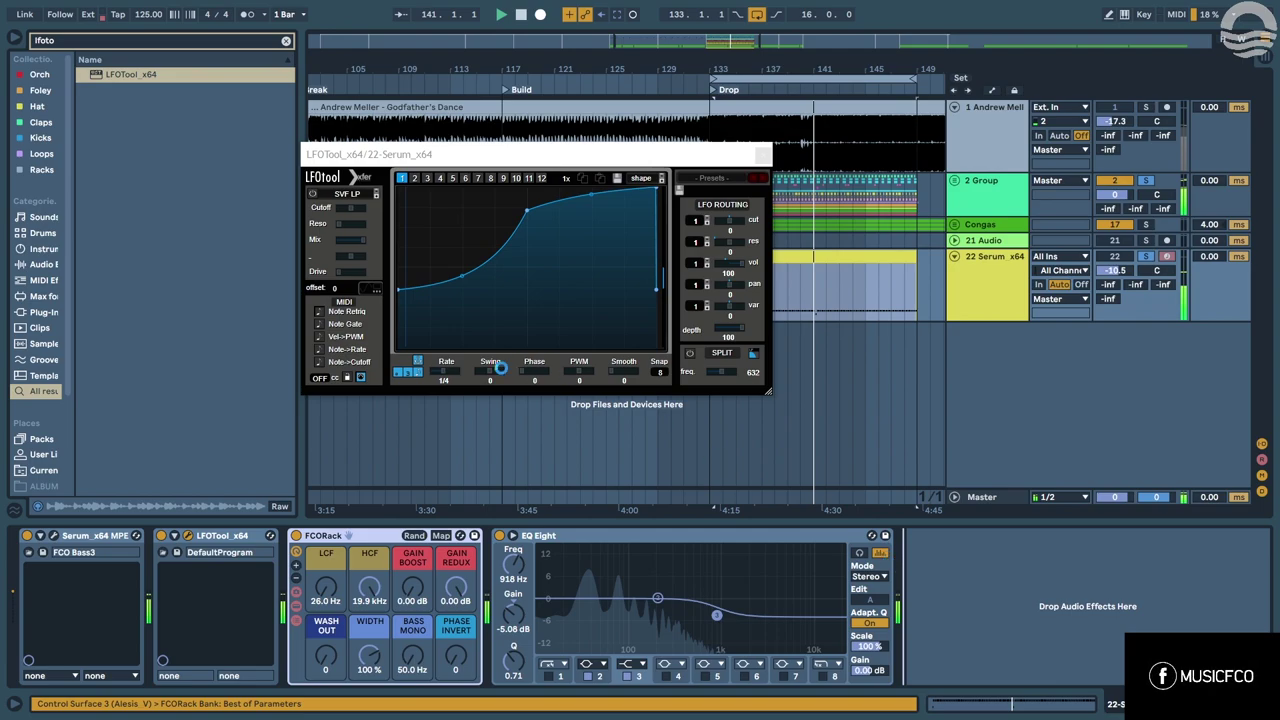
Reshape the LFOTool volume curve to start at zero, rise to full level near the middle and fall steeply at the end.
drag(399, 290, 390, 357)
drag(527, 208, 555, 178)
double_click(656, 191)
drag(606, 267, 648, 190)
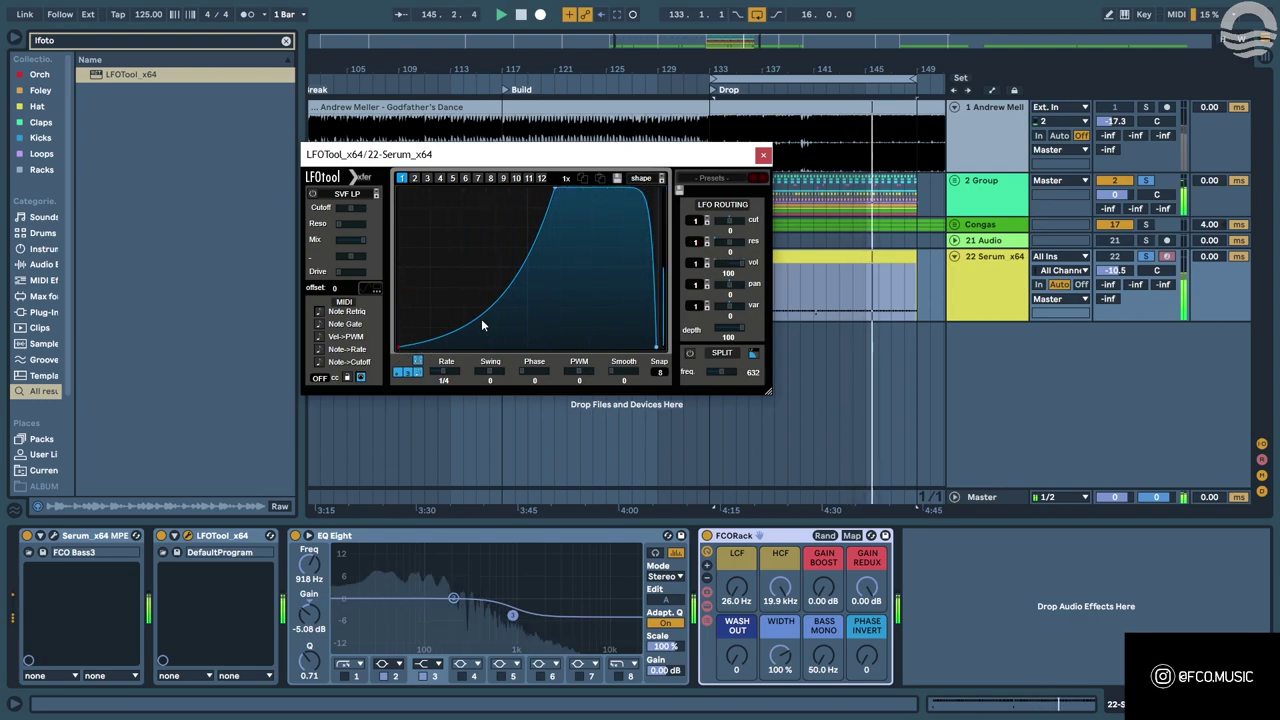
Soften the LFOTool ducking by moving the curve's peak earlier and raising its starting level to about half.
drag(549, 189, 464, 178)
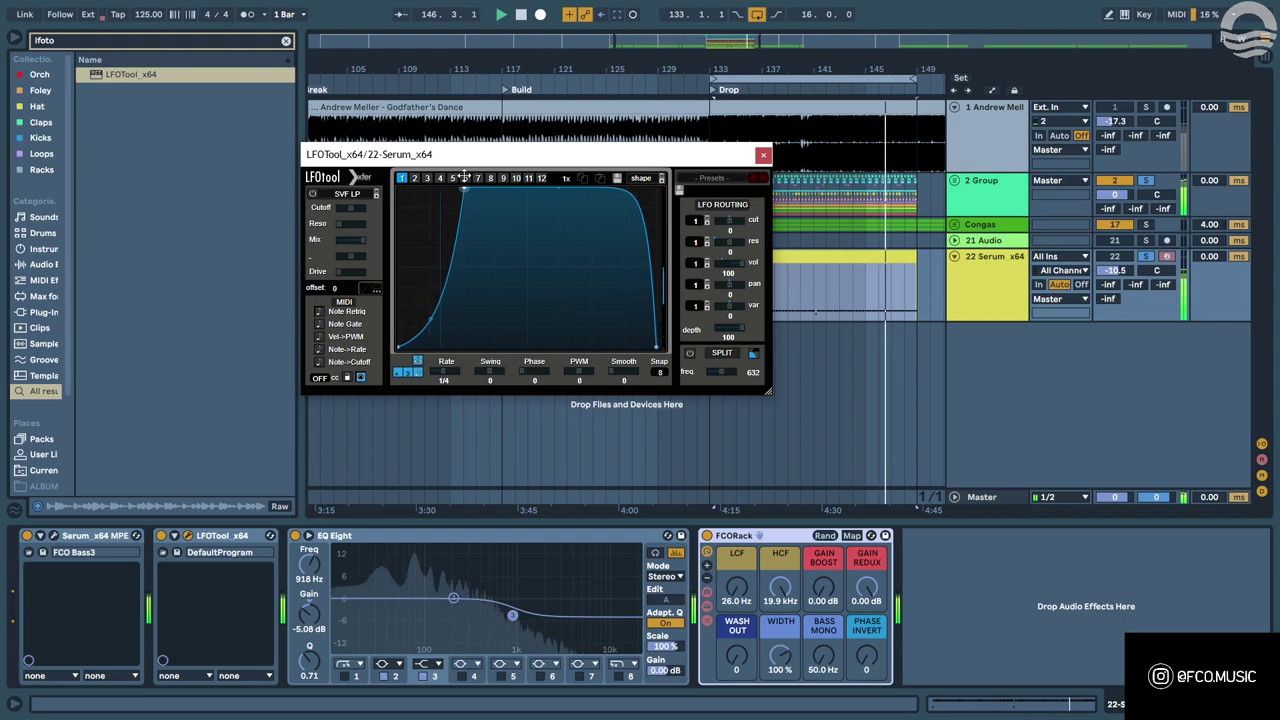
drag(400, 351, 398, 273)
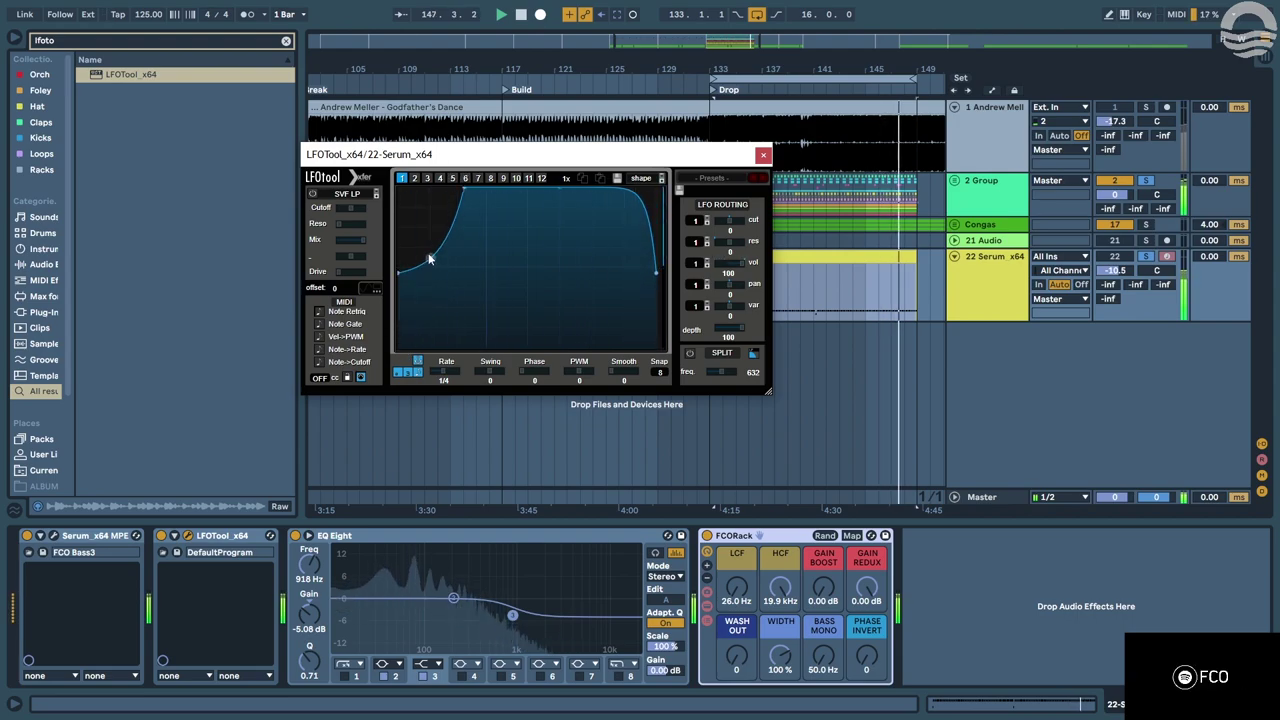
drag(465, 193, 496, 180)
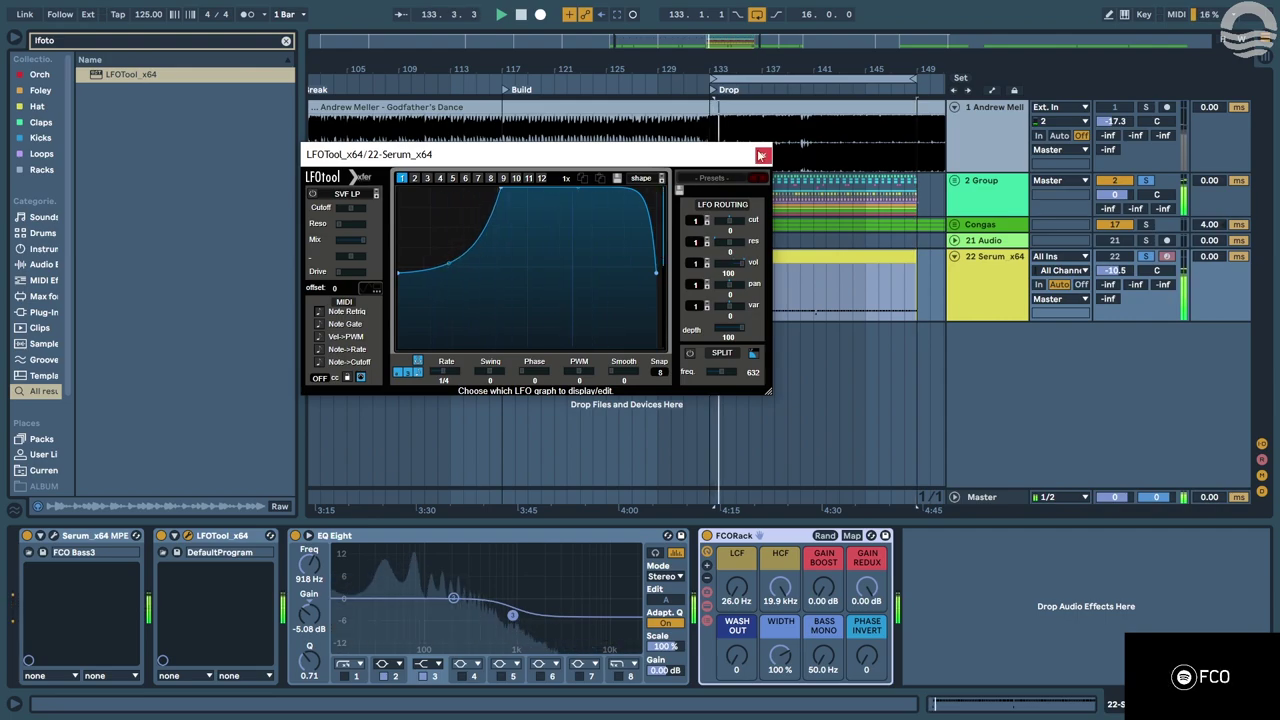
click(762, 155)
Shorten all notes in the Serum clip together so clear gaps separate them.
click(748, 243)
double_click(747, 254)
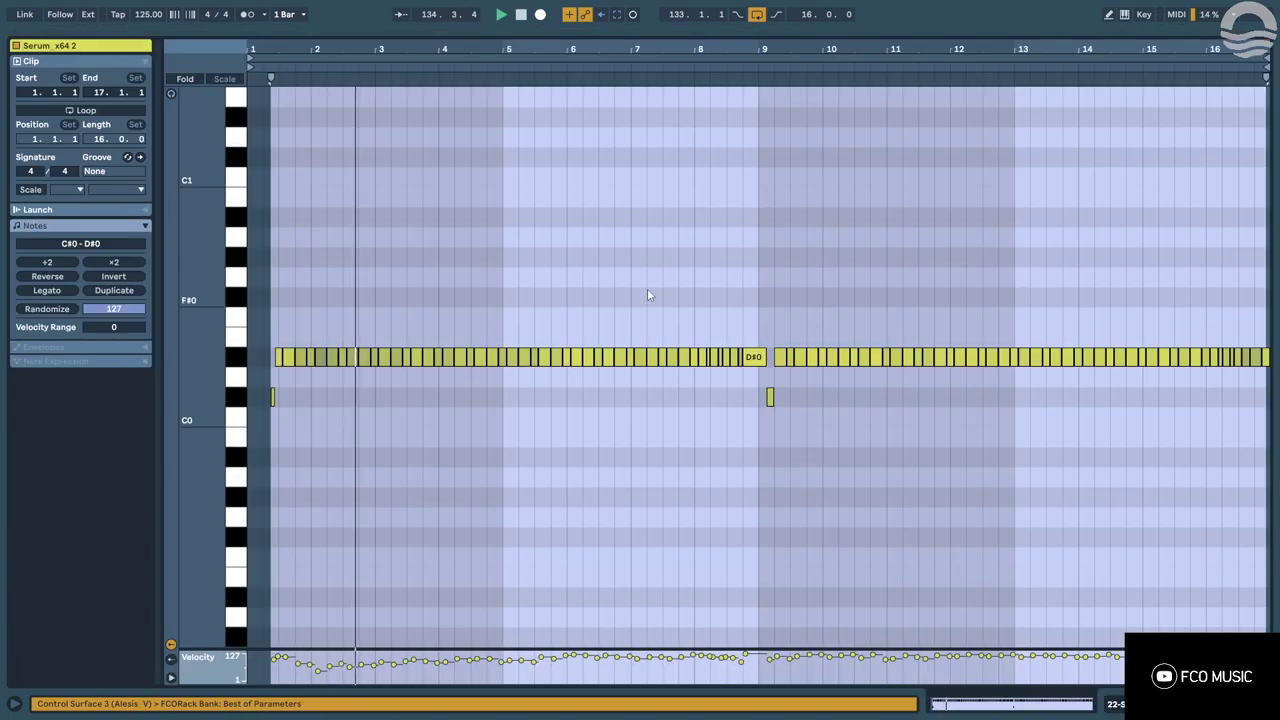
key(ctrl+a)
scroll(276, 367, up, 5)
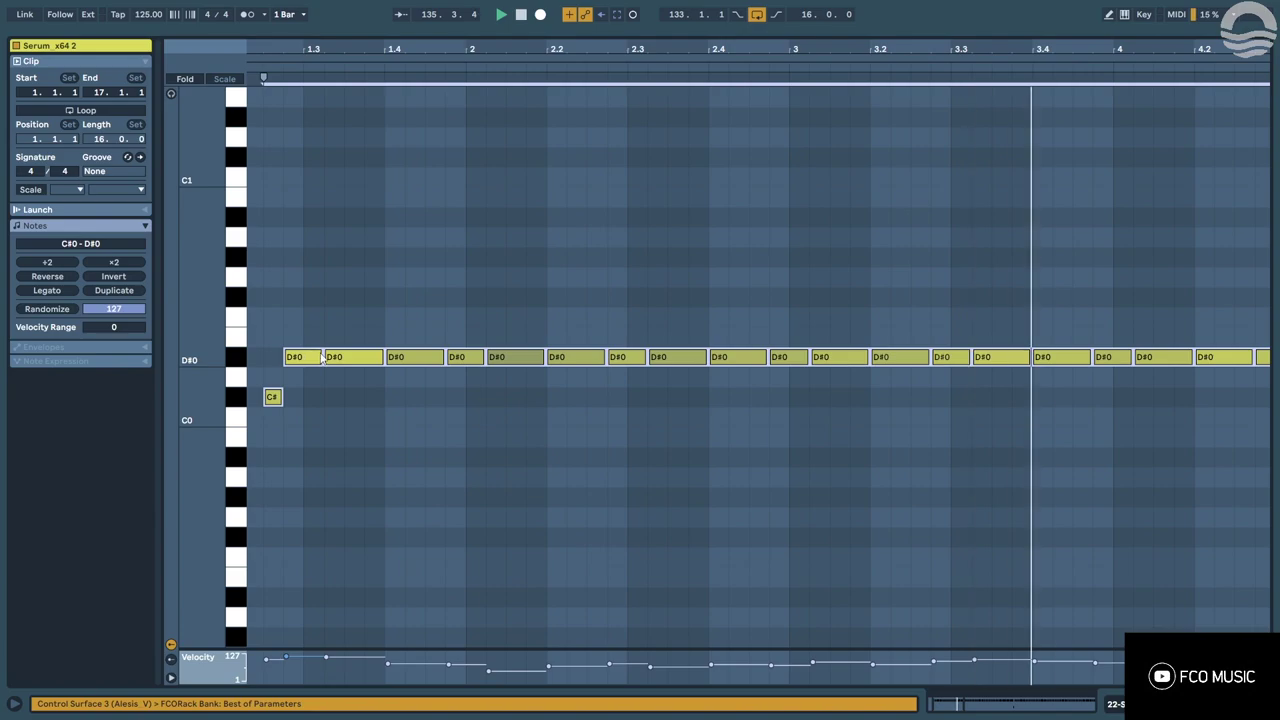
key(ctrl+a)
drag(322, 360, 300, 362)
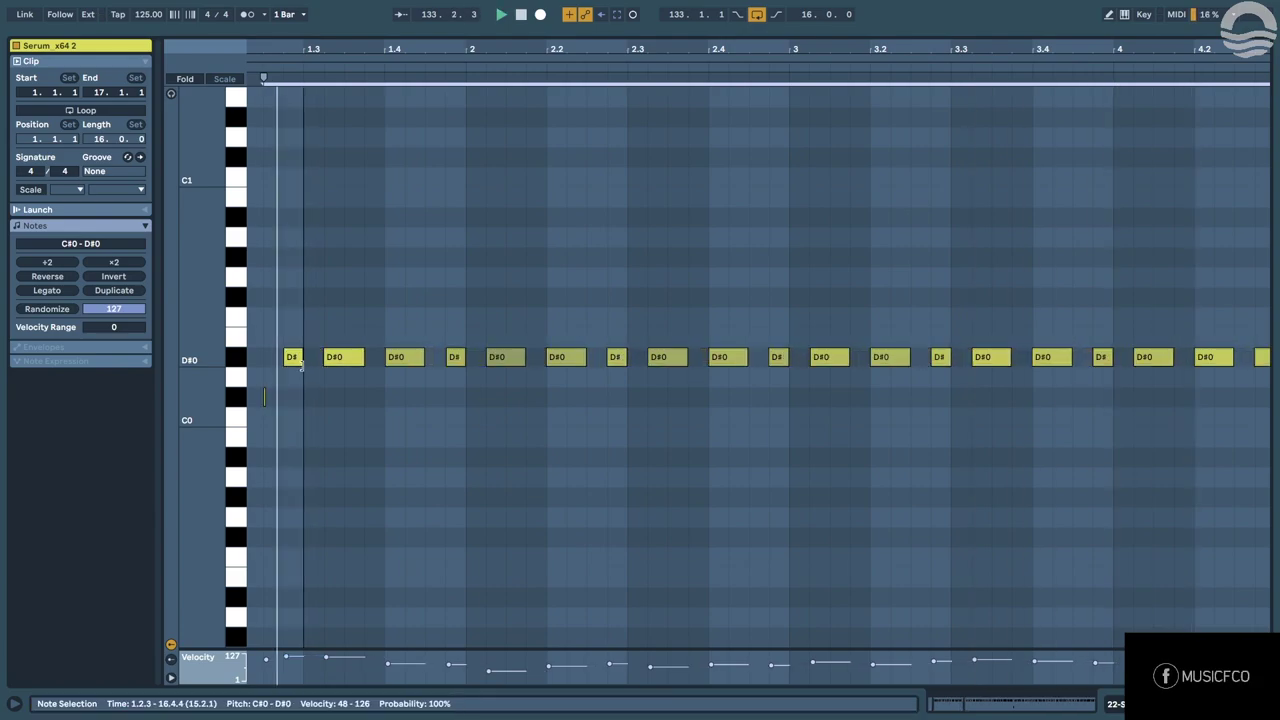
Replace the over-shortened C#0 note at 1.2.3 with a sixteenth note at velocity 100.
scroll(304, 369, down, 5)
click(278, 394)
scroll(272, 396, up, 5)
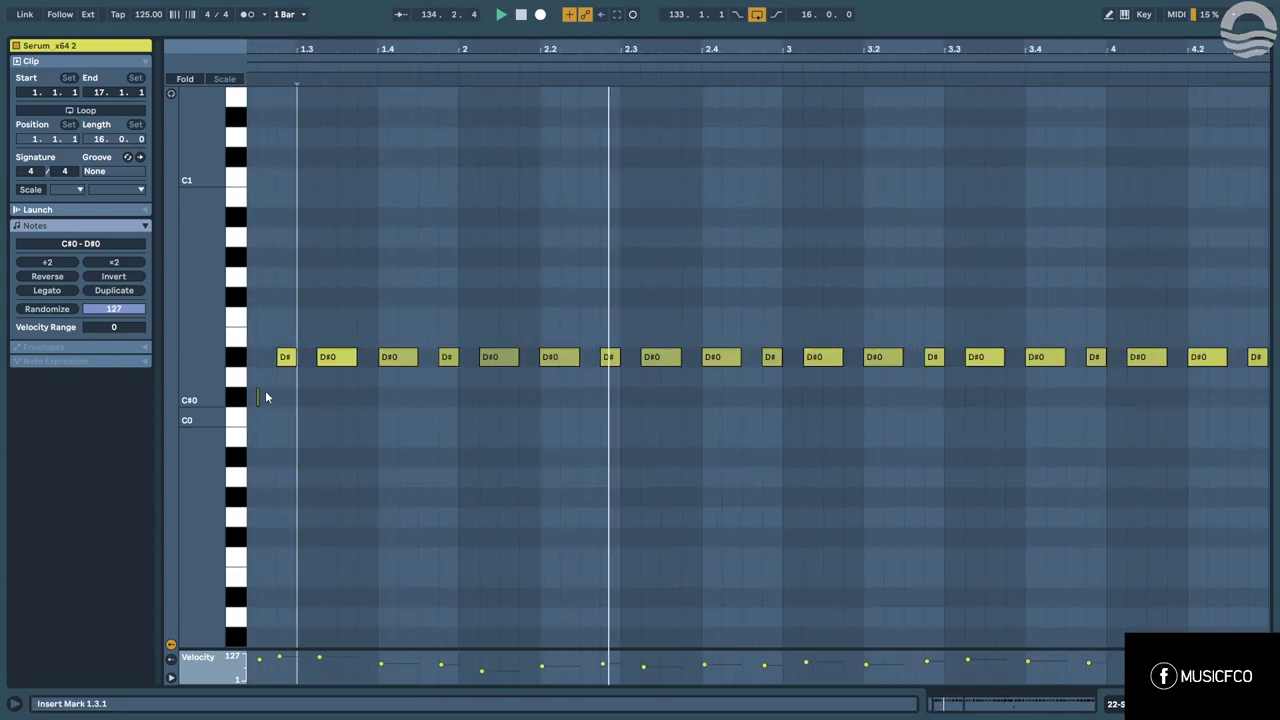
double_click(266, 398)
scroll(290, 376, down, 6)
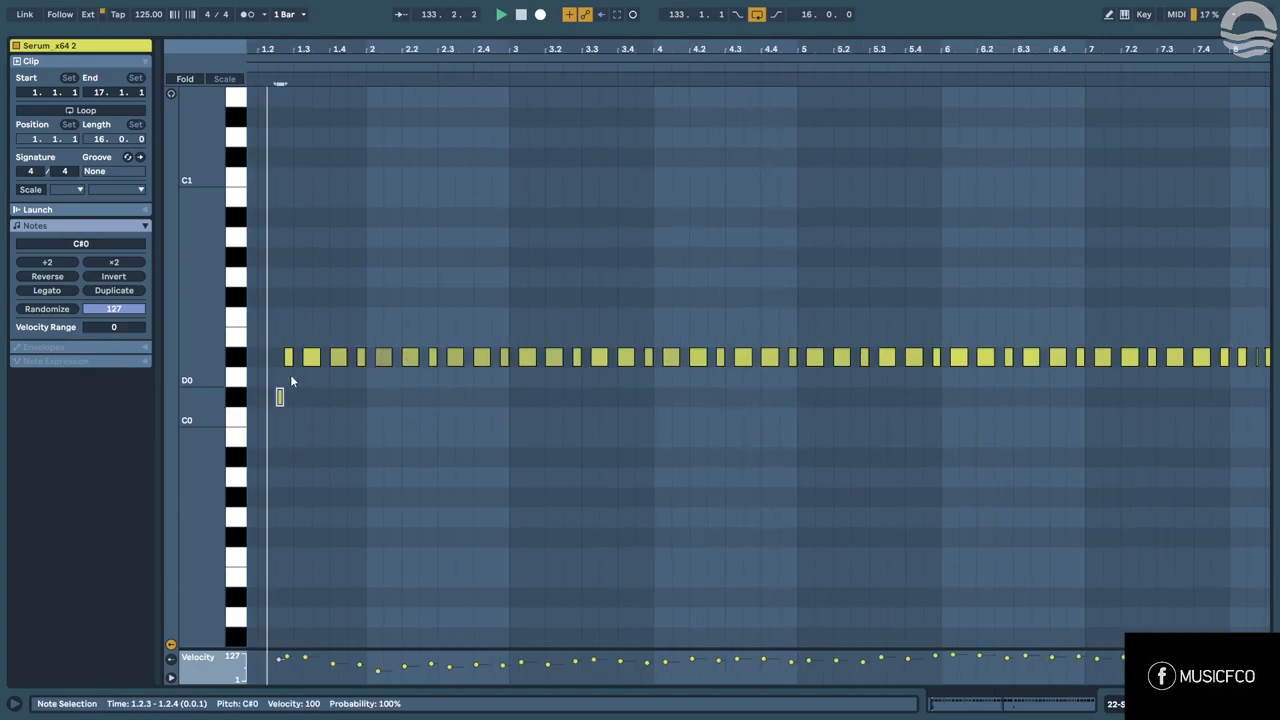
key(shift+Tab)
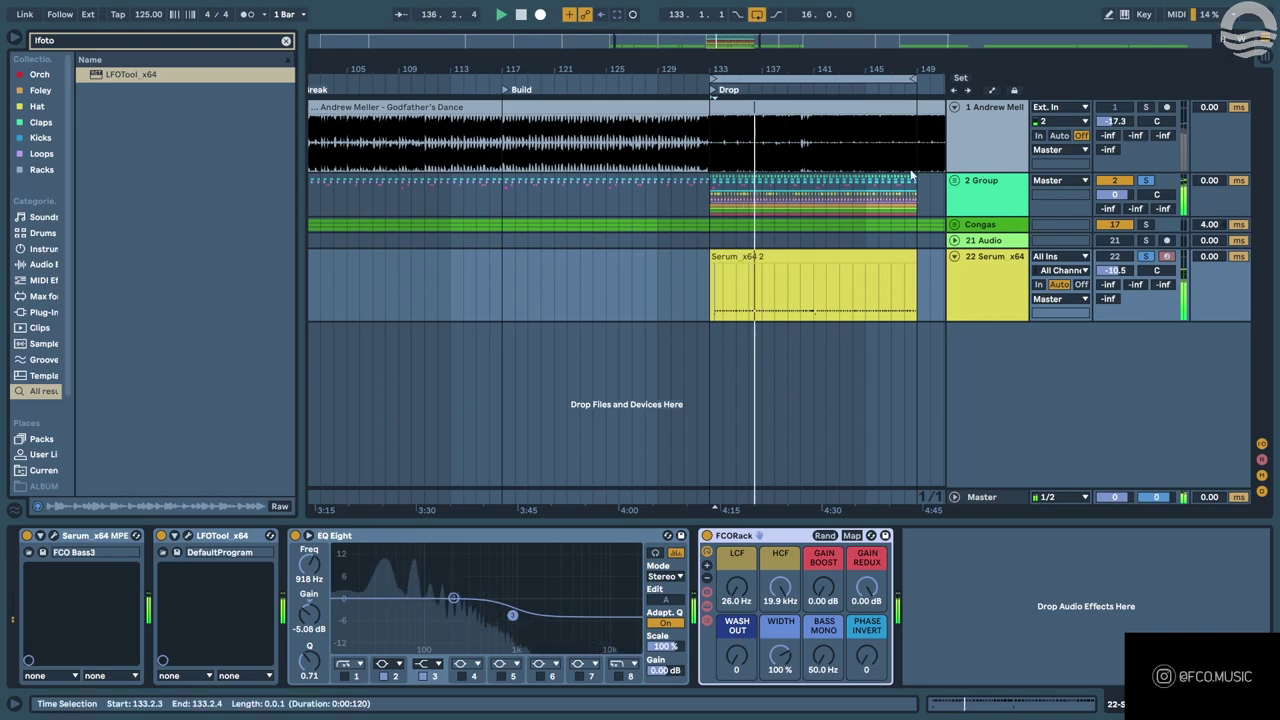
Lengthen the longer D#0 notes from 1.3 to 2.4 in the Serum clip so each reaches the start of the next note.
double_click(784, 258)
click(684, 270)
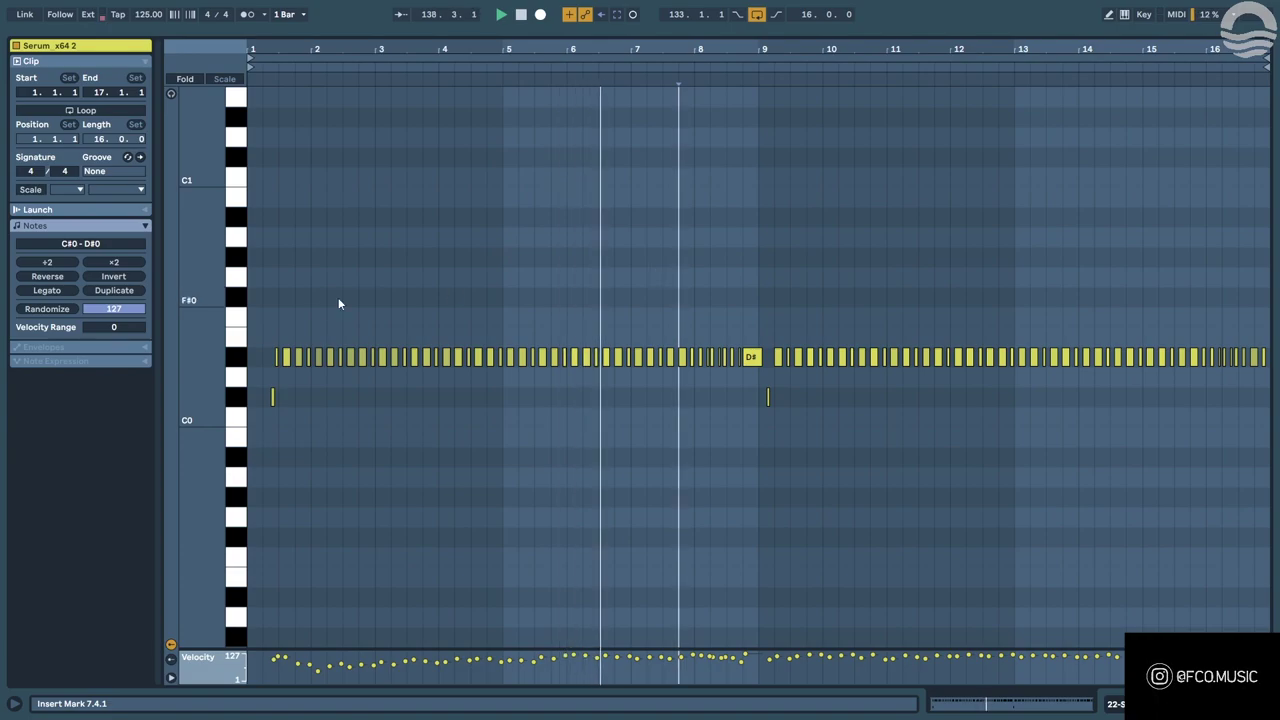
scroll(715, 326, up, 10)
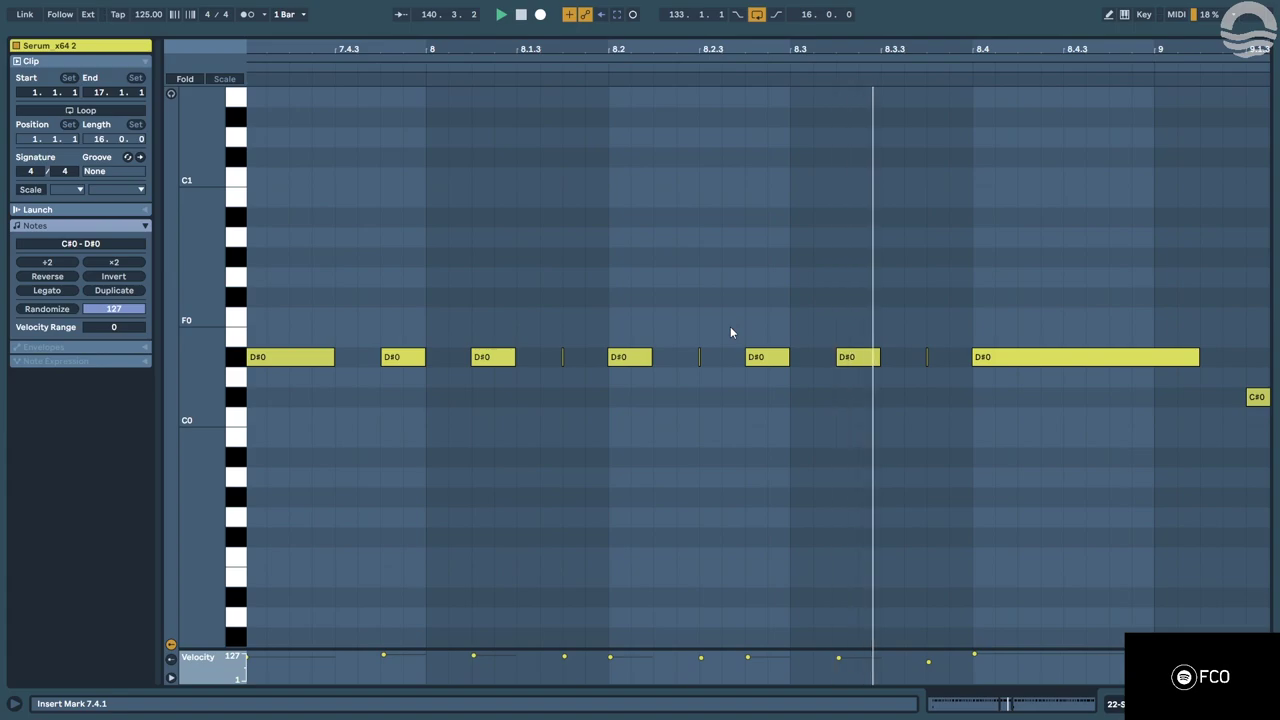
scroll(730, 333, down, 5)
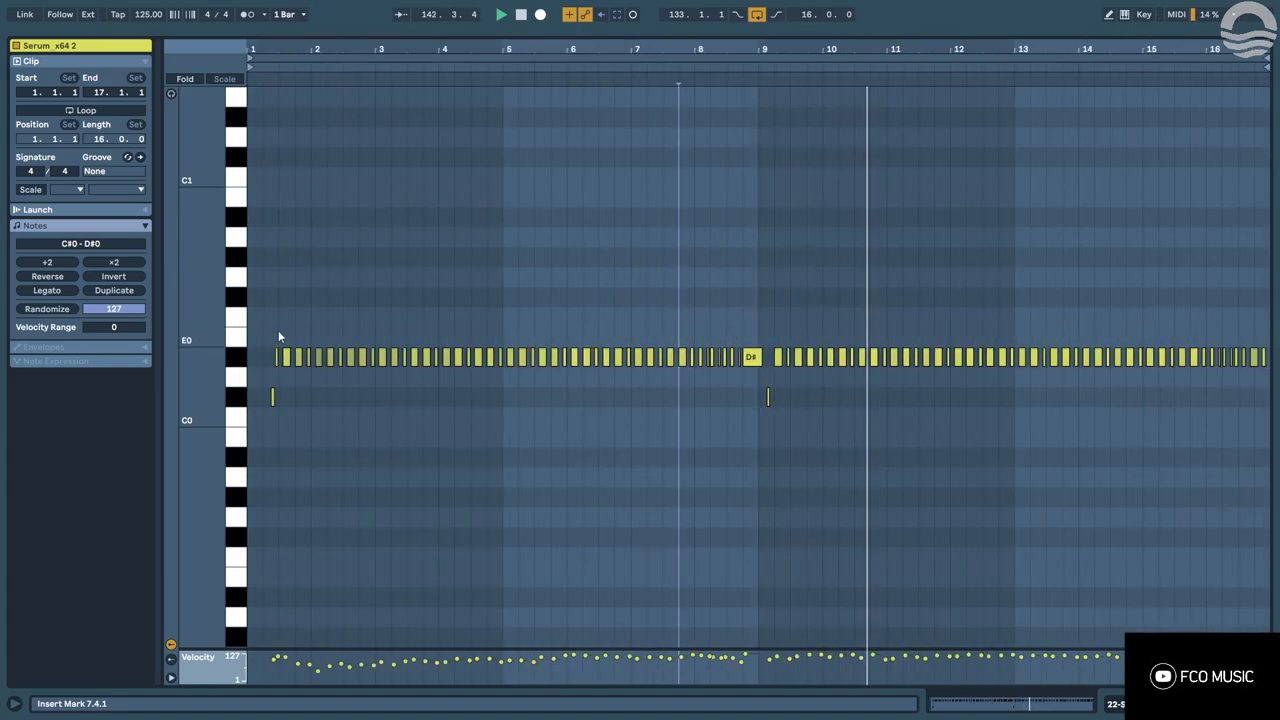
scroll(272, 334, up, 5)
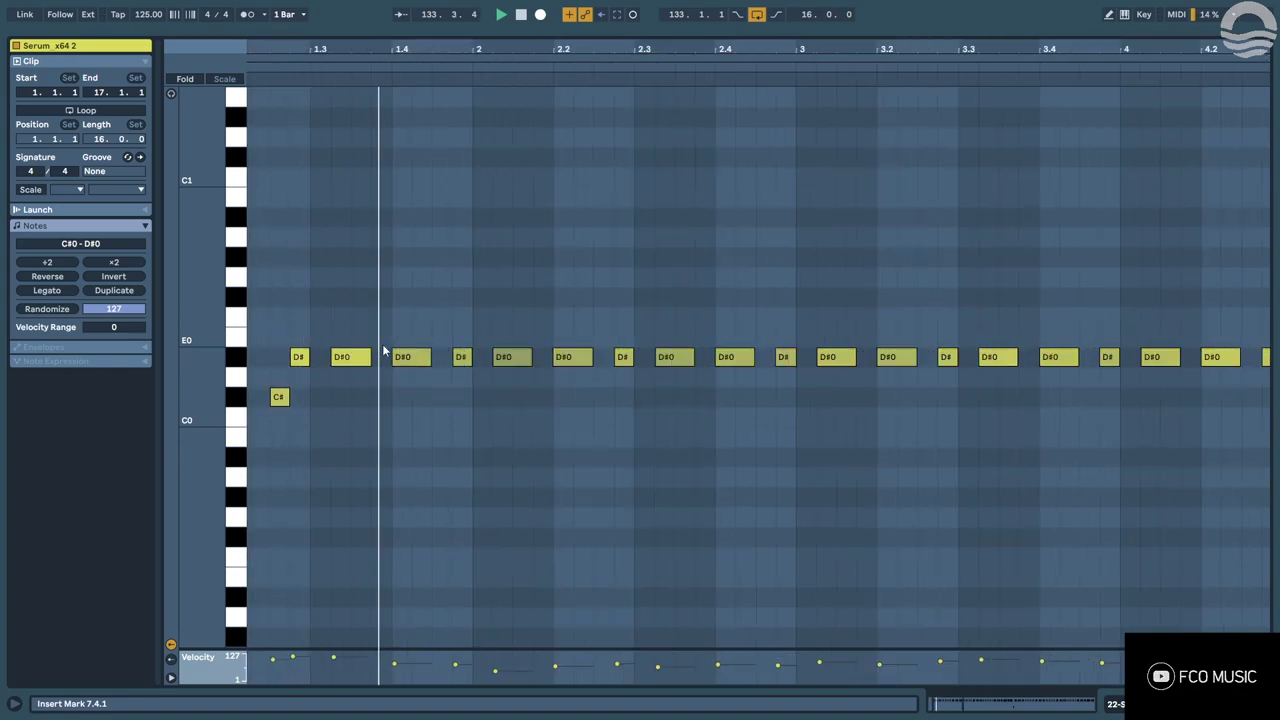
drag(343, 314, 612, 368)
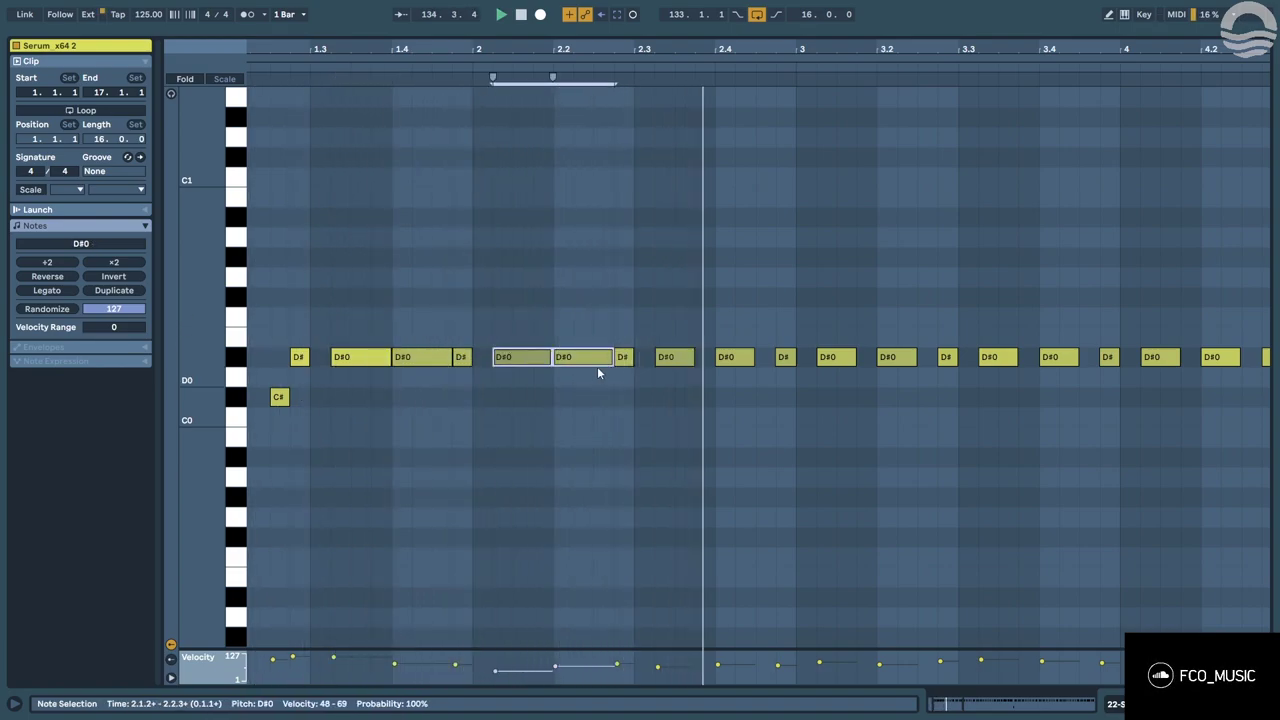
drag(666, 319, 771, 364)
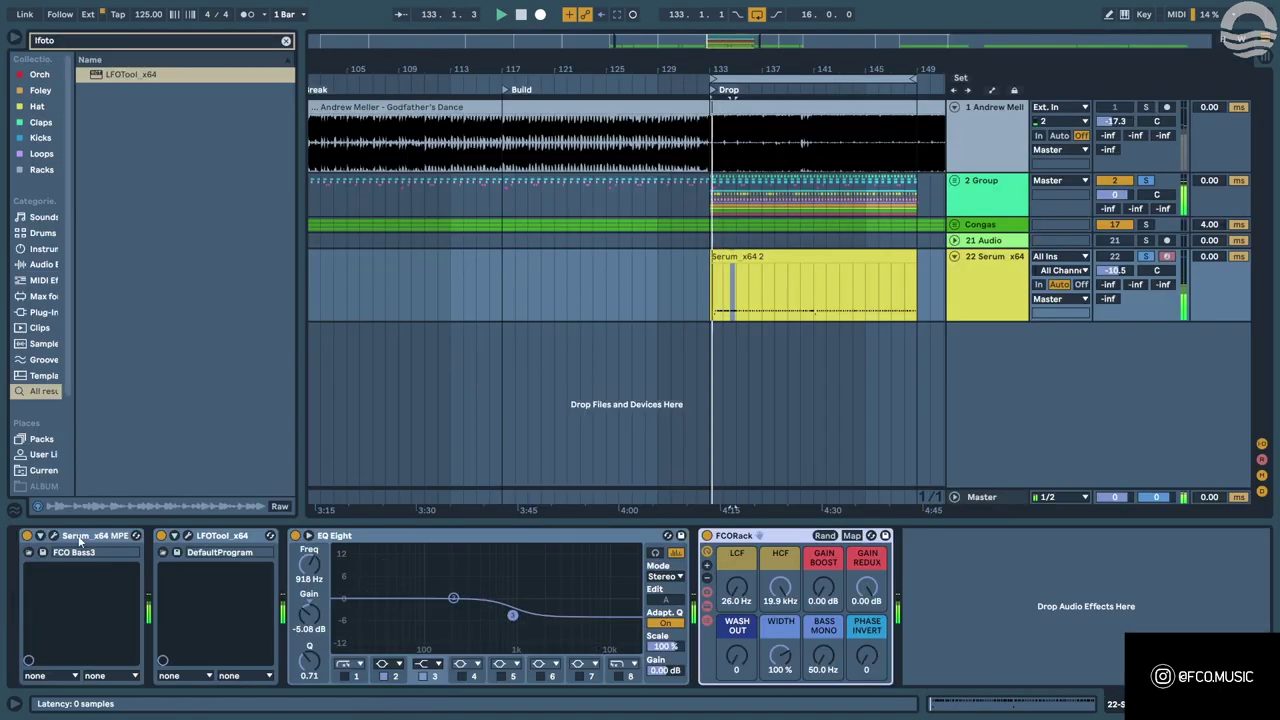
click(55, 536)
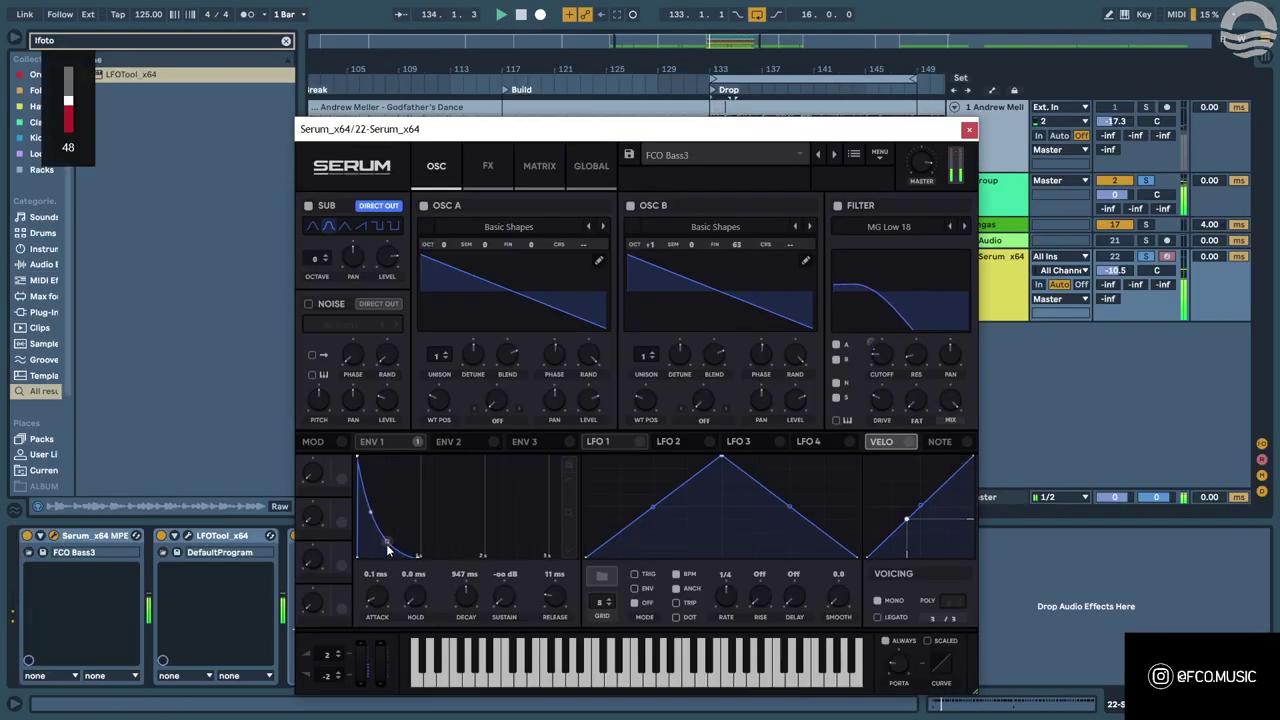
mouse_move(893, 345)
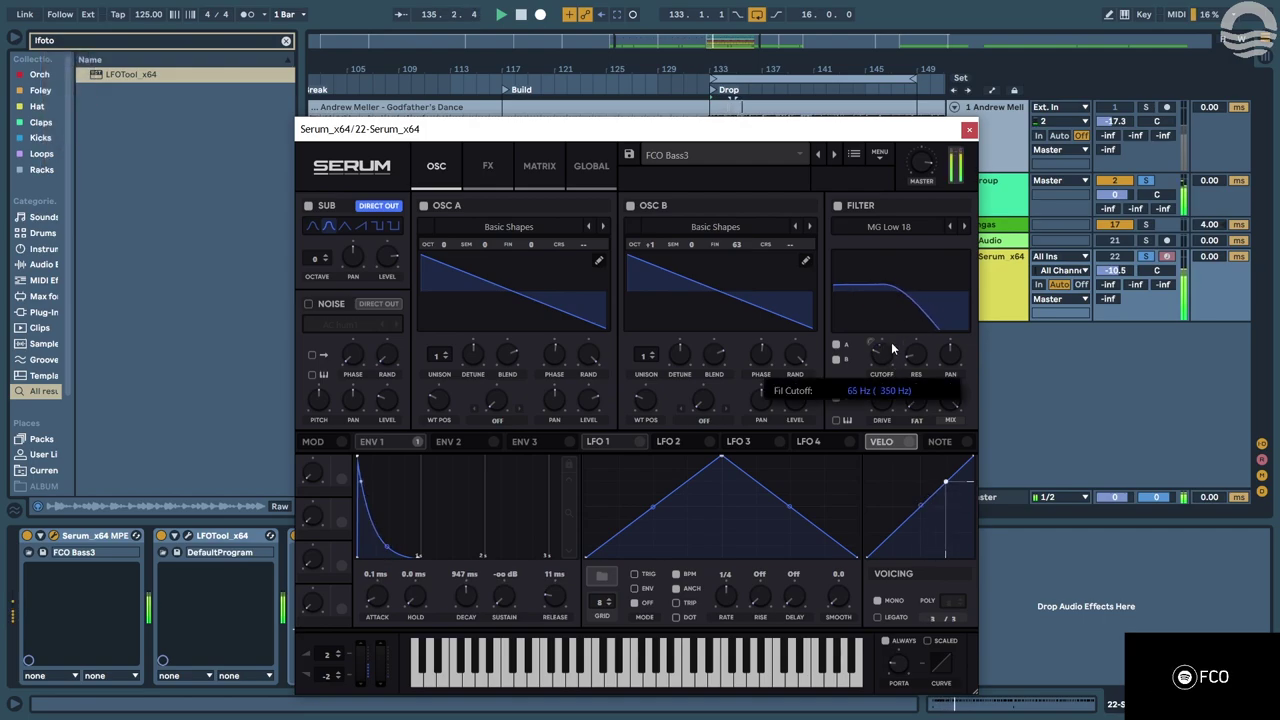
click(969, 129)
Lengthen the paired D#0 notes from 3.1.2 to 4.2 together until each one touches the note after it.
double_click(808, 251)
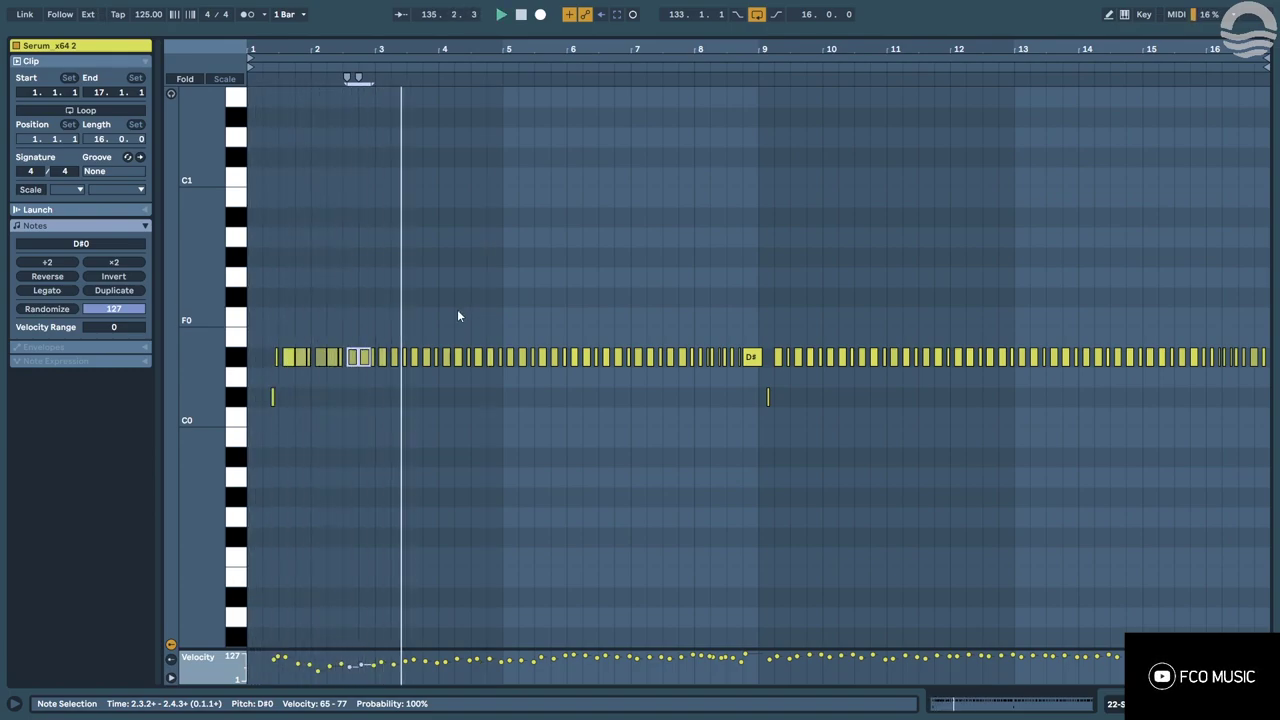
scroll(380, 354, up, 5)
drag(438, 323, 521, 400)
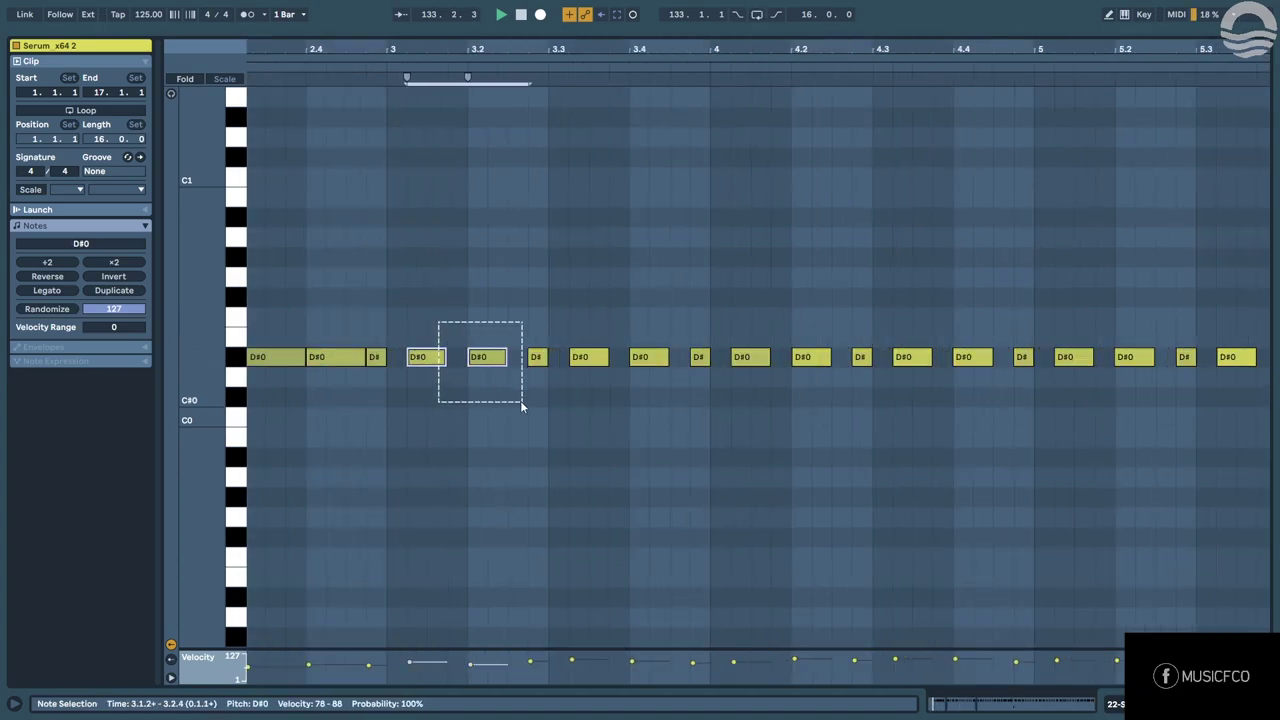
drag(604, 320, 686, 373)
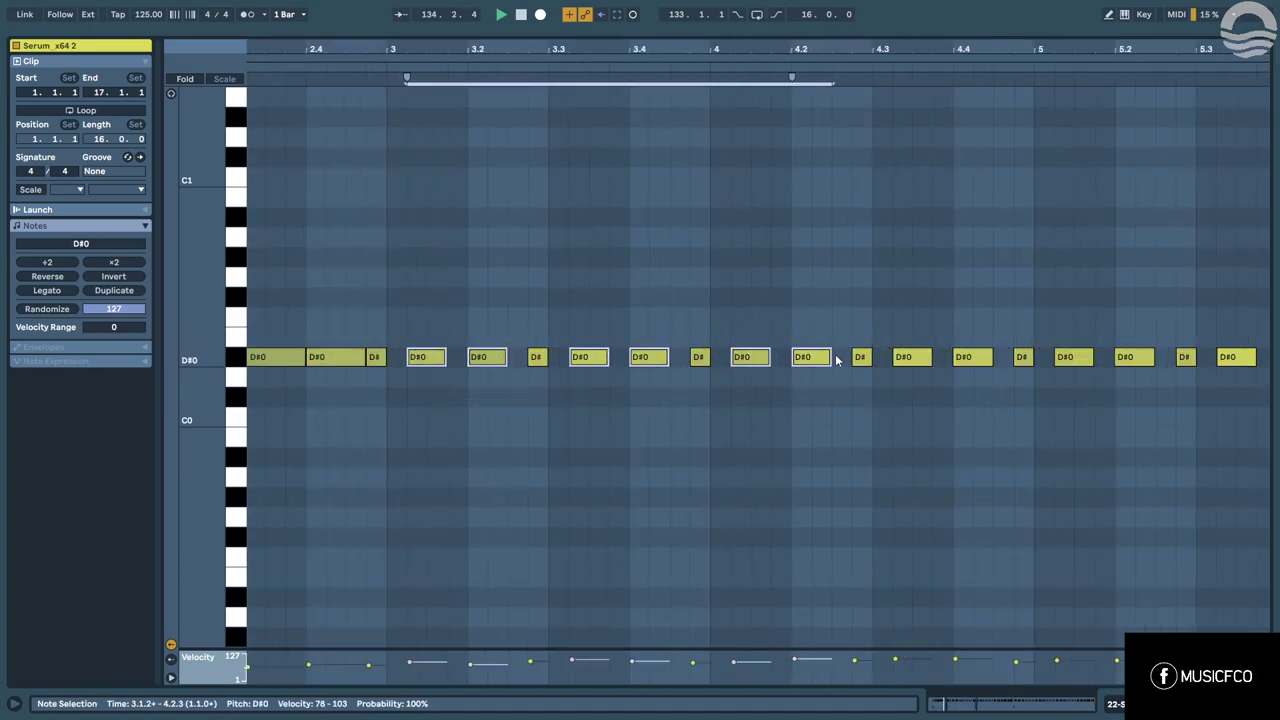
drag(830, 357, 851, 357)
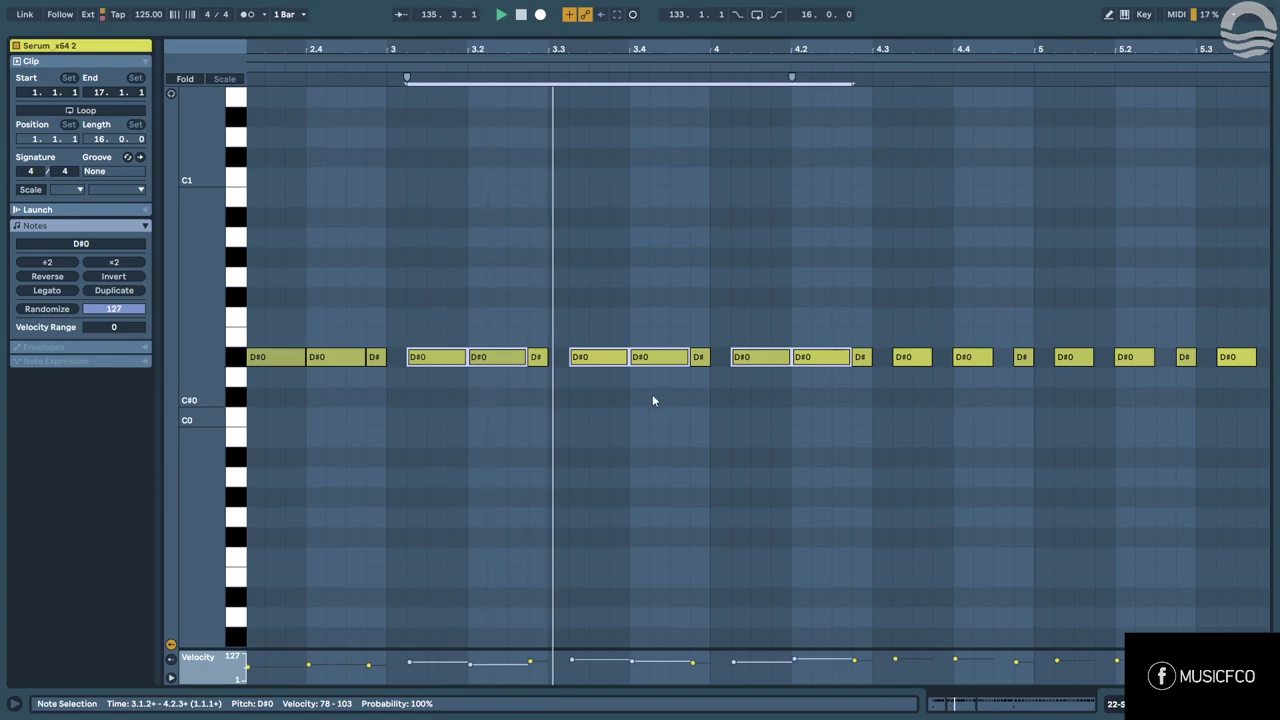
click(650, 400)
key(shift+Tab)
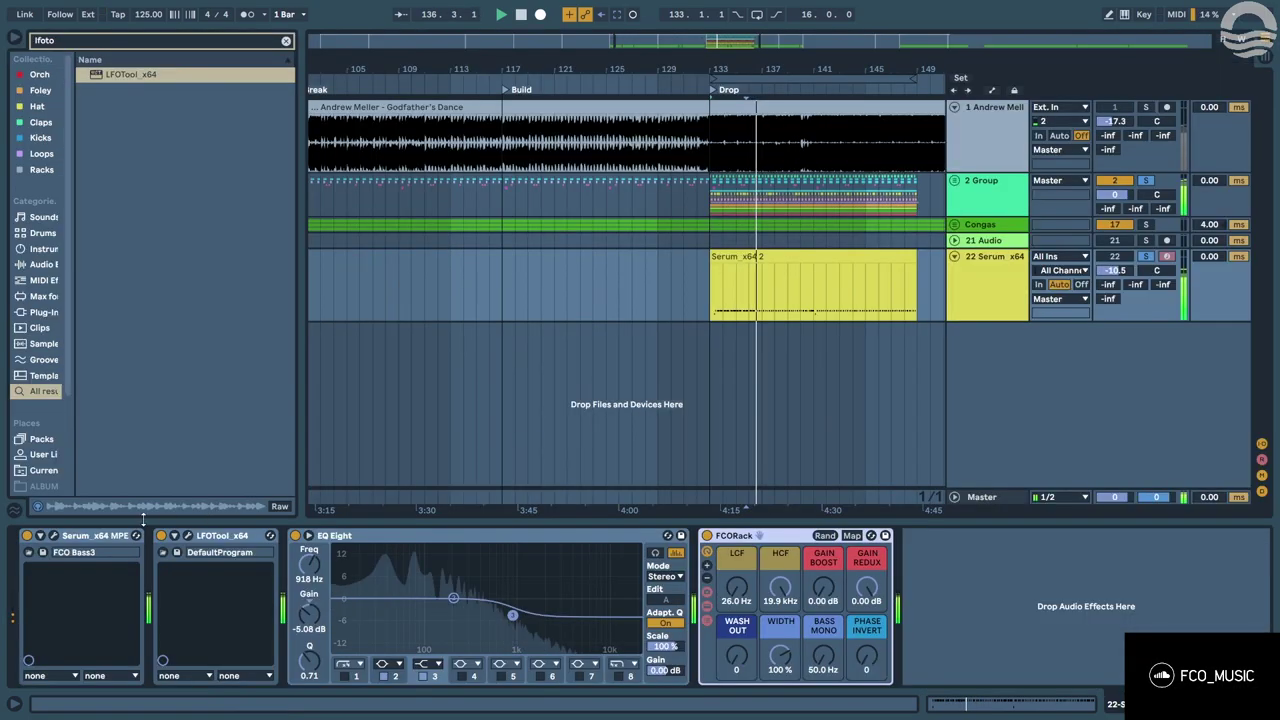
click(55, 536)
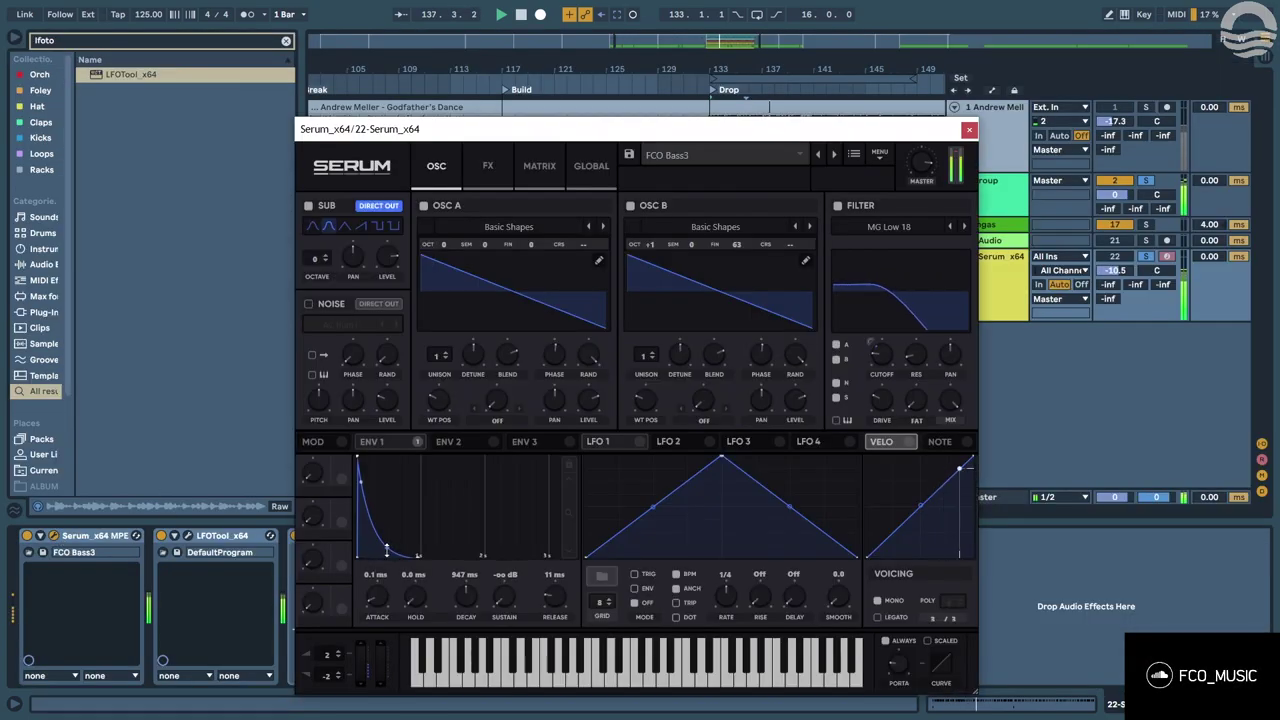
click(969, 131)
Lengthen the remaining paired D#0 notes from 4.3.2 to 7.4 together so each meets the following note.
click(695, 271)
key(shift+Tab)
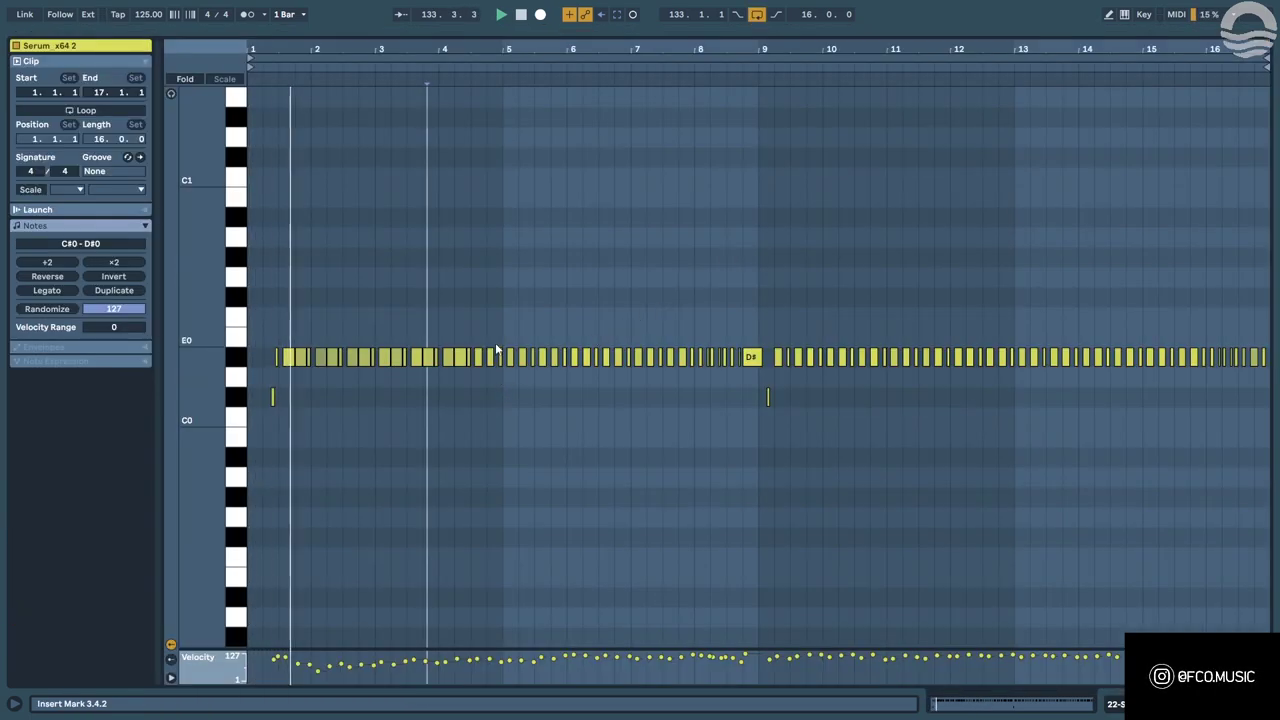
scroll(486, 346, up, 3)
drag(471, 331, 501, 370)
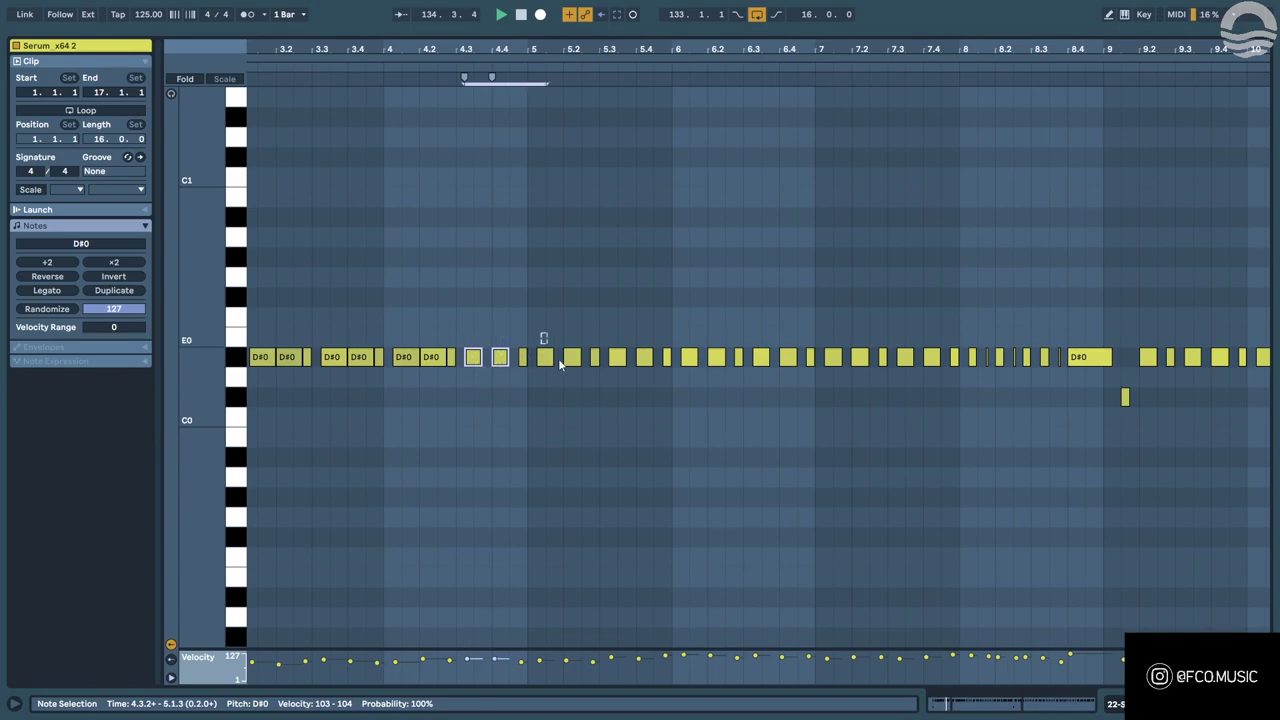
drag(623, 336, 652, 379)
drag(693, 338, 717, 376)
drag(764, 332, 790, 383)
drag(838, 330, 867, 375)
drag(905, 334, 972, 369)
scroll(942, 359, up, 3)
scroll(943, 362, up, 3)
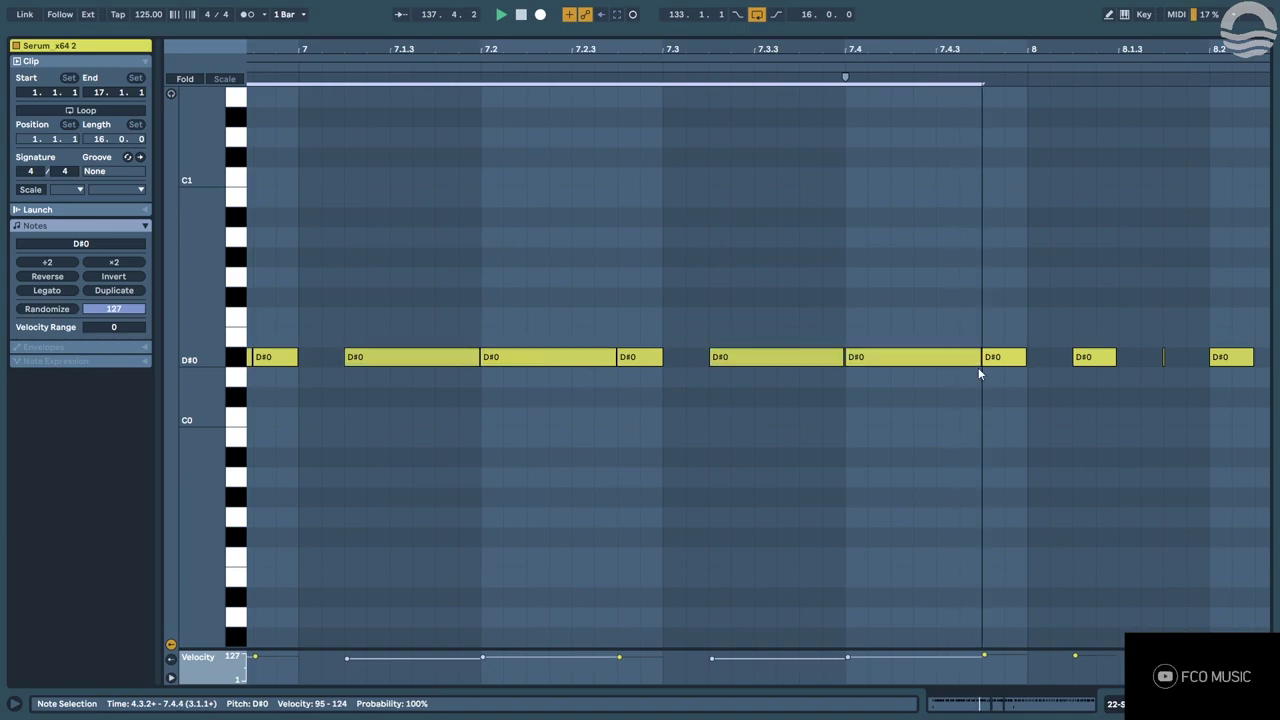
scroll(663, 376, down, 5)
Replace the over-shortened D#0 slivers at 8.1.4, 8.2.3 and 8.3.4 with longer notes at velocity 100.
scroll(802, 380, up, 3)
click(772, 378)
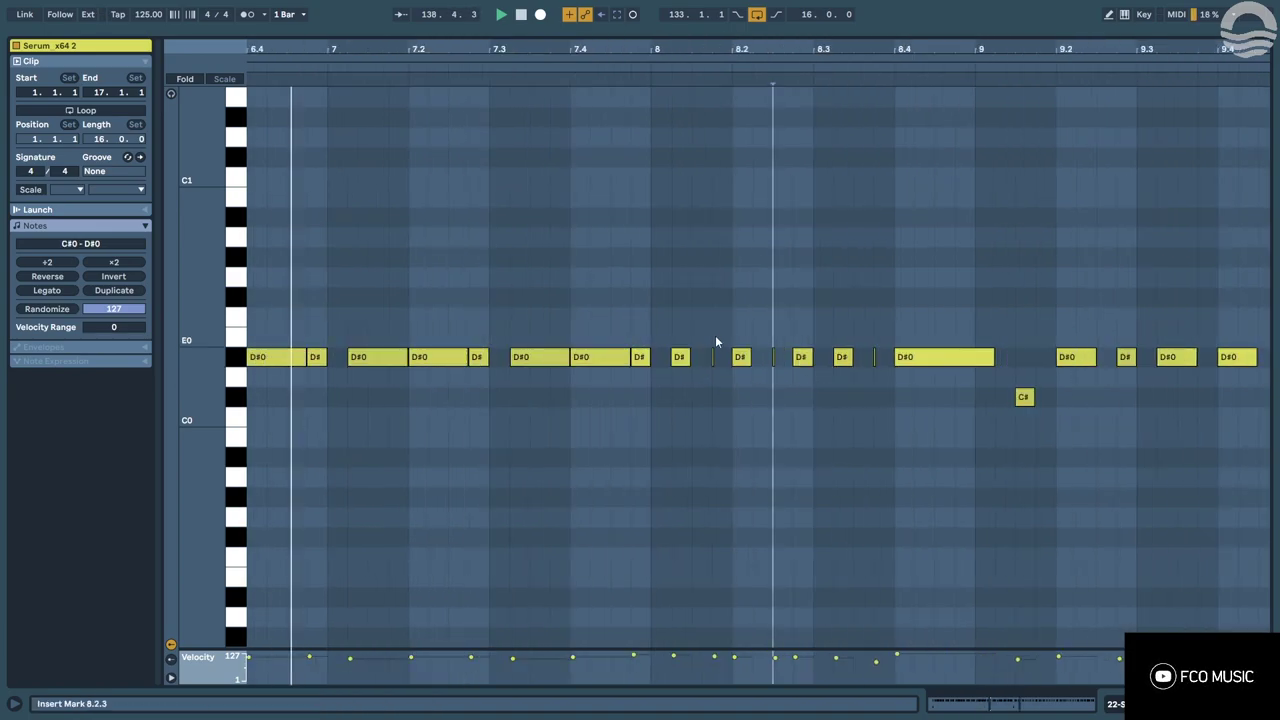
scroll(717, 345, up, 3)
click(717, 358)
click(851, 360)
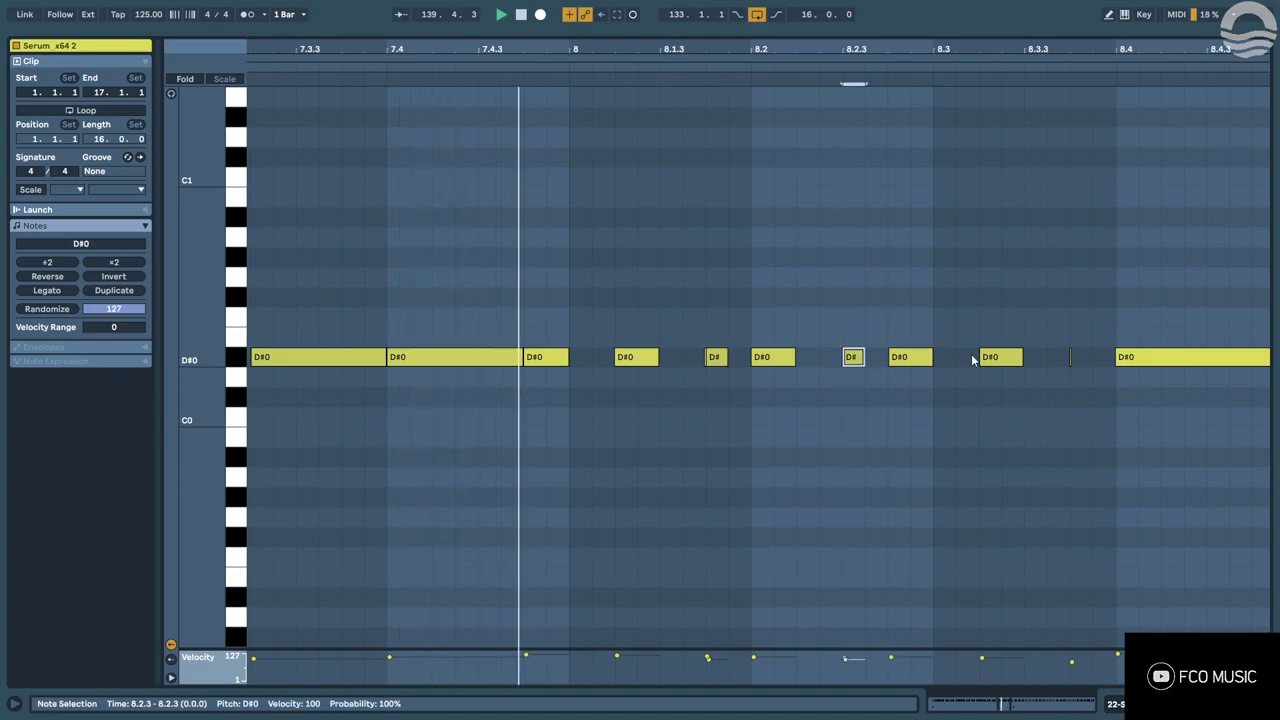
click(1068, 356)
drag(1062, 360, 1085, 360)
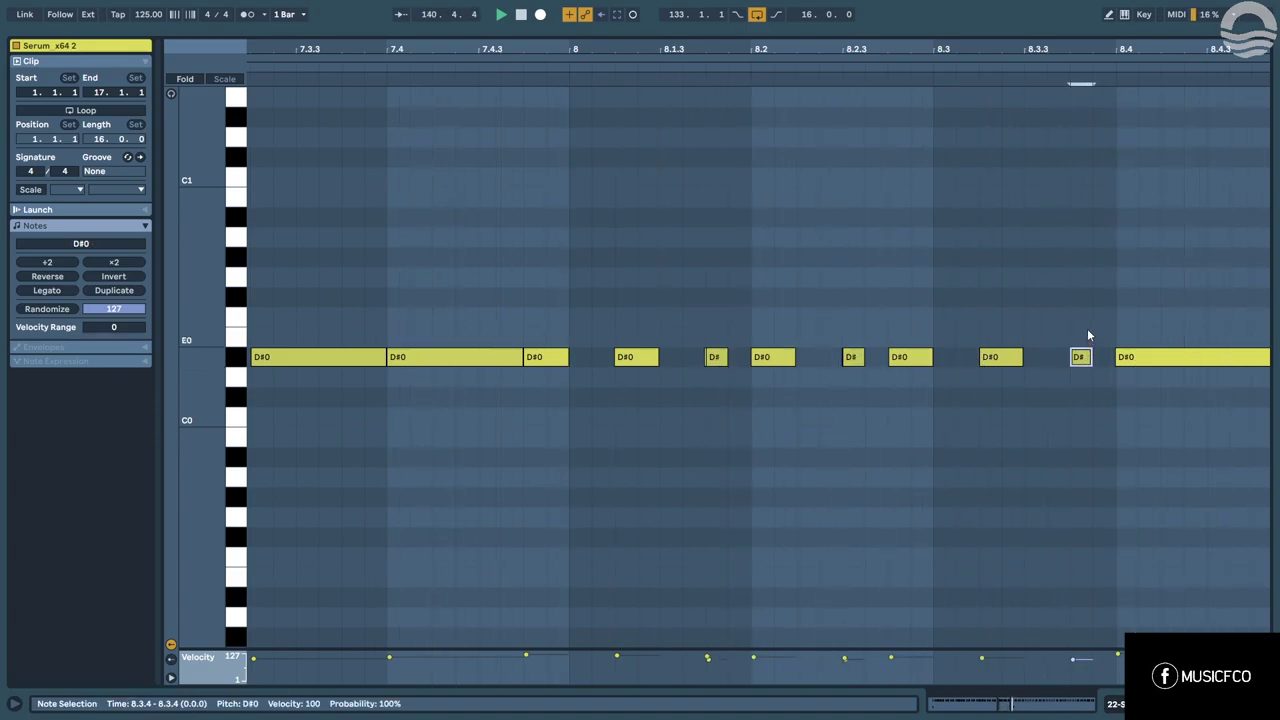
Lengthen the D#0 note at 8.1.4 and delete the leftover sliver note at its start.
drag(723, 352, 746, 369)
click(730, 375)
scroll(706, 348, up, 8)
click(703, 357)
key(Delete)
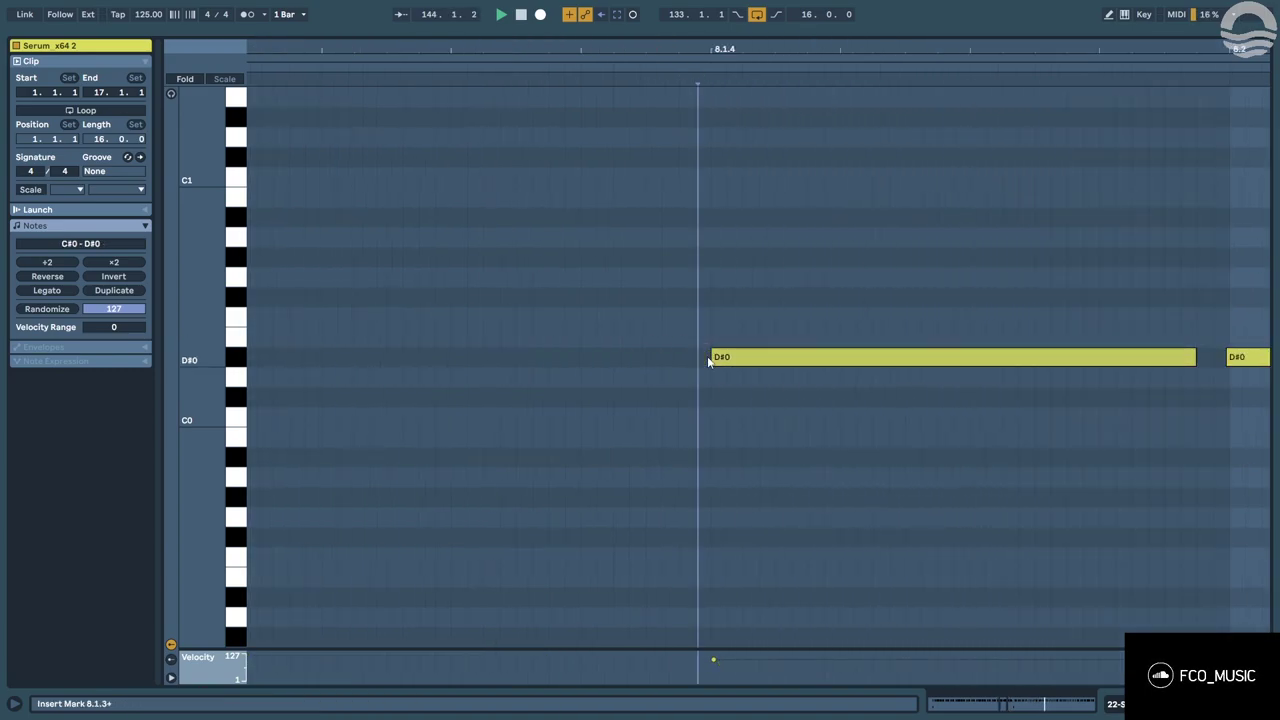
scroll(661, 371, down, 8)
key(space)
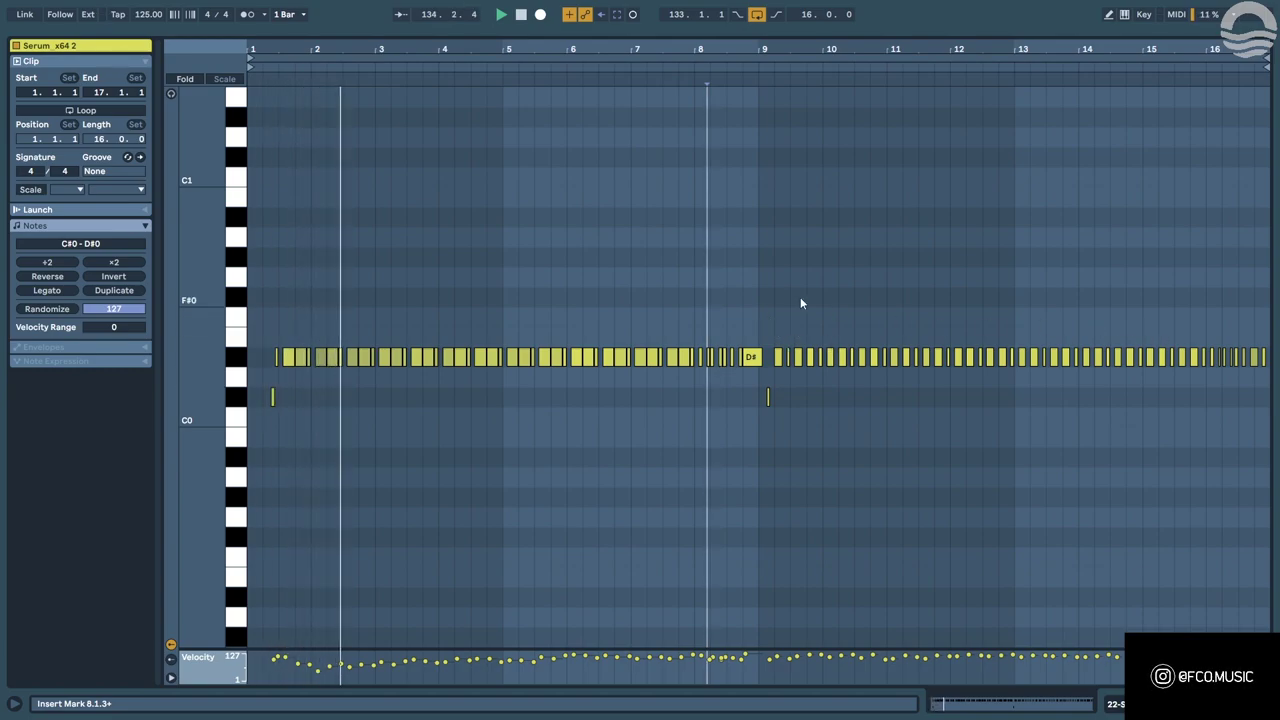
Lengthen the paired D#0 notes from 9.3 to 15.4 together so each touches the note that follows.
scroll(1264, 393, up, 3)
scroll(565, 364, down, 3)
drag(963, 46, 574, 166)
click(481, 358)
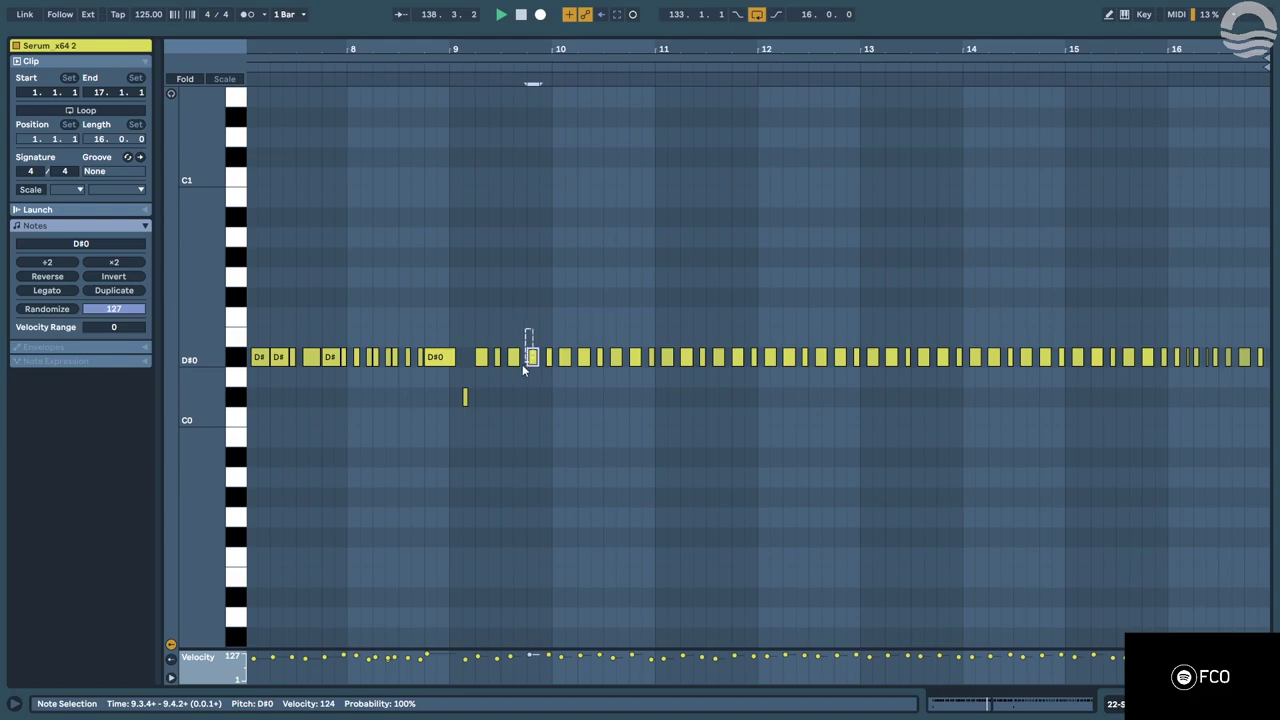
drag(565, 343, 681, 378)
drag(714, 330, 741, 375)
drag(772, 329, 797, 387)
drag(820, 334, 848, 379)
drag(871, 334, 944, 376)
drag(976, 329, 1048, 378)
drag(1076, 335, 1153, 374)
scroll(1161, 380, up, 4)
scroll(868, 422, down, 5)
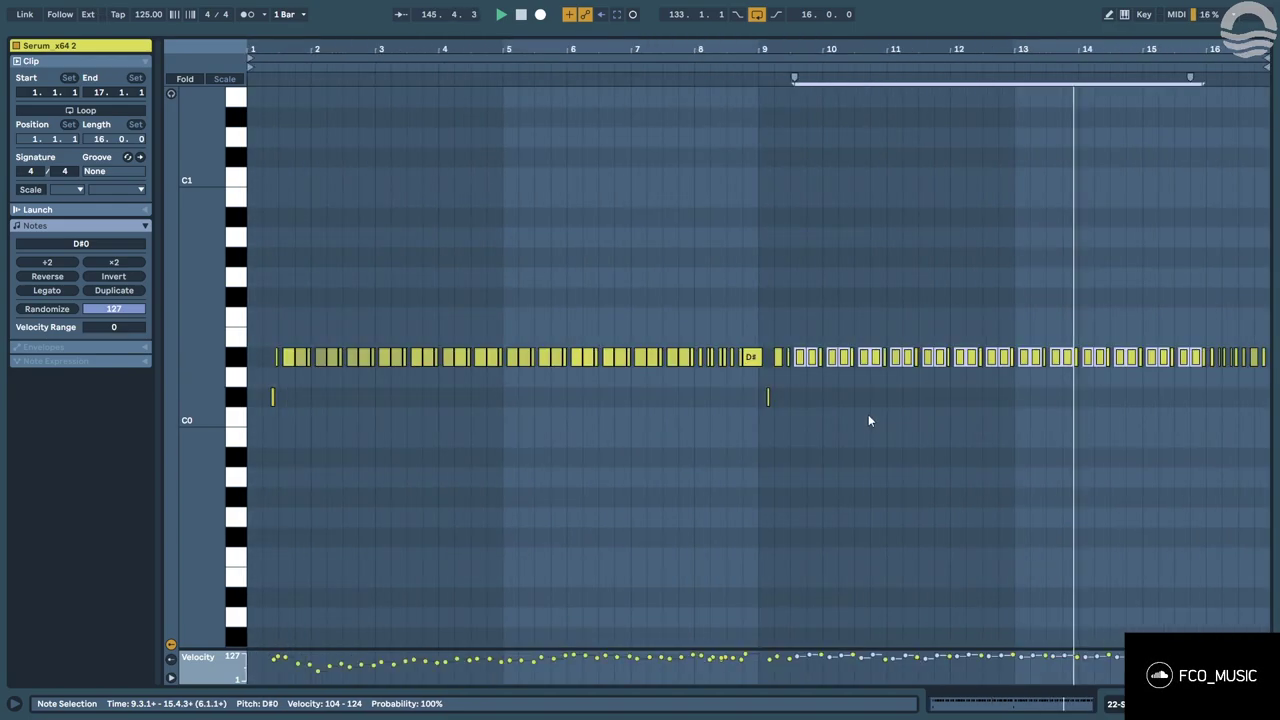
scroll(1239, 400, up, 3)
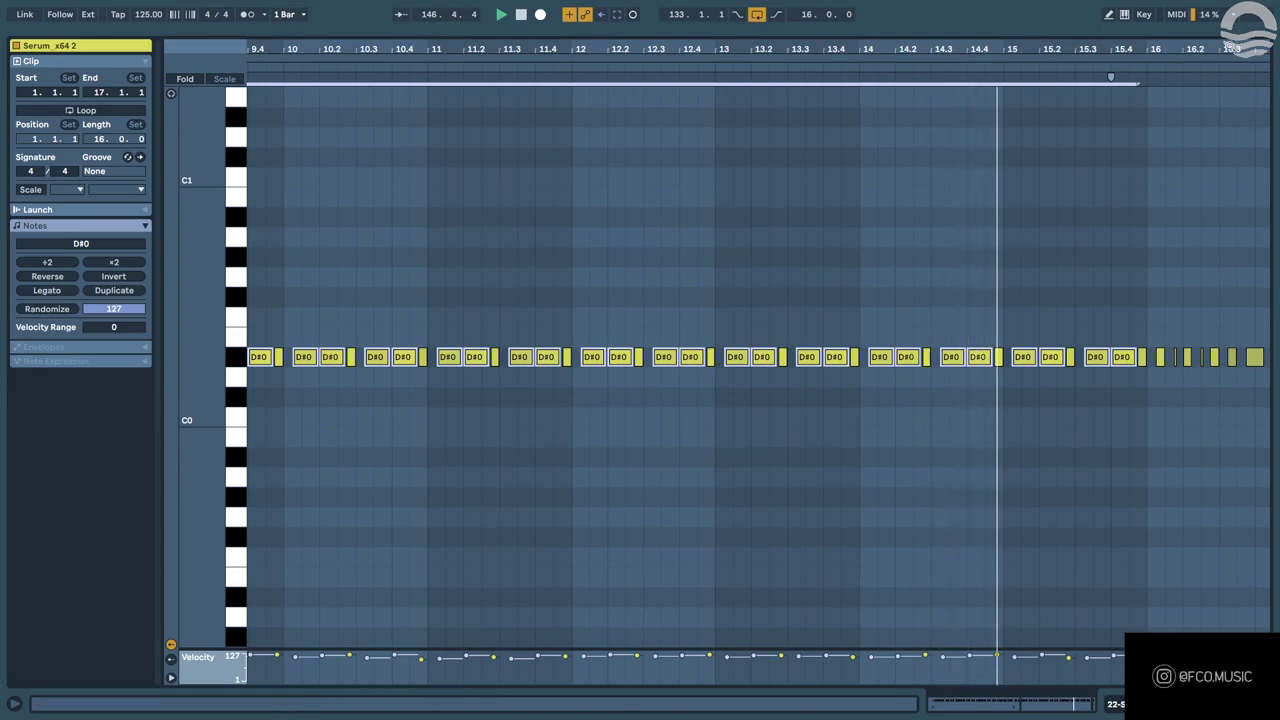
Replace the over-shortened D#0 notes at 16.1.4 and 16.2.3 with longer ones, using velocity 100 at 16.1.4.
scroll(880, 176, up, 3)
drag(880, 176, 792, 259)
drag(962, 357, 1050, 357)
click(1043, 358)
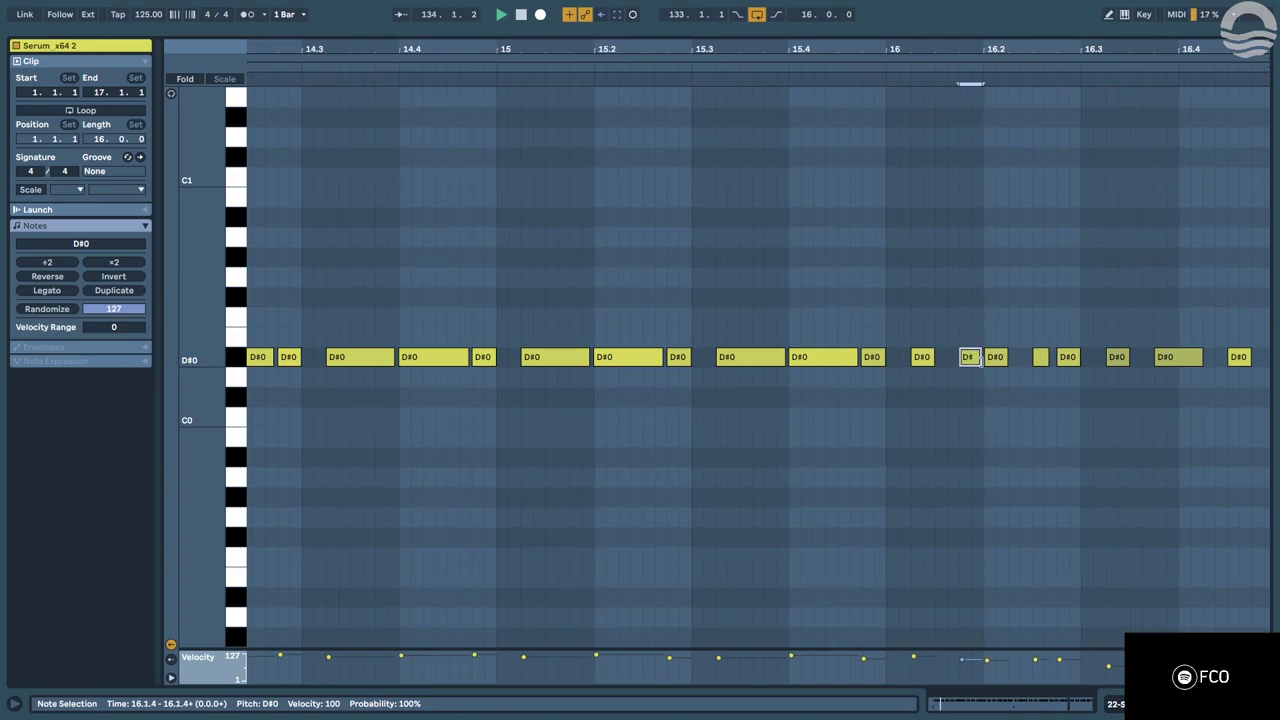
key(x)
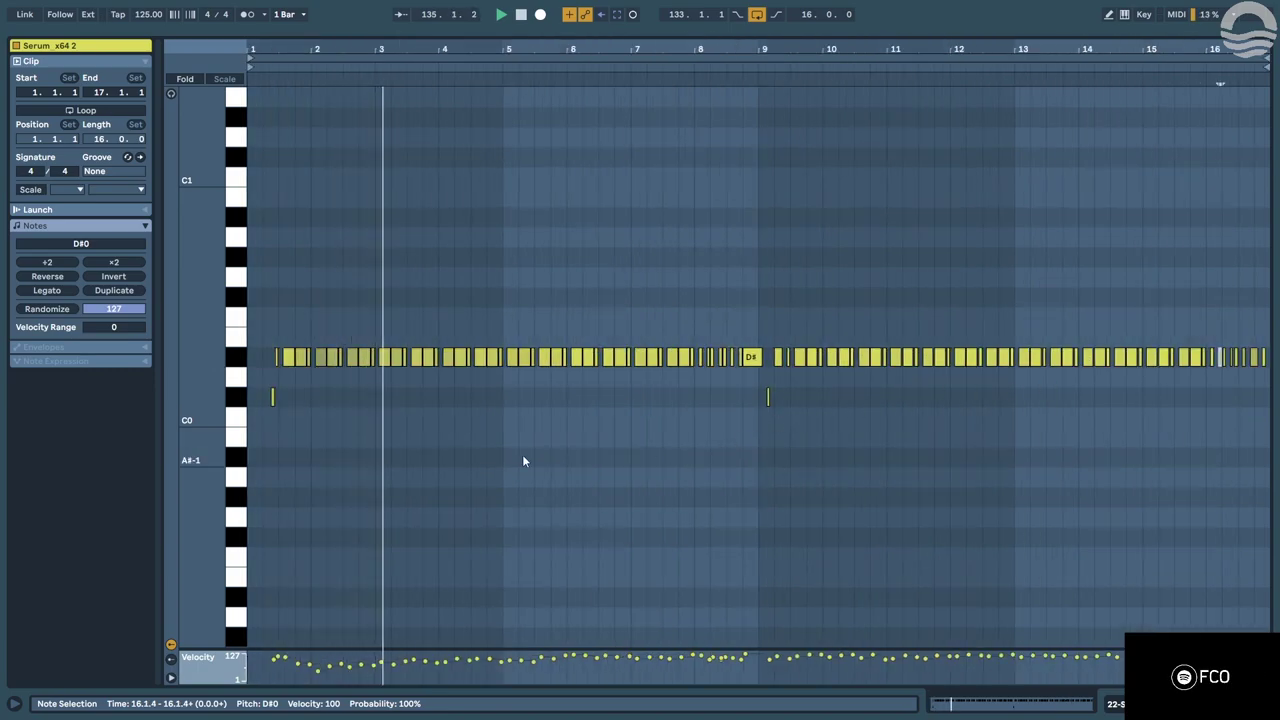
Play the arrangement from just before bar 133 into the drop to hear the bassline in context.
key(shift+Tab)
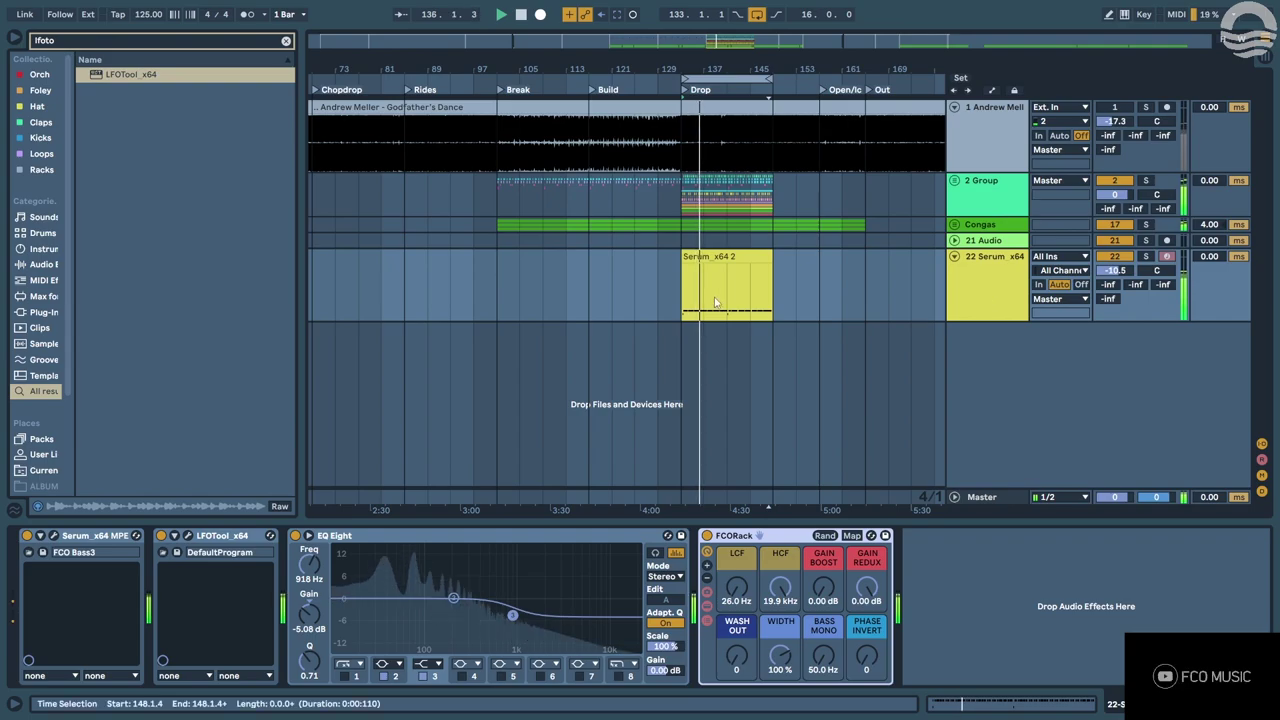
click(665, 297)
key(space)
key(space)
drag(718, 70, 606, 189)
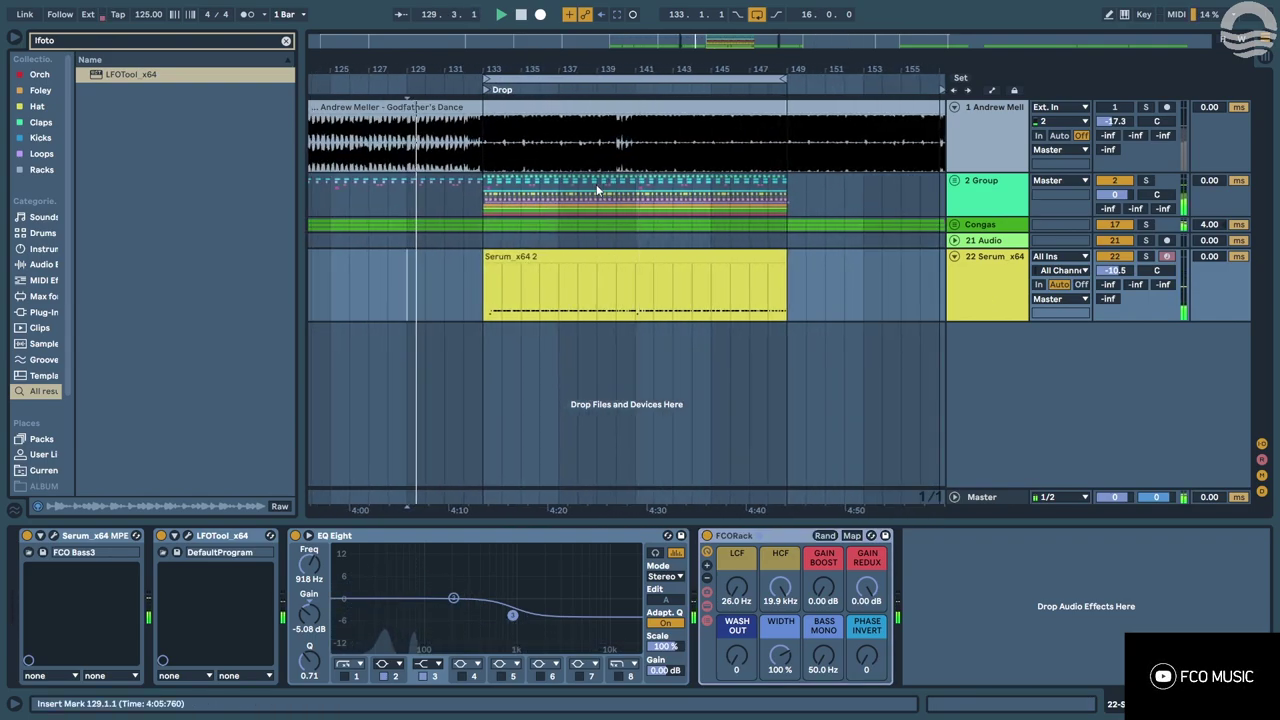
click(459, 211)
key(space)
key(space)
Raise the Serum track's volume to -5.2 dB.
key(Tab)
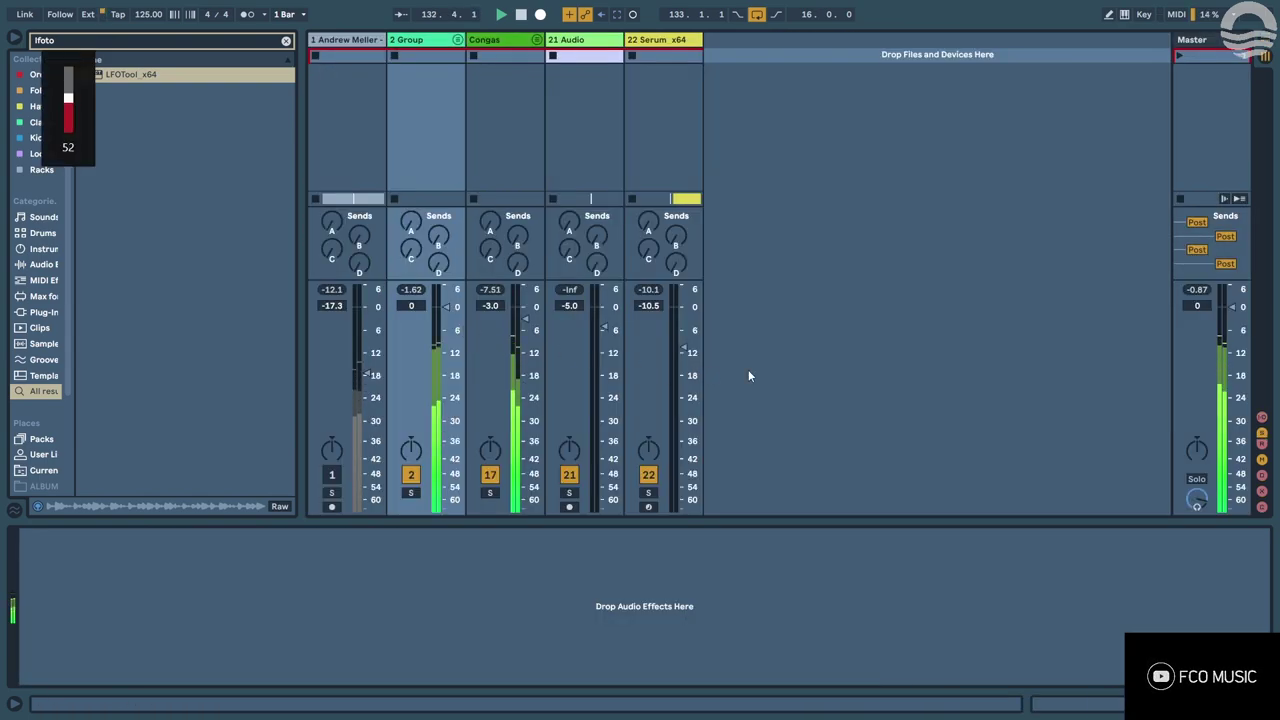
drag(686, 349, 688, 325)
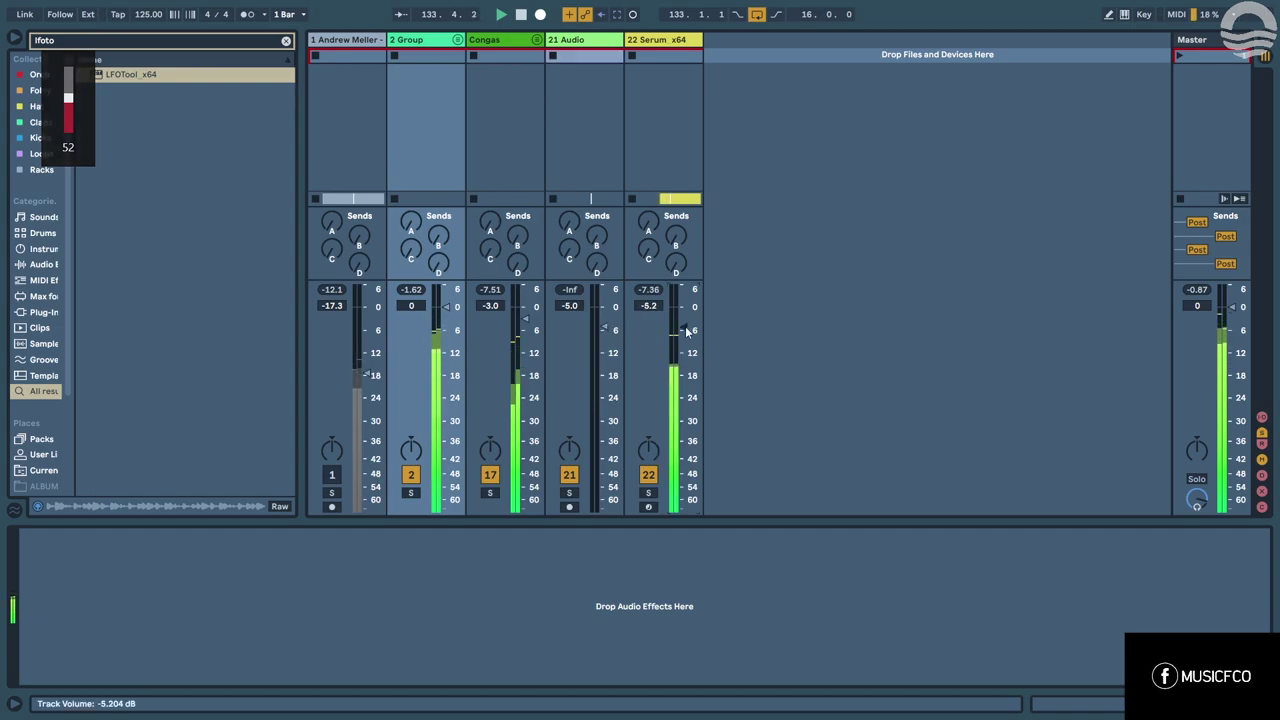
key(Tab)
key(Tab)
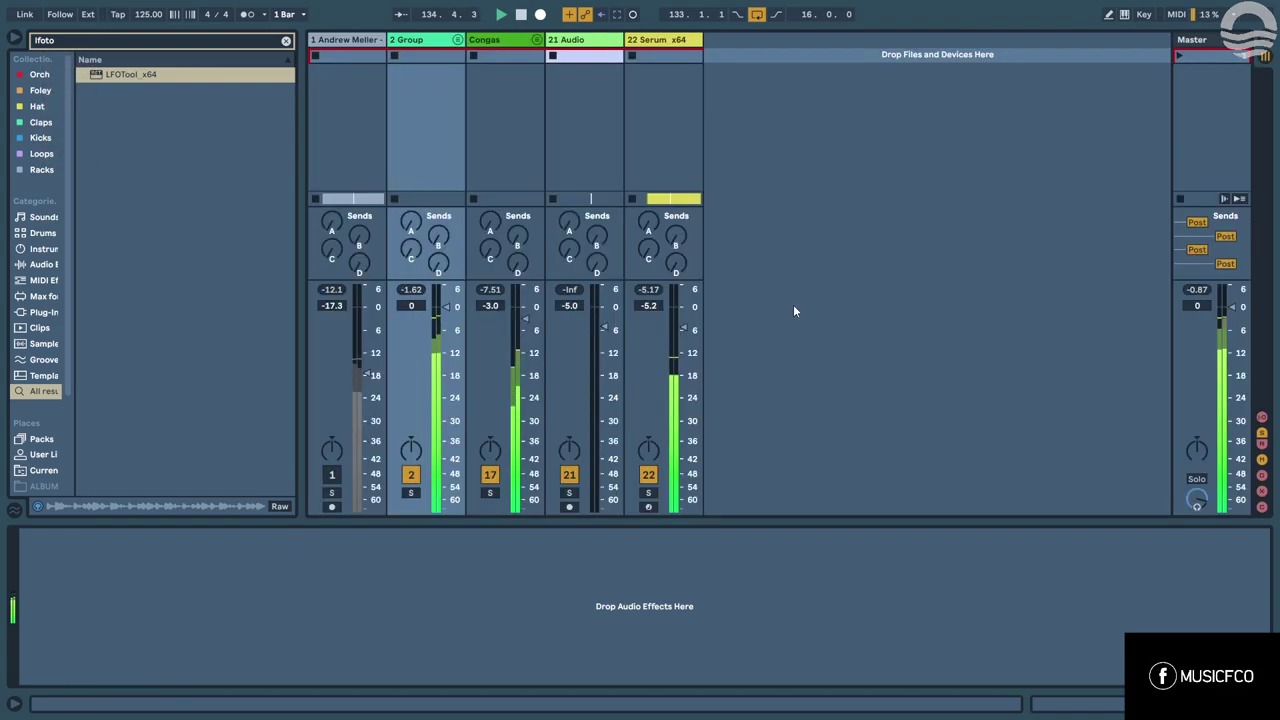
Slightly lower the start and end level of the LFOTool volume curve on the Serum track to deepen the ducking.
click(659, 48)
click(190, 536)
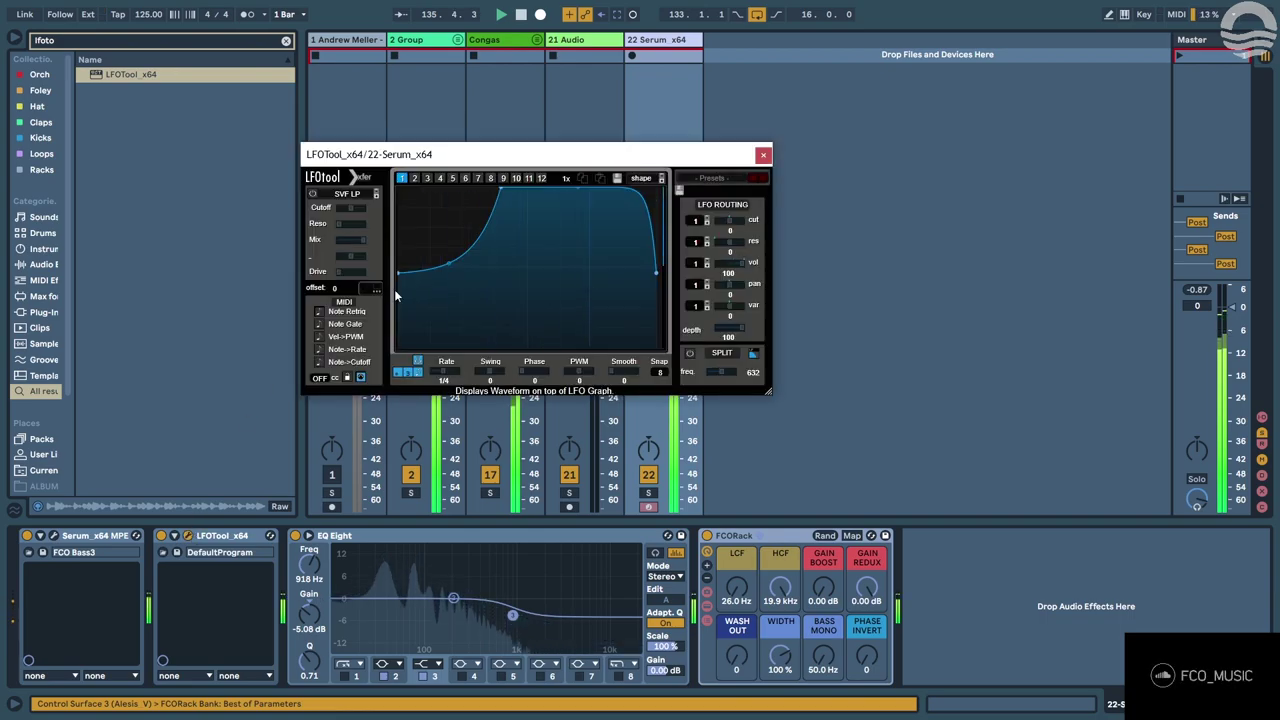
drag(403, 273, 397, 303)
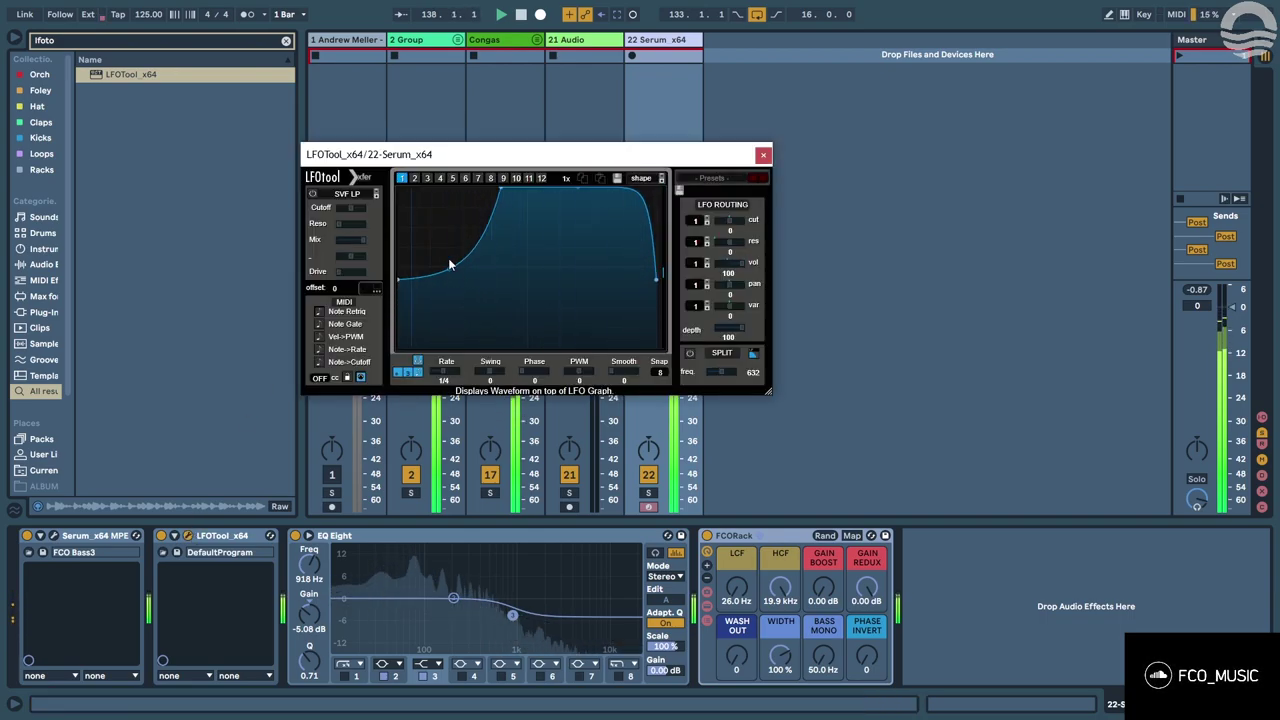
drag(401, 287, 399, 281)
click(761, 156)
Solo the Serum track in place of the drum group in the arrangement and restart playback.
key(Tab)
double_click(608, 256)
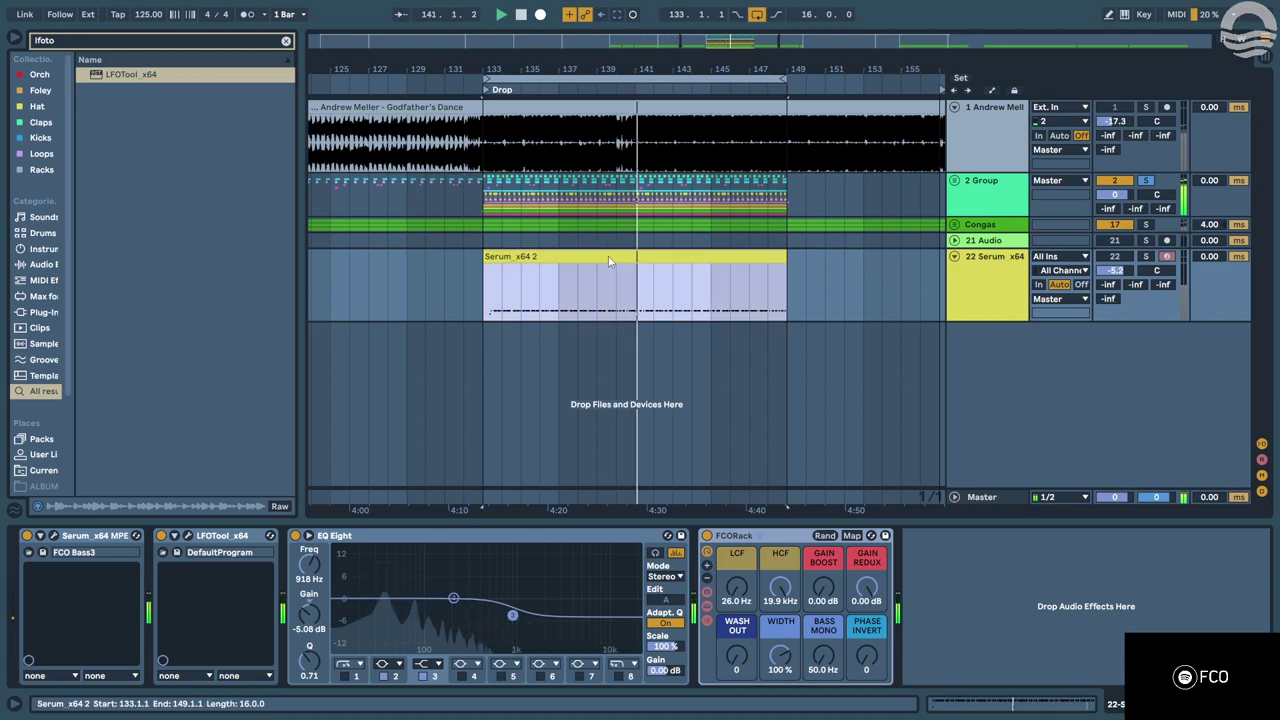
key(shift+Tab)
key(o)
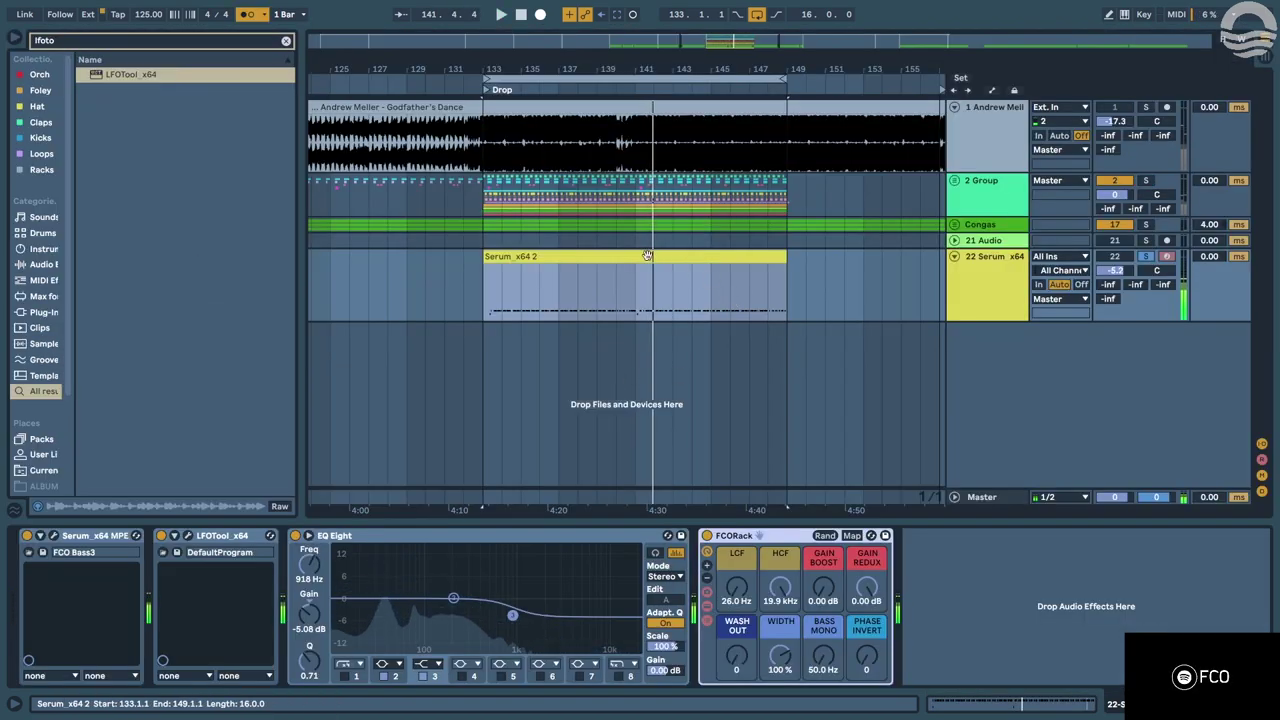
key(space)
key(space)
Raise the D#0 note at 1.4.1 in the Serum clip to F0.
double_click(650, 256)
drag(289, 50, 518, 234)
click(491, 359)
drag(491, 362, 559, 328)
key(ctrl+z)
key(ctrl+z)
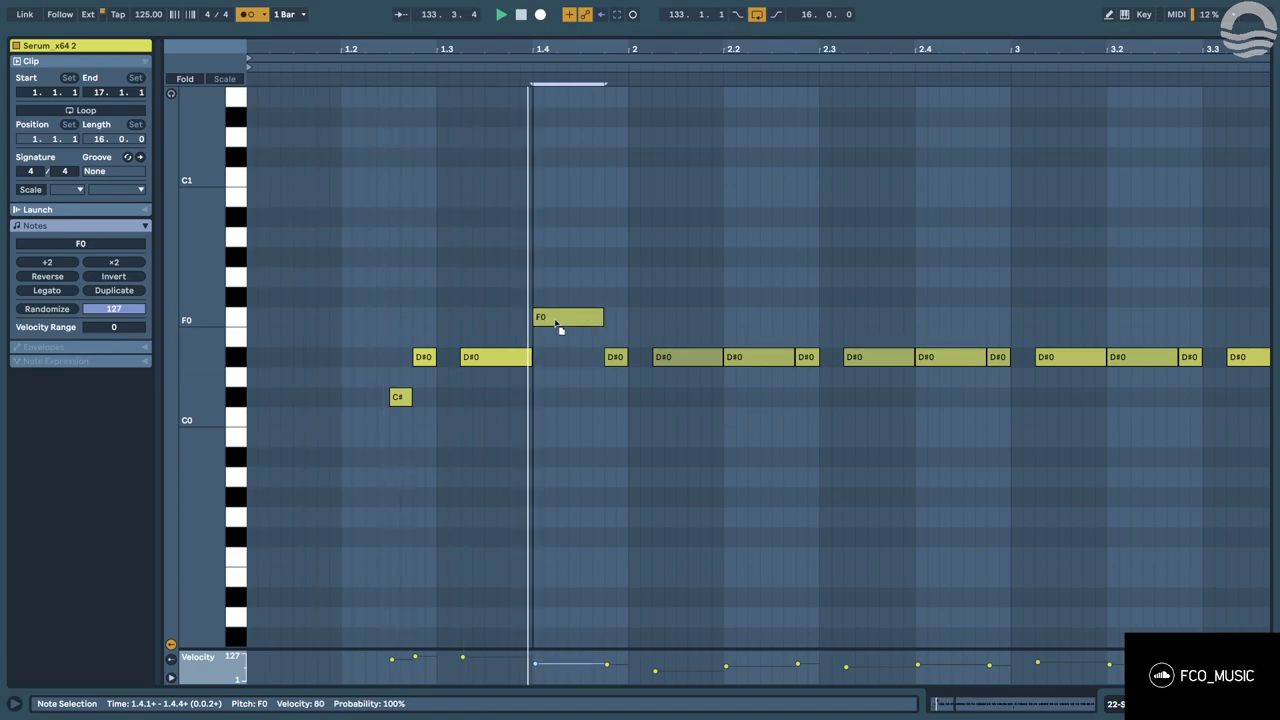
drag(586, 315, 584, 306)
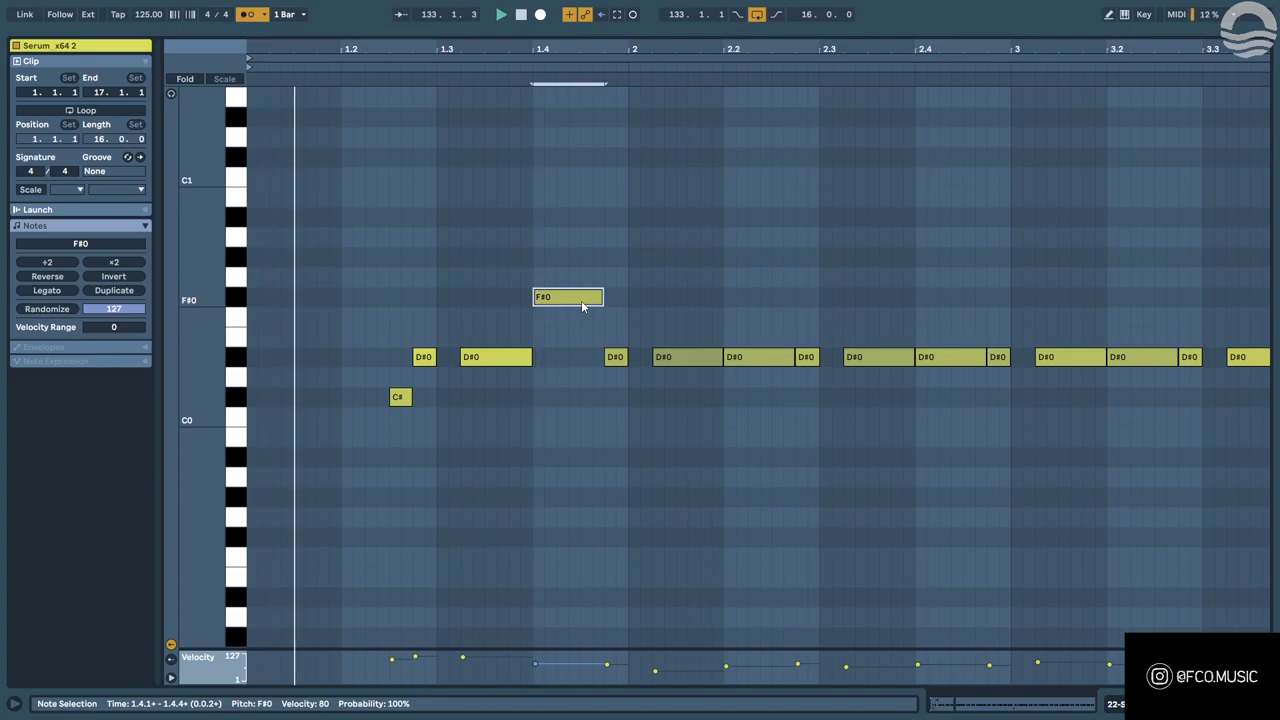
drag(582, 302, 579, 319)
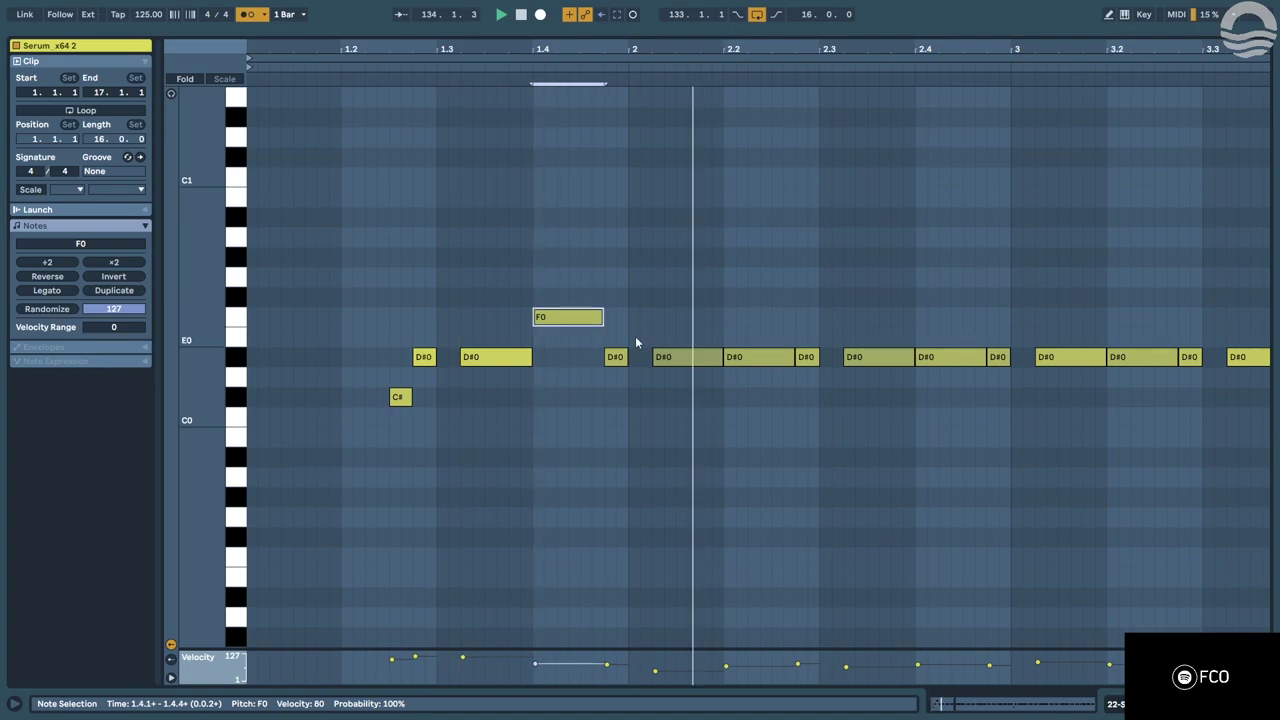
Lower the short D#0 note at 2.4.4 to C#0 and raise the D#0 note at 4.4.1 to F#0.
drag(998, 358, 1005, 412)
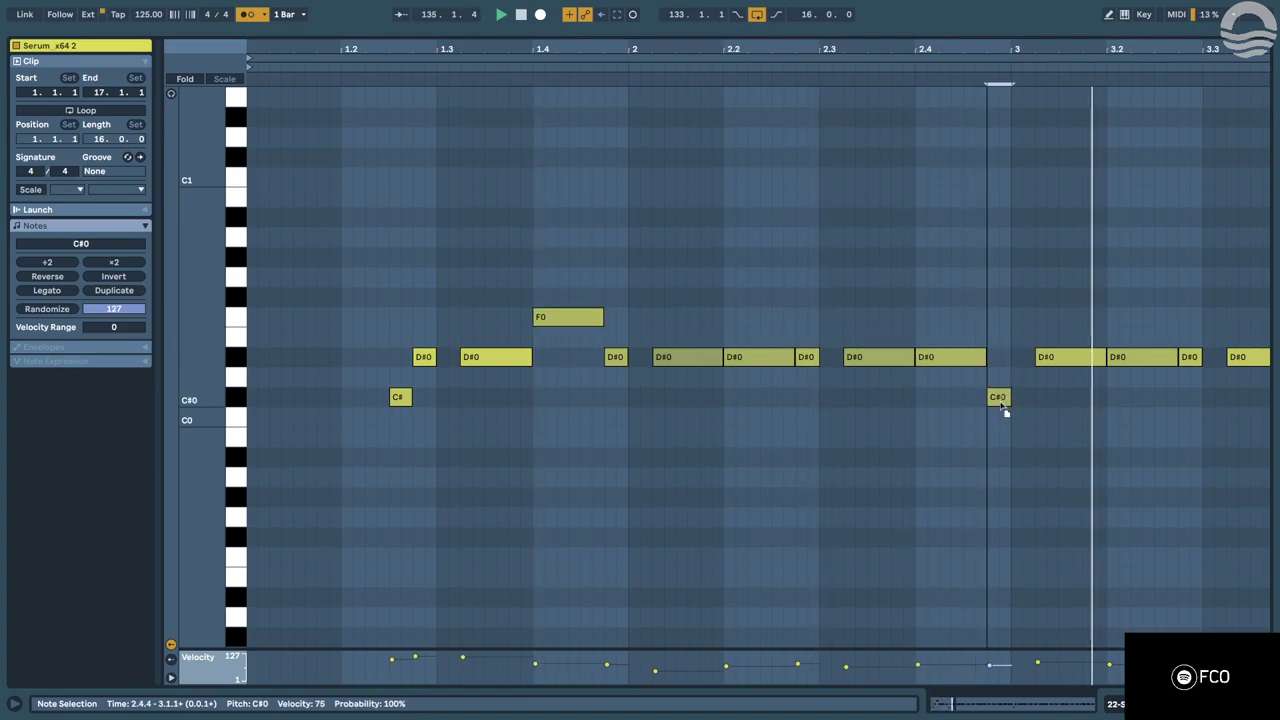
scroll(1001, 404, down, 5)
scroll(494, 361, up, 3)
drag(601, 359, 601, 297)
scroll(563, 360, down, 3)
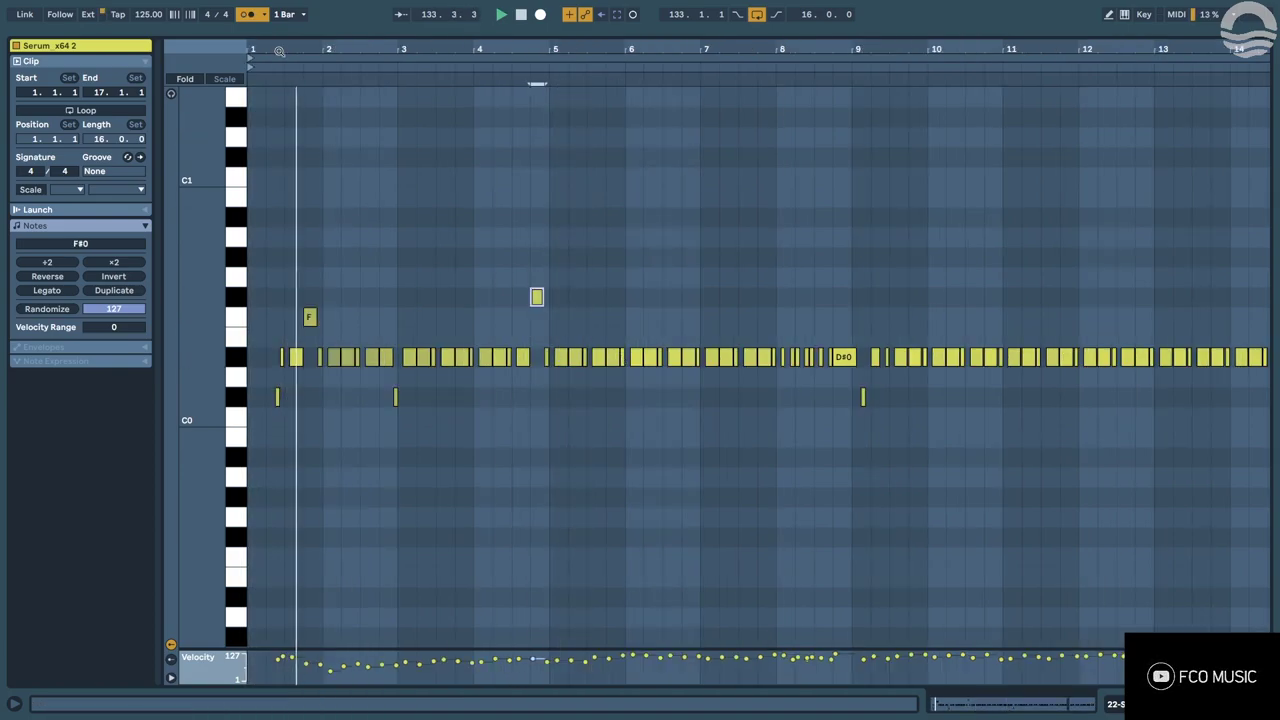
Raise the D#0 note at 3.4.1 to F#0 and lower the note at 4.4.1 to F0.
scroll(330, 160, up, 3)
click(472, 360)
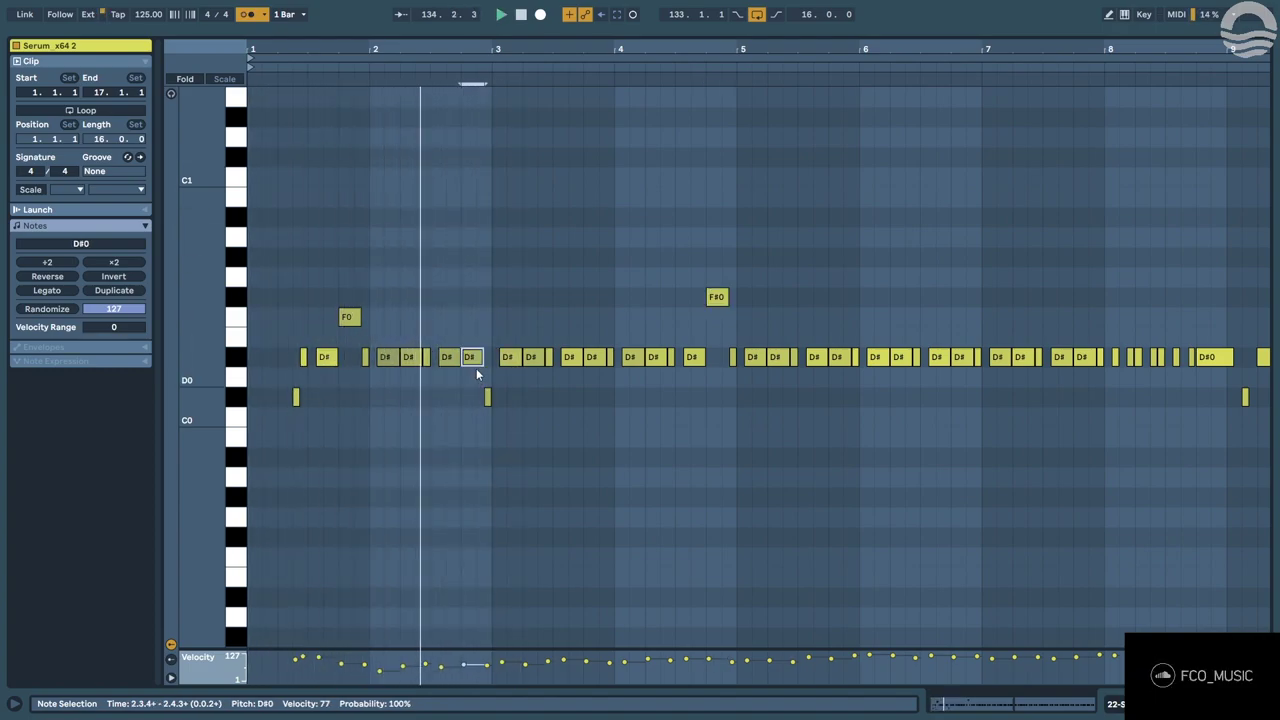
drag(590, 362, 588, 305)
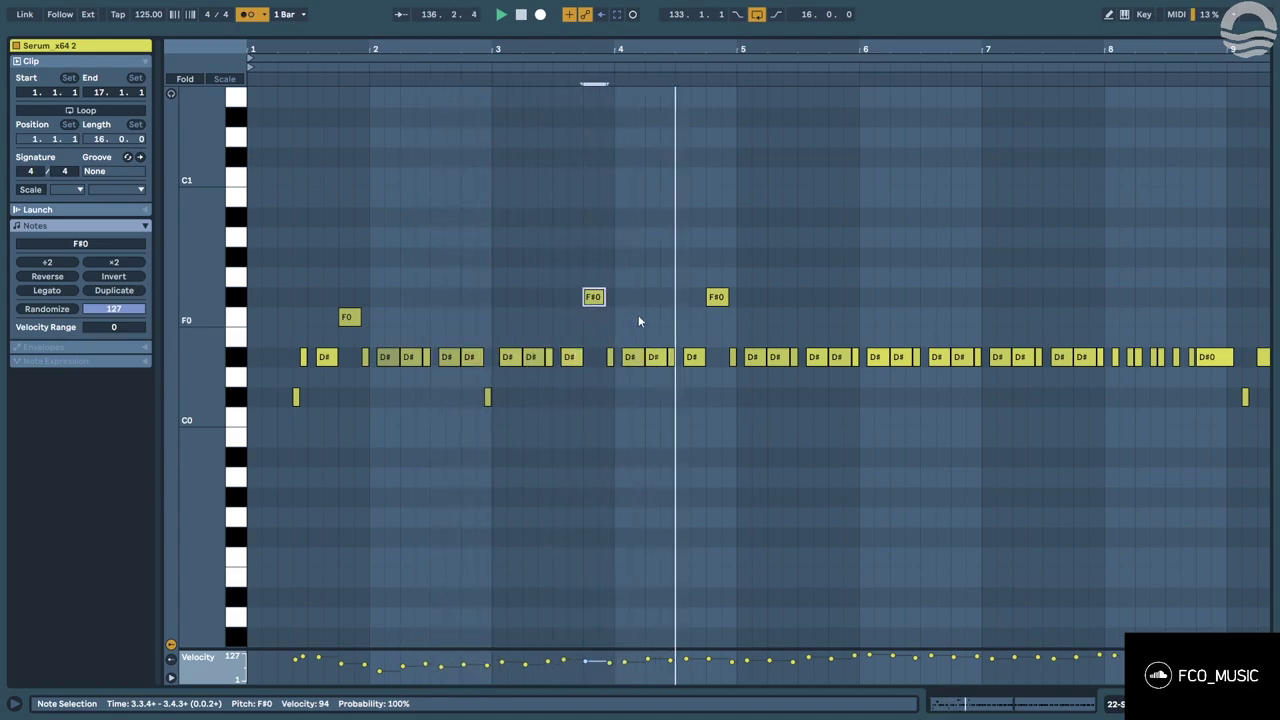
mouse_move(719, 305)
mouse_down()
mouse_move(718, 345)
mouse_move(716, 325)
mouse_up()
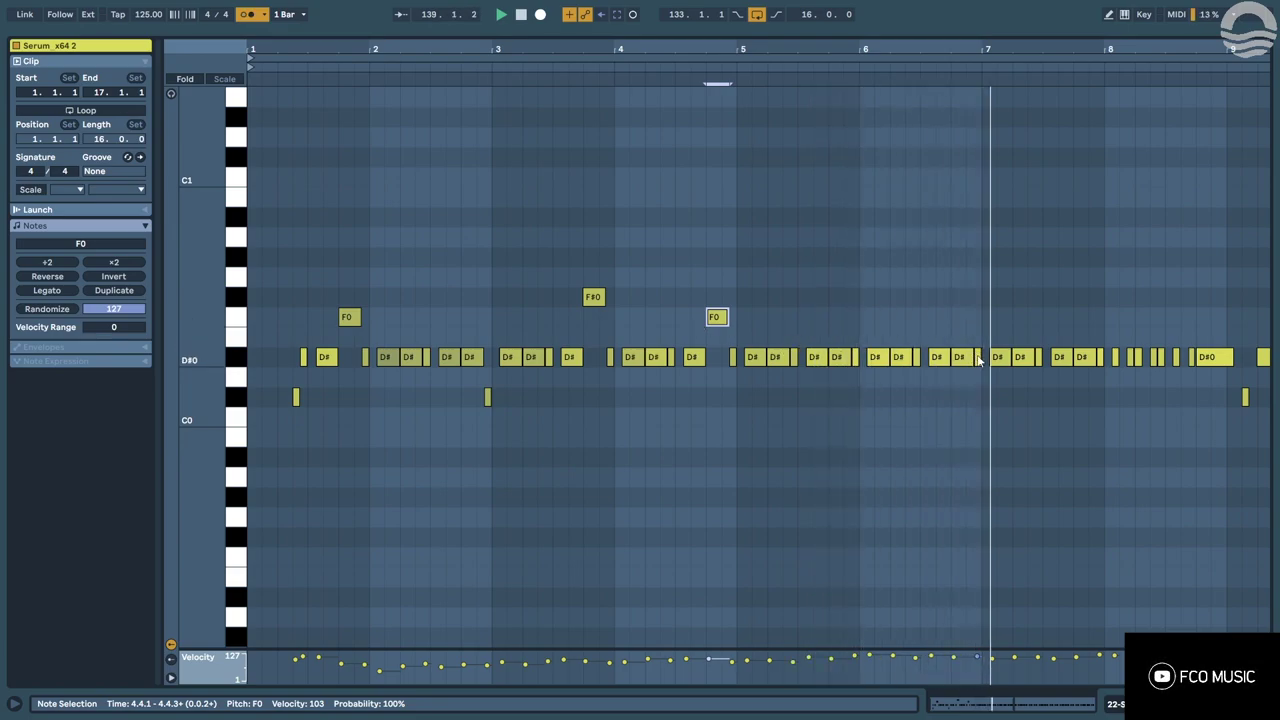
Repitch the notes at 6.4.4 to C#0, 6.4.1 to F#0 and 7.4.1 to F0, and trim bar 8's last note to end at 9.1.1.
drag(978, 362, 977, 400)
click(1222, 358)
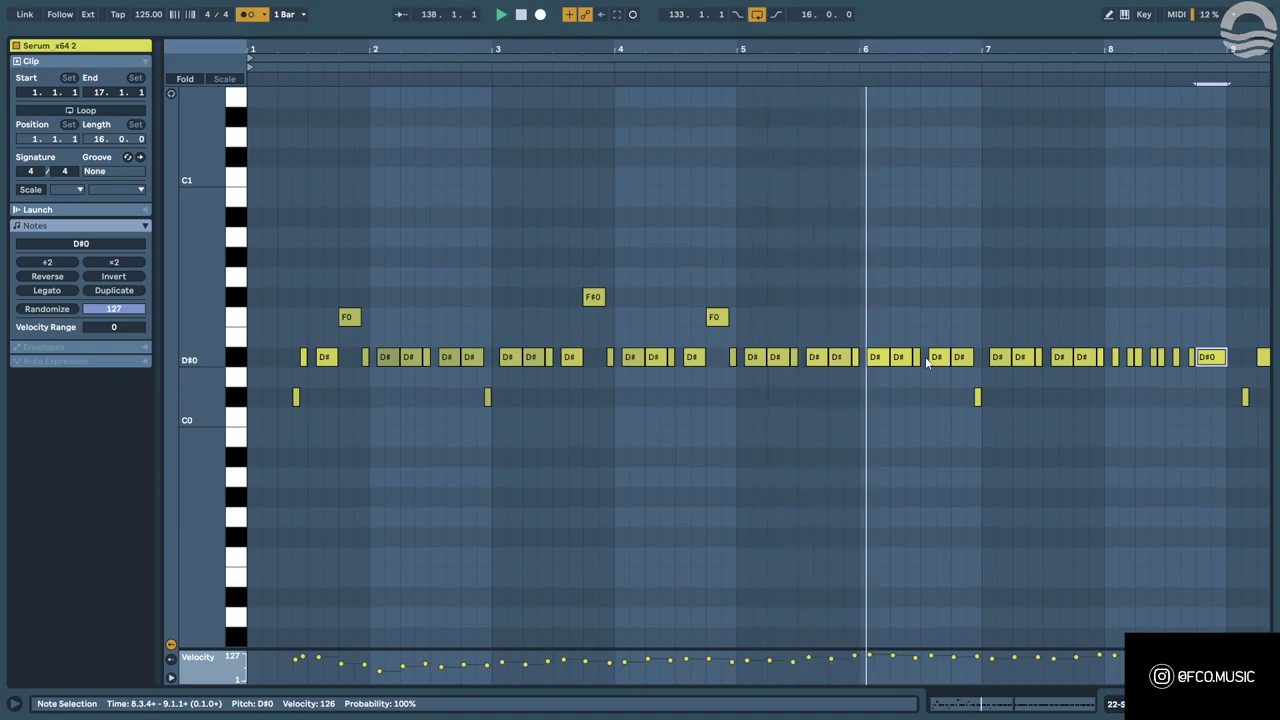
drag(960, 357, 961, 300)
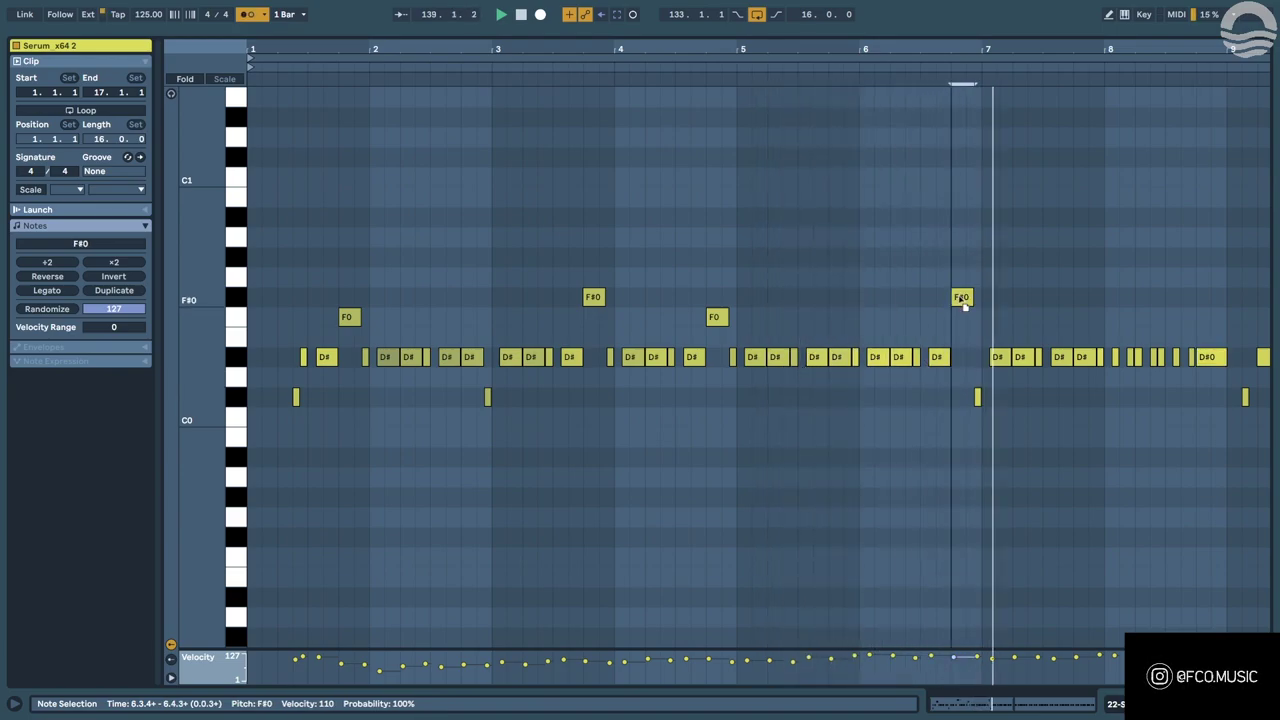
drag(1082, 357, 1090, 320)
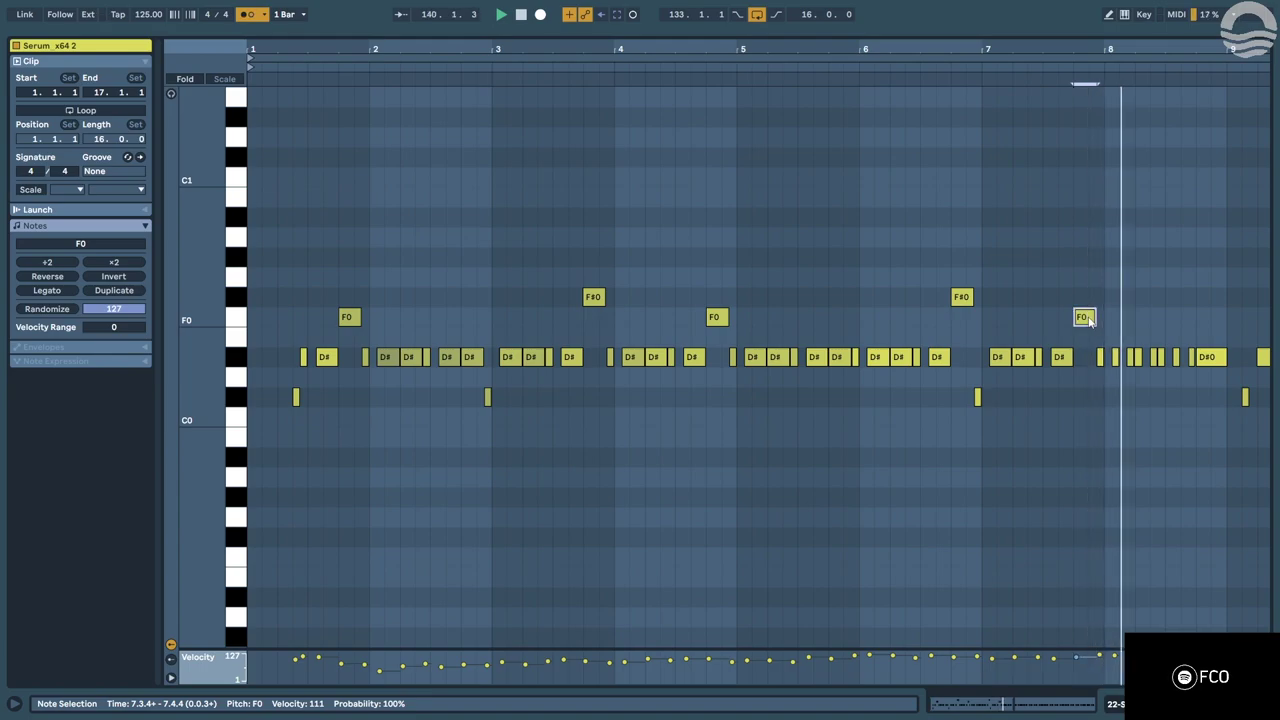
Select the short D#0 notes in bar 8 from 8.1.1 to 8.4.1 and lengthen them together.
scroll(1183, 340, up, 3)
drag(1182, 334, 1035, 358)
scroll(1010, 365, up, 2)
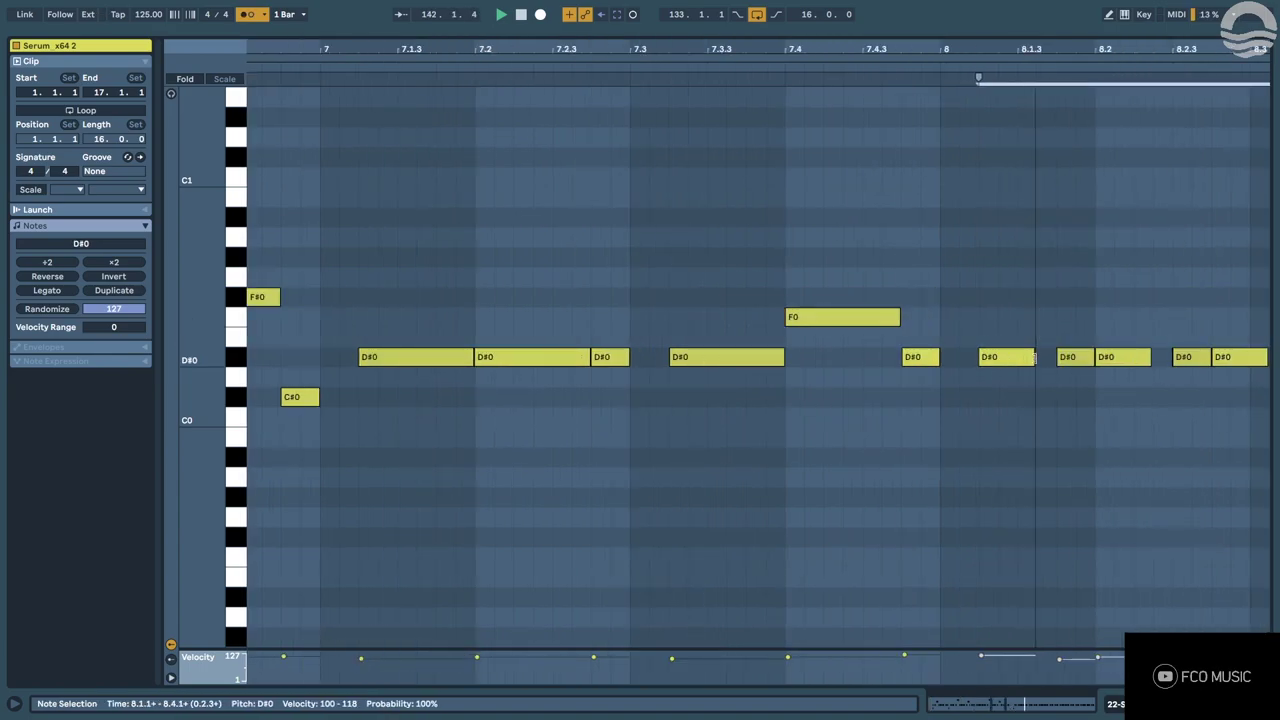
scroll(937, 352, down, 5)
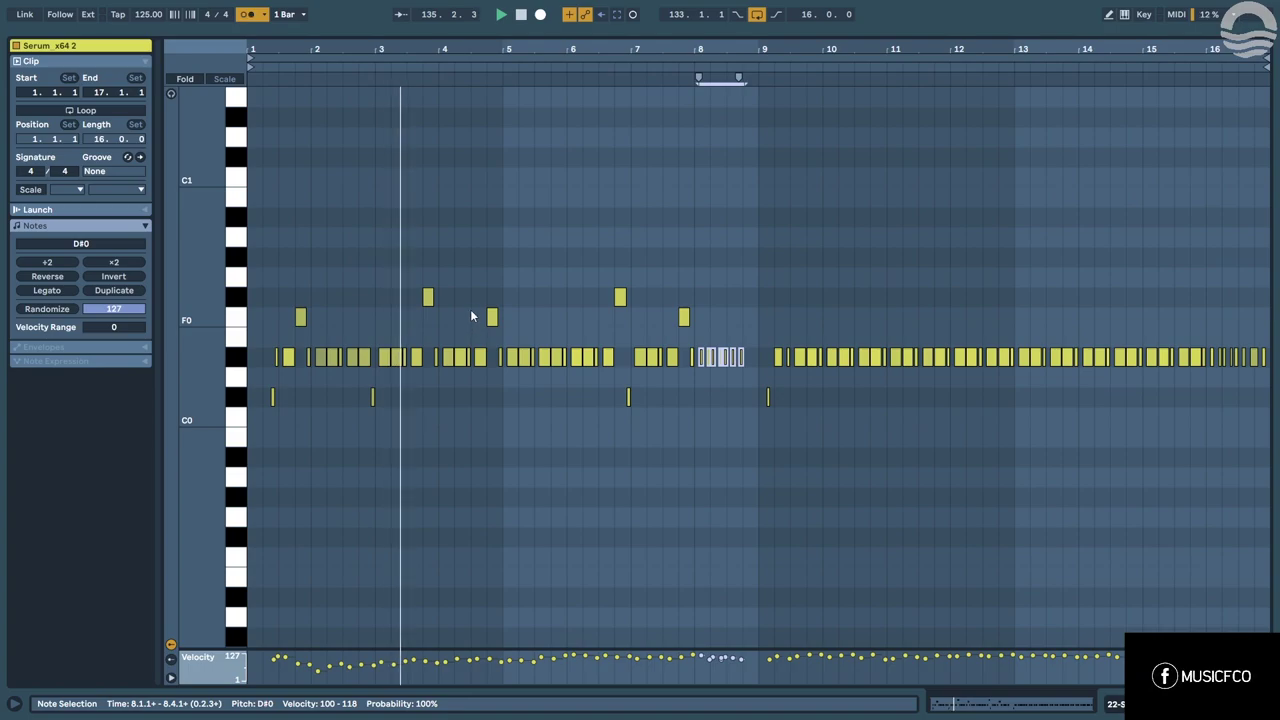
Solo the Congas track alongside the Serum track.
key(shift+Tab)
key(Tab)
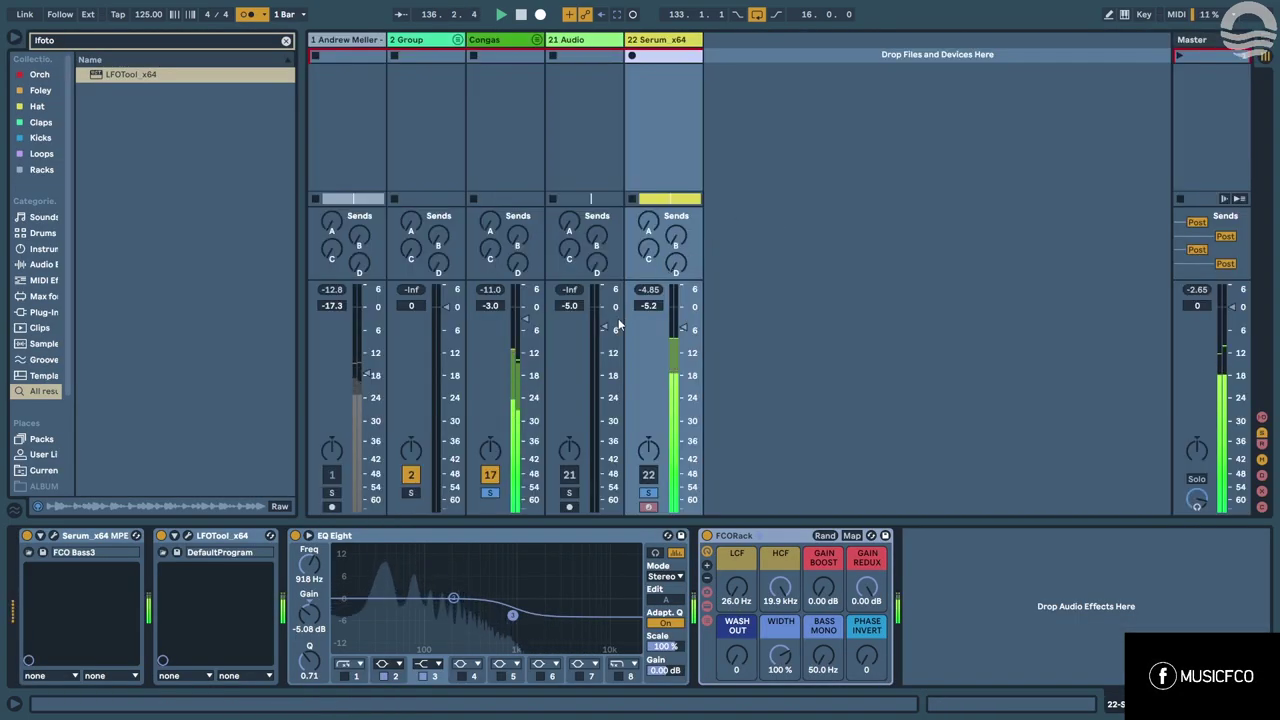
key(Tab)
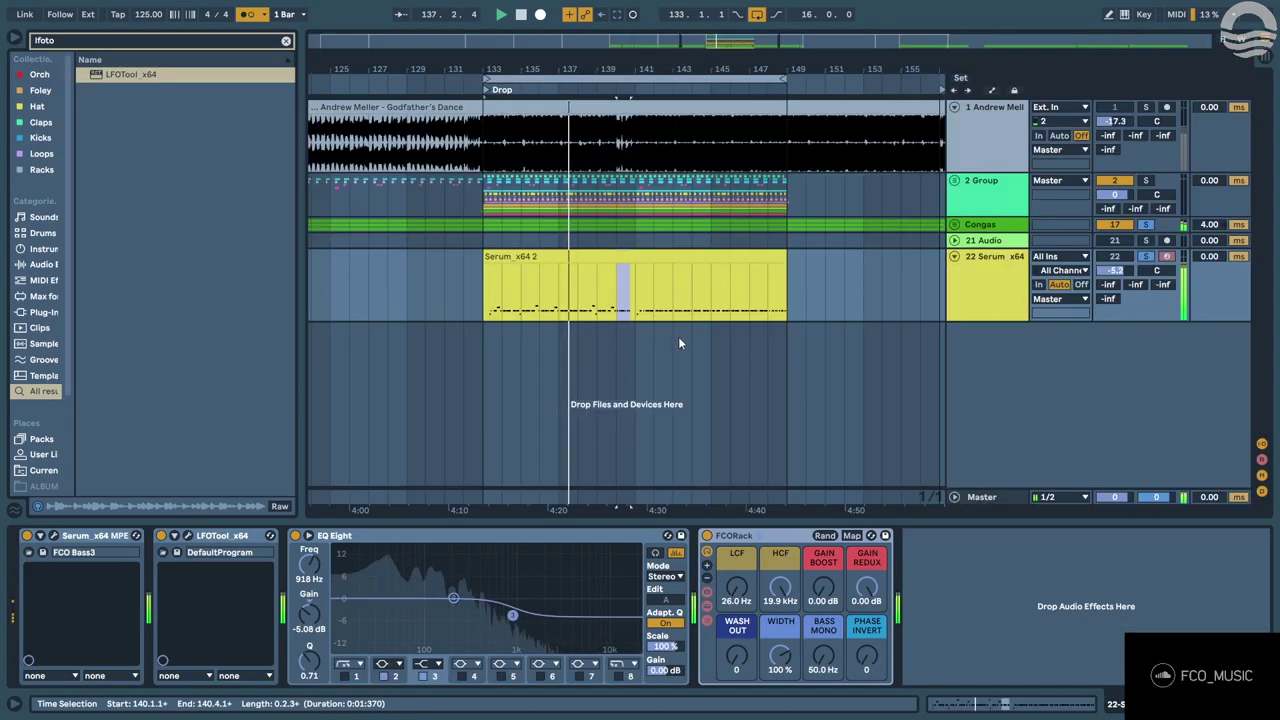
Add a D#0 note at 8.4.1 in the Serum clip and extend it to 9.1.1.
double_click(632, 261)
click(632, 268)
scroll(644, 275, up, 4)
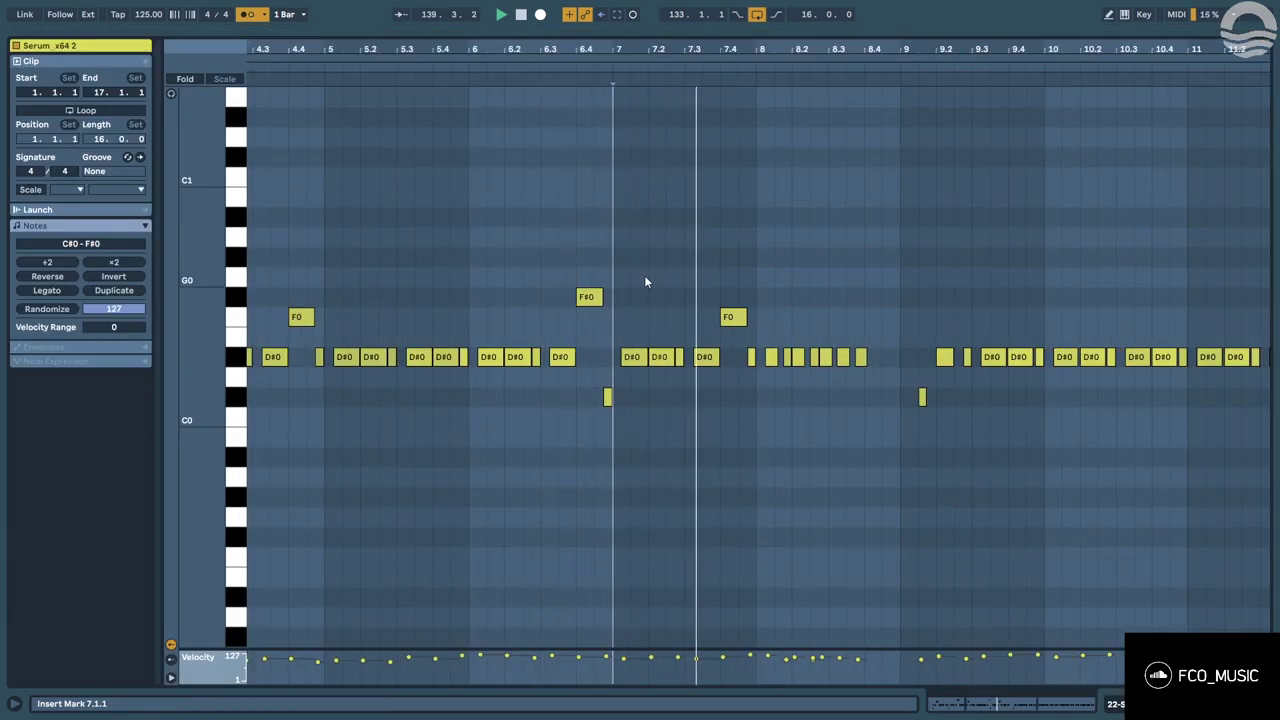
click(812, 310)
double_click(873, 357)
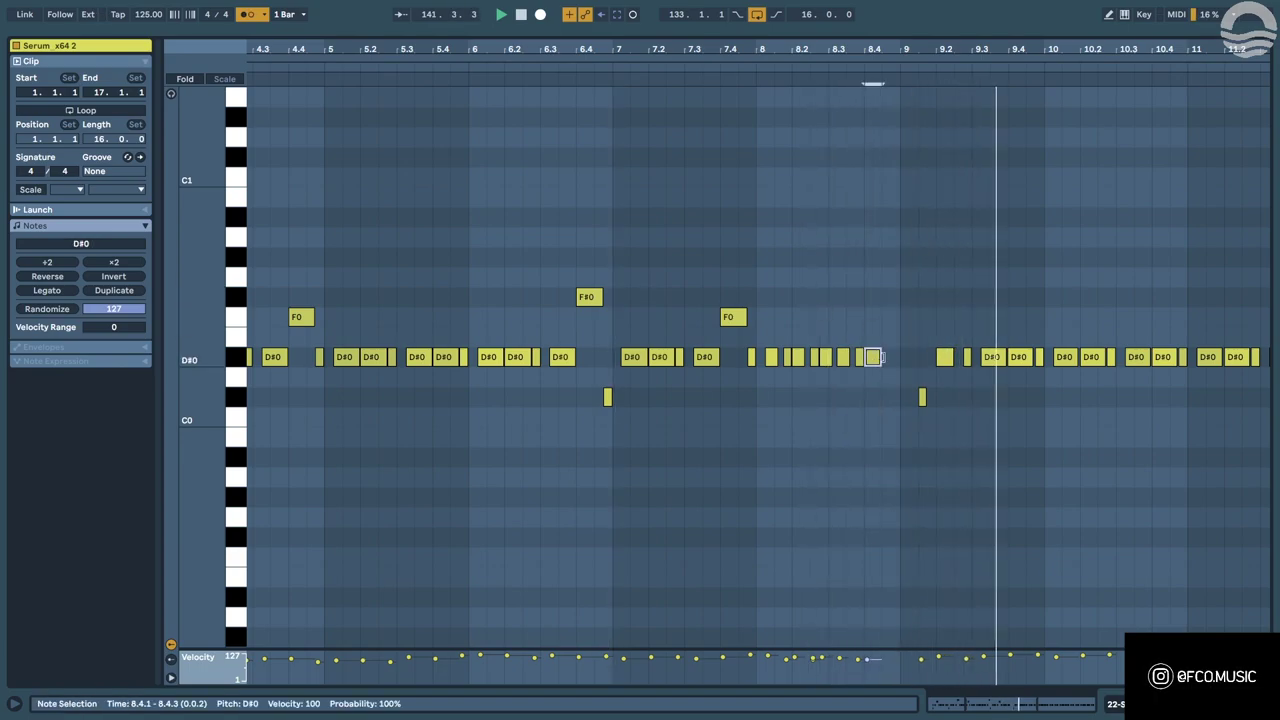
click(901, 364)
drag(880, 358, 900, 362)
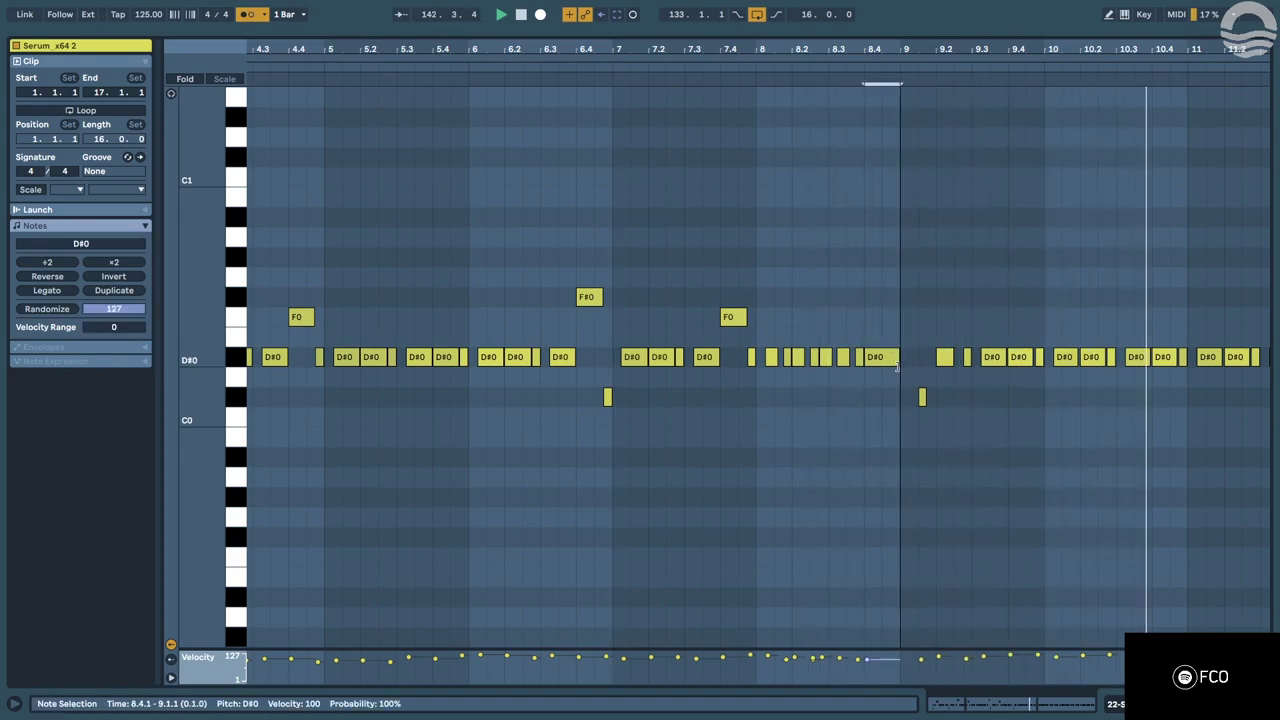
Loop the Serum clip's first eight bars so they repeat over the 16-bar drop, and consolidate the result into one clip.
key(x)
drag(756, 294, 188, 340)
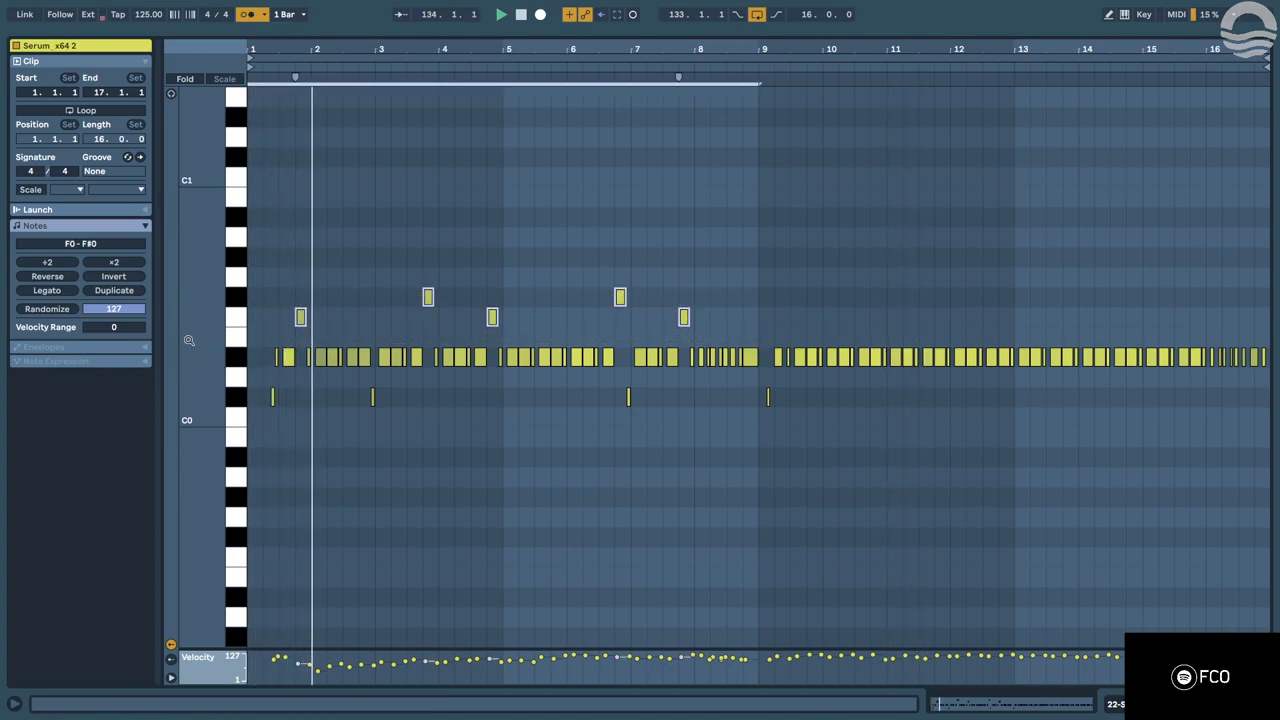
key(ctrl+l)
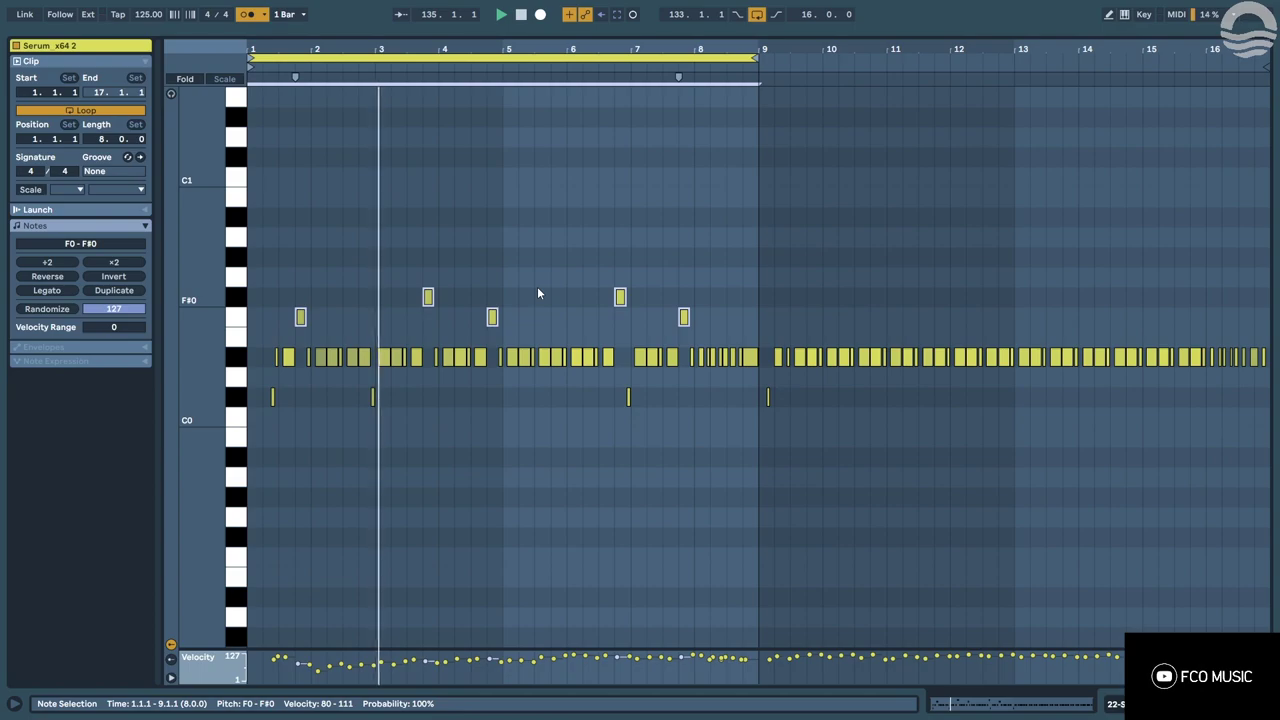
key(shift+Tab)
click(631, 255)
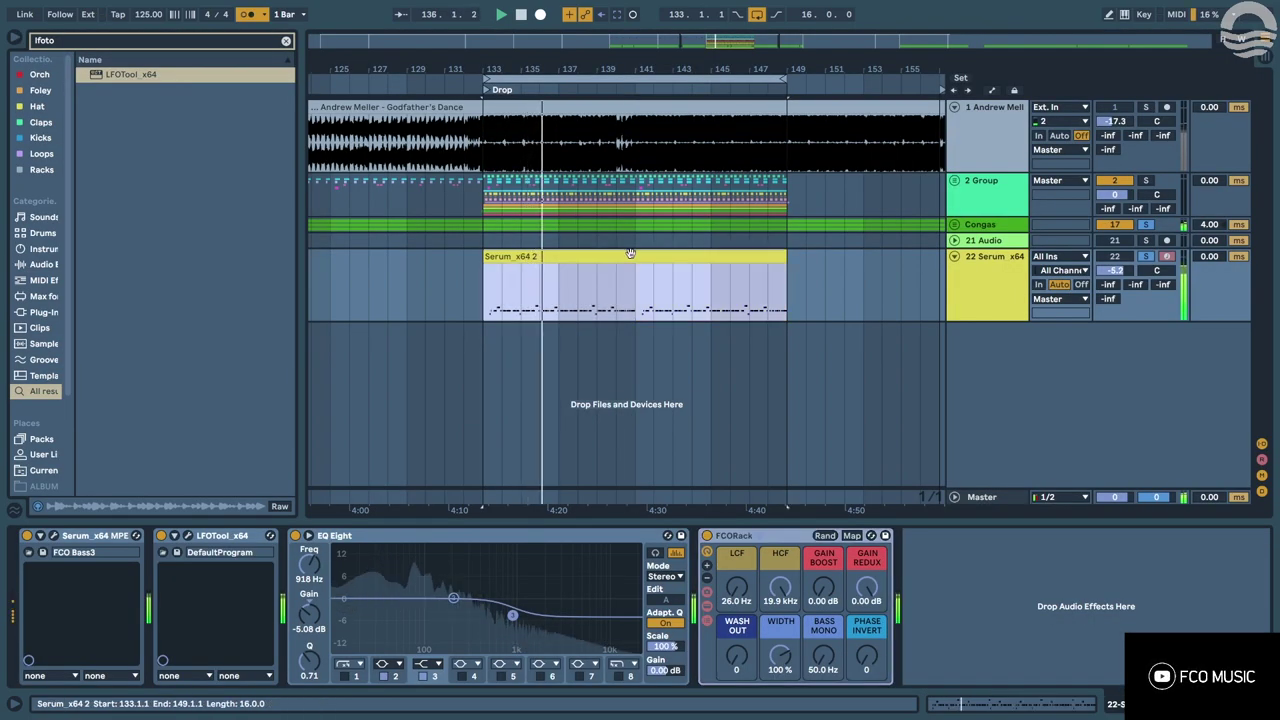
Add a D#0 note at 9.1.3 in the Serum clip and extend it to 9.2.1.
double_click(630, 253)
click(759, 340)
scroll(784, 409, up, 3)
key(plus)
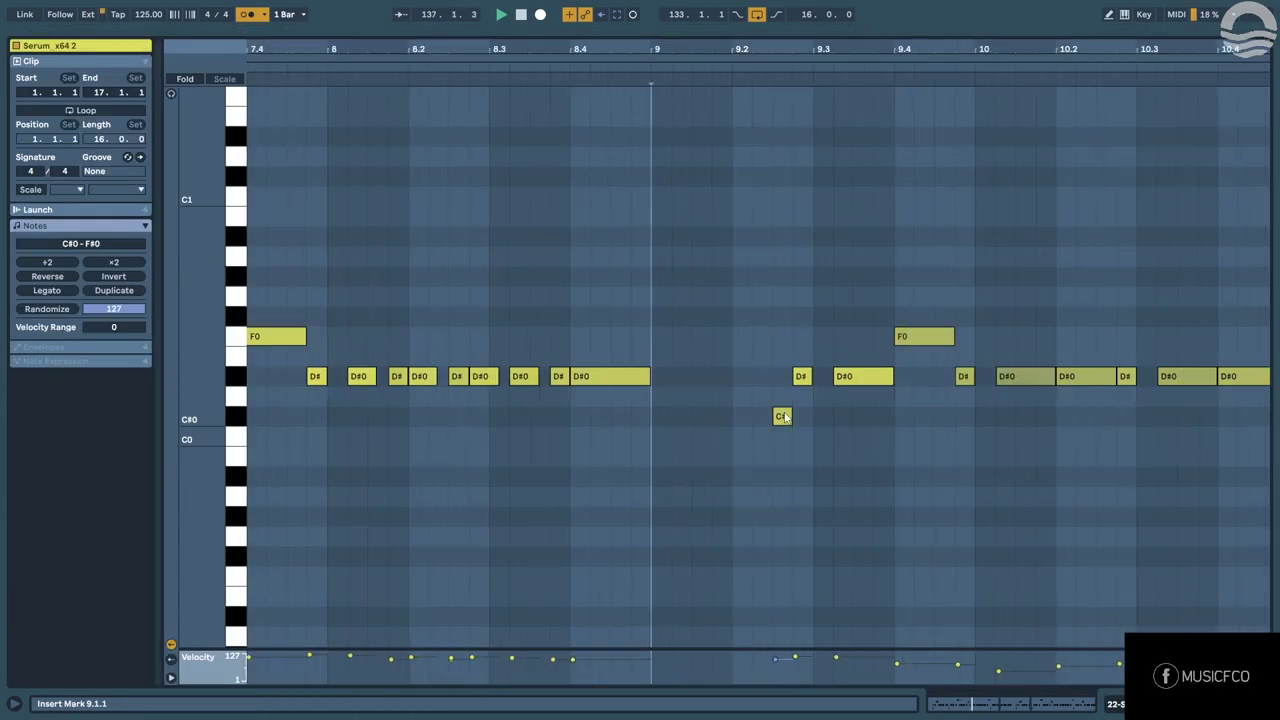
double_click(708, 383)
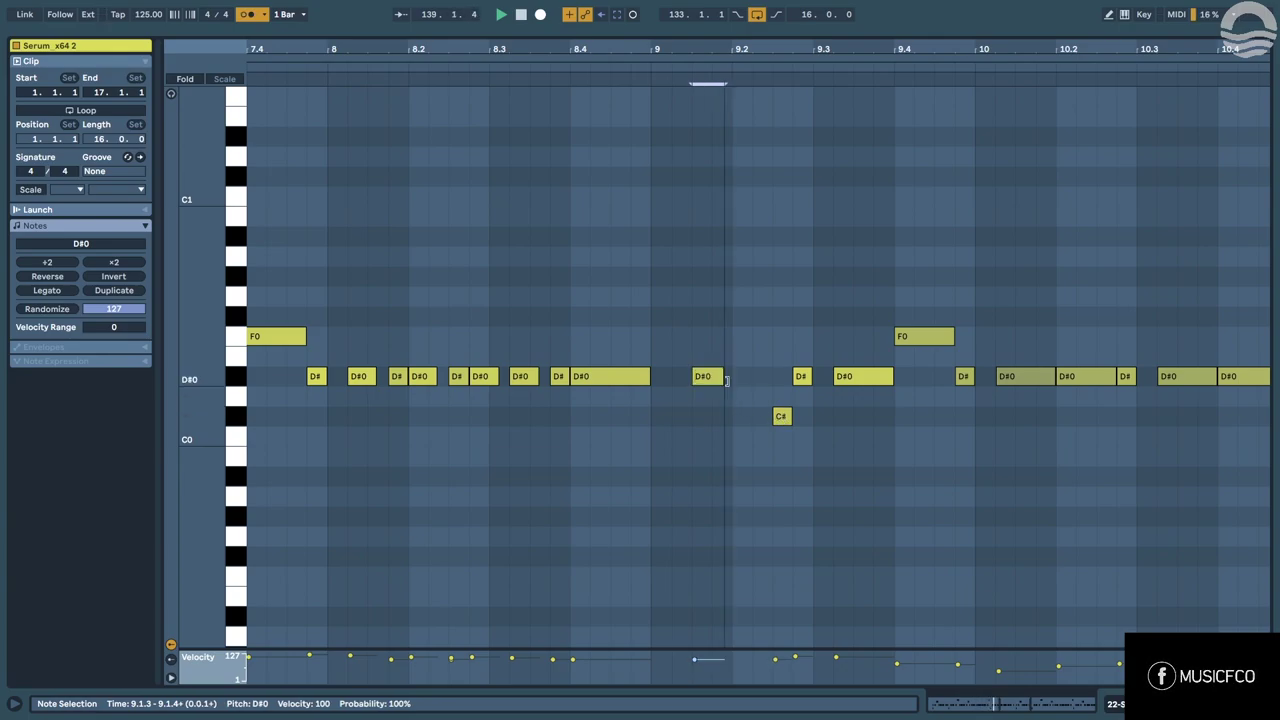
key(minus)
key(minus)
key(minus)
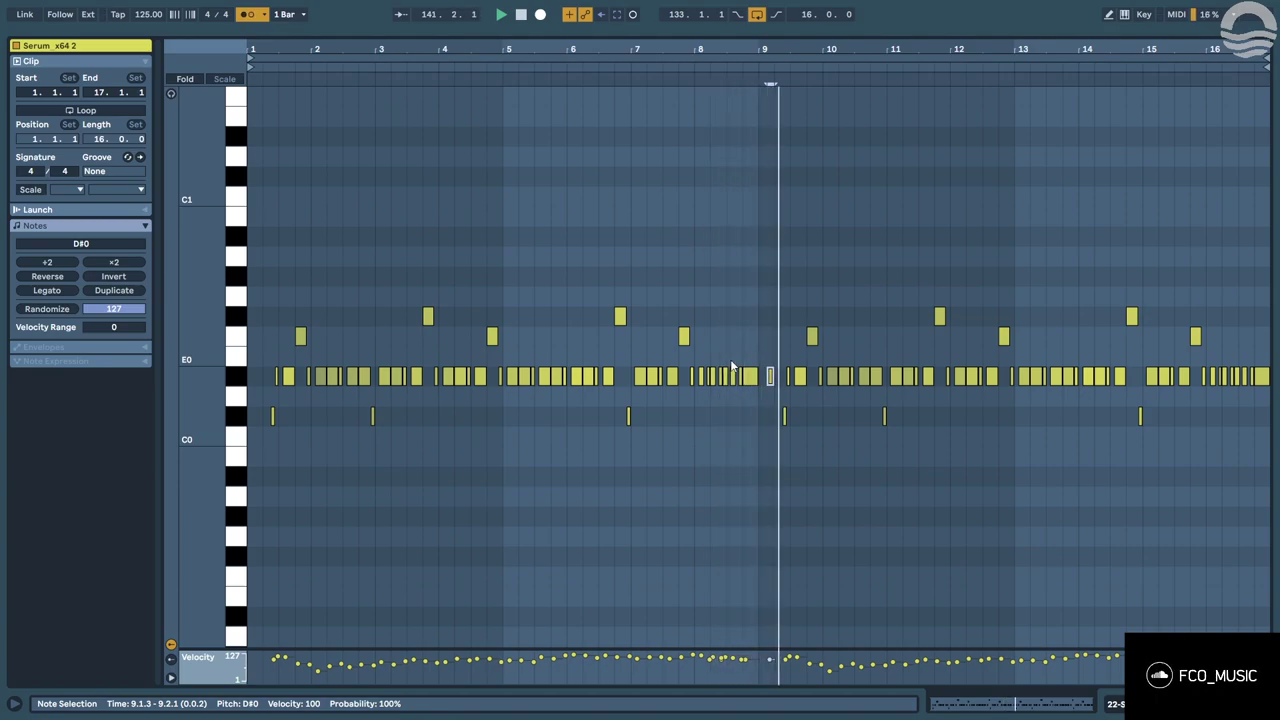
Add a second D#0 note at 9.2.1 and extend it to 9.2.3.
key(plus)
key(plus)
key(plus)
double_click(771, 370)
click(590, 305)
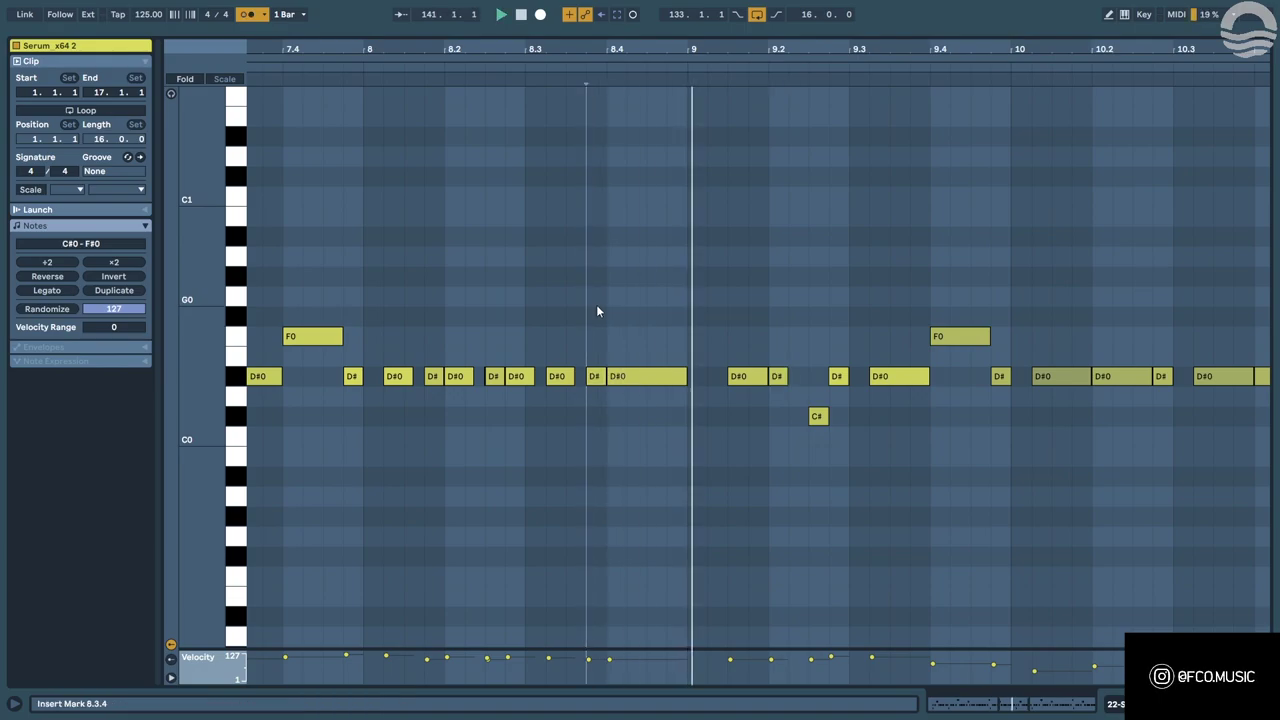
drag(787, 372, 808, 376)
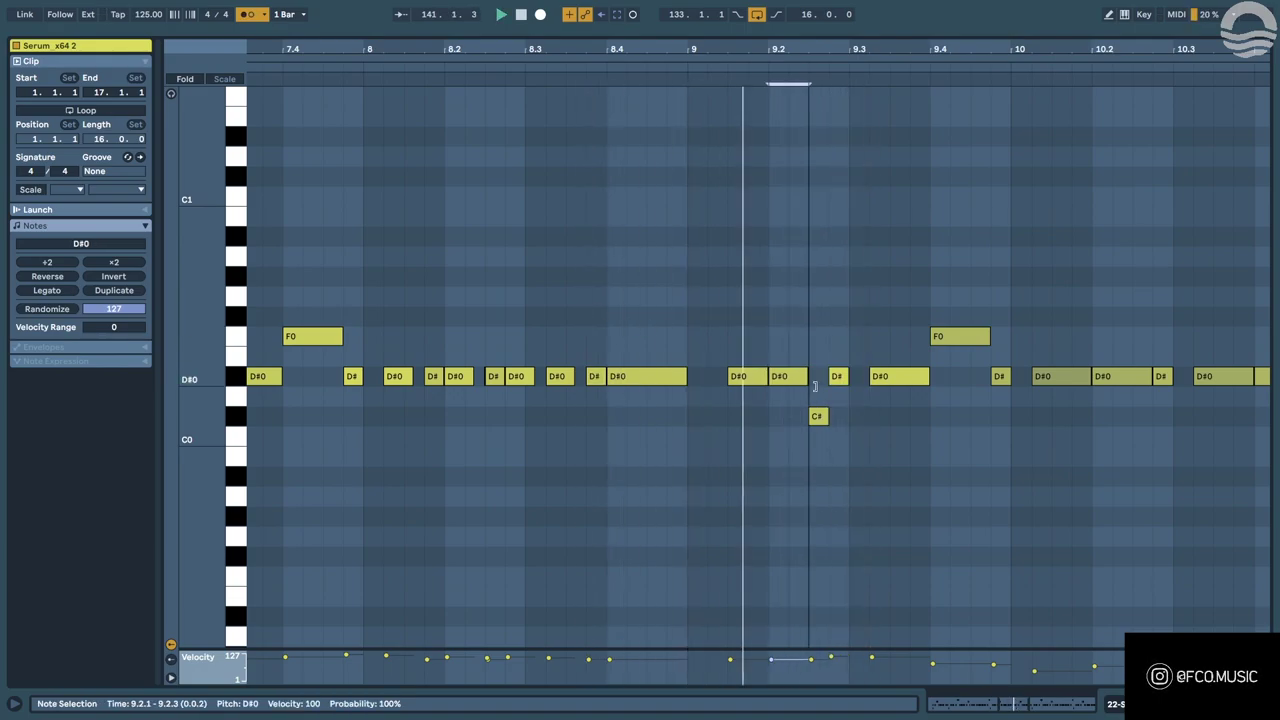
key(x)
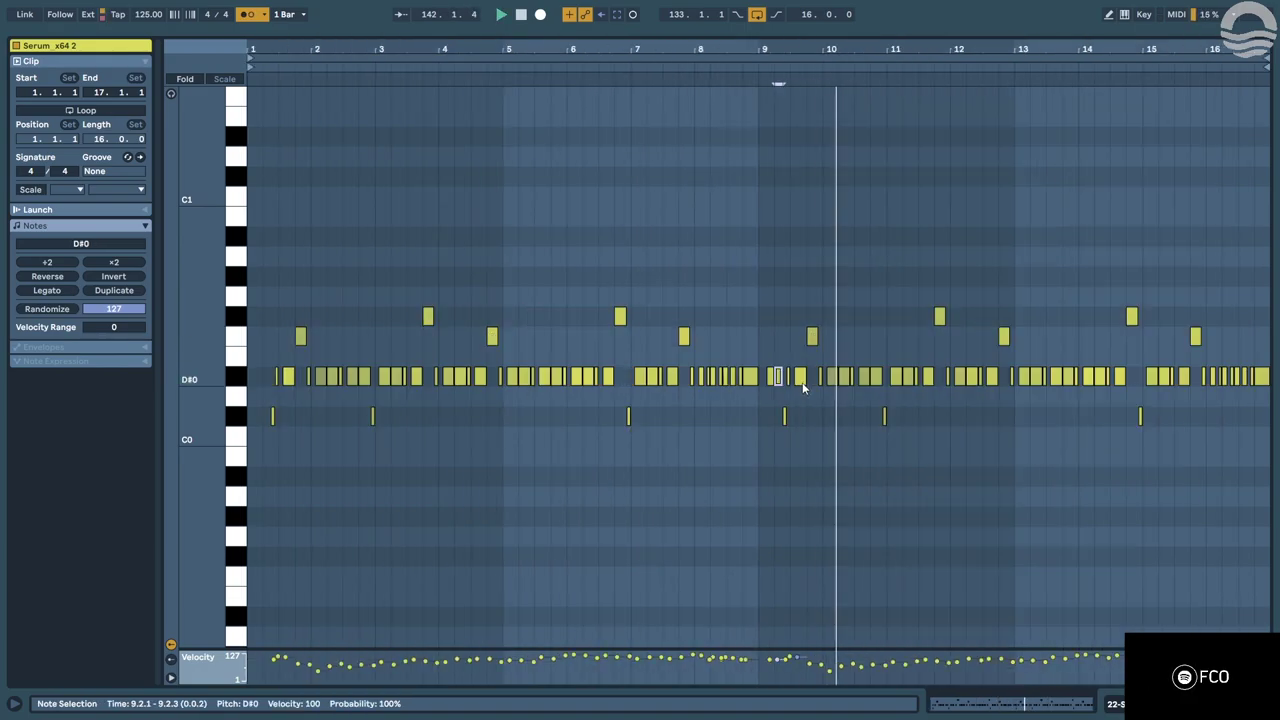
Switch the Serum synth on the bass track to the FCO Bass1 preset and close its window.
key(shift+Tab)
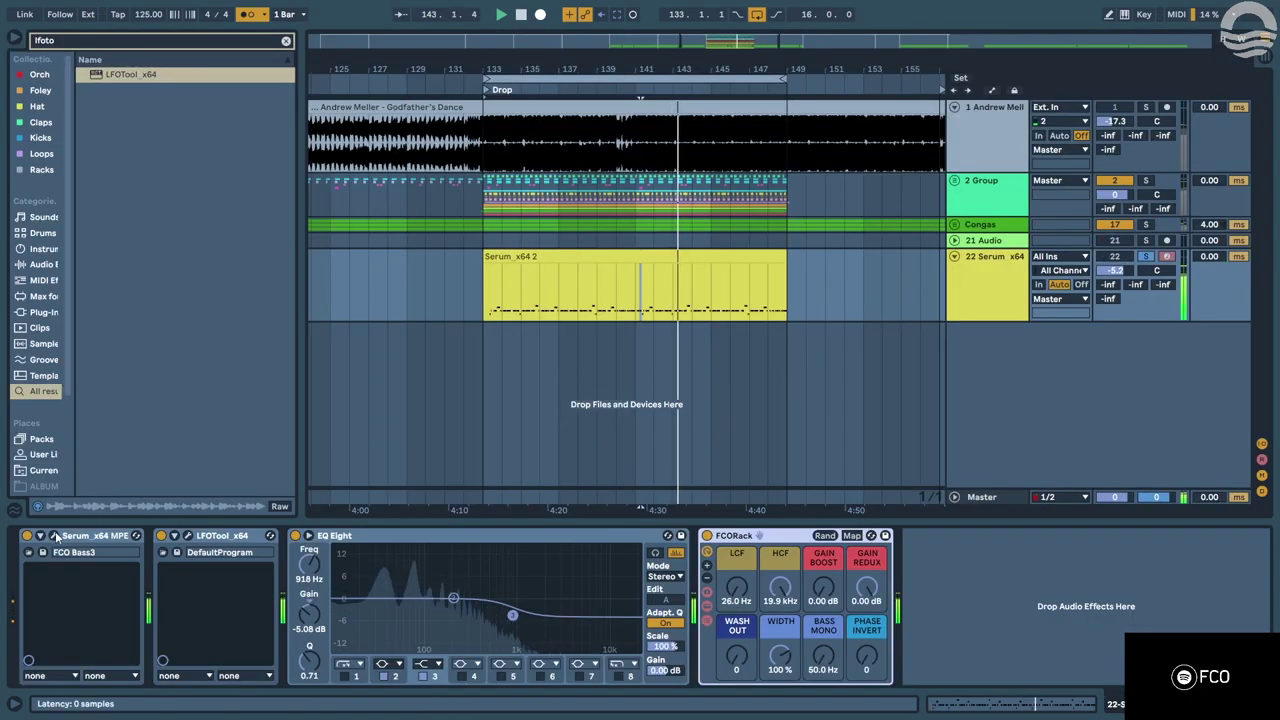
key(s)
click(54, 536)
click(818, 155)
click(821, 156)
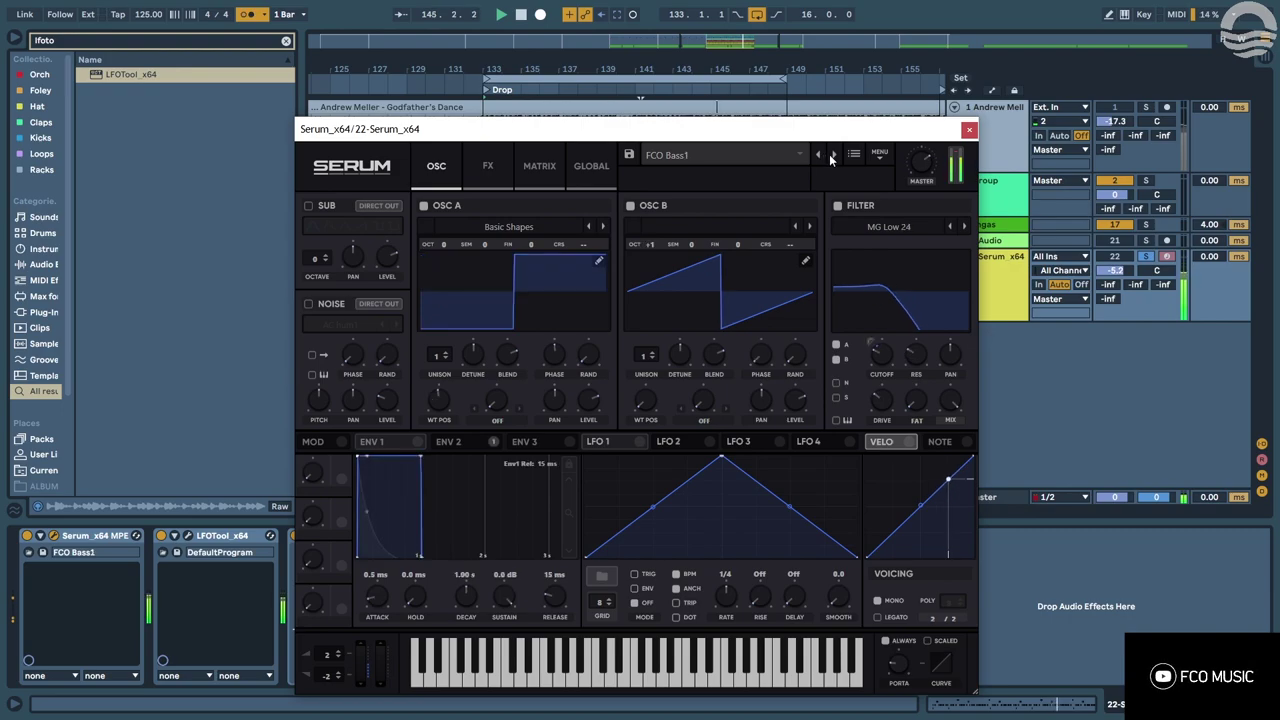
click(1146, 240)
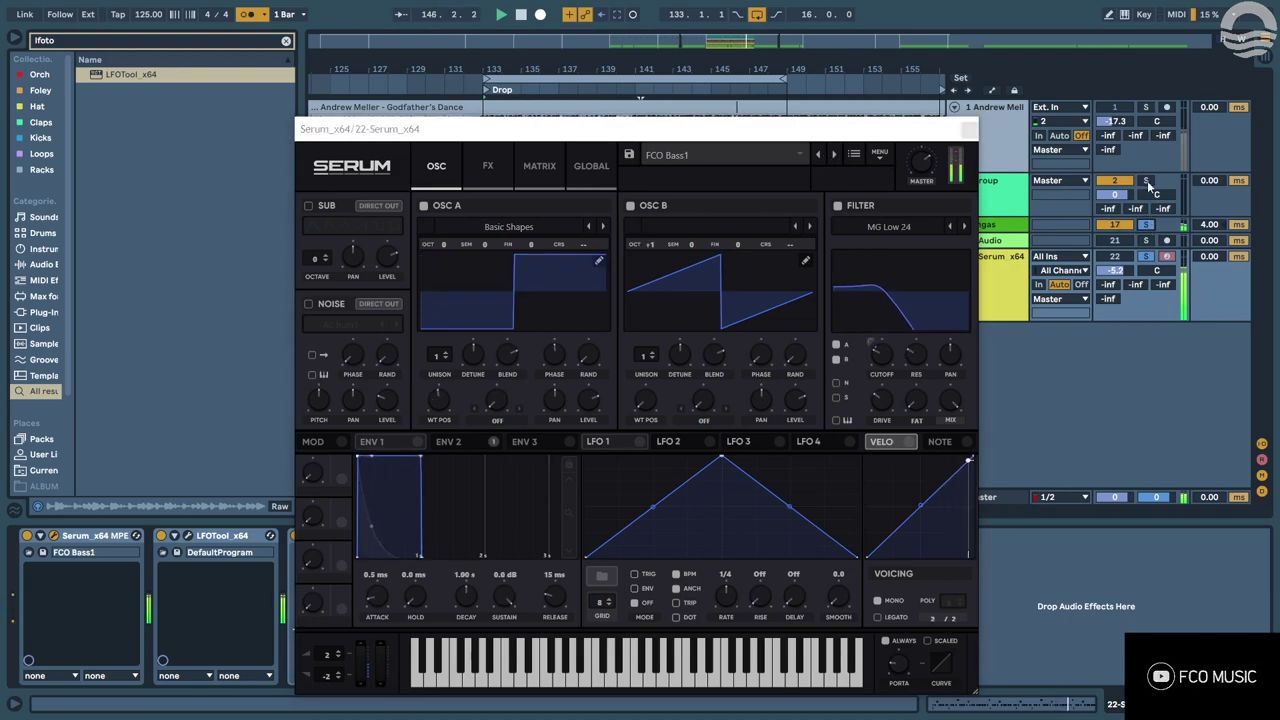
click(969, 130)
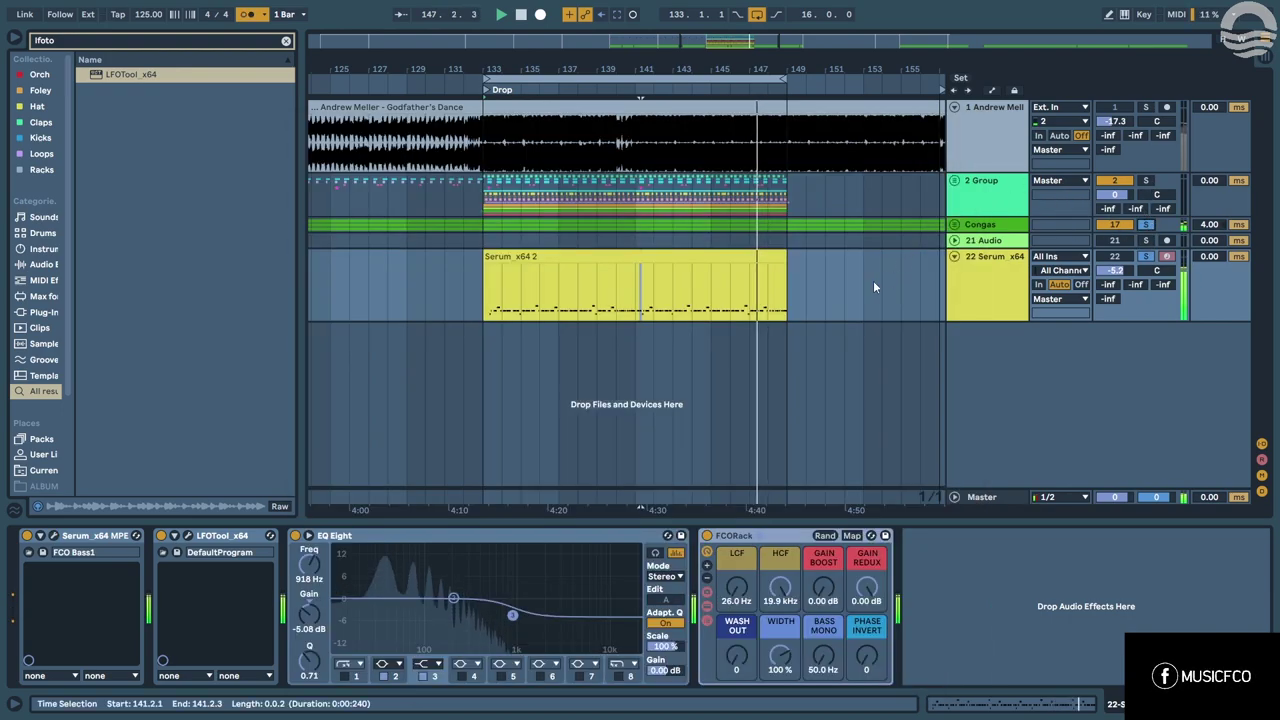
Set the Serum track's EQ Eight band 2 to a 2.11 dB boost at 56.2 Hz with Q 0.56.
drag(389, 586, 398, 591)
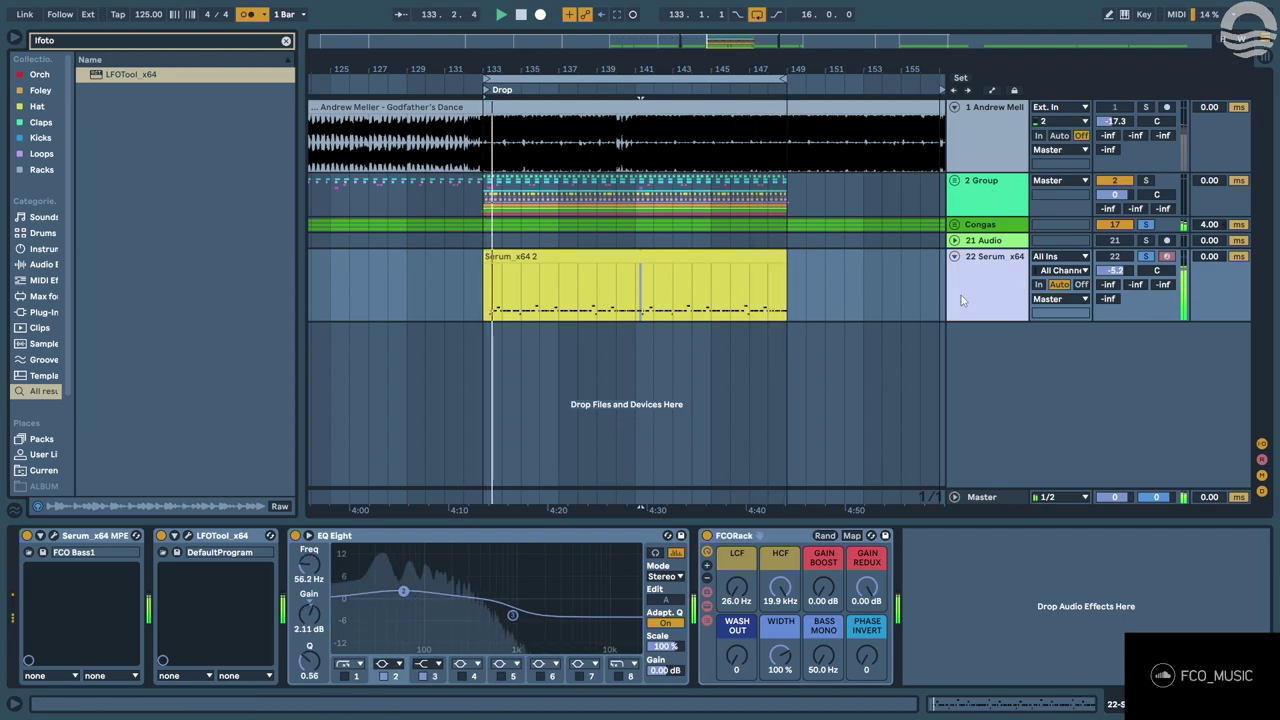
Find the FCOMAINSUB.adg rack in the browser, load it on a new track below Serum, and close its plug-in windows.
key(ctrl+f)
text(fcomain)
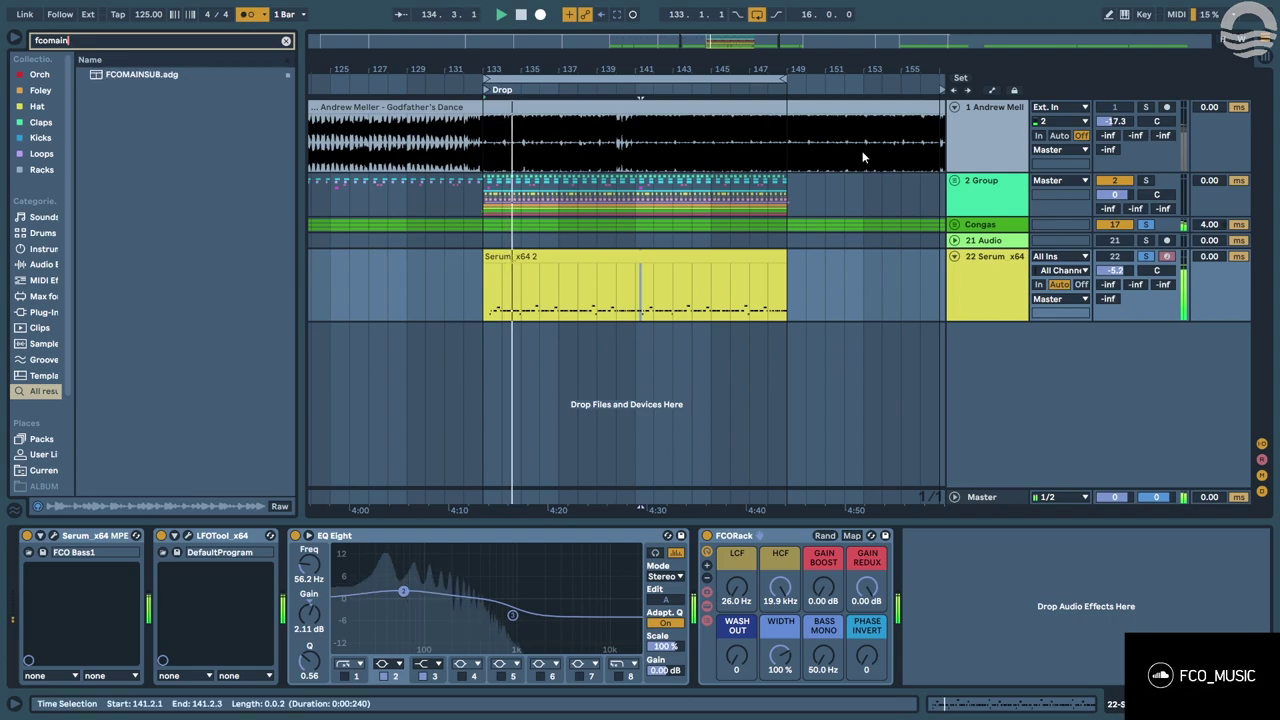
drag(140, 74, 906, 362)
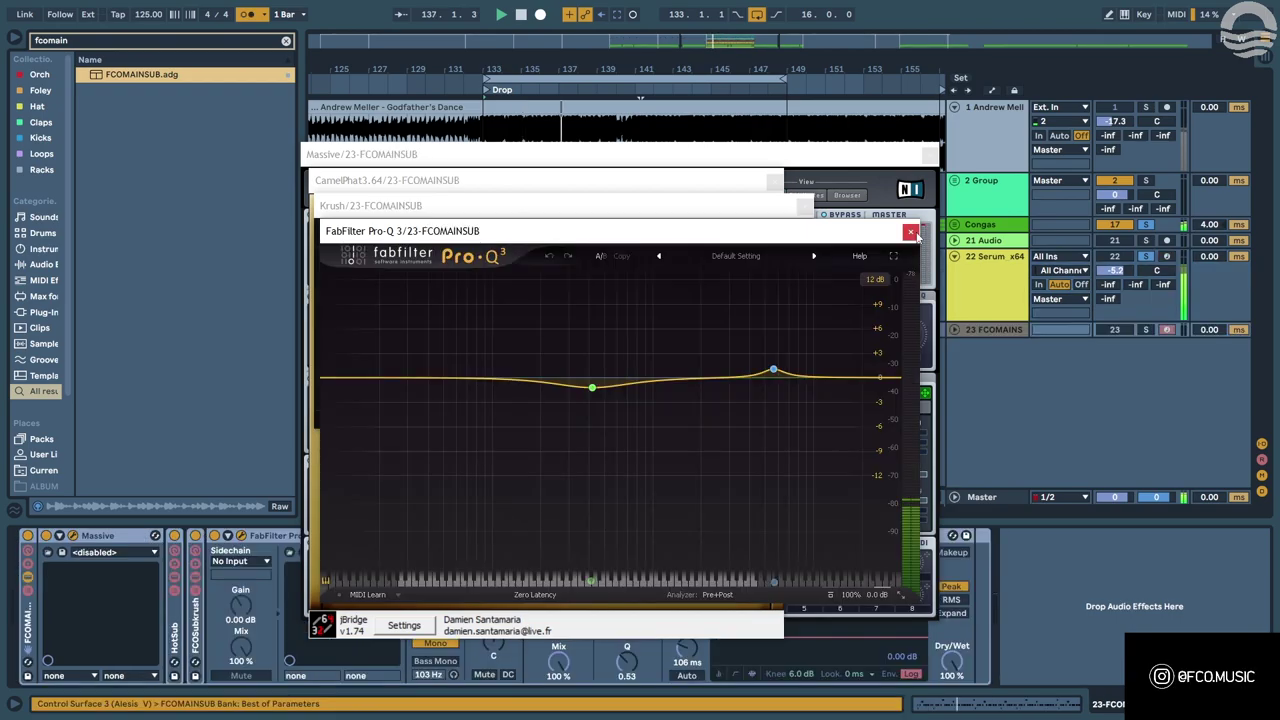
click(912, 232)
click(804, 207)
click(775, 182)
click(930, 156)
Unfold the FCOMAINSUB track and copy the 16-bar Serum clip onto it, aligned with the drop.
click(955, 329)
drag(756, 253, 694, 343)
click(1078, 329)
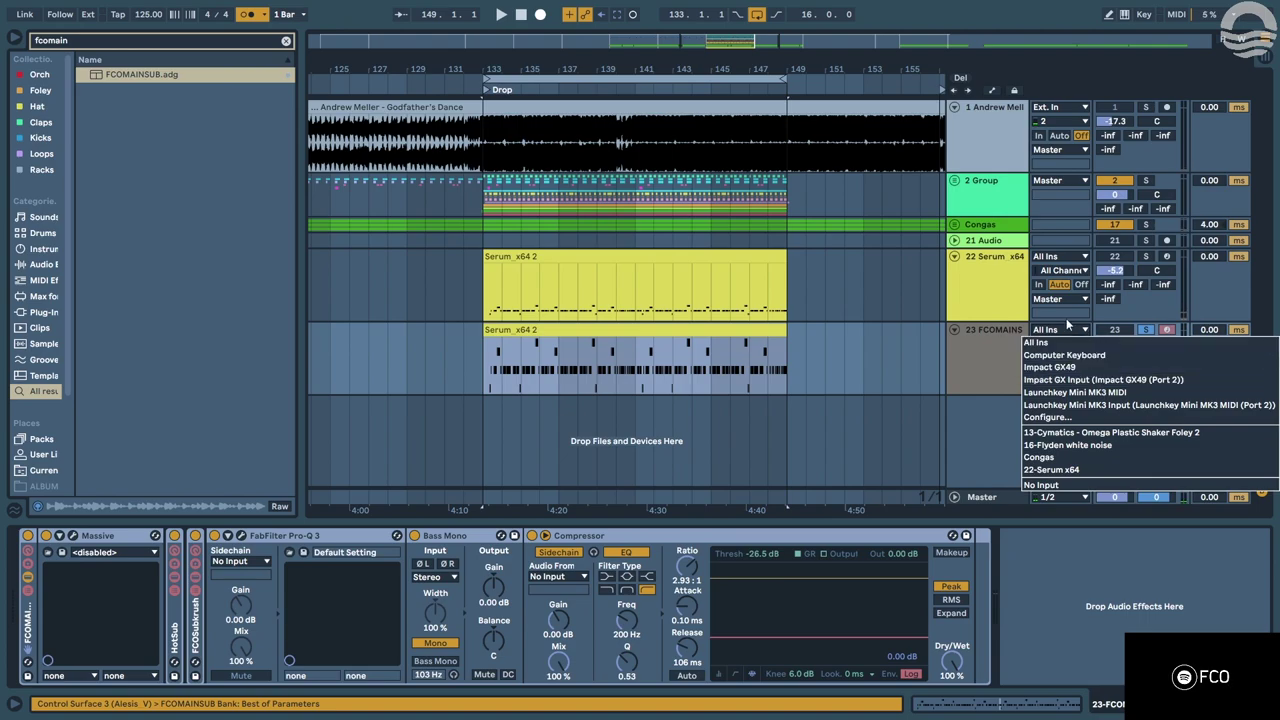
click(1145, 343)
click(988, 365)
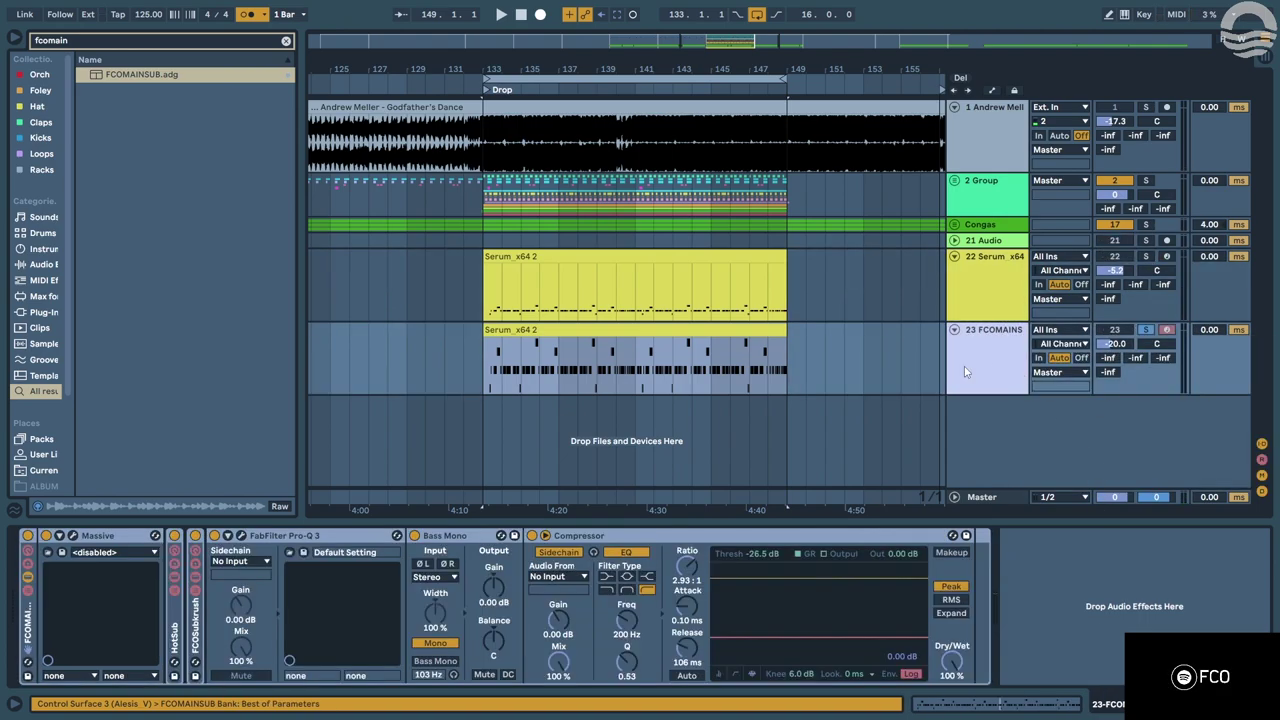
Open the copied sub clip with all its notes selected, and set the FCOMAINSUB track volume to -12.3 dB.
double_click(767, 330)
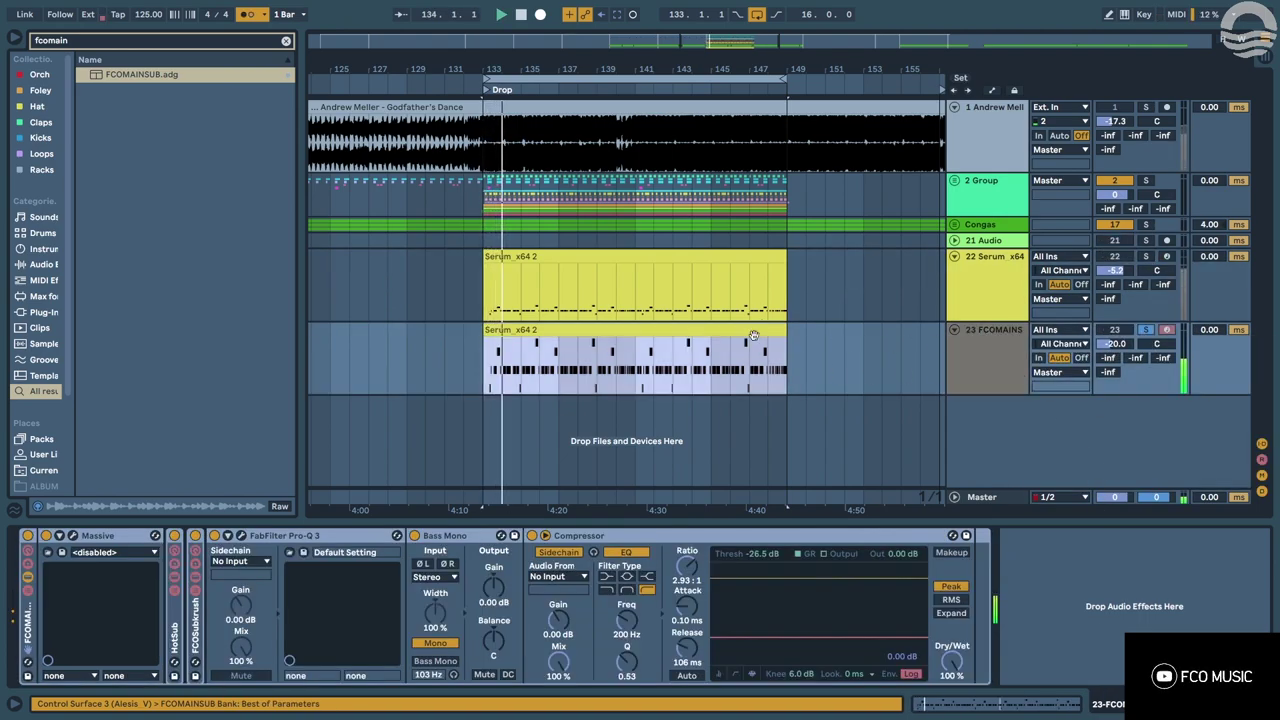
key(ctrl+a)
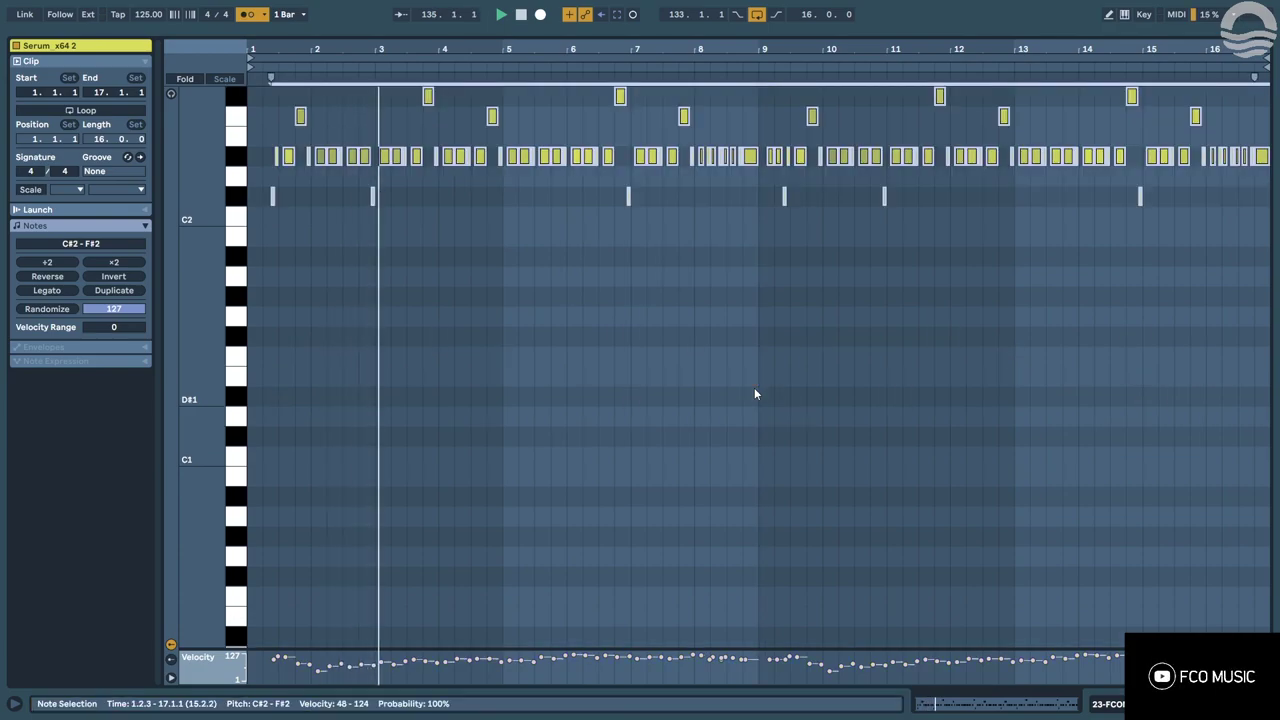
key(shift+Tab)
drag(1115, 343, 1137, 288)
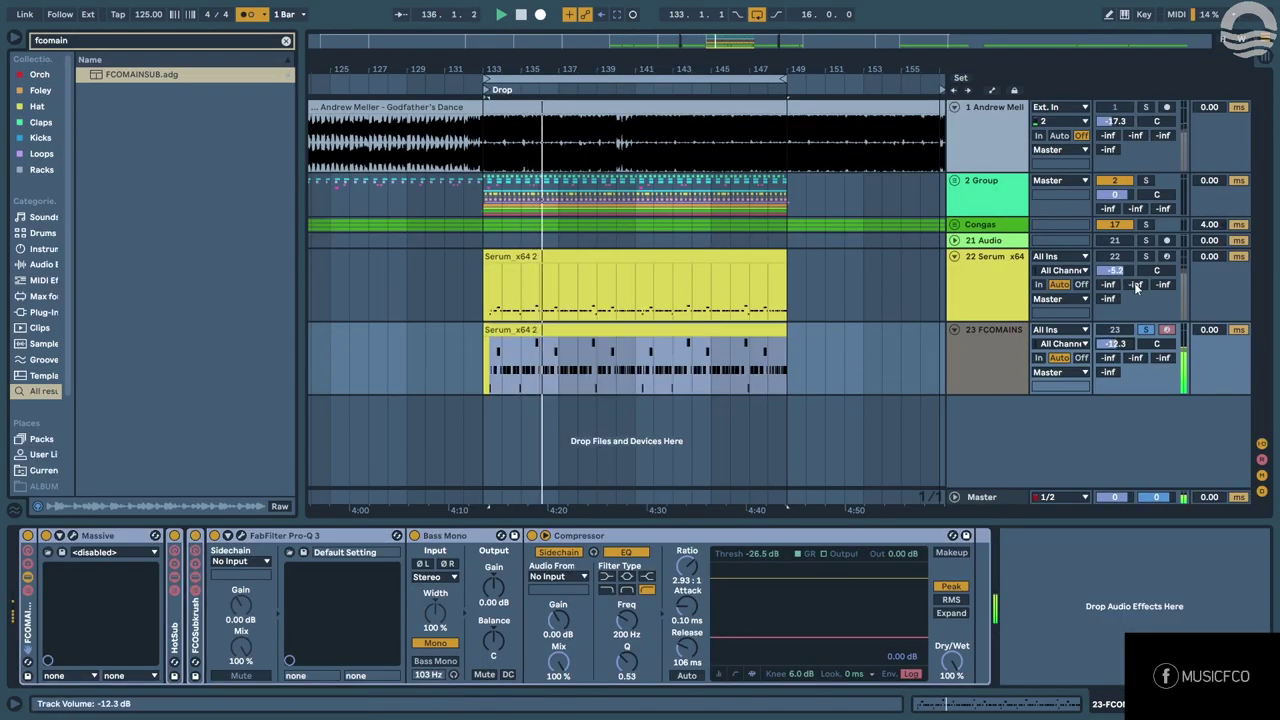
Copy LFOTool from the Serum track to the end of the FCOMAINSUB chain and solo the drum group alongside Serum.
click(979, 305)
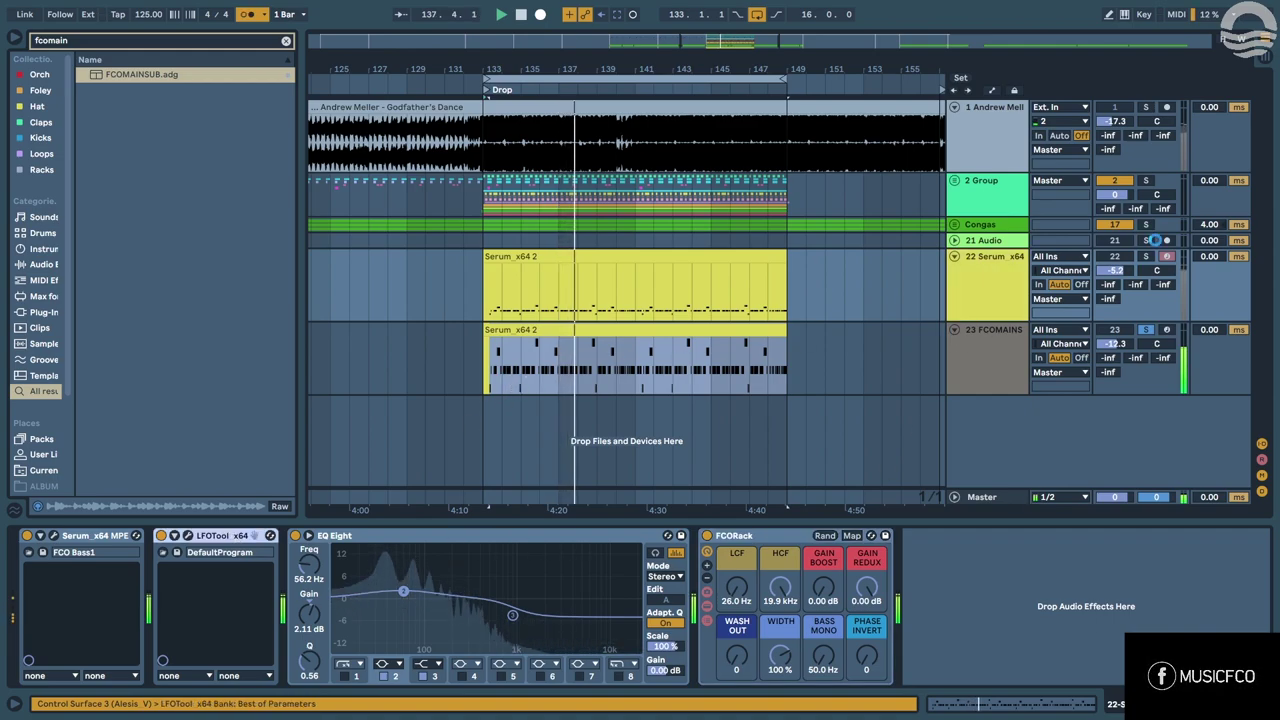
click(1149, 181)
key(XF86AudioLowerVolume)
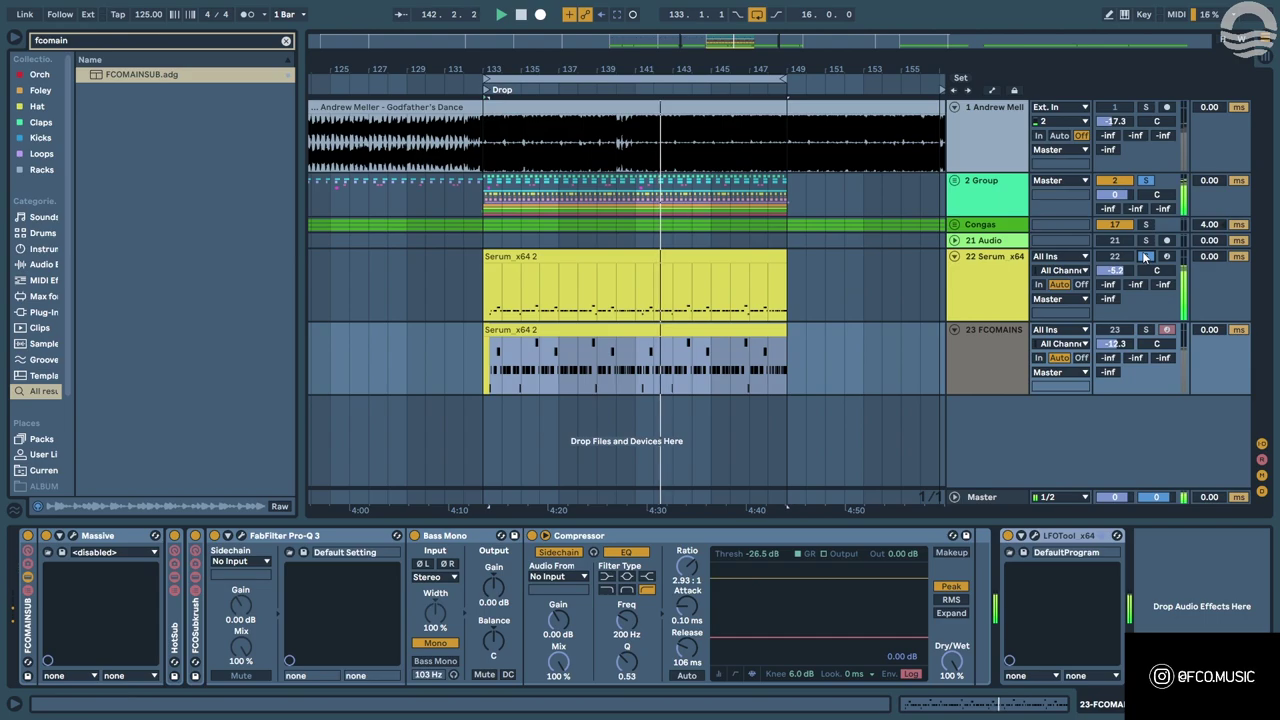
Solo only the Serum track, then enable its EQ Eight low cut and set band 2 to a 4.59 dB boost at 225 Hz.
click(985, 296)
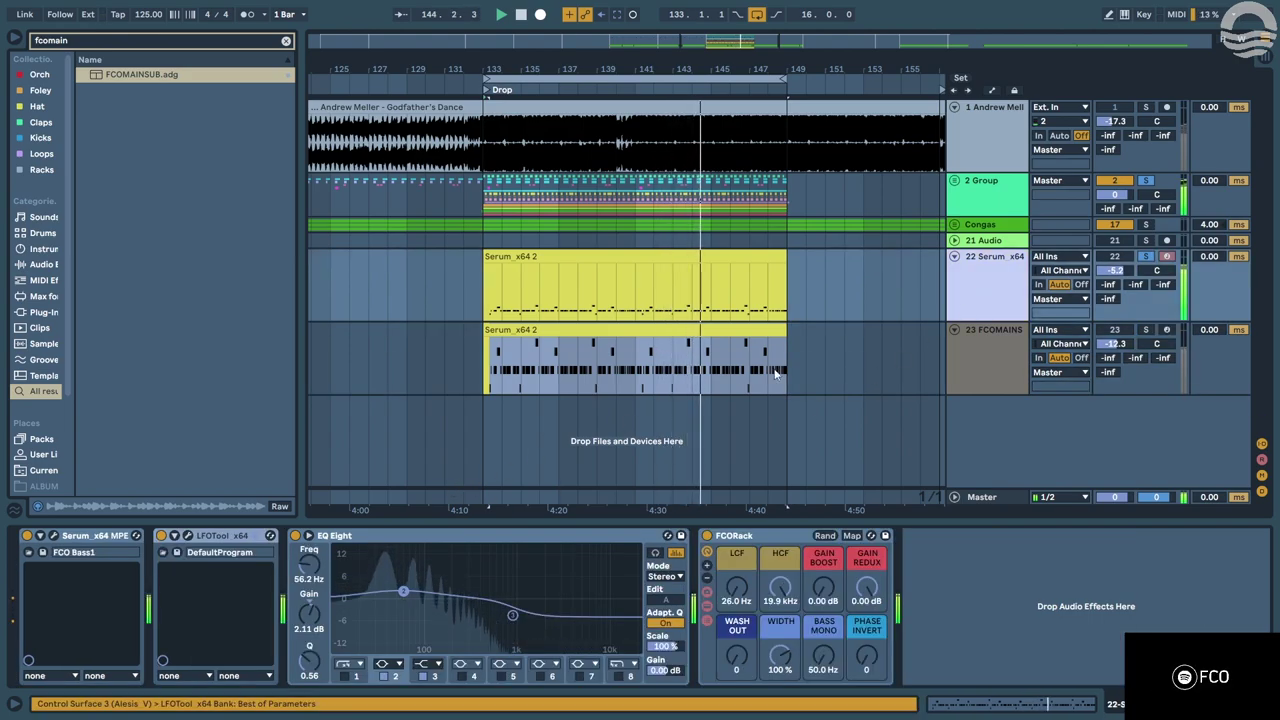
key(s)
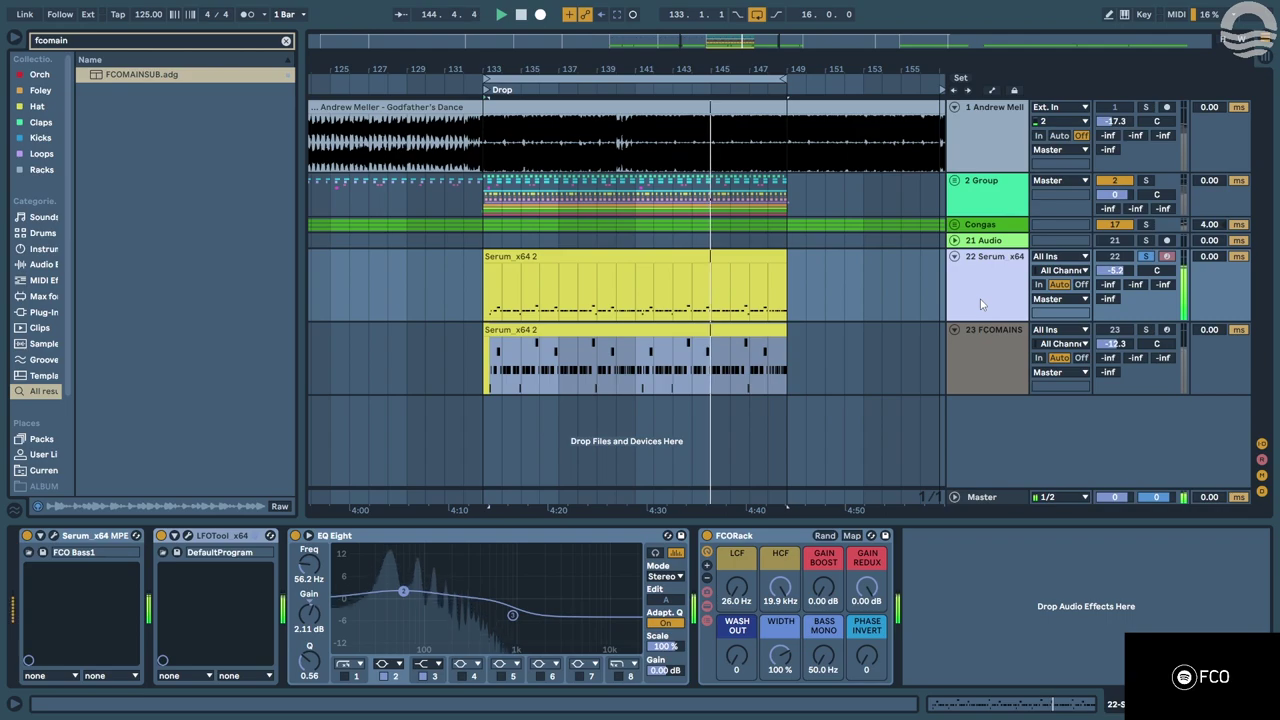
click(346, 677)
drag(380, 610, 457, 583)
click(403, 591)
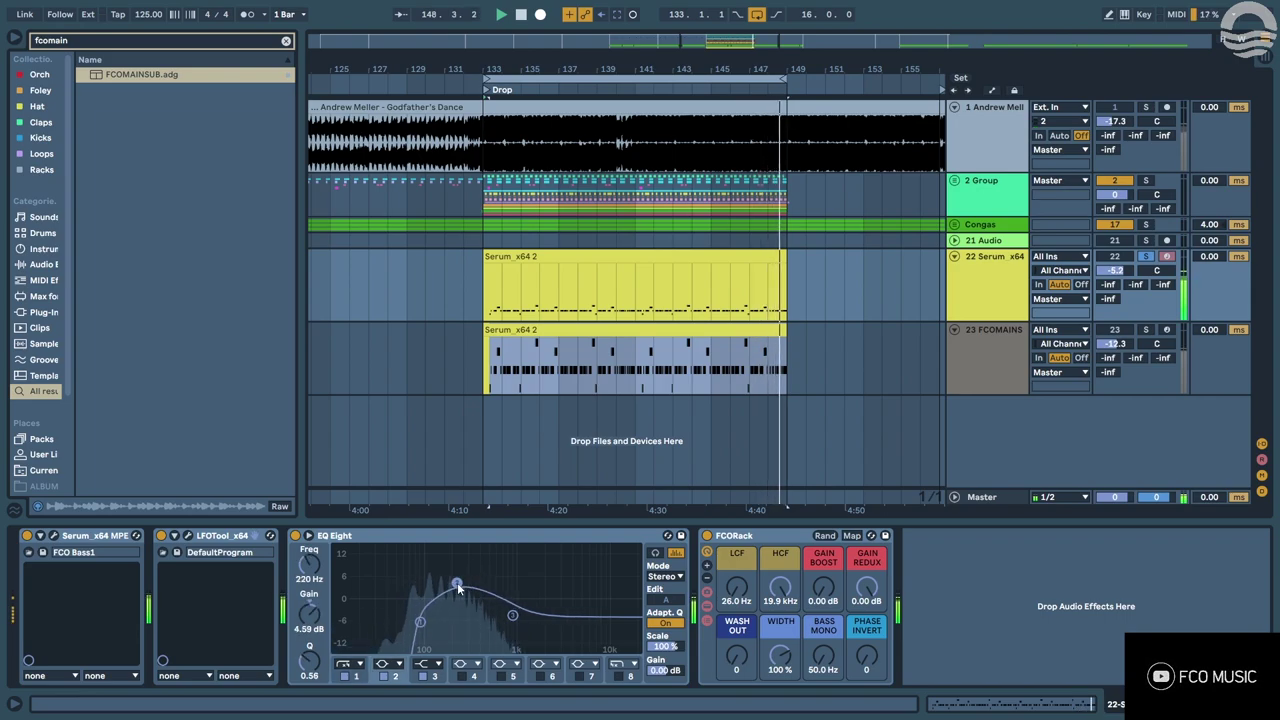
Duplicate the Serum track and replace the Serum synth on the copy with Spire-1.5.
click(985, 305)
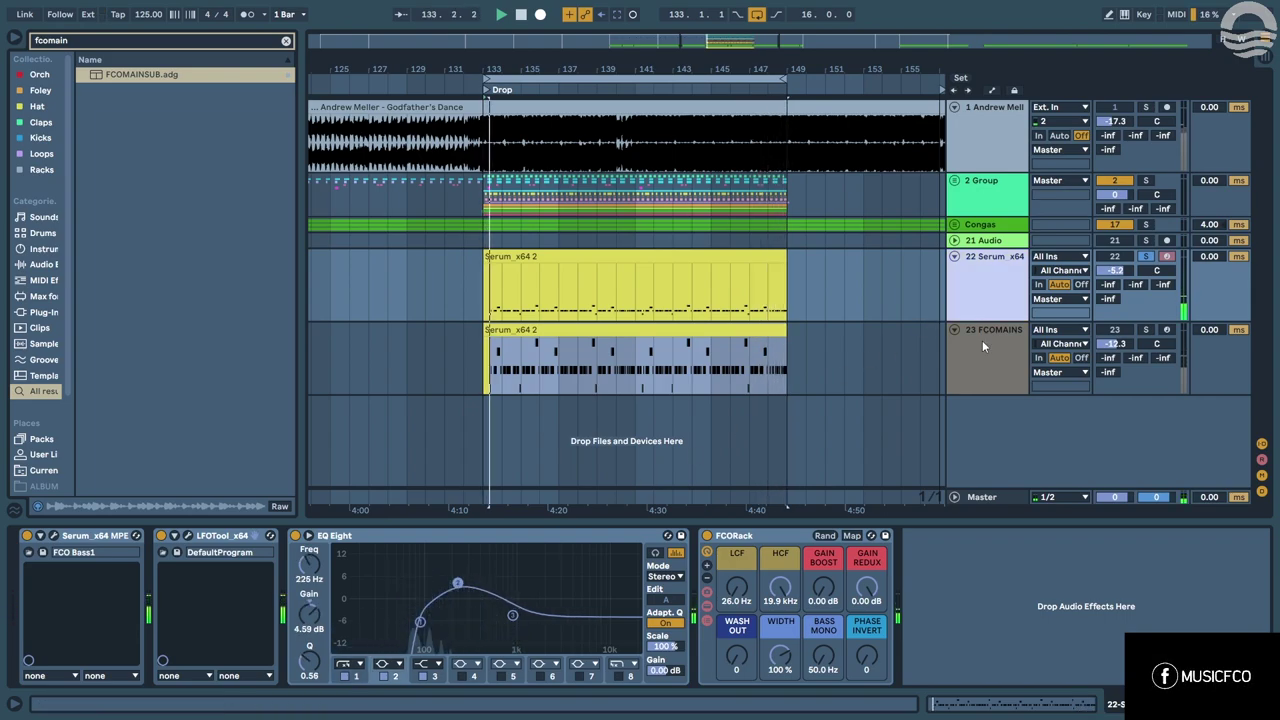
key(ctrl+d)
key(ctrl+f)
text(s)
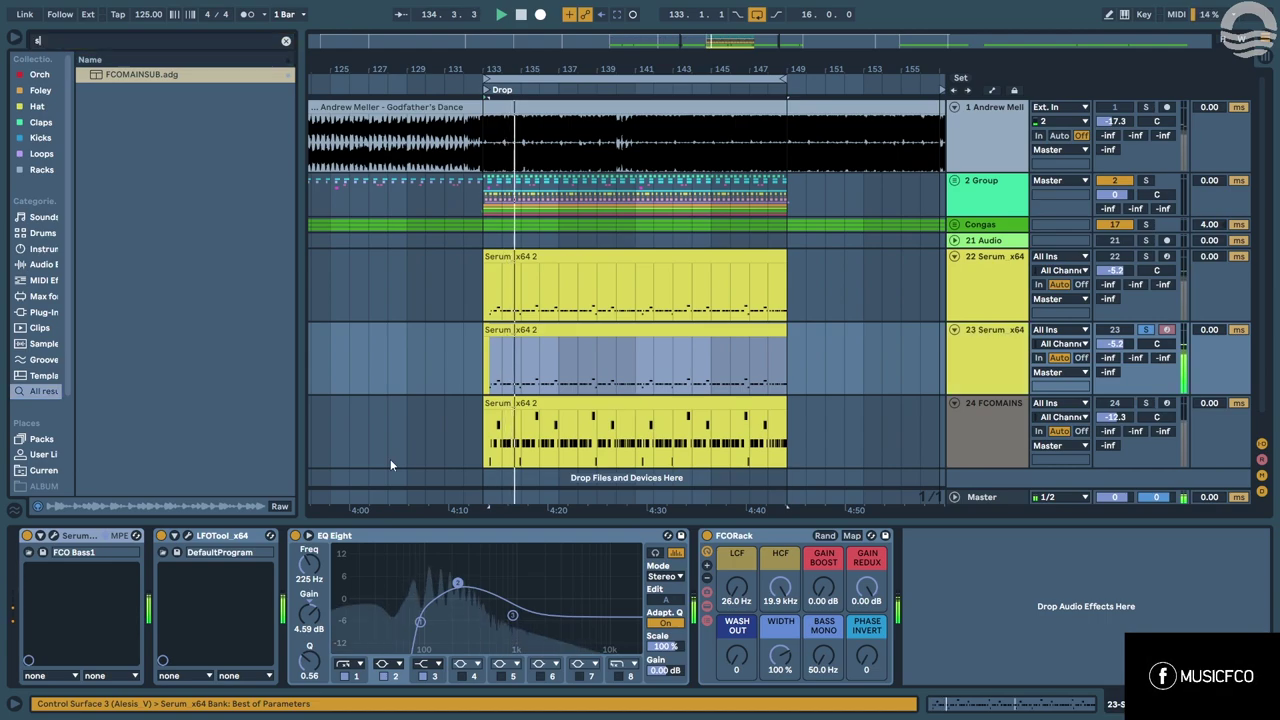
text(pire)
drag(160, 107, 78, 594)
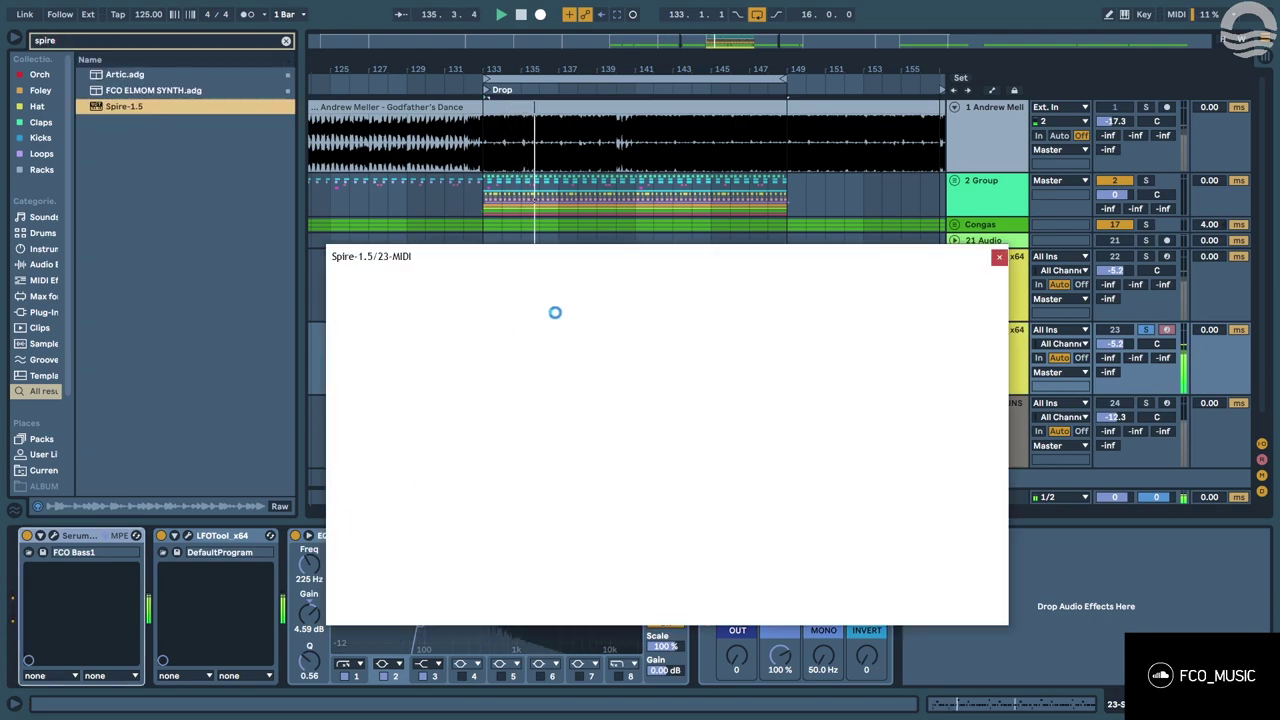
drag(510, 259, 455, 252)
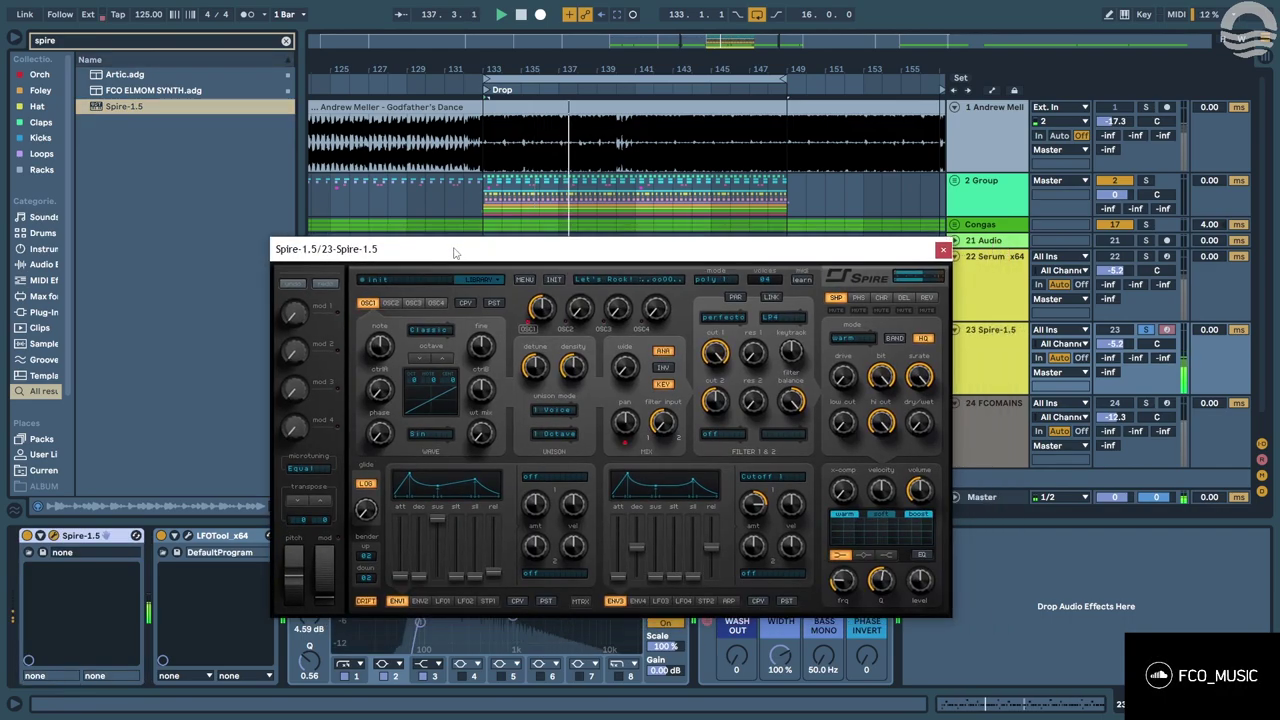
Load the BA - BIG FOOT SILVA preset from Spire's FCO BASSSSS bass bank and close the synth window.
click(416, 286)
click(368, 483)
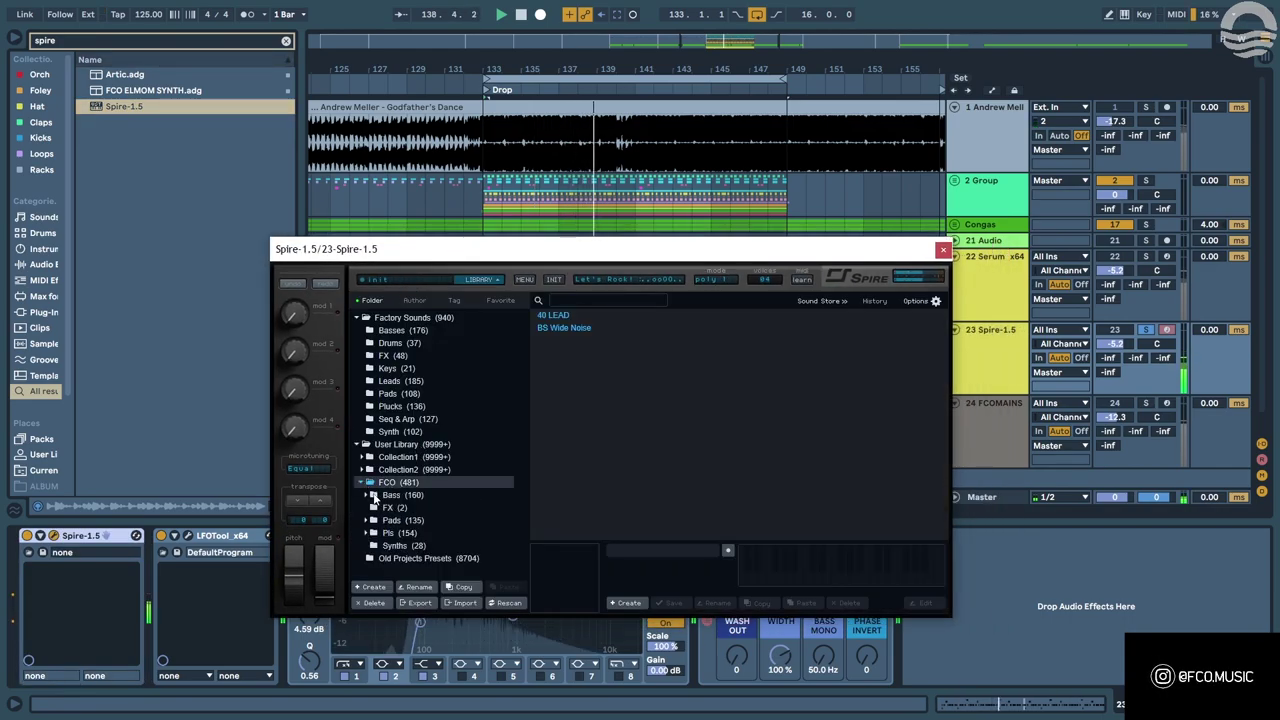
click(373, 495)
click(413, 508)
click(582, 341)
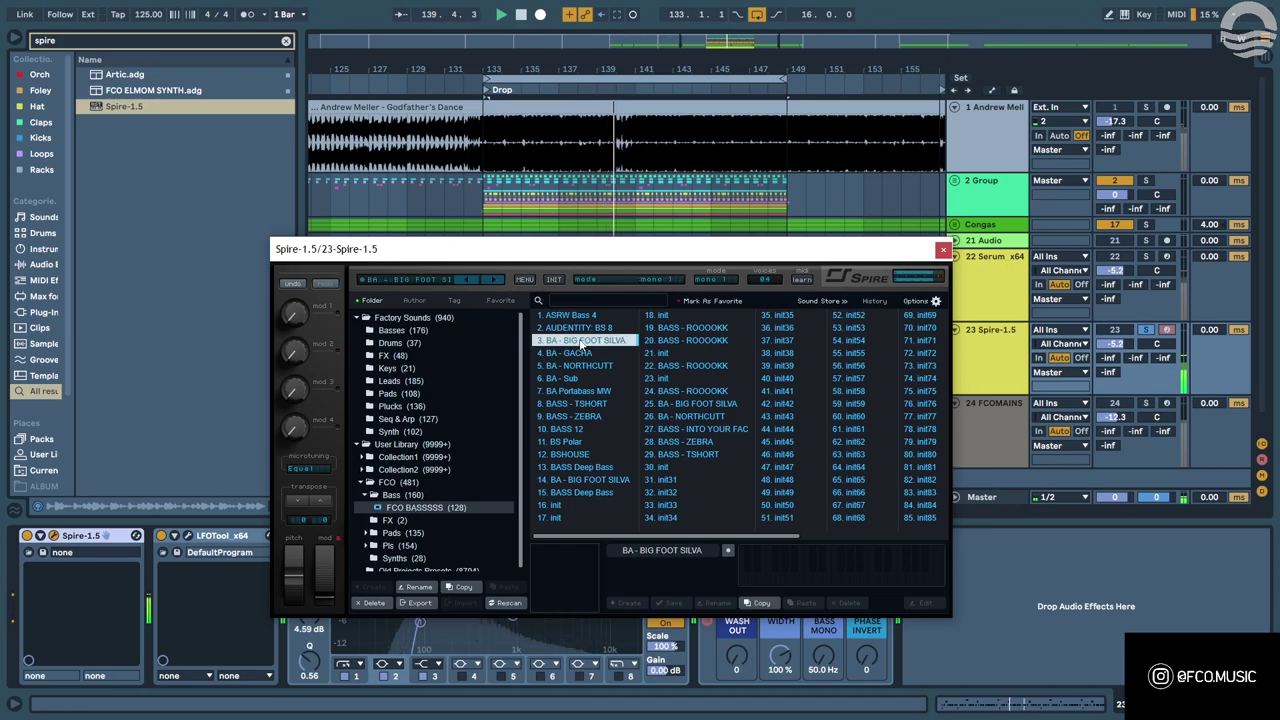
click(943, 250)
Transpose all notes in the Spire track's clip up to the C#2–F#2 range and restart playback.
double_click(708, 333)
click(684, 456)
key(ctrl+a)
key(shift+Up)
key(space)
key(space)
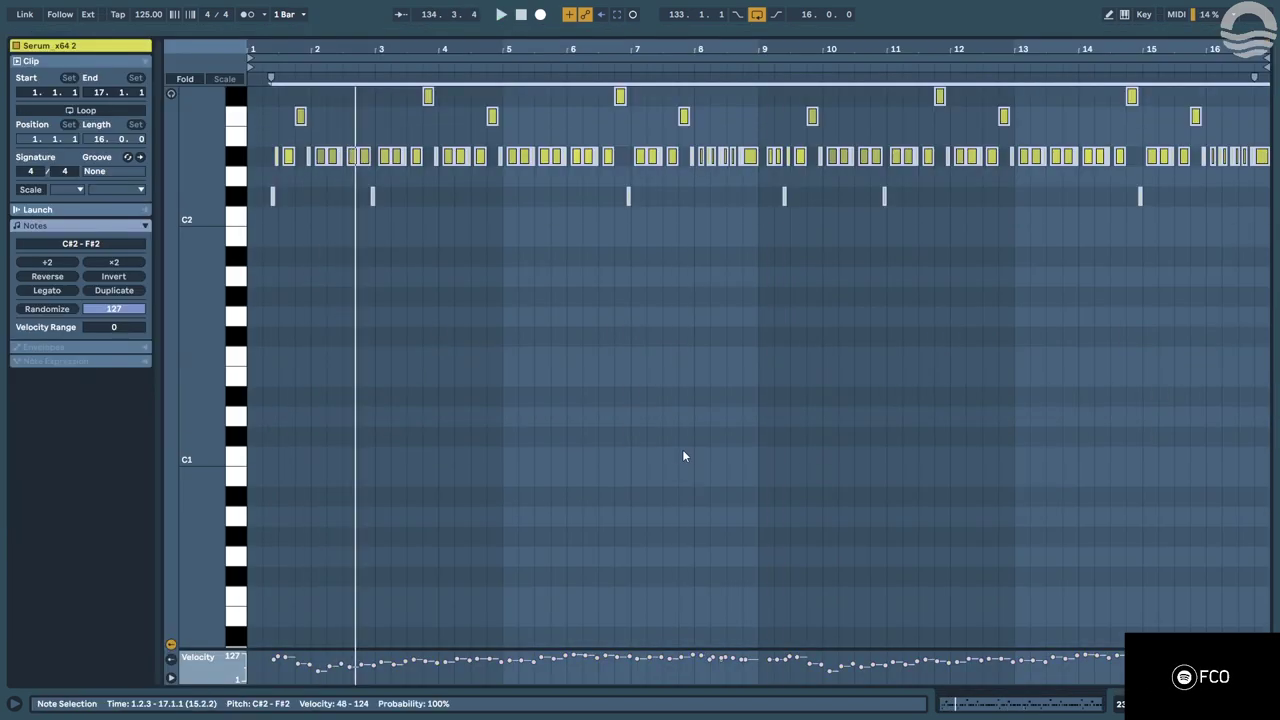
key(shift+Tab)
Reopen Spire on track 23 and advance through the bank to the BASS - TSHORT preset.
click(42, 552)
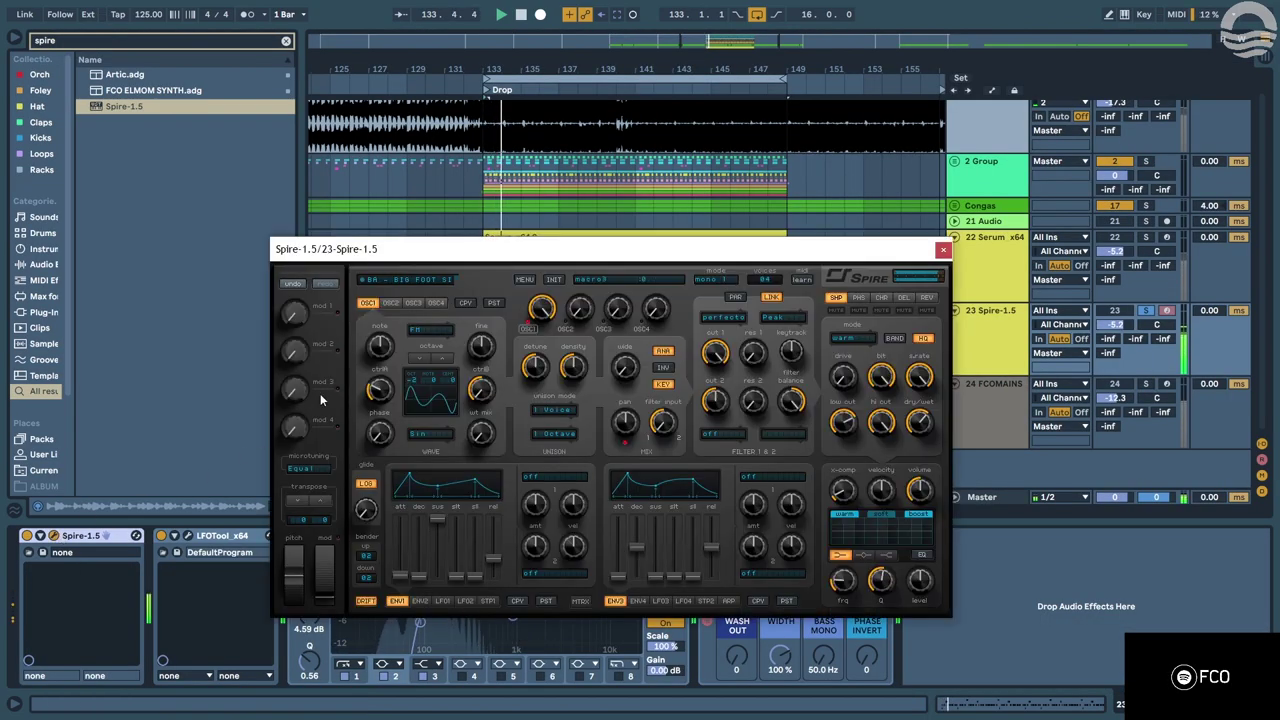
click(493, 281)
click(493, 281)
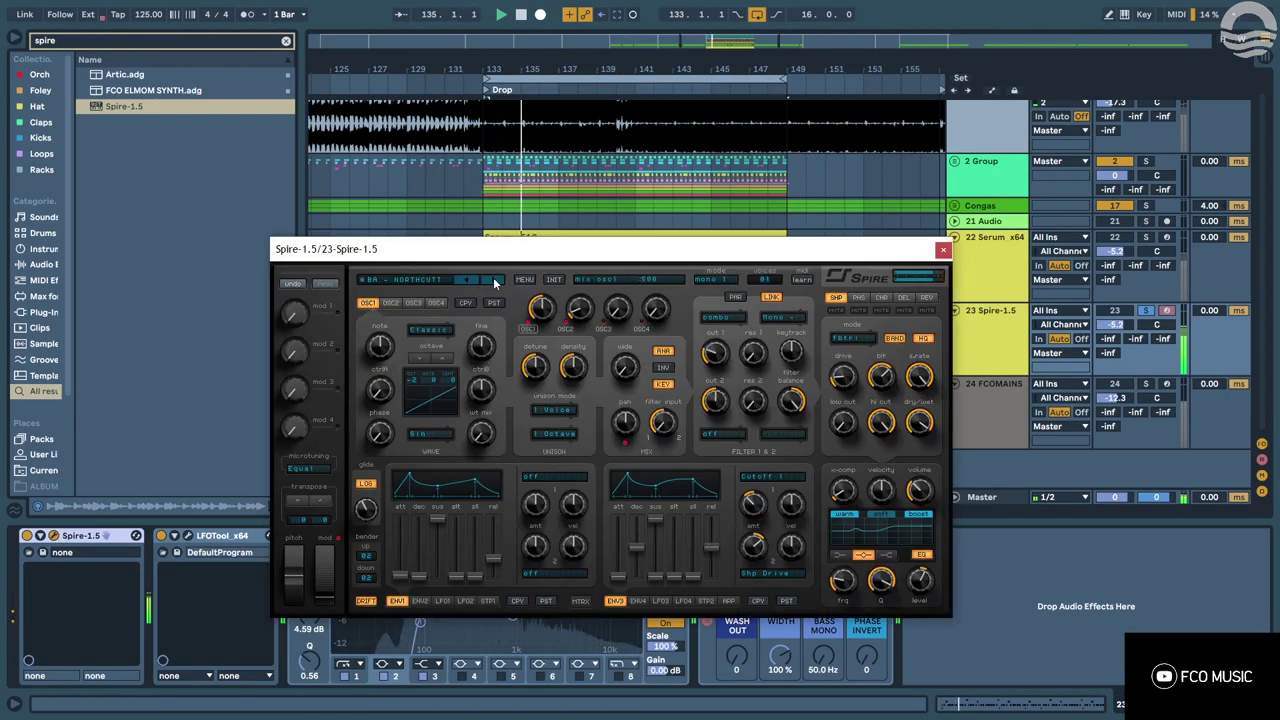
click(493, 281)
click(493, 281)
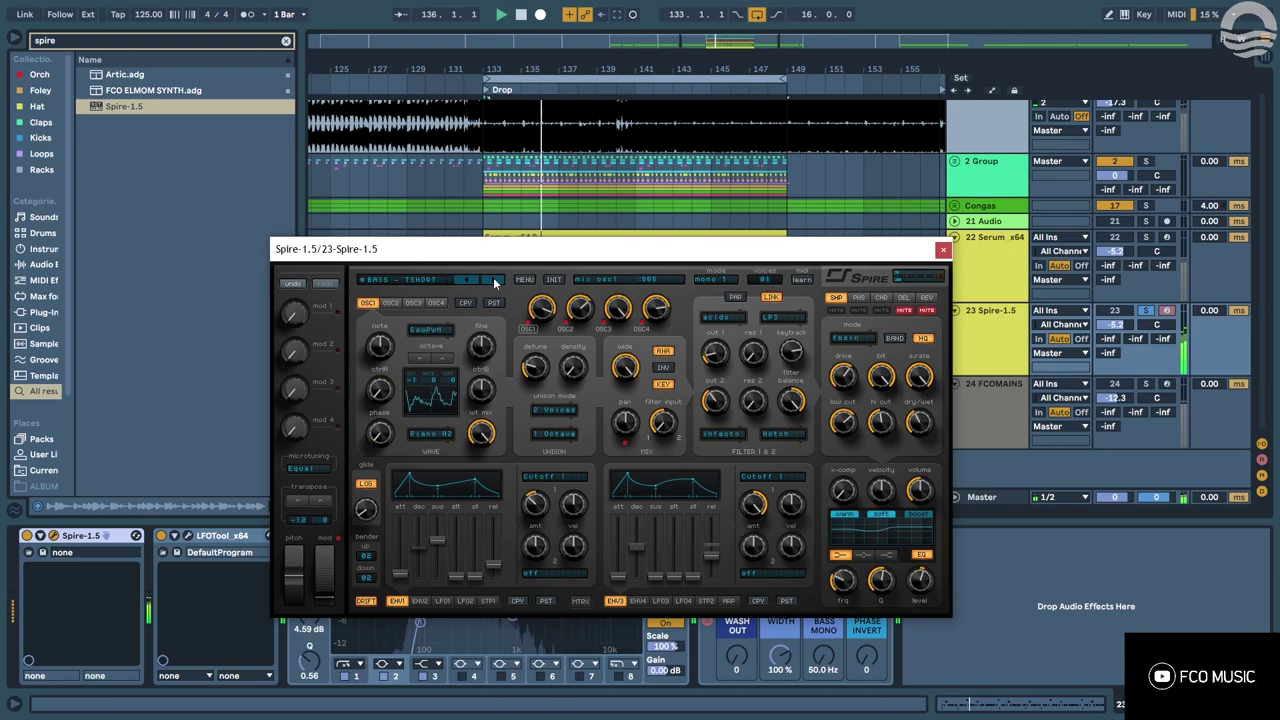
Duplicate the Spire-1.5 track, switch the copy to the BASS Deep Bass preset, and close its window.
click(993, 341)
click(996, 397)
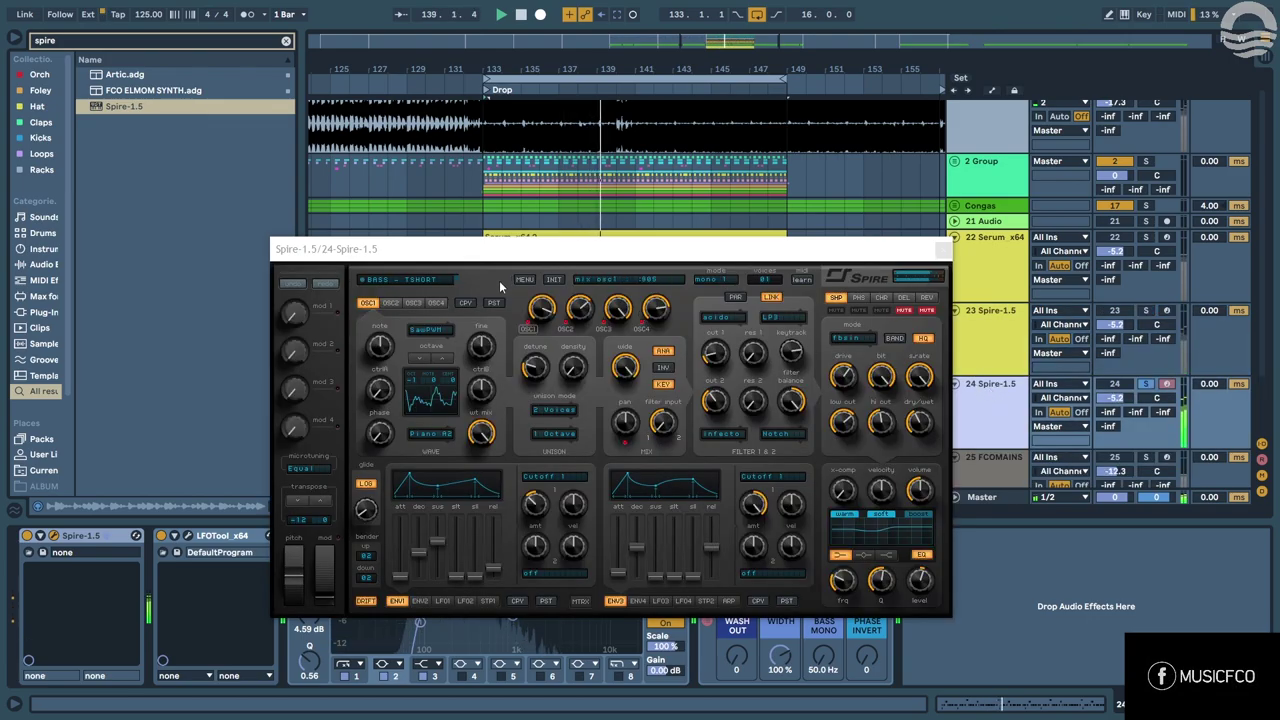
click(497, 281)
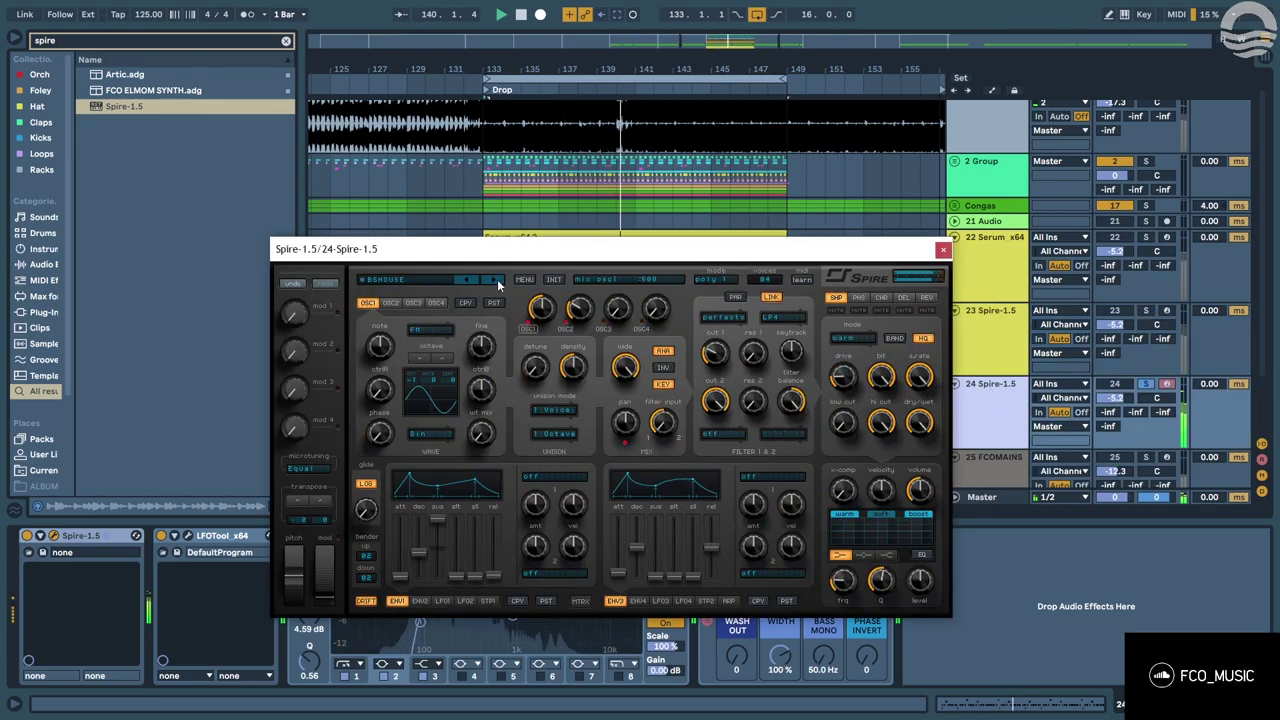
click(497, 281)
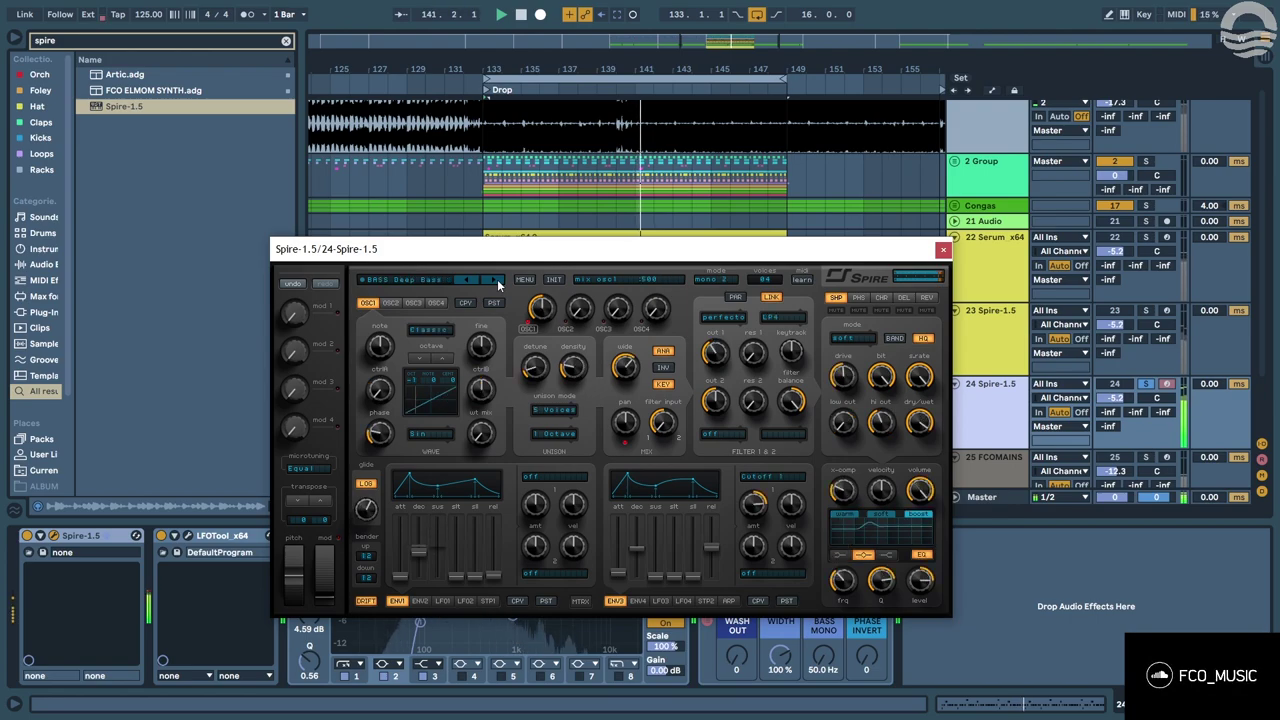
click(943, 250)
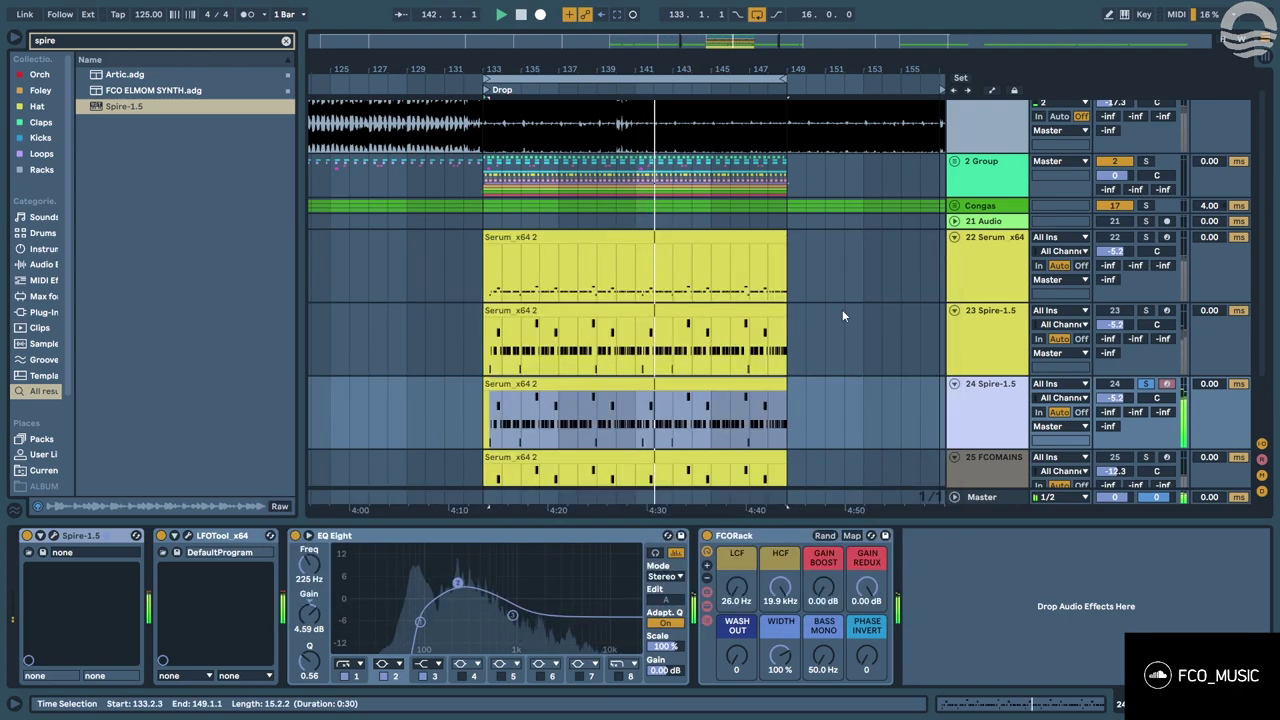
Transpose all notes in the second Spire track's clip down an octave.
double_click(724, 384)
key(shift+Down)
key(shift+Down)
key(shift+Up)
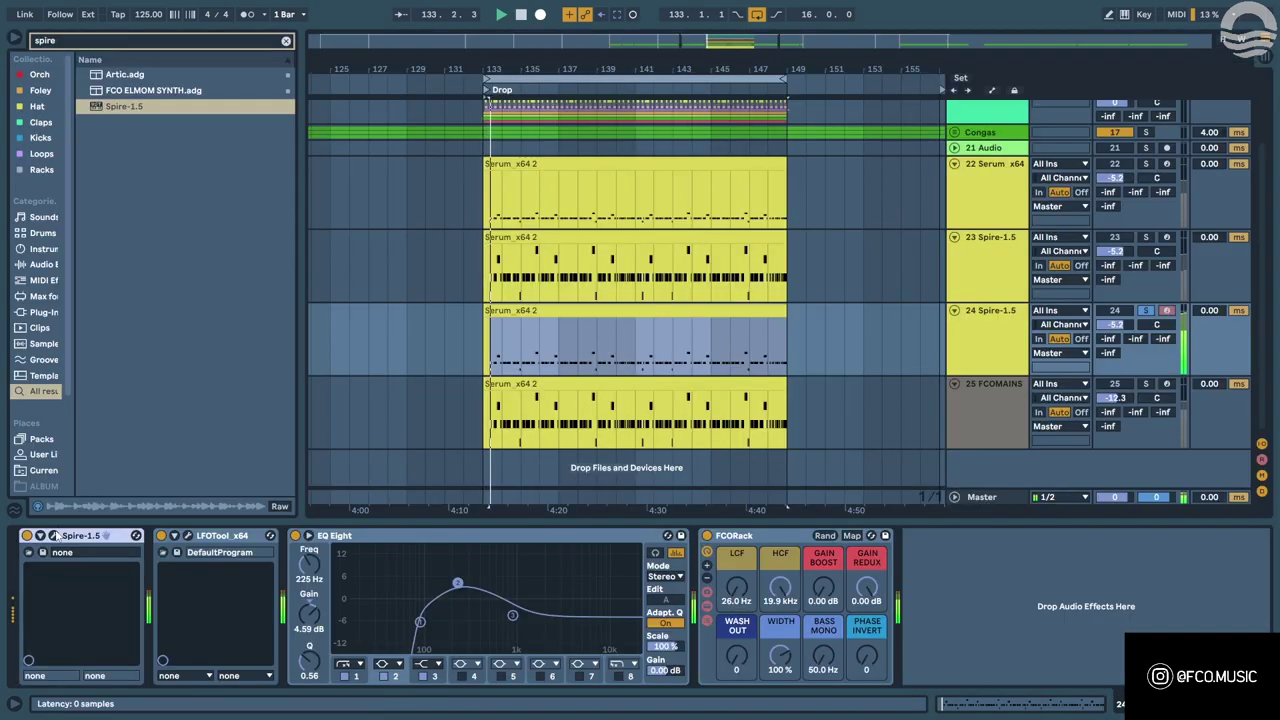
Audition the FCO BASSSSS presets following BASS Deep Bass in the second Spire.
click(53, 536)
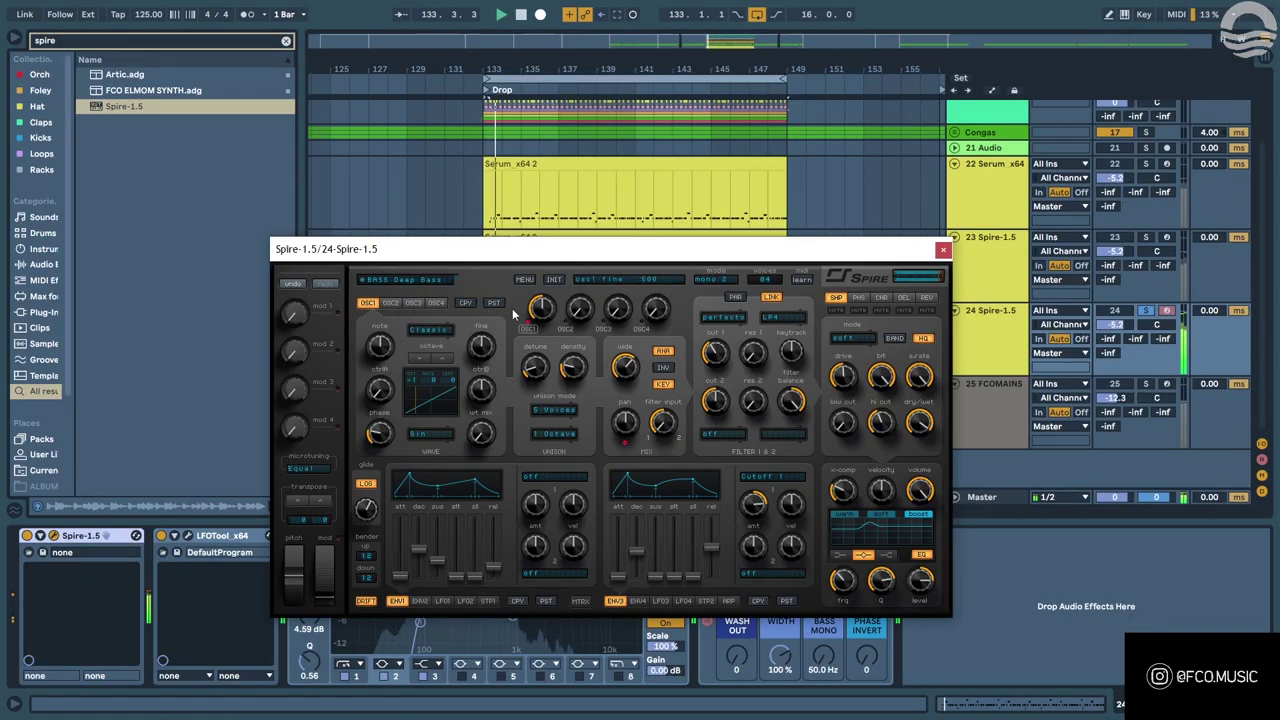
click(496, 281)
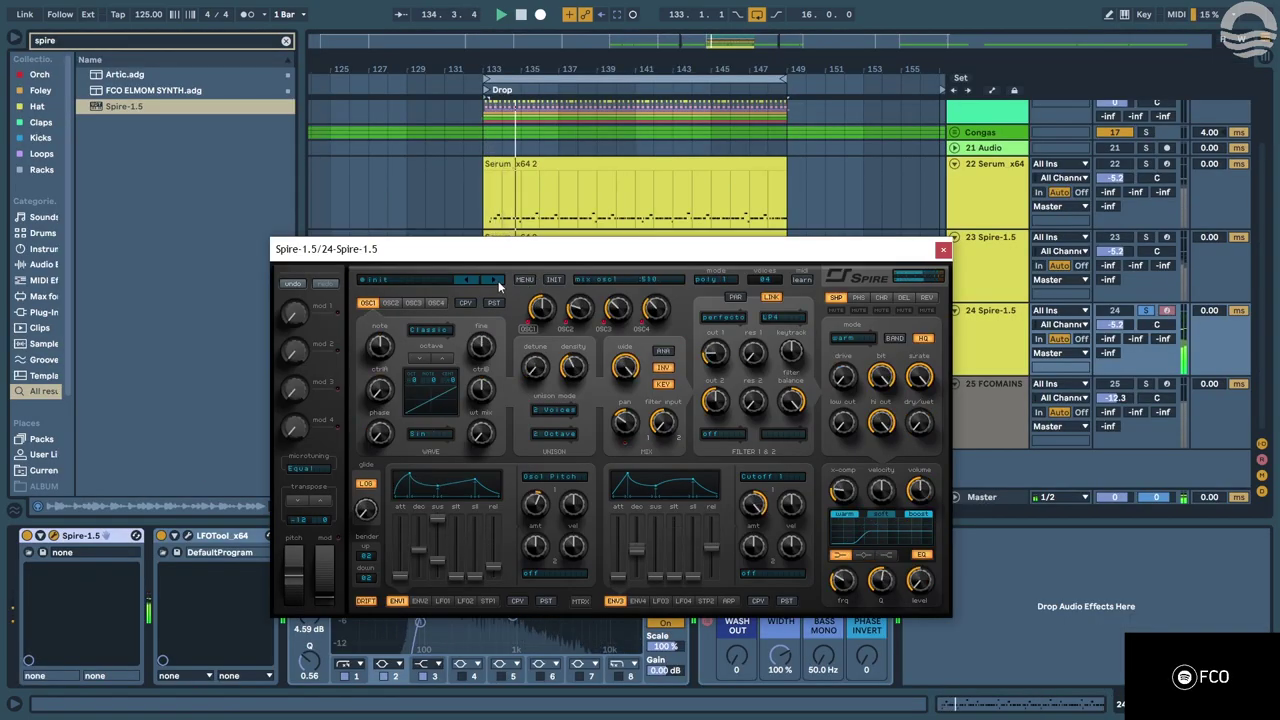
click(498, 283)
click(498, 283)
click(498, 283)
Browse Spire's factory Basses folder and audition presets including BA Coffee V and BA Crickets MW.
click(420, 280)
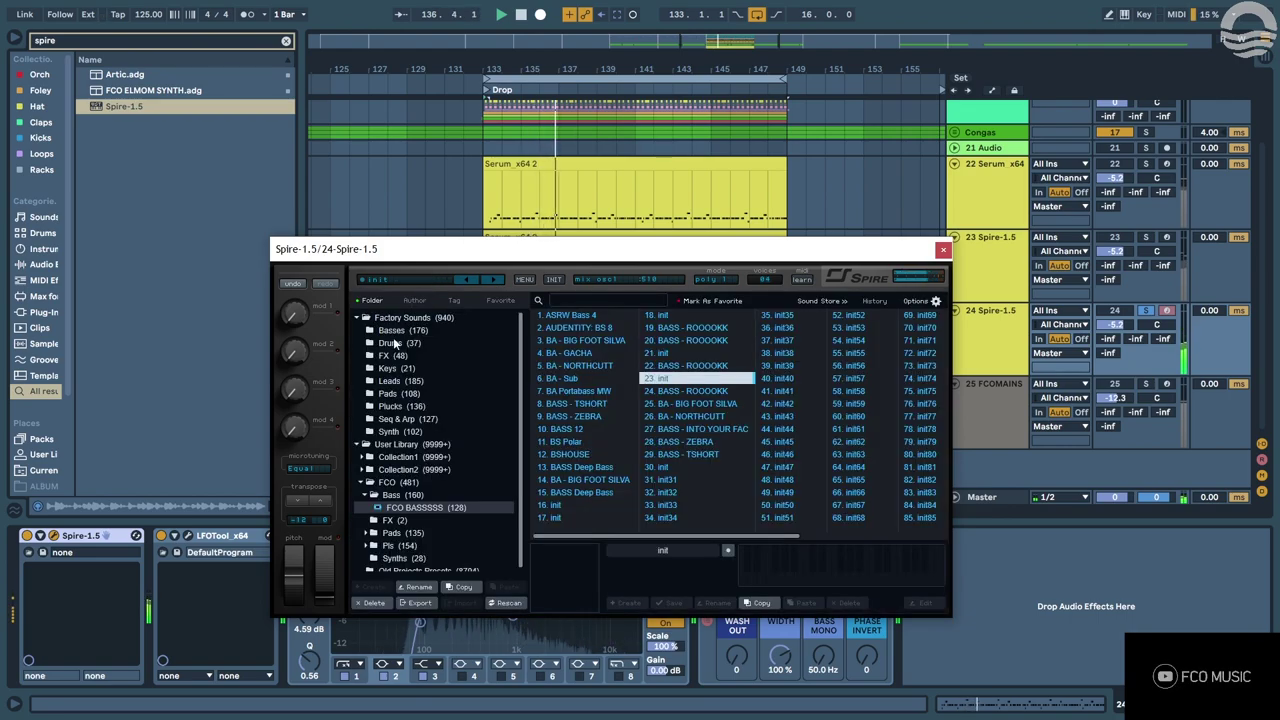
click(689, 407)
click(604, 420)
click(753, 407)
click(758, 389)
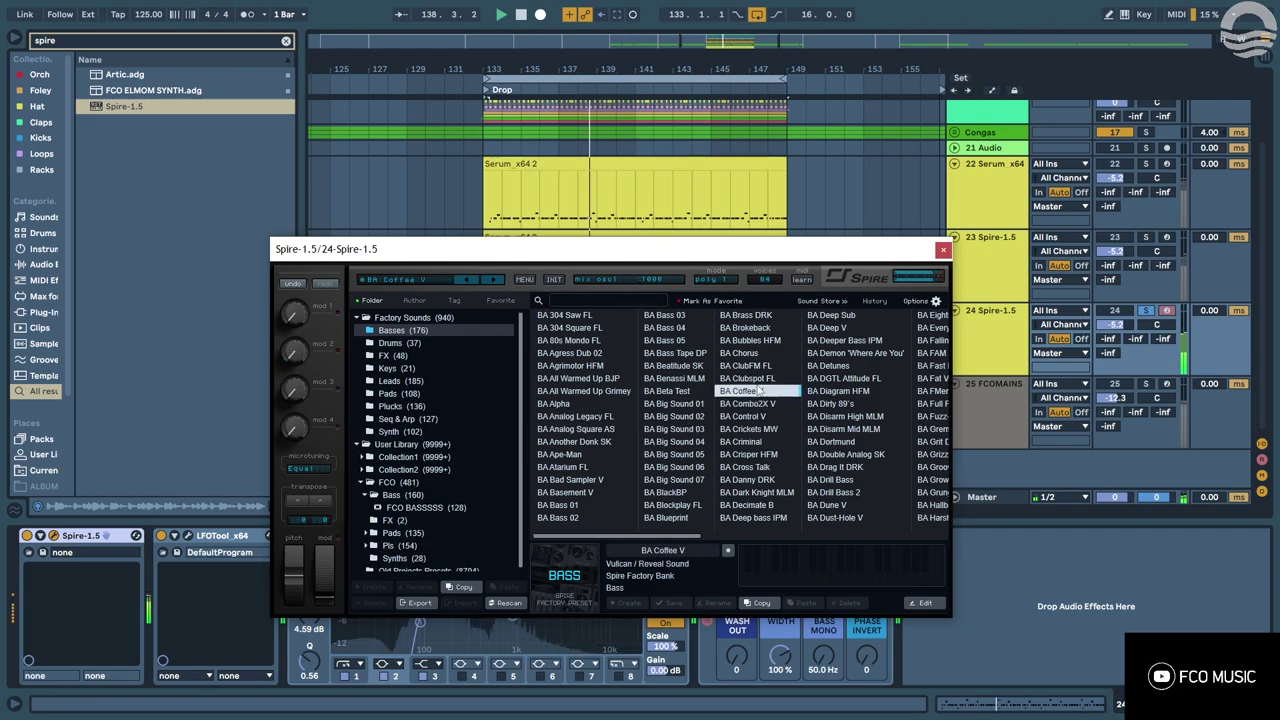
click(765, 455)
click(768, 430)
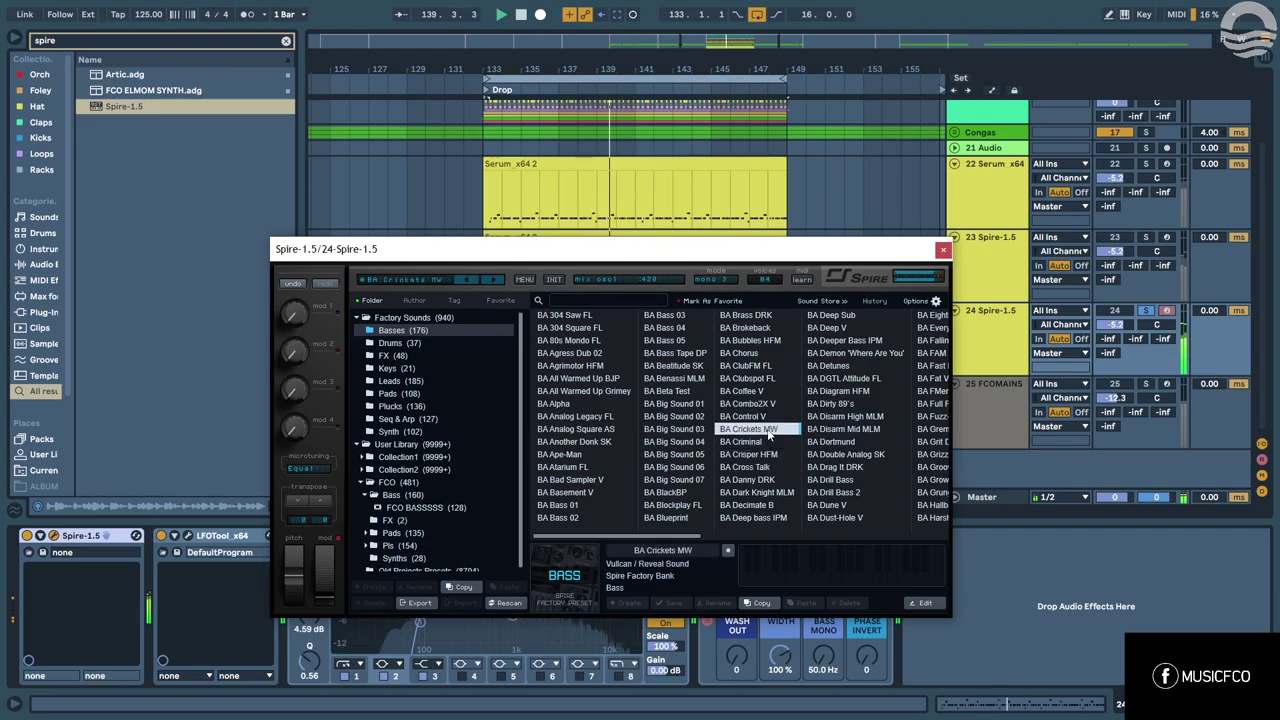
Audition more factory basses, including BA Deep Sub and BA Bass 04, and load BA Bass 02 in the second Spire.
click(828, 316)
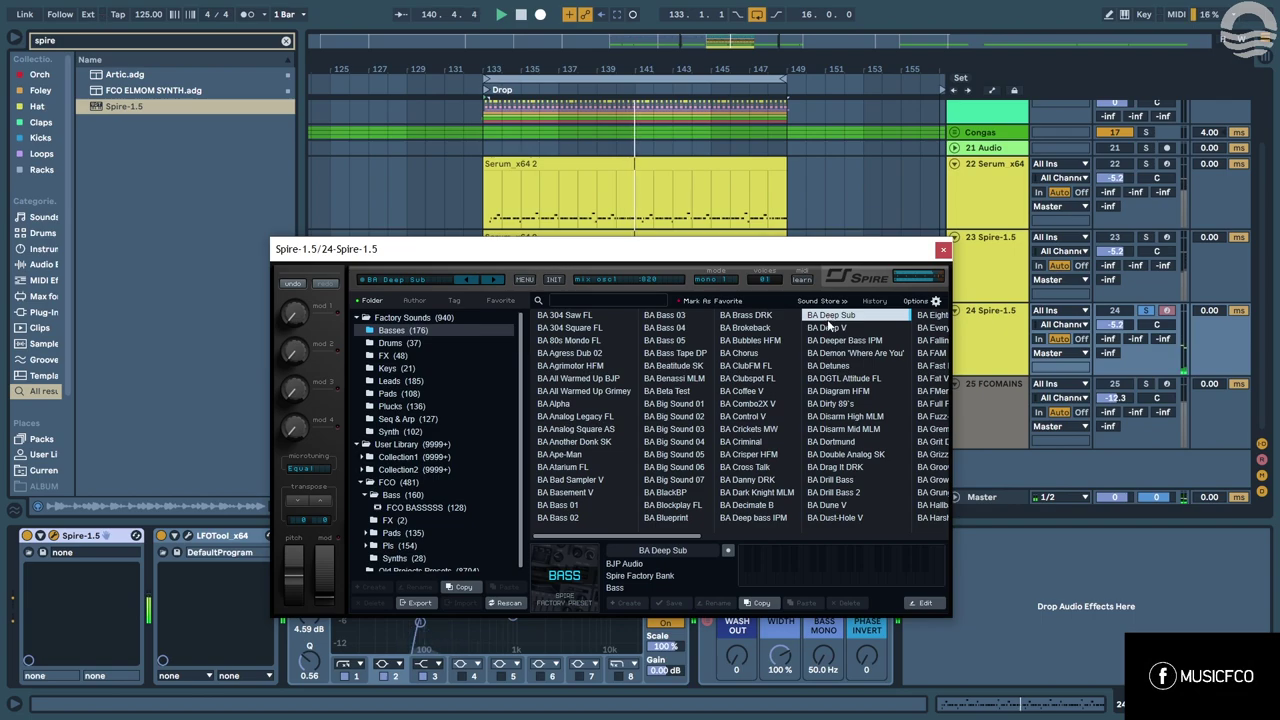
click(840, 378)
click(830, 403)
click(838, 391)
click(660, 479)
click(672, 416)
click(686, 328)
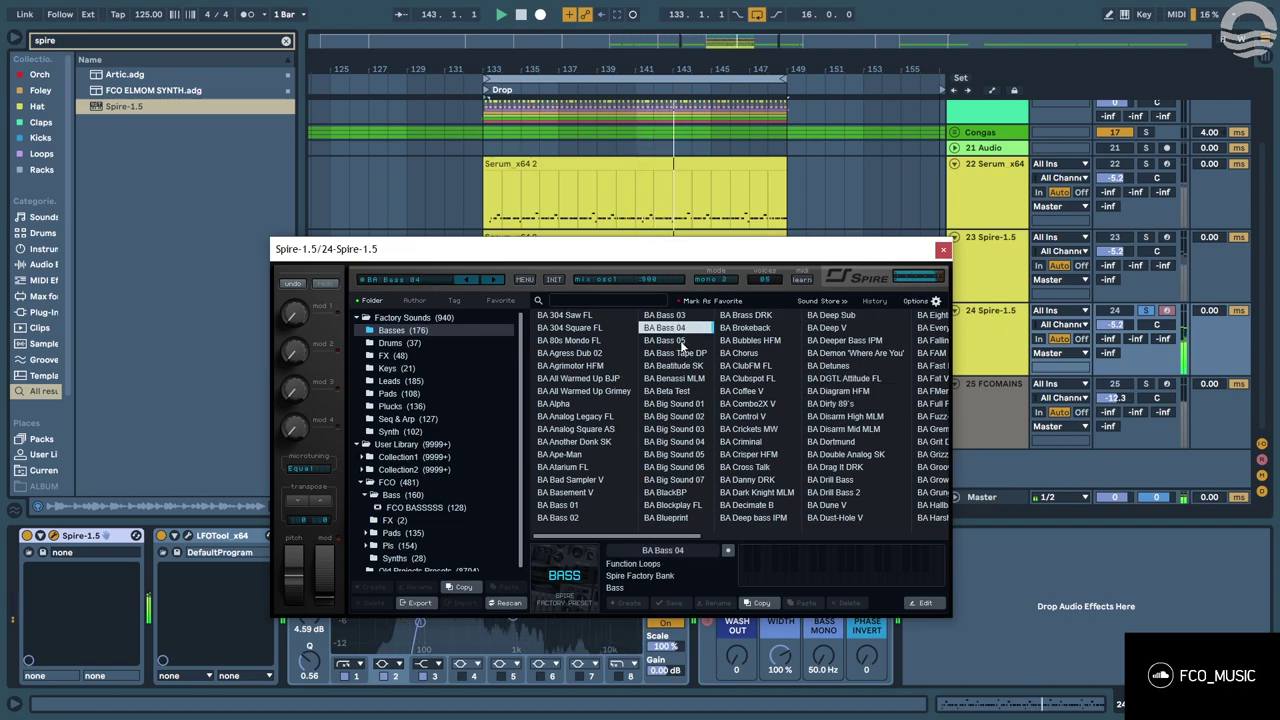
click(579, 507)
click(556, 518)
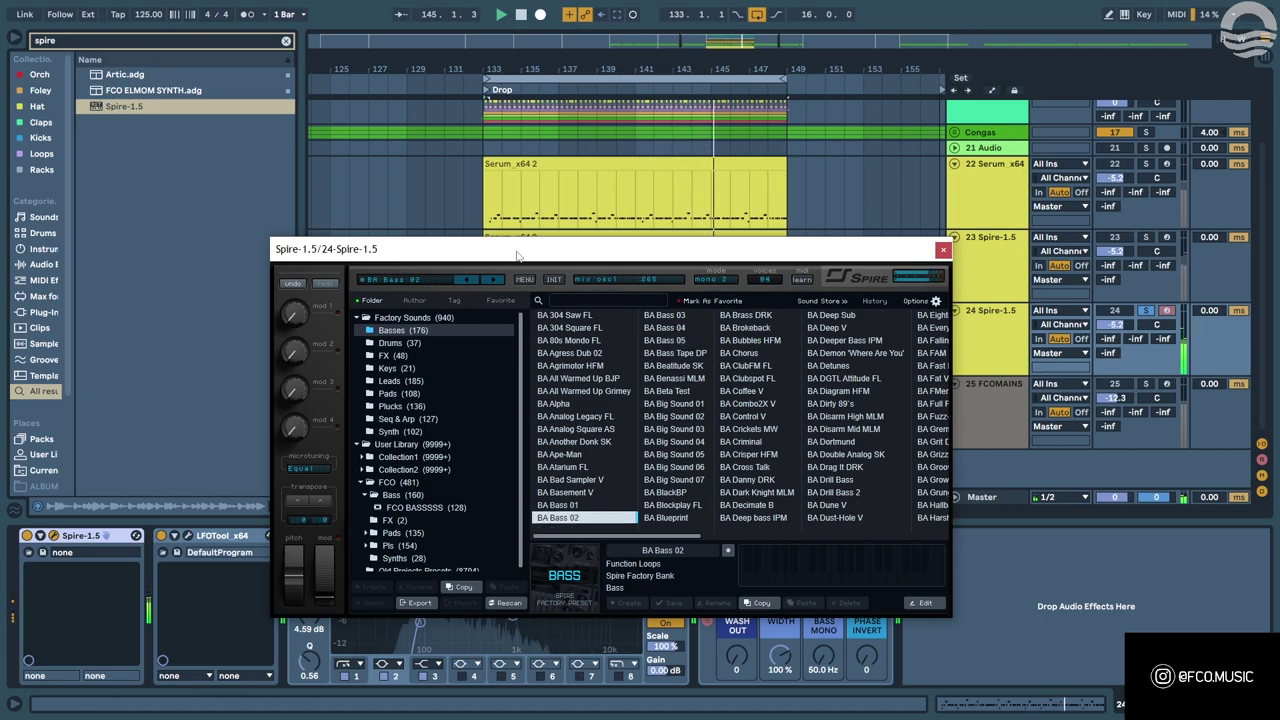
Bypass the second Spire track's EQ Eight and audition BA Agress Dub 02 and BA Bass 04, ending with BA Bass 05 loaded.
drag(514, 257, 602, 154)
click(290, 536)
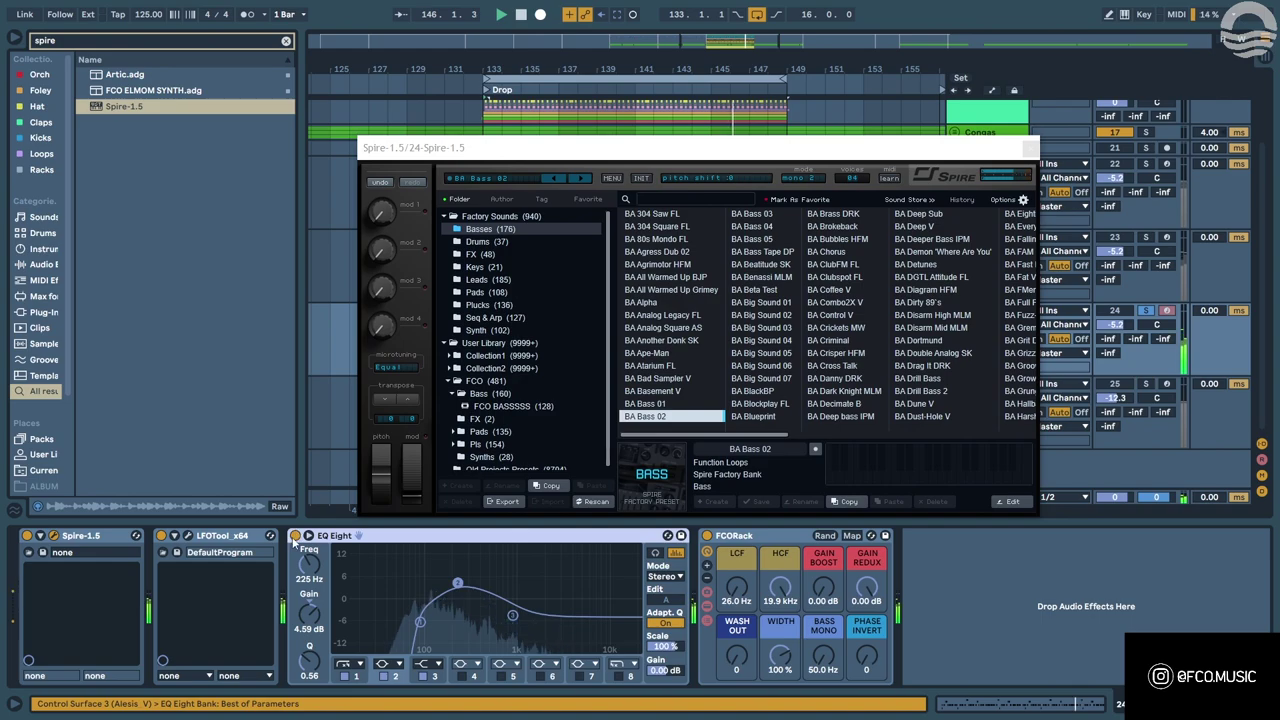
click(291, 536)
click(688, 264)
click(662, 251)
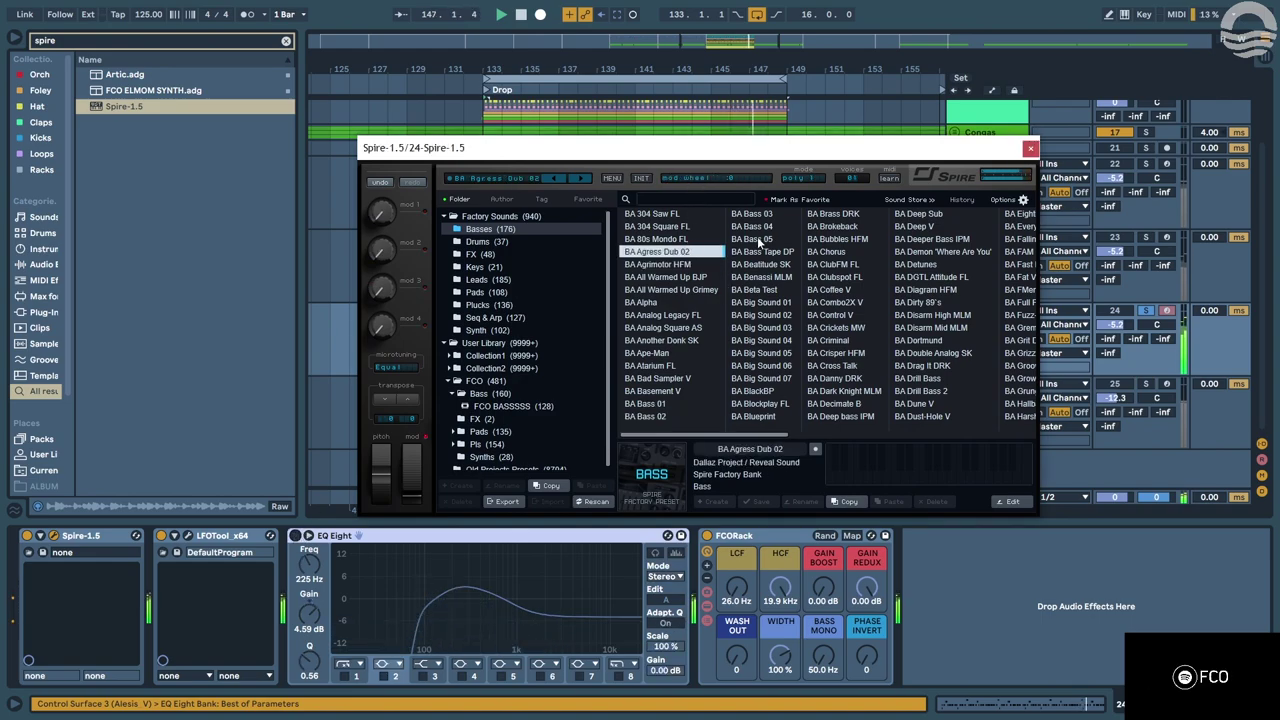
click(758, 240)
drag(742, 148, 678, 249)
click(680, 327)
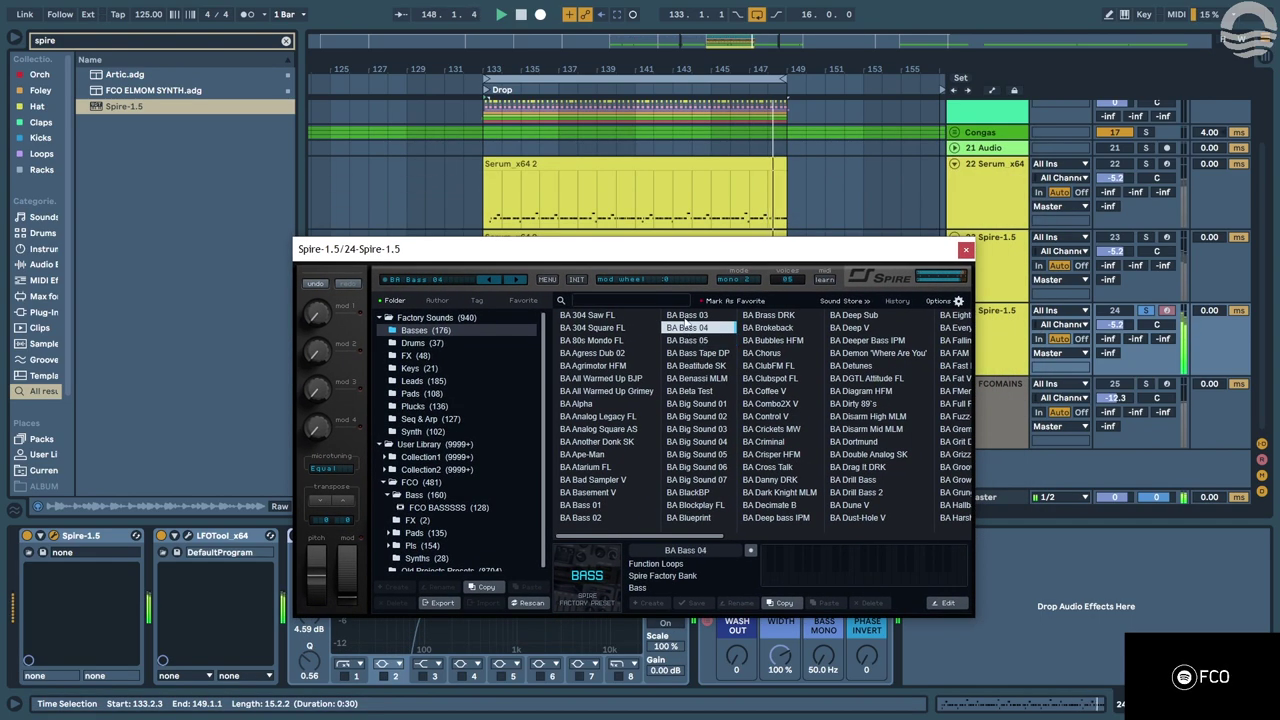
click(690, 341)
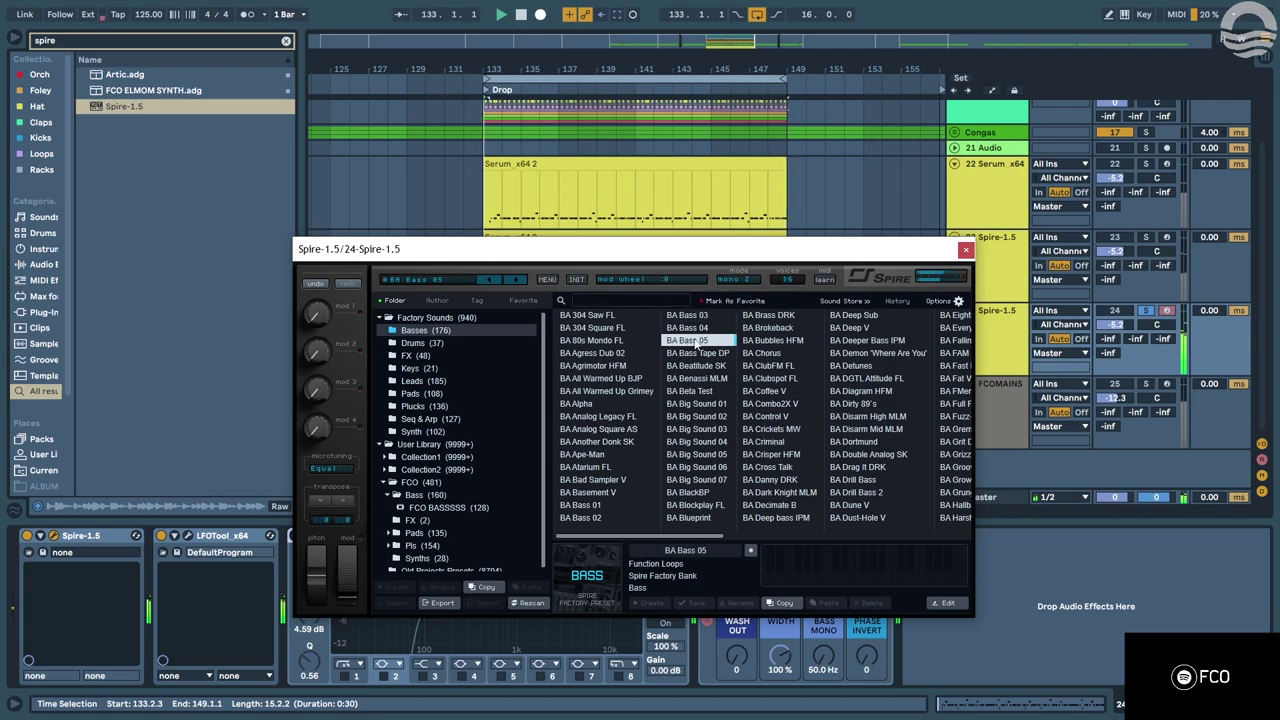
Set the FCORack width to 0% and re-enable EQ Eight with its first band switched off.
click(965, 250)
drag(780, 659, 780, 712)
click(346, 676)
click(294, 535)
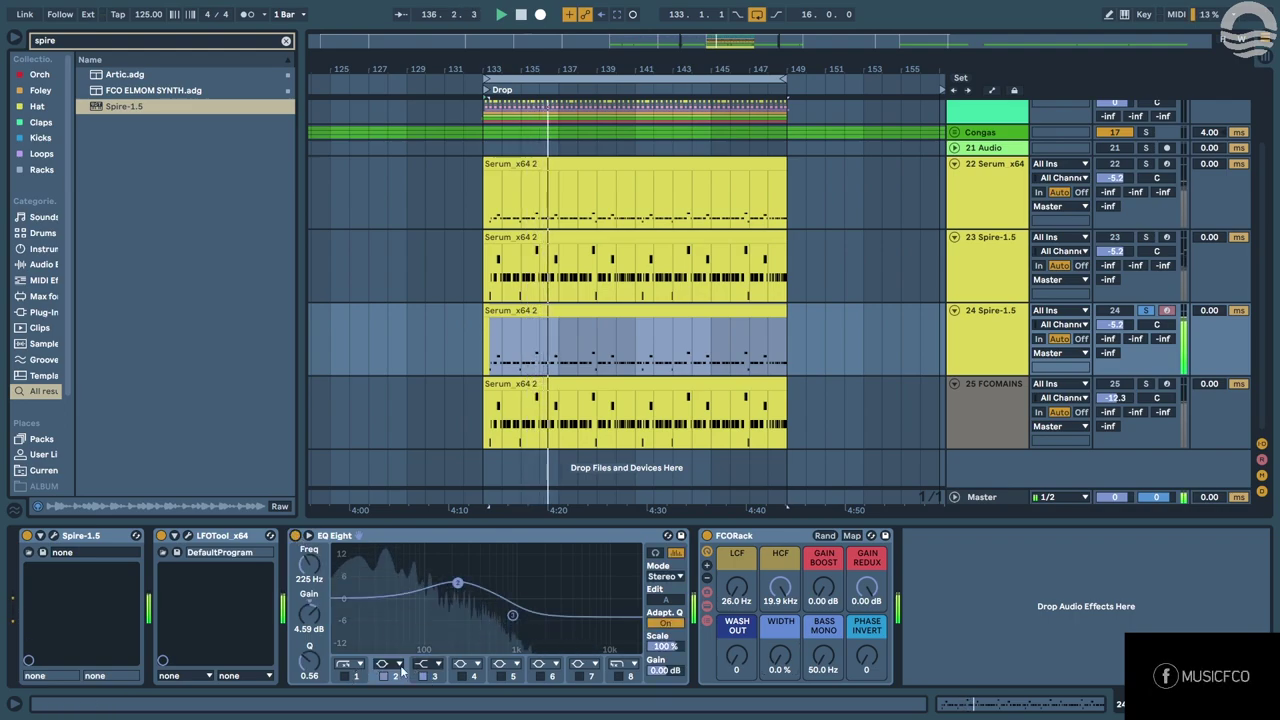
Turn EQ Eight's third band into a high cut at about 391 Hz and slightly lower the release of Spire's envelope 1.
click(434, 664)
click(432, 655)
drag(513, 616, 479, 631)
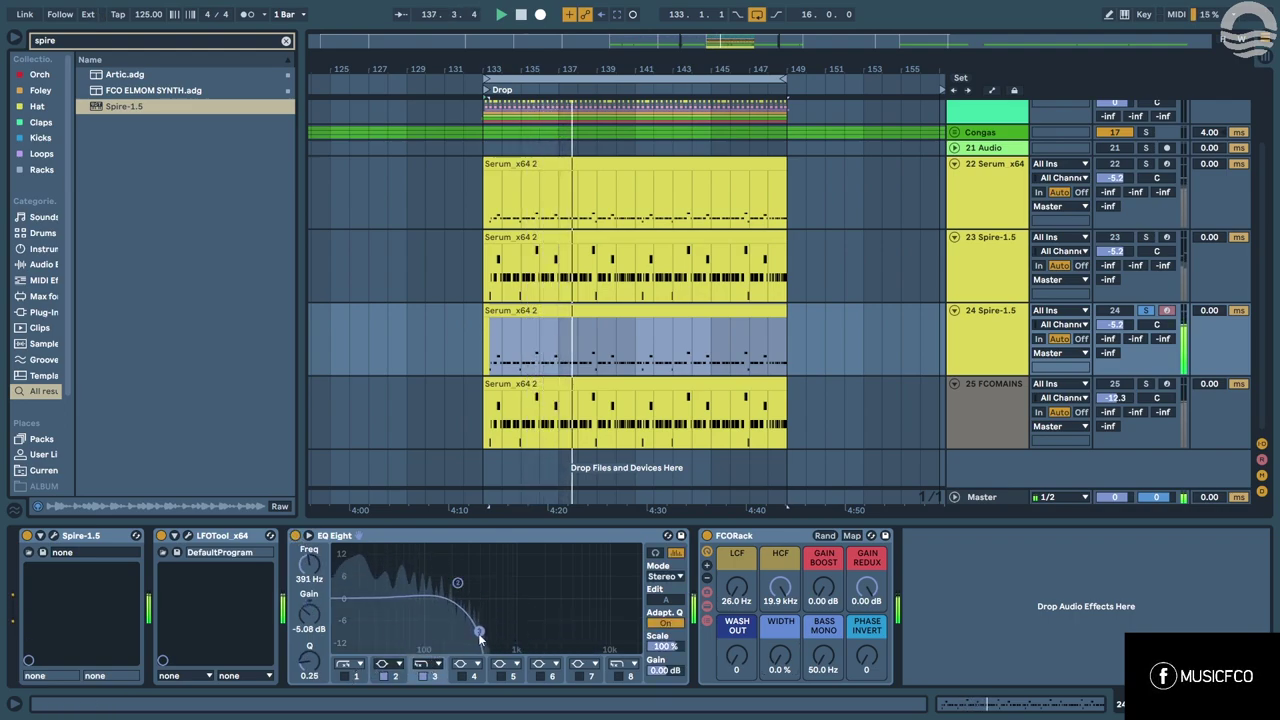
click(136, 535)
drag(520, 562, 523, 578)
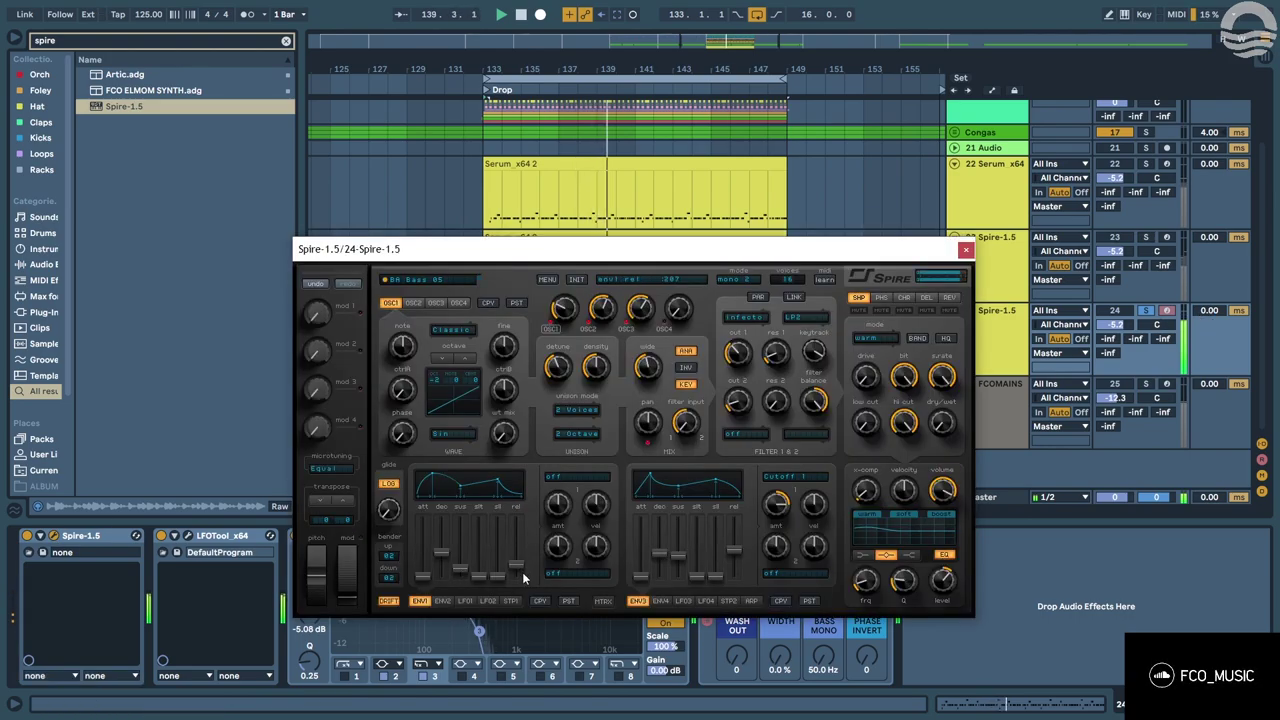
Solo the Serum and first Spire alongside the second, at -8.8 dB and -10.9 dB, with the first Spire's reverb send at -17.8 dB.
click(1146, 163)
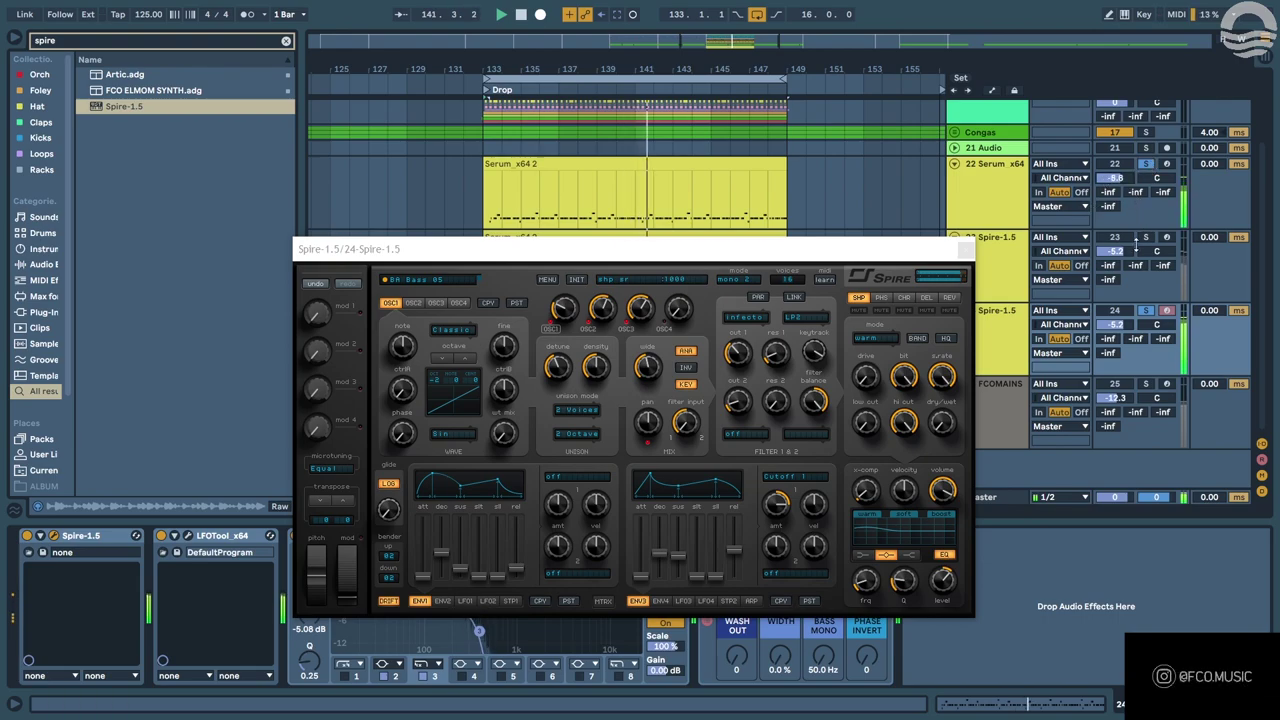
click(900, 248)
click(965, 248)
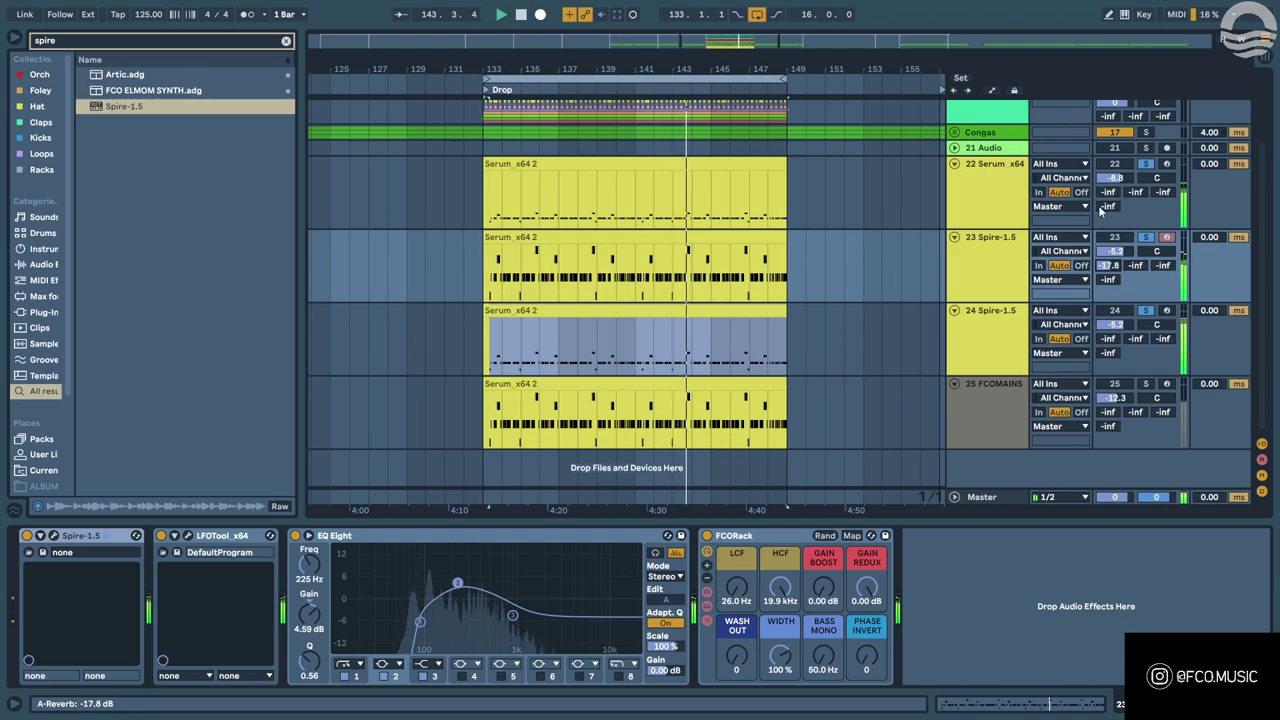
drag(1117, 258, 1117, 290)
Delete the FCOMAINSUB track and close the second Spire's plugin window.
click(998, 410)
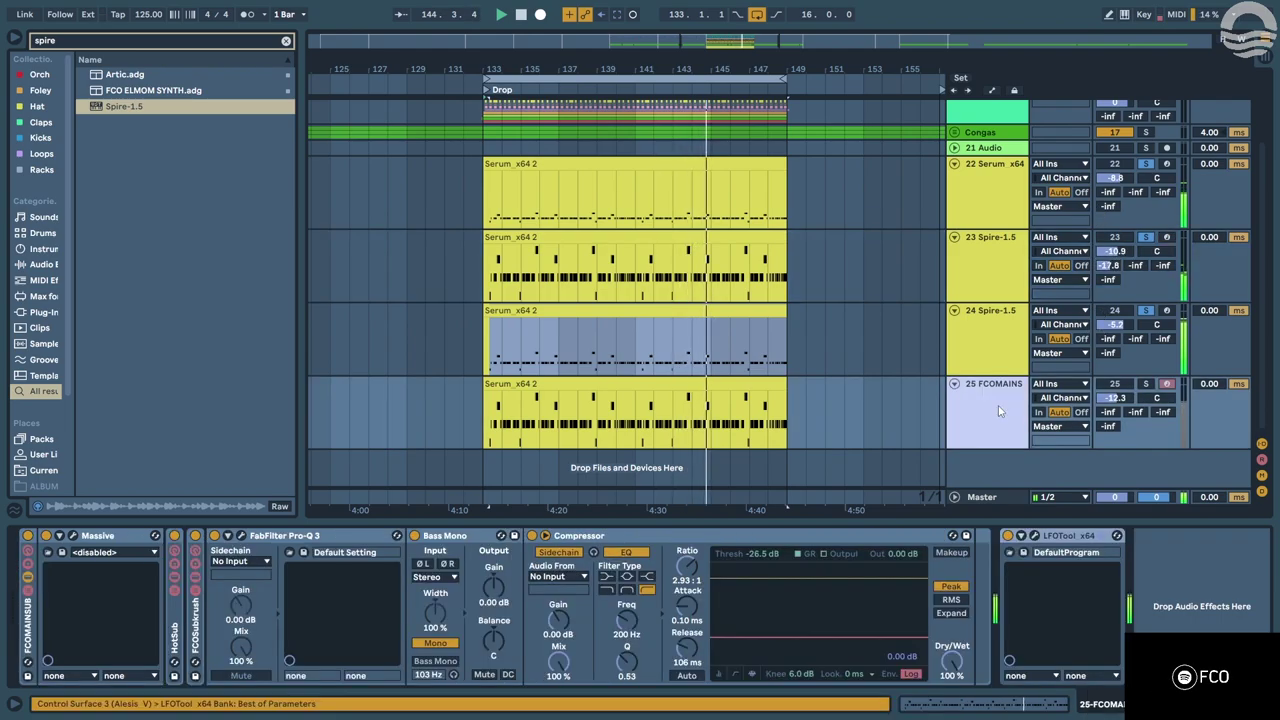
key(Up)
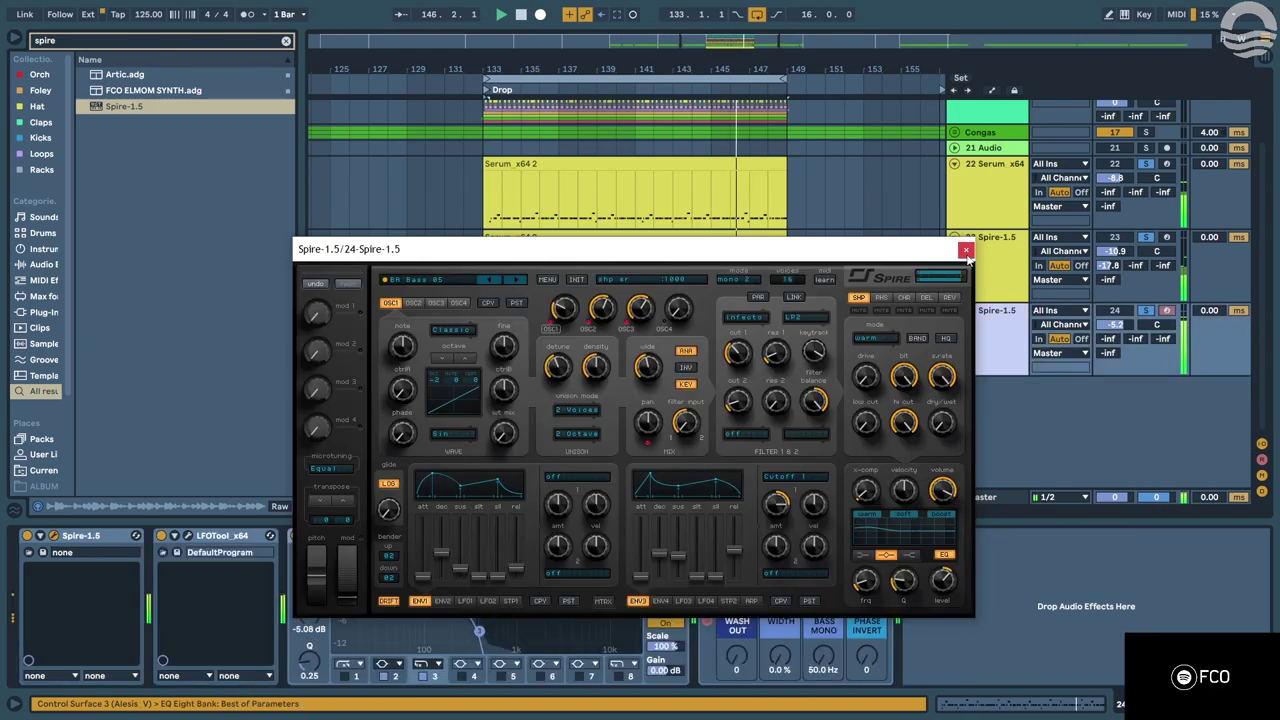
click(966, 250)
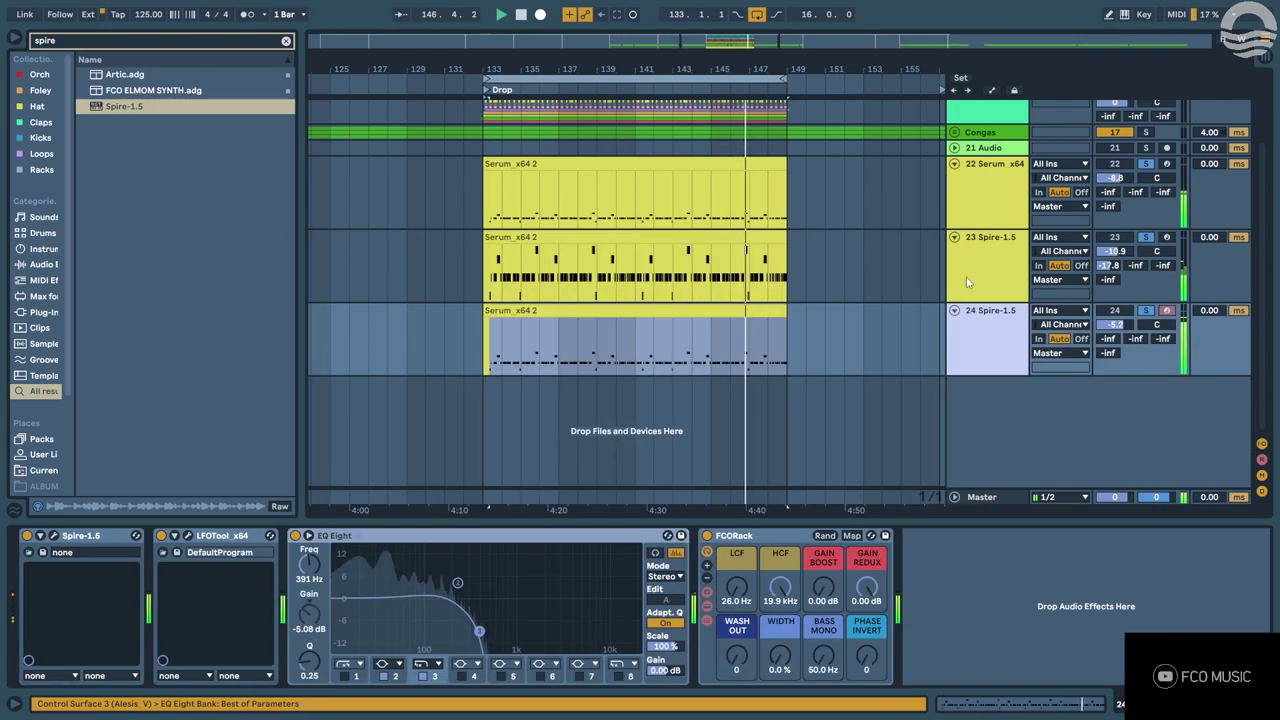
Group the Serum track and the two Spire tracks.
scroll(980, 293, up, 2)
click(980, 293)
shift+click(991, 434)
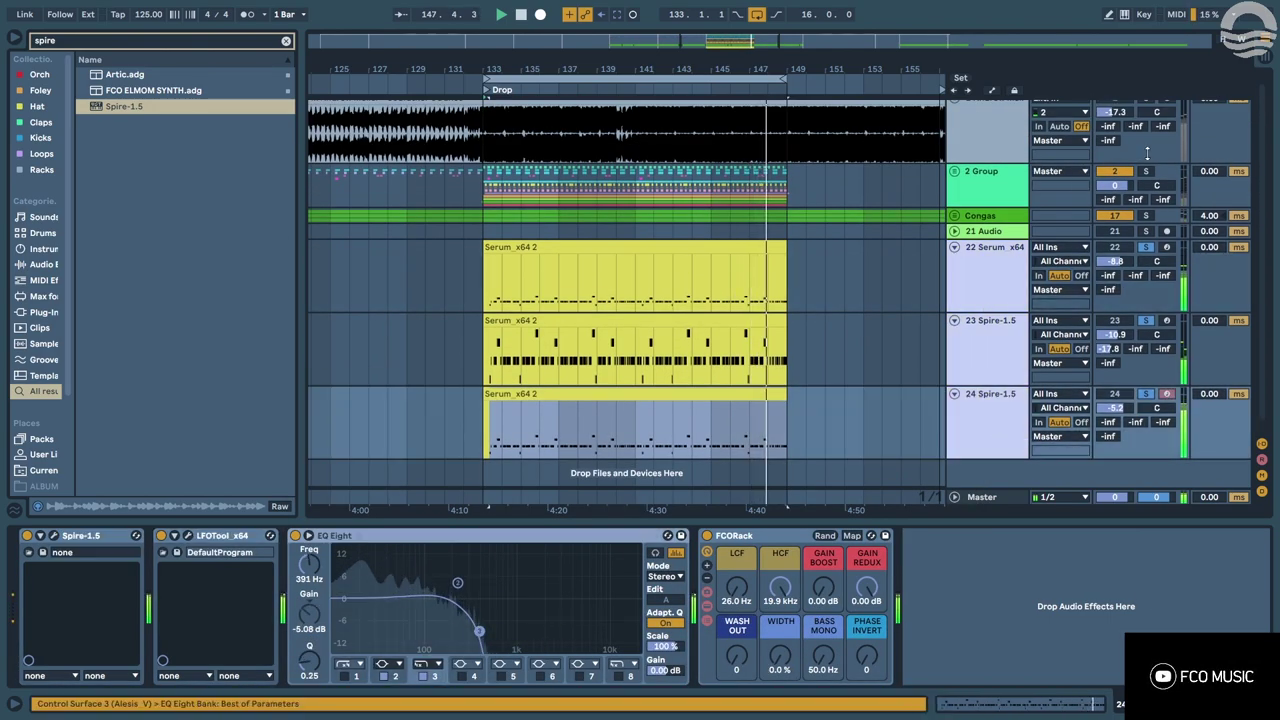
ctrl+click(1148, 173)
click(979, 288)
shift+click(986, 421)
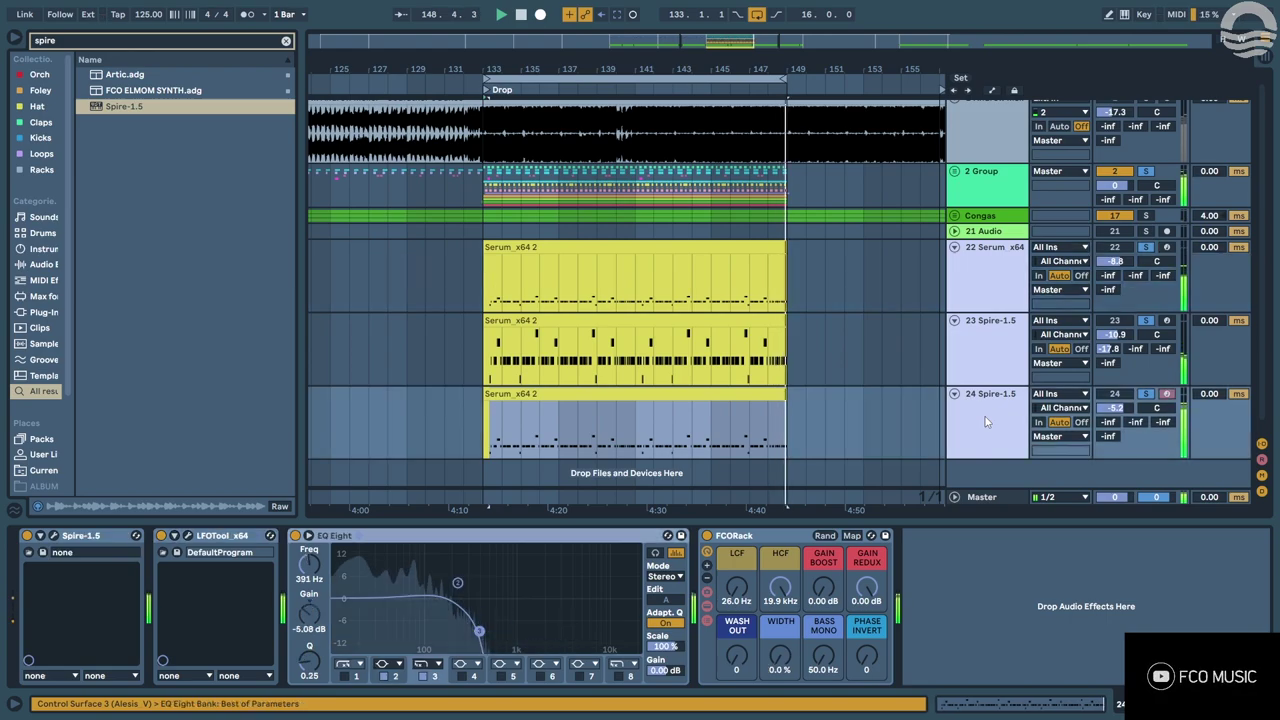
key(ctrl+g)
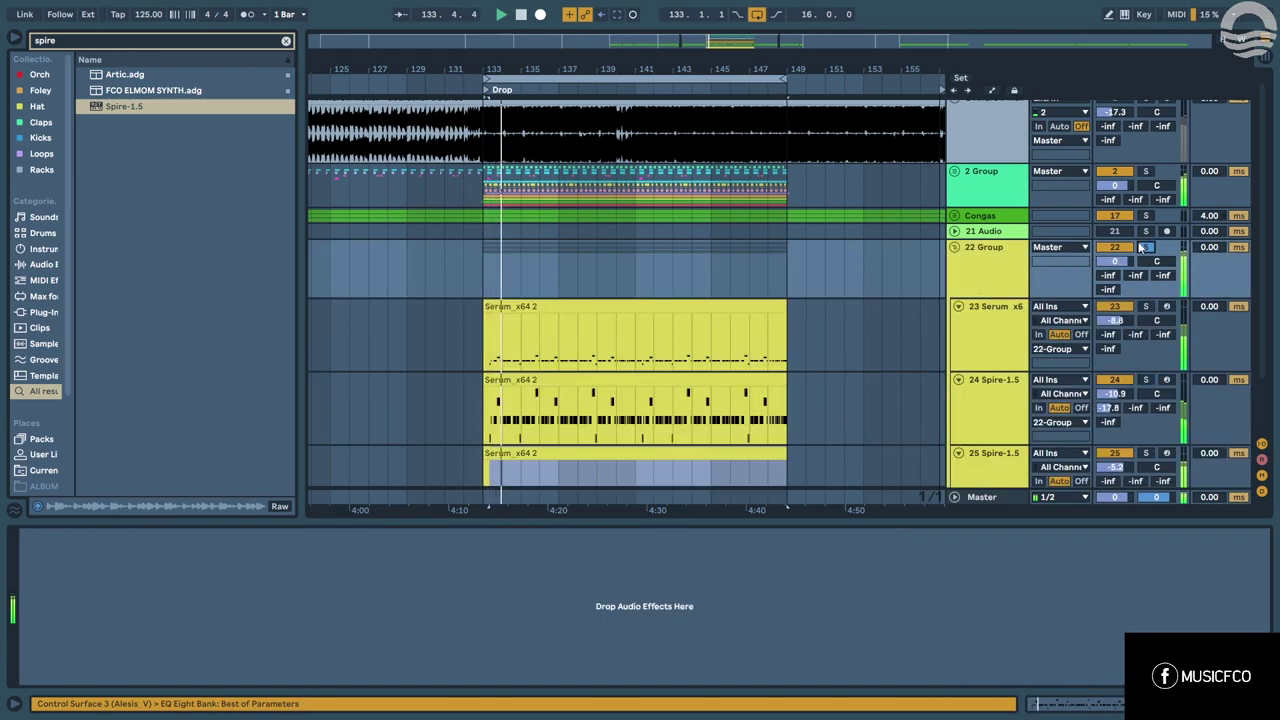
Search the browser for "lfoto" and load LFOTool_x64 on the bass group.
key(Tab)
key(ctrl+f)
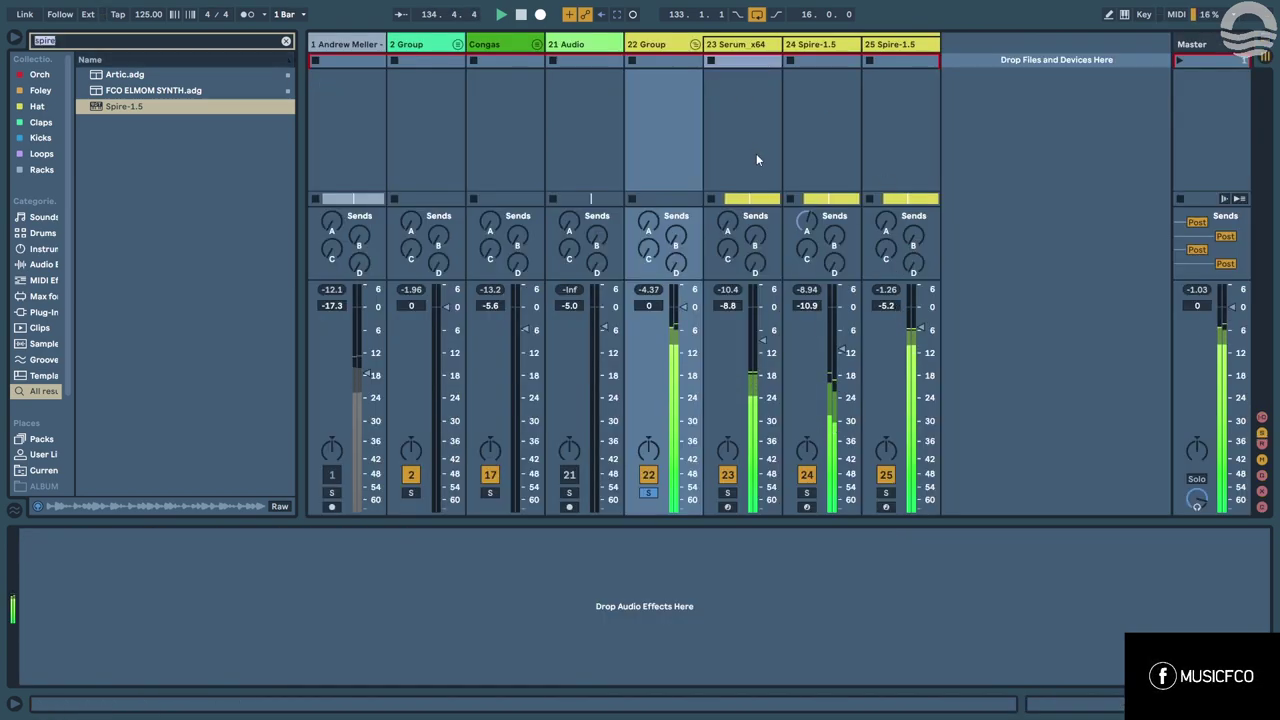
text(lfoto)
double_click(136, 75)
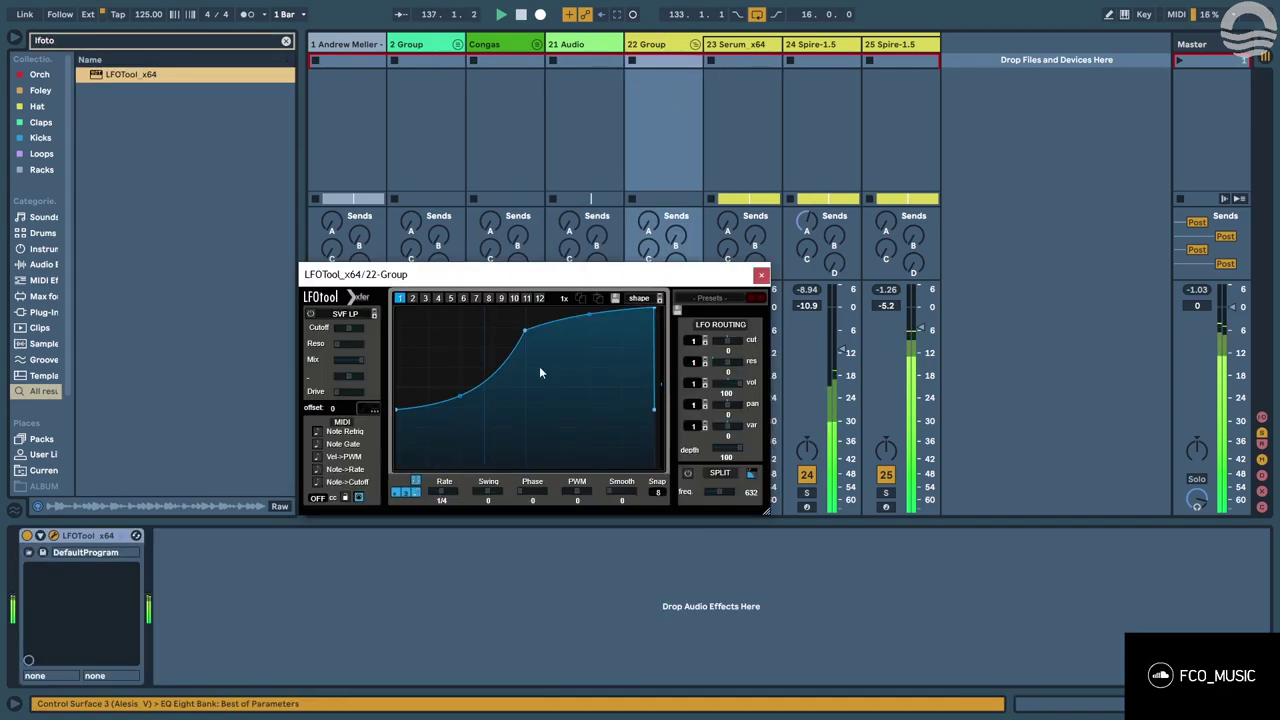
Deepen the ducking at the start of the group's LFOTool curve and set Smooth to 23.
drag(396, 412, 396, 439)
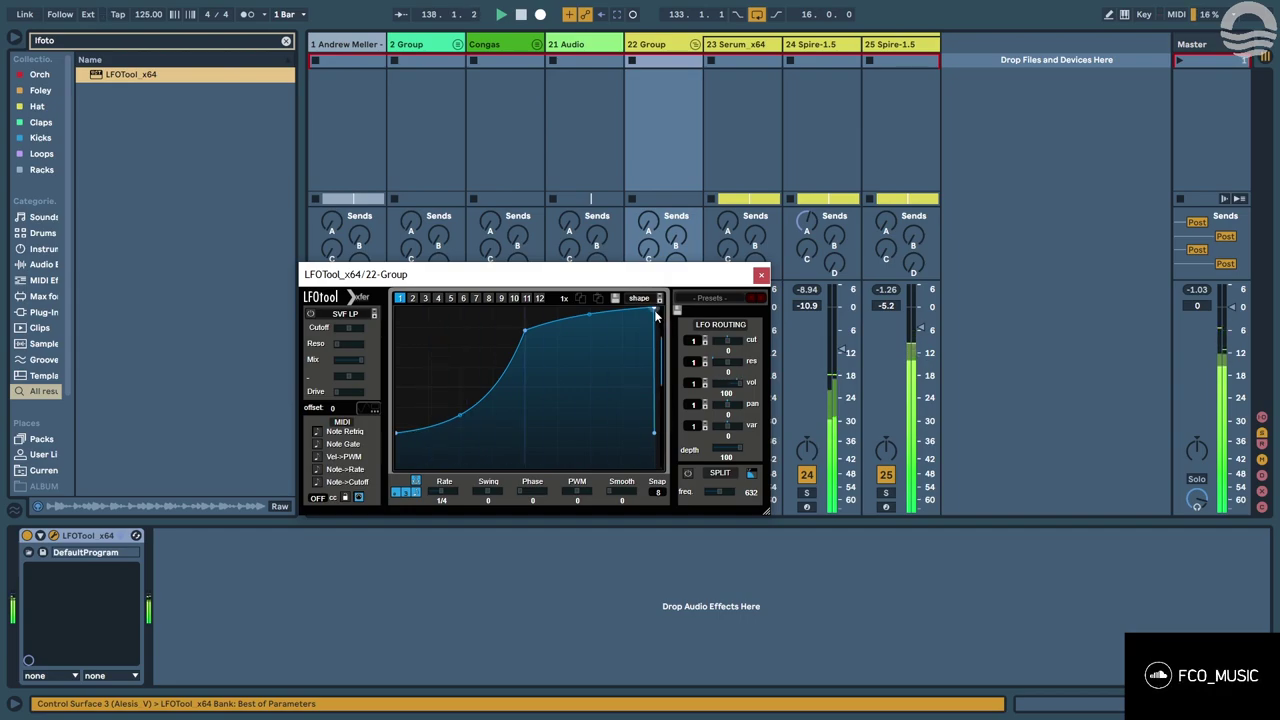
drag(632, 500, 635, 501)
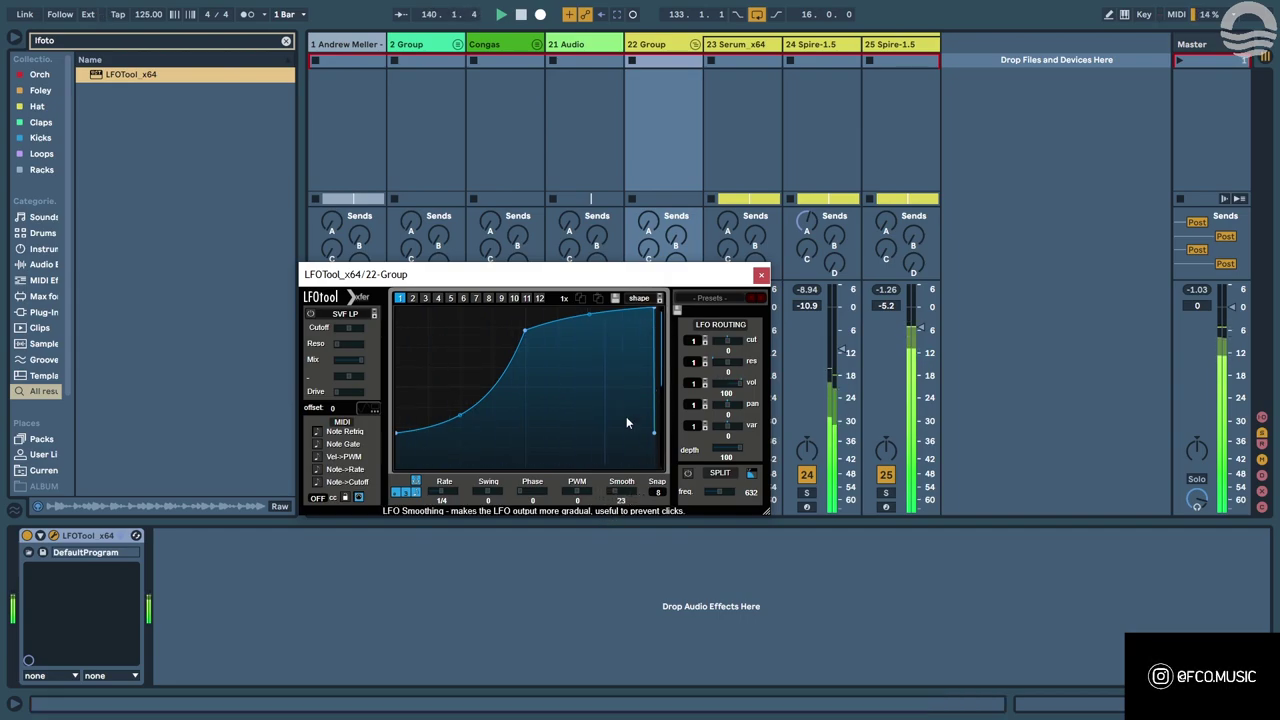
click(761, 274)
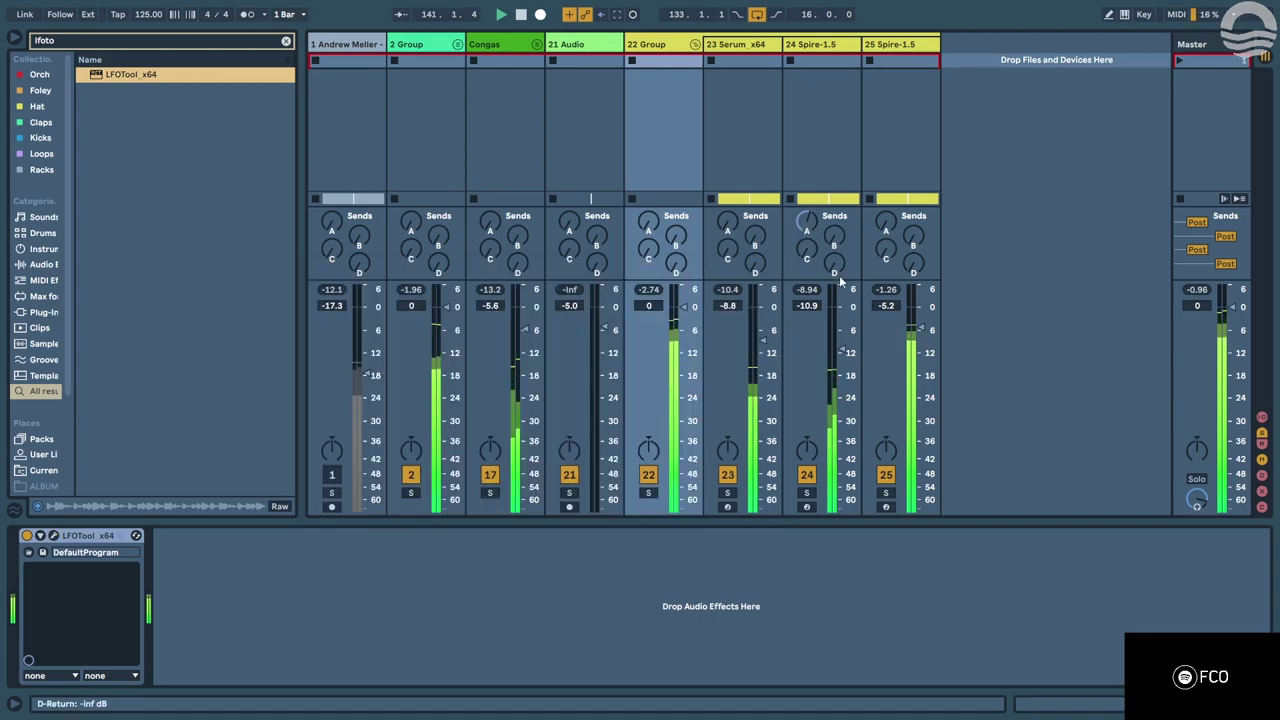
Pull the volume faders of the Serum and both Spire tracks down to -inf.
drag(922, 332, 915, 545)
drag(763, 341, 783, 557)
drag(842, 350, 829, 603)
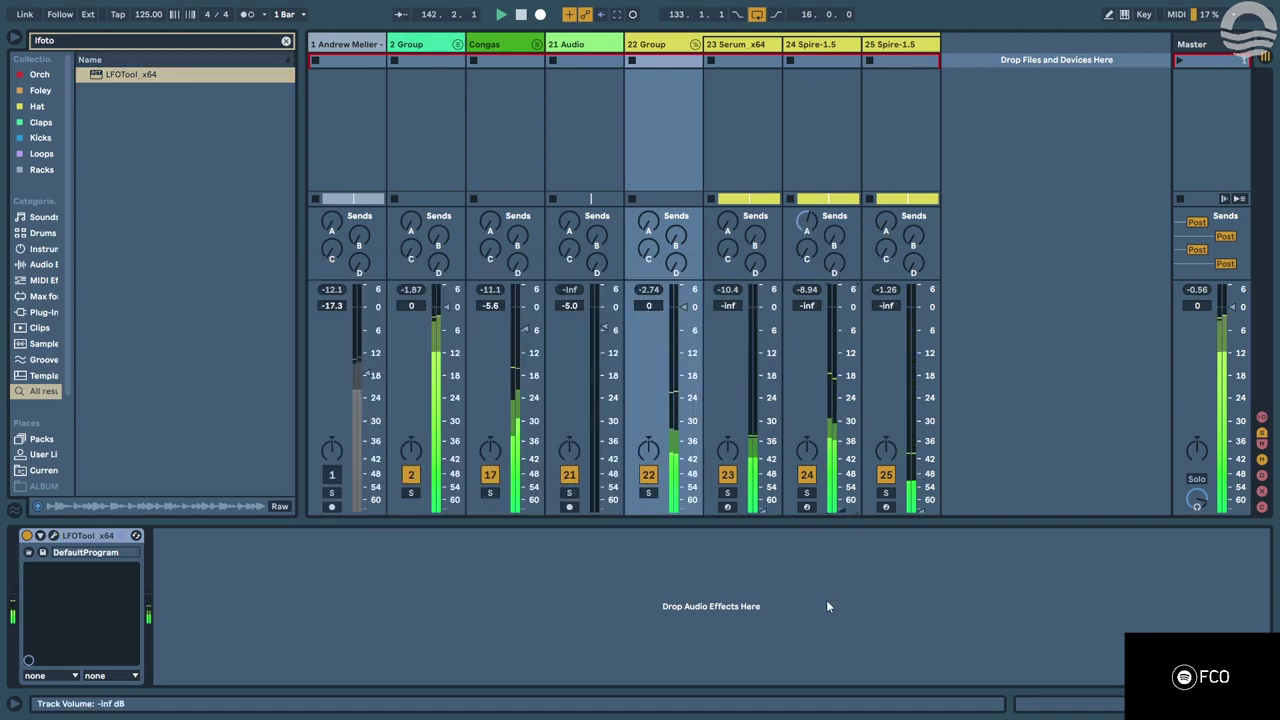
Play from bar 132, just before the drop, and raise the second Spire track's volume to -5.6 dB.
key(Tab)
click(461, 254)
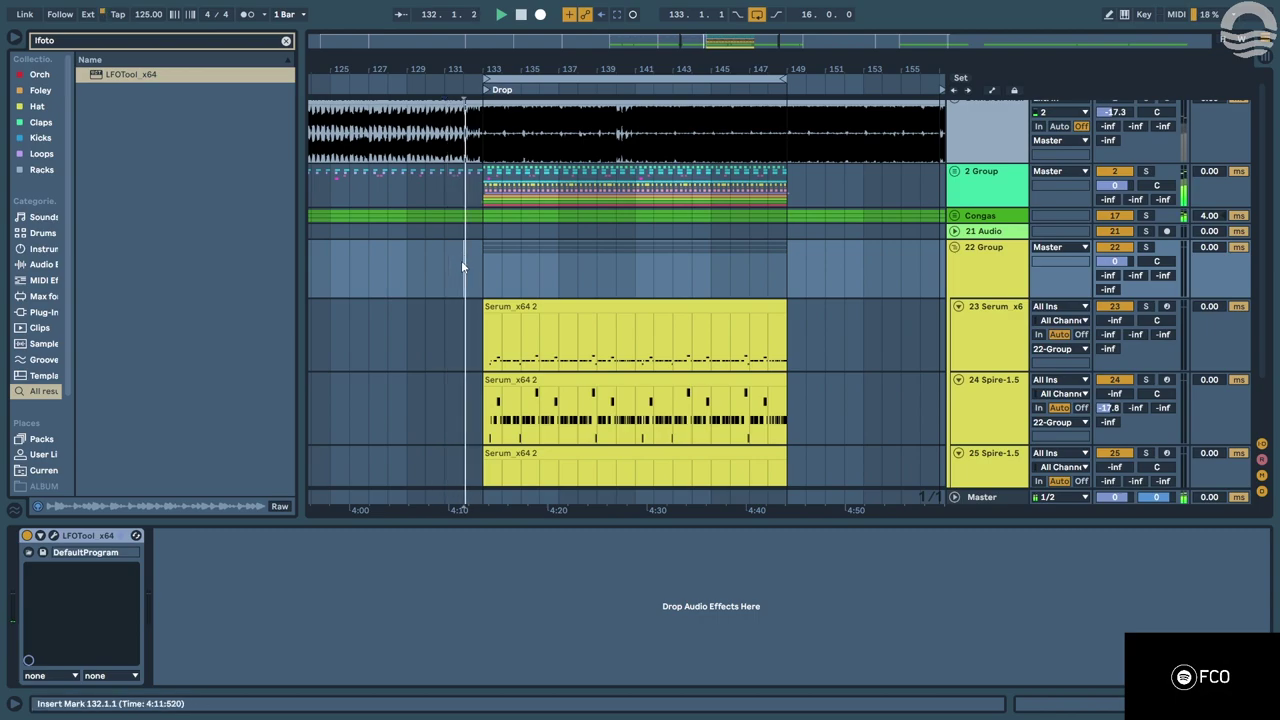
key(Tab)
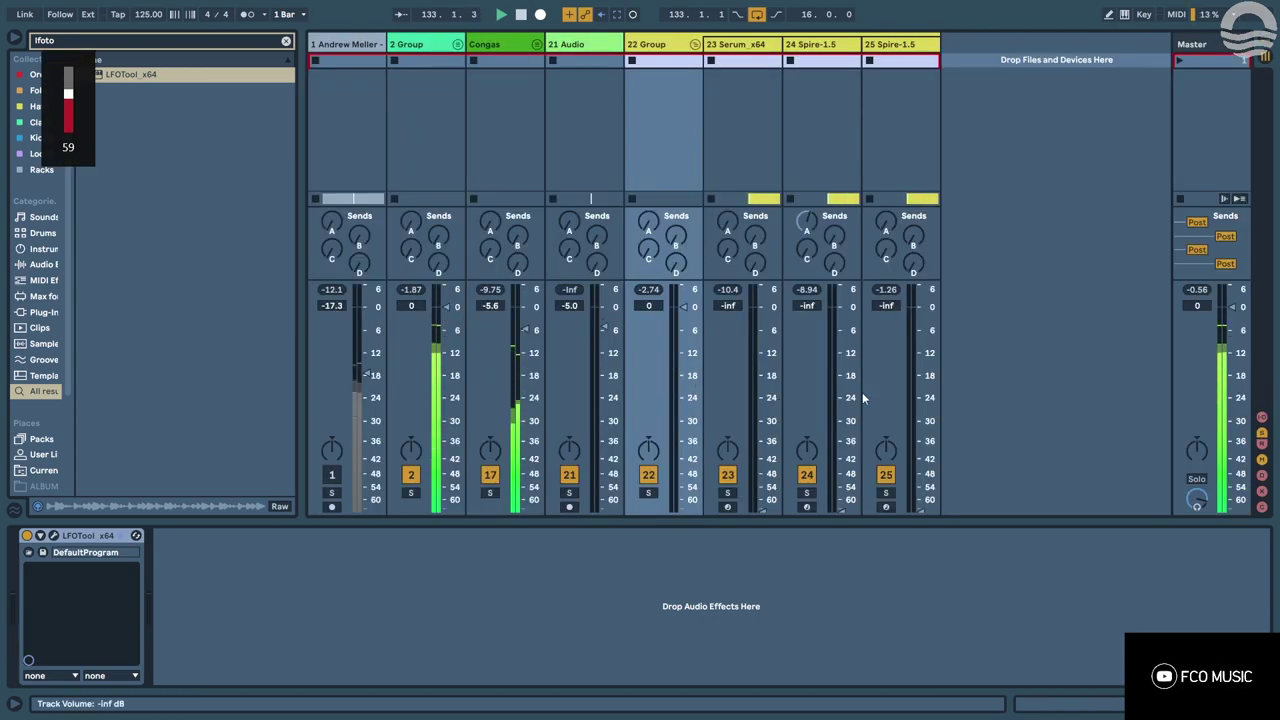
drag(912, 346, 912, 329)
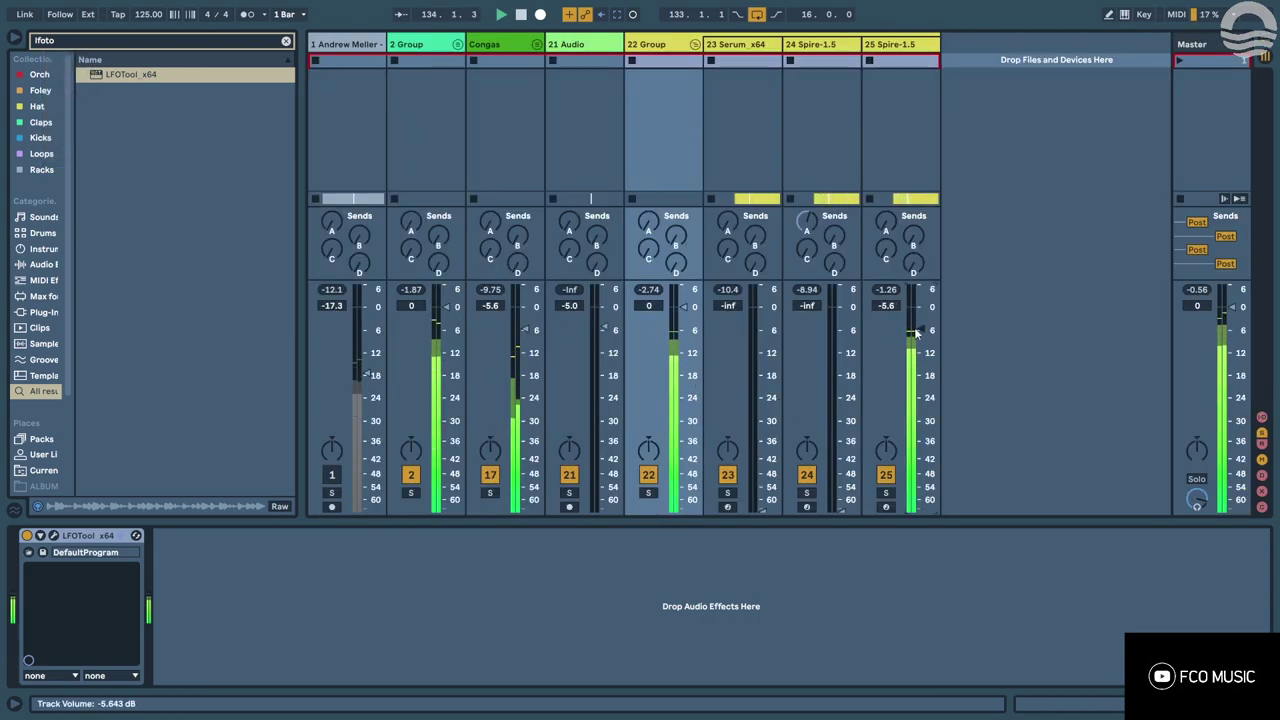
Solo the second Spire track and step through the next factory basses, including BA Beatitude SK and BA Beta Test, to BA Big Sound 02.
click(892, 57)
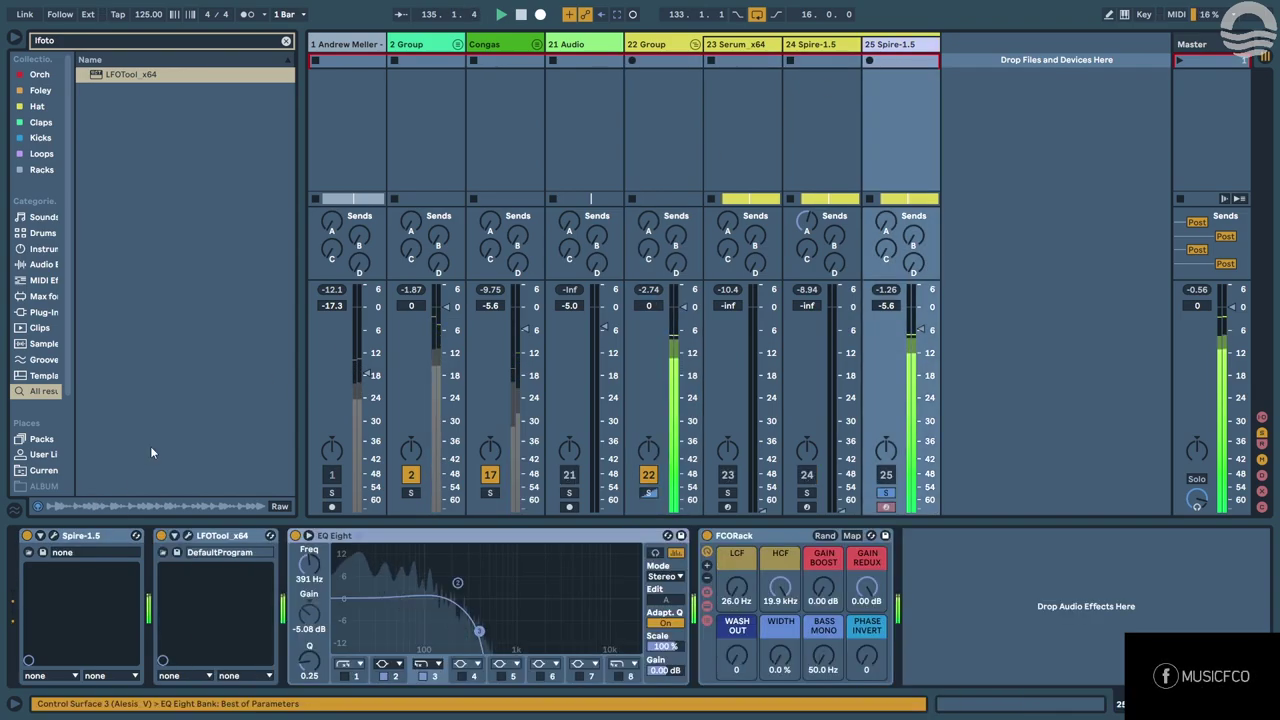
click(516, 282)
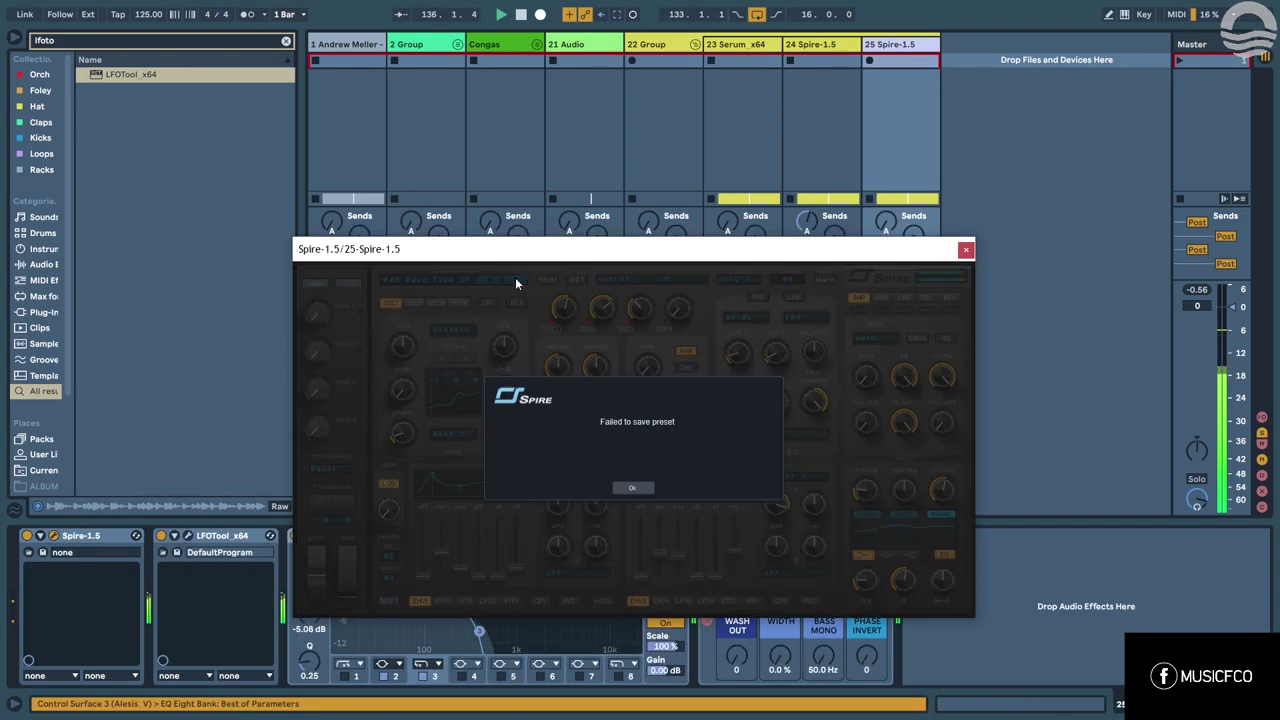
click(628, 491)
click(519, 283)
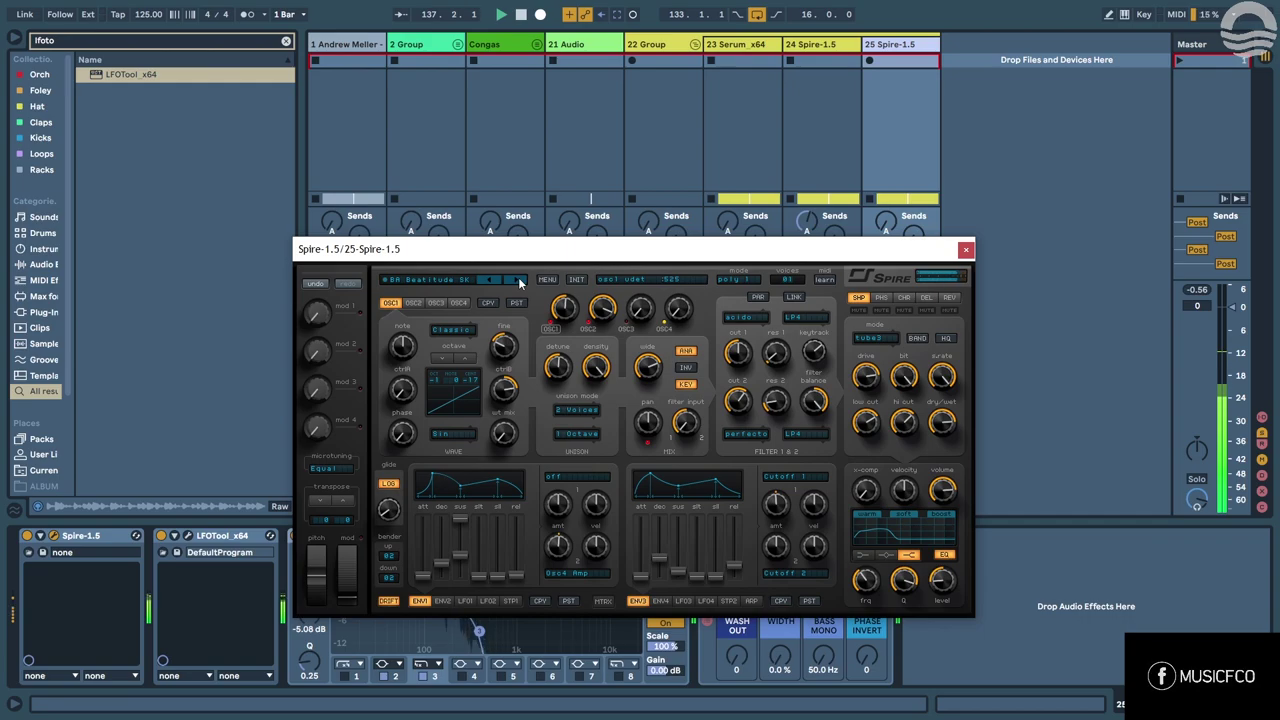
click(519, 283)
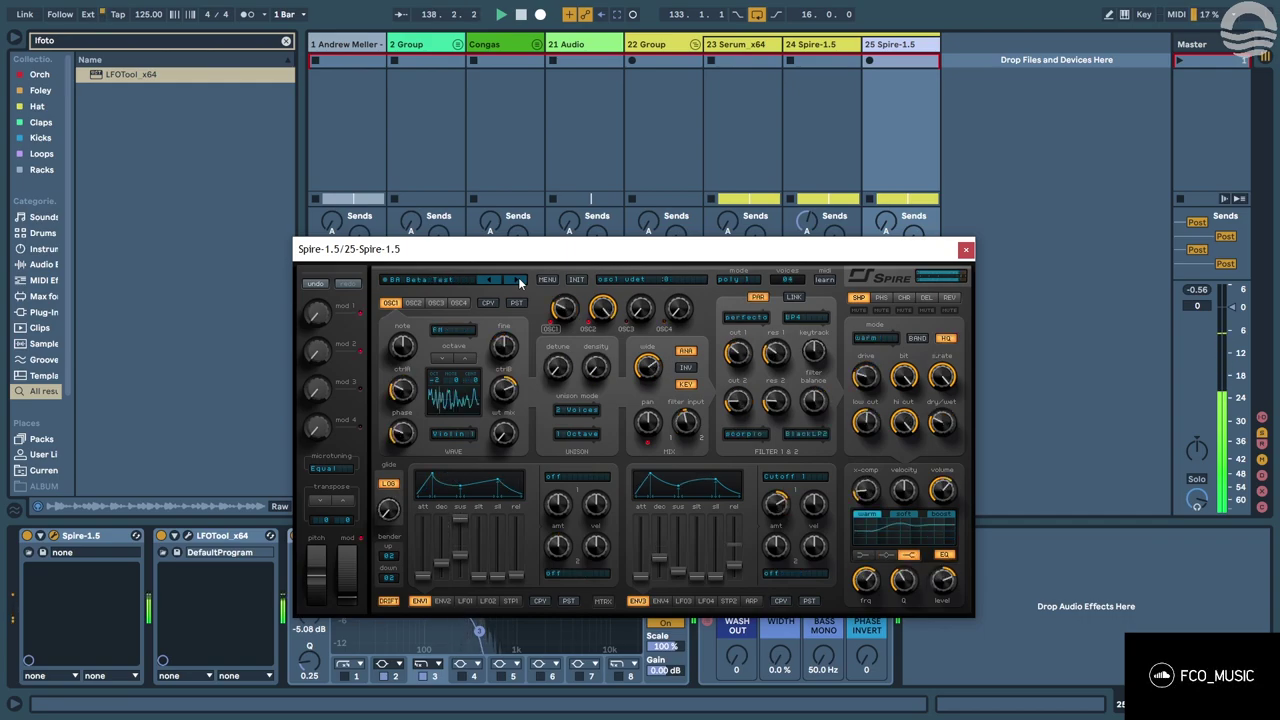
click(519, 283)
click(519, 283)
click(456, 280)
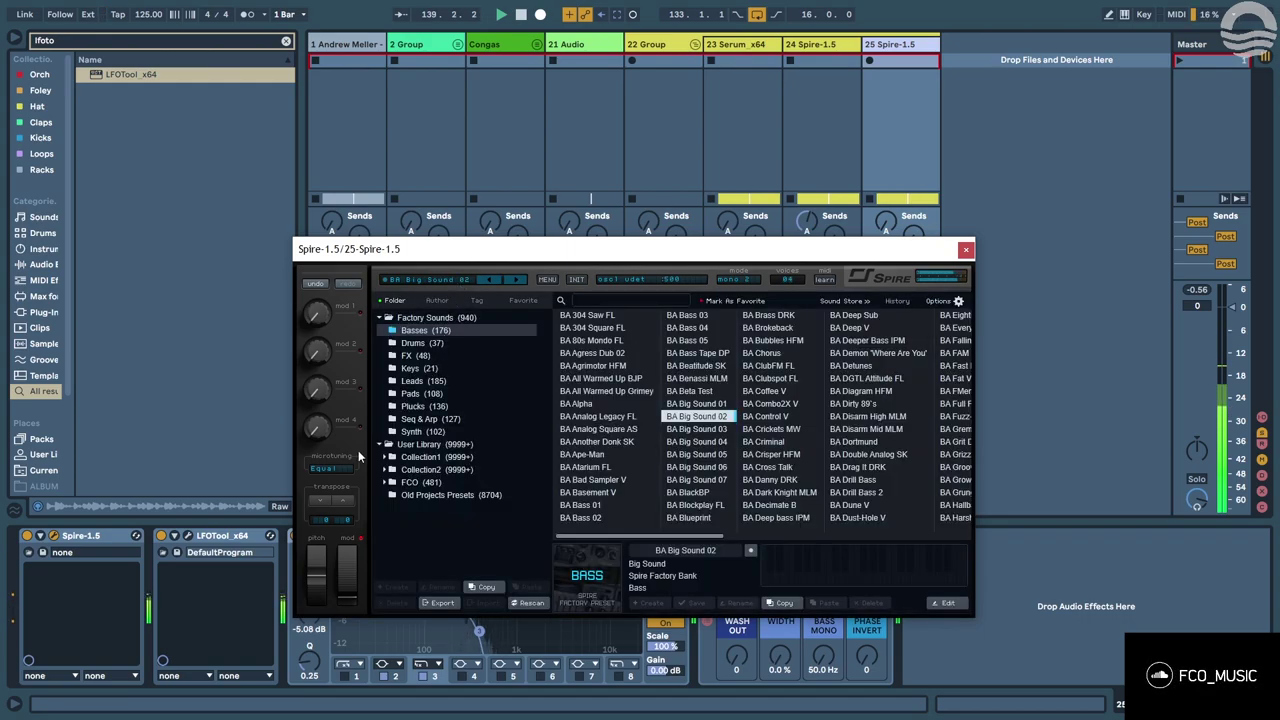
Raise the second Spire track's EQ Eight high cut to about 825 Hz with a Q of 0.16.
drag(605, 250, 626, 138)
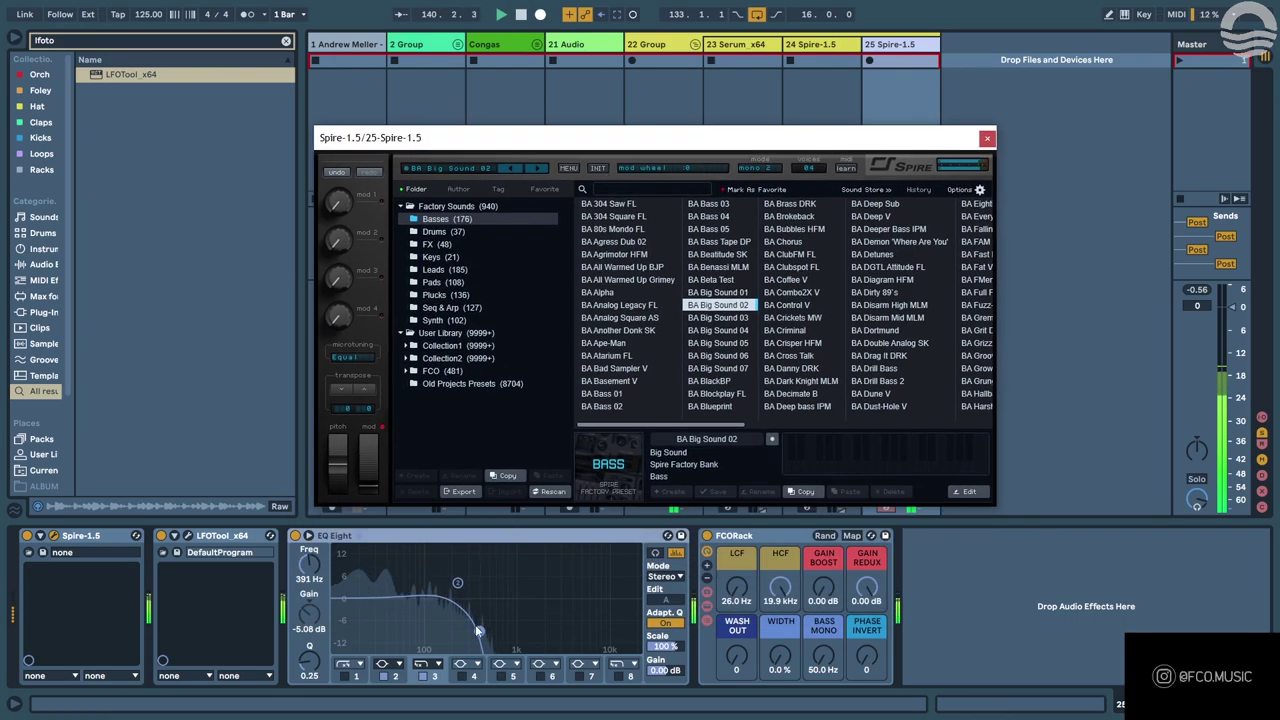
click(509, 639)
drag(510, 640, 505, 640)
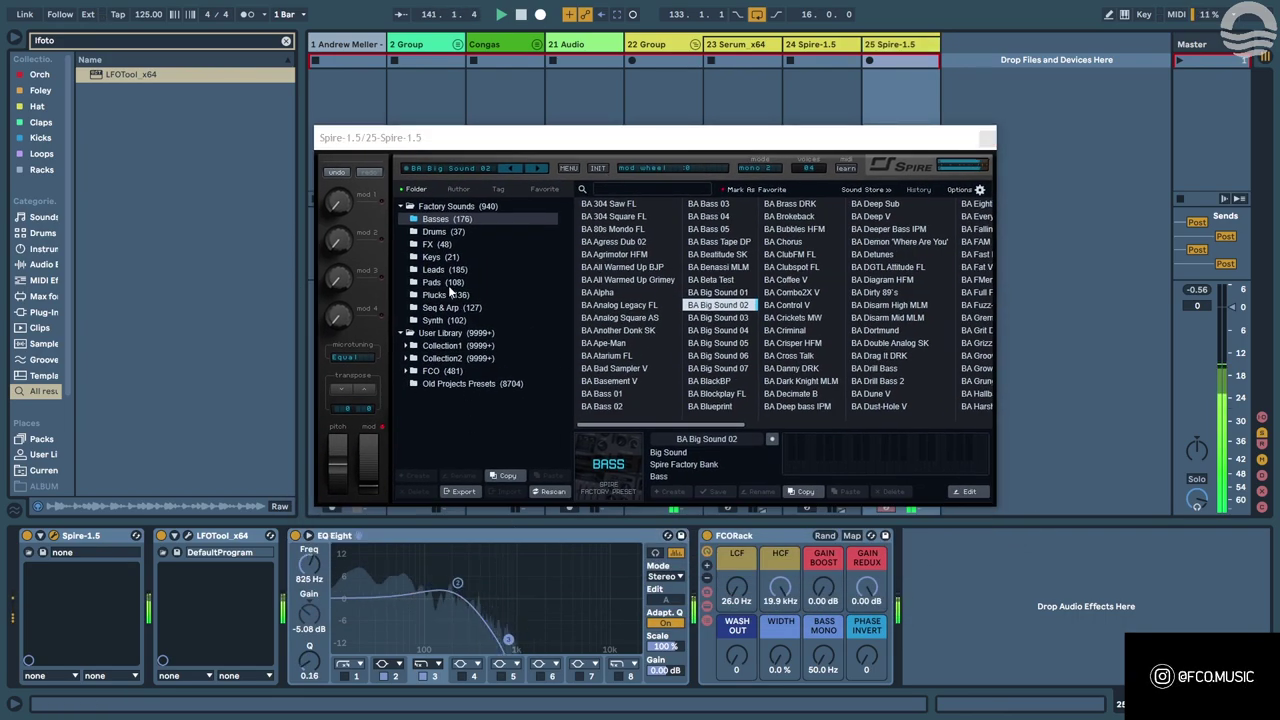
Browse Spire's user library to the +Presets folder inside Collection1's Presets.
click(448, 220)
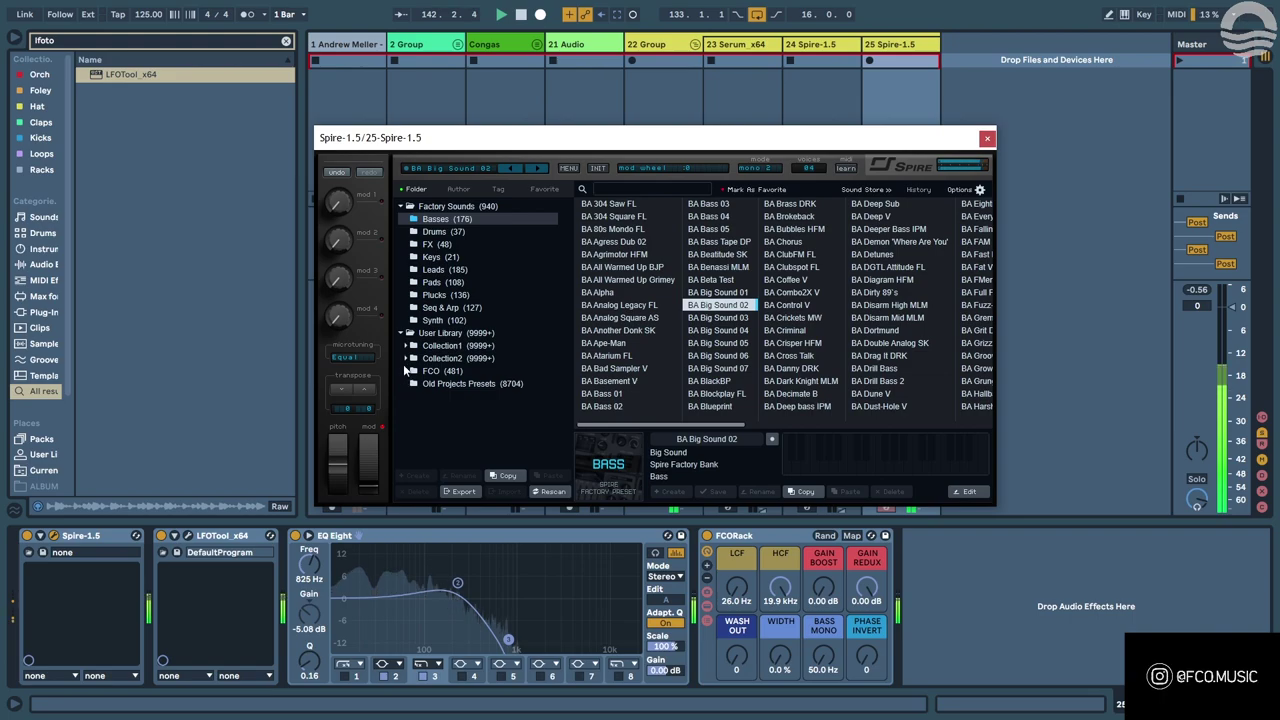
click(433, 336)
click(430, 346)
click(406, 346)
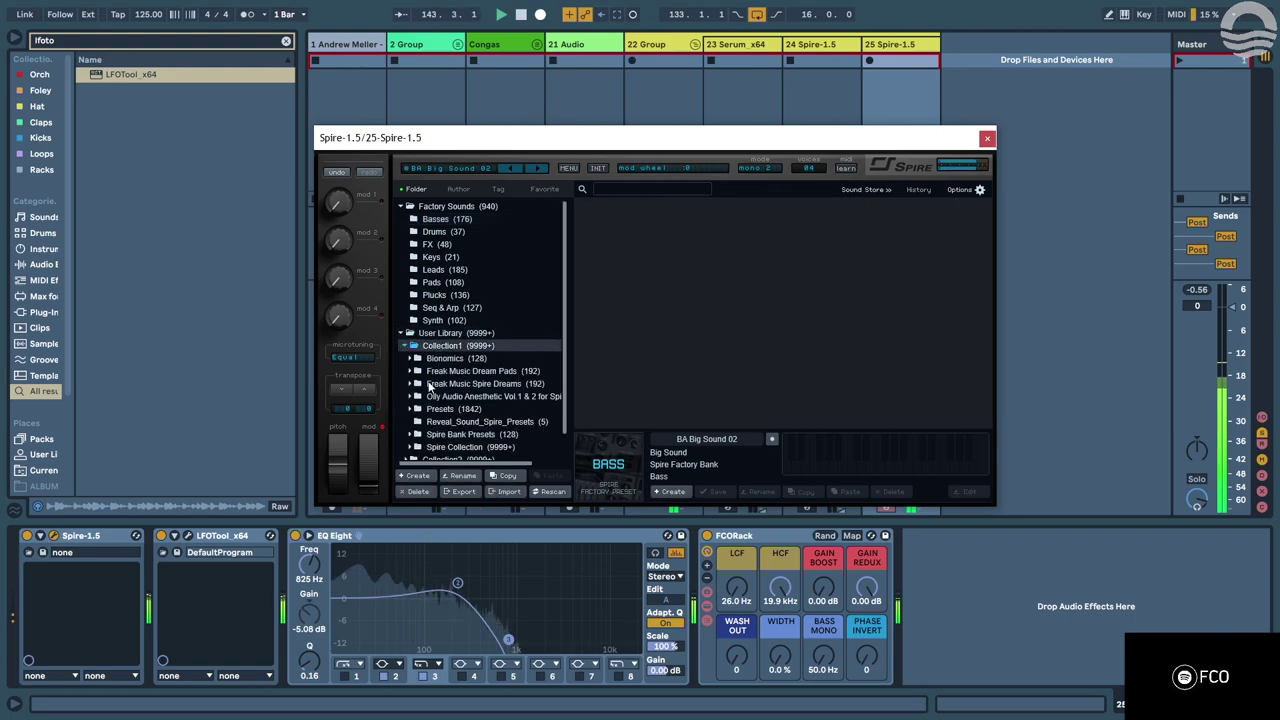
click(444, 411)
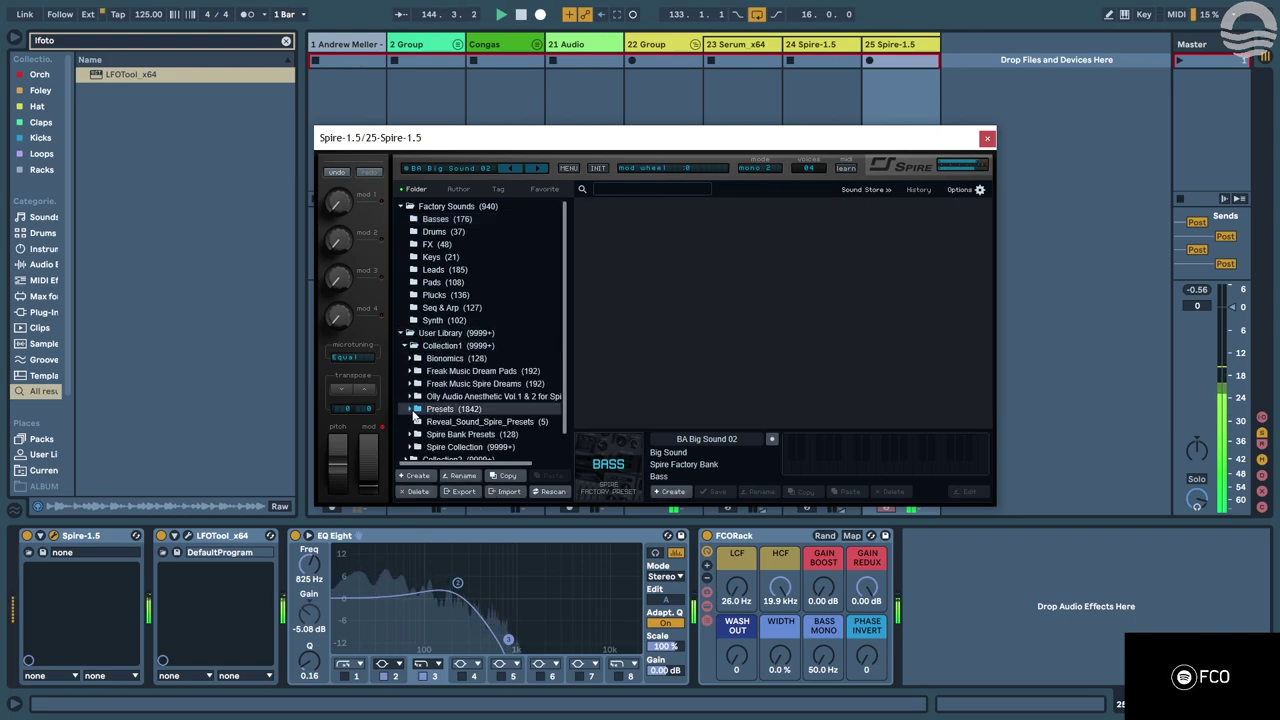
click(412, 410)
click(427, 423)
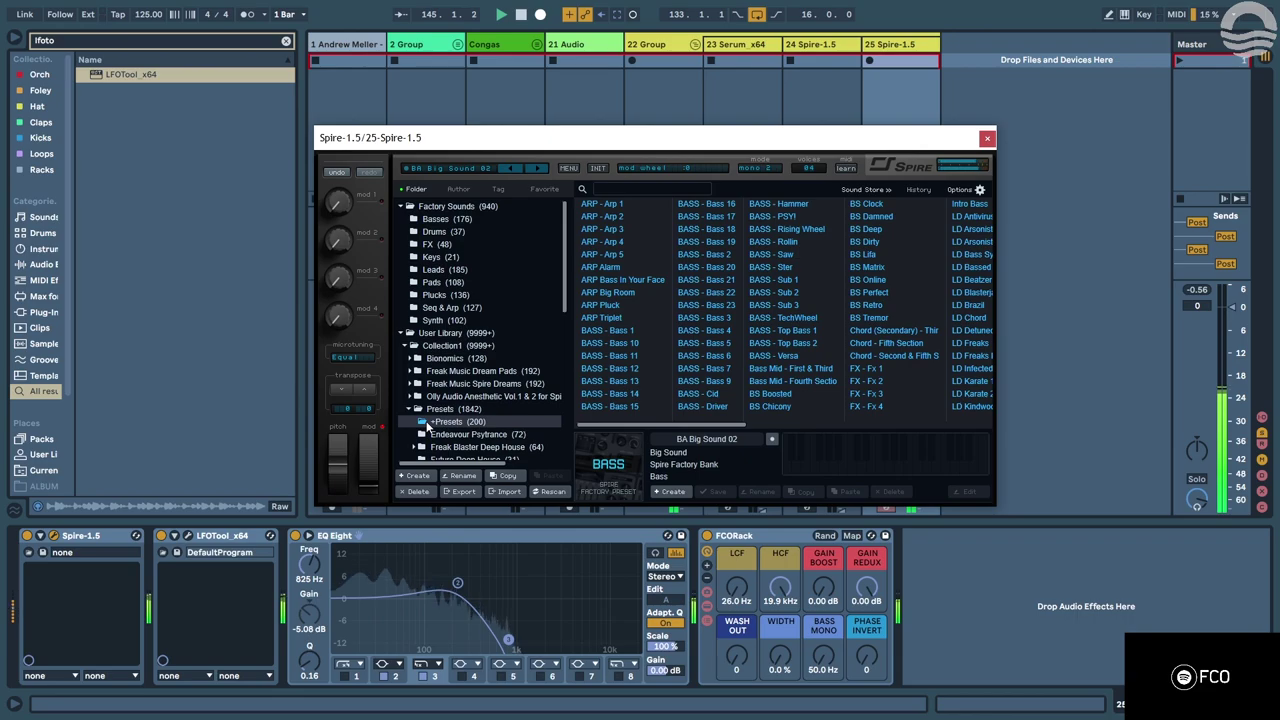
Load the BASS - Bass 17 preset into the second Spire, end the solo, and set the track's volume to -8.3 dB.
click(709, 230)
click(714, 217)
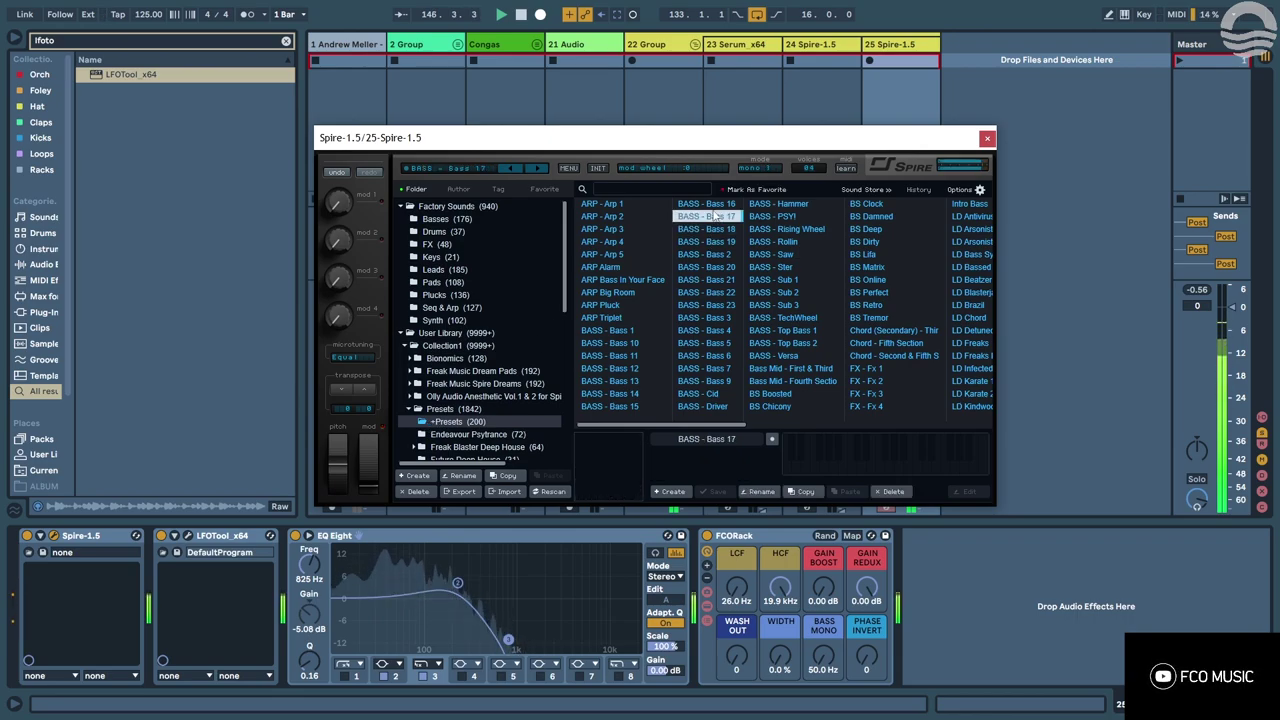
click(987, 138)
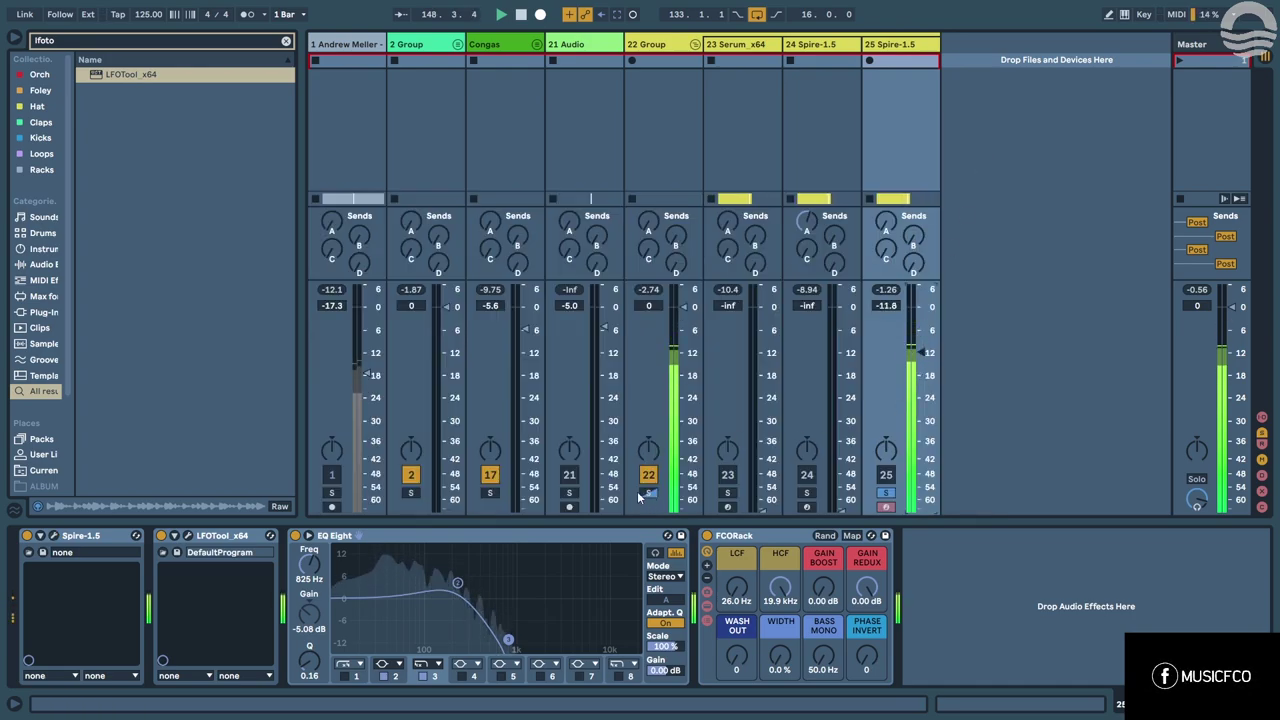
double_click(494, 492)
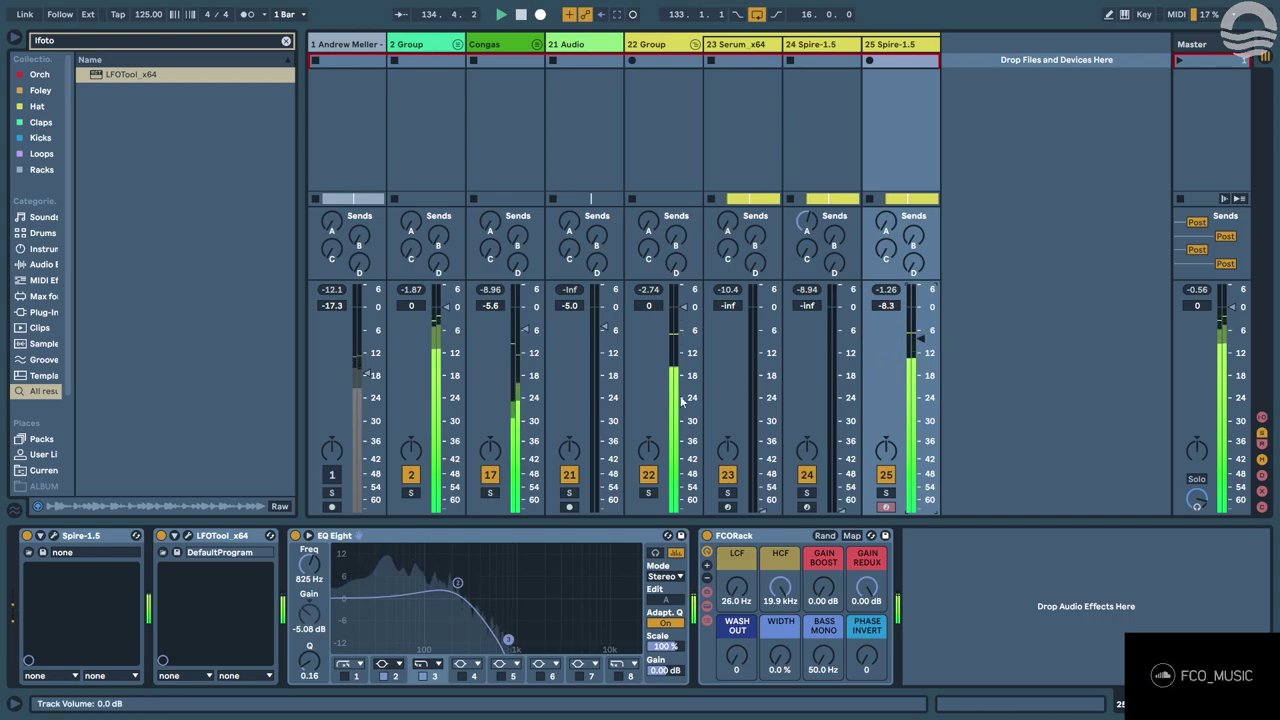
click(55, 537)
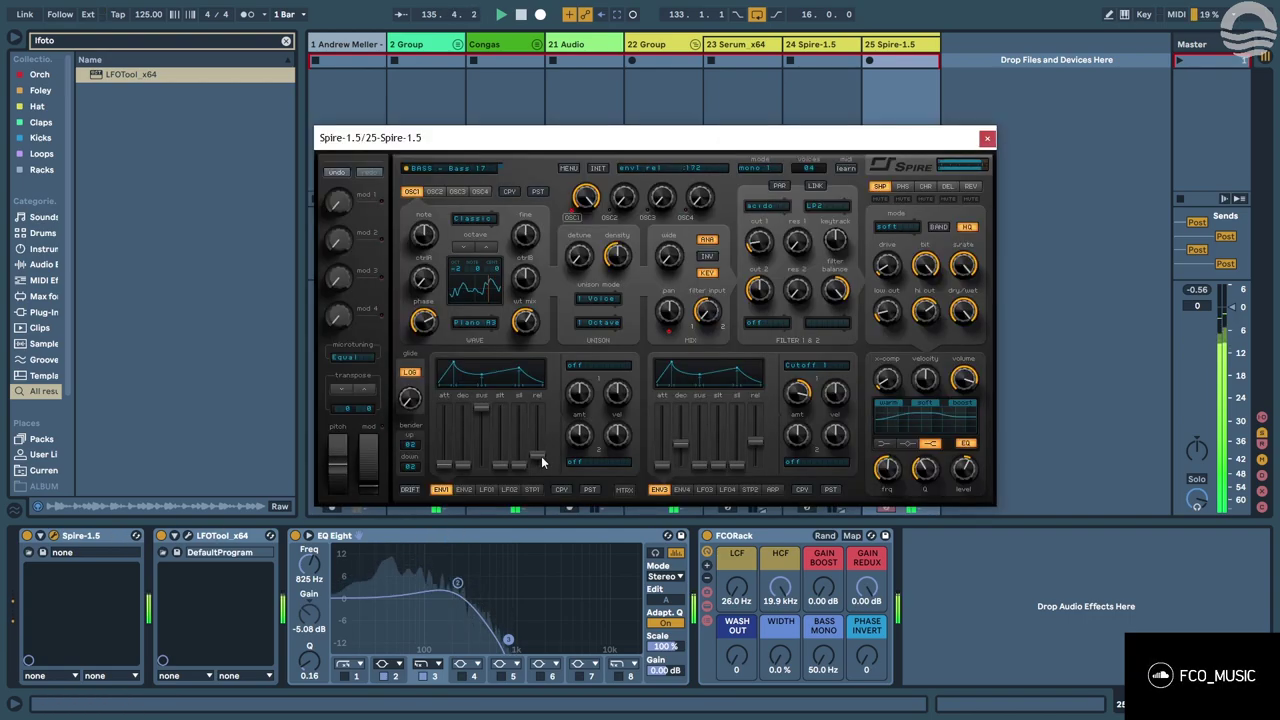
click(987, 137)
Apply Legato to all notes of the second Spire clip and shorten them together by slightly less than a sixteenth.
key(Tab)
scroll(980, 422, down, 3)
click(986, 415)
double_click(661, 384)
click(646, 402)
key(ctrl+a)
scroll(629, 318, up, 5)
mouse_move(623, 296)
mouse_down()
mouse_move(605, 308)
mouse_move(628, 300)
mouse_up()
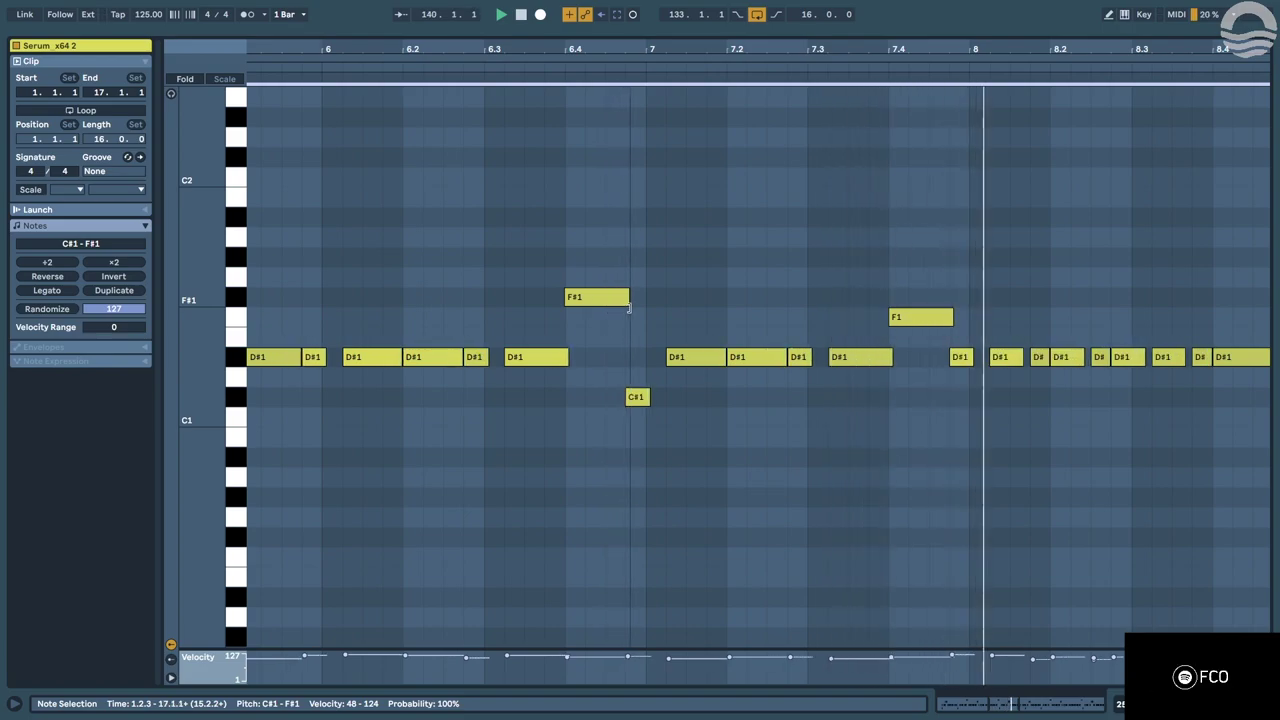
click(62, 288)
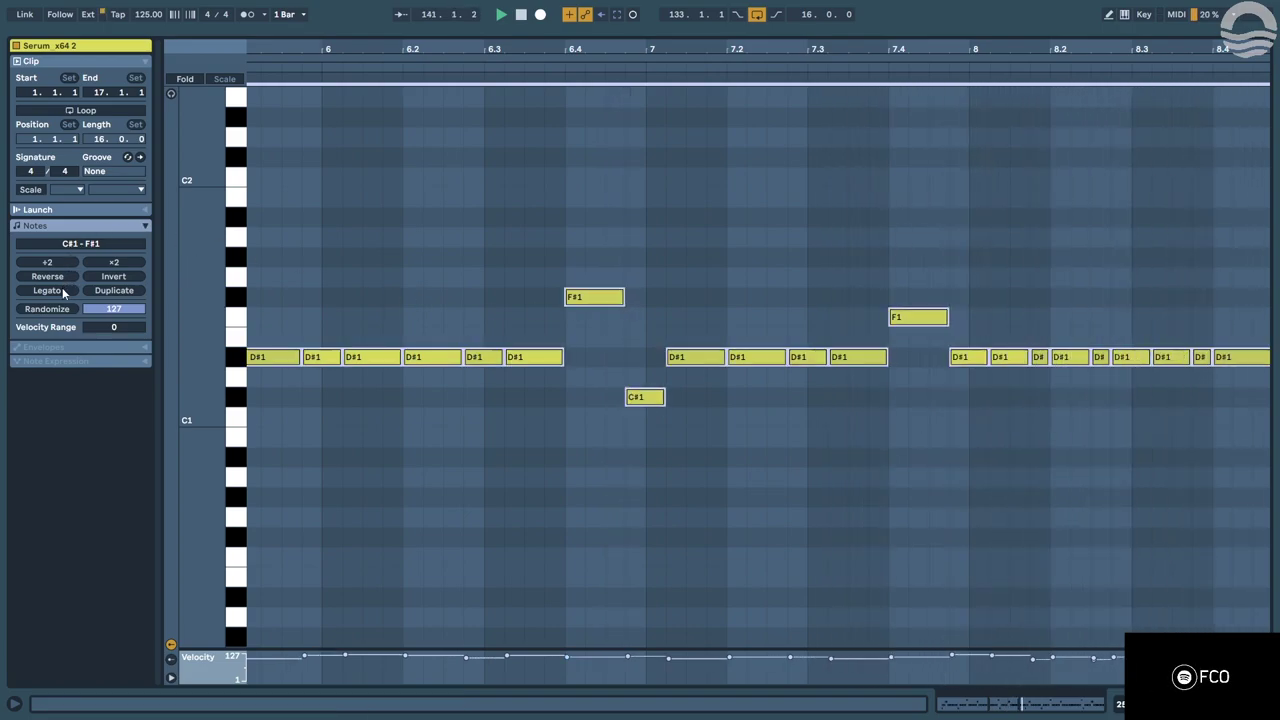
mouse_move(625, 296)
mouse_down()
mouse_move(586, 304)
mouse_move(607, 298)
mouse_up()
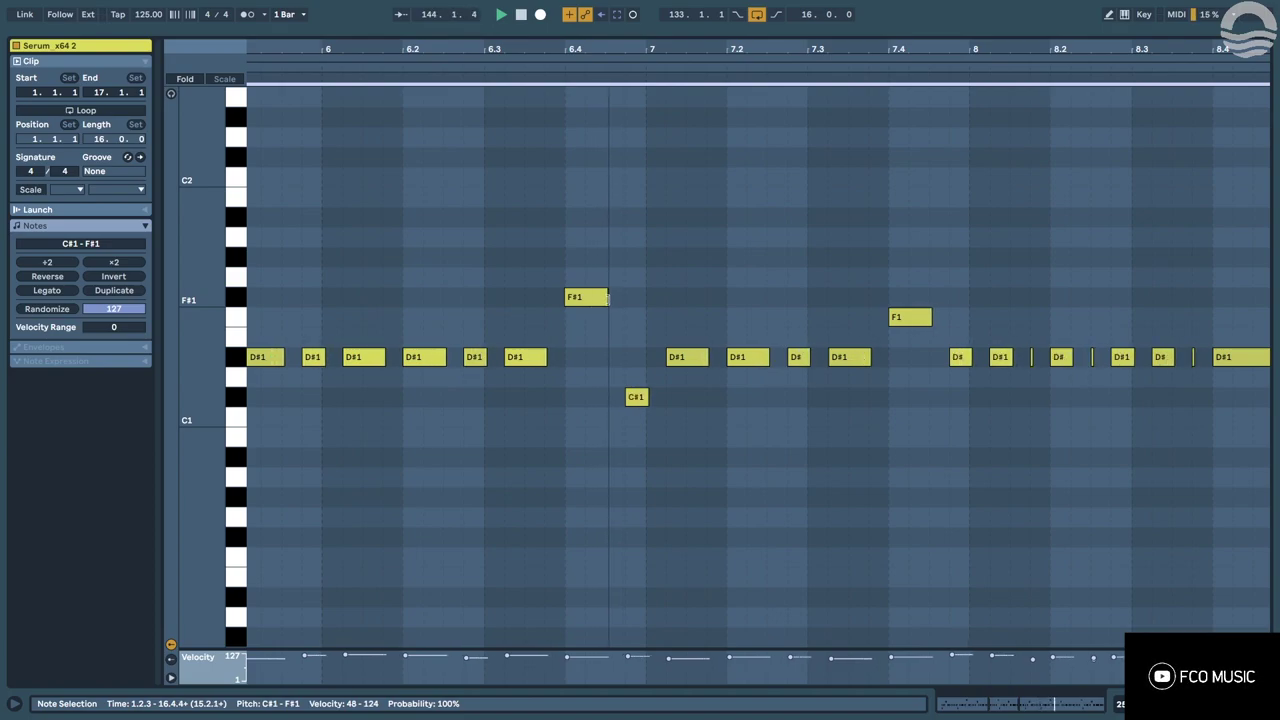
key(shift+Tab)
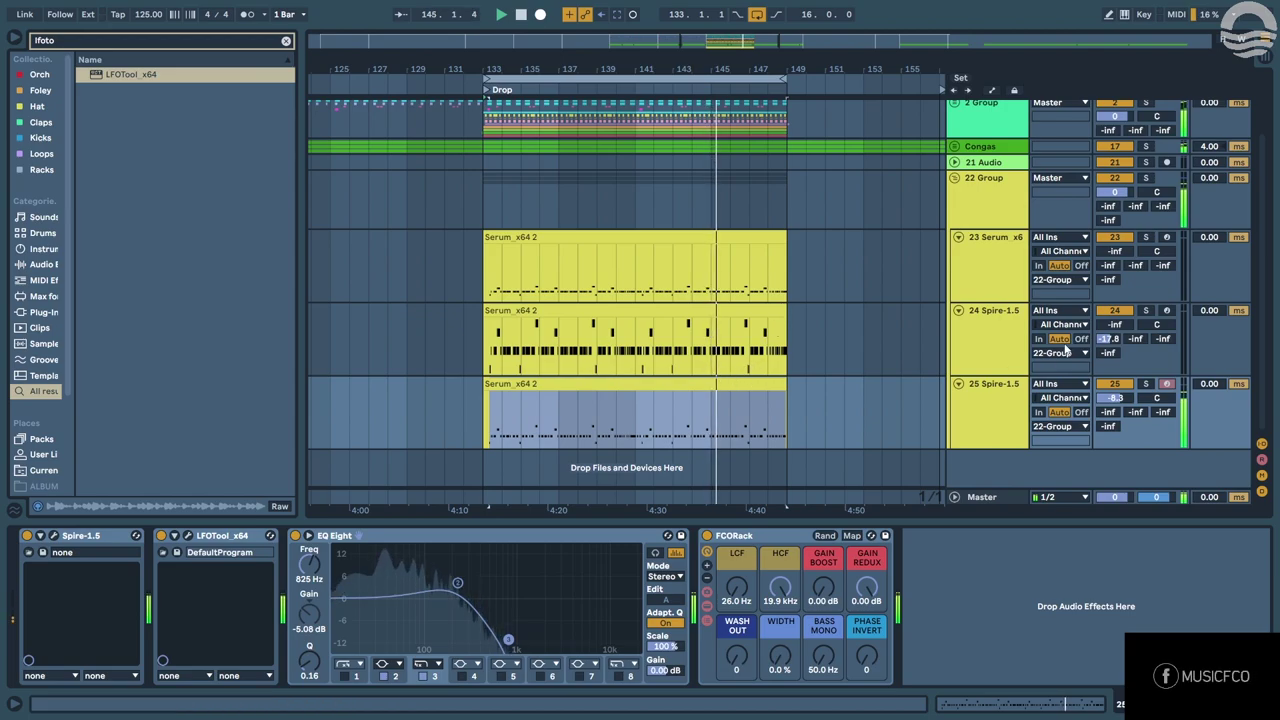
Transpose all notes of the second Spire clip down five semitones to the G#1 to C#2 range.
key(Tab)
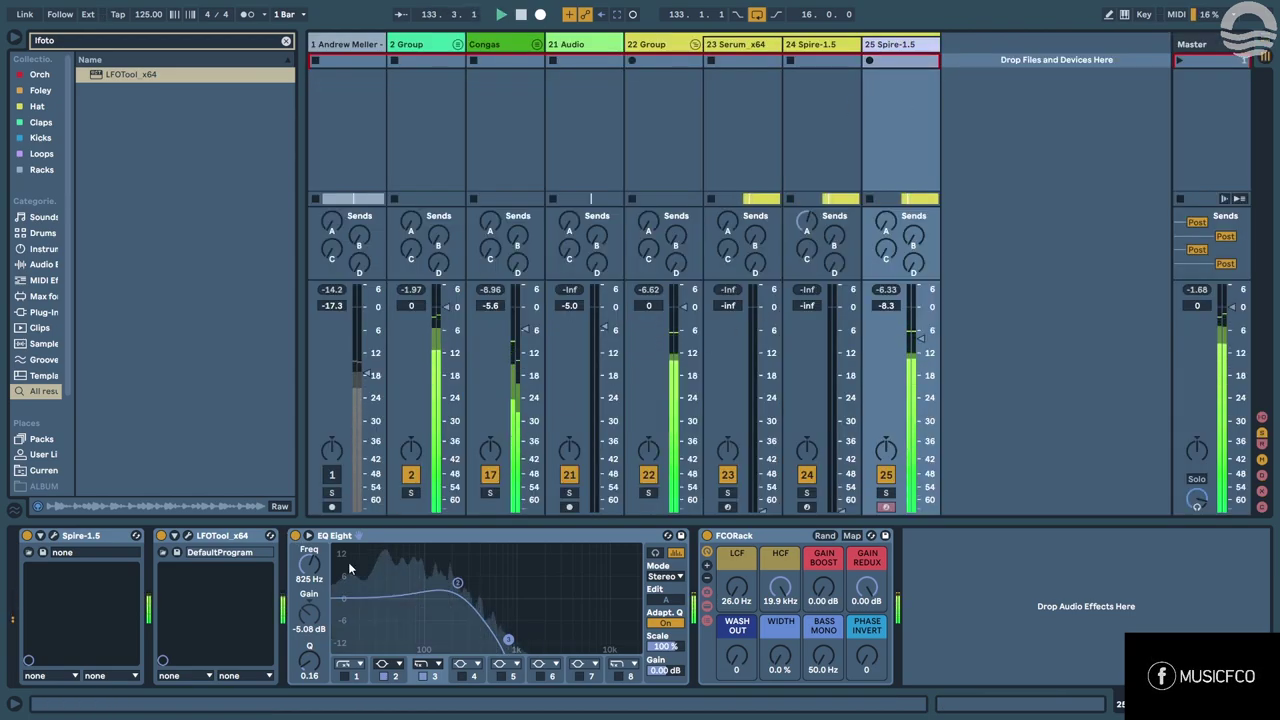
key(Tab)
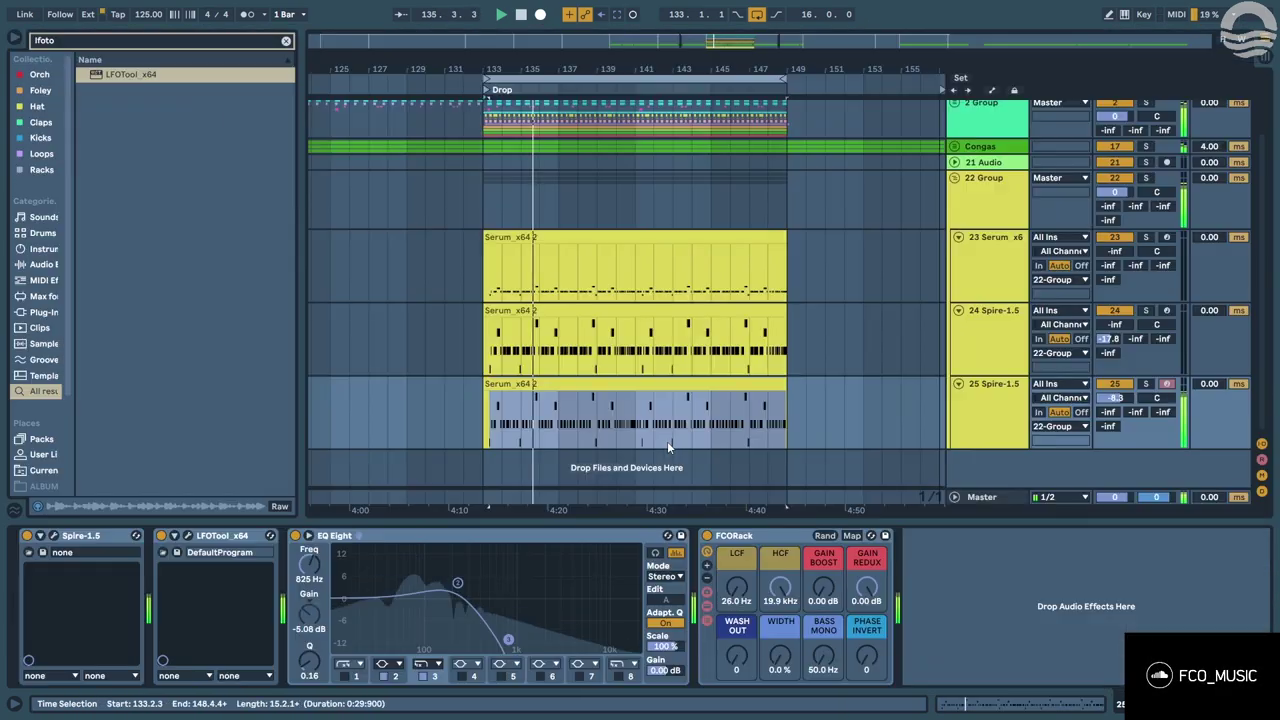
double_click(643, 400)
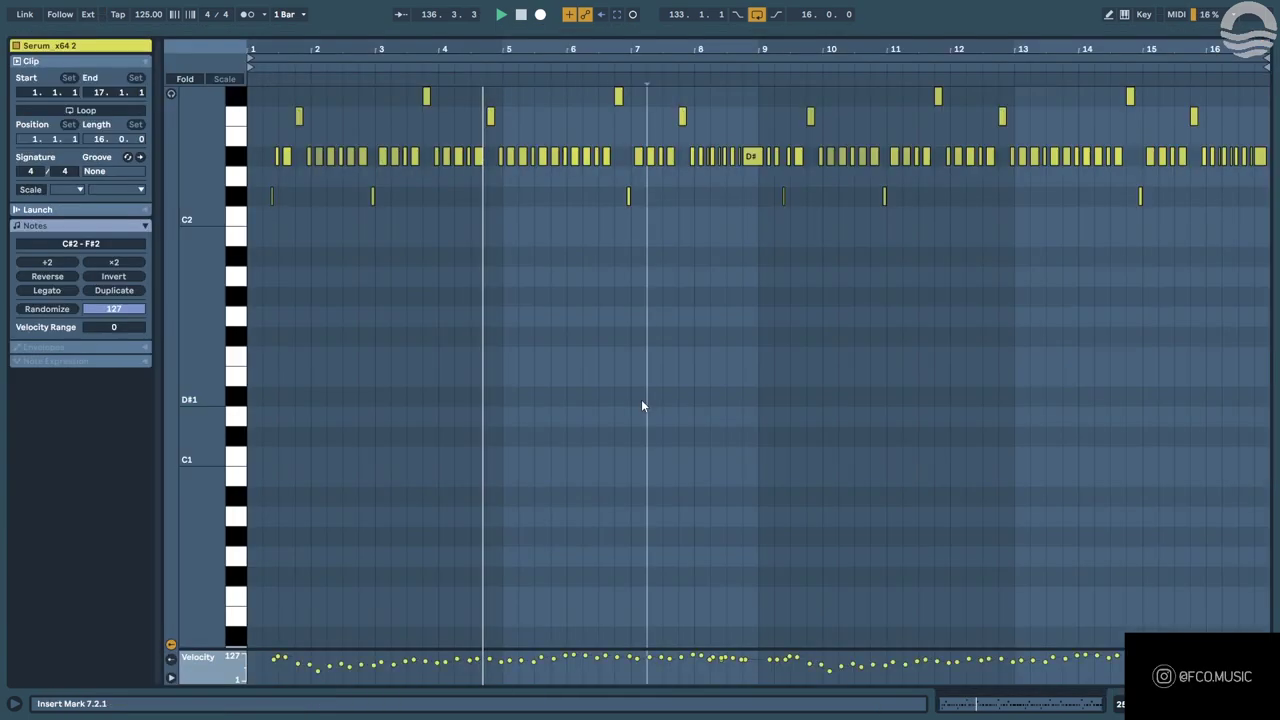
click(507, 299)
scroll(505, 300, up, 2)
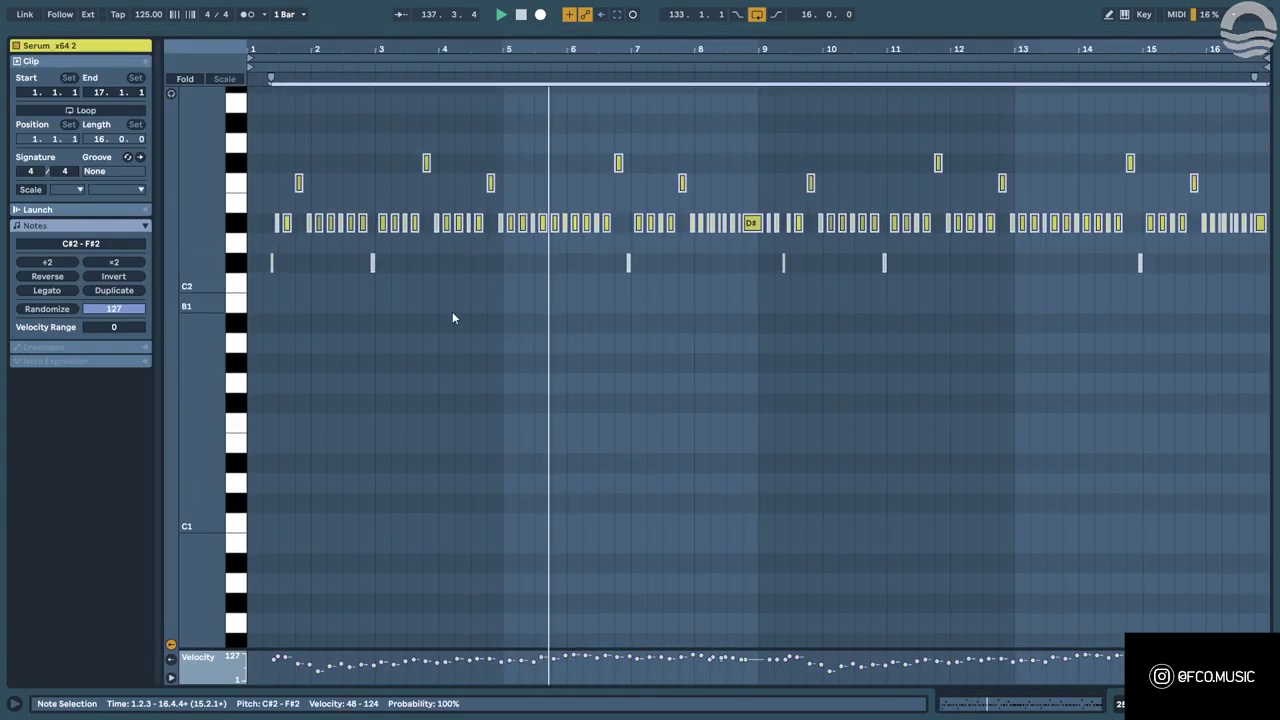
key(Down)
key(Down)
key(Down)
key(Down)
key(Down)
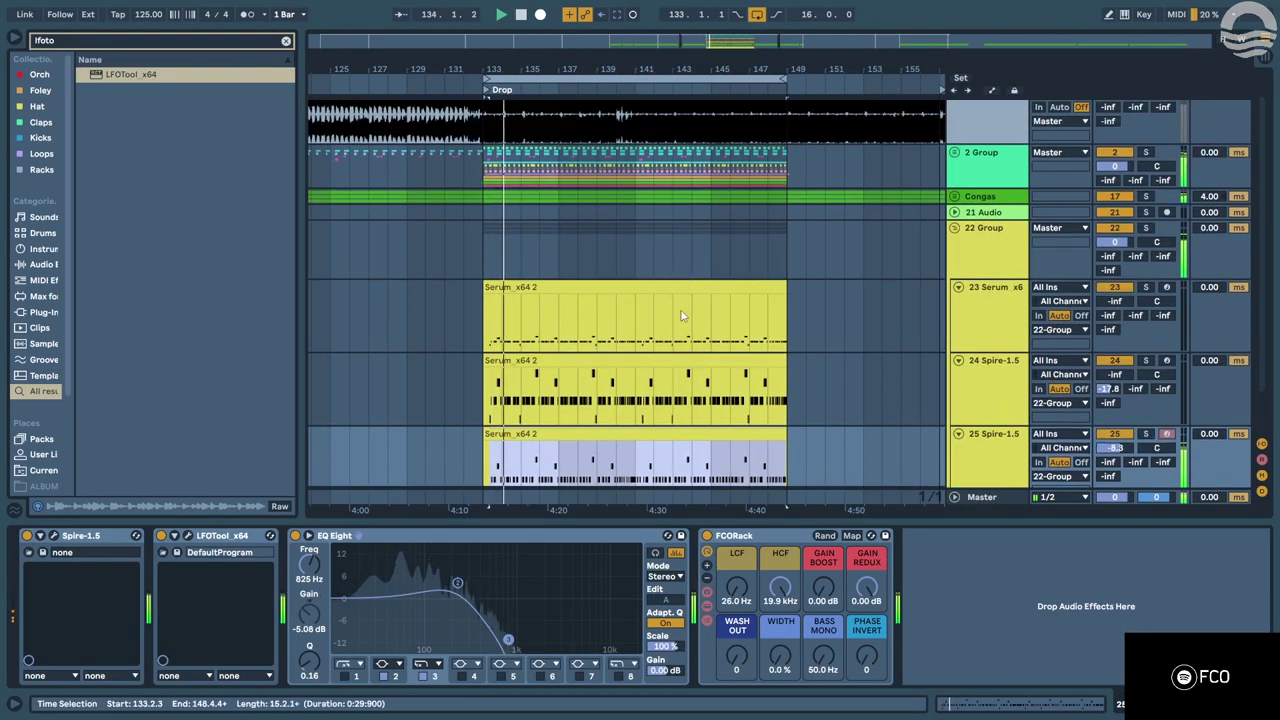
Lengthen the very short G#1 note at 1.2.3 in the second Spire clip and check the remaining notes for similarly short ones.
scroll(680, 300, down, 1)
click(500, 385)
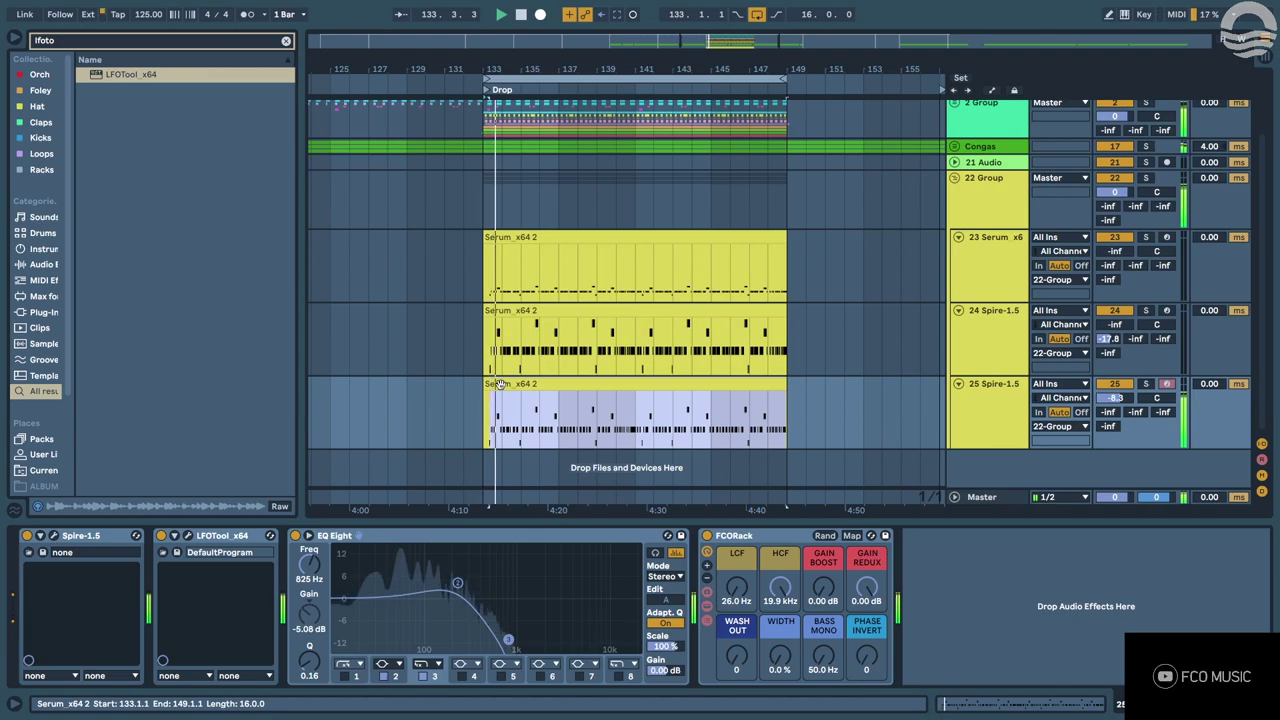
double_click(500, 384)
click(345, 364)
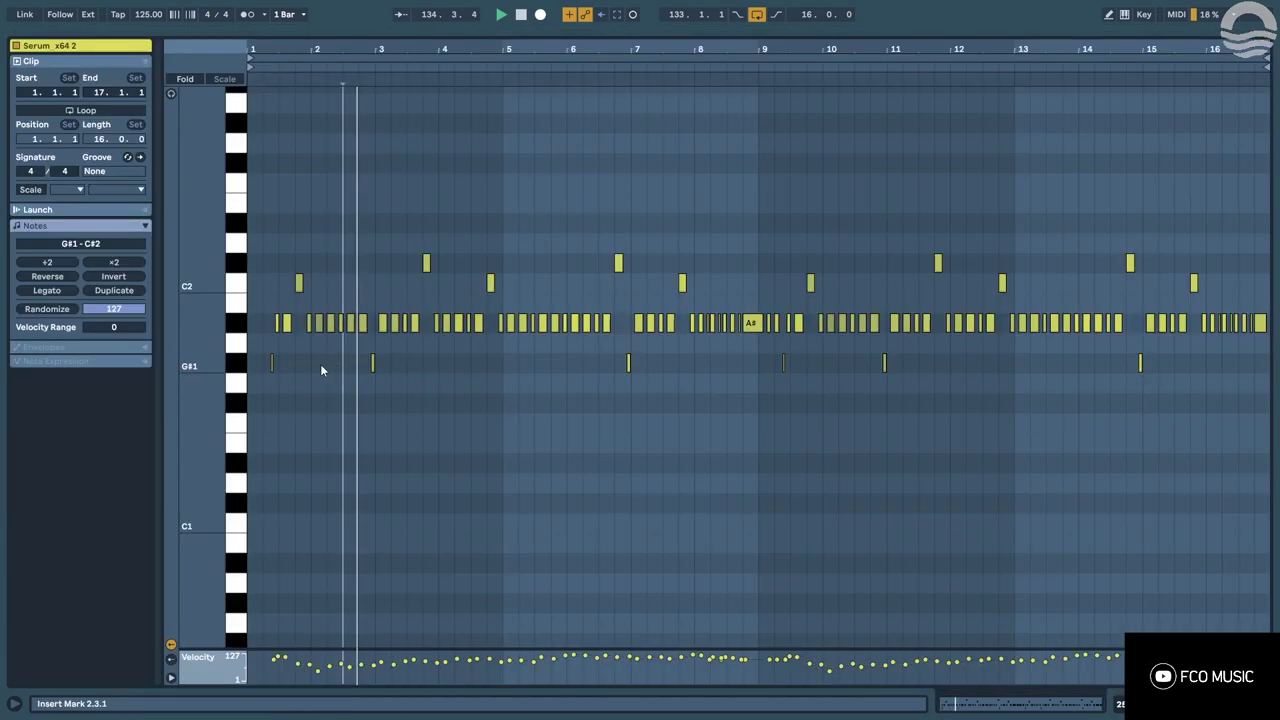
scroll(266, 362, up, 5)
scroll(296, 362, up, 3)
drag(295, 364, 326, 368)
scroll(327, 365, down, 8)
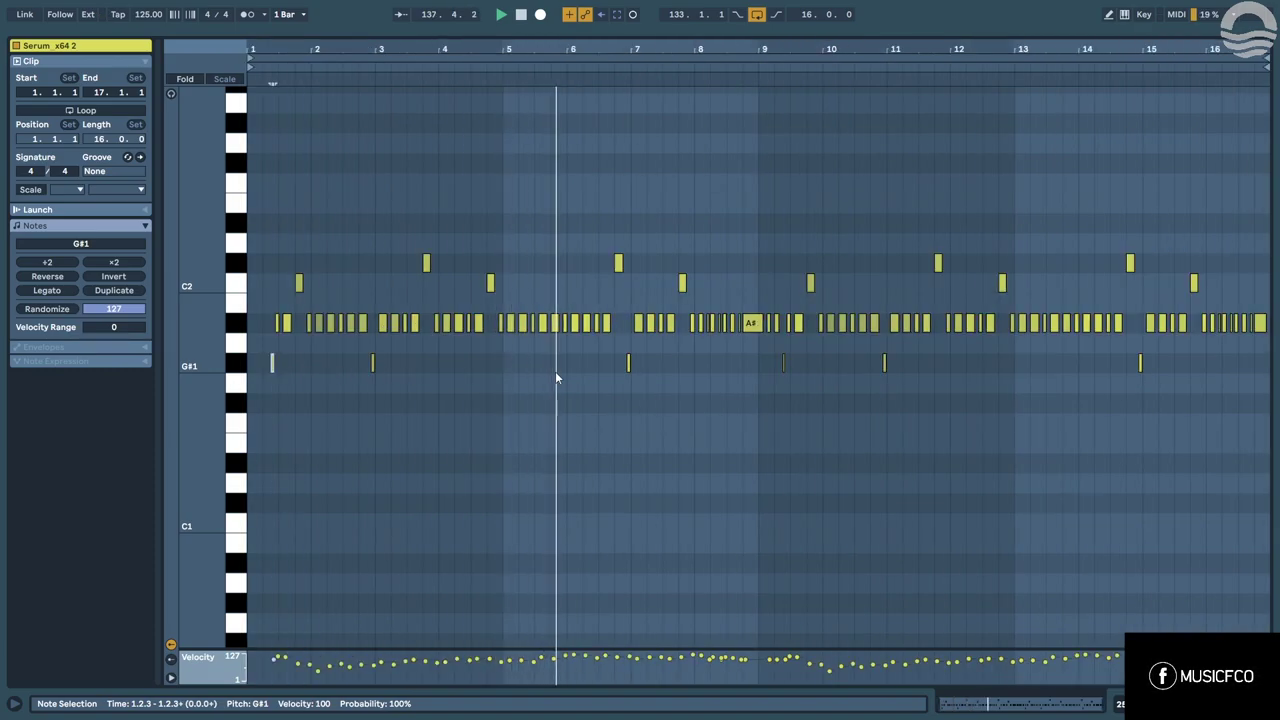
scroll(620, 265, up, 3)
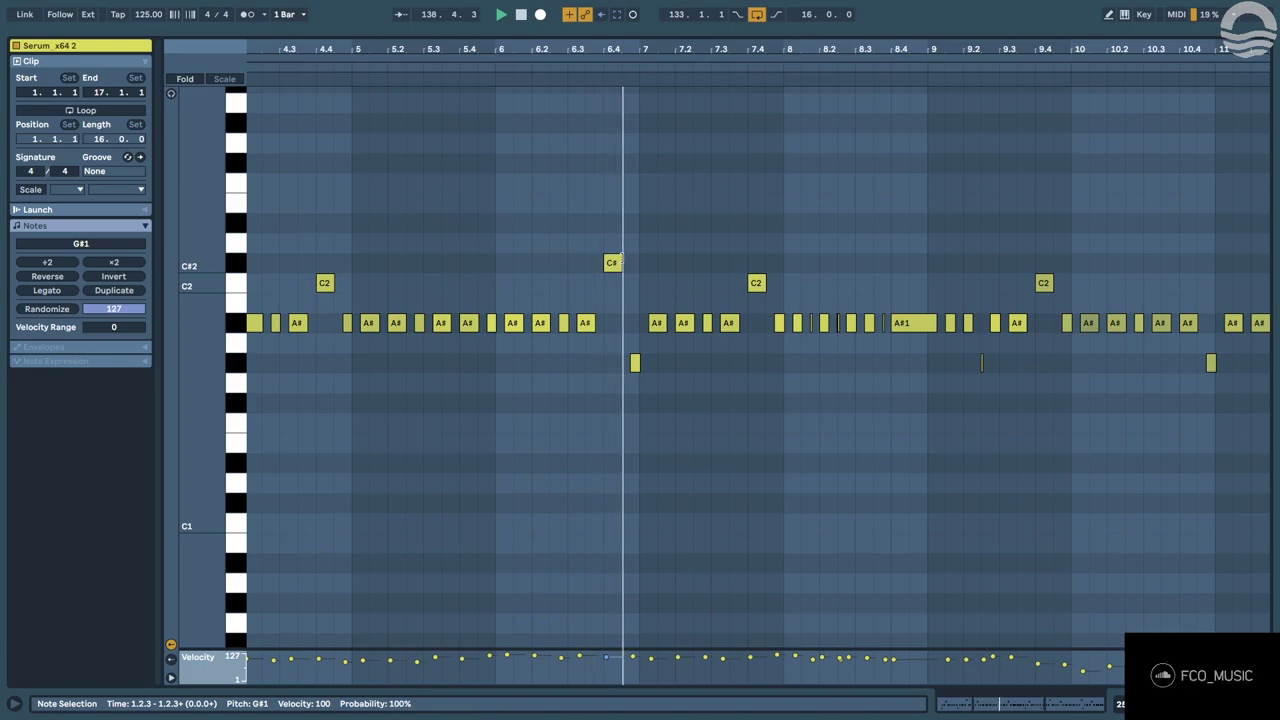
scroll(683, 277, down, 3)
scroll(686, 279, up, 3)
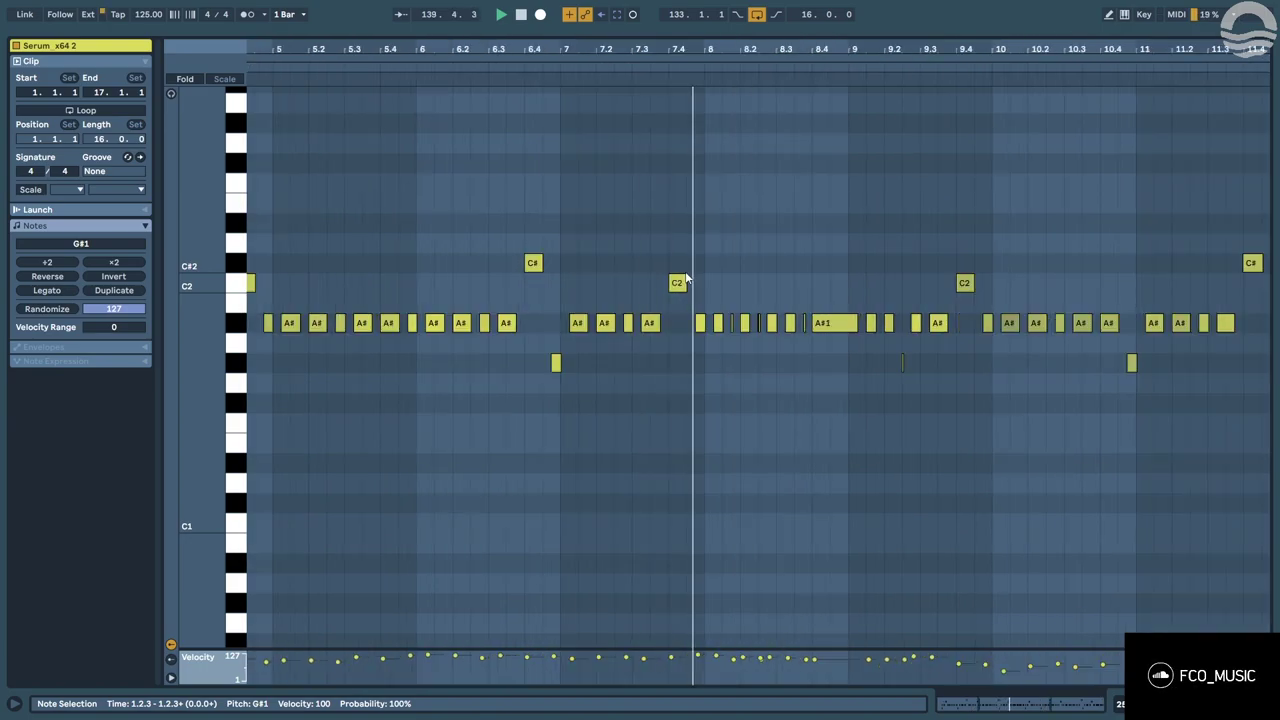
scroll(767, 312, up, 3)
scroll(786, 316, down, 5)
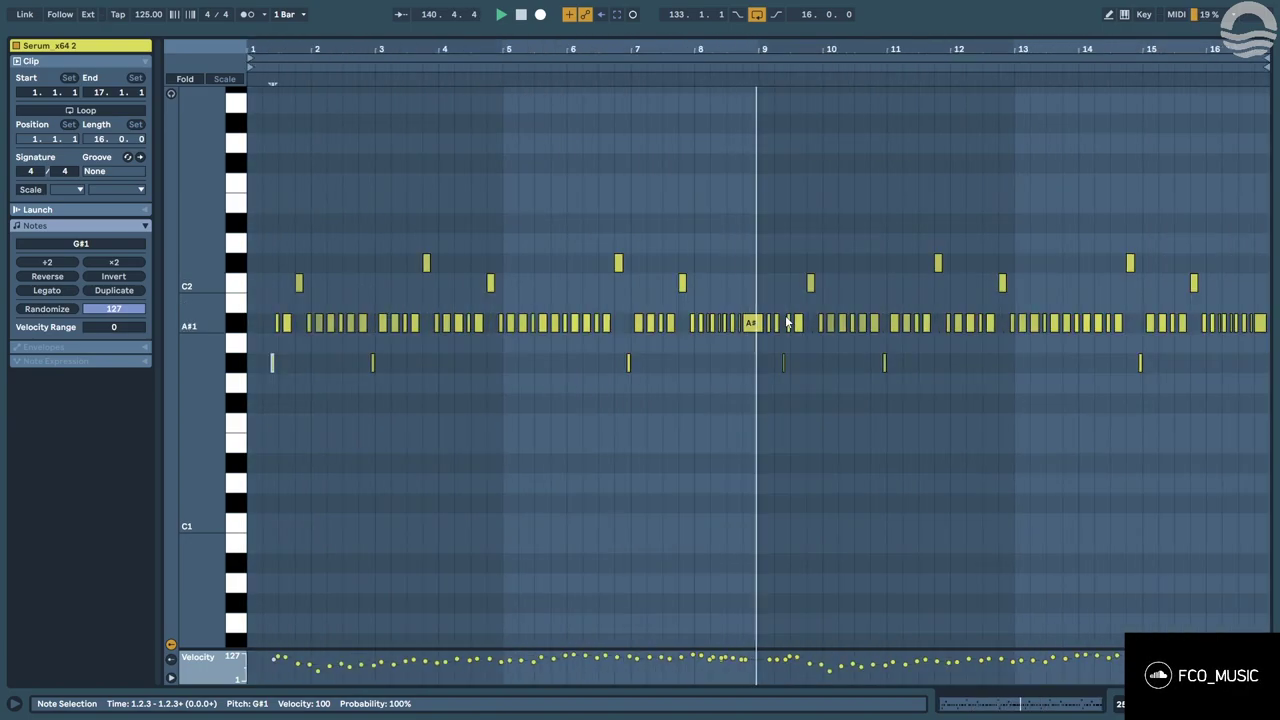
Set the second Spire track's volume to -15.6 dB and copy its clip over the first Spire and Serum clips.
key(shift+Tab)
drag(1113, 397, 1101, 463)
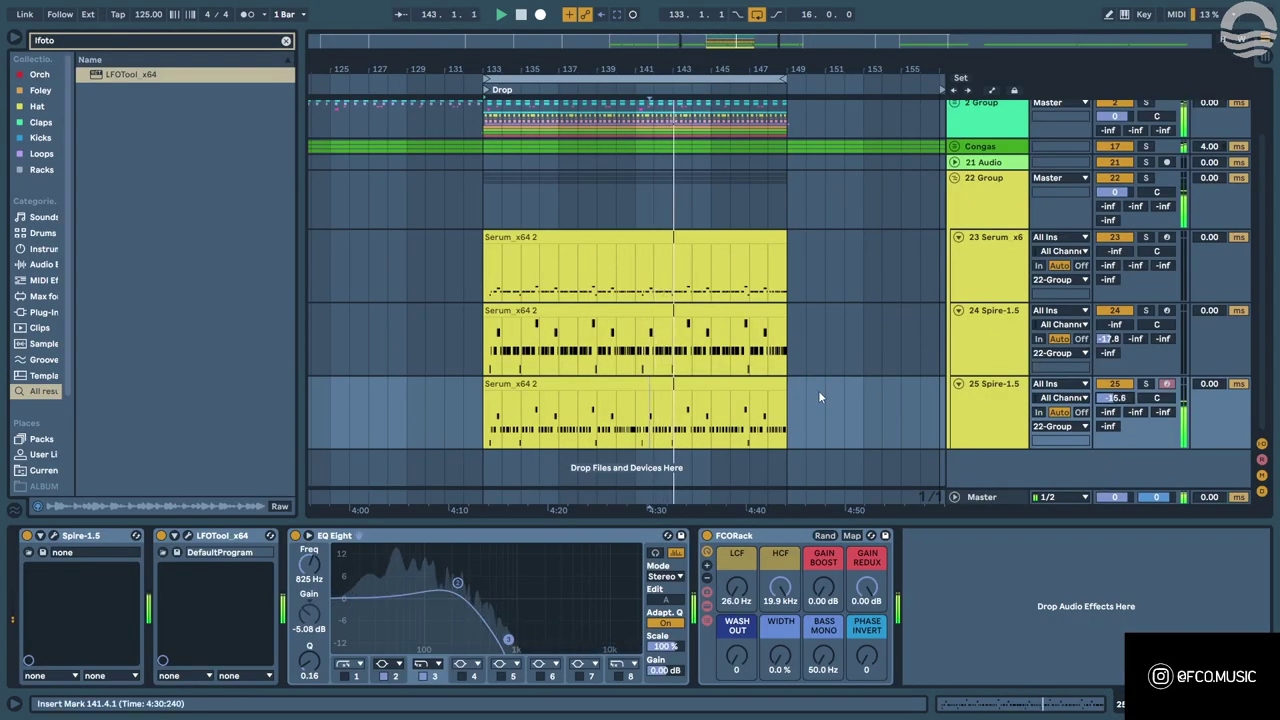
click(734, 382)
key(ctrl+c)
click(604, 310)
key(ctrl+v)
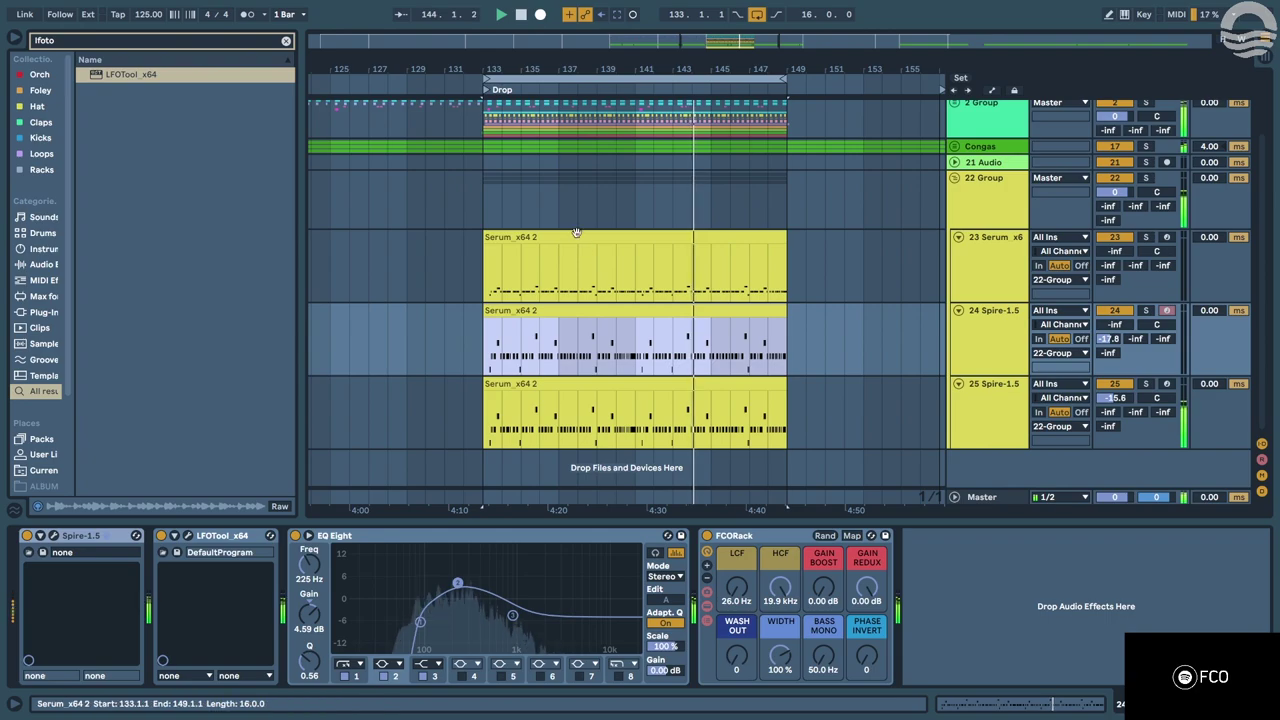
click(985, 264)
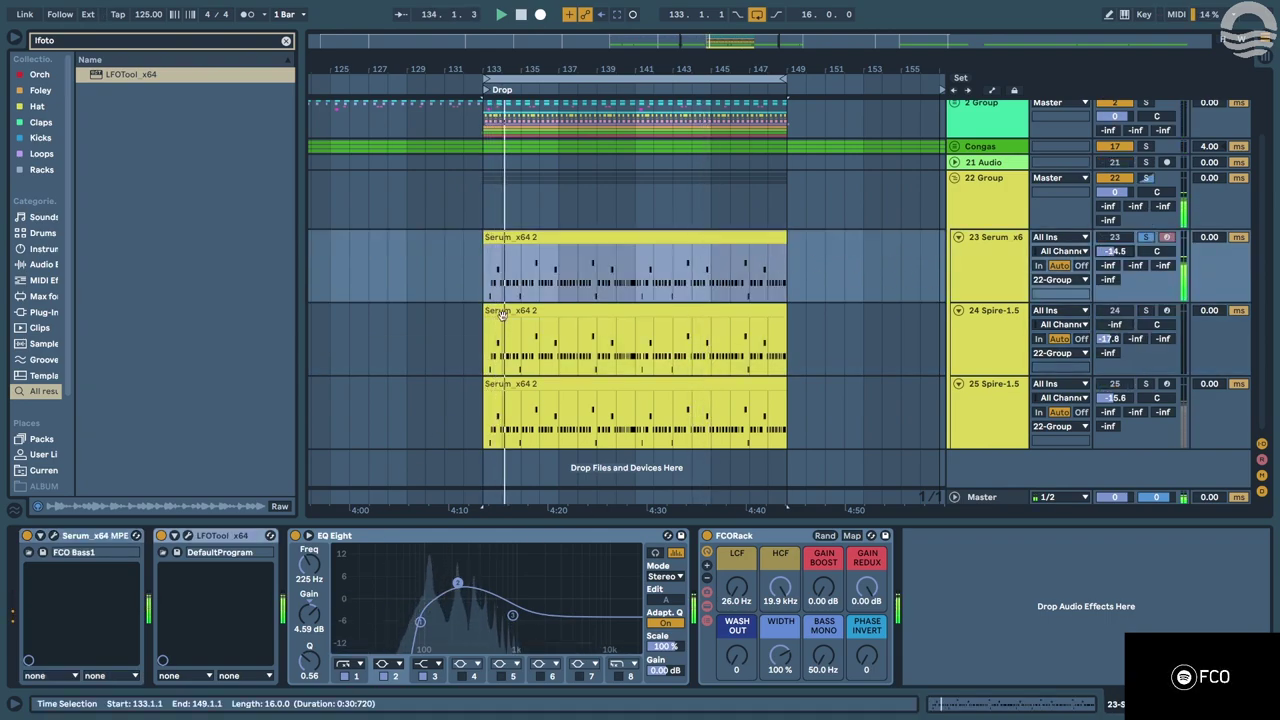
Transpose all Serum clip notes down one octave with the piano roll folded, and set the Serum track's volume to -8.0 dB.
double_click(535, 237)
key(ctrl+a)
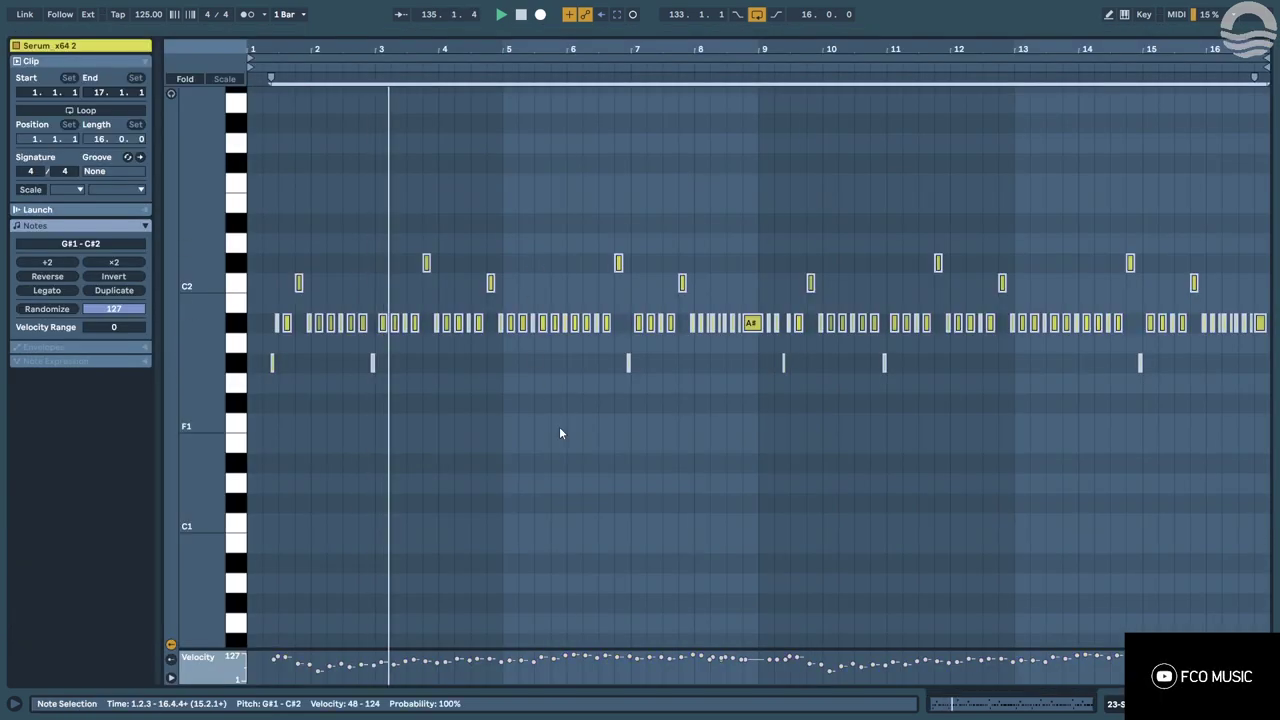
key(shift+Down)
click(188, 79)
right_click(560, 182)
click(1121, 297)
key(shift+Tab)
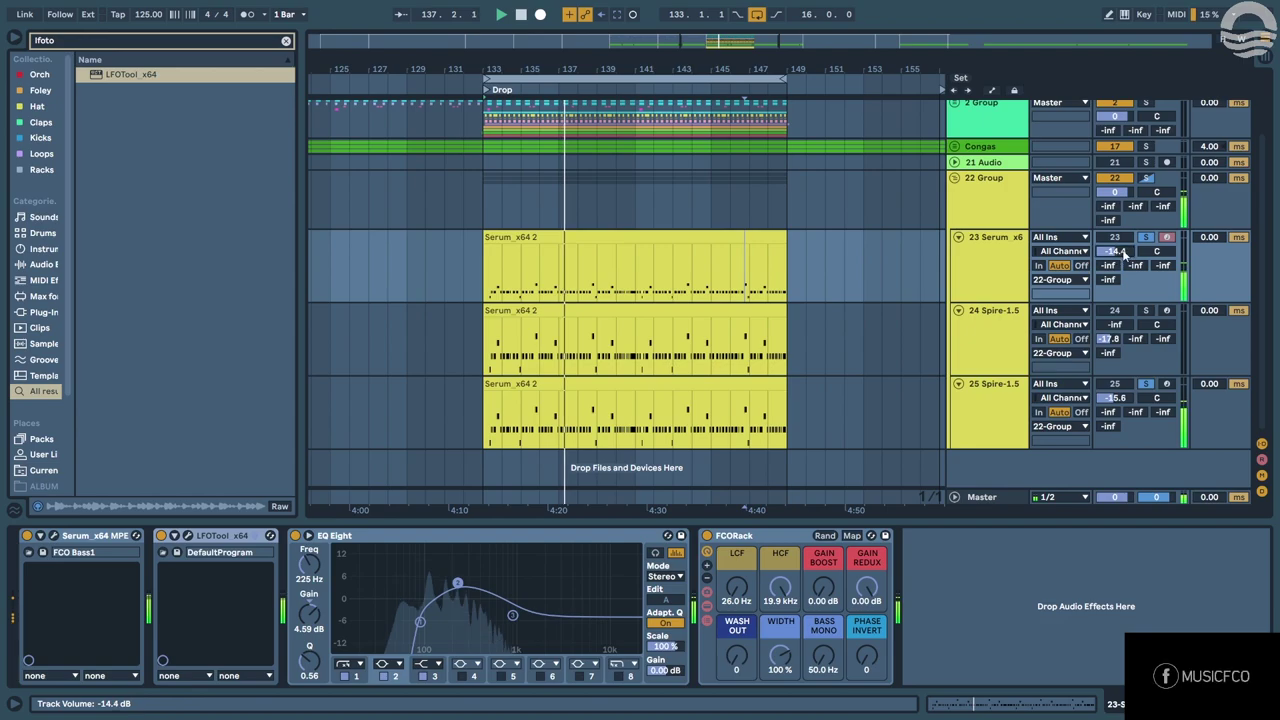
double_click(708, 240)
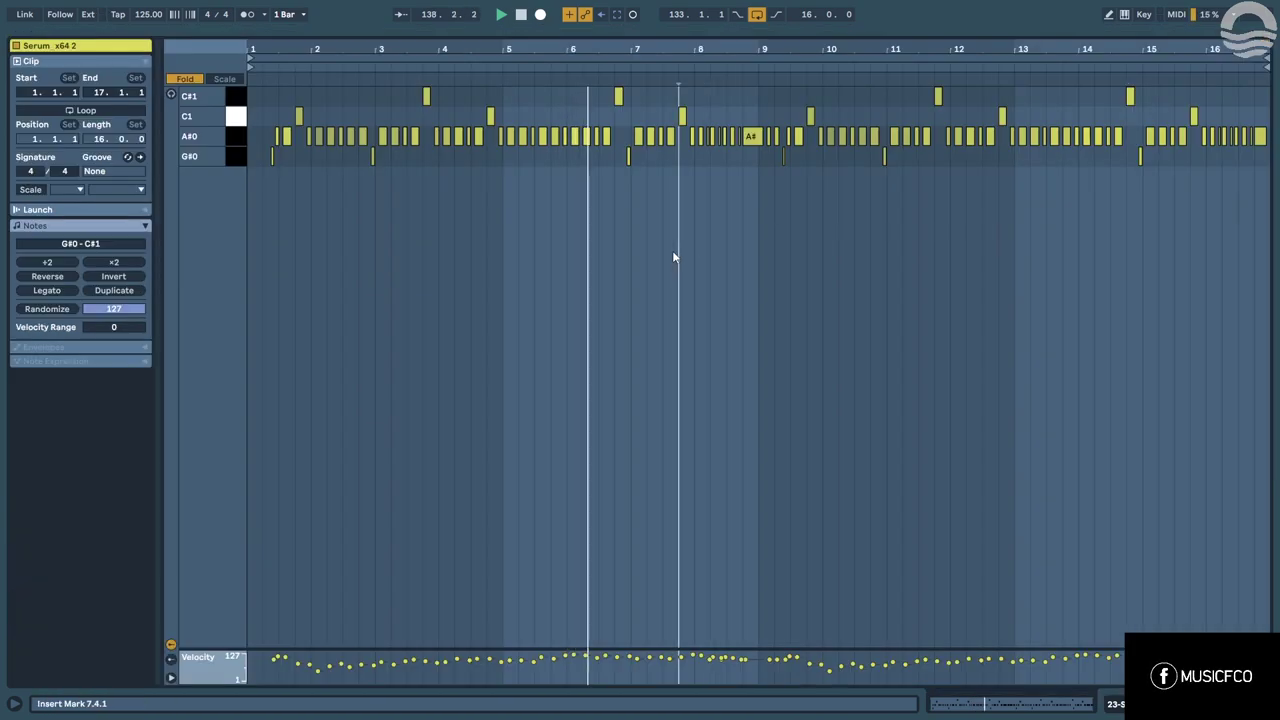
key(shift+Tab)
Solo the first Spire track, transpose all its clip's notes up, and balance its volume at -16.2 dB.
click(1010, 323)
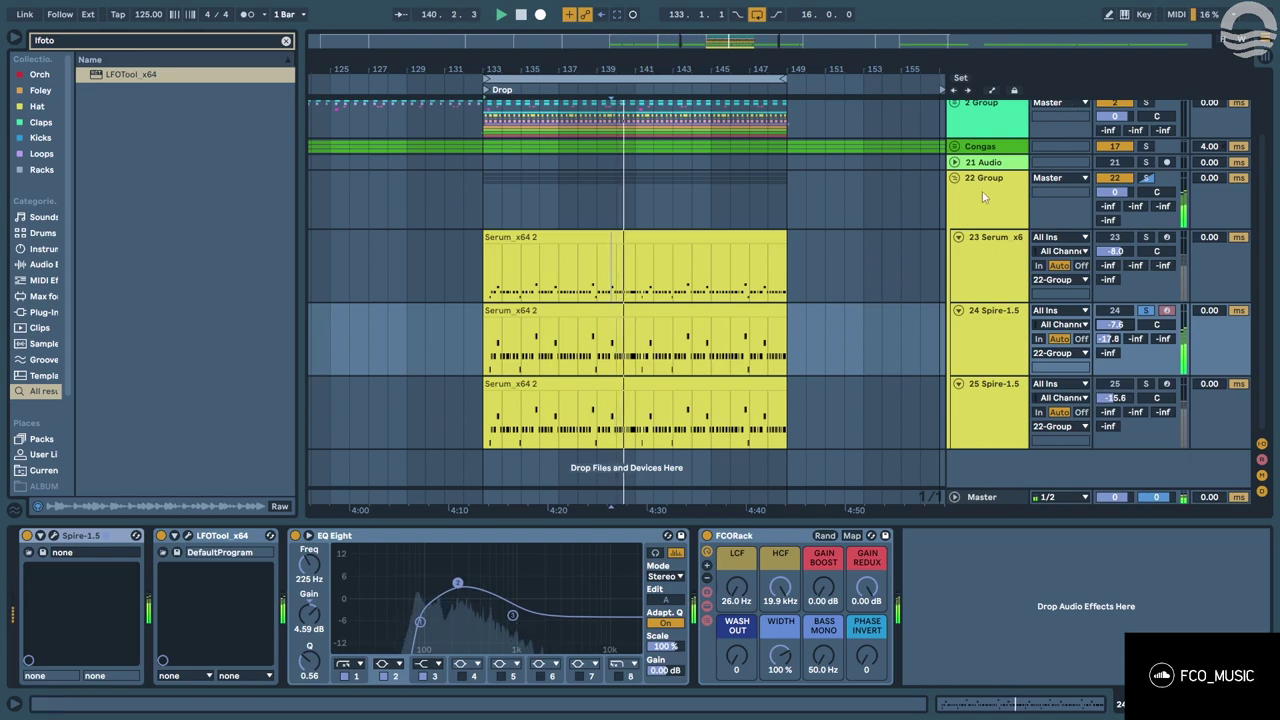
double_click(643, 368)
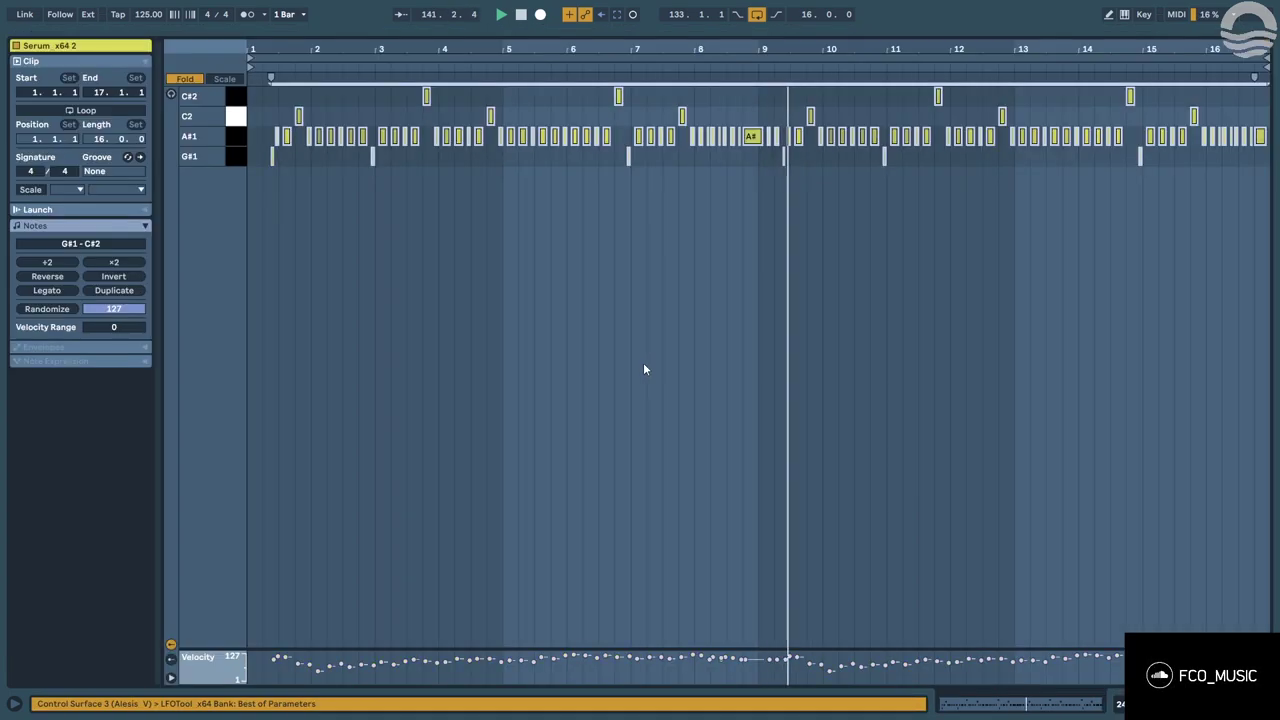
key(shift+Tab)
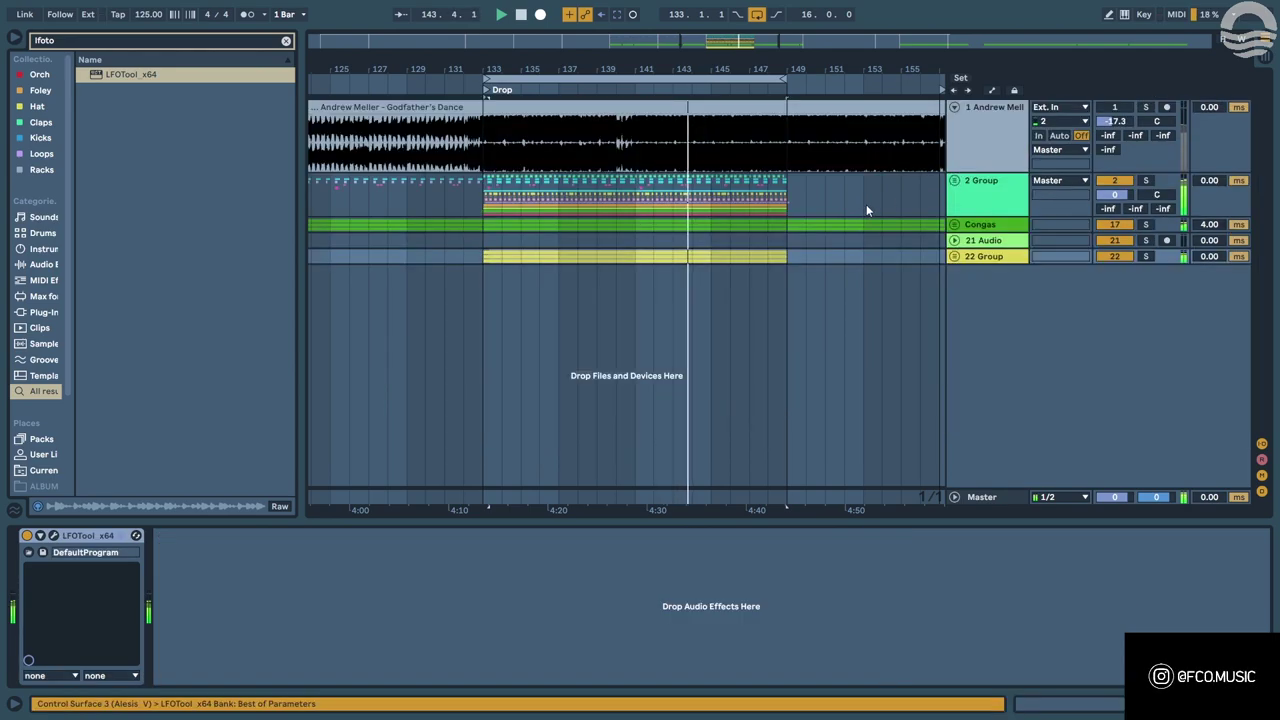
Play the arrangement from just before the drop with the bass group collapsed and check the mixer levels.
click(954, 177)
click(460, 239)
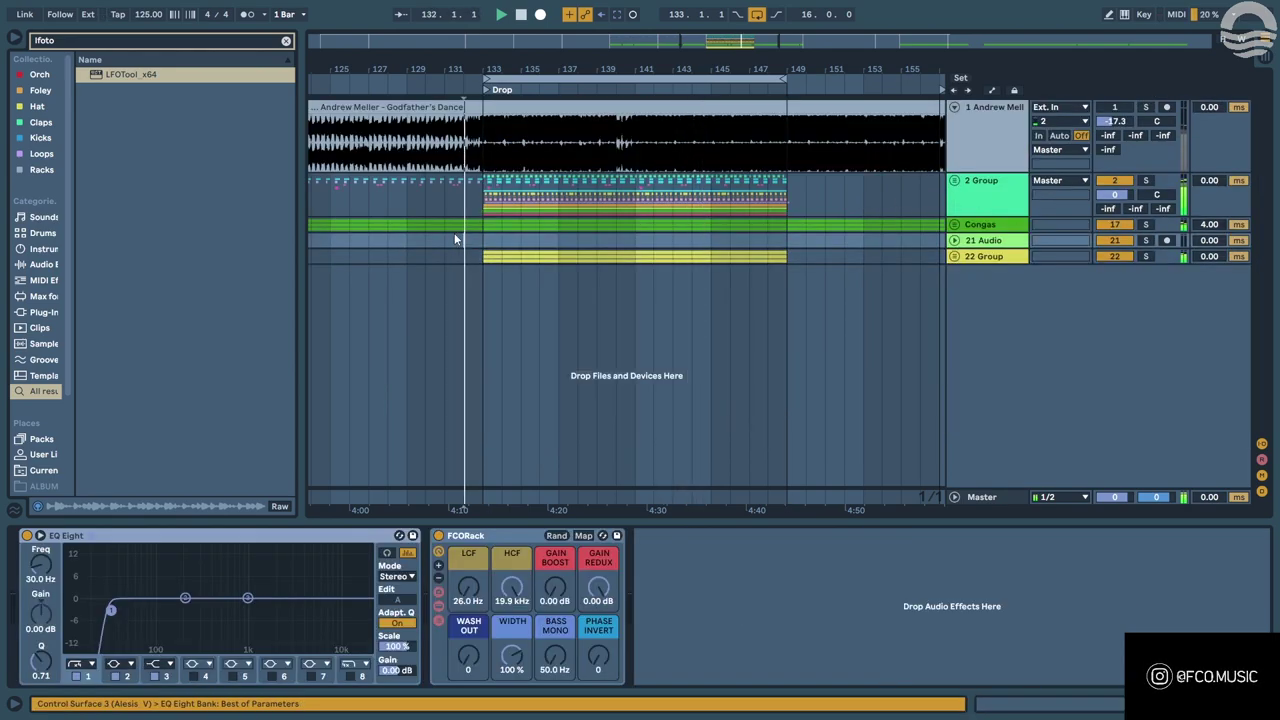
drag(455, 67, 405, 60)
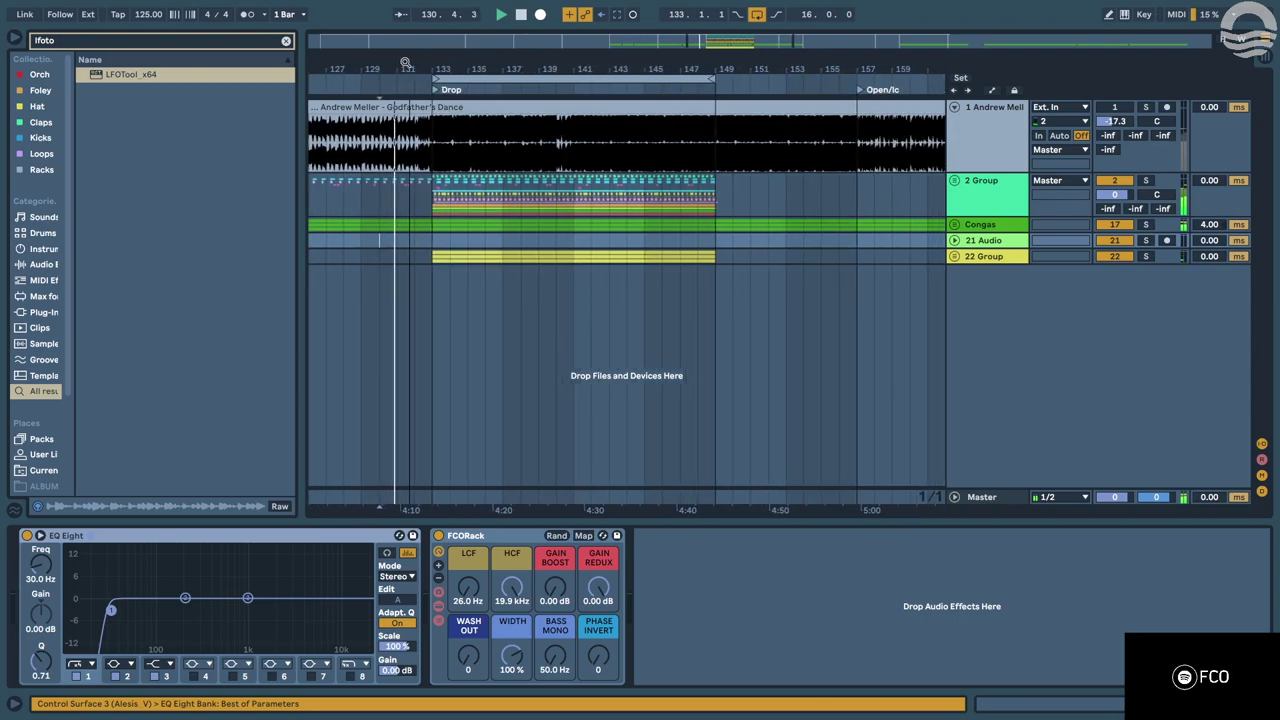
key(ctrl+f)
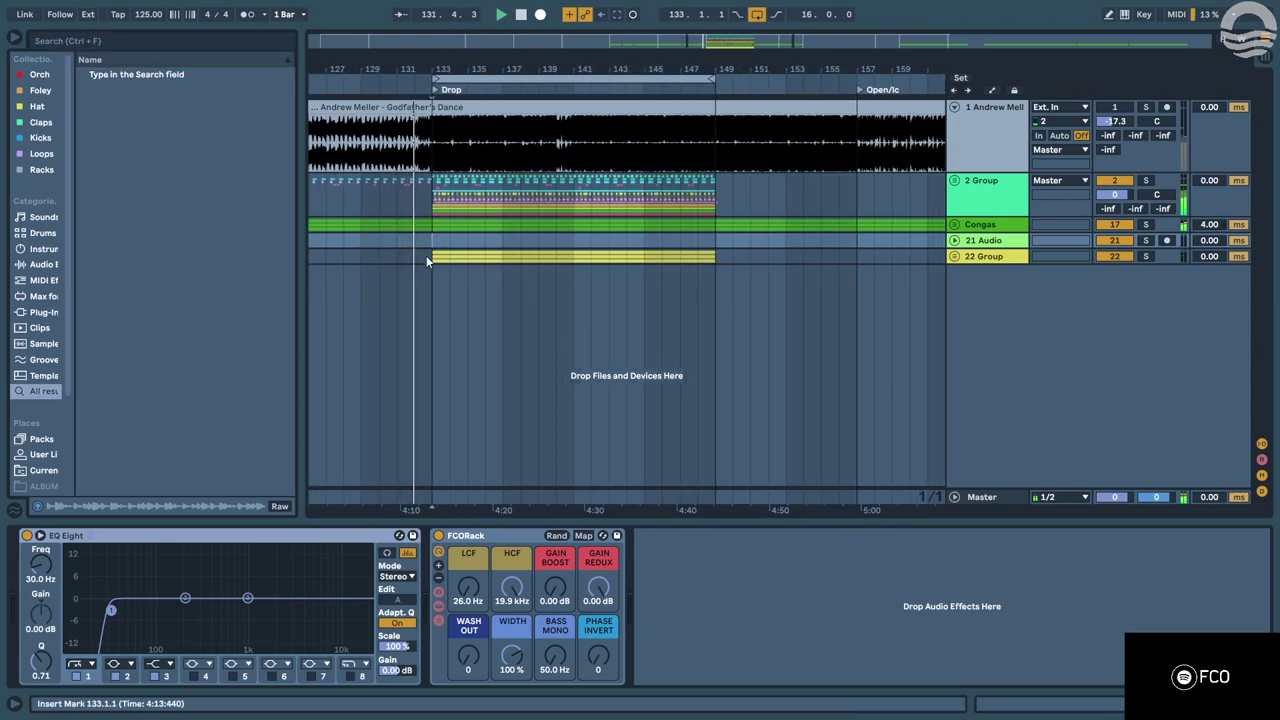
key(Tab)
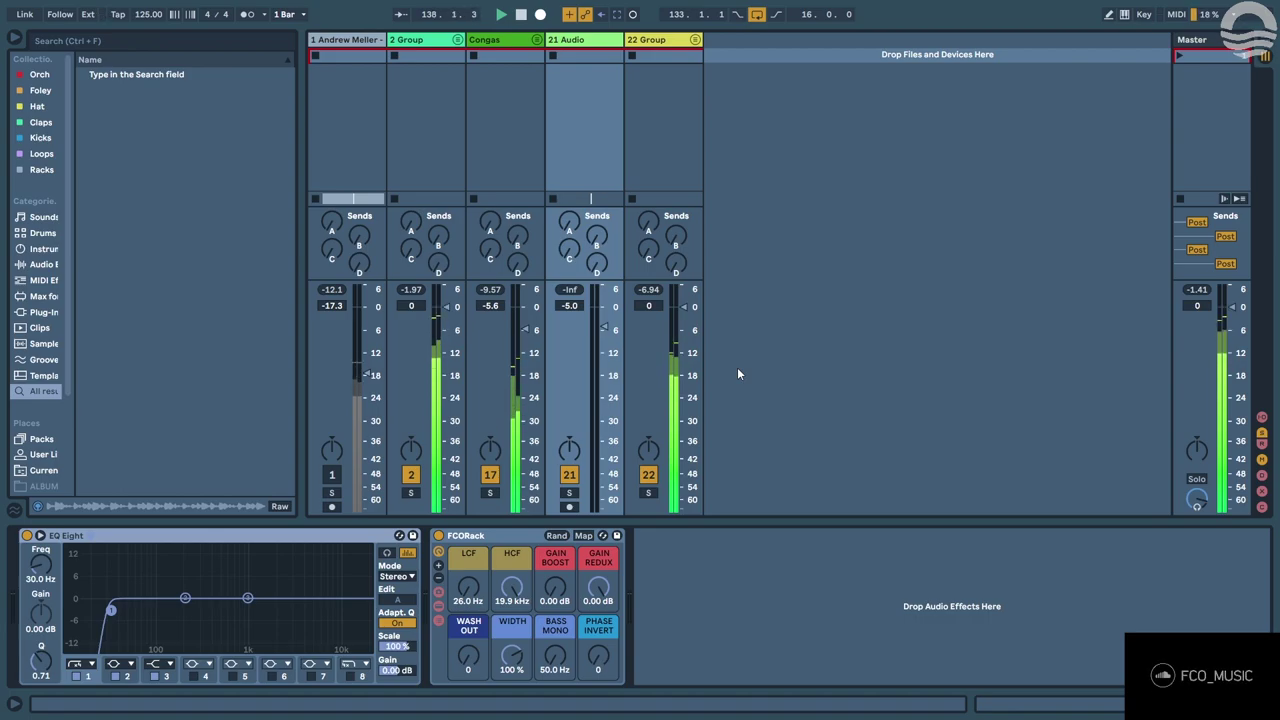
key(Tab)
Mute the Serum and first Spire tracks and deactivate the second Spire track's clip across the 16-bar drop.
click(954, 256)
scroll(1135, 318, down, 2)
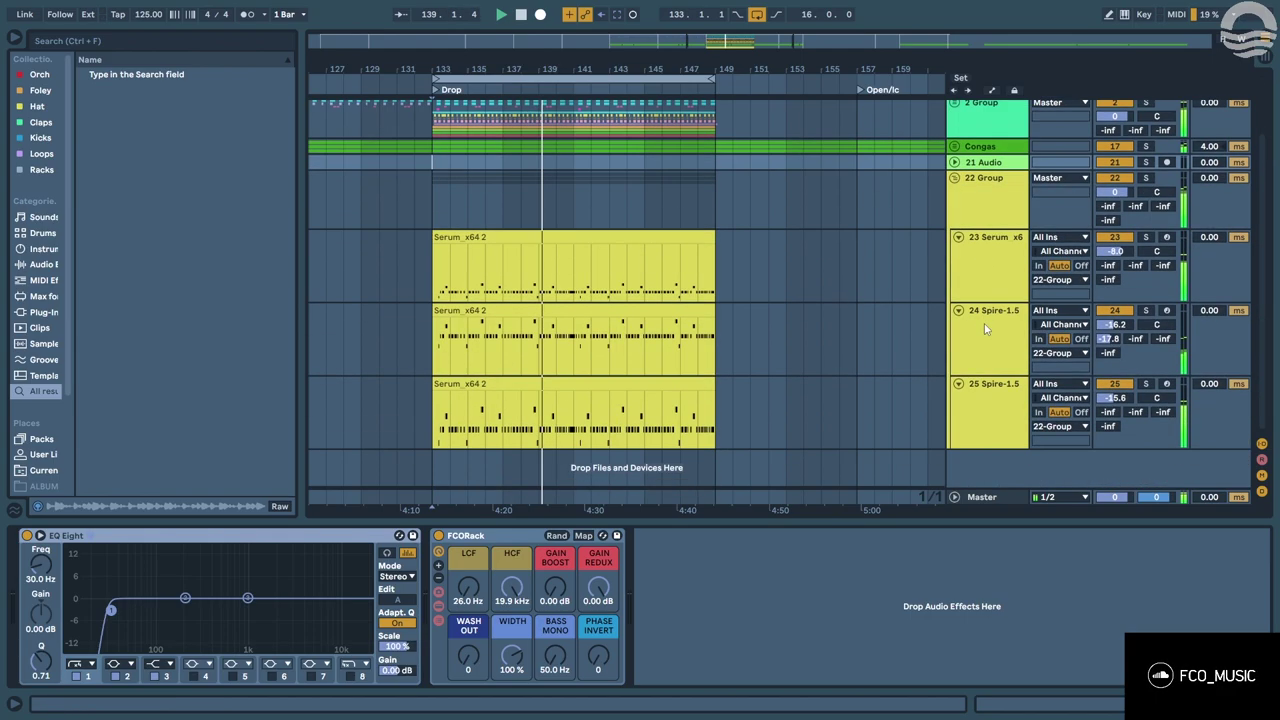
click(1000, 393)
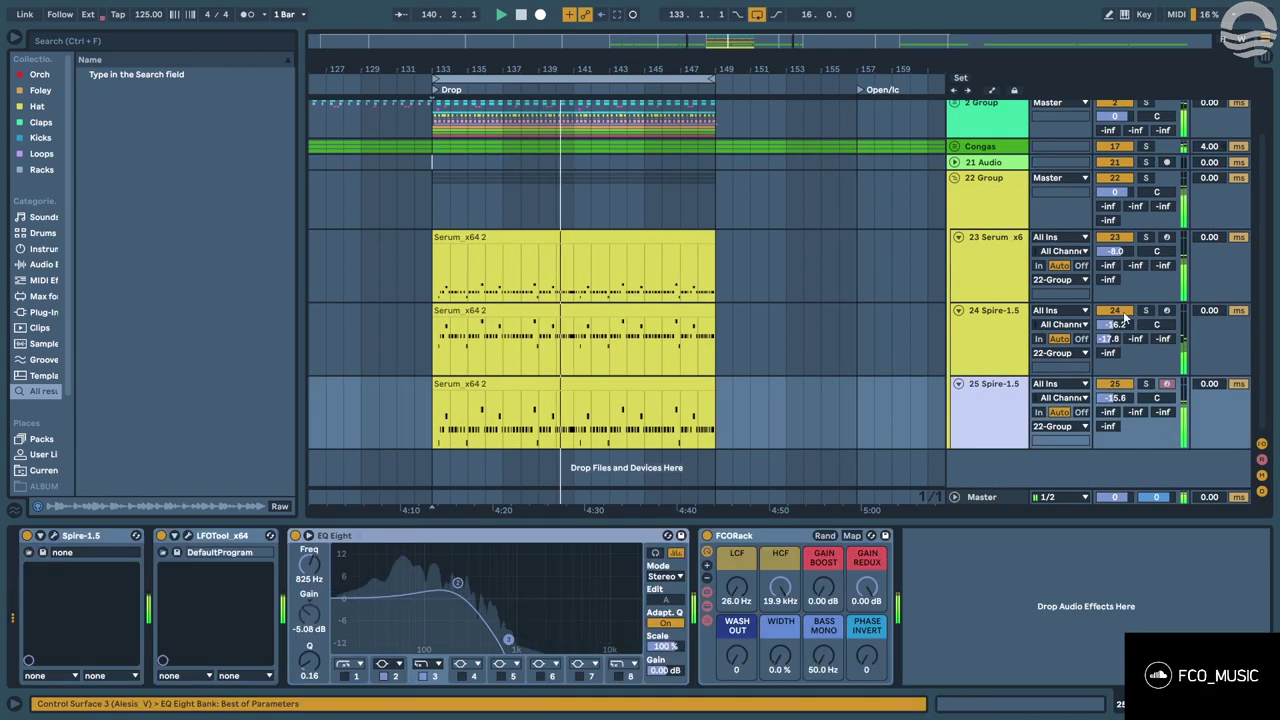
click(650, 310)
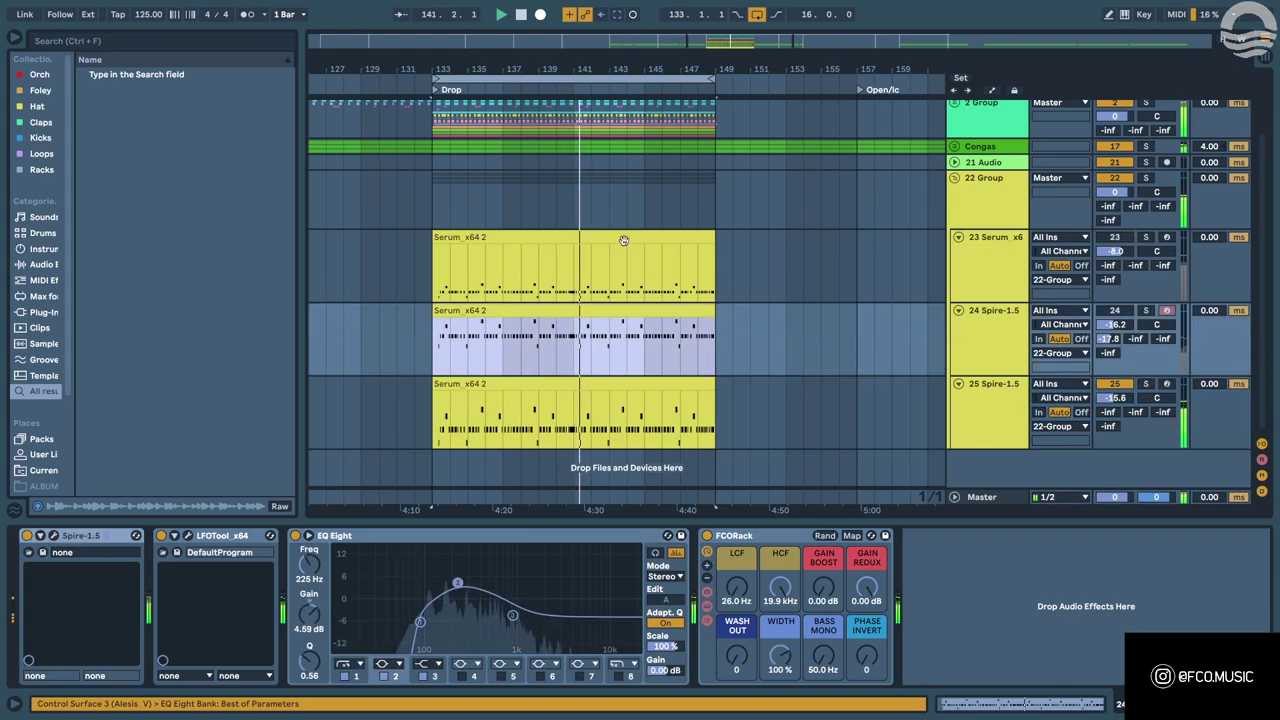
click(623, 238)
click(635, 385)
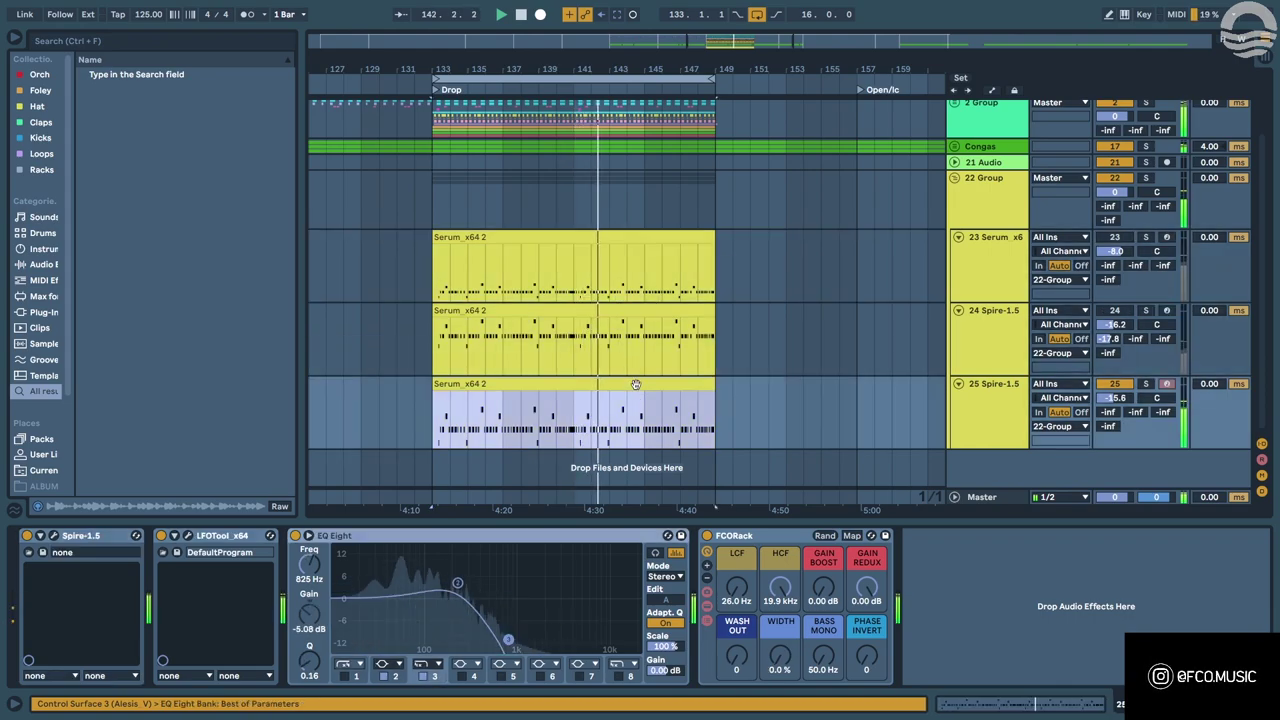
key(0)
Lower the system volume to 22 and raise the second Spire track's volume to -2.5 dB.
key(XF86AudioLowerVolume)
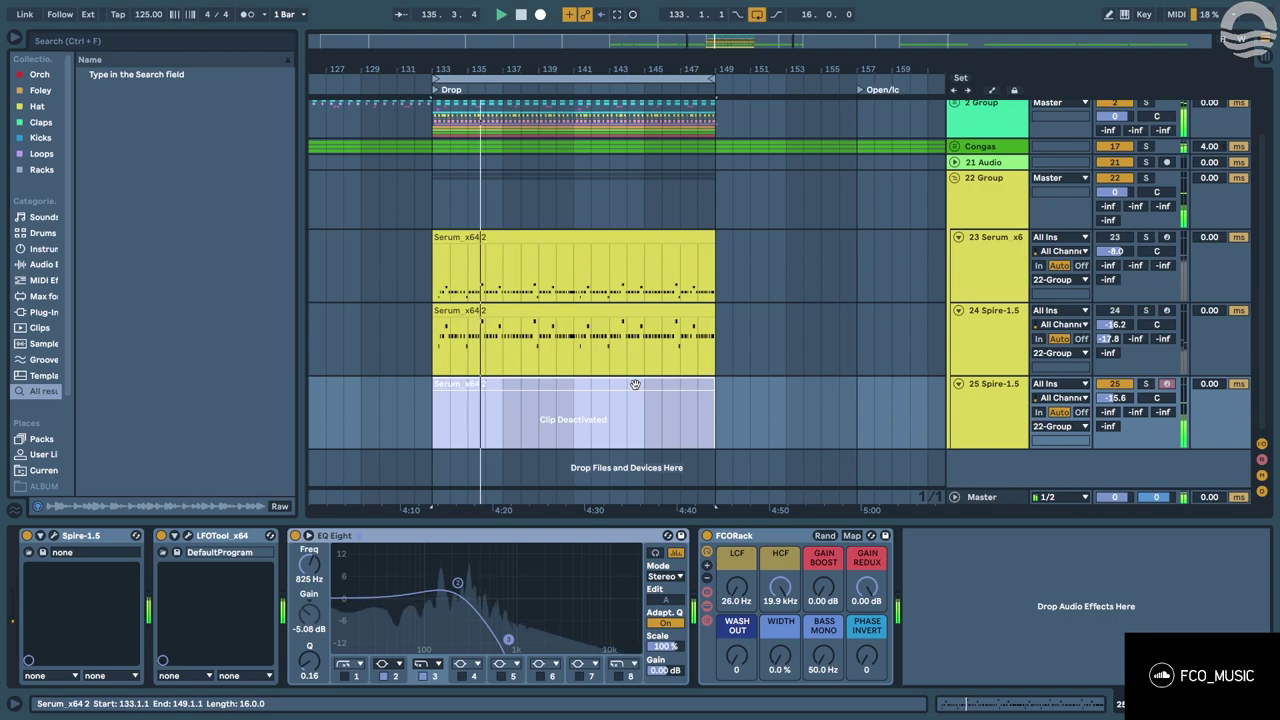
key(XF86AudioLowerVolume)
key(XF86AudioLowerVolume)
key(XF86AudioLowerVolume)
key(XF86AudioLowerVolume)
key(XF86AudioLowerVolume)
key(XF86AudioLowerVolume)
key(XF86AudioLowerVolume)
key(XF86AudioLowerVolume)
key(XF86AudioLowerVolume)
key(XF86AudioLowerVolume)
key(XF86AudioLowerVolume)
key(XF86AudioLowerVolume)
key(XF86AudioLowerVolume)
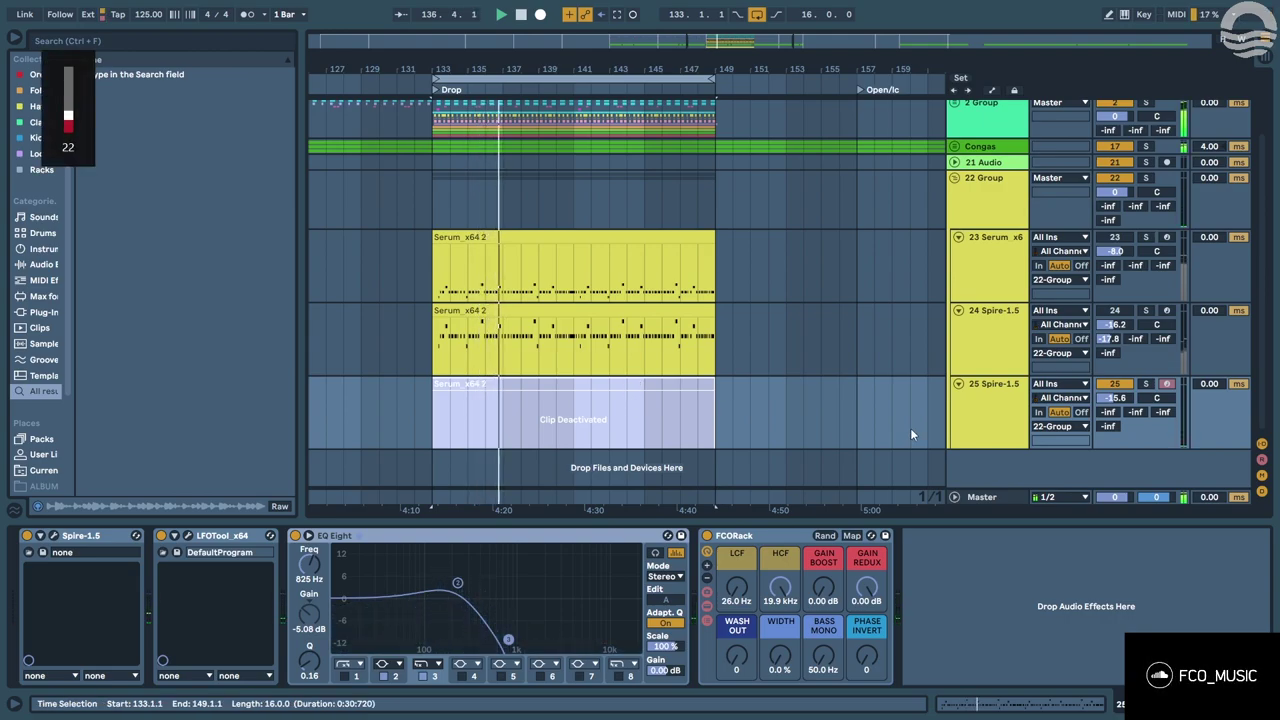
drag(1115, 397, 1111, 328)
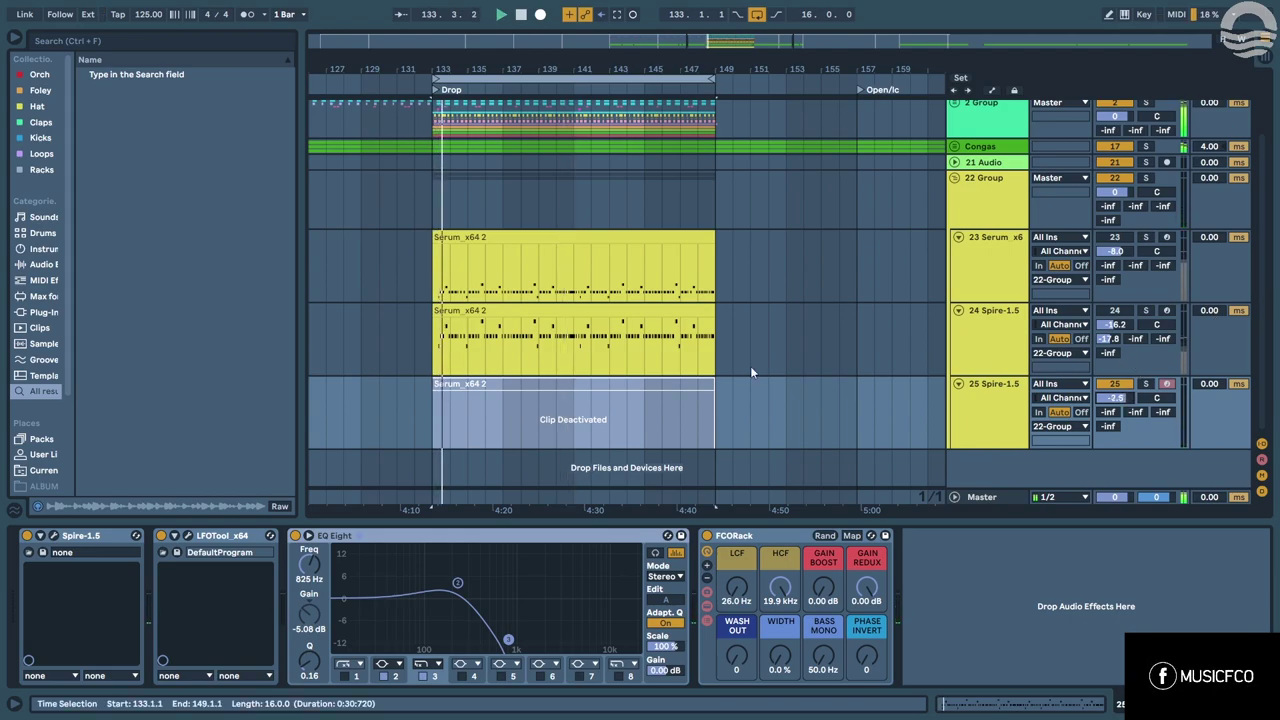
Capture the newly played MIDI bassline on the second Spire track and quantize all notes in its clip.
click(692, 420)
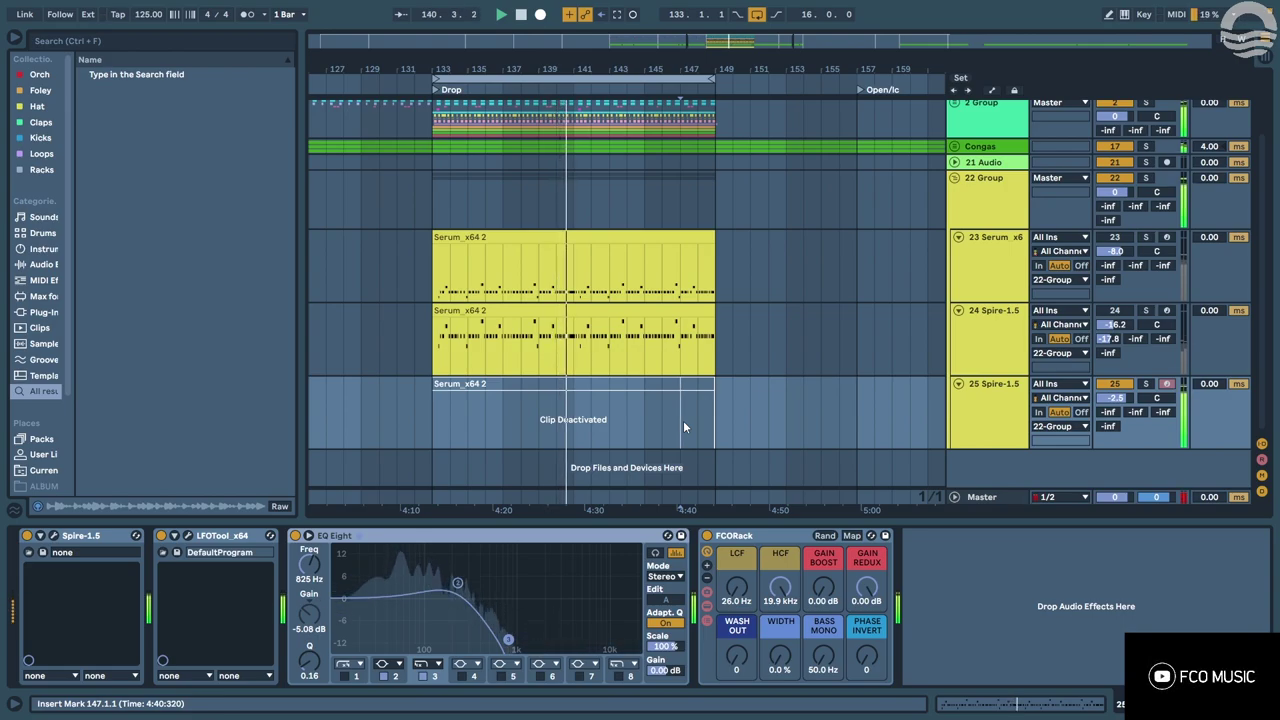
click(616, 18)
double_click(548, 390)
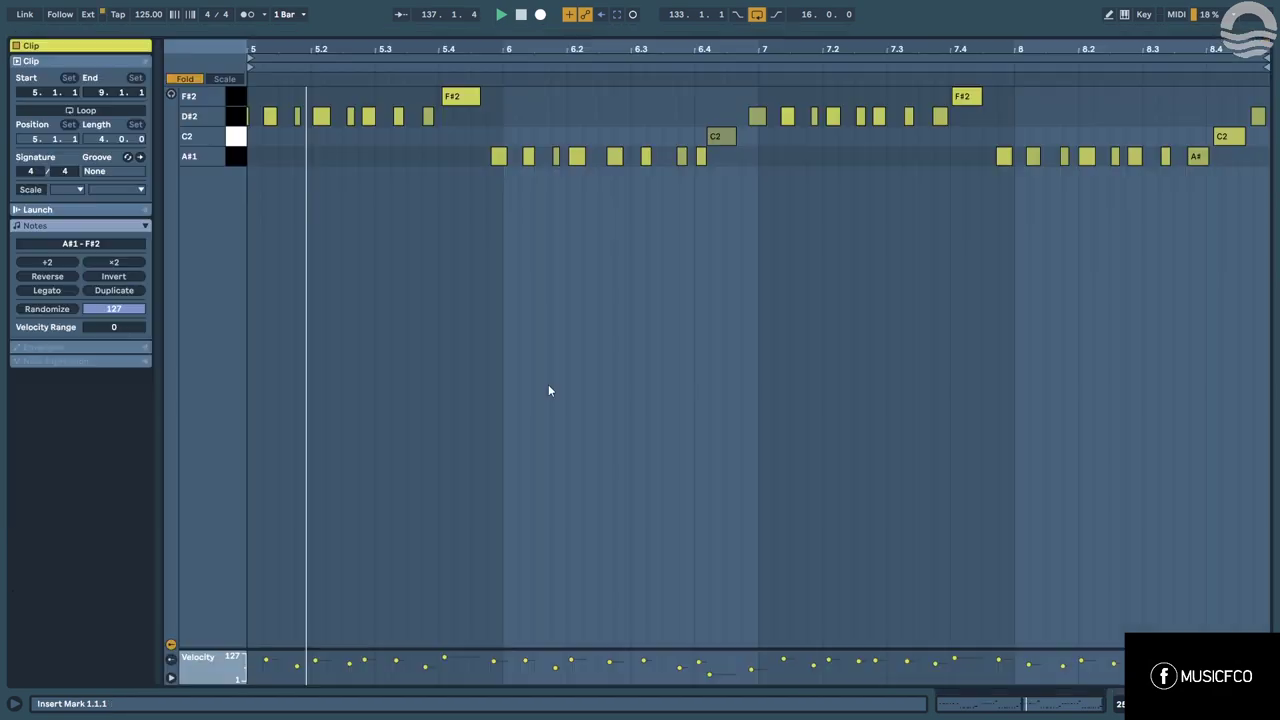
key(ctrl+shift+u)
key(Return)
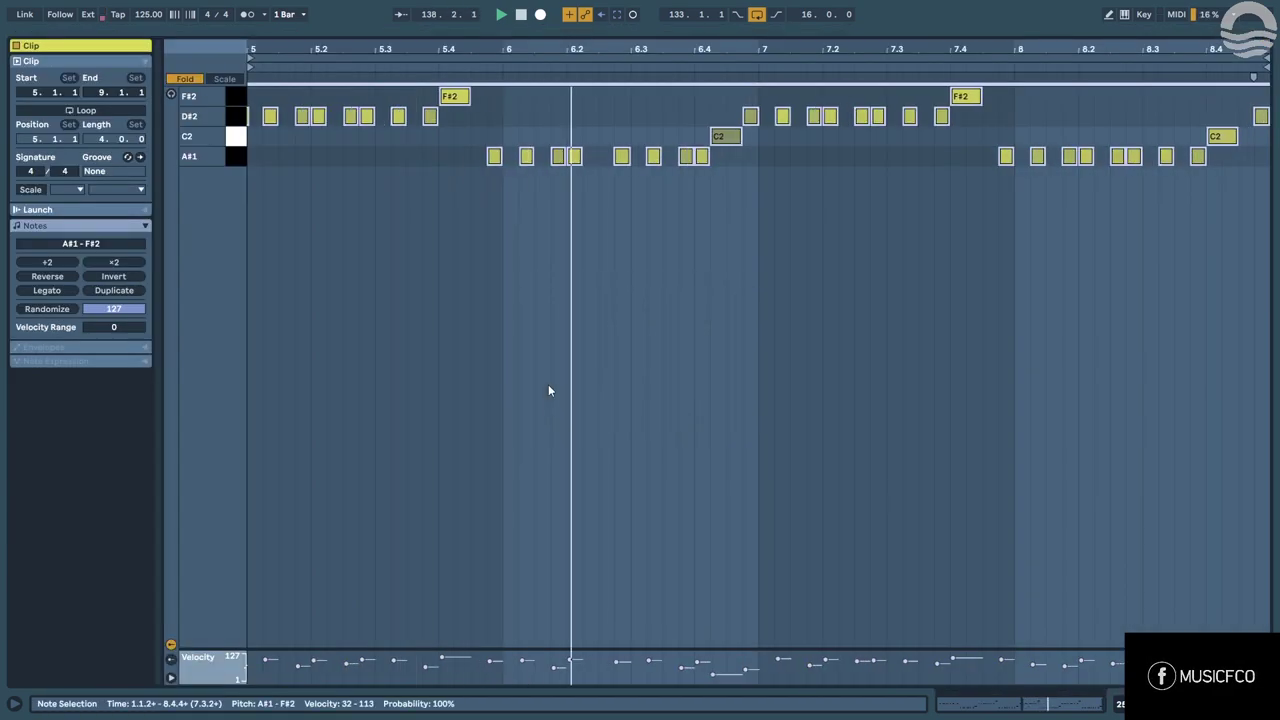
Crop the captured bass clip to the four bars between bars 5 and 9.
click(510, 296)
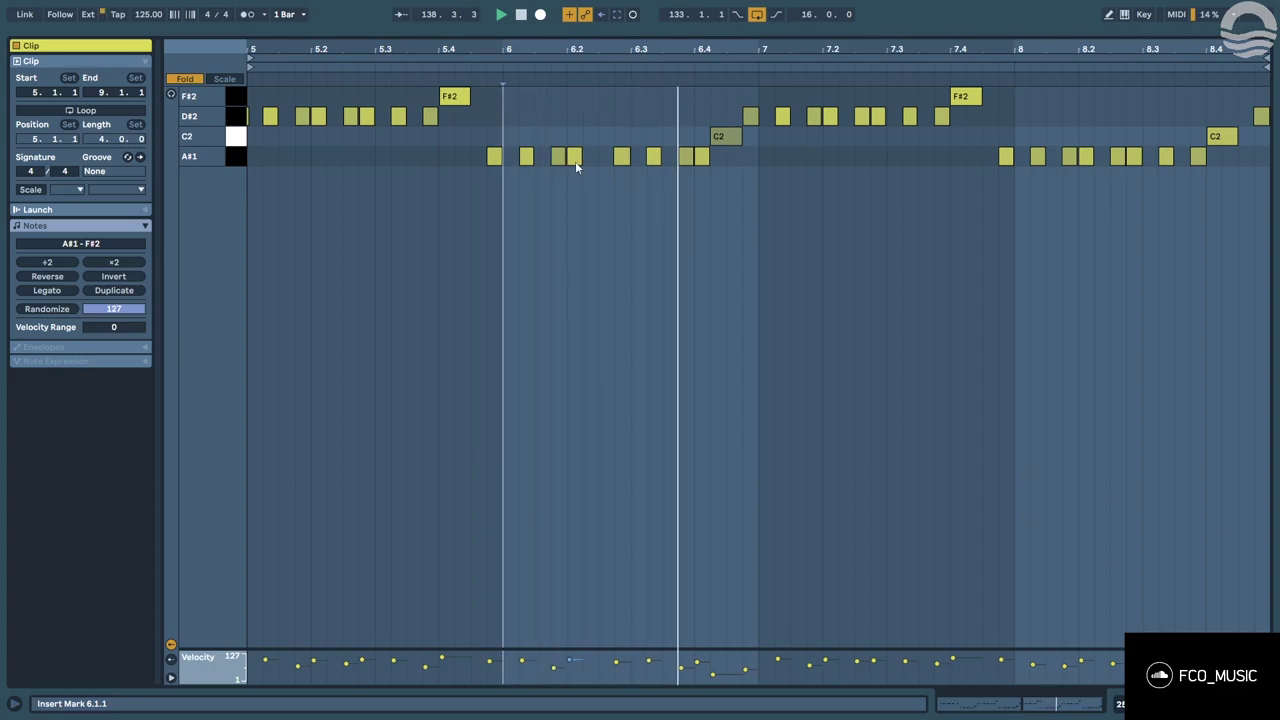
key(minus)
right_click(782, 177)
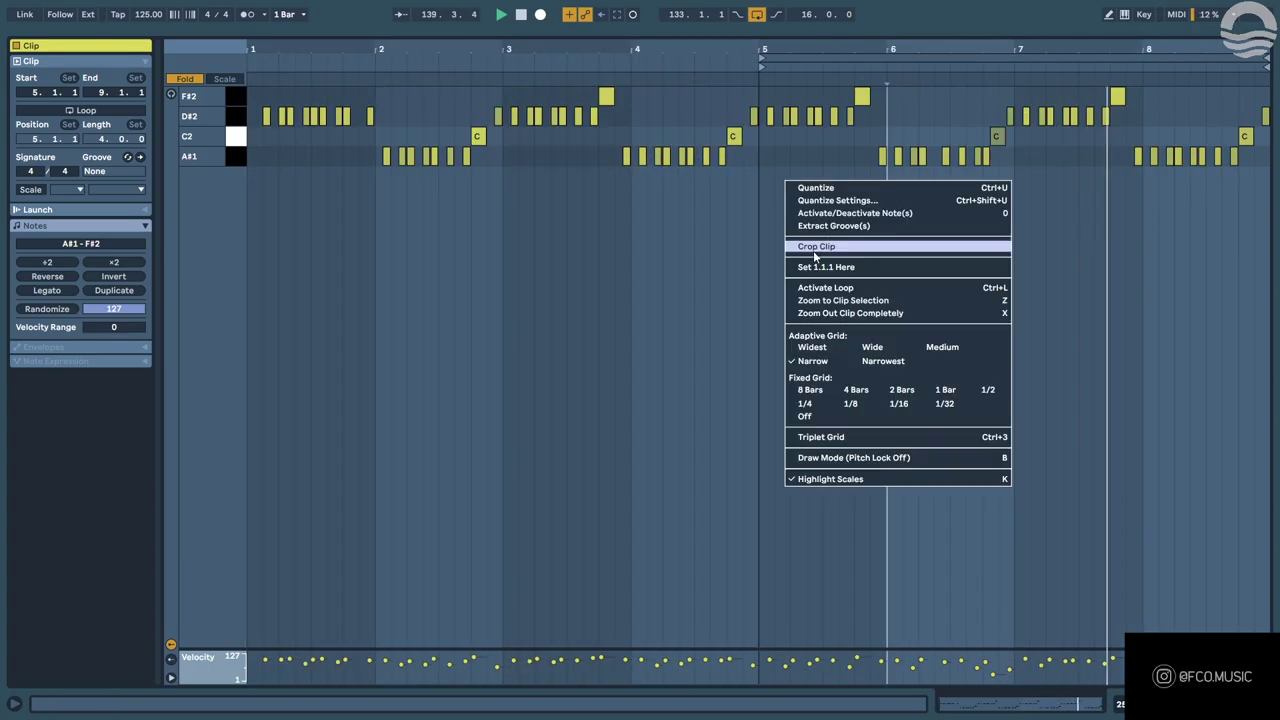
click(812, 252)
Add the missing A#1 note in bar 2 using a C2 copy of bar 1's rhythm, and delete the helper C2 notes.
drag(455, 117, 521, 148)
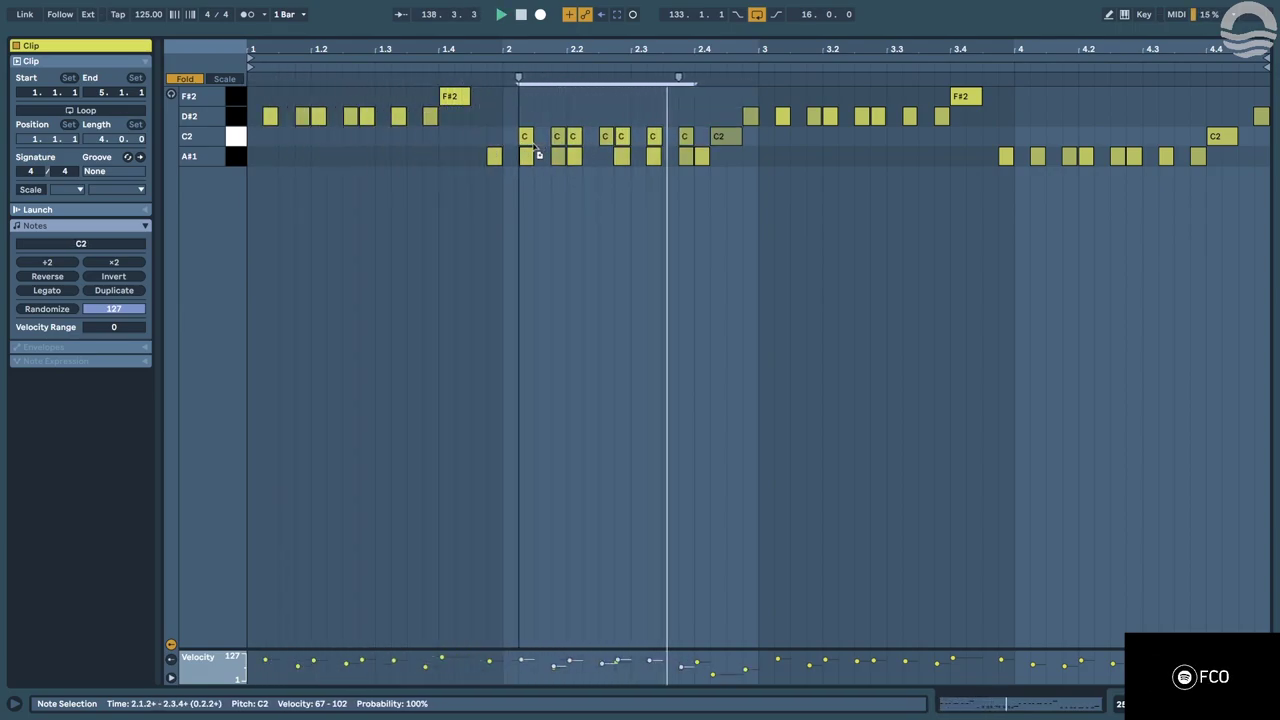
drag(605, 137, 602, 159)
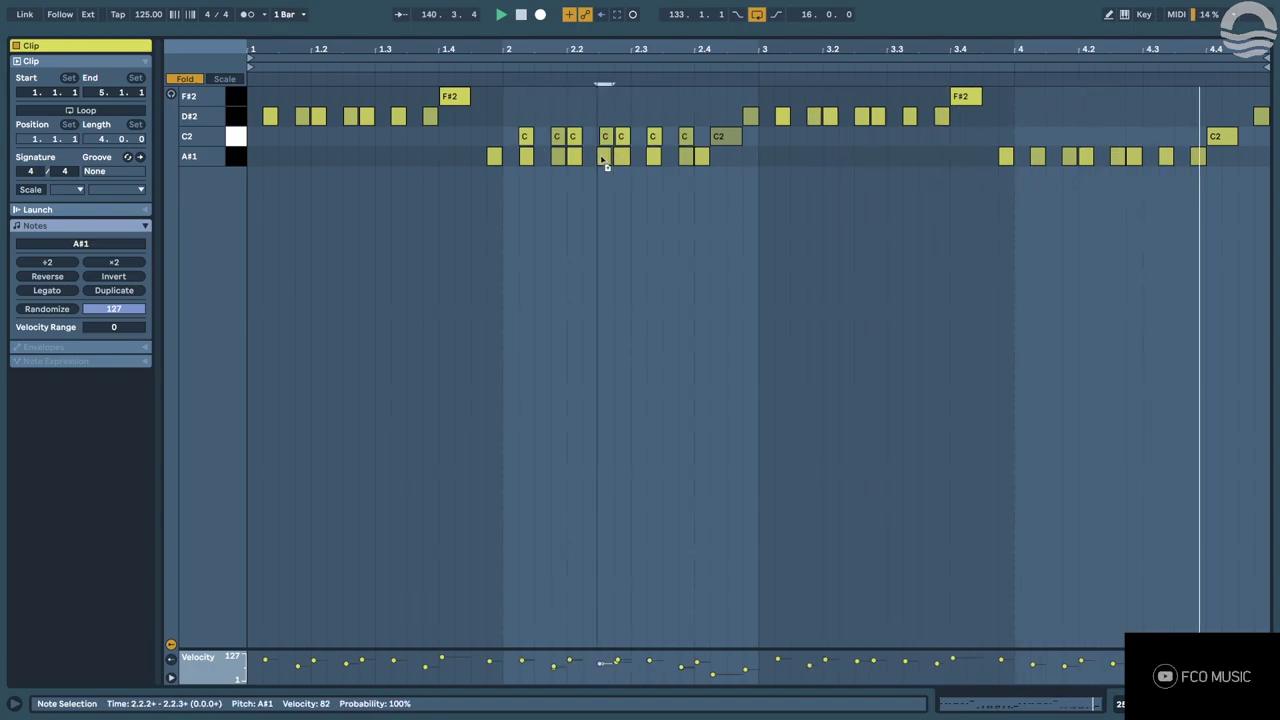
scroll(607, 162, up, 5)
drag(648, 157, 616, 161)
scroll(616, 161, down, 5)
drag(504, 137, 646, 141)
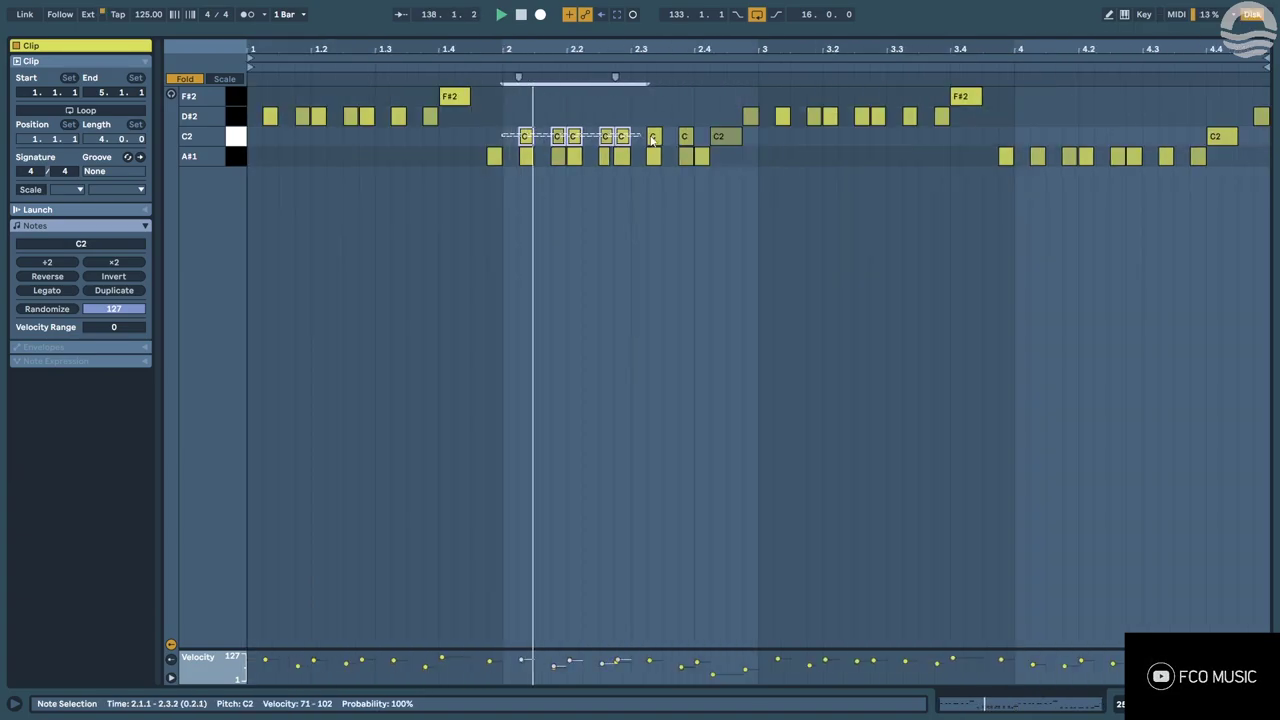
key(Delete)
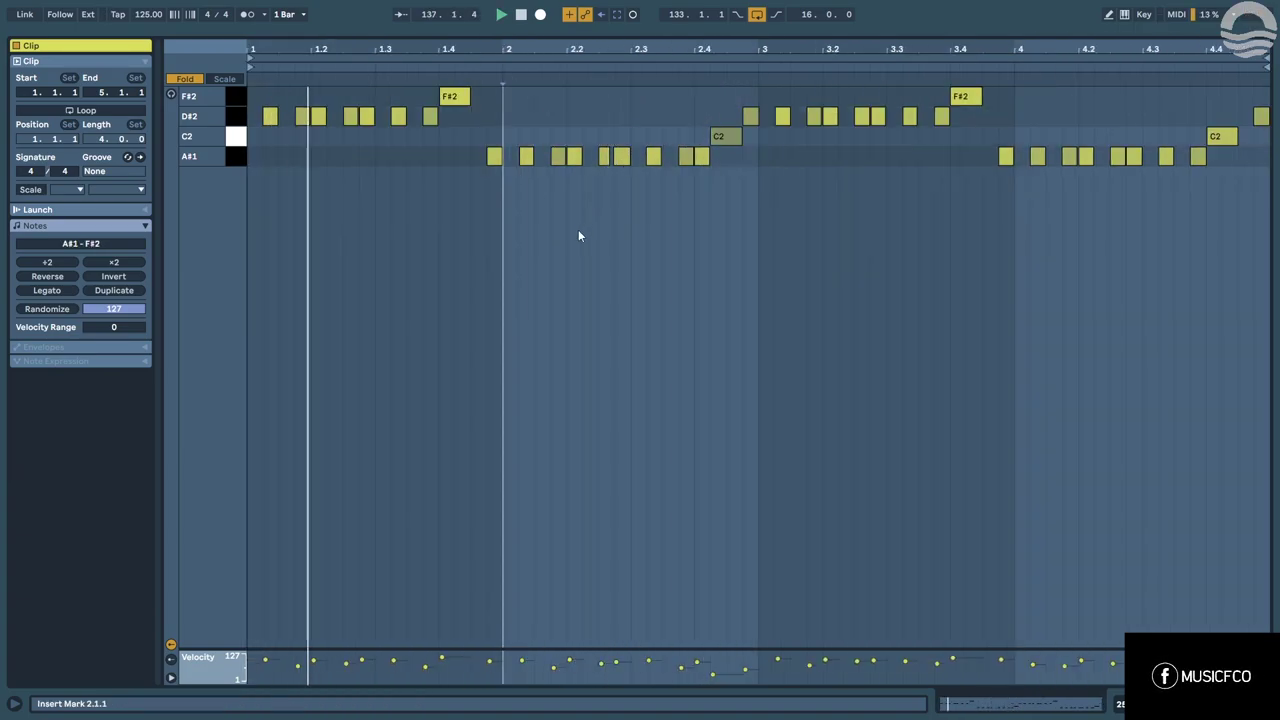
Try transposing all the clip's notes down one octave.
key(ctrl+a)
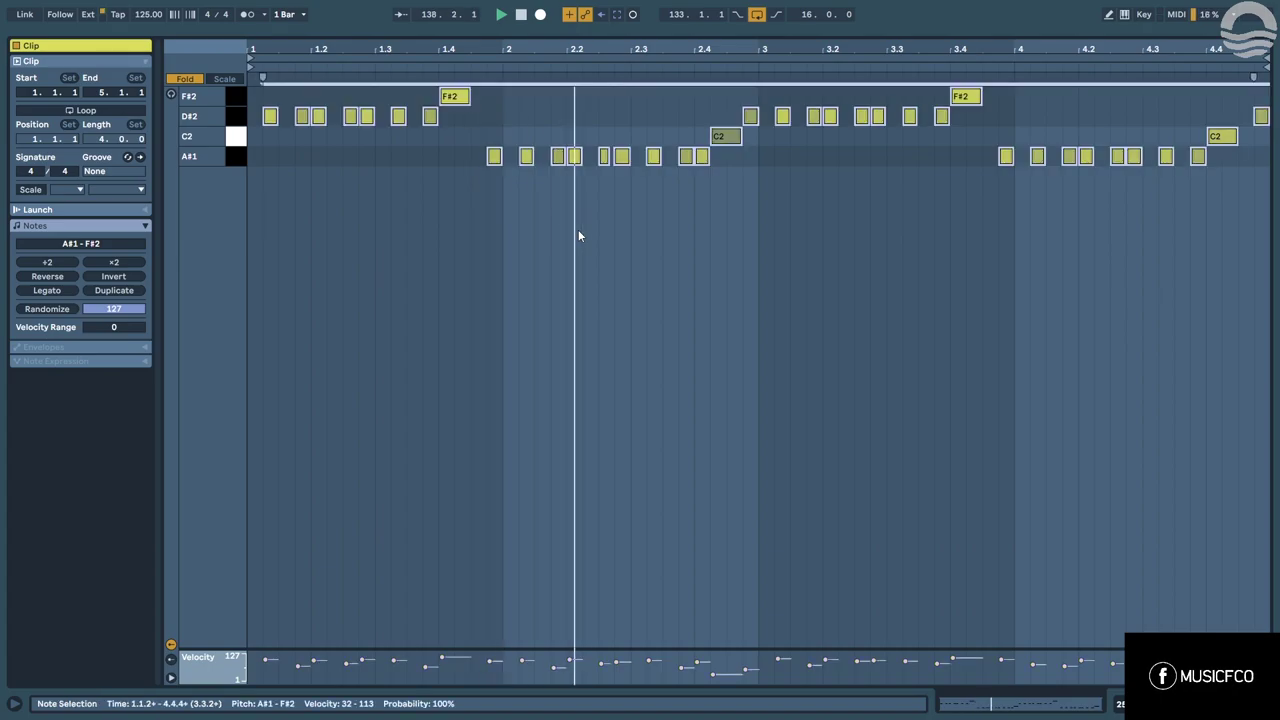
key(shift+Down)
key(shift+Up)
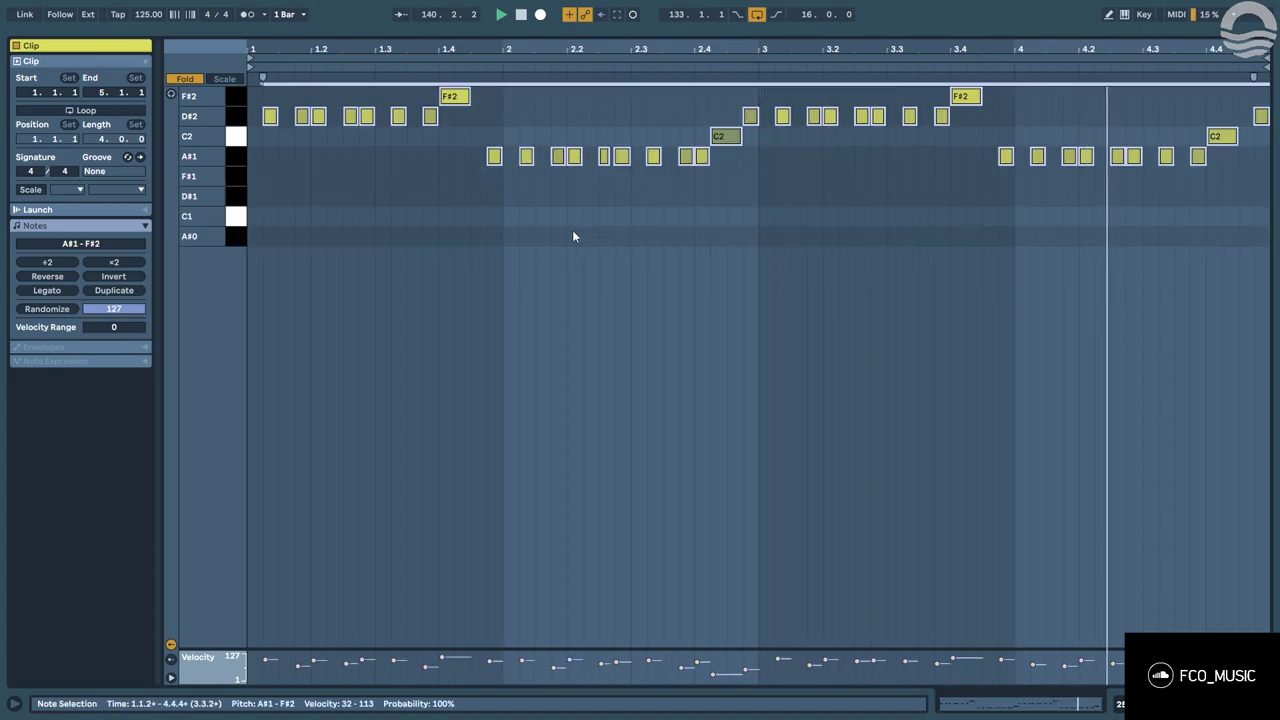
click(572, 236)
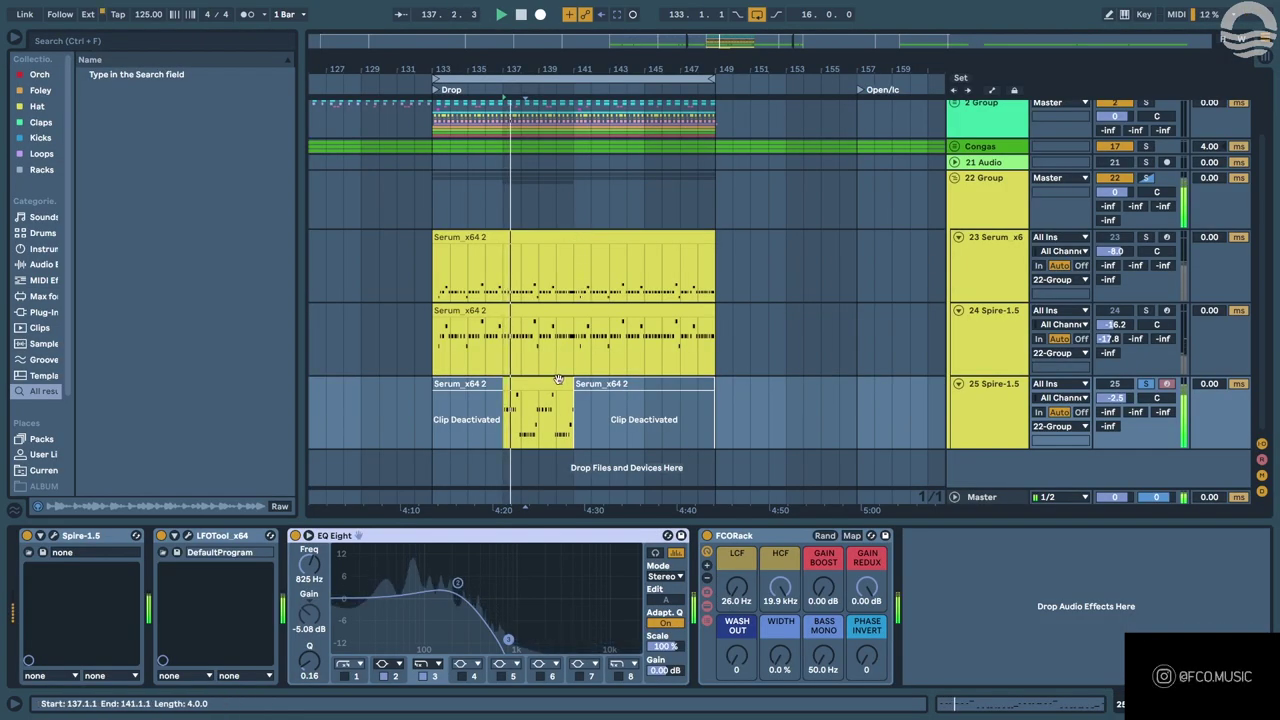
Extend the captured clip to the end of the drop and loop its first four bars.
drag(572, 383, 714, 383)
double_click(669, 382)
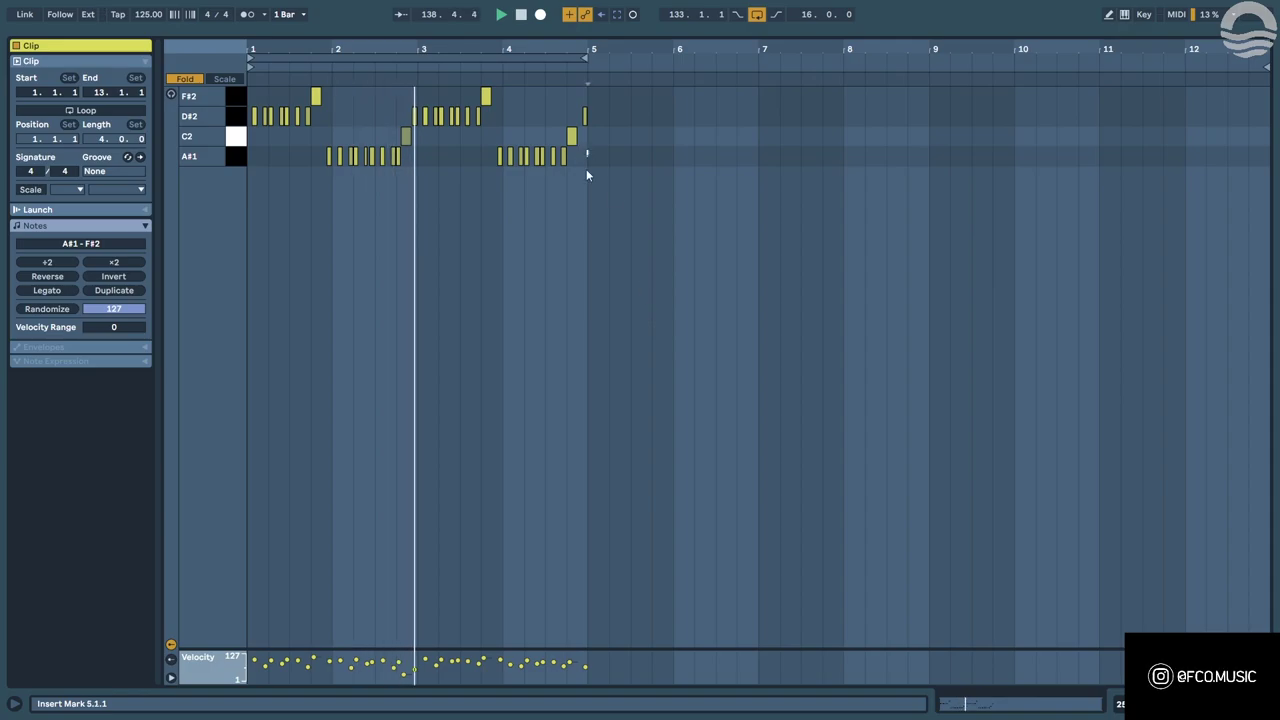
drag(589, 165, 8, 191)
key(ctrl+l)
key(shift+Tab)
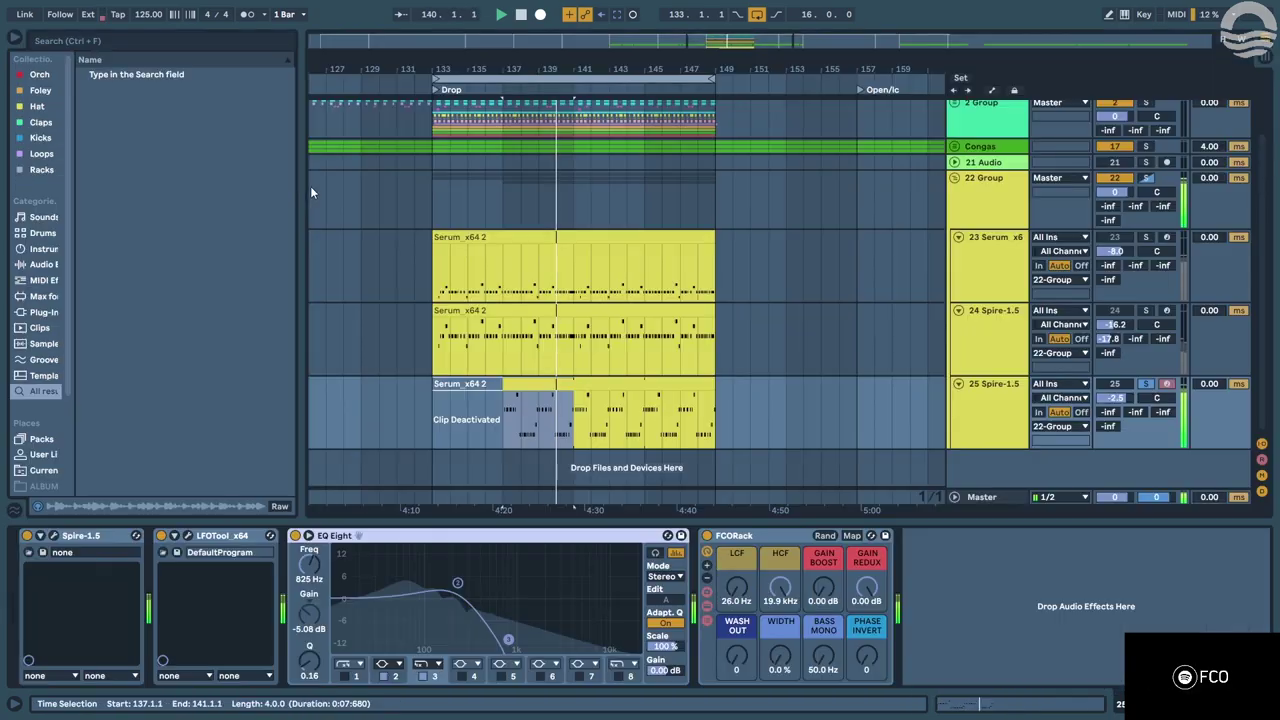
Extend the looped second Spire clip back to the start of the drop at bar 133.
click(513, 383)
drag(504, 383, 493, 316)
click(492, 315)
click(509, 383)
Copy the second Spire clip over the first Spire track's clip and transpose all the copied notes up one octave.
key(ctrl+c)
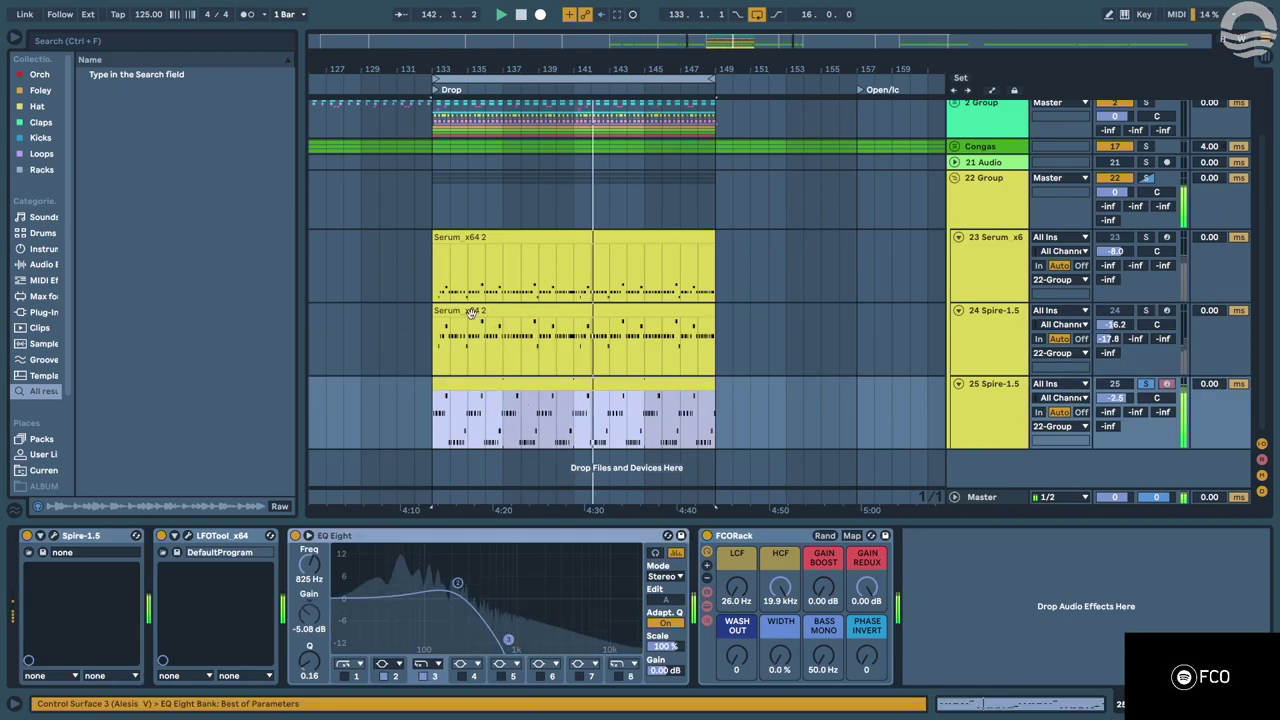
click(471, 312)
key(ctrl+v)
key(ctrl+alt+e)
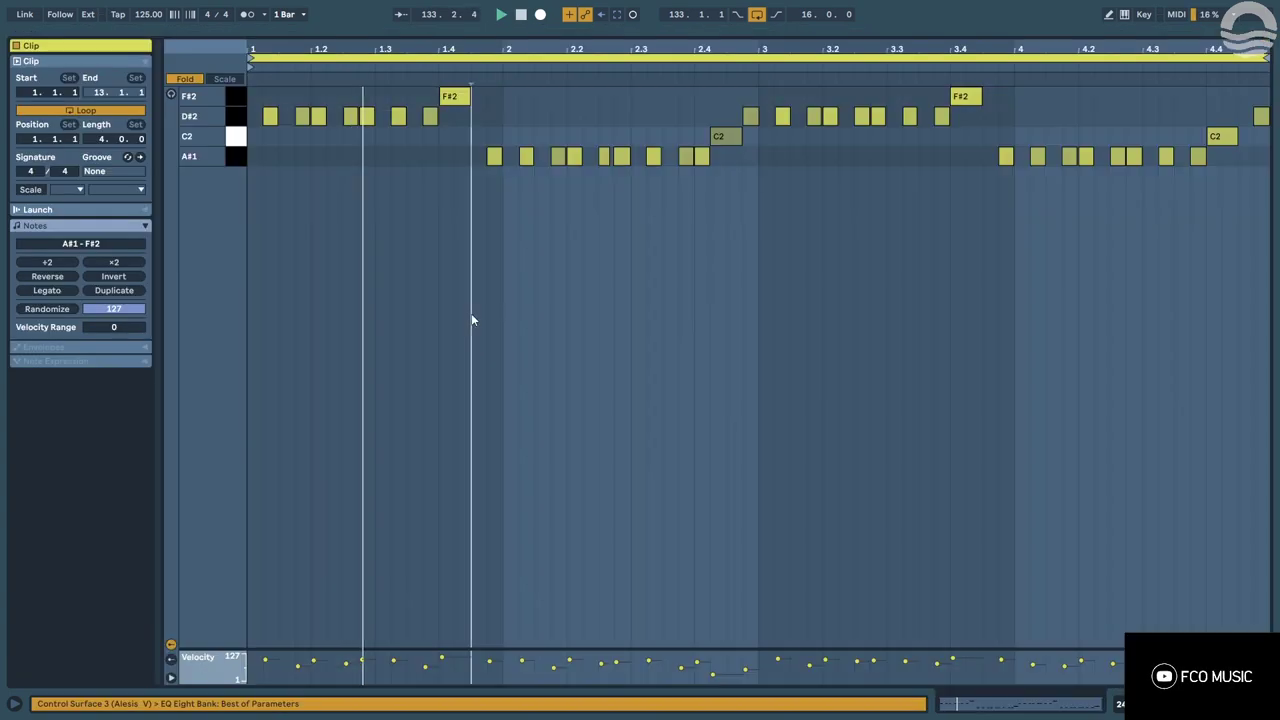
key(ctrl+alt+e)
key(ctrl+alt+e)
key(shift+Up)
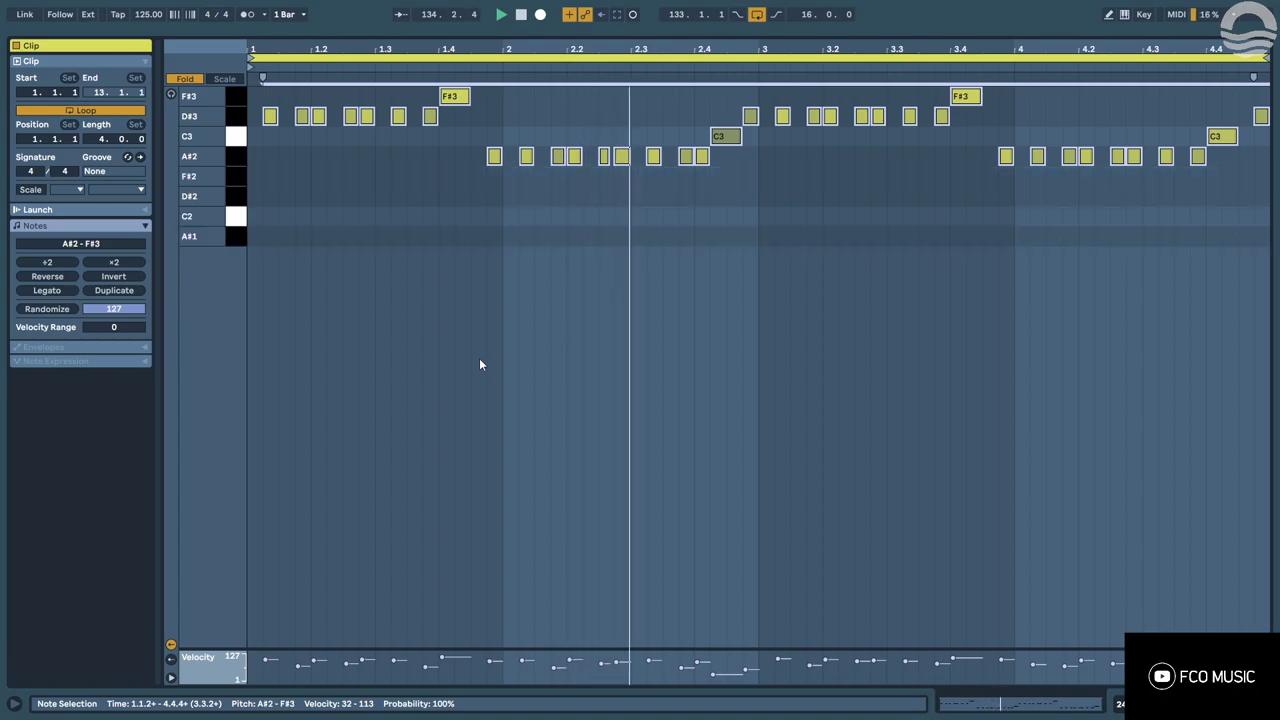
Raise the velocity of all notes in the first Spire clip to 127.
key(space)
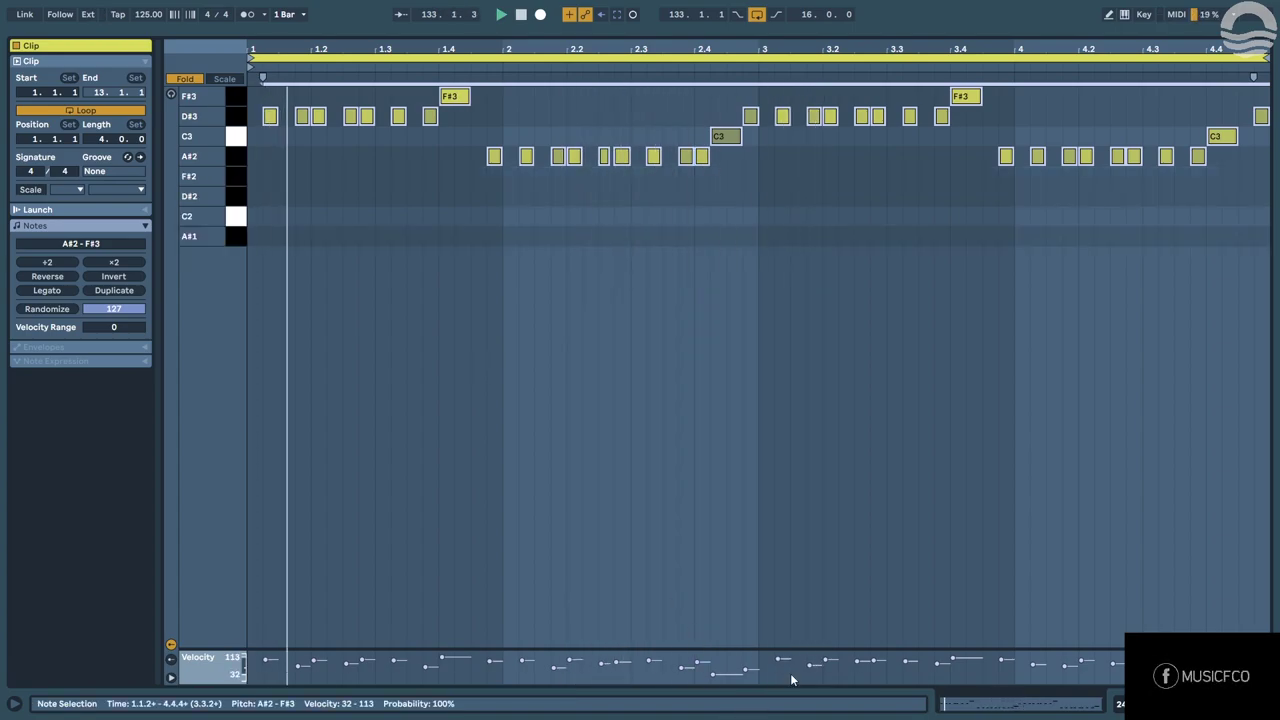
drag(789, 665, 762, 486)
key(space)
key(space)
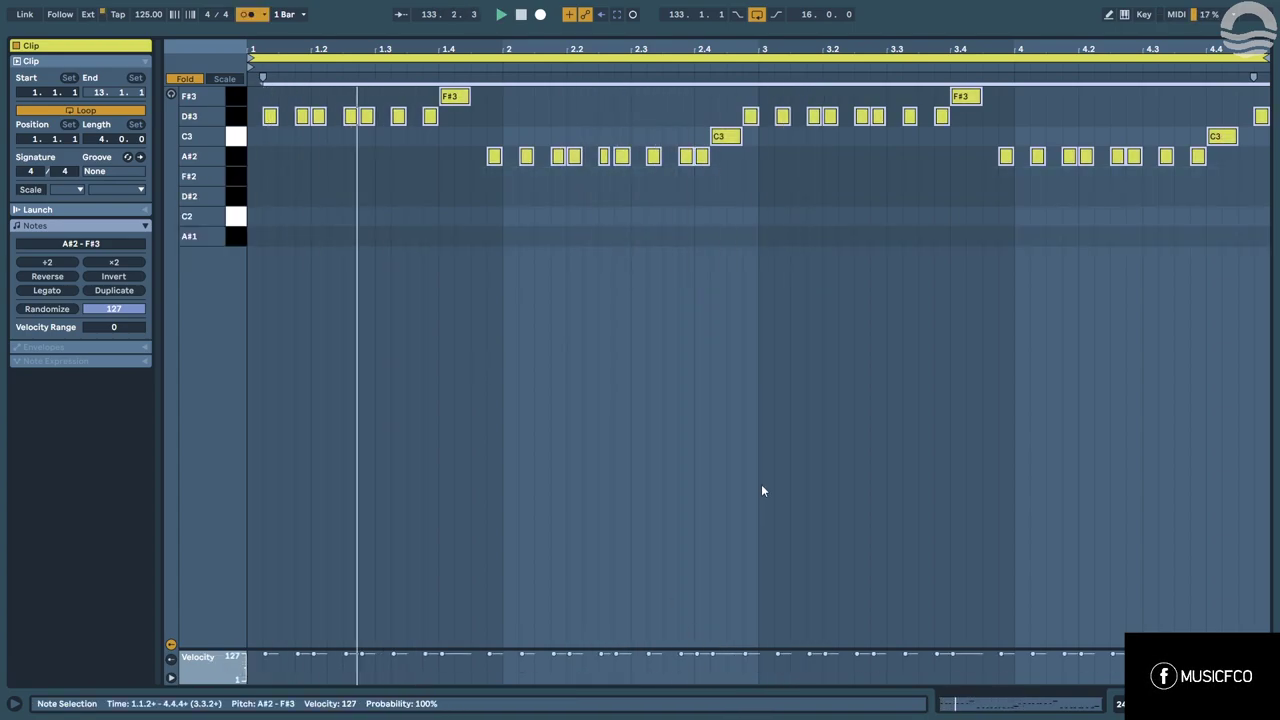
Transpose all notes of the 127-velocity Spire clip down one octave.
key(ctrl+alt+e)
key(ctrl+alt+e)
click(556, 322)
key(ctrl+a)
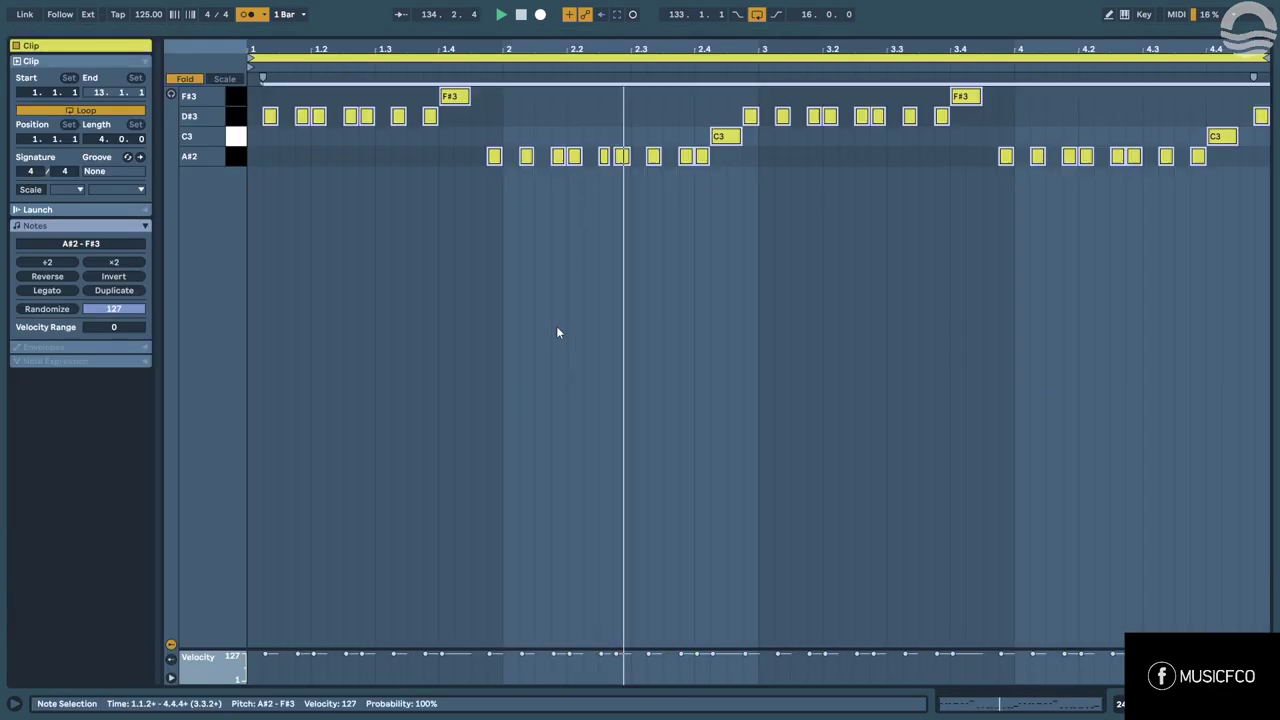
key(shift+Down)
Transpose the new bassline in the Serum clip to the A#0–F#1 range and set the track's EQ low cut to 59.9 Hz.
key(ctrl+alt+e)
click(522, 241)
key(ctrl+alt+e)
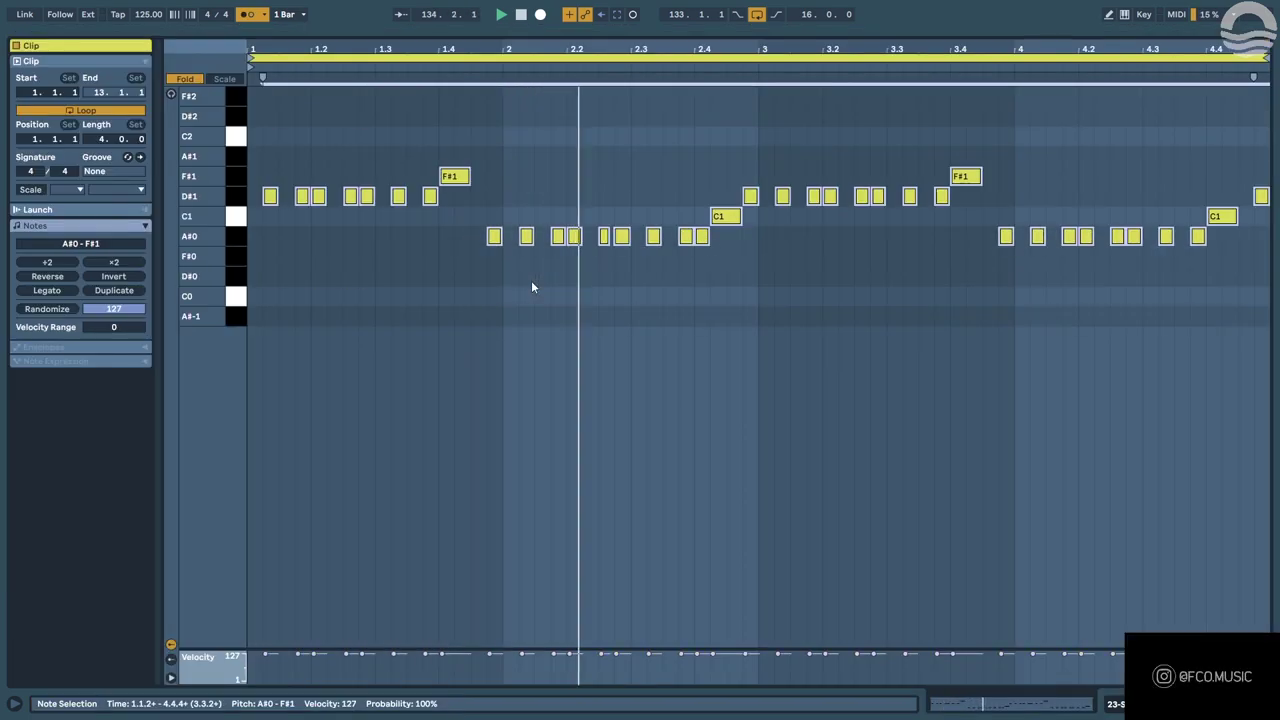
key(ctrl+alt+e)
drag(420, 622, 399, 614)
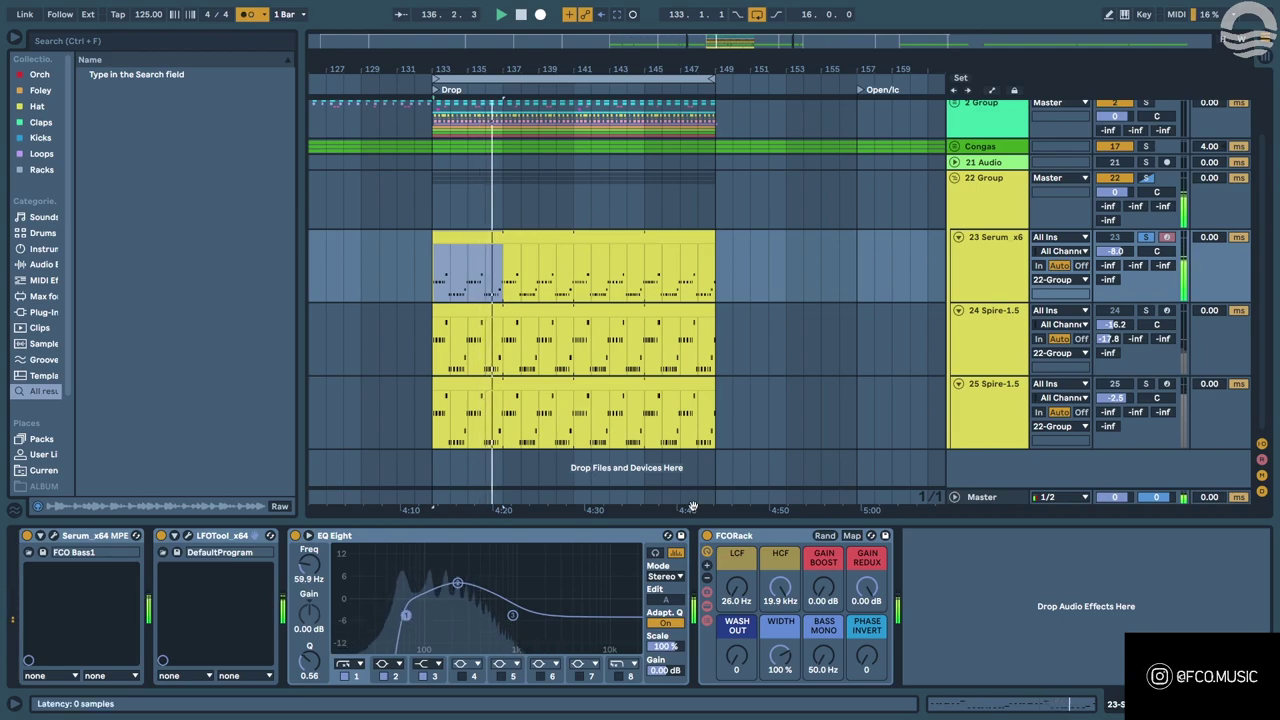
Solo the reference track for comparison, setting its volume to -14.4 dB and the bass group's volume to -inf.
click(978, 193)
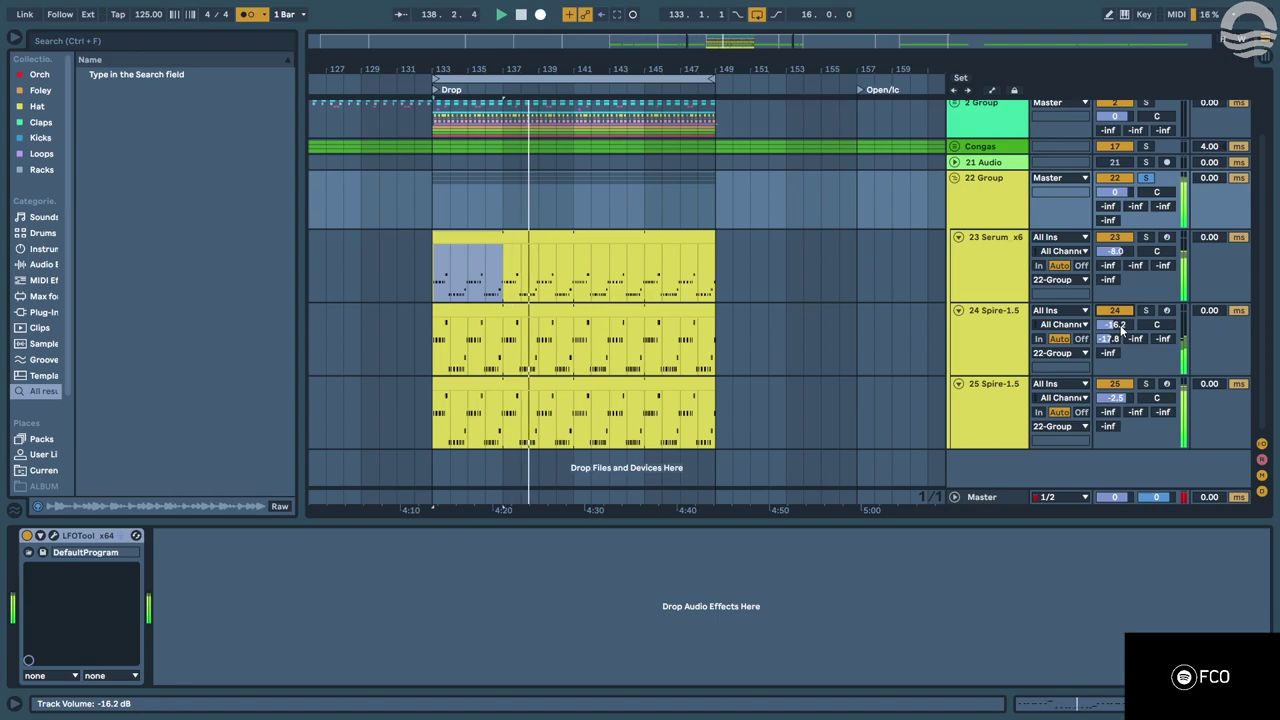
key(Tab)
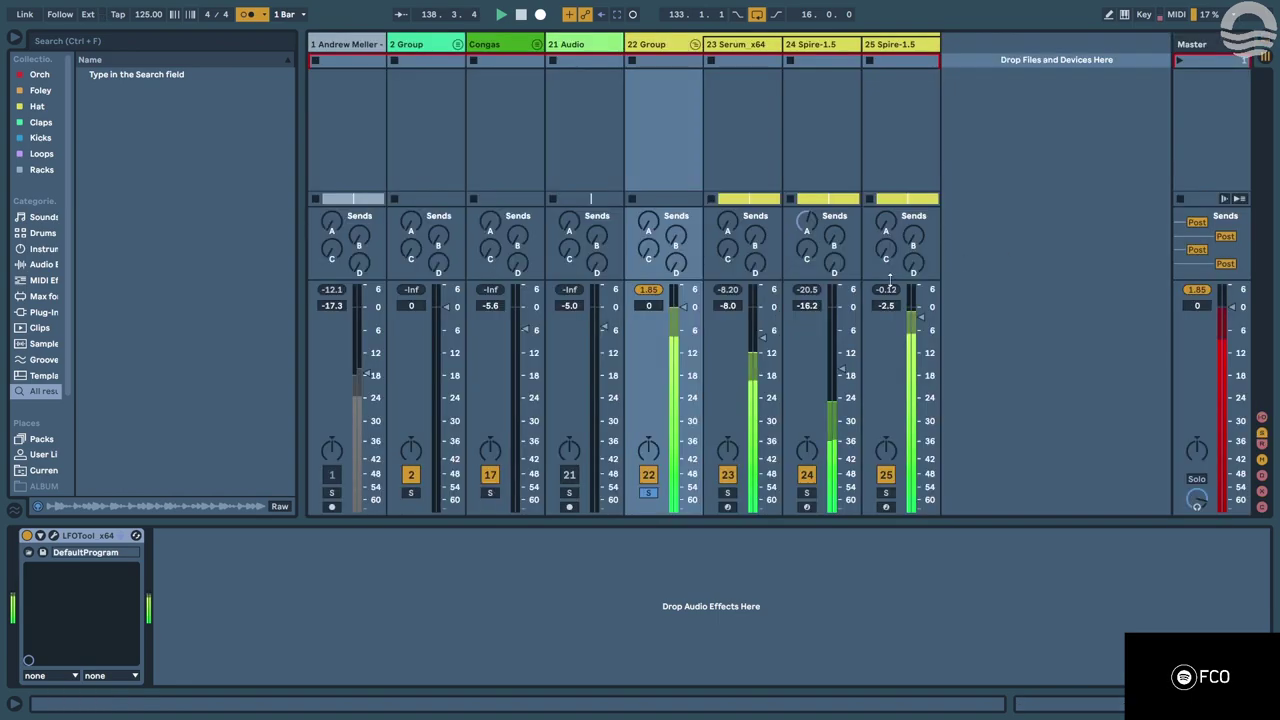
click(489, 493)
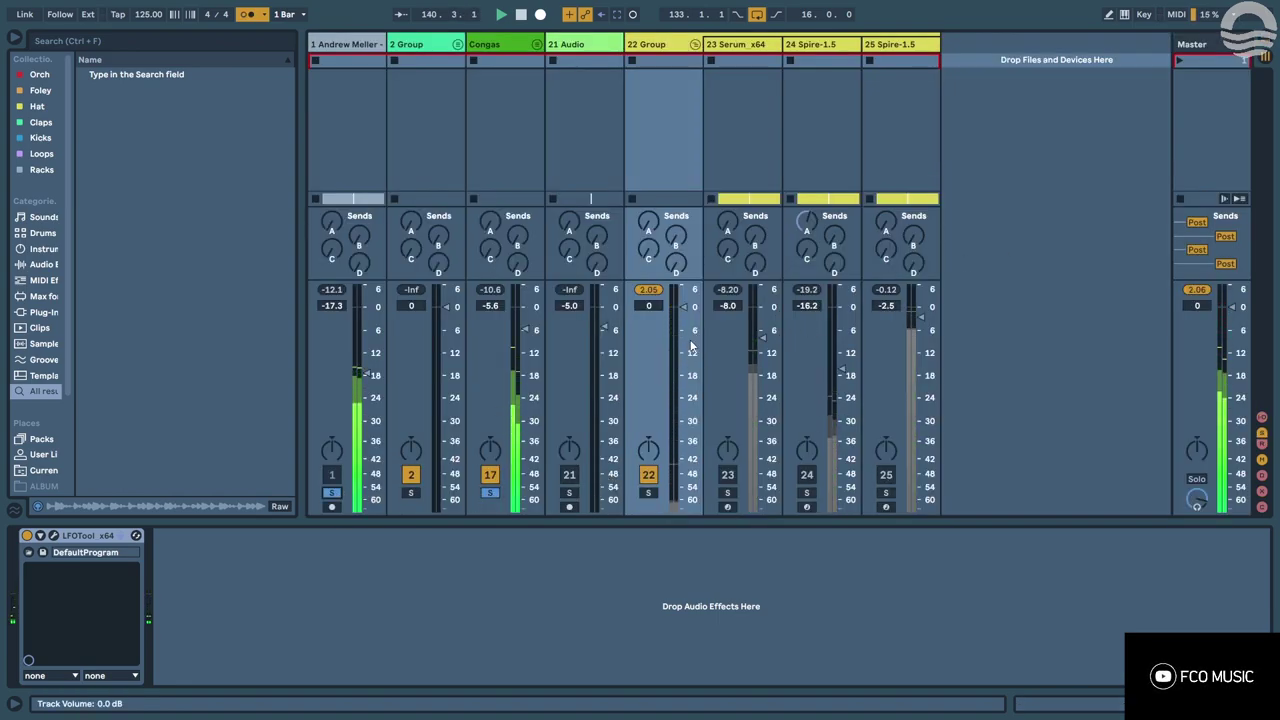
click(331, 493)
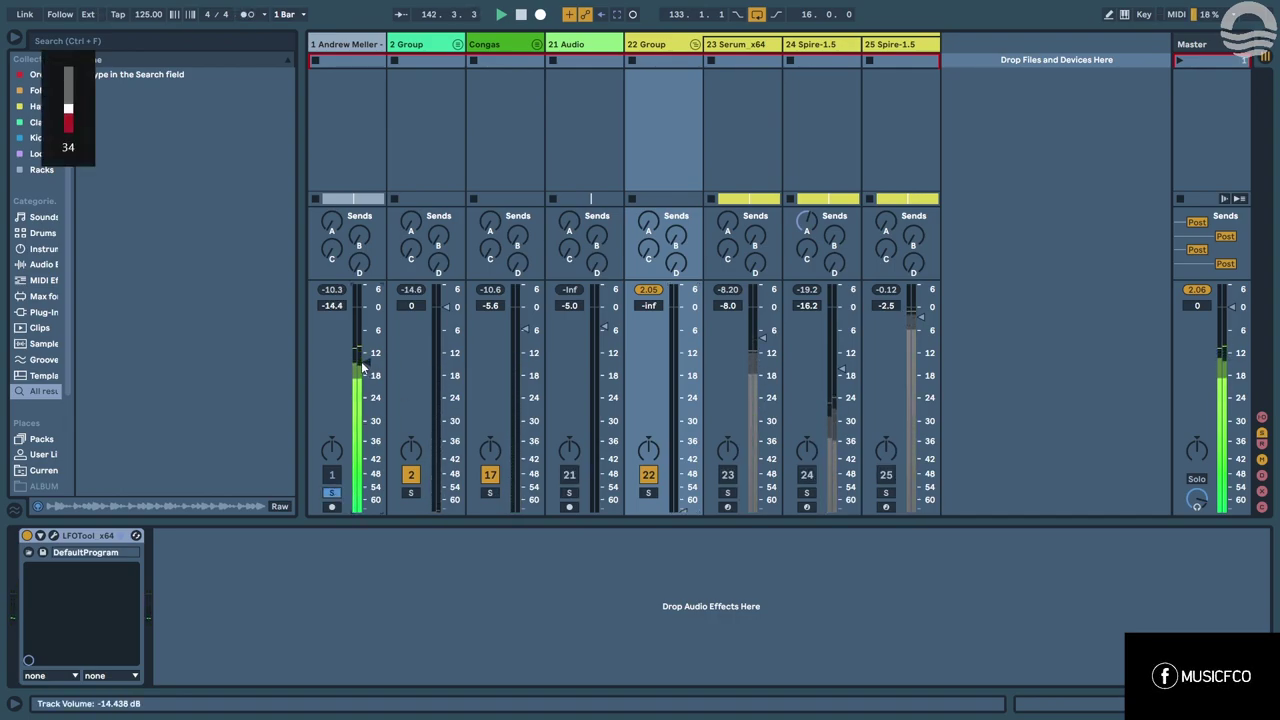
Solo 2 Group together with the bass group and raise the bass group's volume to -6.1 dB.
click(410, 494)
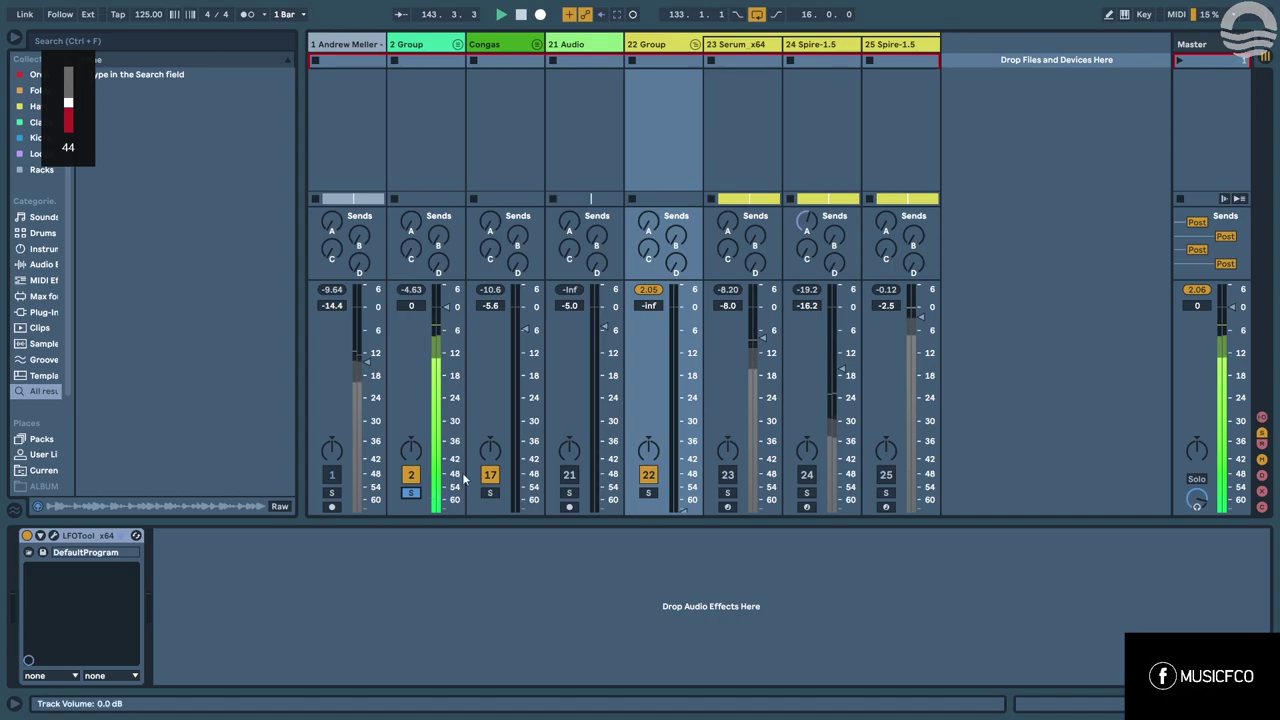
ctrl+click(648, 492)
drag(684, 506, 686, 334)
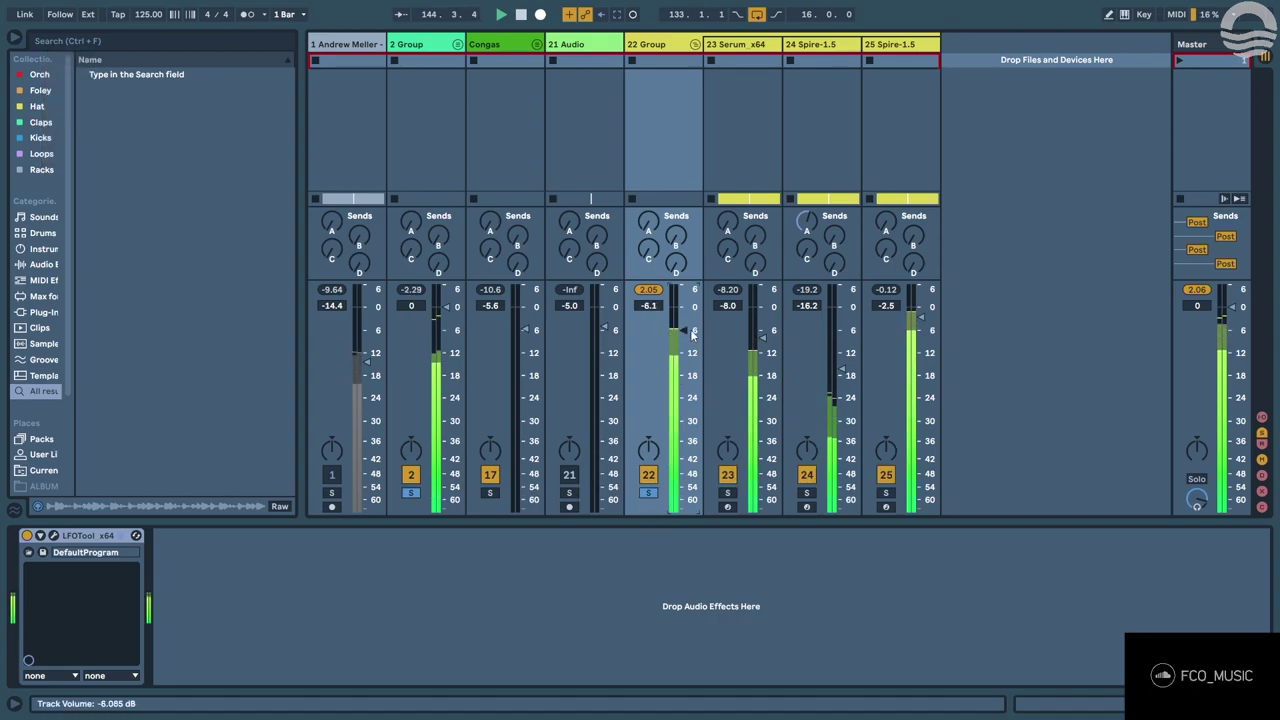
Check the note range of the clip on the last Spire track and try the Serum bassline one octave higher, at A#1–F#2.
key(Tab)
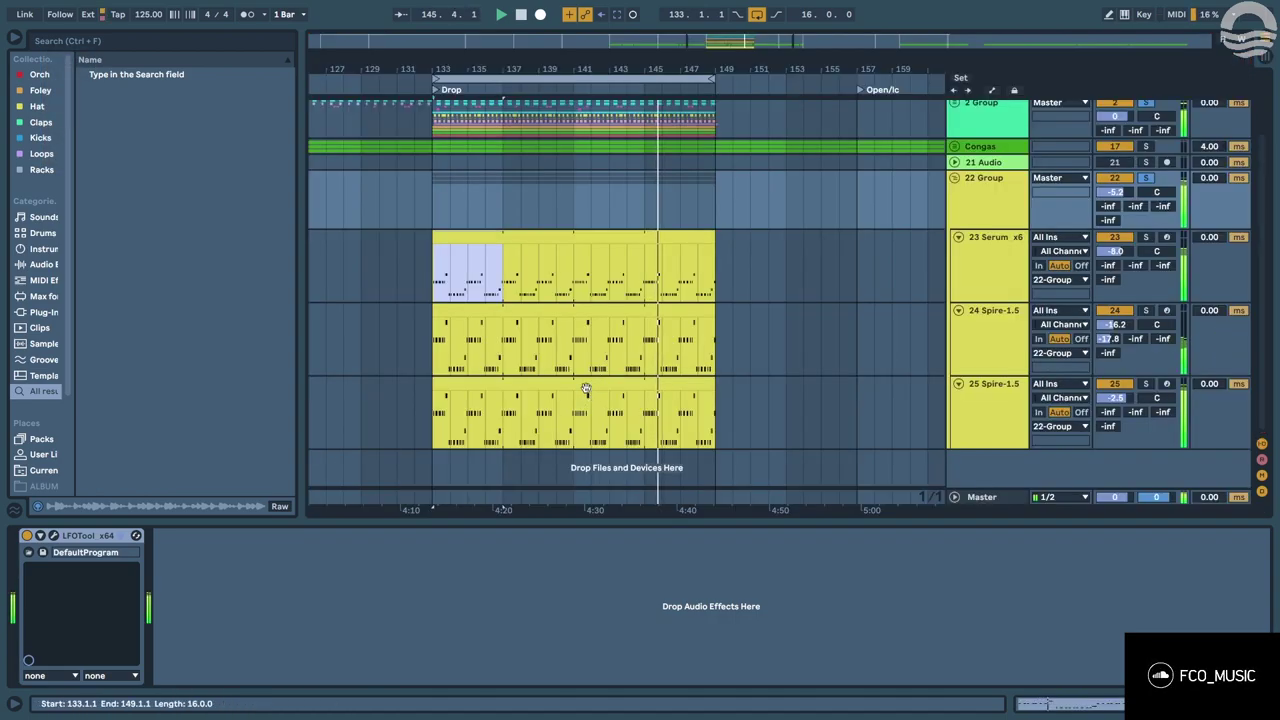
double_click(583, 388)
key(ctrl+a)
drag(373, 120, 384, 125)
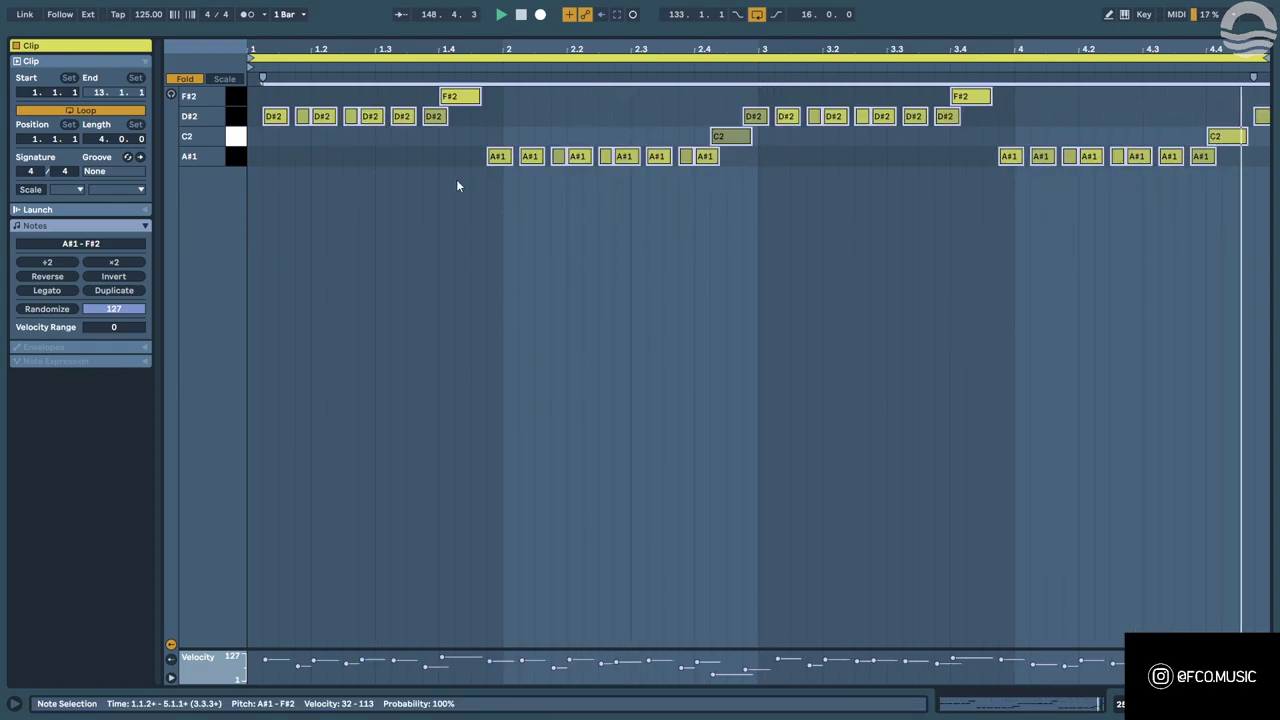
key(shift+Tab)
click(548, 243)
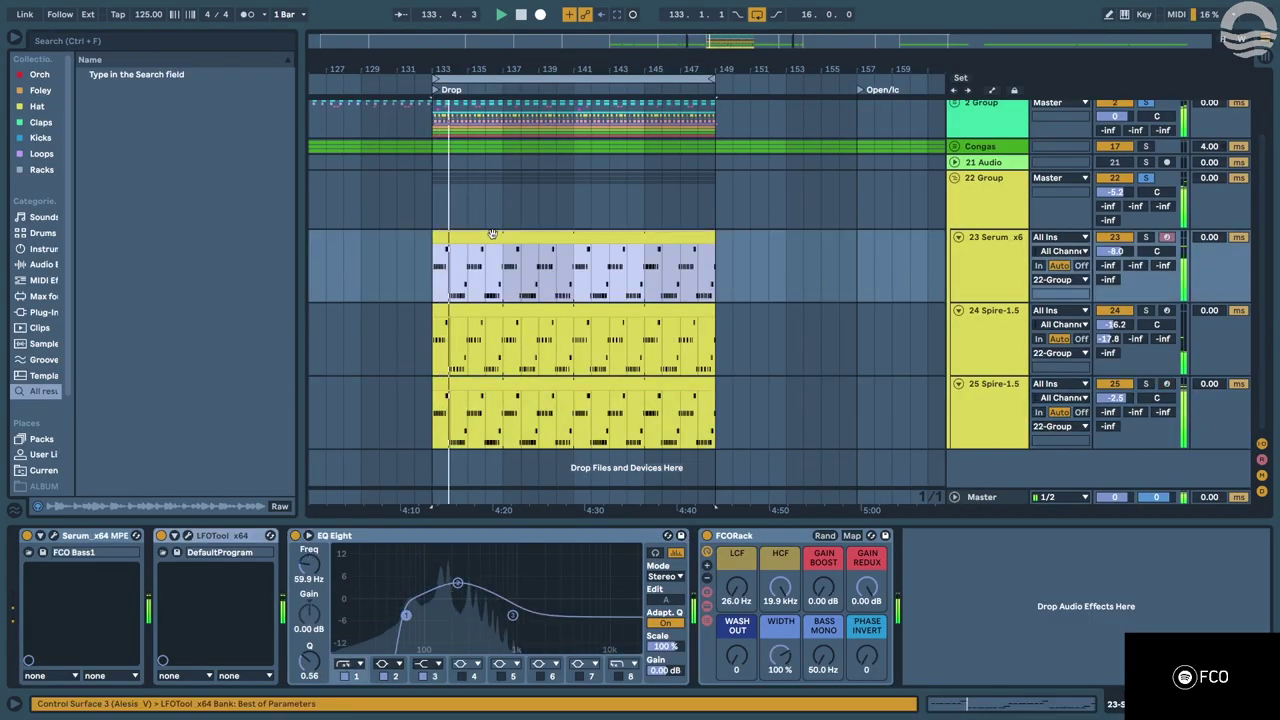
key(shift+Tab)
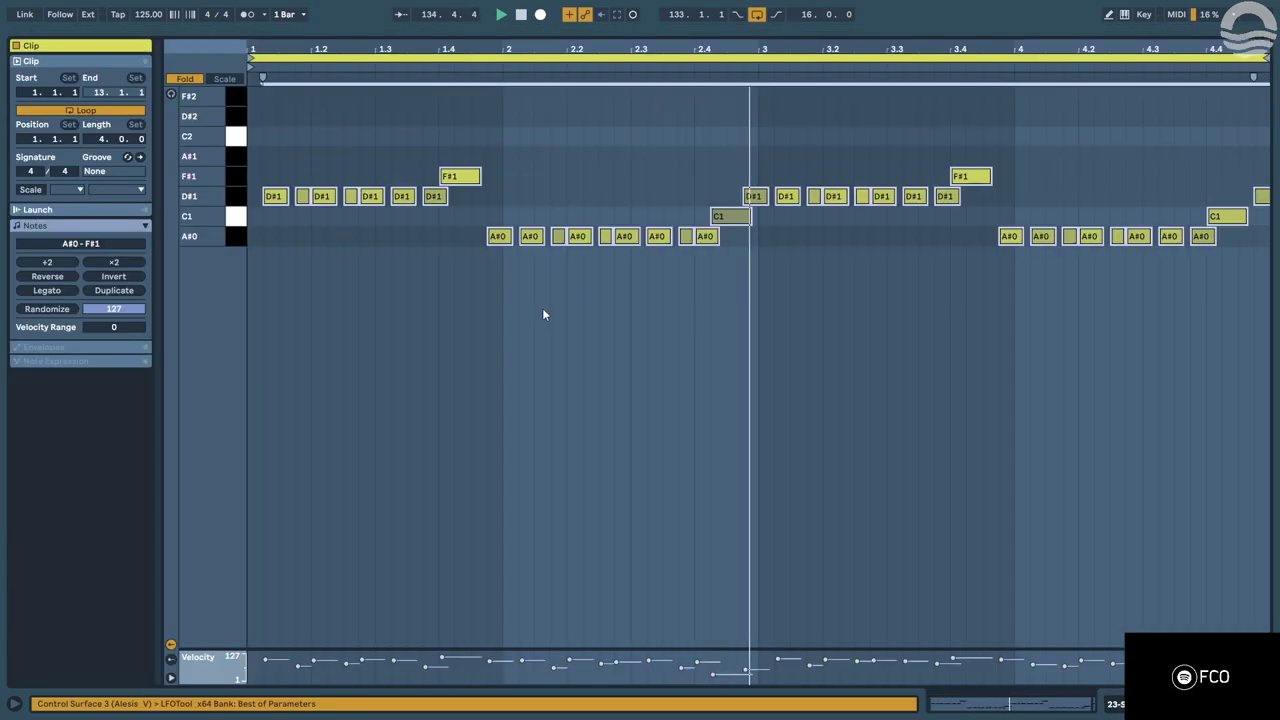
click(543, 314)
key(shift+Tab)
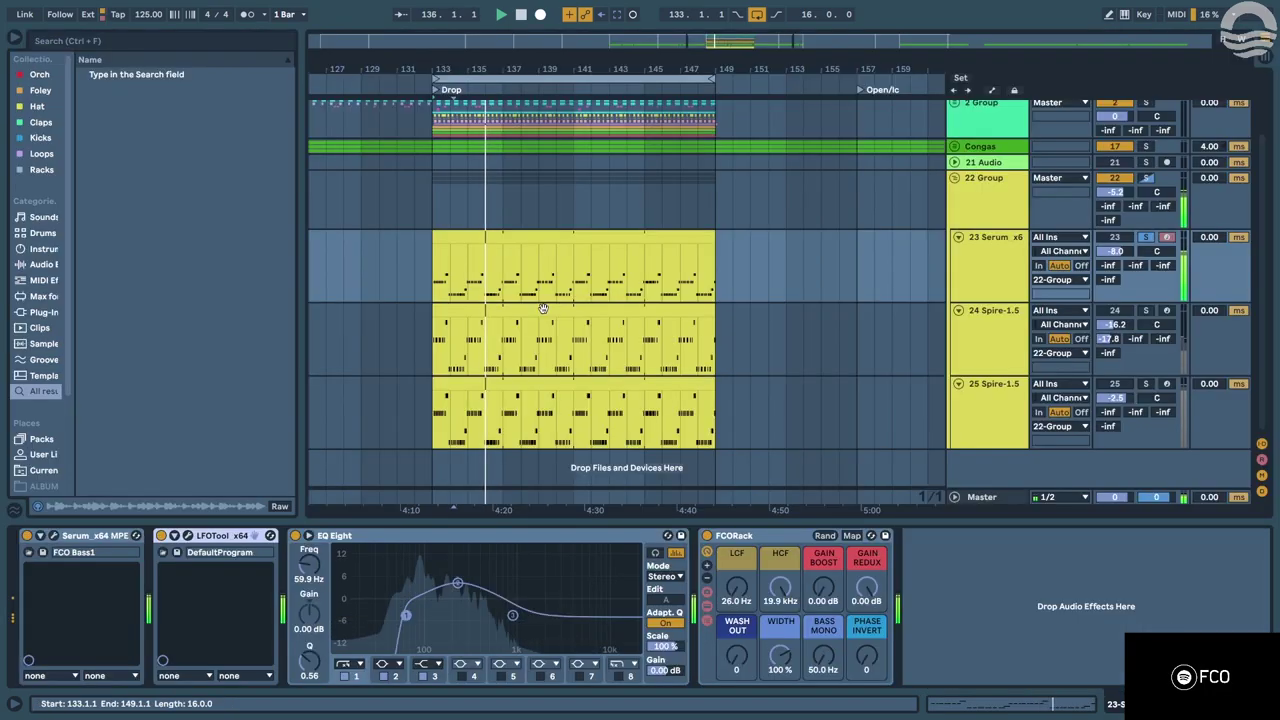
Unfold the Serum clip's piano roll and raise its C1 passing notes by one semitone to C#1.
key(shift+Tab)
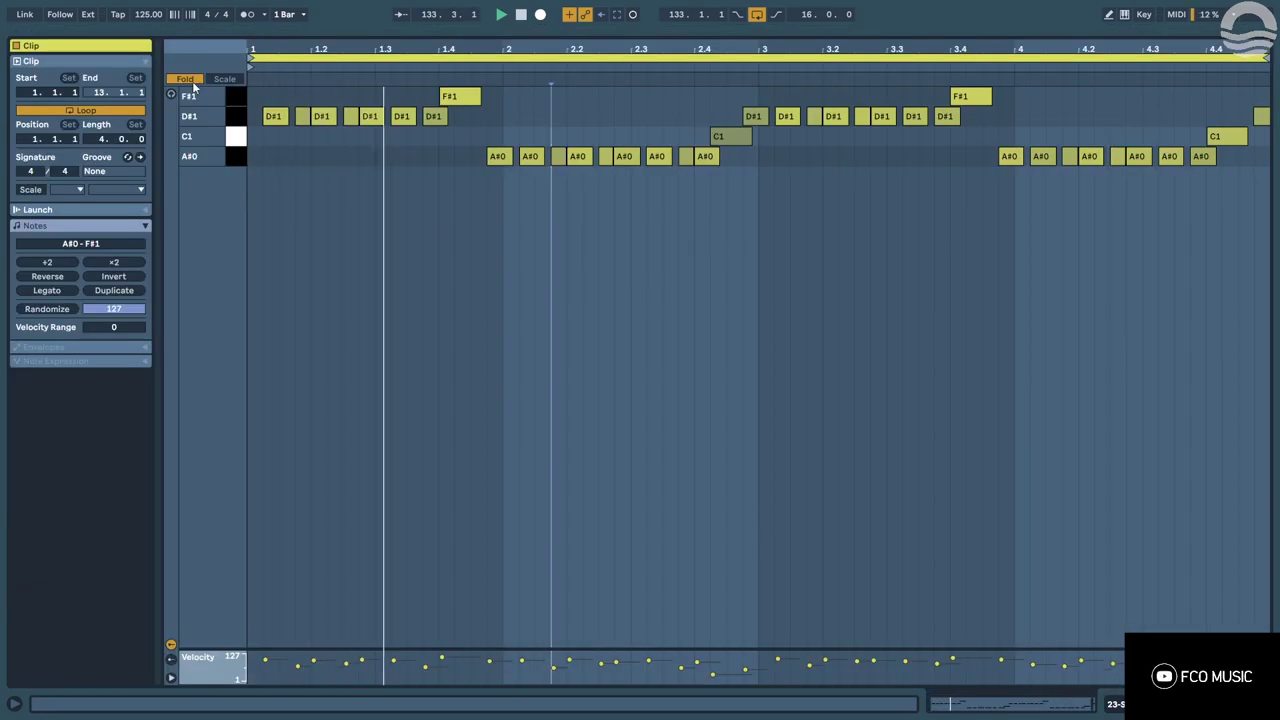
key(f)
click(738, 409)
key(Up)
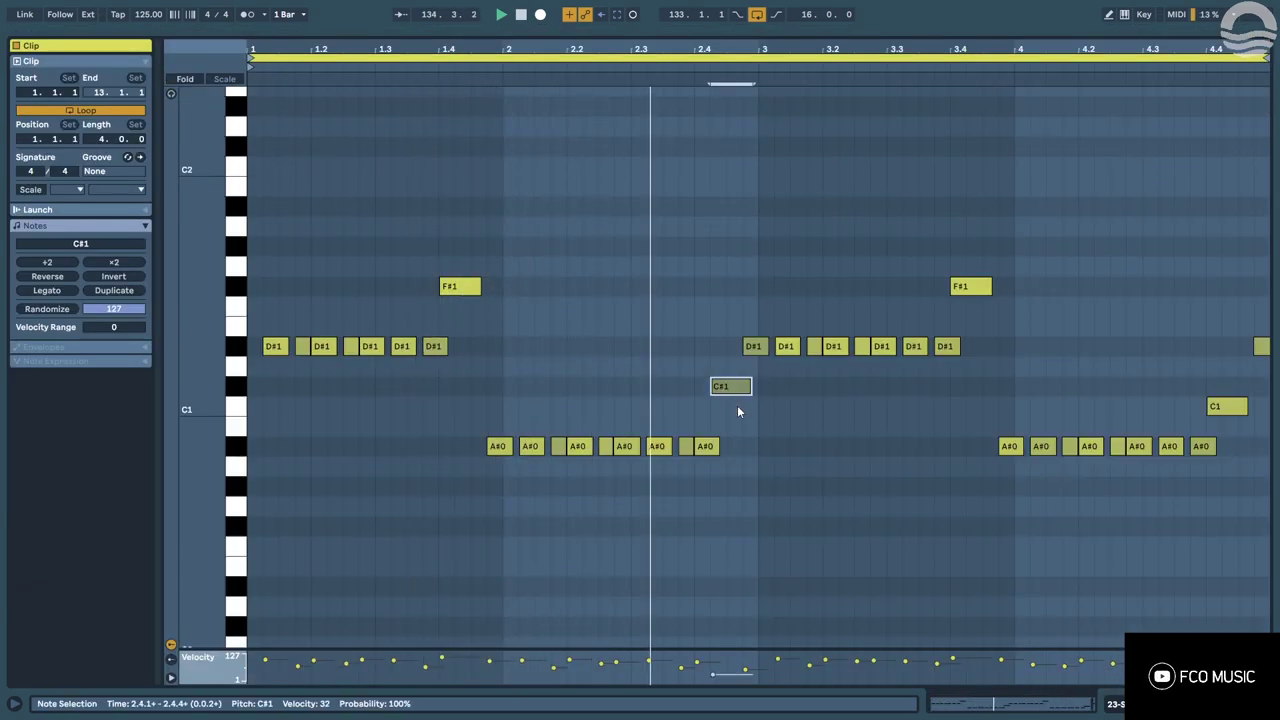
click(1222, 406)
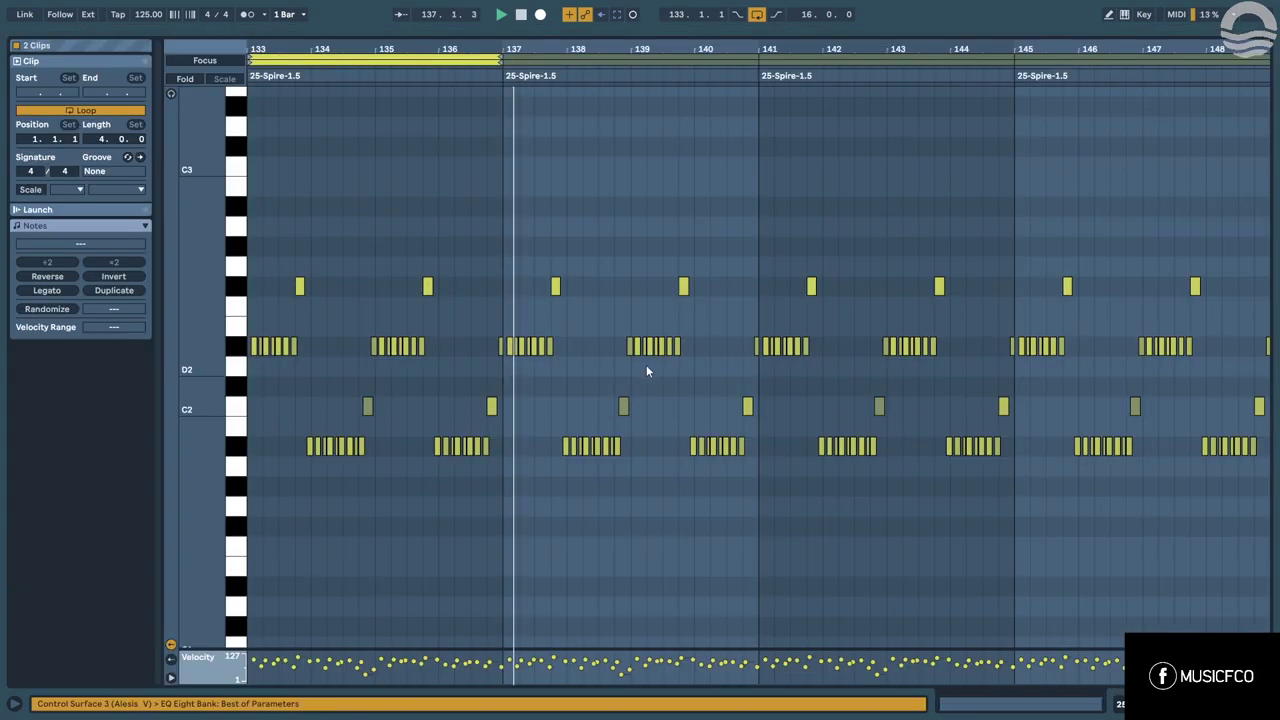
Raise all C2 passing notes in the selected Spire clips by one semitone to C#2.
drag(332, 404, 1265, 414)
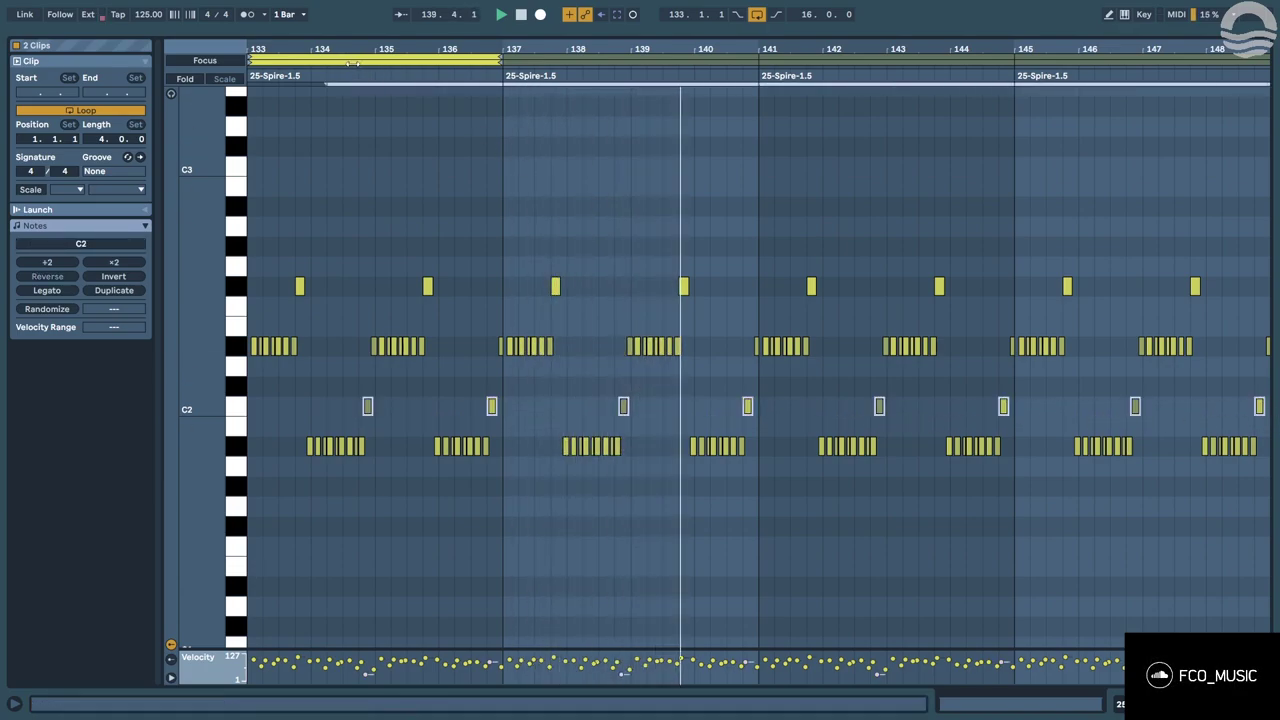
key(Up)
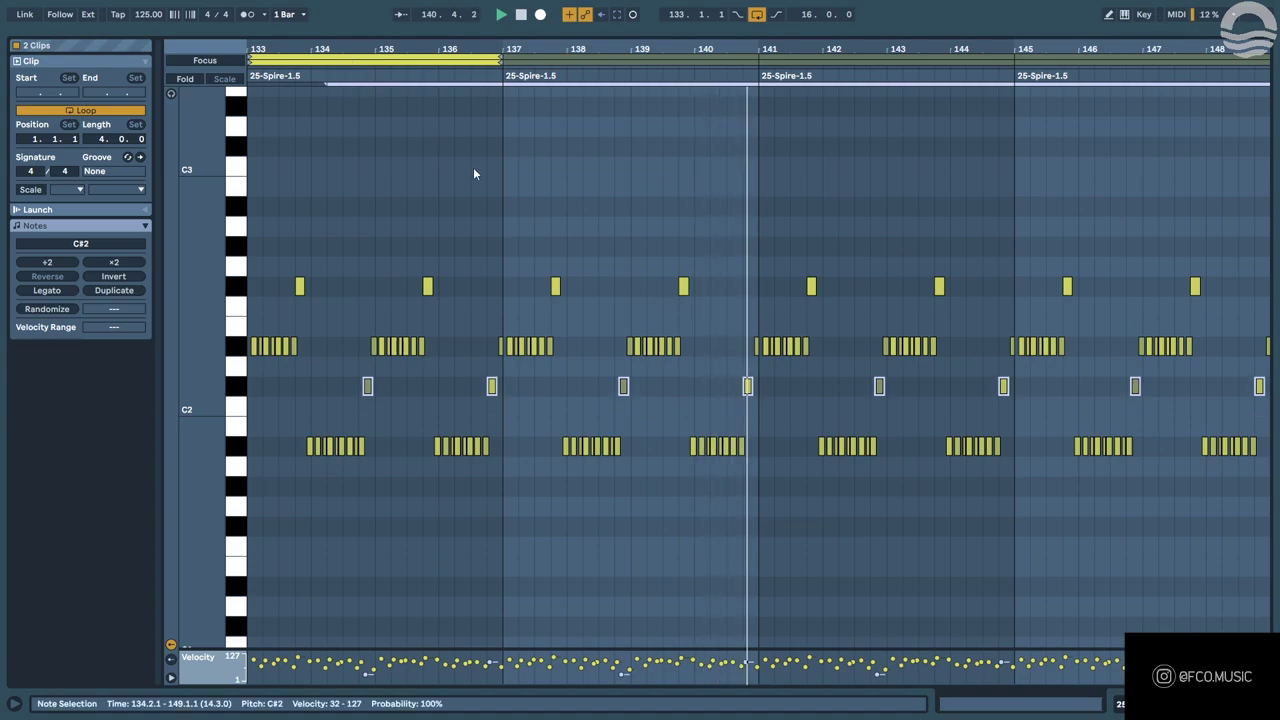
click(211, 64)
key(shift+Tab)
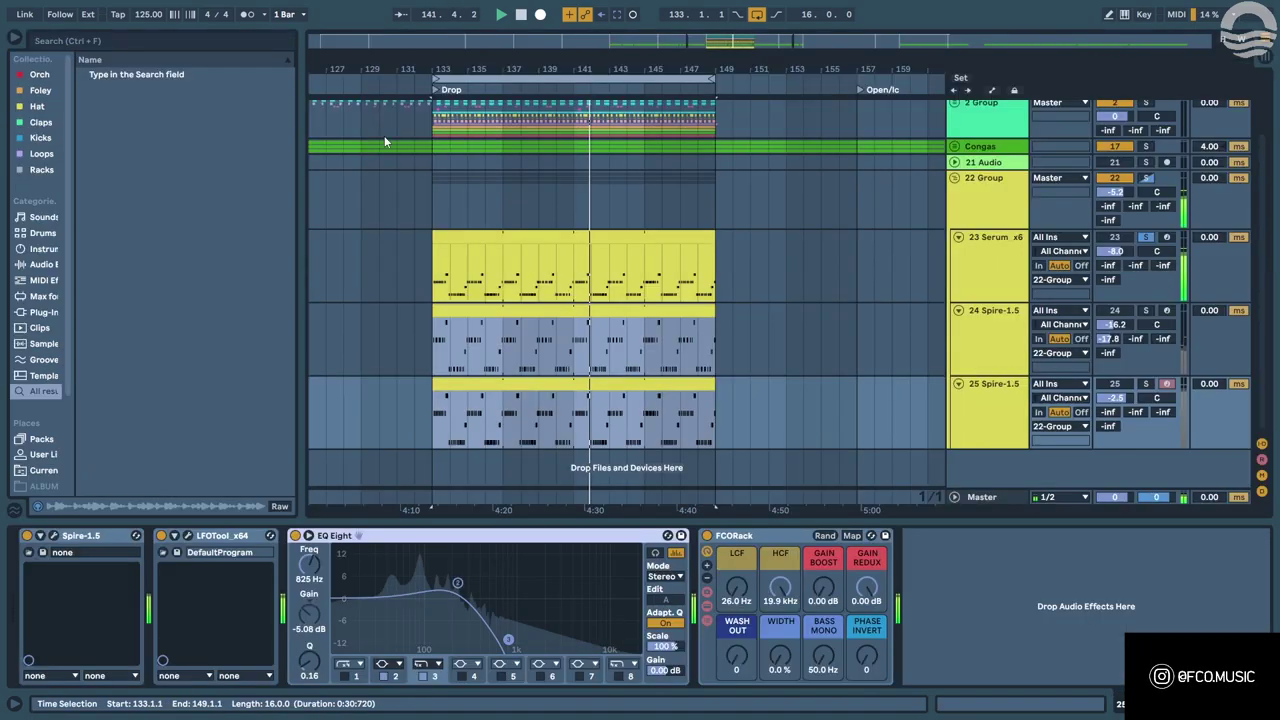
Reshape 22 Group's LFOTool volume curve to reach full level by mid-cycle and hold it, with more smoothing.
click(991, 198)
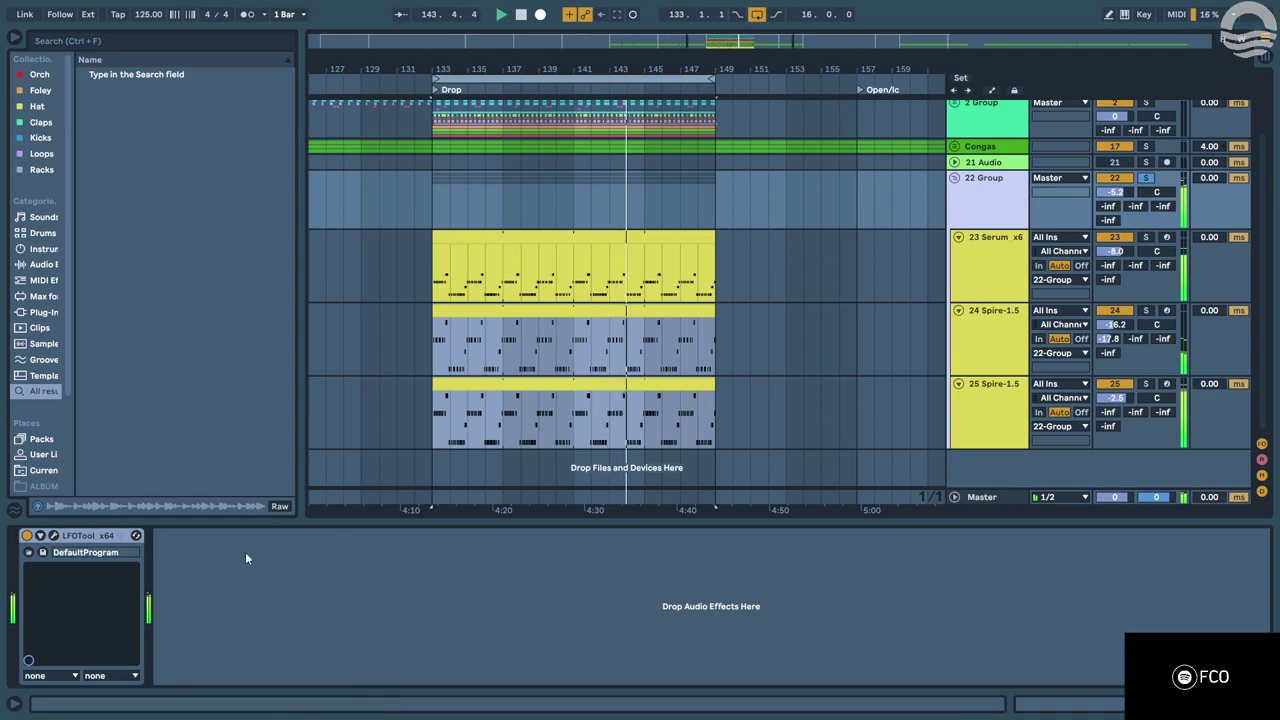
click(53, 535)
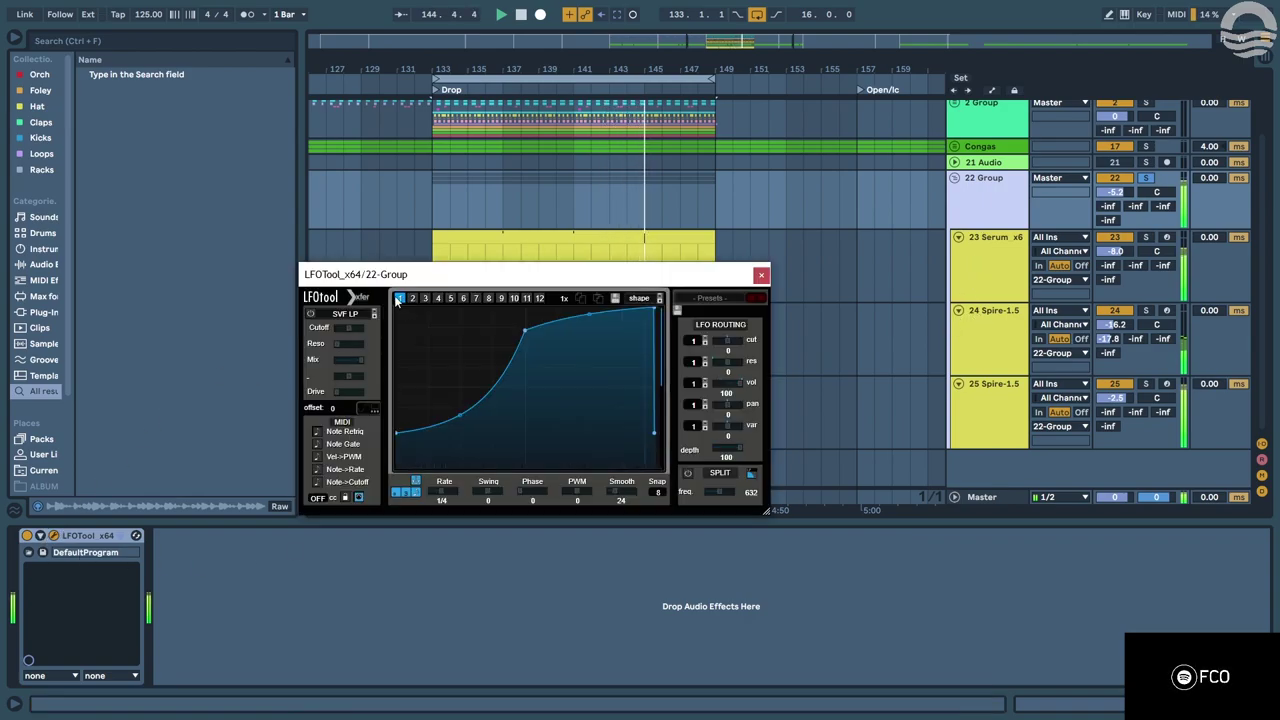
drag(398, 434, 401, 460)
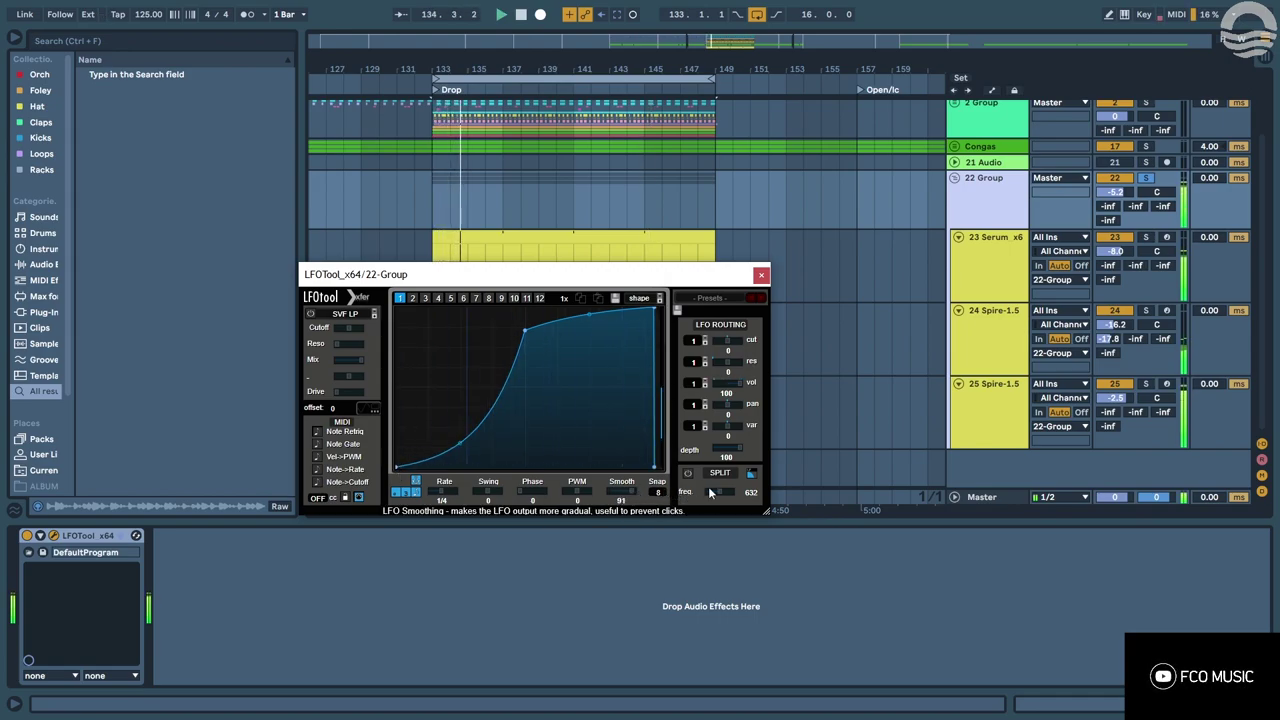
mouse_move(654, 310)
mouse_down()
mouse_move(602, 388)
mouse_move(594, 334)
mouse_move(650, 330)
mouse_up()
drag(525, 331, 526, 304)
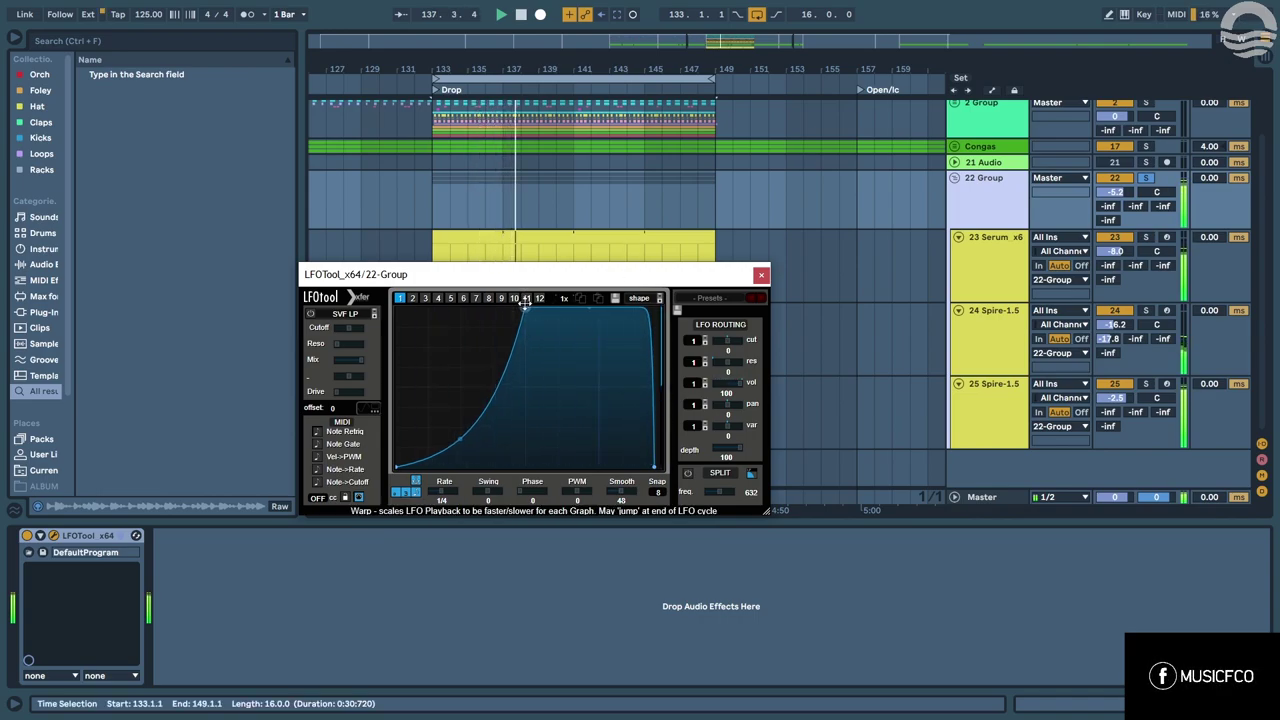
drag(397, 469, 397, 440)
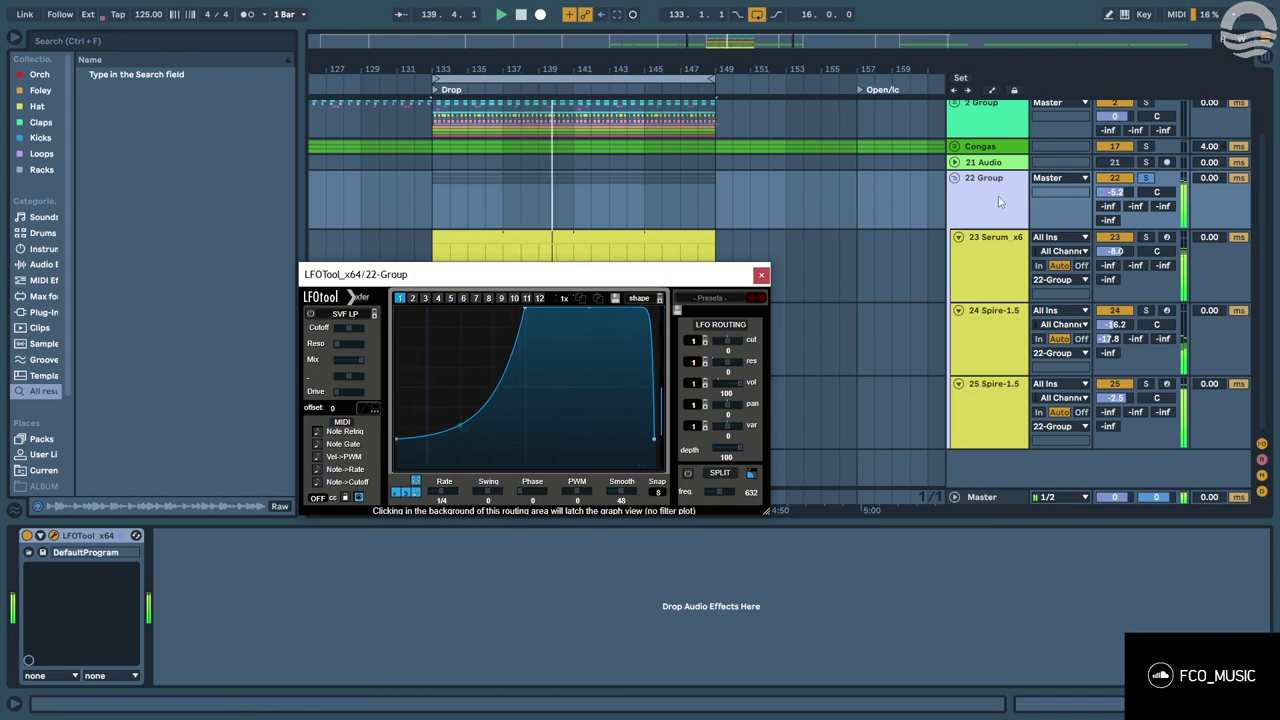
Solo Congas and 2 Group with the bass group, setting the Congas volume to -1.9 dB and the bass group's to -8.7 dB.
scroll(1024, 226, up, 2)
ctrl+click(1146, 226)
click(761, 275)
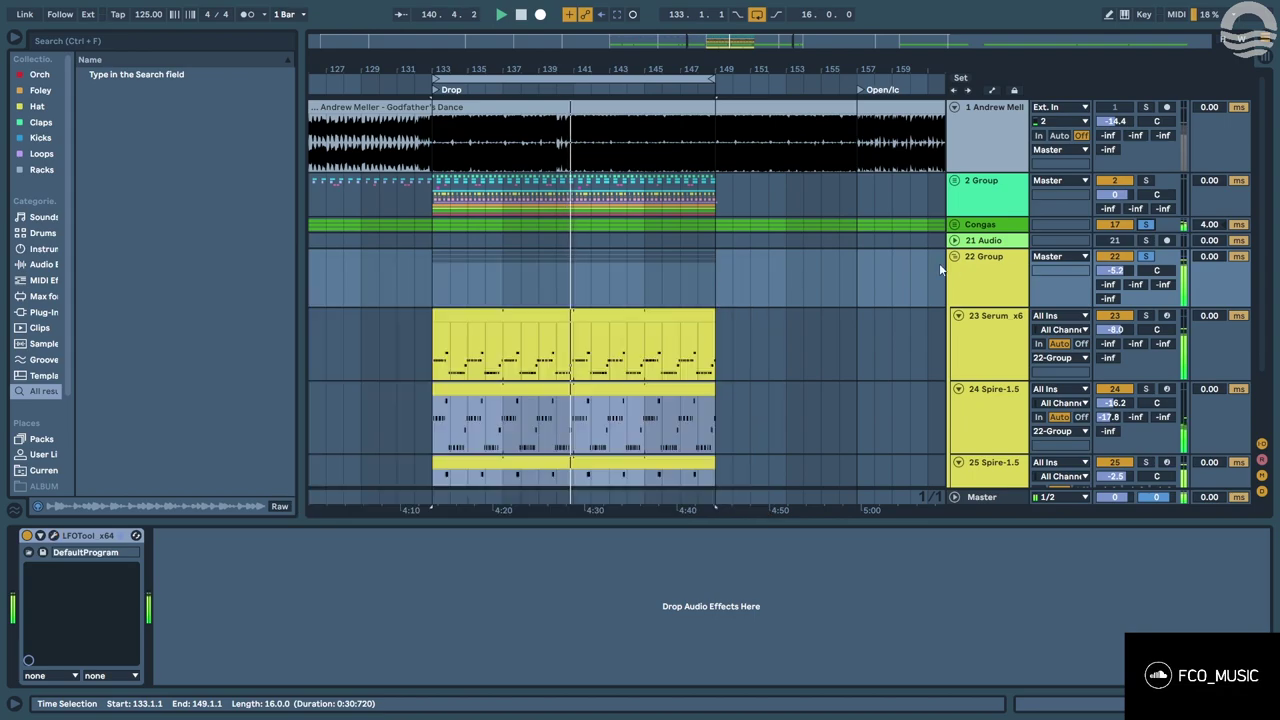
click(955, 257)
key(Tab)
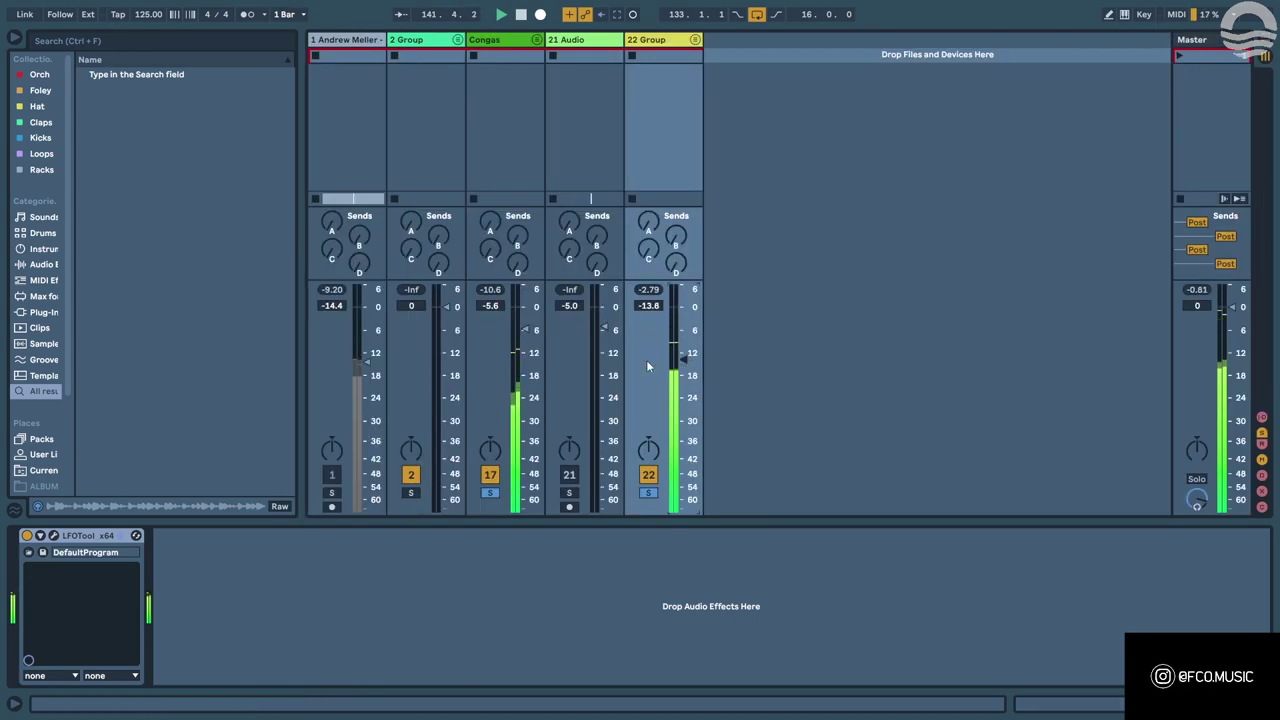
click(411, 494)
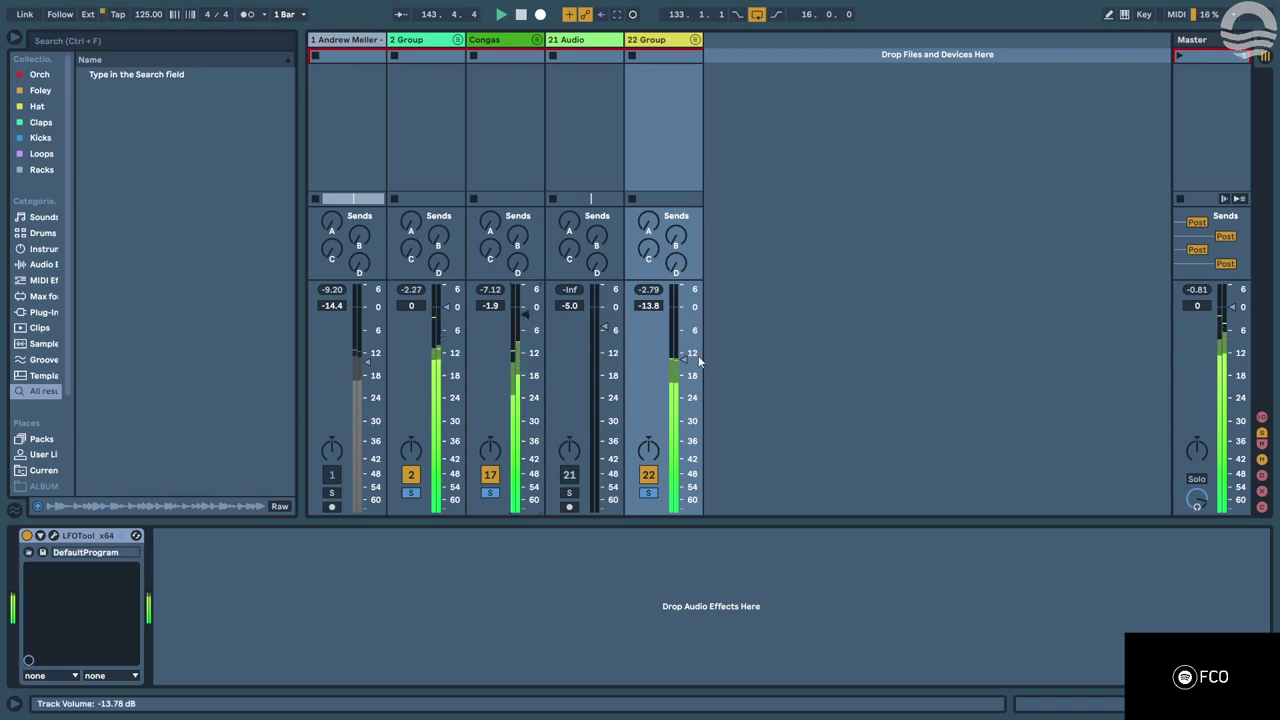
key(Tab)
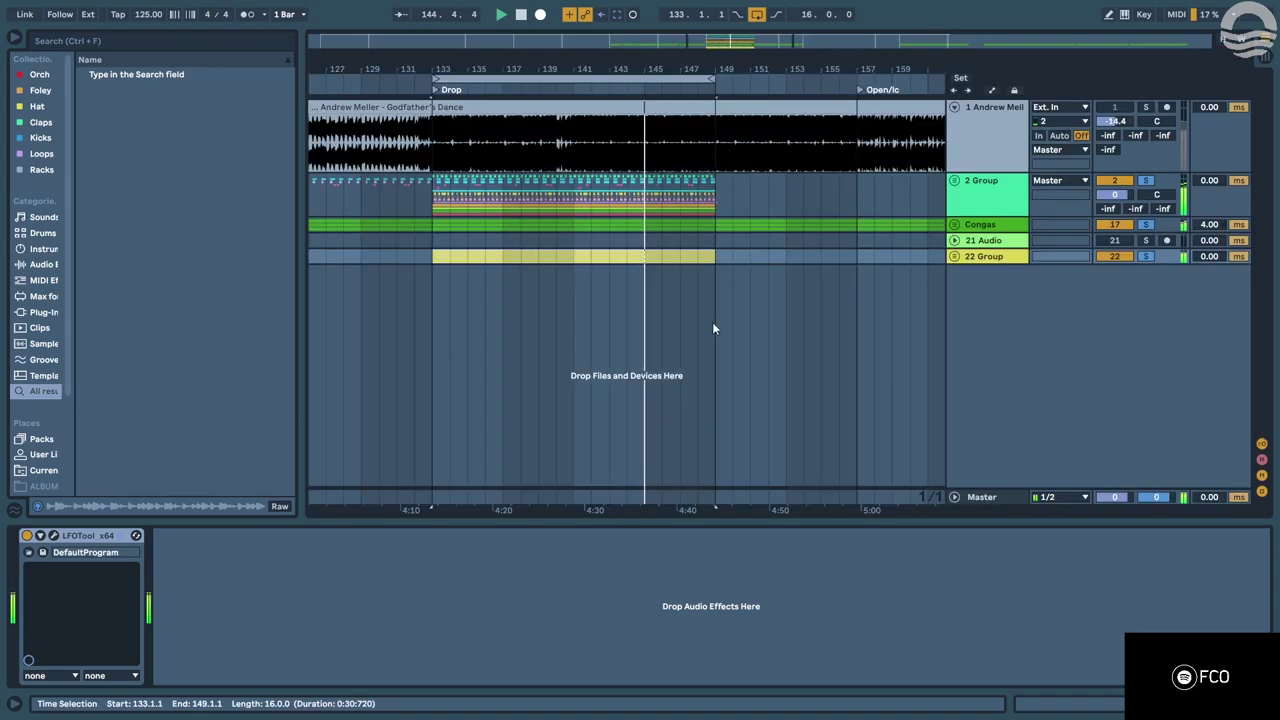
Expand the bass group, audition its layers in solo, and open the Spire synth on track 24.
click(954, 256)
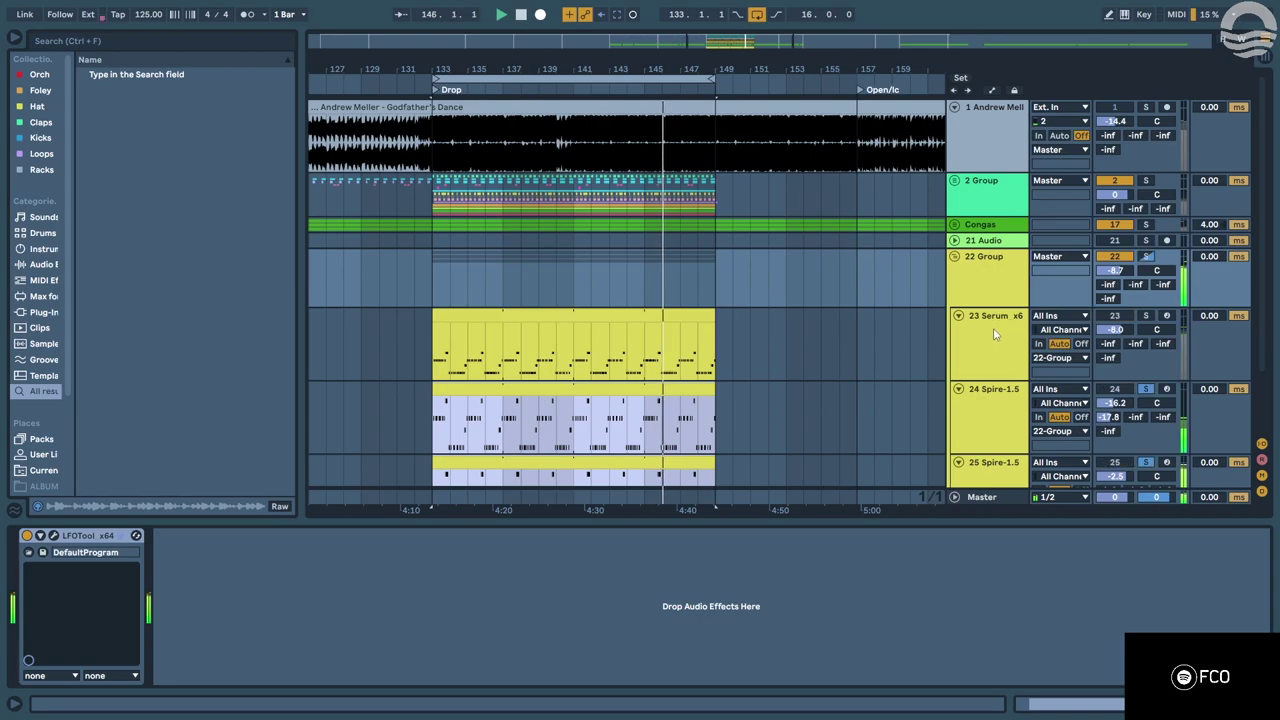
click(991, 306)
scroll(991, 306, down, 1)
scroll(935, 327, down, 1)
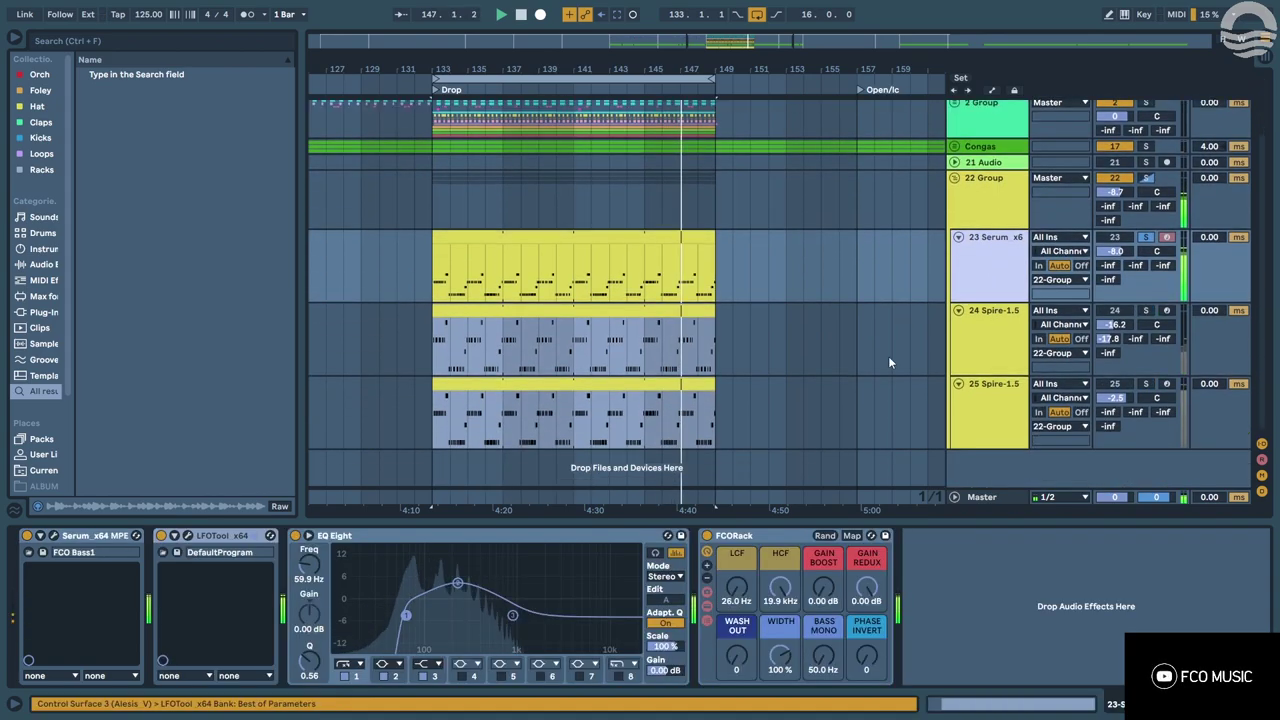
click(928, 336)
click(136, 535)
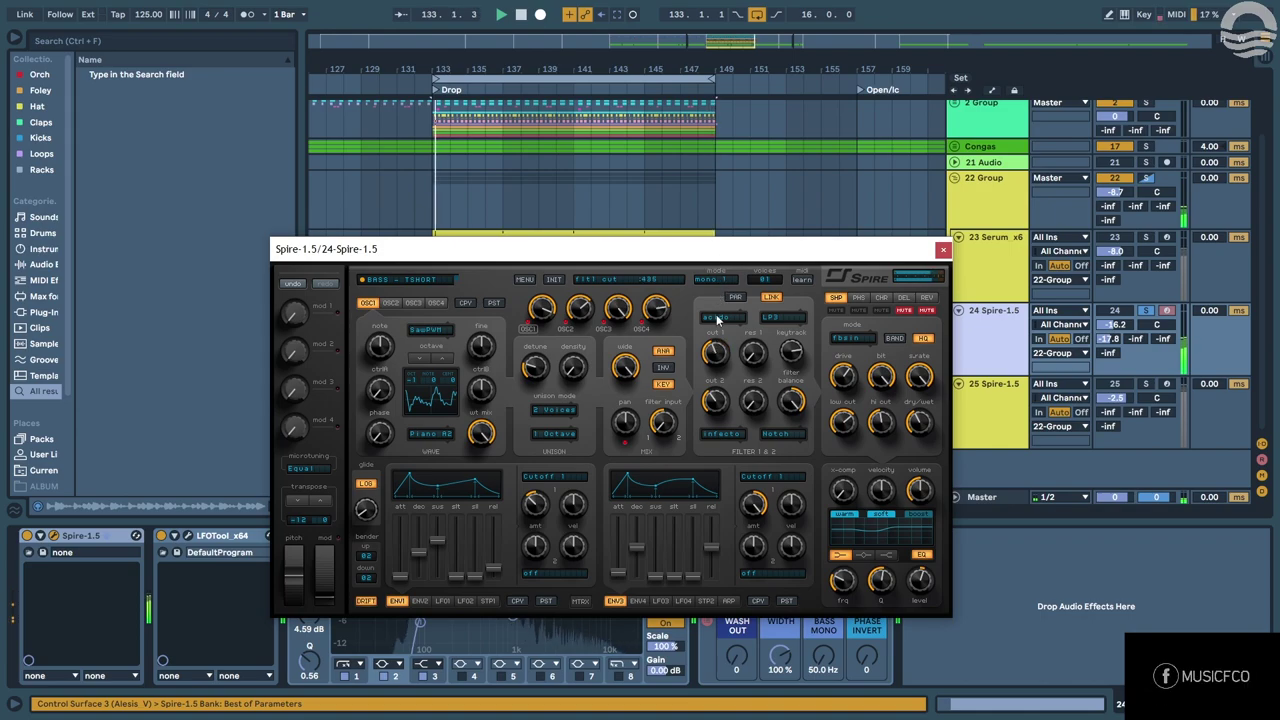
Open Serum on track 23 and set the octave of both OSC A and OSC B to -1.
click(1006, 285)
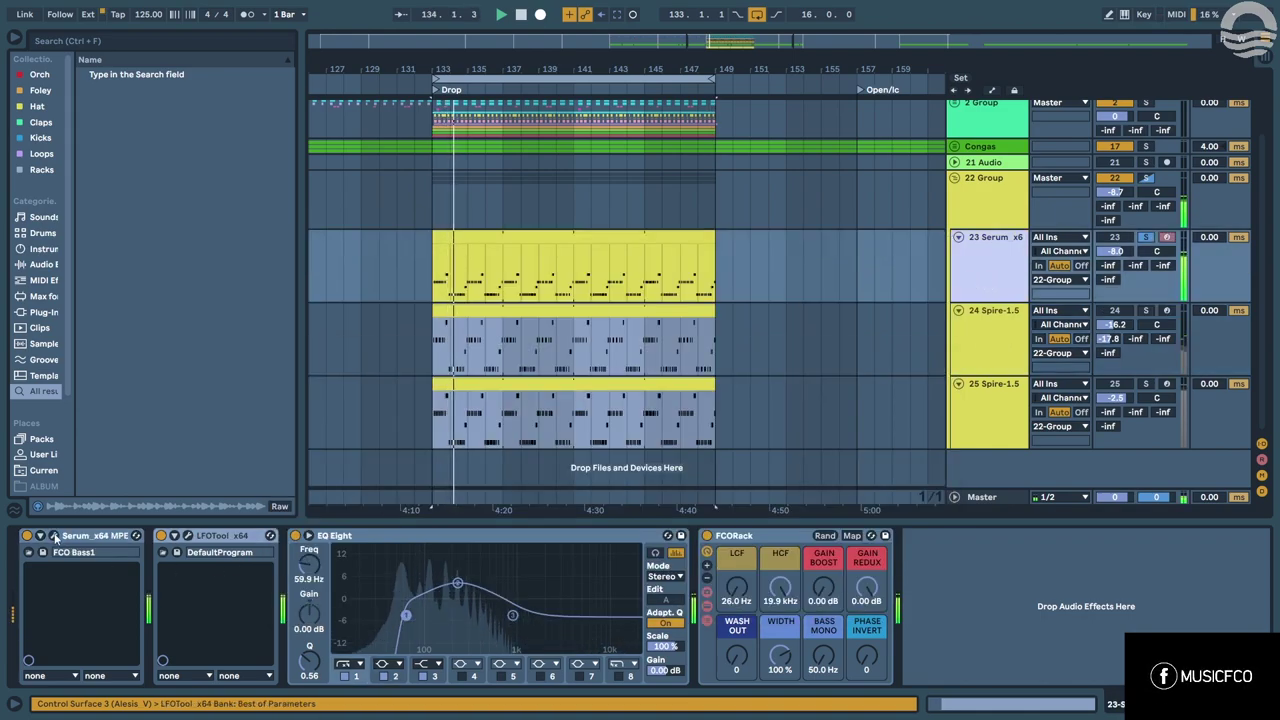
click(136, 535)
drag(884, 356, 887, 335)
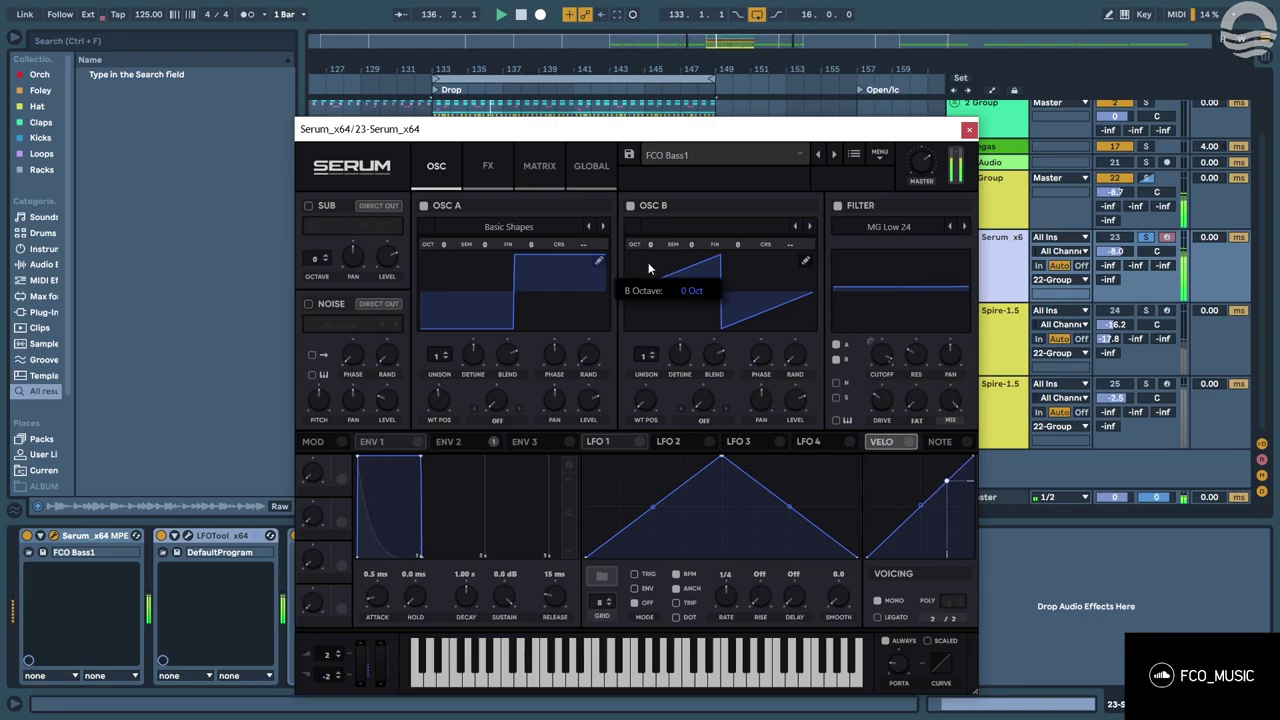
drag(648, 266, 648, 290)
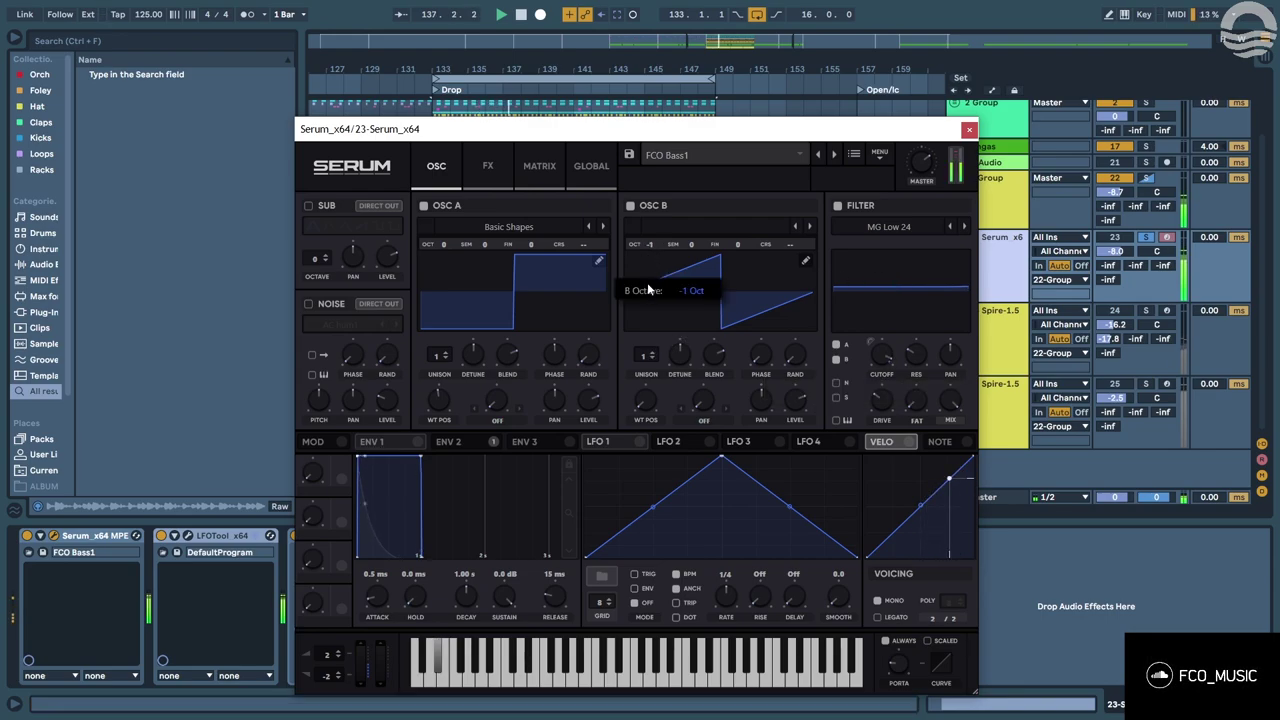
drag(444, 247, 447, 264)
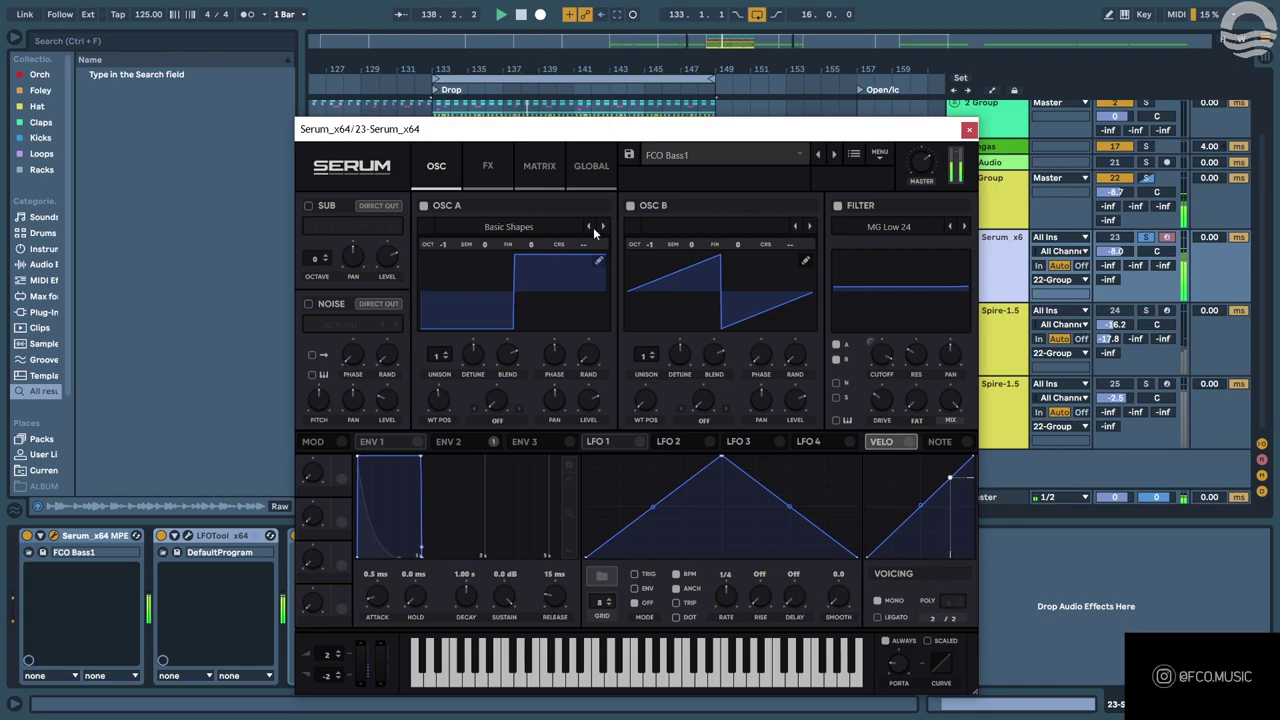
Hear the whole bass group again and give Serum's OSC A and OSC B 5 unison voices each, with OSC B detuned about 0.18.
click(1001, 205)
key(s)
click(993, 285)
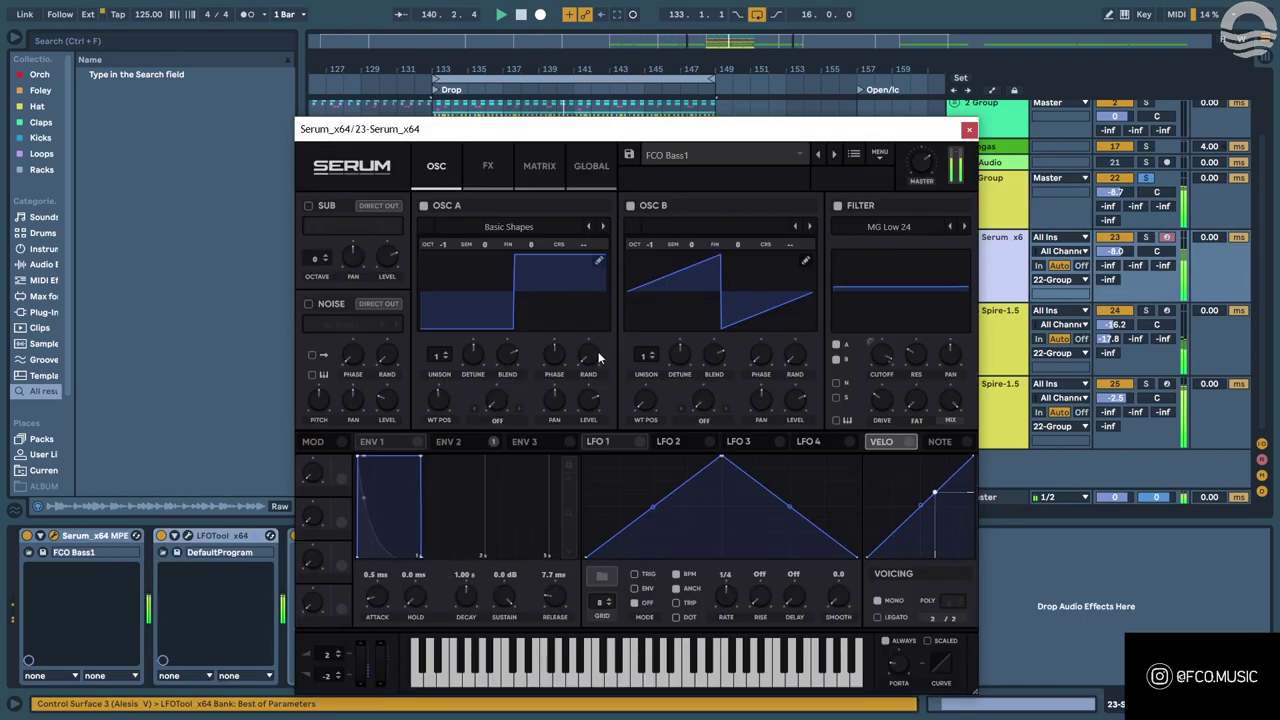
drag(646, 356, 643, 315)
drag(680, 356, 682, 370)
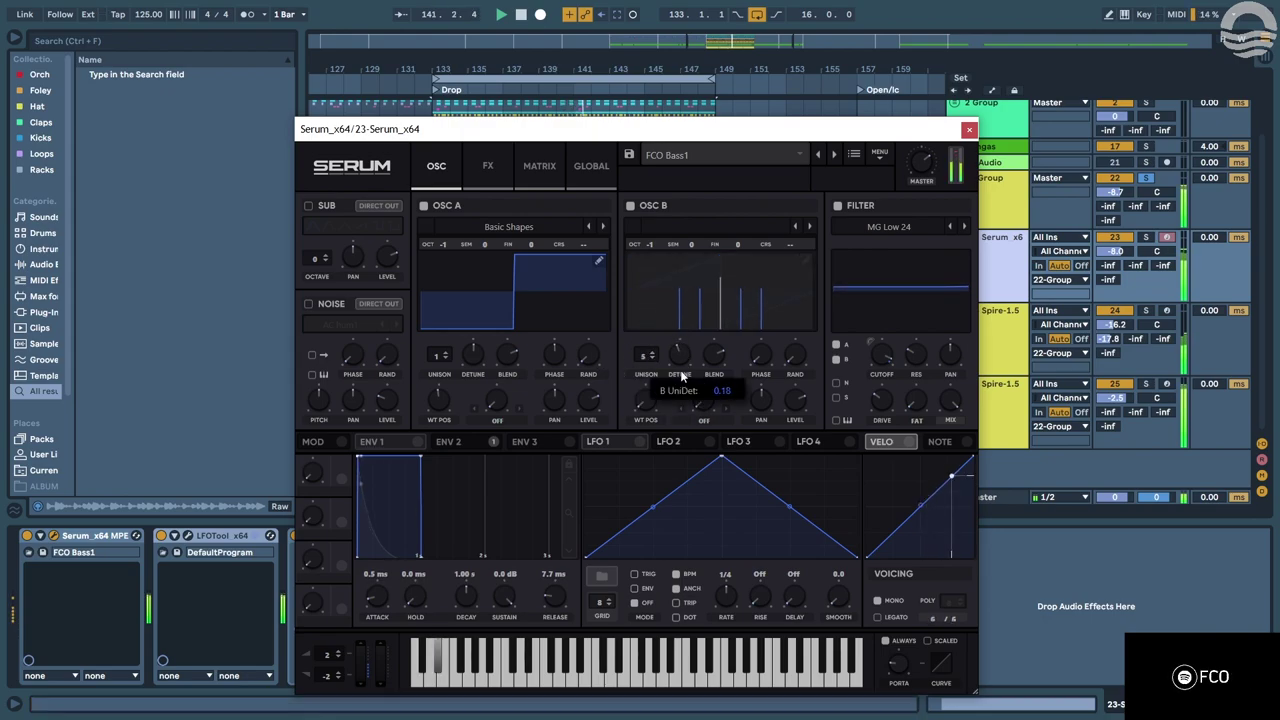
drag(448, 354, 474, 370)
Lower Serum's filter cutoff and bend the decay of ENV 2 into a convex curve.
drag(882, 357, 884, 375)
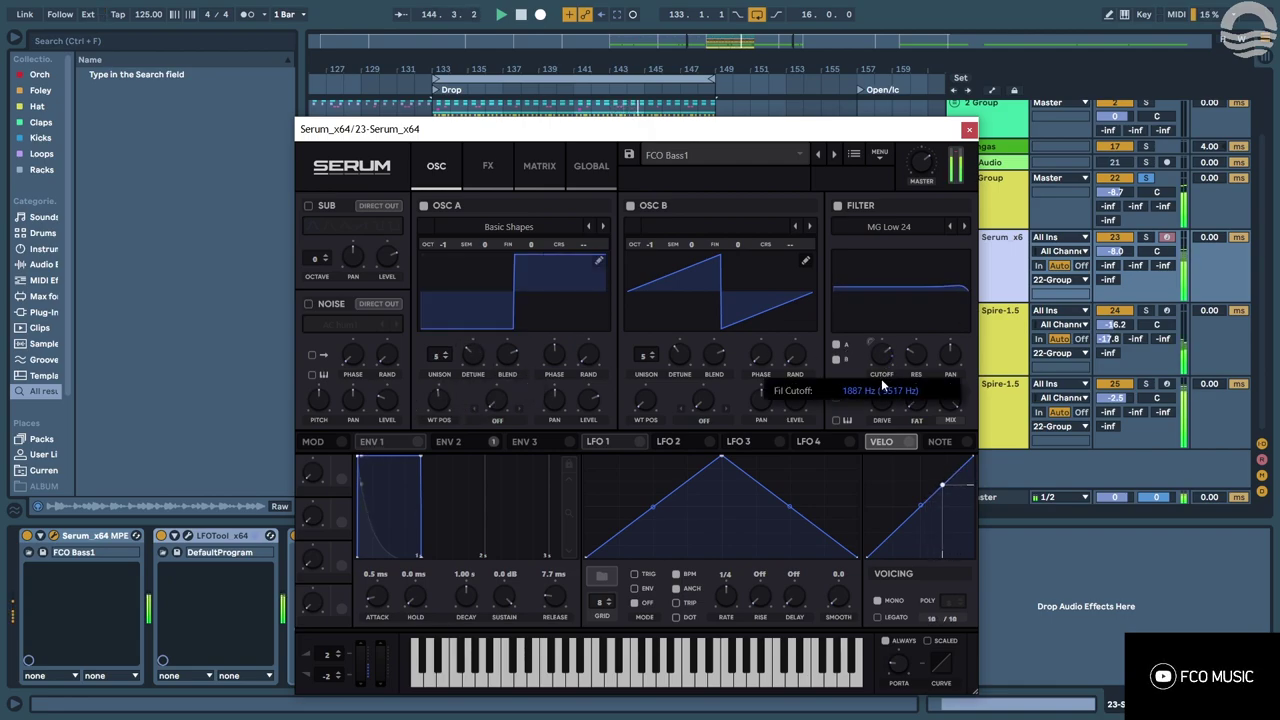
click(698, 445)
click(450, 442)
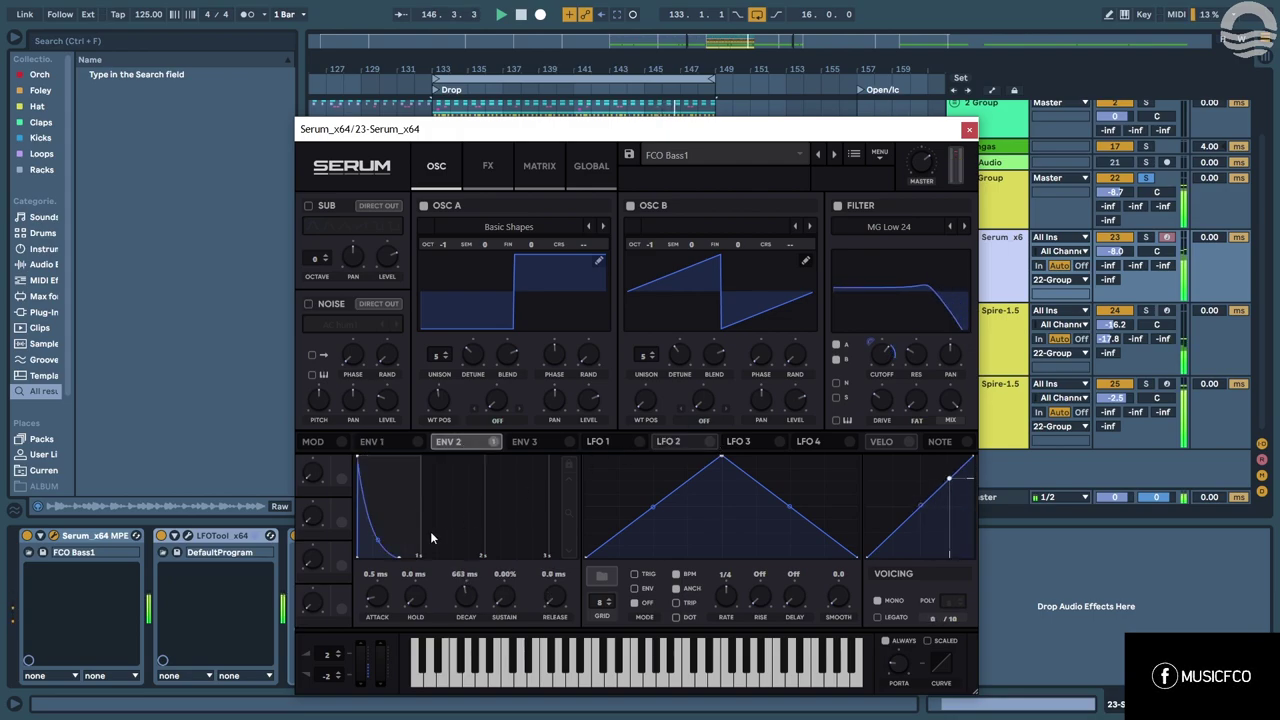
drag(382, 531, 393, 492)
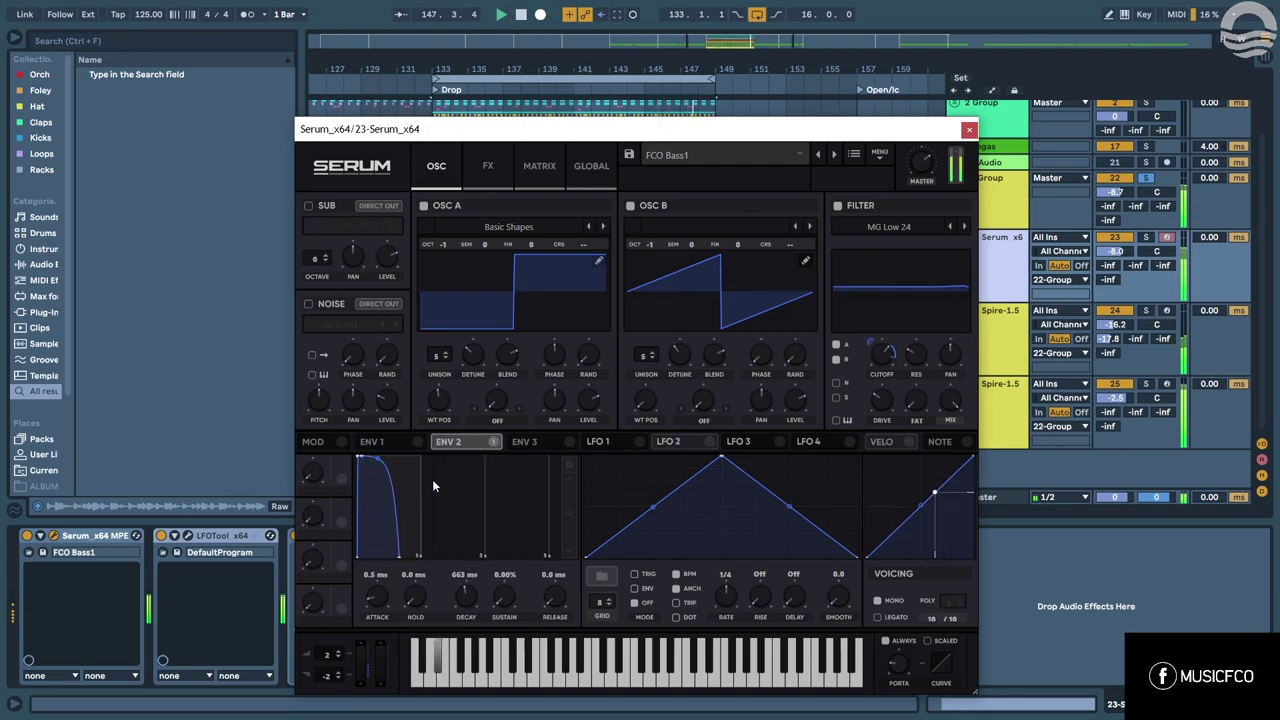
drag(880, 362, 875, 371)
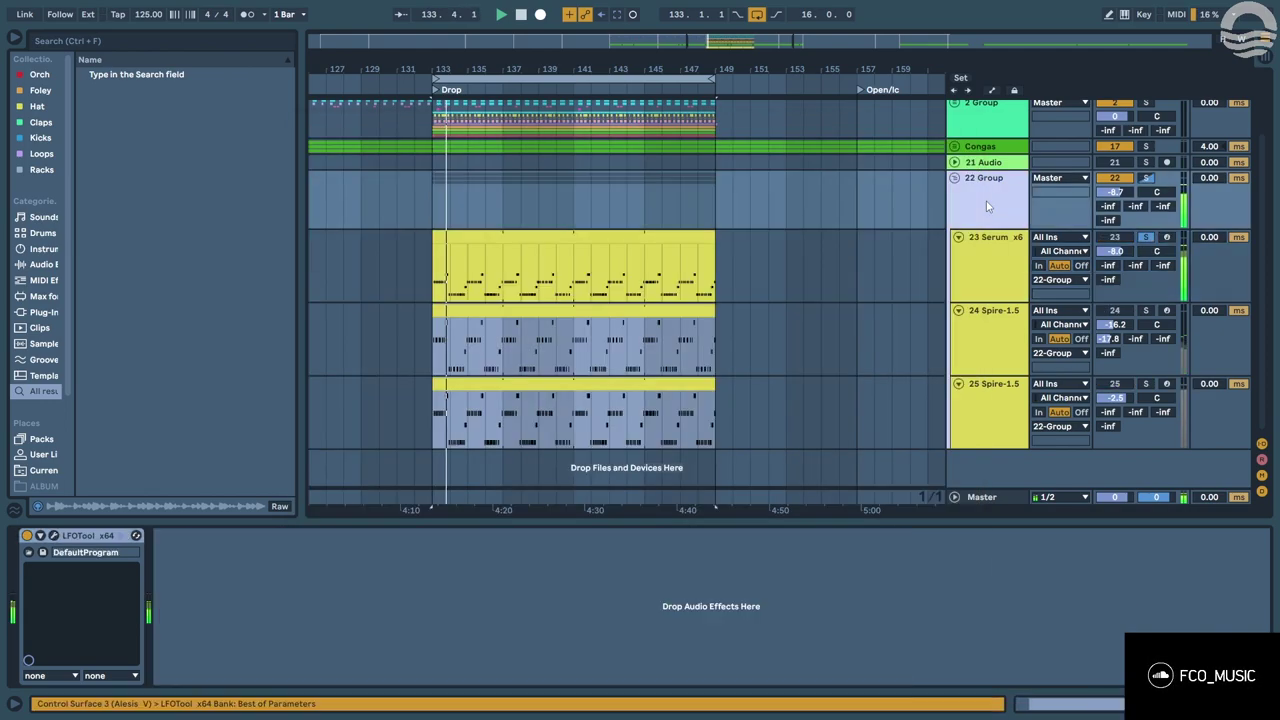
Unsolo the bass group and set the volume of the Serum track to -11.1 dB and Spire track 25 to -6.3 dB.
click(986, 206)
key(Tab)
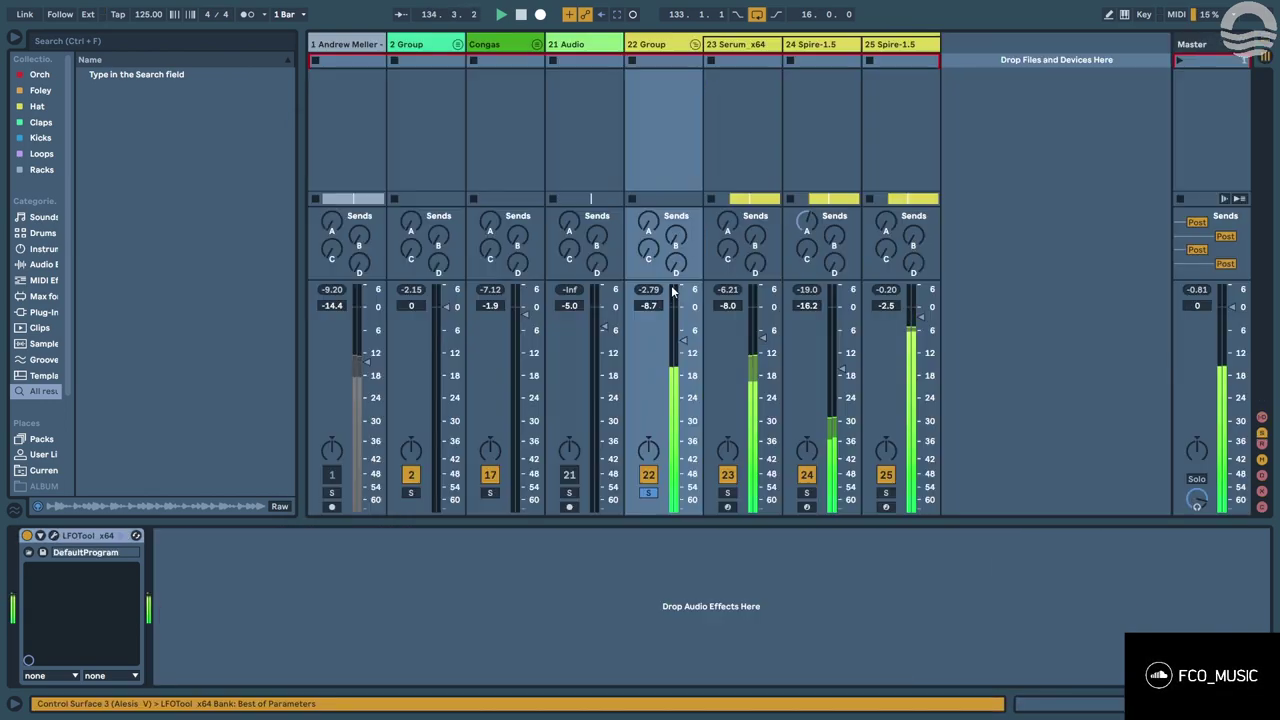
key(s)
click(761, 372)
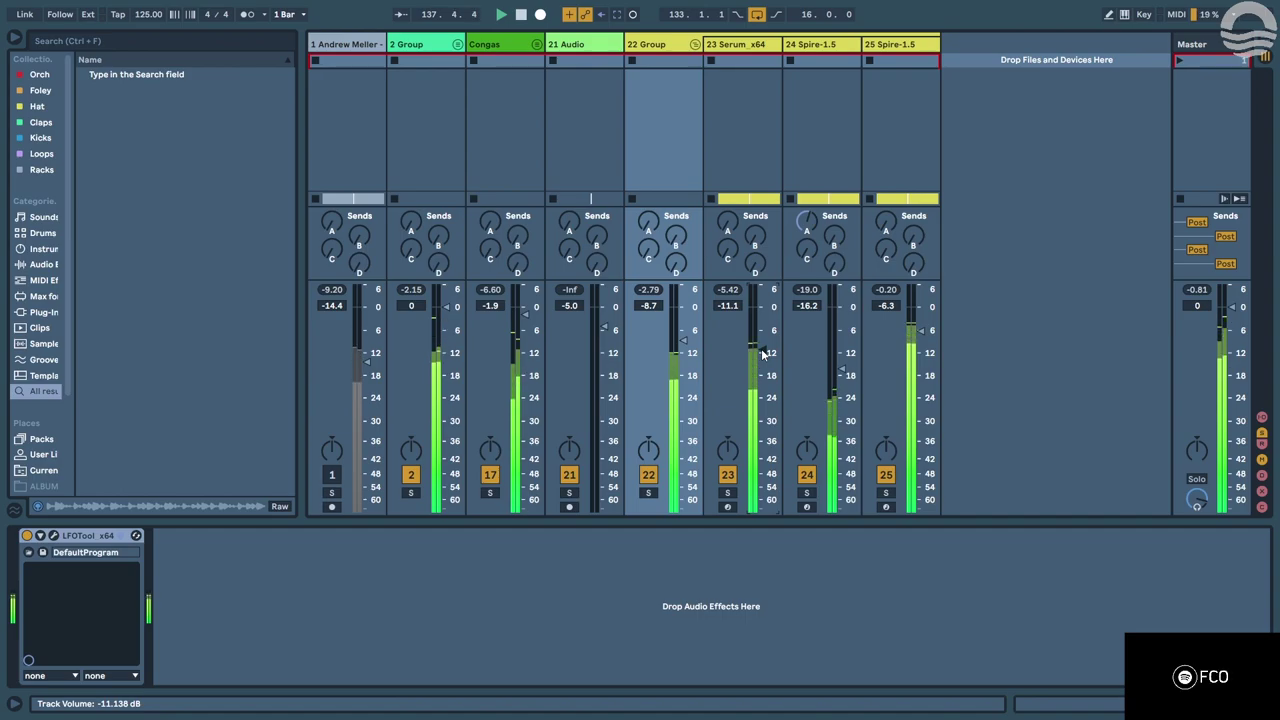
Return to the arrangement and look through the settings of Serum on track 23 and Spire on track 24.
key(Tab)
drag(766, 412, 718, 408)
click(476, 275)
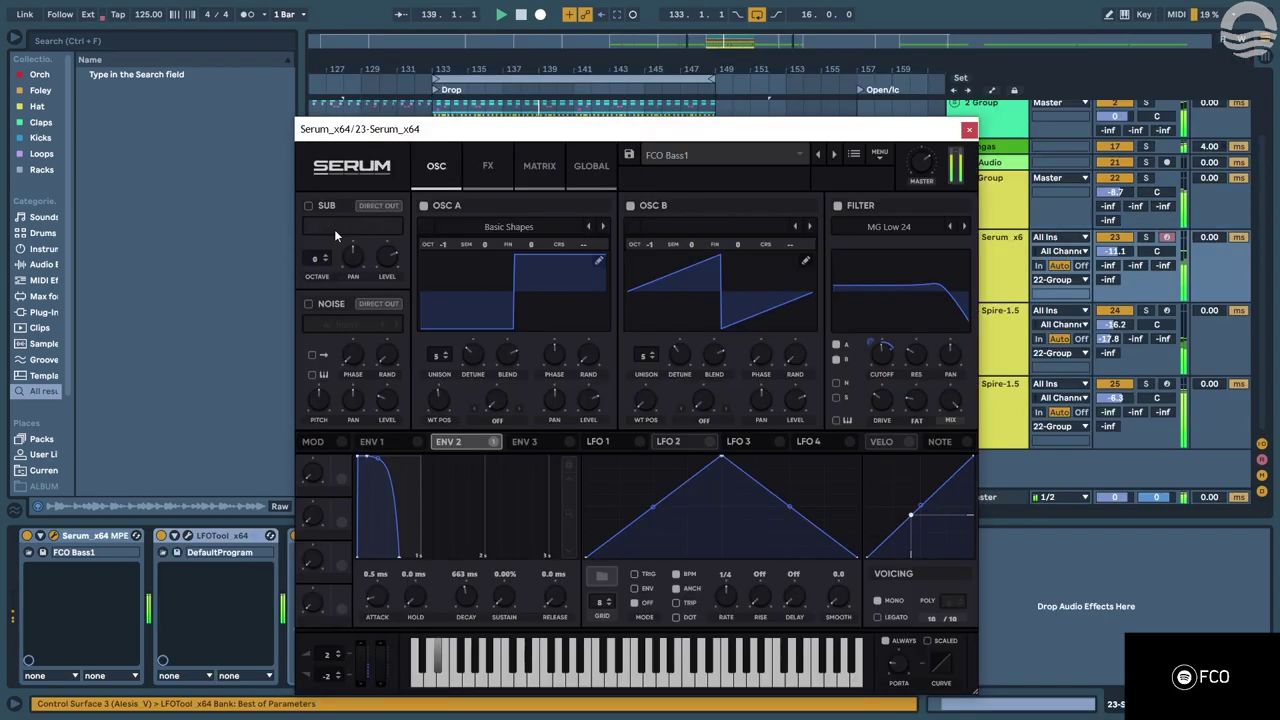
click(969, 130)
click(783, 362)
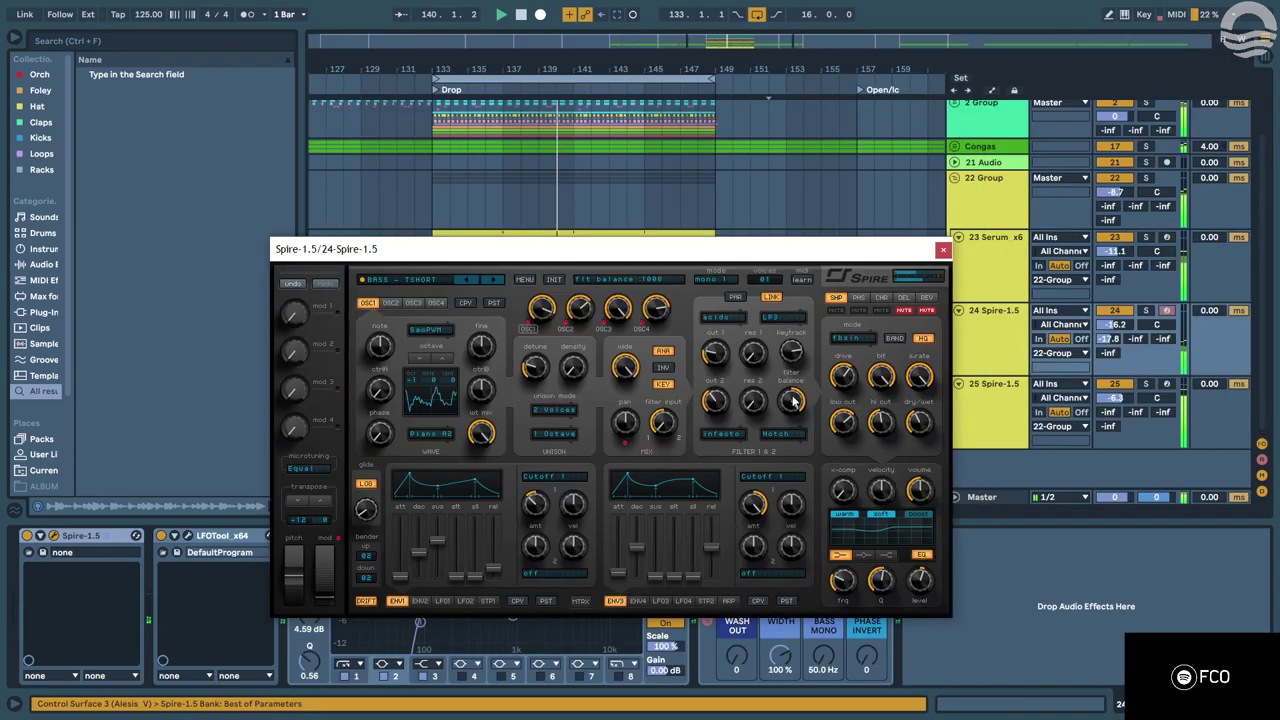
click(943, 250)
Delete the clips on all three bass tracks and play the soloed reference track from the drop at bar 133.
drag(766, 419, 390, 232)
click(437, 273)
scroll(570, 230, up, 2)
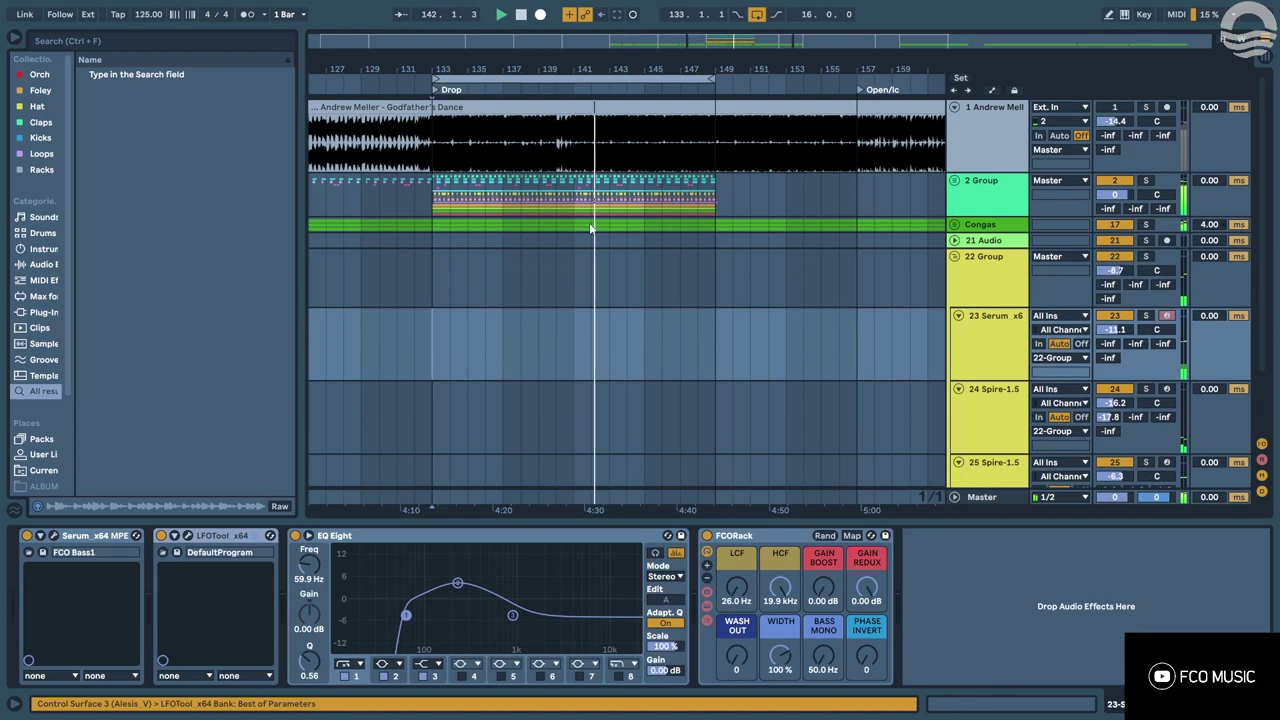
click(1146, 107)
click(434, 147)
key(space)
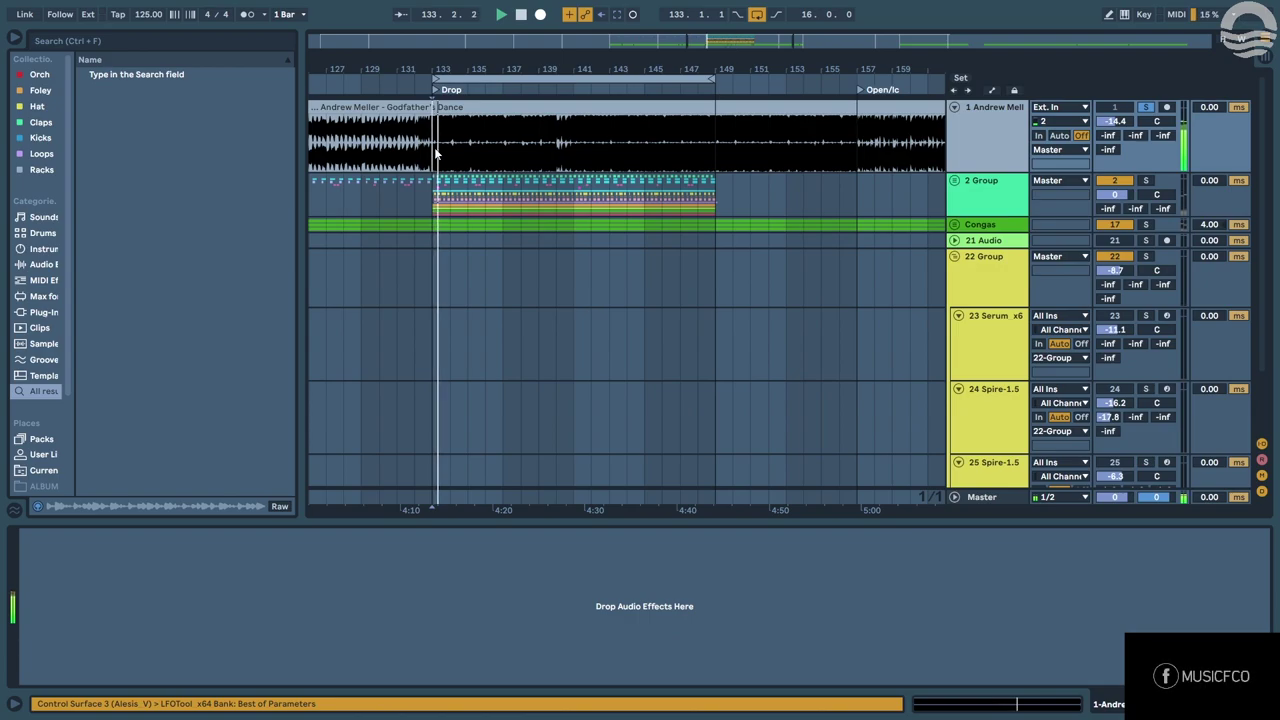
Unsolo the reference track, hide the browser and select Spire track 25 at the start of the drop.
scroll(438, 165, down, 1)
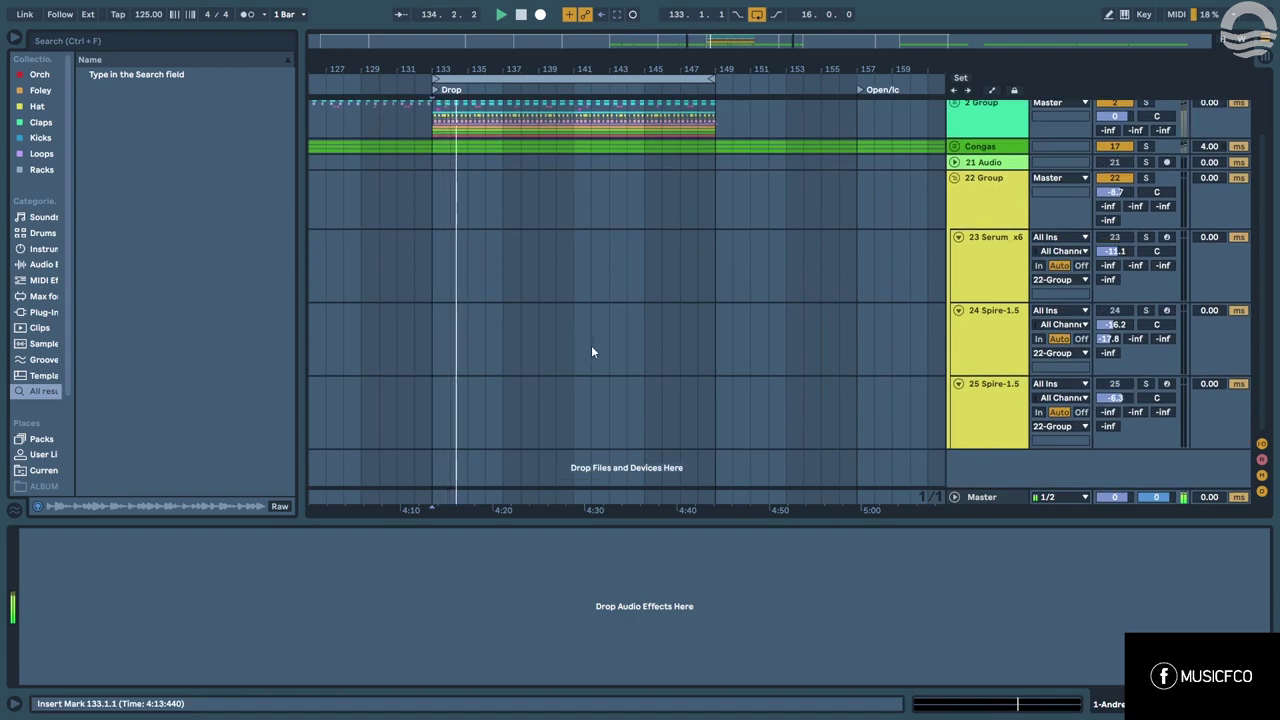
click(399, 156)
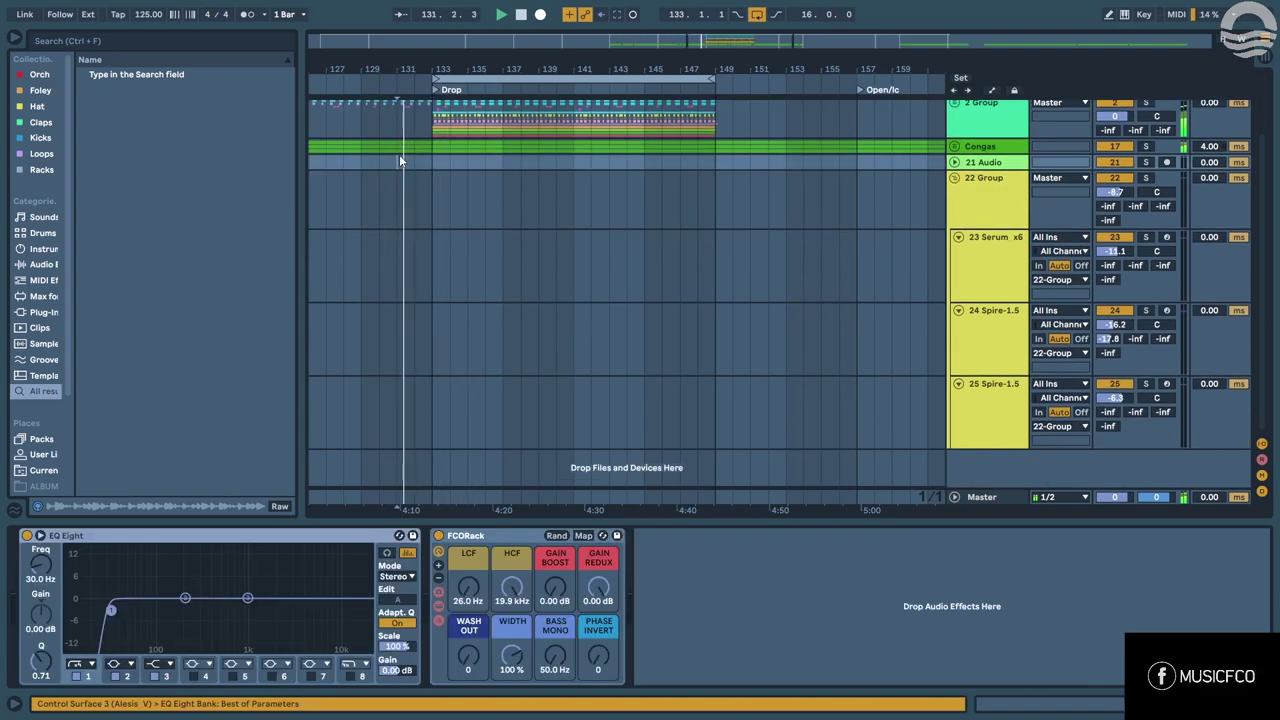
click(14, 40)
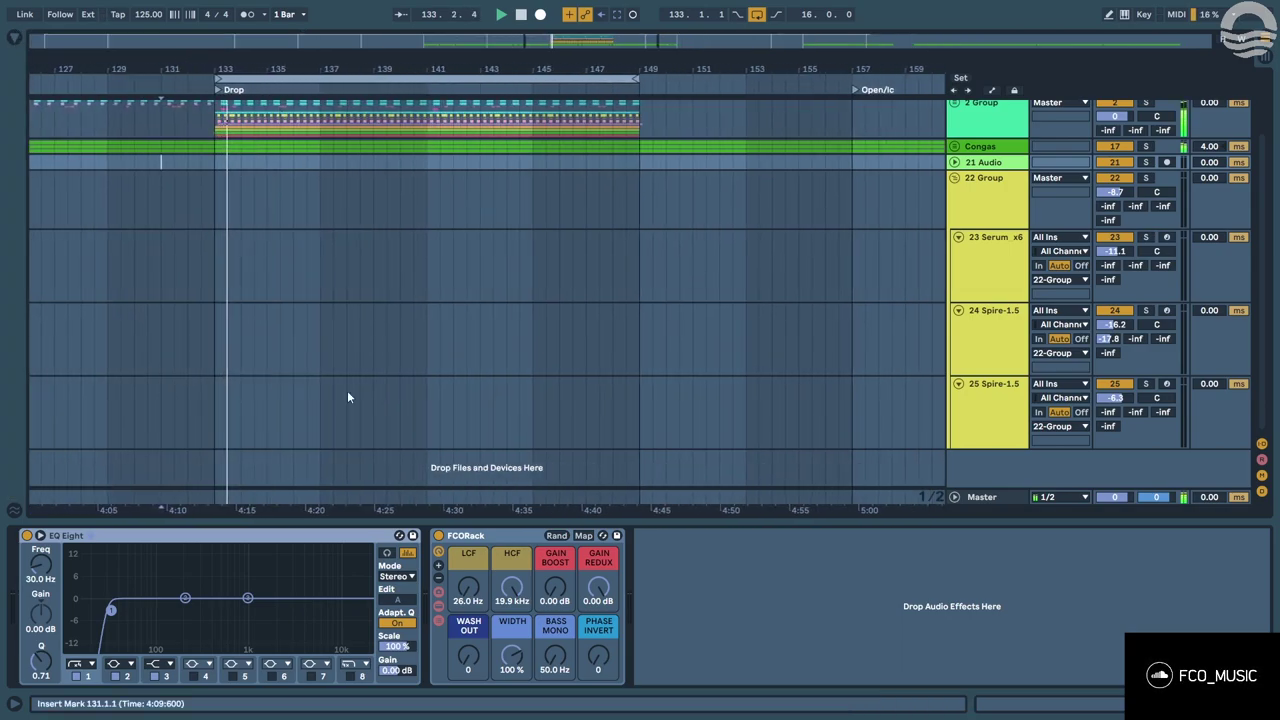
click(229, 400)
Hear the reference track alone once more and audition the live sound of bass tracks 25, 23 and 24.
scroll(211, 399, up, 2)
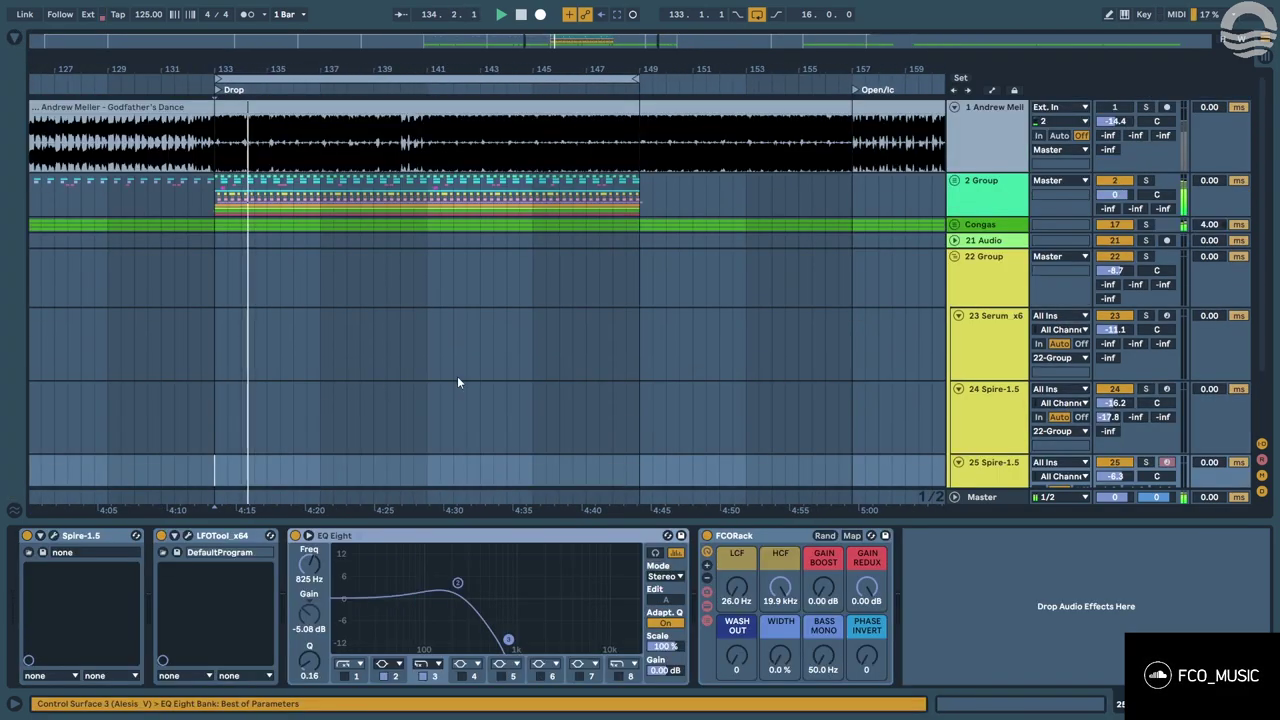
click(968, 157)
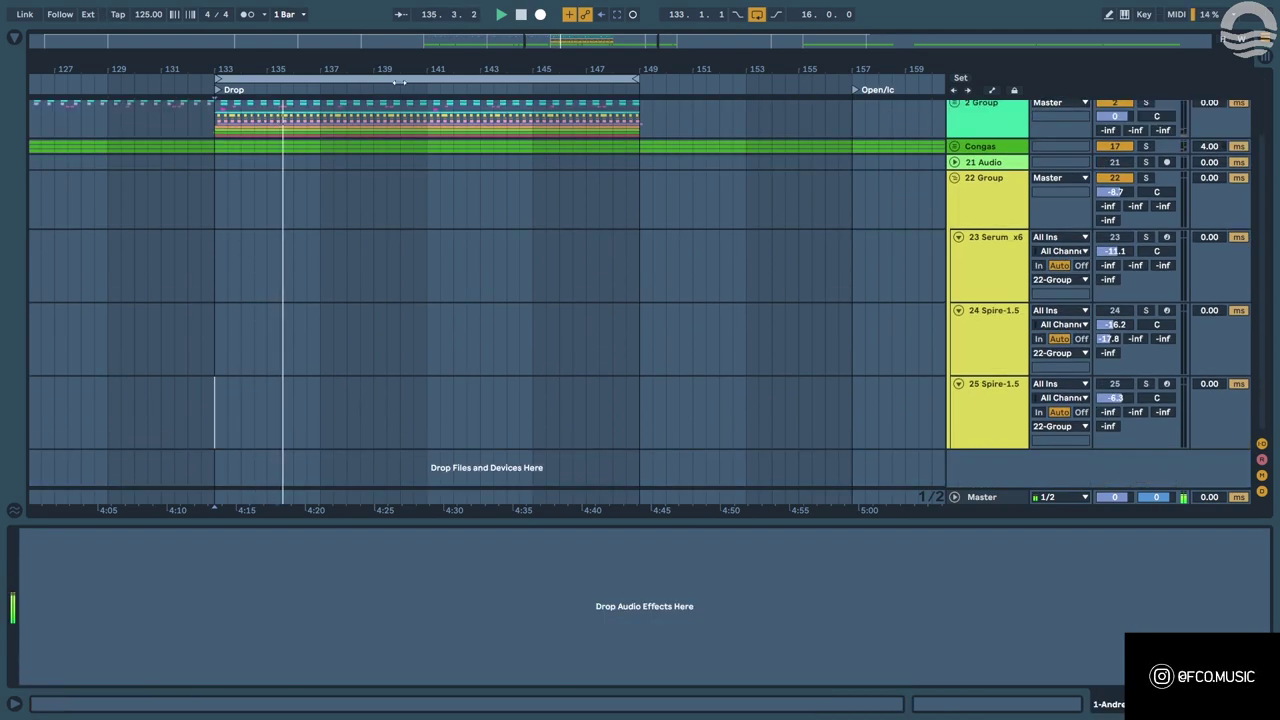
click(217, 398)
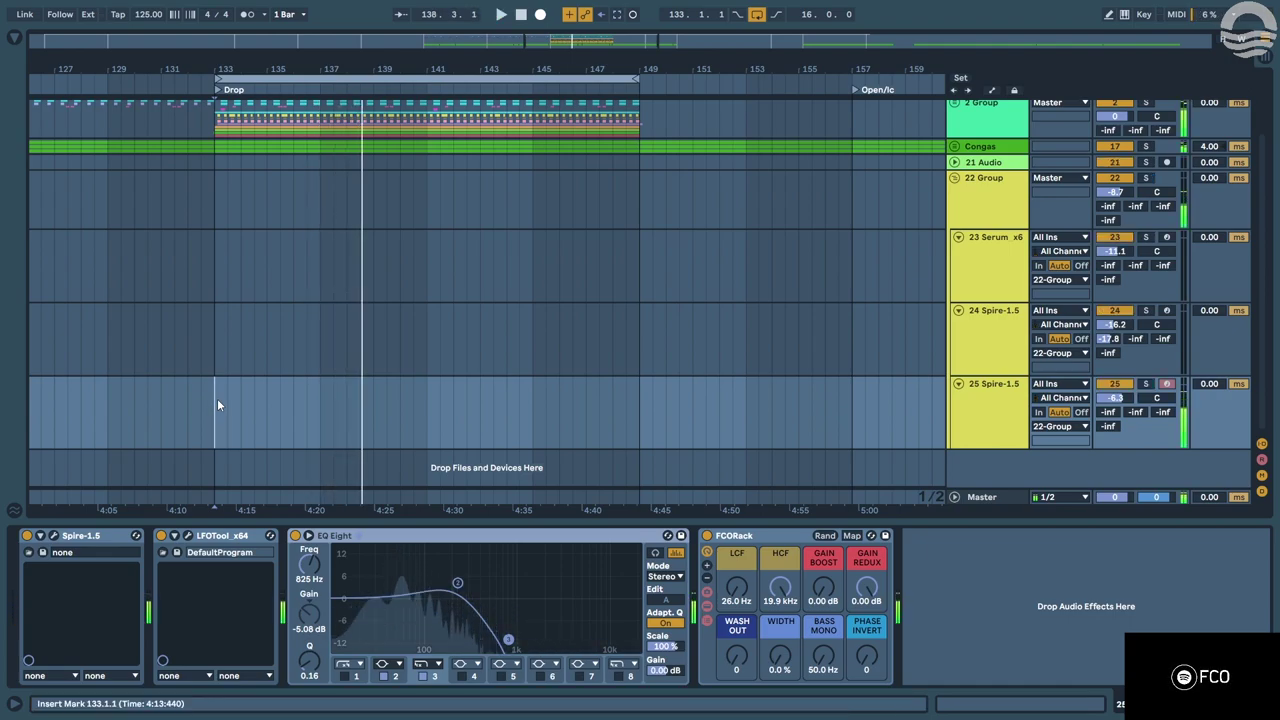
click(995, 283)
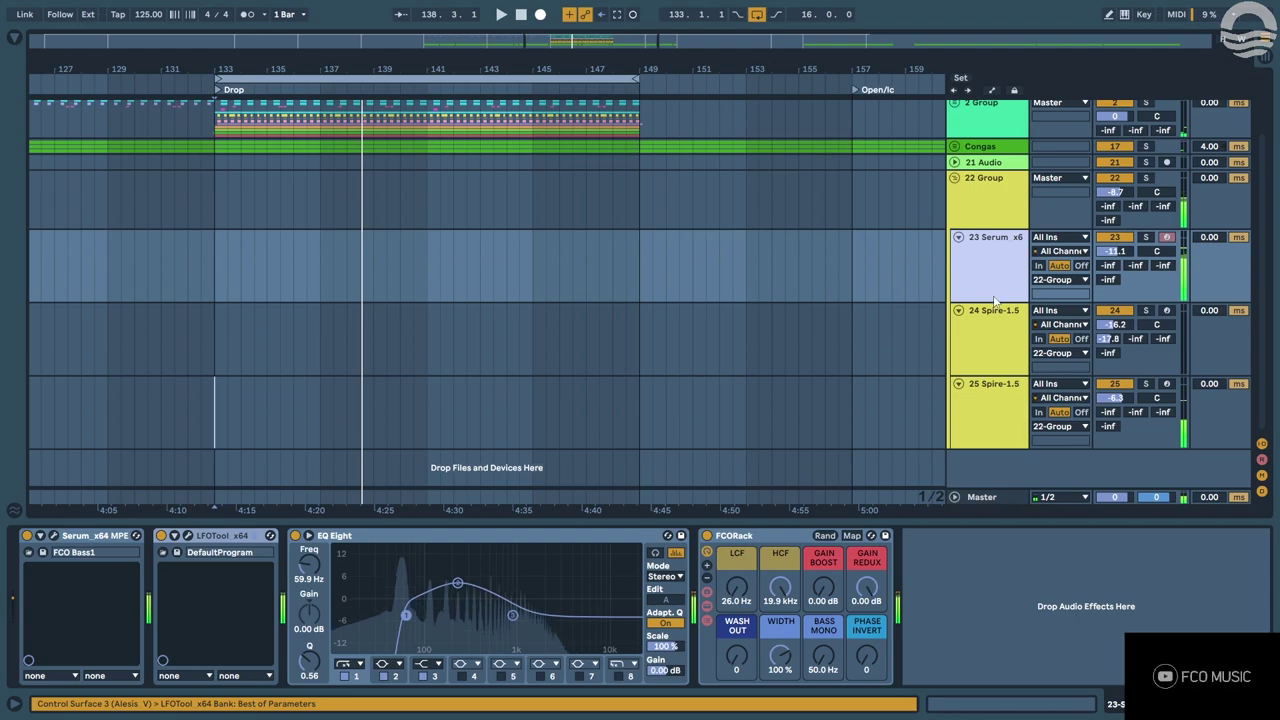
click(970, 330)
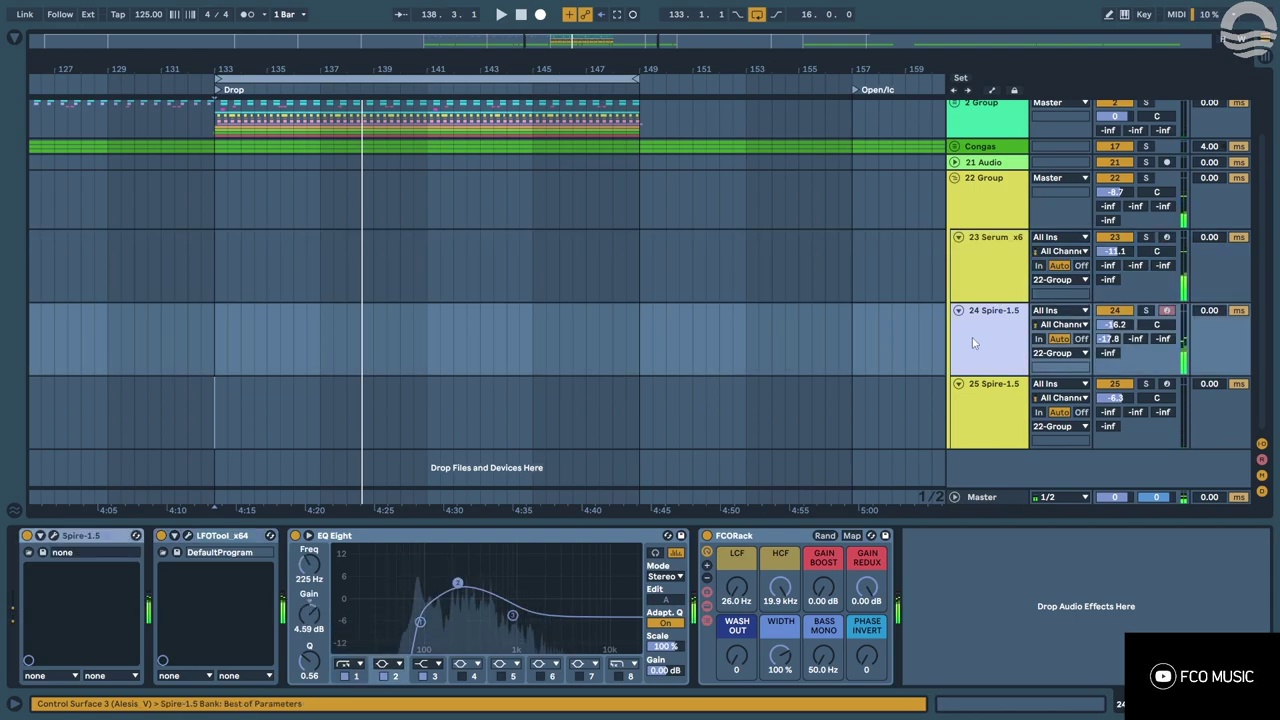
click(971, 420)
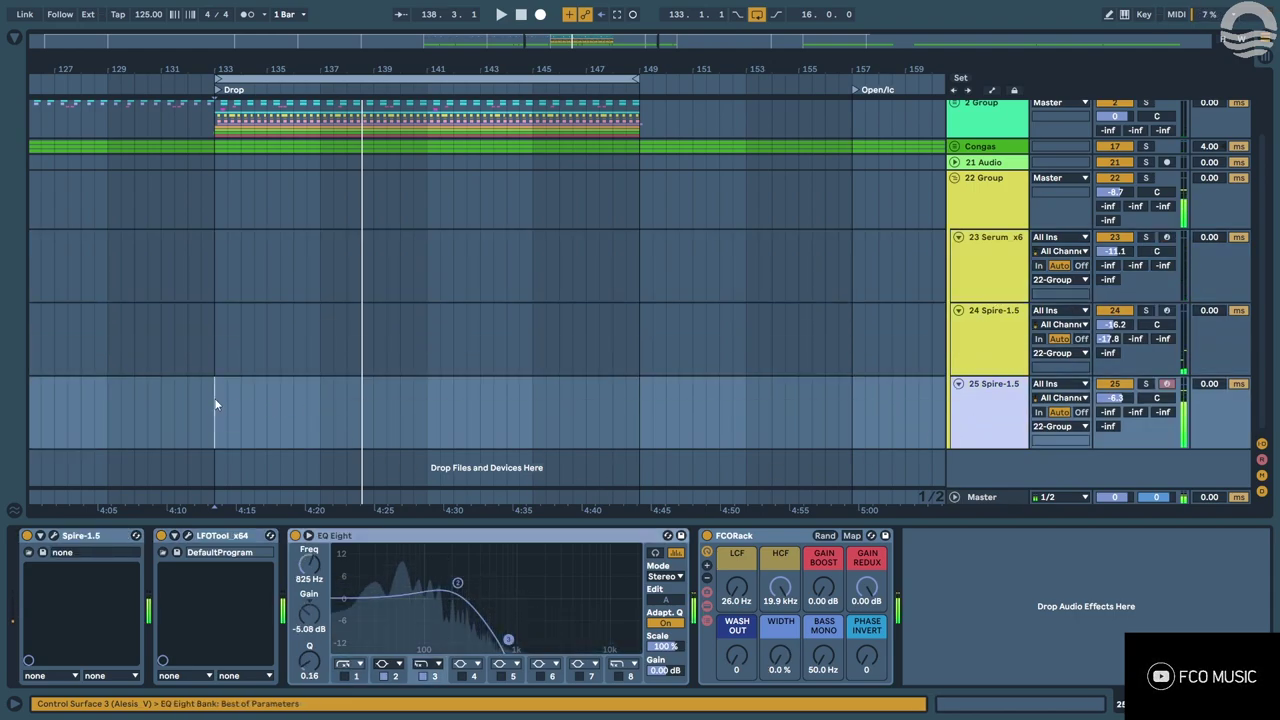
Play from bar 132, compare the drums and bass with the reference track, and go back to Spire track 25.
click(183, 415)
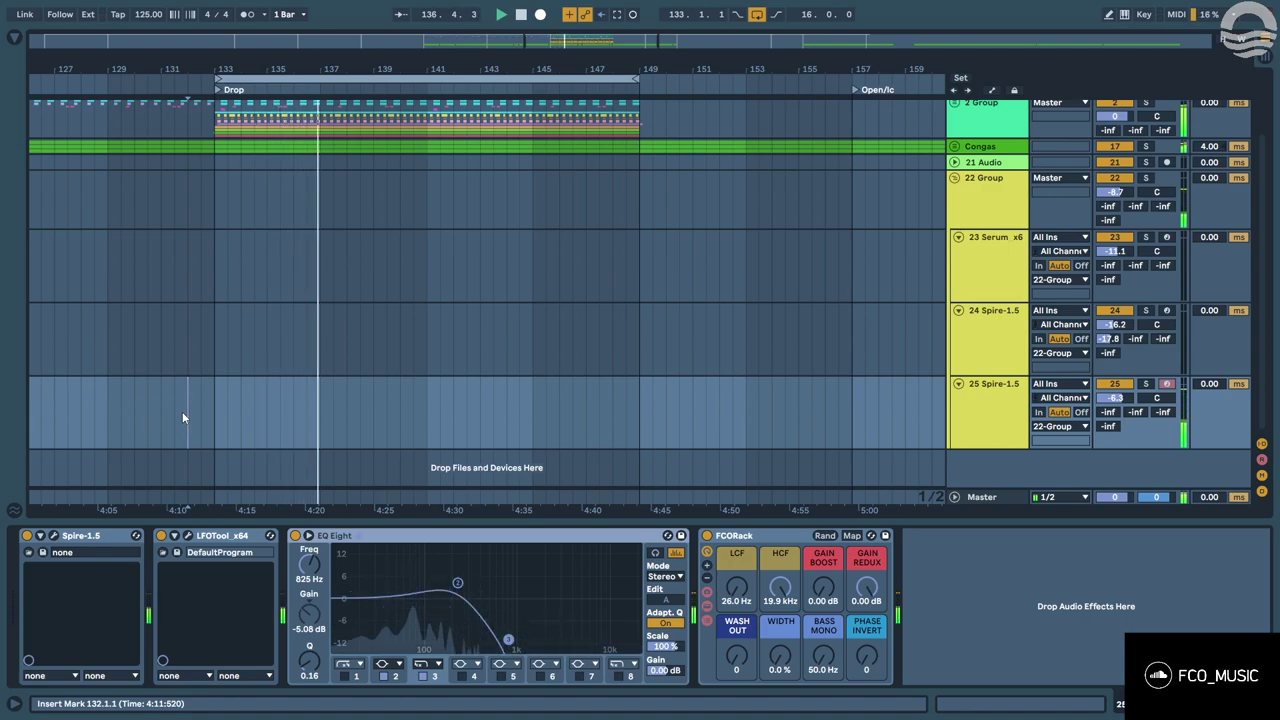
scroll(480, 320, up, 2)
click(970, 150)
scroll(963, 342, down, 2)
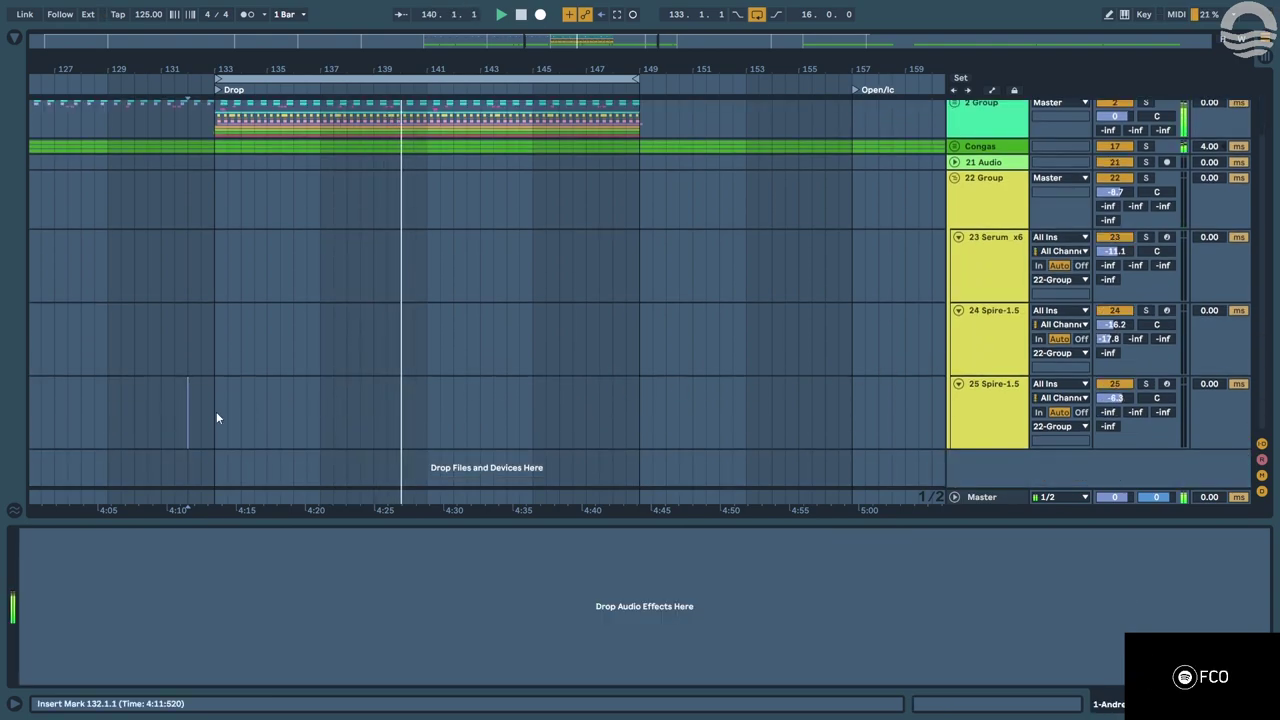
key(Down)
key(Down)
key(Down)
key(Down)
key(Down)
key(Down)
key(Down)
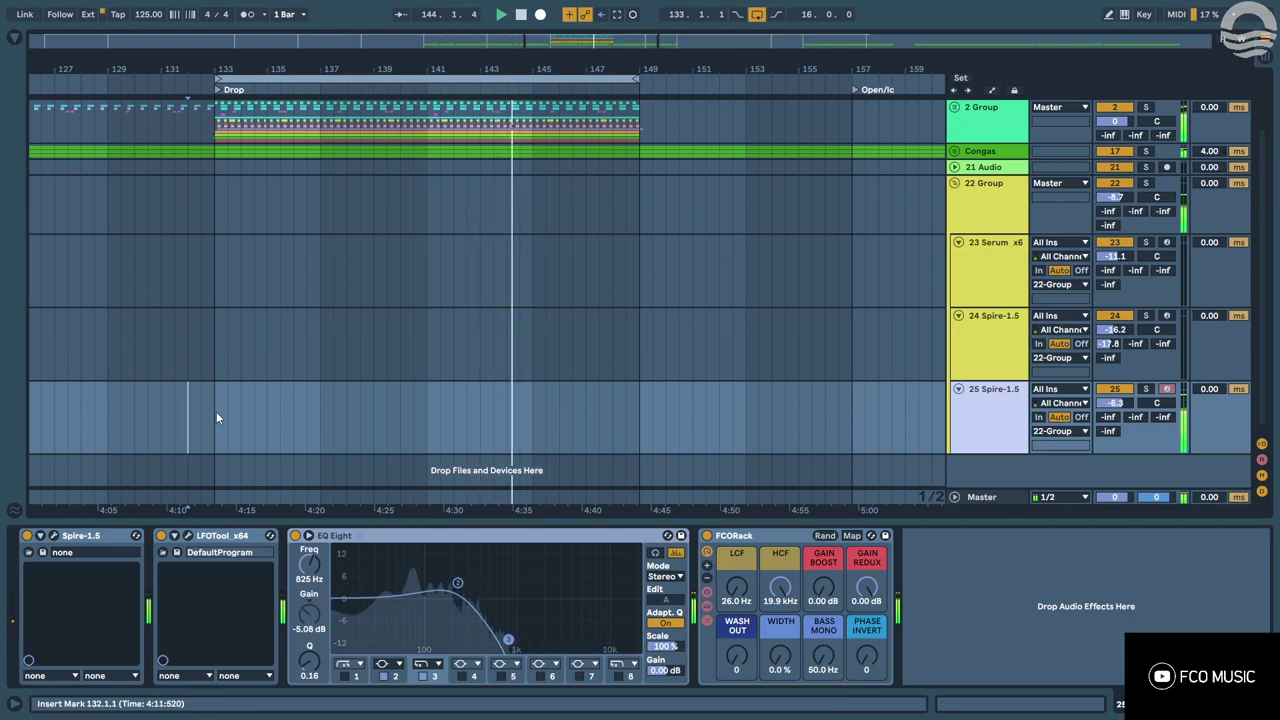
Set the tempo to 87 BPM and capture the played bassline as a MIDI clip on Spire track 25.
drag(144, 15, 142, 84)
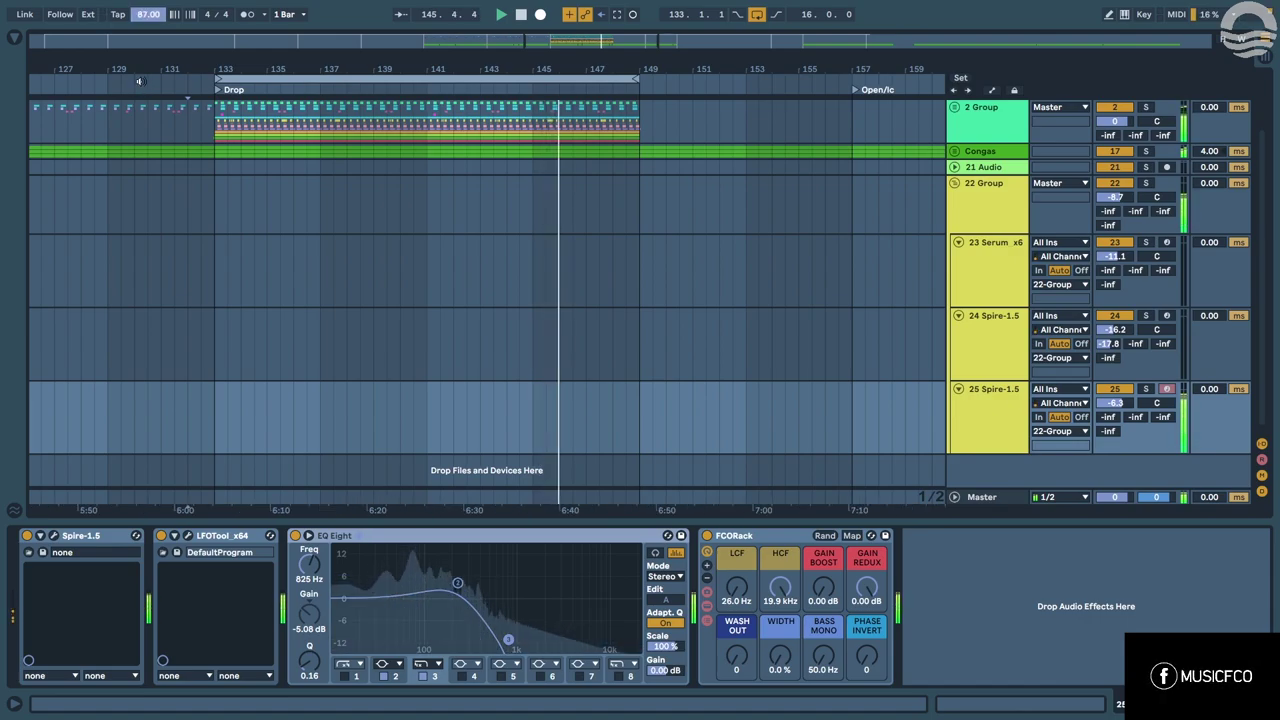
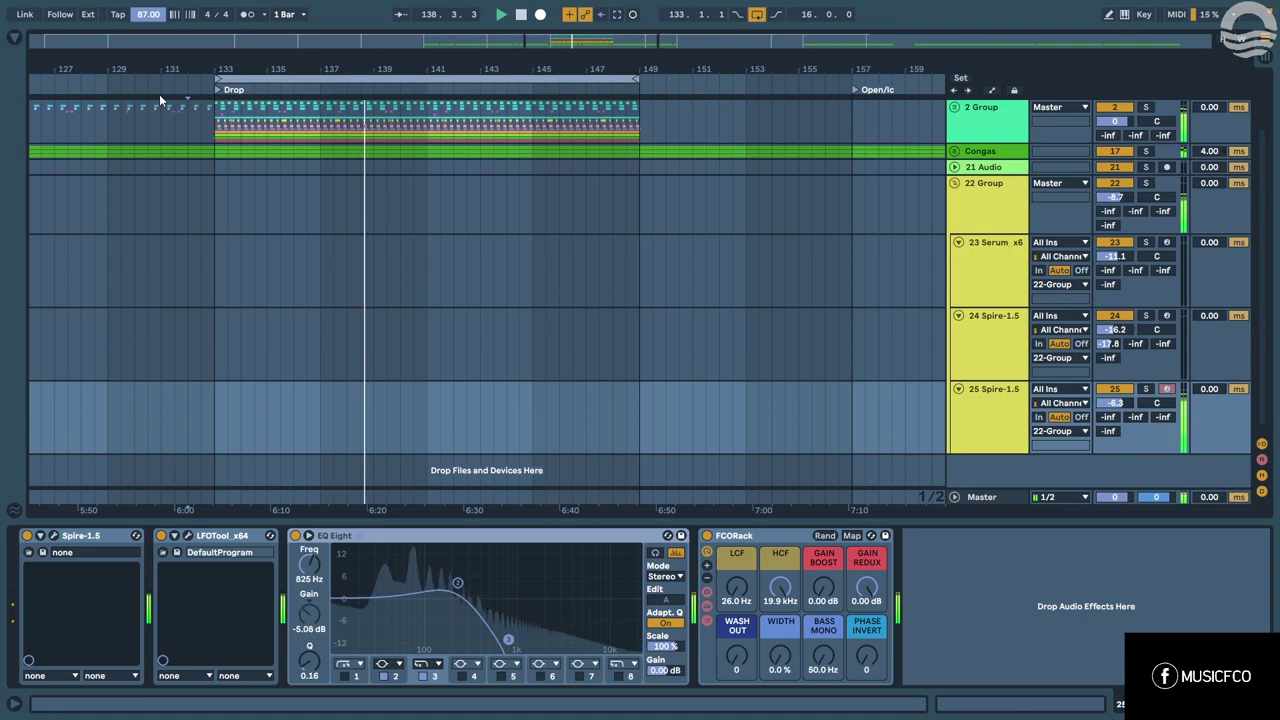
click(617, 15)
key(space)
key(space)
click(314, 387)
key(space)
key(space)
Align the captured clip with the start of the drop at bar 133 and quantize all its notes.
drag(398, 389, 219, 389)
double_click(235, 393)
key(ctrl+a)
key(ctrl+shift+u)
key(Escape)
click(365, 418)
key(shift+Tab)
Shorten the clip on track 25 to four bars and repeat it until it fills the drop up to bar 149.
click(363, 384)
key(ctrl+d)
key(ctrl+z)
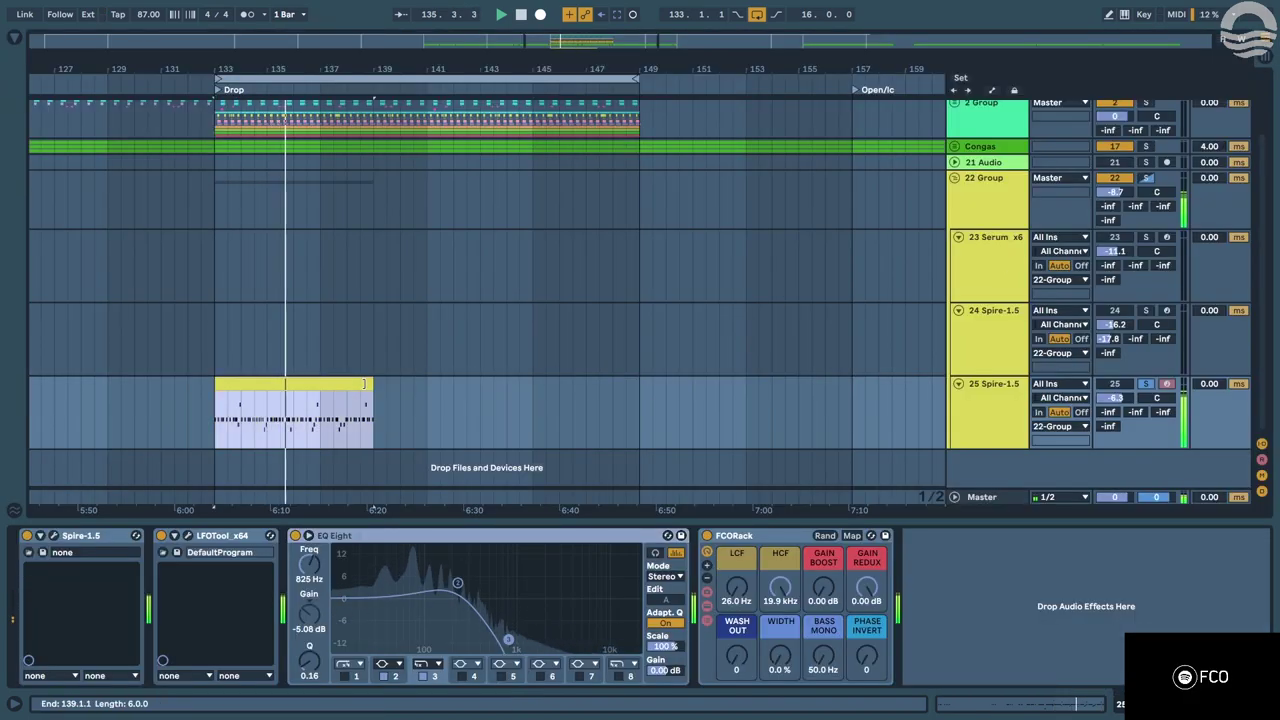
drag(366, 381, 640, 387)
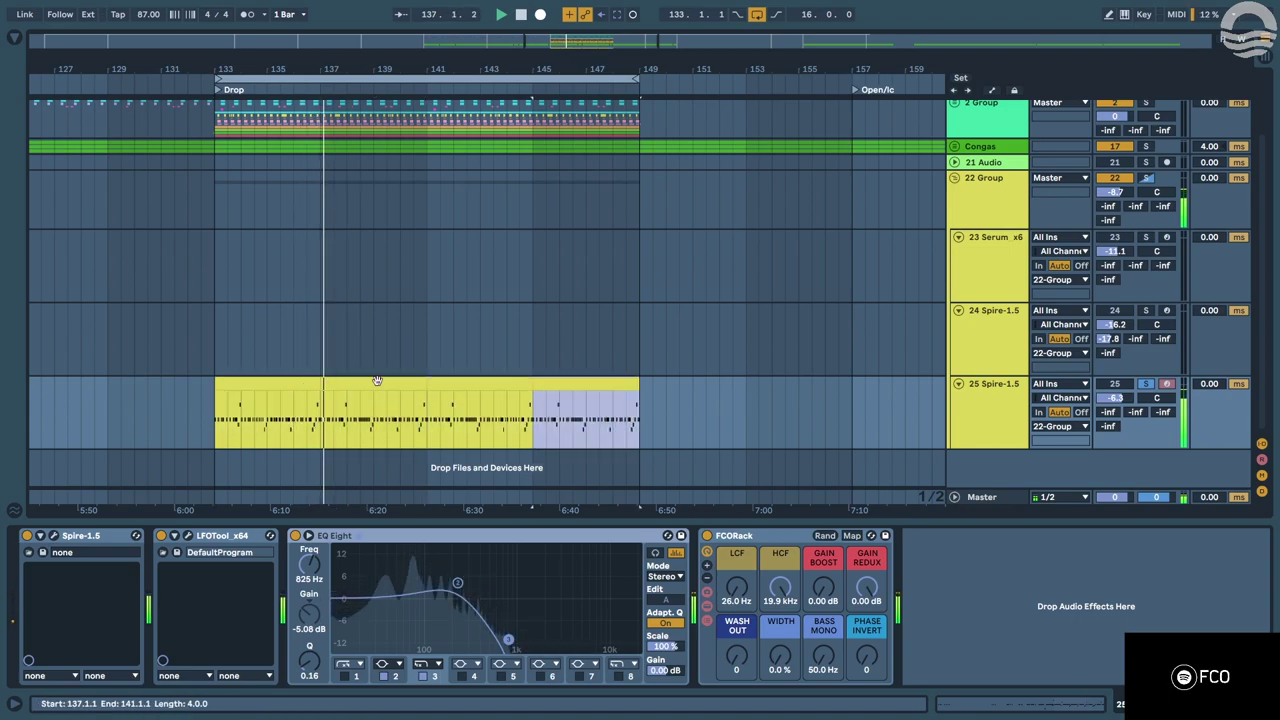
Solo the whole bass group and consolidate the four clips on track 25 into one 16-bar clip.
click(970, 203)
click(498, 387)
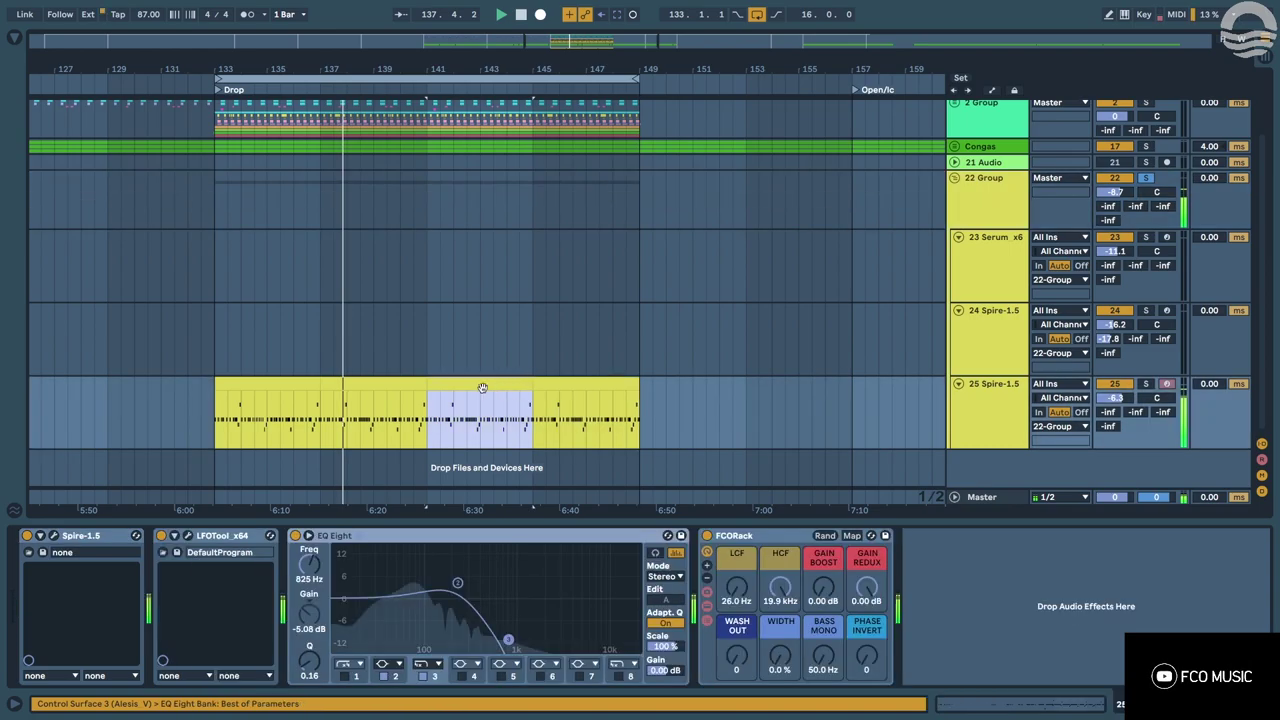
shift+click(385, 387)
shift+click(307, 387)
click(591, 381)
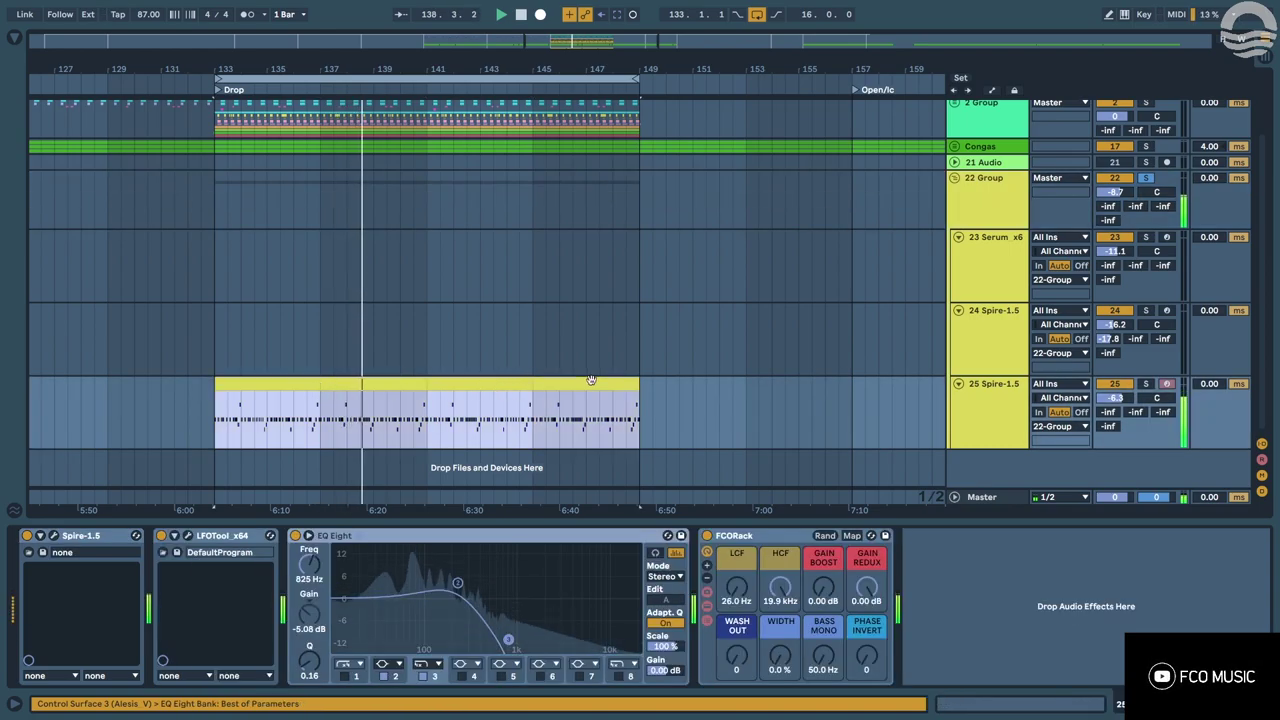
Transpose all notes of the 16-bar clip down four semitones, to the range A1 to D2.
double_click(591, 381)
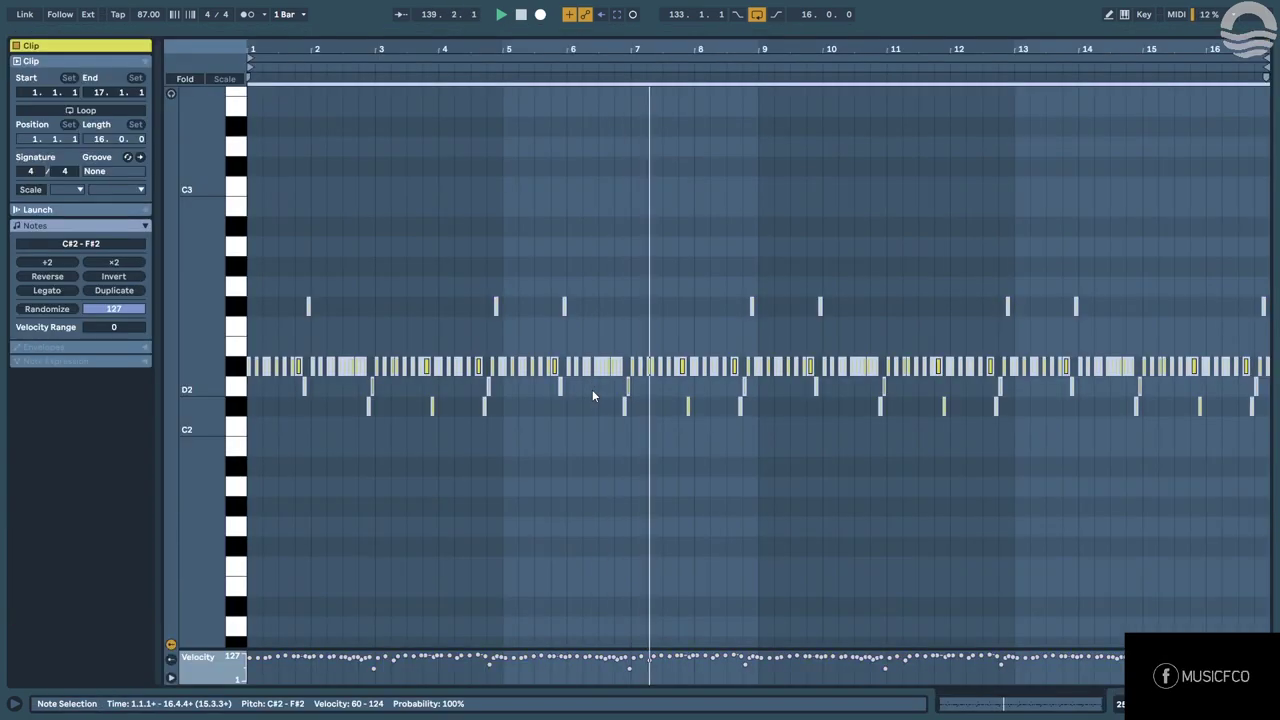
key(Up)
key(Up)
key(Up)
key(Up)
key(Up)
key(Up)
key(Up)
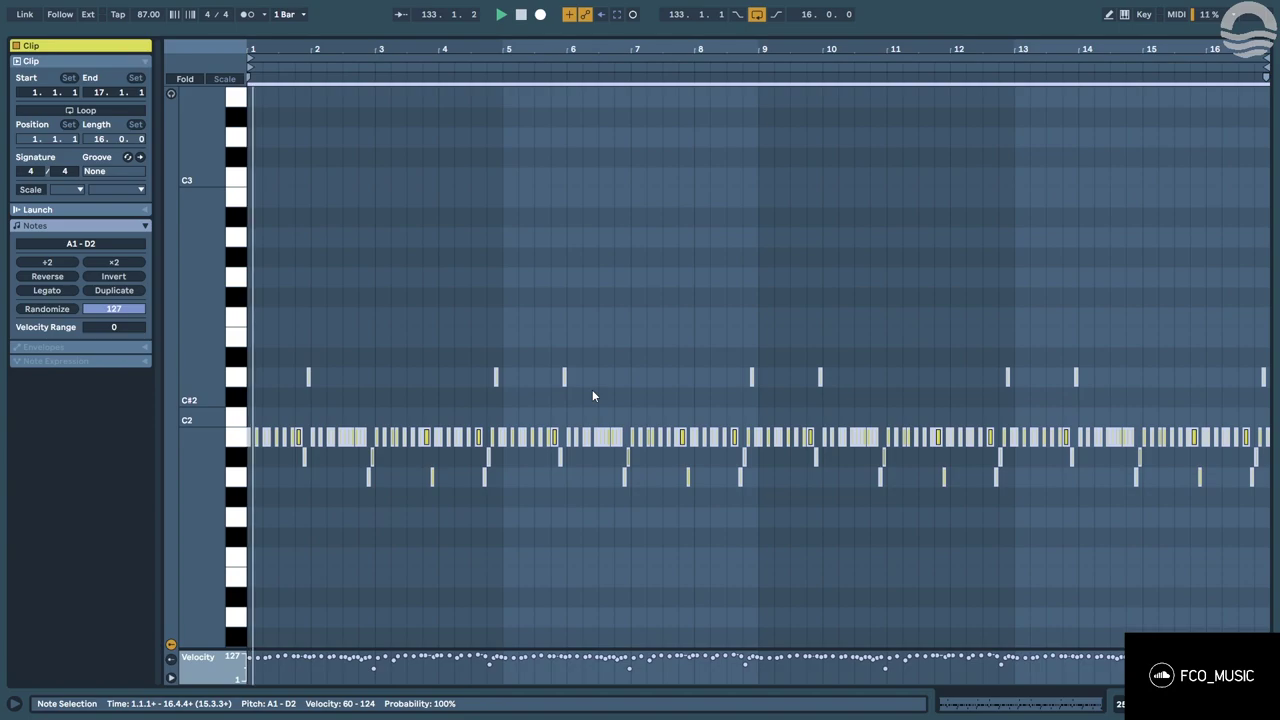
key(shift+Tab)
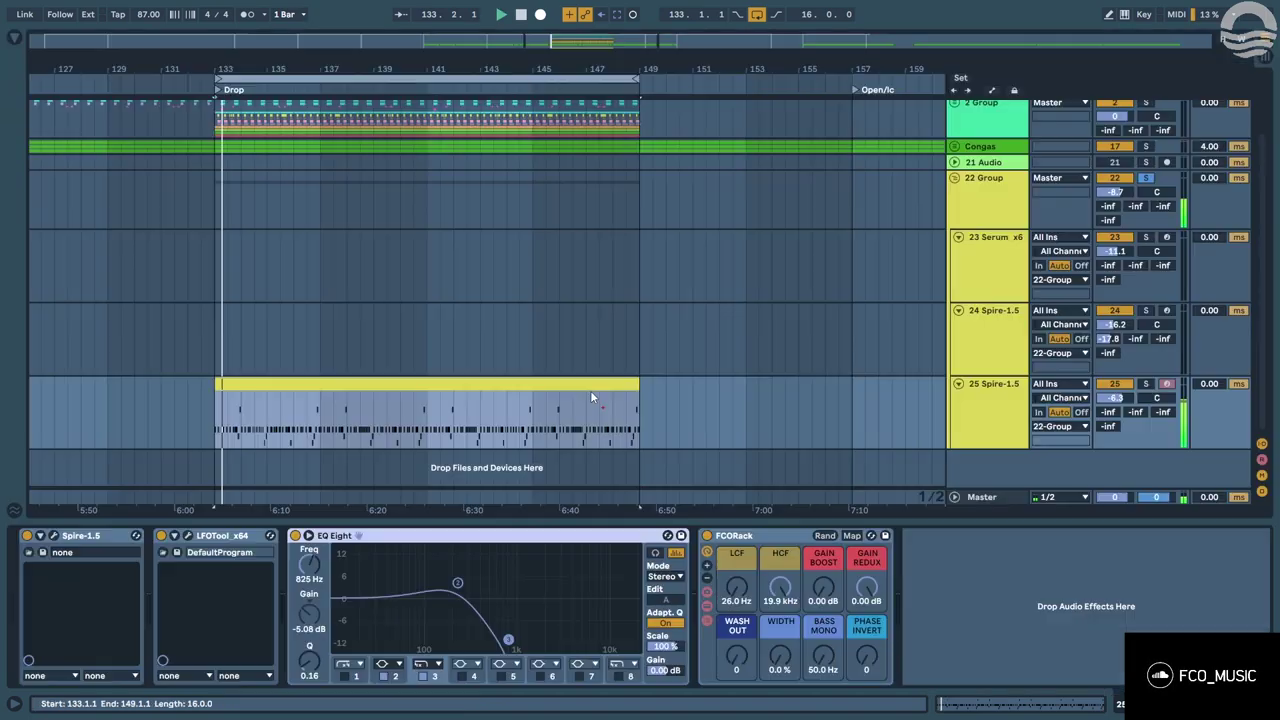
Copy the 16-bar clip from track 25 to Serum track 23 at bar 133 and solo that track.
click(459, 385)
click(218, 333)
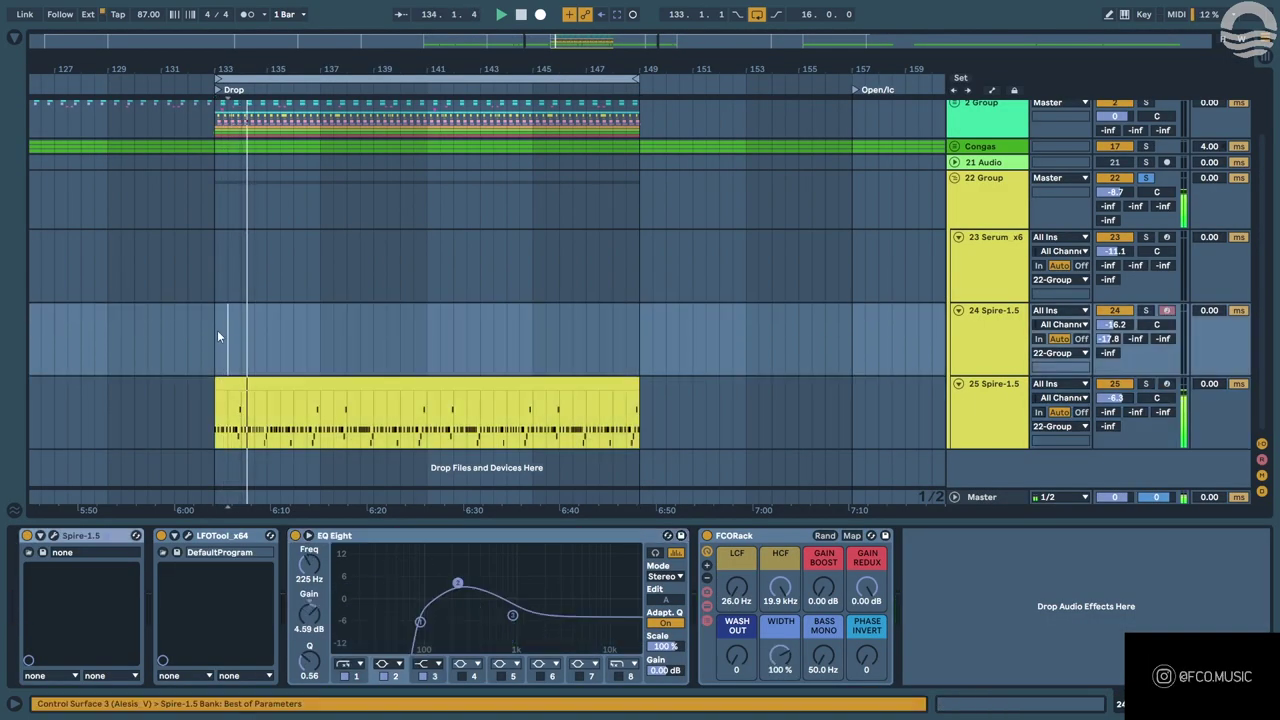
click(207, 283)
click(247, 240)
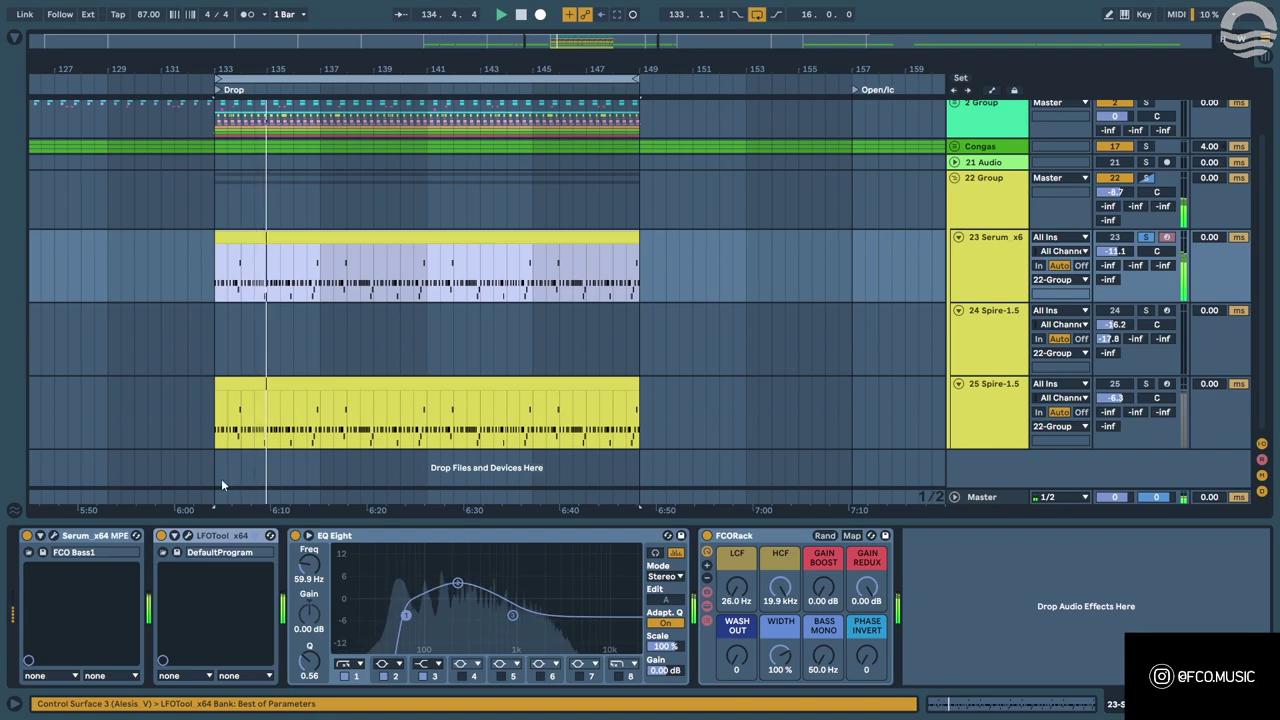
Open Serum on track 23 and try different octave and unison settings for its oscillators with the new notes.
click(54, 536)
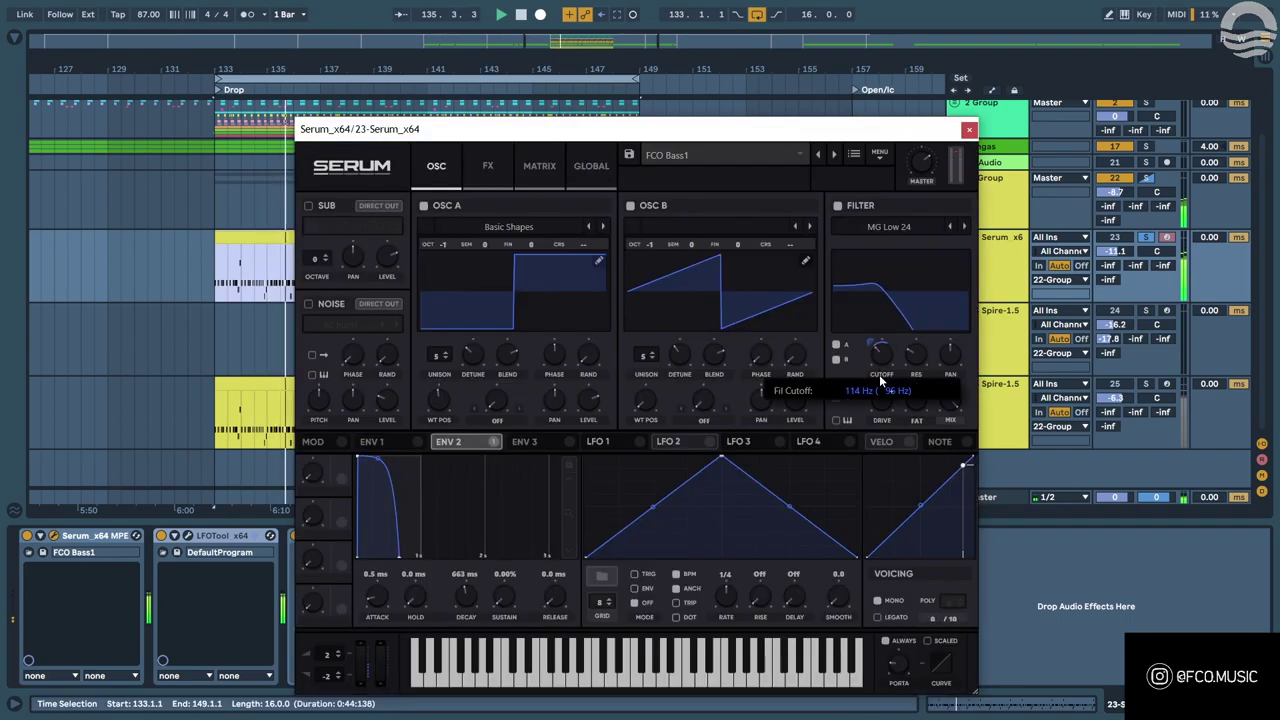
drag(661, 243, 659, 204)
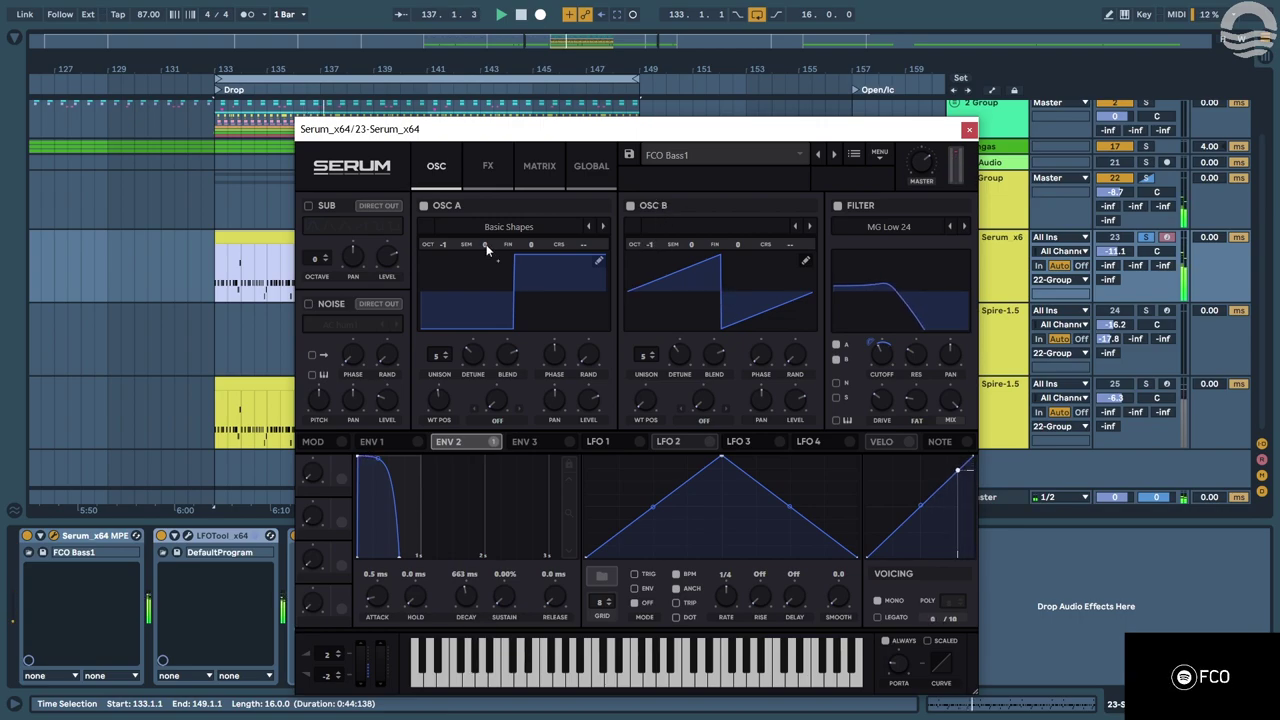
drag(433, 362, 449, 410)
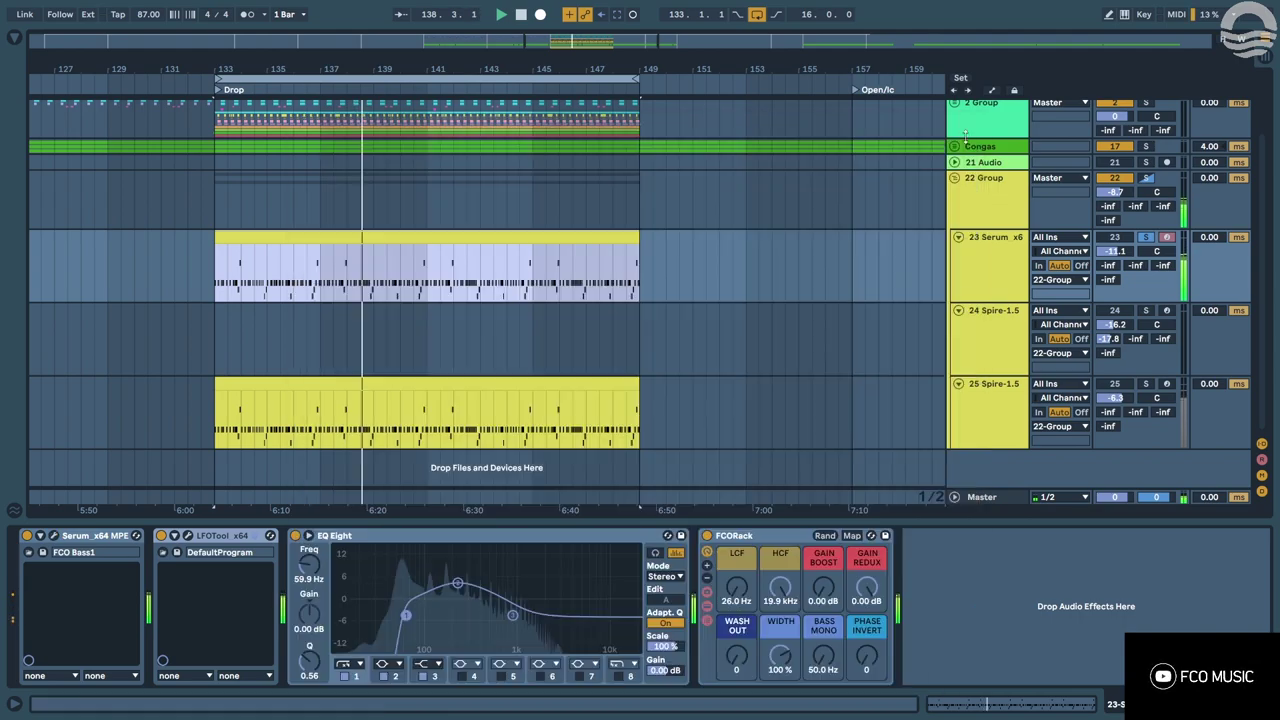
click(969, 129)
Copy the 16-bar clip to Spire track 24, solo the track and transpose all its notes up one octave.
click(516, 313)
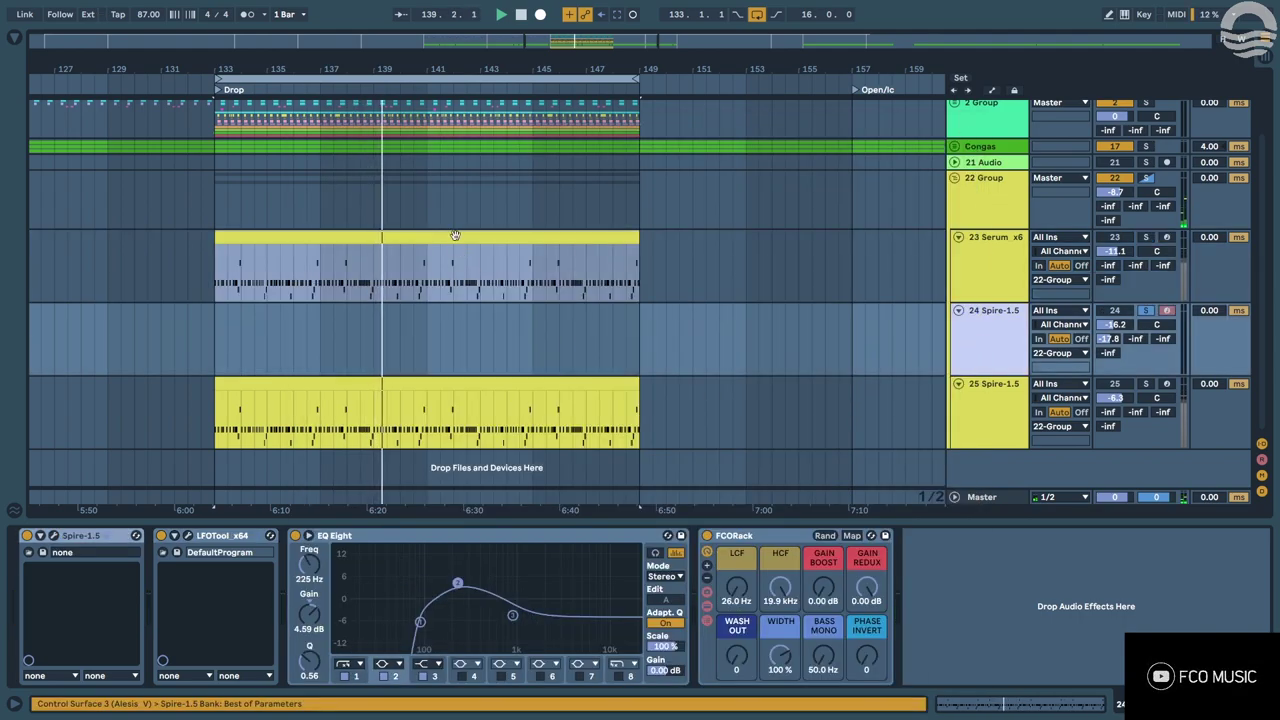
click(455, 312)
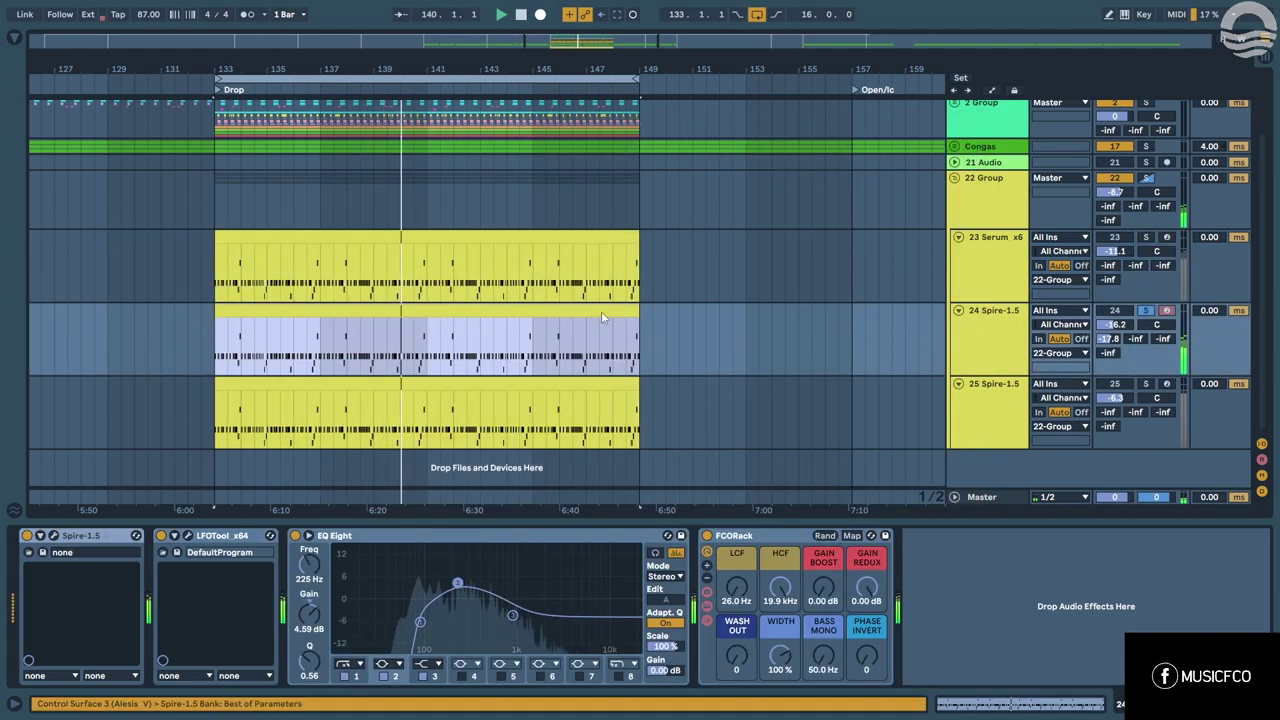
double_click(603, 315)
key(ctrl+a)
key(shift+Up)
key(shift+Tab)
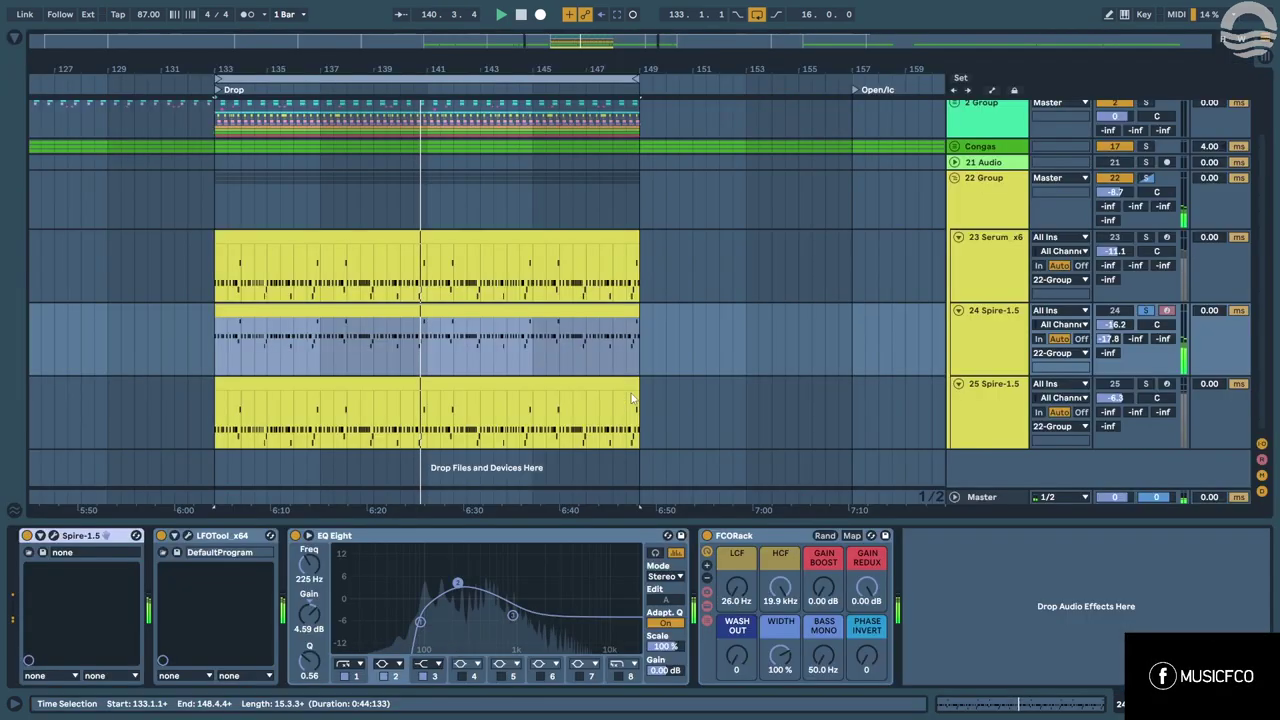
Hear the whole bass group, set the volume of Spire track 24 to -11.1 dB and unsolo the group.
click(1146, 178)
drag(1117, 325, 1130, 302)
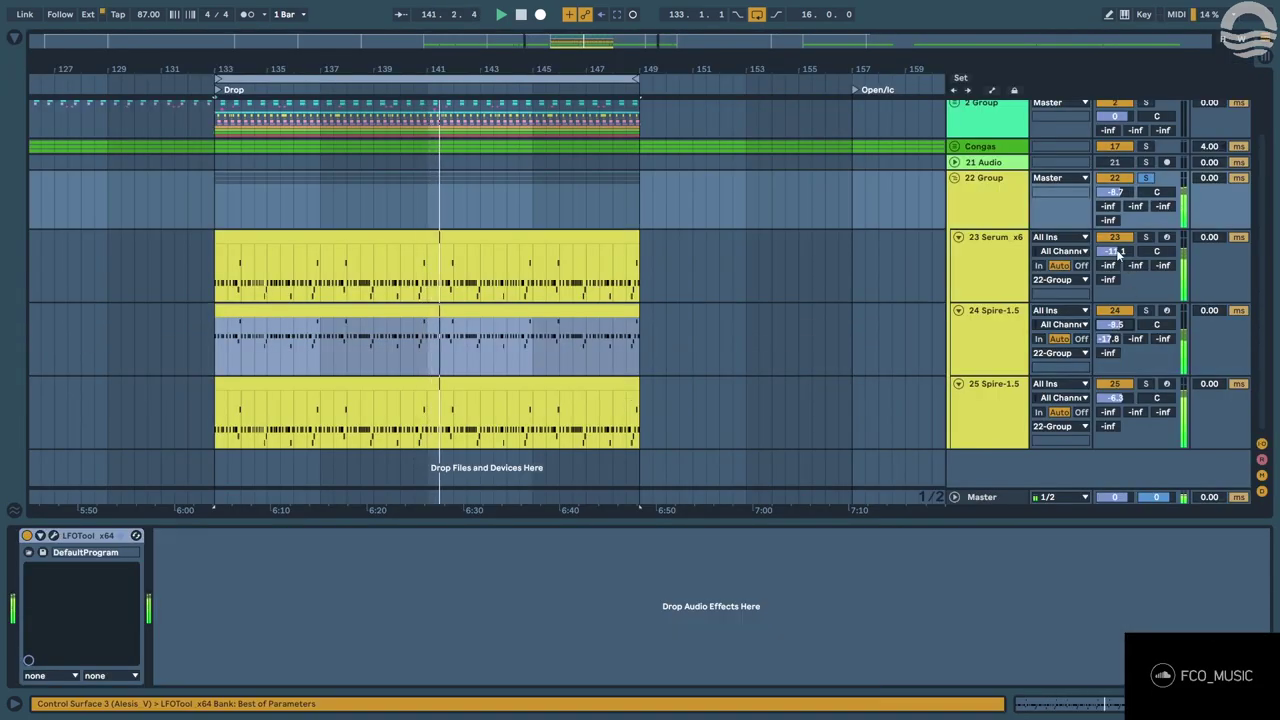
scroll(1110, 348, up, 2)
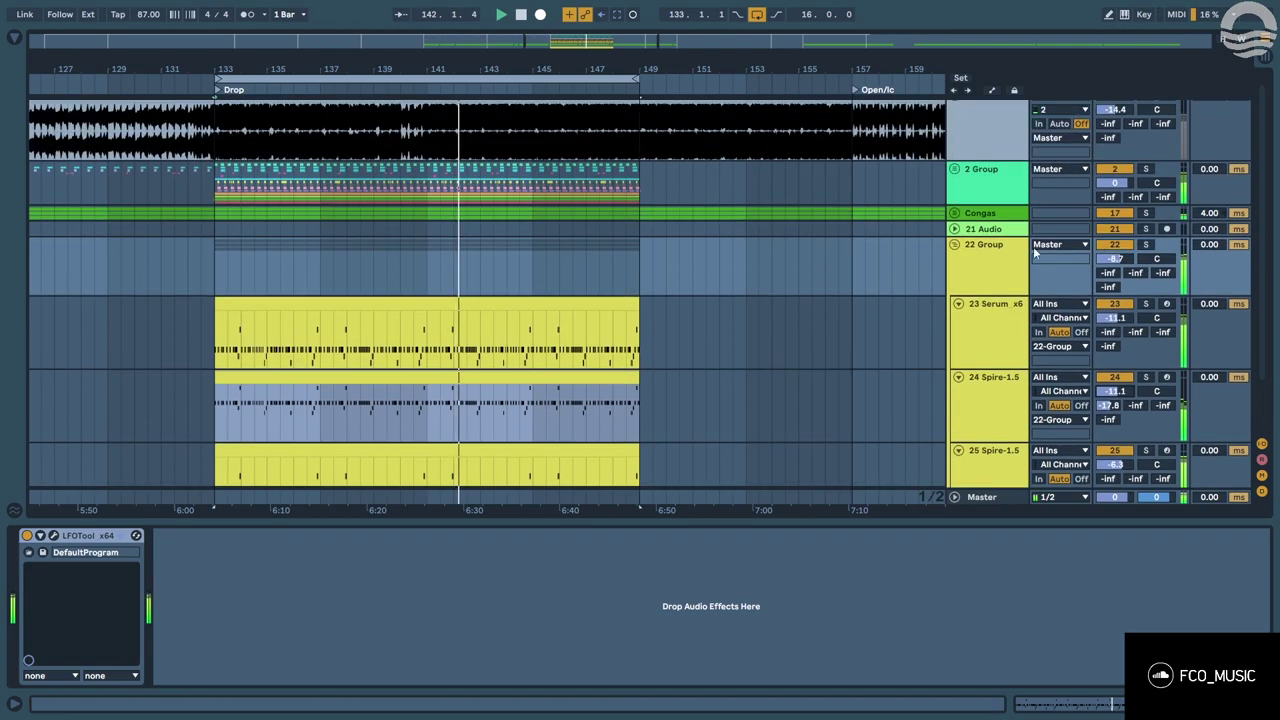
Set the tempo back to 125 BPM and play the full drop from bar 133 with the drums.
key(Return)
key(space)
scroll(343, 249, down, 2)
click(293, 311)
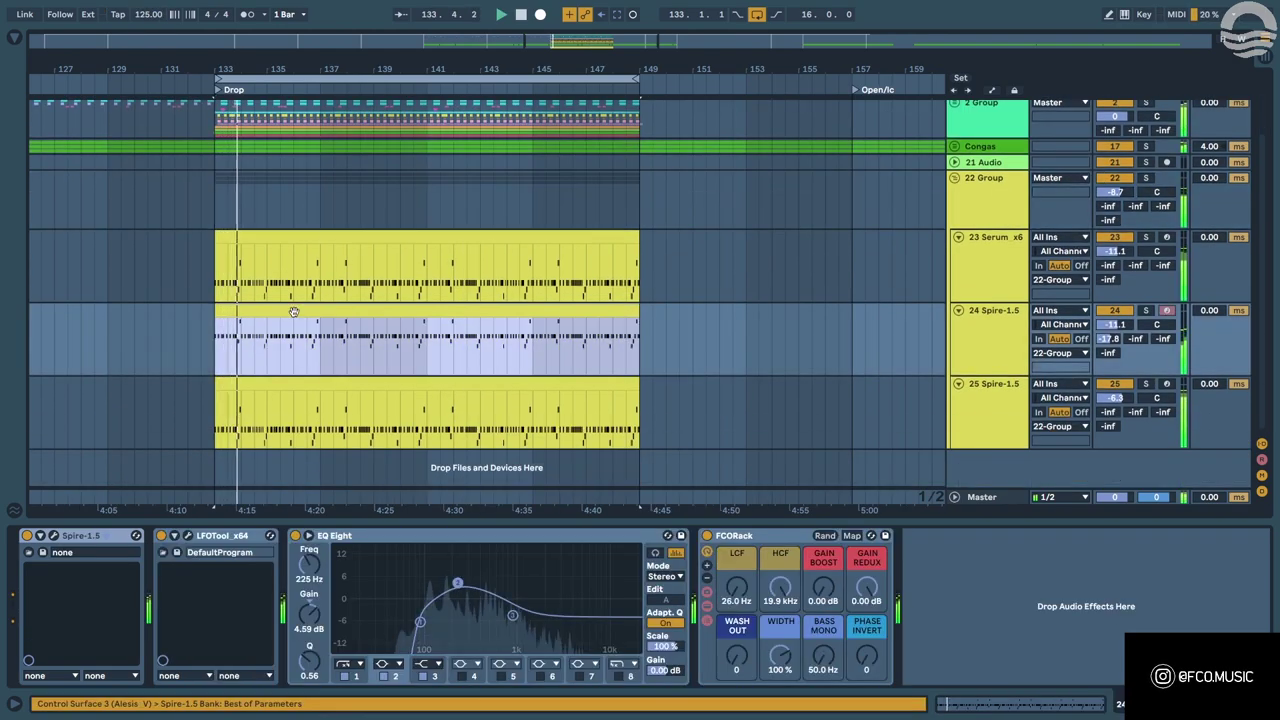
drag(298, 67, 351, 83)
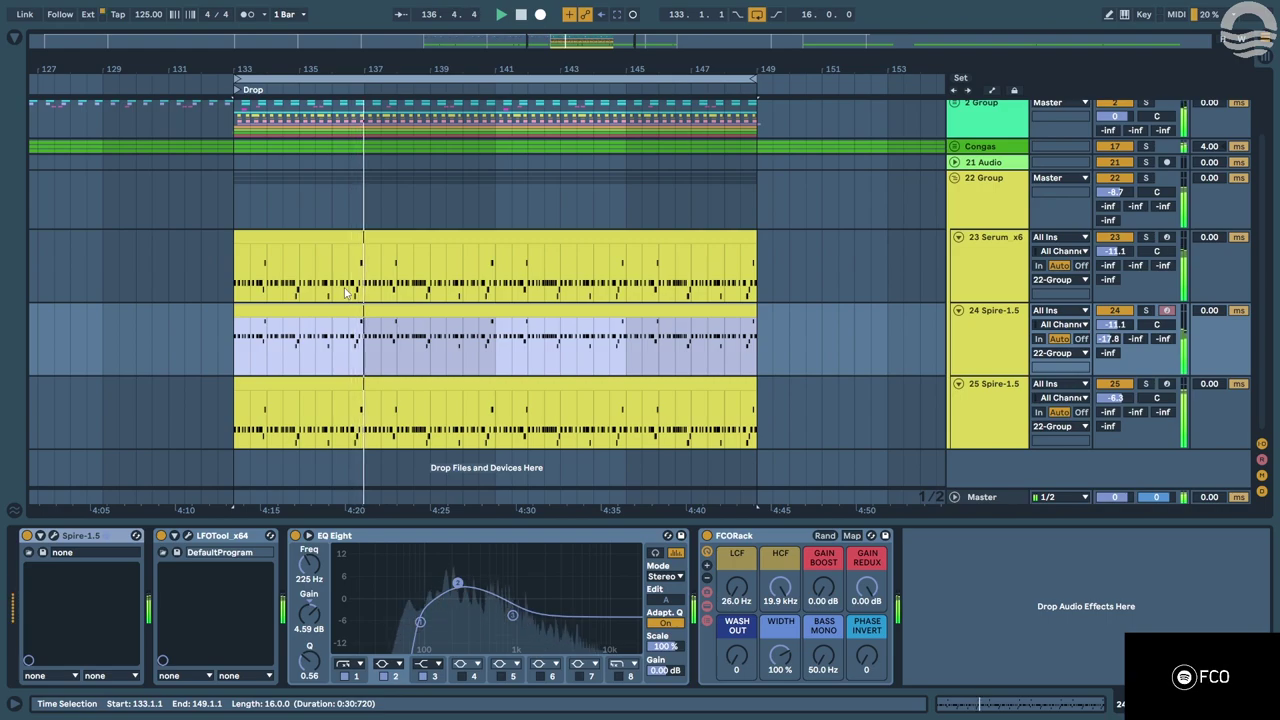
Delete the clips on all three bass tracks across the drop and select Spire track 24.
drag(805, 420, 129, 281)
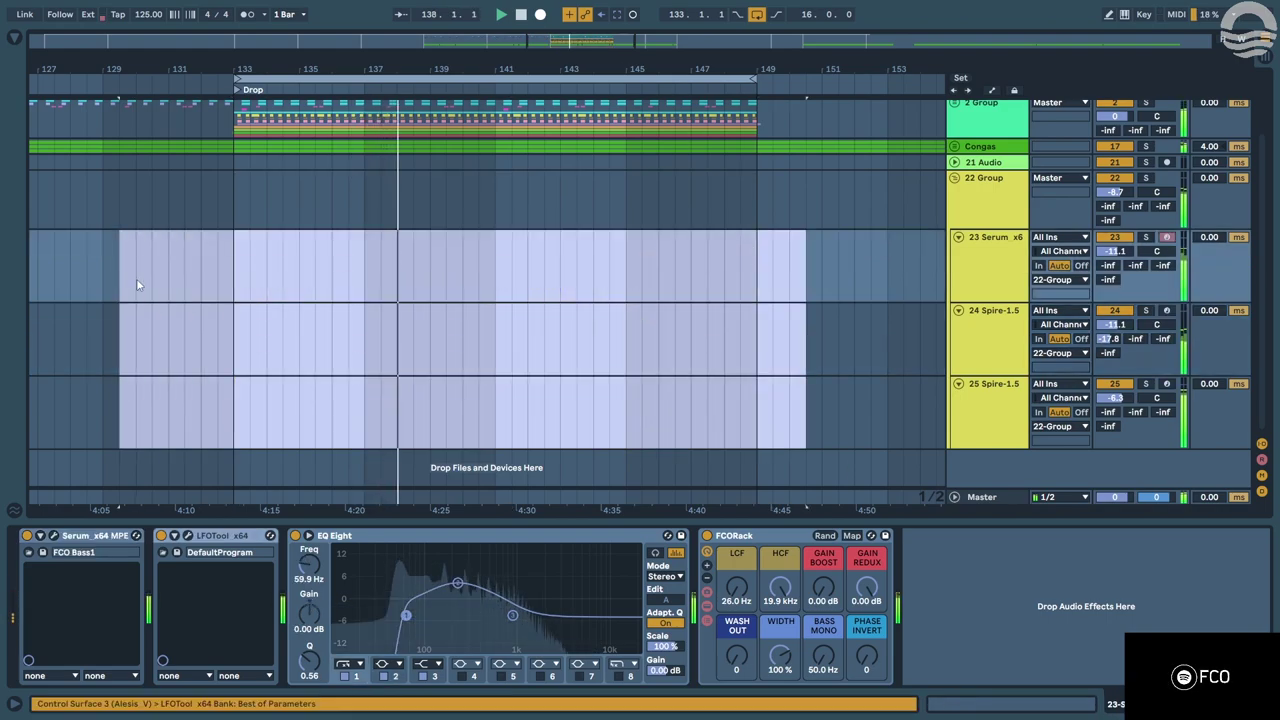
click(250, 334)
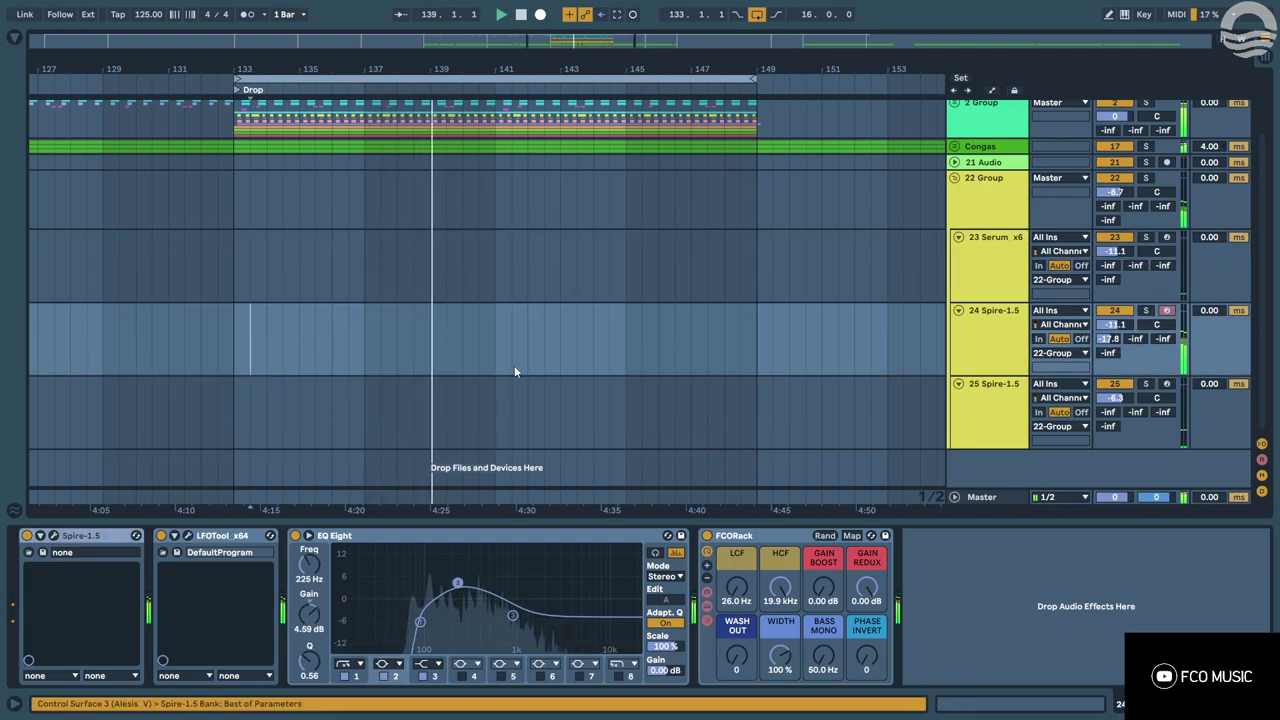
Switch off the EQ Eight on track 23 Serum.
click(232, 272)
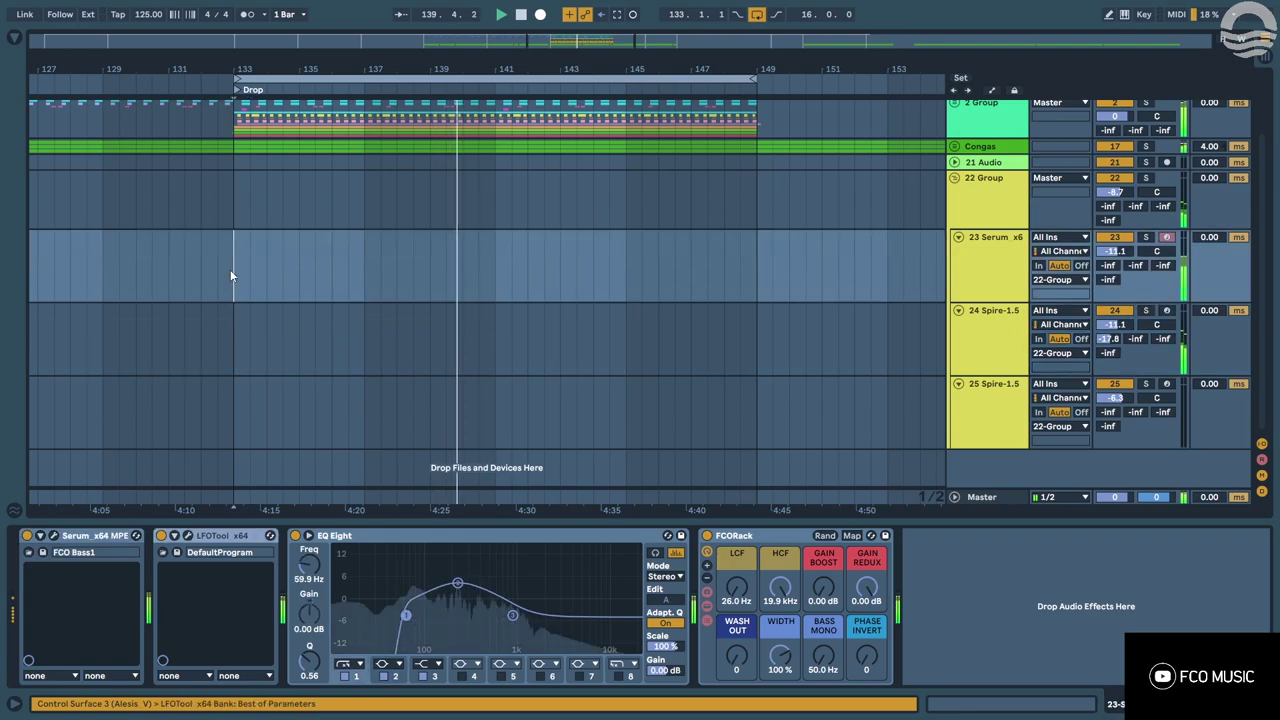
click(295, 535)
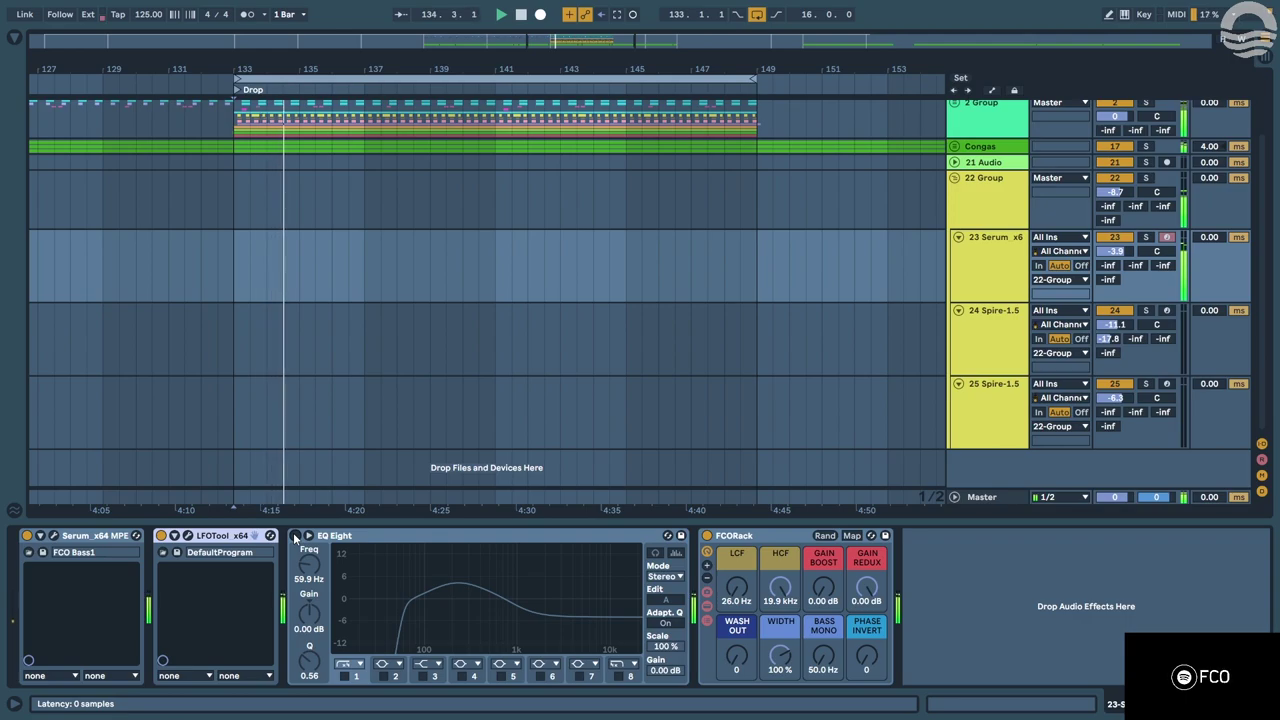
Select track 25 Spire-1.5, look at its level in the Session View mixer, and return to the arrangement.
click(993, 385)
click(993, 366)
click(997, 390)
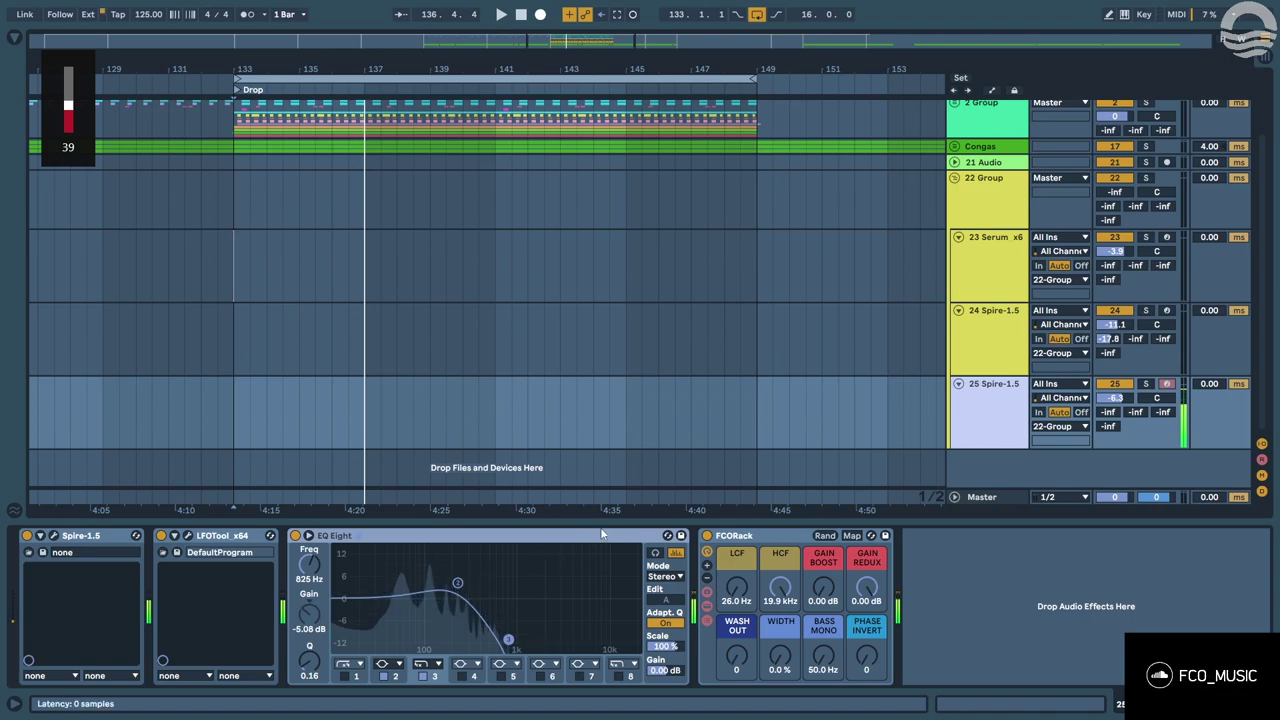
key(Tab)
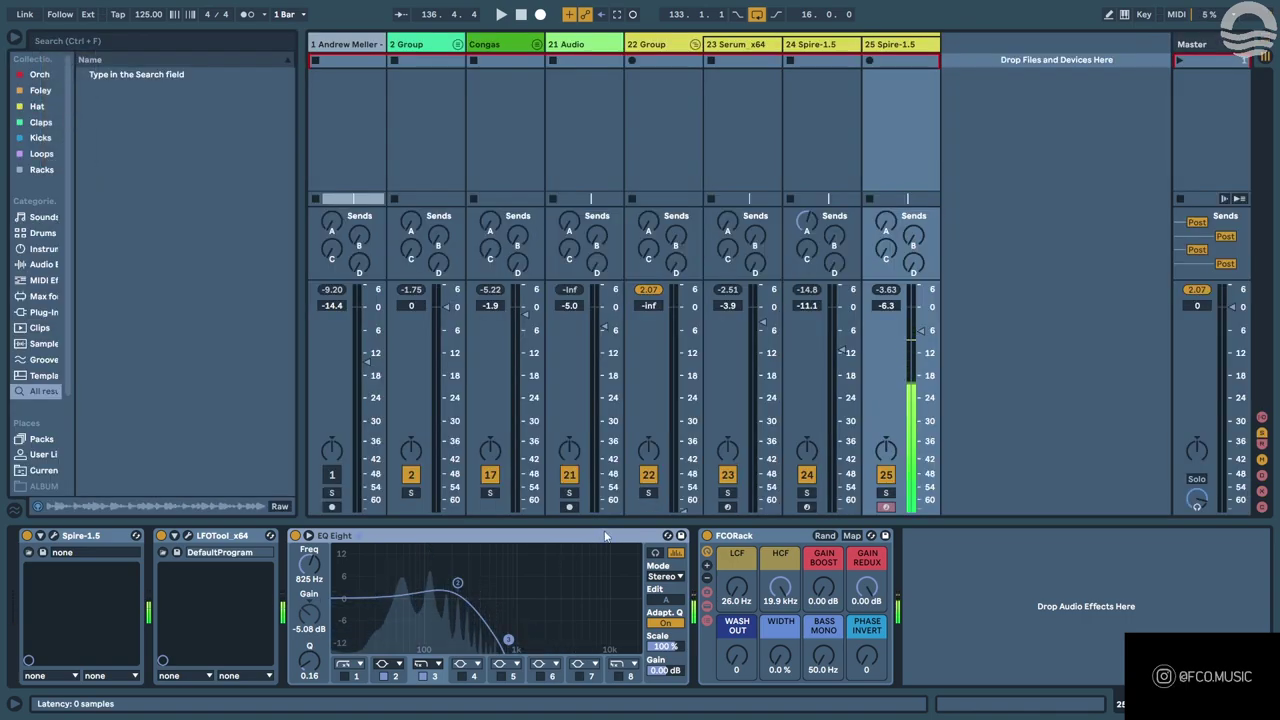
key(Tab)
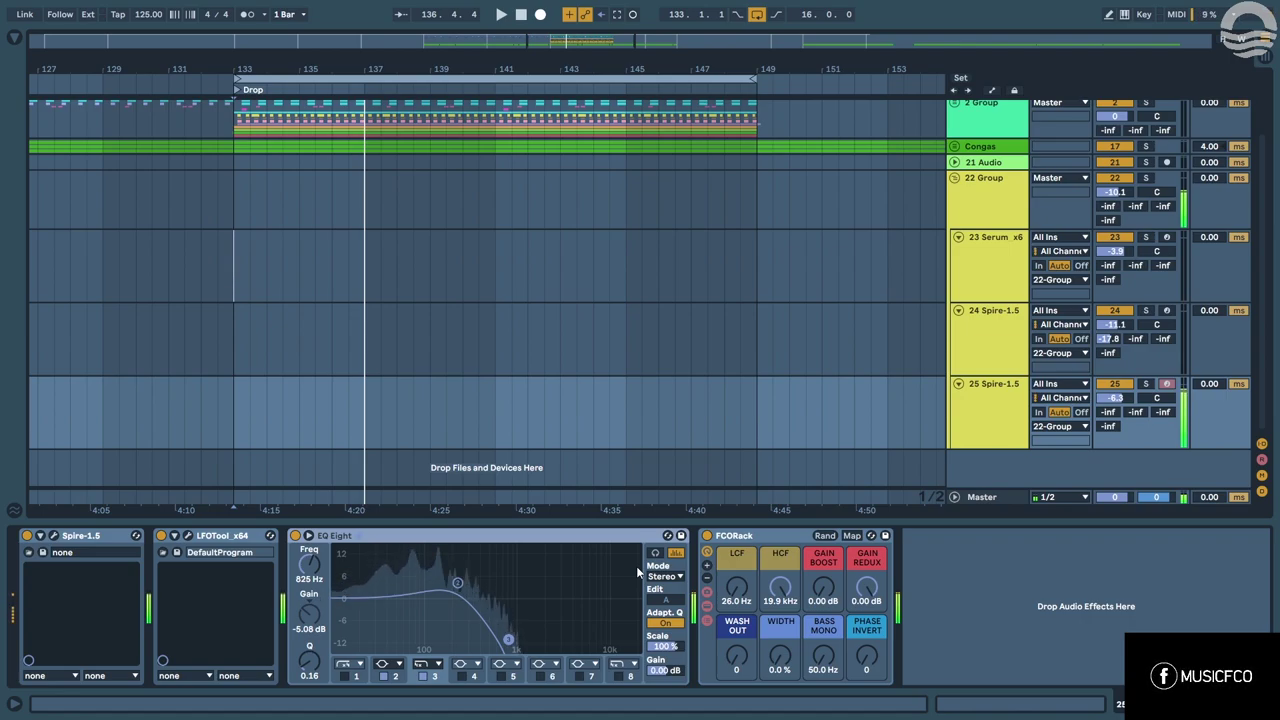
Mute the Congas track and play the Drop from bar 133 with track 25 Spire-1.5 selected.
key(space)
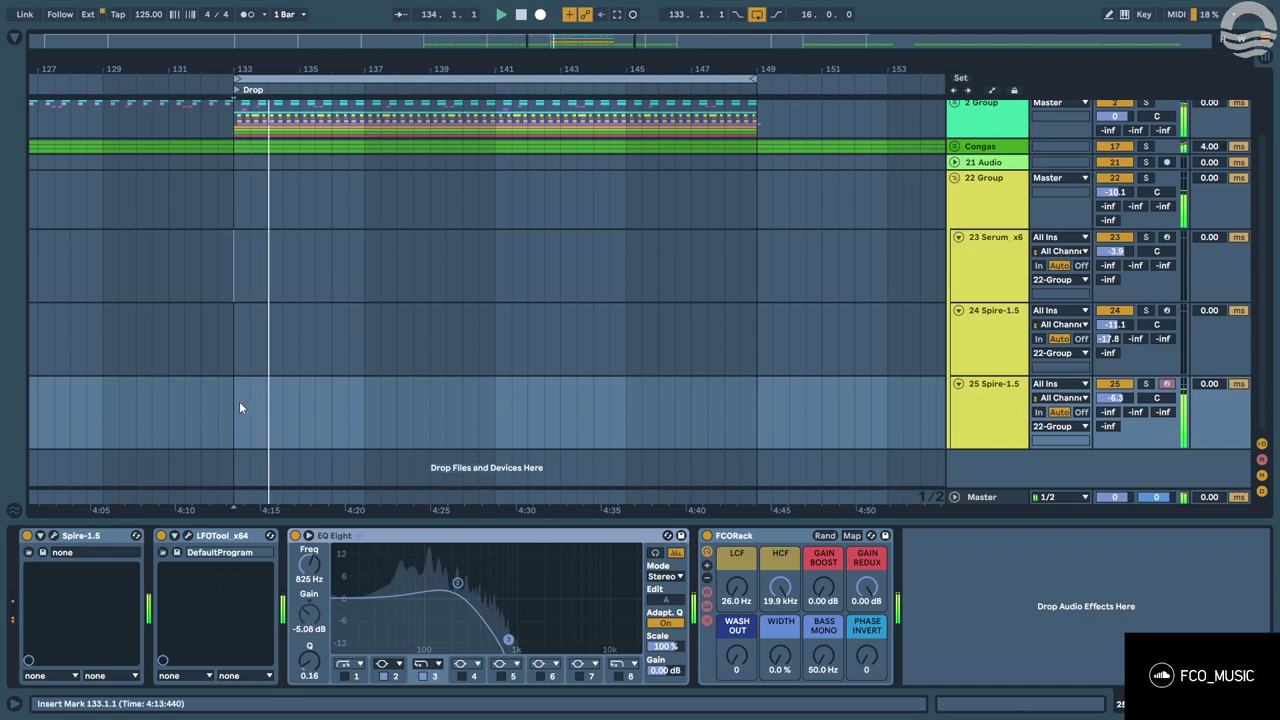
scroll(811, 300, up, 1)
click(1113, 185)
click(1114, 196)
key(space)
key(space)
scroll(279, 466, down, 2)
click(245, 433)
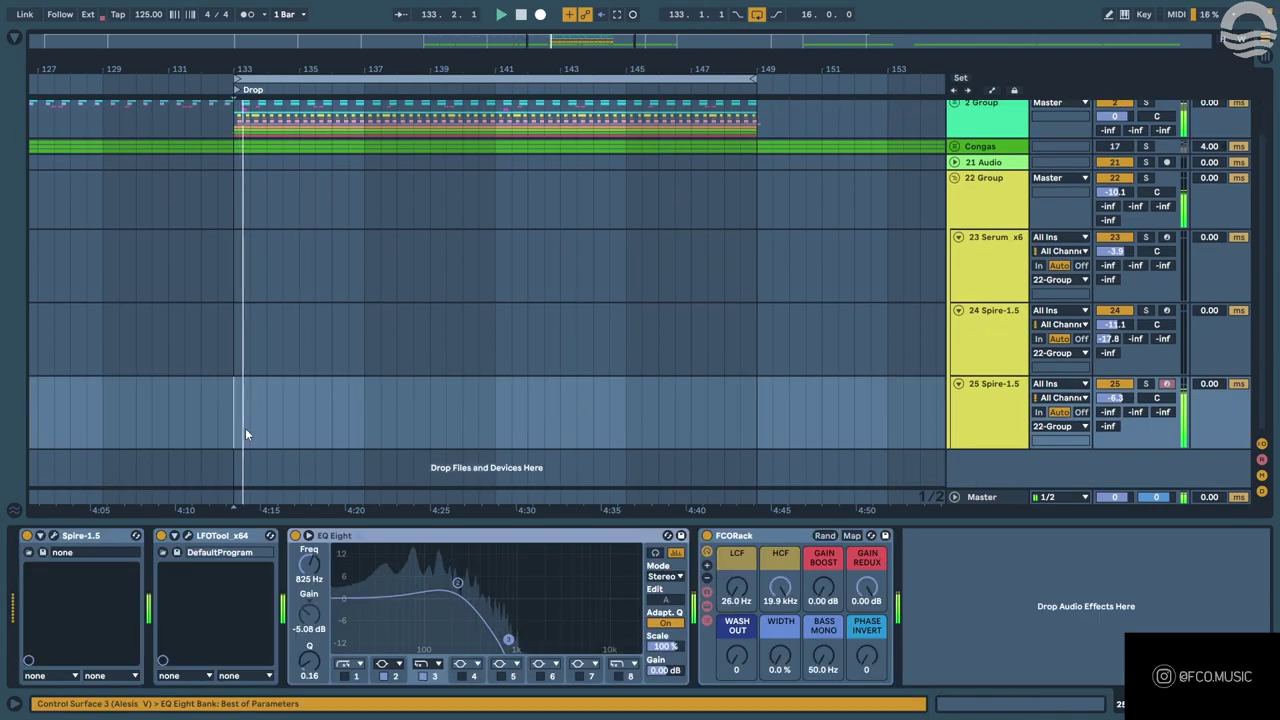
Rehearse a Spire part on track 25 by repeatedly starting and stopping the Drop from bar 133.
key(space)
key(space)
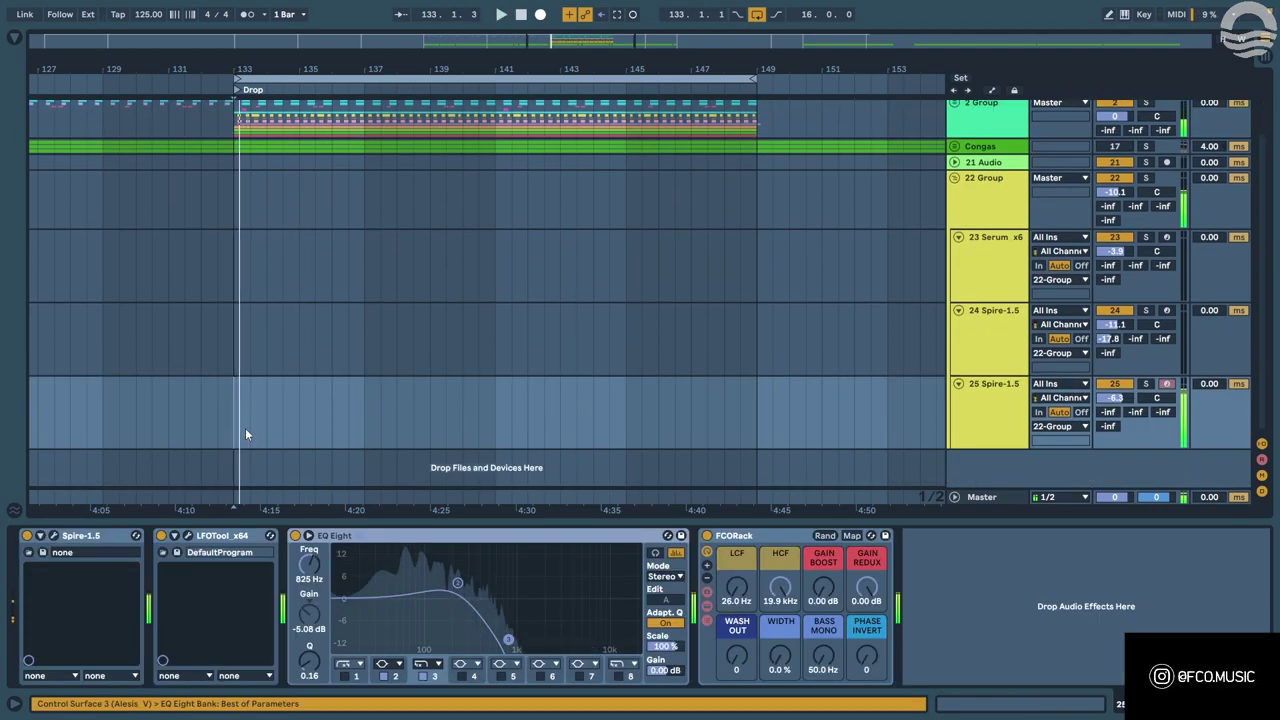
key(space)
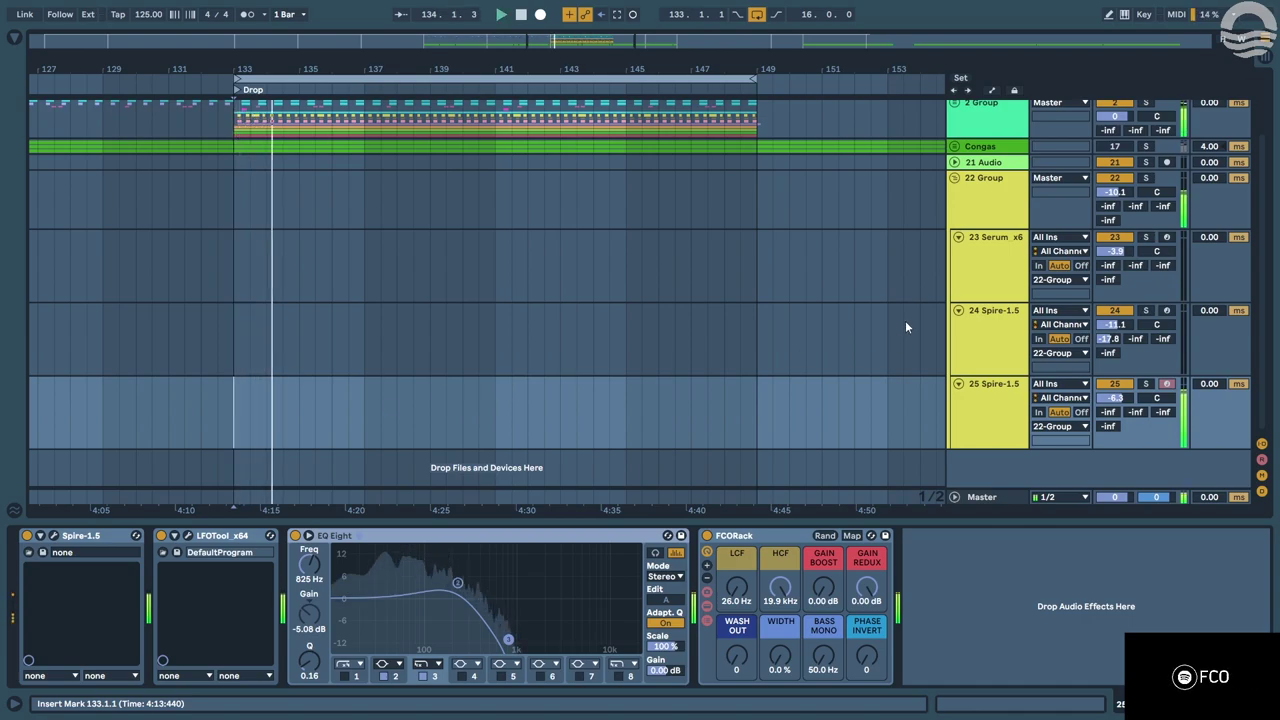
click(967, 208)
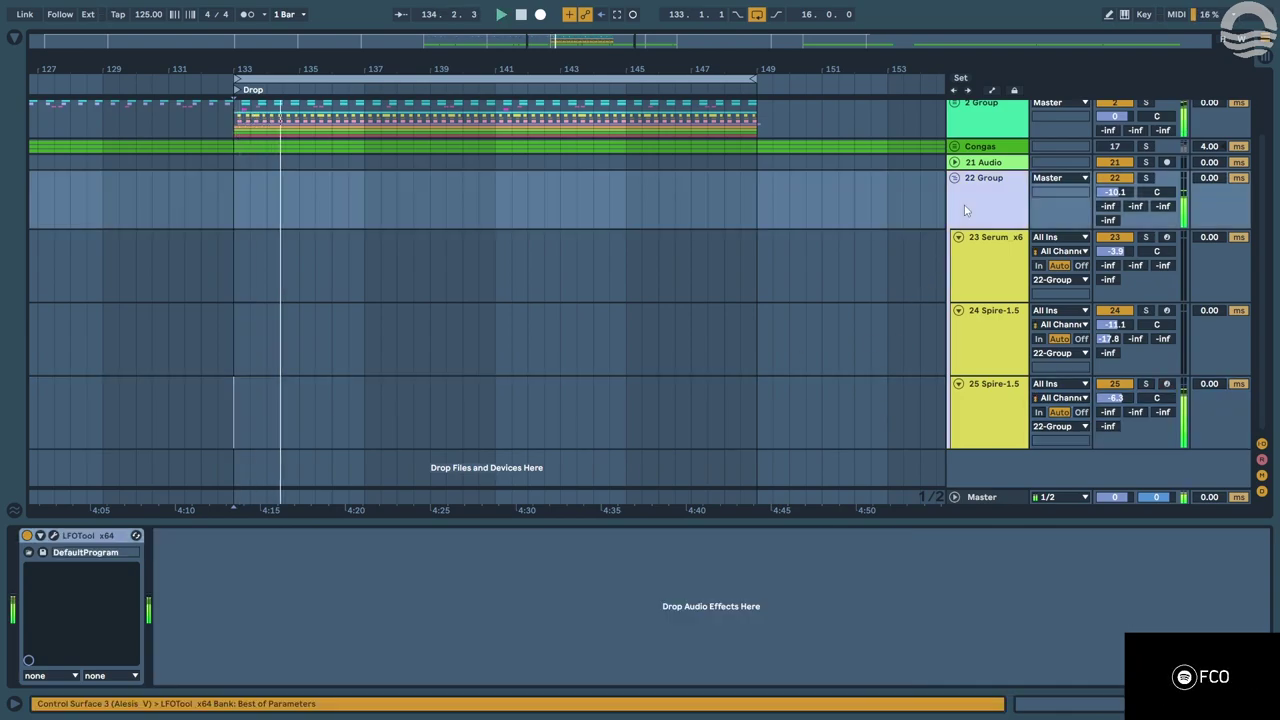
click(236, 432)
key(space)
key(space)
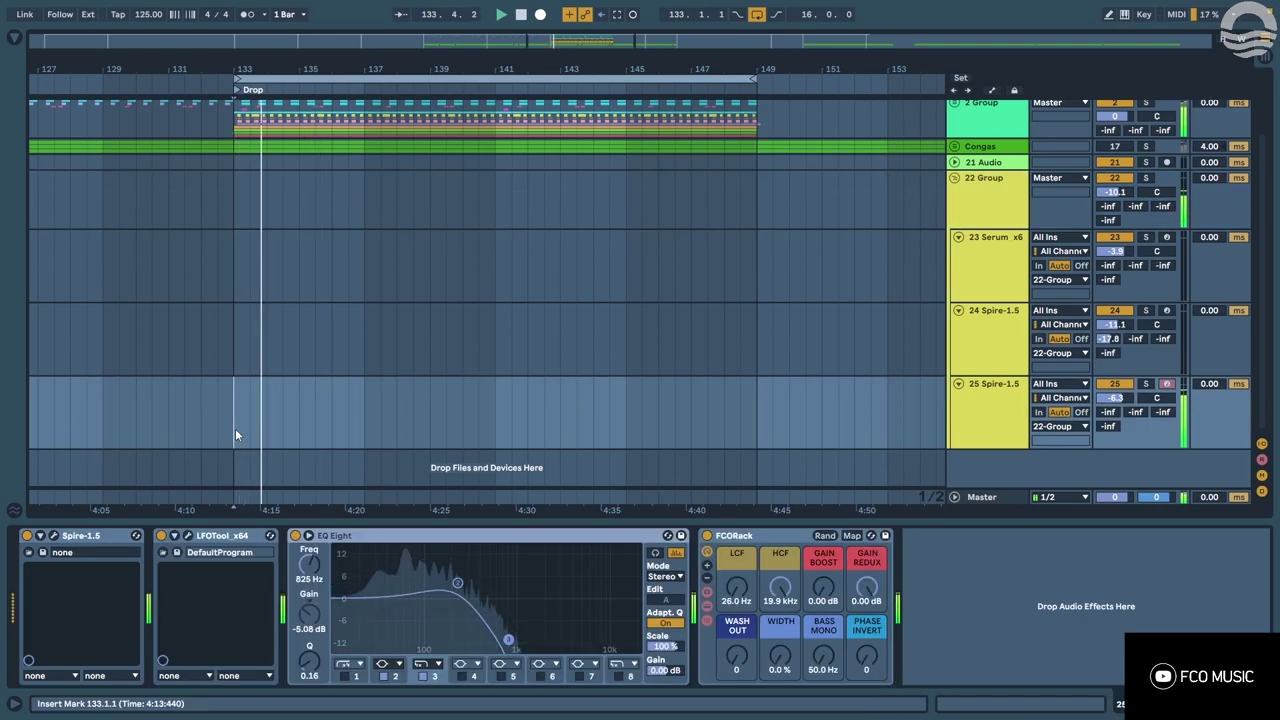
key(space)
key(space)
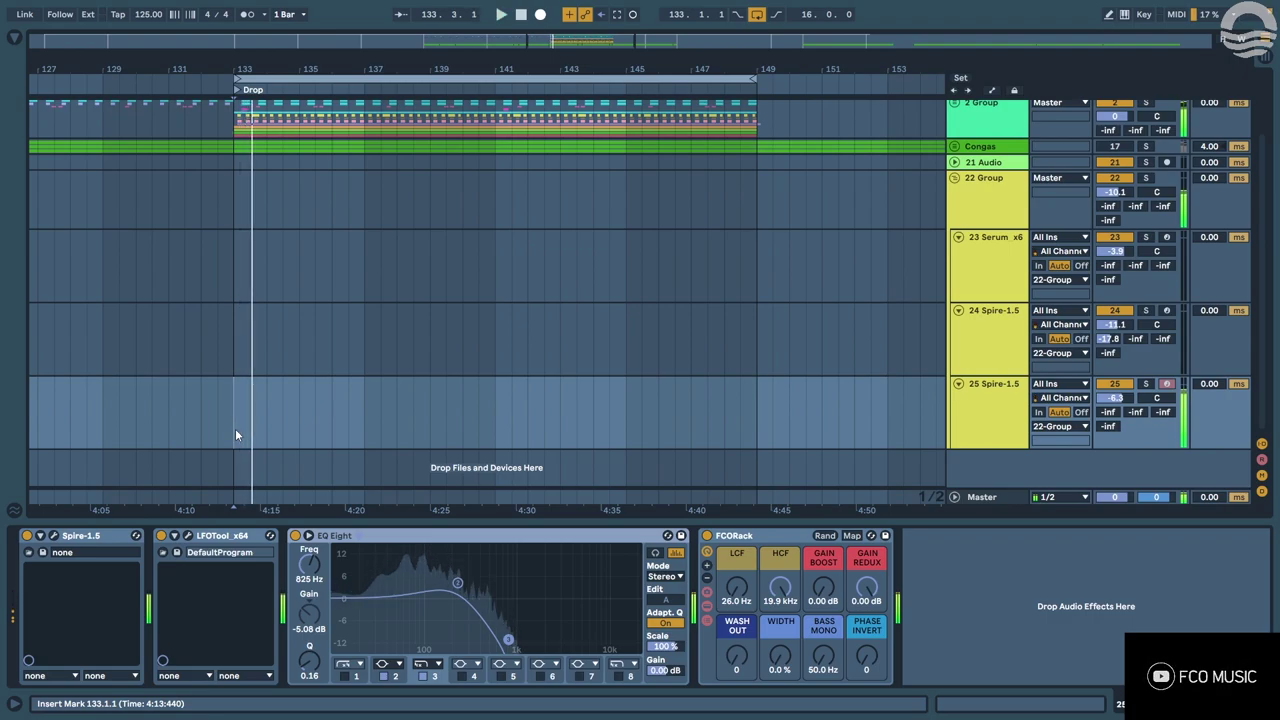
key(space)
key(space)
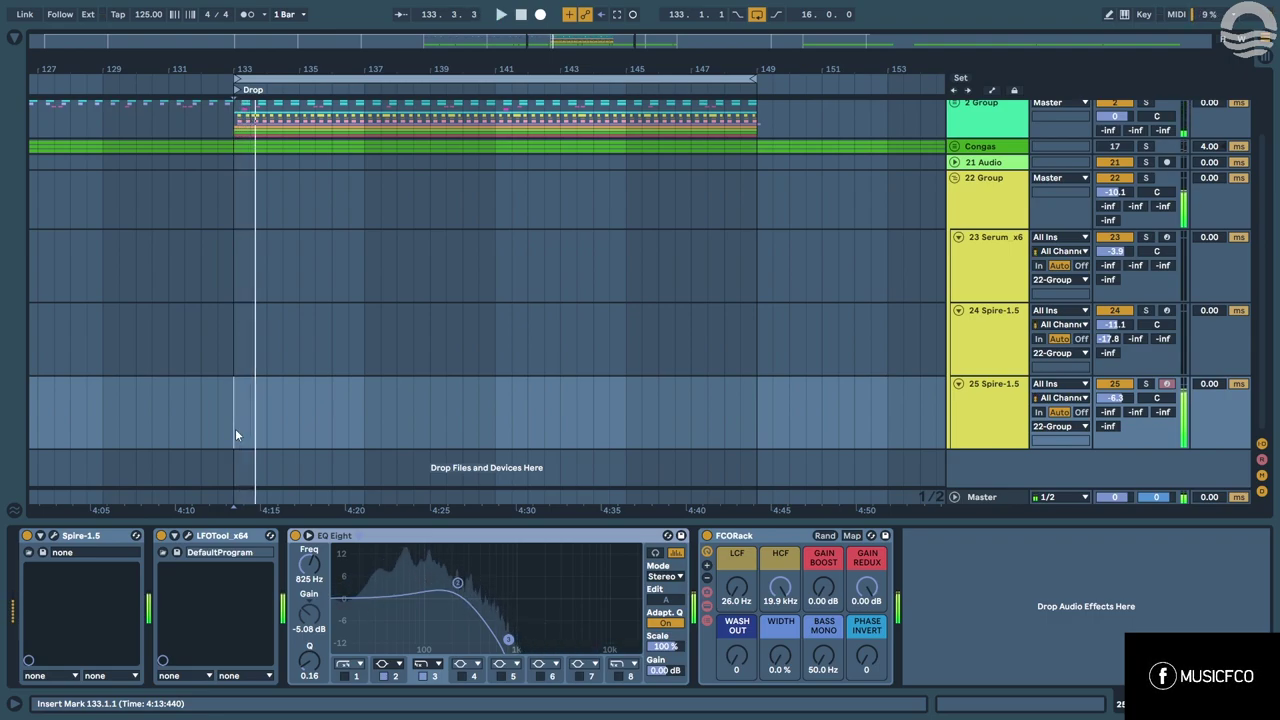
key(space)
key(space)
key(space)
key(space)
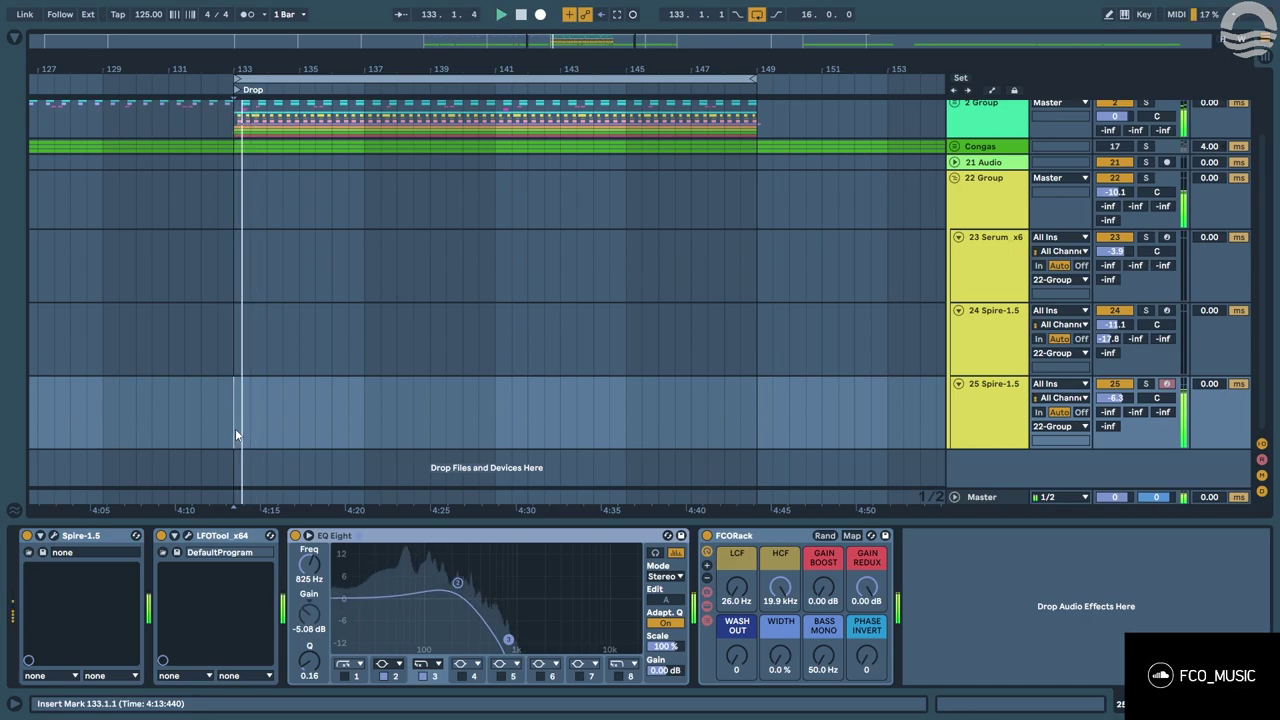
key(space)
key(space)
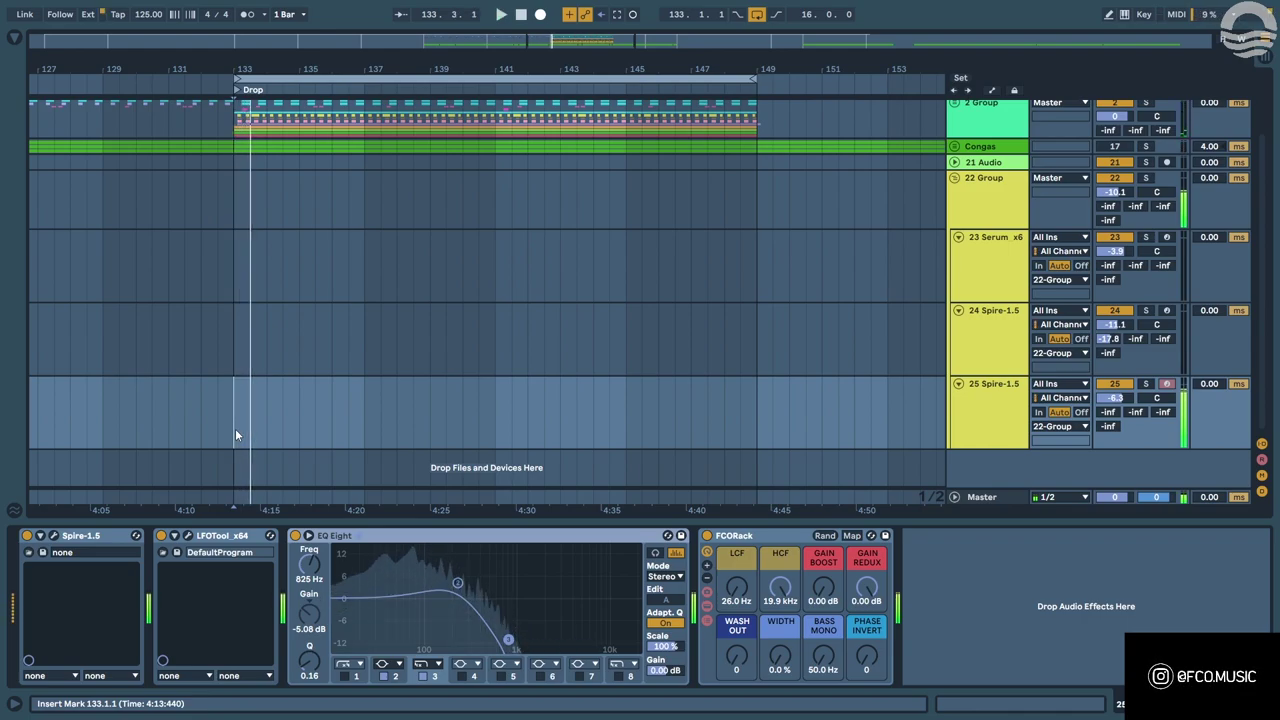
key(space)
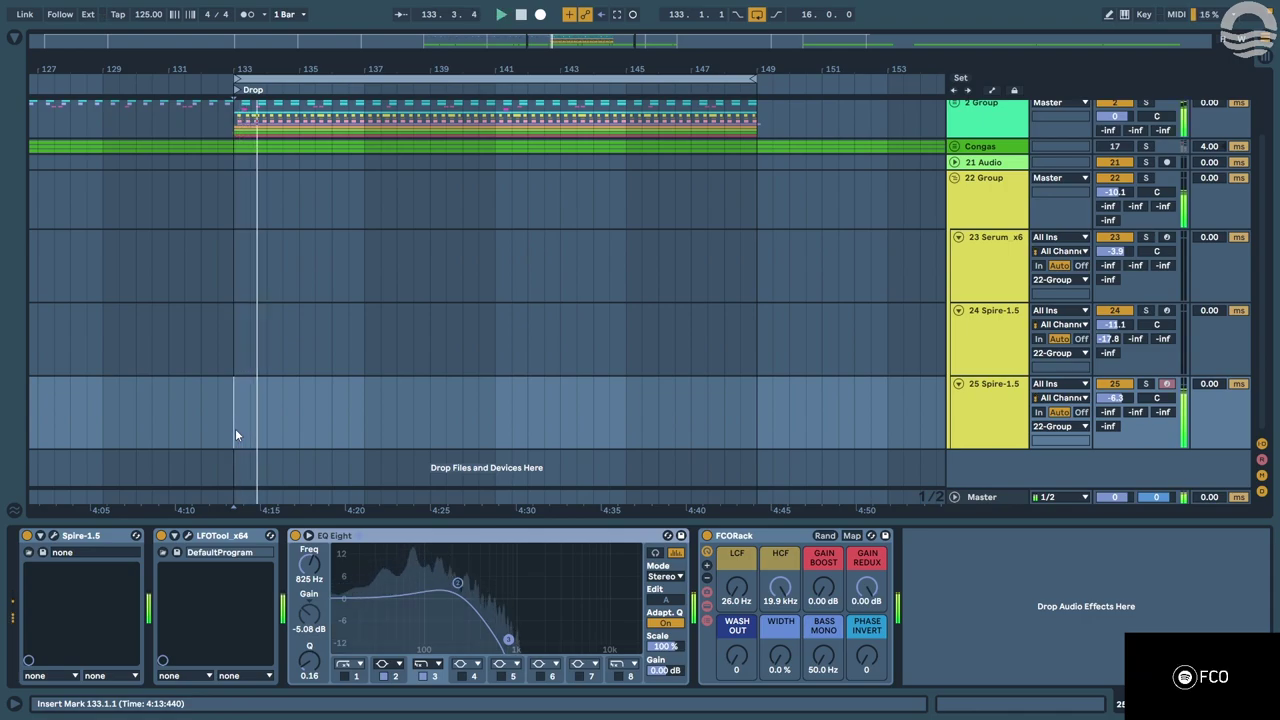
Capture the played MIDI as a two-bar clip at bar 133 on track 25, then solo that track and play it.
click(618, 16)
key(space)
click(272, 382)
key(space)
key(space)
key(space)
key(space)
key(s)
key(space)
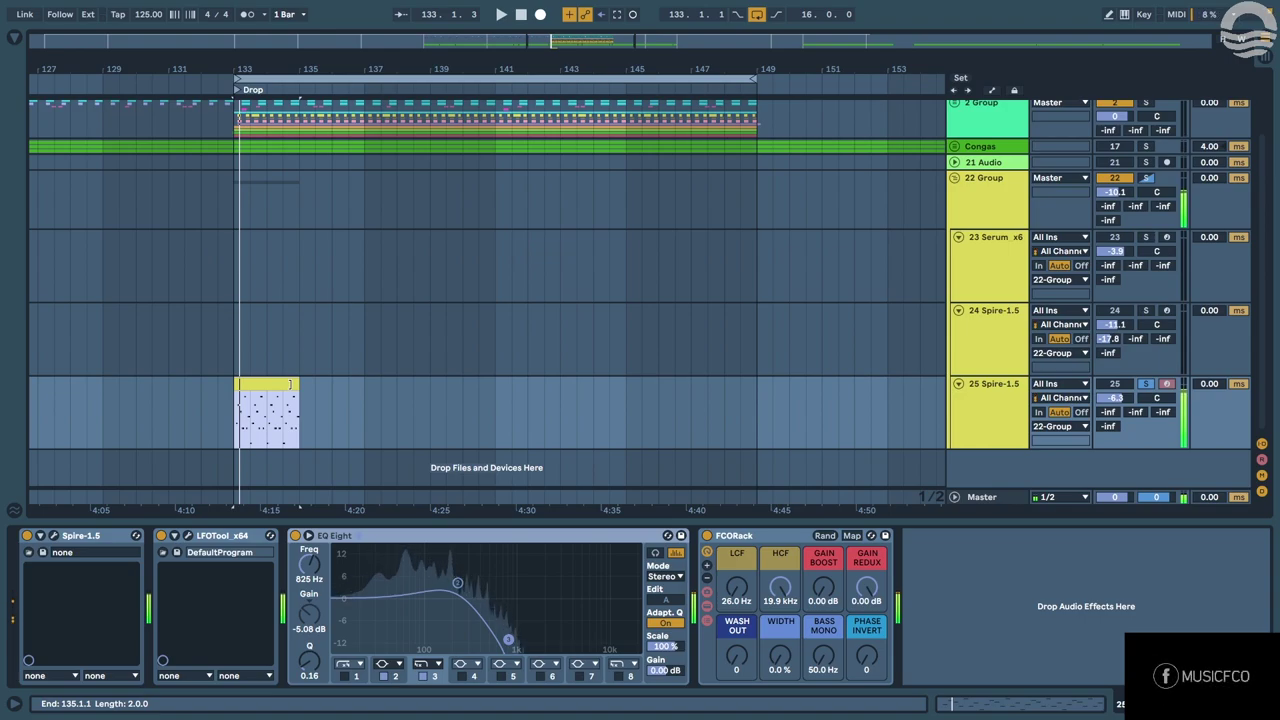
Move the captured clip on track 25 out of the Drop to about bar 128.
click(325, 390)
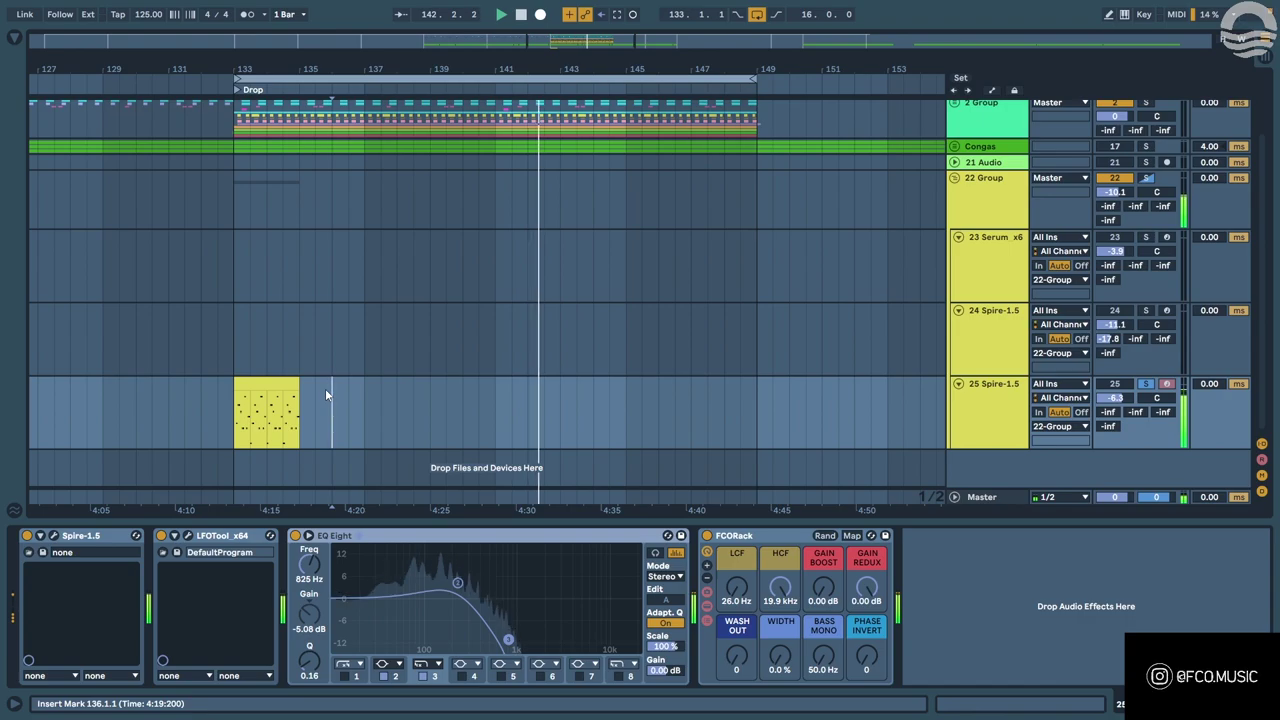
mouse_move(260, 389)
mouse_down()
mouse_move(141, 367)
mouse_move(125, 440)
mouse_up()
Record a new MIDI take into the arrangement on track 25 over the Drop, then end the recording.
click(241, 415)
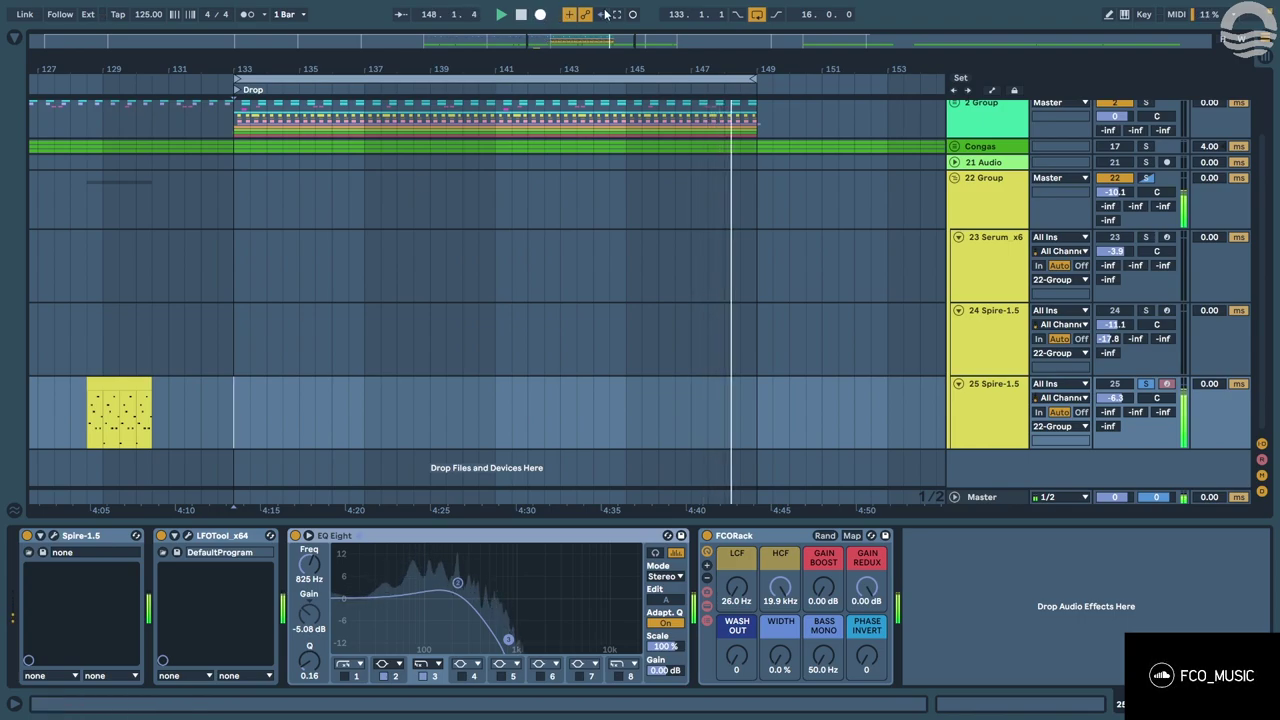
click(540, 14)
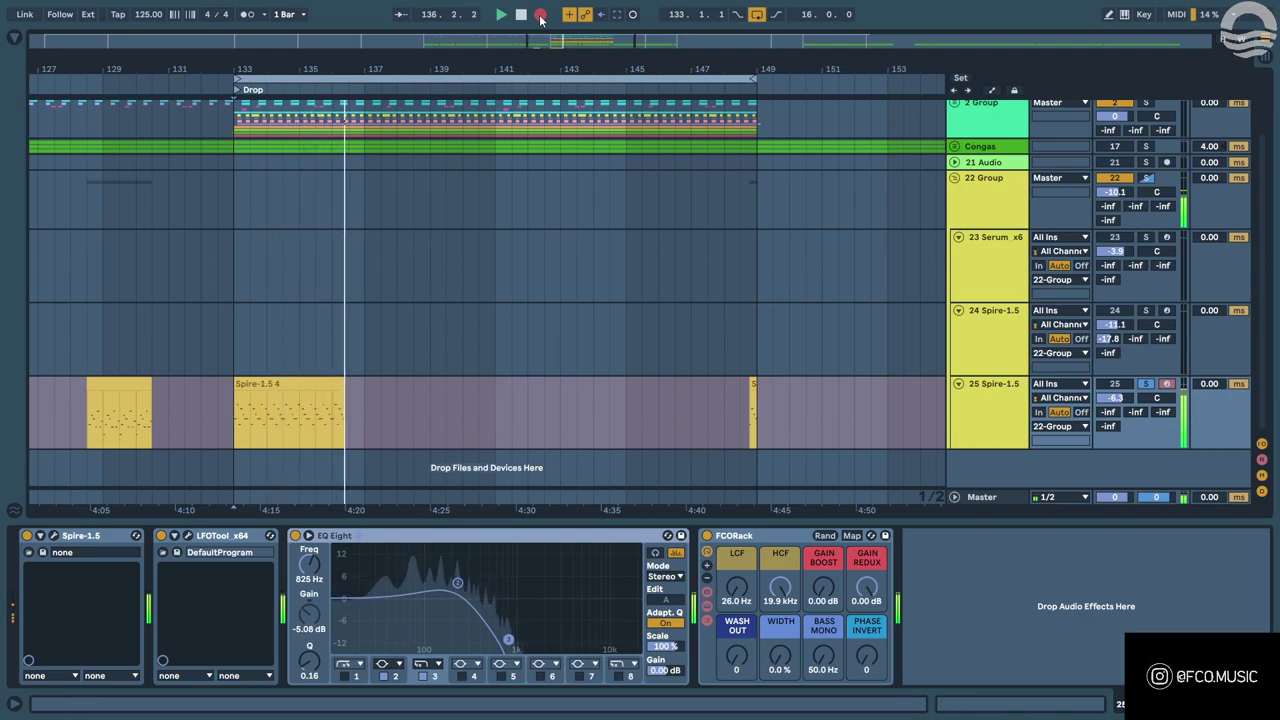
click(540, 14)
Move the new recording to about bar 128 on track 24 Spire-1.5 and trim its end to bar 133.
drag(318, 382, 154, 309)
drag(601, 314, 234, 314)
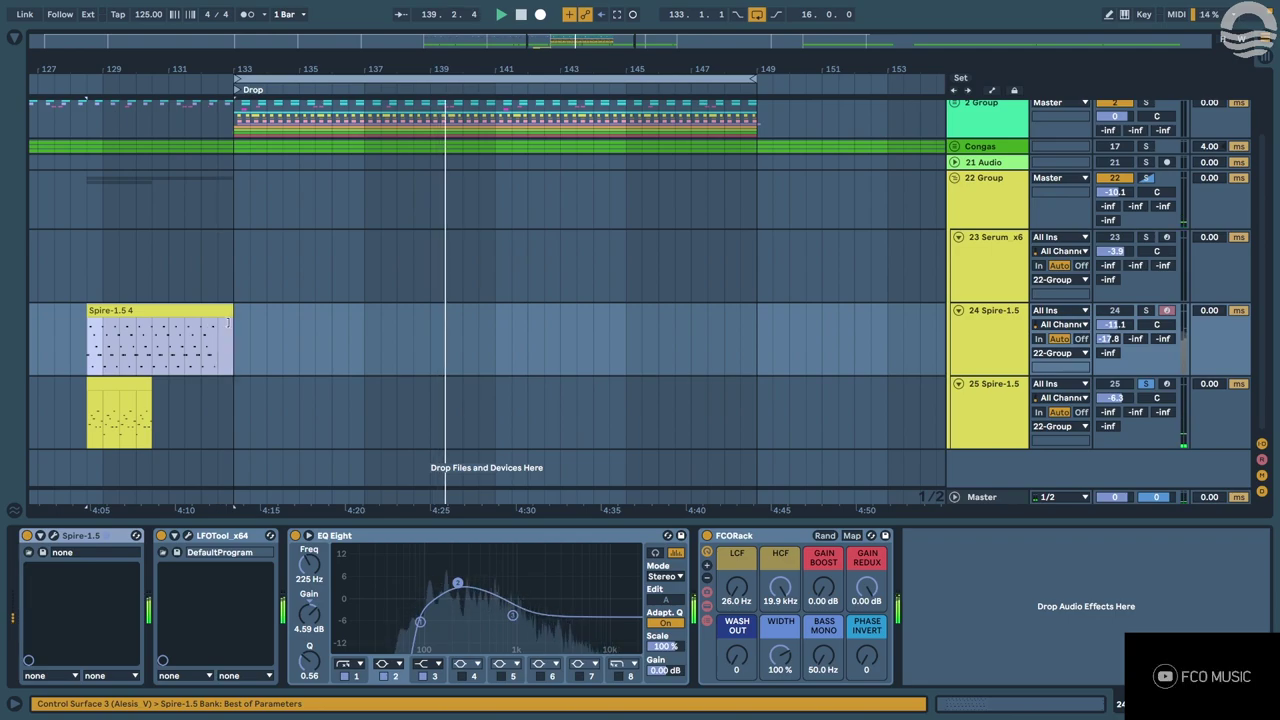
Compare the clips on tracks 24 and 25 by soloing each one and playing it.
click(268, 408)
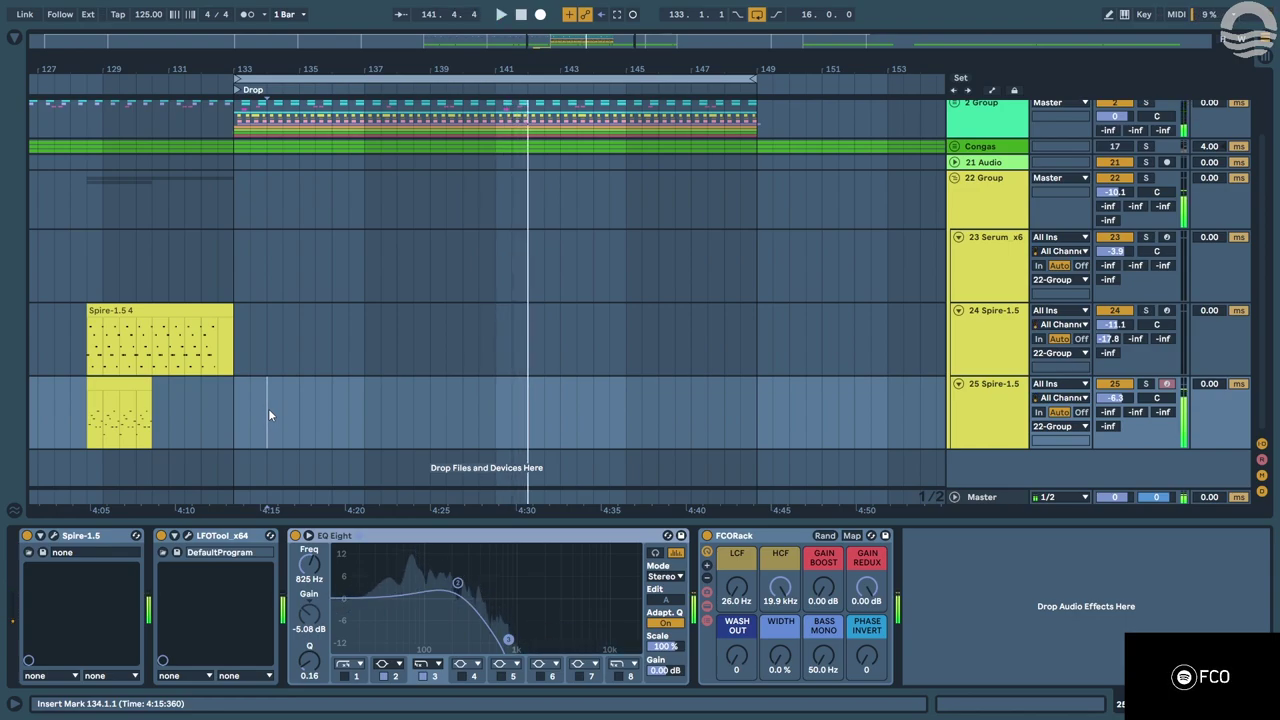
click(179, 307)
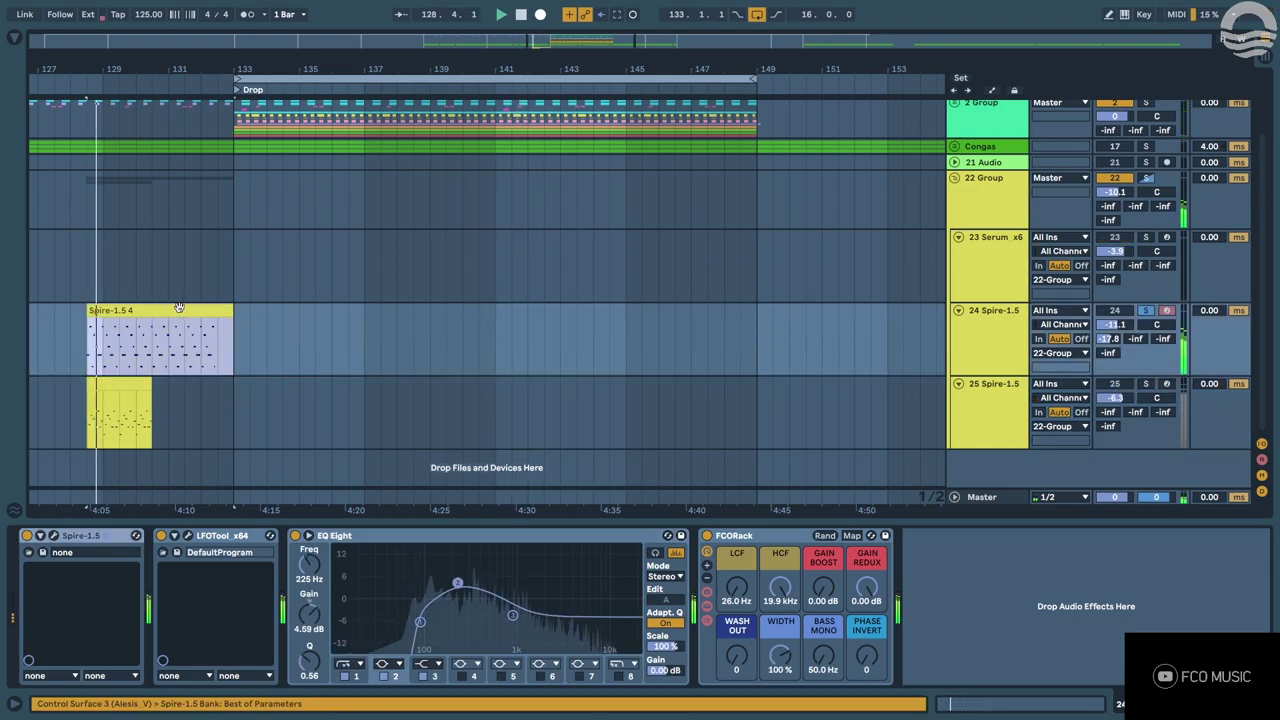
click(120, 384)
key(s)
key(space)
key(space)
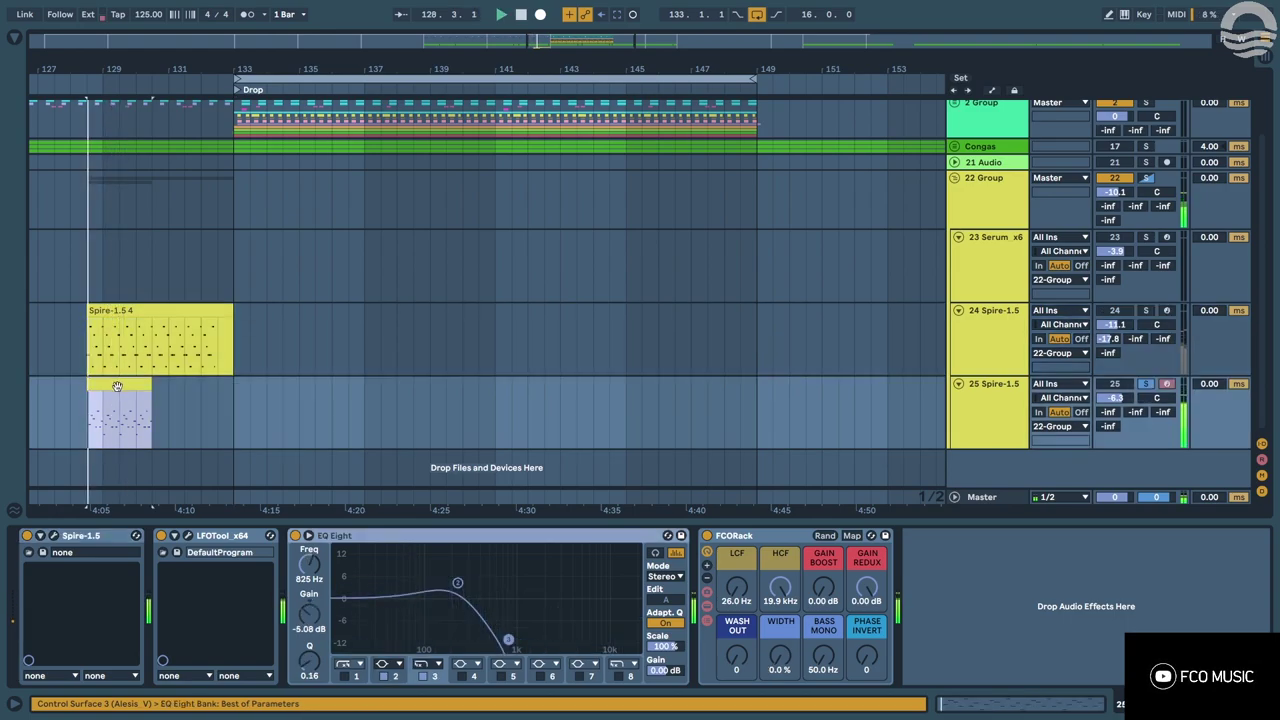
Open the notes of the track 25 clip and fold the piano roll to the used pitches.
double_click(115, 385)
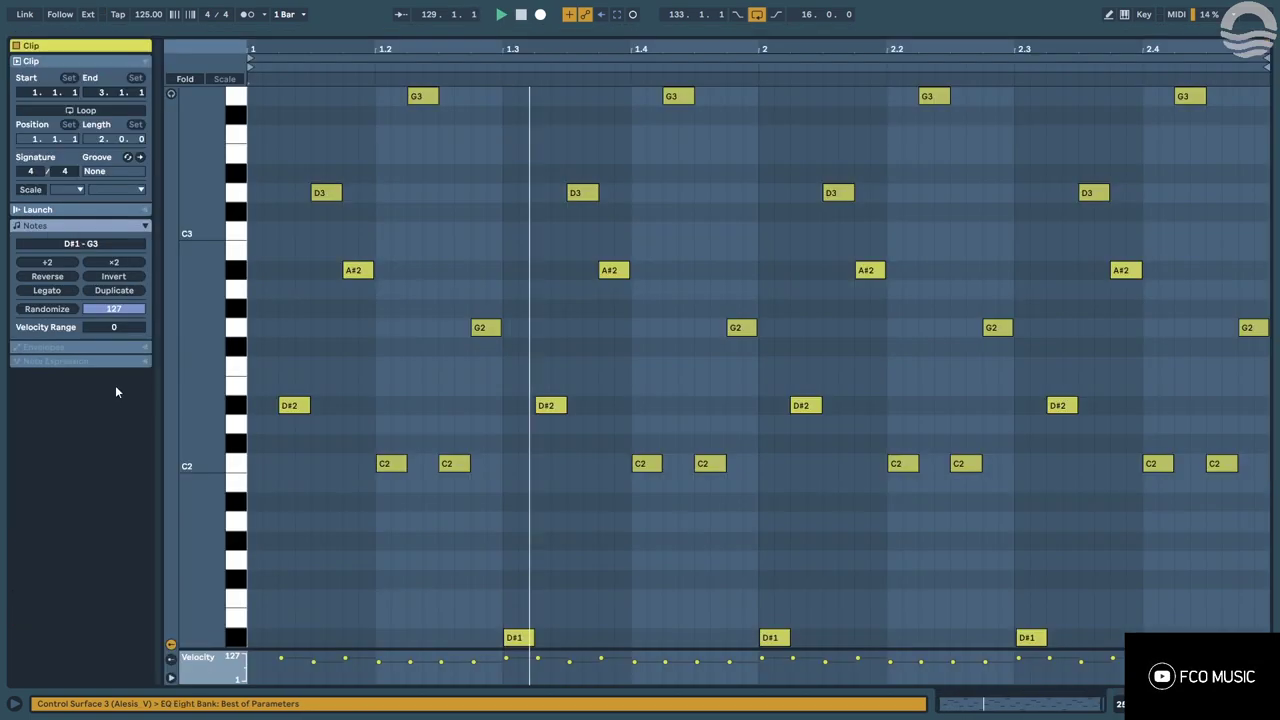
click(186, 80)
click(300, 251)
Move the two-bar clip on track 25 to the start of the Drop at bar 133 and play it.
key(shift+Tab)
drag(108, 385, 255, 385)
key(space)
scroll(250, 387, up, 2)
key(shift+Tab)
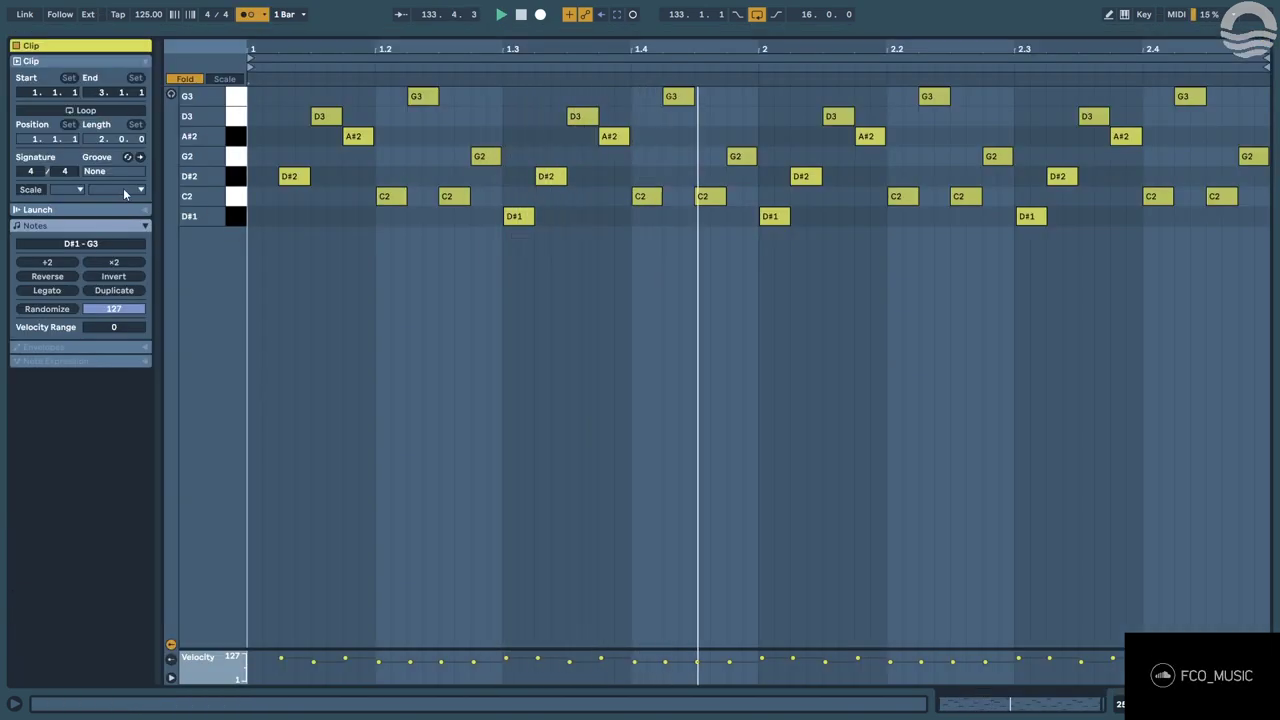
key(shift+Tab)
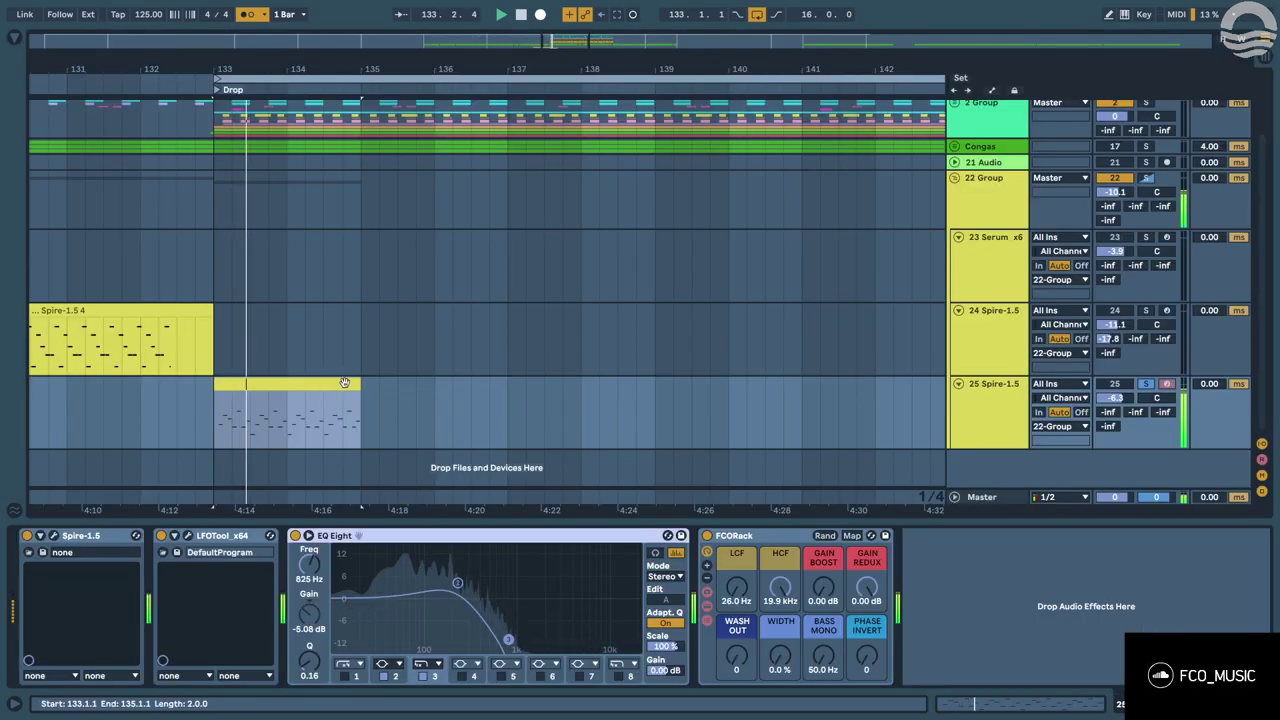
Extend the looped clip on track 25 across the whole Drop up to bar 149.
drag(357, 403, 897, 393)
scroll(770, 400, down, 3)
scroll(786, 383, up, 1)
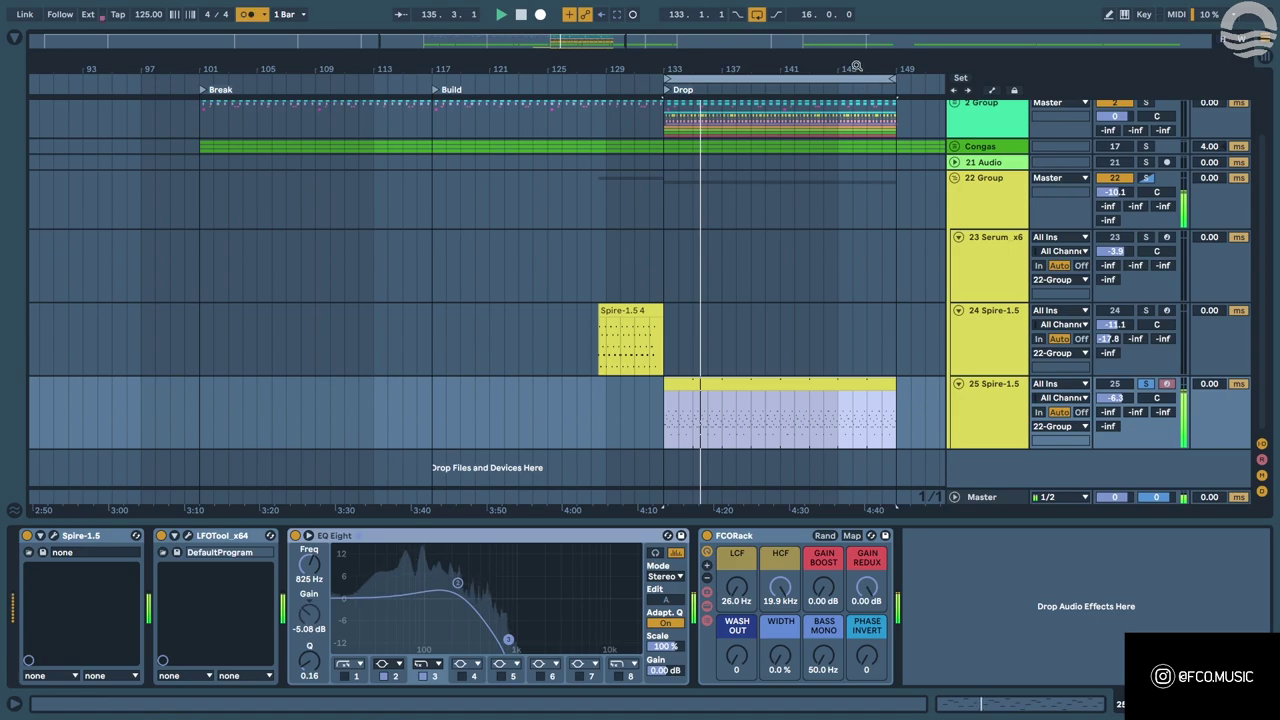
drag(857, 69, 683, 88)
Add a G2 note on the first sixteenth of the track 25 clip.
key(shift+Tab)
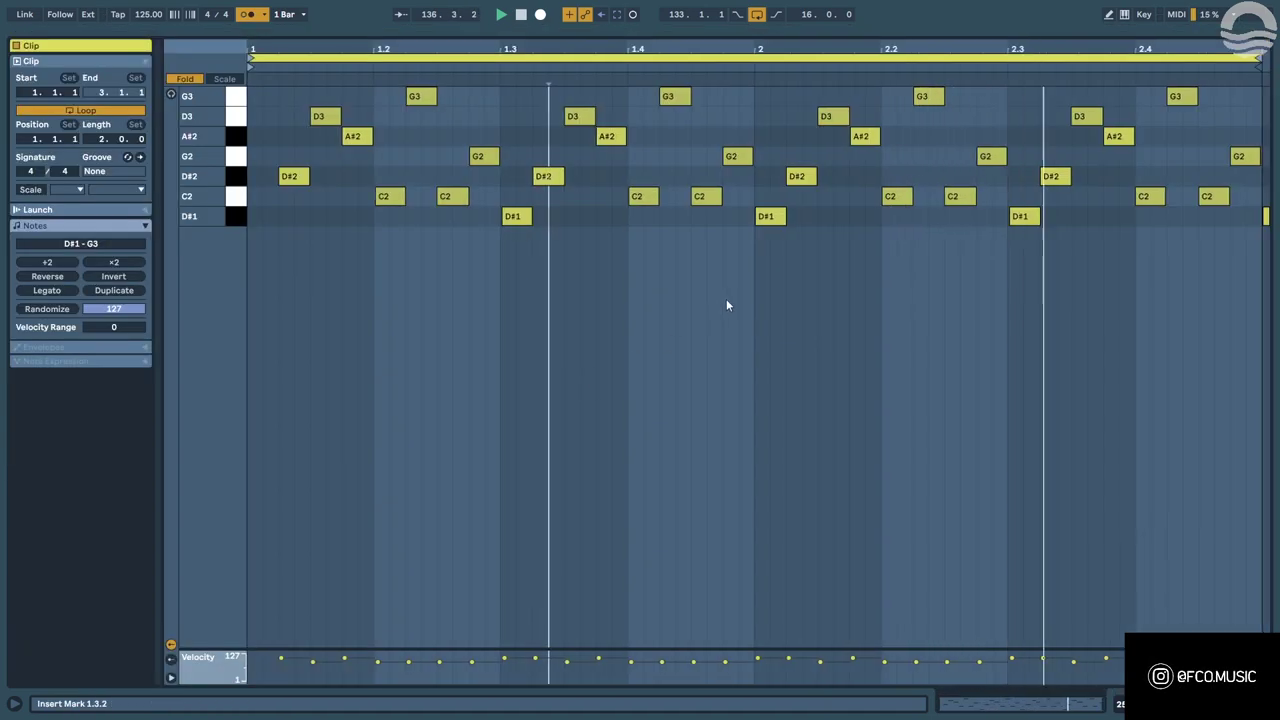
click(1247, 158)
double_click(262, 117)
drag(270, 118, 270, 162)
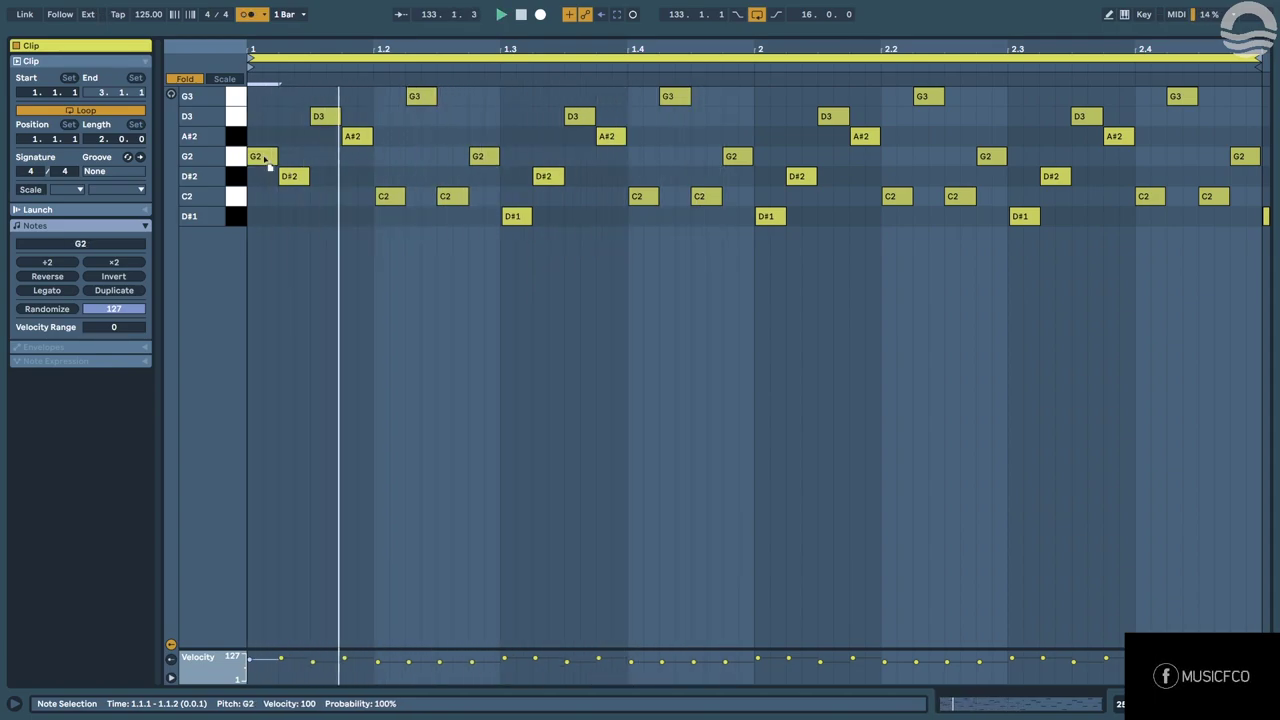
Try transposing all of the clip's notes down one octave.
key(ctrl+a)
key(shift+Down)
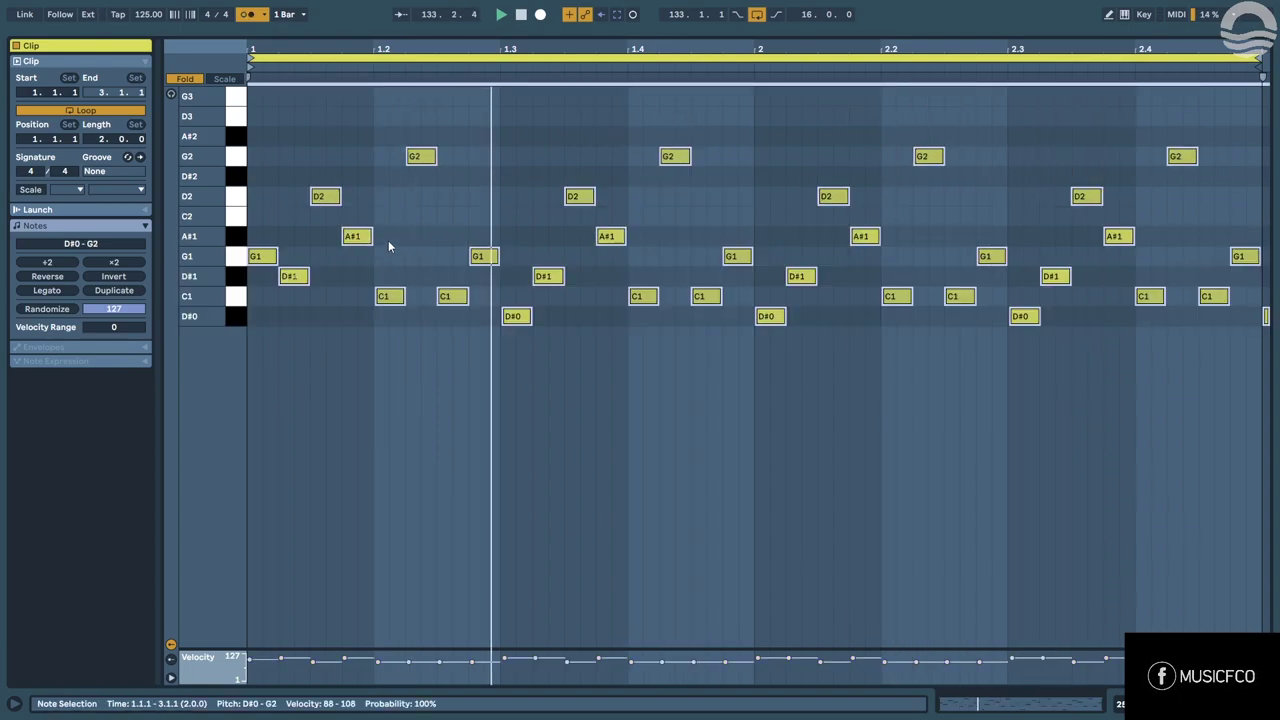
key(shift+Up)
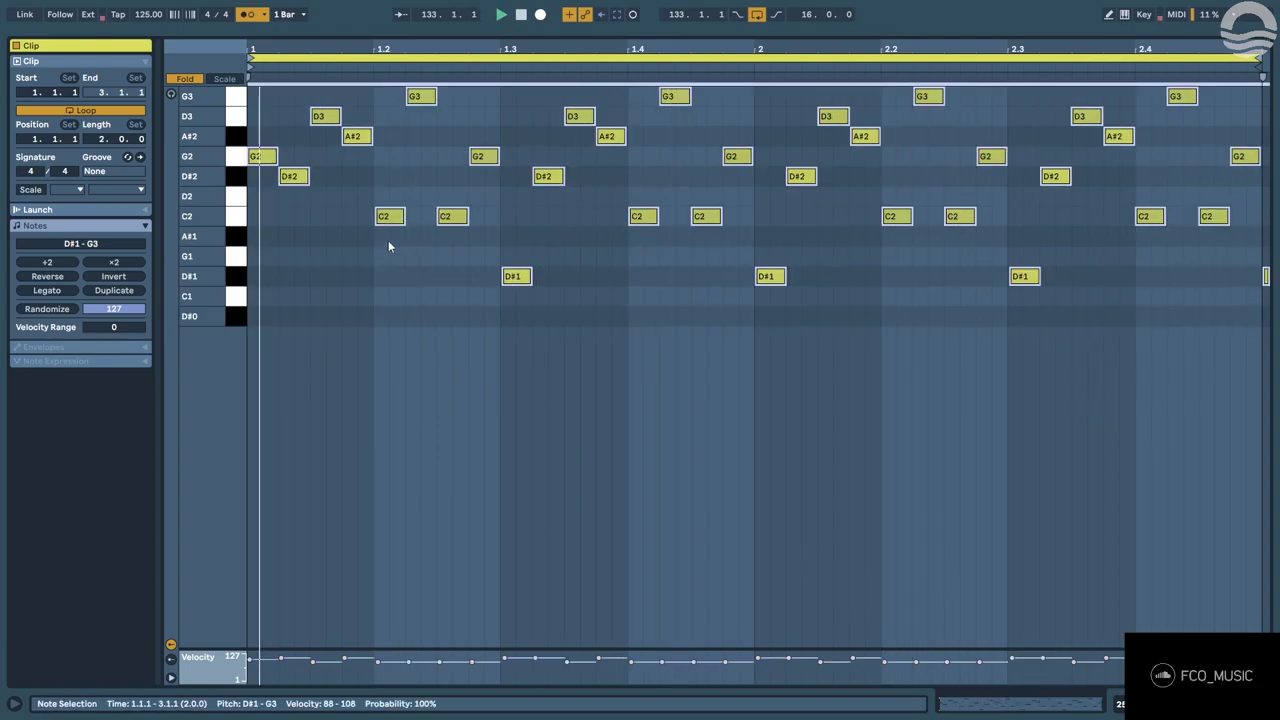
Unfold the piano roll and transpose all of the clip's notes down five semitones.
click(185, 78)
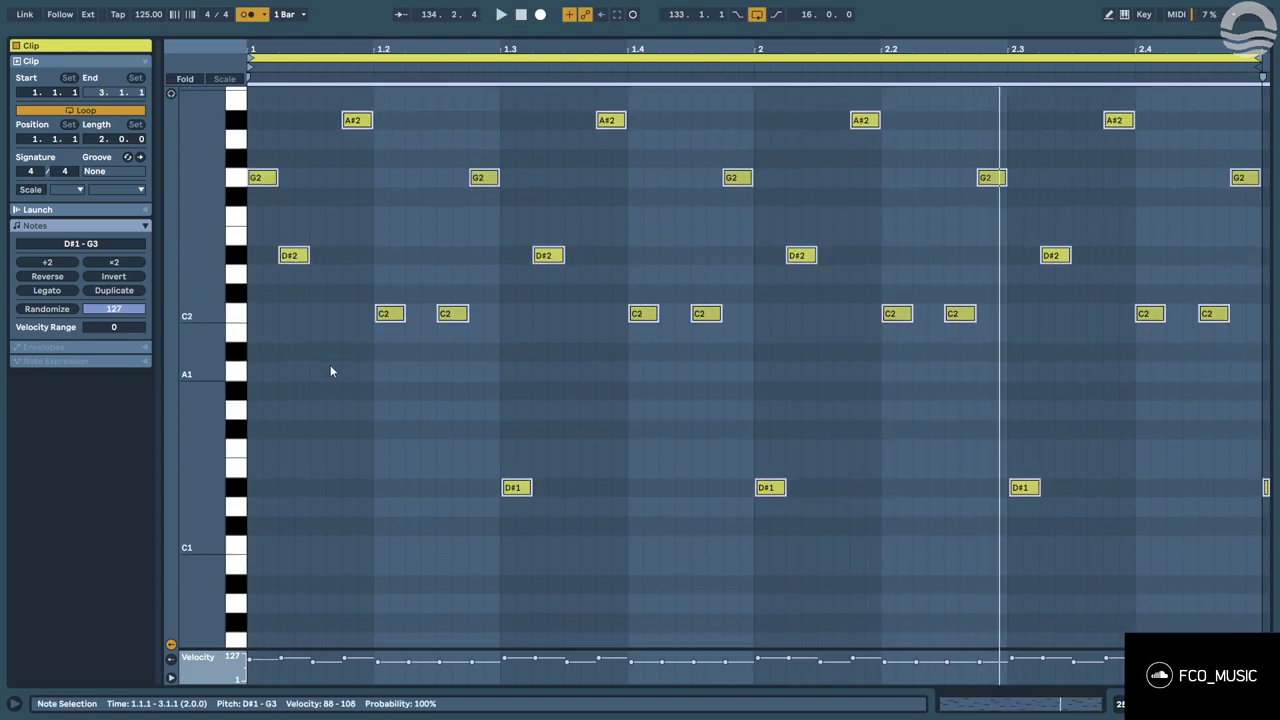
key(Down)
key(Down)
key(Down)
key(Down)
key(Down)
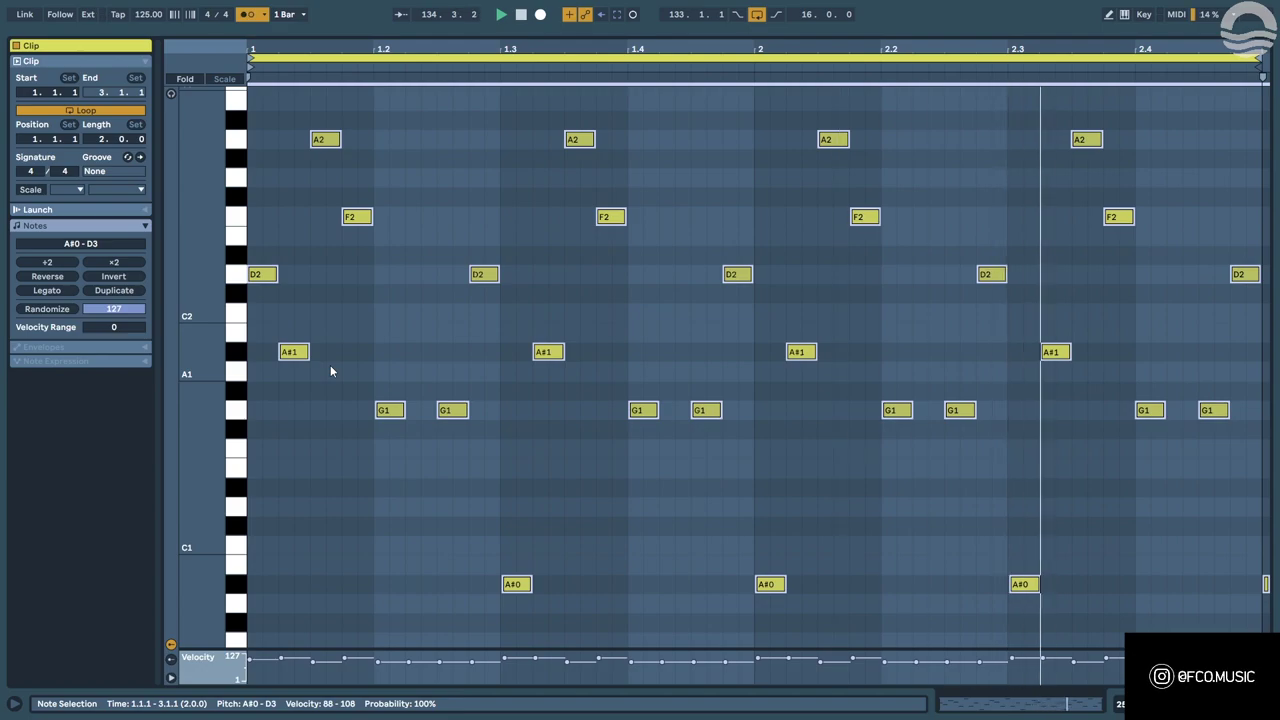
Toggle the solo on 22 Group and replay the Drop with the transposed clip.
key(shift+Tab)
scroll(1110, 300, up, 3)
click(1146, 182)
scroll(640, 399, down, 3)
key(space)
key(space)
Transpose all of the track 25 clip's notes up five semitones and fold the piano roll to the used notes.
double_click(520, 384)
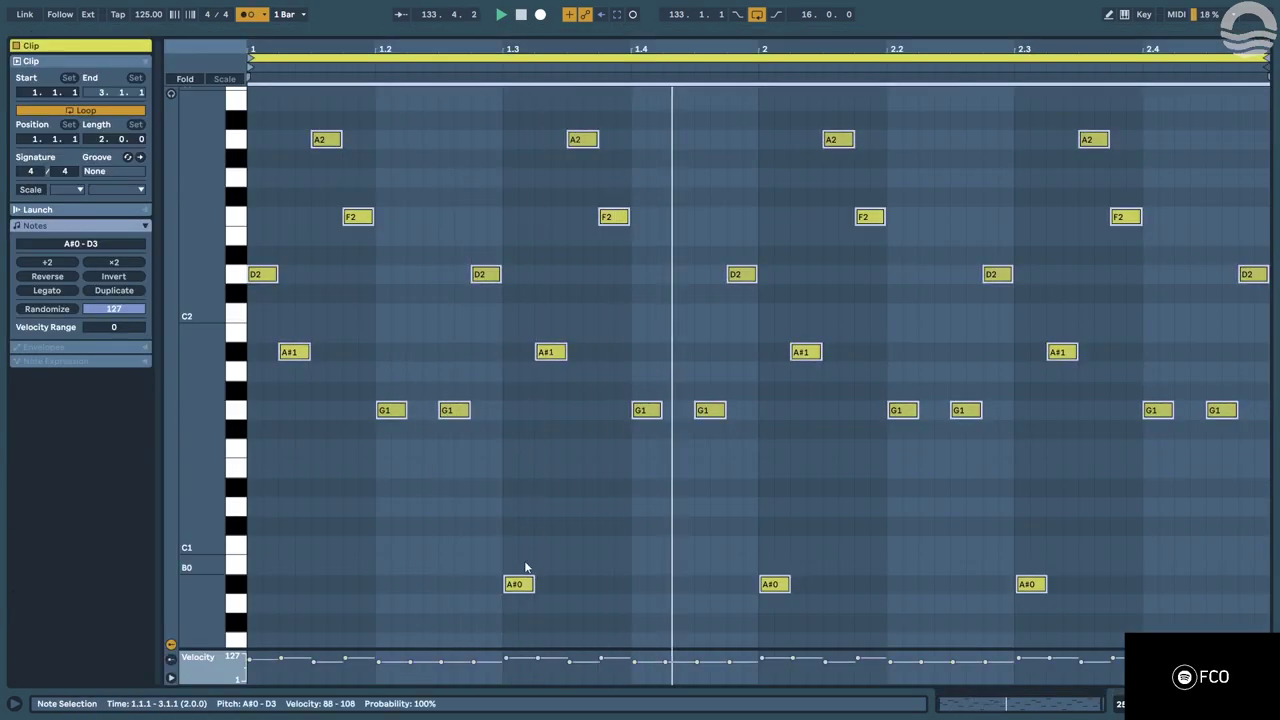
key(Up)
key(Up)
key(Up)
key(Up)
key(Up)
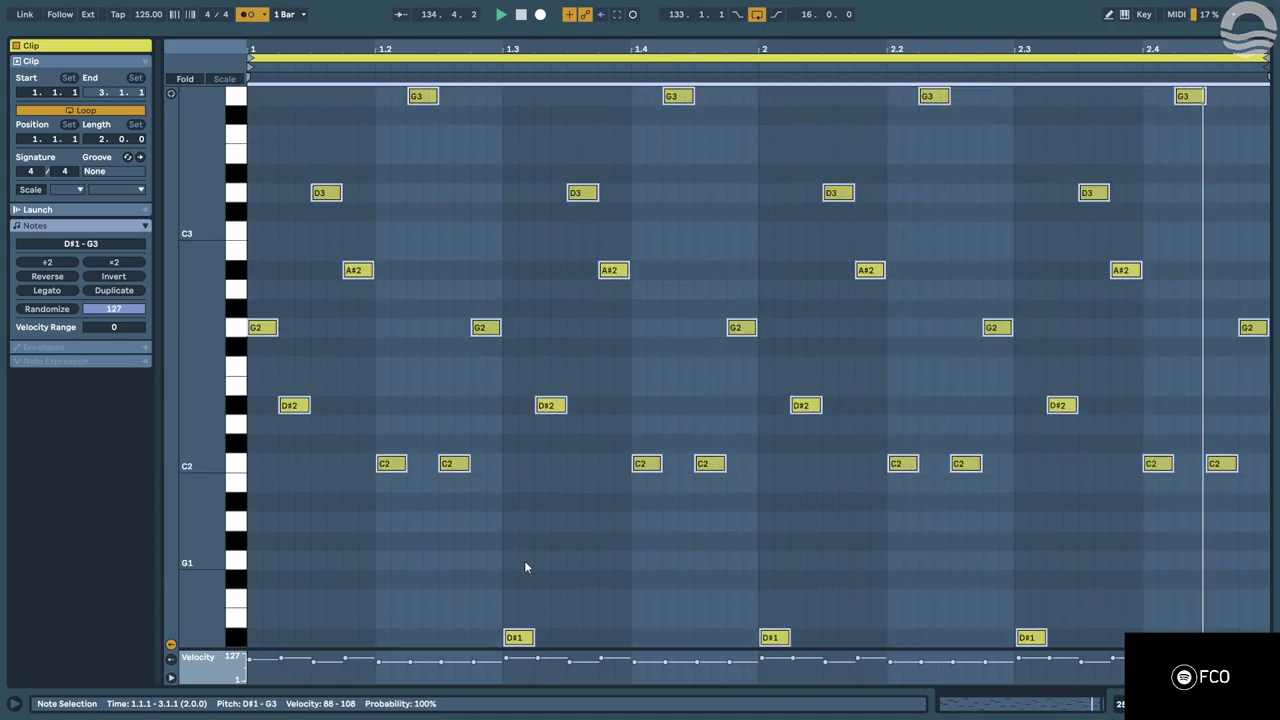
click(185, 79)
key(shift+Tab)
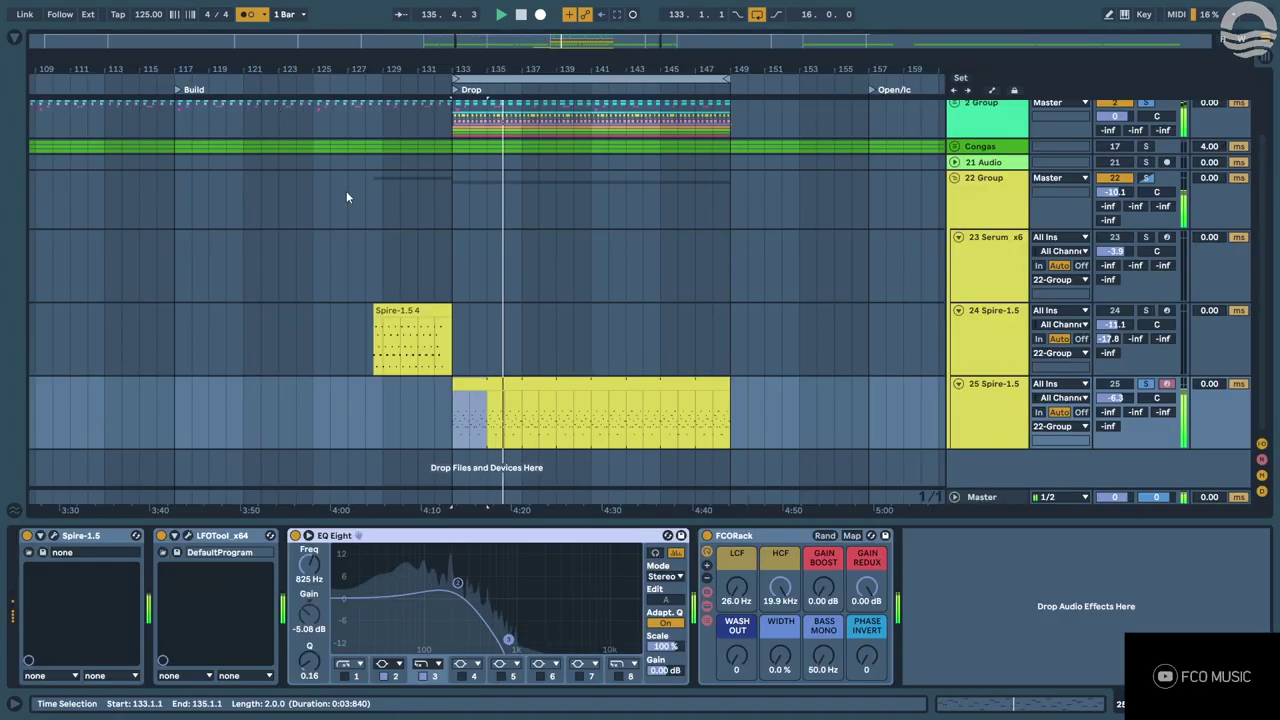
Set the volume of 22 Group to -8 dB and lower the 25 Spire-1.5 track to -5 dB.
key(Tab)
key(0)
key(s)
key(s)
click(651, 306)
text(-8)
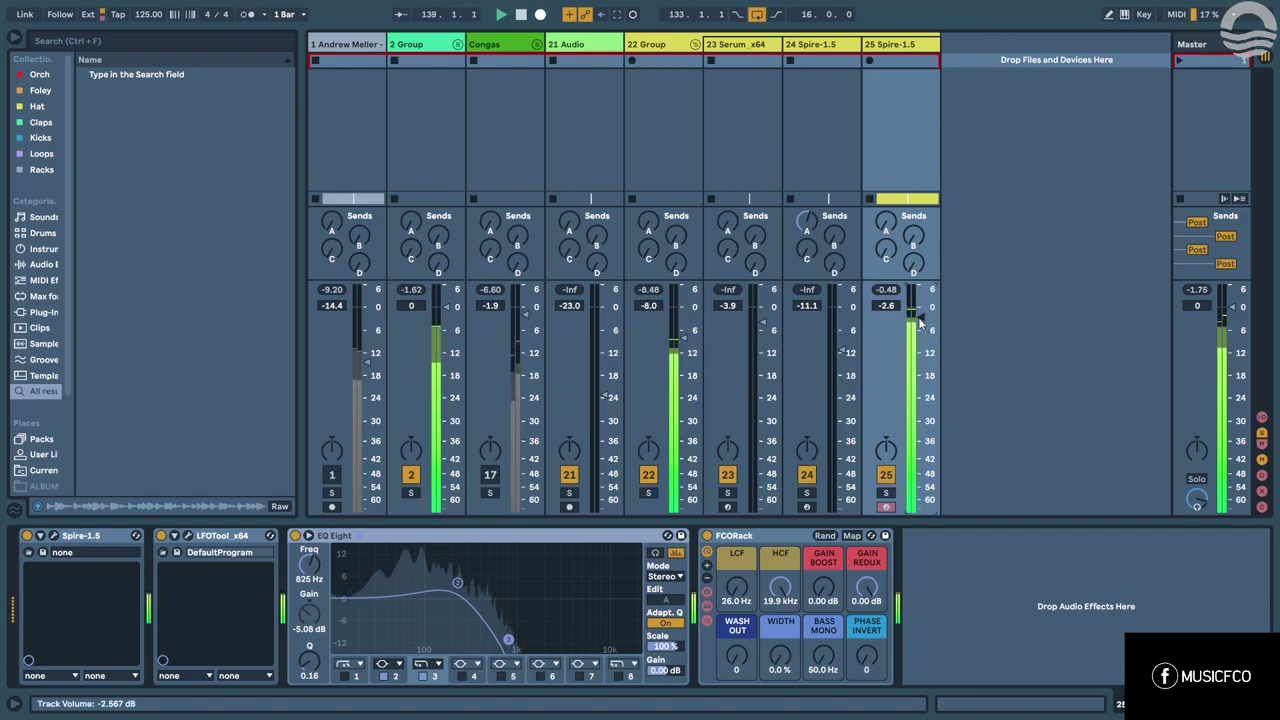
Copy the Drop clip from track 25 onto tracks 23 and 24, and solo 23 Serum_x64.
key(Tab)
drag(598, 383, 577, 280)
key(s)
double_click(576, 280)
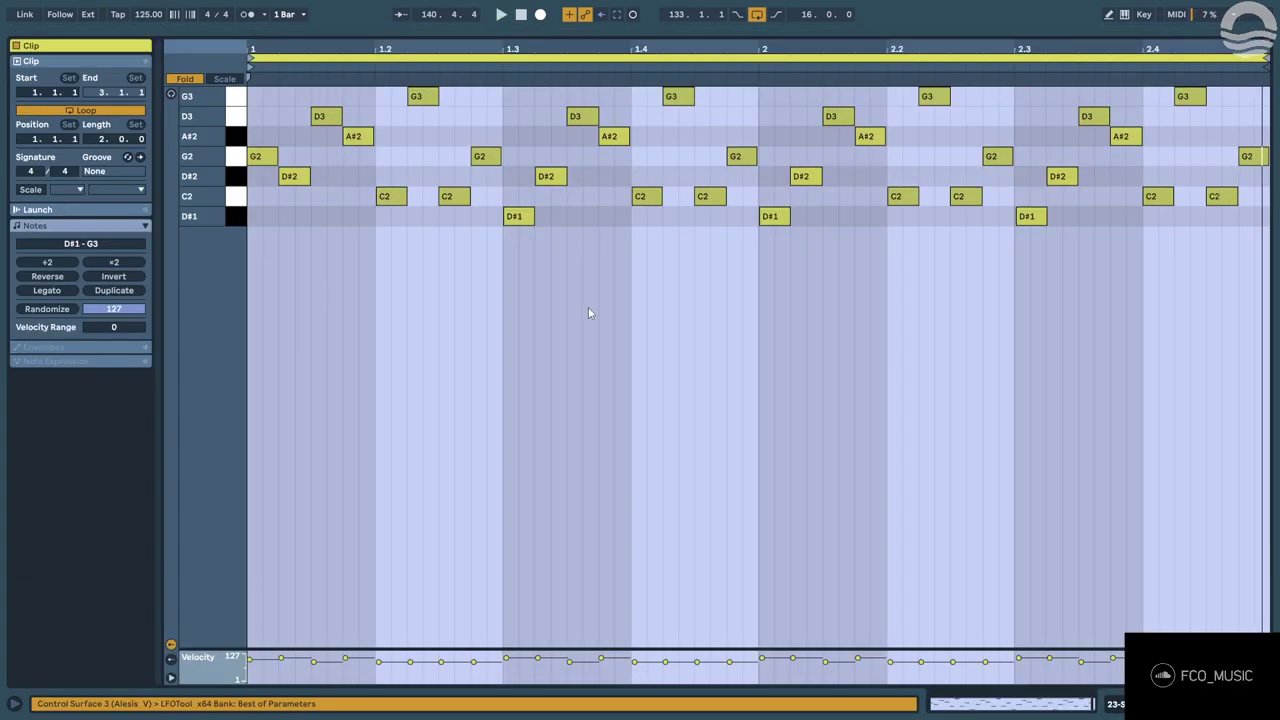
key(shift+Tab)
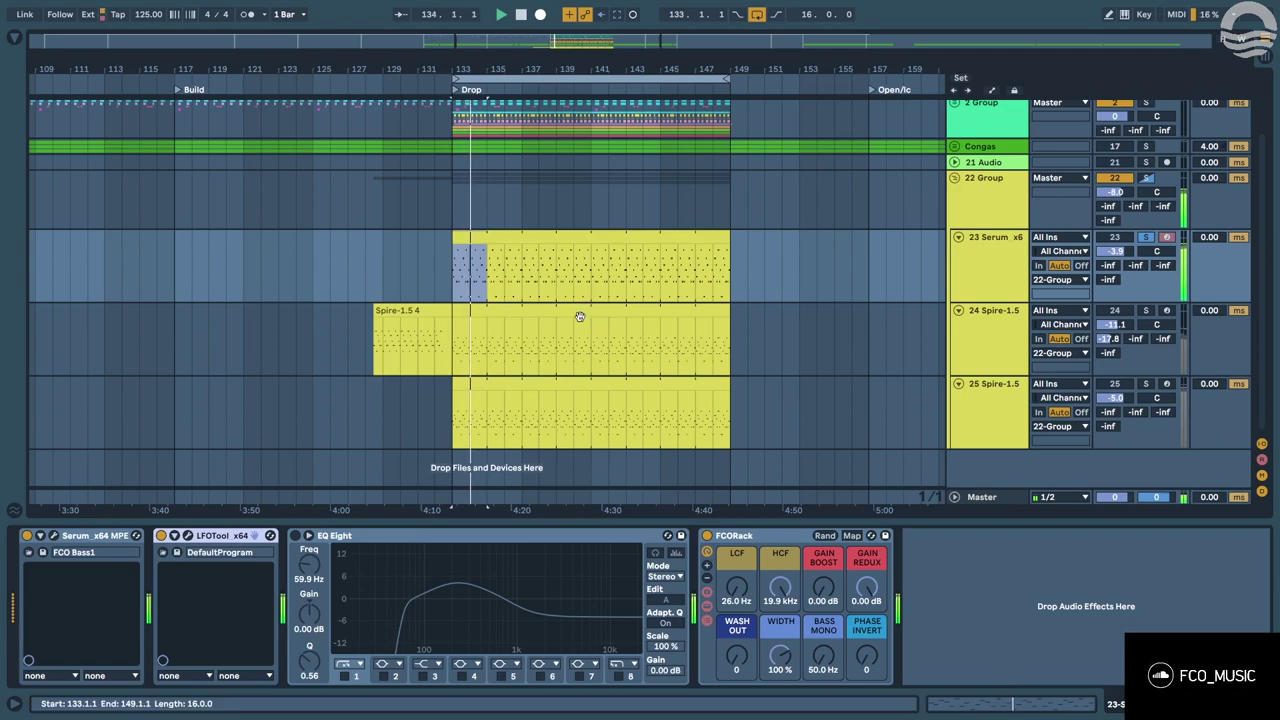
Try transposing all notes of the track 24 Drop clip down one octave, and restore their pitch.
double_click(576, 312)
key(ctrl+a)
key(shift+Down)
key(shift+Up)
key(space)
key(space)
key(shift+Tab)
click(963, 207)
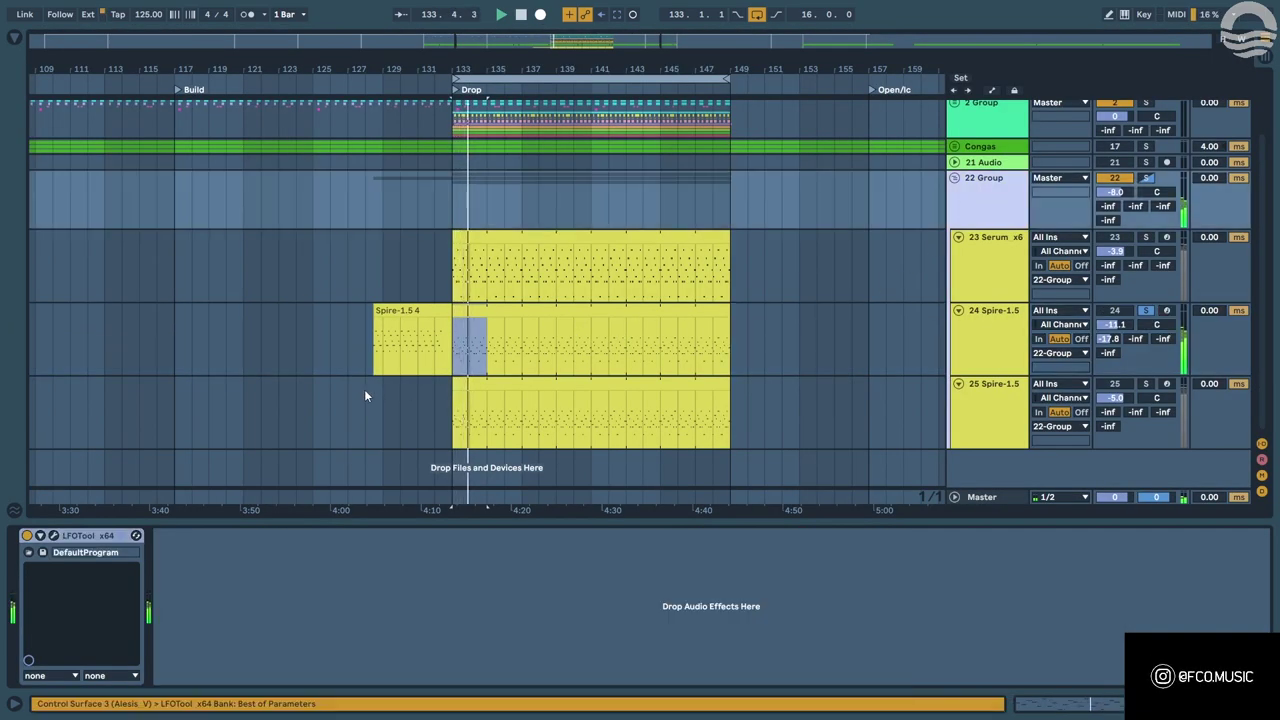
Lower 23 Serum_x64 to -11.8 dB while 22 Group and 2 Group play in solo, and clear the solos.
key(Tab)
click(648, 492)
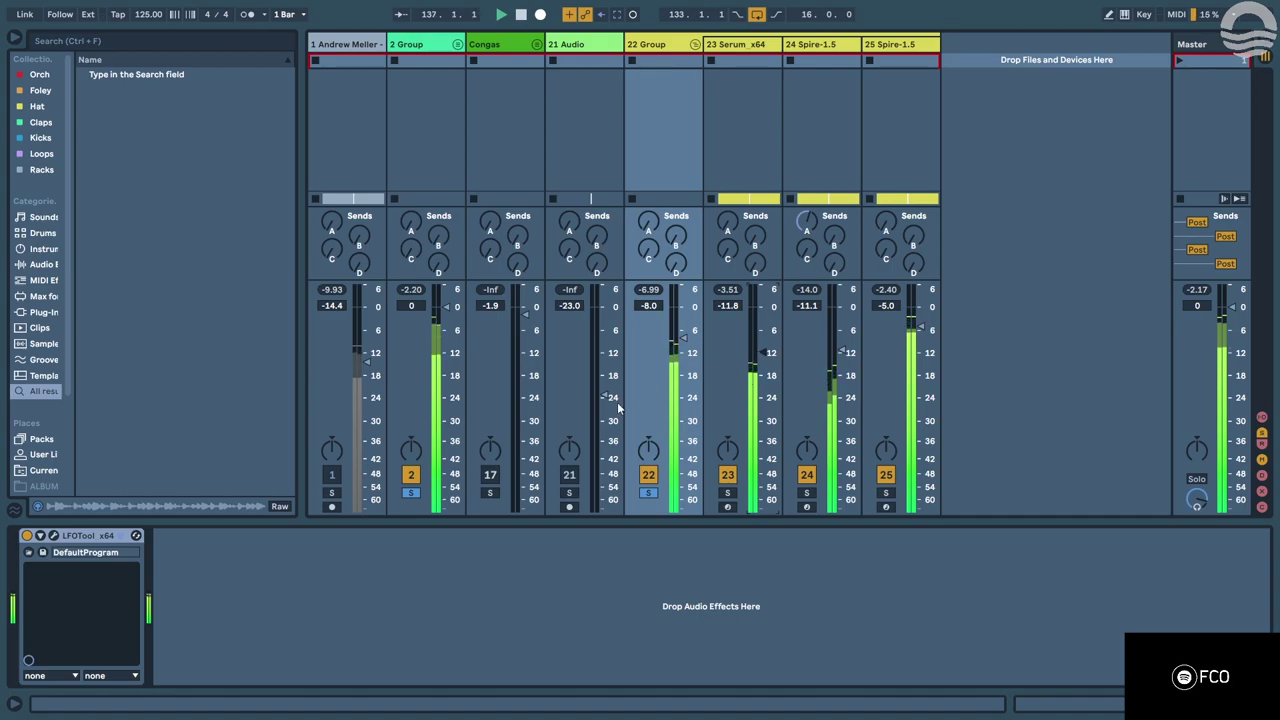
click(411, 492)
key(Tab)
Deactivate the Spire-1.5 4 clip on track 24 and move it to the start of the Build at bar 117.
click(408, 203)
click(409, 311)
key(0)
drag(409, 311, 235, 308)
key(ctrl+space)
Try extending the start of the track 23 clip back to about bar 129 and play from there.
drag(454, 237, 384, 236)
click(382, 227)
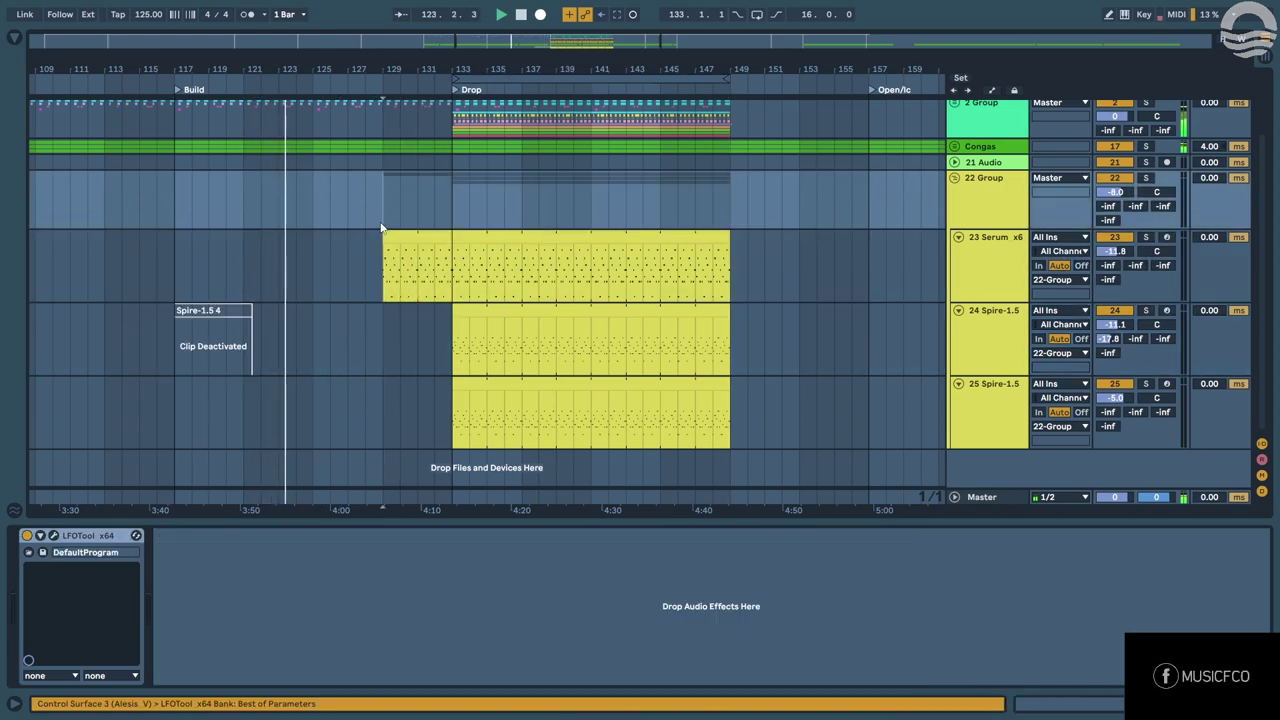
key(space)
key(space)
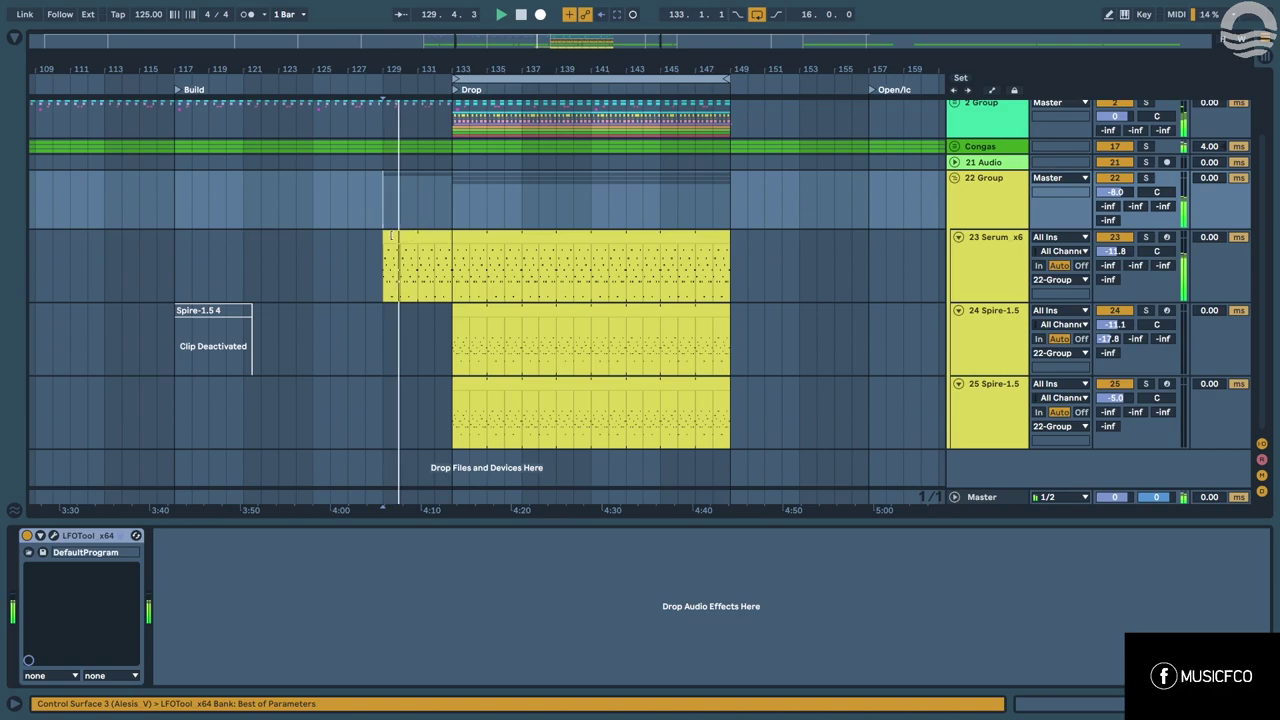
Restore the track 23 clip's start to the Drop at bar 133 and play into the Drop from bar 132.
drag(385, 238, 453, 242)
click(454, 212)
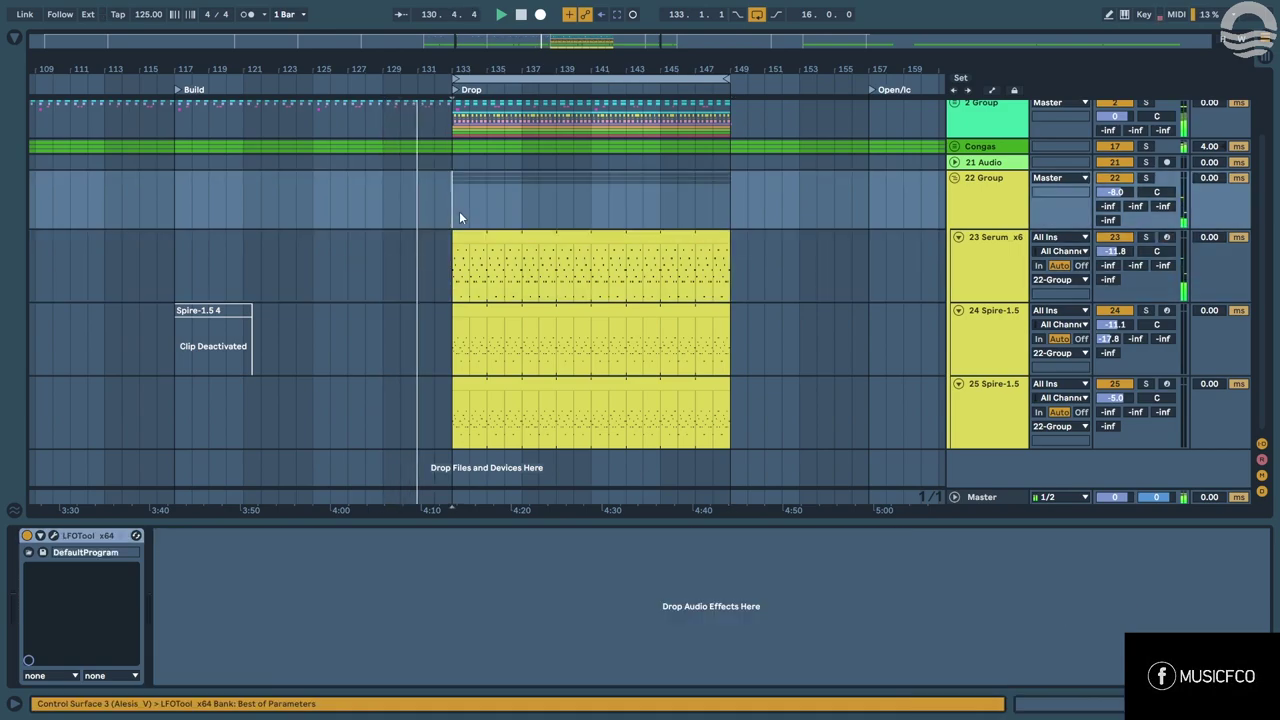
scroll(440, 250, up, 3)
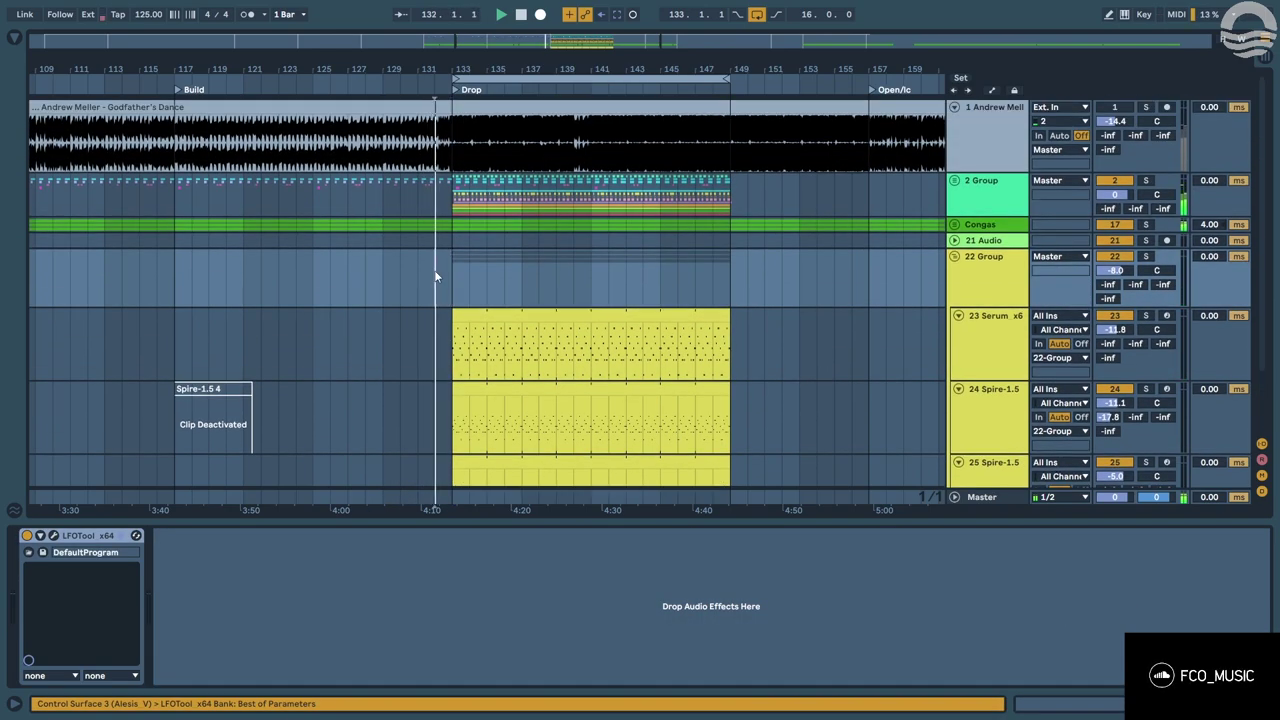
click(436, 276)
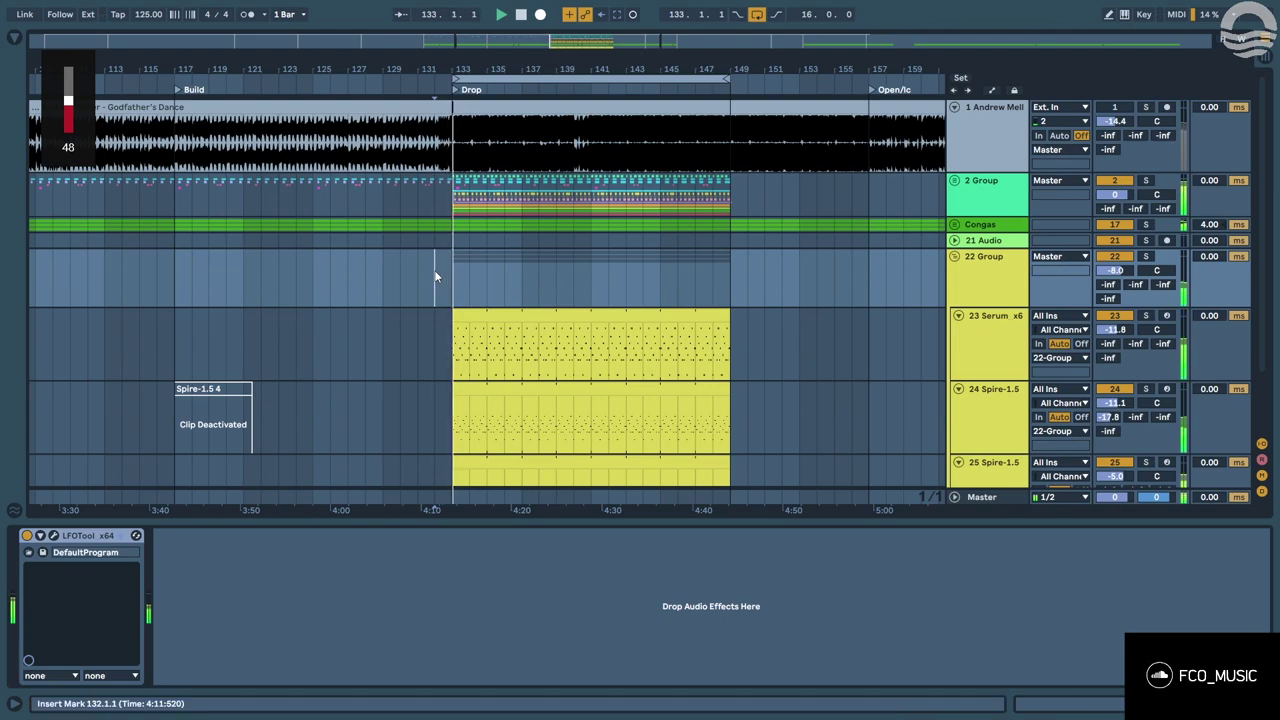
Solo 22 Group and lower the volume of 23 Serum_x64 to about -12.5 dB.
key(Tab)
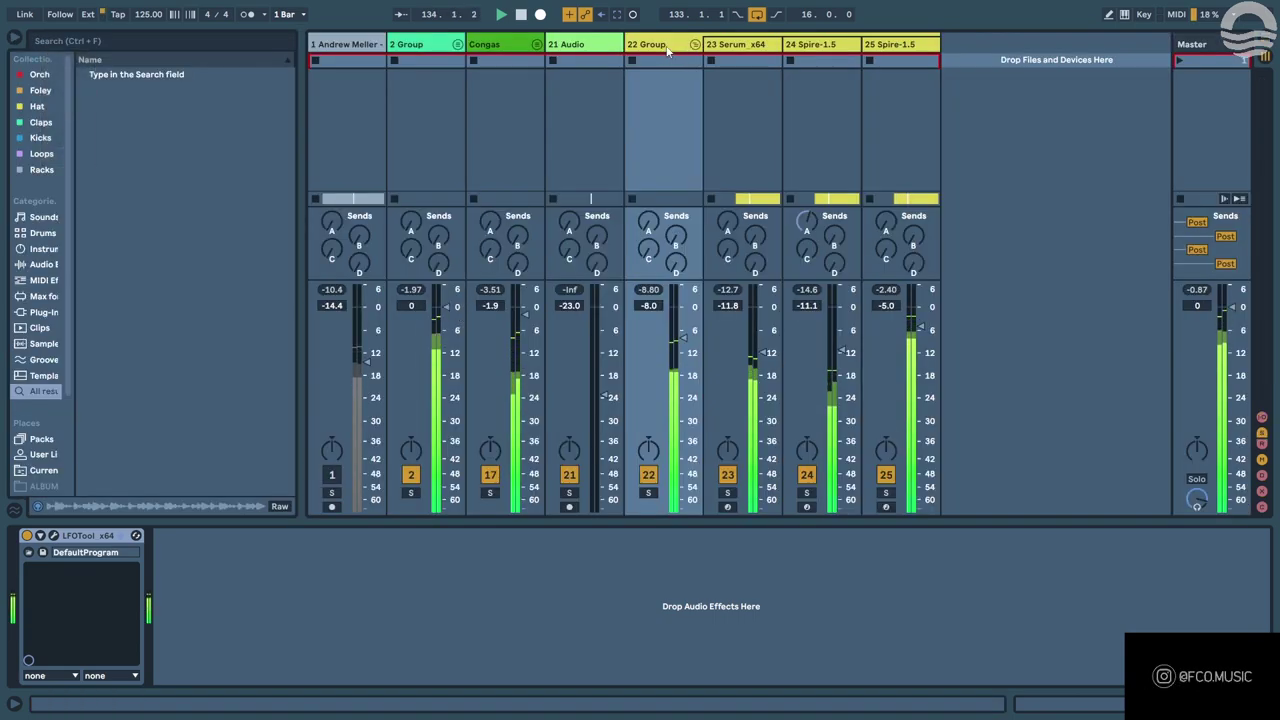
key(s)
mouse_move(754, 341)
mouse_down()
mouse_move(754, 374)
mouse_move(754, 343)
mouse_up()
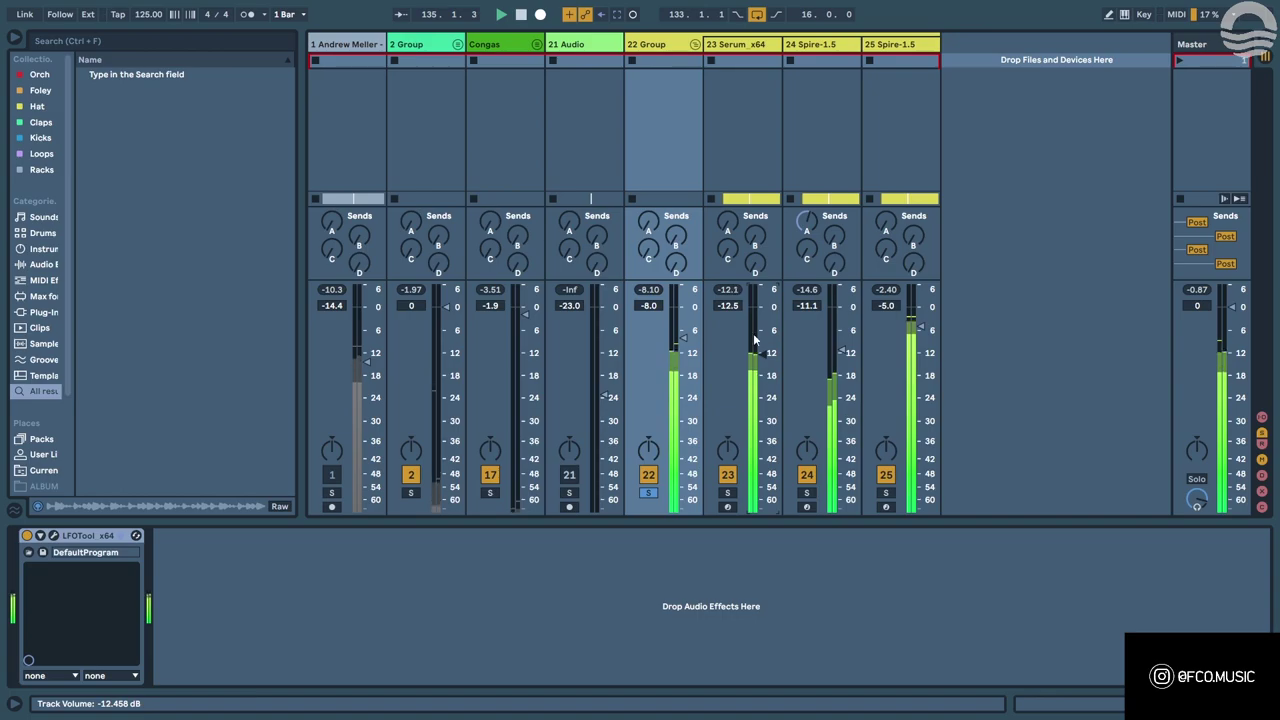
Lower the filter cutoff in the Serum instrument on track 23.
click(710, 61)
click(52, 537)
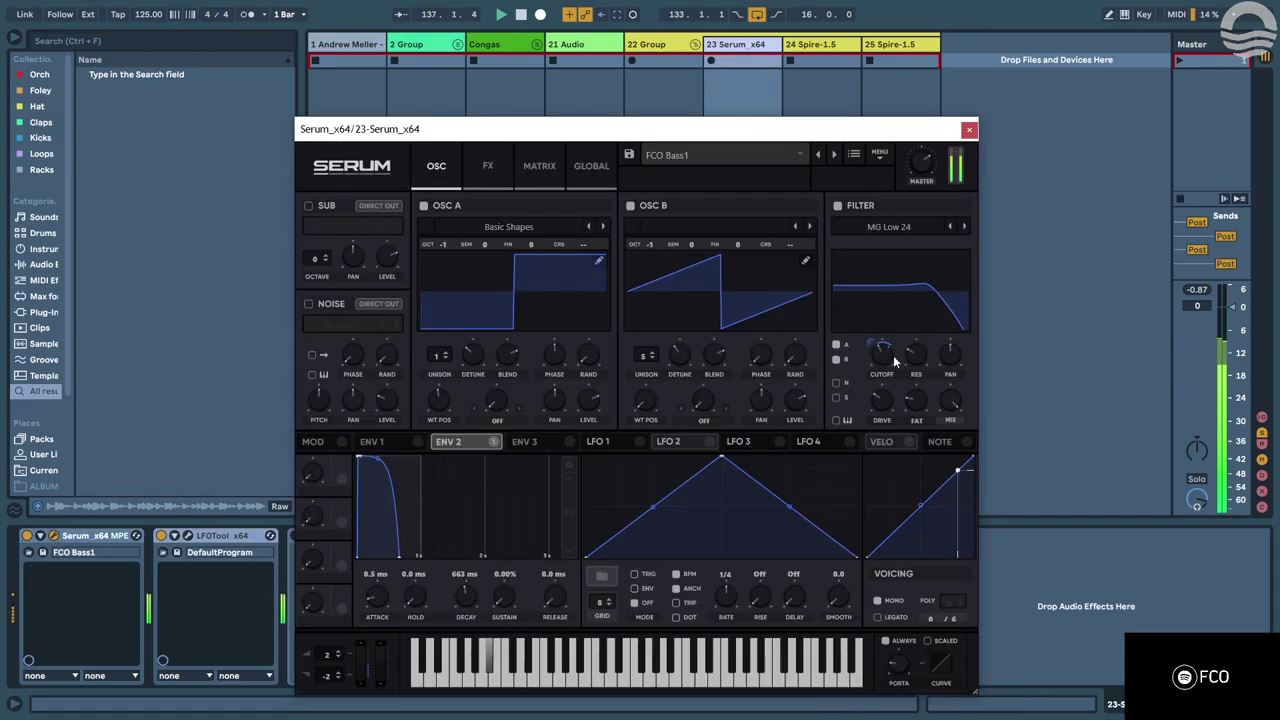
drag(880, 355, 878, 376)
click(969, 130)
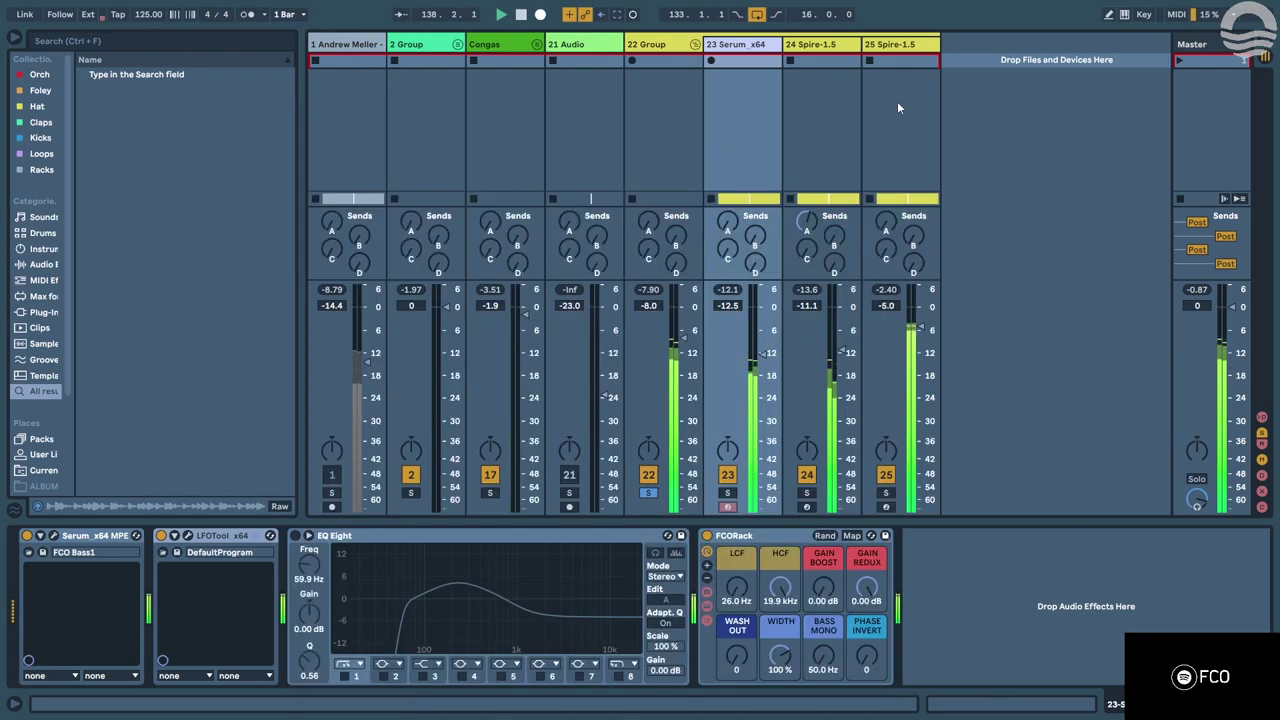
Audition presets in track 24's Spire instrument, settle on BASS - ROOOOKK, and lower the track's volume to -16 dB.
click(812, 50)
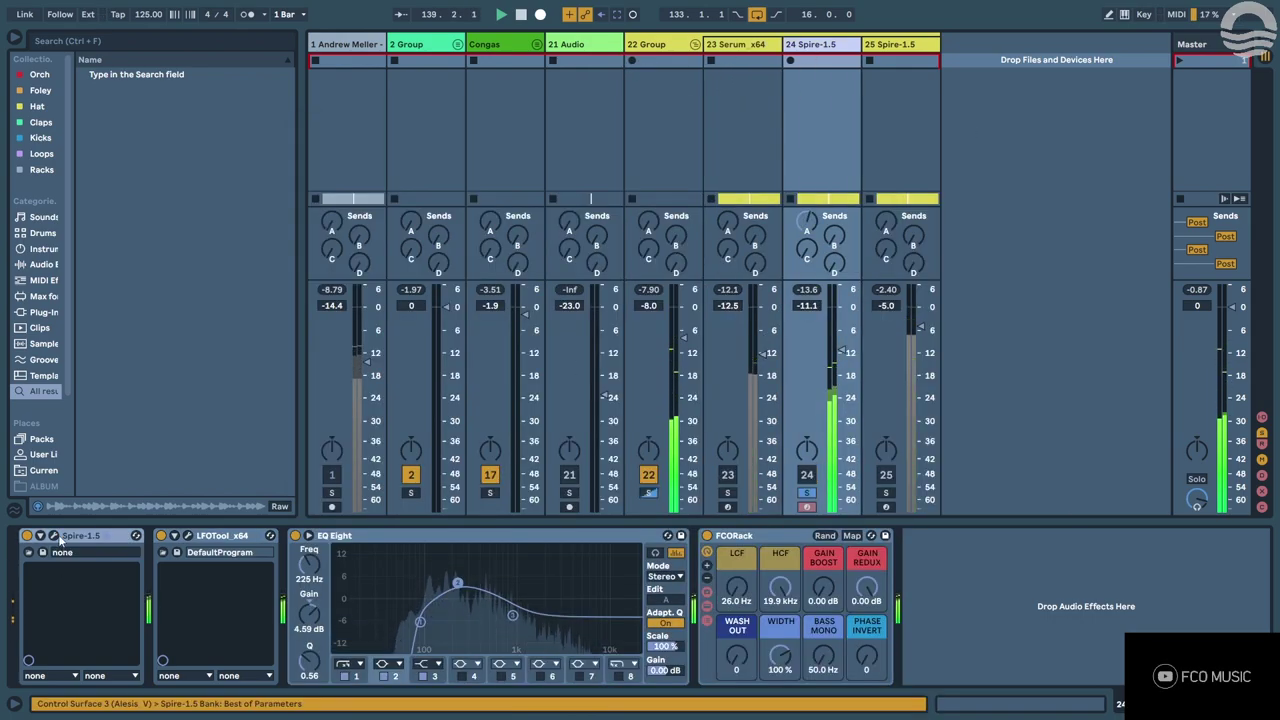
click(54, 537)
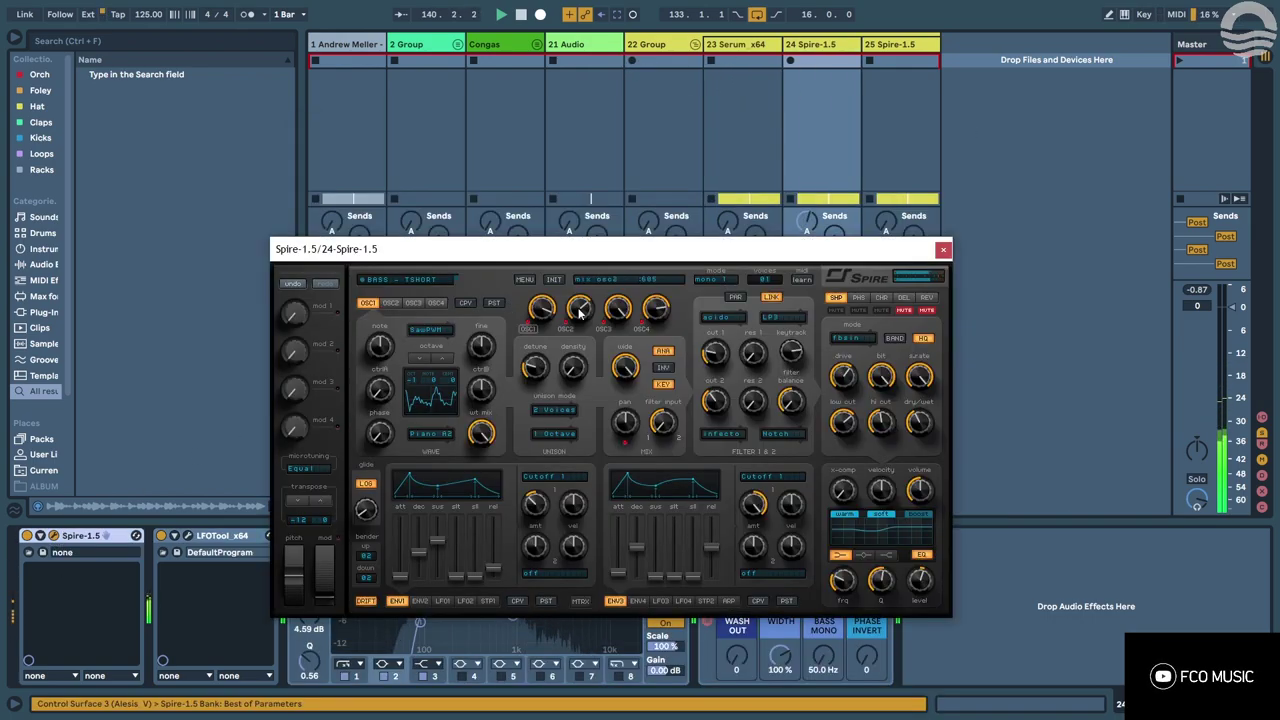
click(641, 95)
click(845, 50)
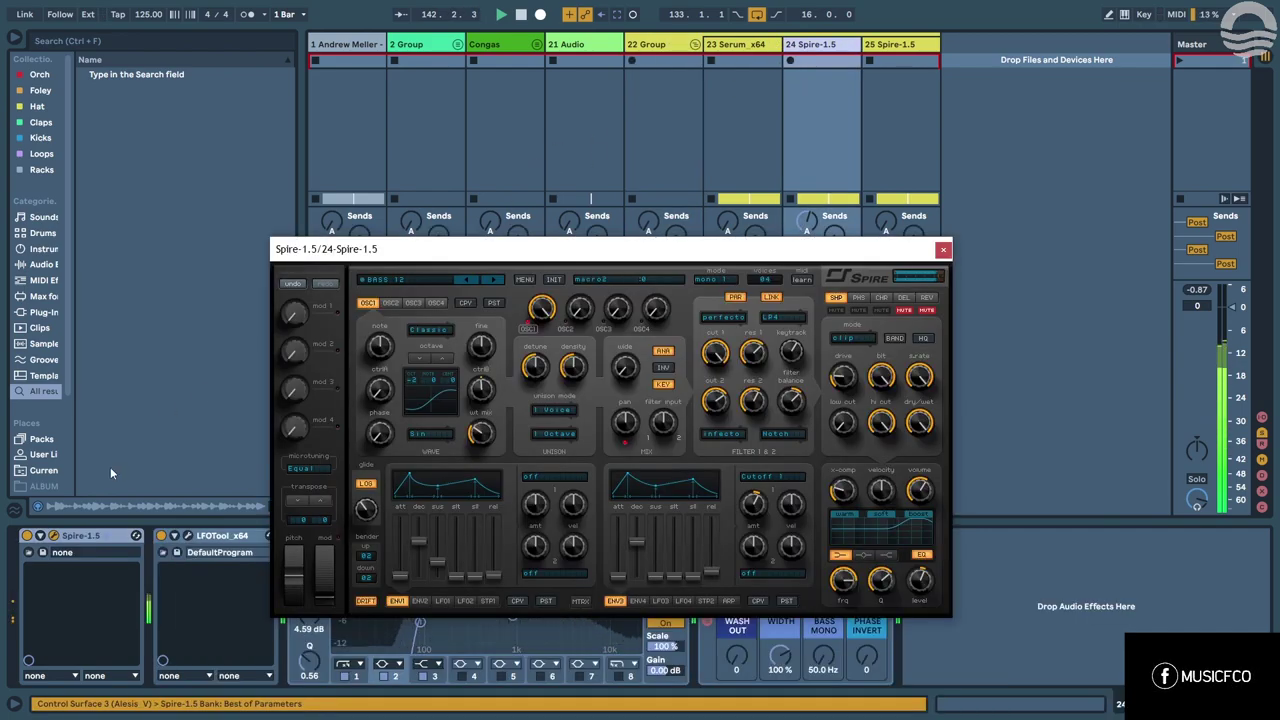
click(494, 280)
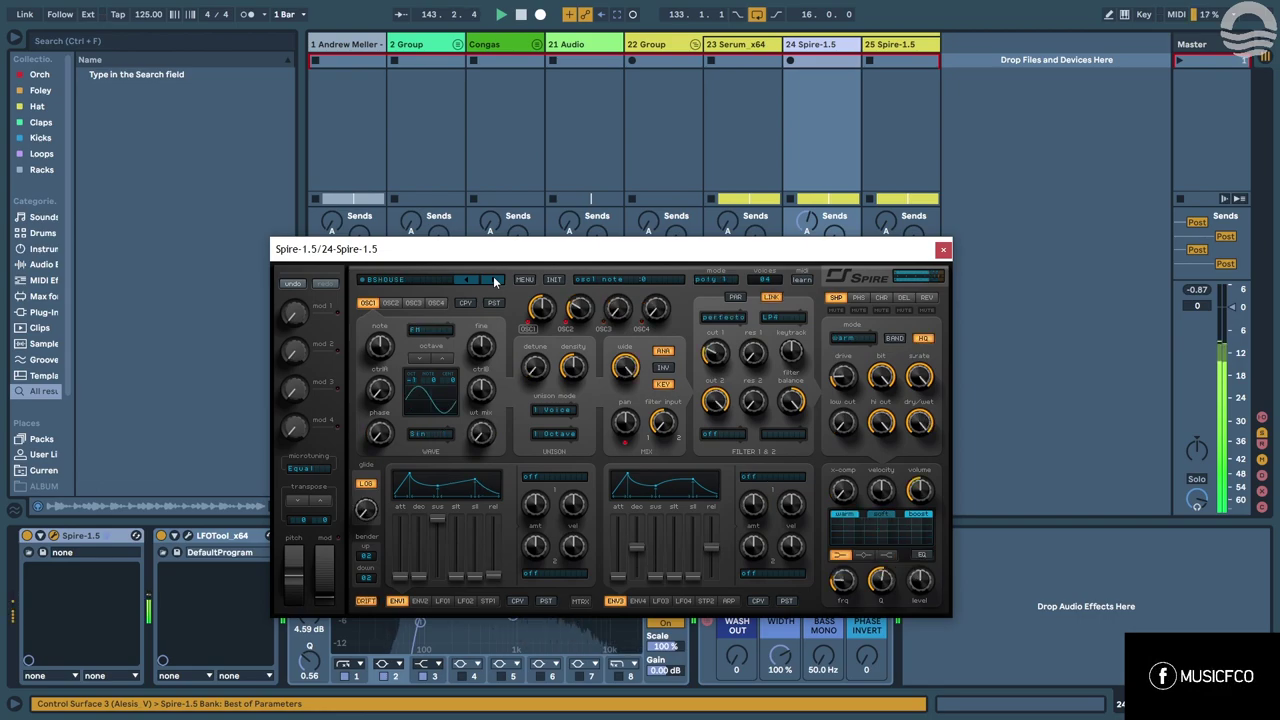
click(494, 280)
click(494, 280)
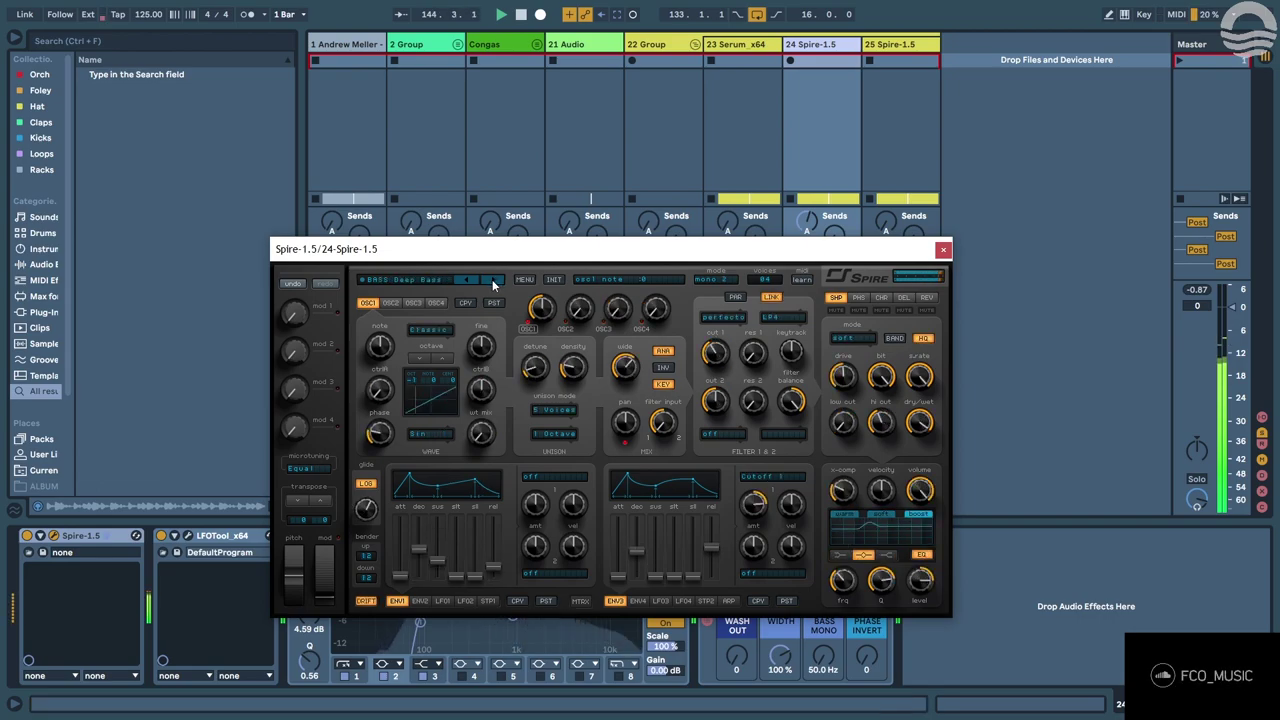
click(492, 283)
click(492, 283)
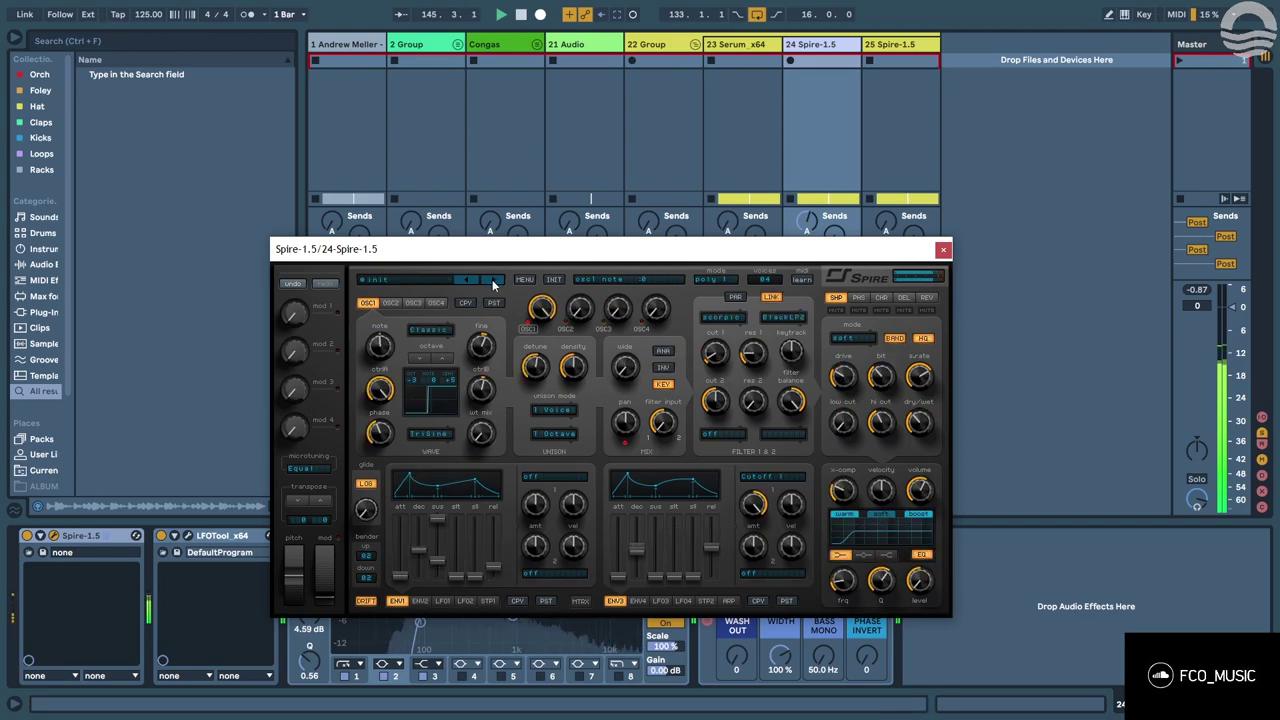
click(492, 283)
click(492, 283)
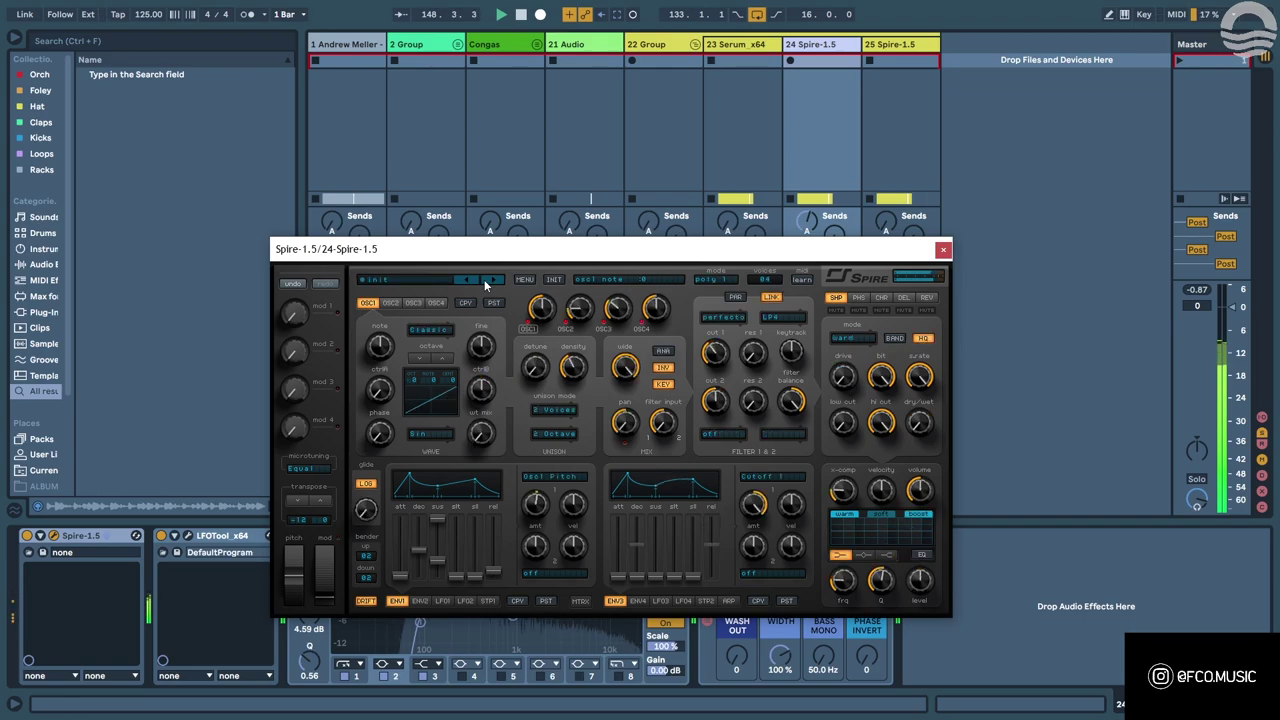
click(488, 279)
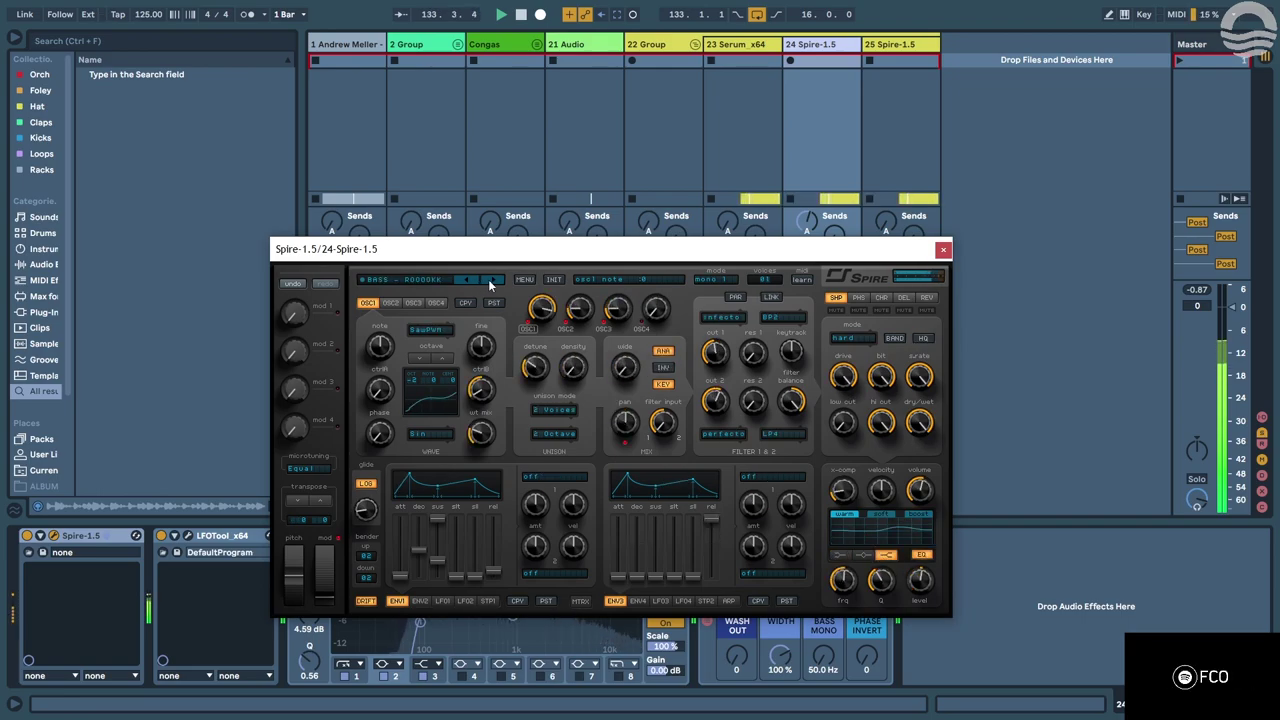
click(466, 281)
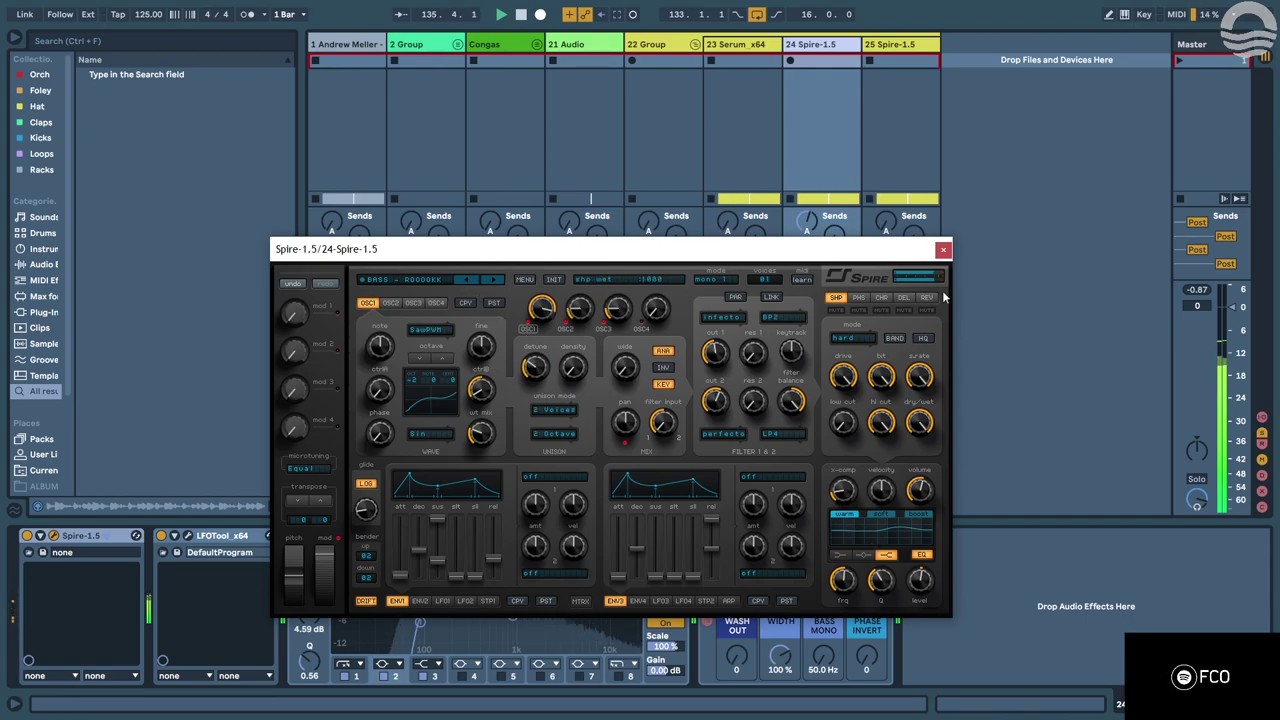
click(943, 249)
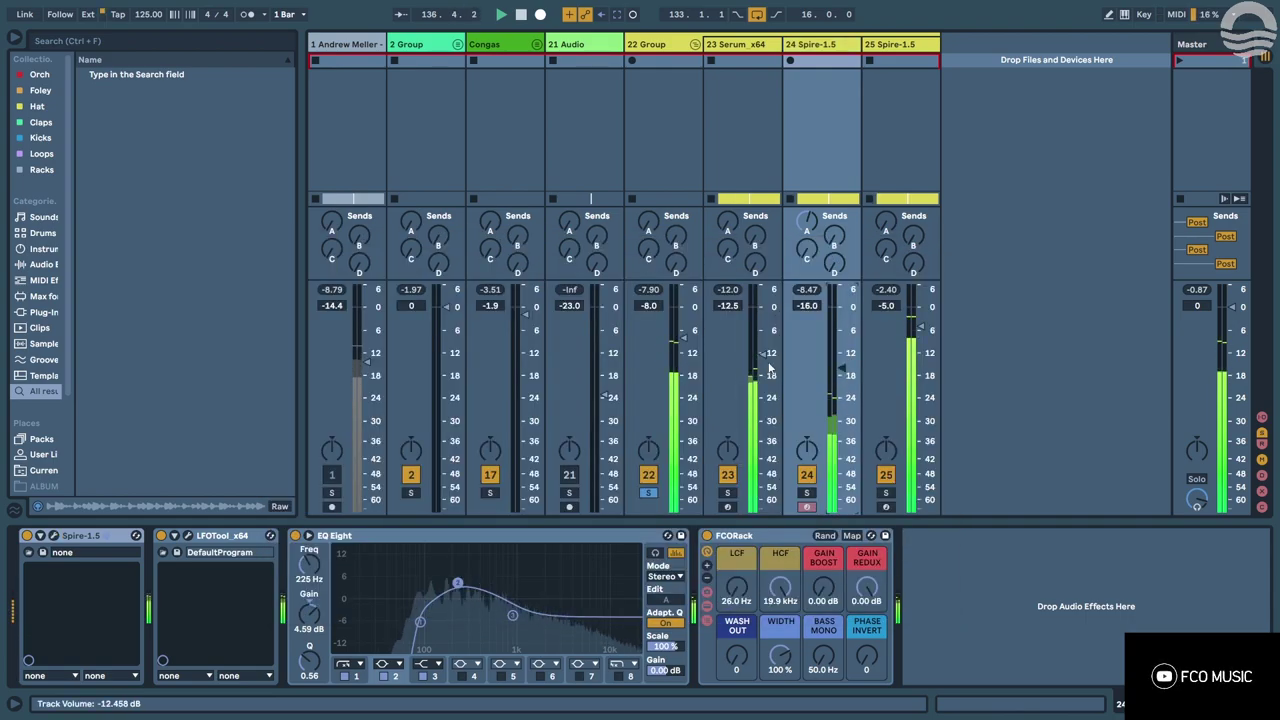
Reshape the LFOTool volume curve on 22 Group into a slow rise from zero, with 25 Spire-1.5 and 2 Group soloed.
click(903, 80)
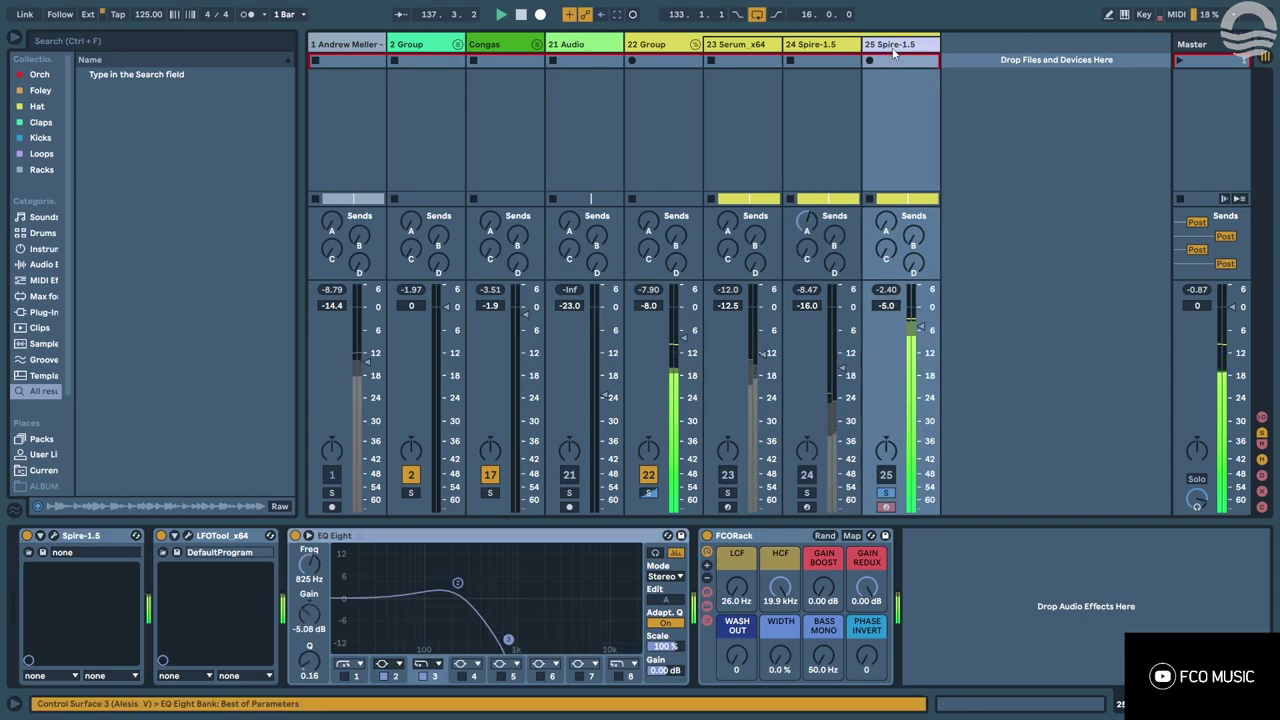
click(657, 59)
click(54, 535)
drag(669, 280, 706, 432)
drag(458, 429, 610, 338)
click(412, 494)
drag(585, 508, 585, 527)
drag(715, 372, 768, 358)
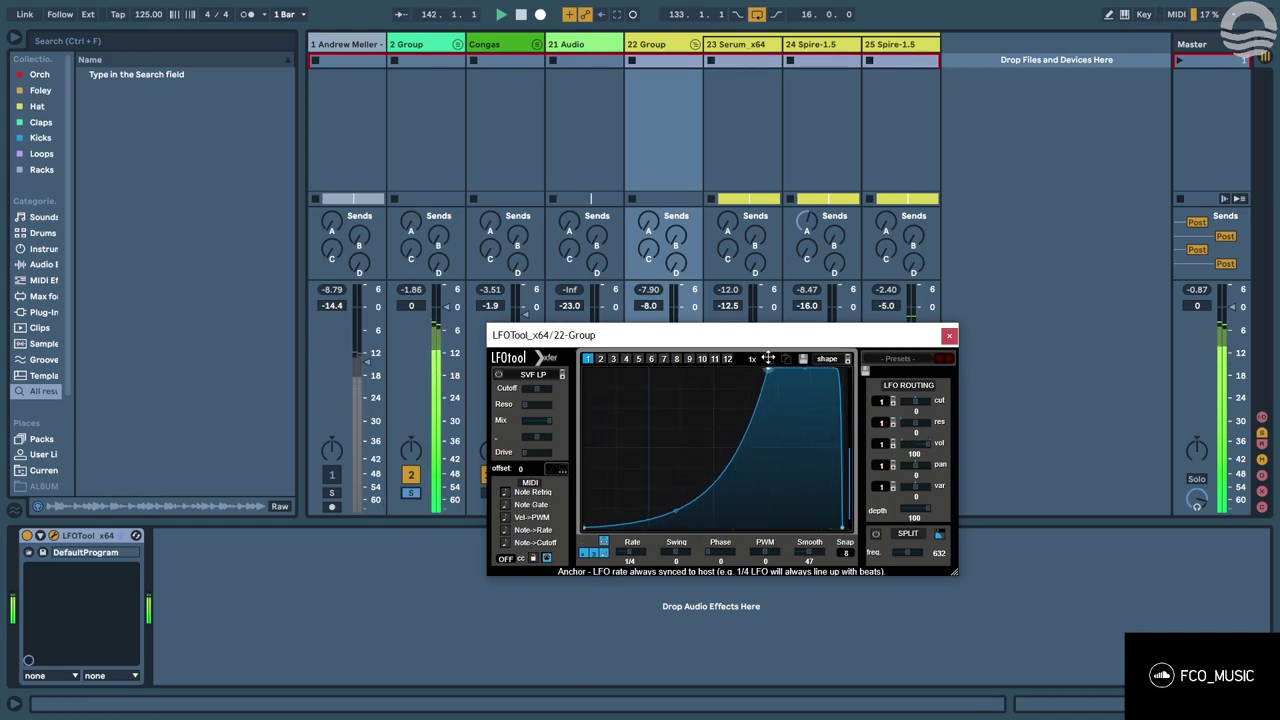
drag(667, 509, 668, 503)
click(946, 338)
Transpose the four G3 notes in track 25's Drop clip down one octave to G2, comparing them two octaves down.
key(Tab)
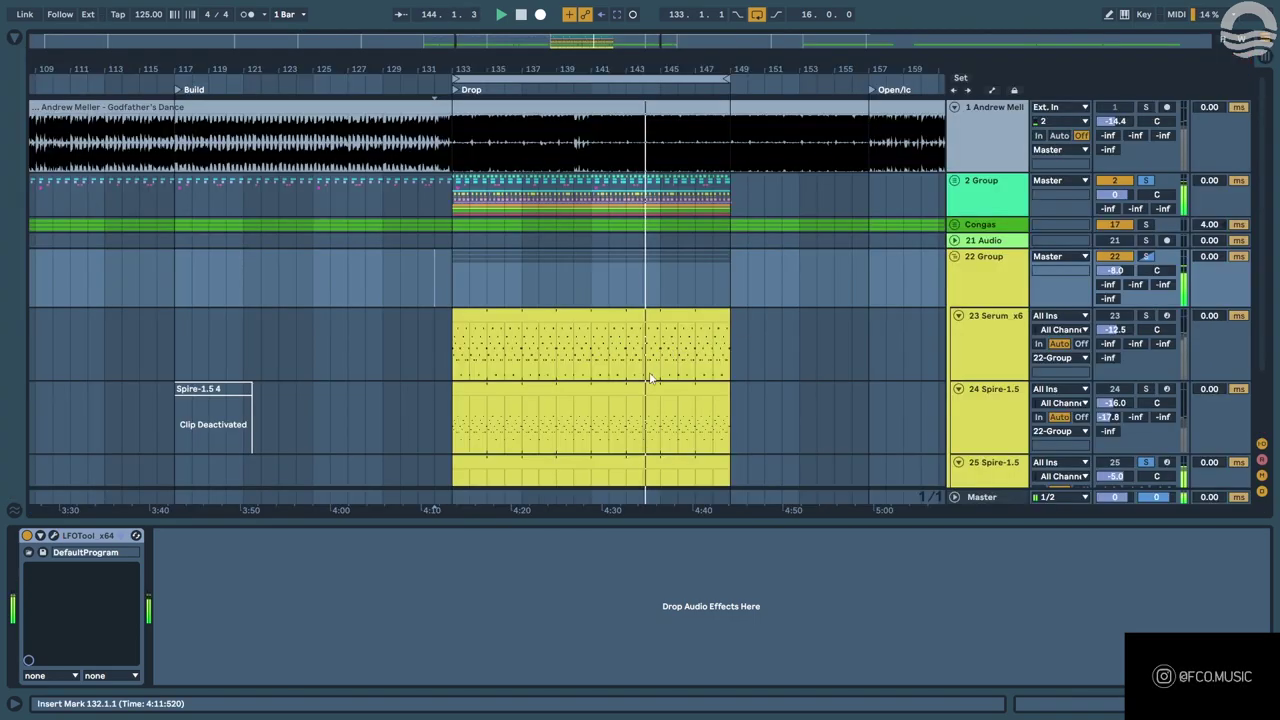
double_click(620, 460)
click(185, 78)
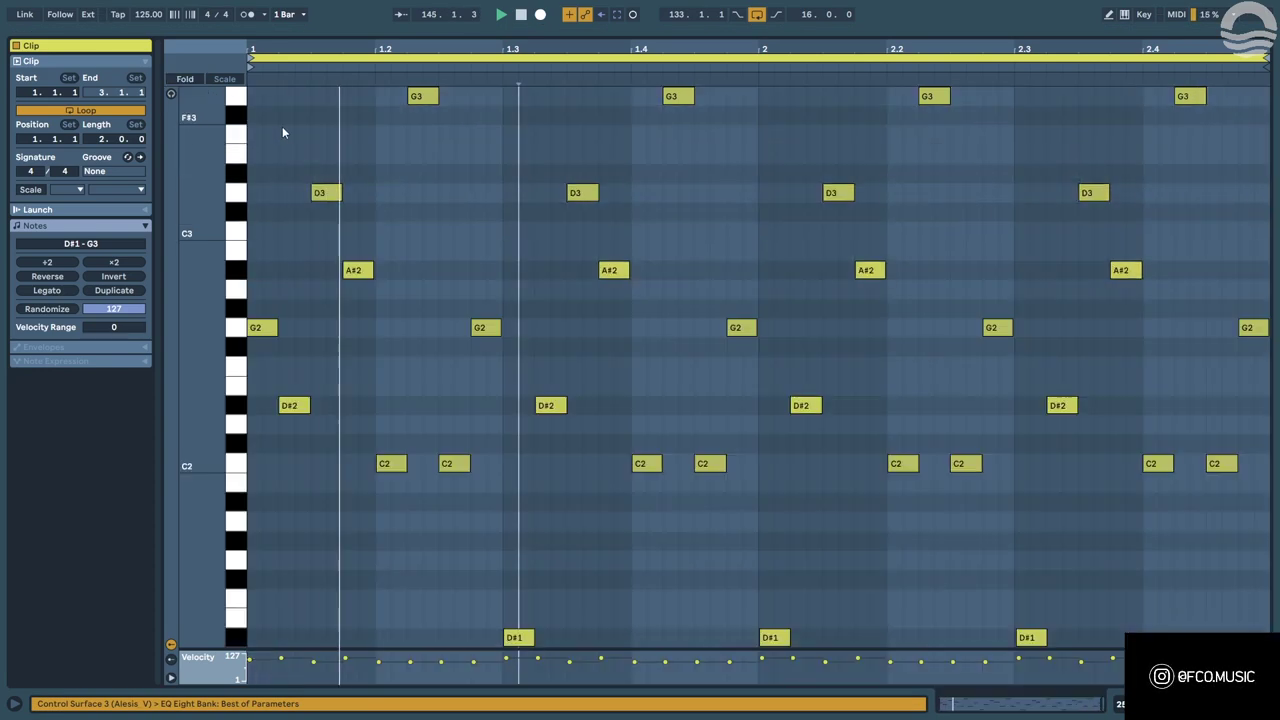
drag(352, 109, 1274, 98)
key(shift+Down)
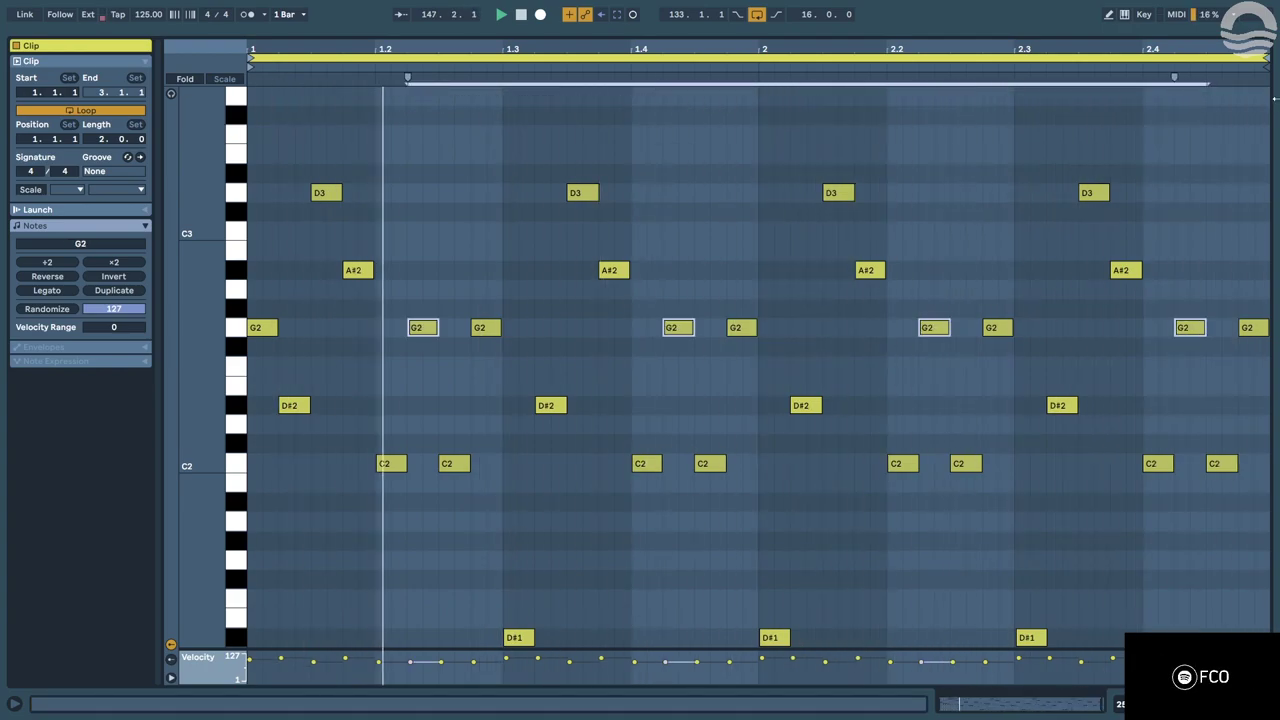
key(shift+Down)
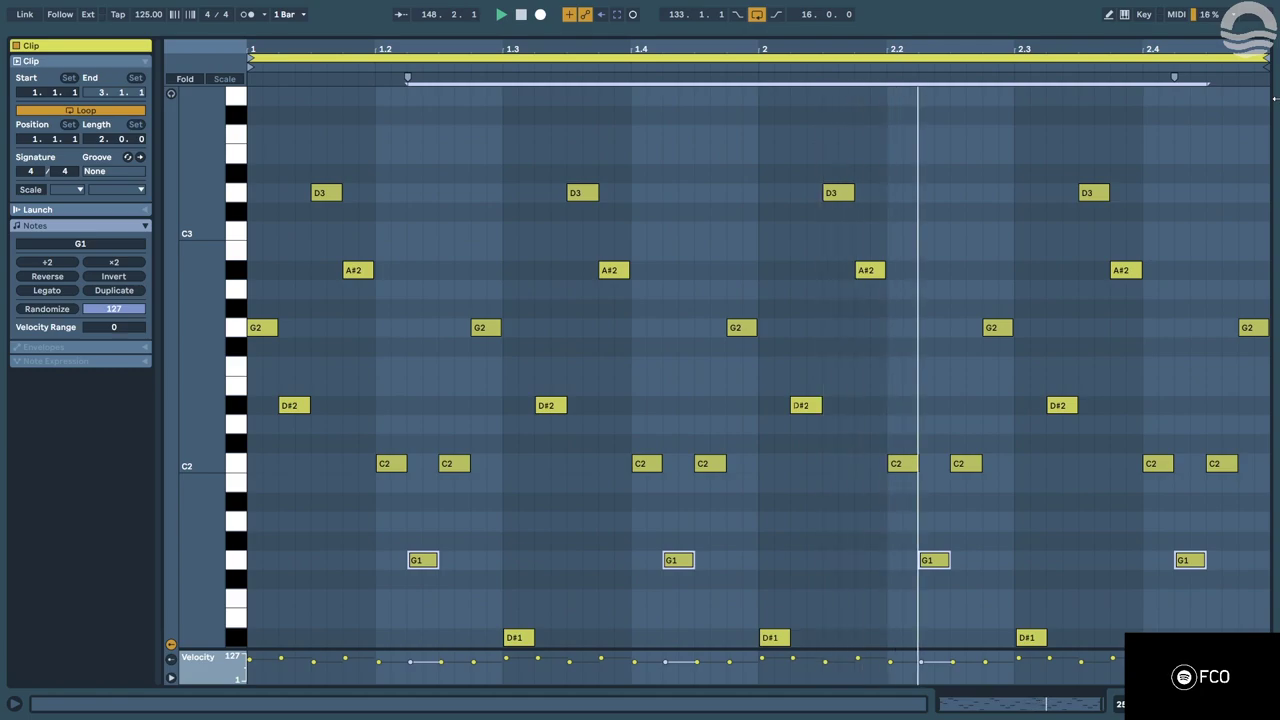
key(shift+Up)
key(shift+Up)
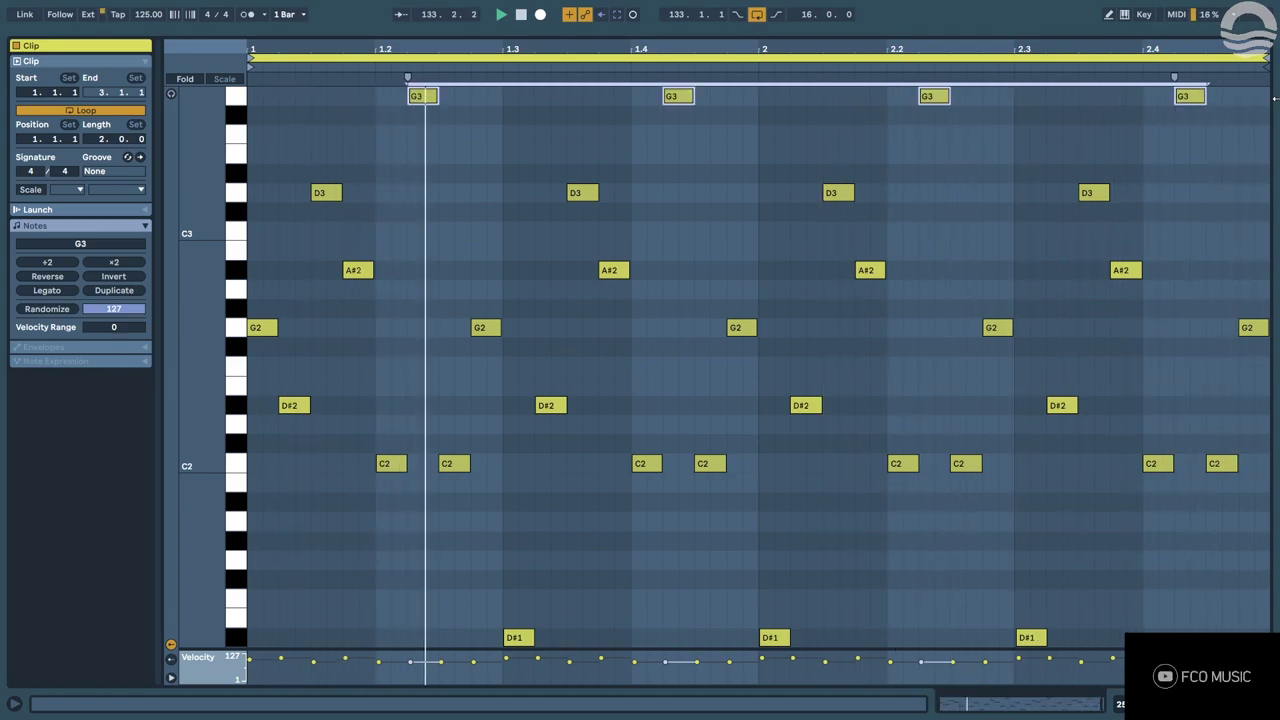
key(shift+Down)
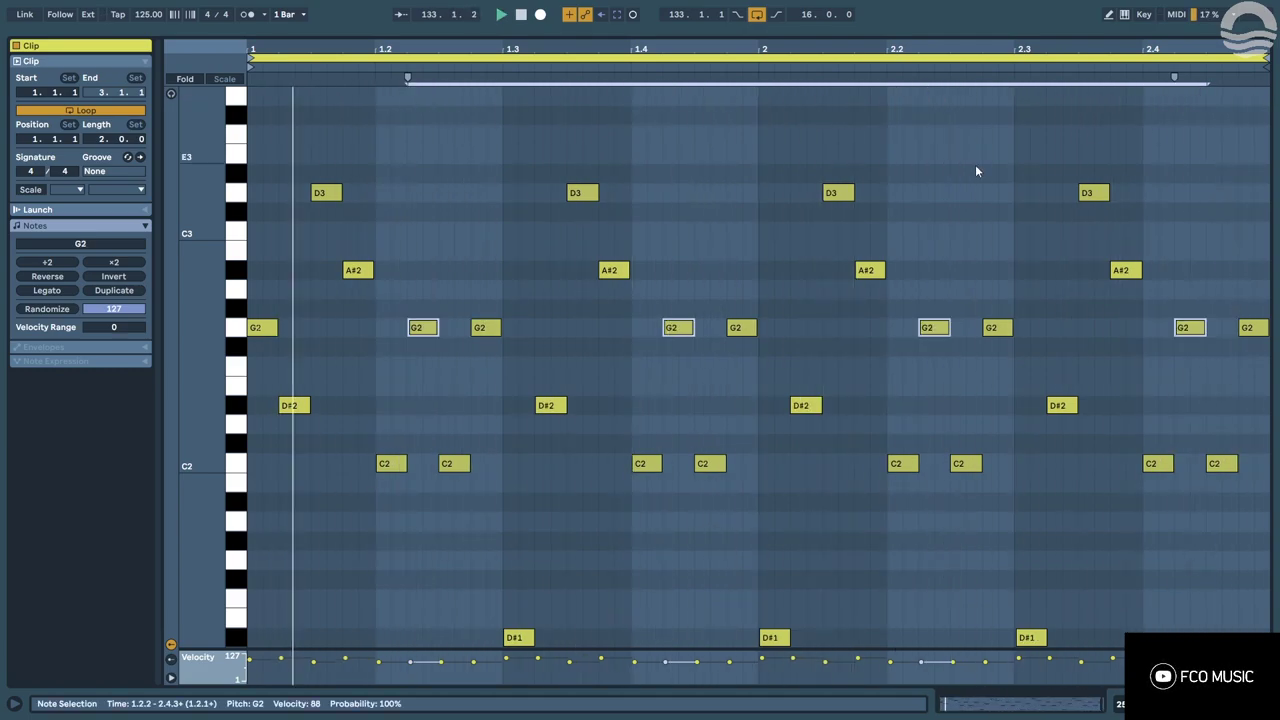
Try the four D3 notes in track 25's Drop clip one octave down, and bring them back up an octave.
drag(262, 186, 1275, 234)
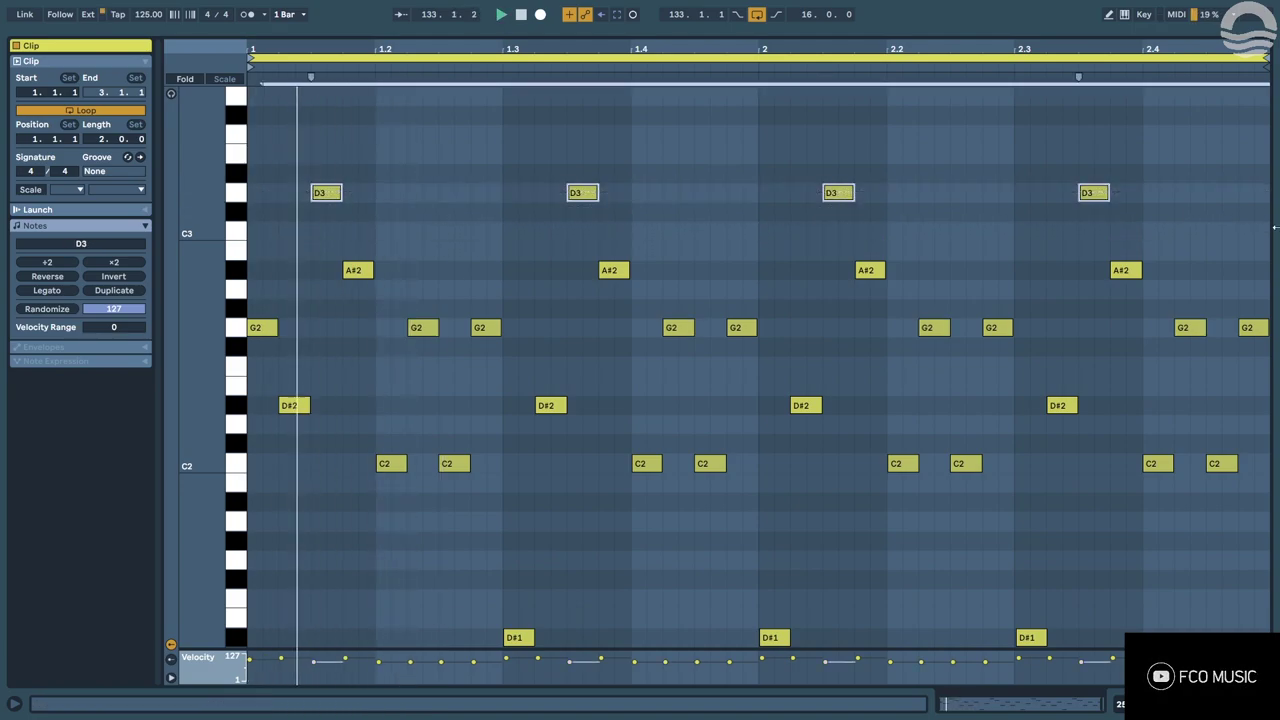
key(shift+Down)
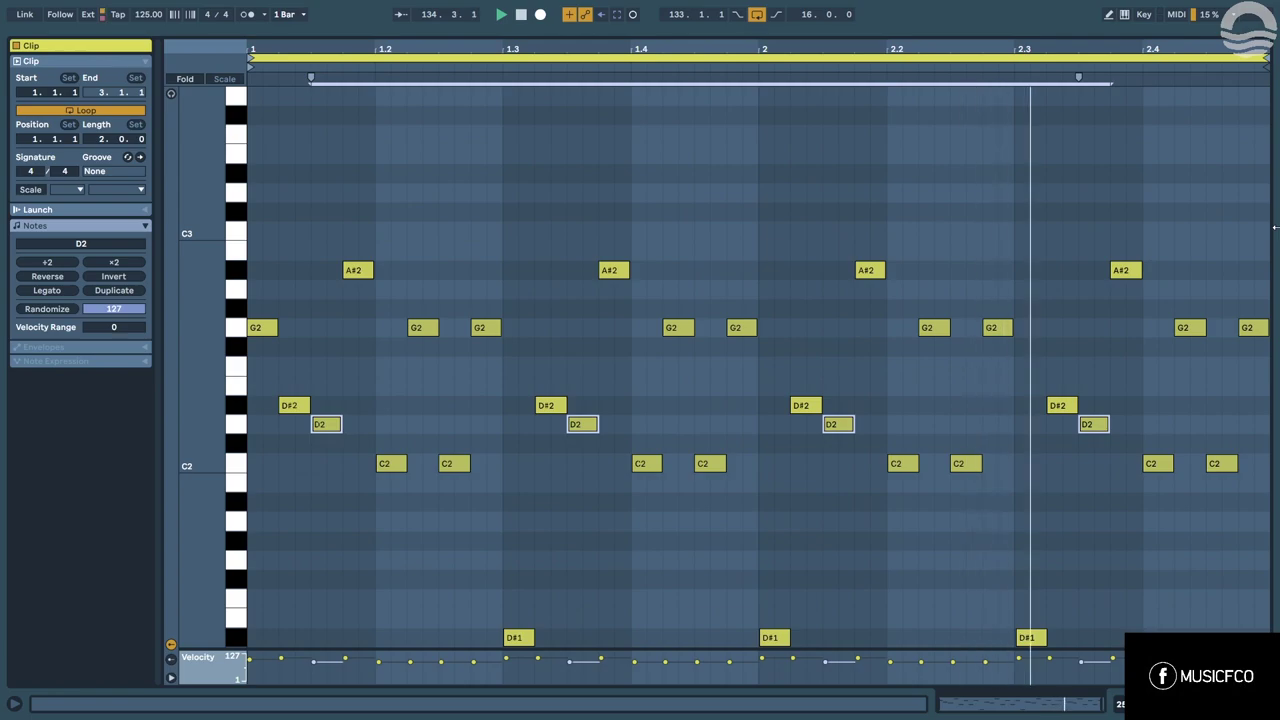
key(shift+Up)
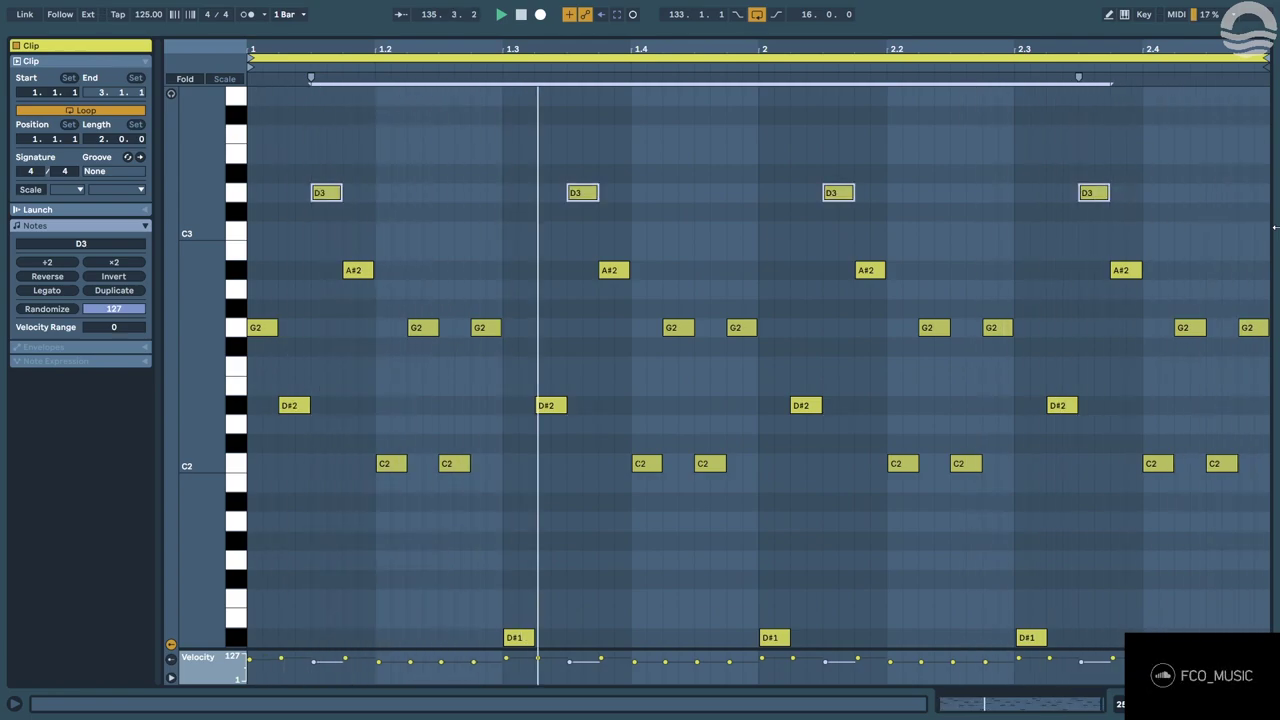
Undo the octave drop on the clip's four offbeat G notes and fold the note editor to used pitches.
key(ctrl+shift+z)
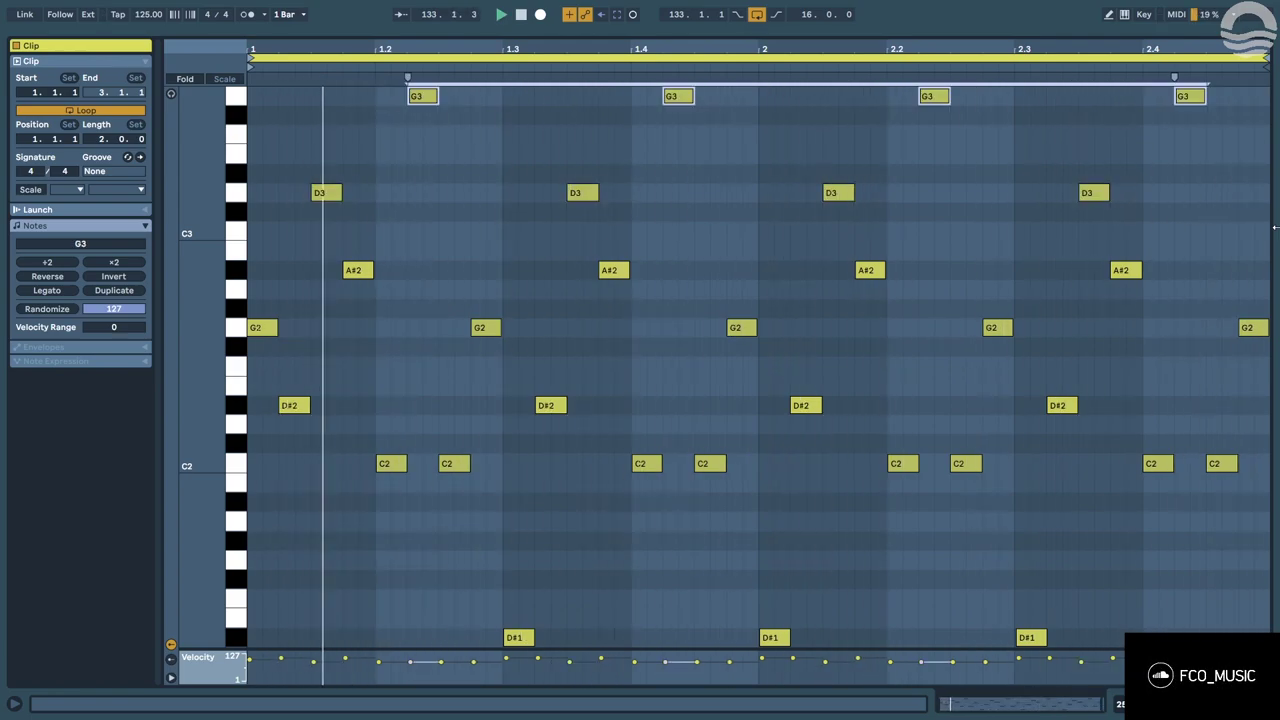
click(190, 81)
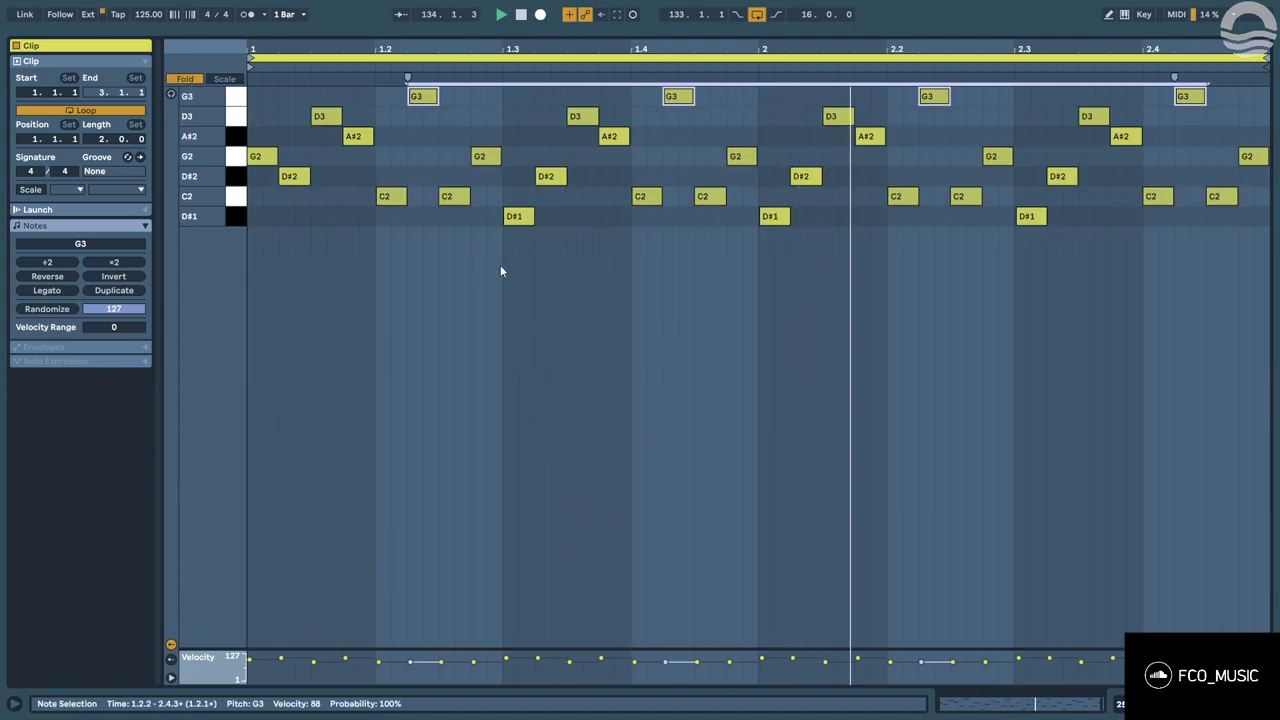
key(shift+Tab)
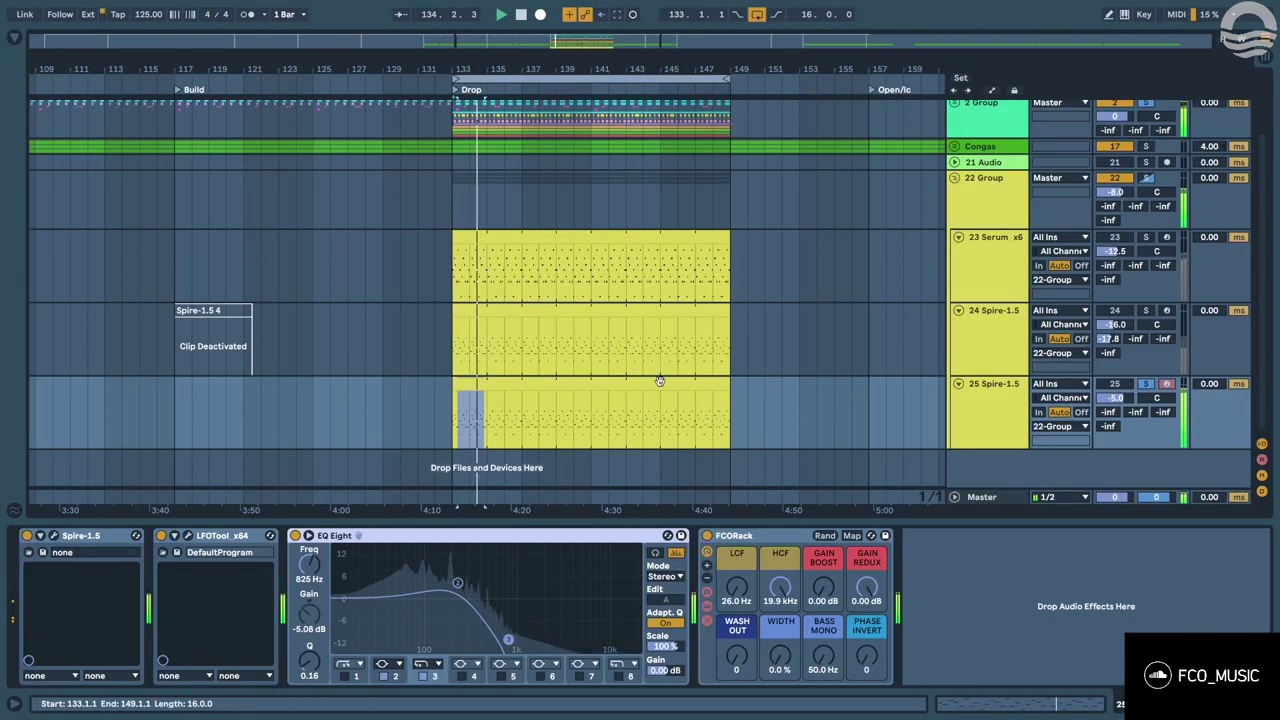
Collapse 22 Group and compare the track levels with all solos off, playing from bar 132 into the Drop.
click(954, 178)
click(434, 227)
key(Tab)
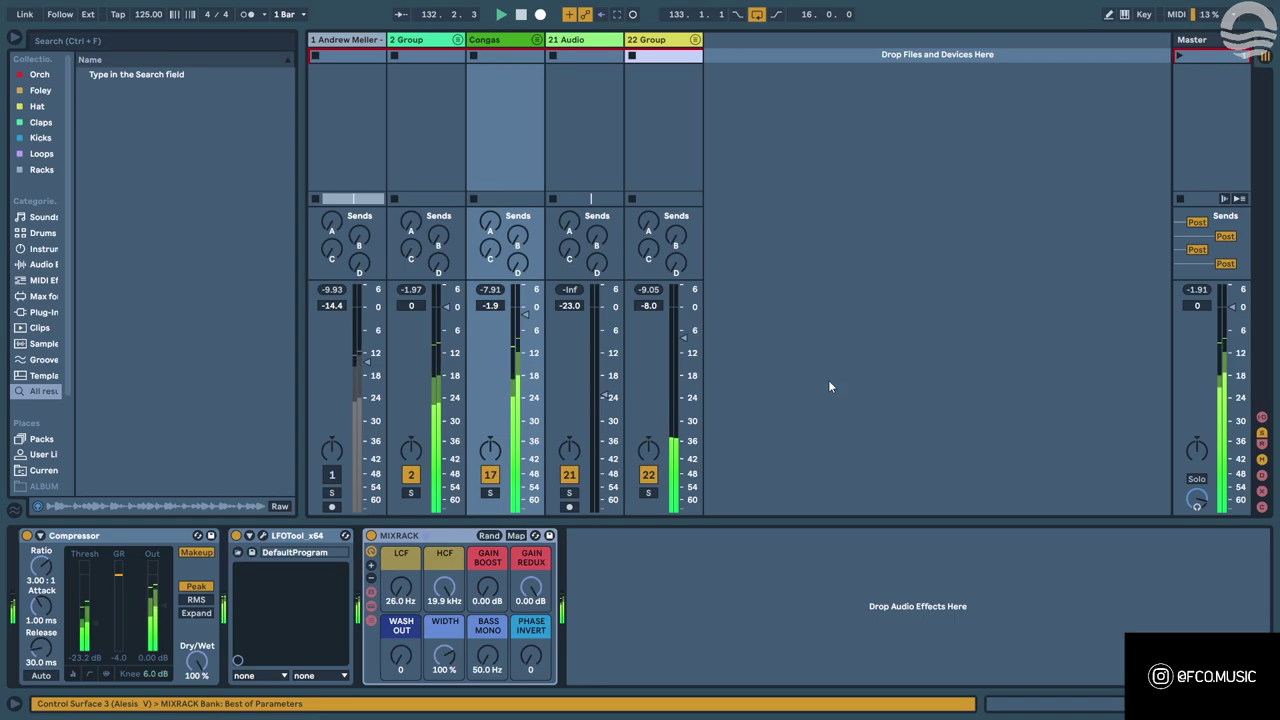
key(Tab)
click(424, 204)
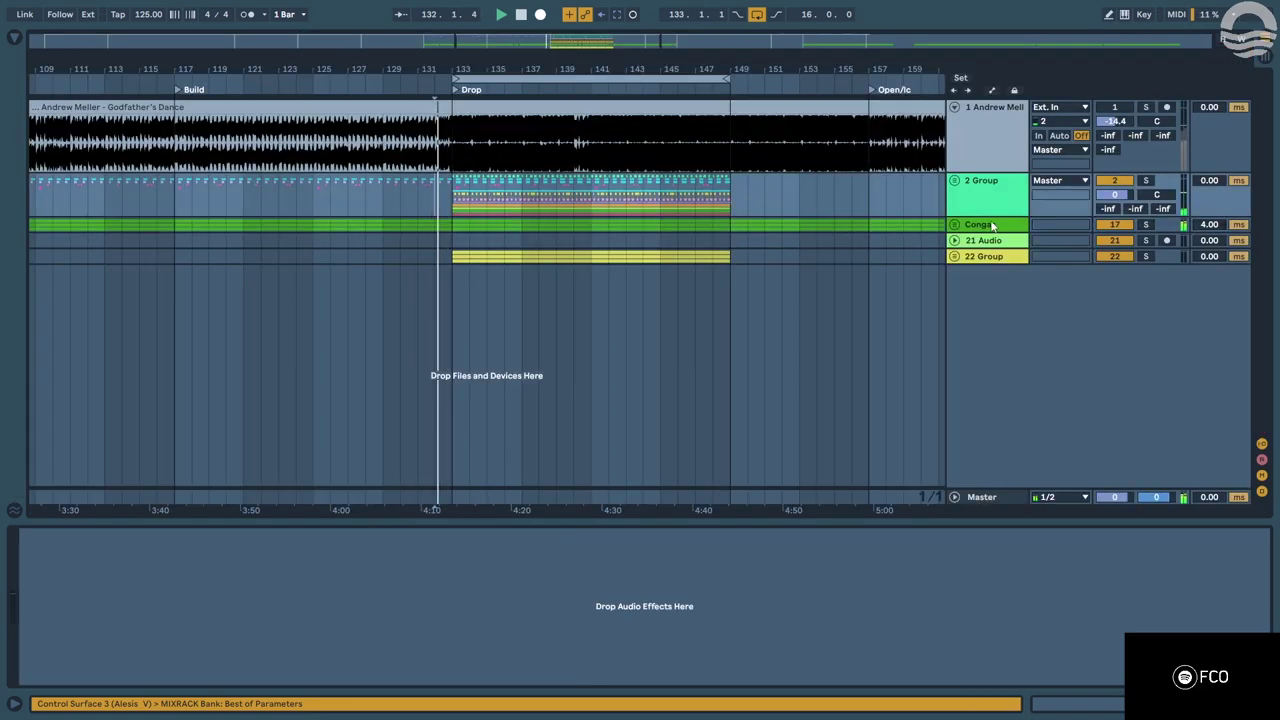
Search the library for "upfi" and place YGL Upfilter1 115.wav on a new track from bar 125 to 133.
key(ctrl+alt+b)
key(ctrl+f)
text(upfil)
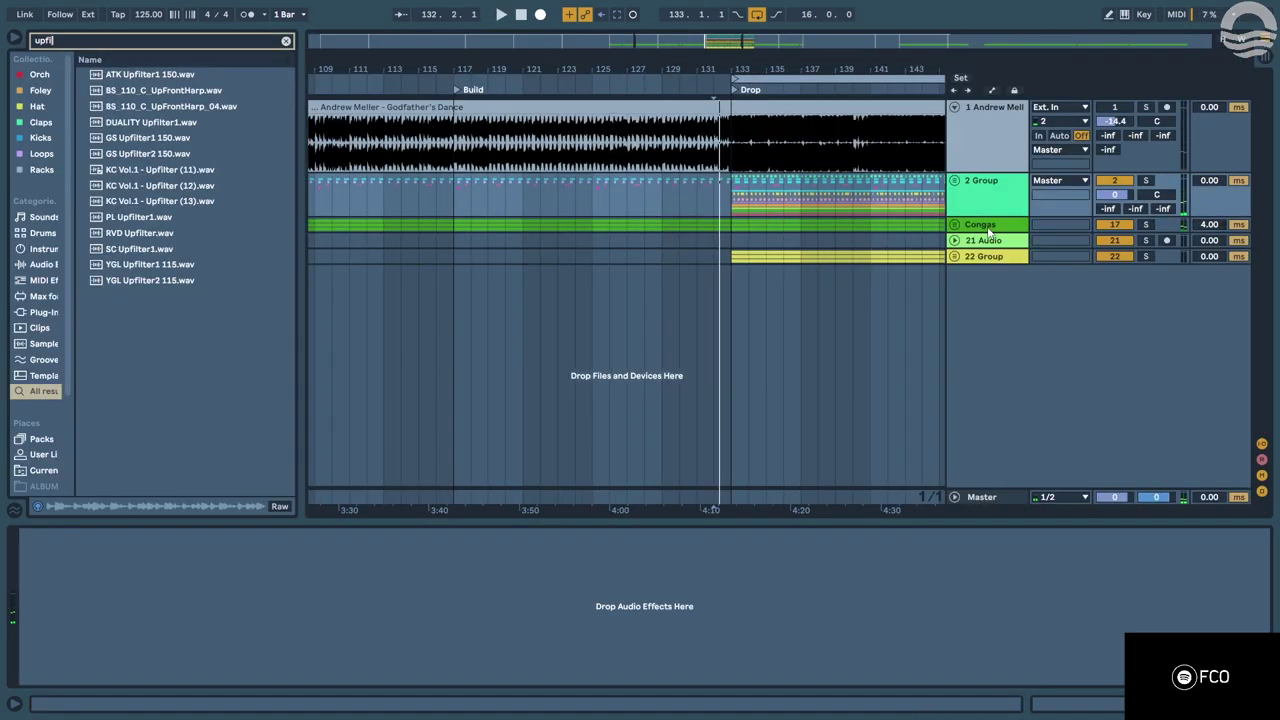
drag(128, 238, 671, 317)
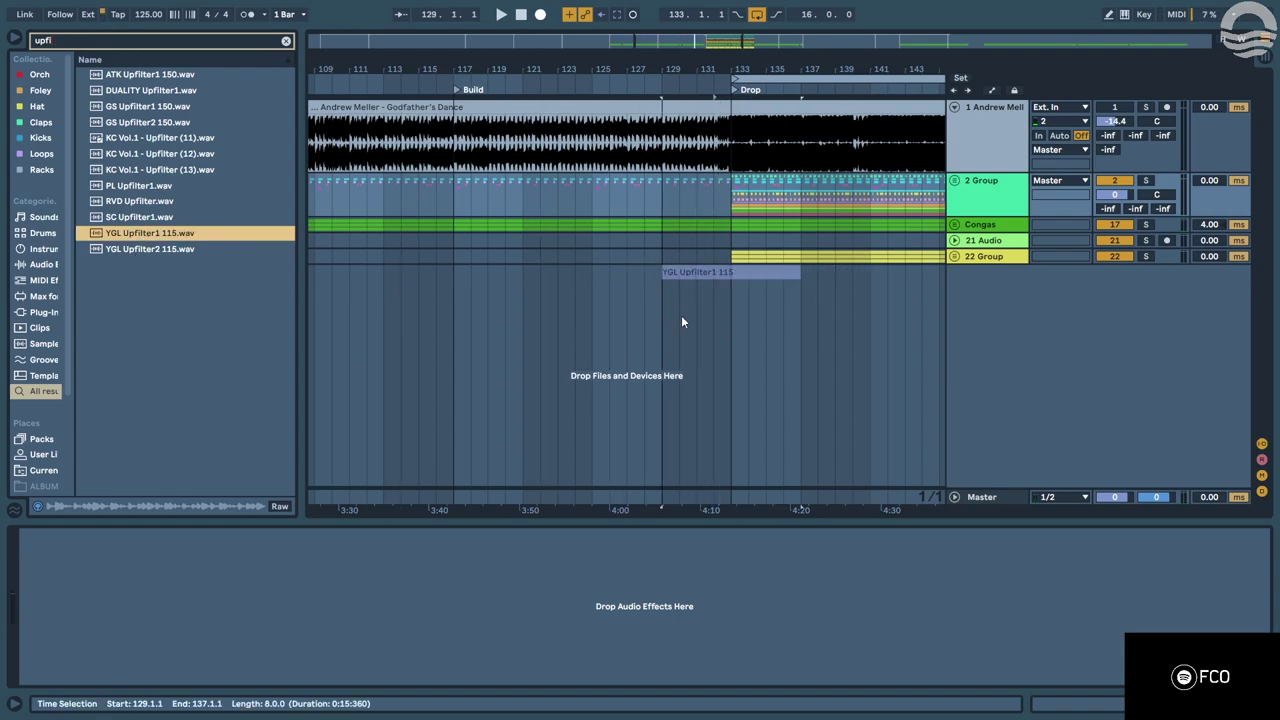
key(s)
key(space)
drag(715, 275, 700, 273)
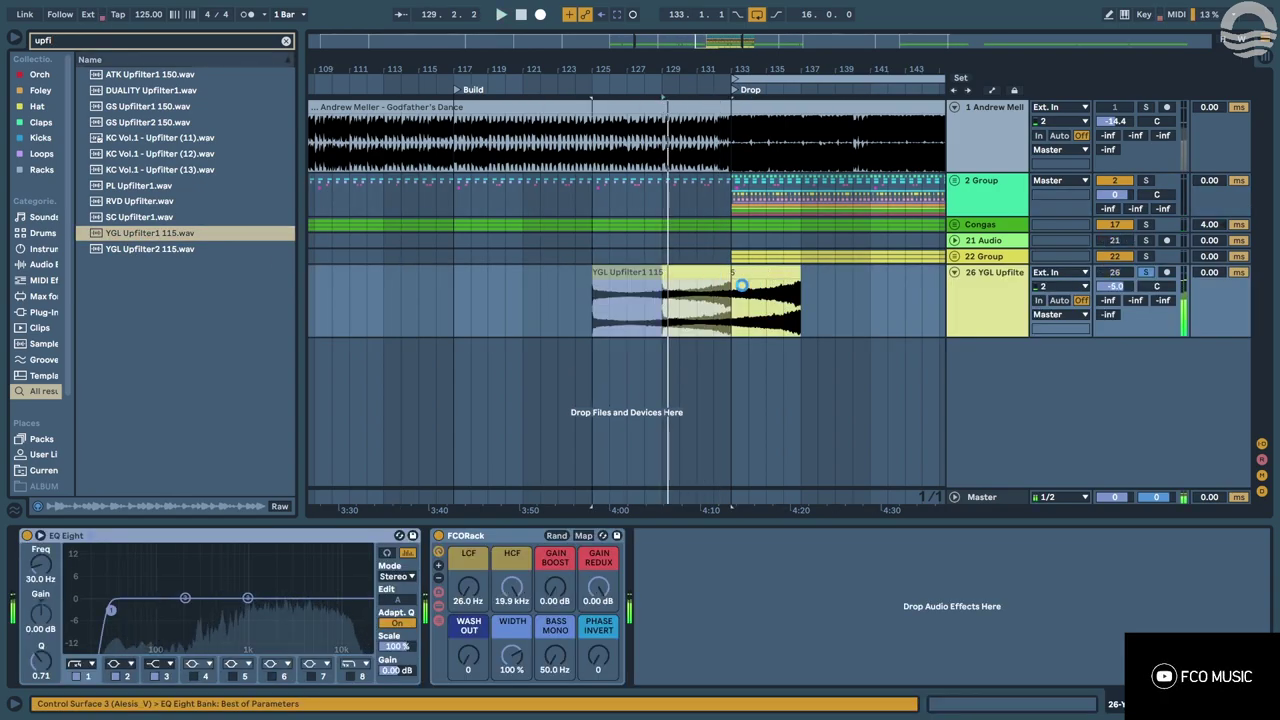
Audition the upfilter leading into the Drop, lower track 26's volume to -33.2 dB and raise its send A to 0.
key(space)
key(space)
click(714, 311)
key(space)
key(space)
drag(1094, 337, 1094, 464)
drag(1114, 288, 1048, 553)
key(space)
key(space)
drag(1112, 287, 1099, 191)
key(s)
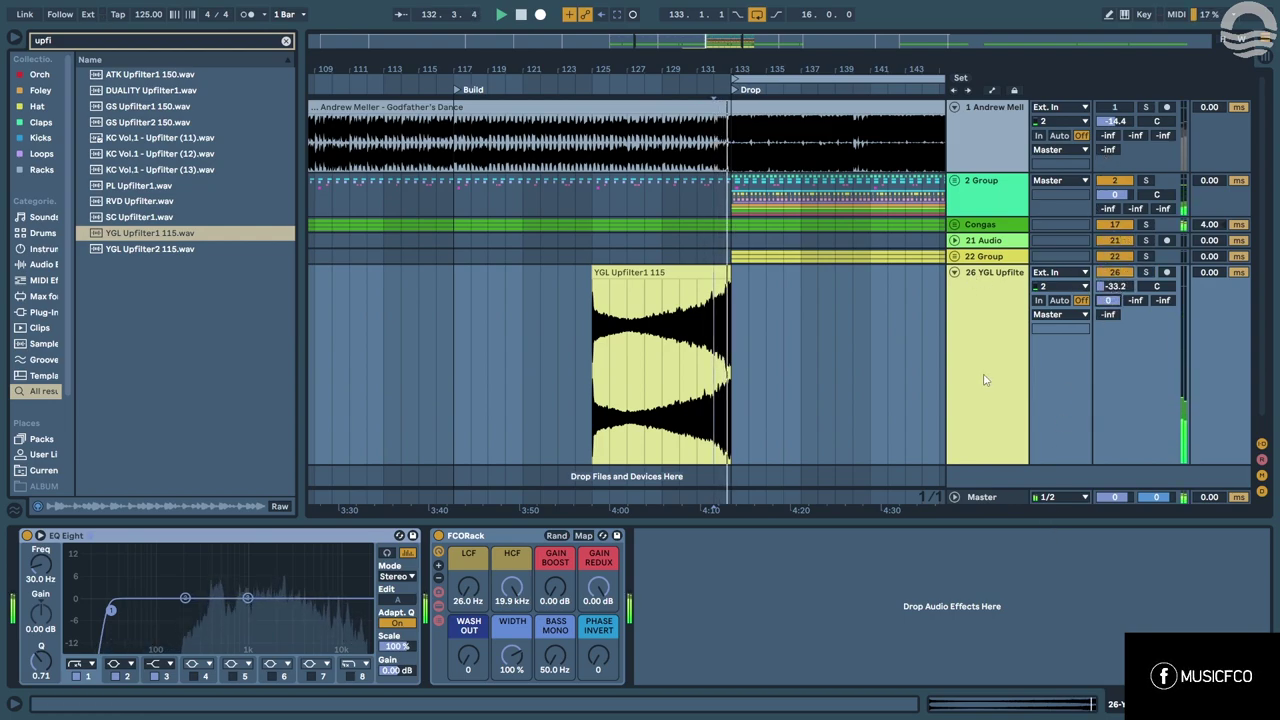
Copy part of the upfilter clip to bars 133 to 137 as a fading tail over the Drop's start.
scroll(985, 381, down, 2)
scroll(985, 380, down, 6)
drag(657, 273, 734, 280)
scroll(860, 285, up, 2)
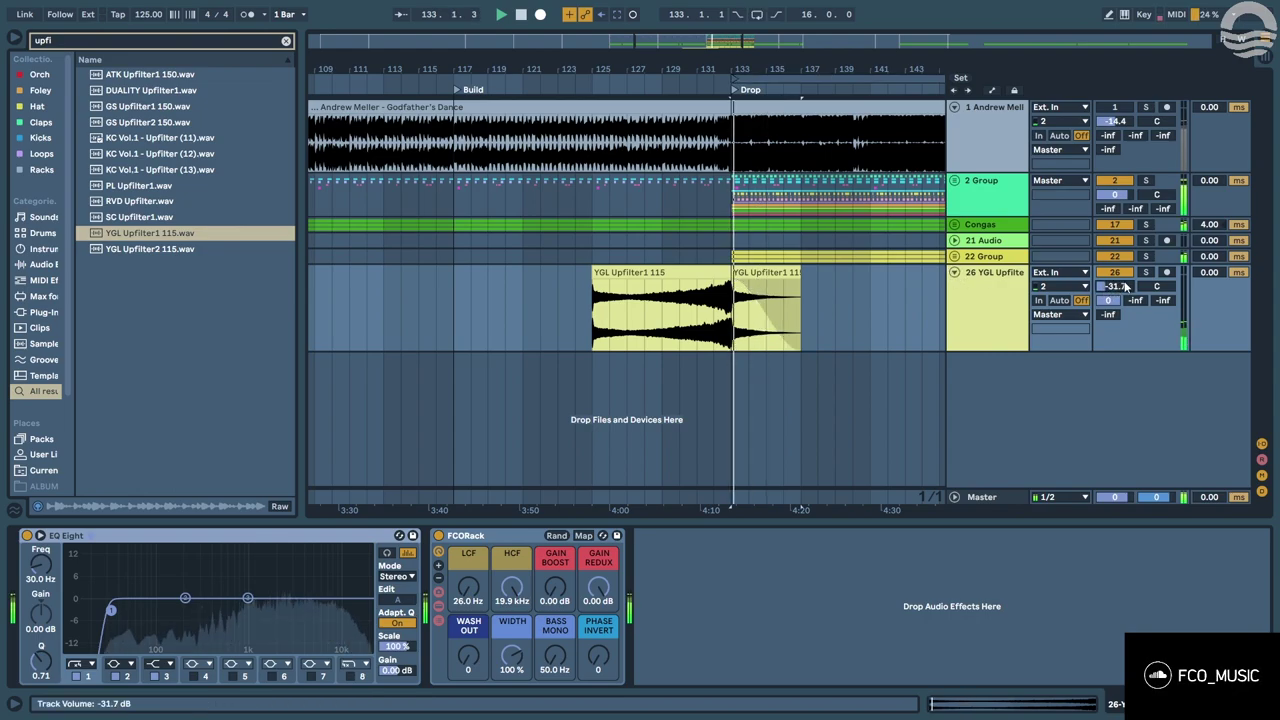
Raise track 26's volume to -23.6 dB, checking it against the full mix from bar 132 with the loop on.
drag(1122, 286, 1122, 278)
click(721, 315)
key(ctrl+l)
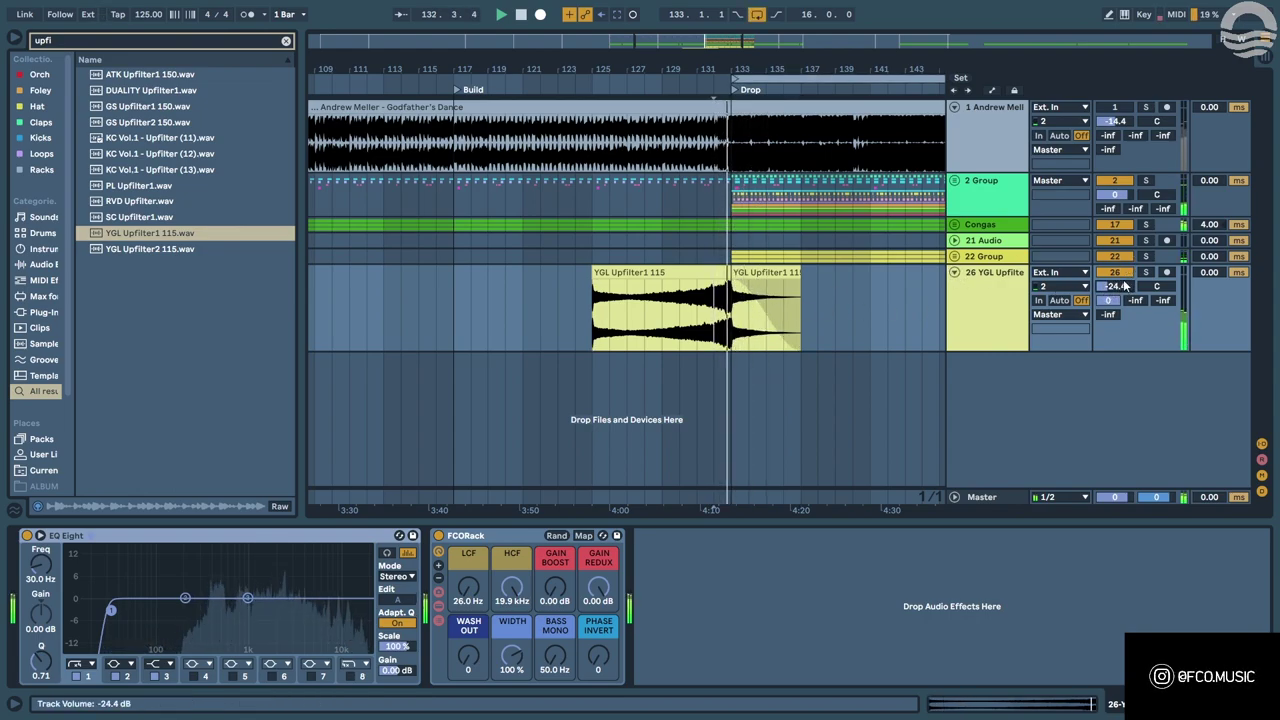
click(954, 272)
key(w)
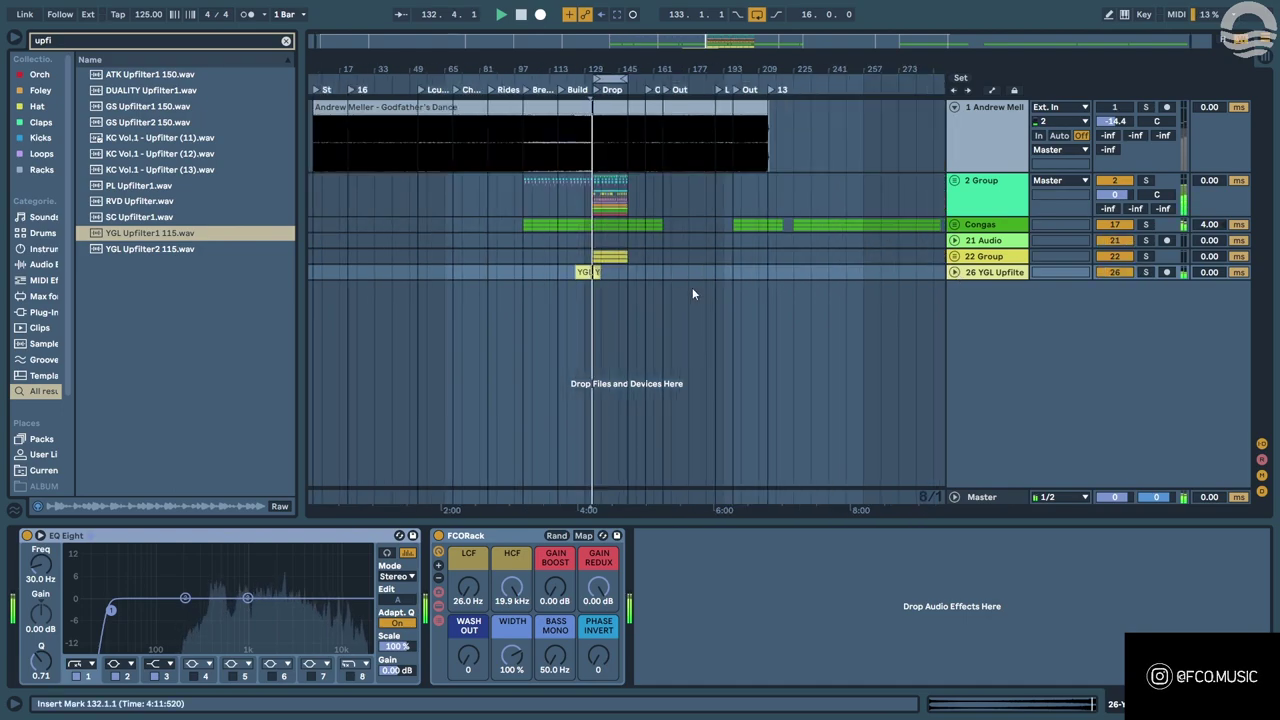
key(space)
key(plus)
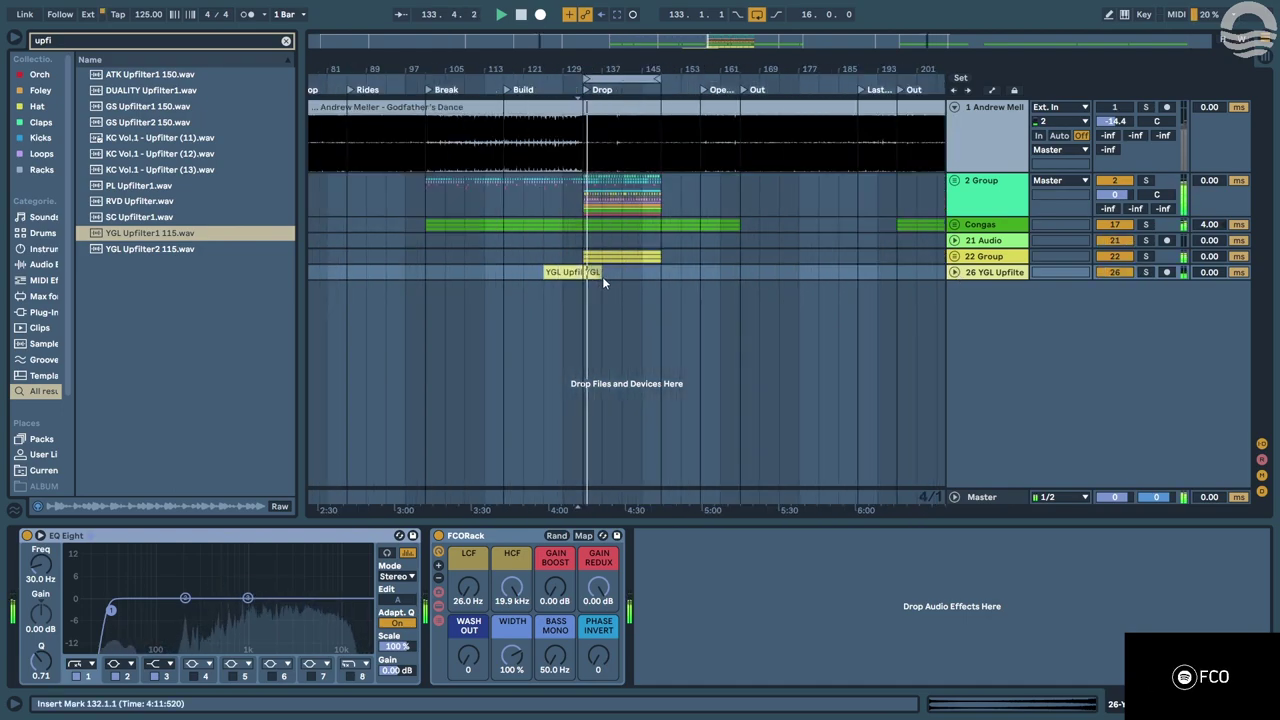
key(Tab)
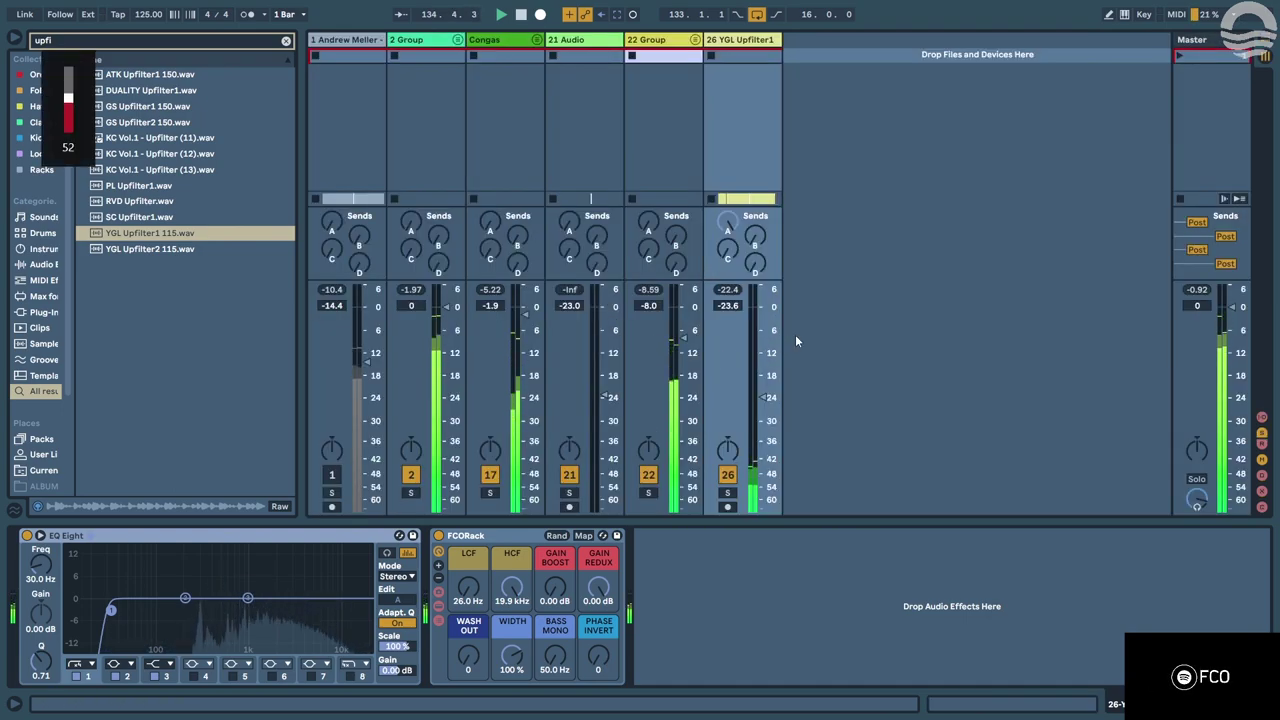
key(Tab)
Select 22 Group and save the set under the proposed name.
key(Up)
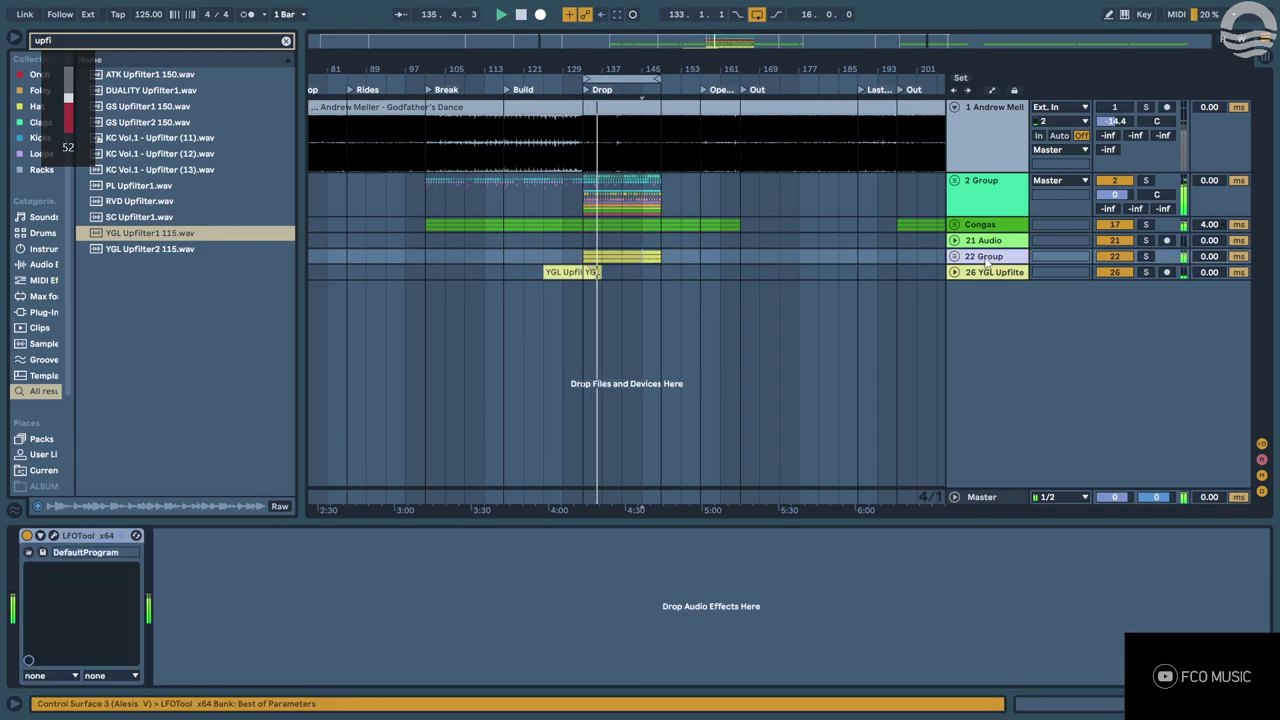
key(ctrl+shift+s)
key(Return)
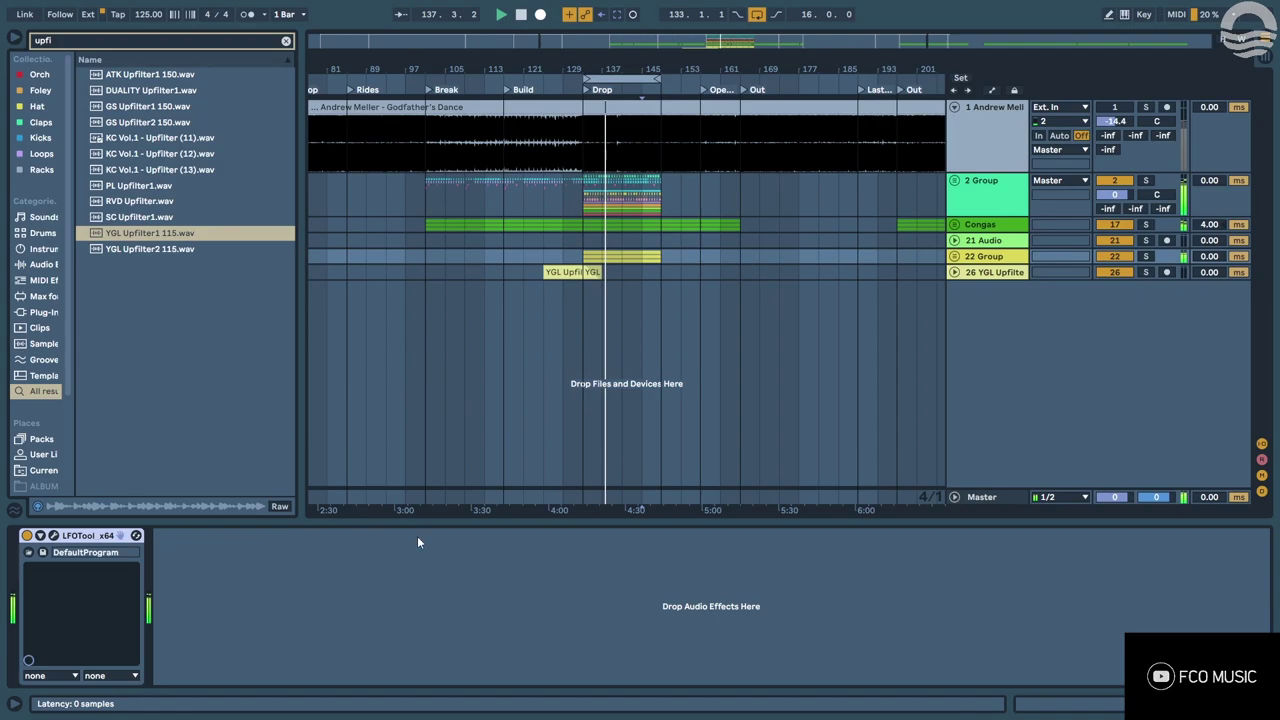
Duplicate LFOTool on 22 Group, pull the copy's slow rise into a nearly full-level curve, and solo the group.
key(ctrl+d)
click(186, 536)
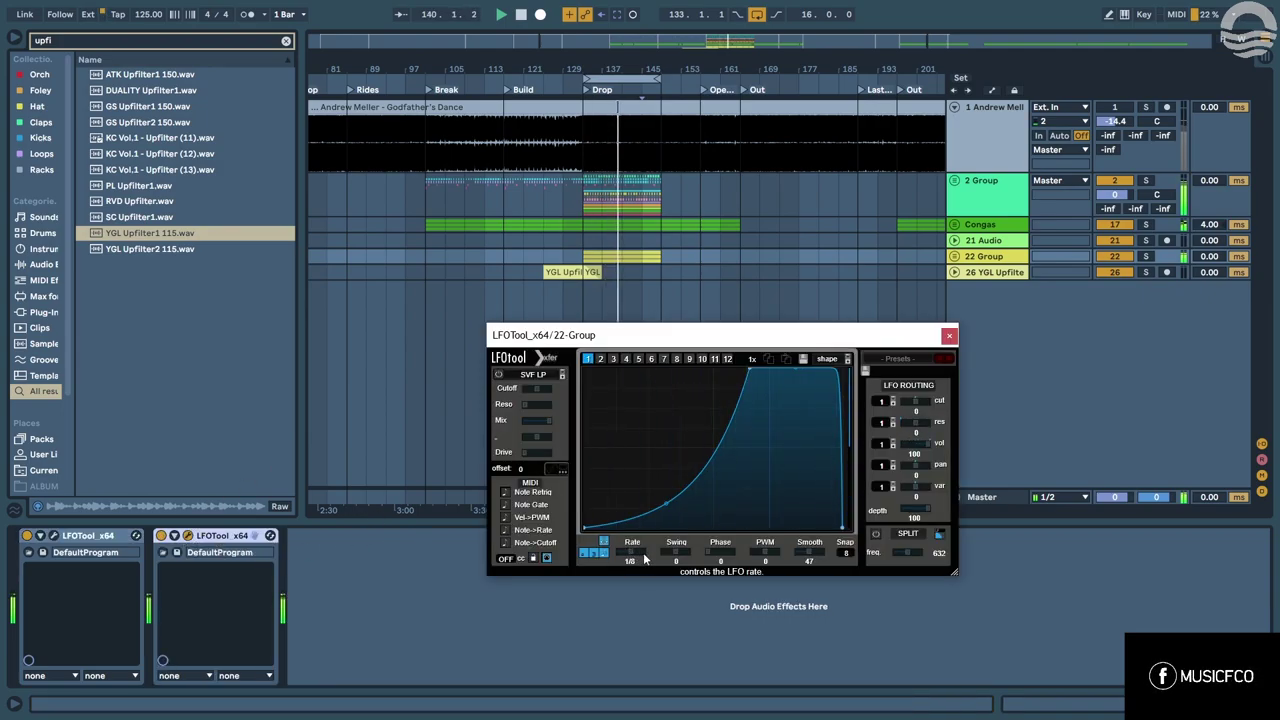
drag(754, 371, 712, 359)
drag(654, 511, 578, 357)
click(988, 259)
key(s)
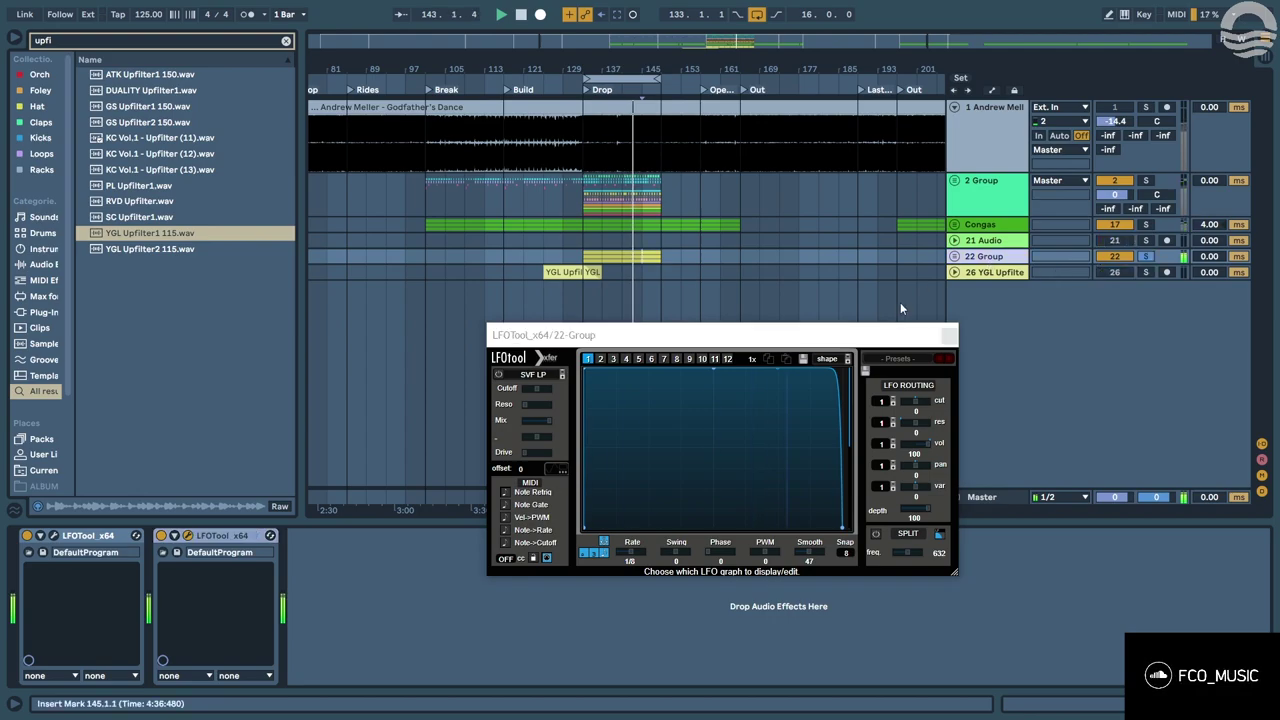
Set the duplicate LFOTool's rate to 1/16 and hold its first half-cycle at about half level before stepping to full.
drag(631, 553, 636, 557)
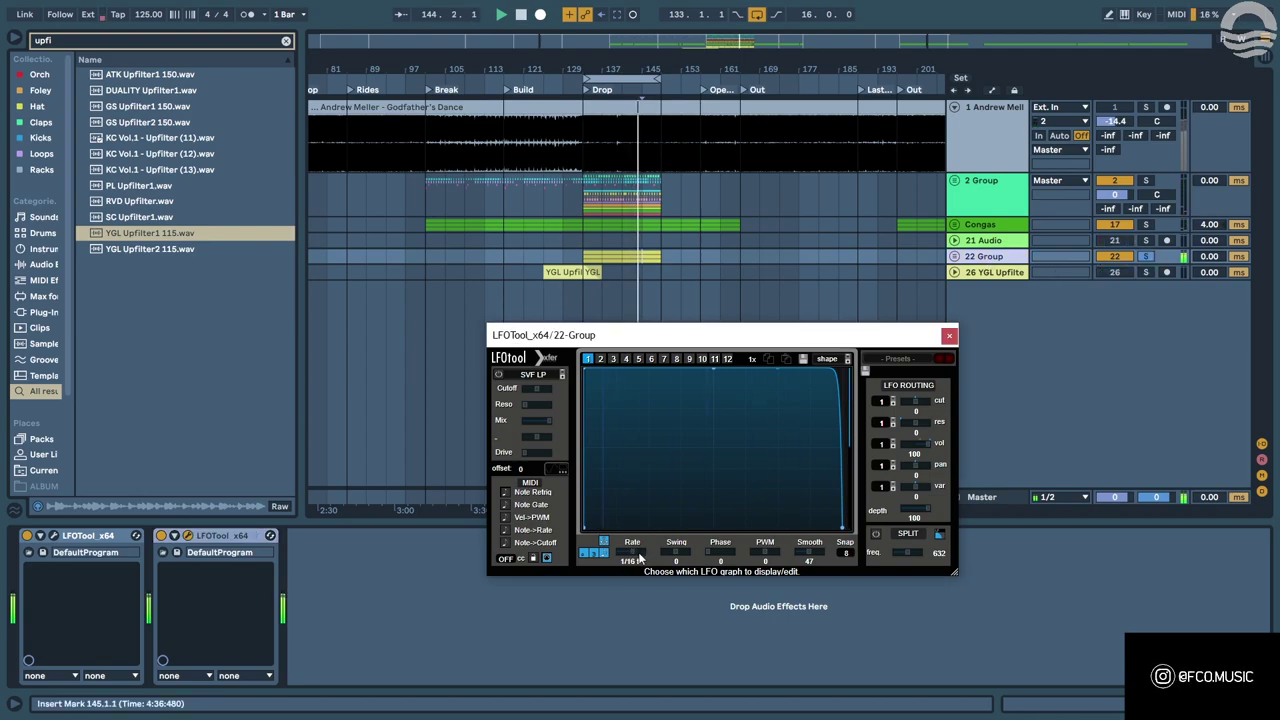
drag(588, 373, 648, 437)
click(666, 454)
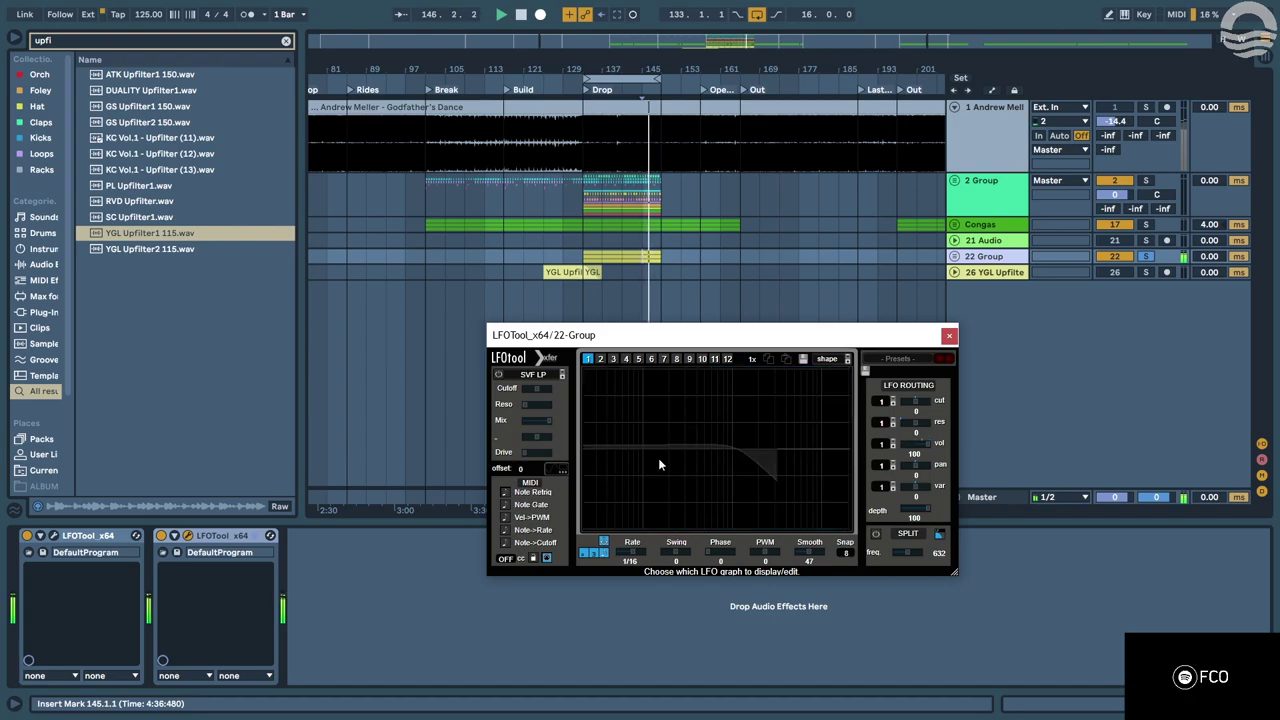
click(590, 361)
drag(588, 529, 585, 451)
drag(661, 404, 716, 454)
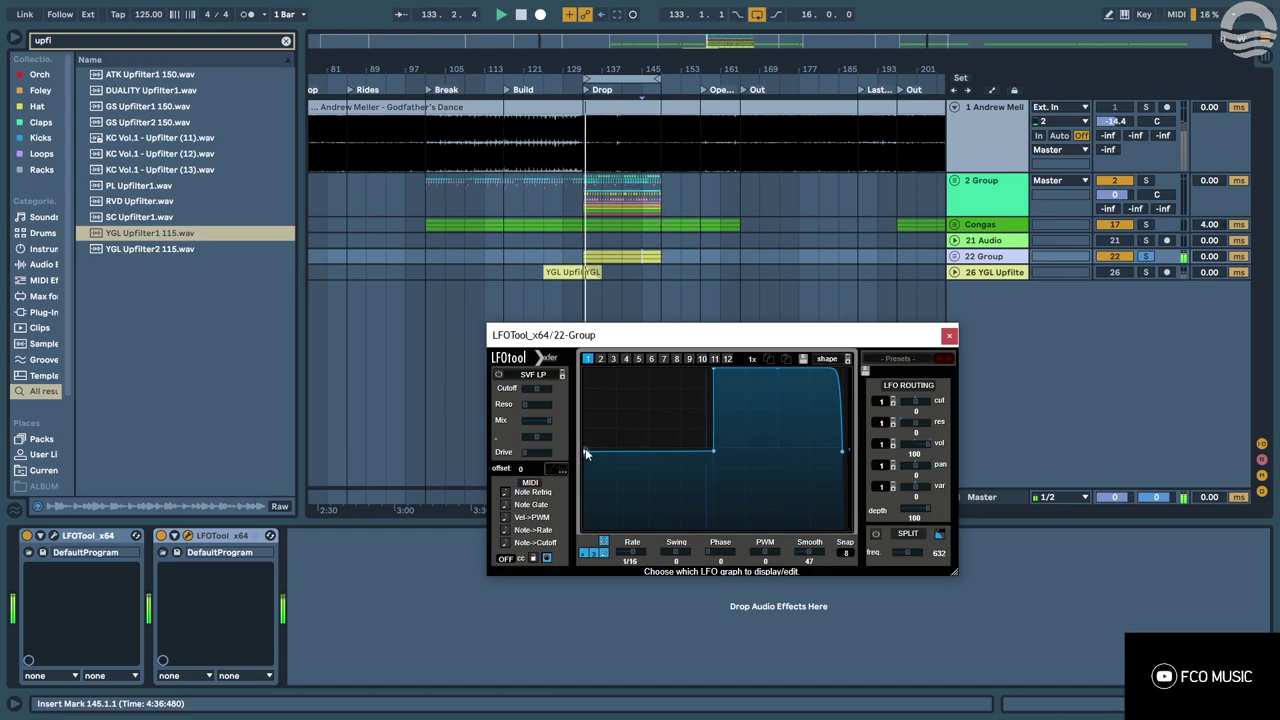
Lower the duplicate's held section to near zero and move its step to full level earlier, at about 40% of the cycle.
drag(587, 454, 589, 530)
drag(716, 453, 718, 511)
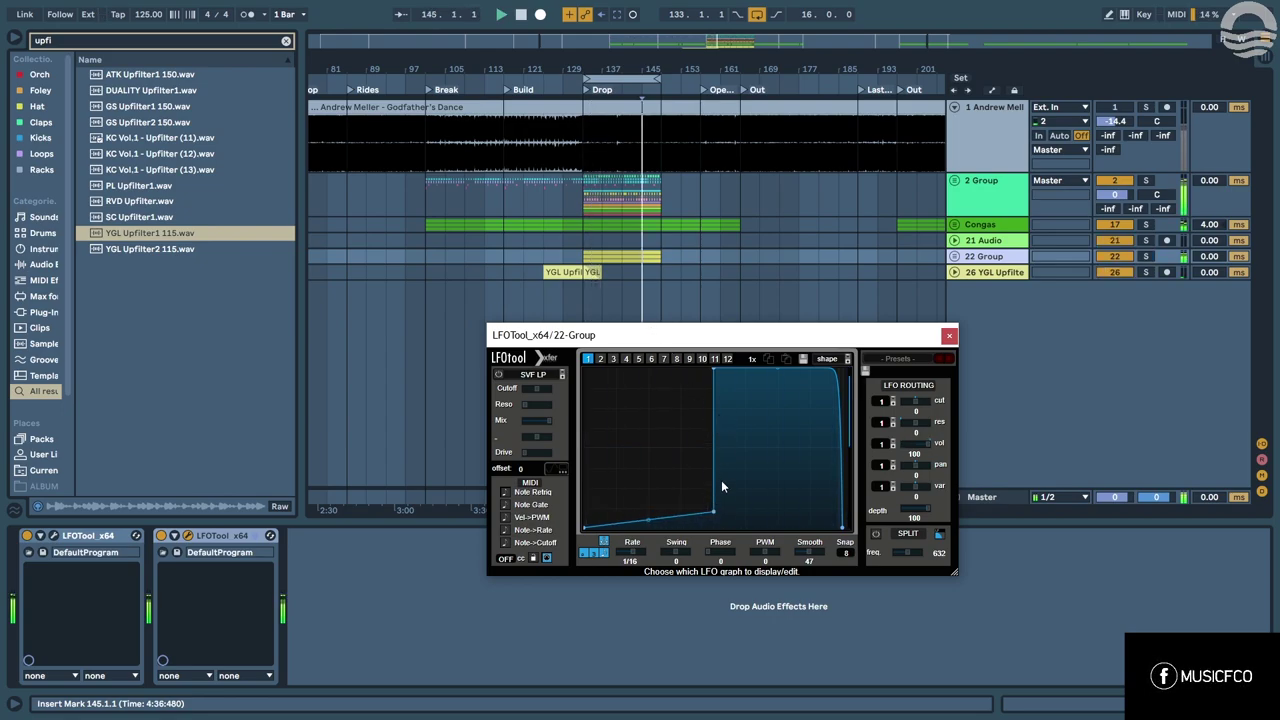
drag(702, 511, 686, 511)
drag(713, 368, 687, 366)
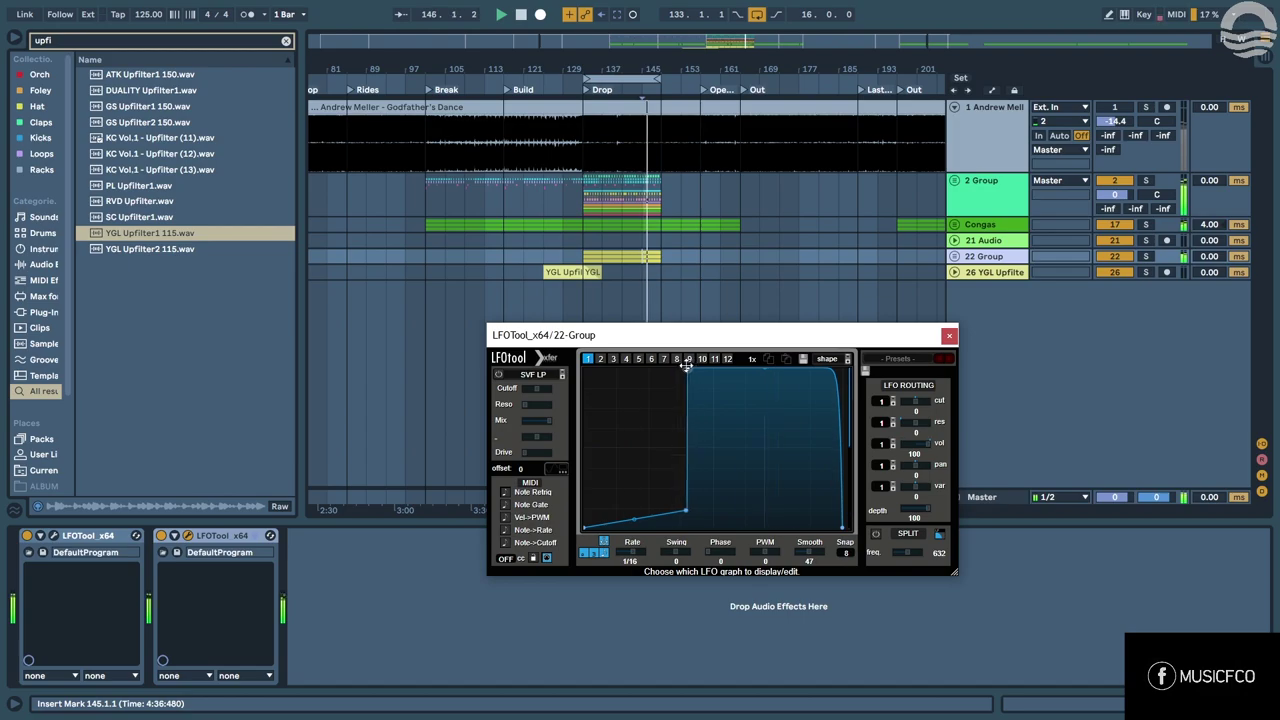
Try a raised, shorter low section in the duplicate's curve, and delete the duplicate LFOTool from 22 Group.
drag(588, 528, 583, 474)
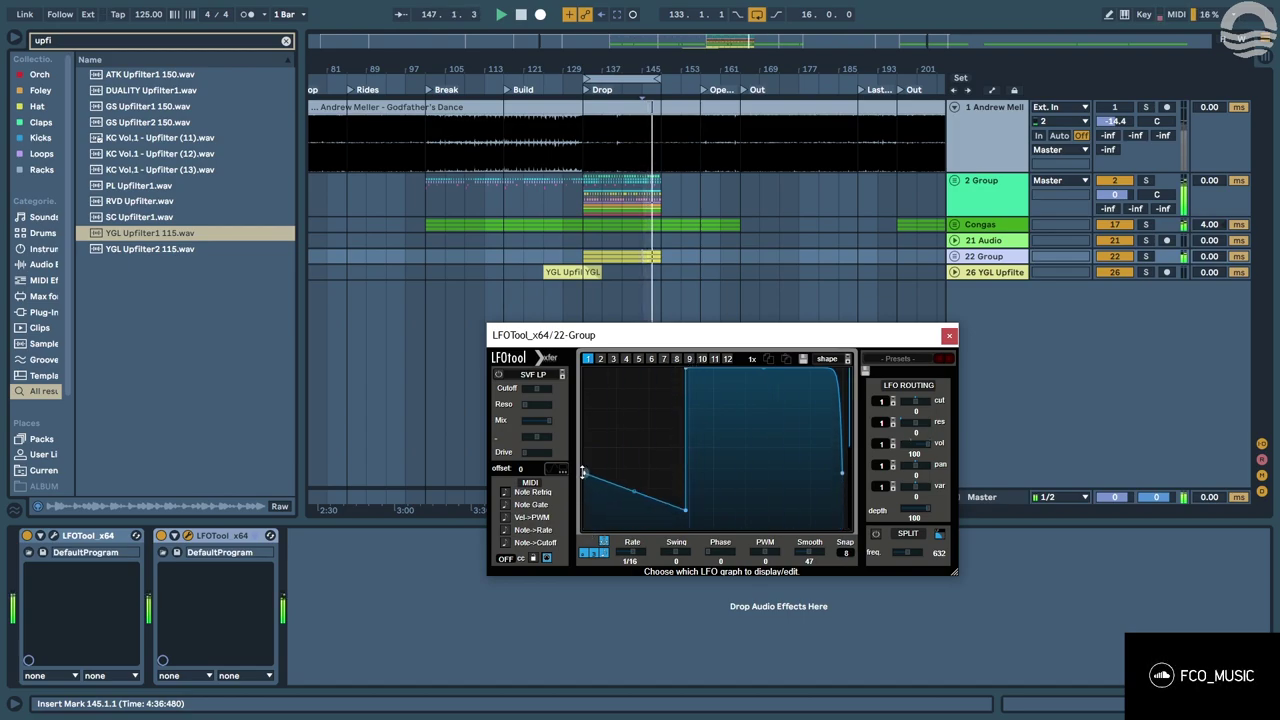
drag(686, 510, 681, 459)
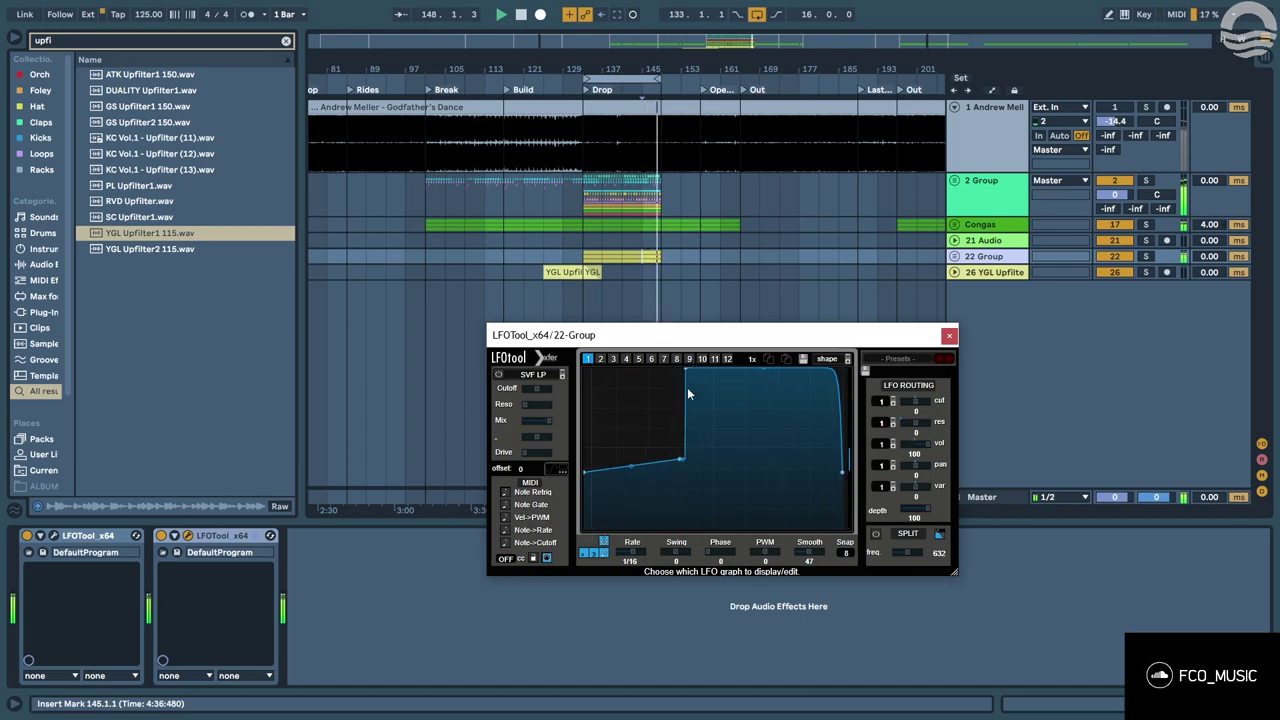
drag(686, 370, 650, 366)
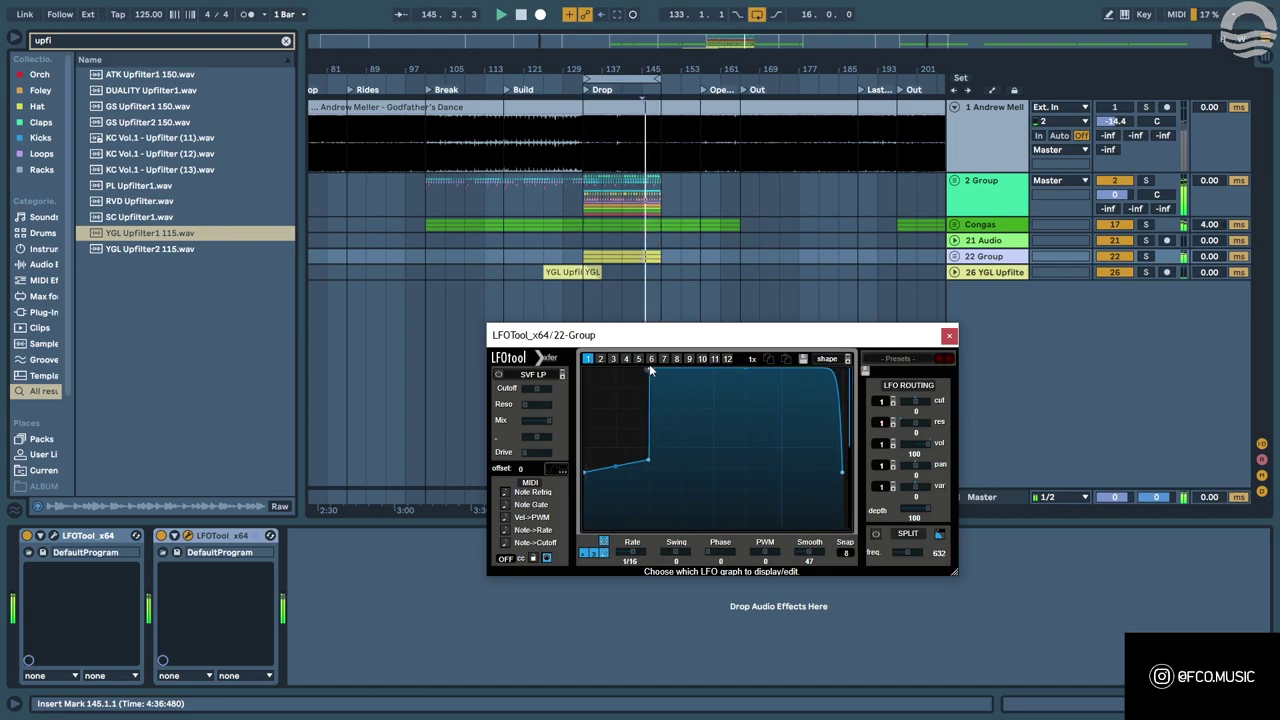
click(949, 335)
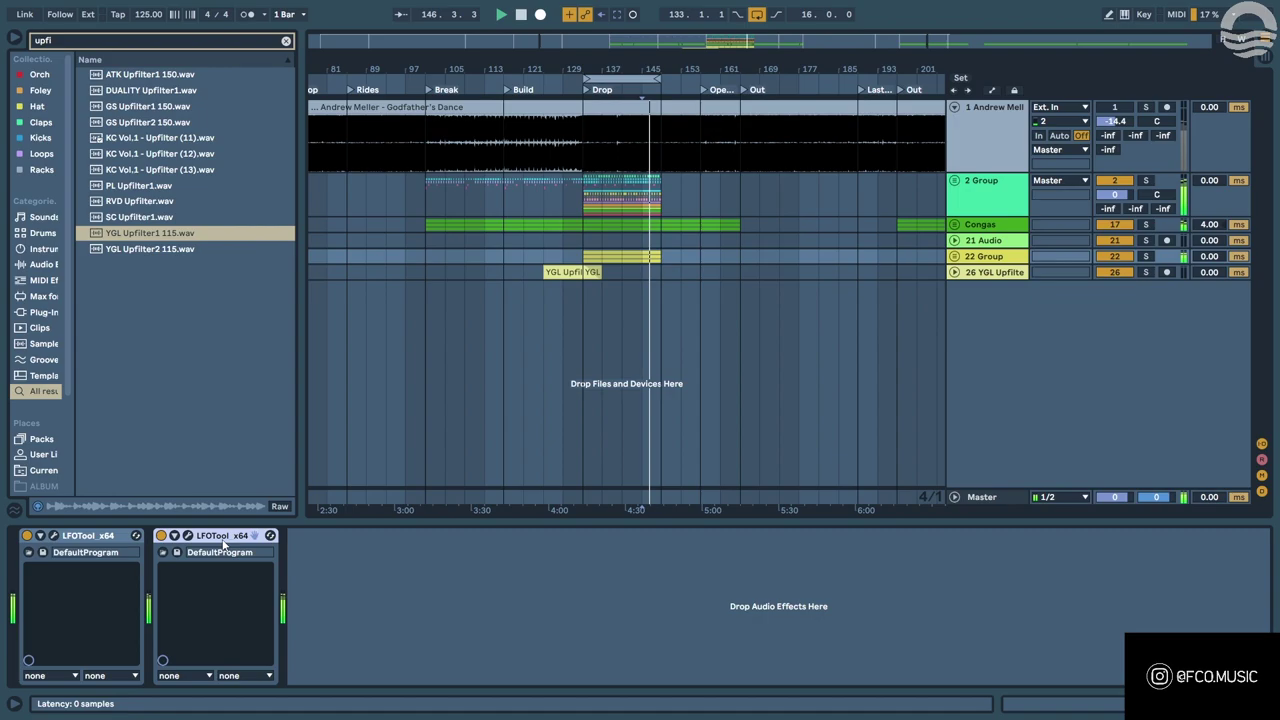
key(Delete)
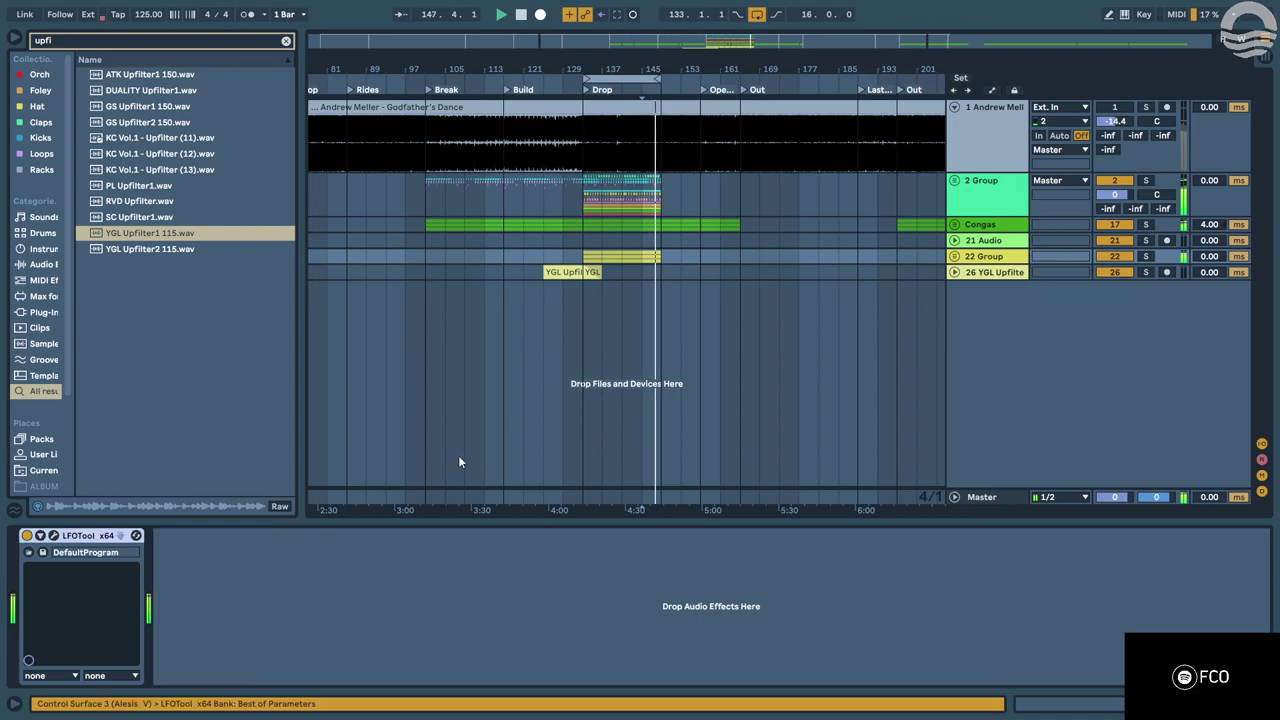
Compare the mix with reference track 1 around the Drop, raise track 1's volume to -12.6 dB and check the mixer levels.
click(582, 151)
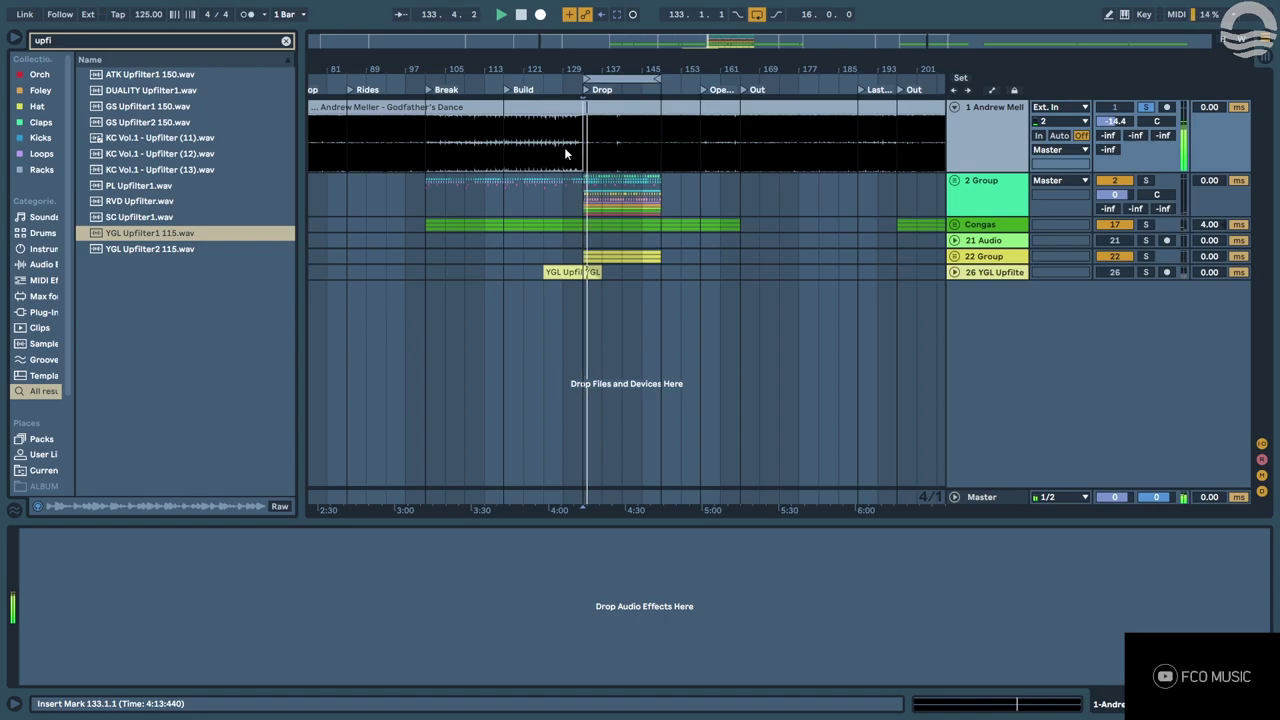
click(563, 147)
drag(610, 66, 621, 126)
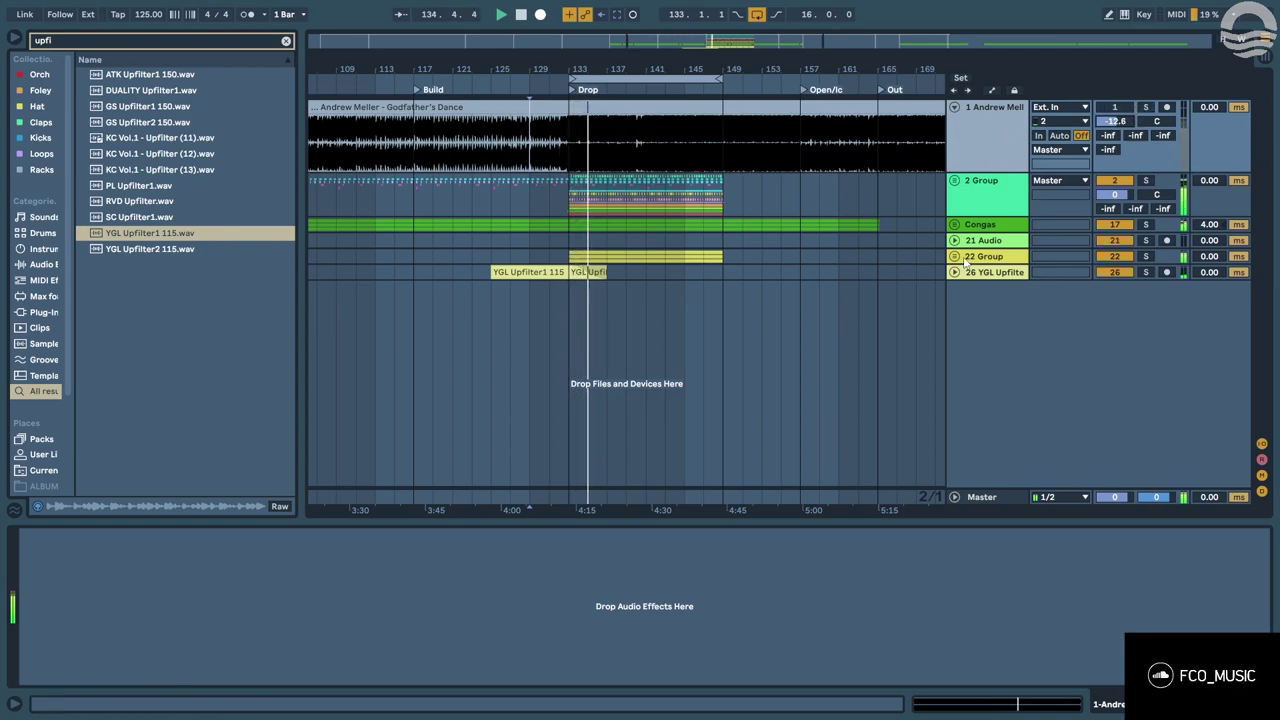
scroll(635, 252, down, 3)
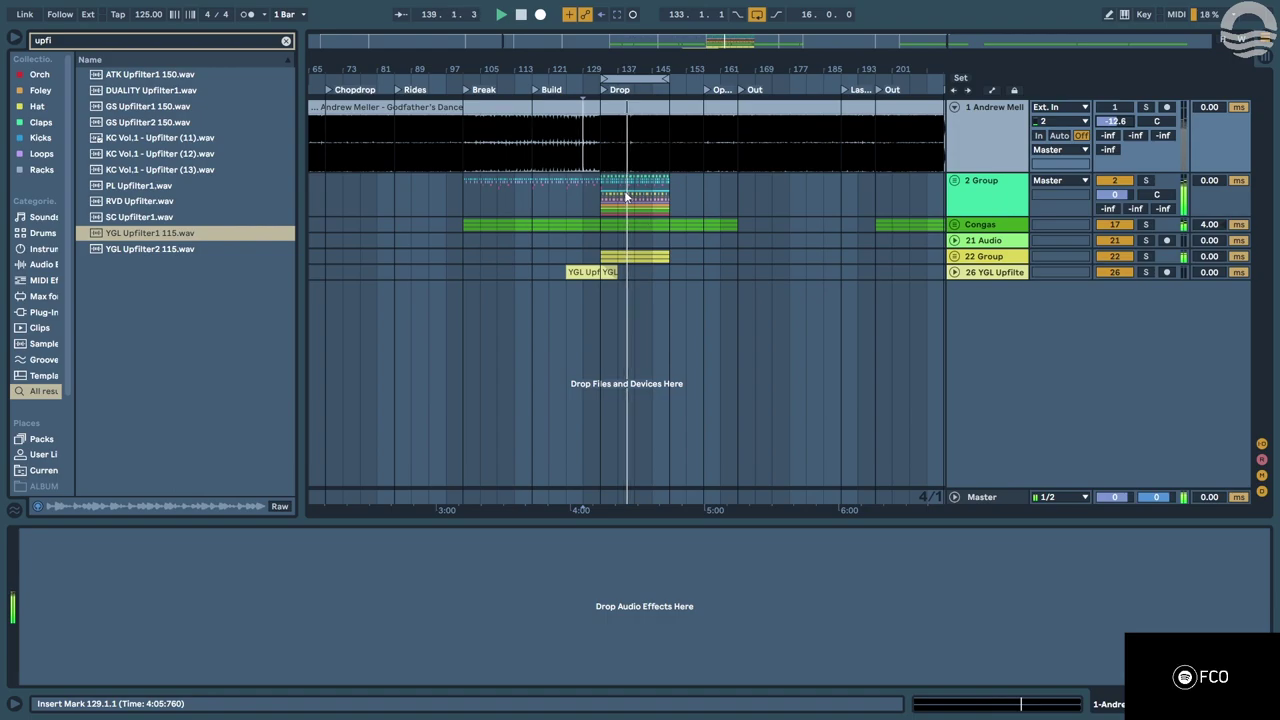
key(Tab)
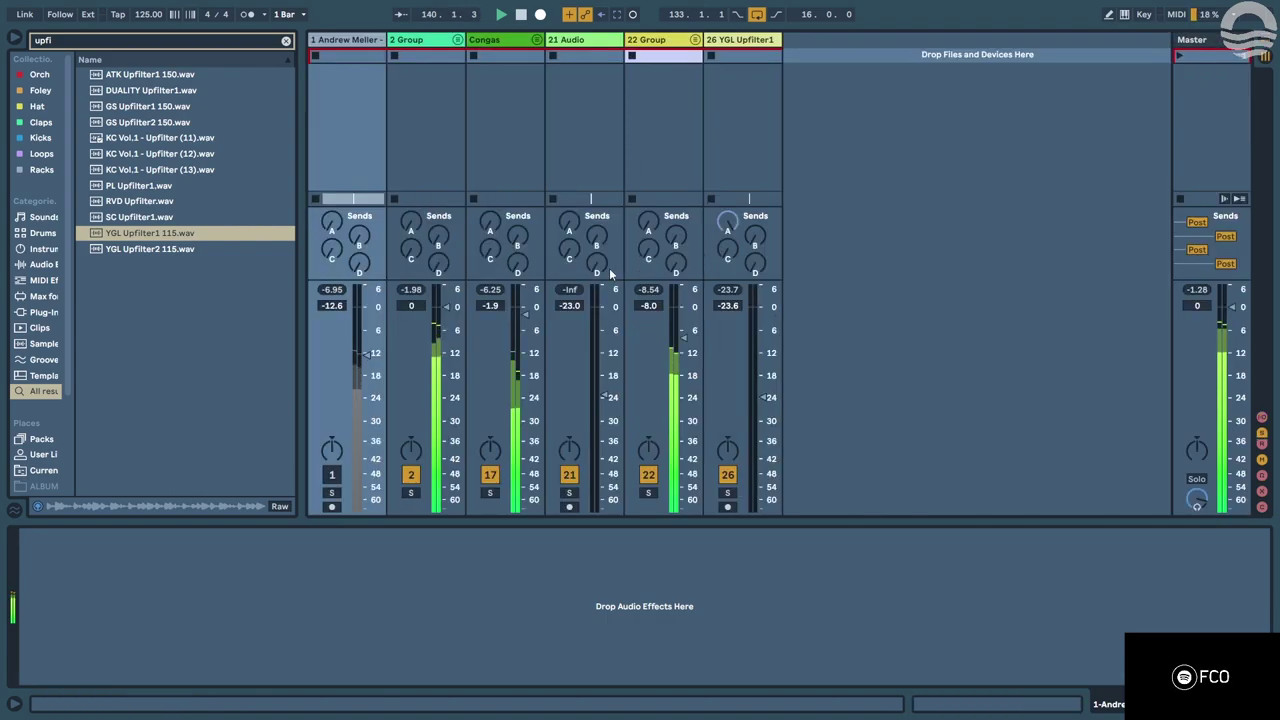
Reset the Congas group's volume to 0 dB and set C1 to -10.0 dB, C2 to -9.2 dB and AmbC to -10.7 dB.
double_click(493, 308)
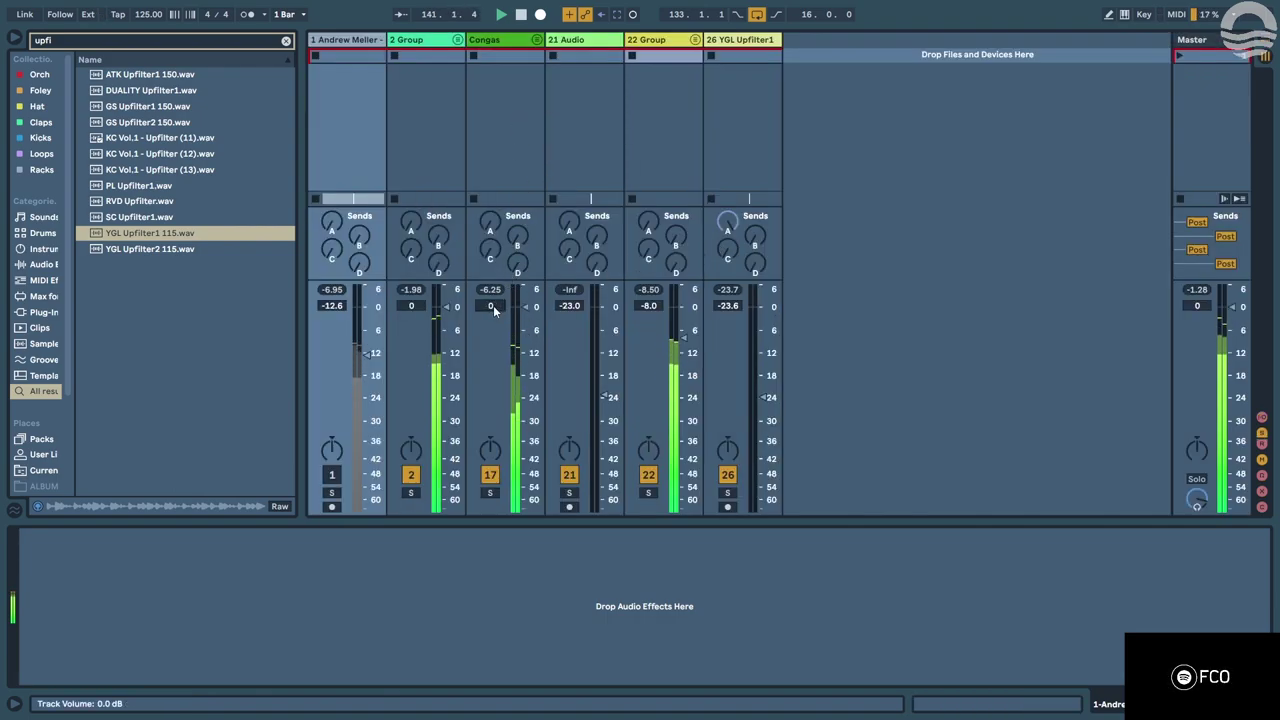
click(537, 40)
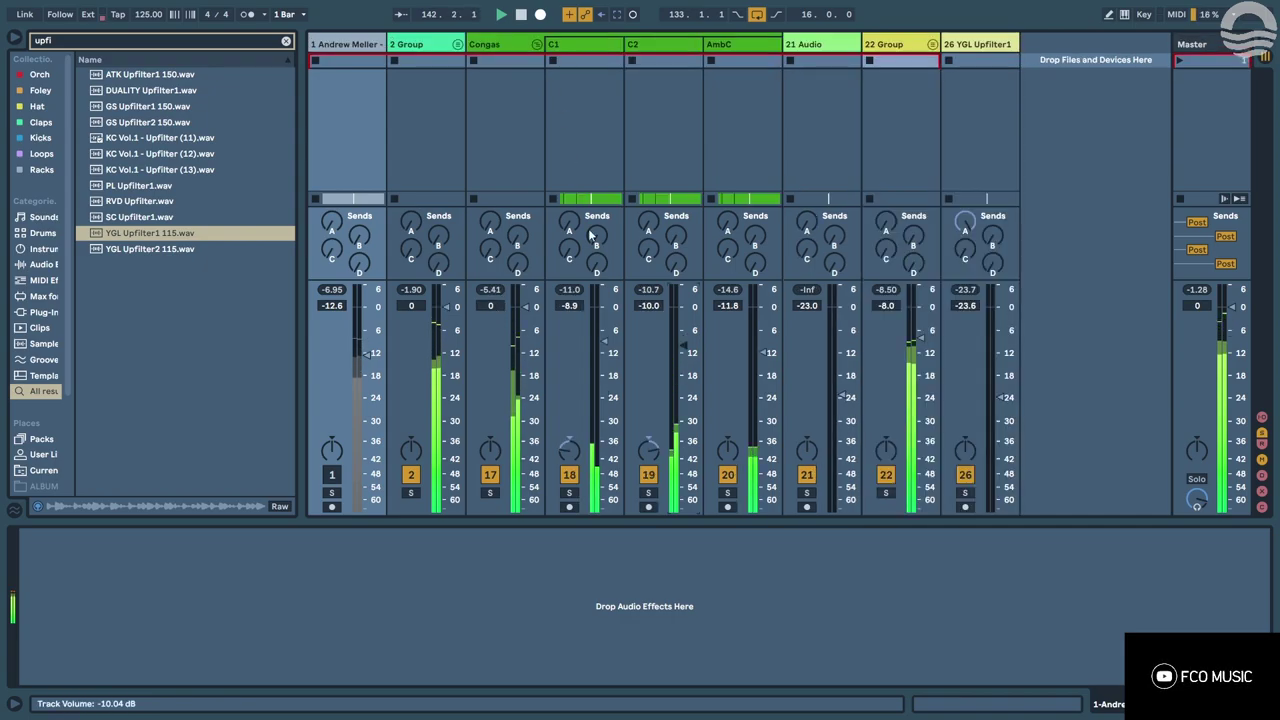
drag(683, 347, 683, 347)
drag(768, 356, 770, 330)
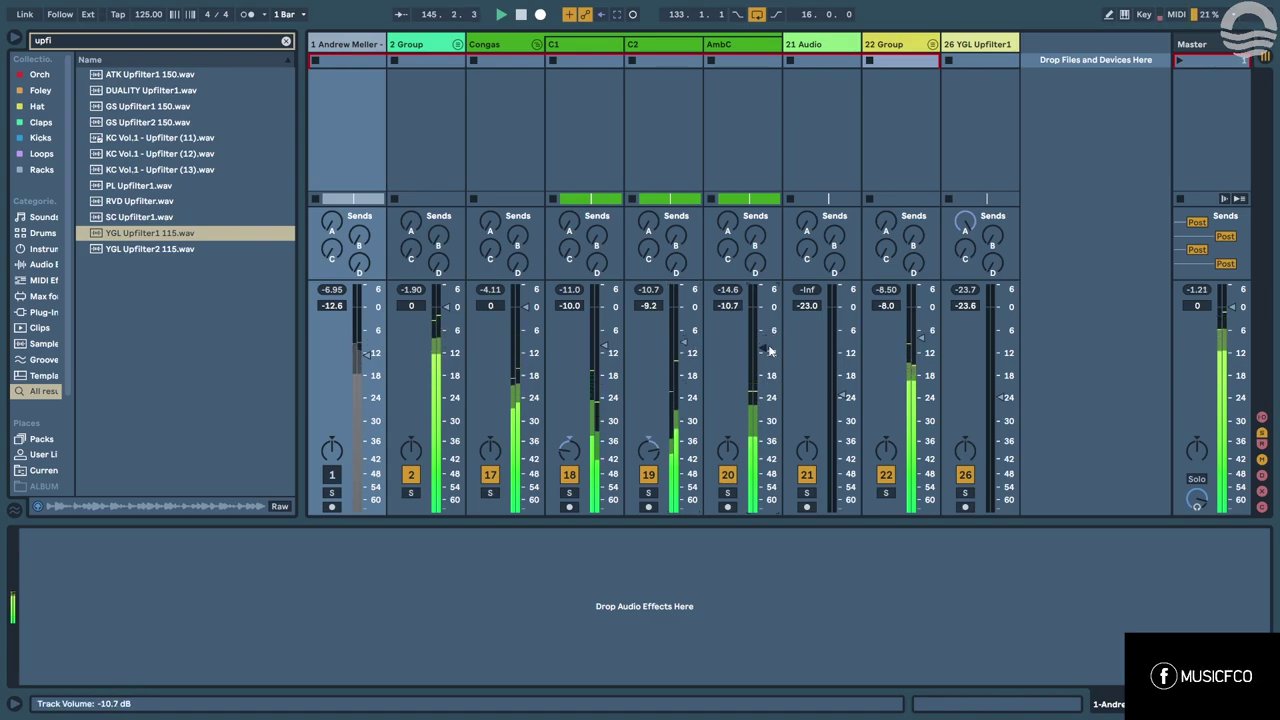
click(537, 44)
key(Tab)
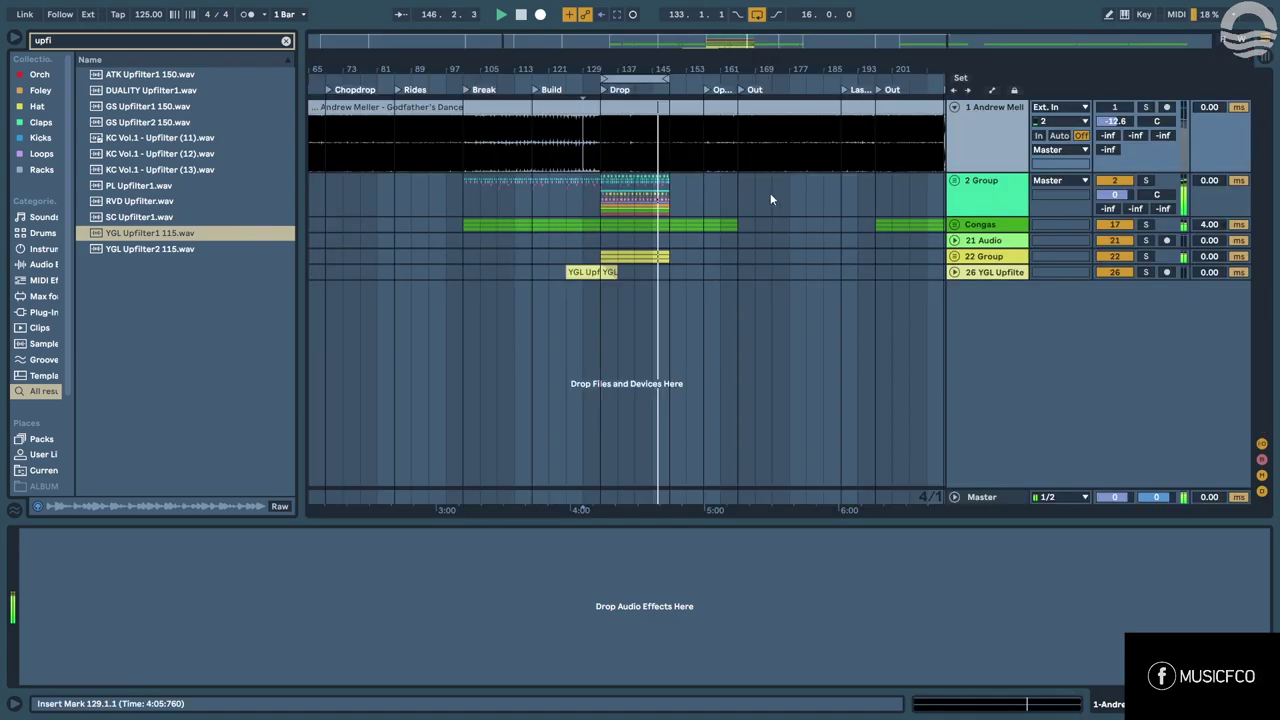
Raise the lowest points of the sidechain curve in 22 Group's LFOTool to about 15% of full level.
click(53, 536)
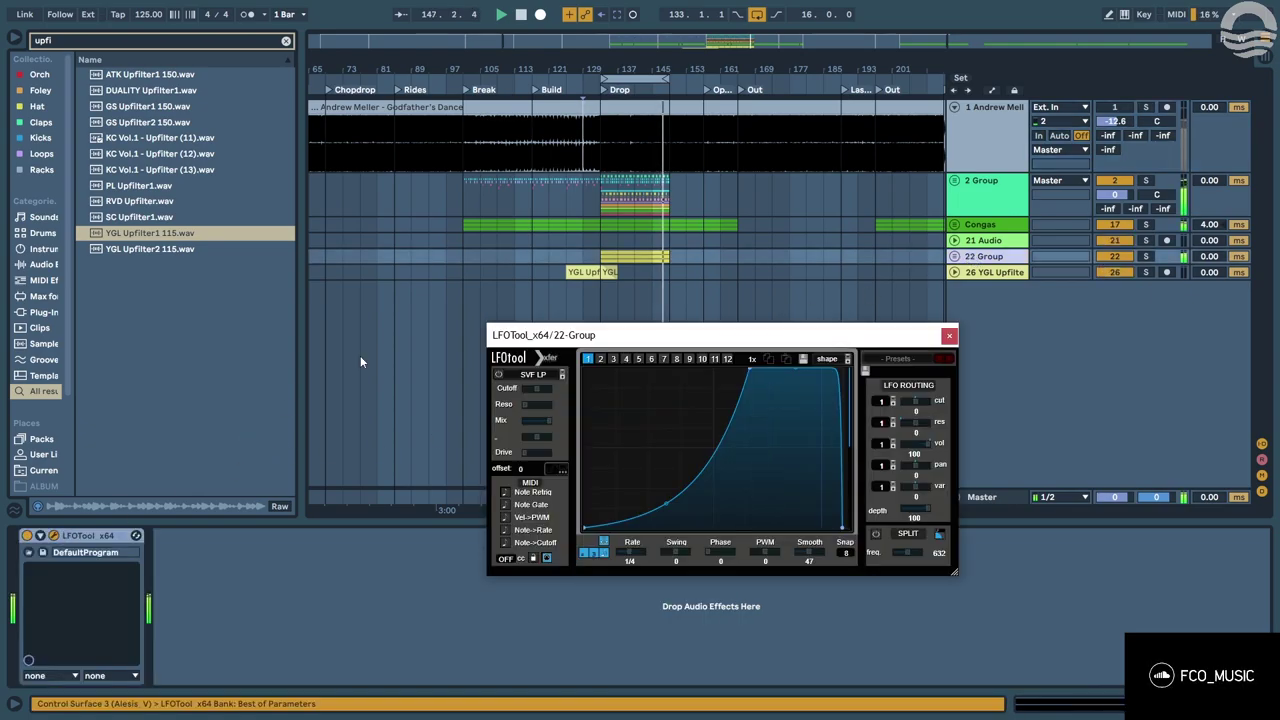
drag(585, 526, 585, 505)
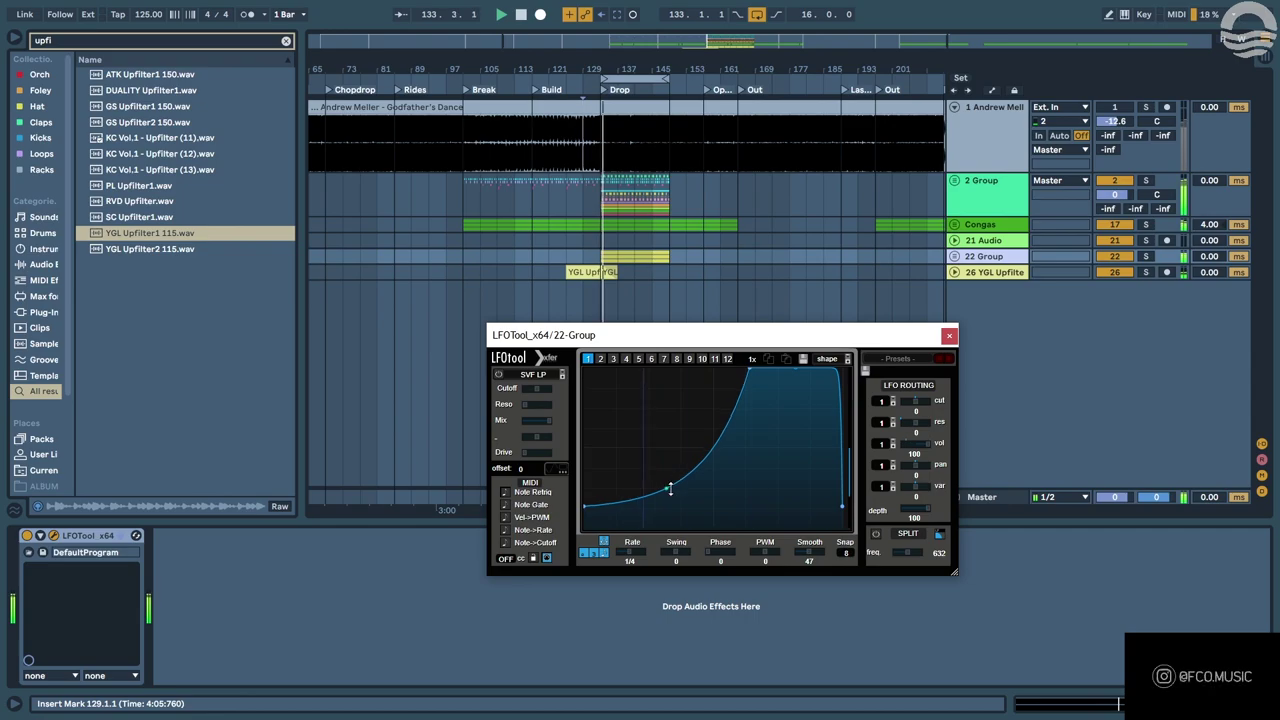
click(949, 335)
Expand 22 Group, solo track 25 Spire-1.5 and open its Drop clip's notes with key folding off.
click(955, 257)
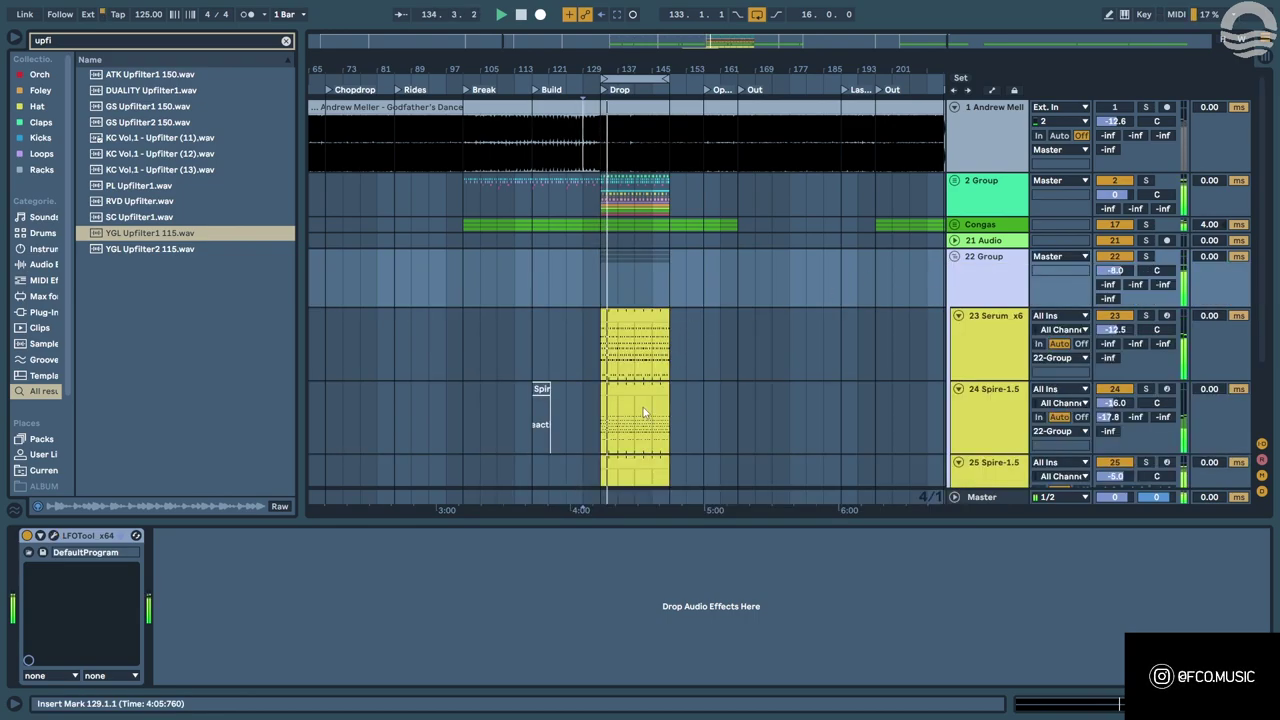
scroll(650, 404, down, 3)
scroll(668, 394, up, 3)
click(659, 378)
key(s)
key(space)
key(space)
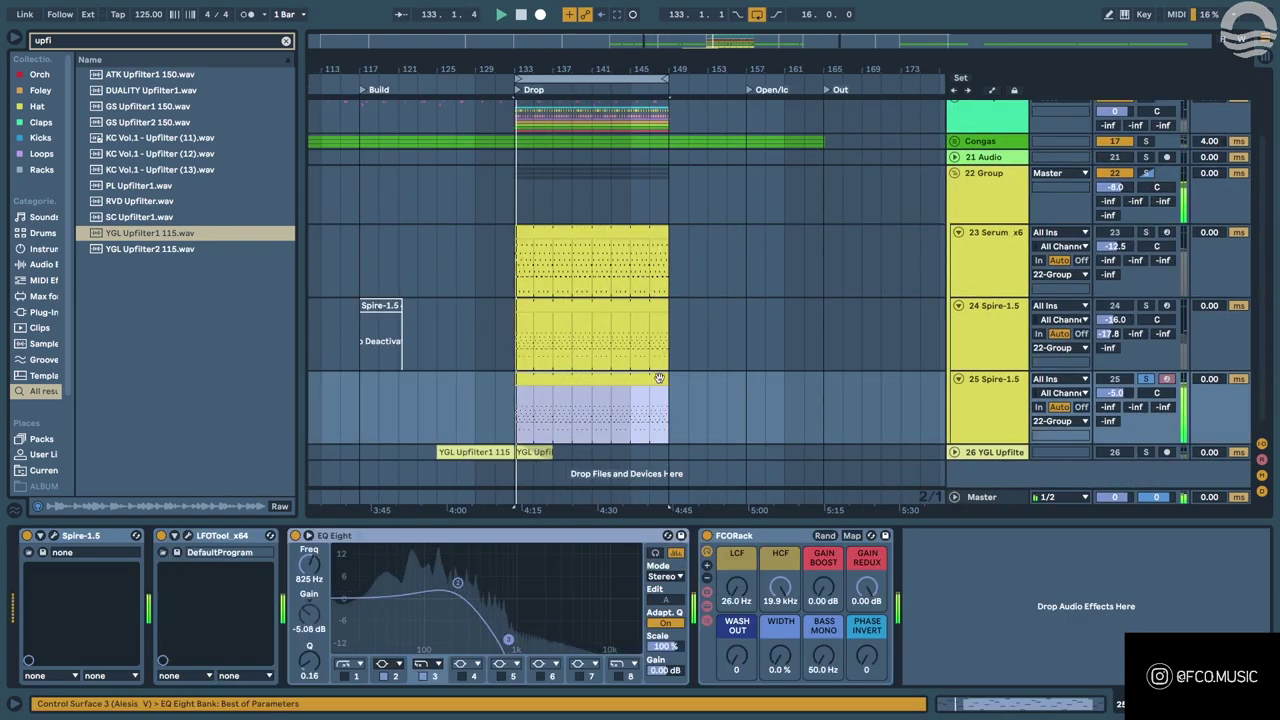
double_click(659, 378)
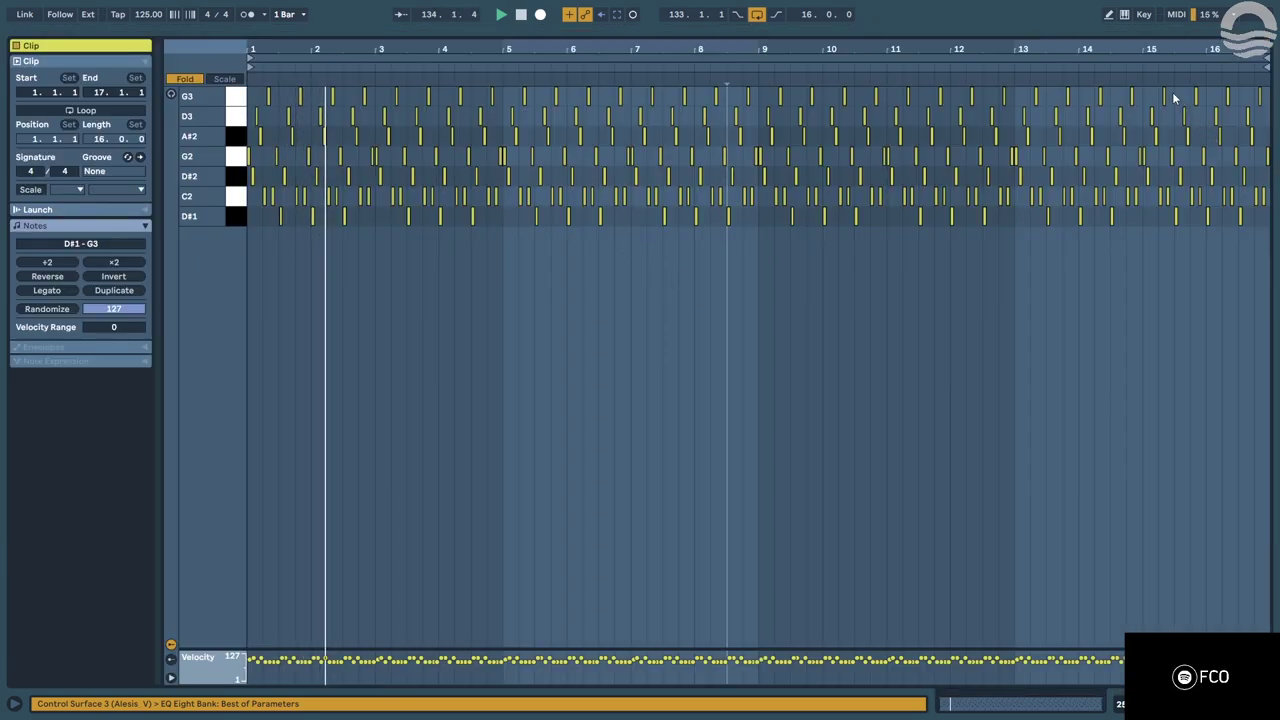
click(185, 79)
scroll(1012, 408, up, 3)
scroll(1017, 414, up, 3)
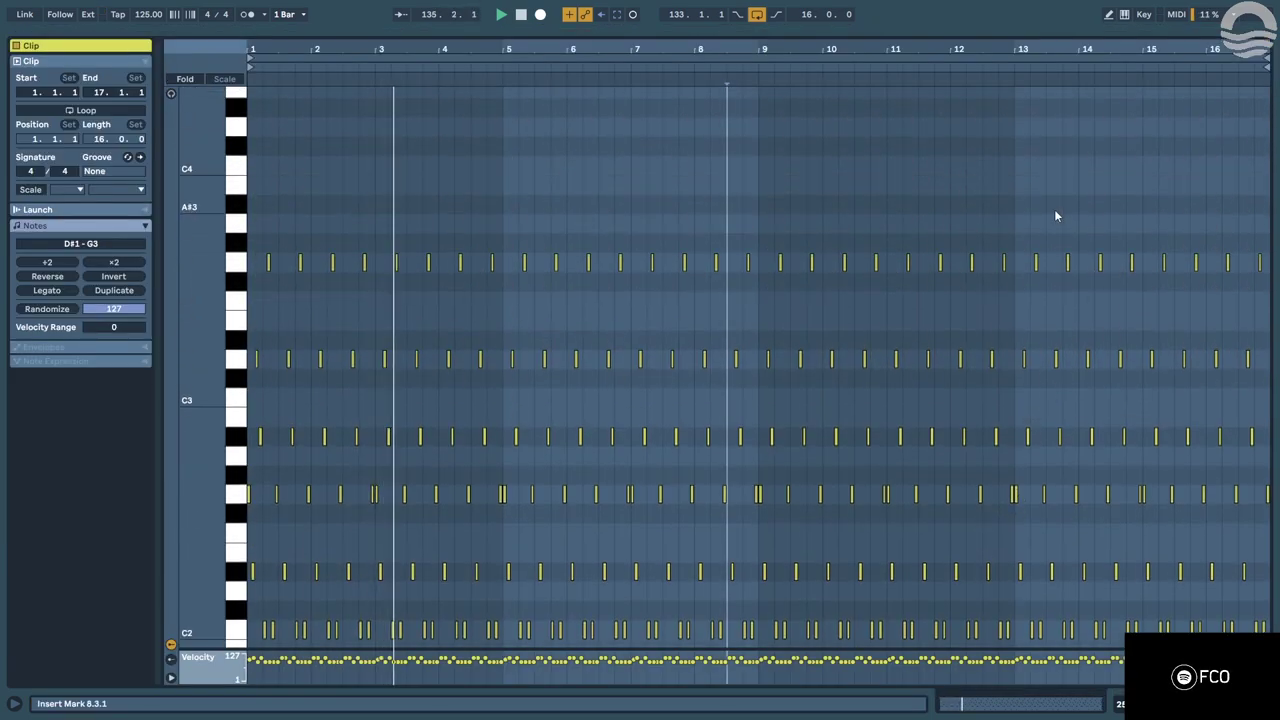
Raise the G3 note at 8.4.2 in 25 Spire-1.5's Drop clip by a semitone to G#3.
scroll(740, 268, up, 5)
click(757, 263)
key(Up)
key(Up)
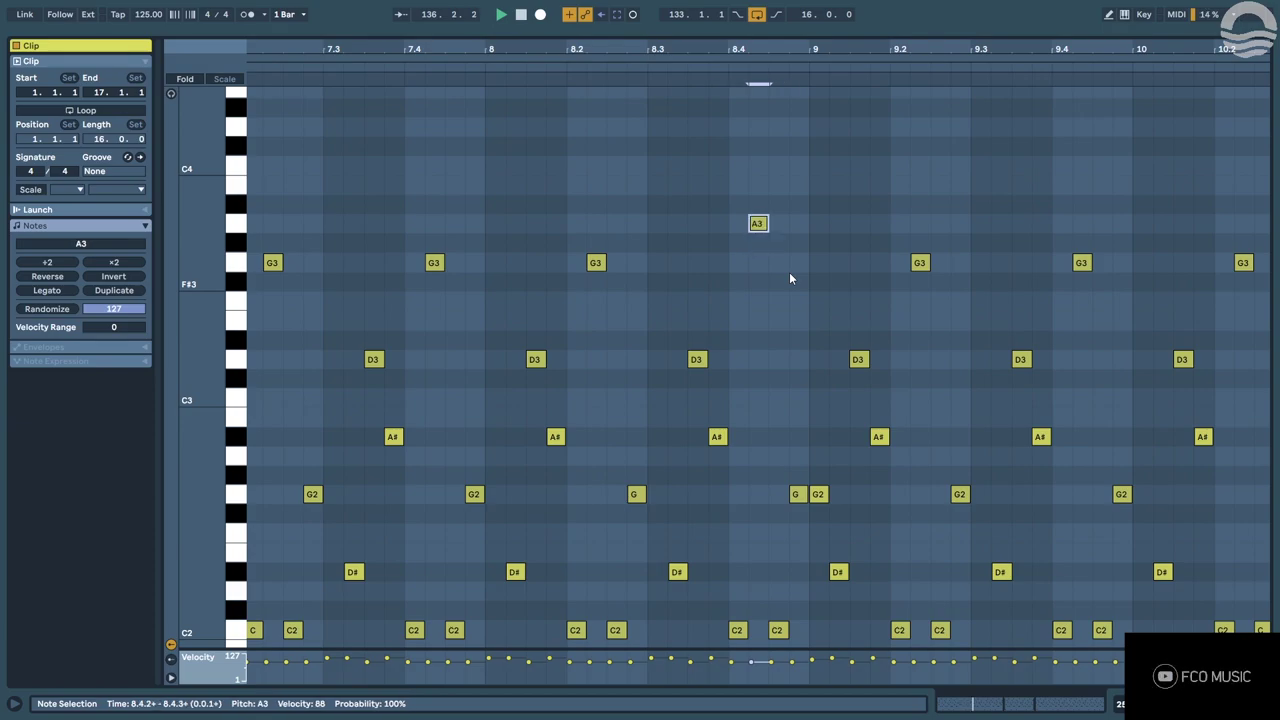
key(Down)
click(494, 206)
scroll(839, 420, down, 2)
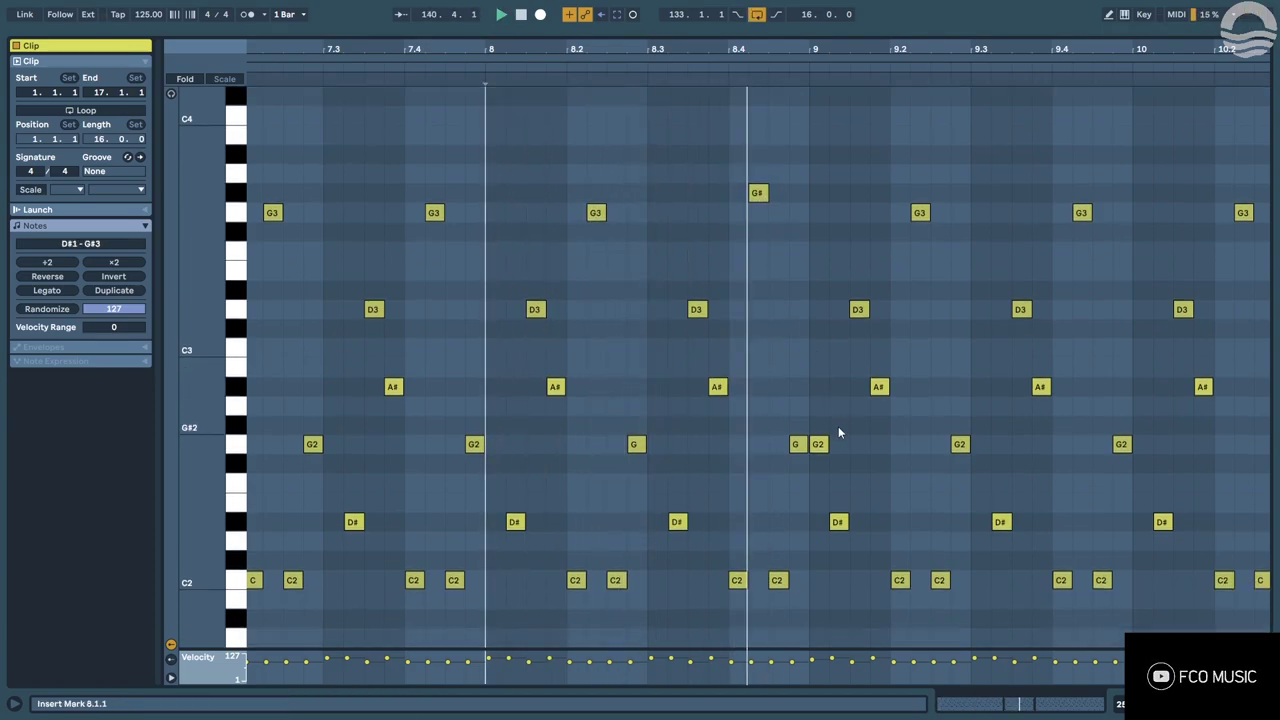
Raise the clip's last G3 note, at 16.4.2, to G#3, fold the keys again and return to the arrangement.
scroll(838, 426, down, 3)
scroll(1217, 241, down, 5)
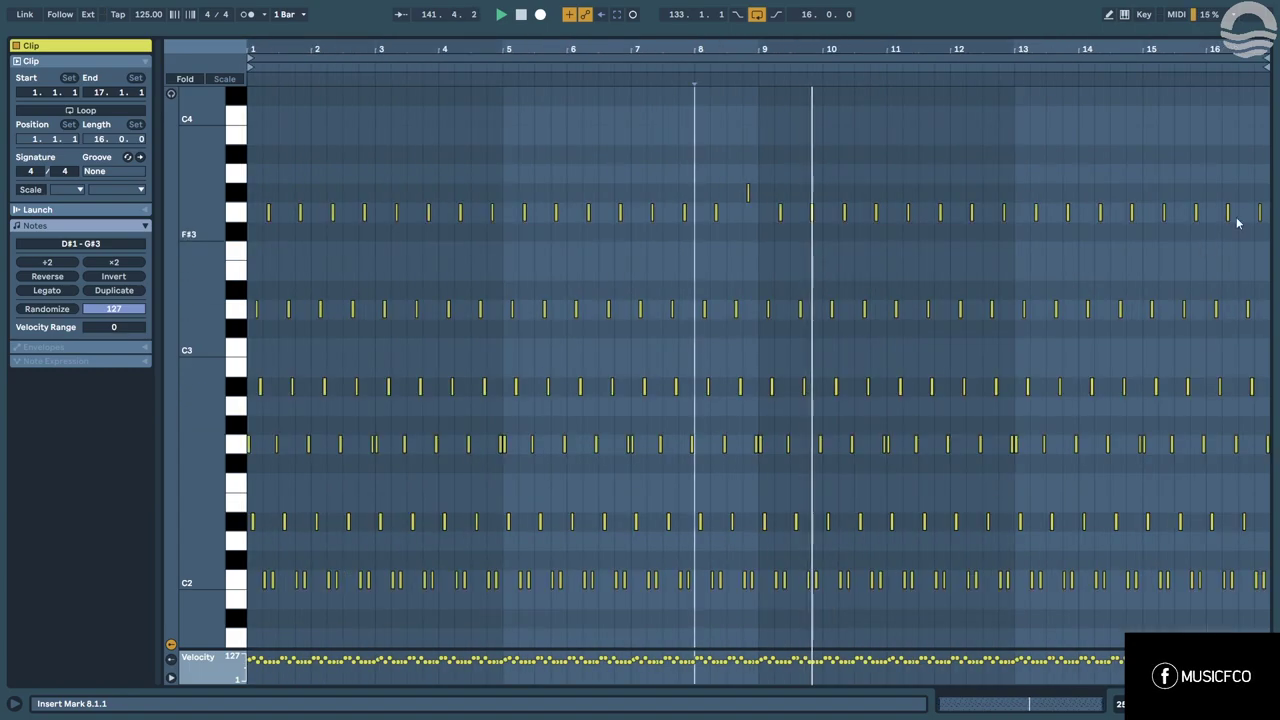
drag(1254, 194, 1272, 241)
key(Up)
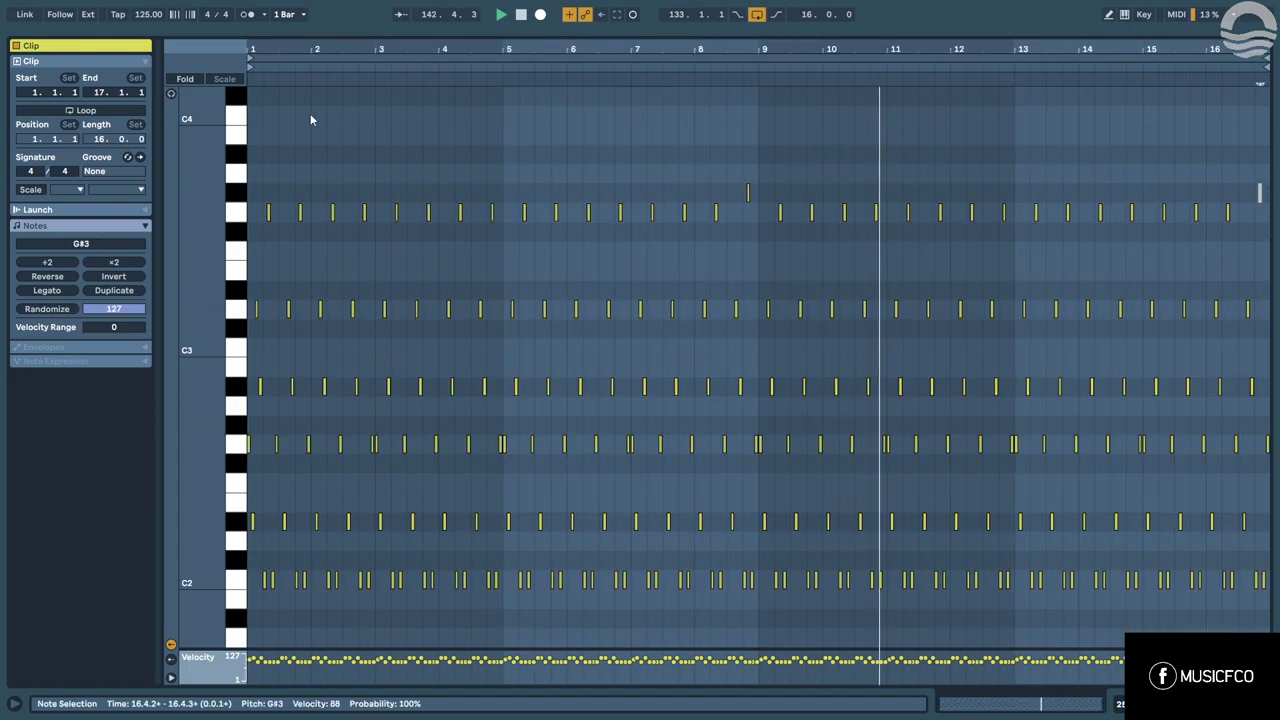
click(189, 80)
key(shift+Tab)
Copy the edited note pattern from 25 Spire-1.5 to 24 Spire-1.5's Drop clip and solo 22 Group.
click(577, 363)
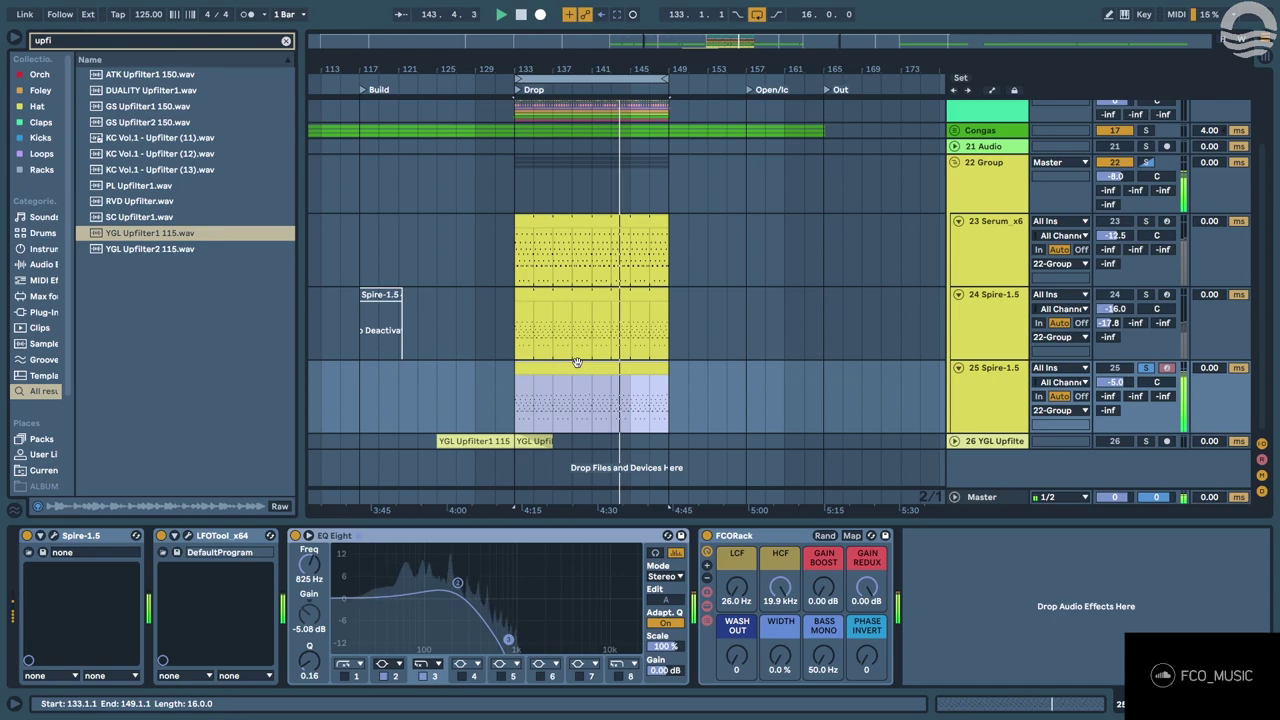
click(566, 291)
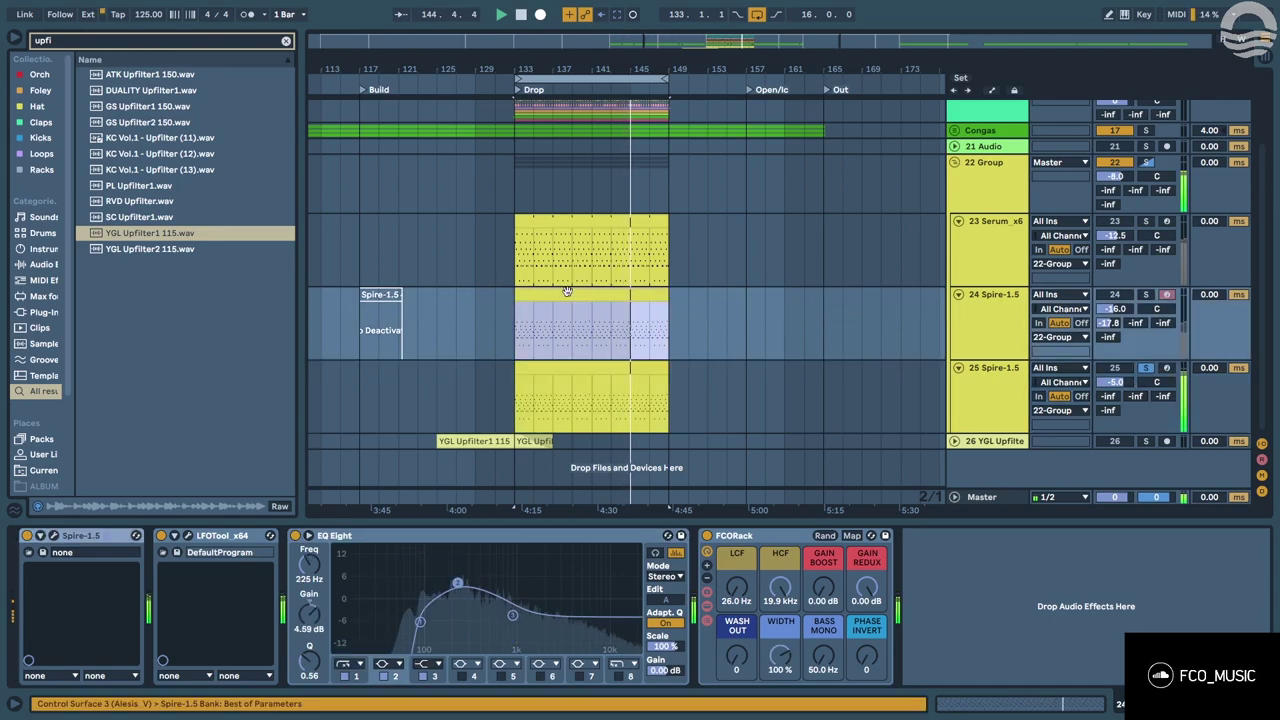
click(555, 219)
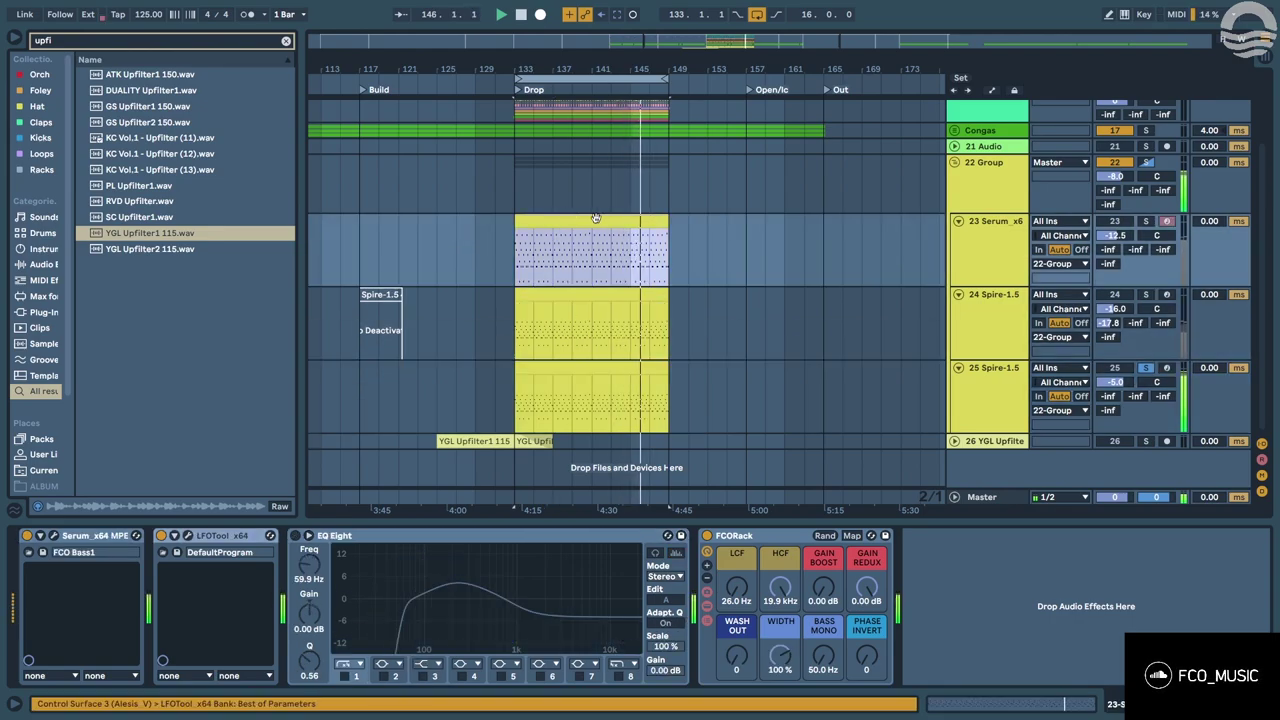
click(1001, 183)
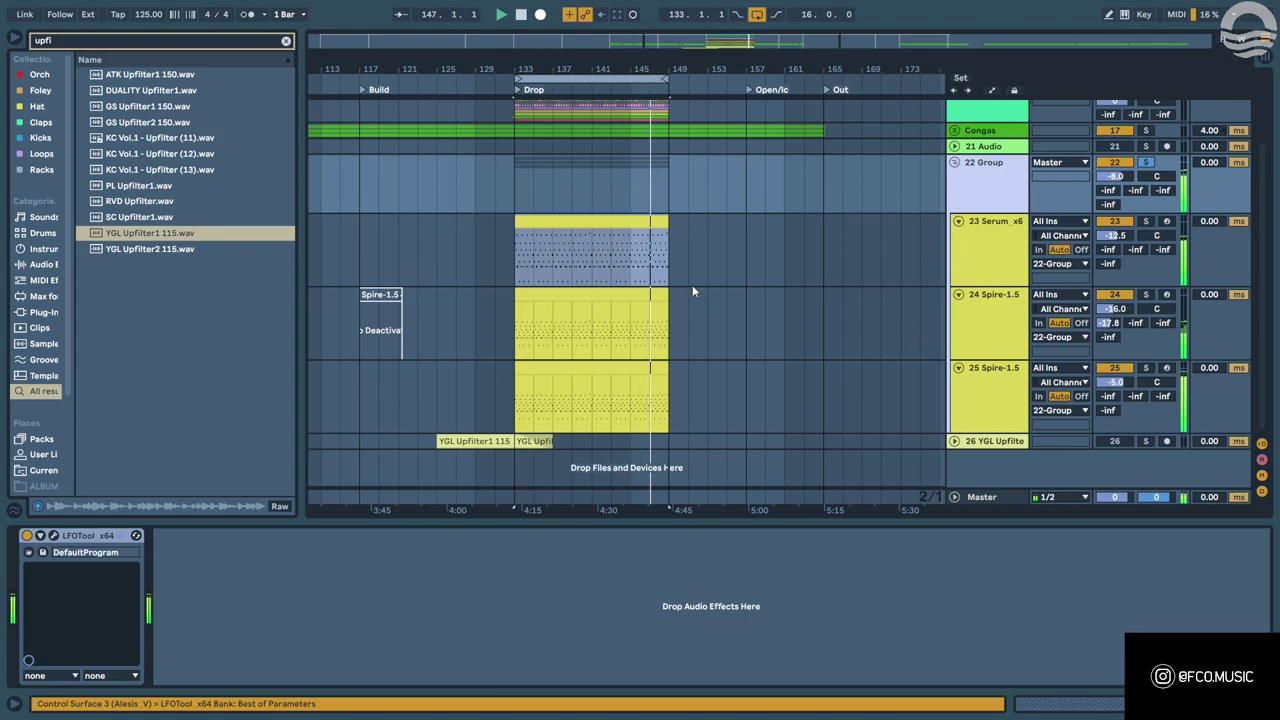
Check the notes of 24 Spire-1.5's Drop clip with the track soloed, and solo 22 Group again.
click(658, 290)
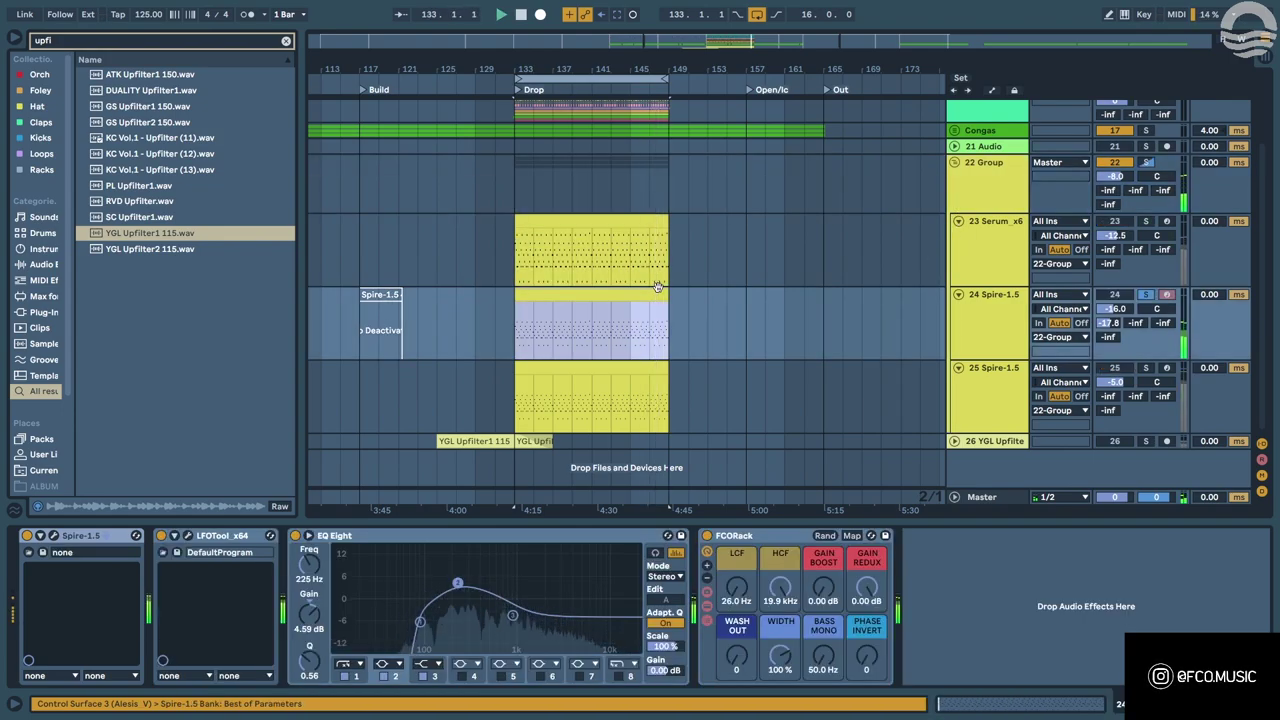
double_click(658, 290)
click(658, 290)
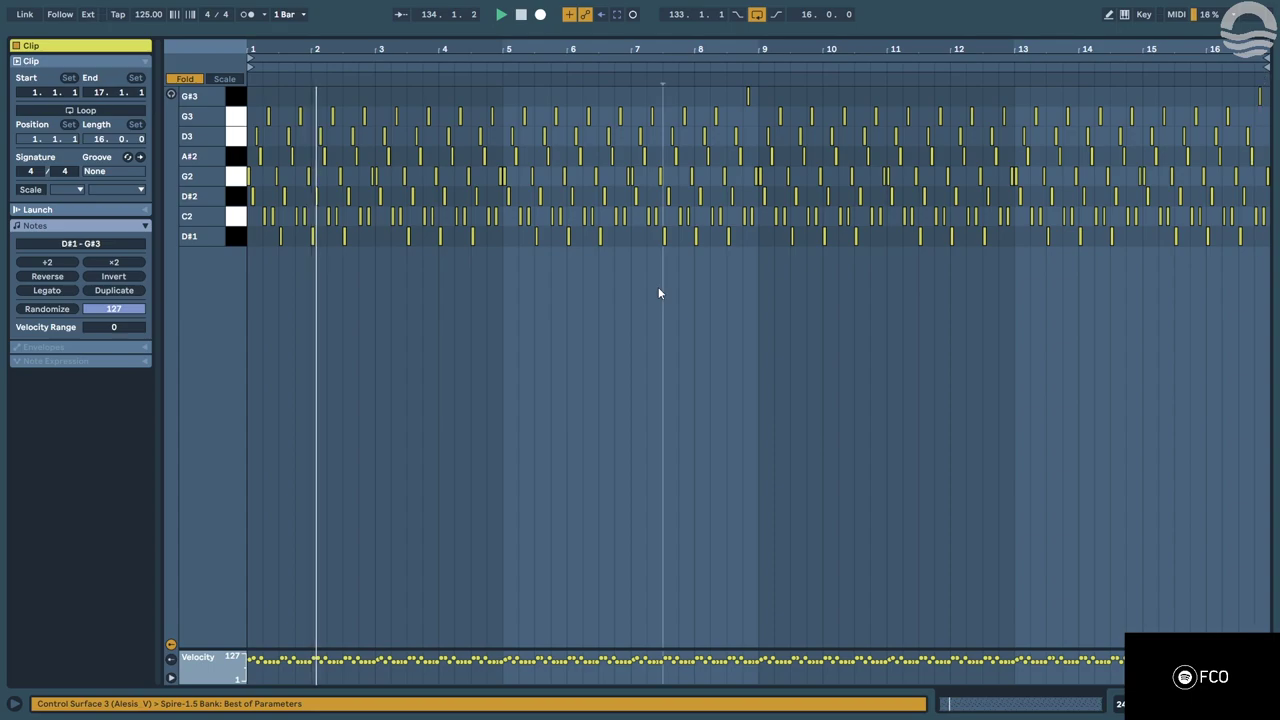
key(shift+Tab)
click(1006, 189)
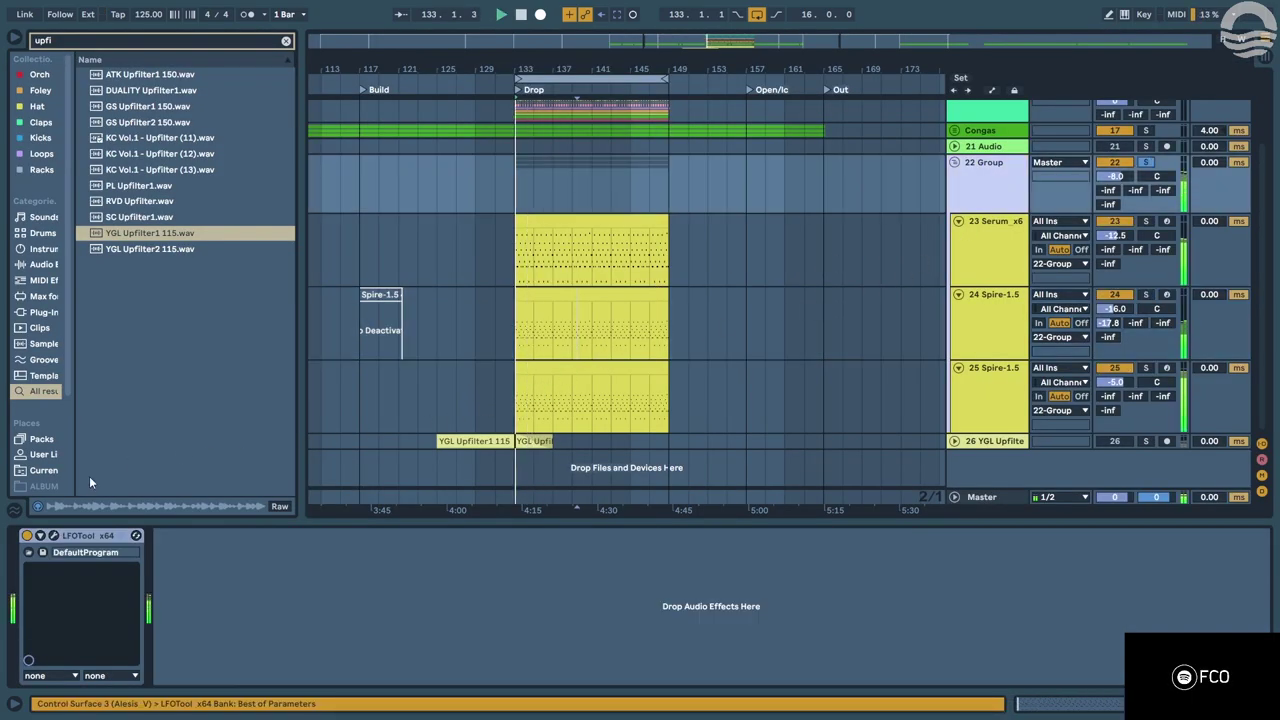
Shape ENV1 in 24 Spire-1.5's synth with zero decay, a low sustain and a slightly raised release.
click(509, 336)
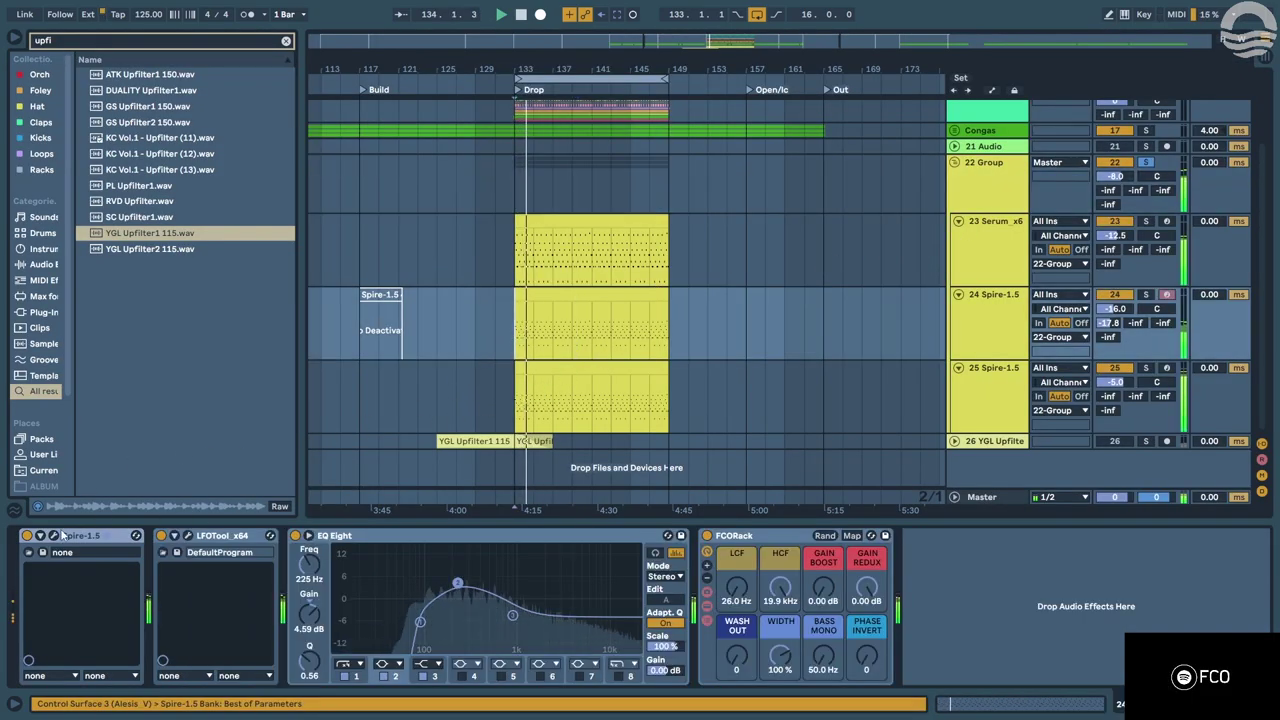
click(493, 280)
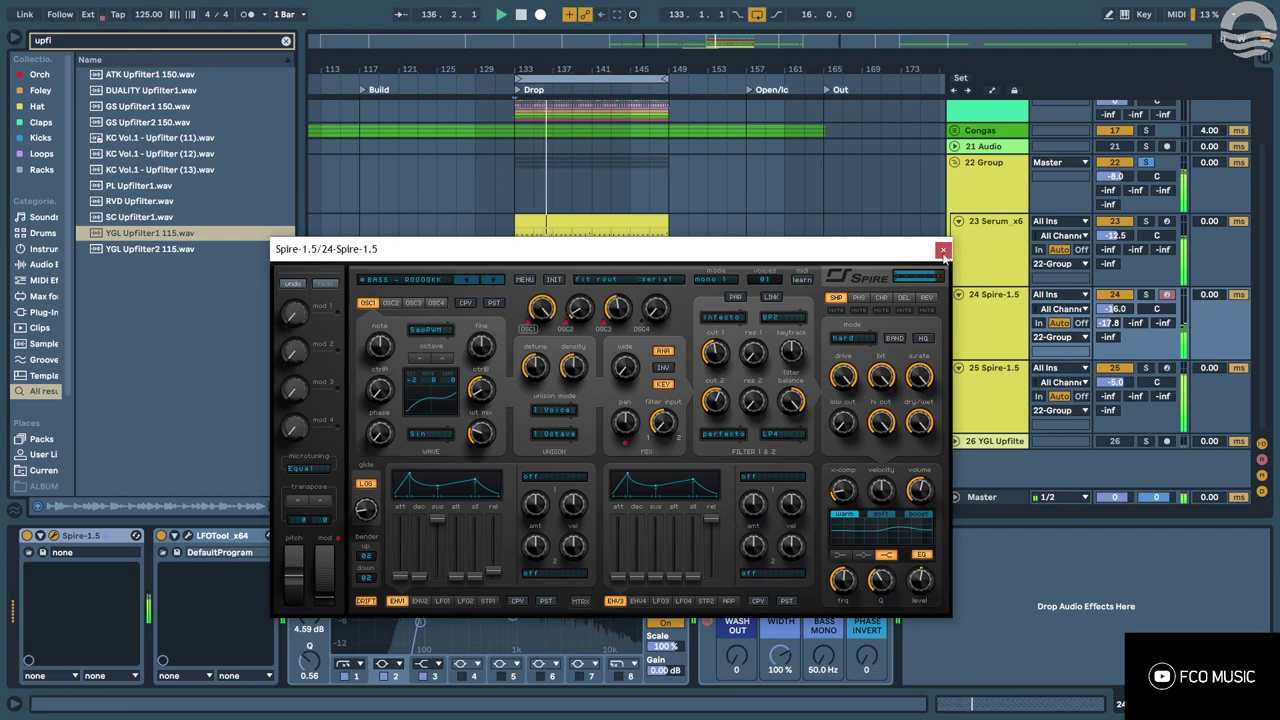
drag(432, 578, 432, 545)
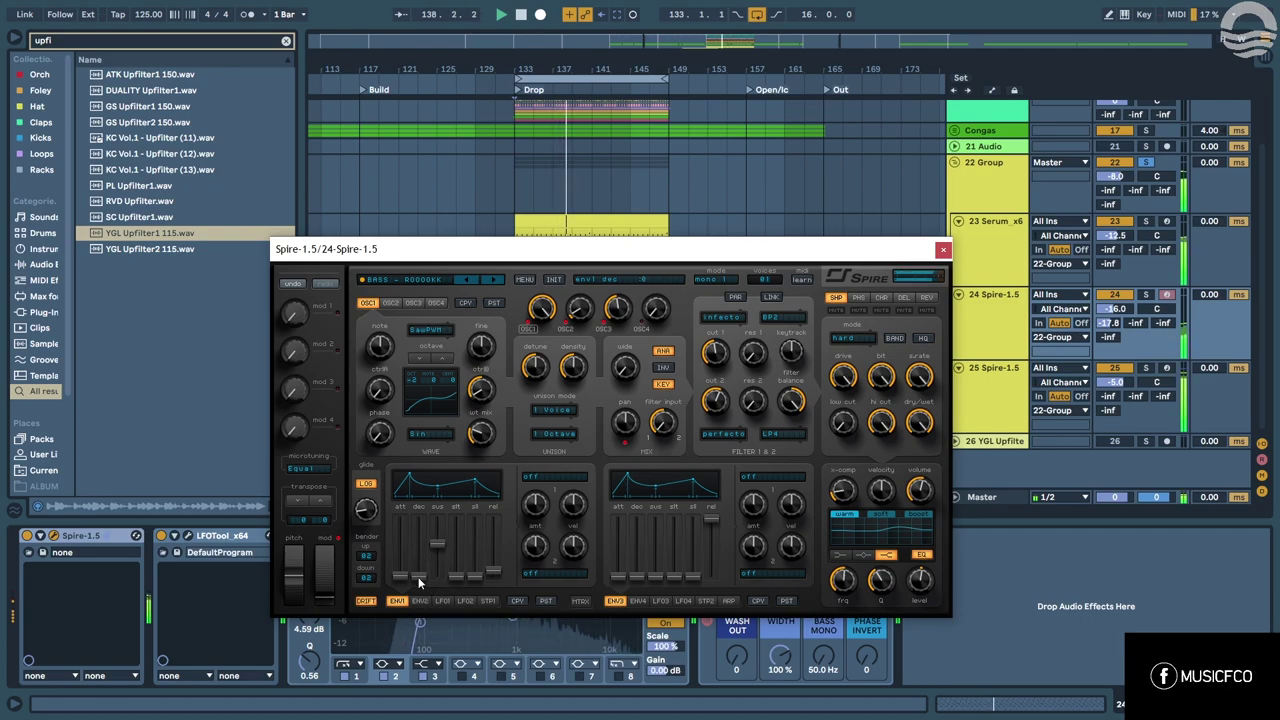
drag(428, 530, 430, 556)
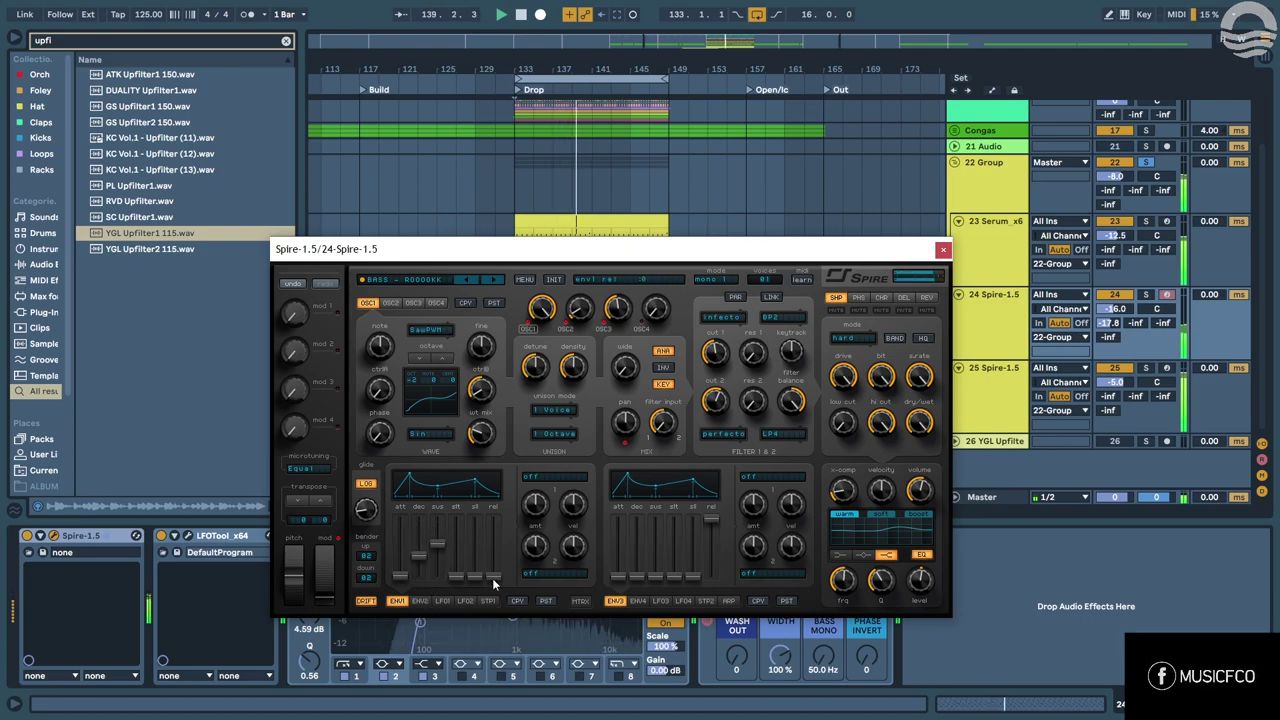
click(419, 601)
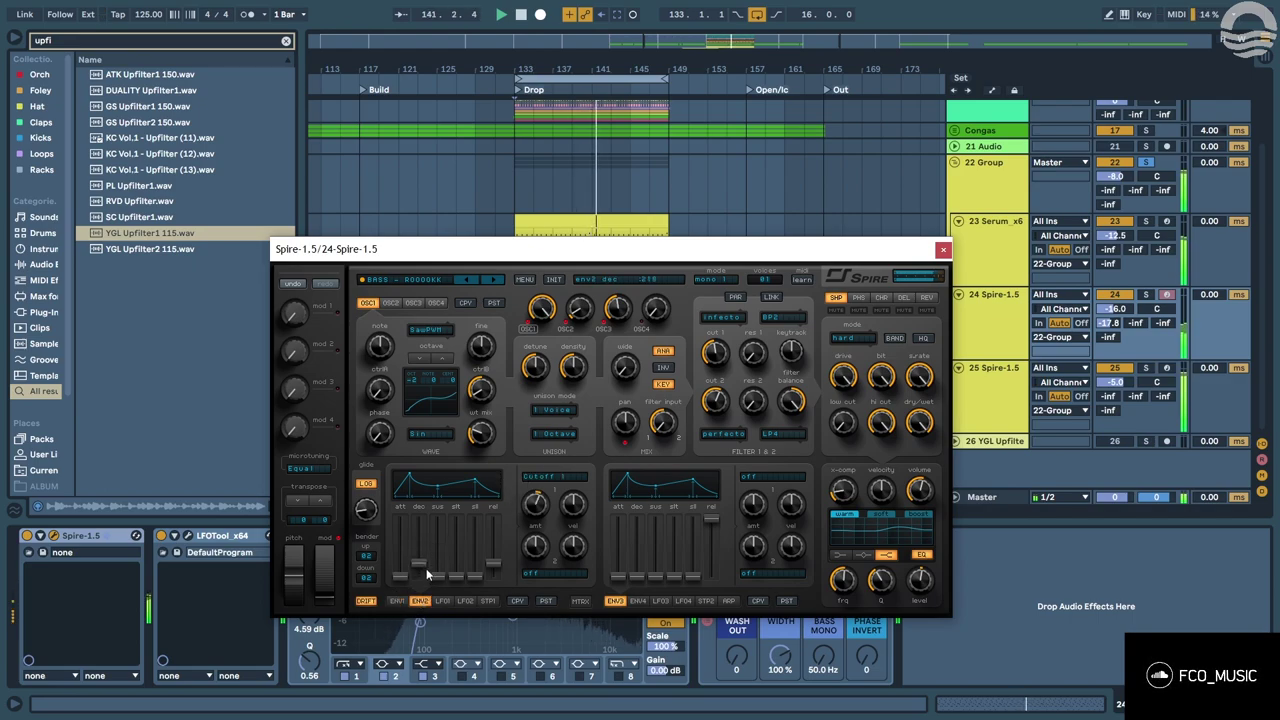
click(397, 601)
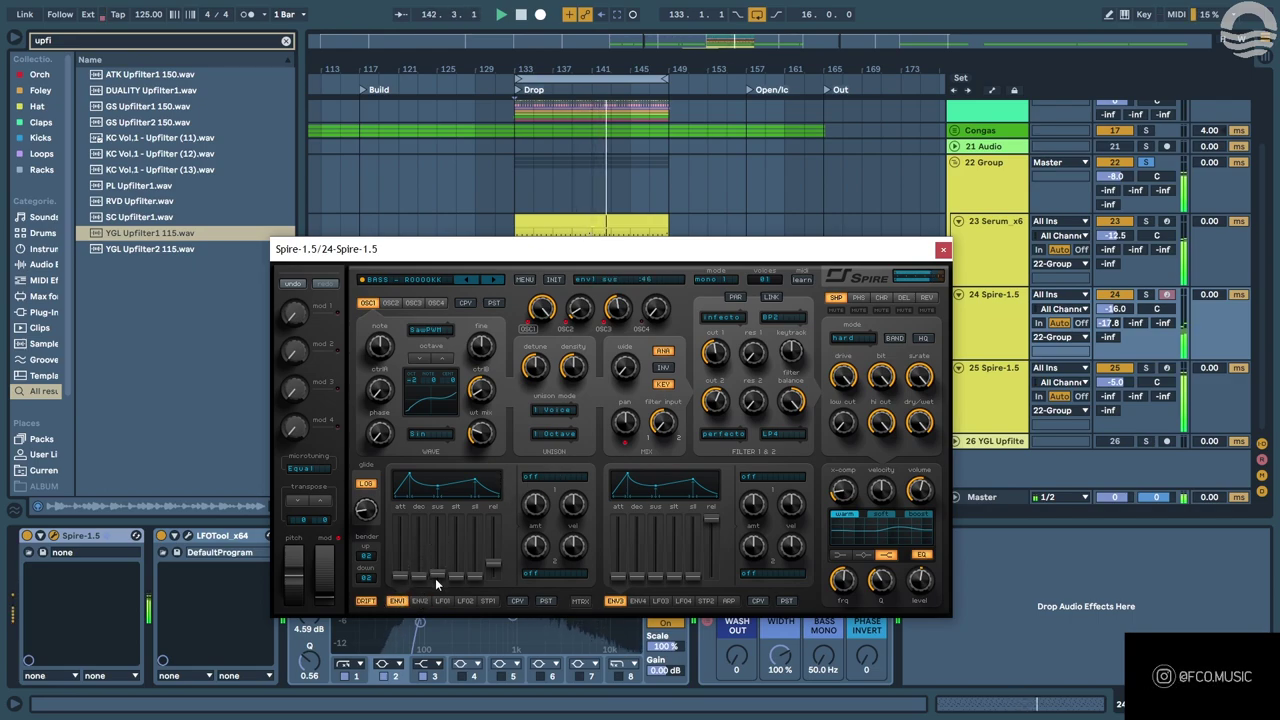
click(980, 322)
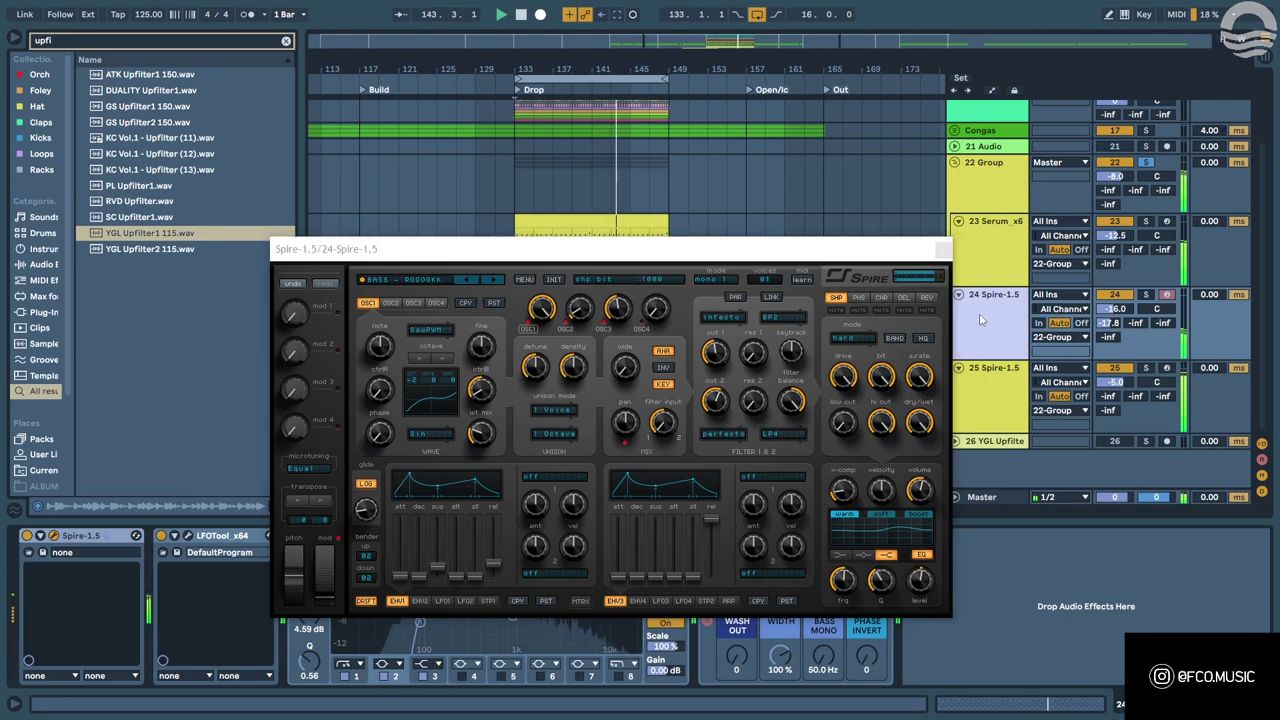
click(943, 250)
Lengthen all the notes in 24 Spire-1.5's Drop clip slightly and raise the track's volume to -11.6 dB.
double_click(634, 294)
key(ctrl+a)
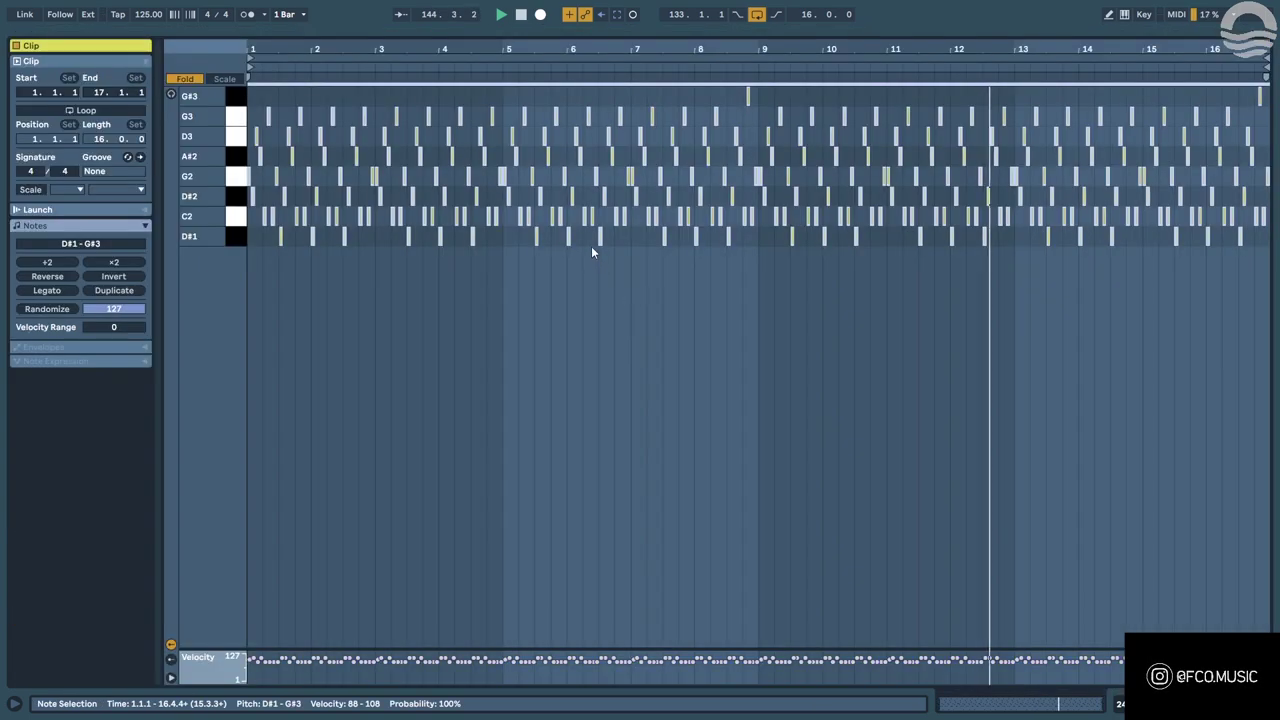
scroll(594, 250, up, 10)
drag(667, 186, 628, 186)
click(628, 182)
scroll(626, 178, up, 5)
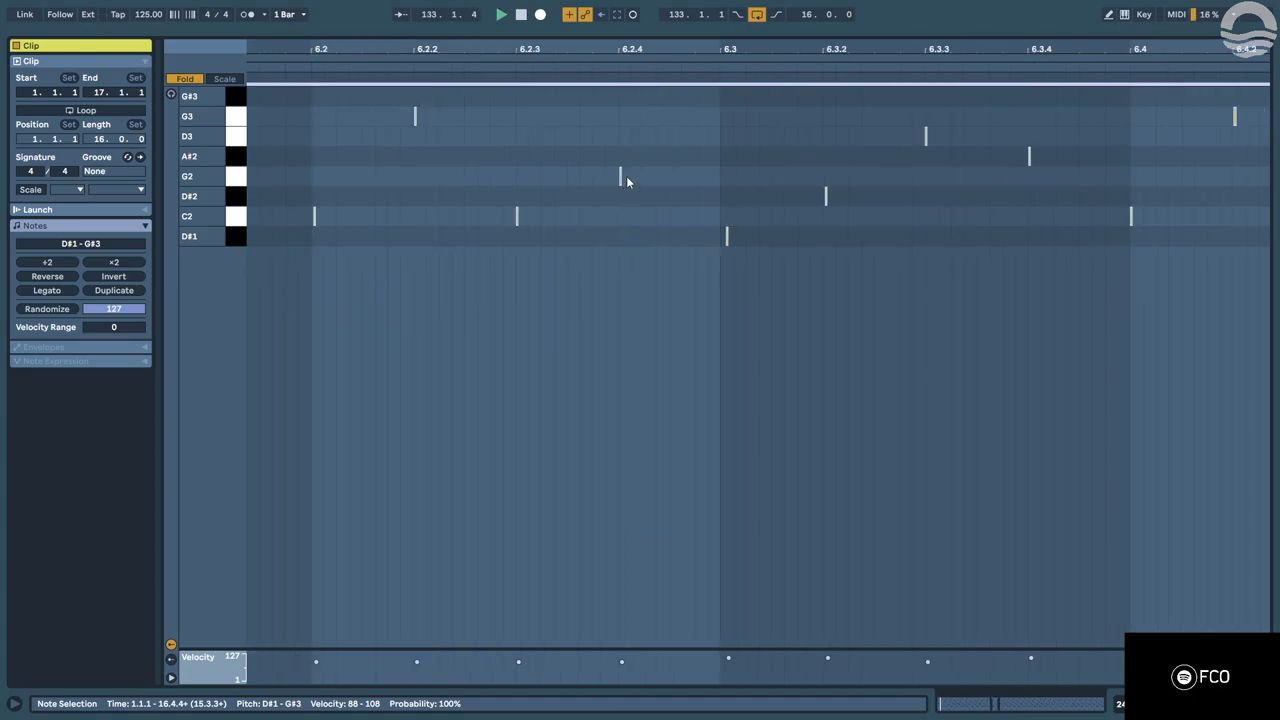
key(ctrl+z)
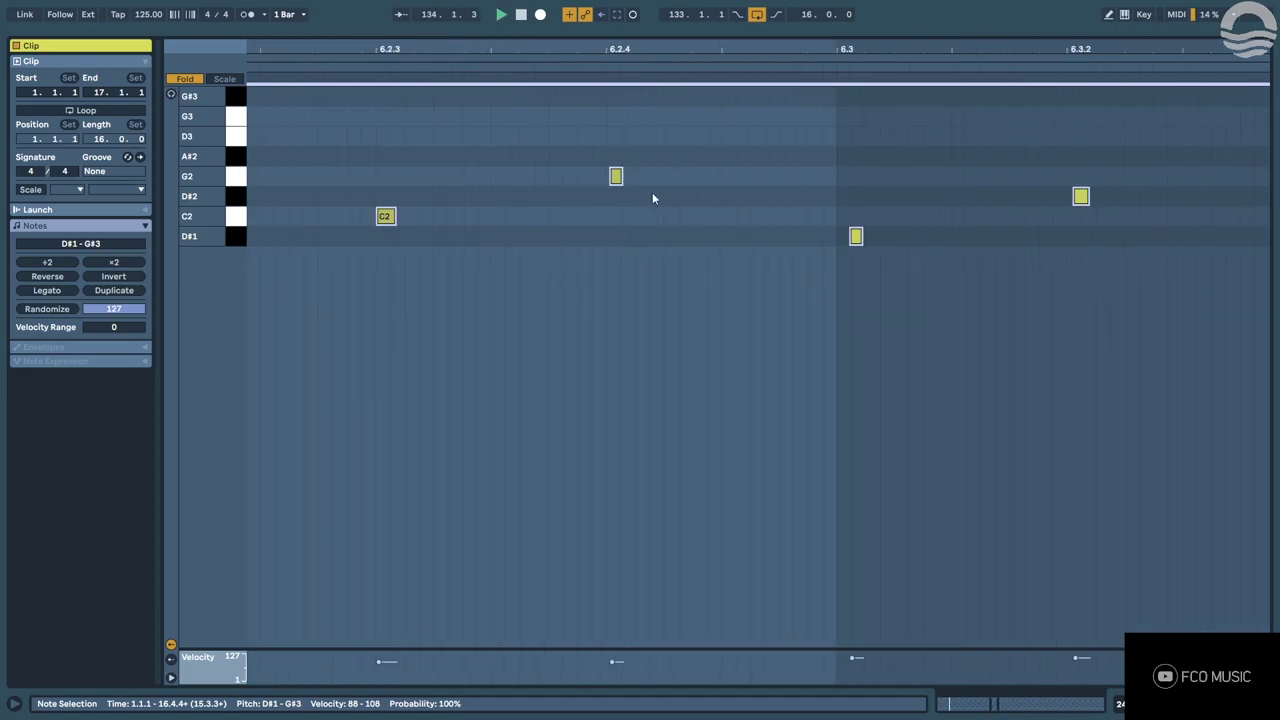
drag(620, 168, 660, 172)
scroll(660, 172, down, 5)
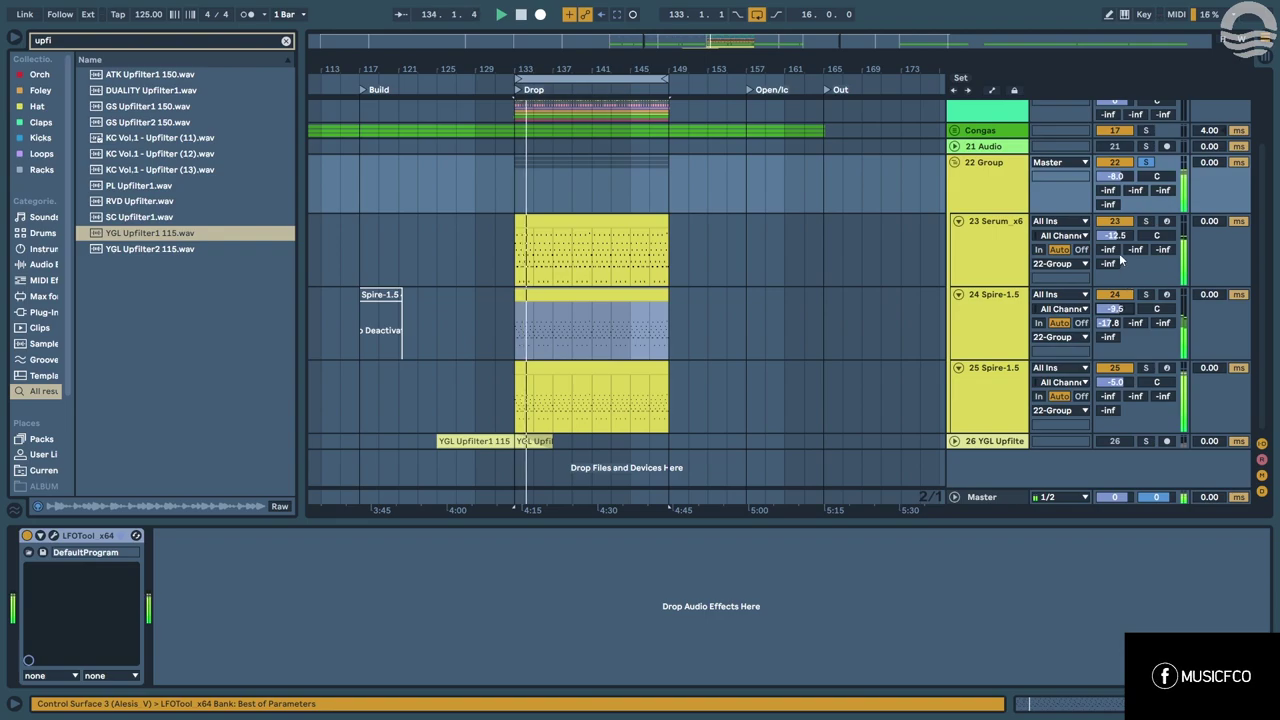
Duplicate track 25 Spire-1.5, collapse the original, and open the Spire synth on the soloed duplicate.
click(987, 390)
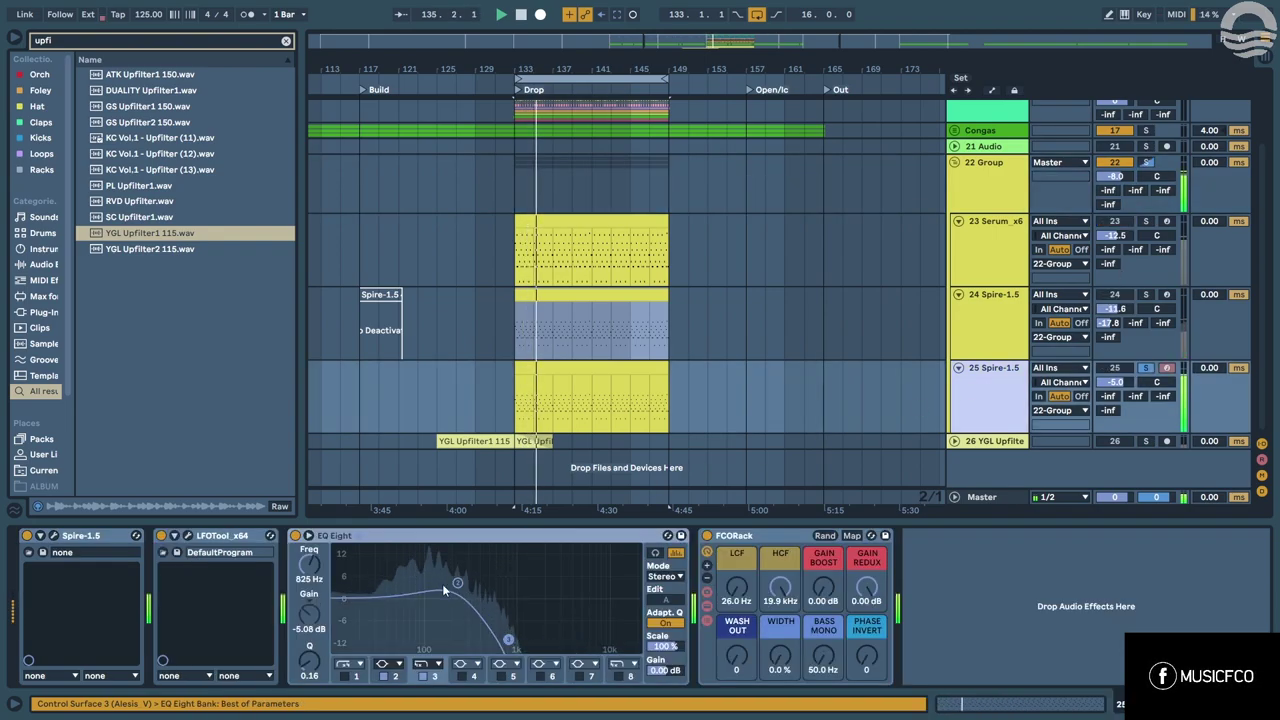
key(ctrl+d)
click(960, 351)
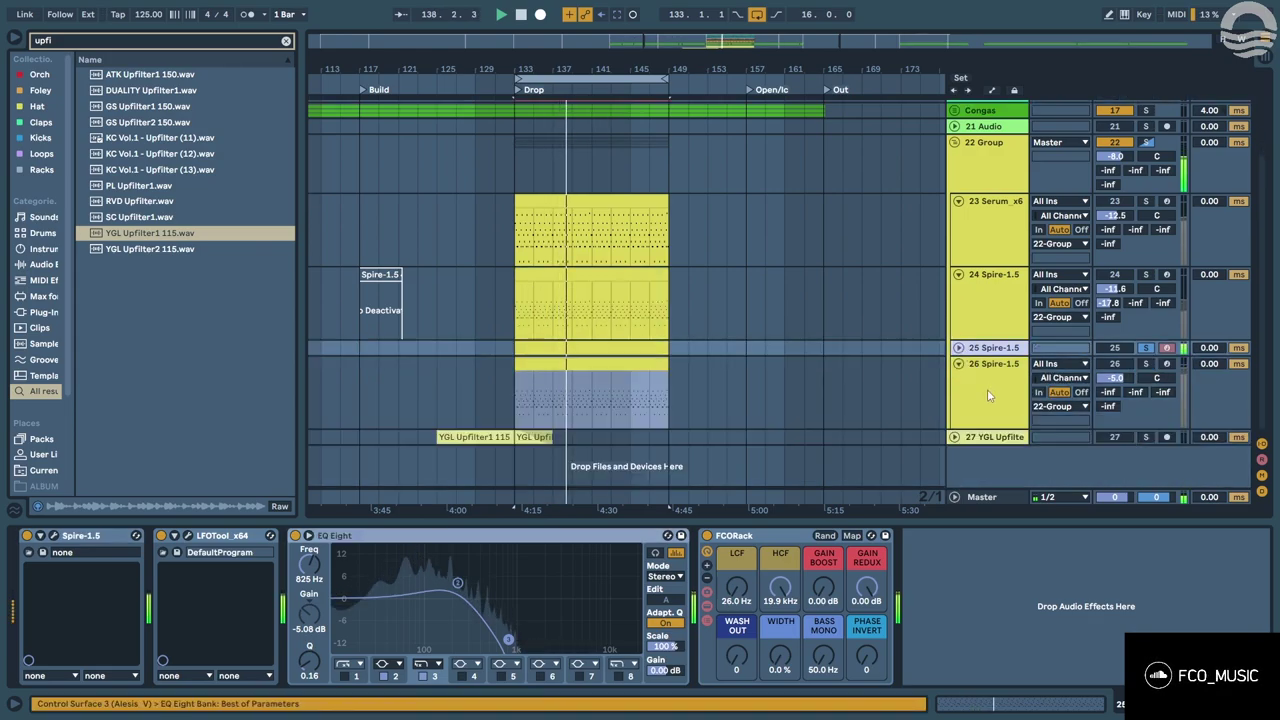
click(987, 389)
click(54, 536)
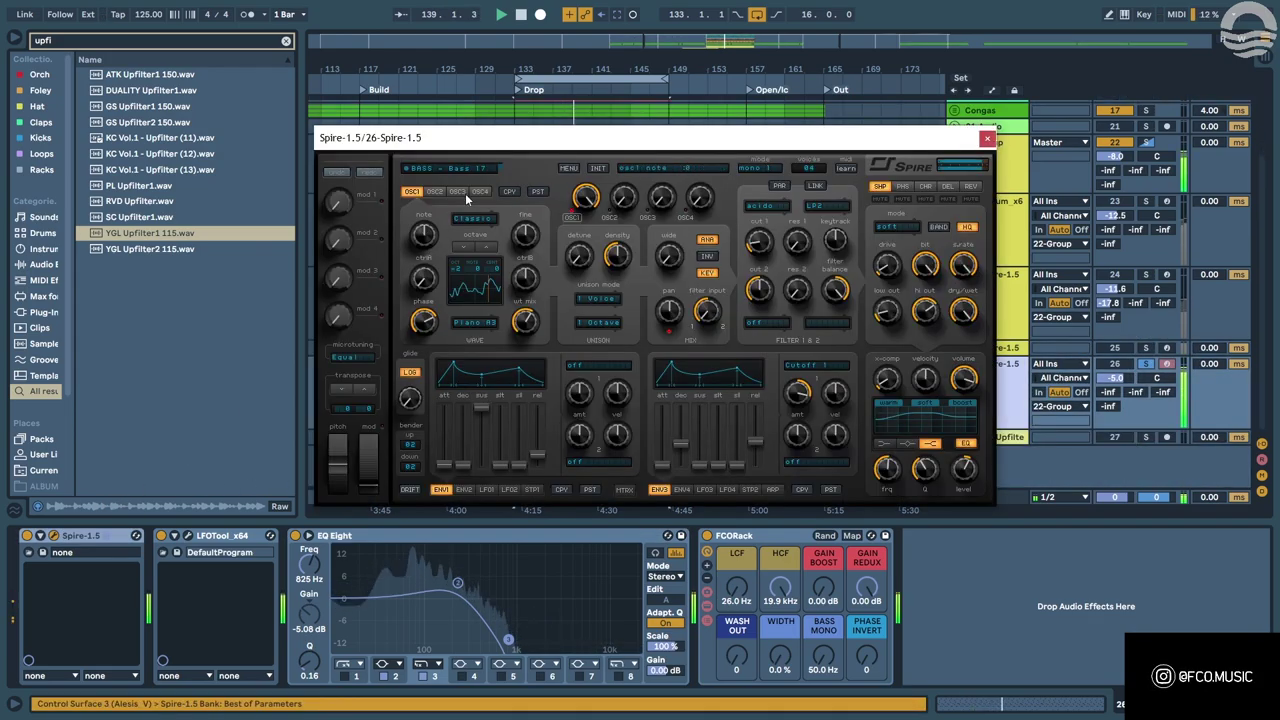
Audition the bass presets in 26 Spire-1.5's synth one after another, settle on BS Boosted, and close the synth.
click(538, 168)
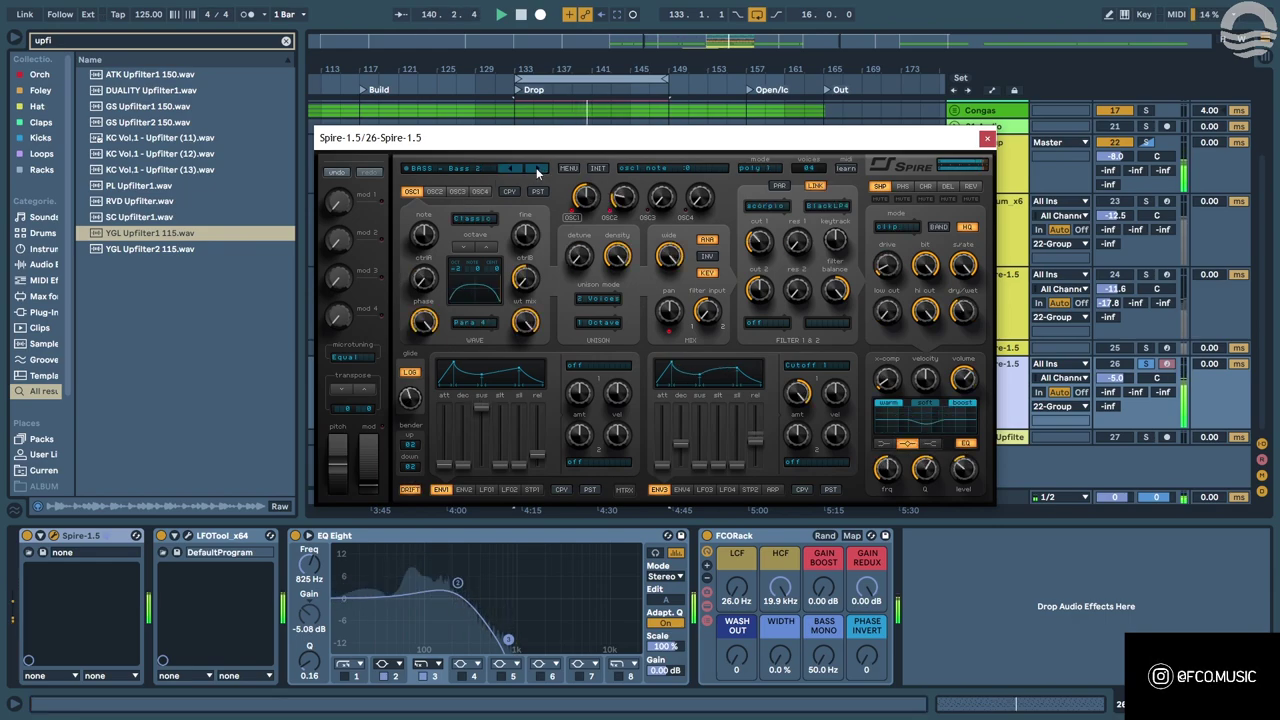
click(536, 168)
click(536, 170)
click(536, 168)
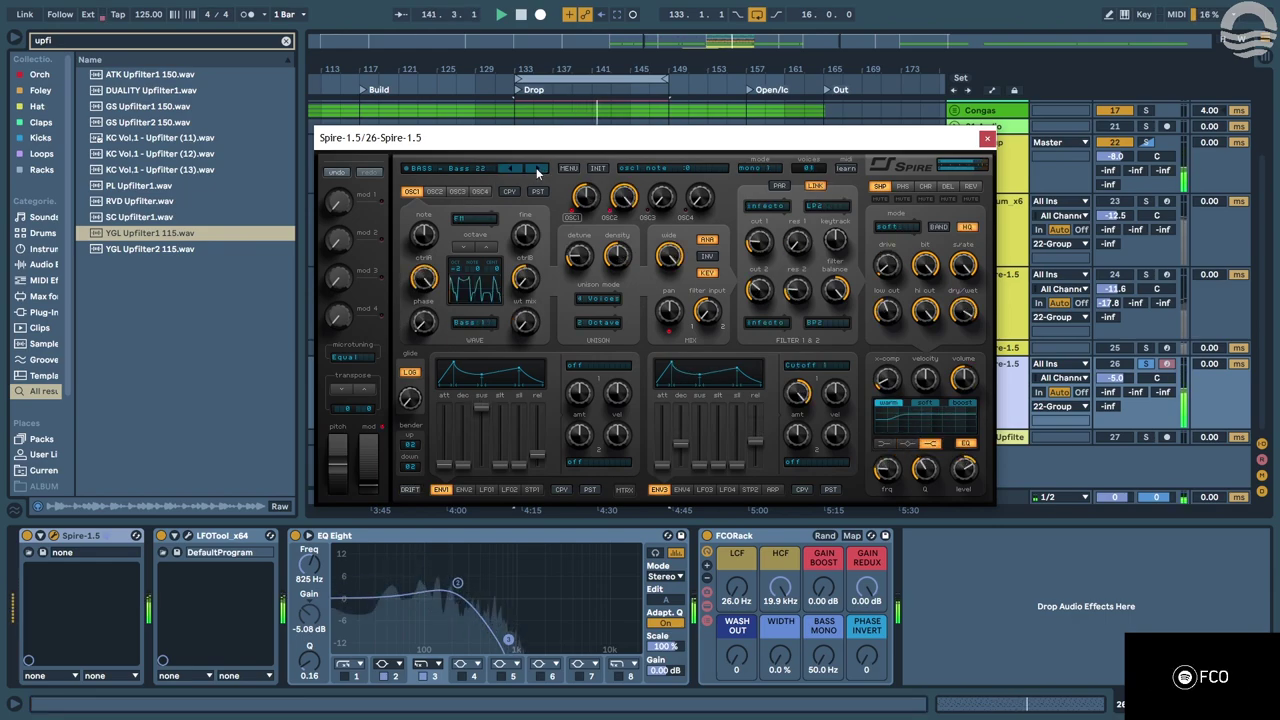
click(536, 168)
click(536, 168)
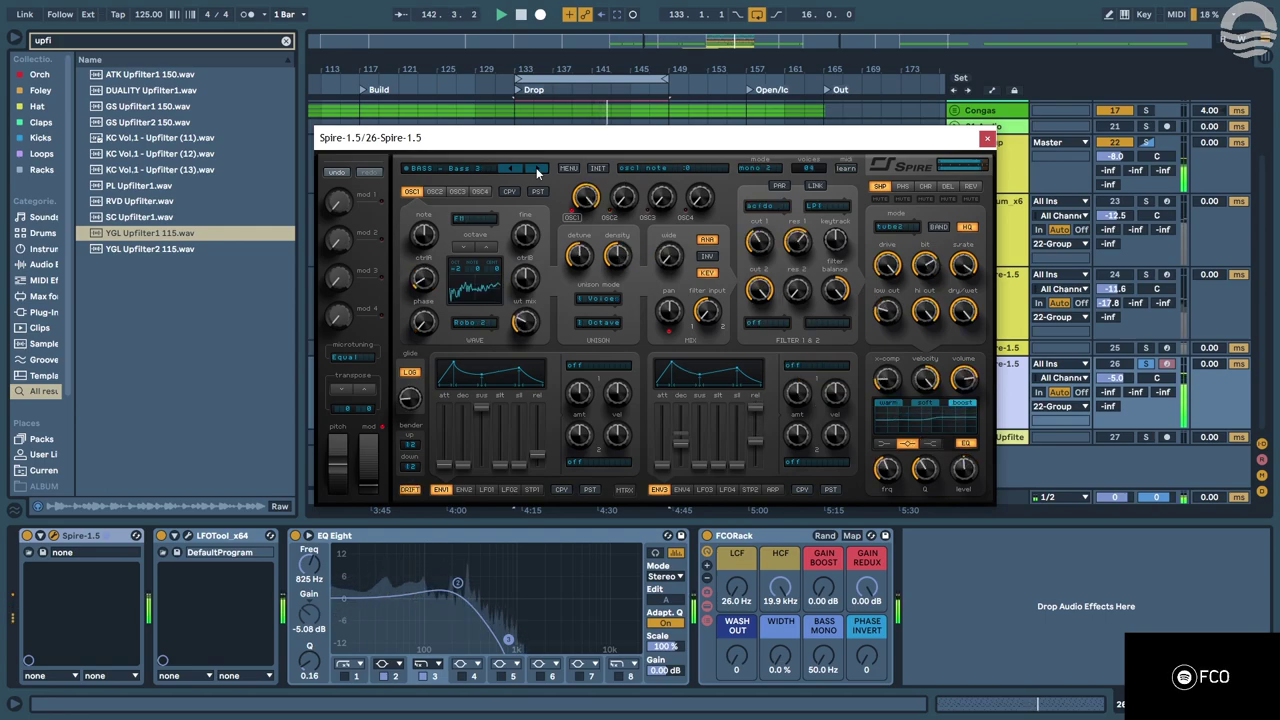
click(536, 168)
click(536, 168)
click(536, 168)
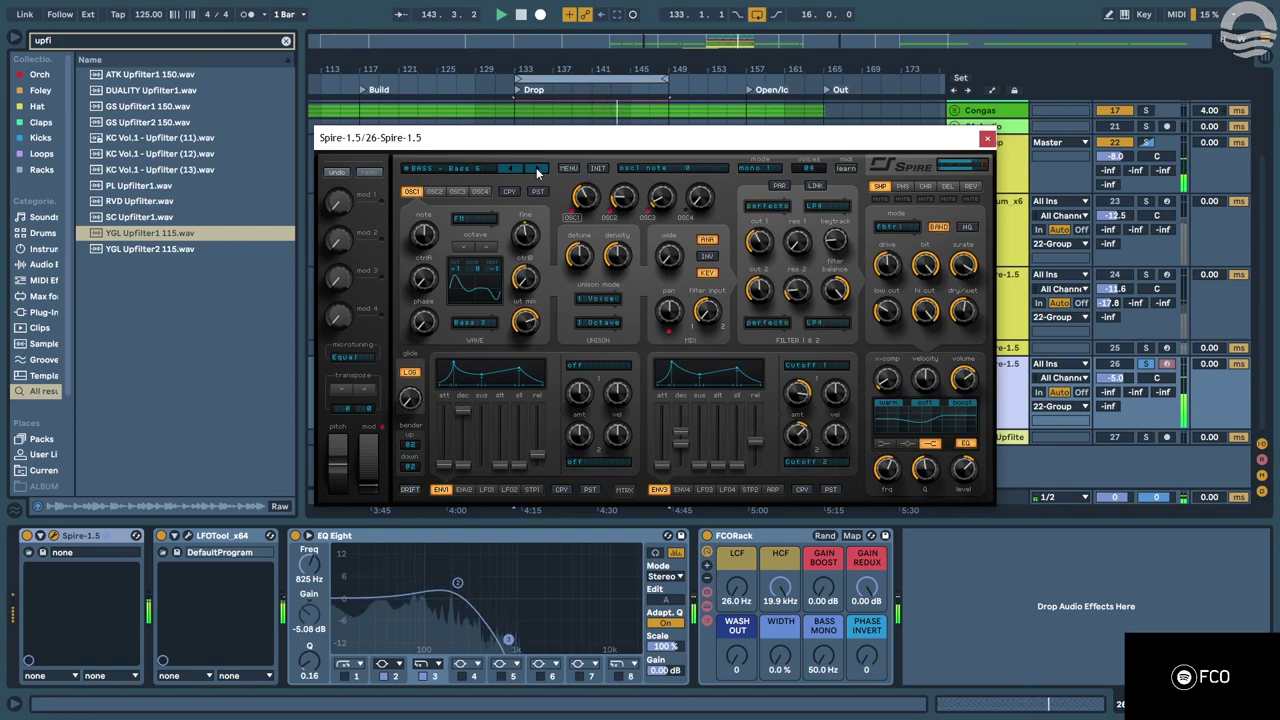
click(536, 168)
click(536, 168)
click(536, 168)
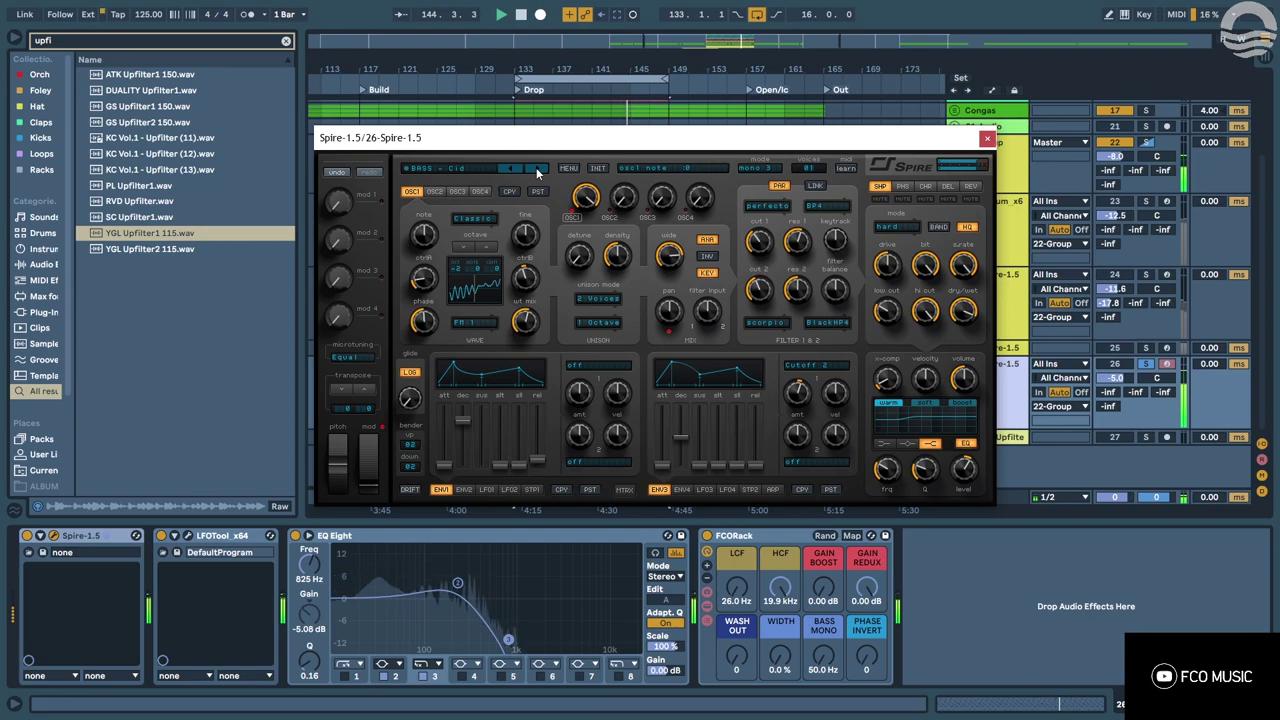
click(536, 168)
click(536, 168)
click(536, 168)
click(536, 168)
click(536, 168)
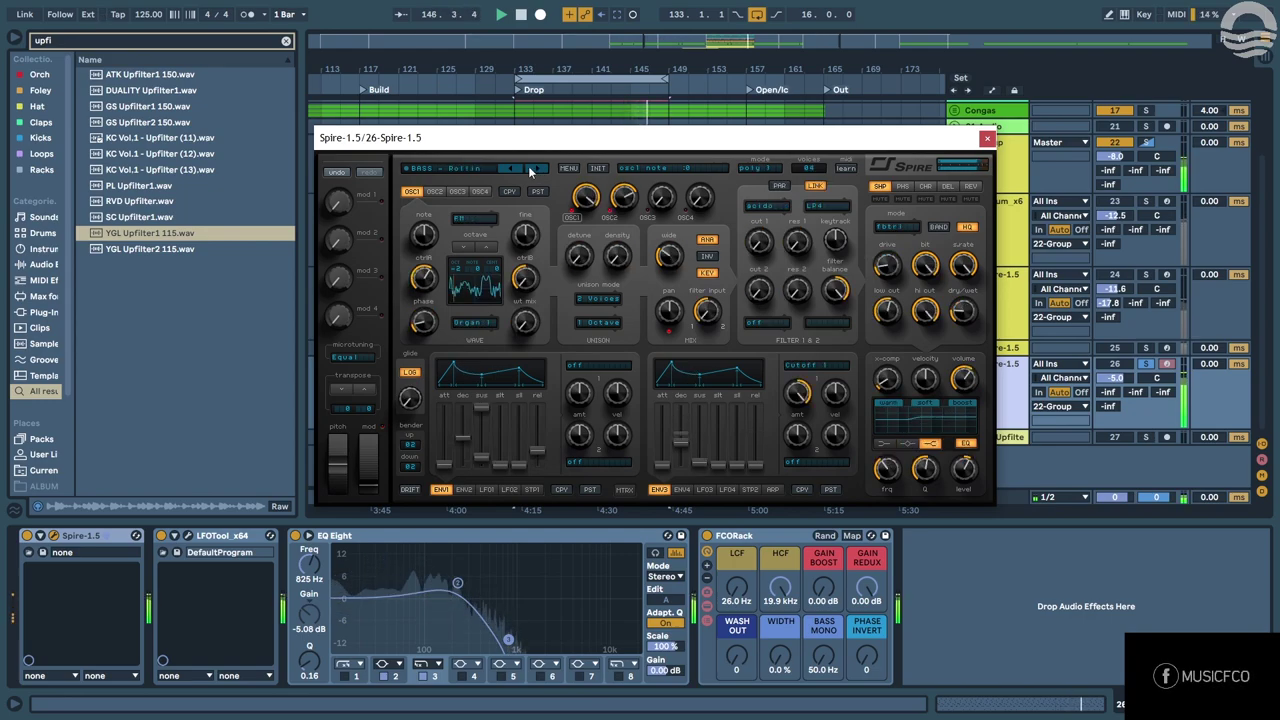
click(536, 168)
click(536, 168)
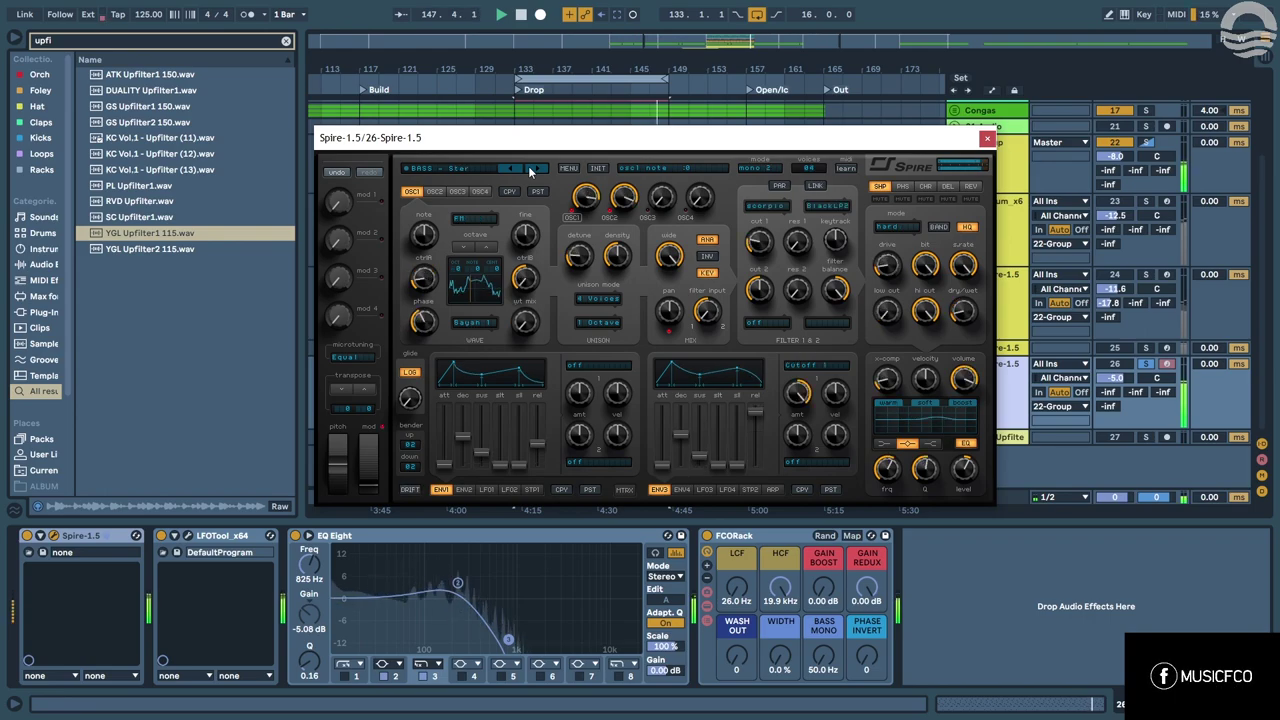
click(536, 168)
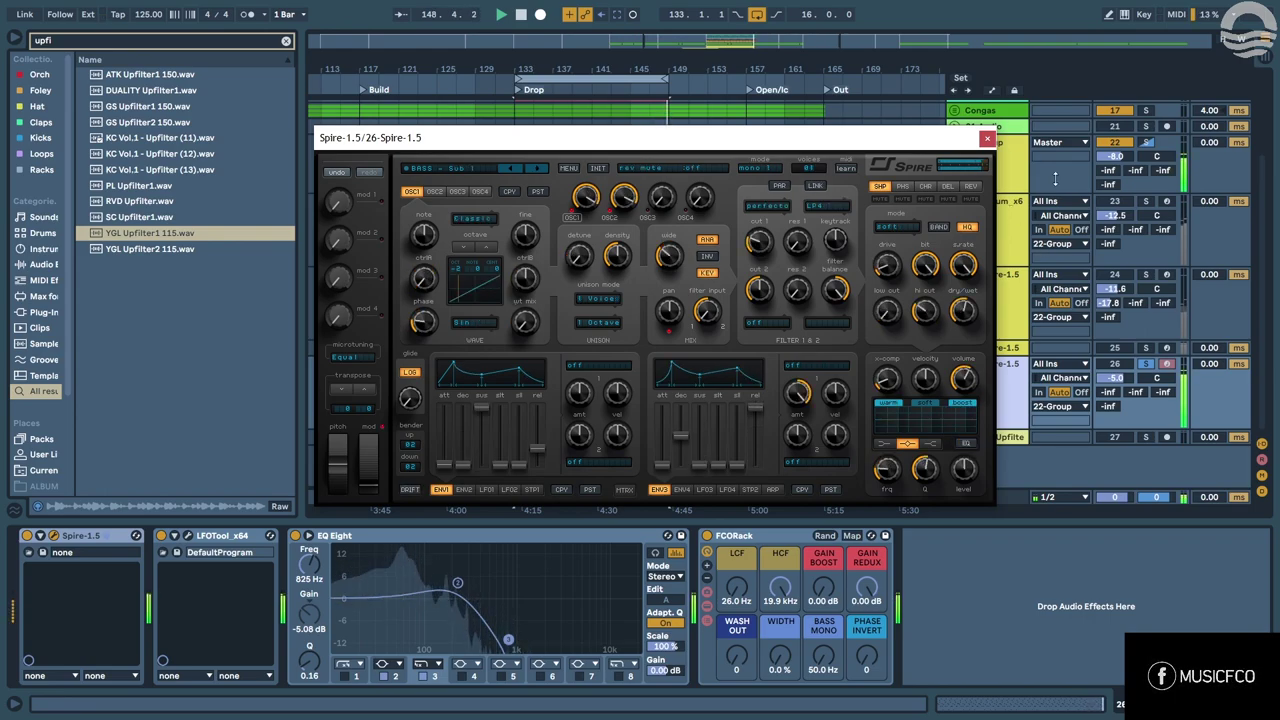
scroll(1166, 165, up, 2)
scroll(1018, 262, down, 2)
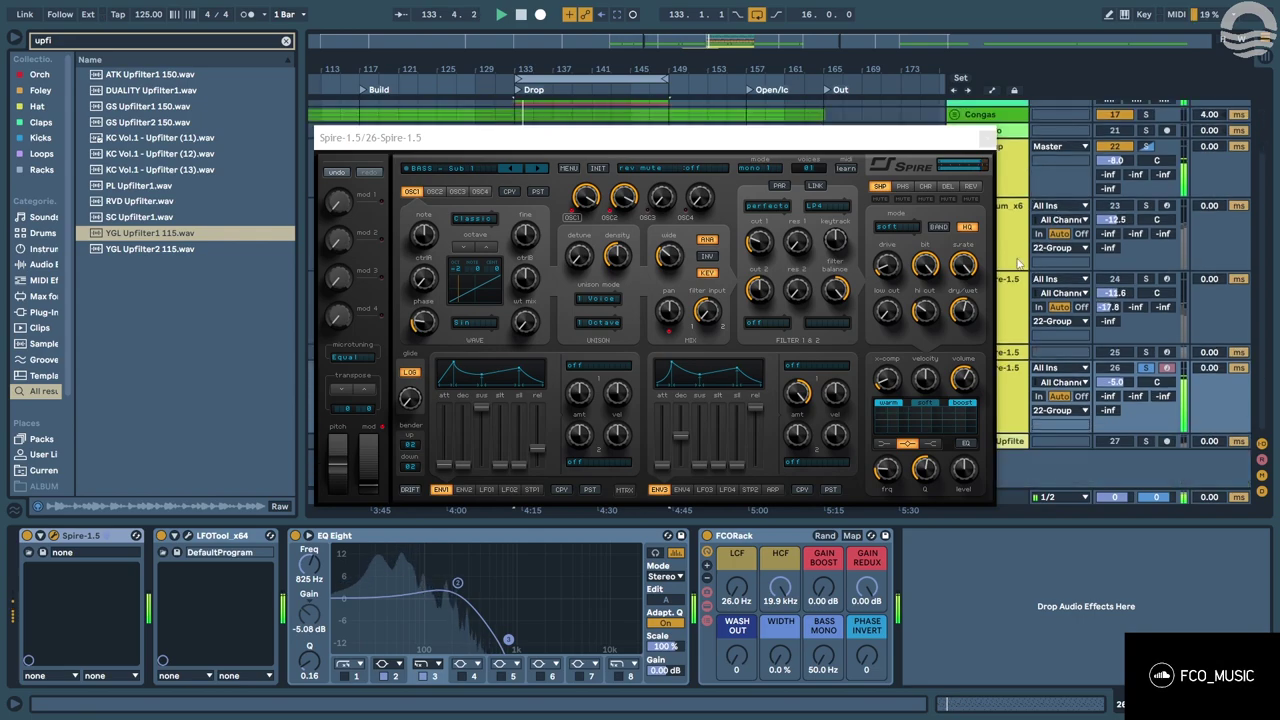
click(537, 169)
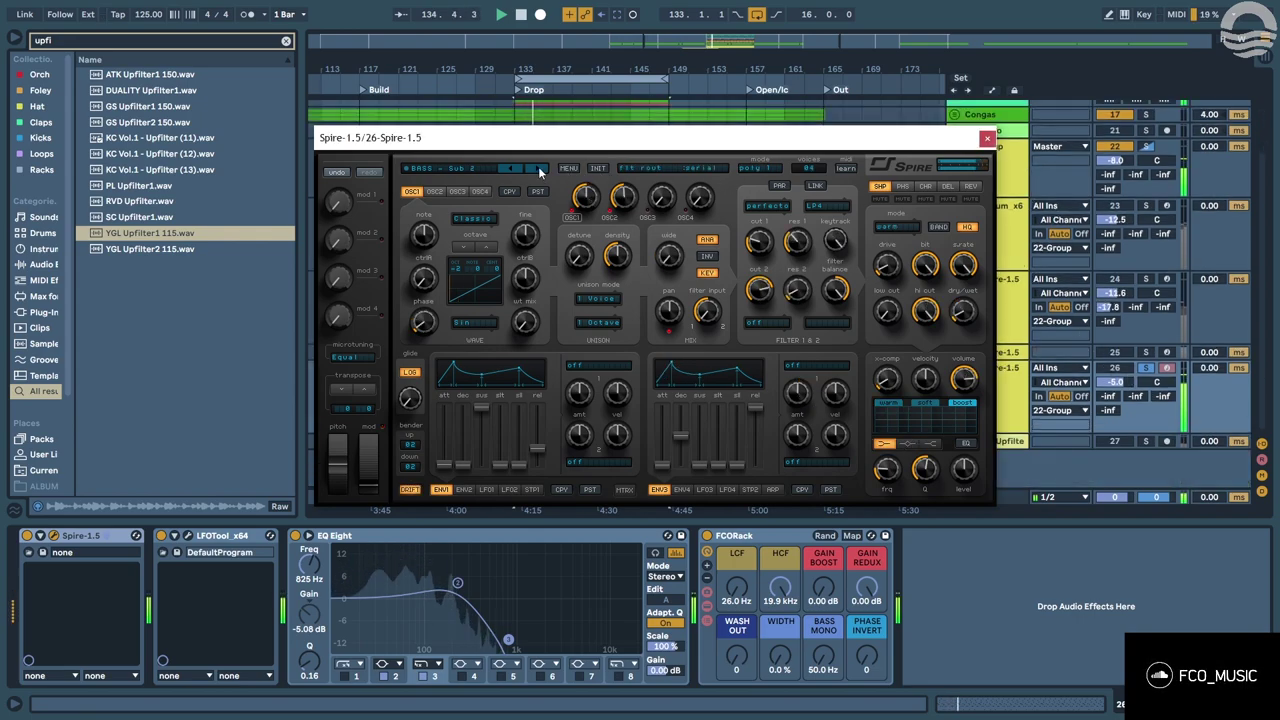
click(539, 169)
click(539, 169)
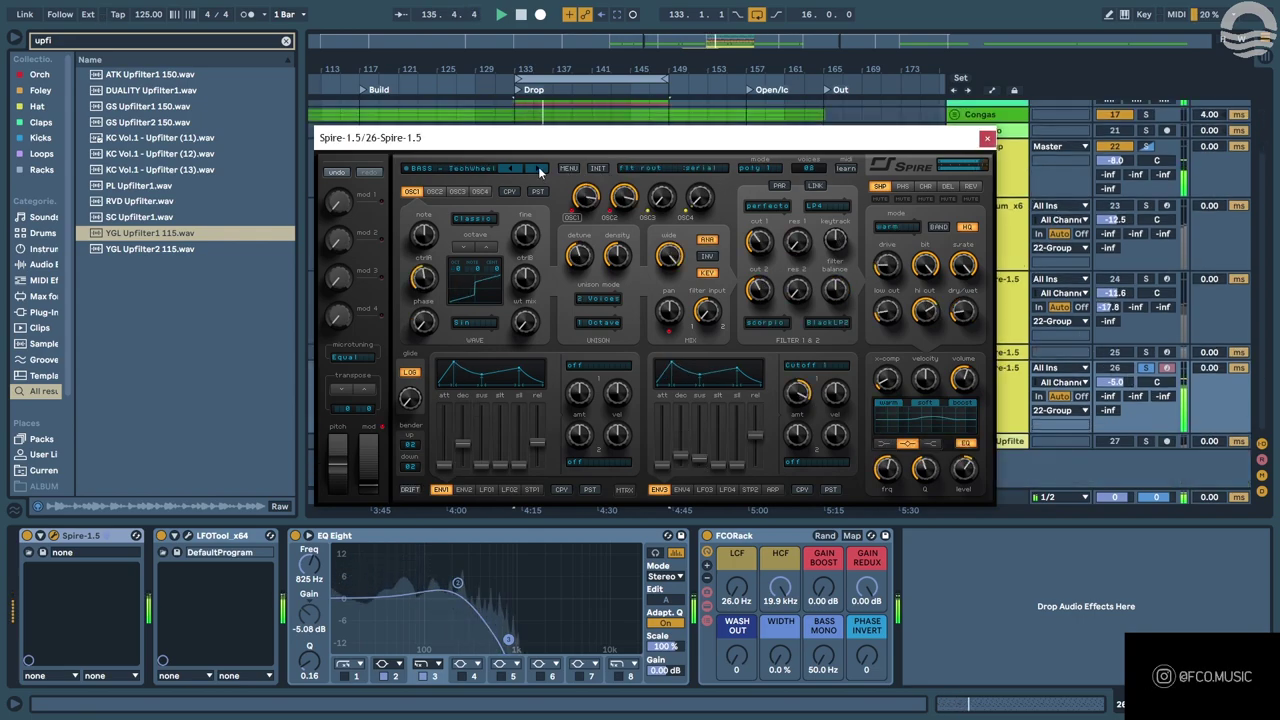
click(539, 169)
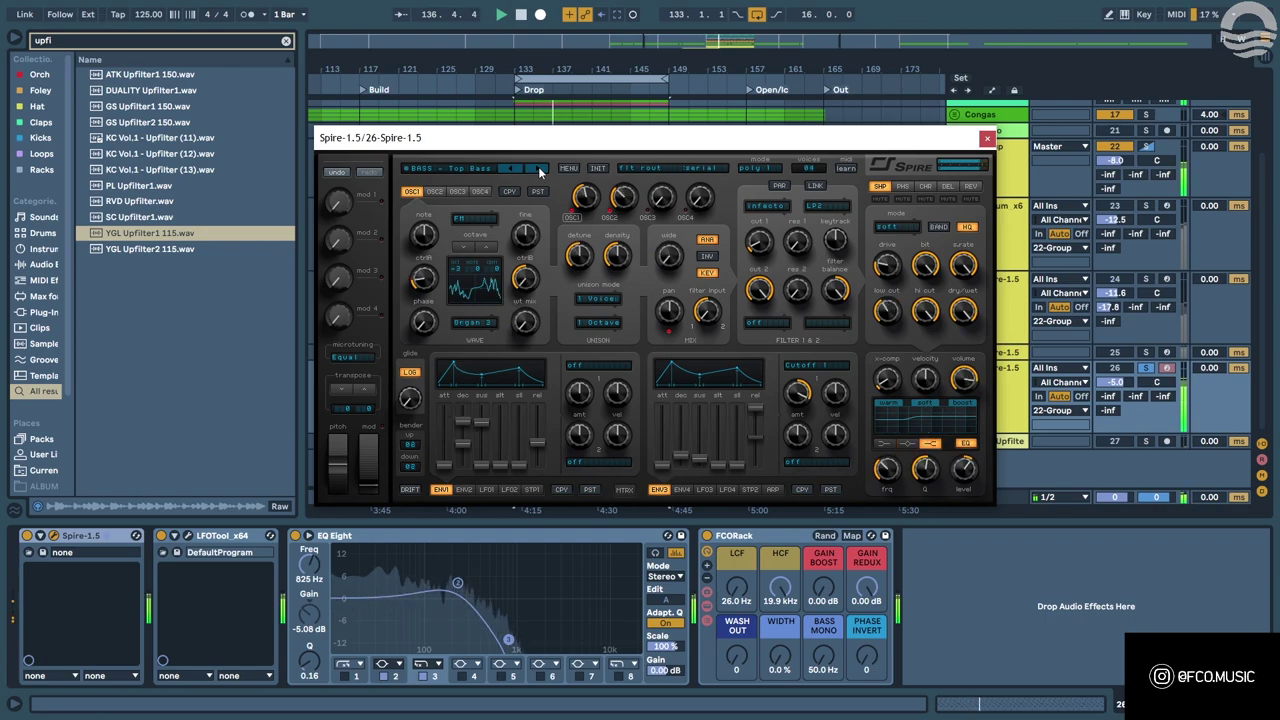
click(539, 169)
click(539, 169)
click(539, 169)
click(539, 169)
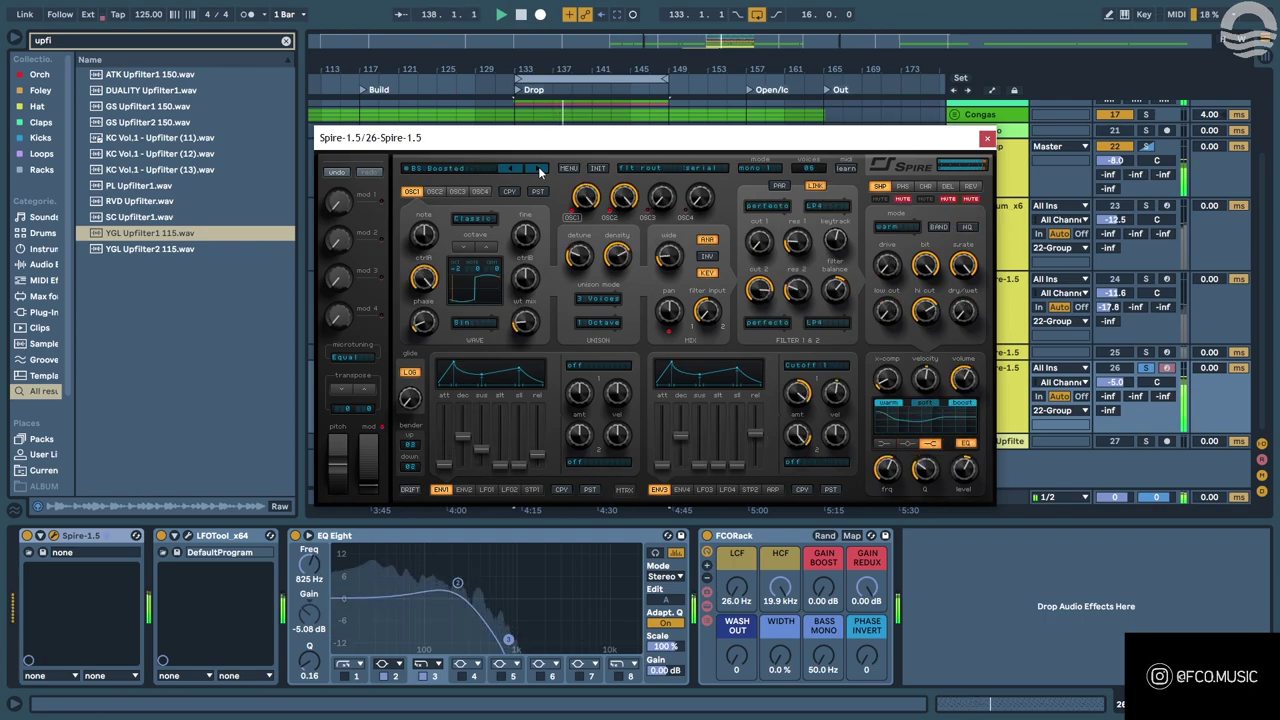
click(539, 169)
click(512, 169)
click(471, 168)
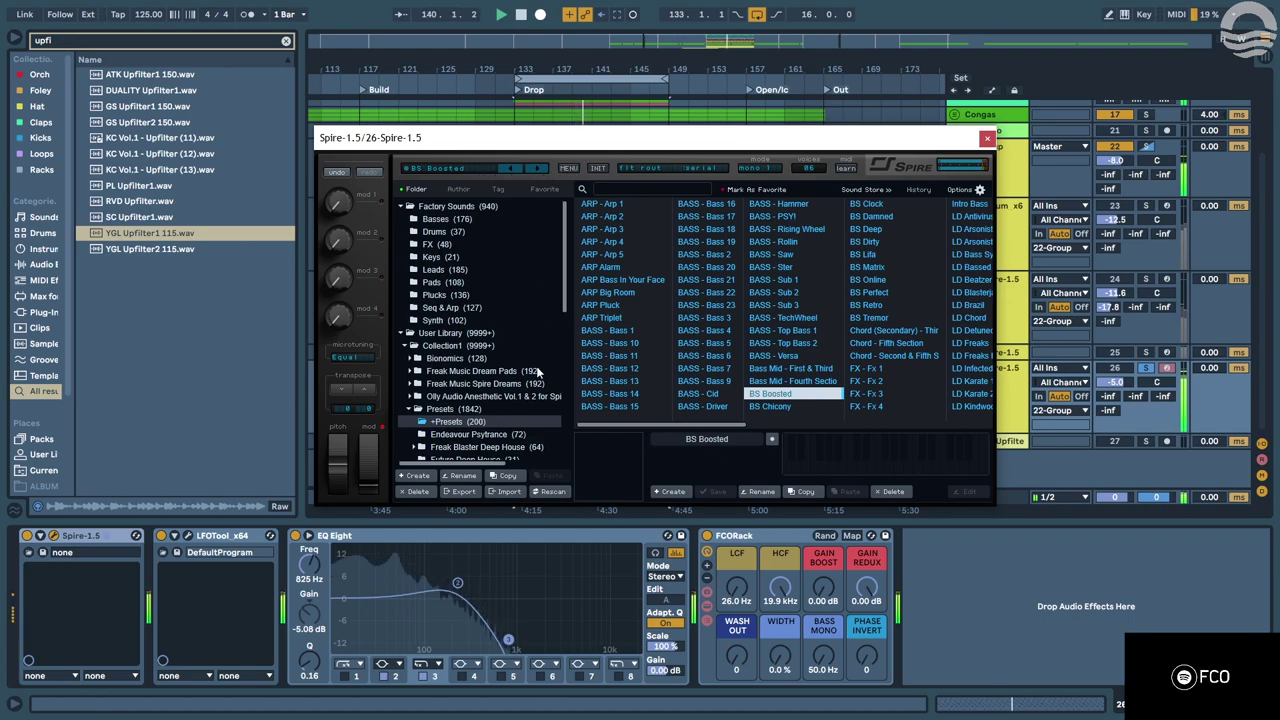
click(987, 139)
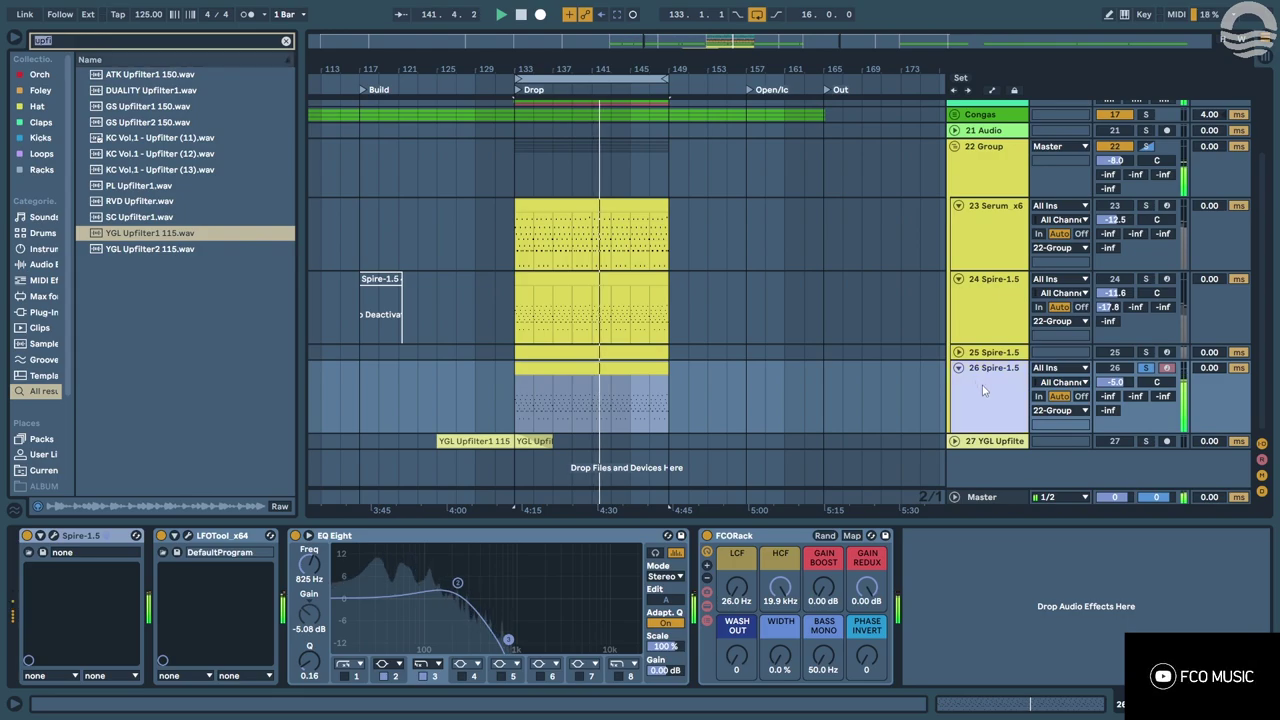
Duplicate track 26 Spire-1.5 and browse the preset library in the duplicate's Spire synth.
key(ctrl+d)
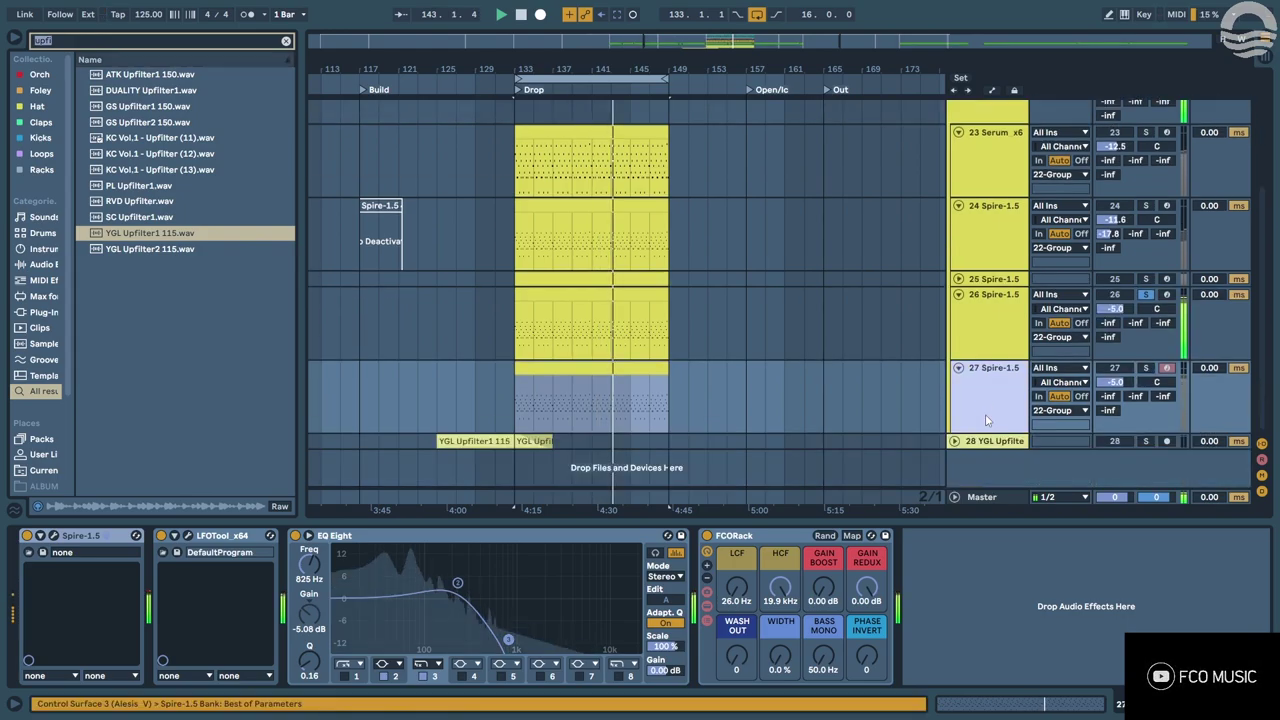
click(52, 535)
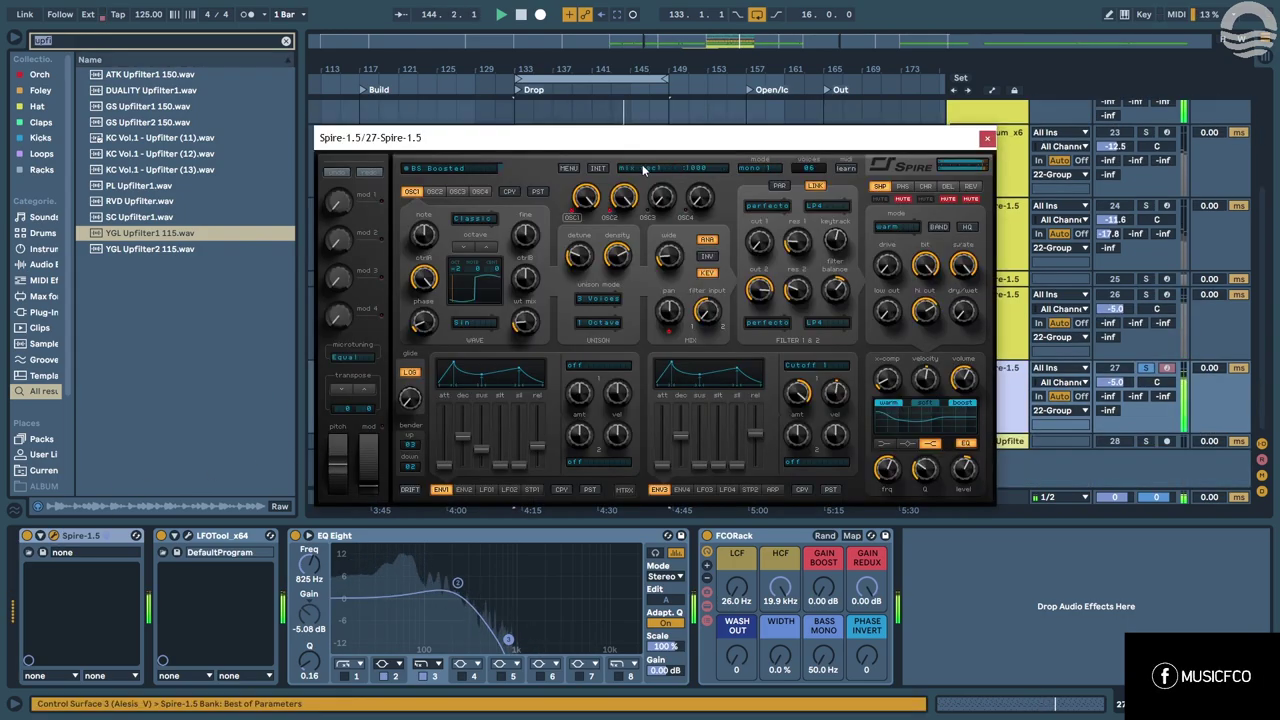
click(483, 173)
scroll(451, 377, down, 5)
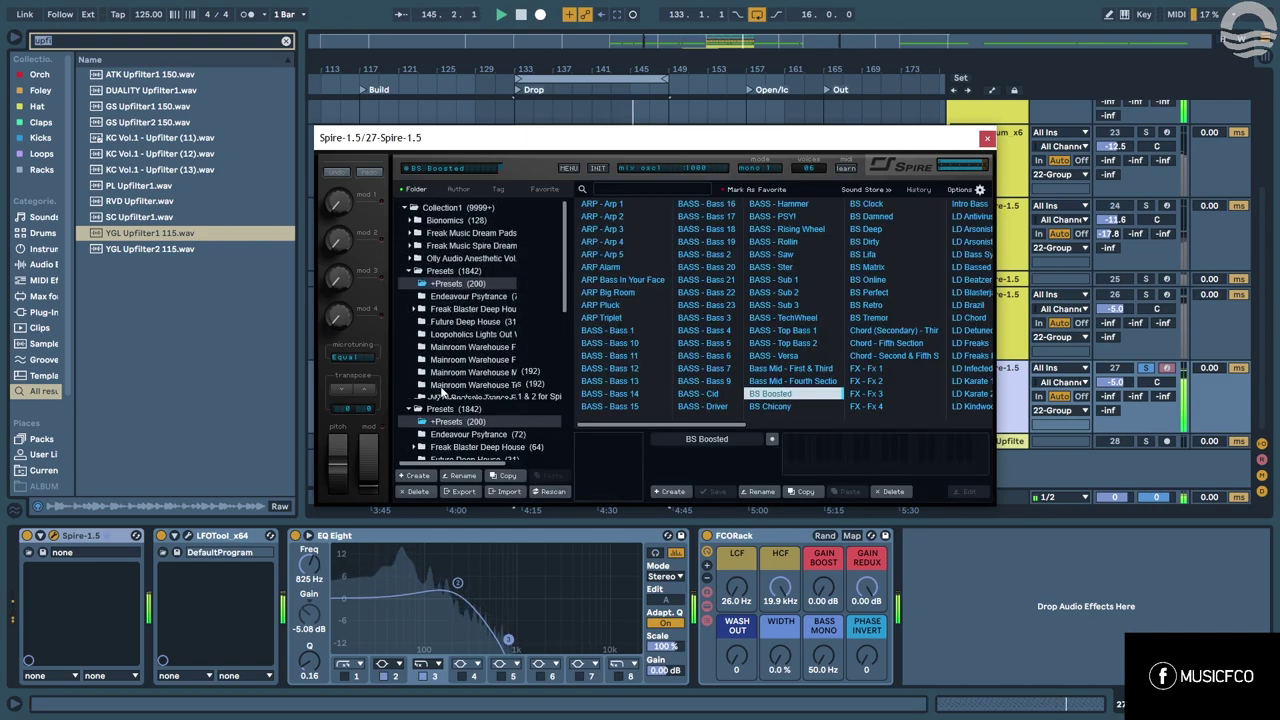
scroll(451, 377, up, 6)
Load the factory bass preset BA Bass Tape DP in 27 Spire-1.5 after trying Bass Mid - Fourth Section and BA Big Sound 02.
click(462, 170)
click(462, 170)
click(514, 168)
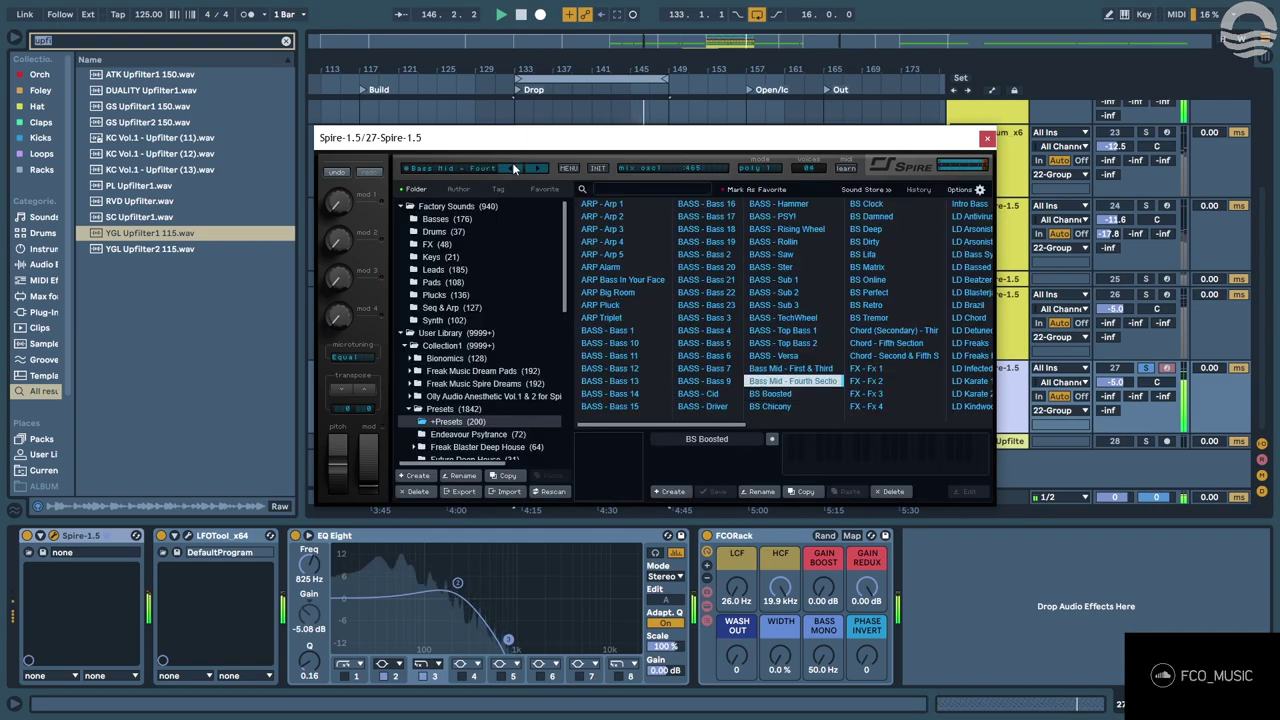
click(469, 170)
click(469, 170)
scroll(480, 420, down, 1)
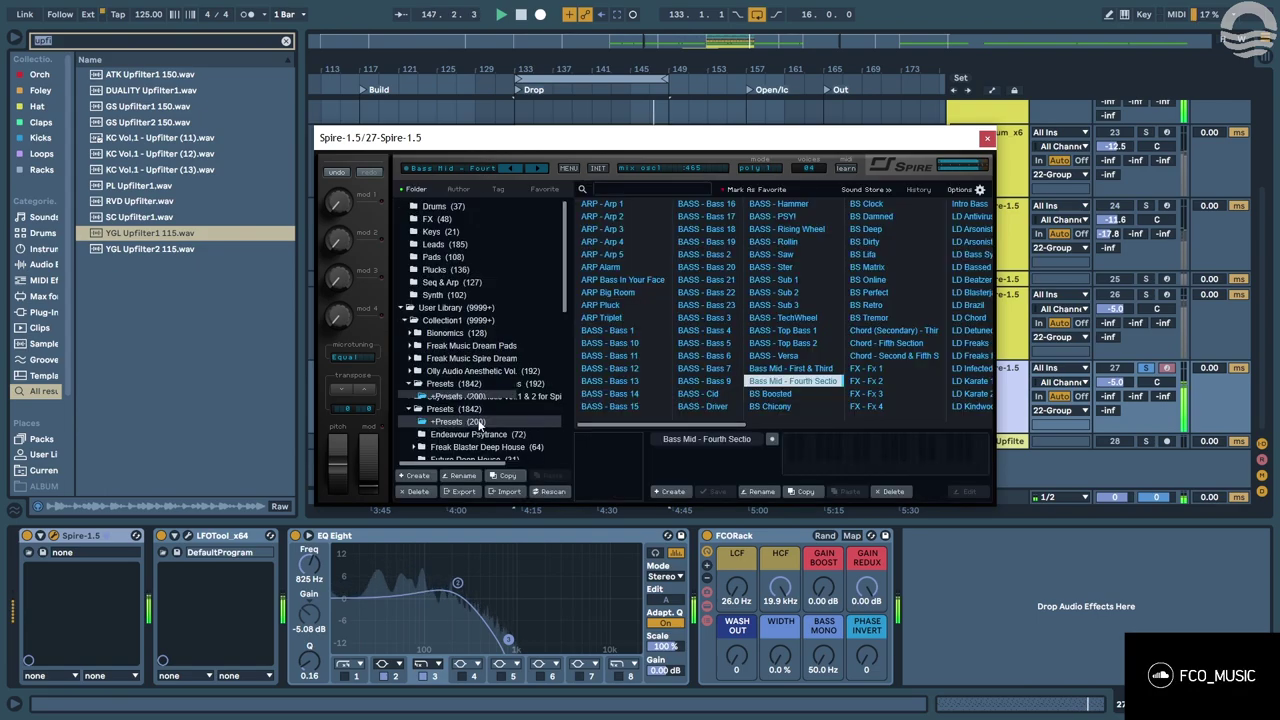
mouse_move(562, 283)
mouse_down()
mouse_move(571, 324)
mouse_move(568, 290)
mouse_up()
click(438, 219)
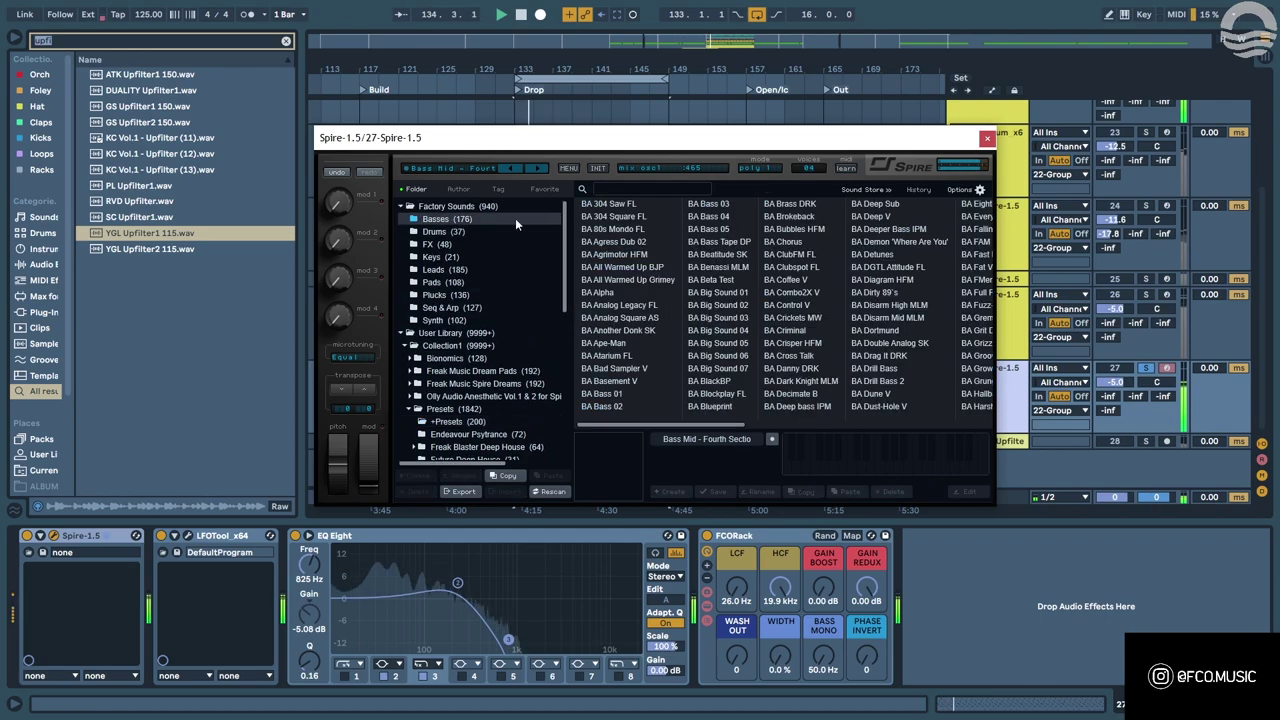
click(715, 305)
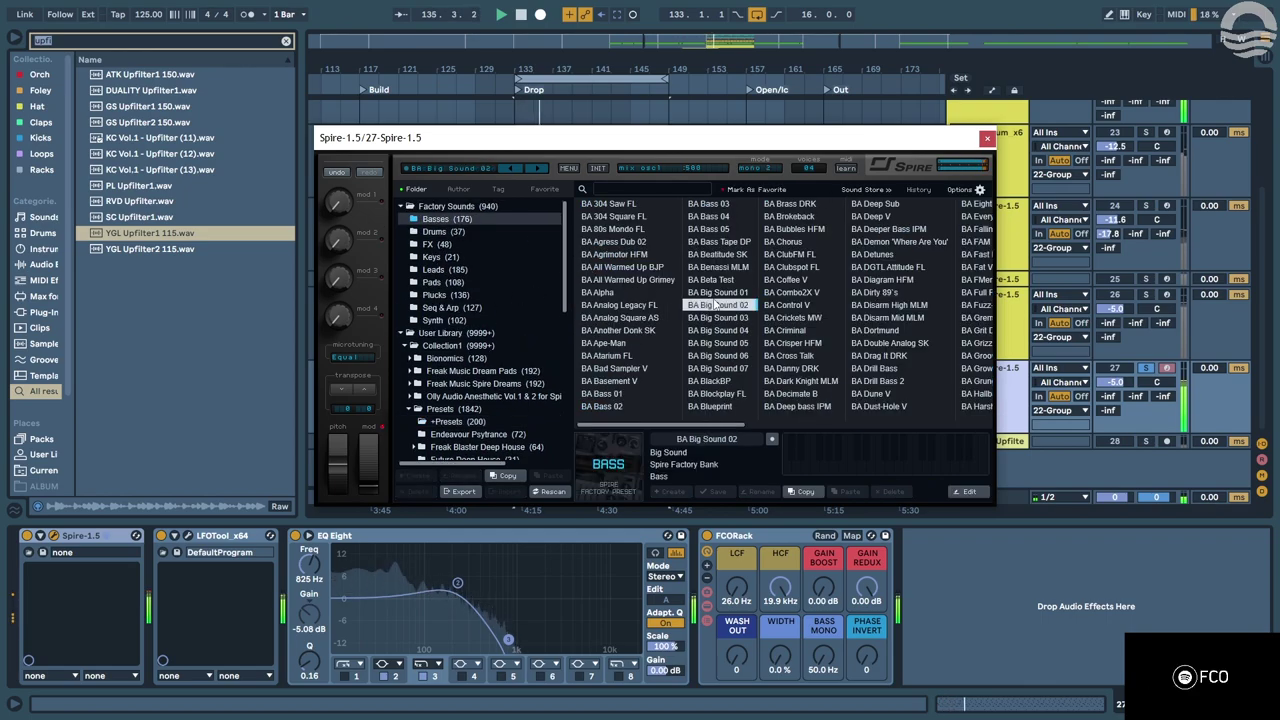
click(720, 242)
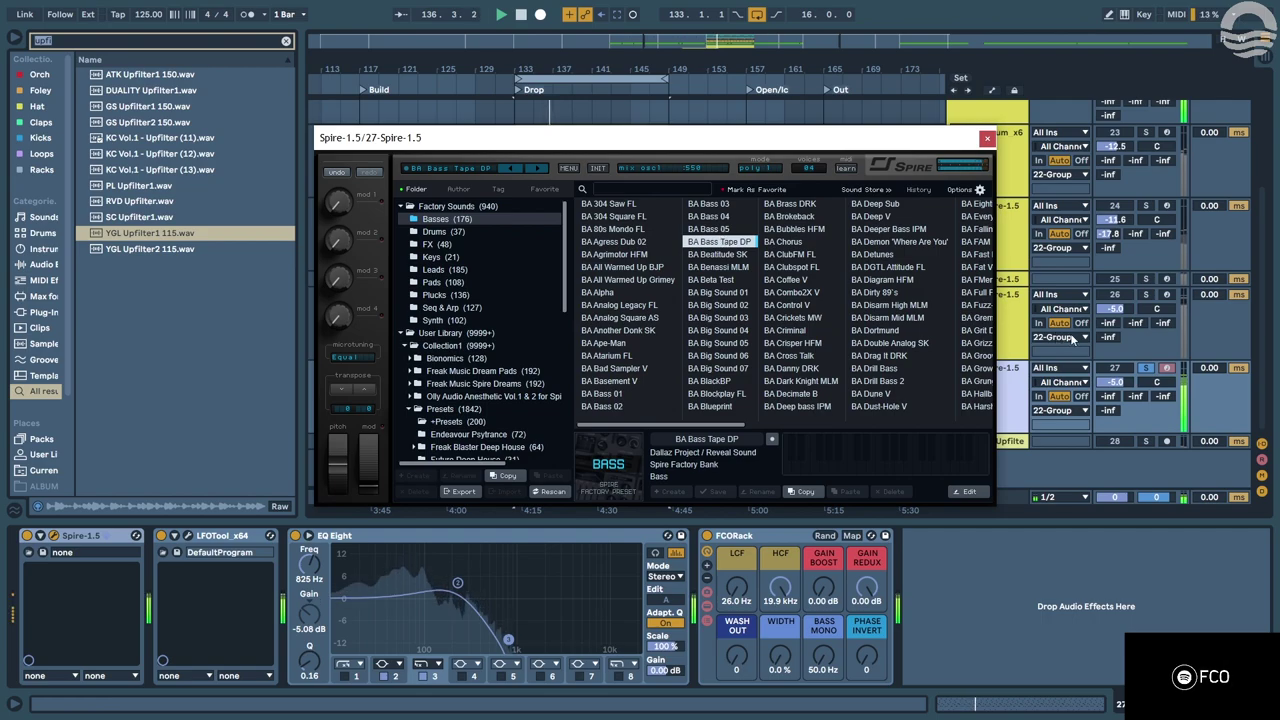
Raise 27 Spire-1.5's track volume to 0 dB, adjust the synth's output volume, and close it.
scroll(1070, 330, up, 3)
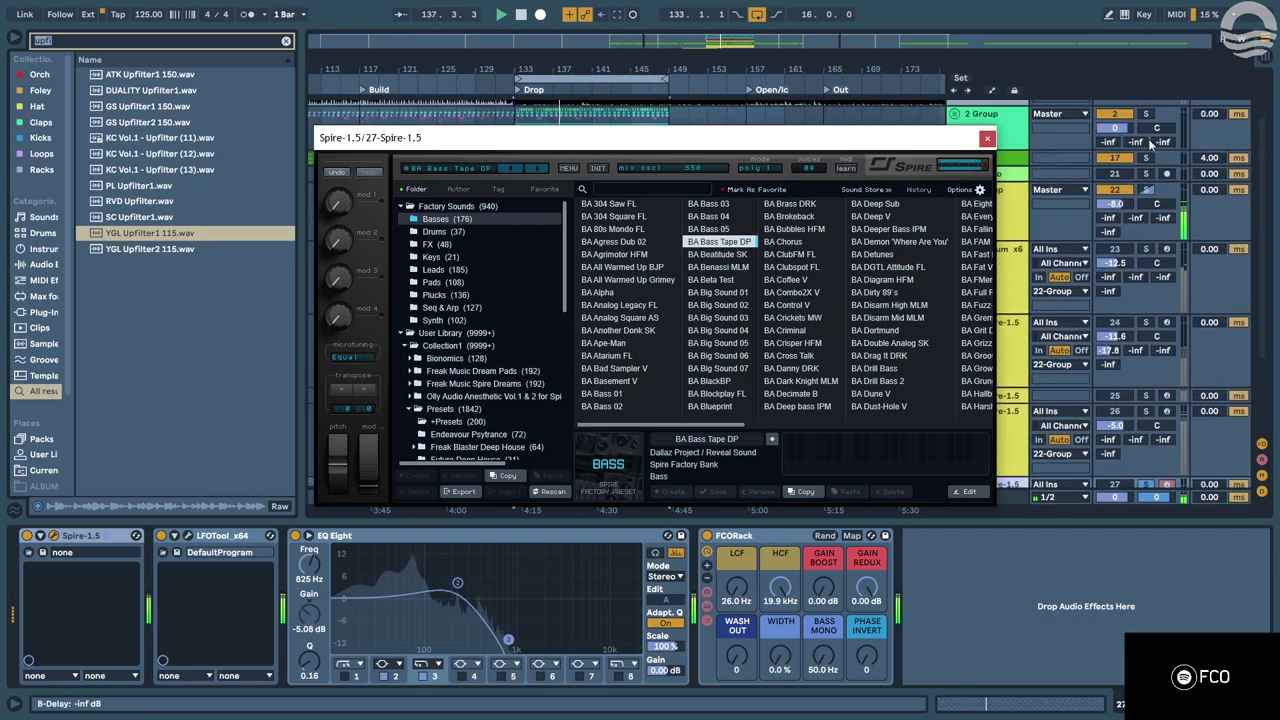
scroll(1120, 400, down, 2)
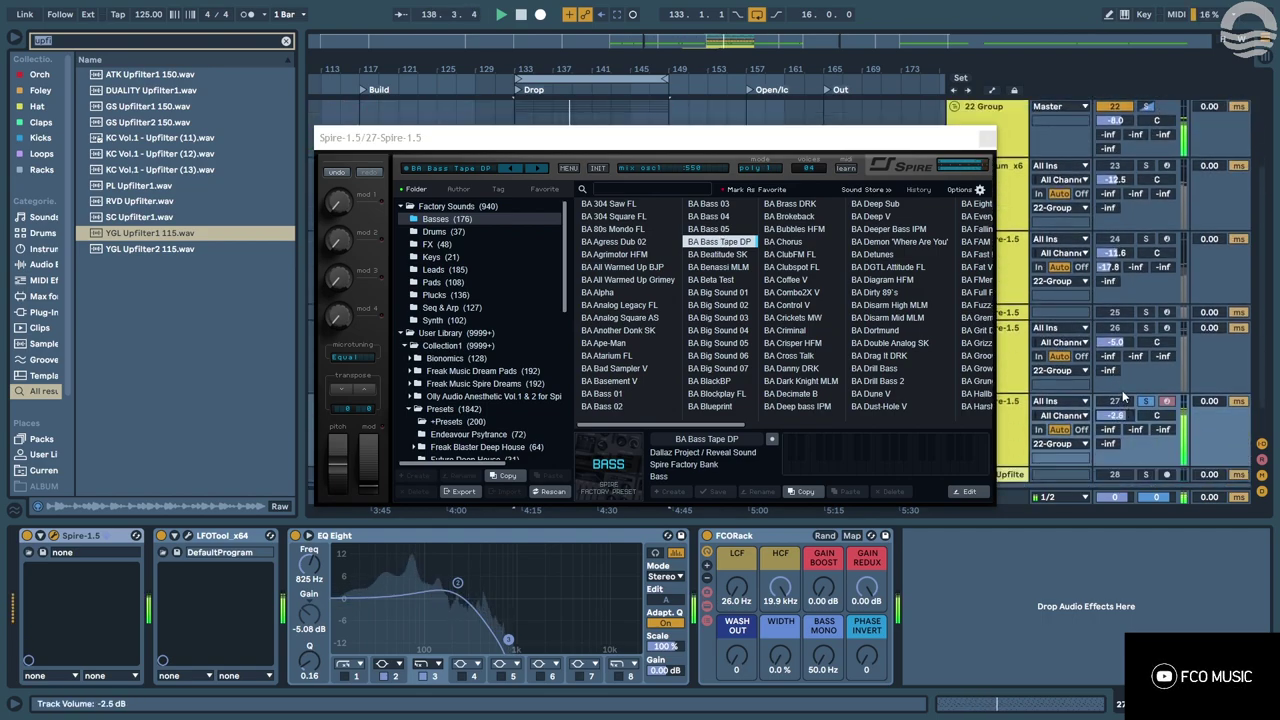
click(486, 168)
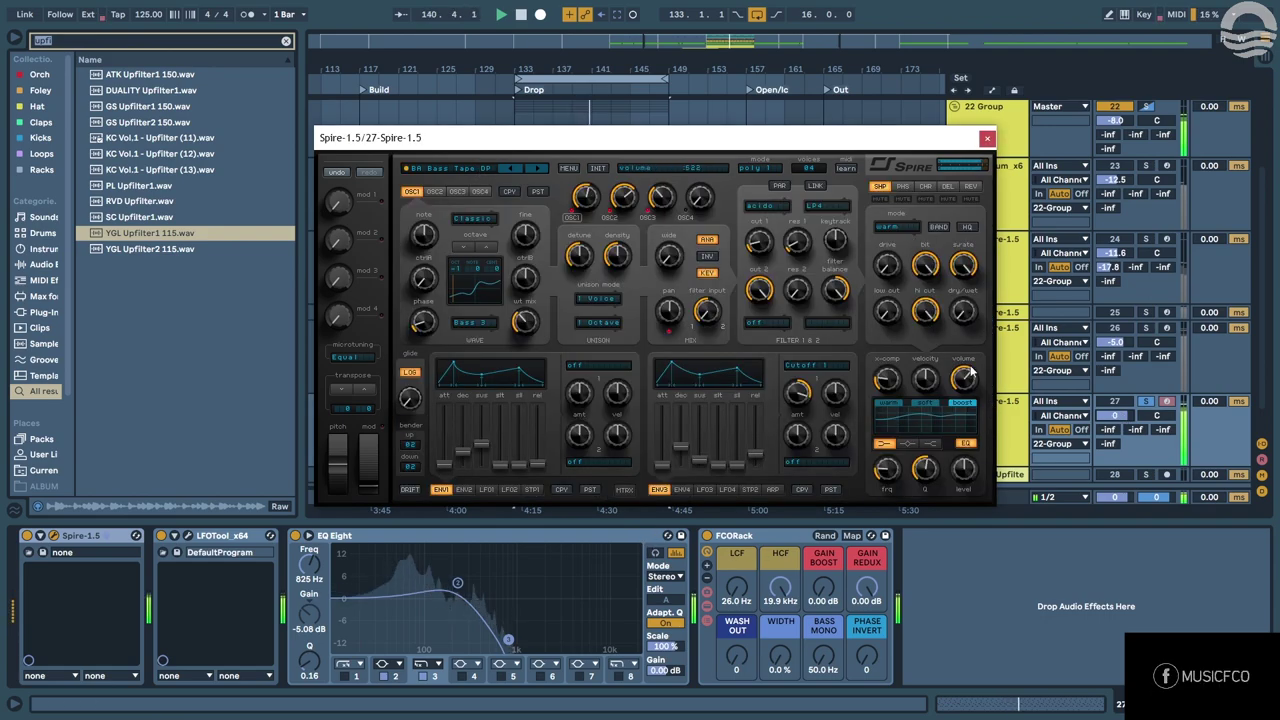
click(986, 139)
Compare 27 Spire-1.5 with the other layers by soloing them, and move it directly below 24 Spire-1.5.
click(1146, 312)
click(1147, 166)
click(1147, 401)
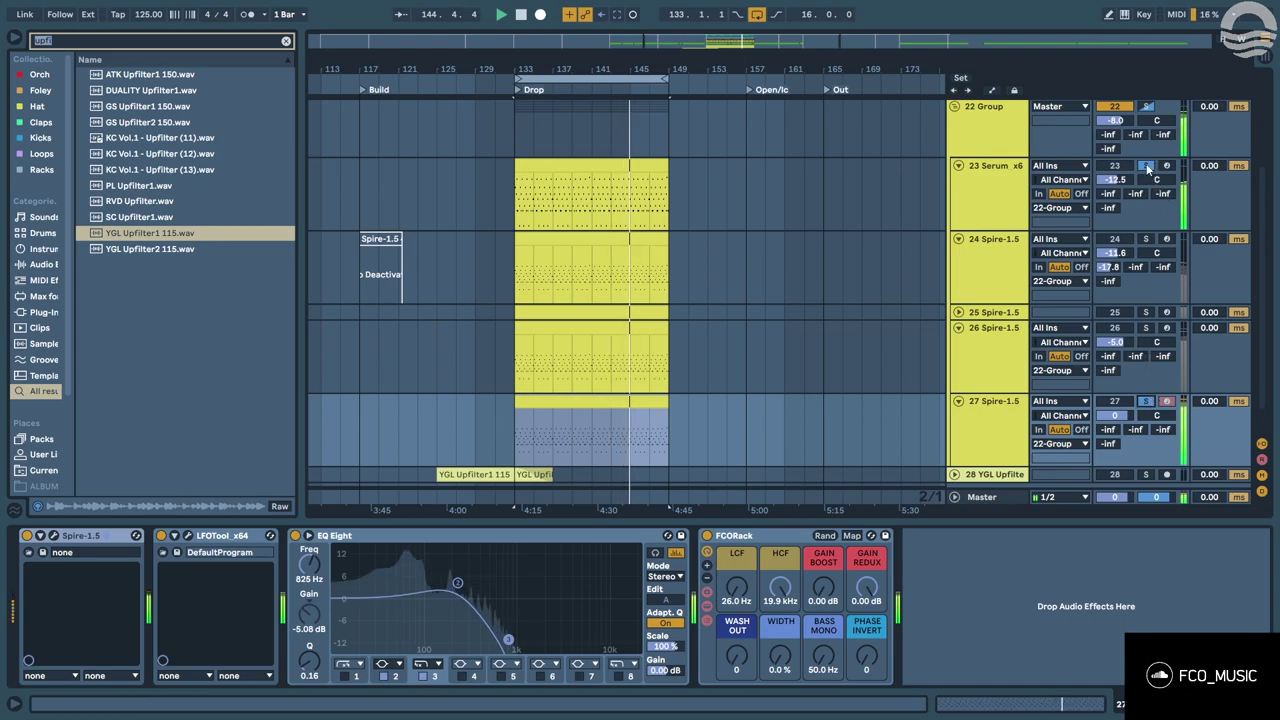
click(1147, 239)
drag(1020, 420, 986, 283)
Reload the bass preset in 24 Spire-1.5's synth and set its reverb wet amount to 330.
click(986, 279)
click(53, 536)
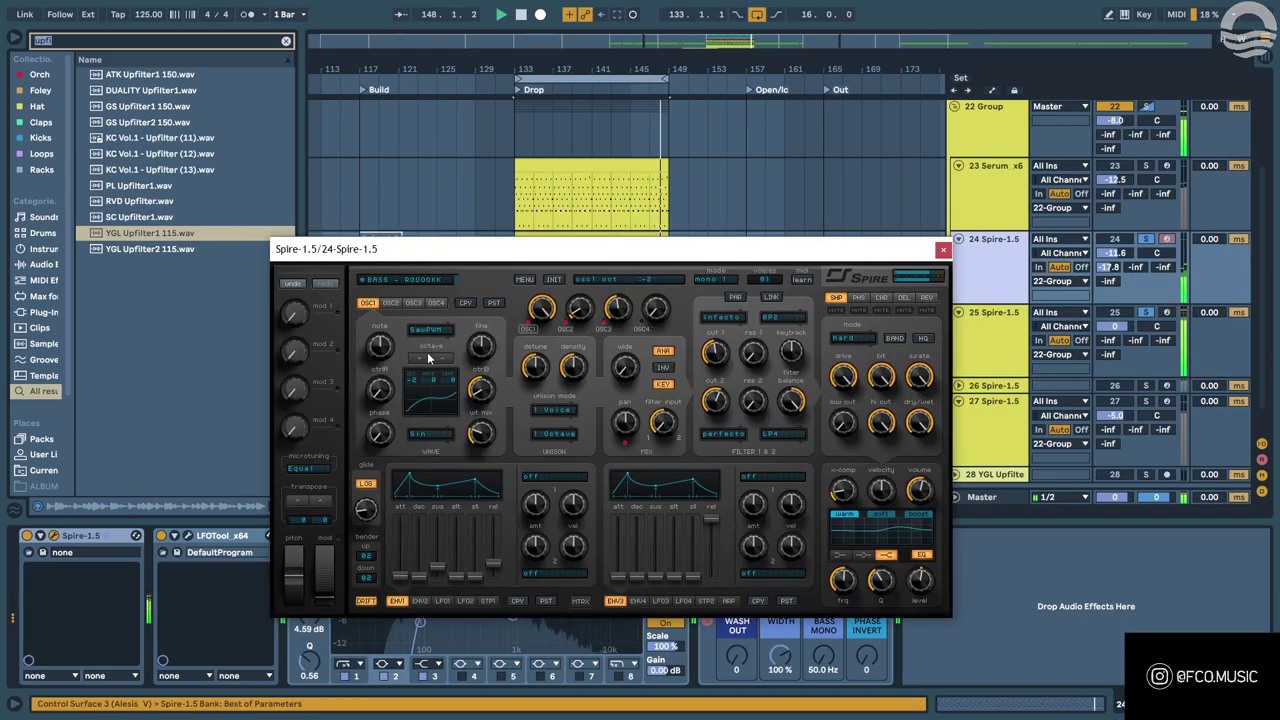
click(494, 281)
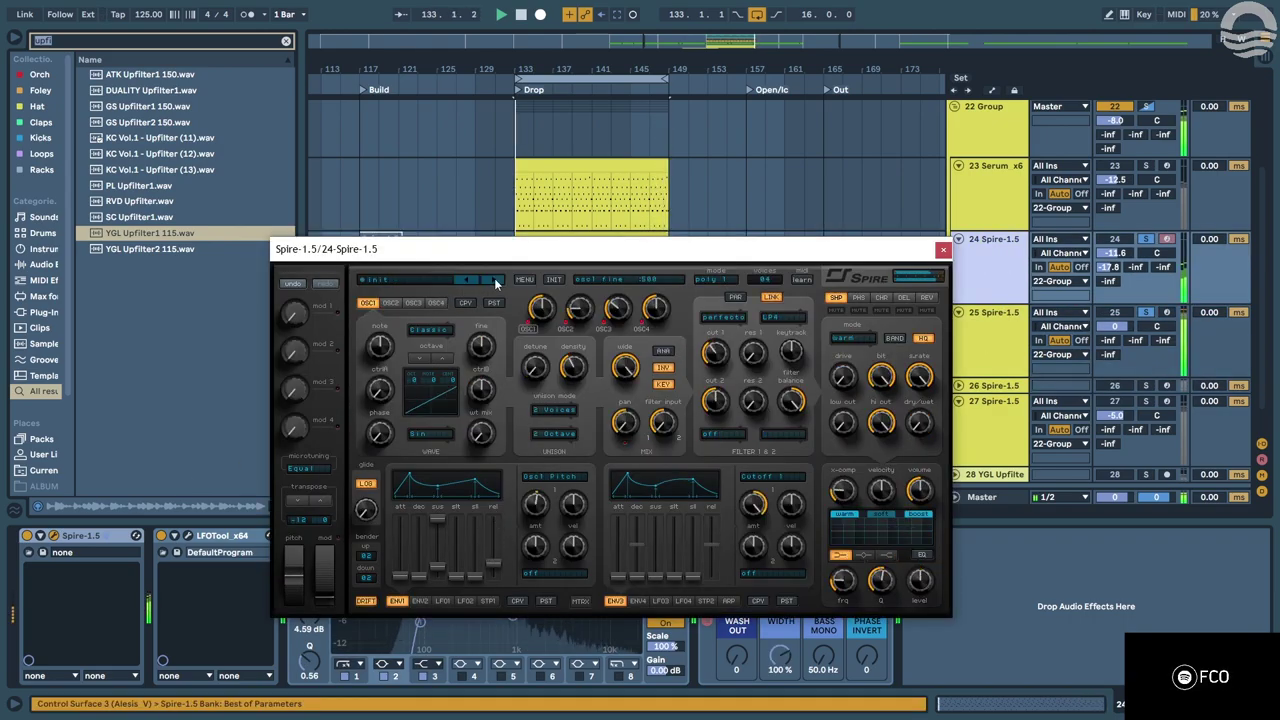
click(485, 283)
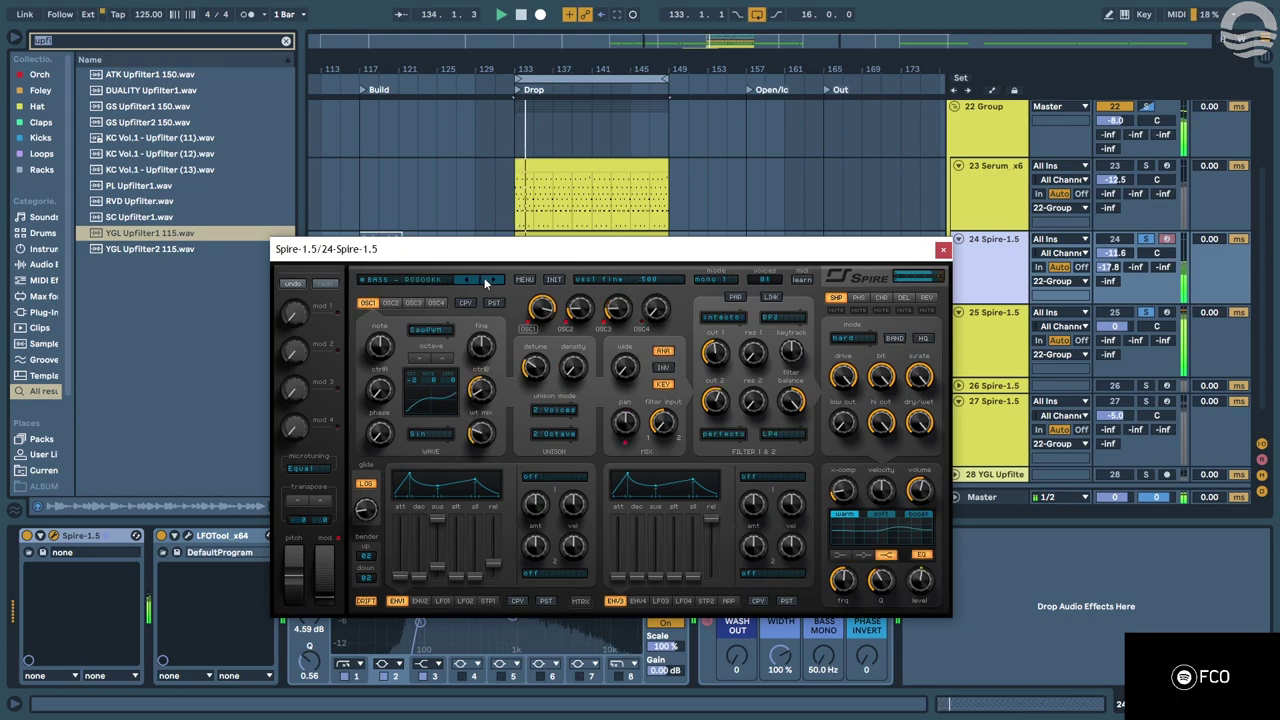
click(926, 298)
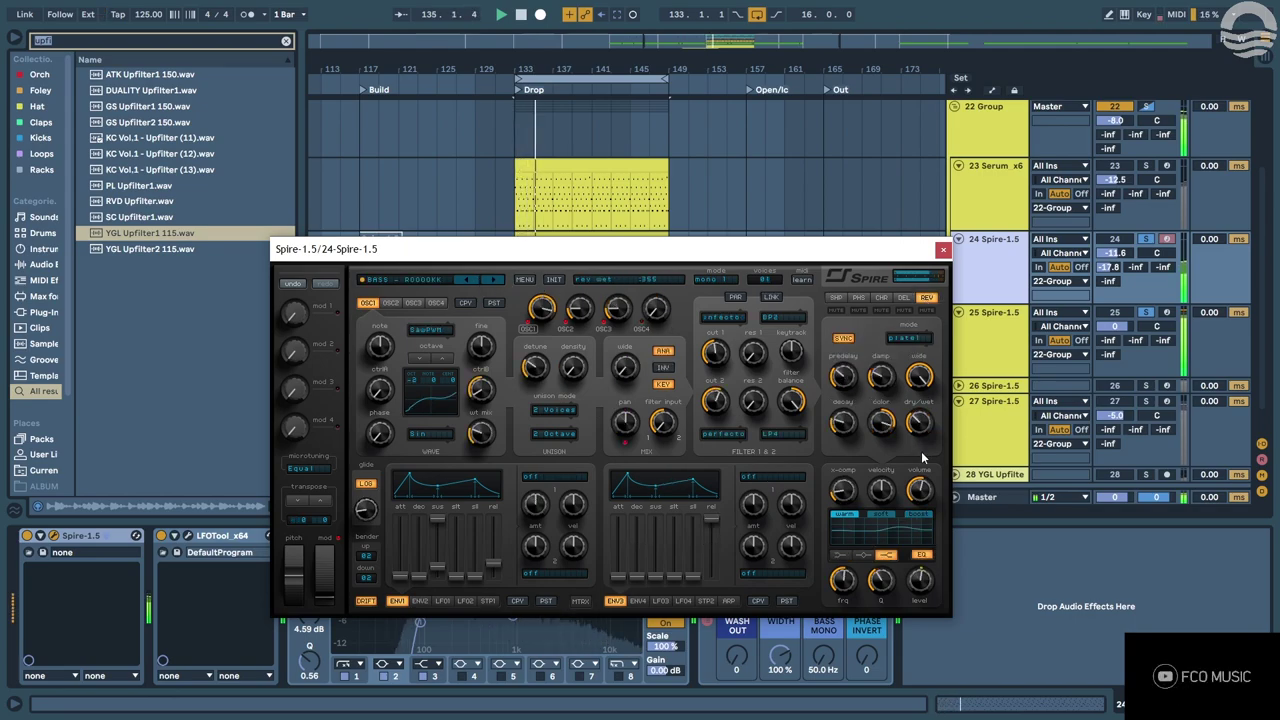
scroll(1037, 302, up, 1)
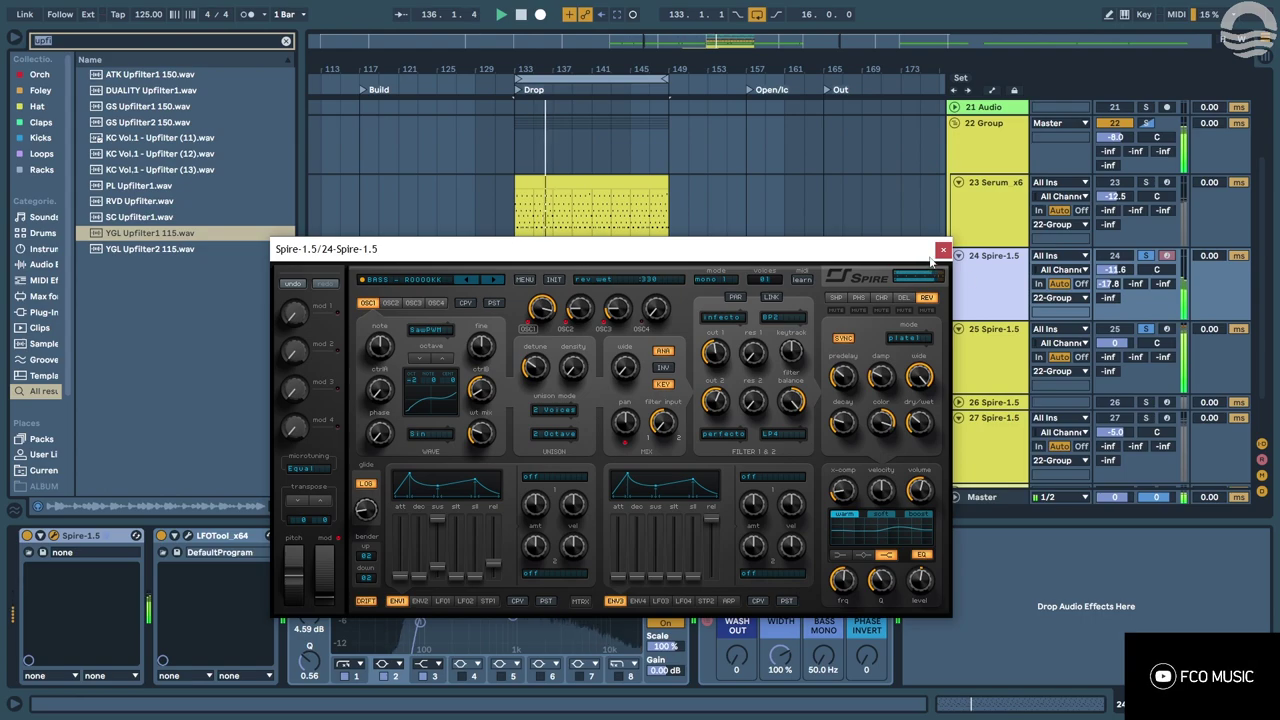
click(943, 250)
Listen to the melodic layers with the Congas soloed alongside, and clear the solos to hear the full mix.
scroll(1063, 328, up, 3)
key(Tab)
key(Tab)
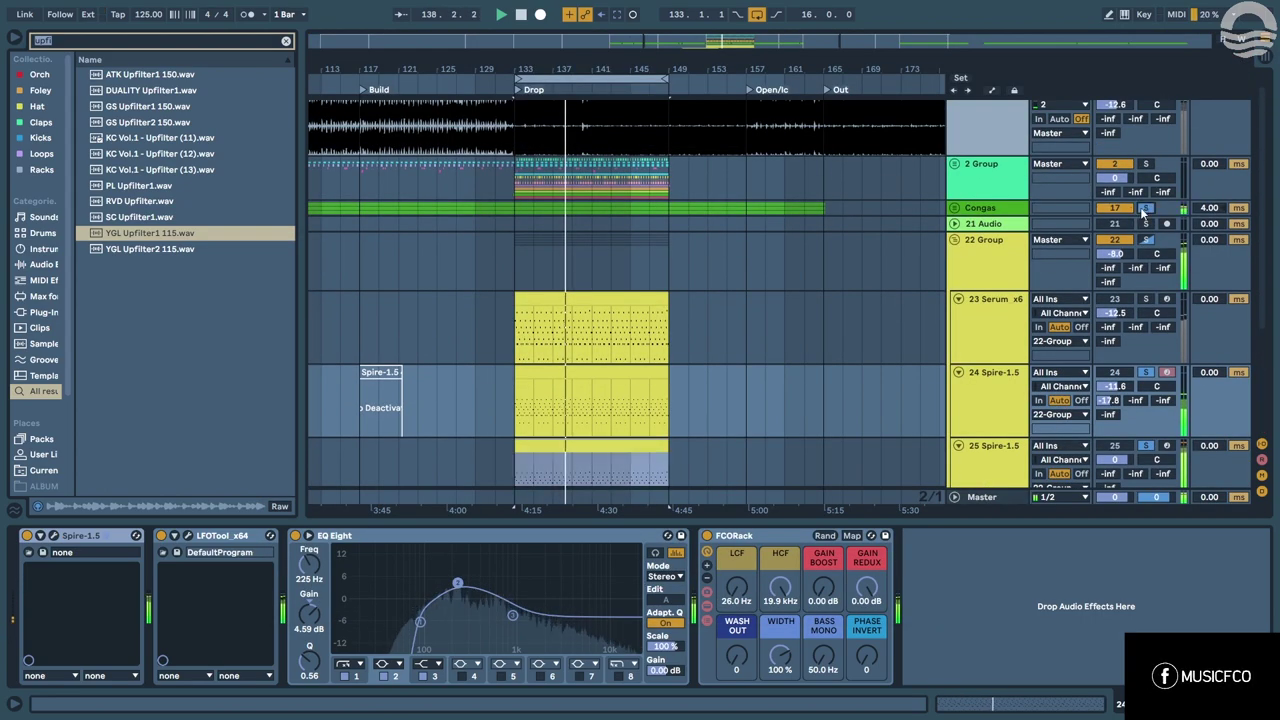
scroll(1070, 254, down, 2)
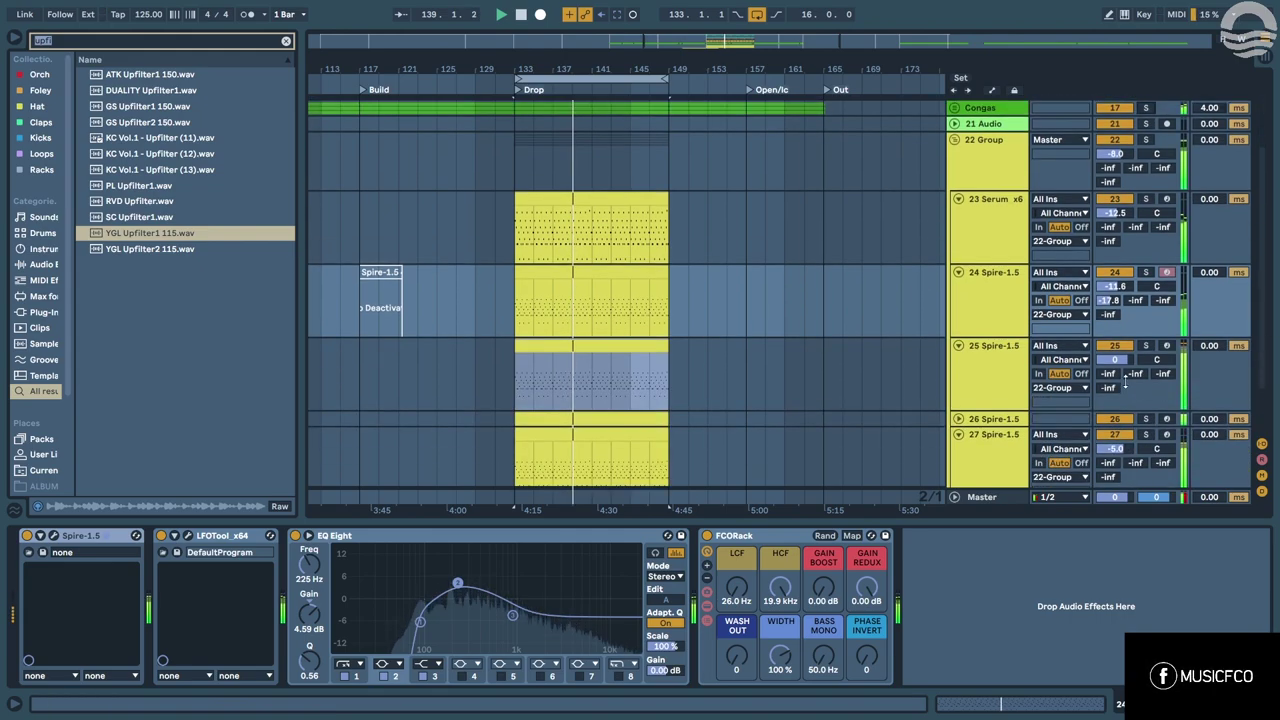
Solo 25 Spire-1.5, restart playback from the Drop, and lower the track's volume to -4.6 dB.
click(1000, 440)
click(1146, 346)
key(space)
key(space)
drag(1117, 362, 1102, 399)
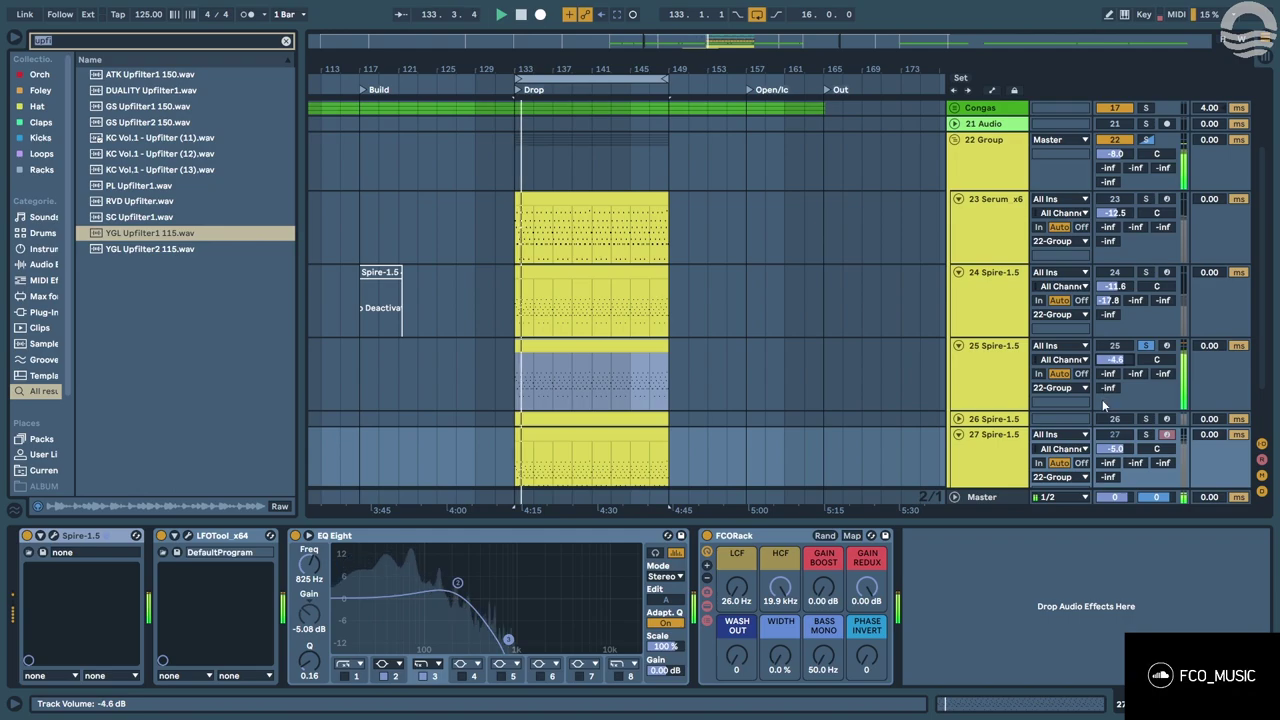
Enable 24 Spire-1.5, set its FCORack gain boost to 5.95 dB and its track volume to -8.5 dB.
key(Tab)
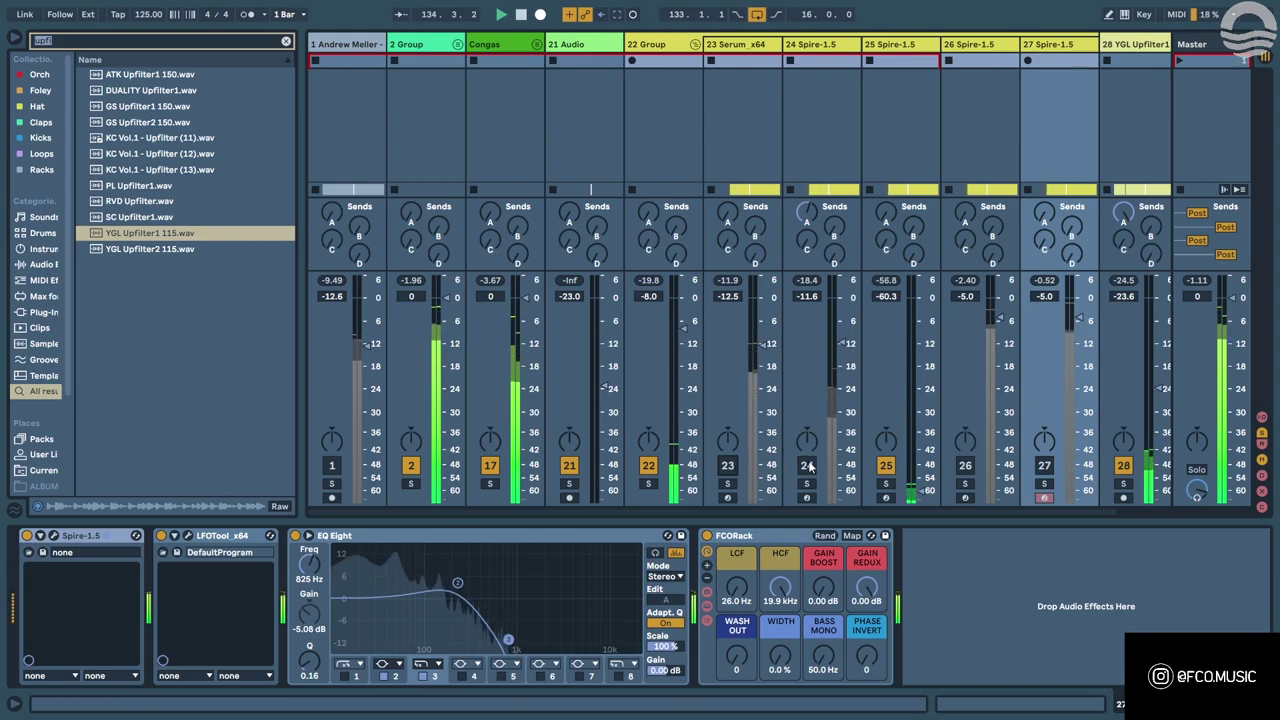
drag(853, 380, 828, 303)
double_click(810, 297)
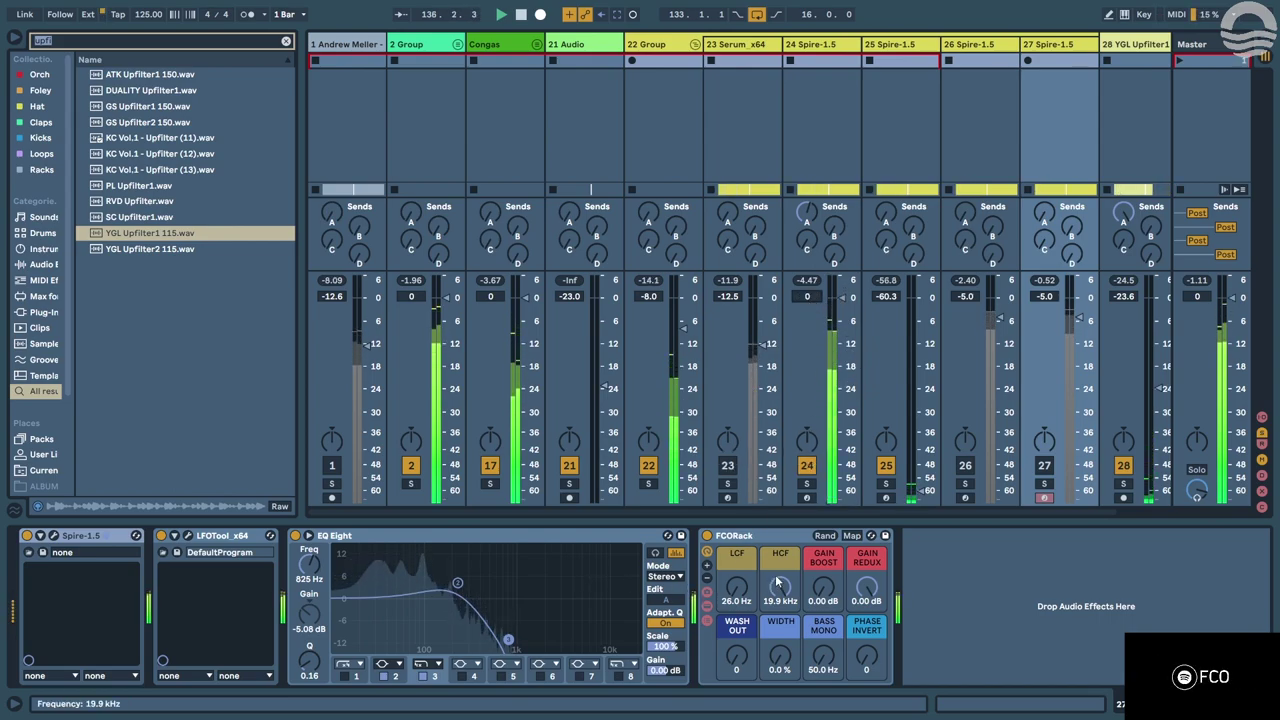
click(808, 46)
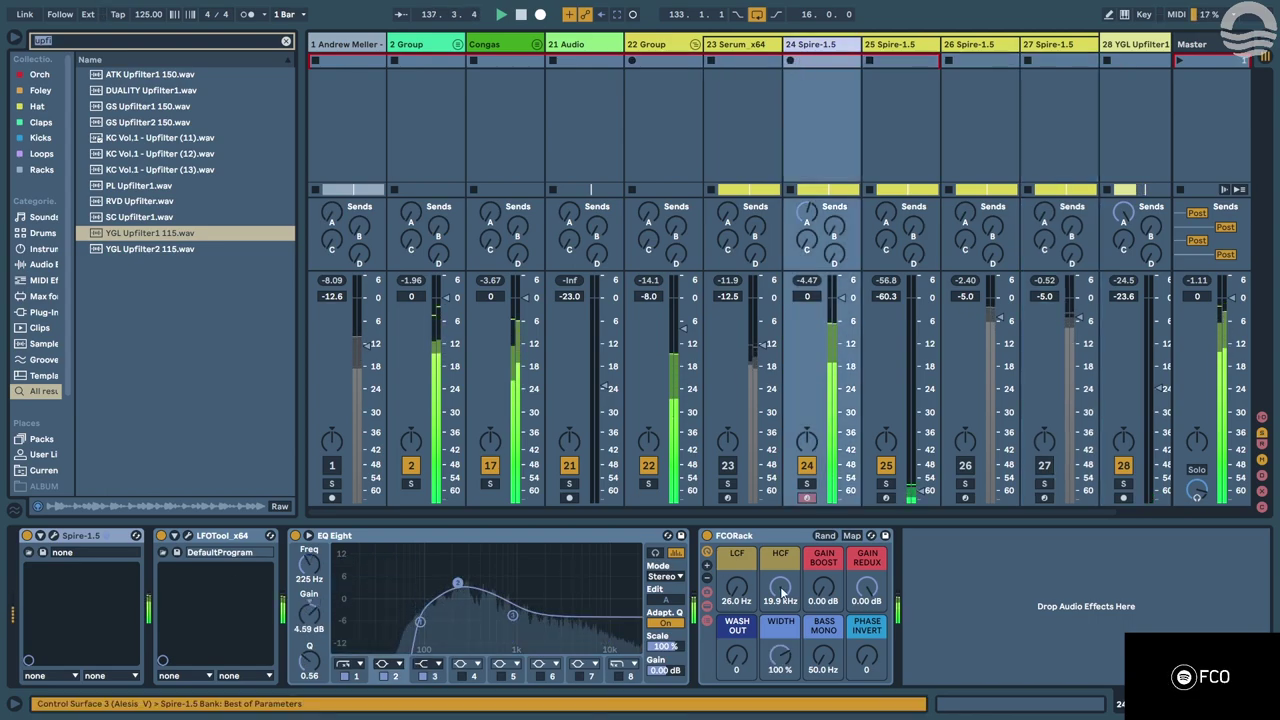
drag(823, 588, 825, 525)
drag(840, 298, 838, 331)
Try 26 Spire-1.5 in the mix with 24 Spire-1.5 muted, and raise 25 Spire-1.5's volume to -1.7 dB.
click(806, 465)
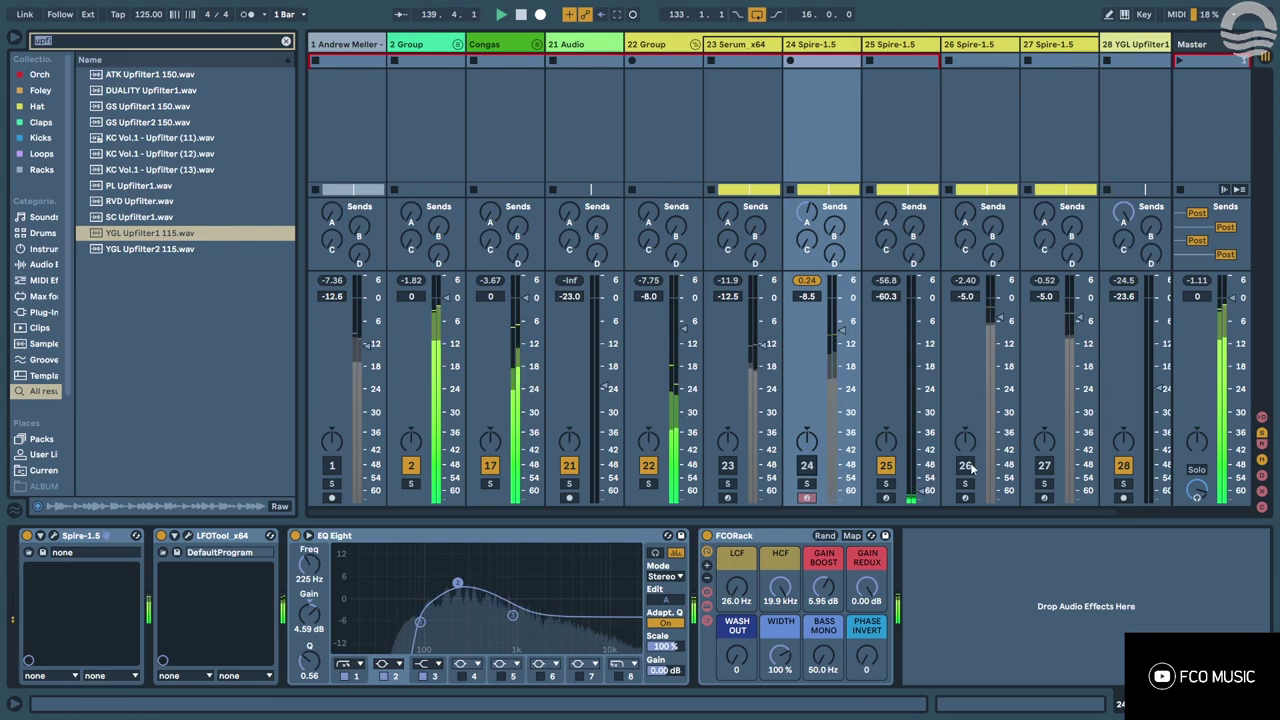
click(965, 465)
click(965, 465)
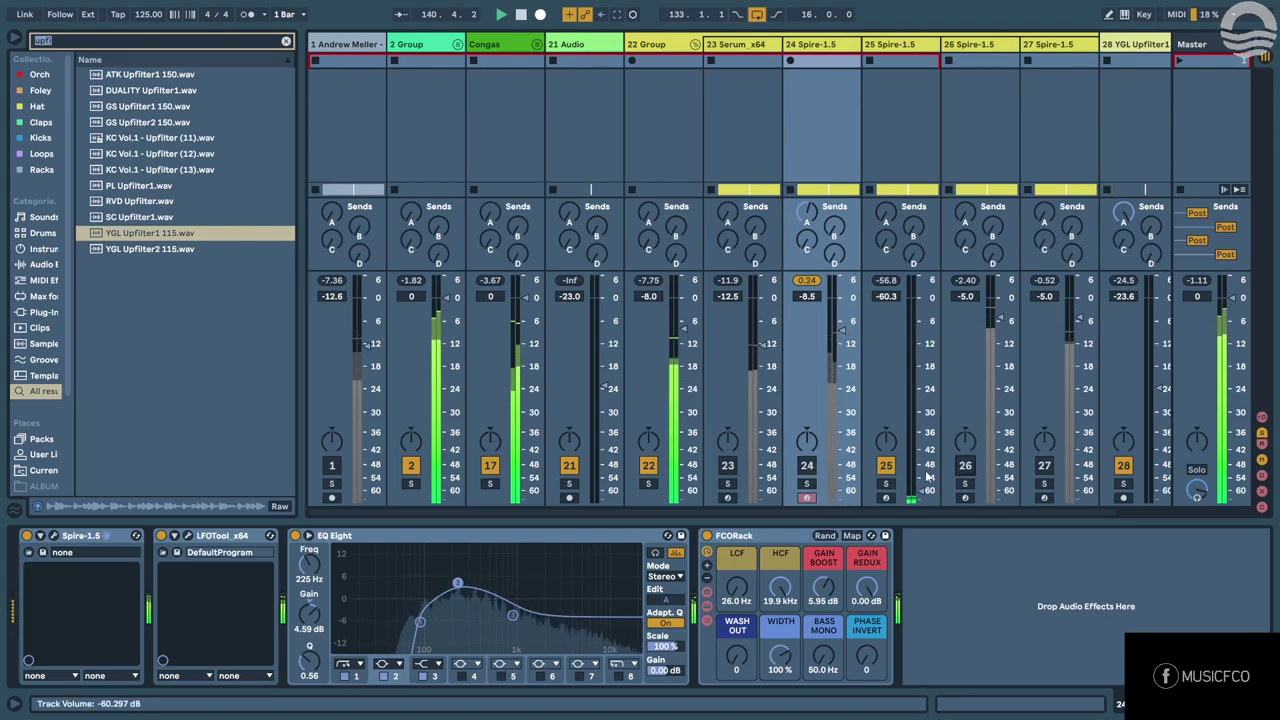
click(886, 484)
drag(924, 491, 923, 305)
key(s)
key(s)
Re-enable 24 Spire-1.5 at -6.3 dB and balance 25 Spire-1.5 against it at -3.2 dB.
click(806, 465)
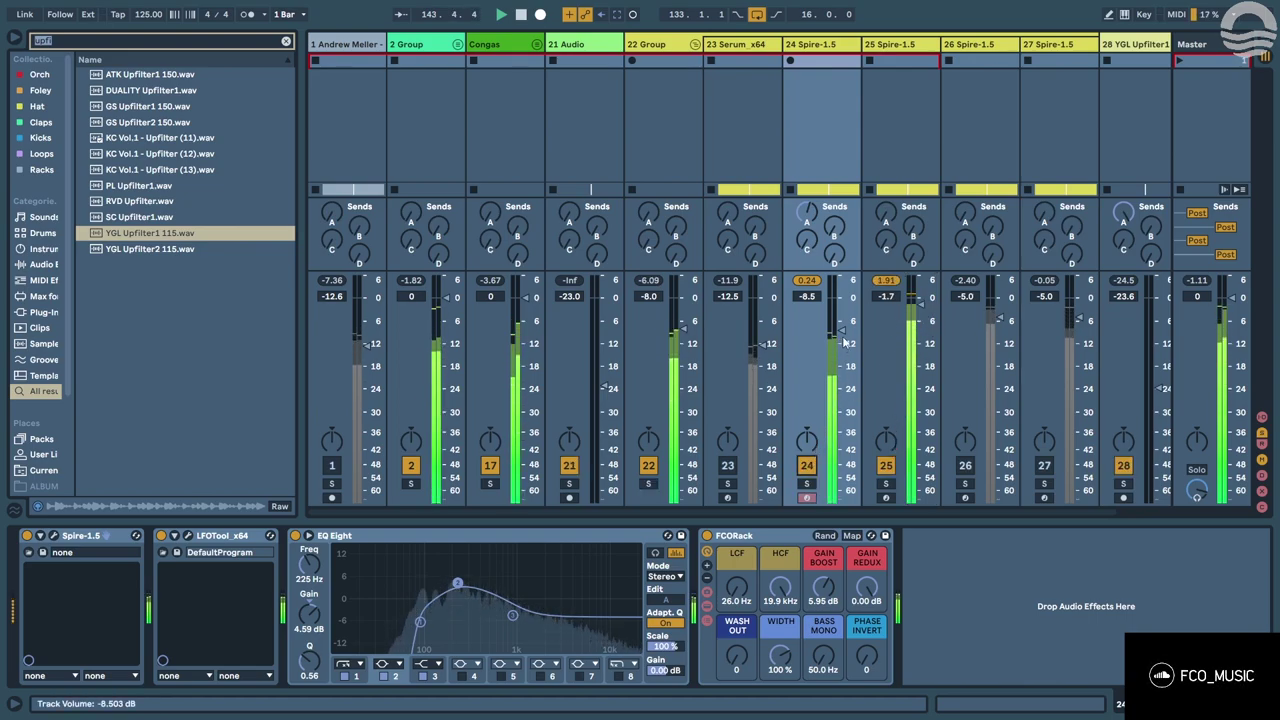
drag(843, 329, 851, 326)
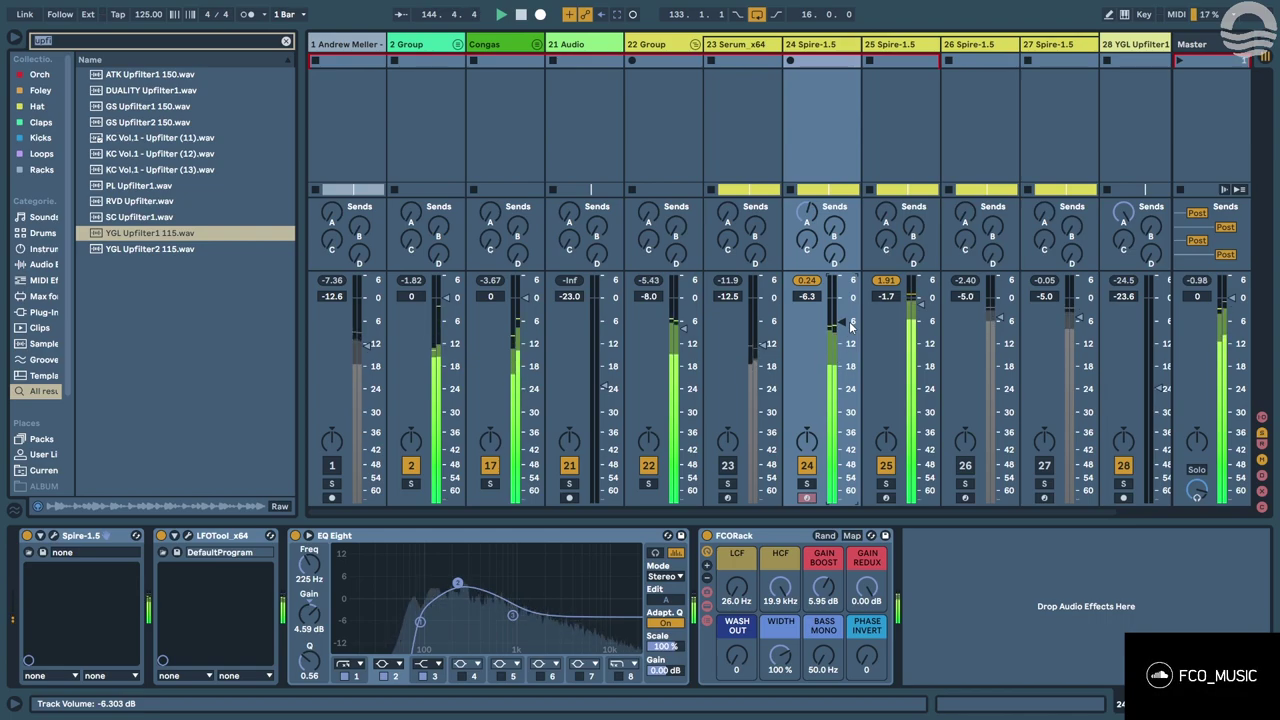
drag(925, 311, 925, 316)
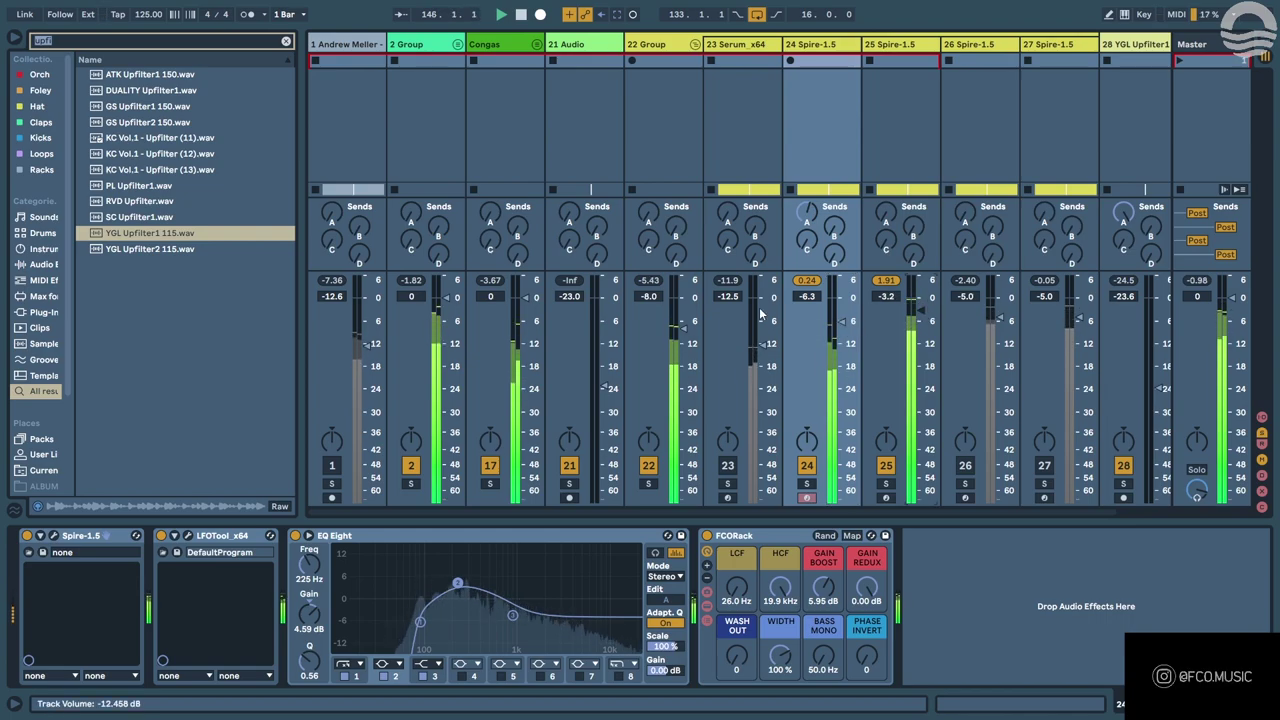
Move the Serum track below the two active Spire tracks and solo the first Spire track in the arrangement.
key(Tab)
key(Up)
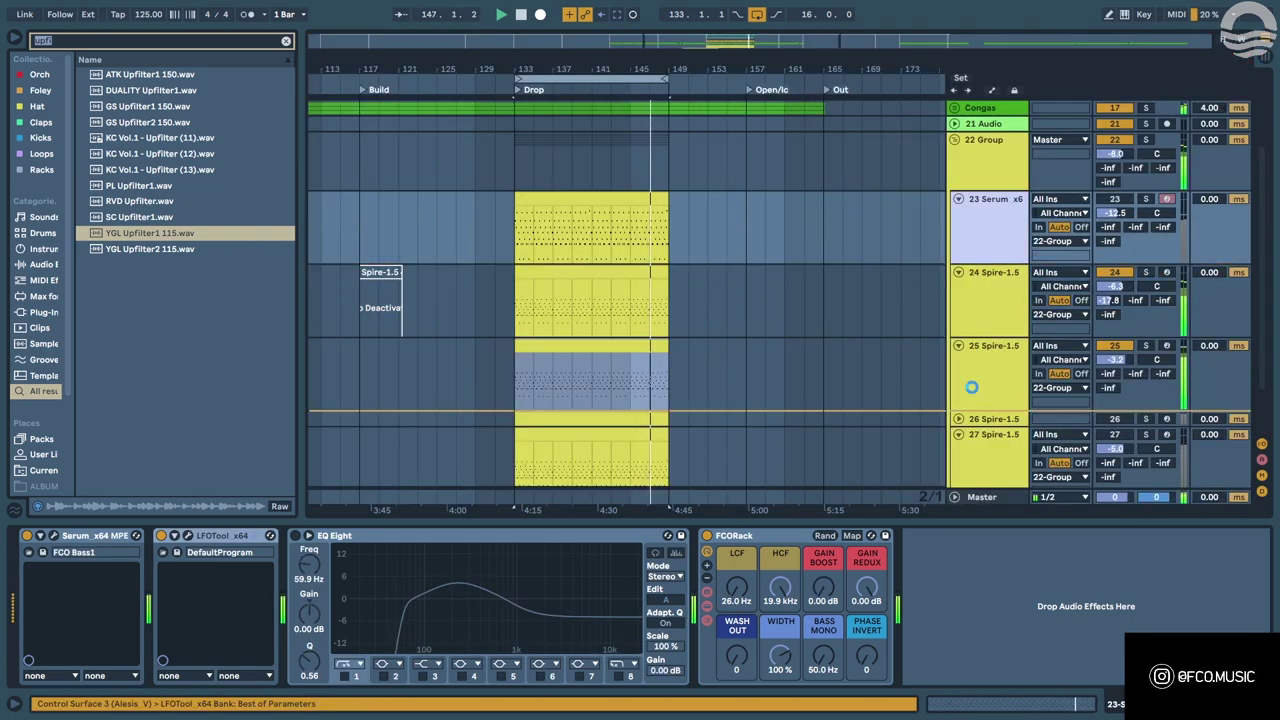
click(1146, 199)
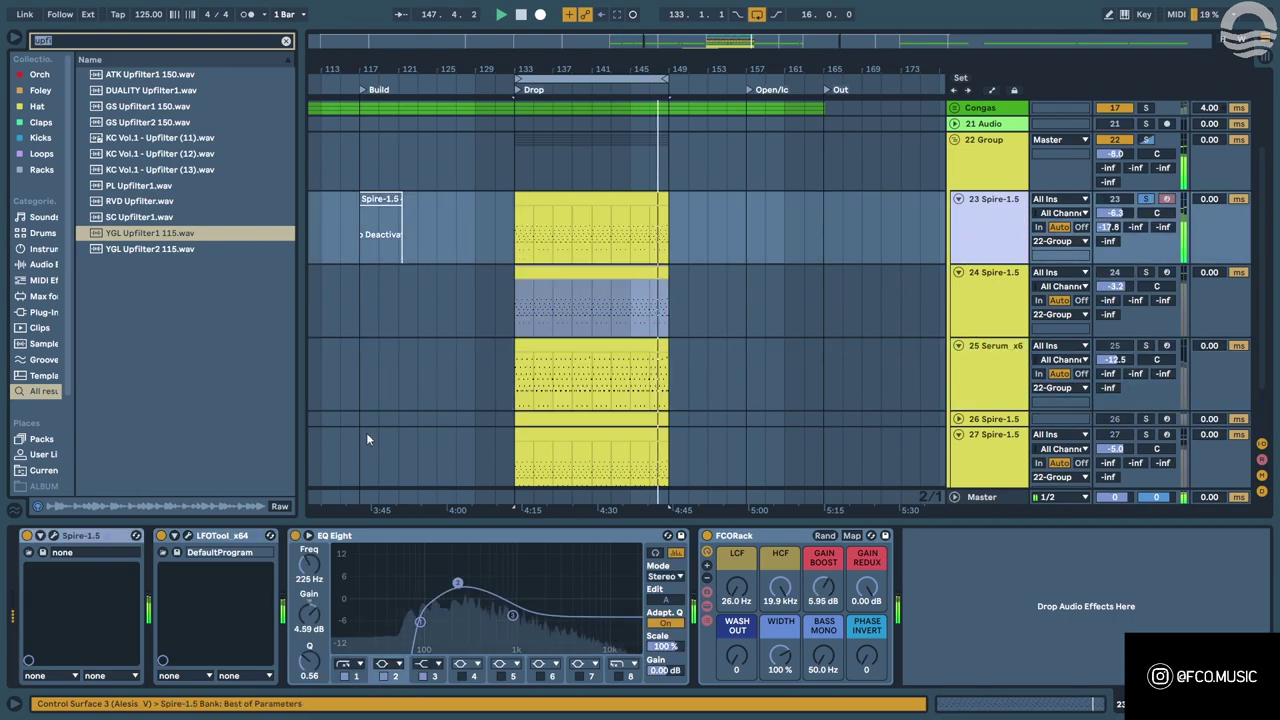
Open 23 Spire-1.5's synth and audition successive presets with 22 Group soloed.
click(54, 536)
click(498, 283)
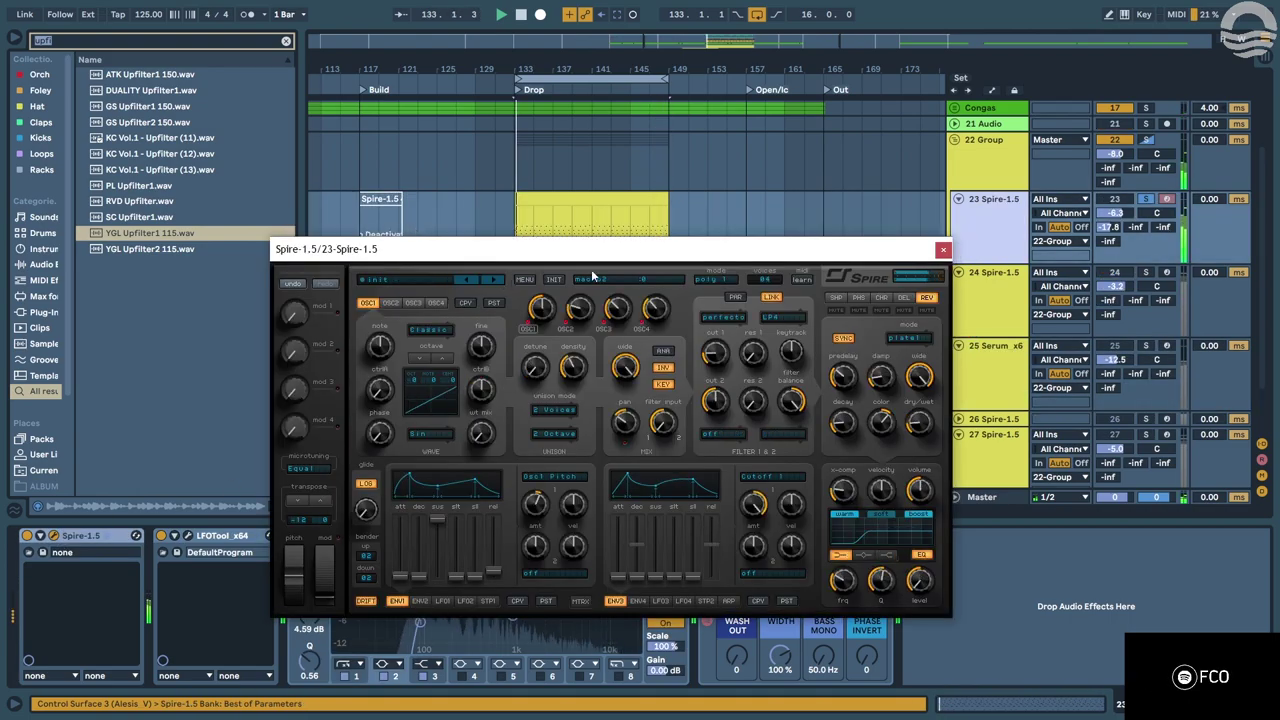
click(1146, 140)
click(493, 280)
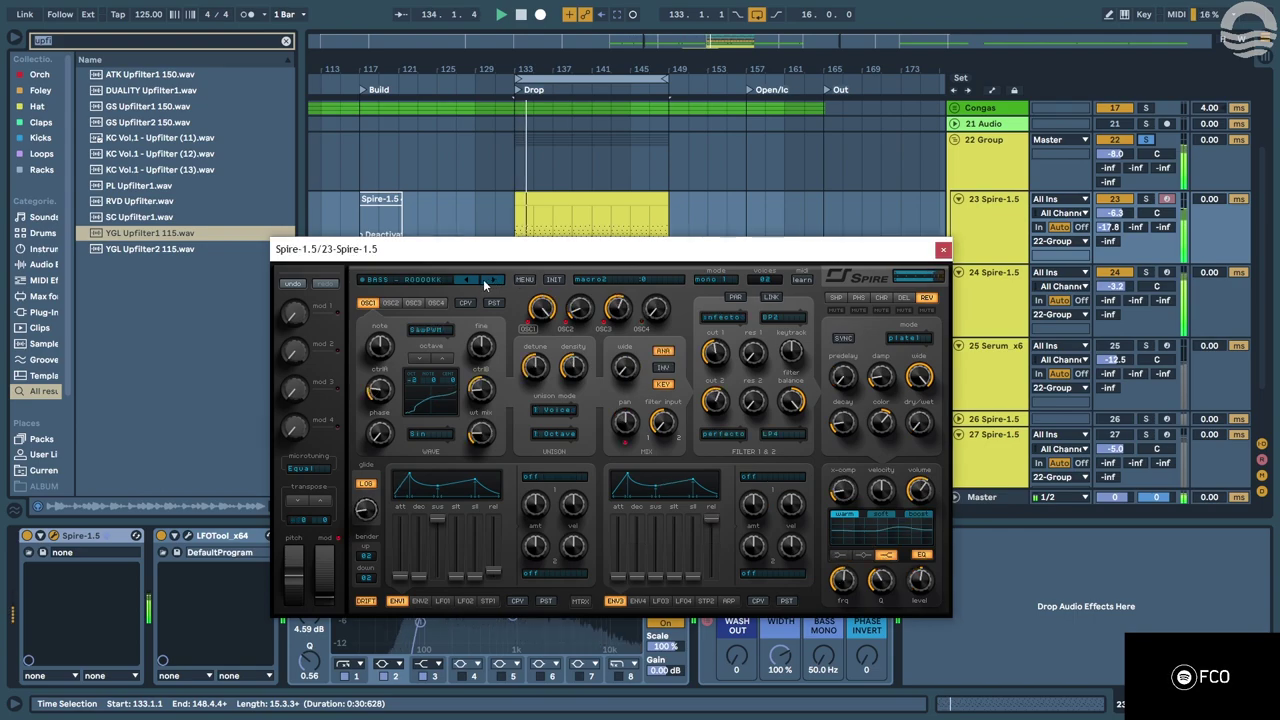
click(489, 279)
click(489, 279)
click(489, 279)
click(489, 279)
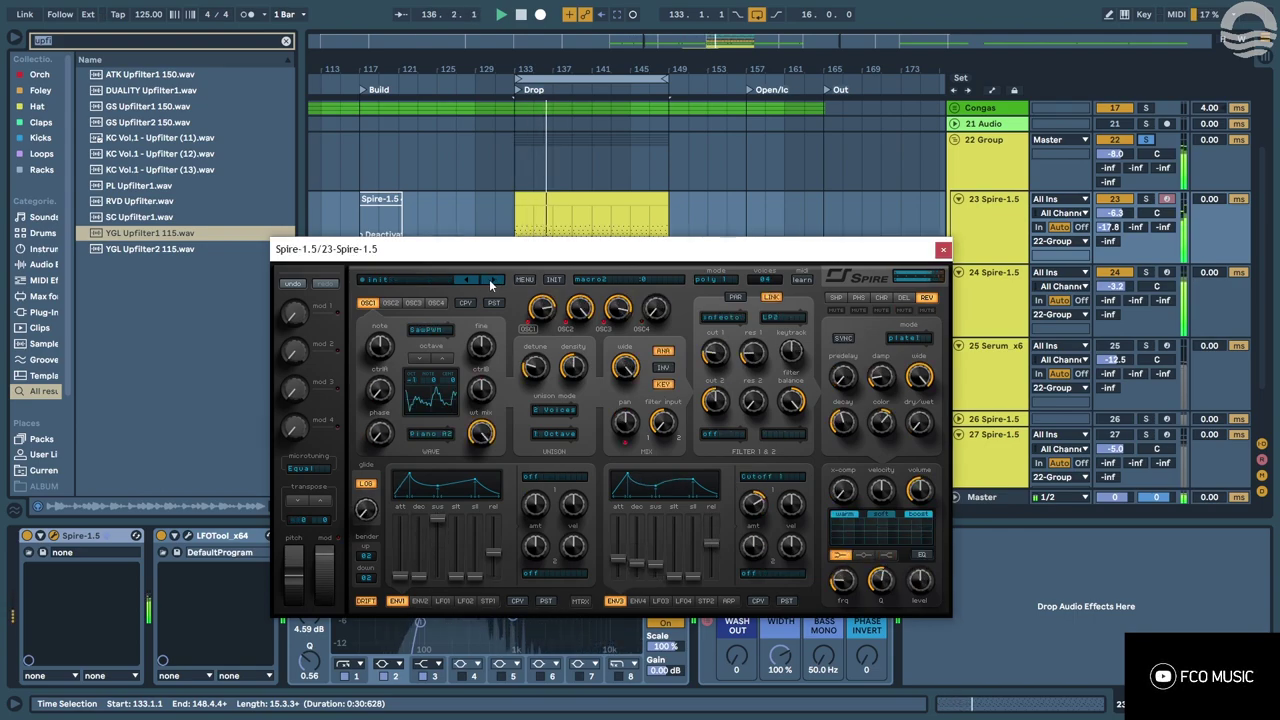
click(489, 279)
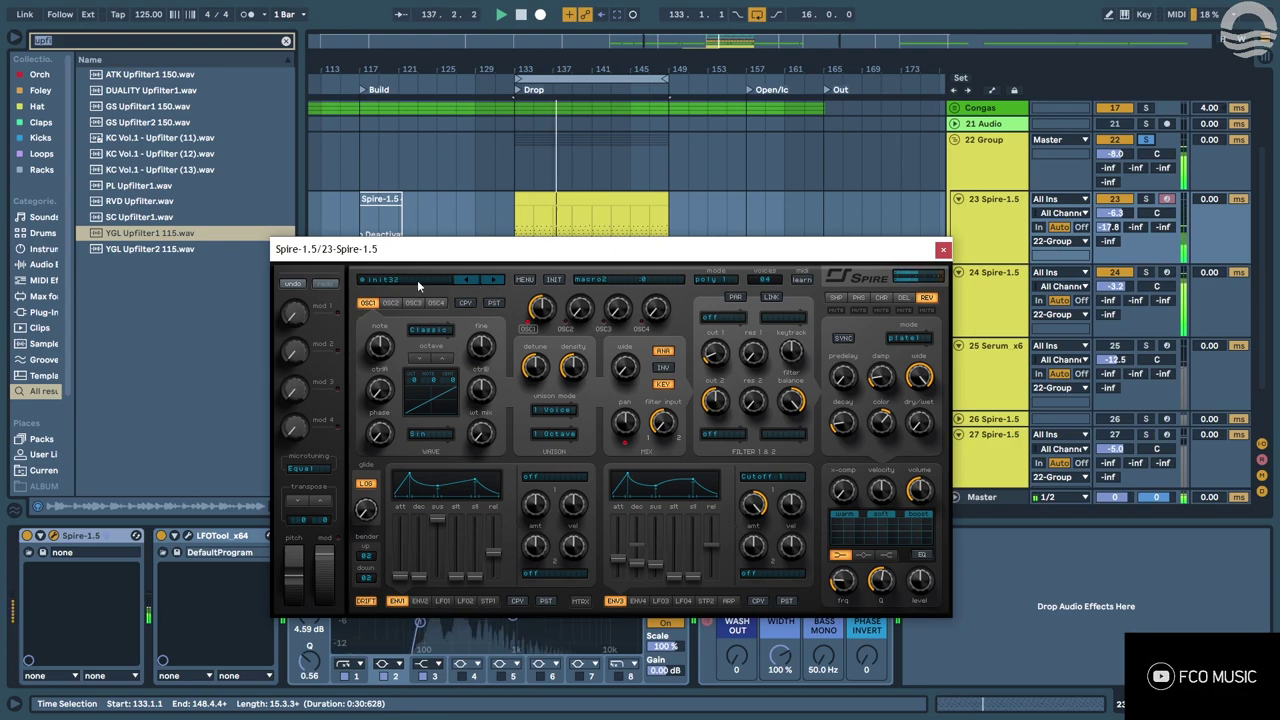
Load the preset ASRW Bass 4 from the FCO BASSSSS bank into 23 Spire-1.5 and close the synth.
click(473, 281)
click(580, 338)
click(578, 328)
click(568, 315)
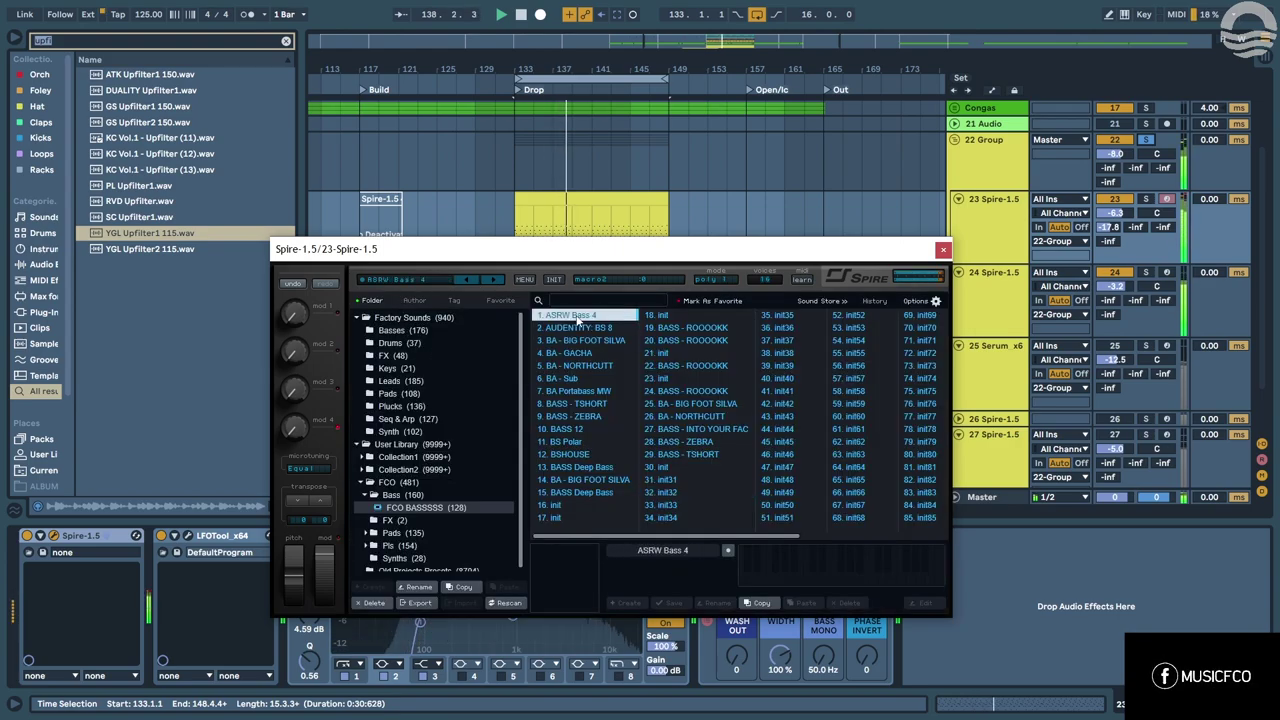
click(943, 250)
Clear the solo, collapse 22 Group and play the transition into the Drop from bar 131.
click(979, 174)
click(1146, 199)
click(955, 140)
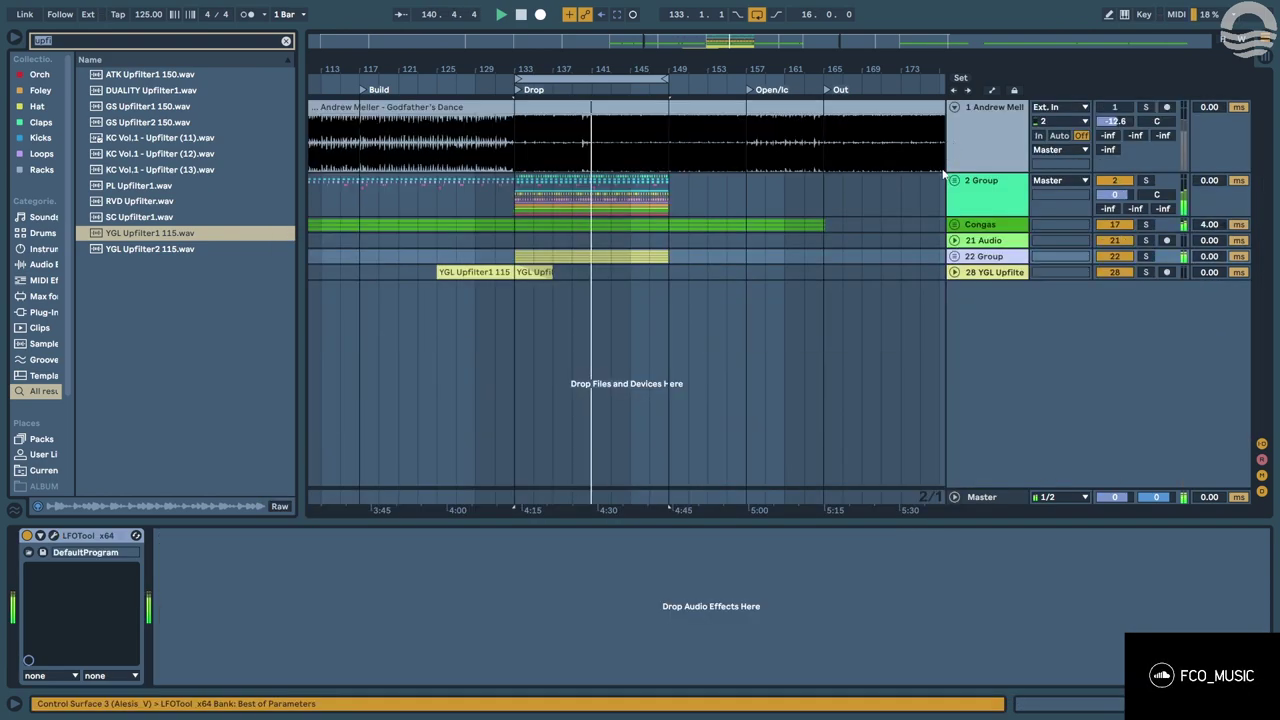
click(496, 240)
key(space)
key(space)
click(984, 257)
key(space)
key(space)
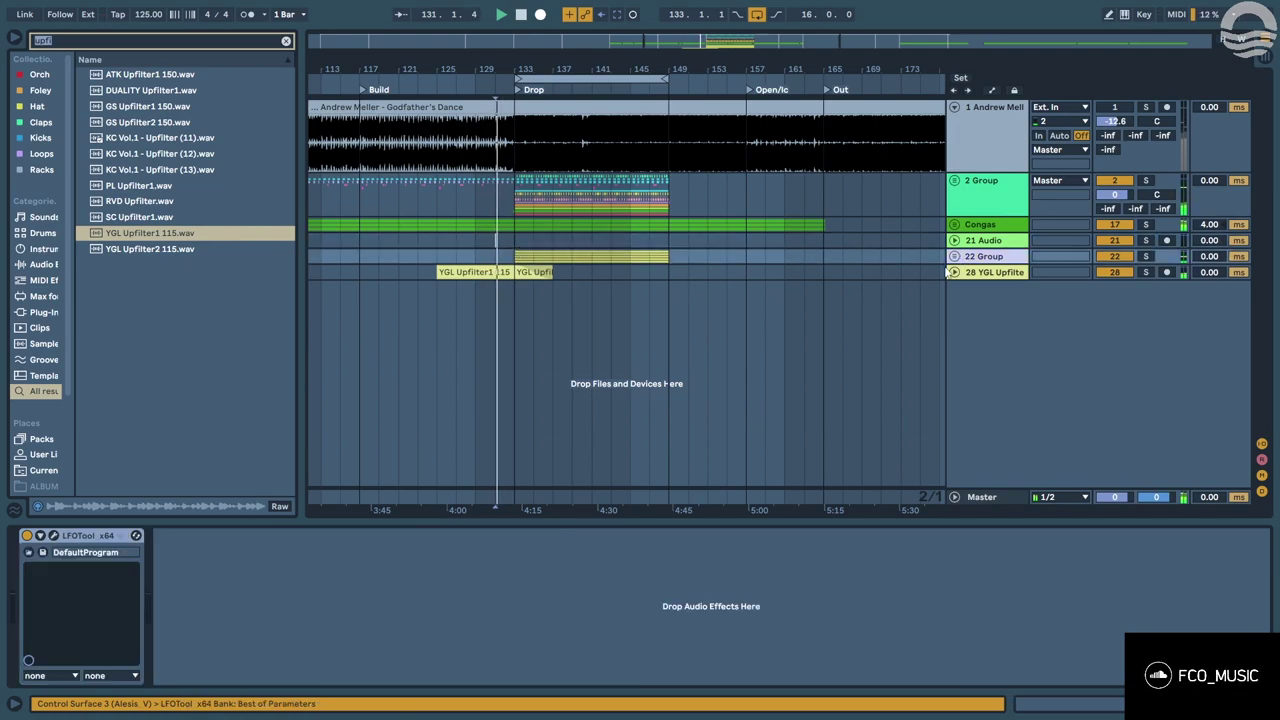
Expand 22 Group, copy 23 Spire-1.5's Drop clip into the Build from bar 117 to 133, and play it.
click(955, 257)
drag(574, 314, 420, 318)
key(space)
key(space)
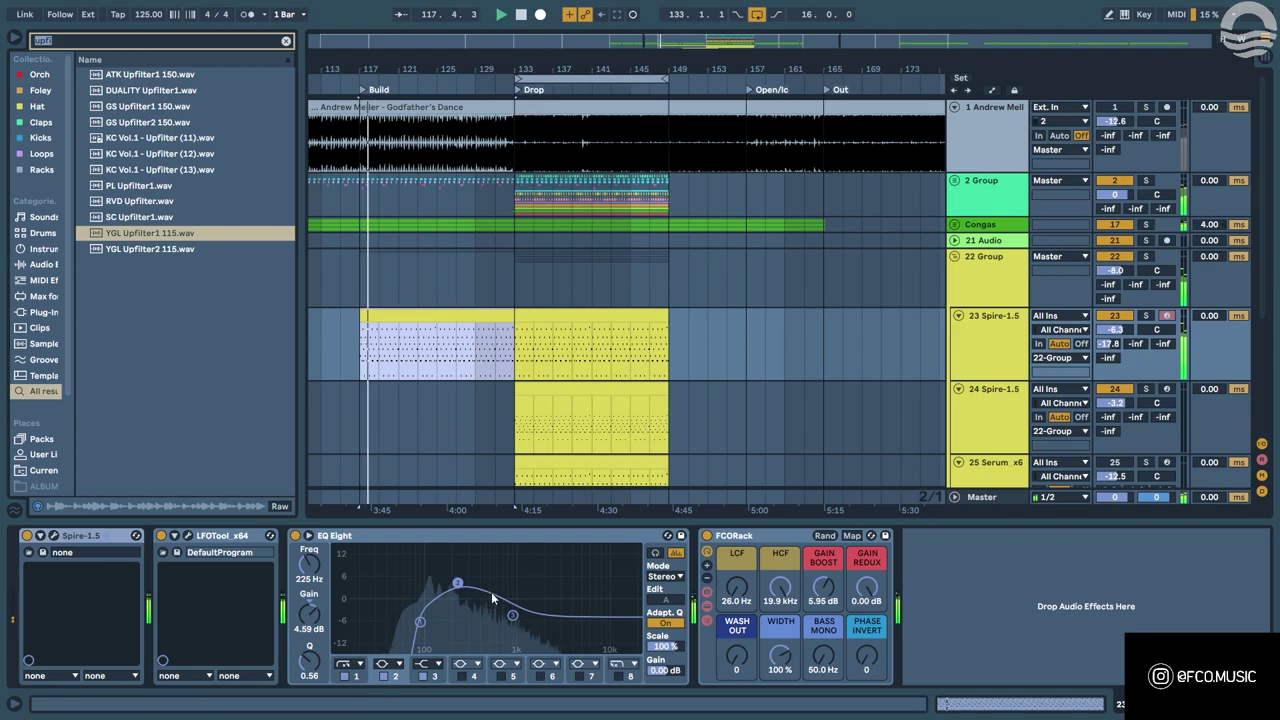
Set 23 Spire-1.5's track volume to 0 dB in the mixer.
key(Tab)
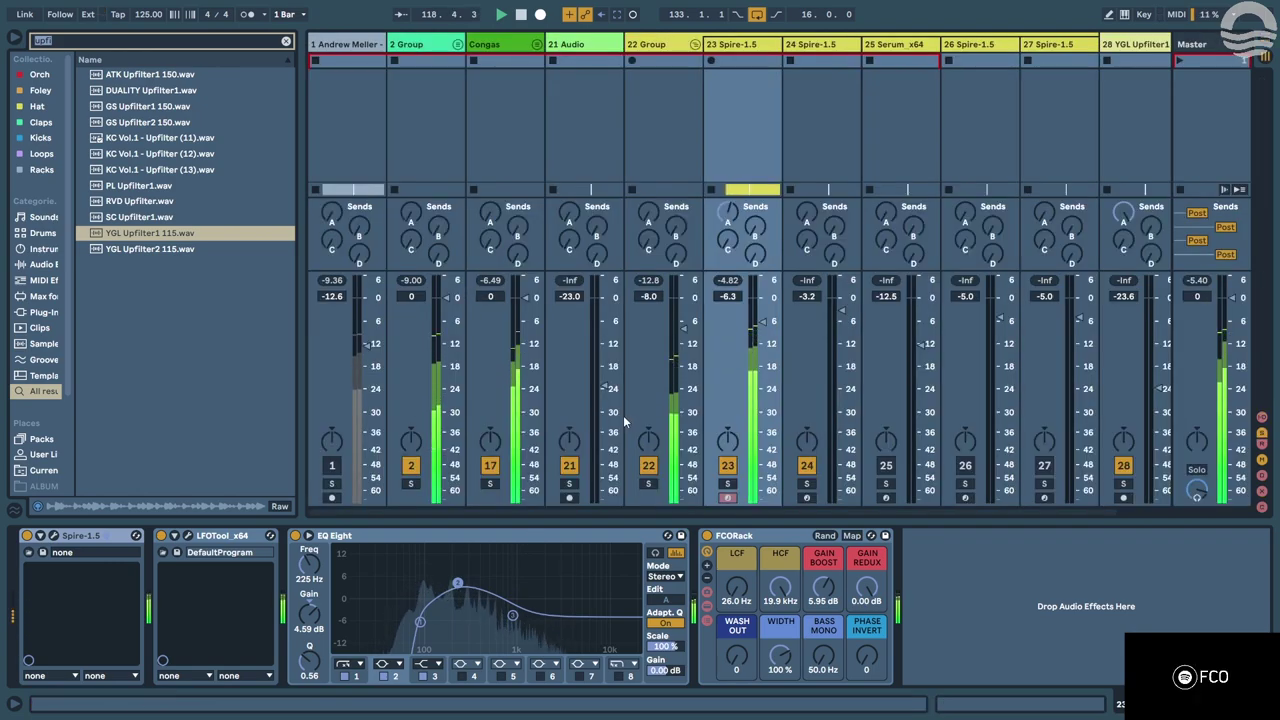
scroll(764, 366, right, 2)
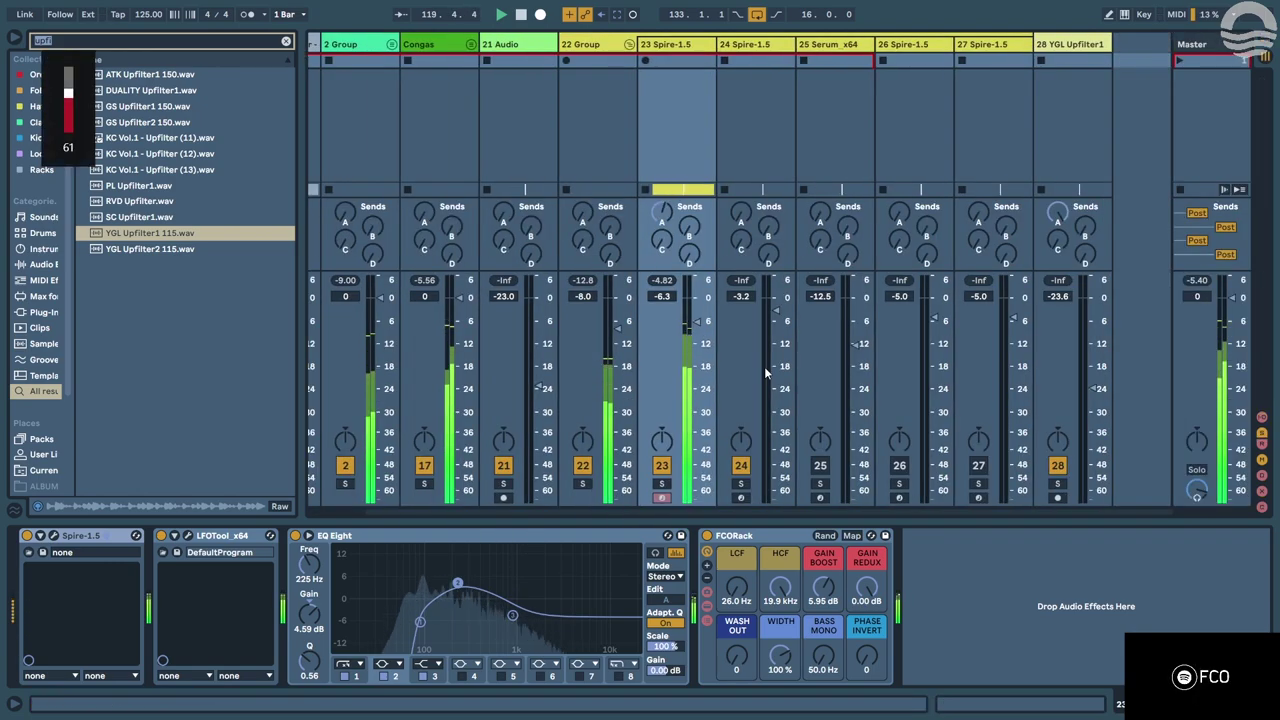
drag(700, 322, 699, 303)
click(661, 297)
text(0)
key(Return)
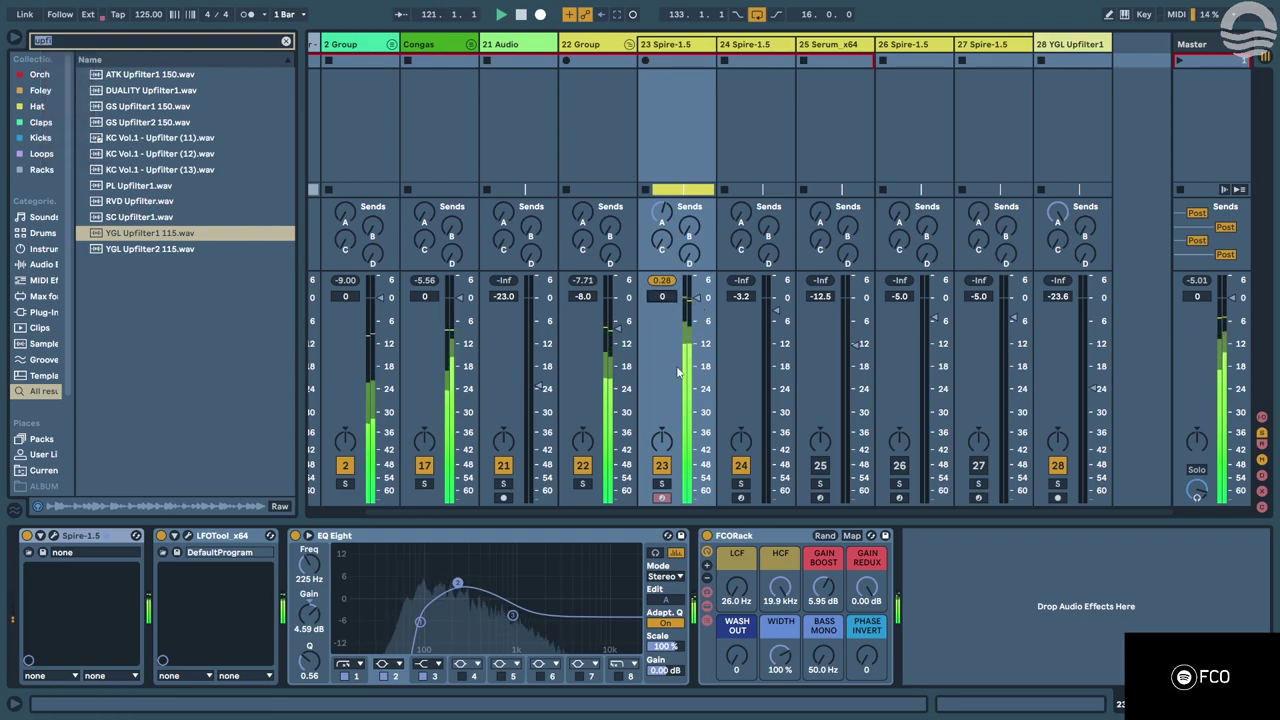
Raise 23 Spire-1.5's EQ Eight low cut to 109 Hz and set its synth's filter 1 cutoff to 544.
drag(421, 622, 430, 622)
click(54, 536)
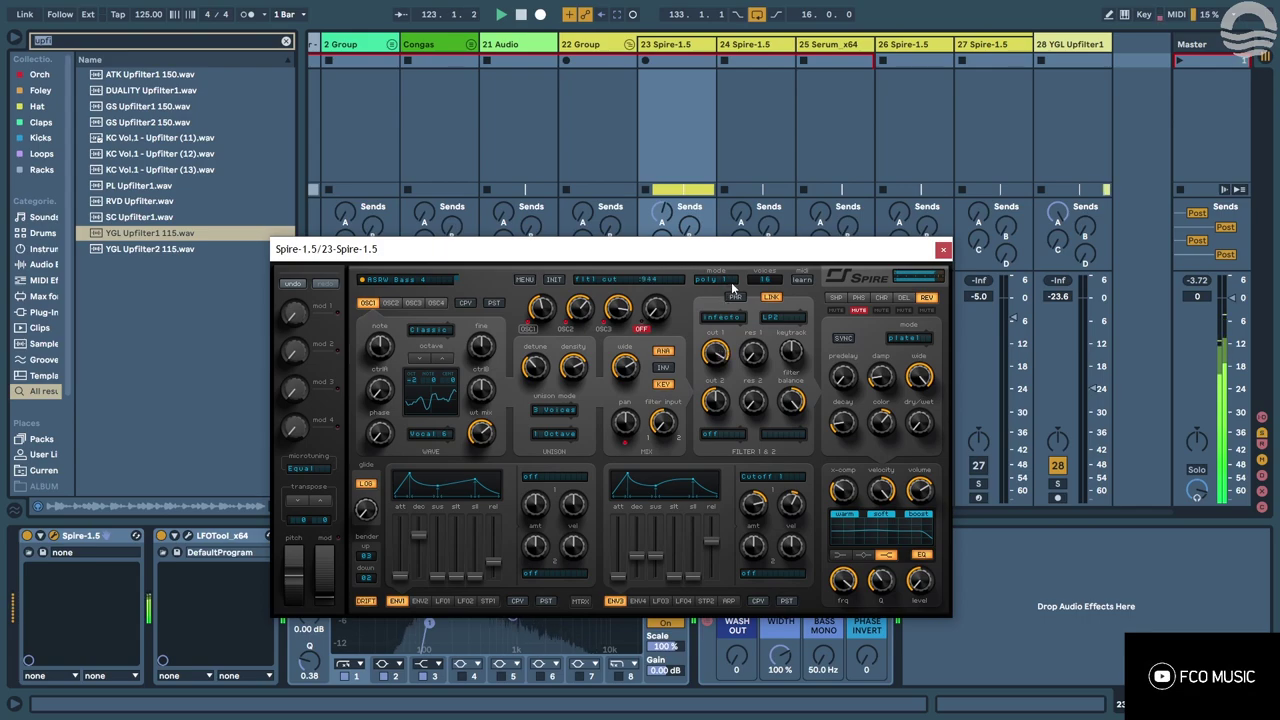
click(944, 251)
Review the drum tracks inside 2 Group, collapse 22 Group, and check the mixer levels while playing into the Drop.
key(Tab)
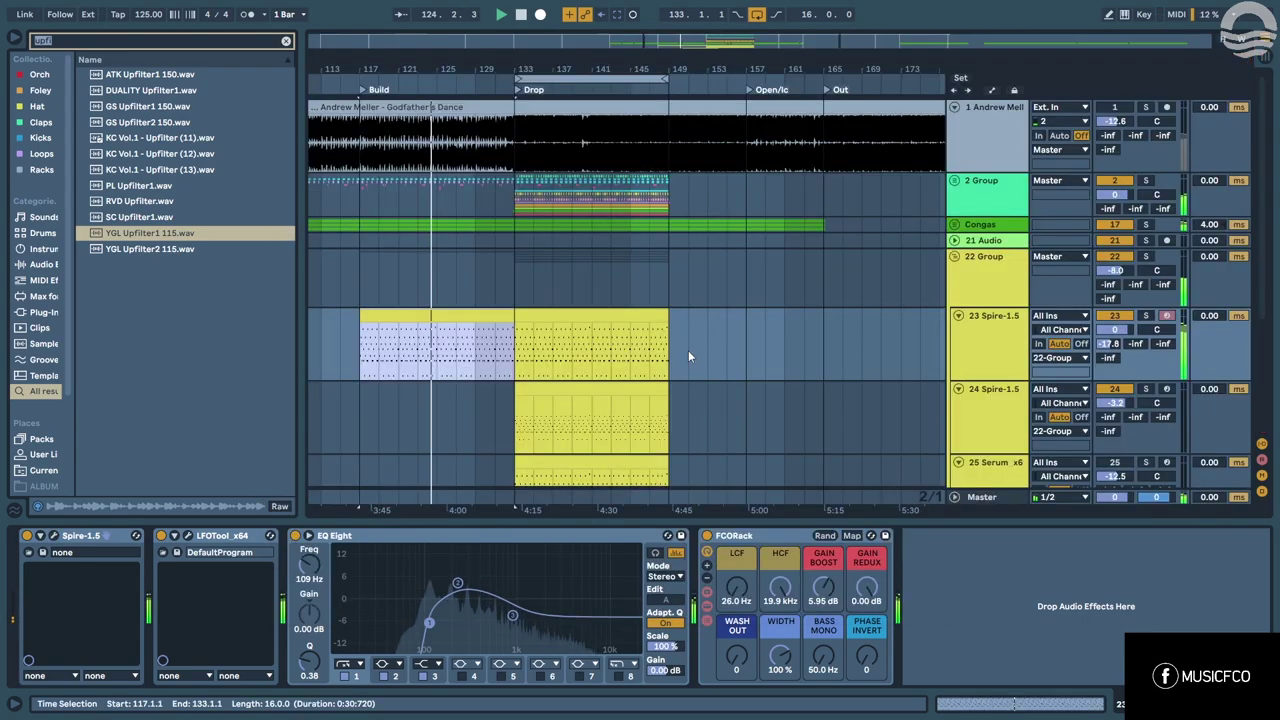
click(955, 181)
scroll(955, 220, down, 2)
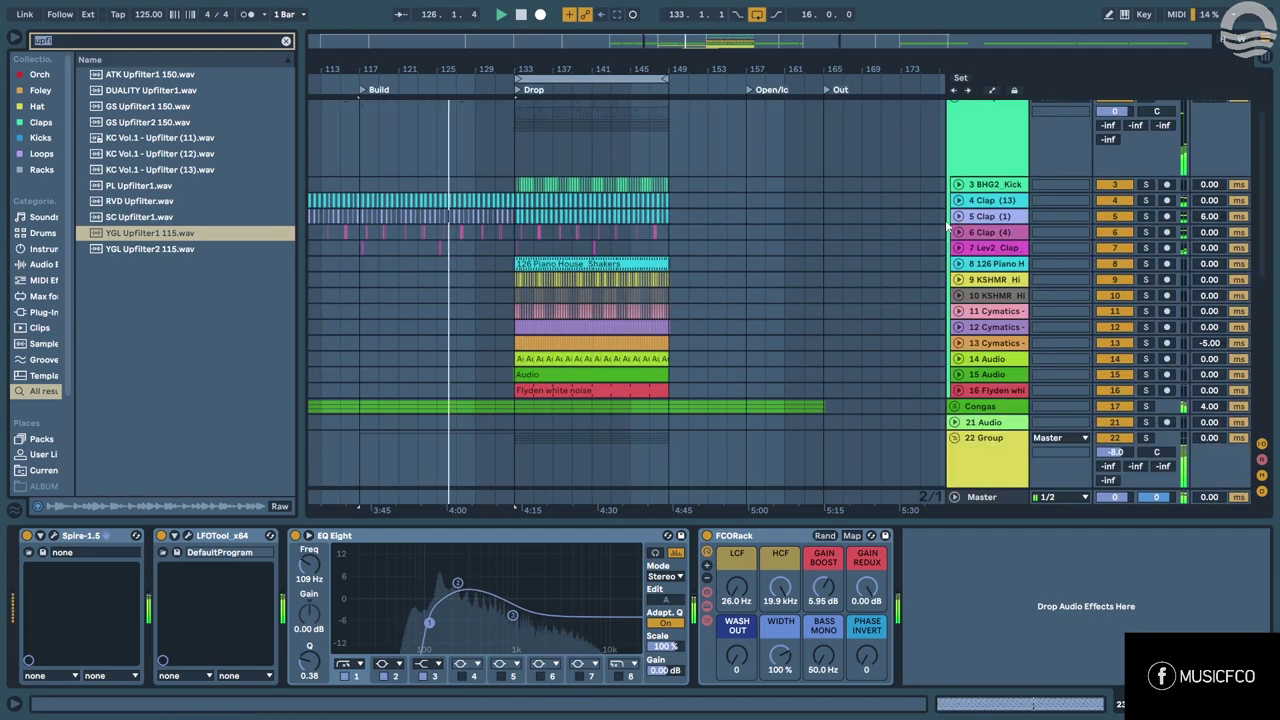
scroll(953, 225, up, 2)
click(955, 181)
key(w)
key(w)
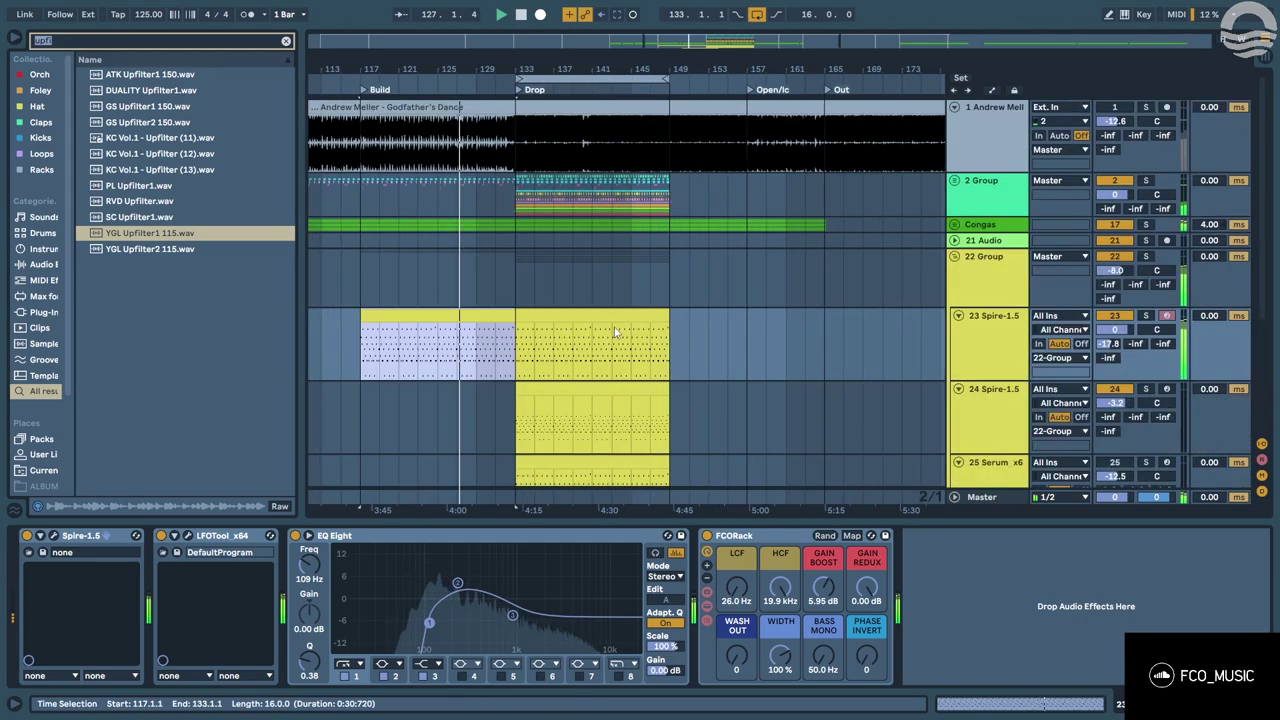
click(955, 257)
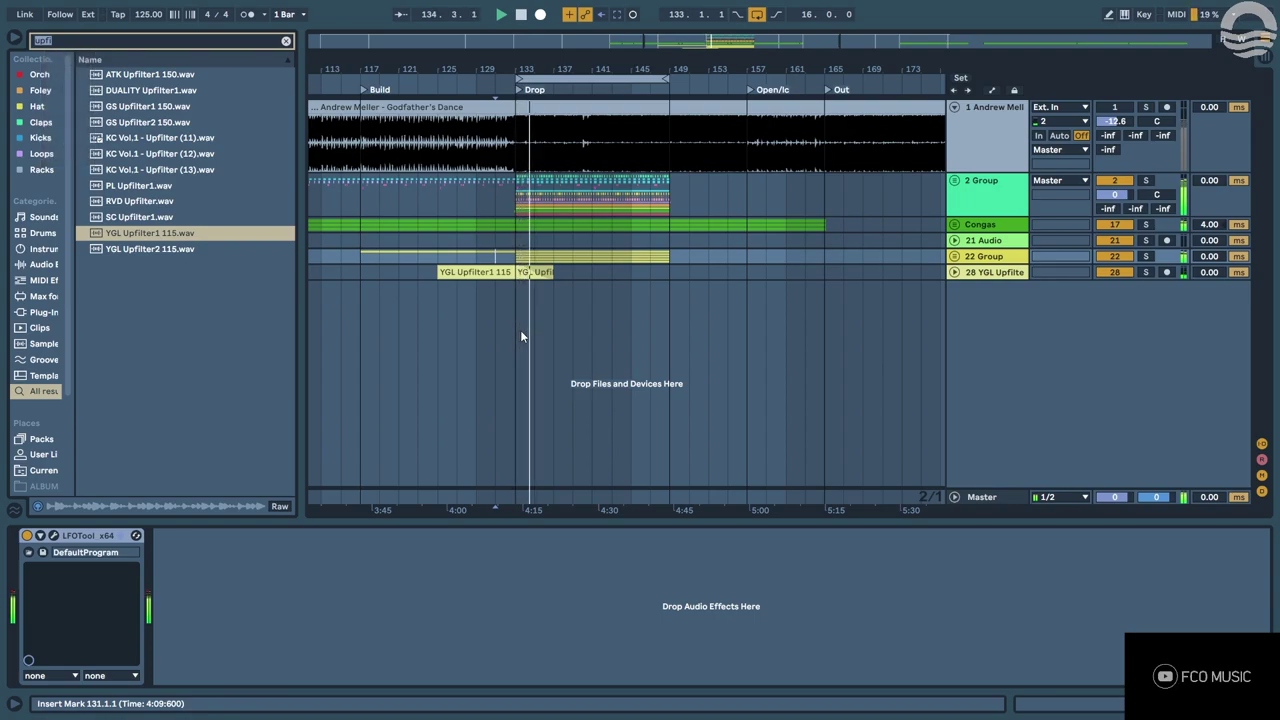
key(Tab)
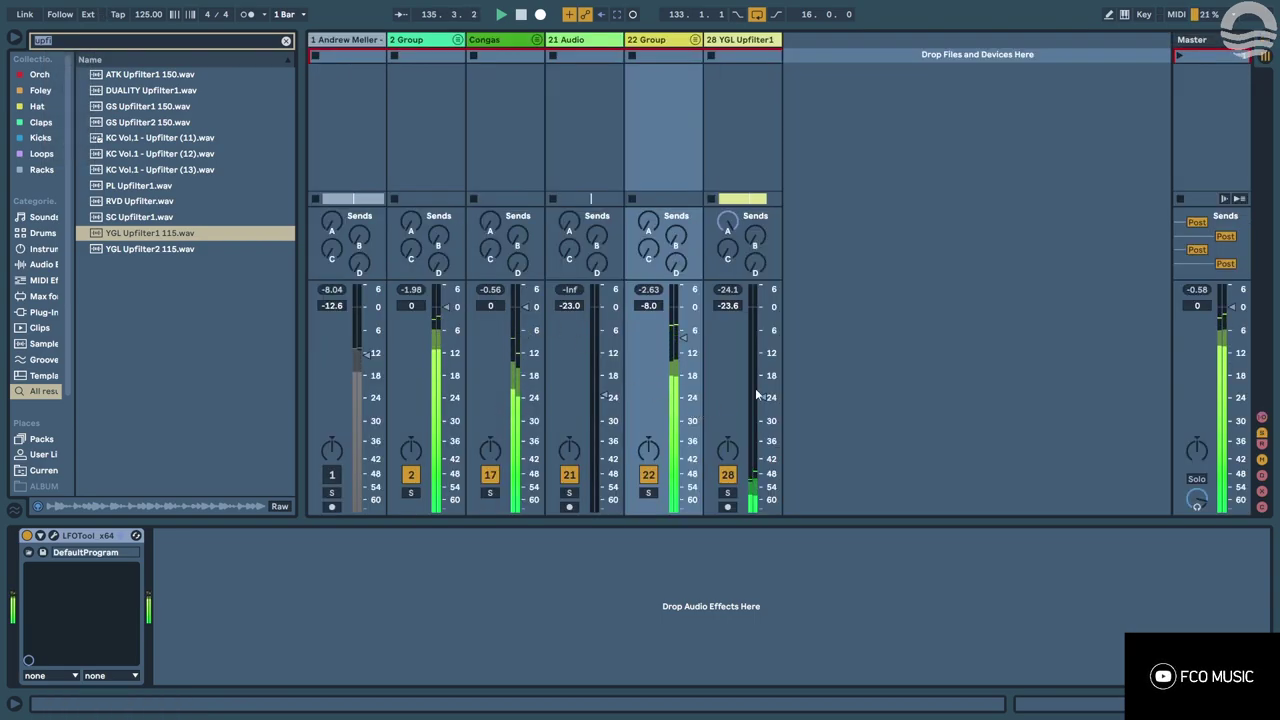
Switch to OBS Studio, show the Cam1 source while reordering it around VALORANT/desk, hide it again and return to Ableton Live.
key(alt+Tab)
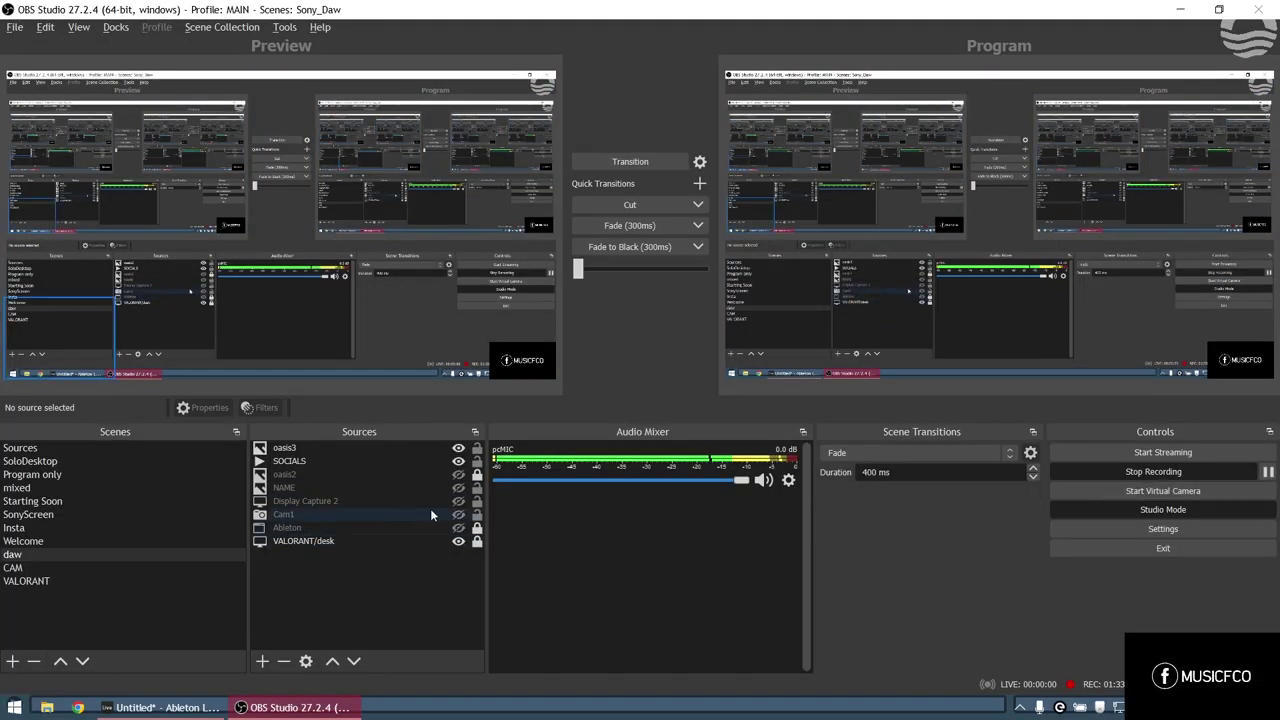
click(459, 514)
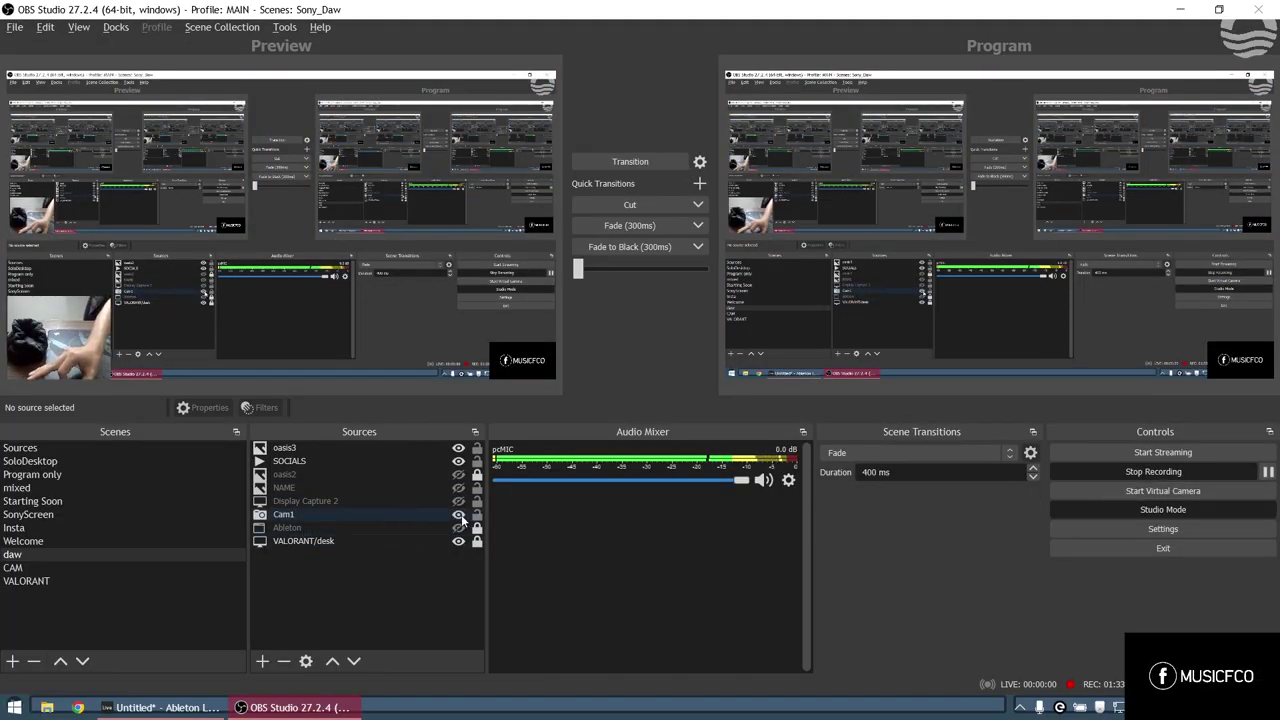
drag(430, 515, 353, 571)
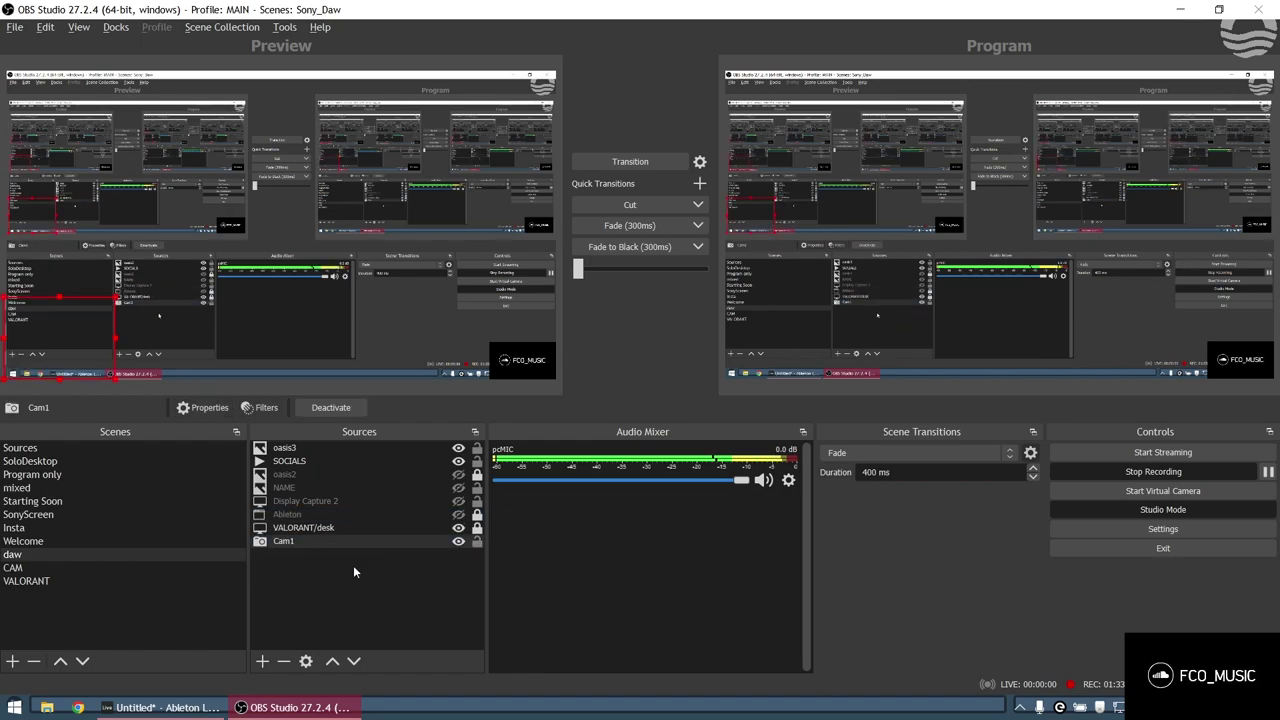
click(308, 567)
drag(438, 543, 452, 528)
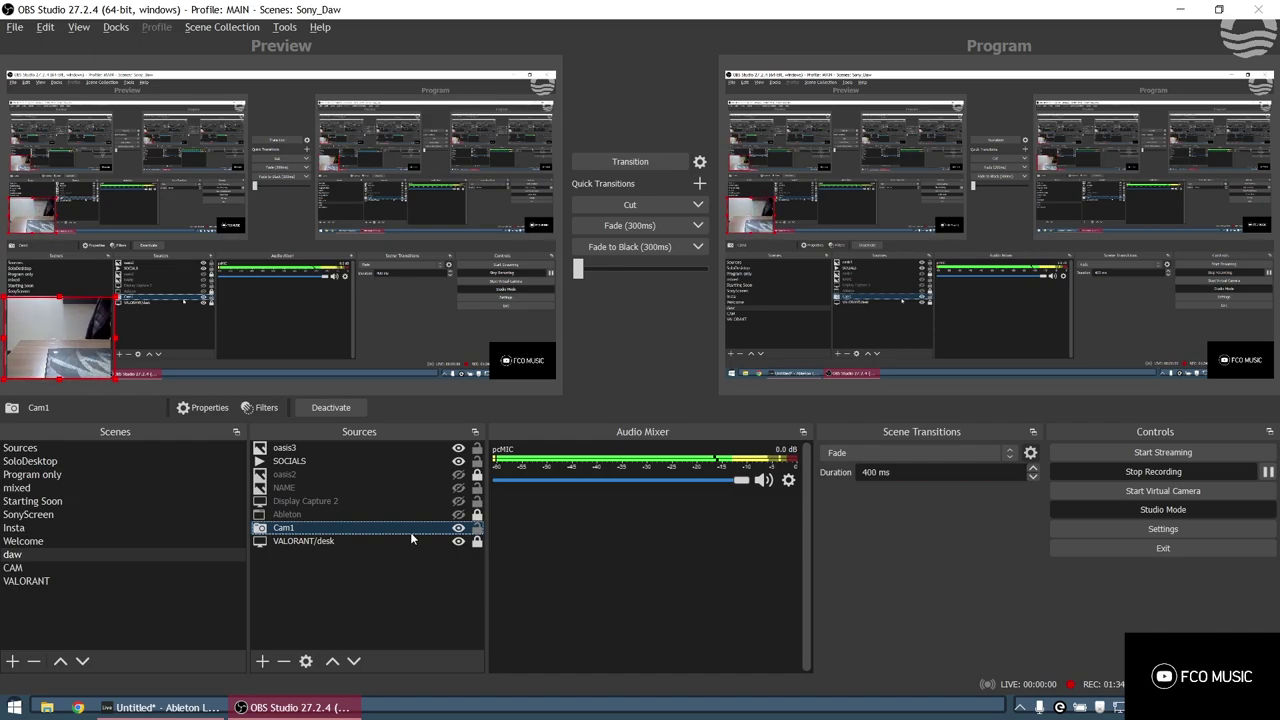
click(456, 529)
key(alt+Tab)
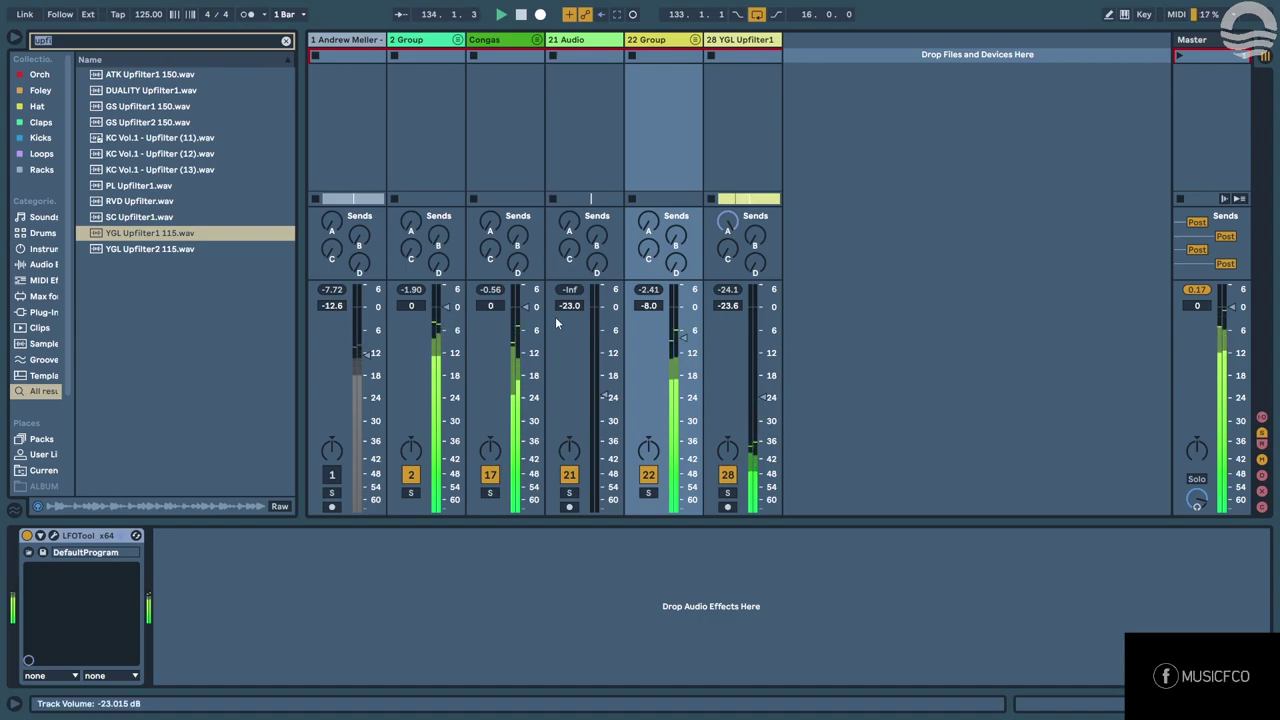
Replay the Build from bar 129 and from bar 125 on 21 Audio, and check the track levels in the mixer.
key(Tab)
click(476, 244)
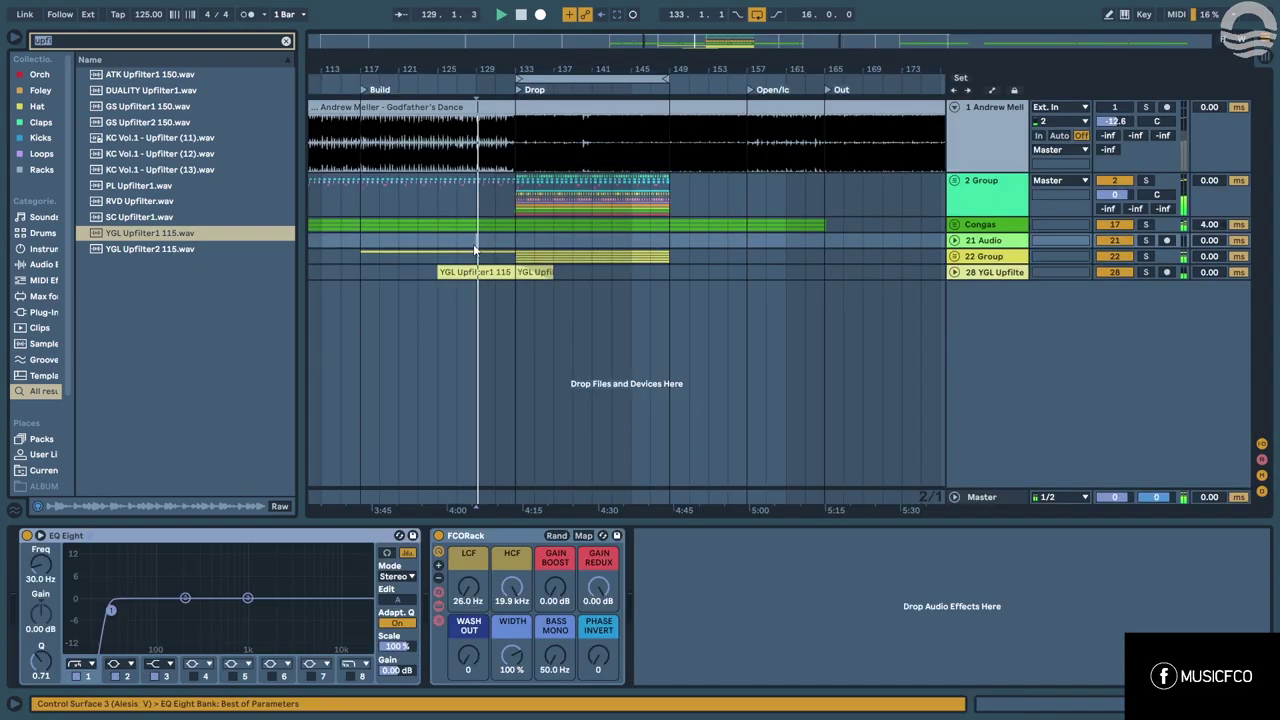
click(439, 242)
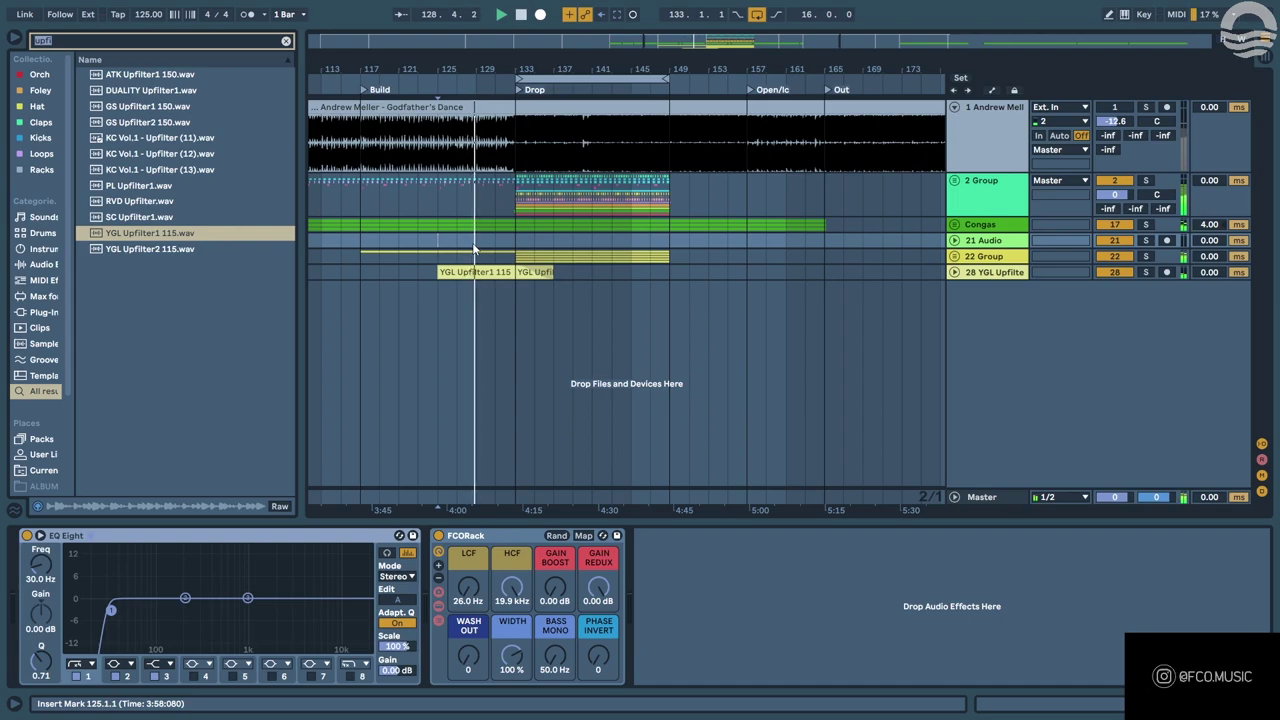
key(Tab)
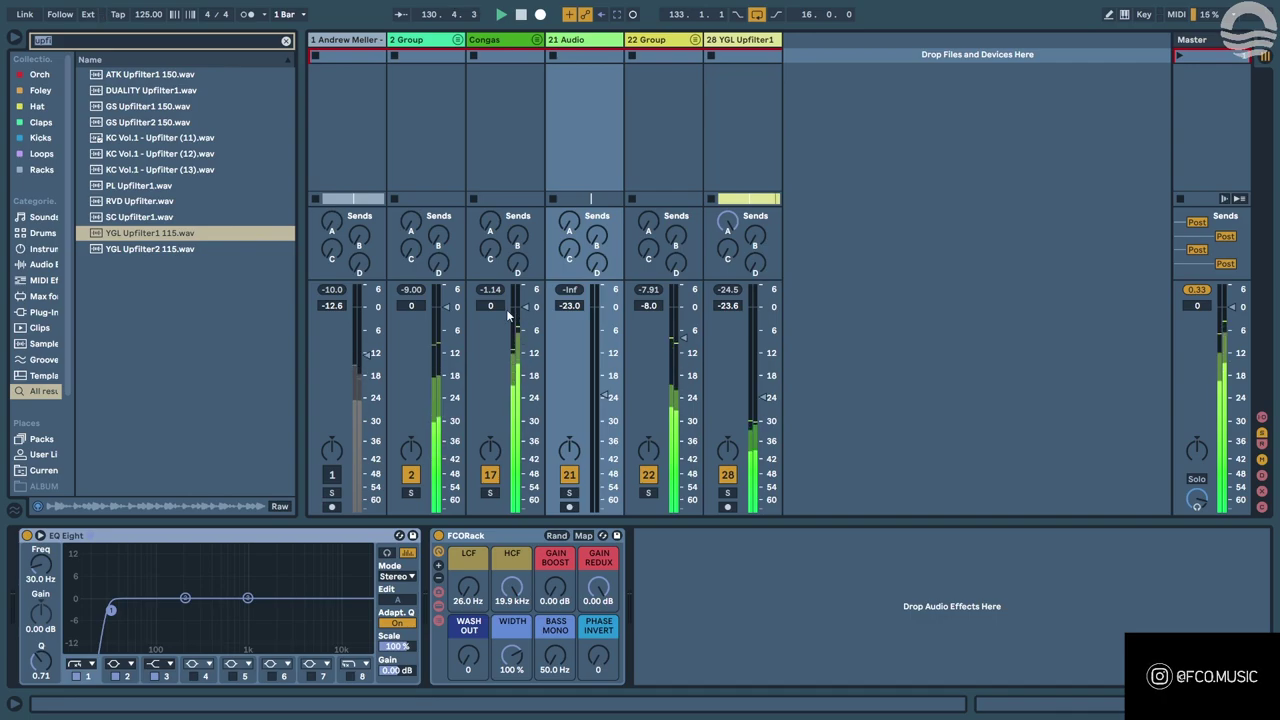
Find Serum_x64 in the browser, add it on a new track below 28 YGL Upfilter1 and close its plug-in window.
key(Tab)
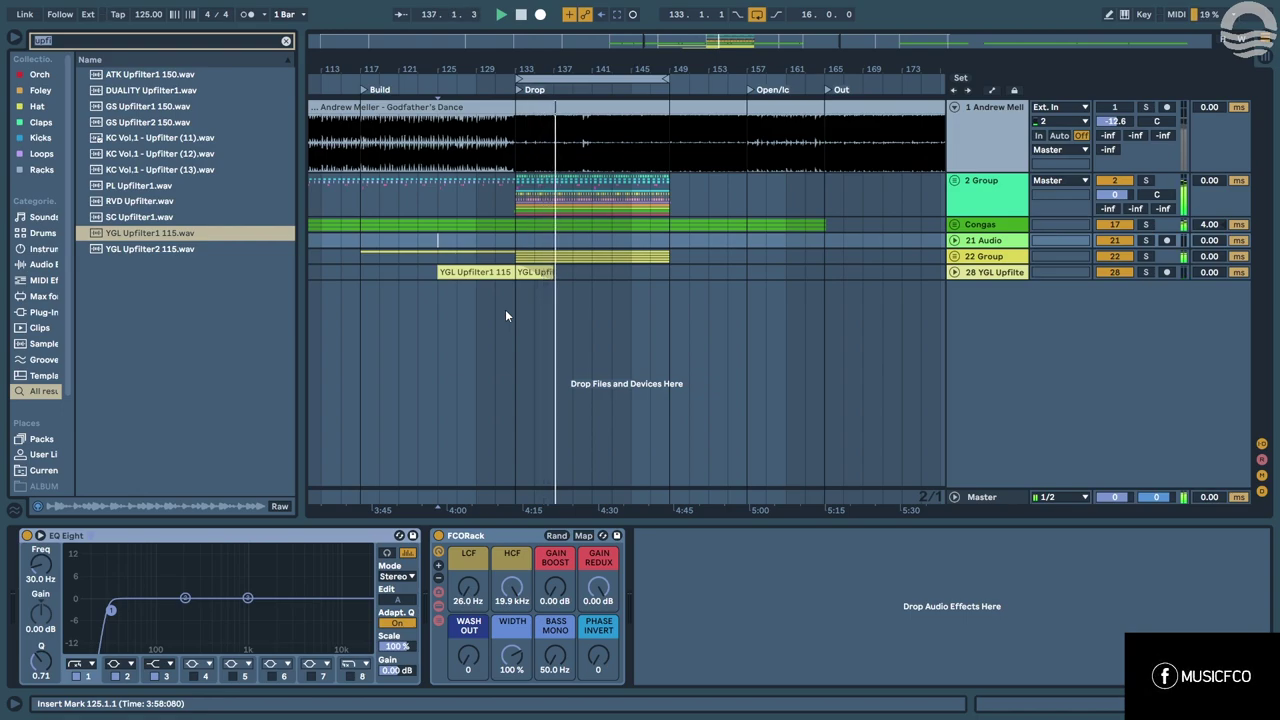
text(seru)
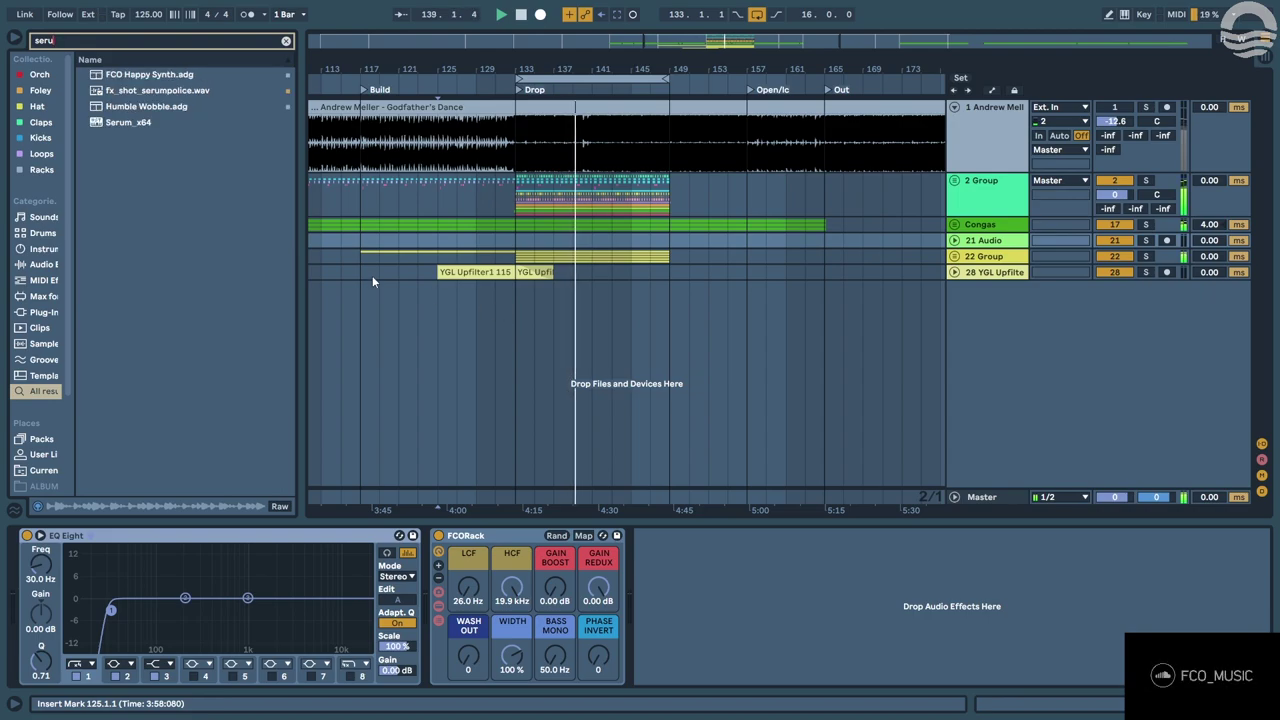
drag(138, 123, 912, 402)
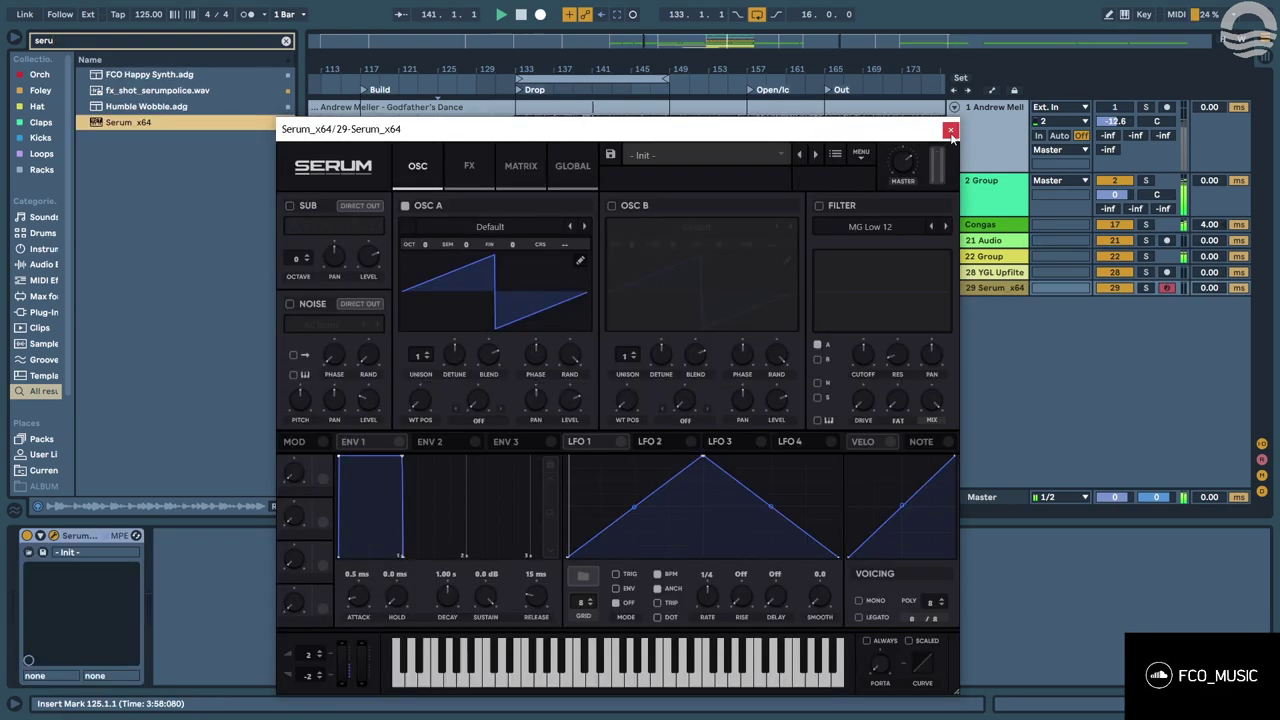
click(950, 129)
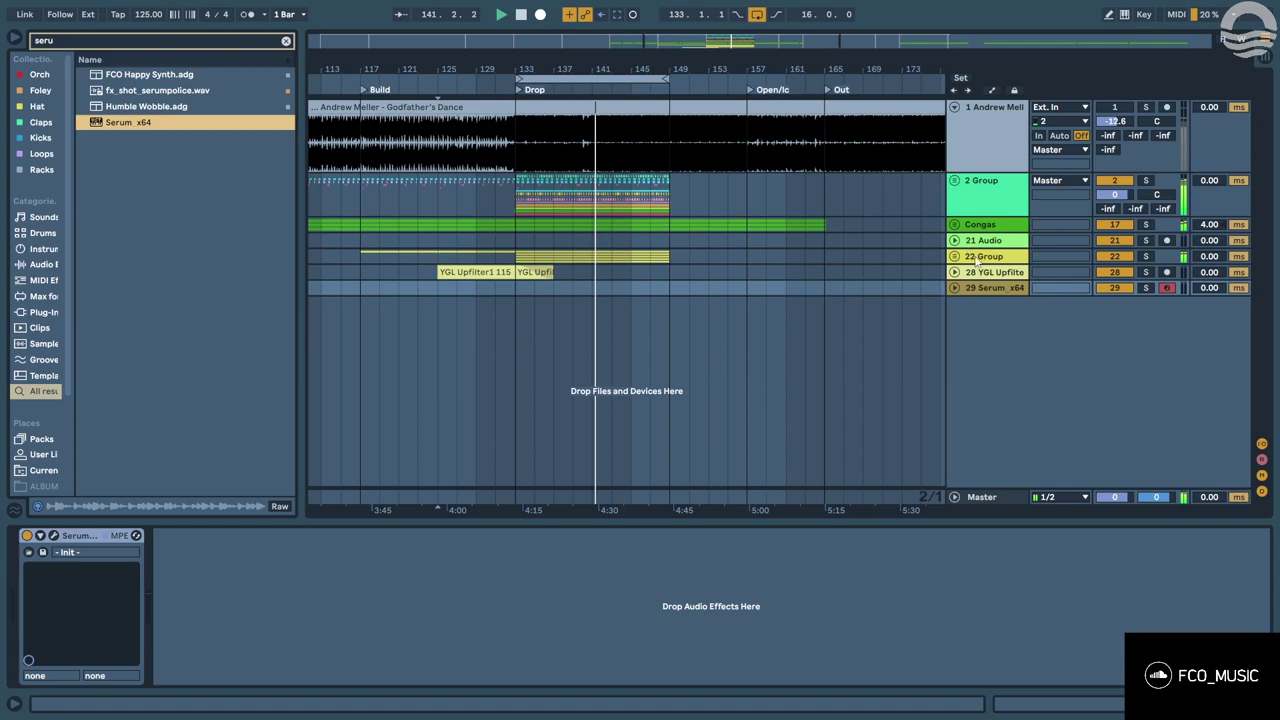
Inside 22 Group, lower 23 Spire-1.5's track volume to -5.0 dB and try its FCORack width at 34 %.
click(954, 256)
click(997, 337)
key(s)
double_click(783, 653)
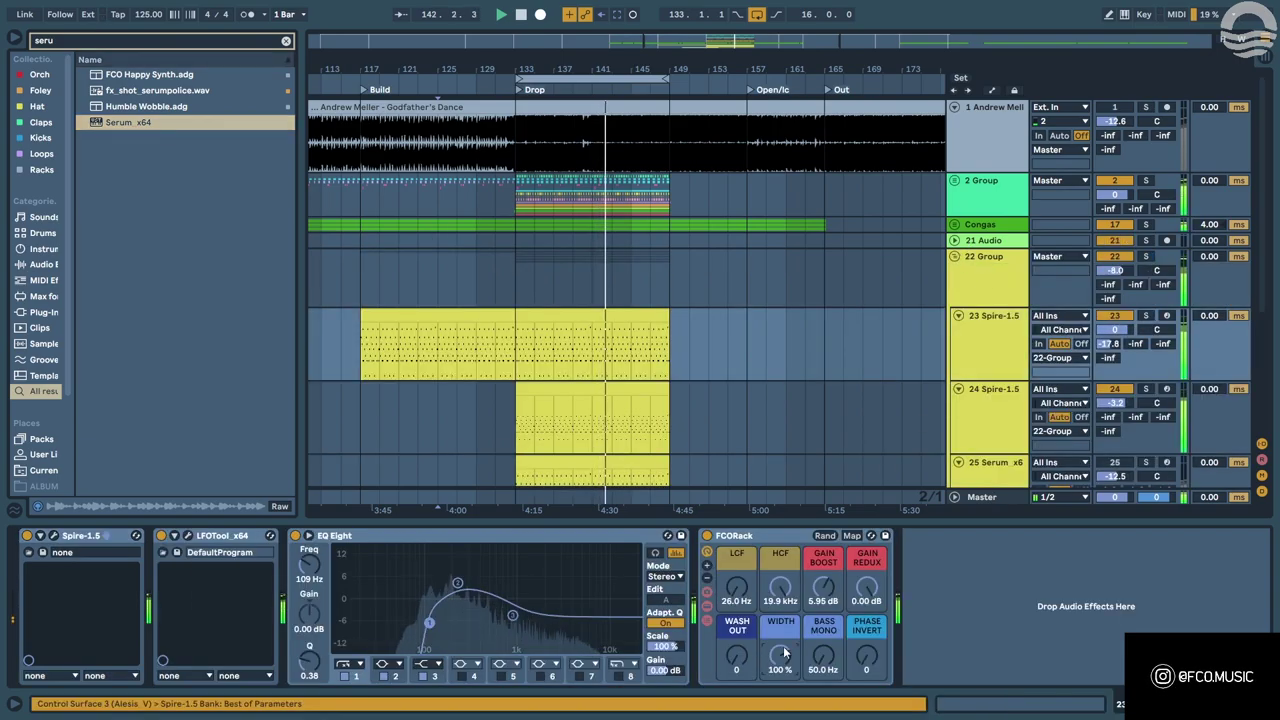
drag(785, 653, 819, 612)
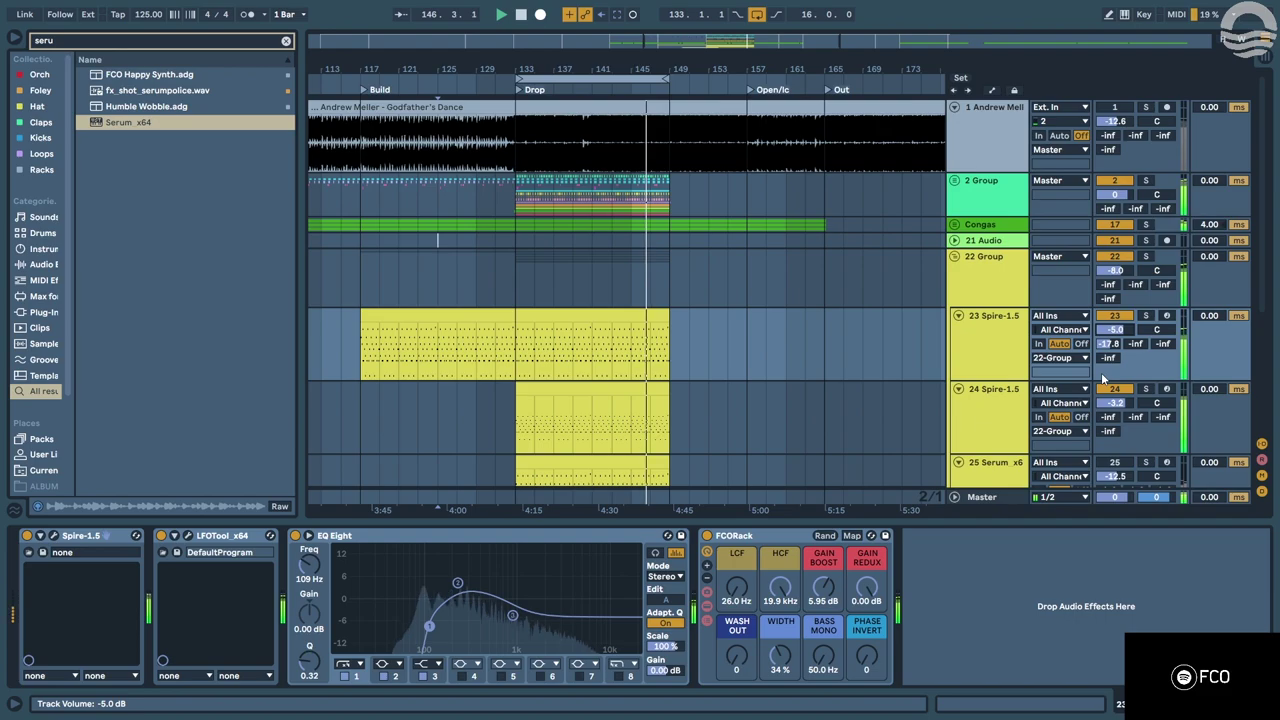
Compare 24 Spire-1.5 soloed against 23 Spire-1.5, and return 23 Spire-1.5's FCORack width to 100 %.
click(1146, 316)
click(989, 417)
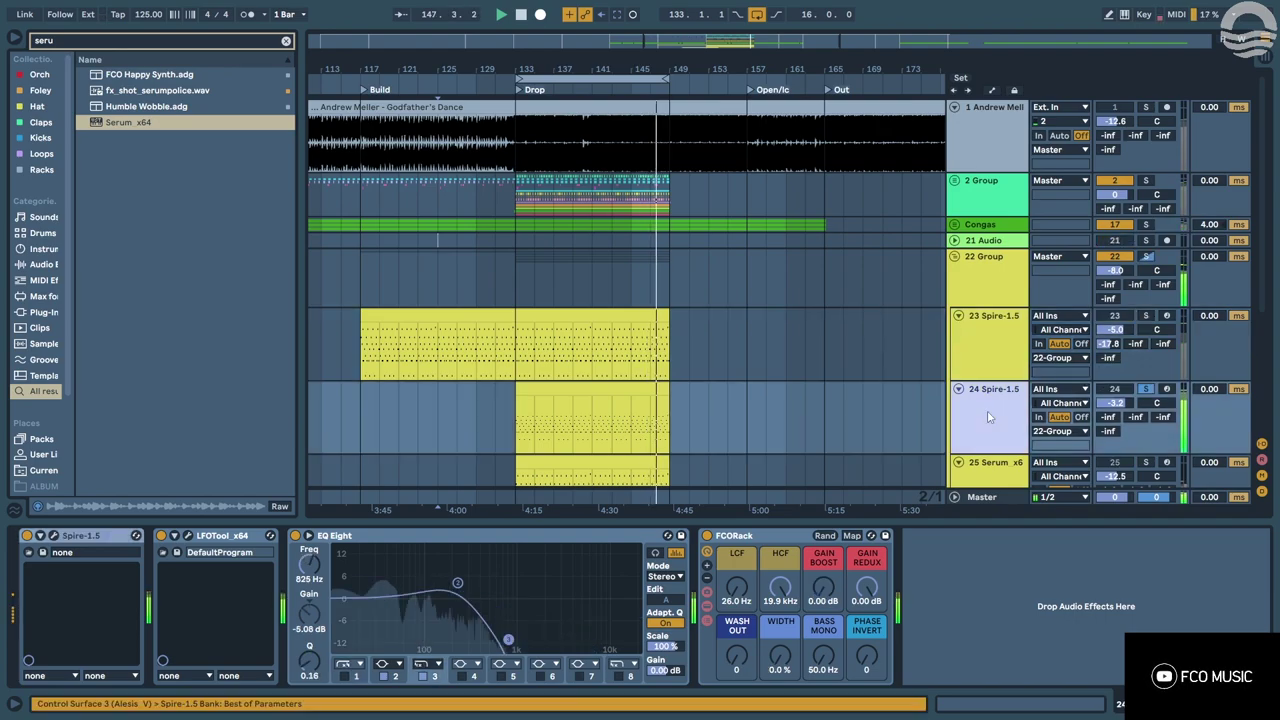
click(996, 357)
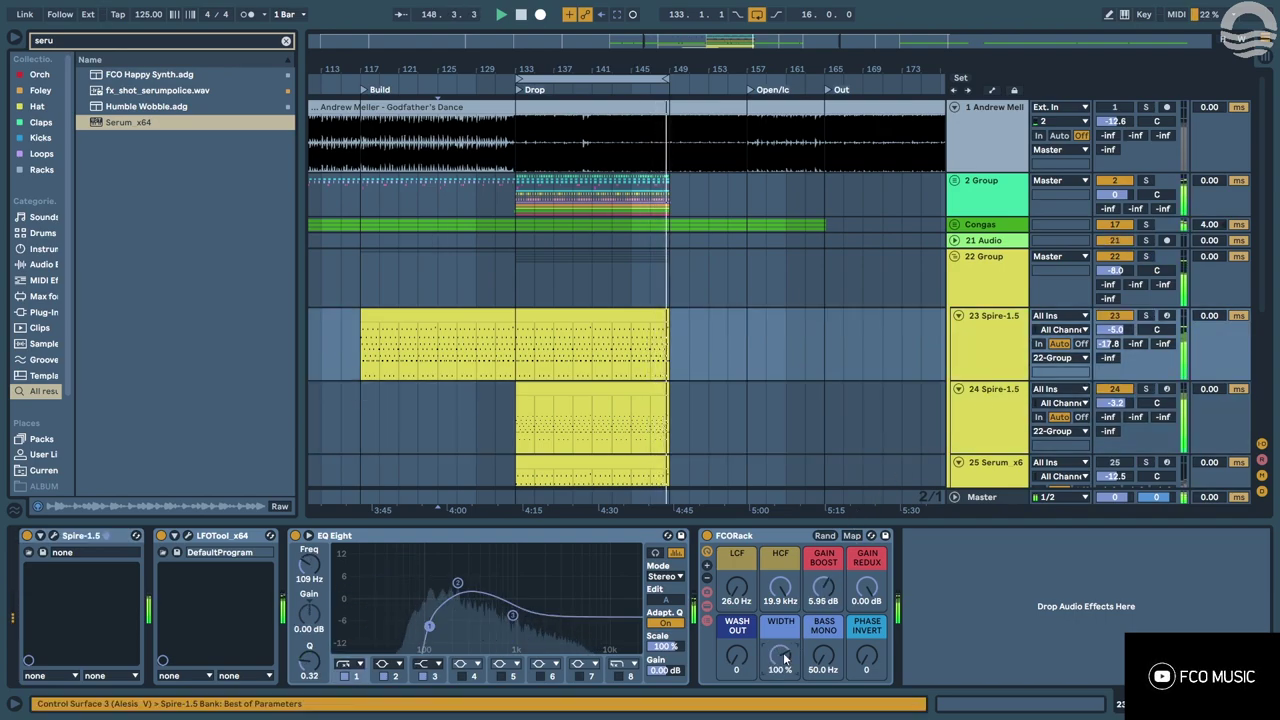
Collapse 22 Group, lower the Congas group's level to -2.4 dB in the mixer and return to the arrangement.
click(1131, 272)
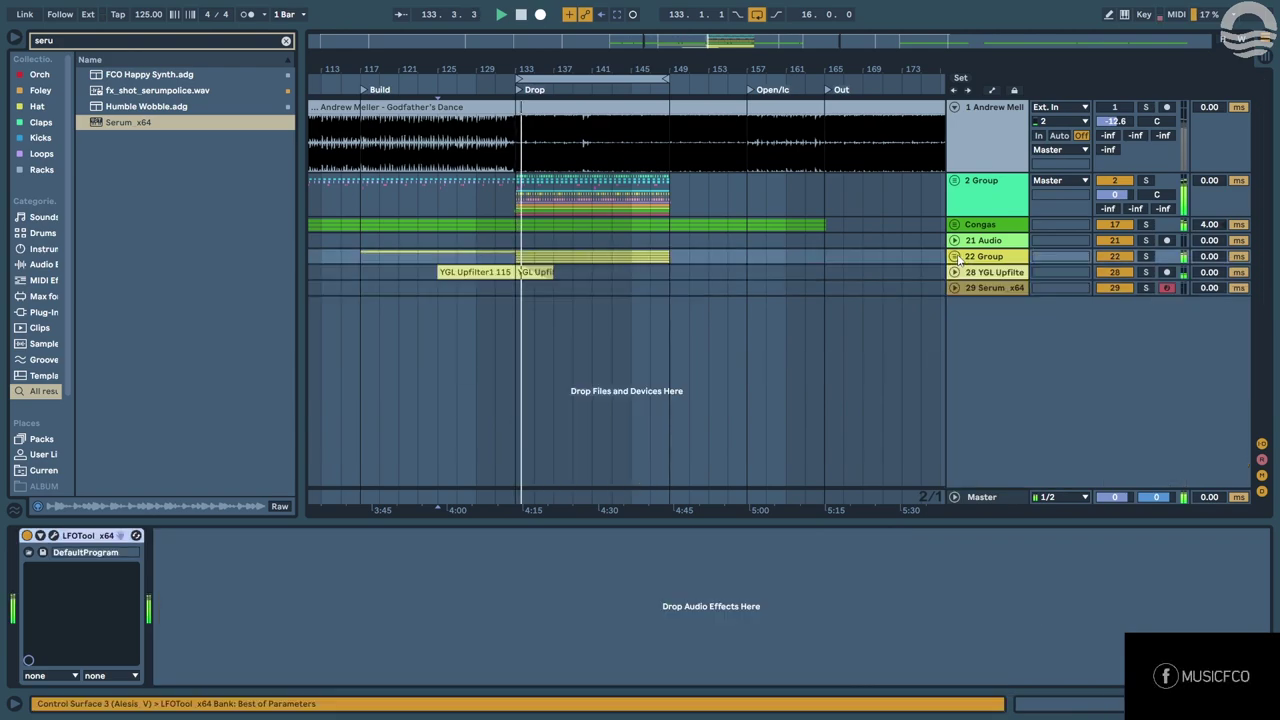
key(Tab)
drag(539, 320, 536, 317)
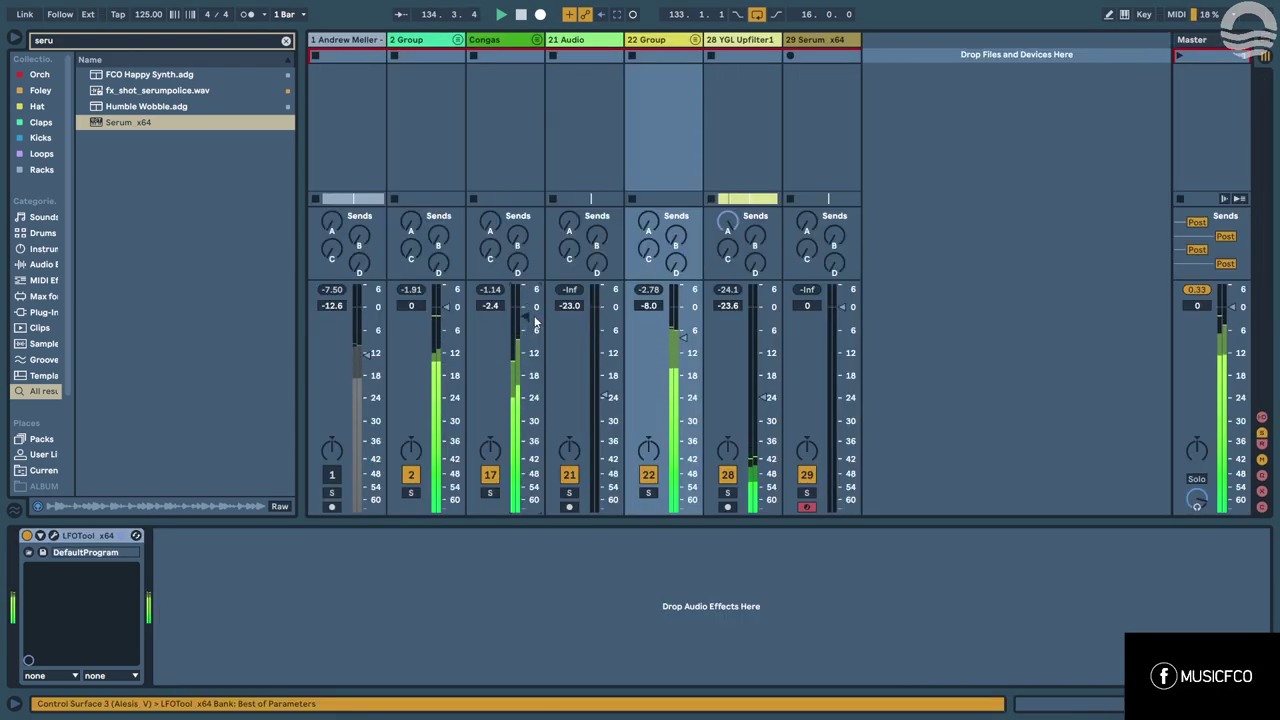
key(Tab)
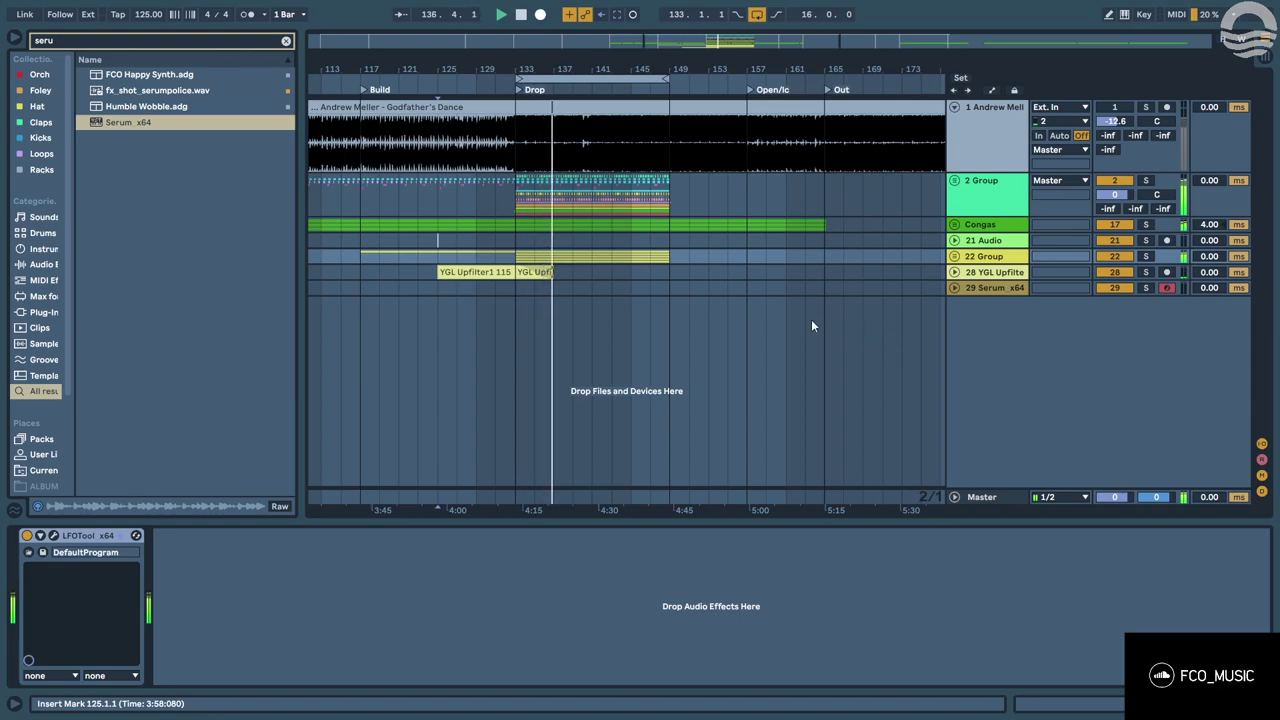
Unfold 29 Serum_x64, open its synth window and set the track volume to -15.4 dB while playing test notes.
click(956, 291)
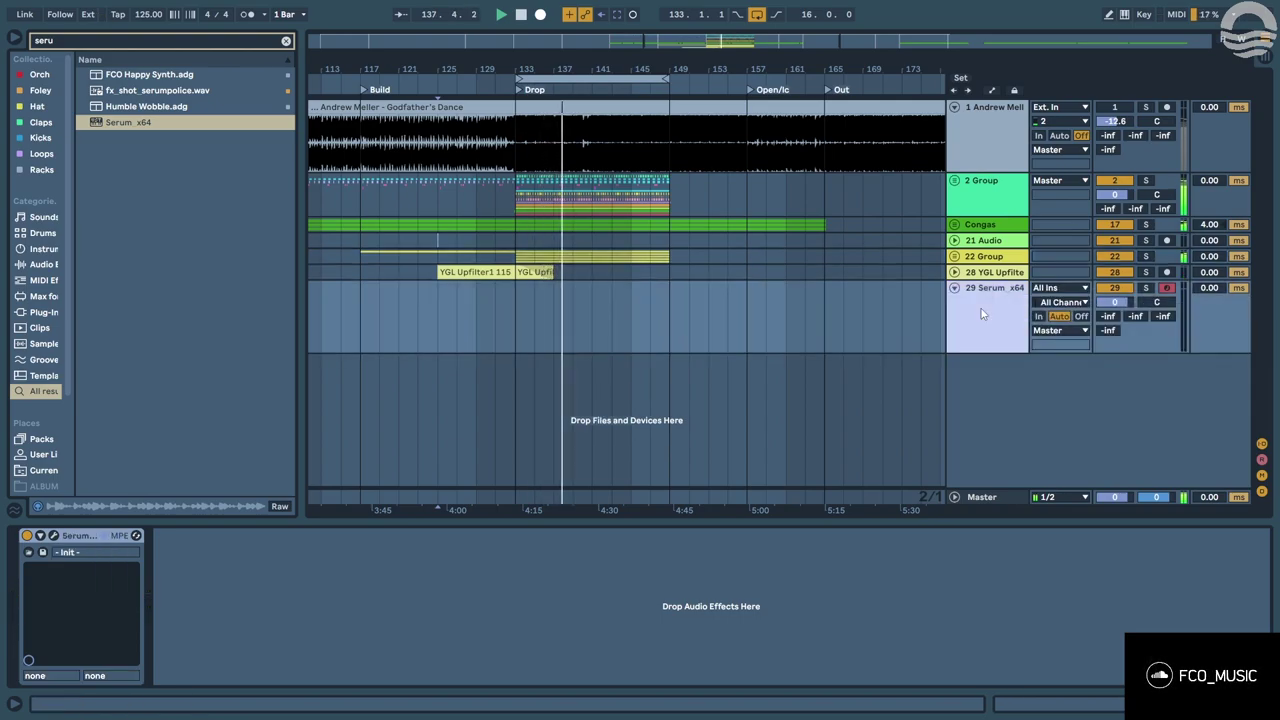
drag(1115, 302, 1100, 335)
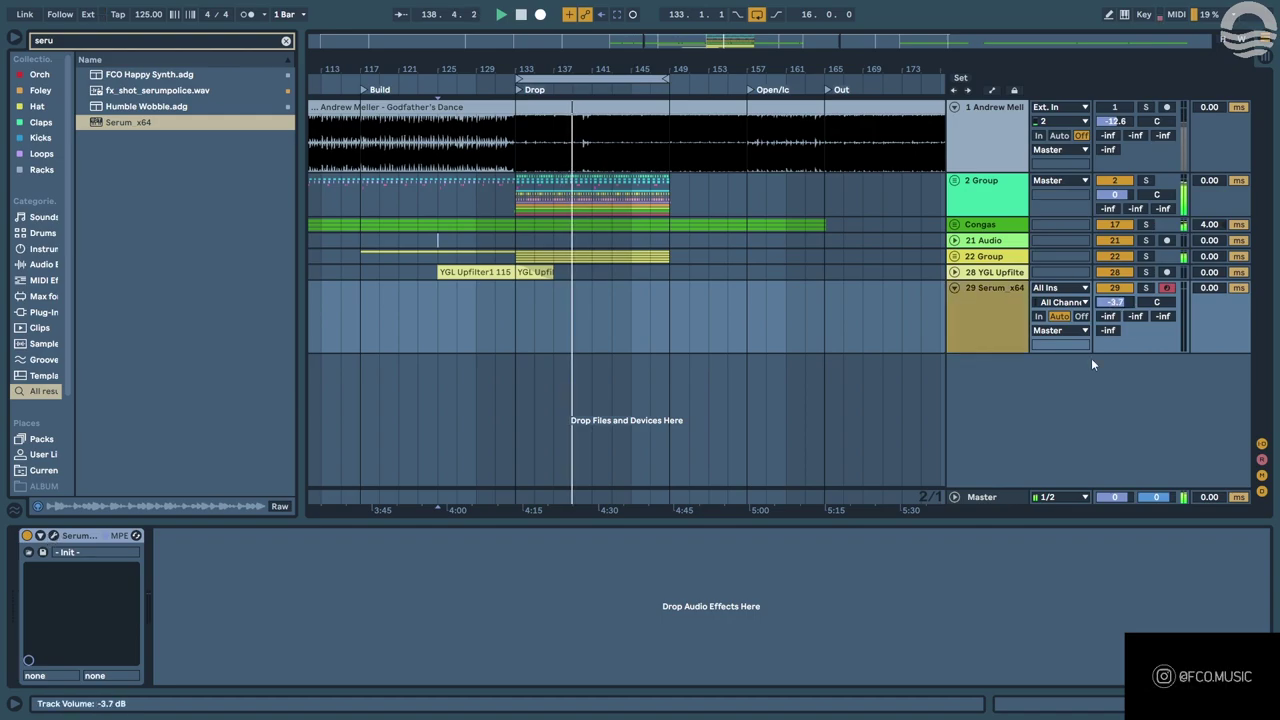
click(54, 536)
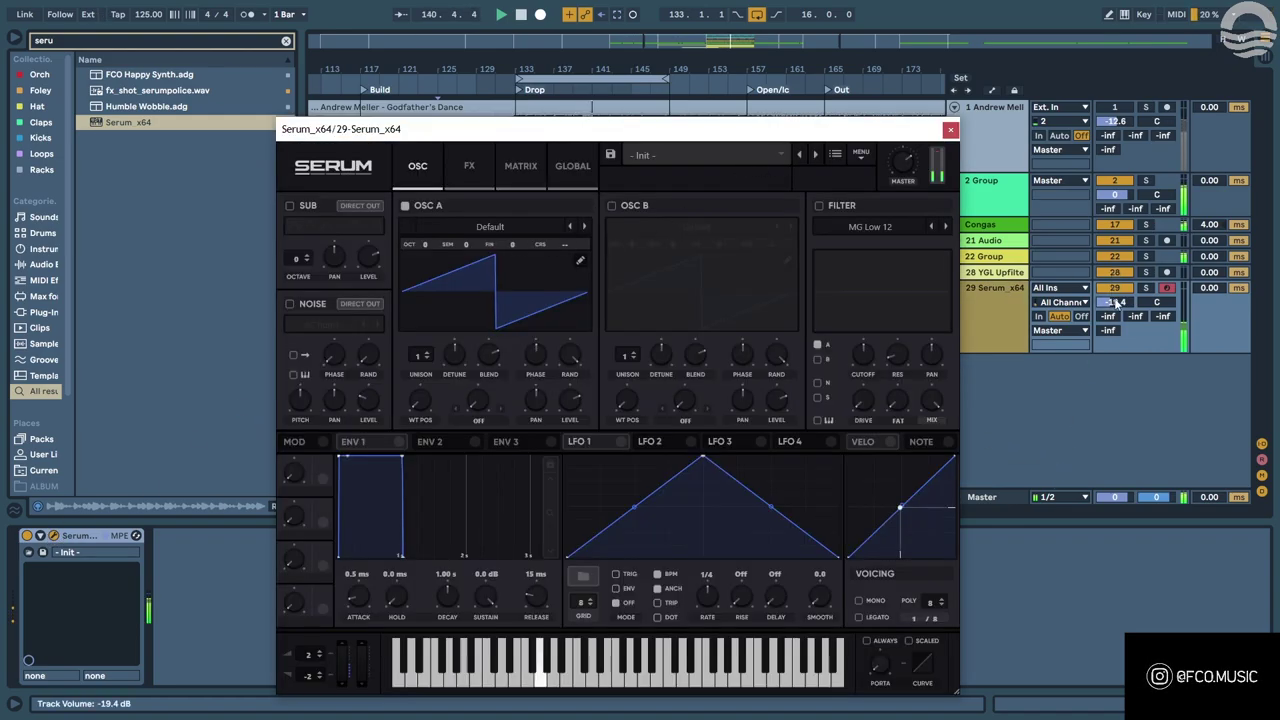
drag(1117, 302, 1138, 273)
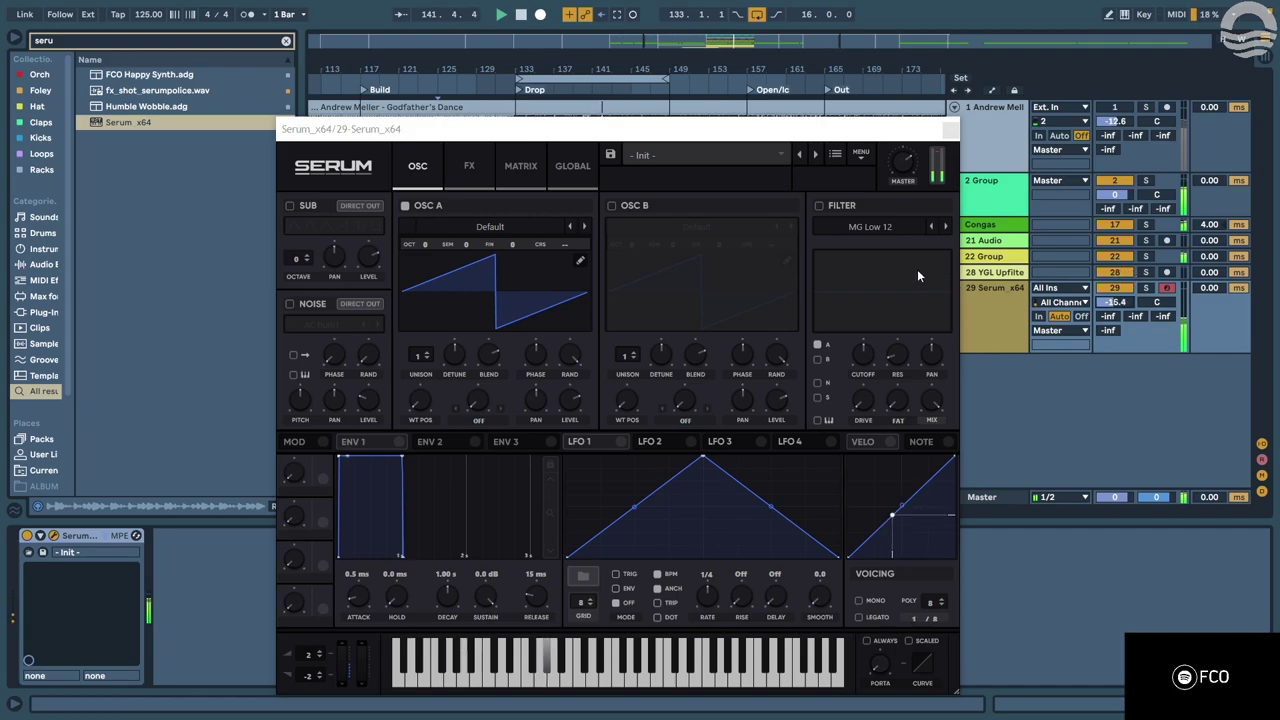
Load the preset VOCAL - Anthems from the Echo Sound Works Vocal Chops V.1 user folder in Serum.
click(779, 155)
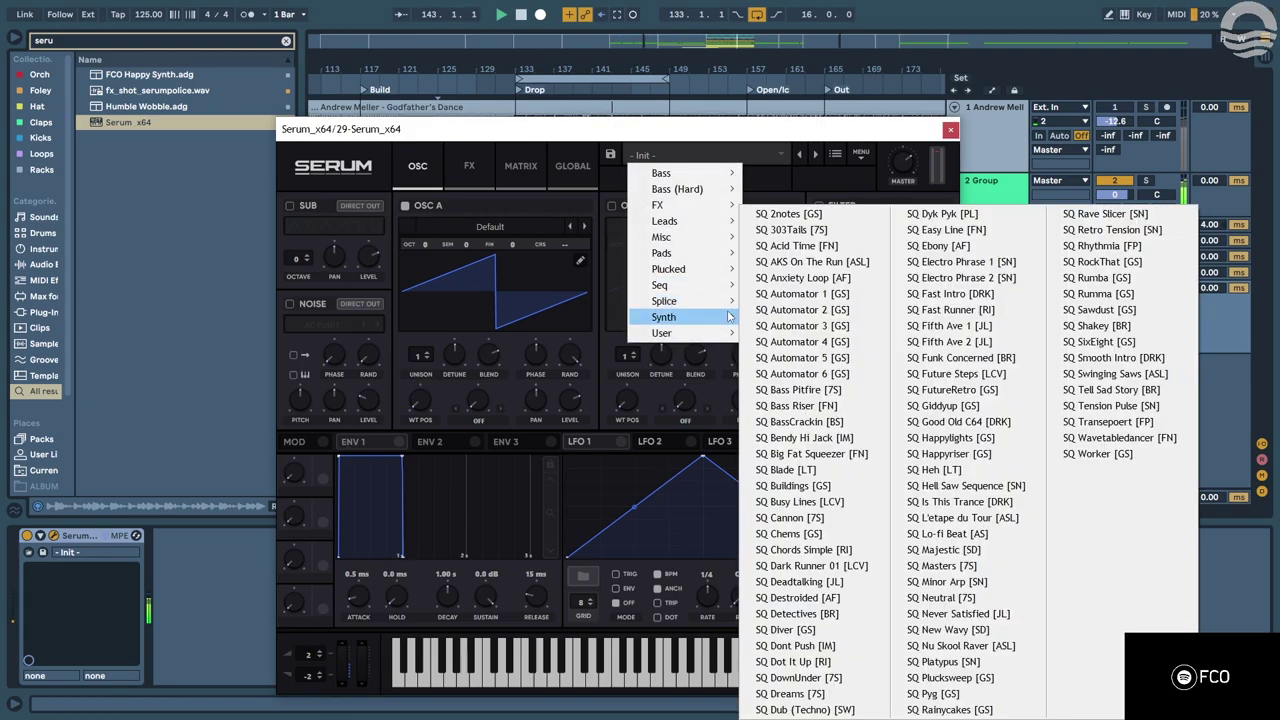
mouse_move(728, 301)
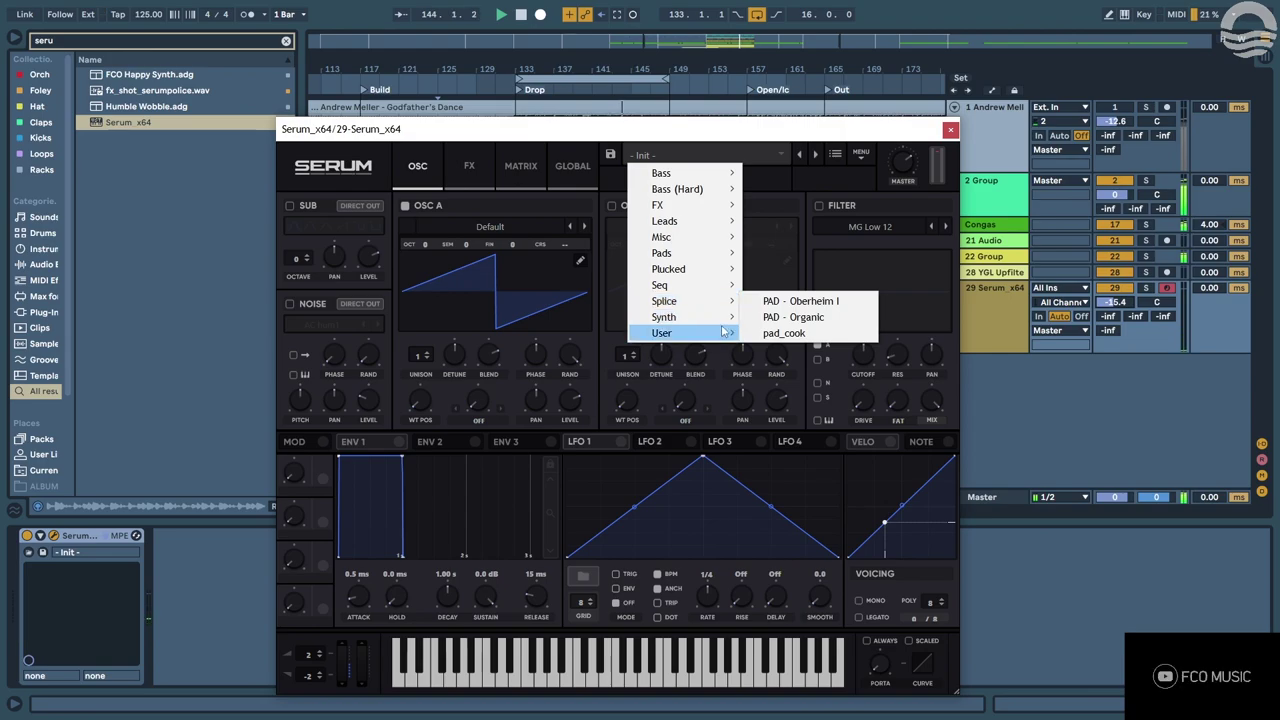
mouse_move(705, 340)
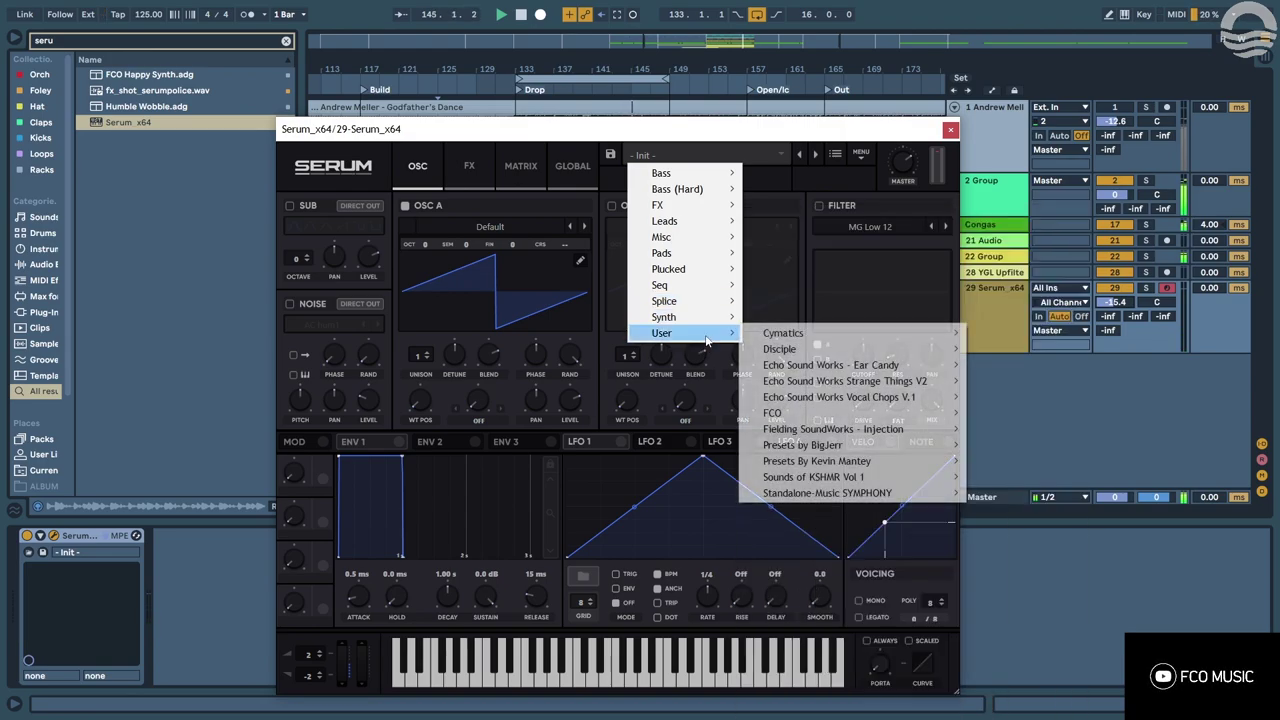
mouse_move(918, 368)
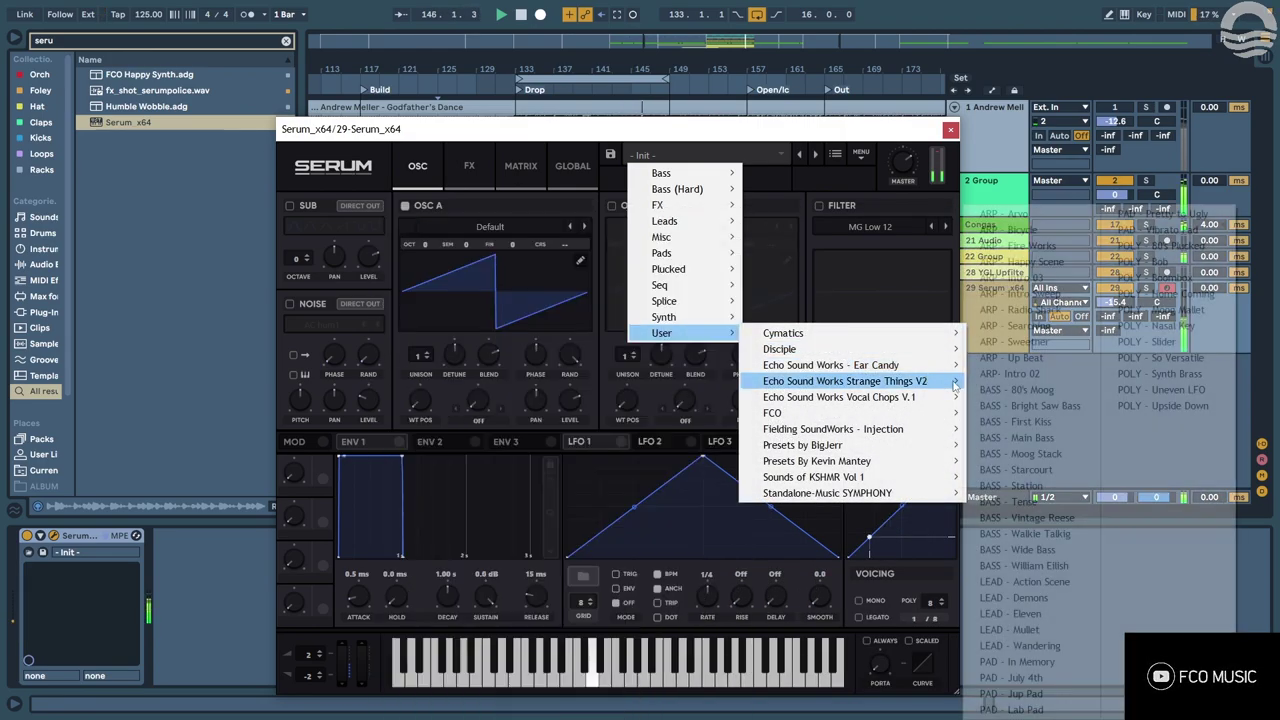
mouse_move(930, 397)
click(1005, 400)
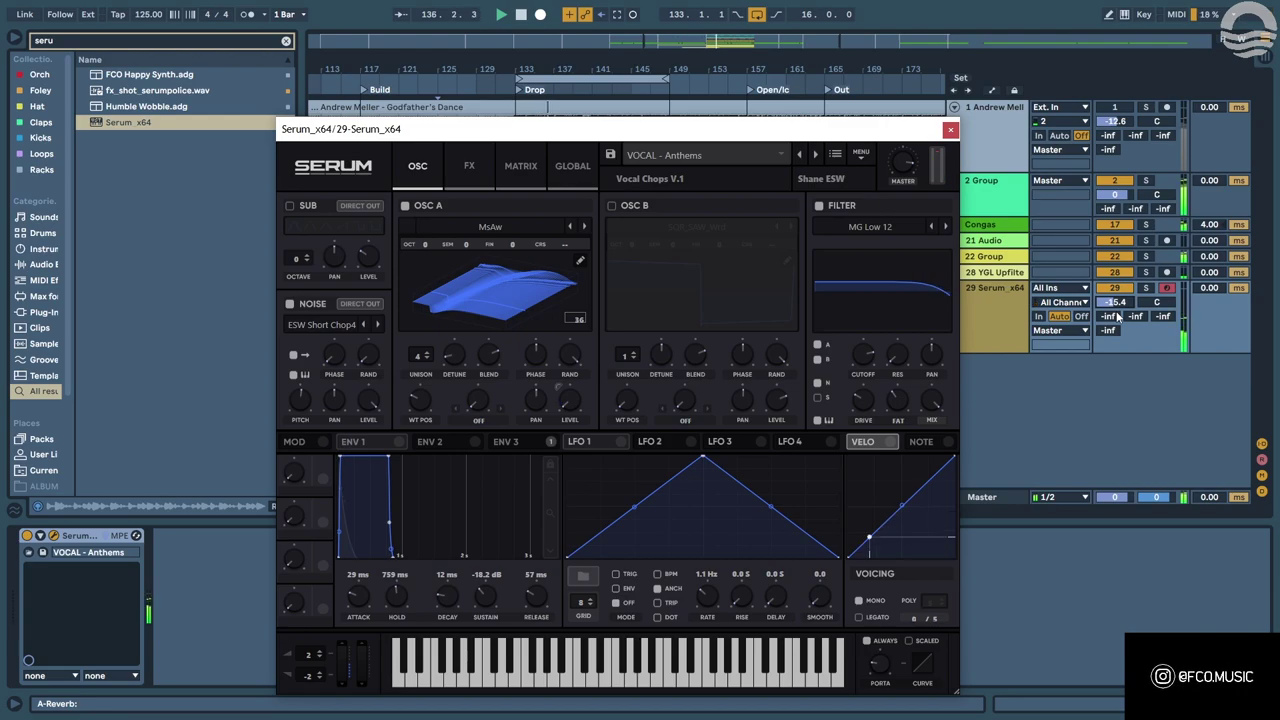
Audition the Vocal Chops presets after VOCAL - Anthems up to VOCAL - Male Formant, with 29 Serum_x64 at -12.0 dB.
click(814, 157)
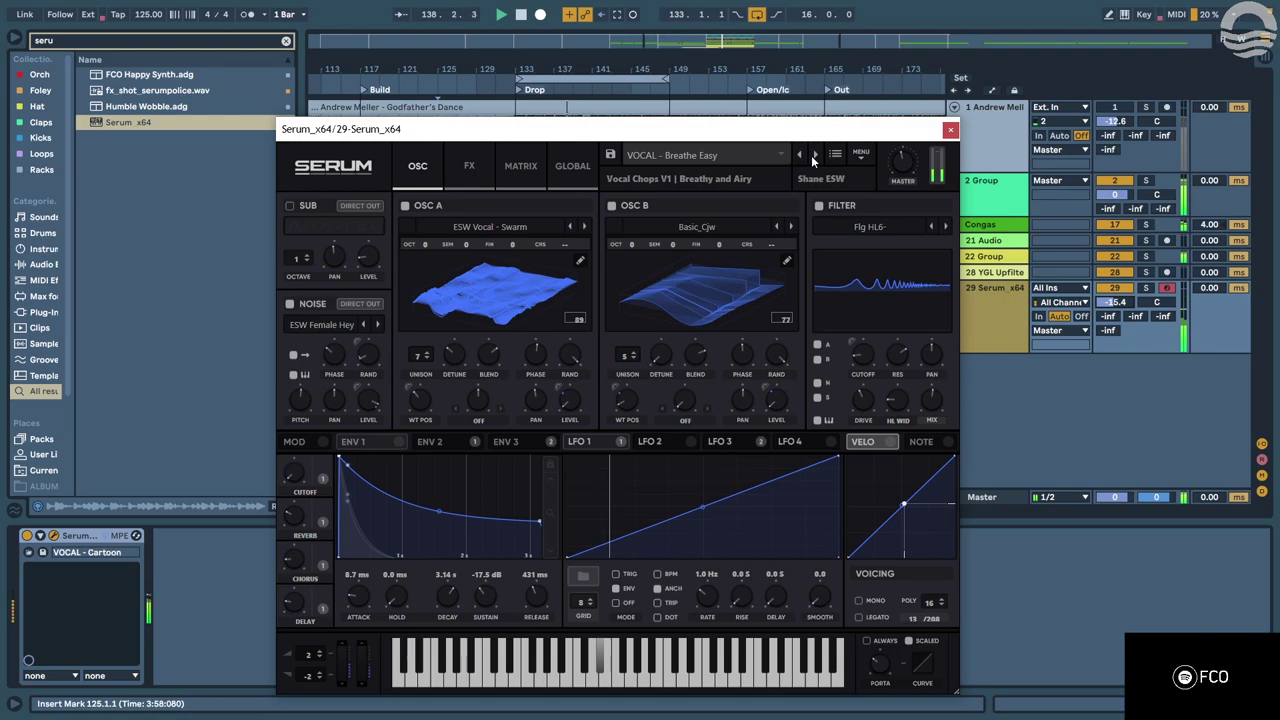
click(814, 157)
click(814, 157)
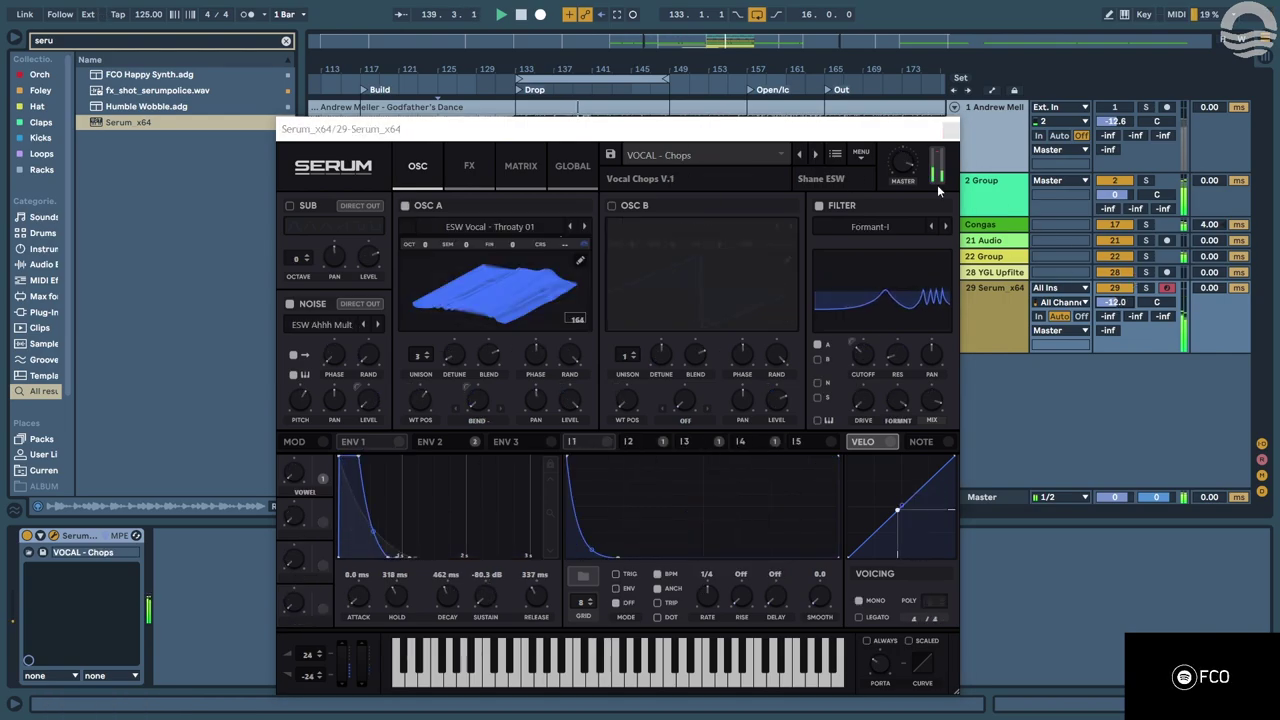
click(818, 155)
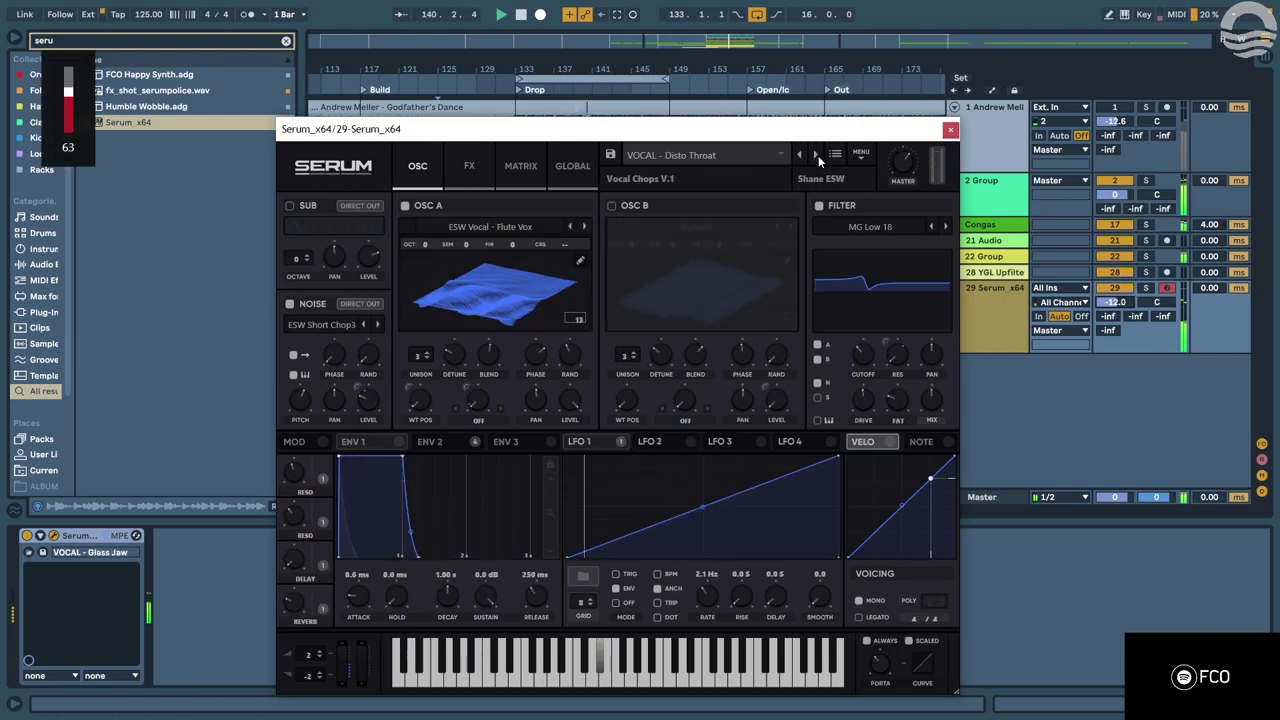
click(818, 155)
click(818, 155)
click(818, 155)
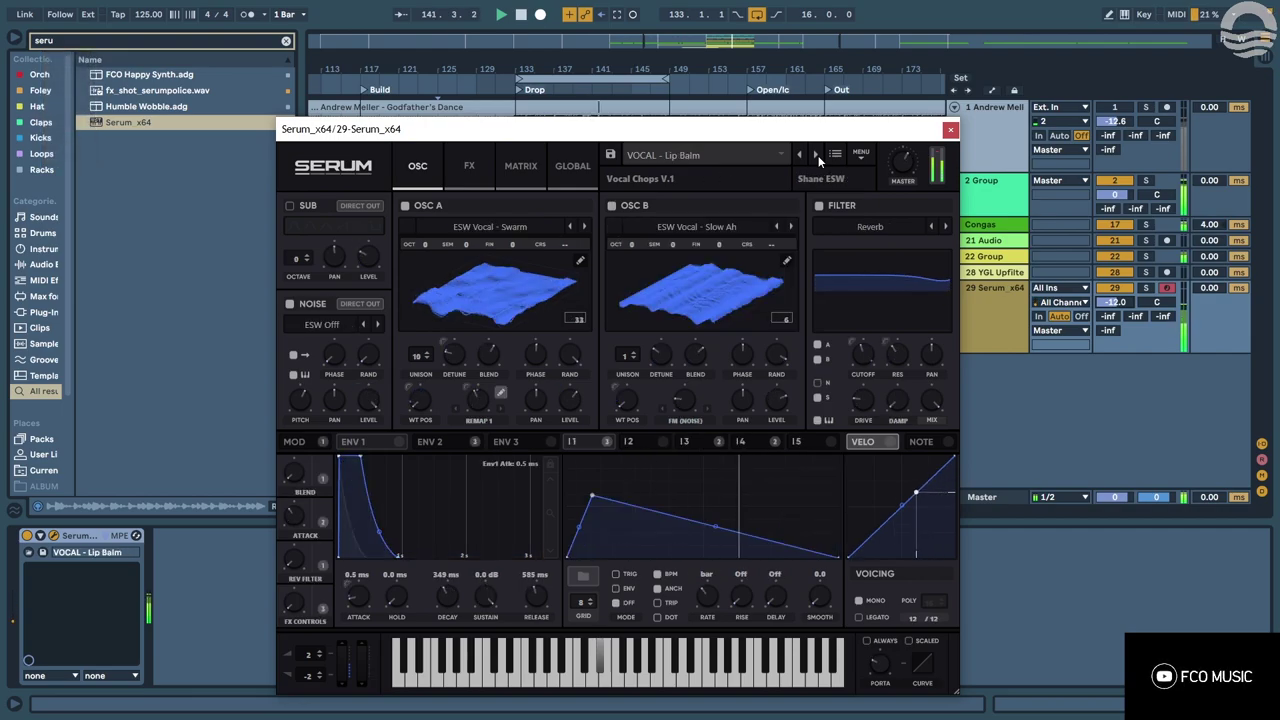
click(818, 155)
click(818, 155)
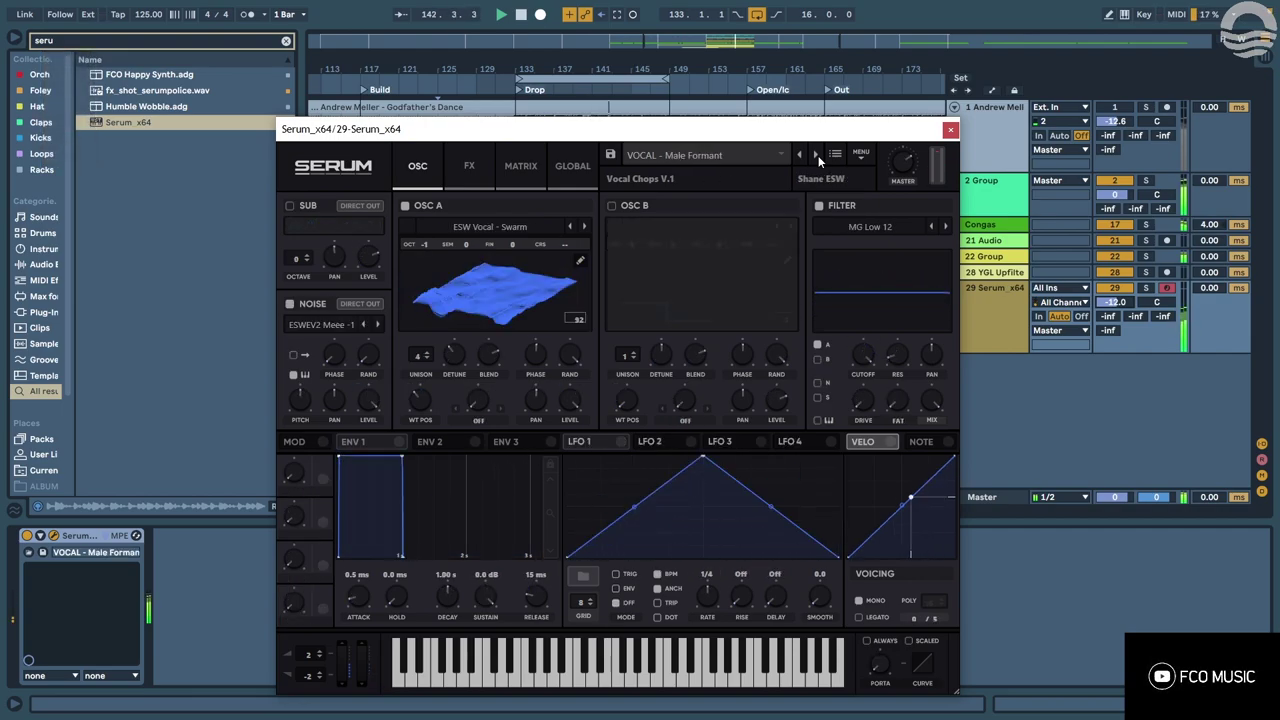
Audition the presets from VOCAL - Muffled Voice to VOCAL - Simple But Dope and lower 29 Serum_x64 to -17.7 dB.
click(818, 155)
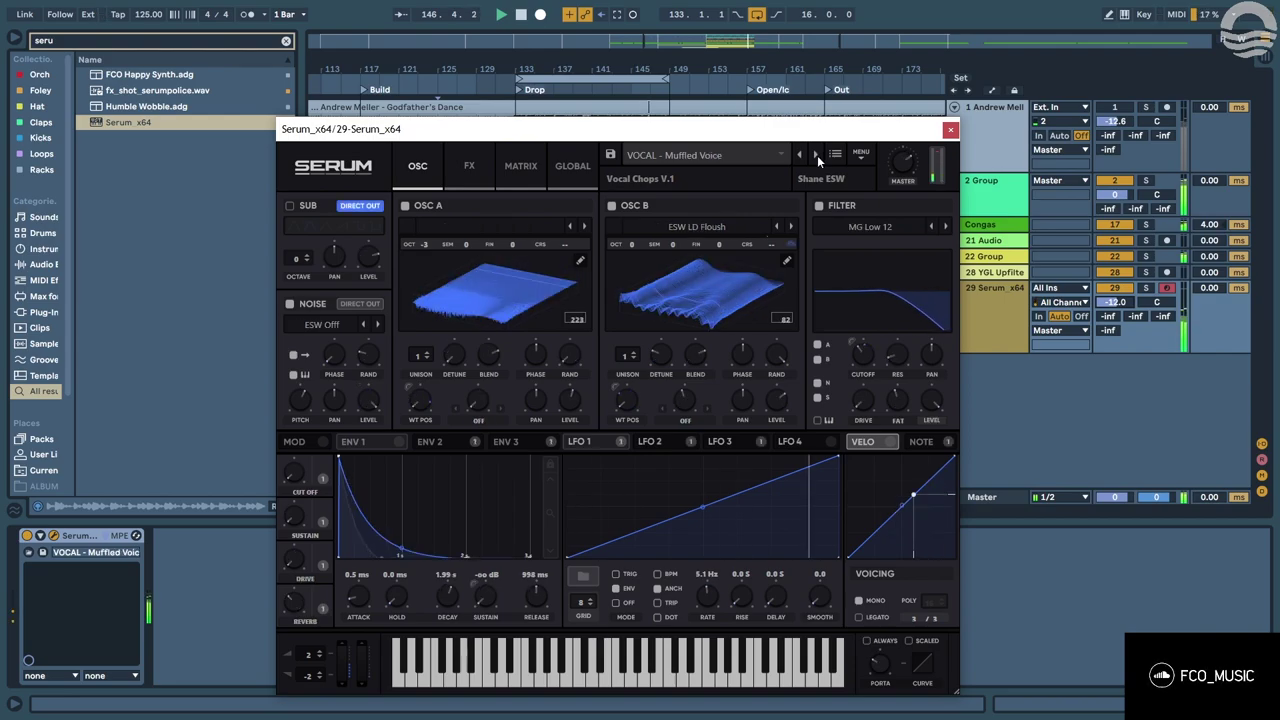
click(817, 155)
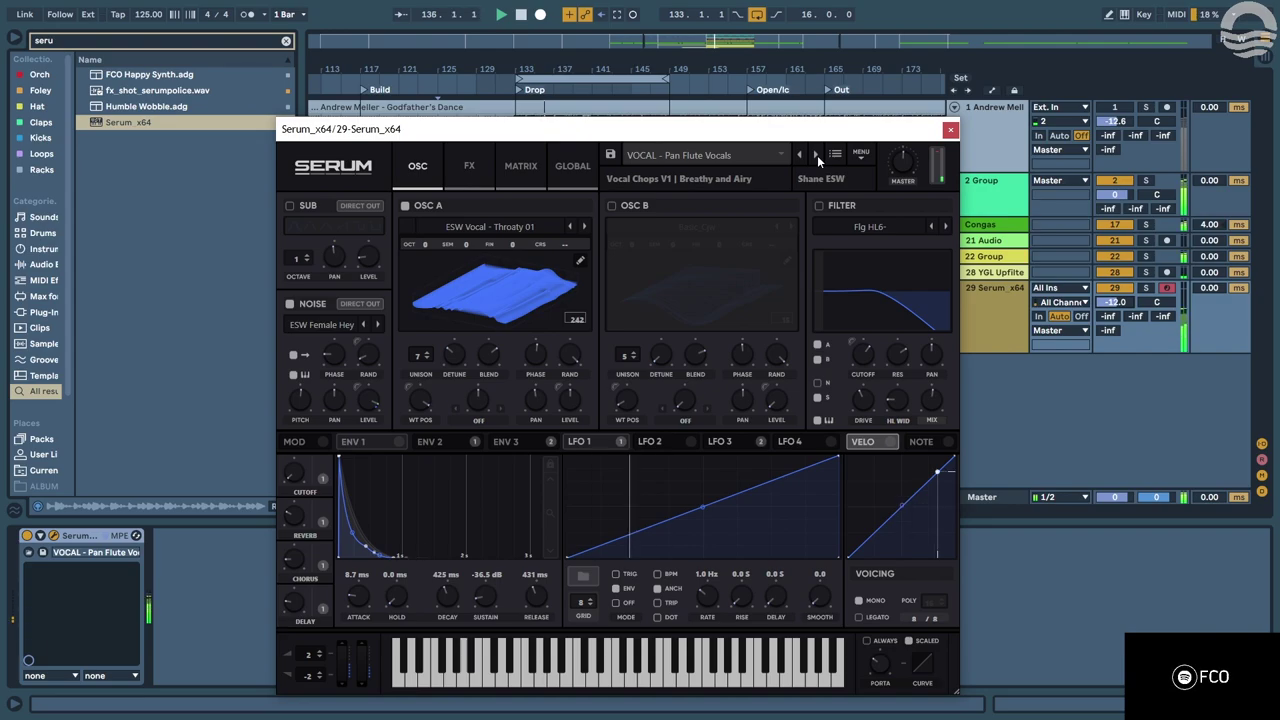
click(817, 155)
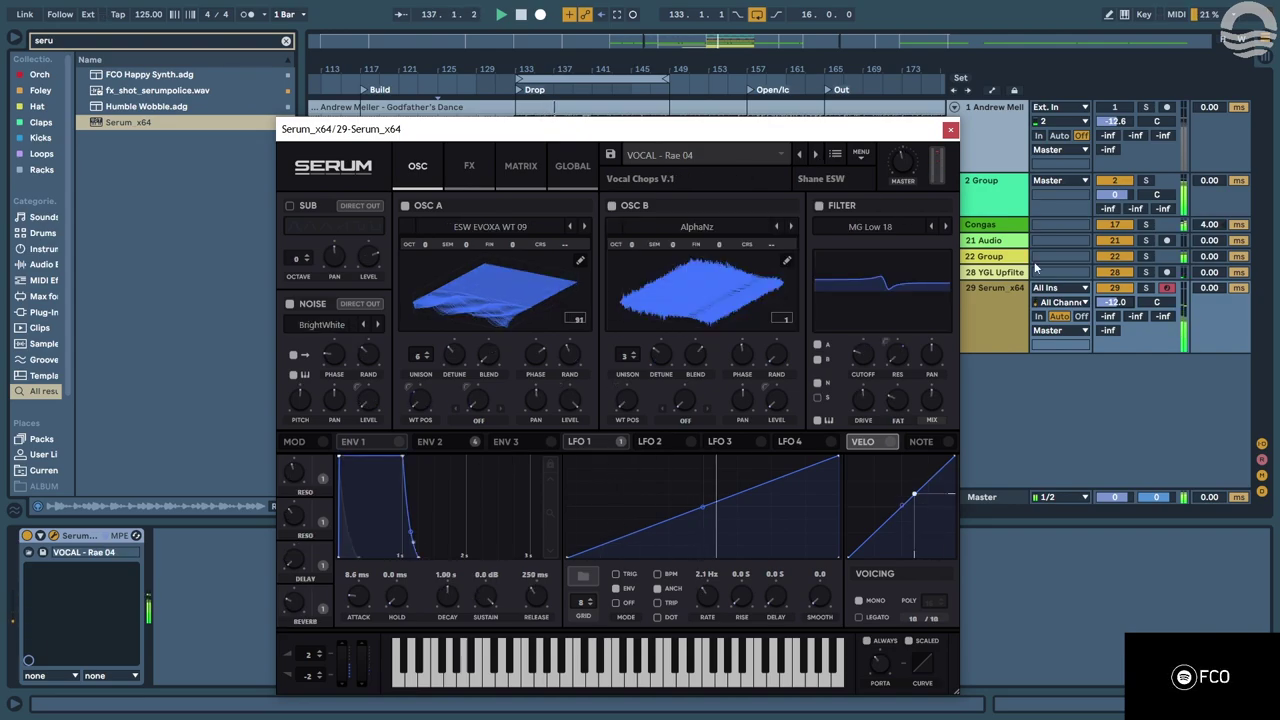
click(815, 156)
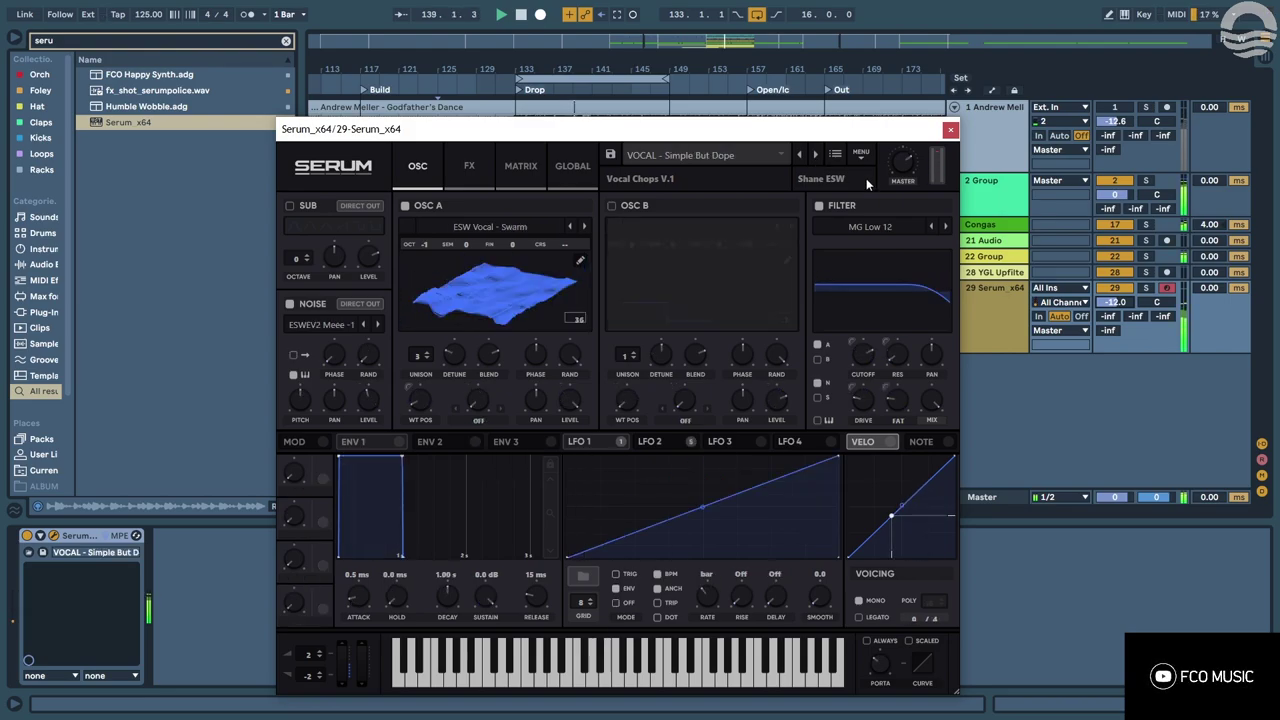
drag(1114, 302, 1094, 348)
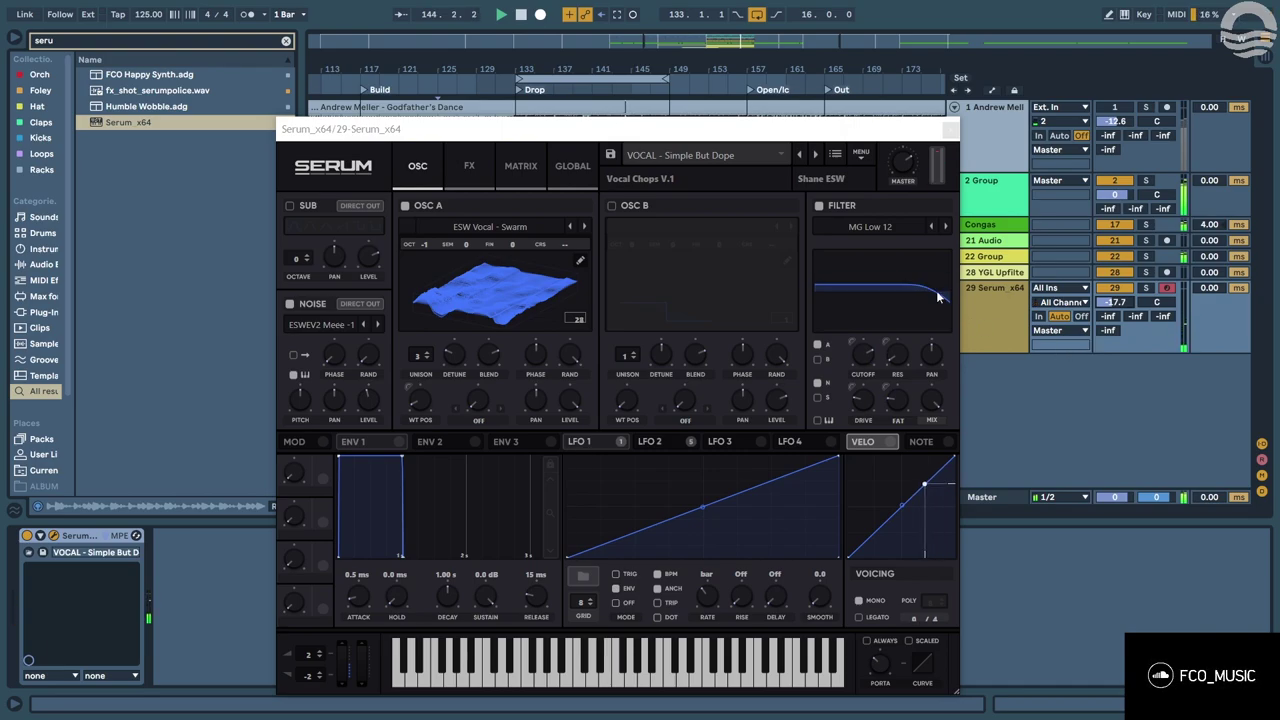
Step through the presets from VOCAL - Studs Up to VOCAL - Wowzers and raise 29 Serum_x64's volume to -13.5 dB.
click(814, 155)
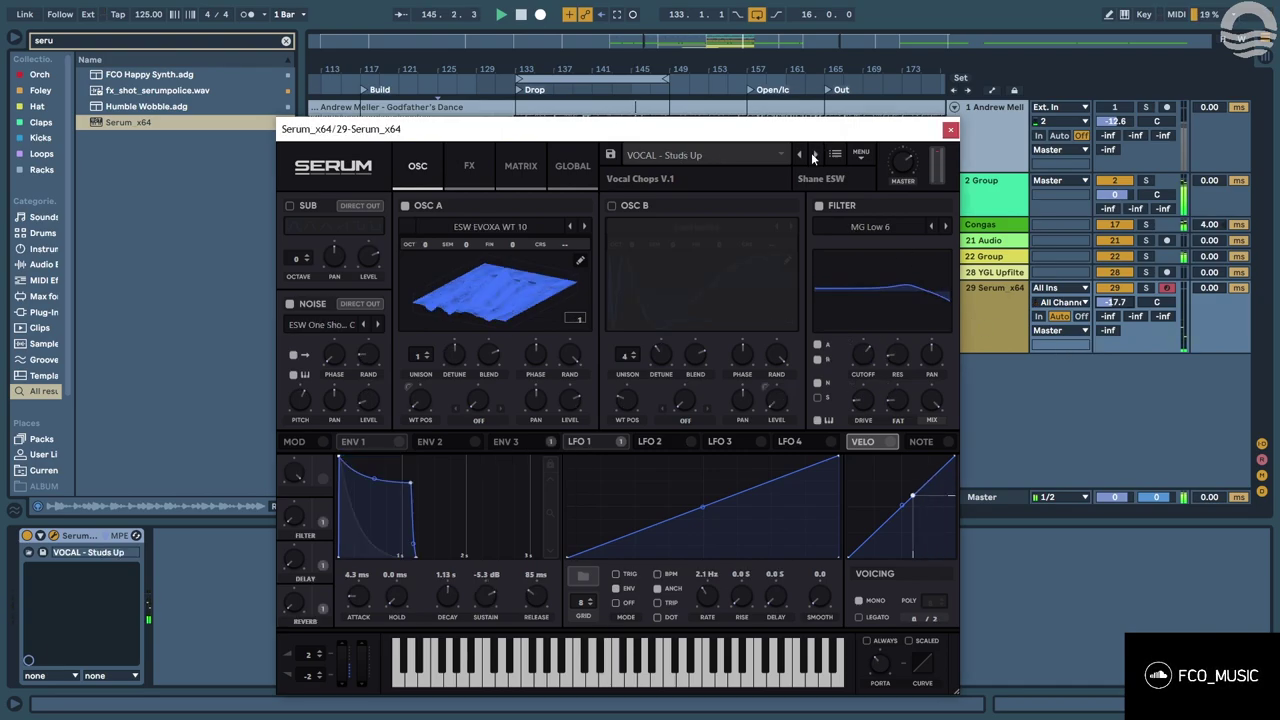
click(814, 155)
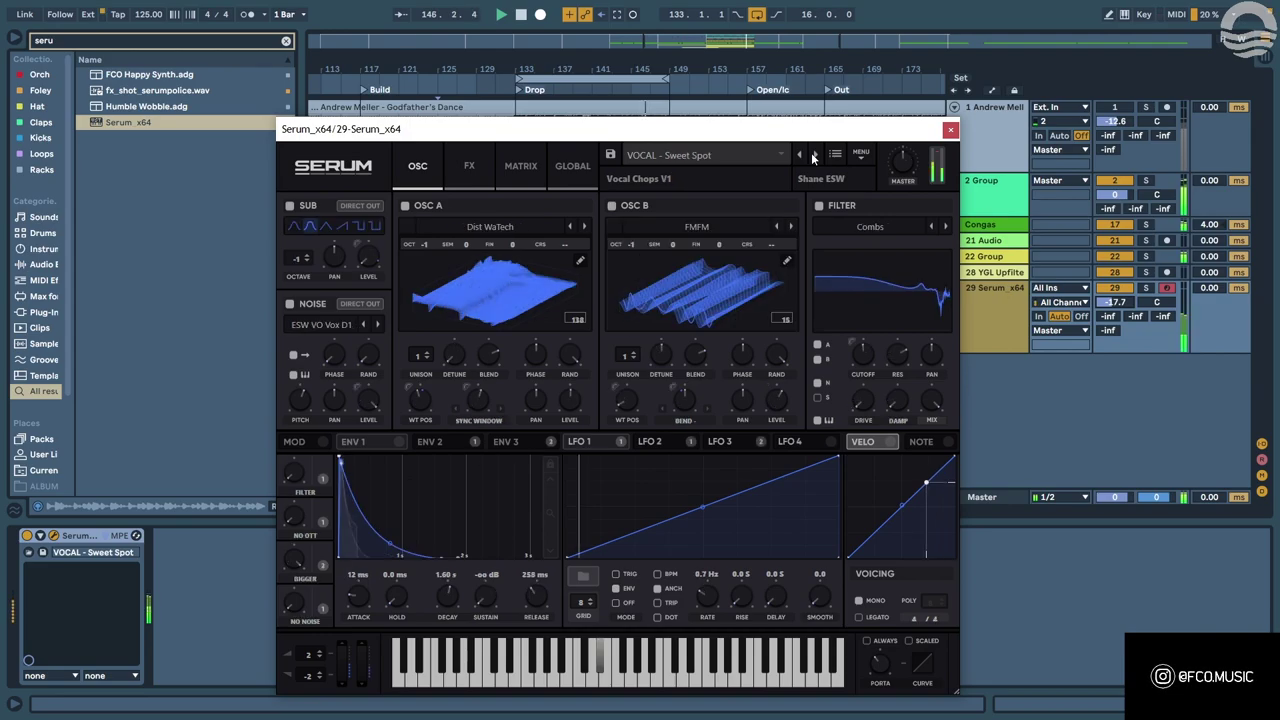
click(814, 155)
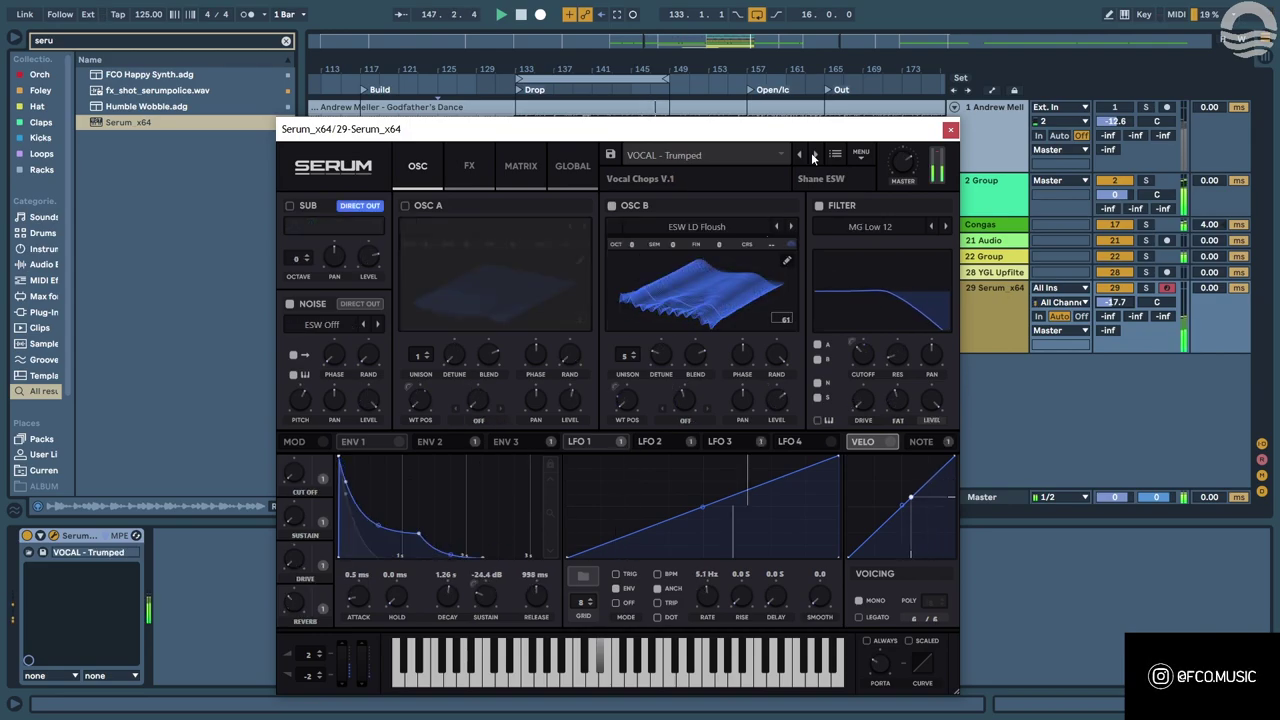
click(814, 155)
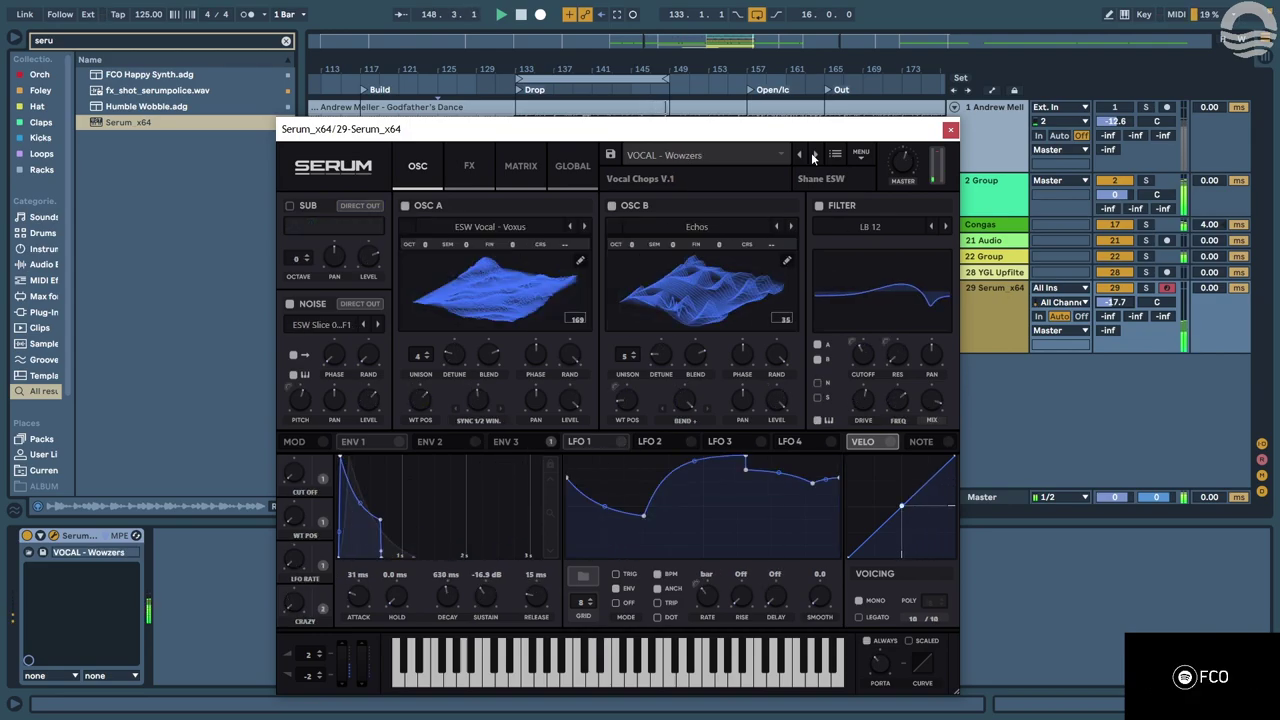
key(space)
drag(1116, 302, 1128, 282)
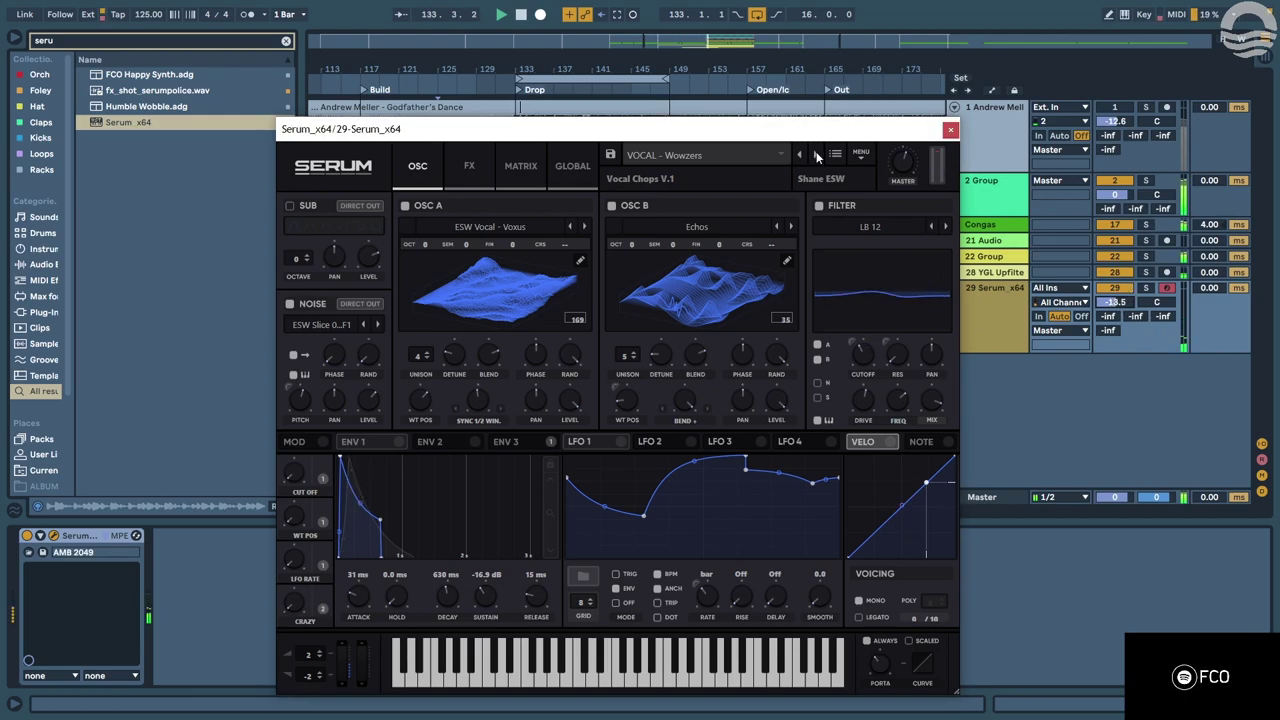
Browse Serum's user preset folders, reload VOCAL - Anthems from Echo Sound Works Vocal Chops V.1, and lower 29 Serum_x64 to -19.2 dB.
click(814, 155)
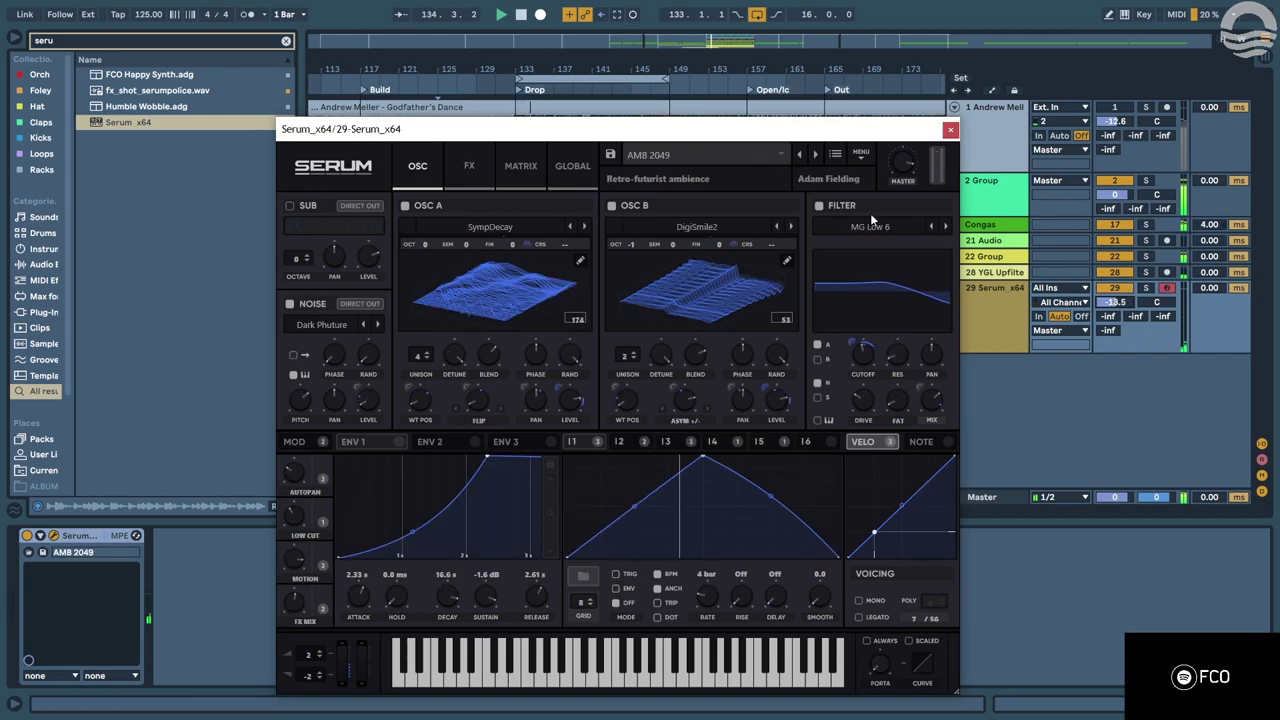
click(781, 155)
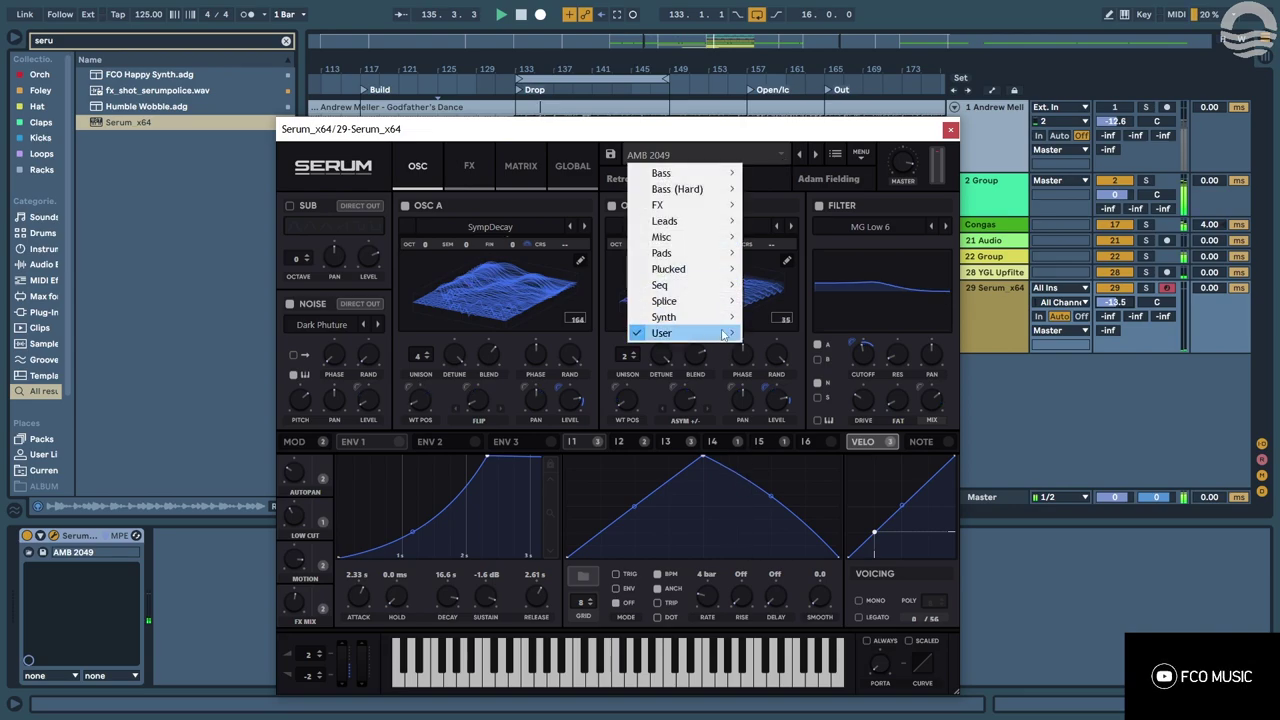
mouse_move(722, 333)
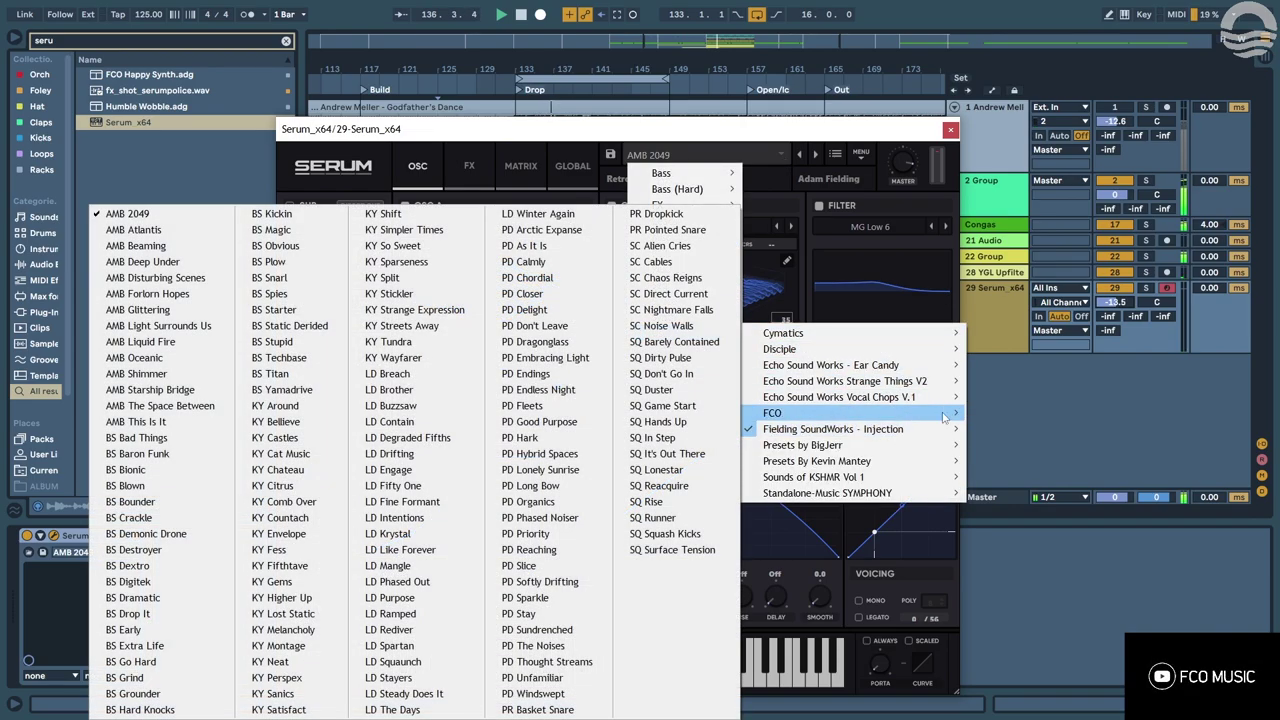
mouse_move(950, 414)
mouse_move(1038, 478)
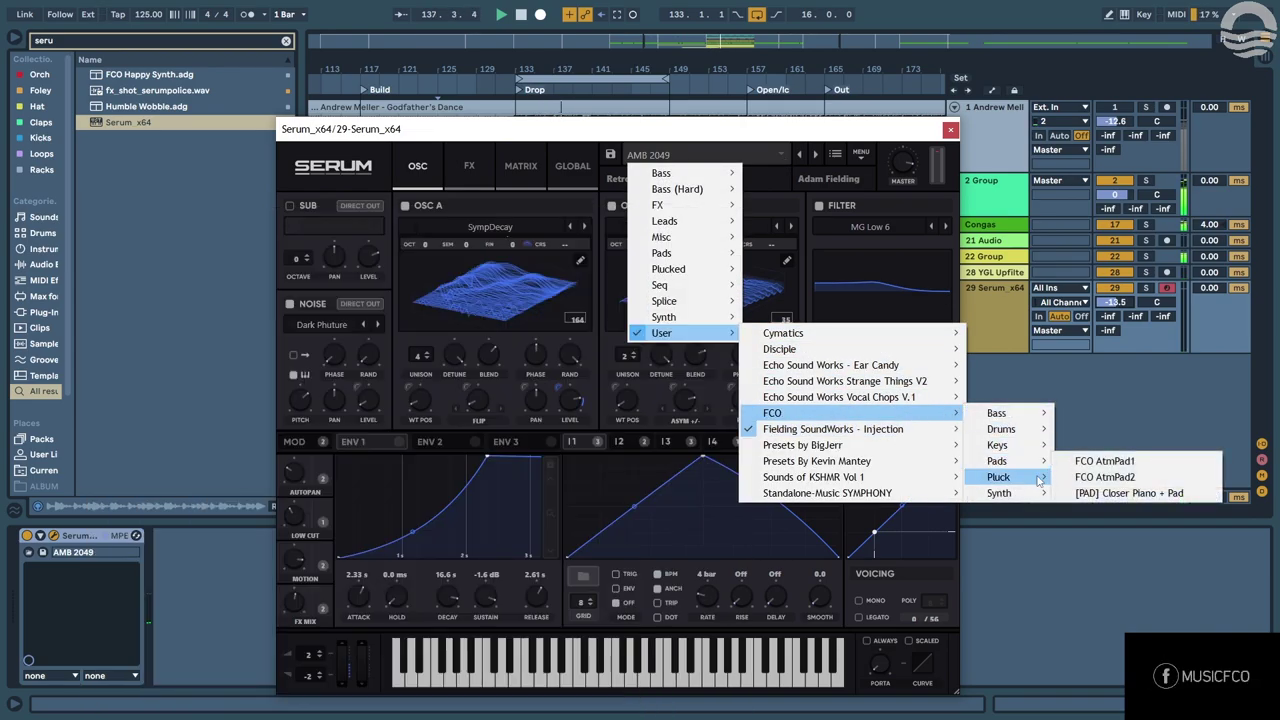
mouse_move(930, 388)
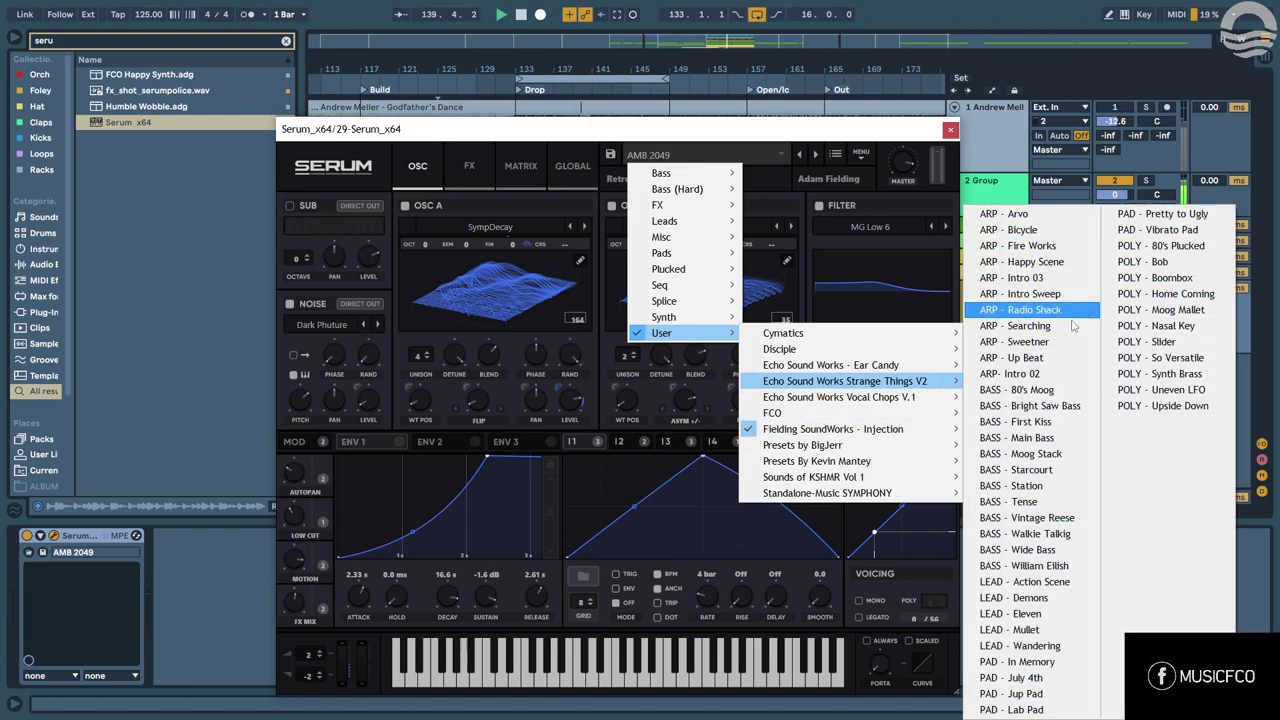
mouse_move(857, 368)
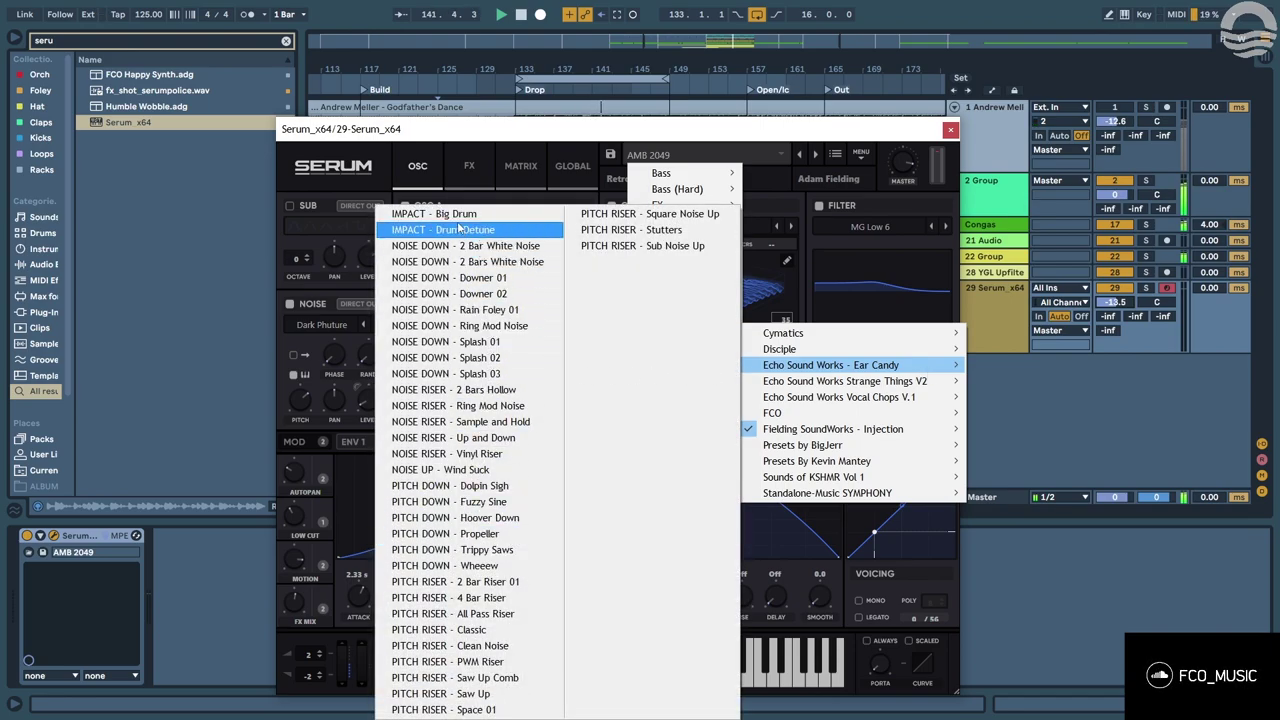
mouse_move(917, 358)
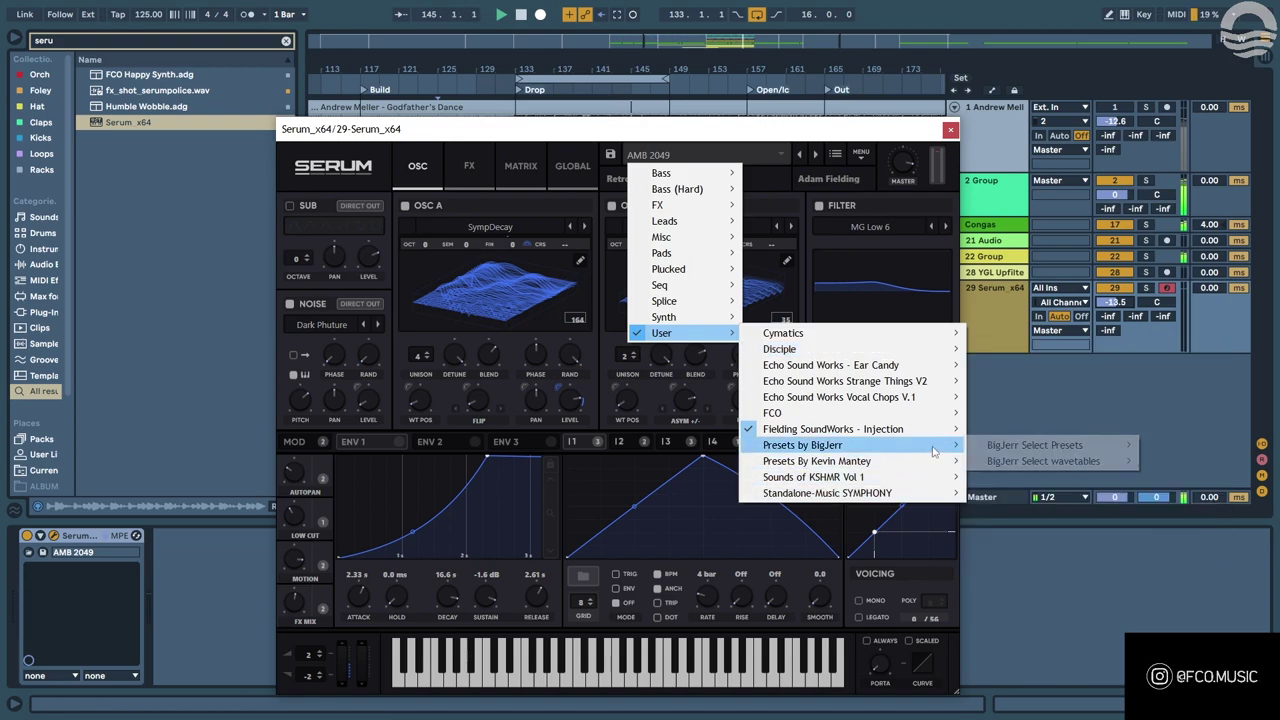
mouse_move(949, 385)
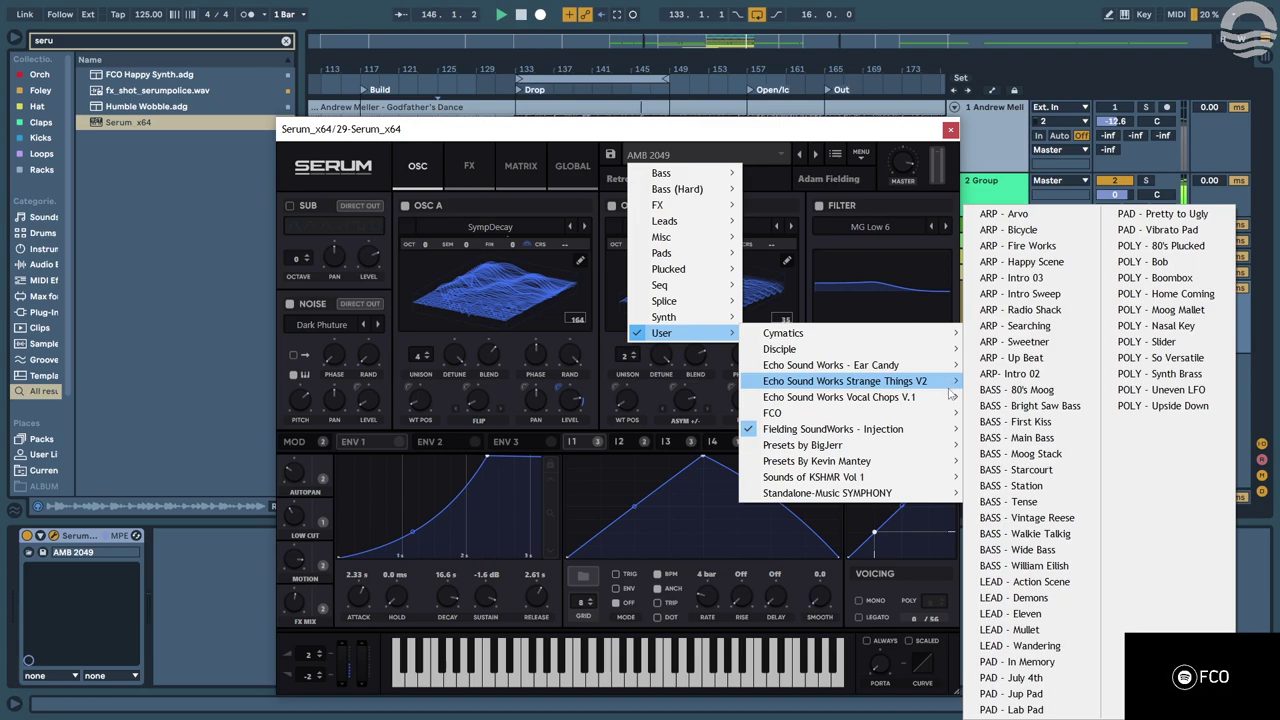
click(984, 401)
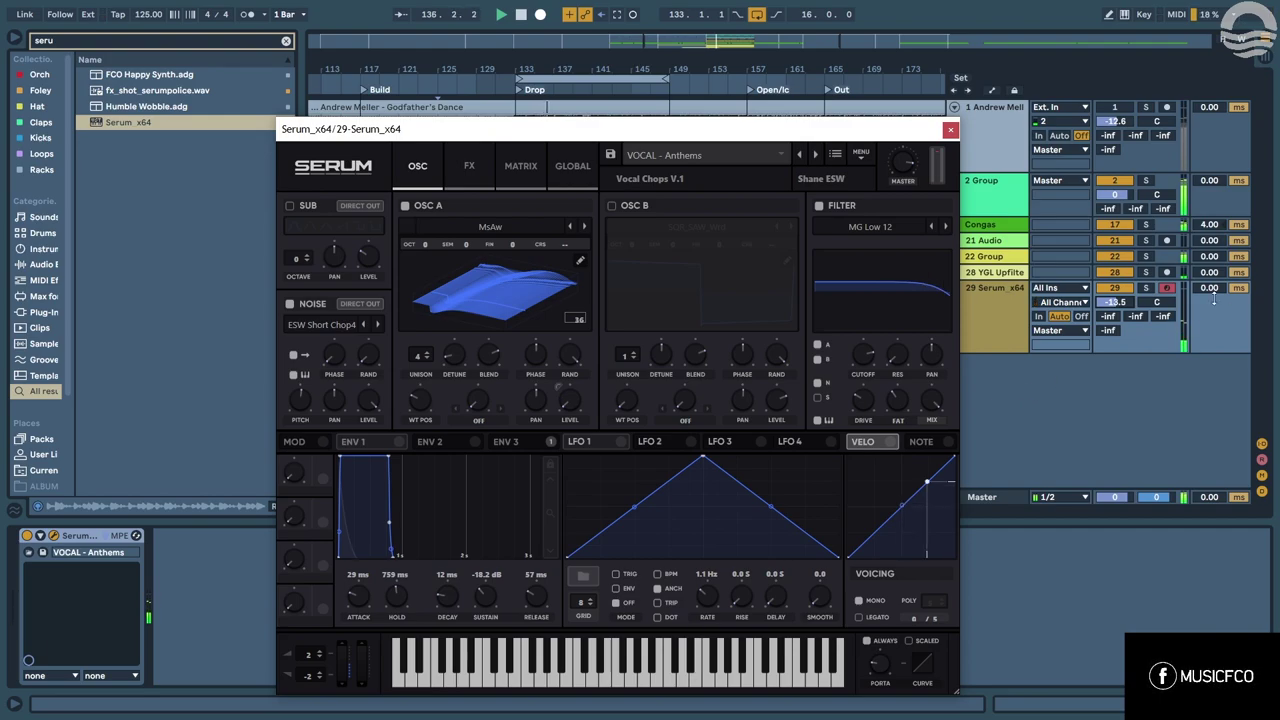
drag(1121, 302, 1079, 346)
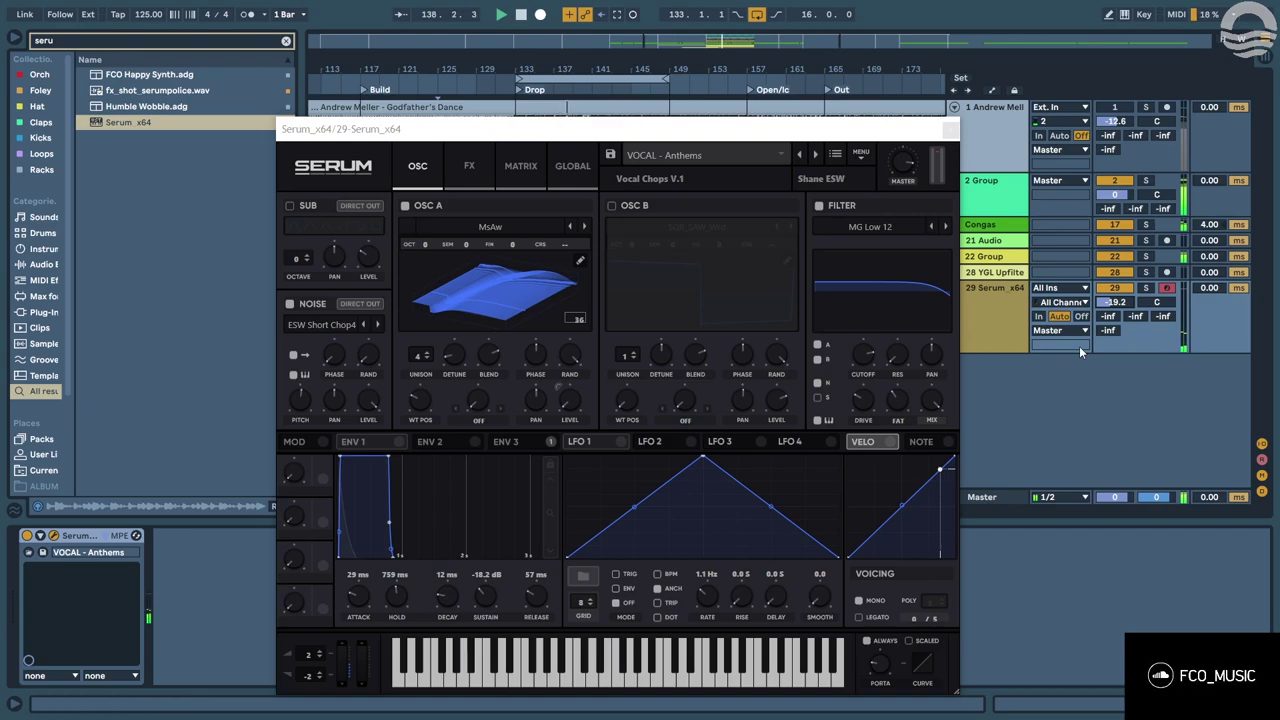
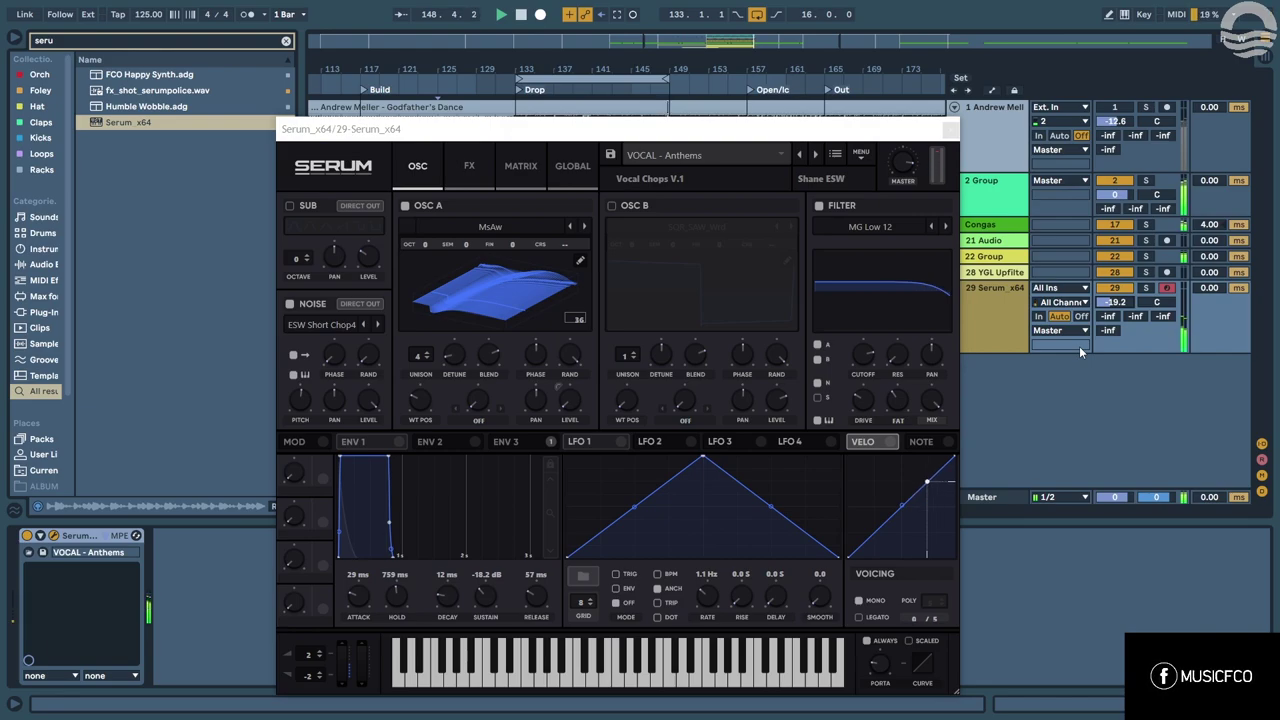
Close Serum and duplicate the vocal clip on 29 Serum_x64 to fill the Drop from bar 133 to bar 149.
click(949, 131)
click(650, 290)
drag(650, 287, 533, 289)
key(ctrl+d)
key(ctrl+d)
key(ctrl+d)
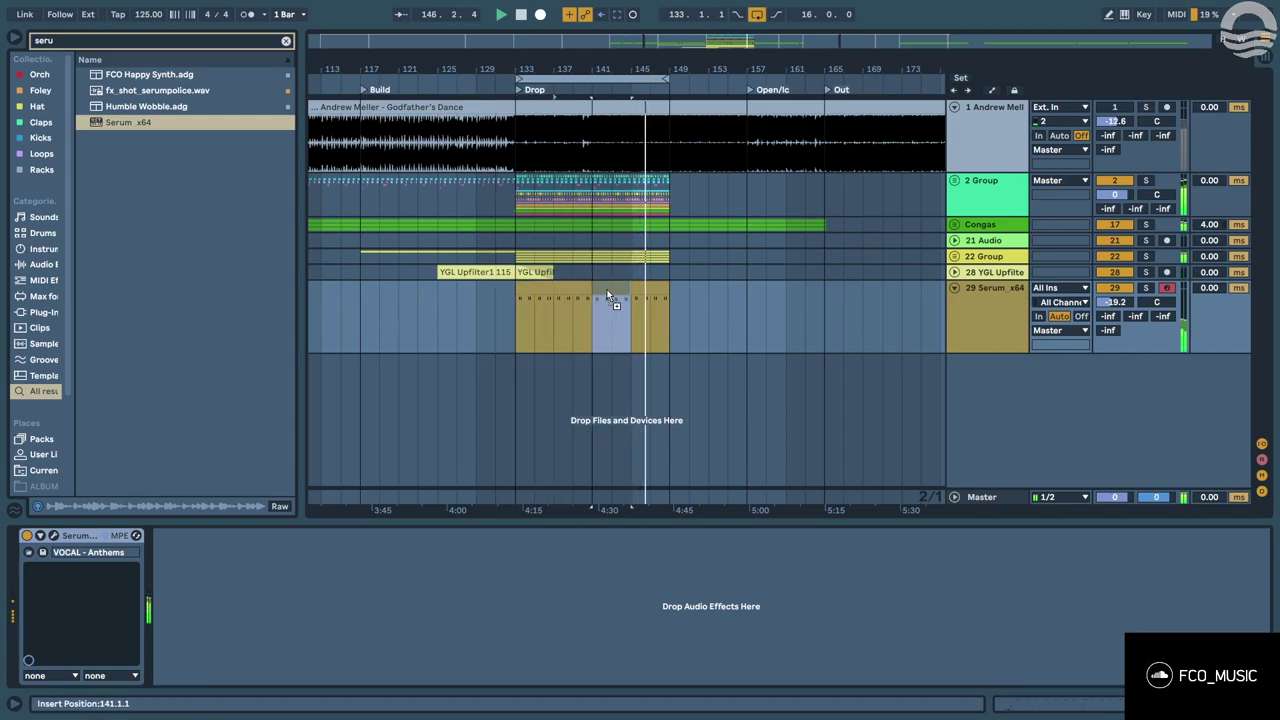
shift+click(531, 287)
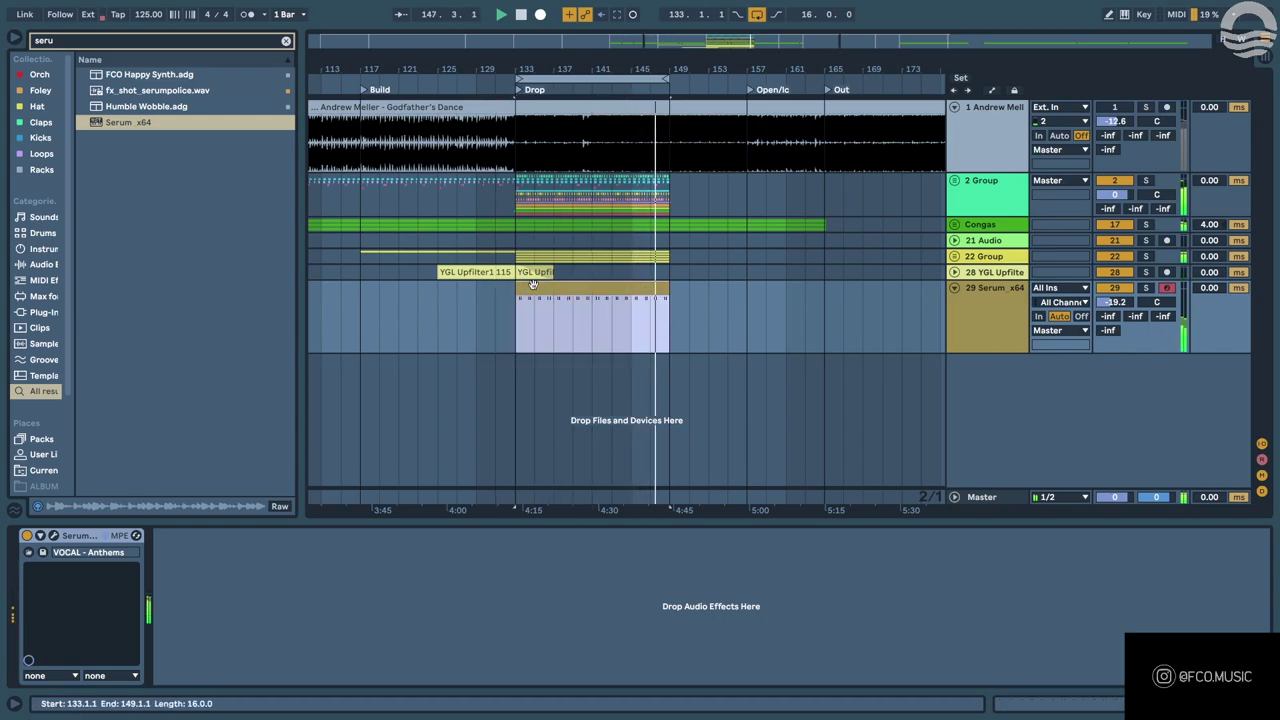
Quantize all notes of the vocal clip on 29 Serum_x64.
double_click(561, 290)
key(ctrl+a)
key(ctrl+shift+u)
key(Return)
key(shift+Tab)
Examine the note pattern of the 23 Spire-1.5 Drop clip in the enlarged note editor, with and without folded note rows.
click(552, 288)
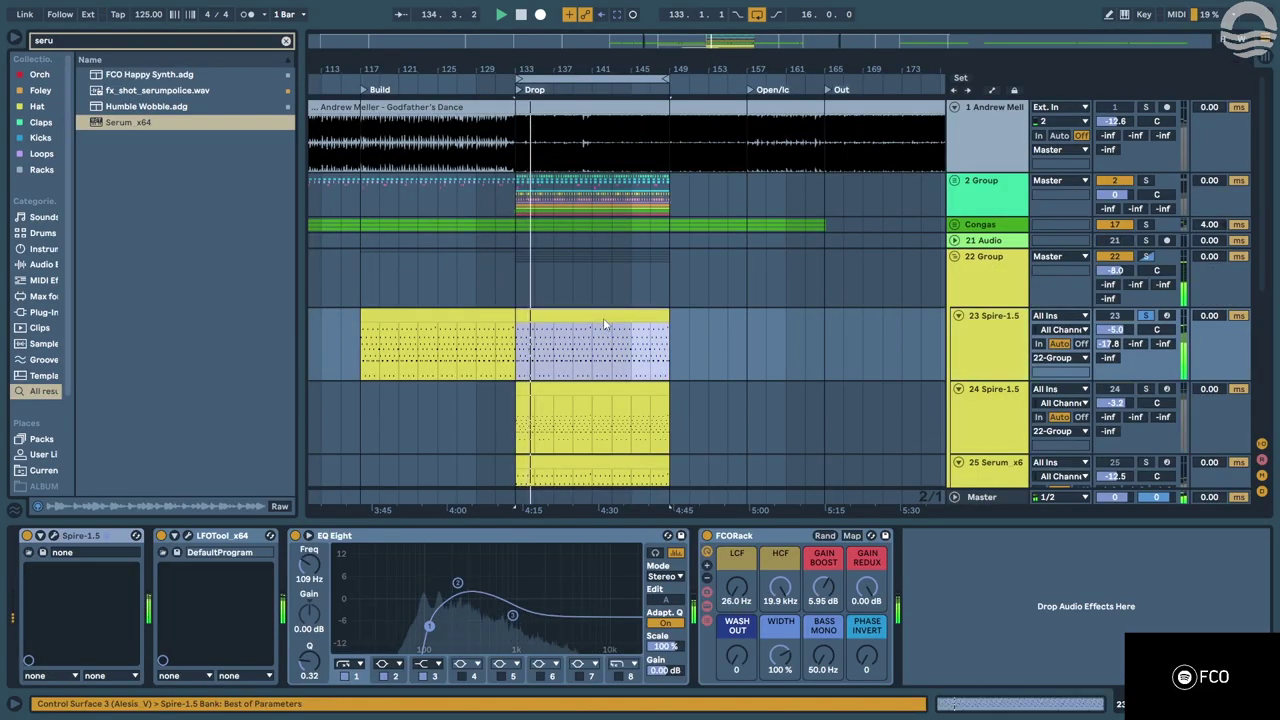
key(ctrl+alt+e)
click(182, 80)
drag(272, 49, 410, 212)
drag(201, 358, 124, 391)
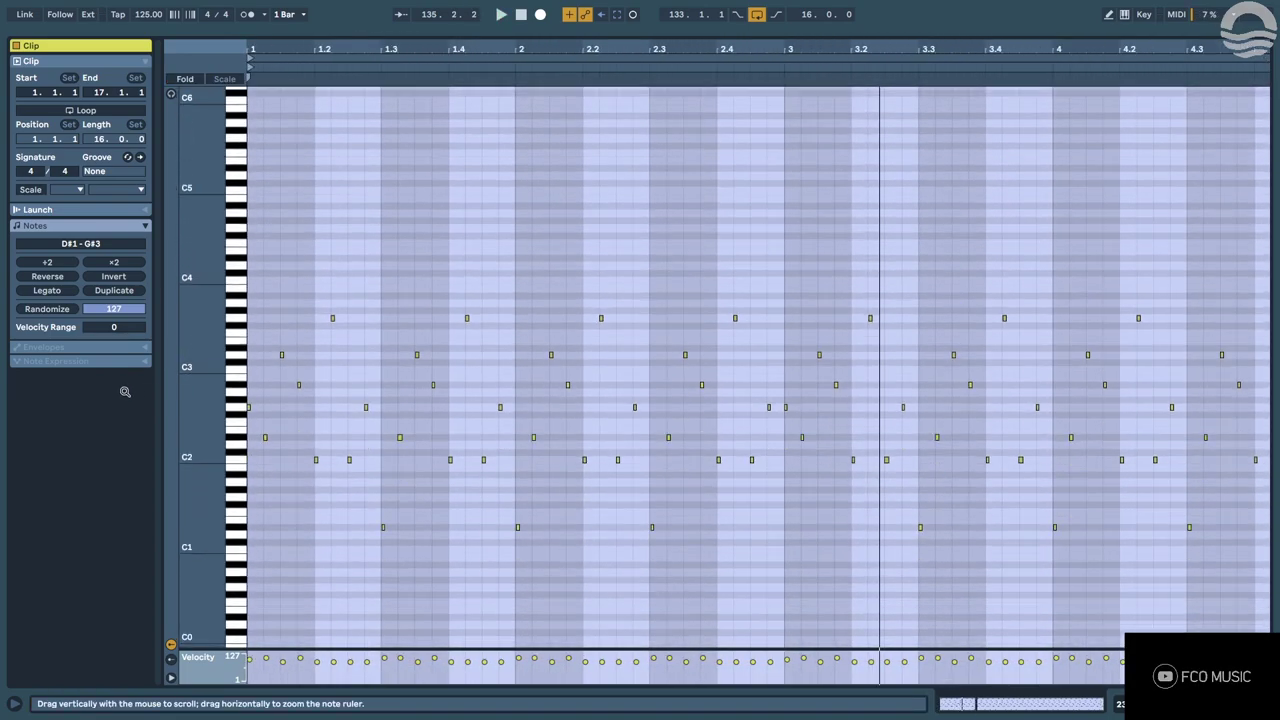
click(220, 80)
right_click(221, 82)
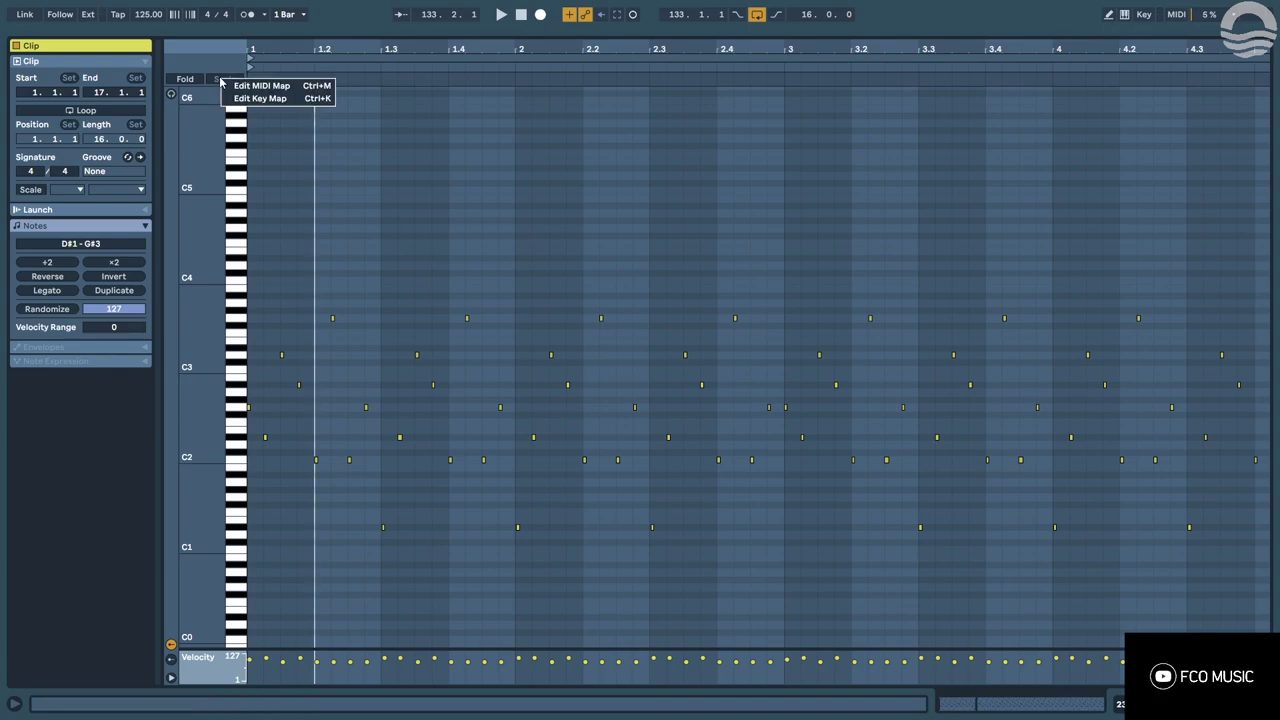
click(185, 79)
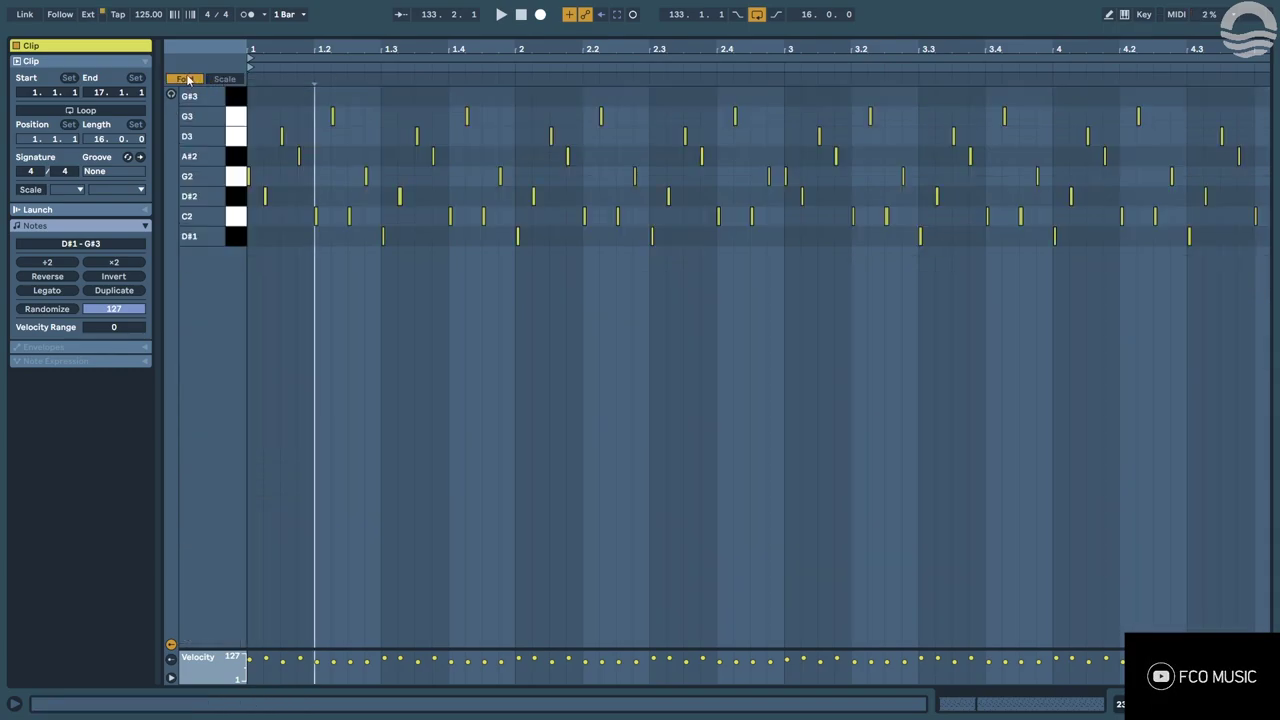
click(190, 79)
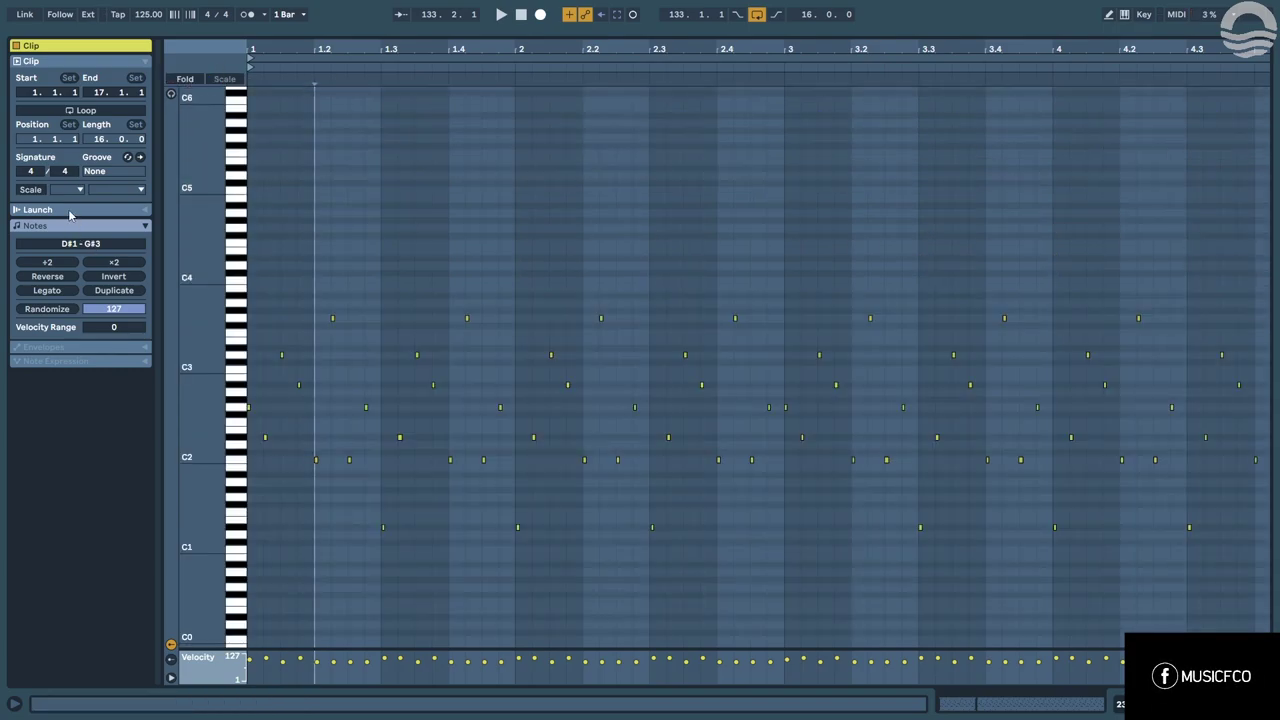
drag(264, 48, 309, 323)
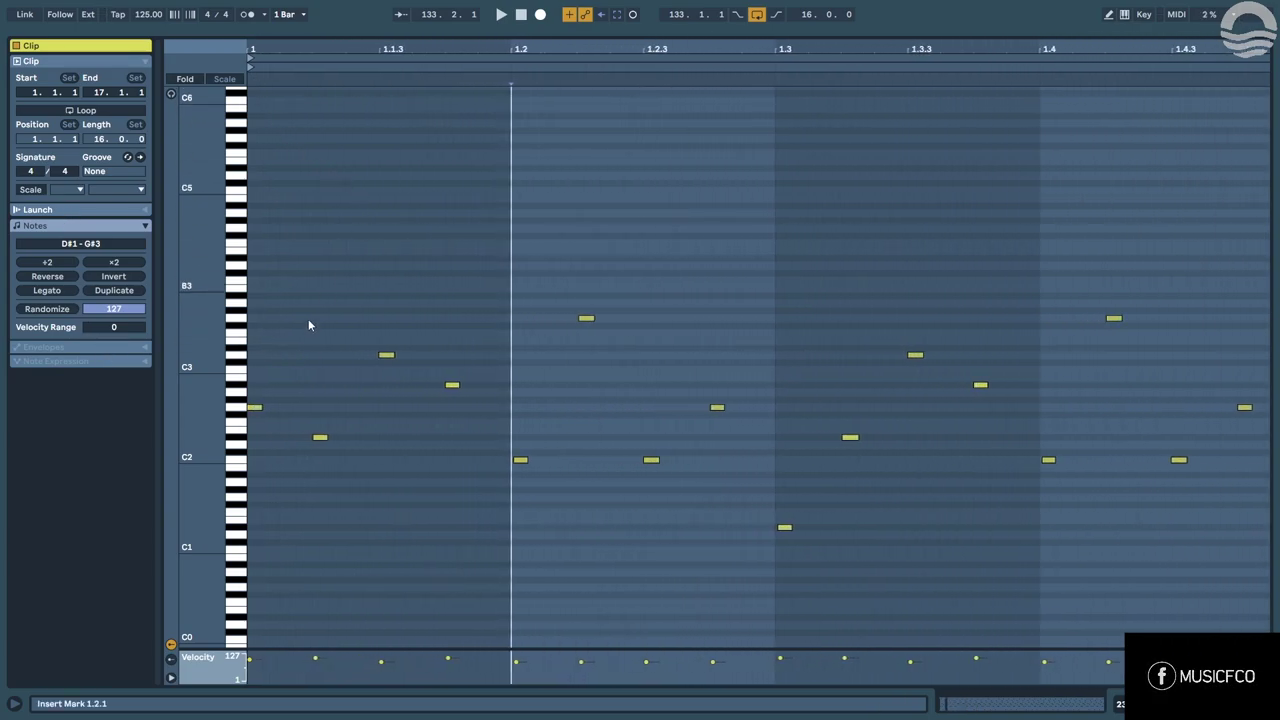
Turn on note preview and audition the 23 Spire-1.5 clip's first two notes, G2 and D#2, against neighbouring pitches.
click(254, 407)
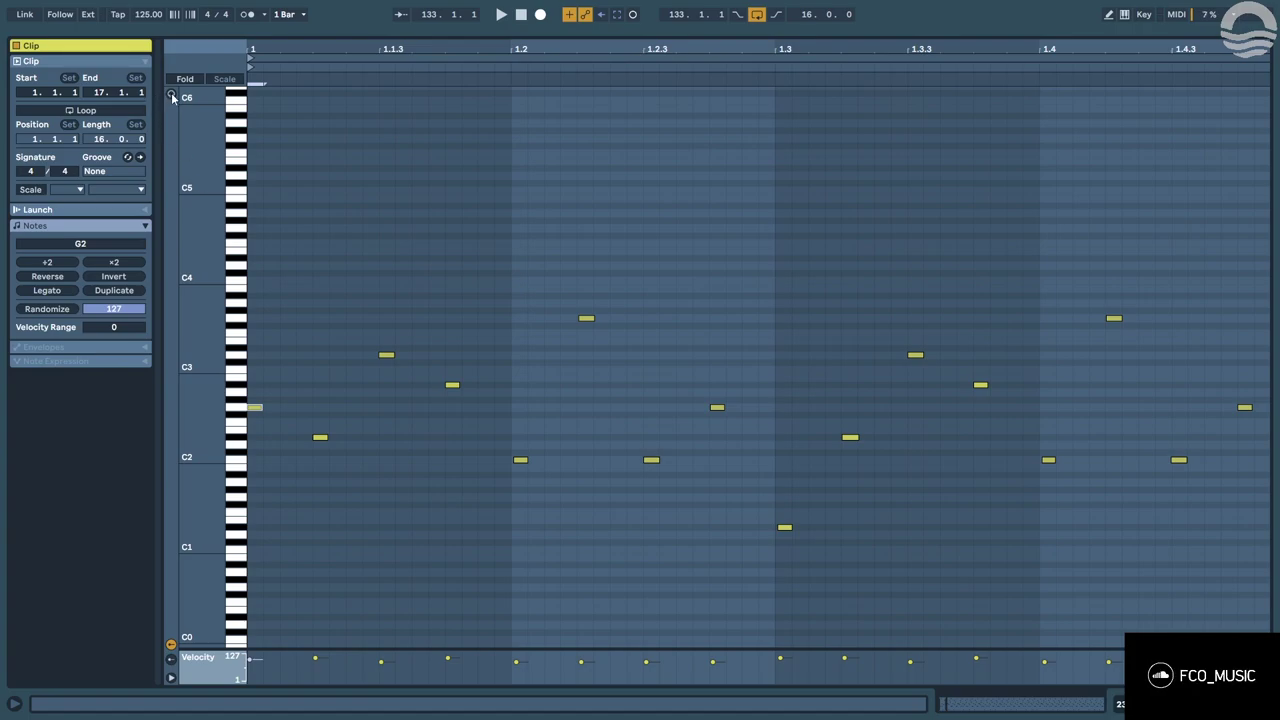
click(320, 437)
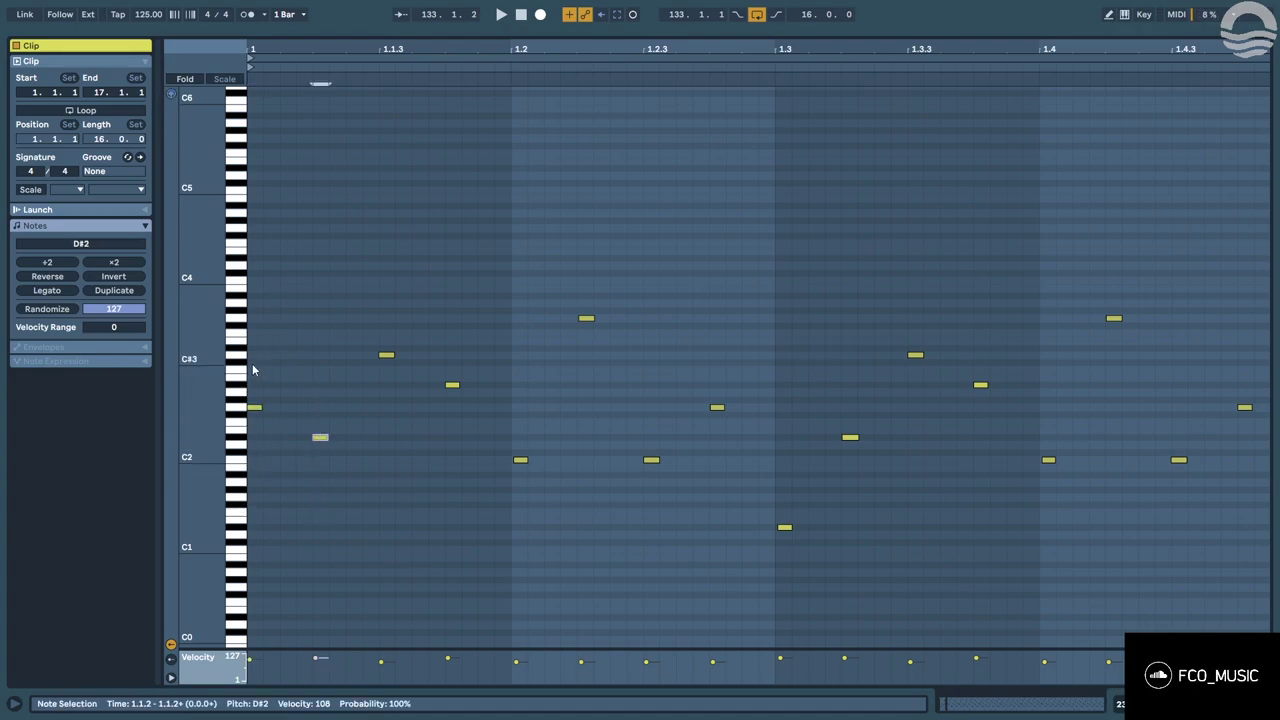
click(232, 408)
click(233, 394)
drag(208, 393, 289, 380)
click(320, 500)
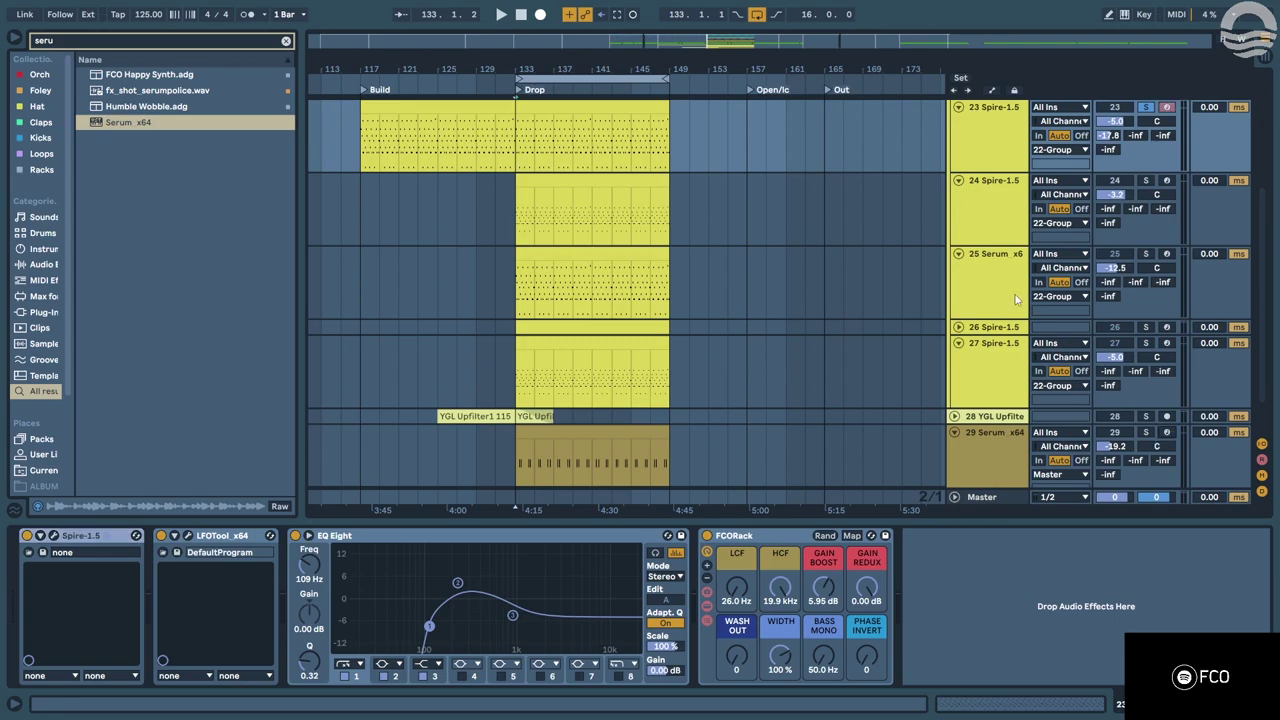
Lower the first note of the 23 Spire-1.5 Drop clip to F#2.
click(594, 126)
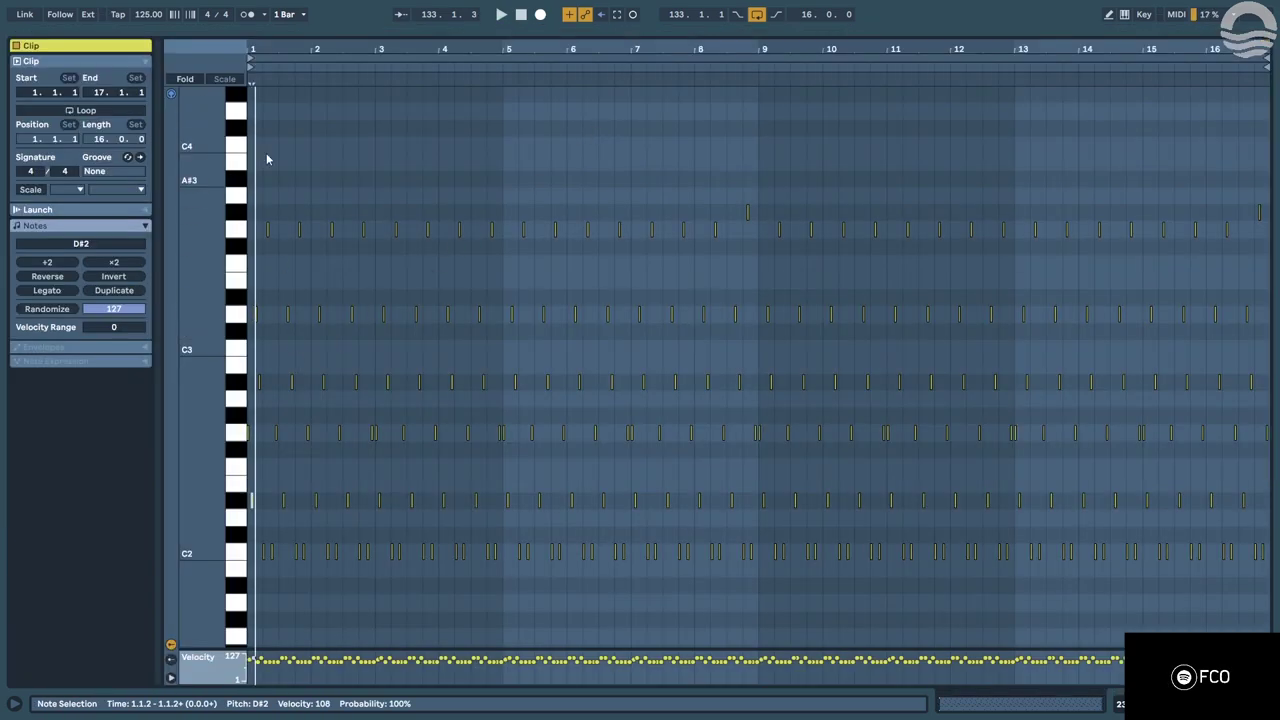
key(space)
drag(250, 46, 401, 300)
click(312, 423)
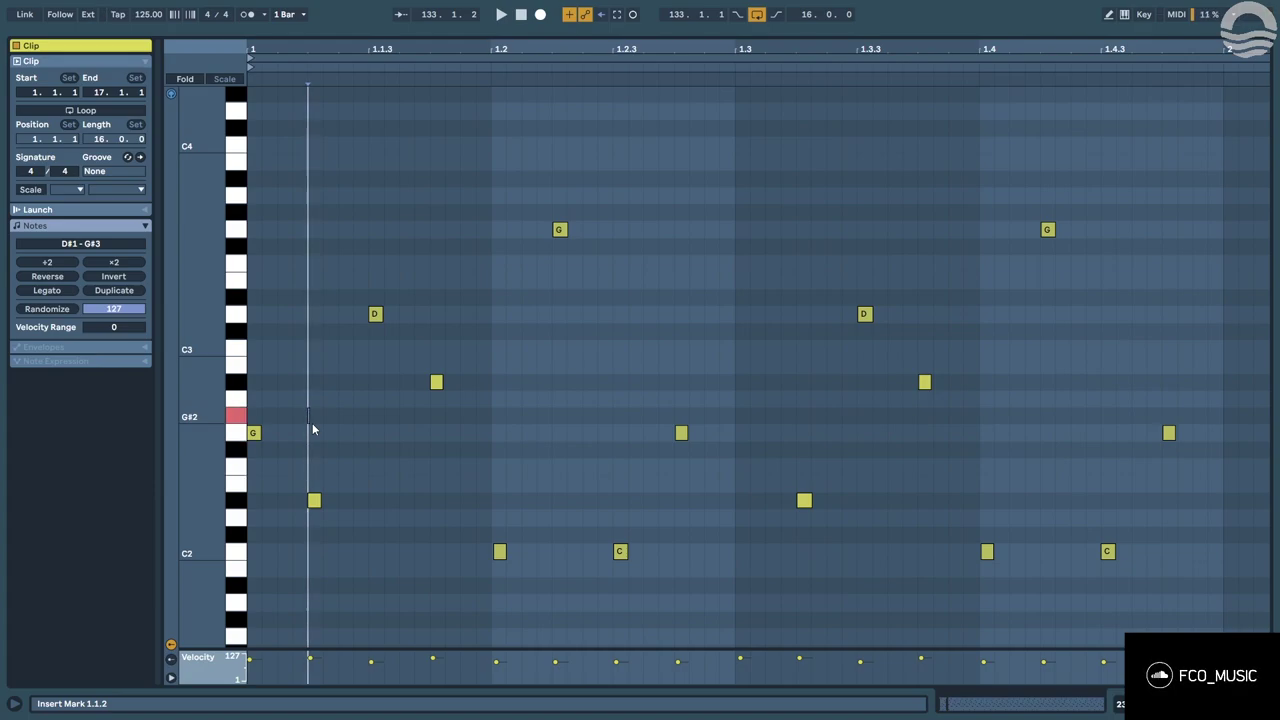
click(256, 433)
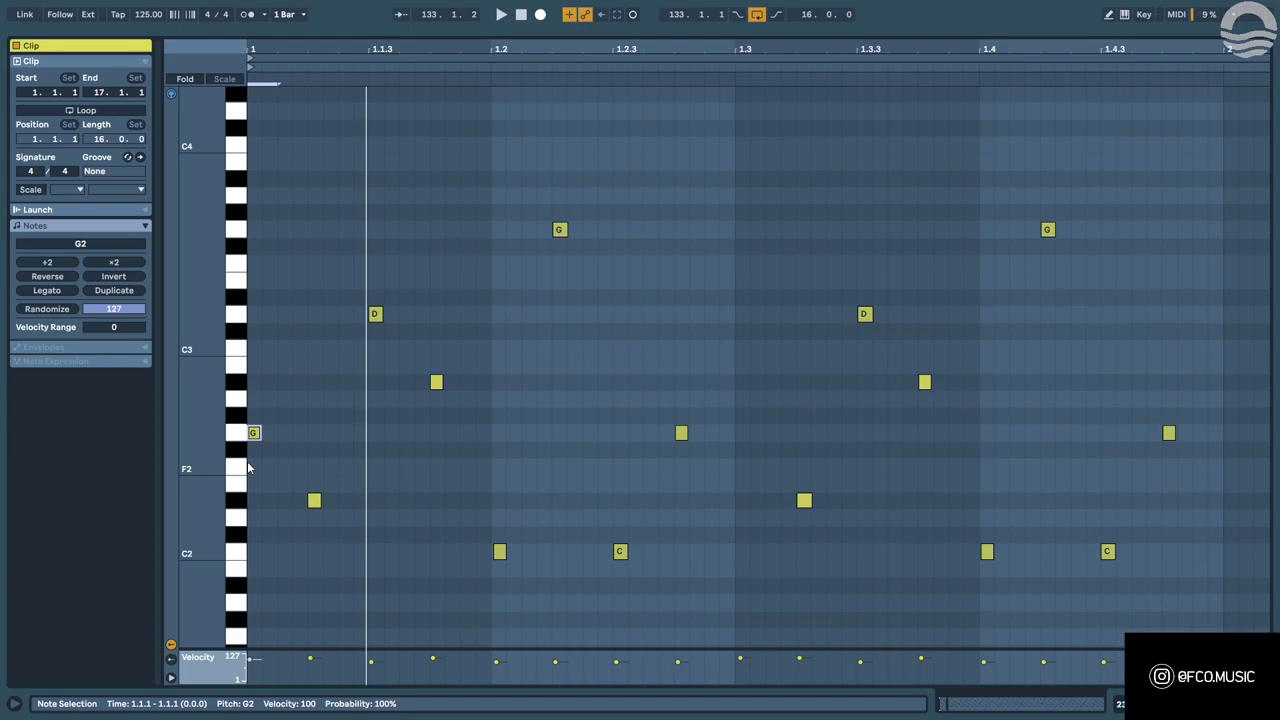
key(Down)
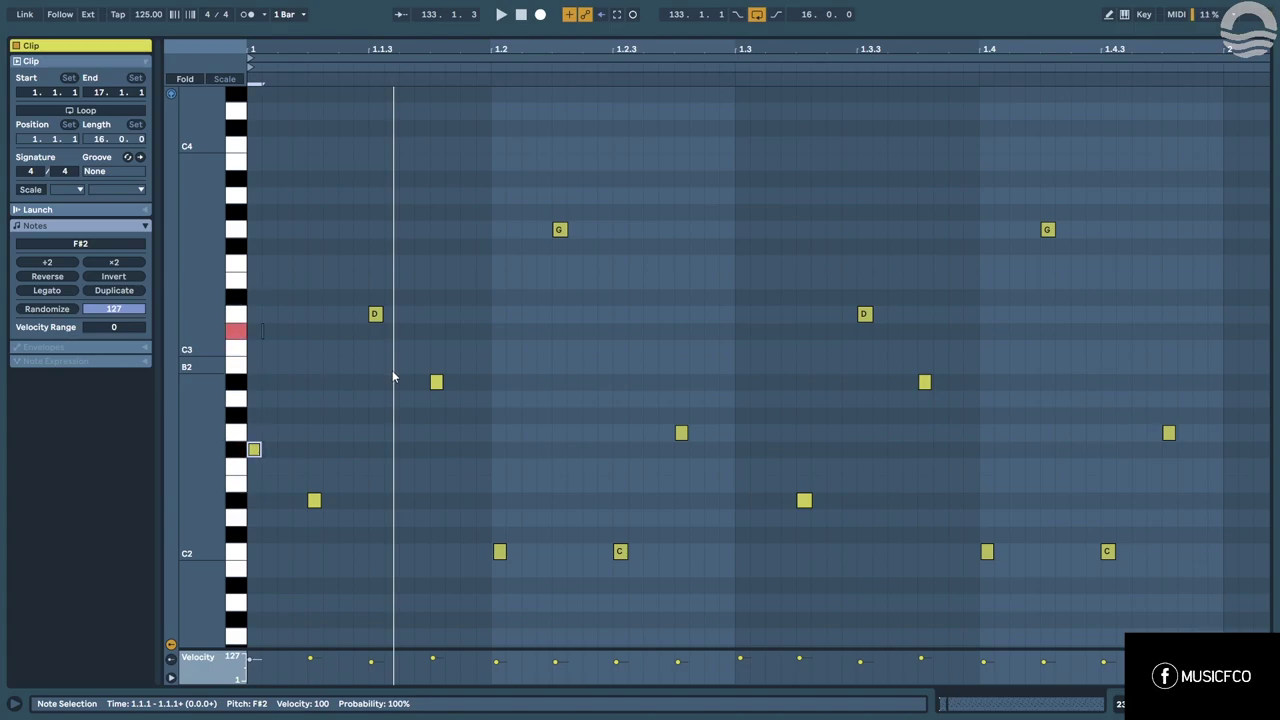
Lower the clip's first D3 note at 1.1.3 to C#3 and the first G3 note at 1.2.2 to F#3.
drag(401, 298, 336, 333)
key(Down)
key(space)
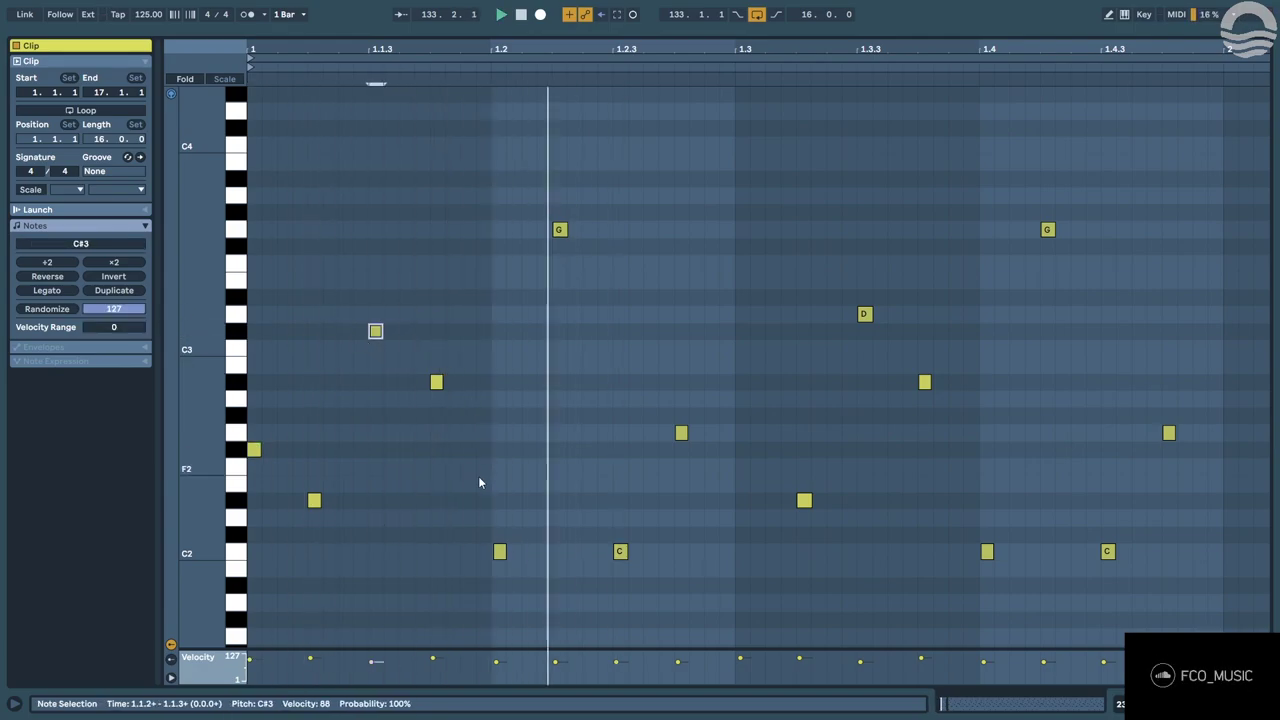
click(559, 230)
key(space)
key(Down)
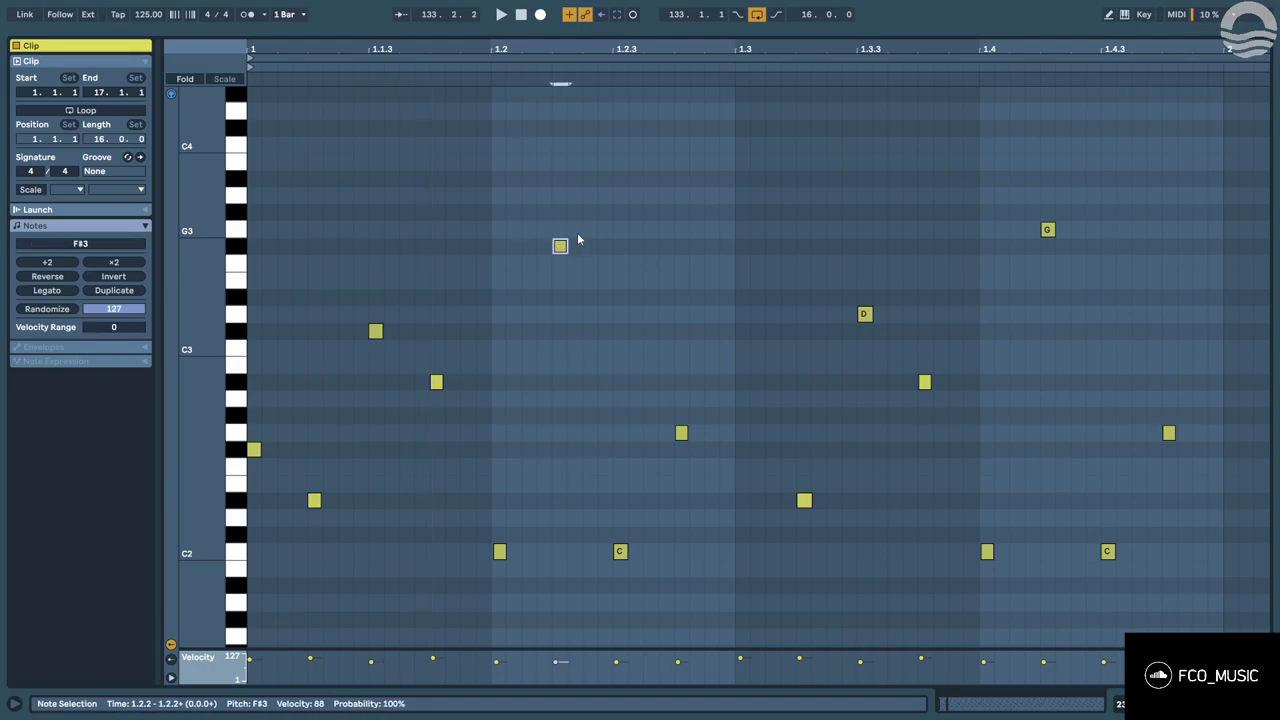
Loop the clip's first two beats around their notes, from 1.1.1 to 1.3, and play them back.
scroll(590, 243, down, 4)
key(space)
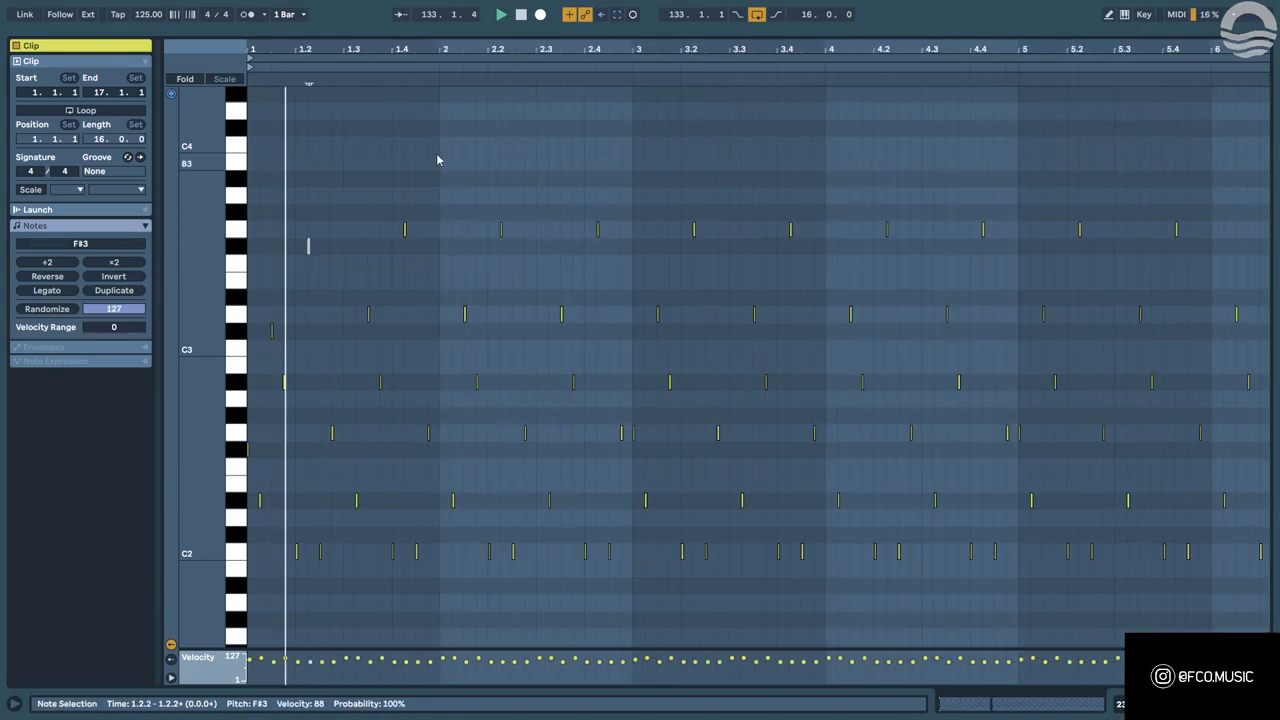
key(space)
drag(346, 178, 138, 578)
key(ctrl+l)
key(space)
drag(302, 50, 640, 246)
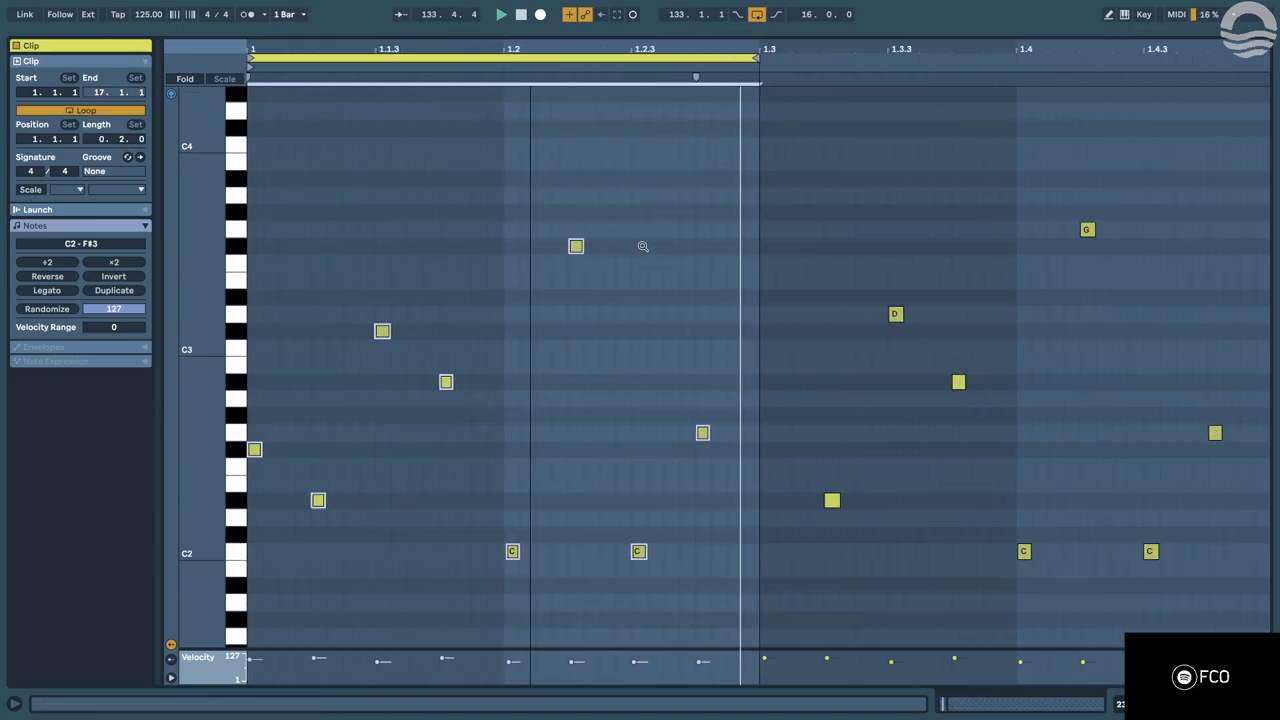
Raise the two C2 notes in the looped section to C#2 and lower its last G2 note to F#2.
drag(468, 557, 661, 552)
key(Up)
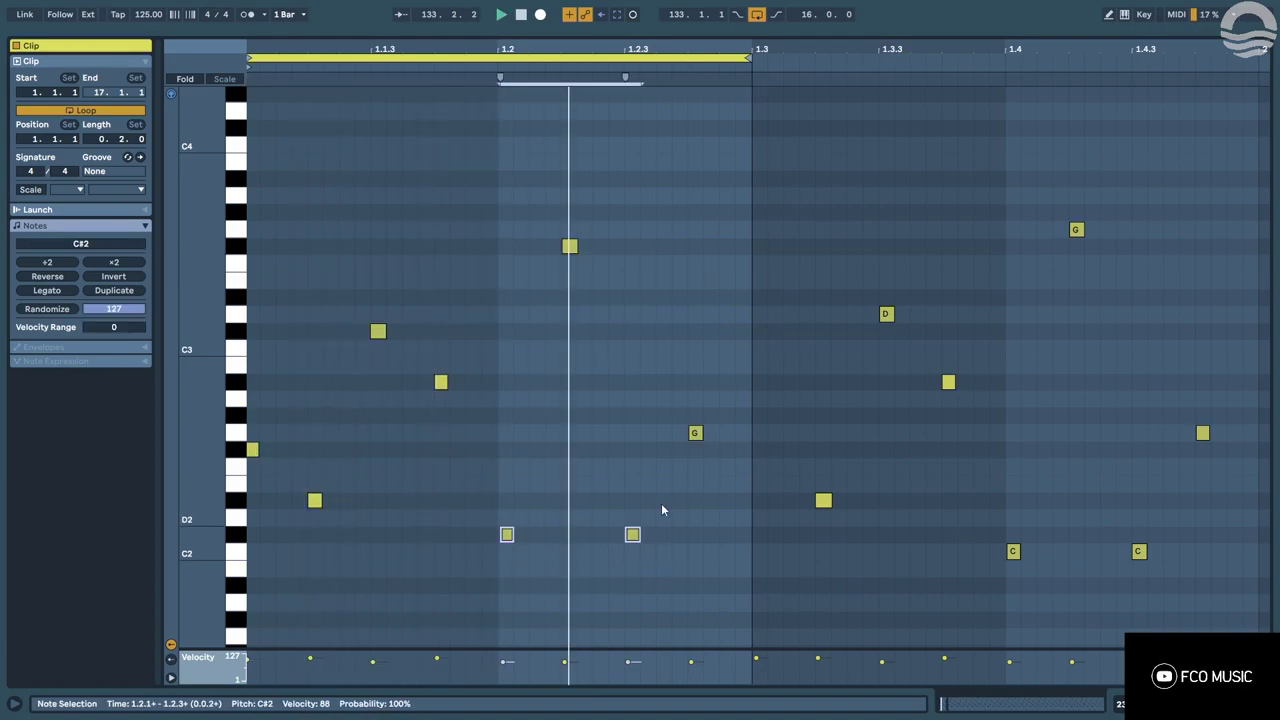
drag(643, 420, 728, 454)
key(Down)
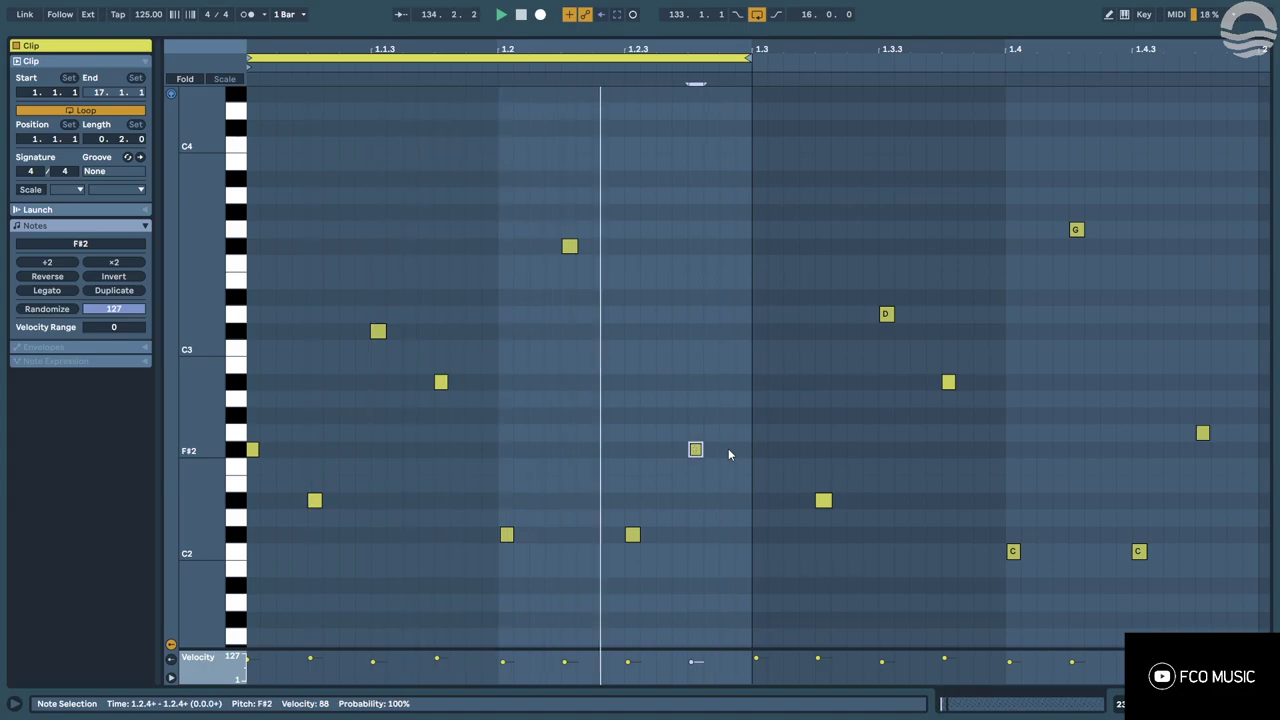
click(586, 423)
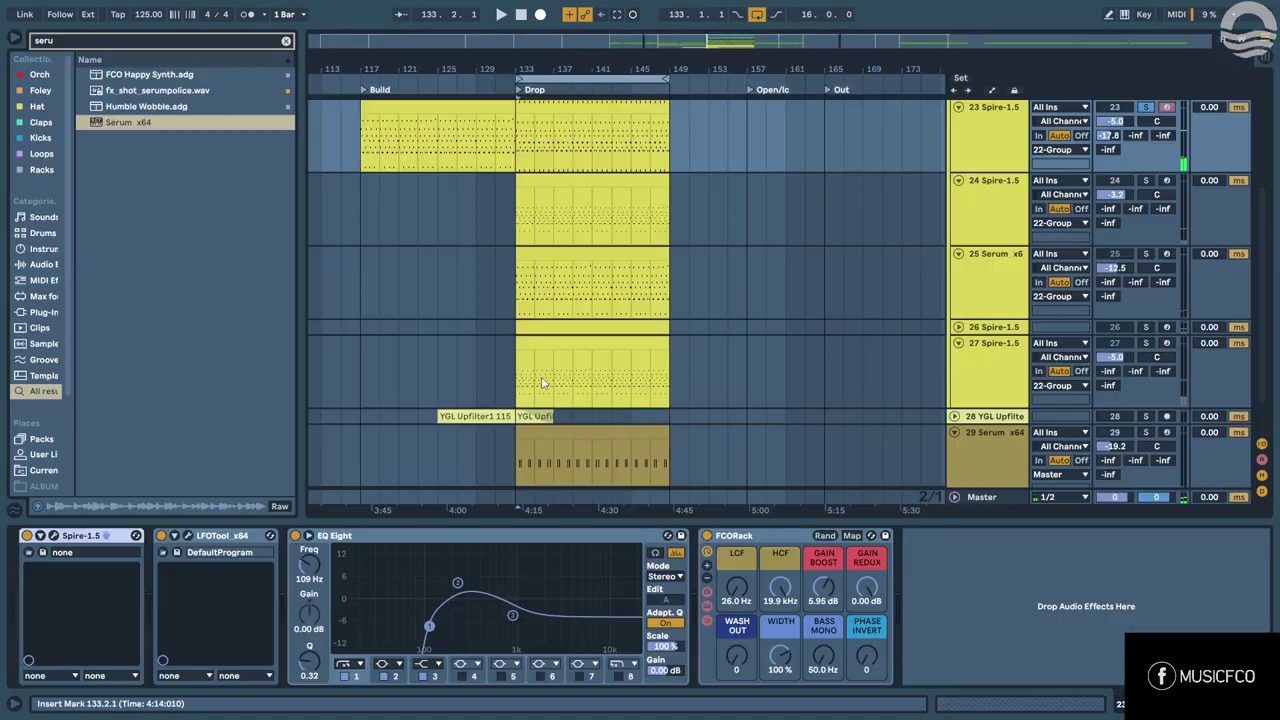
Duplicate the 24 Spire-1.5 Drop clip to fill bars 149 to 165 and check its notes during playback.
scroll(563, 396, down, 1)
scroll(563, 300, up, 1)
click(542, 250)
key(ctrl+d)
click(545, 249)
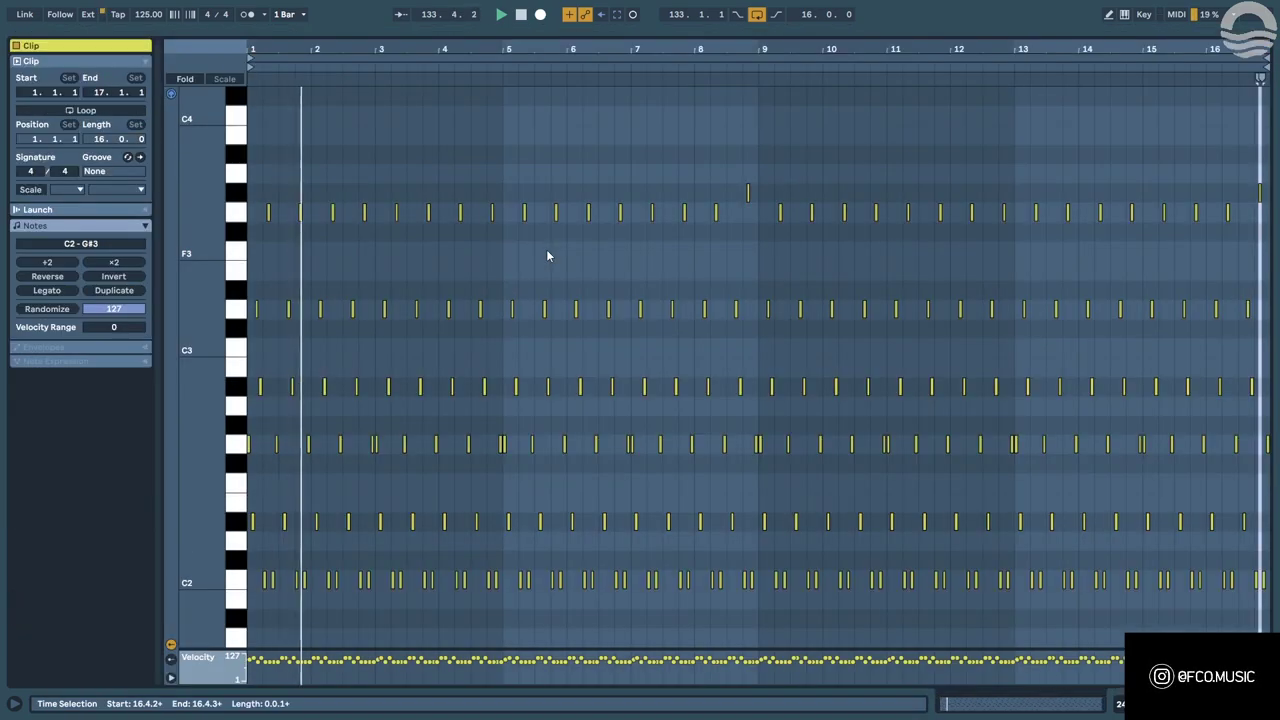
key(shift+Tab)
scroll(556, 165, up, 1)
scroll(558, 150, up, 1)
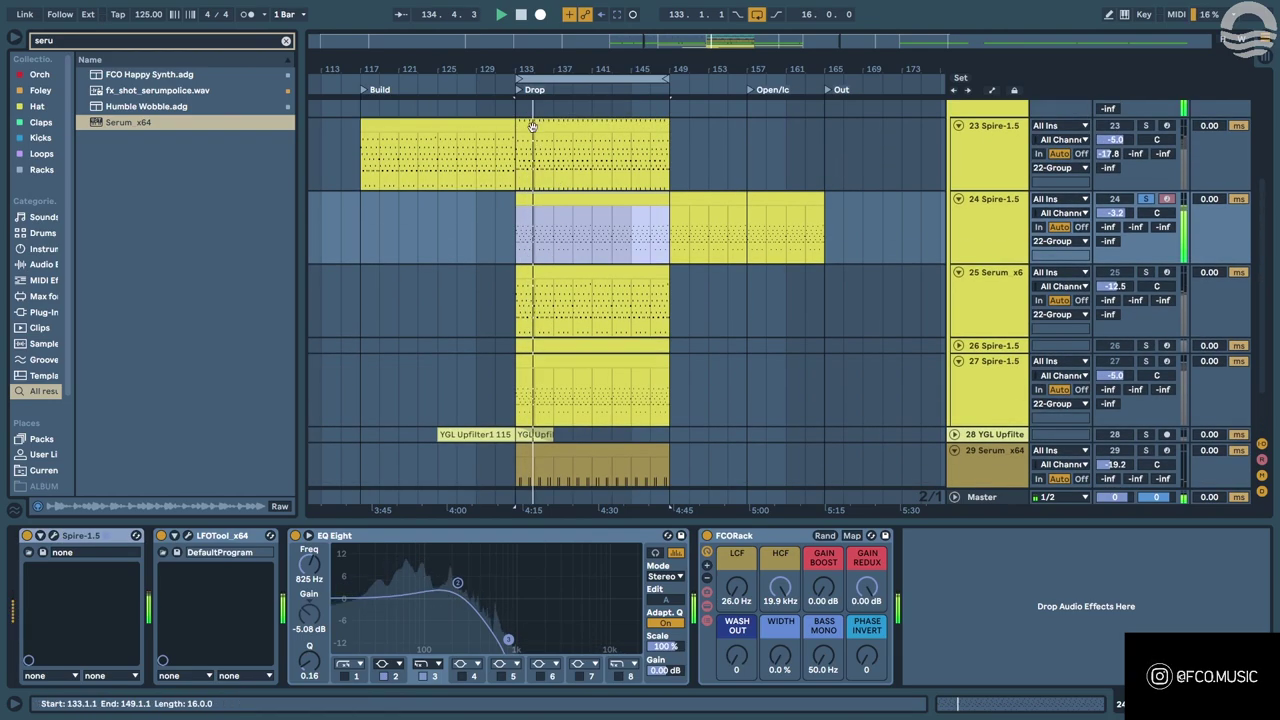
Open the 24 Spire-1.5 Drop clip and check all of its notes during playback.
click(534, 125)
double_click(533, 201)
key(ctrl+a)
drag(275, 450, 348, 460)
scroll(366, 450, down, 3)
key(shift+Tab)
scroll(462, 390, up, 4)
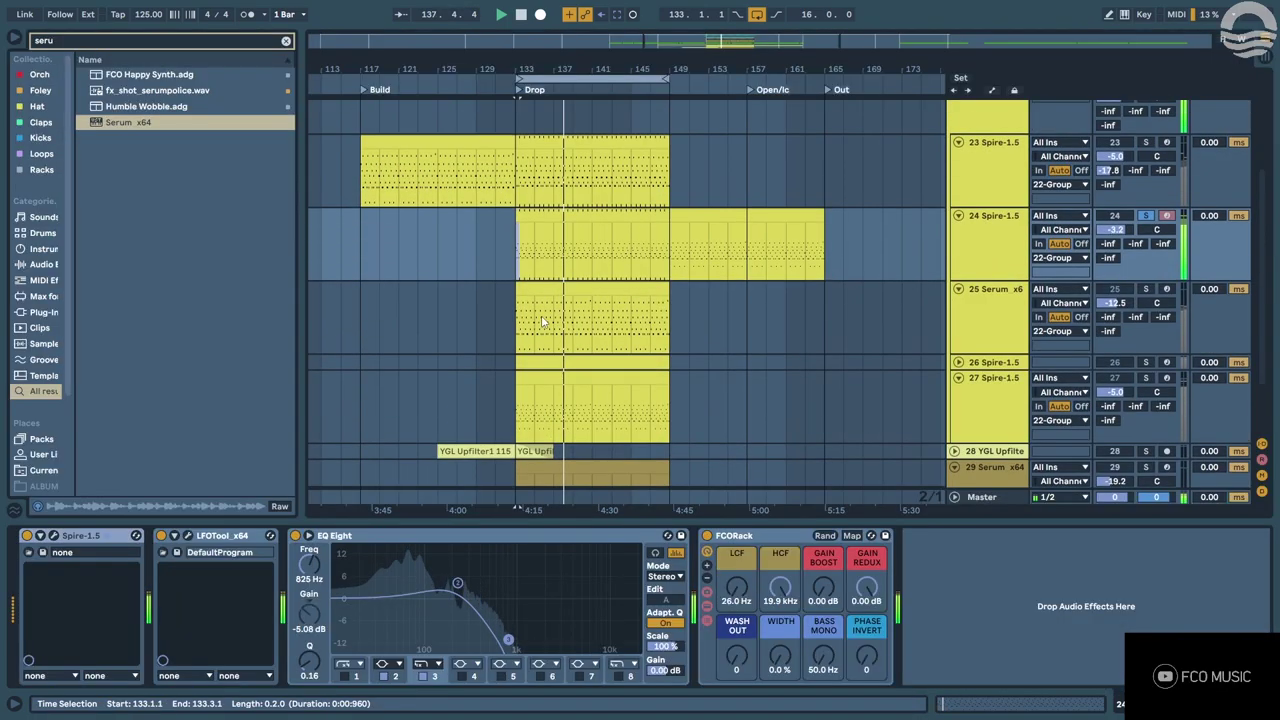
Select the 23 Spire-1.5 clips across bars 117 to 149 and turn off the track's solo.
click(477, 193)
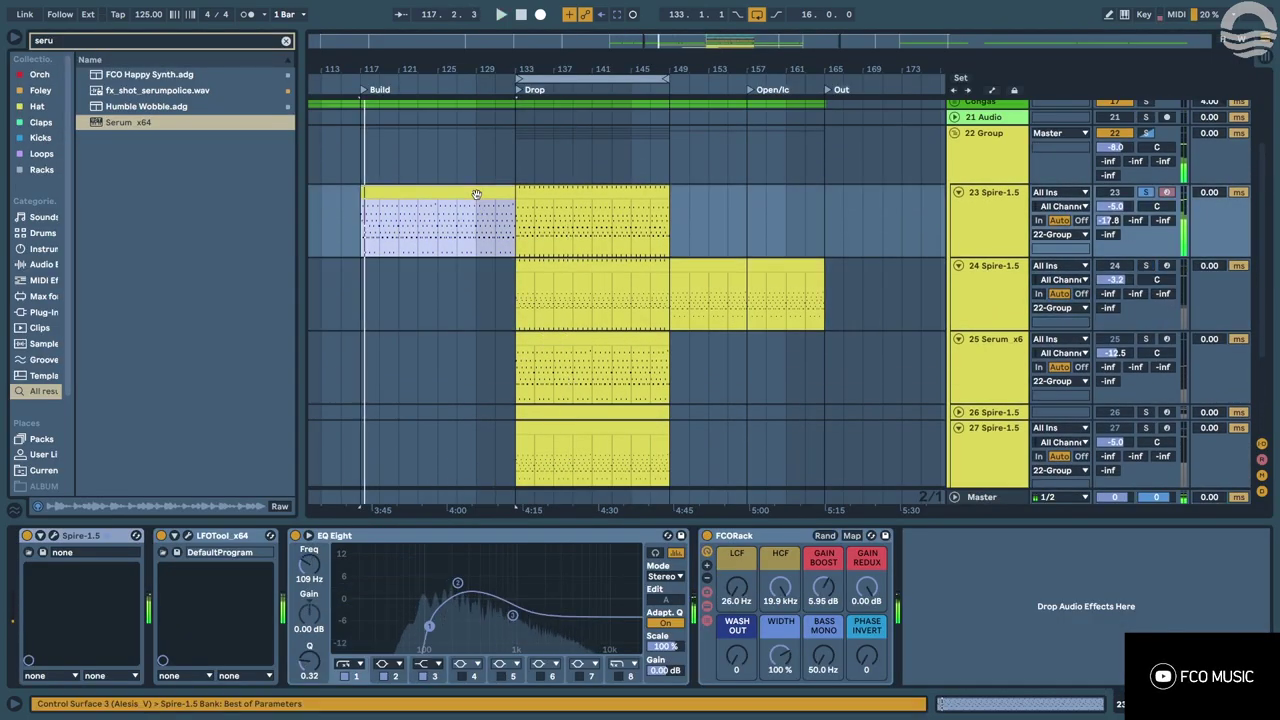
drag(667, 213, 364, 211)
key(s)
scroll(462, 196, up, 1)
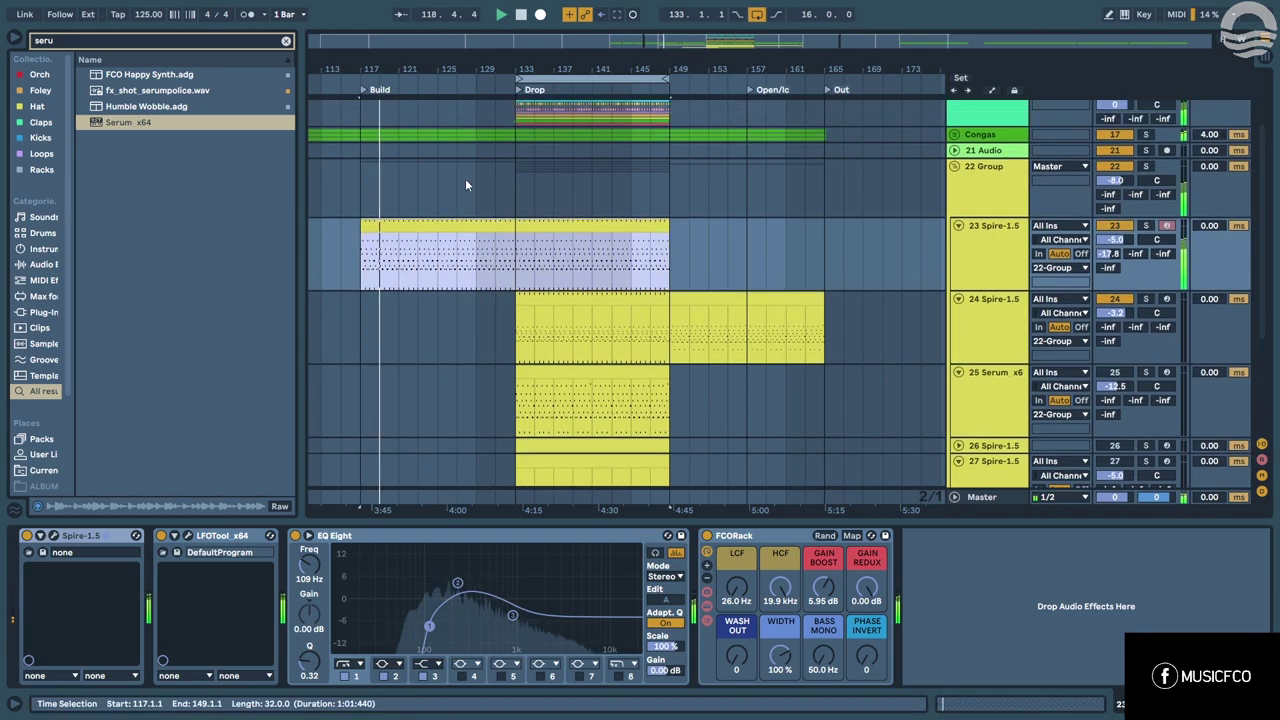
Play the full mix from about bar 131 into the Drop, checking the 24 Spire-1.5 layer.
click(480, 190)
key(space)
key(space)
click(498, 194)
key(space)
key(space)
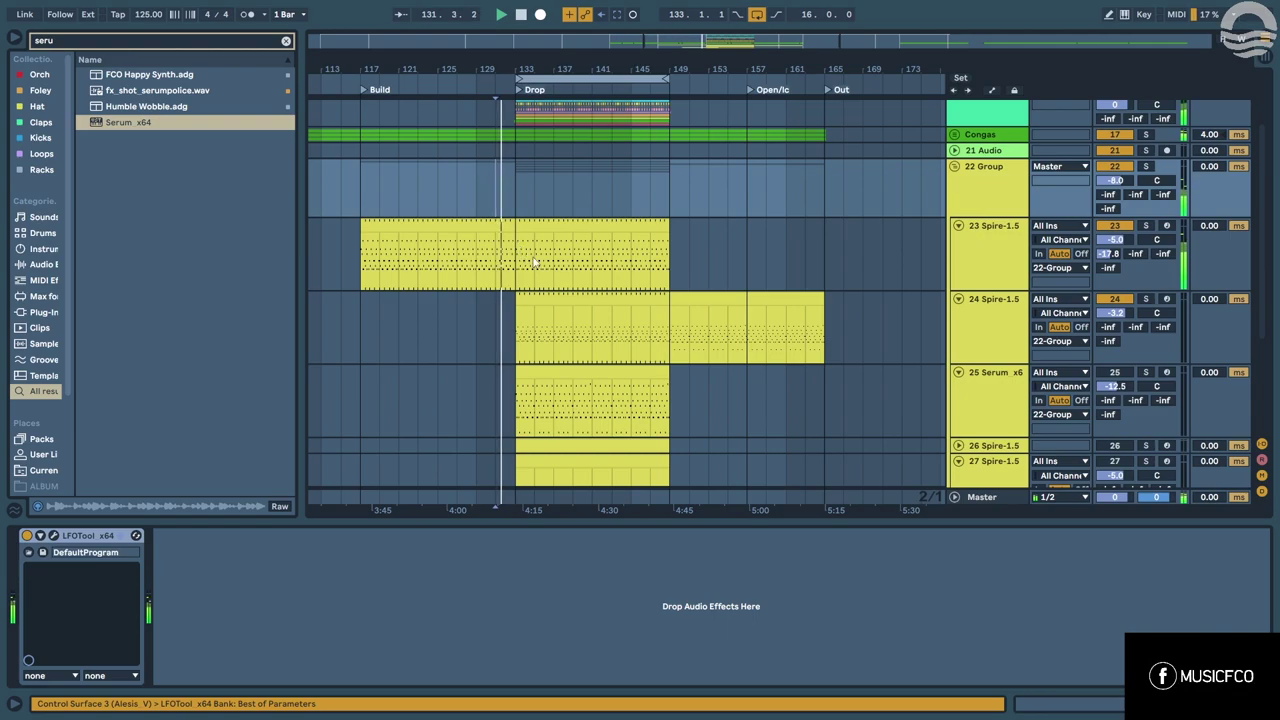
click(654, 304)
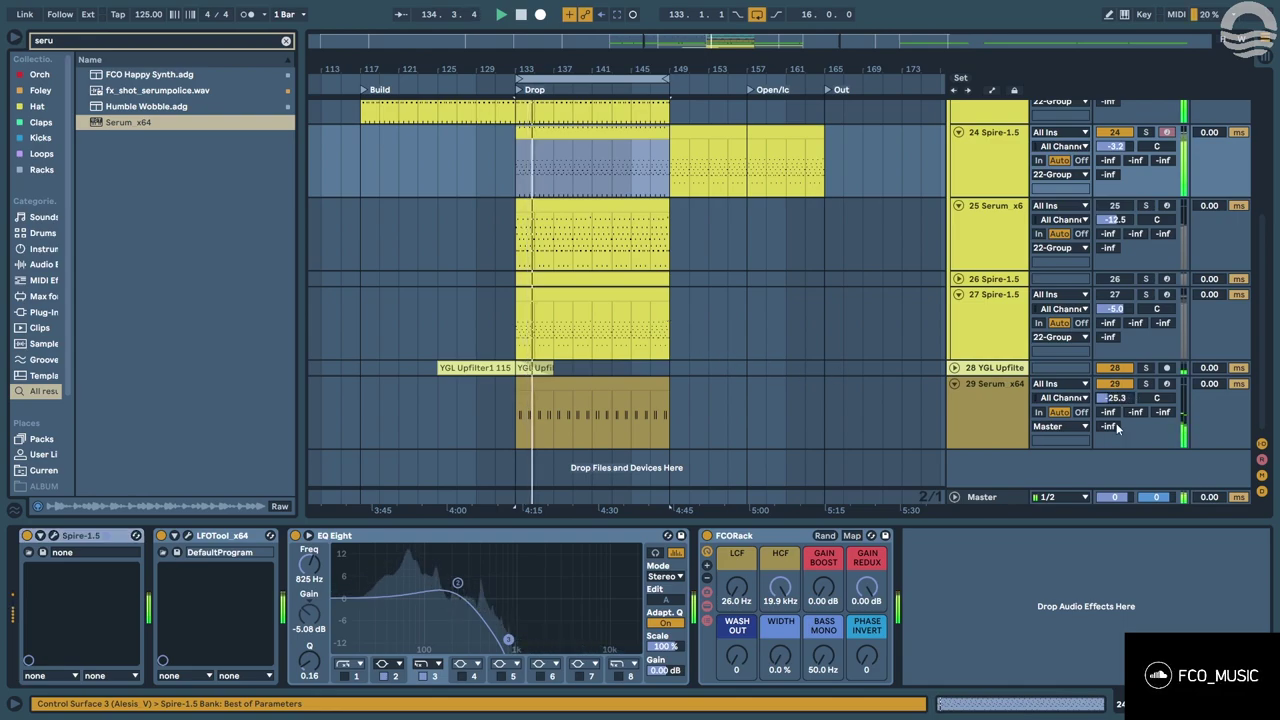
scroll(554, 231, up, 3)
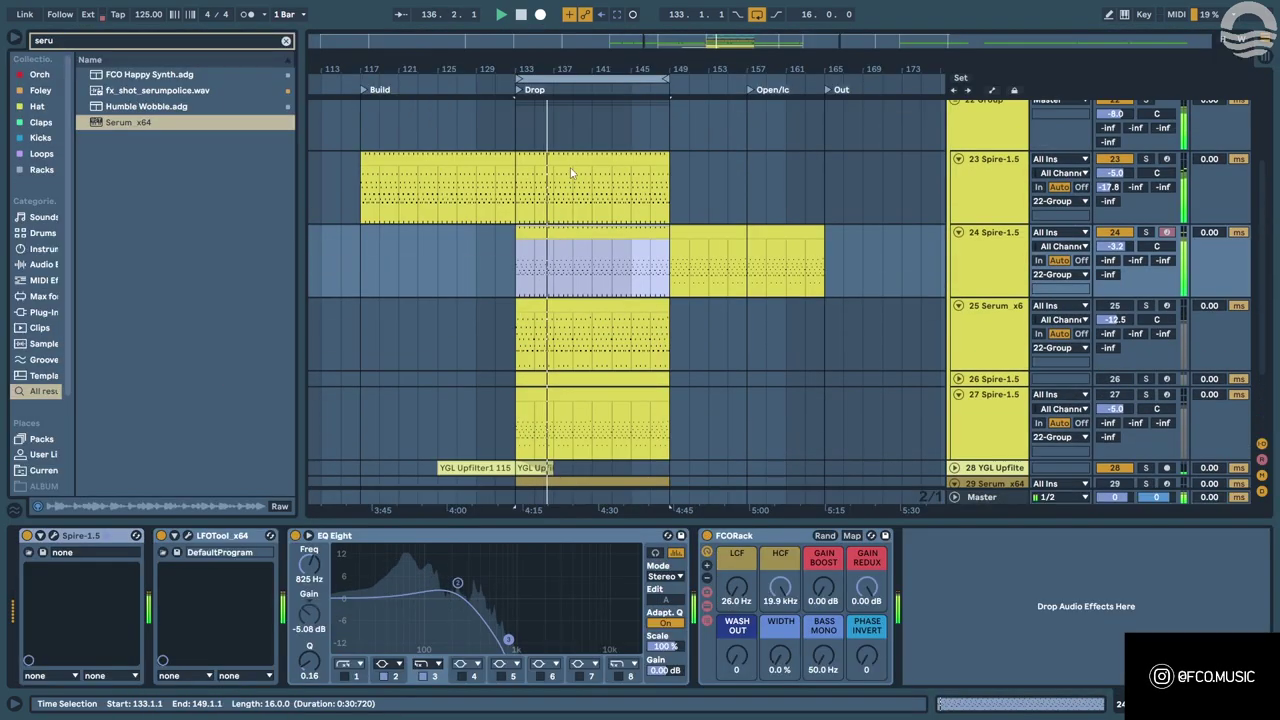
Try to duplicate the 23 Spire-1.5 clip past the end of the Drop.
click(566, 158)
click(692, 232)
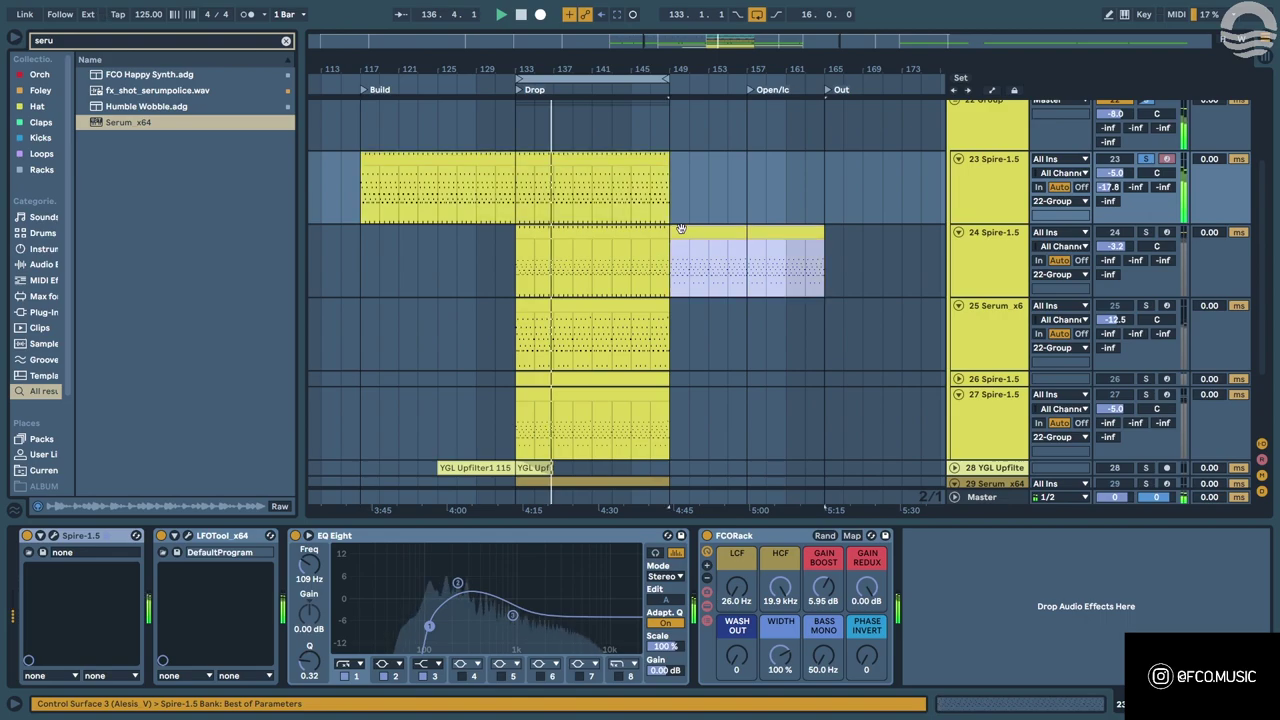
click(631, 161)
key(ctrl+d)
key(ctrl+z)
Undo the recent changes back to before the 24 Spire-1.5 clip was duplicated into bars 149 to 165.
drag(592, 229, 581, 203)
key(minus)
key(minus)
key(ctrl+z)
key(ctrl+z)
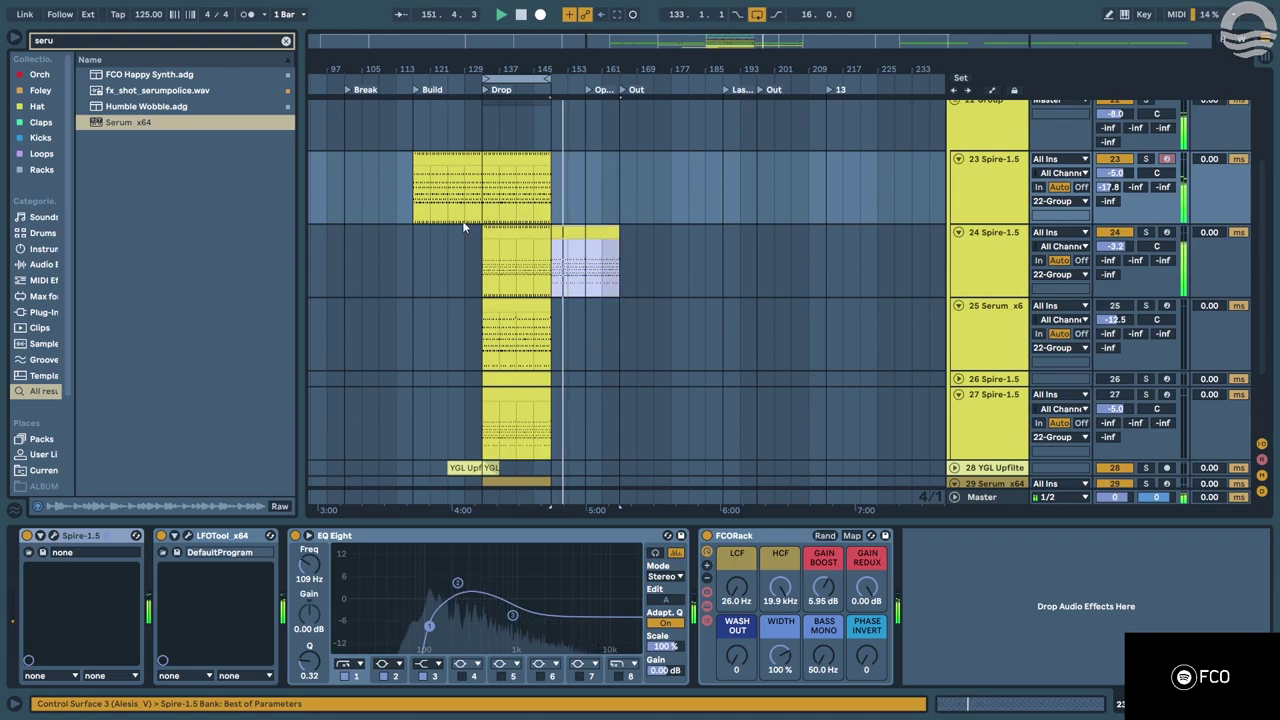
scroll(463, 227, up, 2)
key(ctrl+z)
key(ctrl+z)
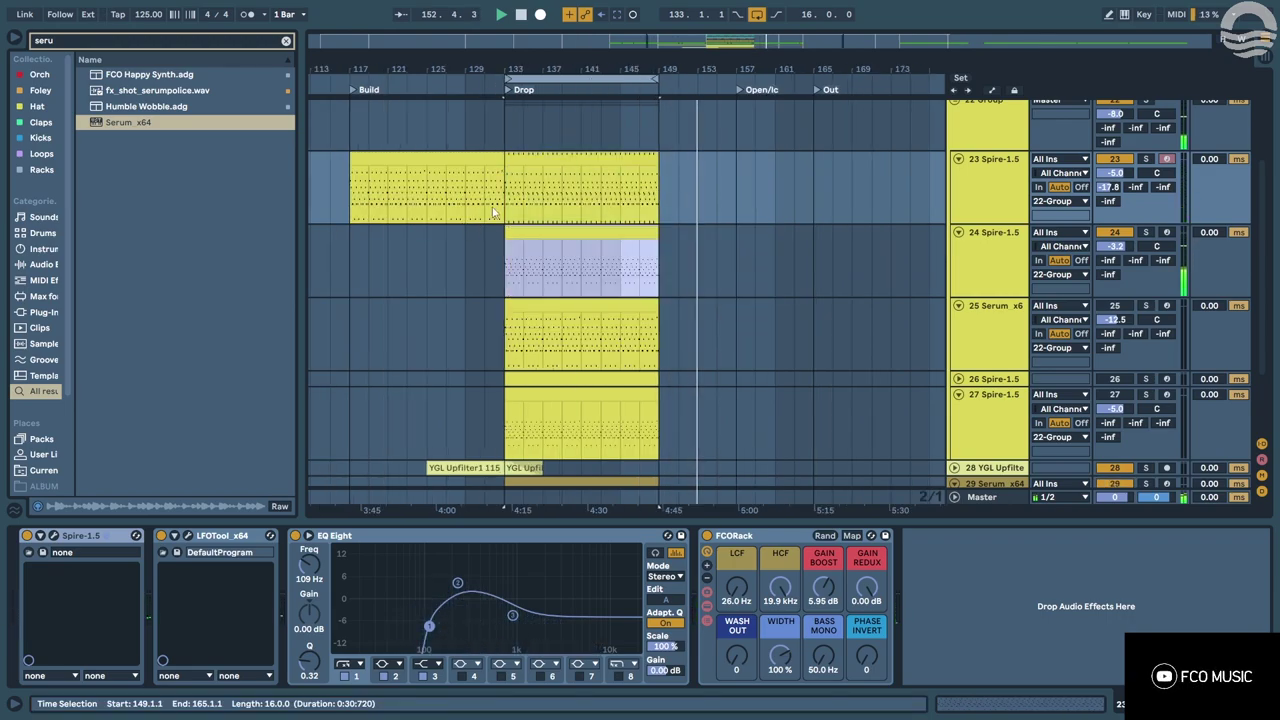
Play the Drop from bar 133 and lower the 29 Serum x64 track's volume to -29.3 dB.
click(503, 210)
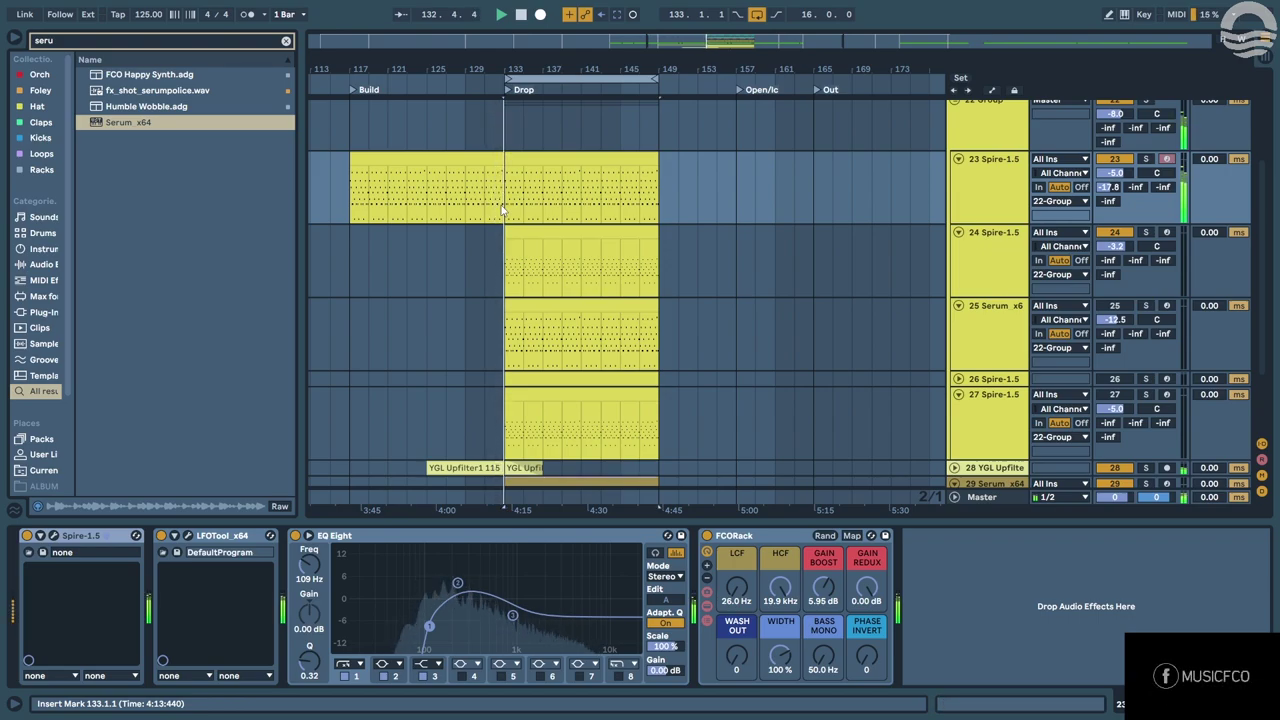
scroll(506, 240, down, 3)
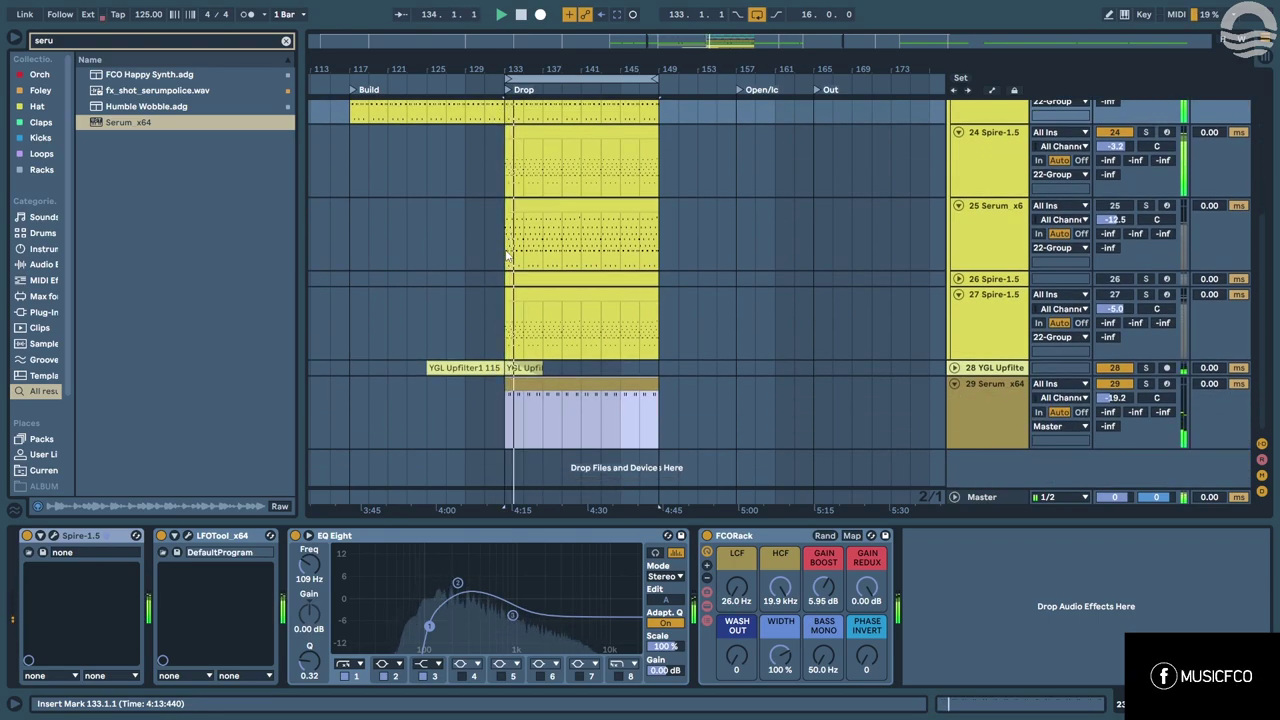
click(873, 410)
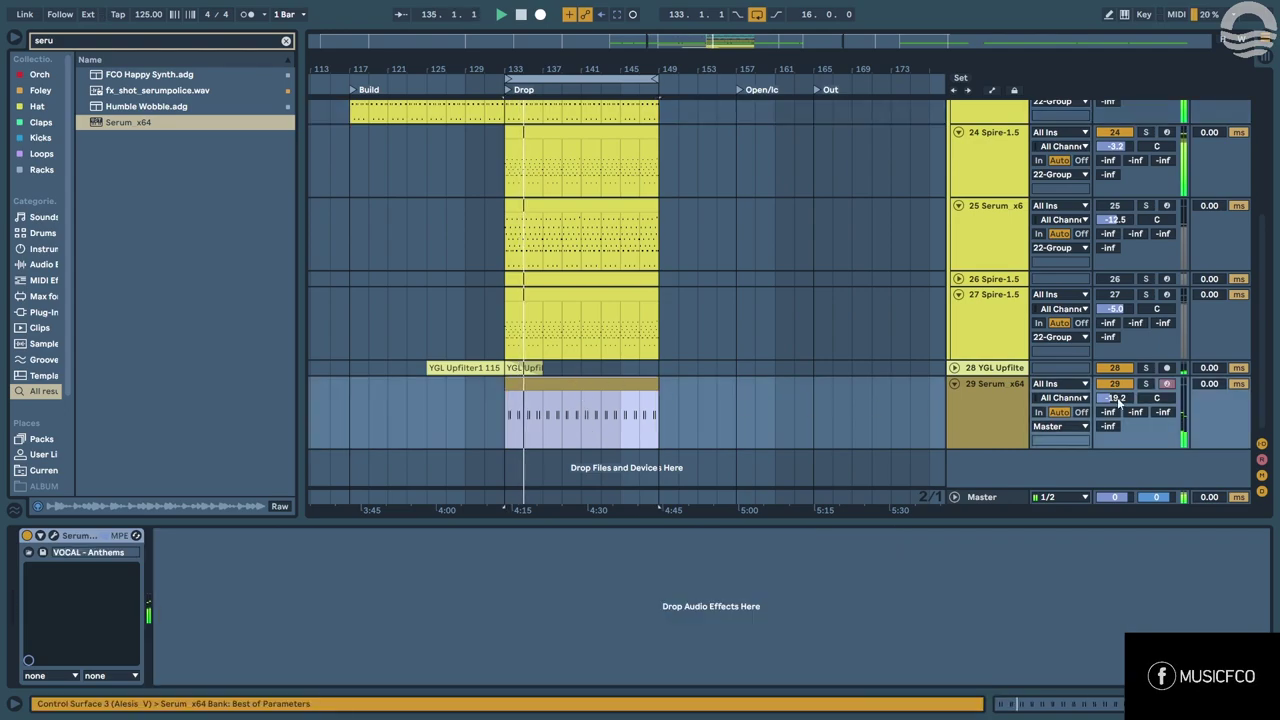
Fold the tracks in 22 Group together with the group, and solo the 29 Serum x64 track.
click(958, 294)
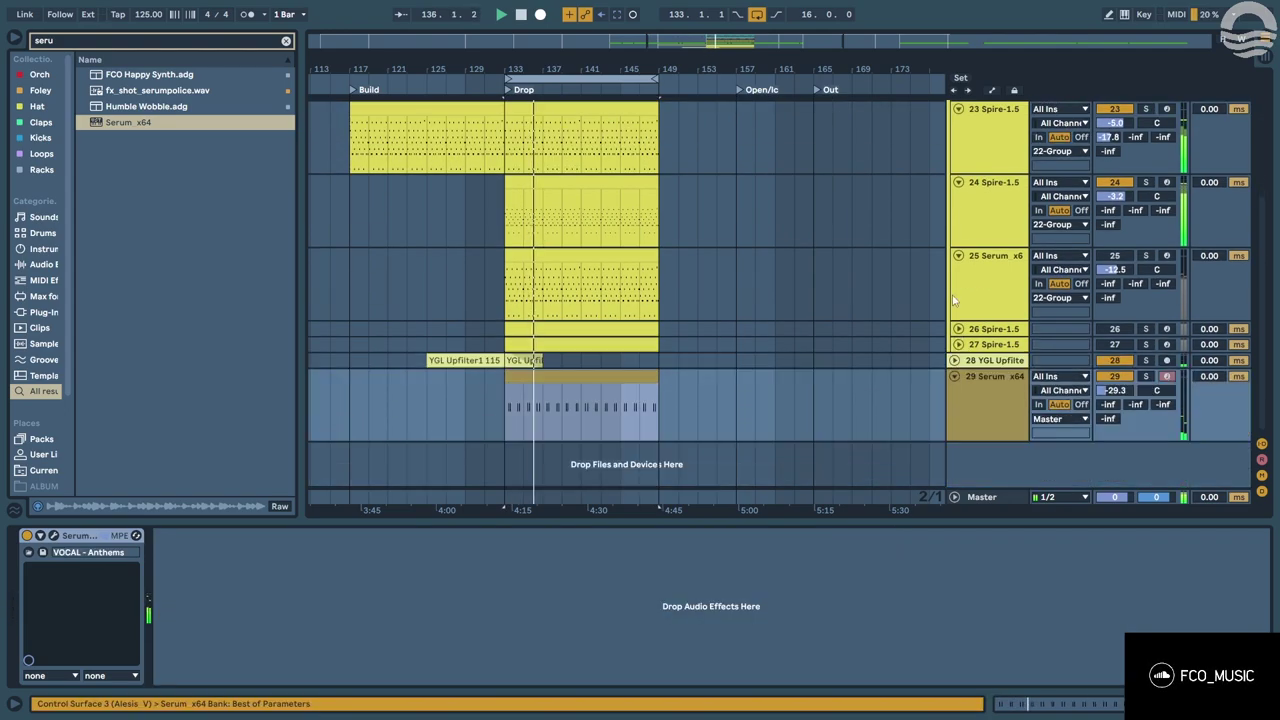
click(958, 256)
scroll(958, 245, up, 2)
click(958, 265)
click(958, 192)
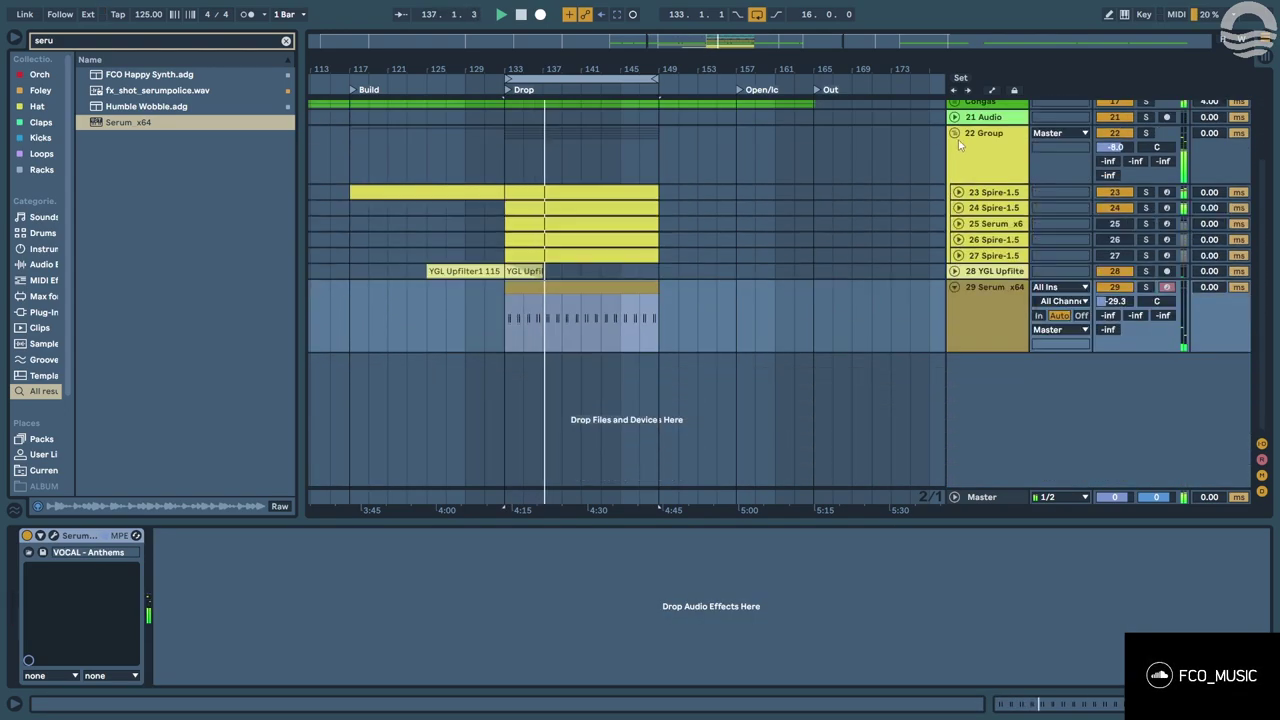
click(956, 135)
click(957, 344)
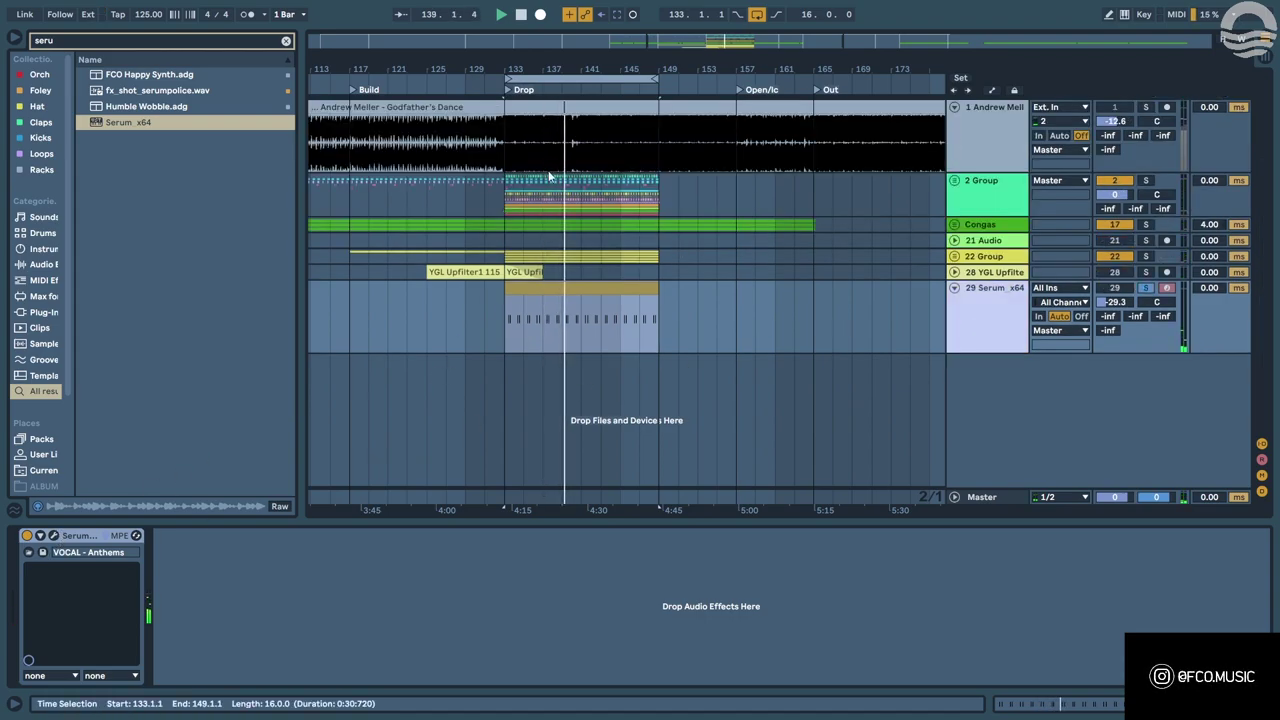
Listen to the soloed reference track from bars 133 and 69, and fold the 29 Serum x64 track.
click(511, 147)
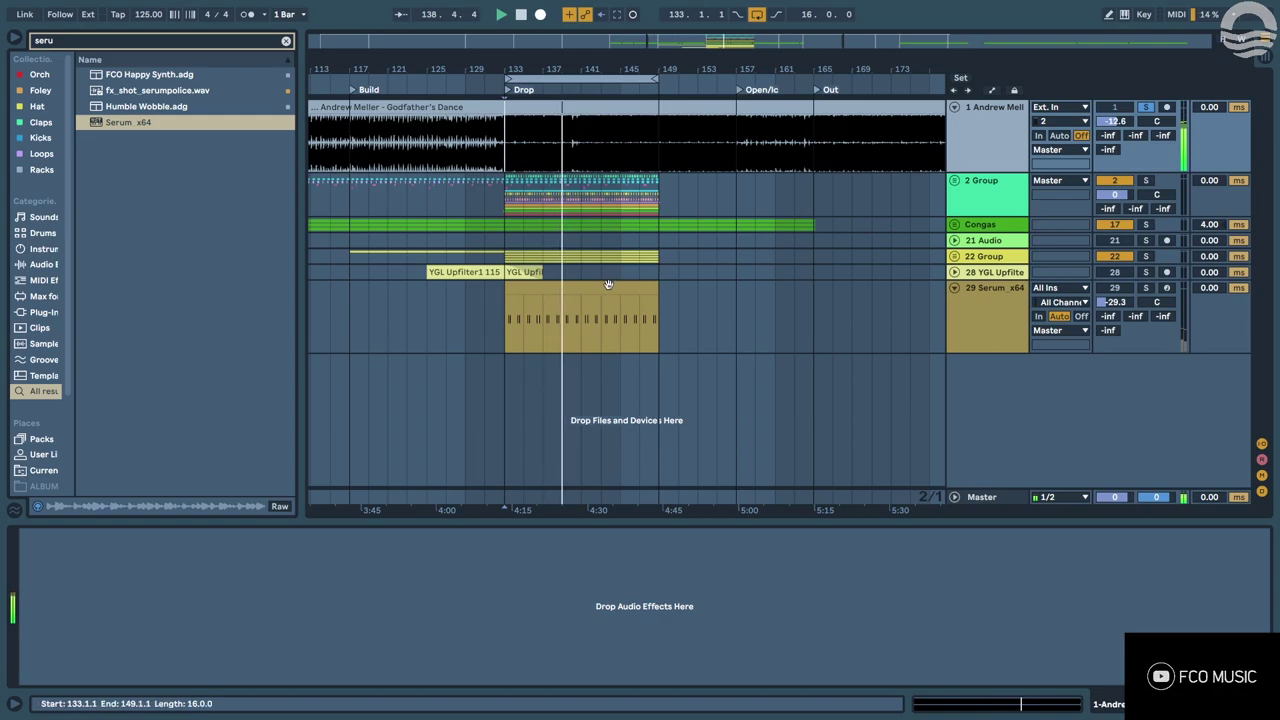
scroll(605, 286, down, 2)
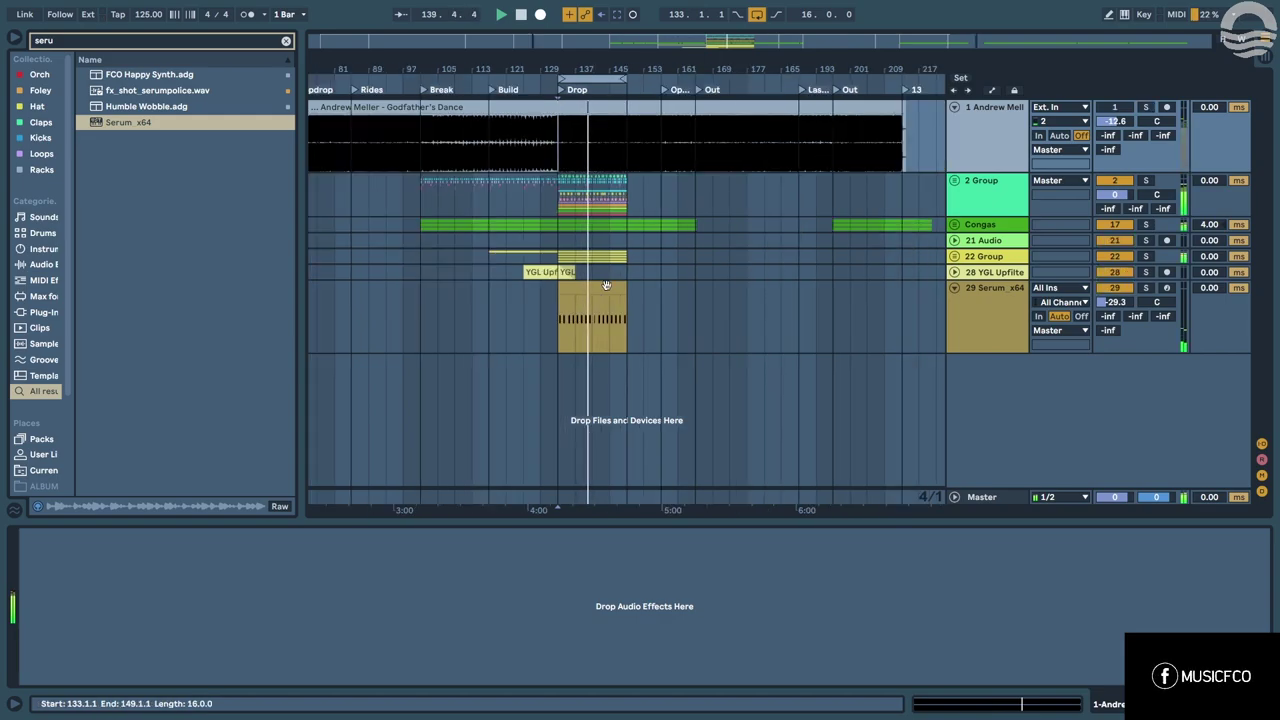
scroll(560, 220, down, 2)
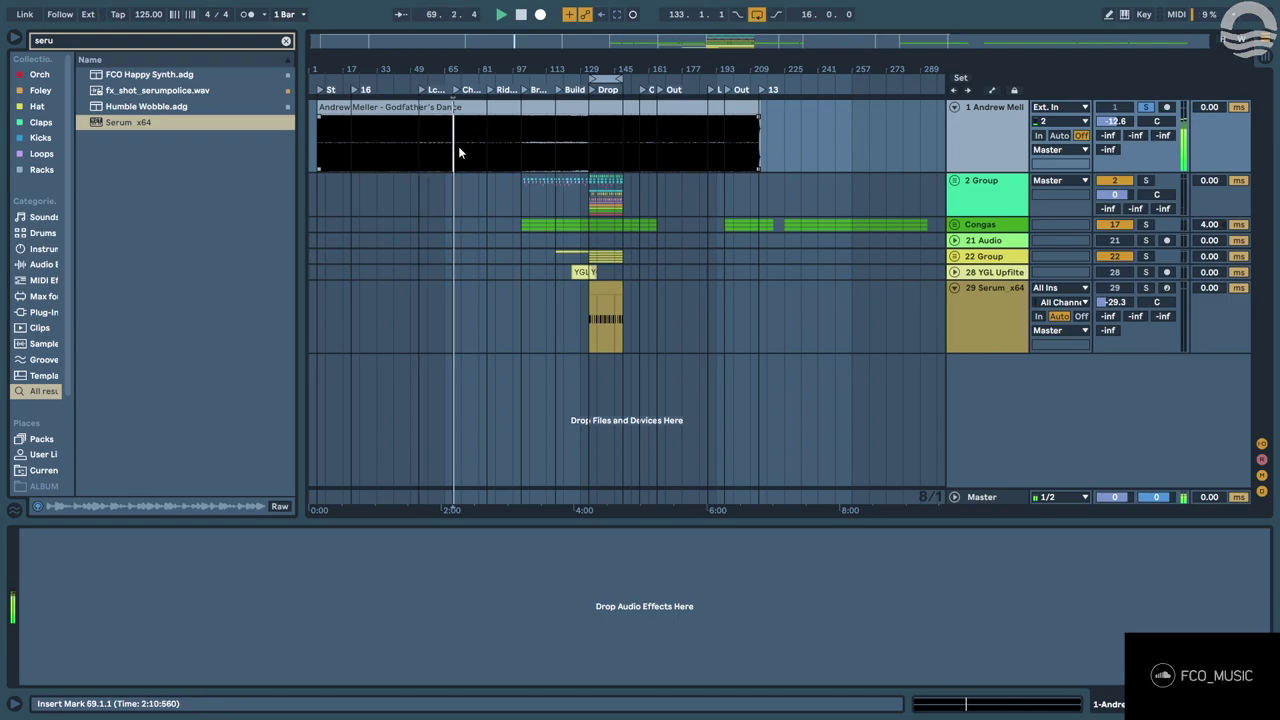
click(954, 288)
key(s)
Search the browser for "chop" samples.
key(ctrl+f)
key(BackSpace)
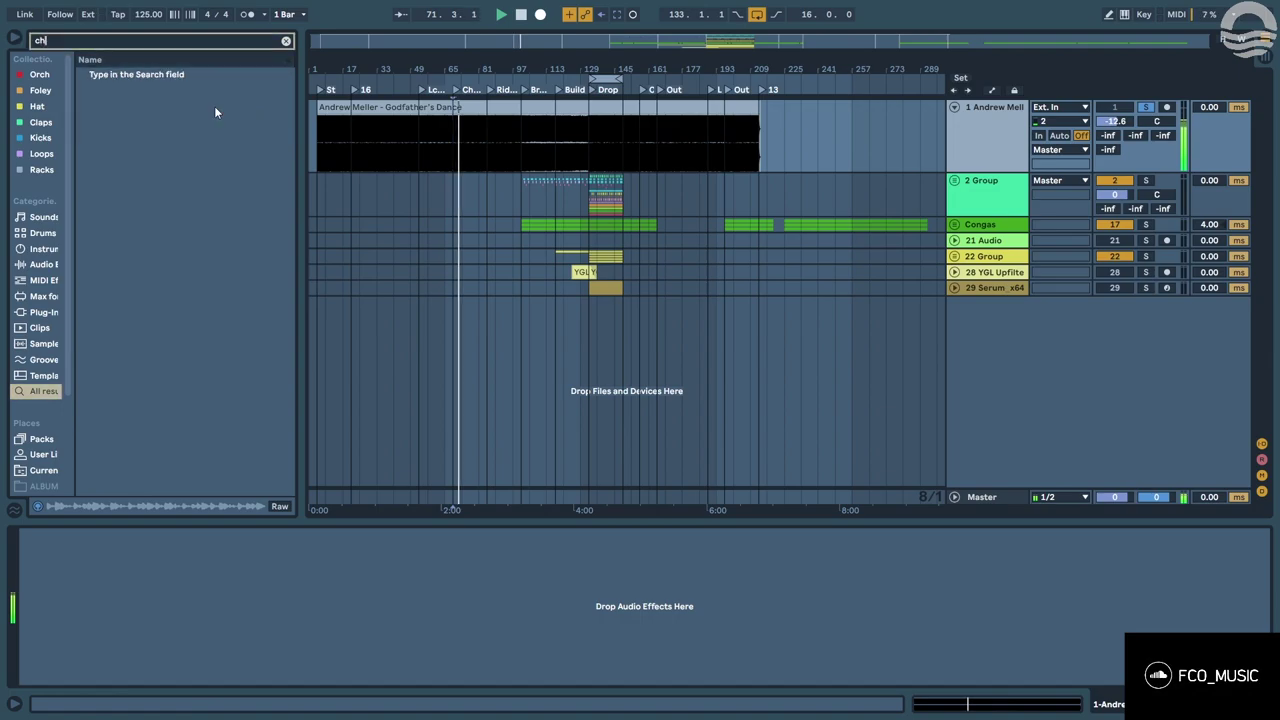
text(chopss)
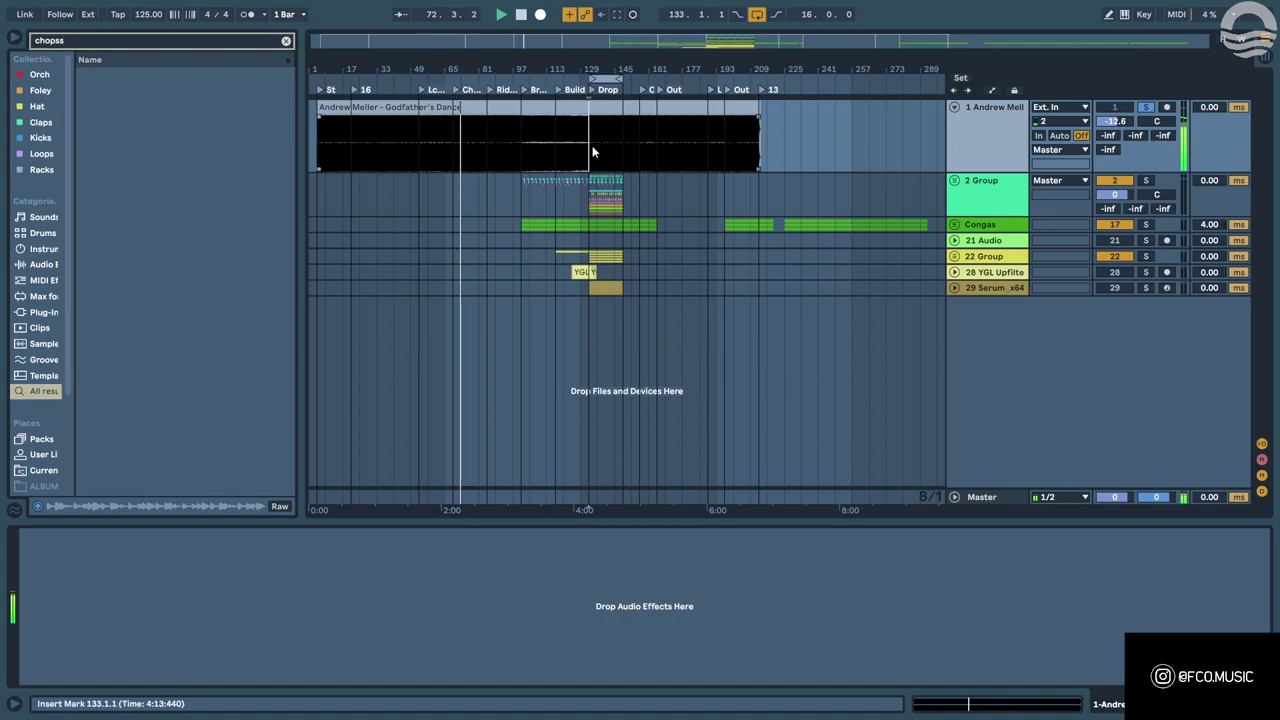
click(592, 145)
click(102, 43)
text(s)
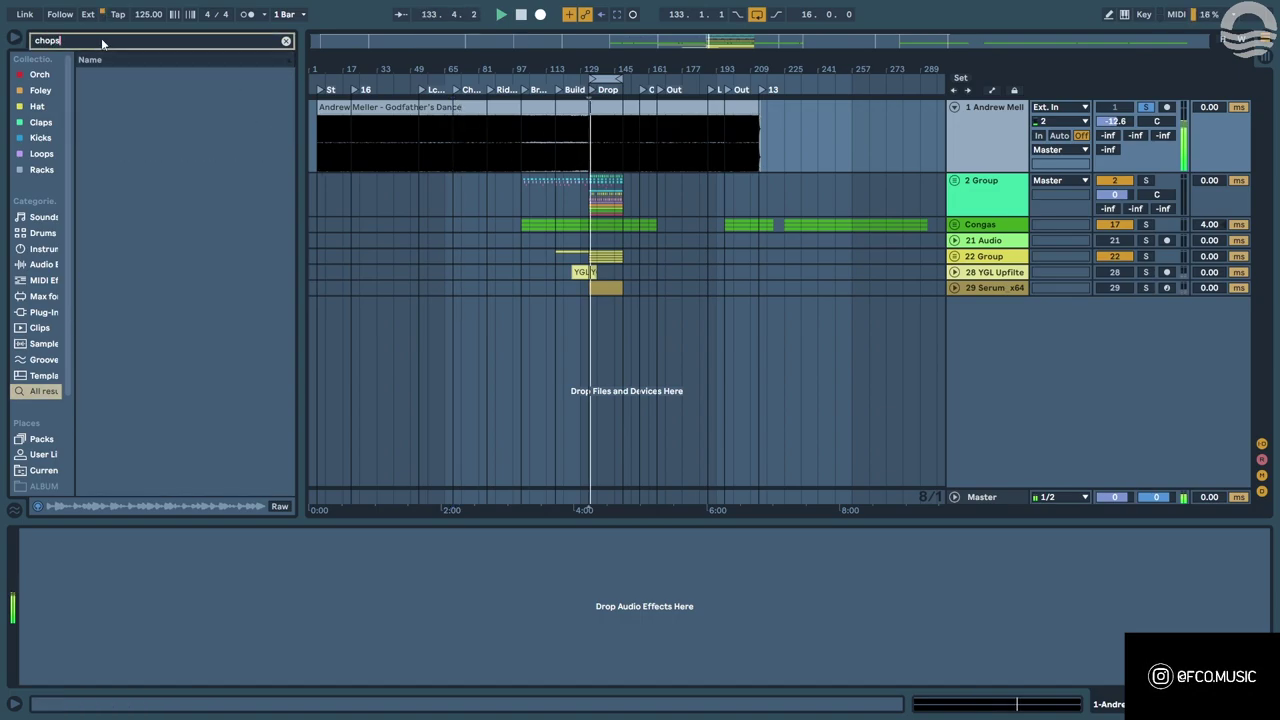
key(BackSpace)
Turn off the reference track's solo and play the arrangement from bar 129 into the Drop.
click(591, 143)
key(s)
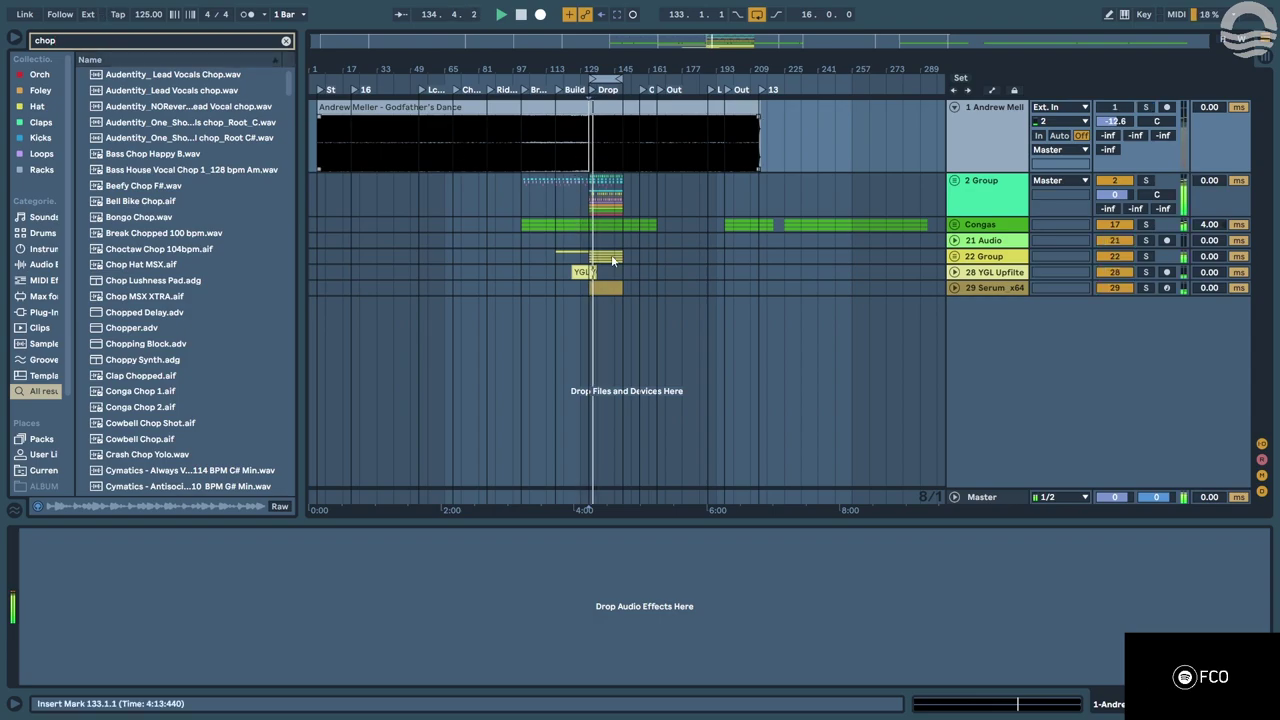
scroll(614, 260, up, 3)
click(540, 204)
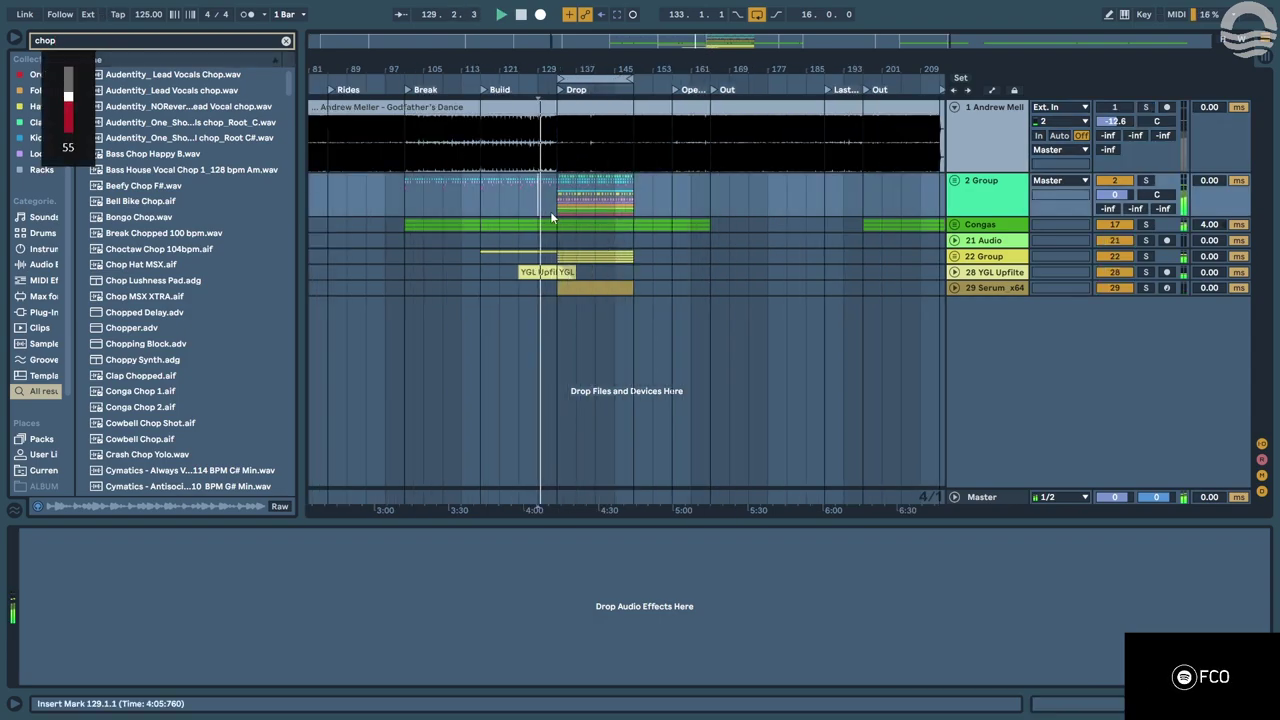
key(plus)
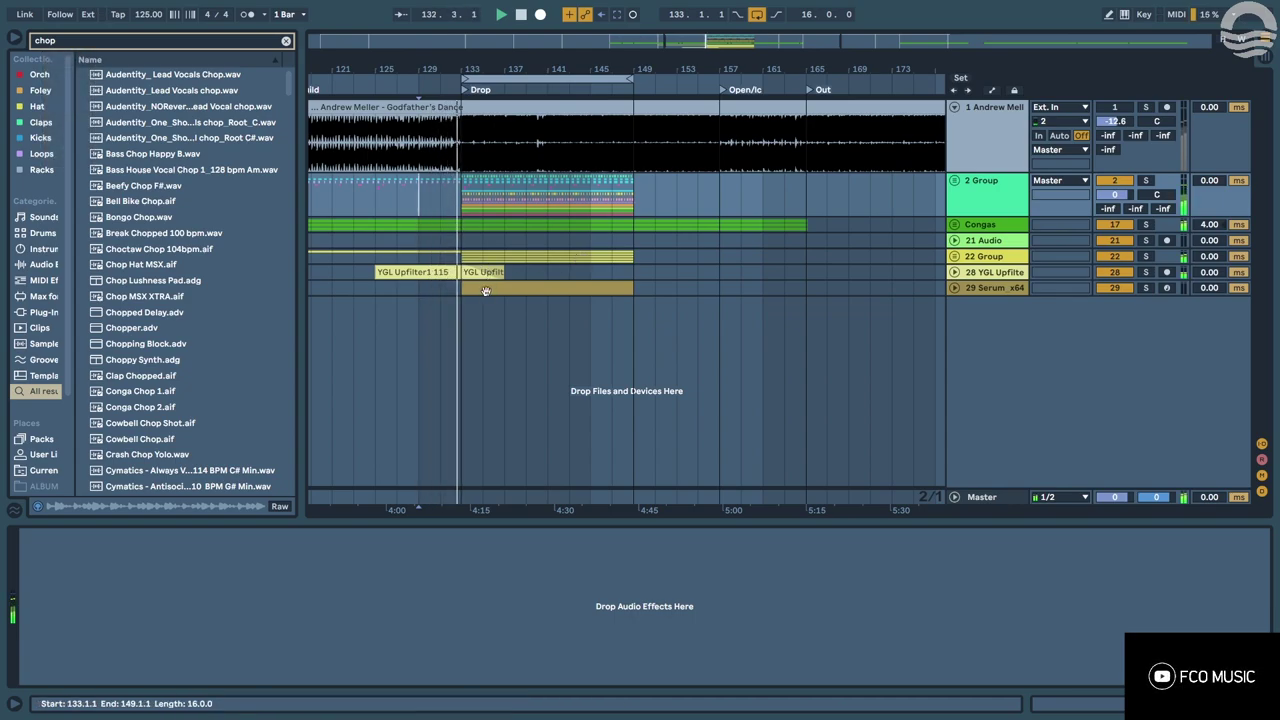
Insert two audio tracks below 29 Serum x64 and compare the Drop with that Serum track muted and active.
click(976, 288)
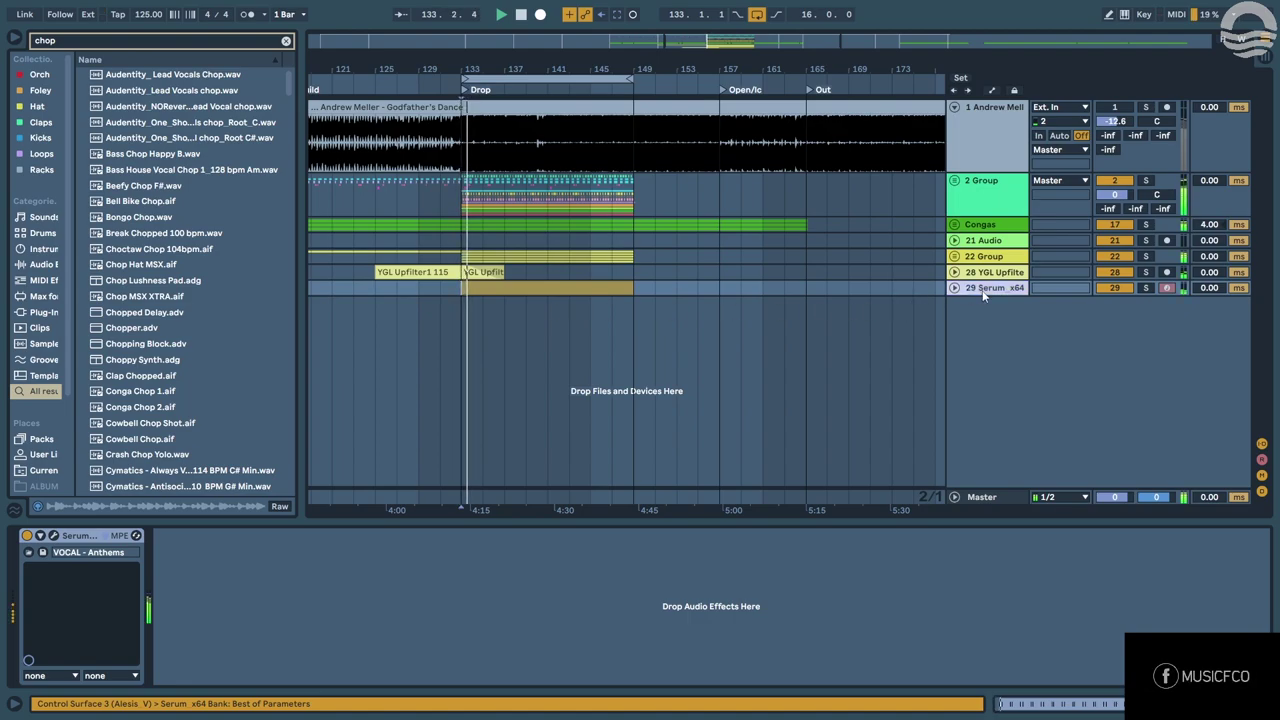
key(ctrl+t)
key(ctrl+t)
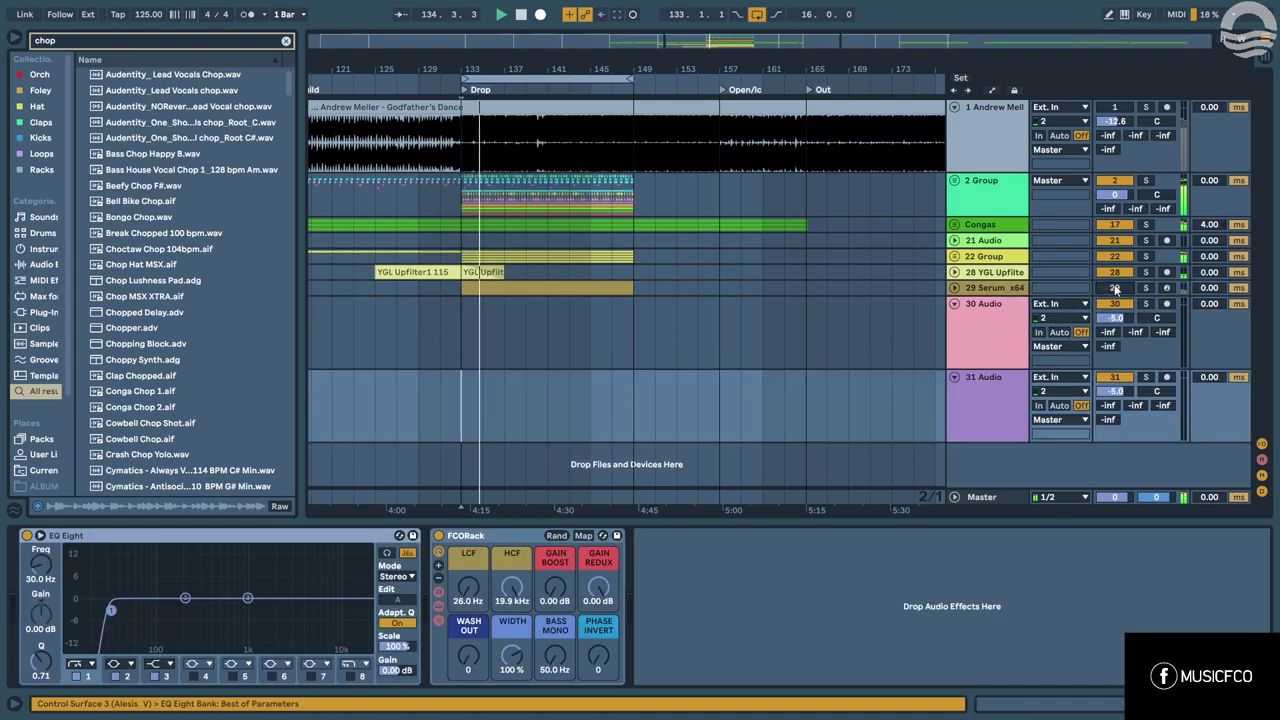
click(1100, 289)
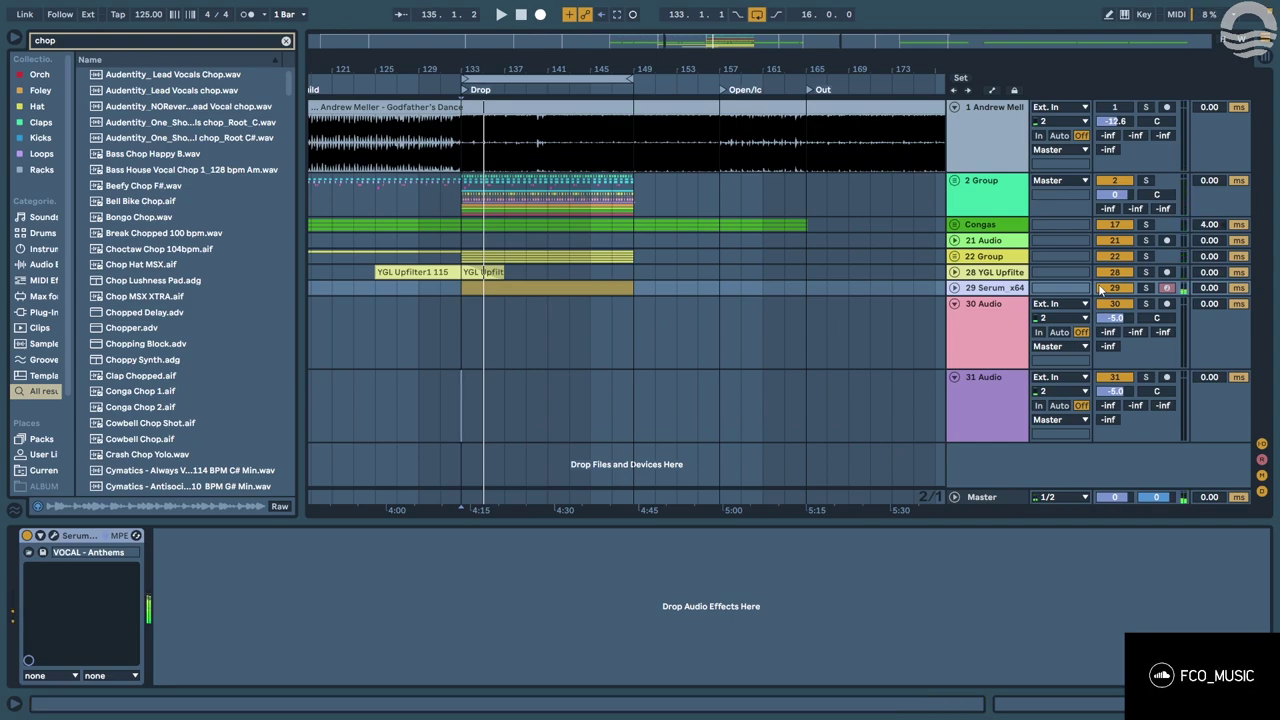
key(space)
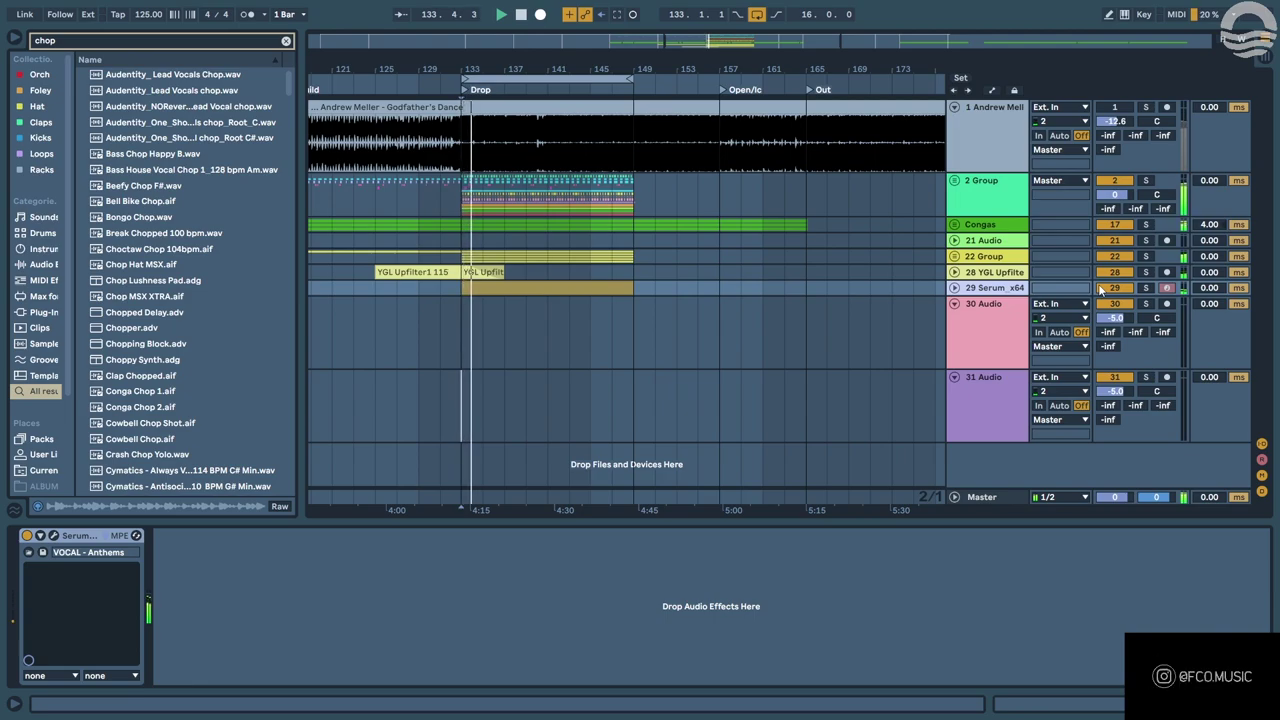
Audition the chop samples over the Drop, from Bass Chop Happy B.wav through Choctaw Chop 104bpm.aif, returning to Bongo Chop.wav.
click(386, 340)
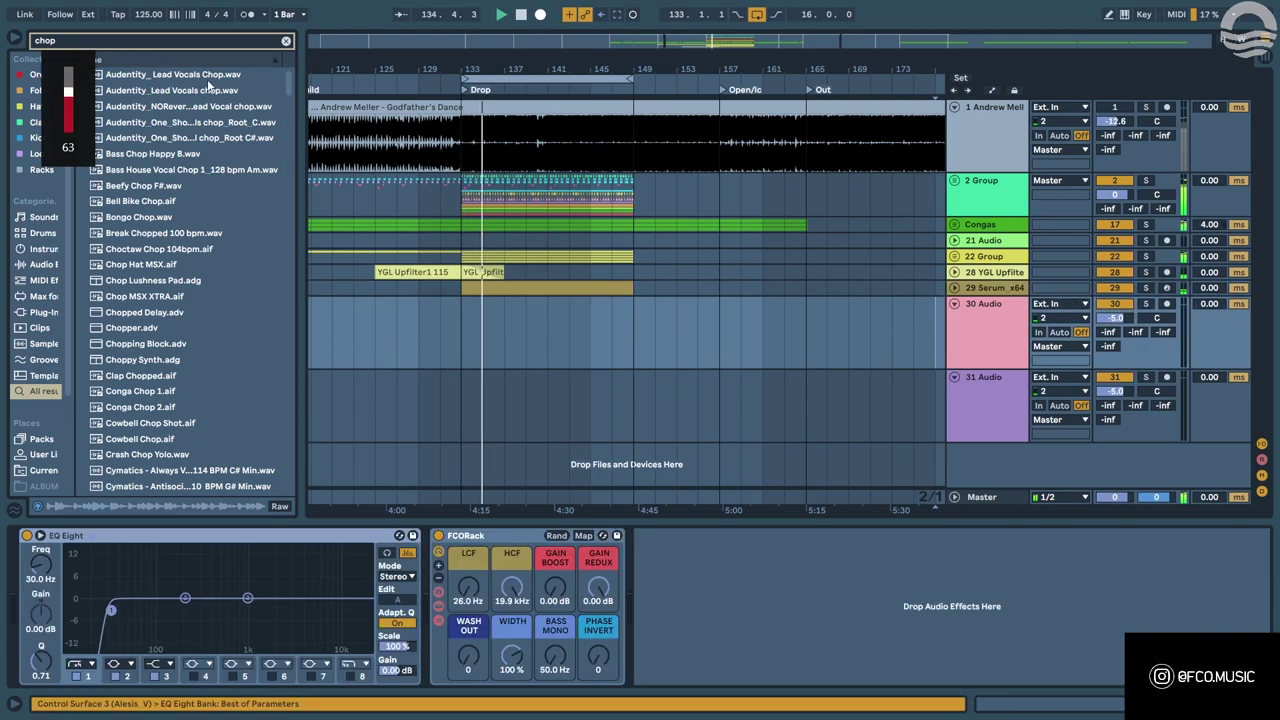
click(178, 153)
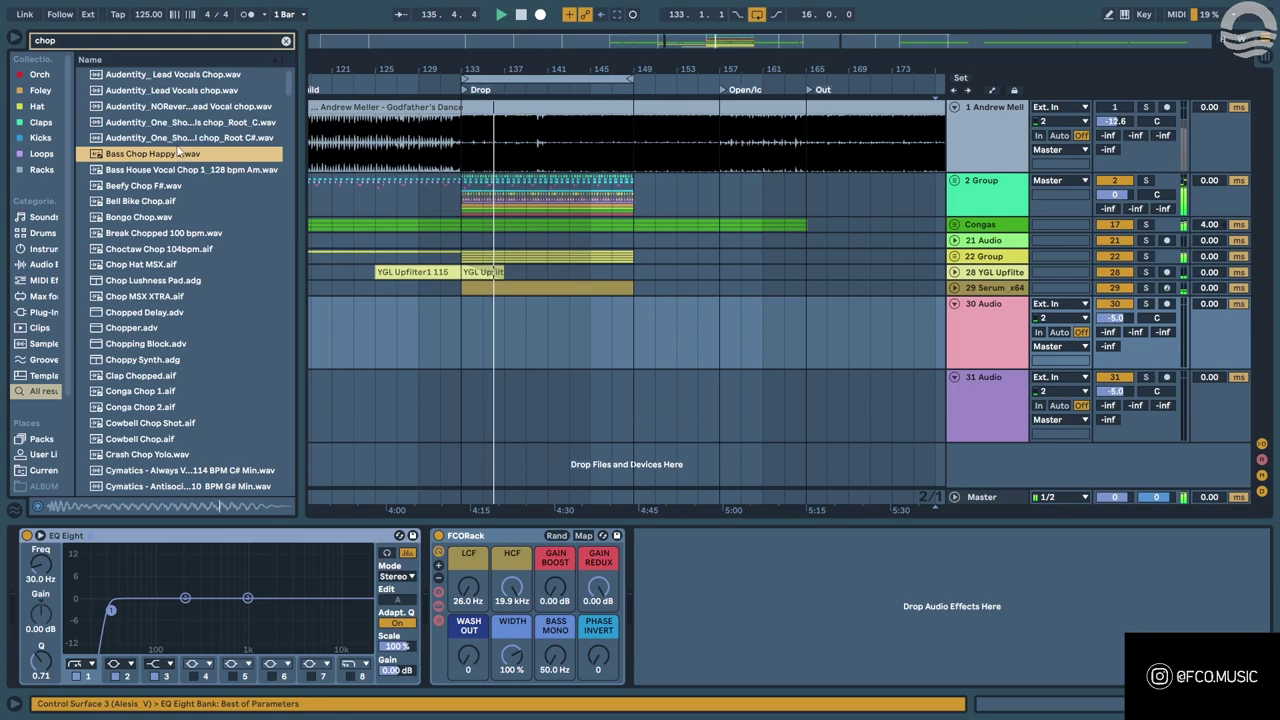
click(165, 185)
click(162, 201)
click(160, 217)
click(156, 233)
click(159, 248)
click(147, 219)
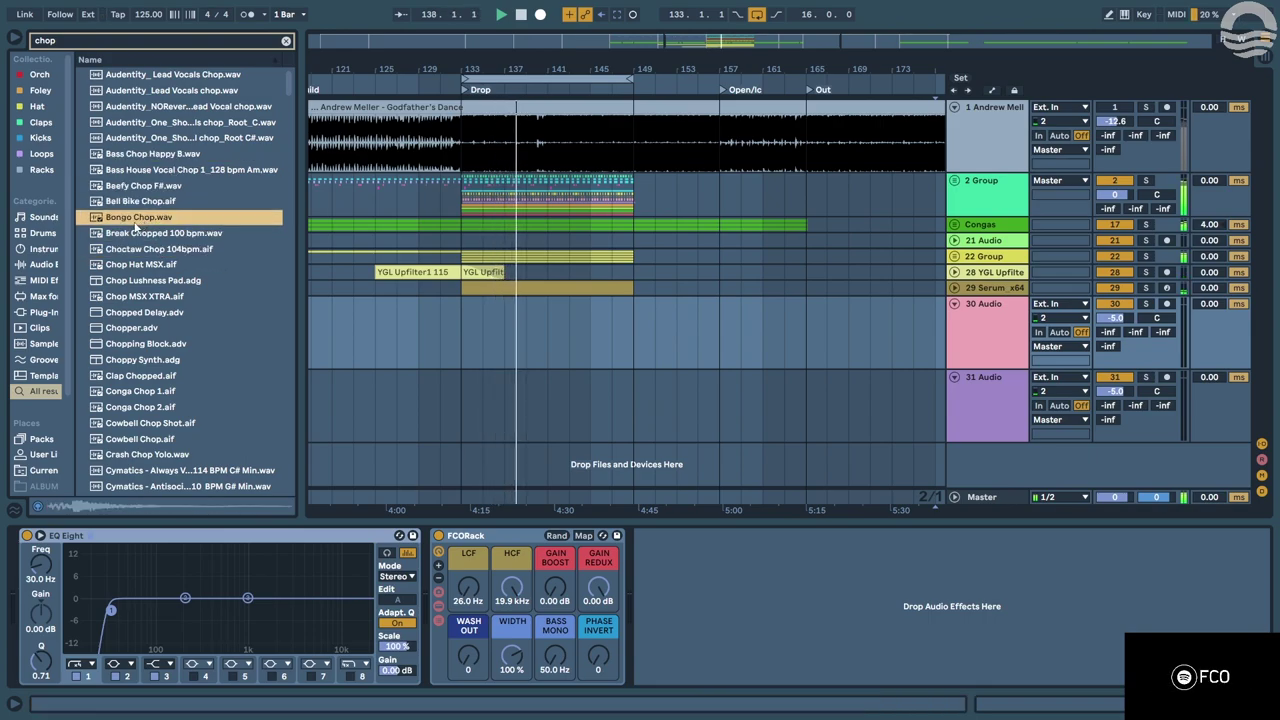
Add Bongo Chop.wav to the 30 Audio track and position the clip at 133.1.3 in the Drop.
drag(128, 225, 462, 322)
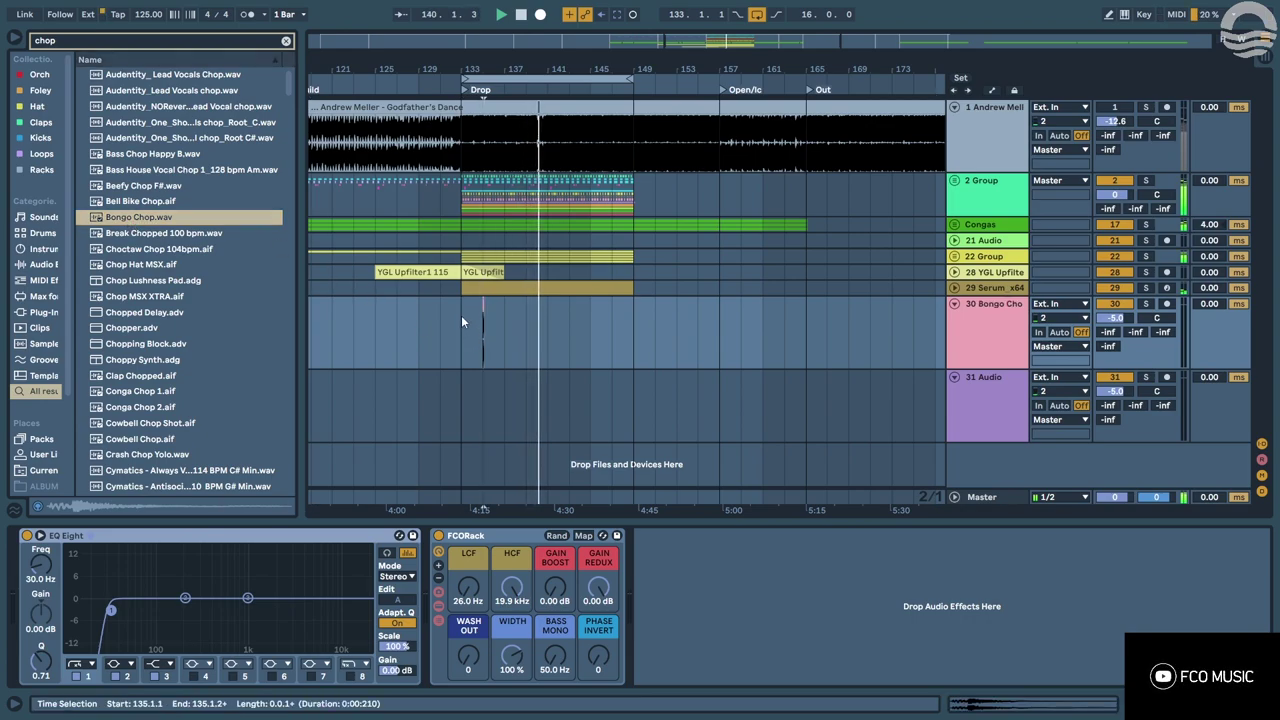
scroll(461, 317, up, 5)
click(468, 317)
key(space)
key(space)
scroll(489, 317, up, 3)
key(space)
mouse_move(680, 304)
mouse_down()
mouse_move(432, 308)
mouse_move(424, 319)
mouse_up()
click(430, 320)
scroll(430, 320, up, 5)
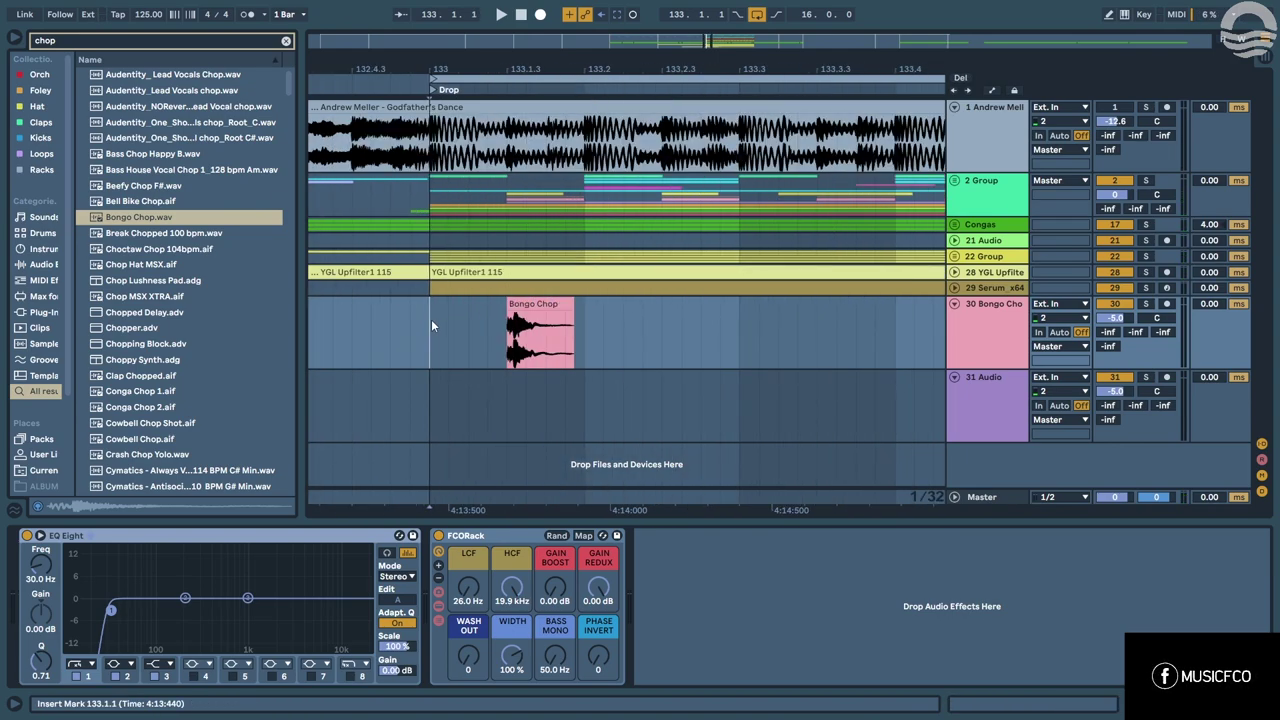
Lower the Bongo Chop track's volume to -17.1 dB.
key(space)
click(530, 304)
key(space)
drag(1112, 318, 1099, 337)
key(space)
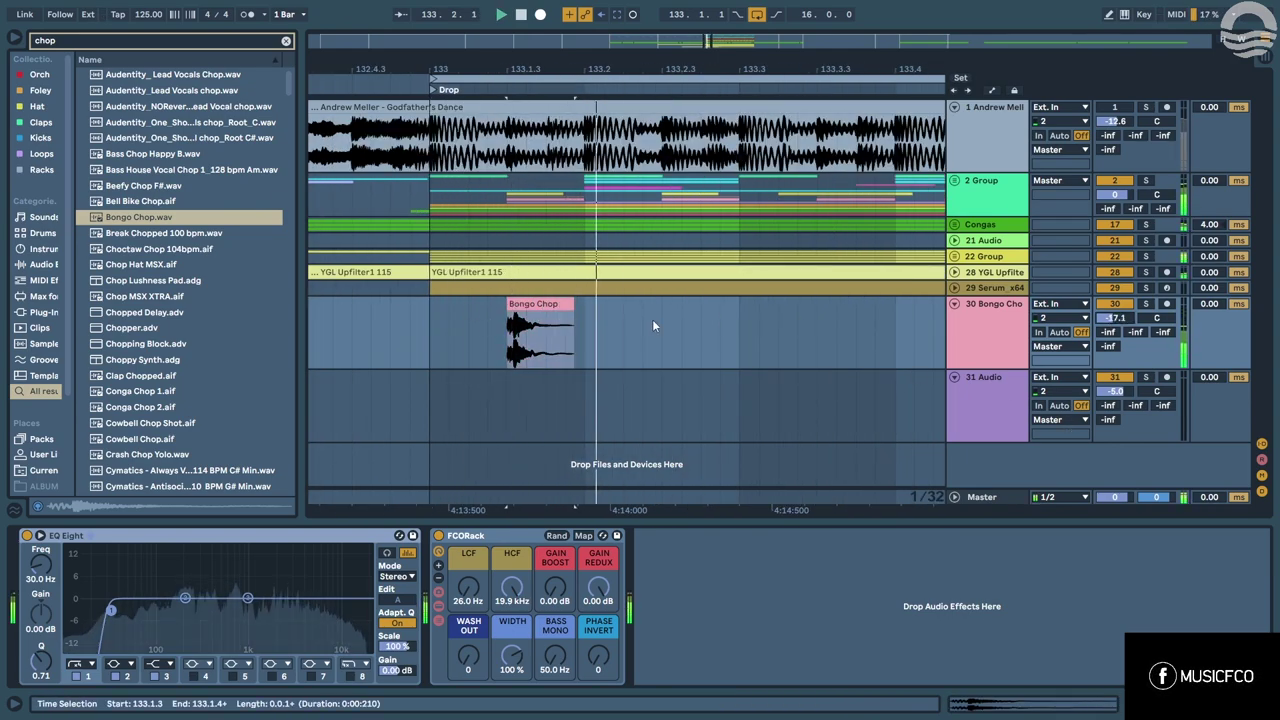
Play the start of the Drop repeatedly to check the Bongo Chop hit in the mix.
key(space)
click(438, 321)
key(space)
key(space)
key(space)
click(532, 304)
key(space)
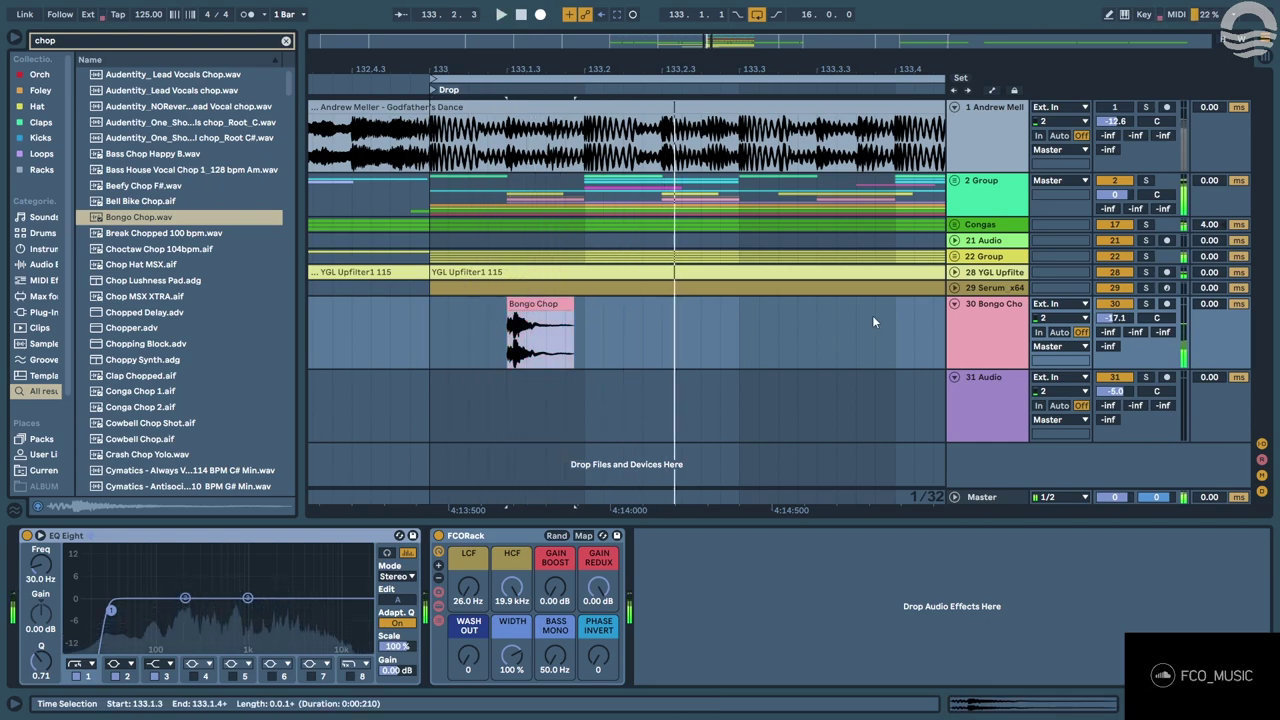
Raise the Bongo Chop track's volume to -12.3 dB while auditioning the drop.
key(space)
drag(1112, 318, 1114, 302)
key(space)
key(space)
key(space)
On the Bongo Chop track's EQ Eight, set the high shelf to 1.07 kHz at -4.83 dB and the low cut to 53.9 Hz.
click(428, 335)
key(space)
drag(247, 598, 250, 614)
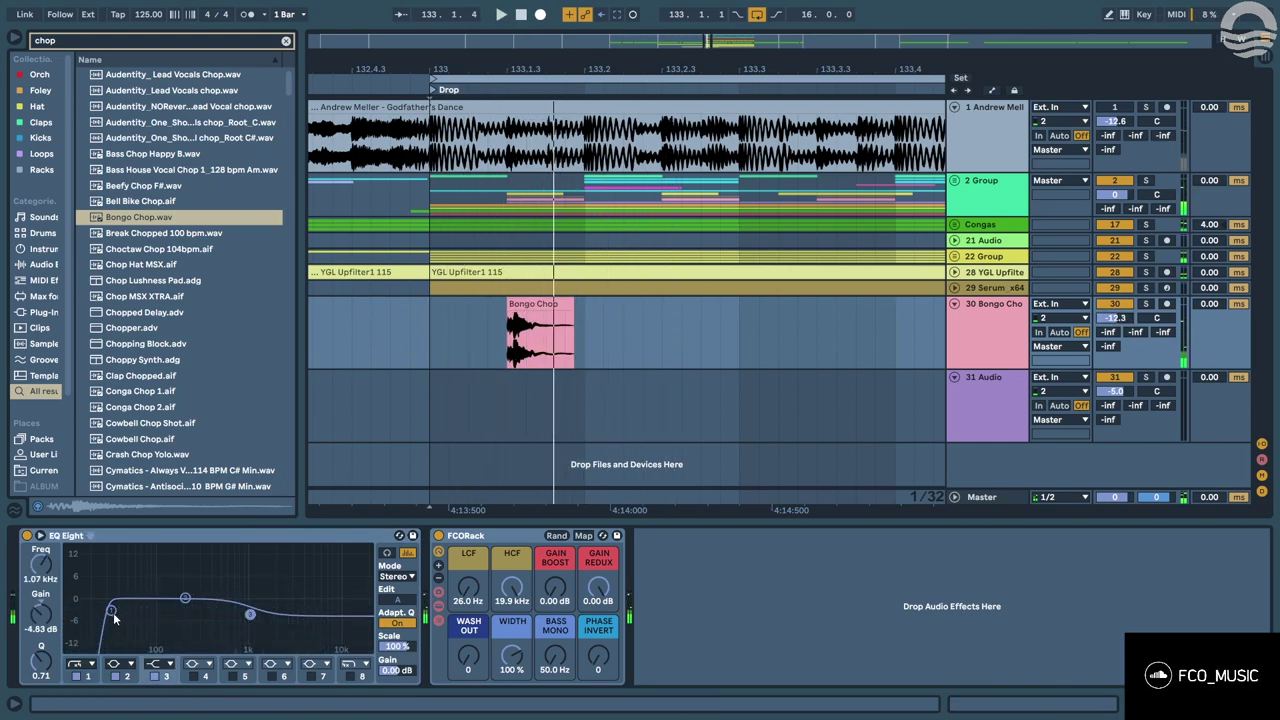
drag(112, 612, 133, 613)
Copy the first Bongo Chop hit and place the copy at 133.2.1, checking it against the groove.
click(540, 302)
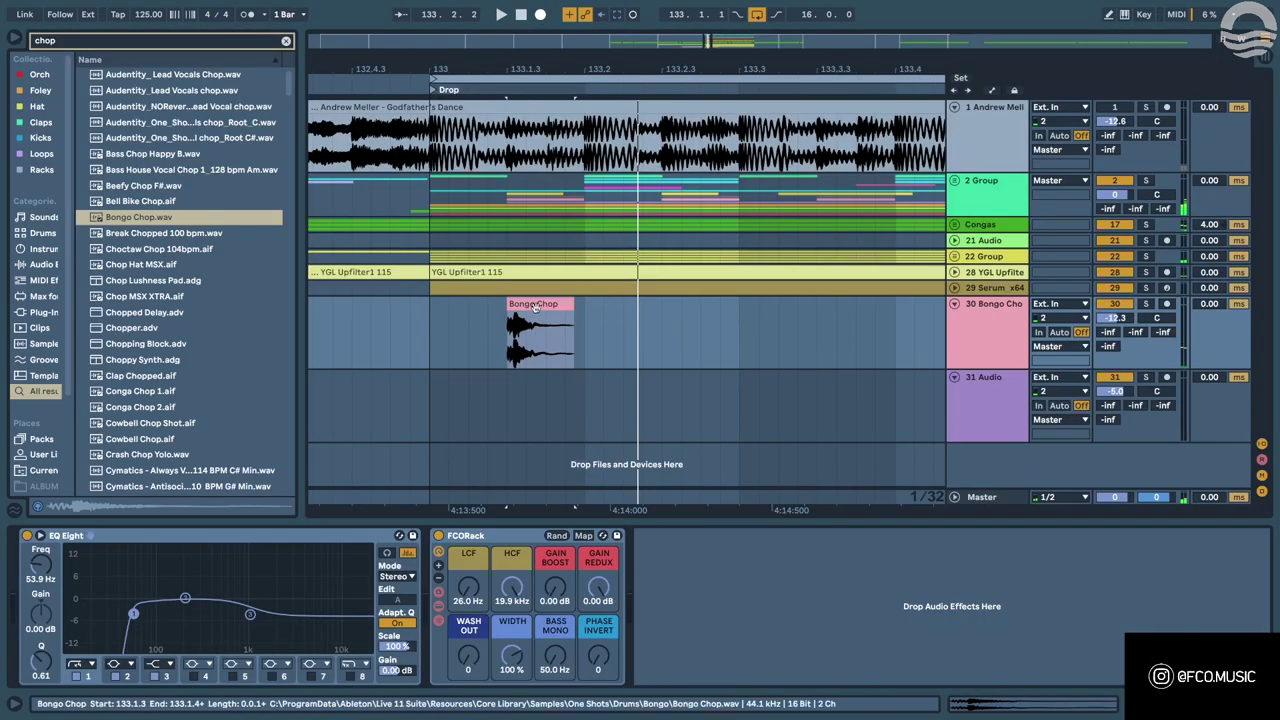
drag(540, 302, 655, 315)
click(422, 335)
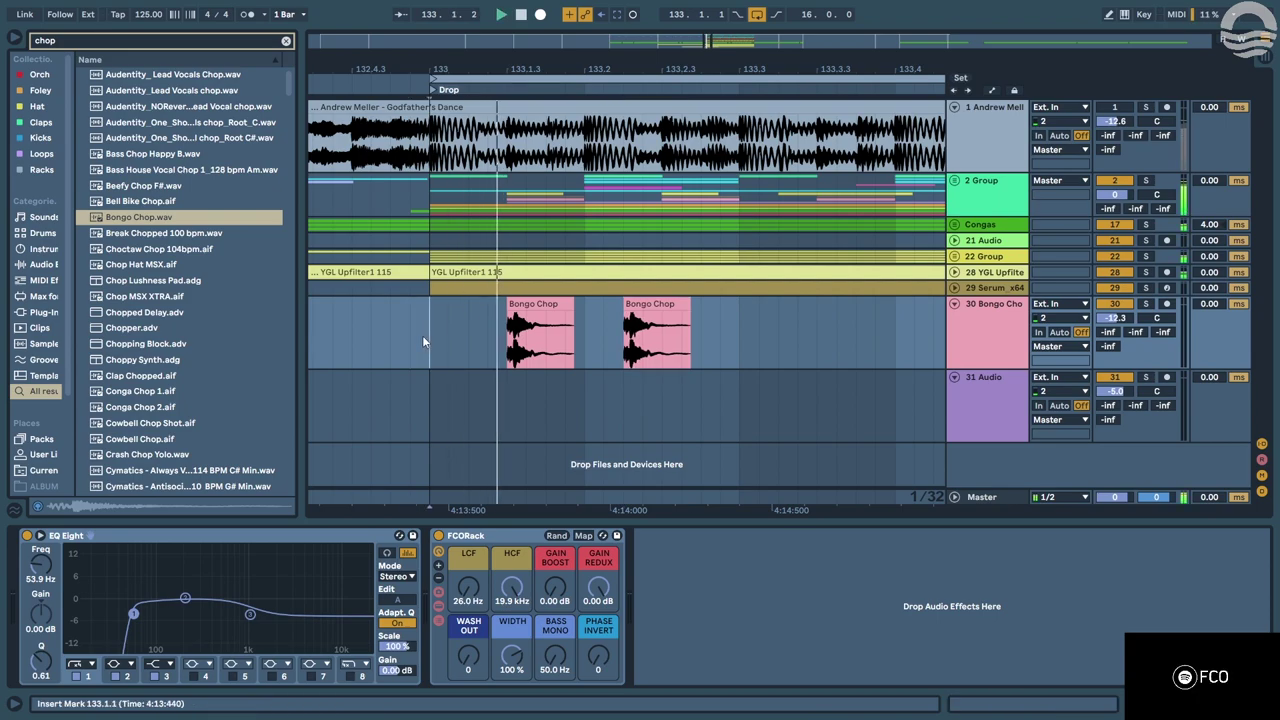
key(space)
drag(645, 304, 625, 308)
click(426, 328)
key(space)
key(space)
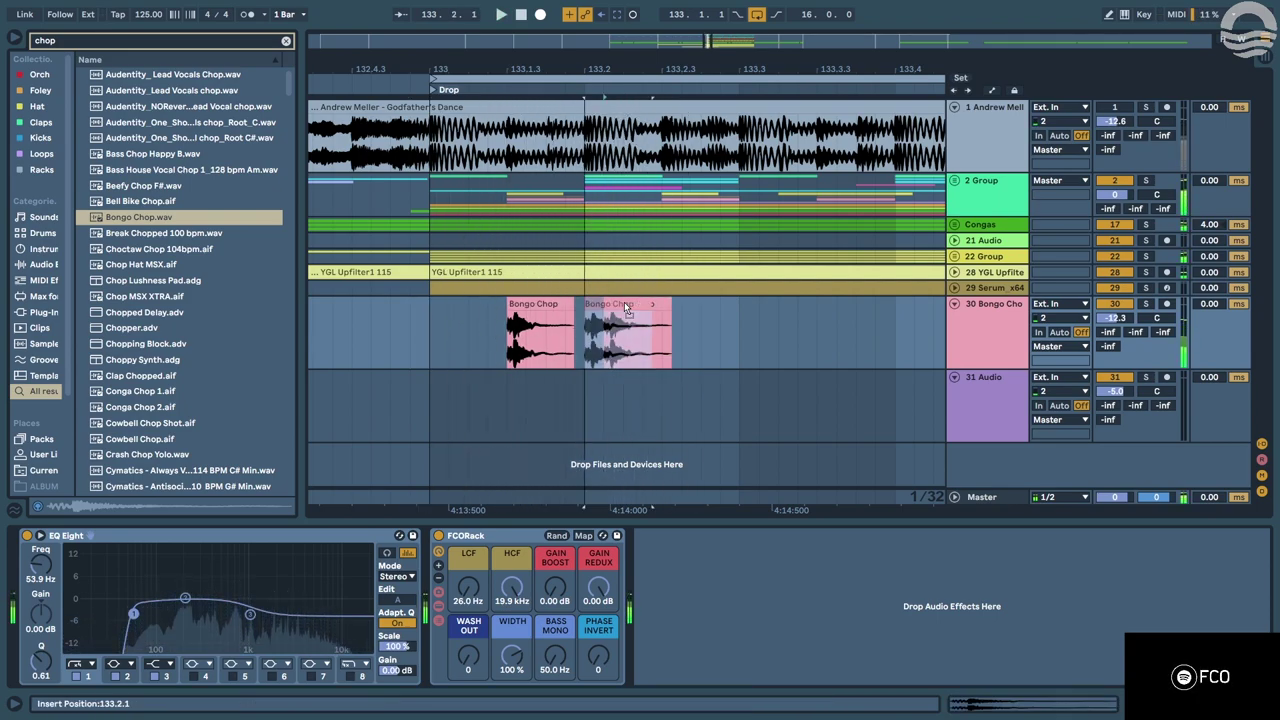
Add a third Bongo Chop hit at 133.2.2 by copying the second one, and listen to the pattern from bar 133.
click(420, 340)
click(609, 305)
key(space)
click(422, 336)
key(space)
key(space)
key(space)
key(space)
key(space)
ctrl+drag(627, 304, 665, 310)
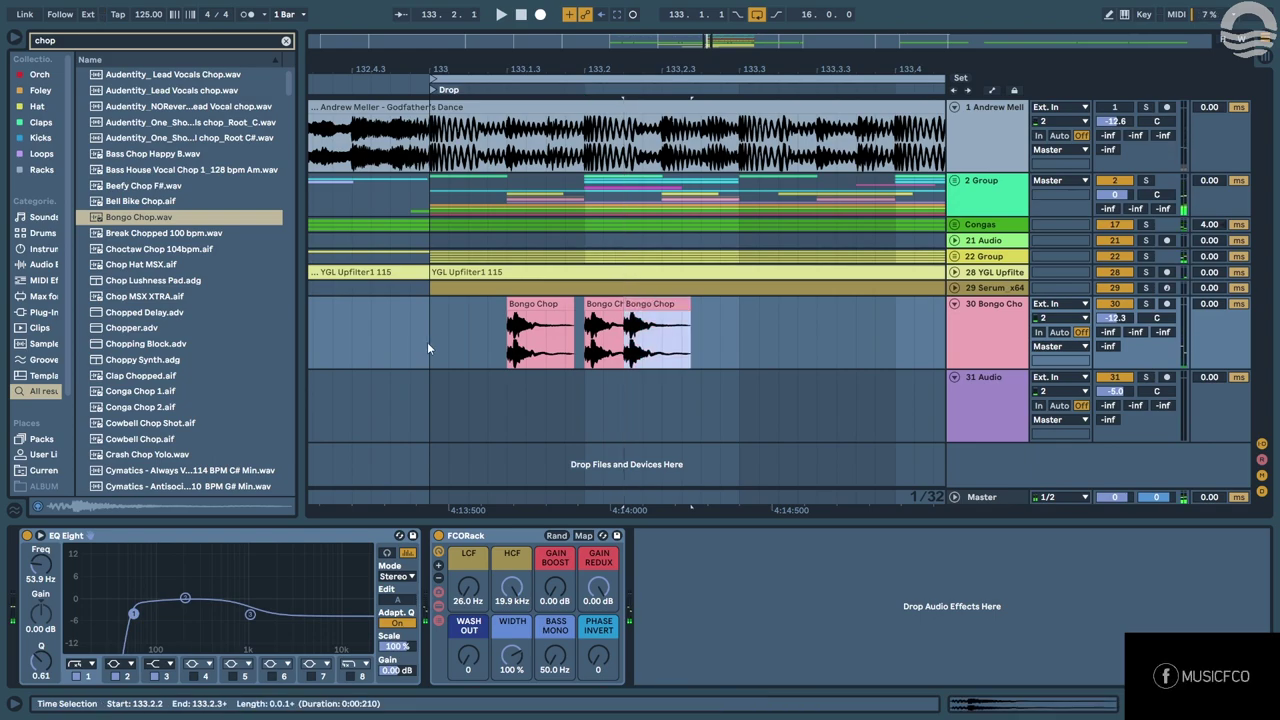
click(427, 348)
Copy the third Bongo Chop hit to 133.2.4 as the fourth hit of the pattern.
click(645, 305)
drag(648, 306, 729, 321)
key(space)
scroll(426, 326, down, 3)
drag(583, 305, 565, 308)
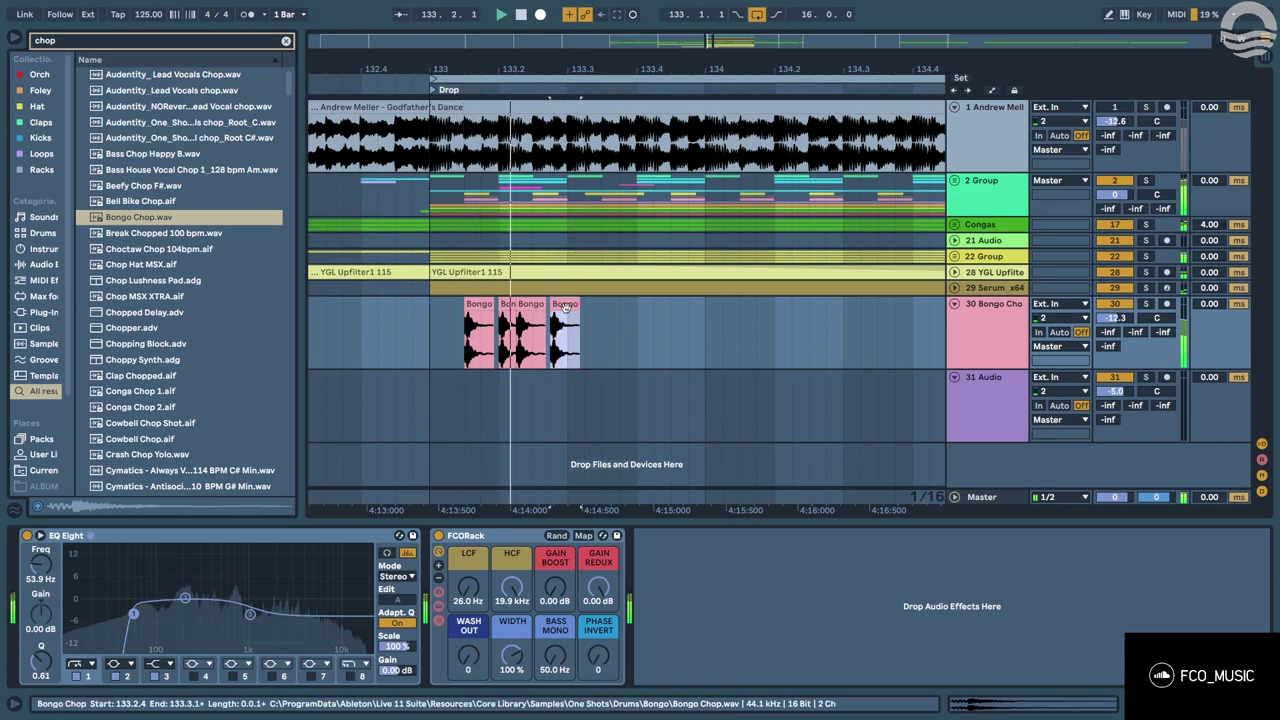
Duplicate the fourth Bongo Chop hit directly after itself, nudge the copy slightly earlier and replay the pattern.
key(ctrl+d)
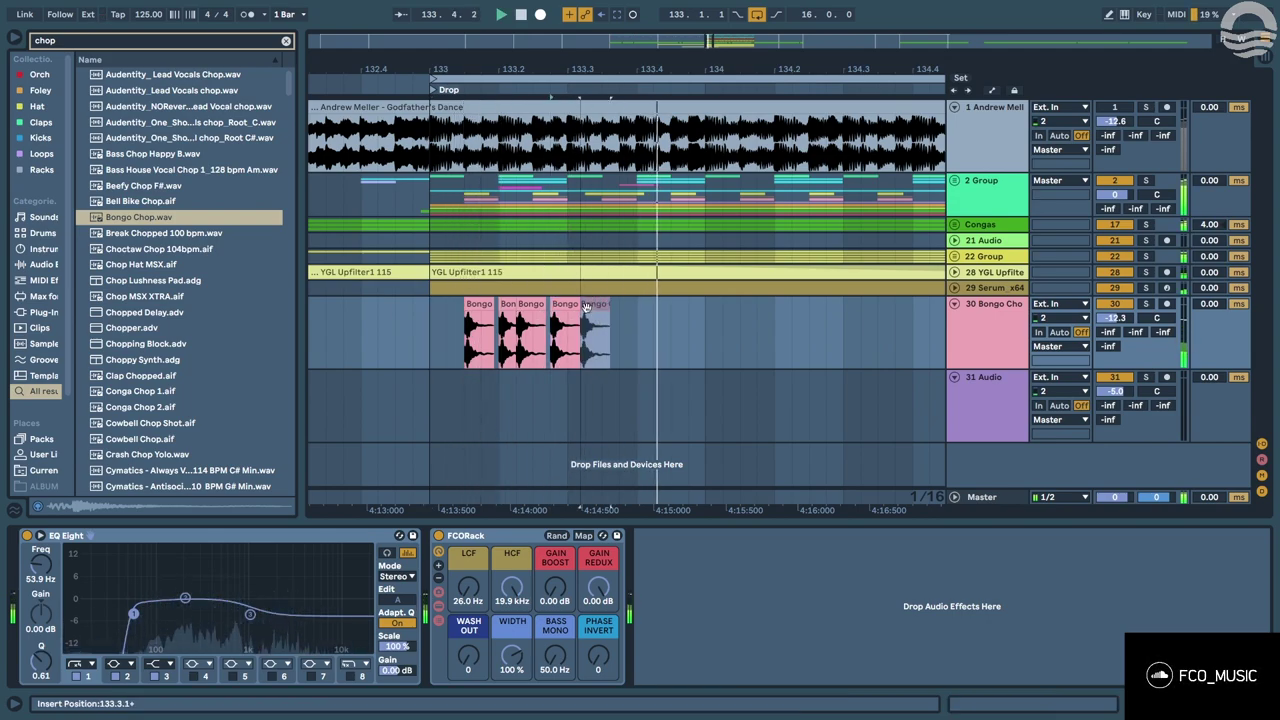
click(439, 331)
key(space)
key(space)
scroll(569, 308, up, 3)
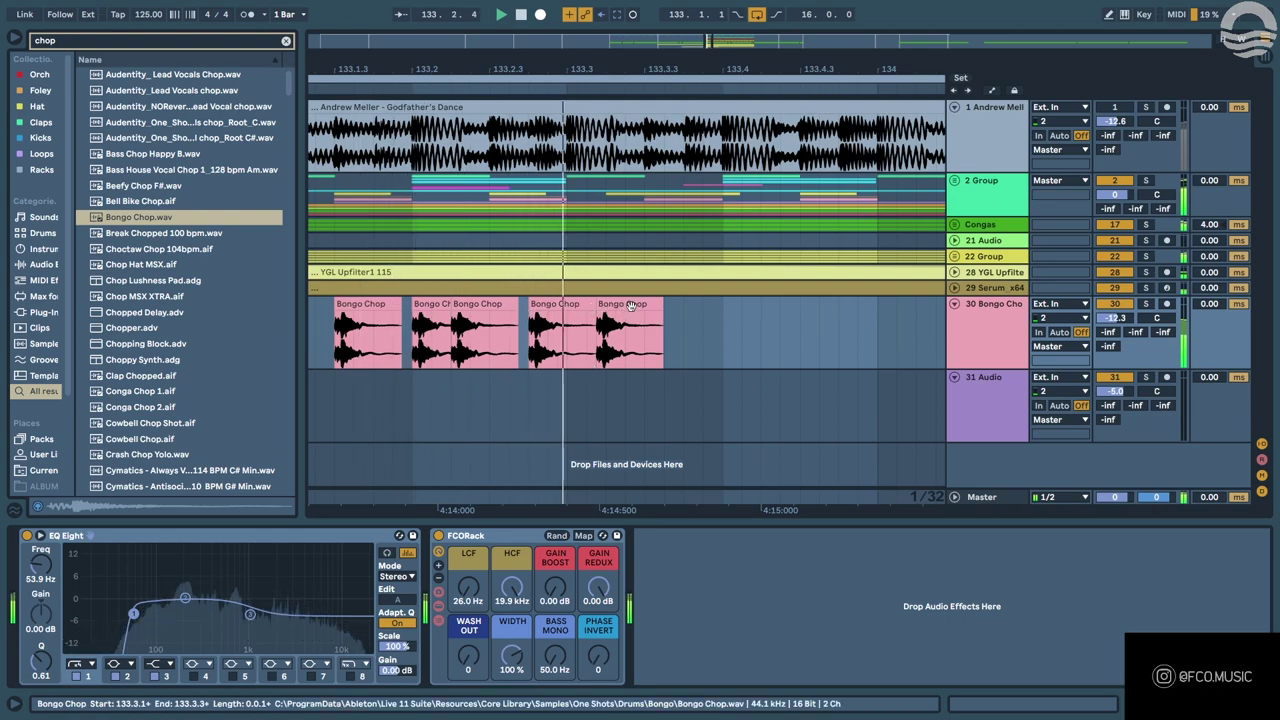
key(Left)
scroll(613, 309, down, 3)
key(space)
click(460, 322)
key(space)
Move the fifth Bongo Chop hit to 133.3.2.
scroll(600, 333, up, 3)
click(647, 305)
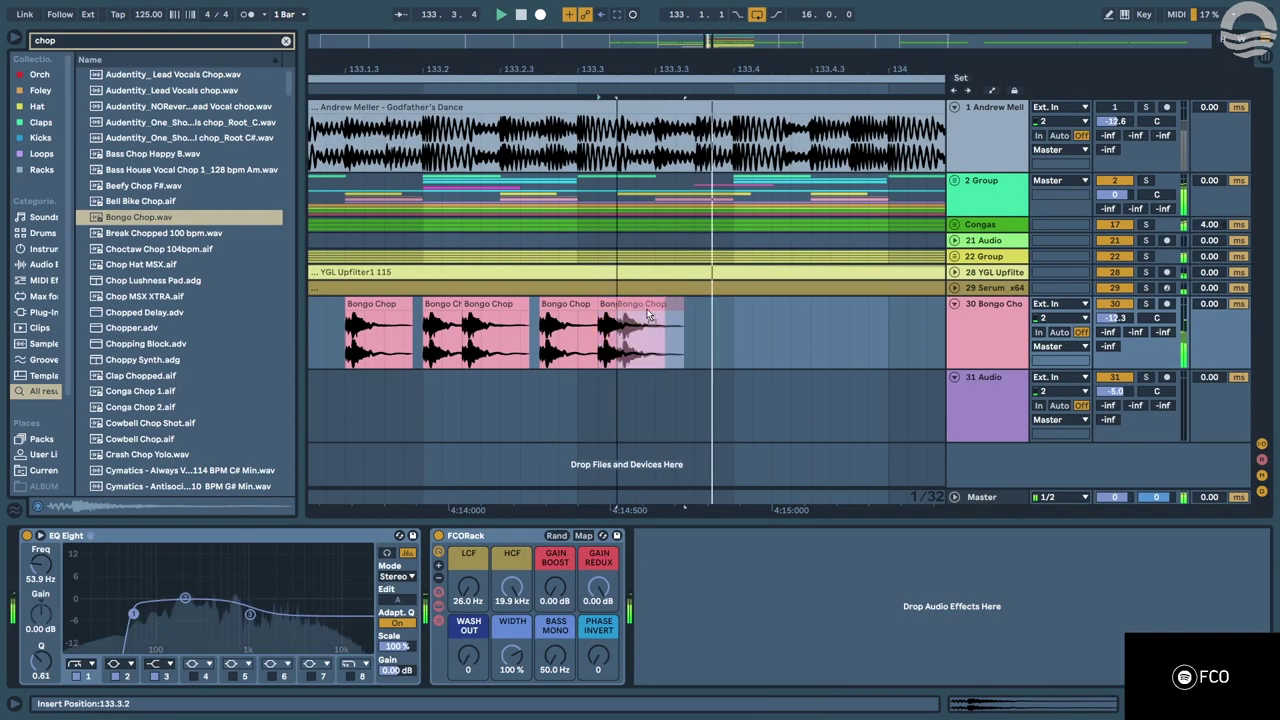
key(Right)
key(Right)
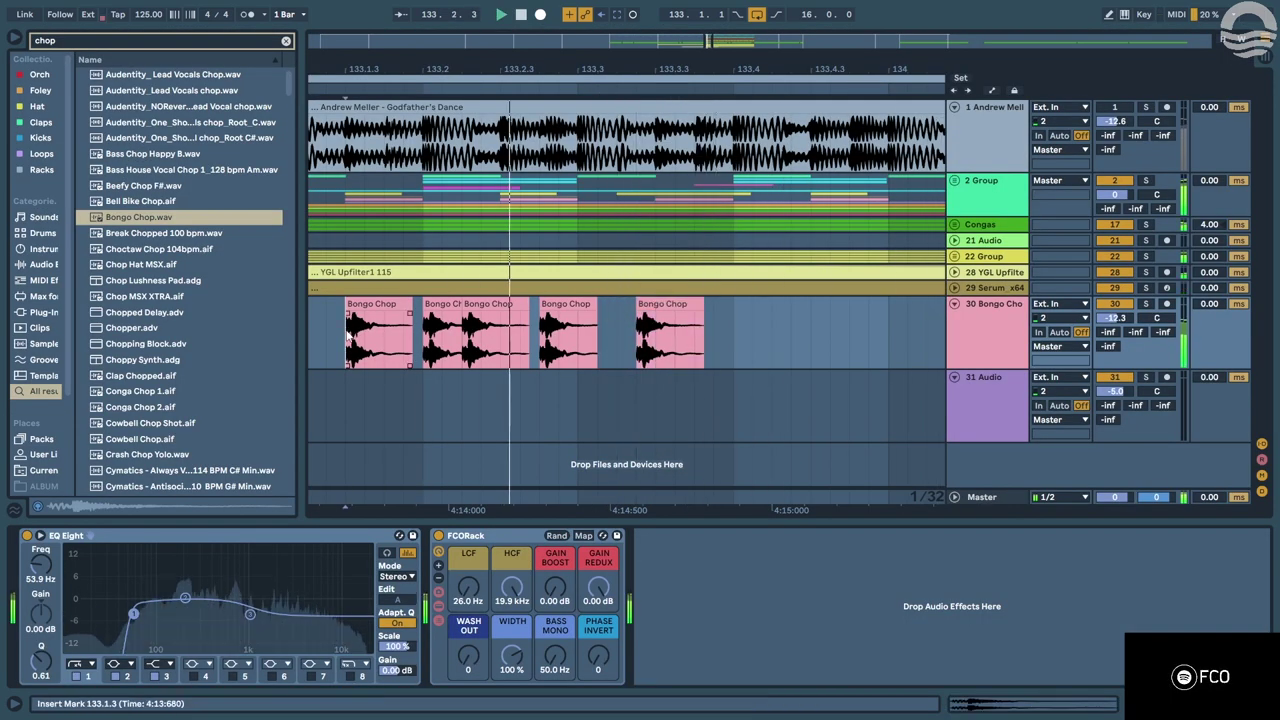
click(659, 313)
drag(659, 311, 643, 310)
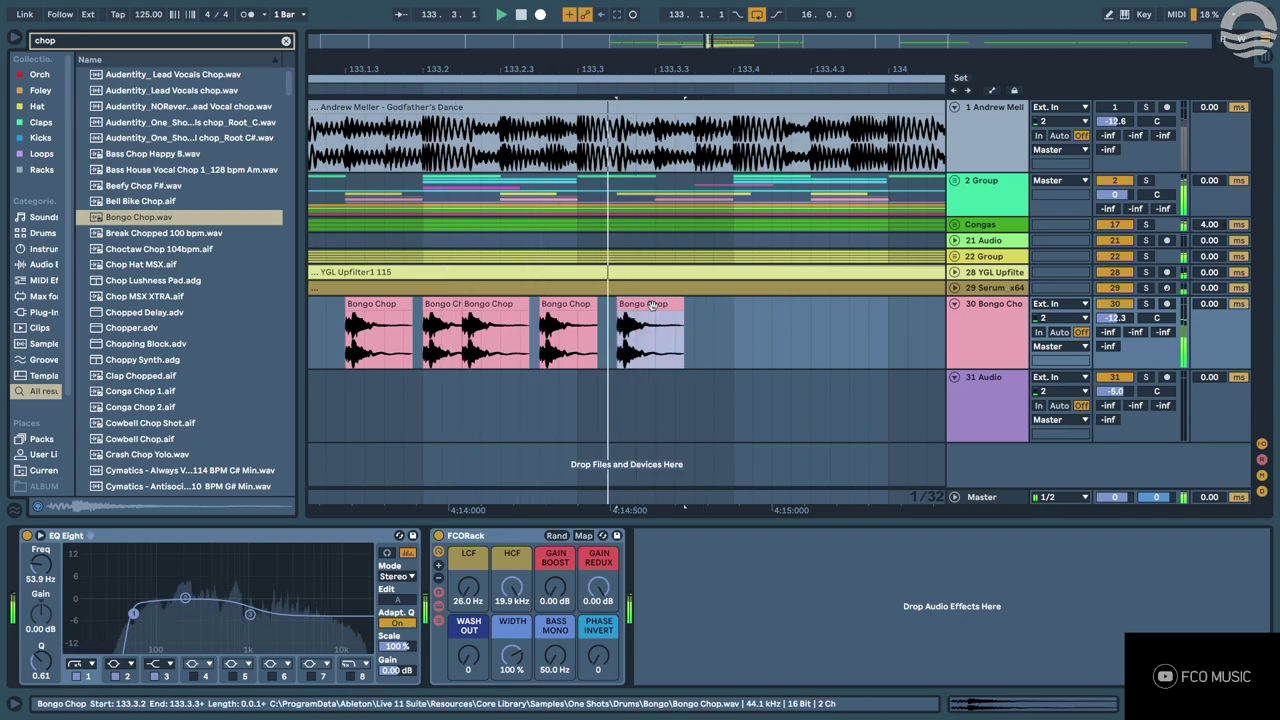
Play the bongo pattern from bar 133, toggle its solo, and raise the EQ Eight low cut to 190 Hz.
key(minus)
key(space)
click(477, 342)
key(space)
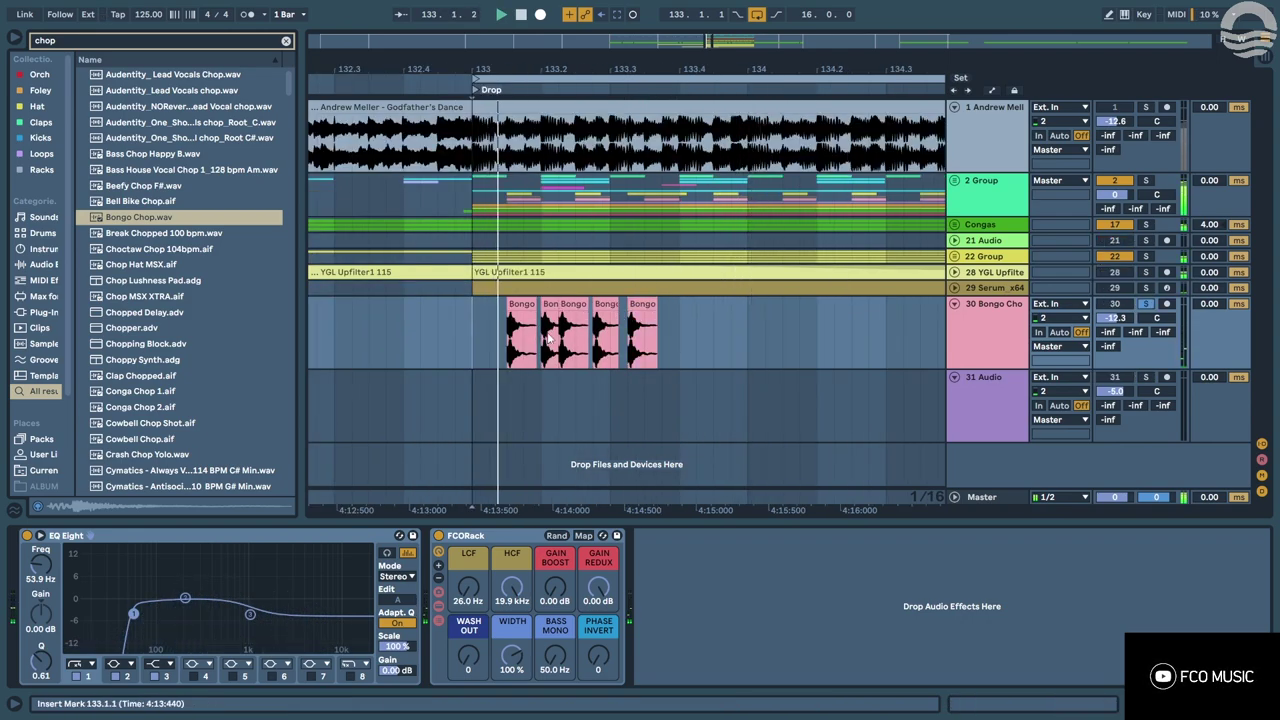
key(s)
drag(133, 612, 183, 618)
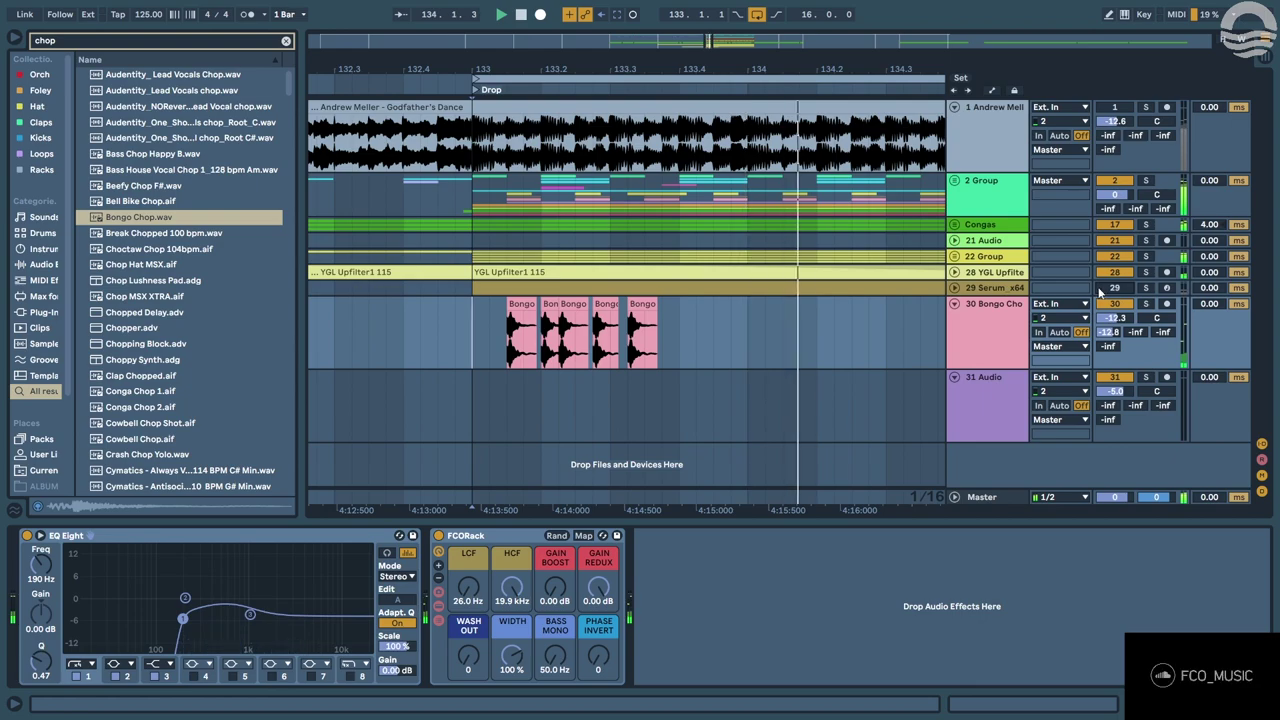
Play the transition from 132.3.1, reactivate the Serum track and fold the Bongo Chop track.
scroll(572, 333, down, 5)
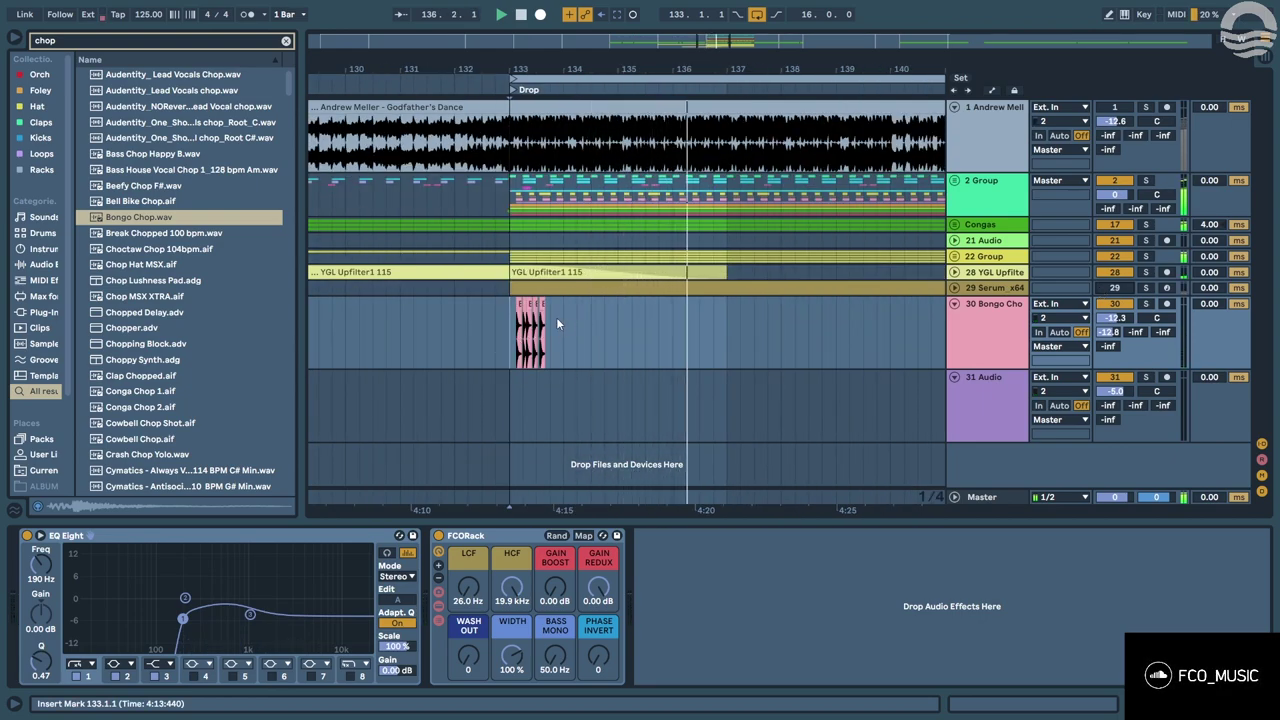
click(482, 317)
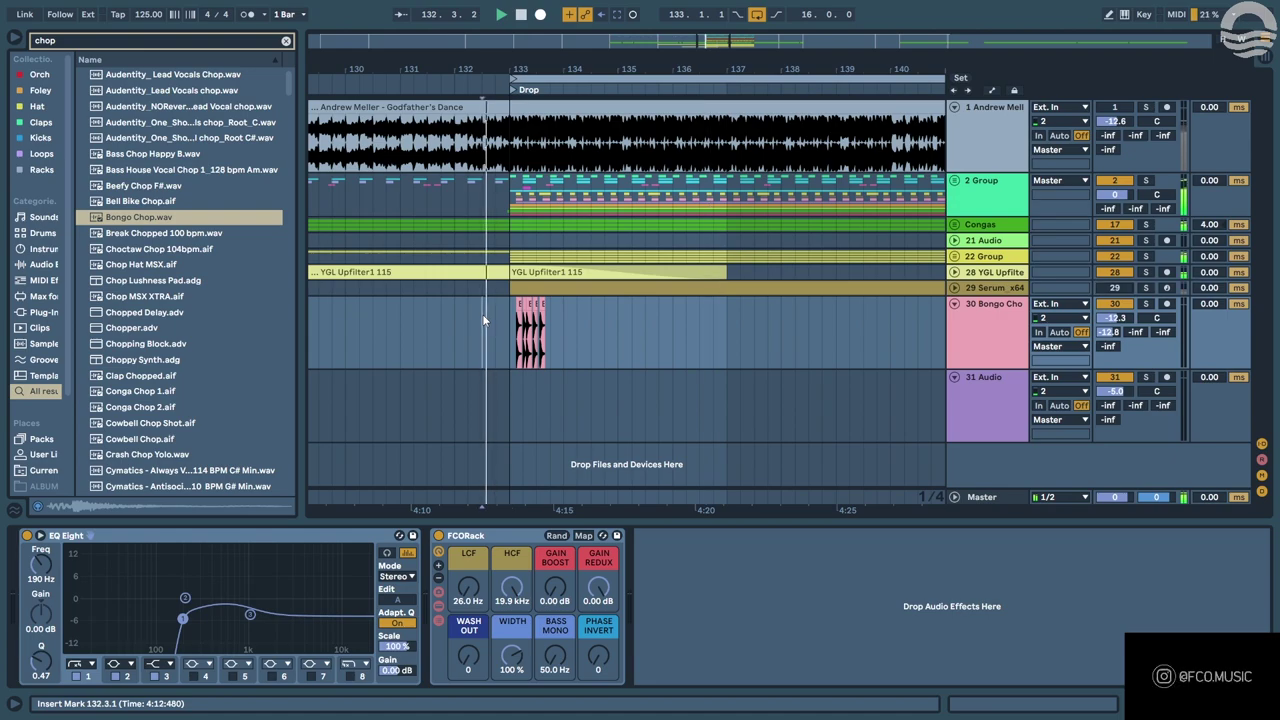
click(1111, 291)
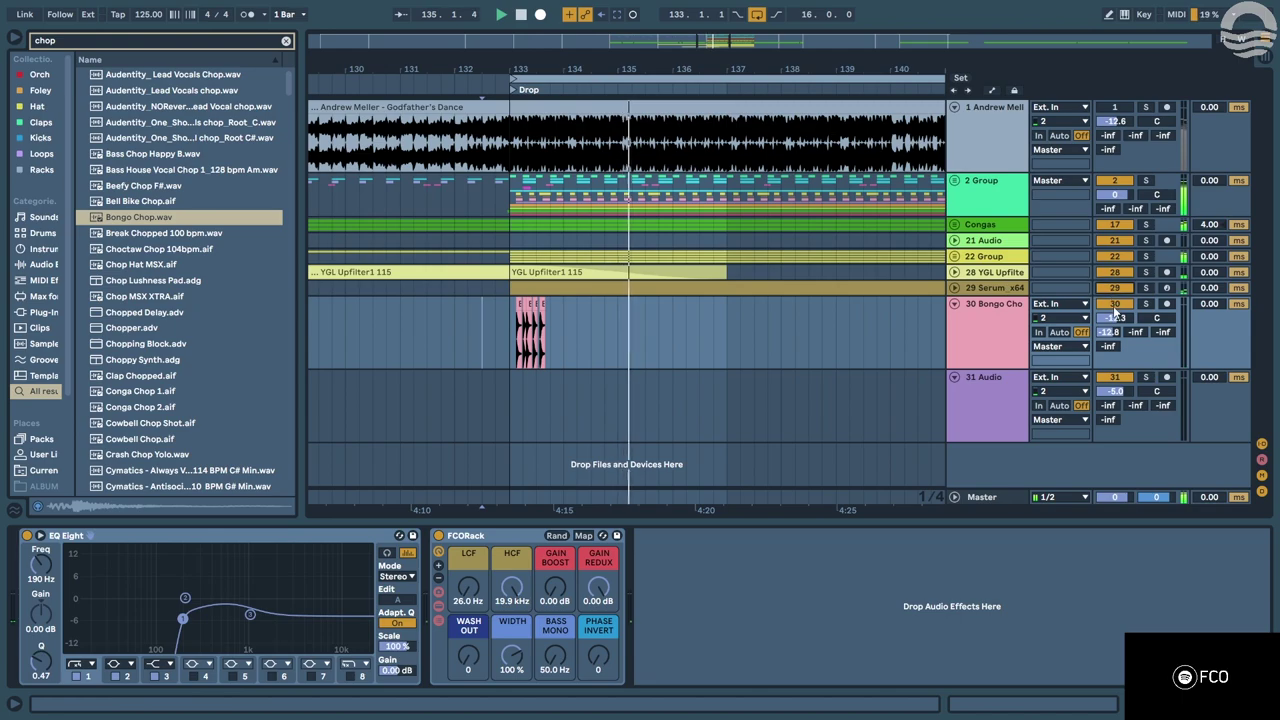
click(955, 304)
Audition the chop samples in the browser, from the one-shots down to the first Cymatics vocal loops.
key(Down)
key(Down)
key(Down)
key(Down)
key(Down)
key(Down)
key(Down)
key(Down)
key(Down)
key(Down)
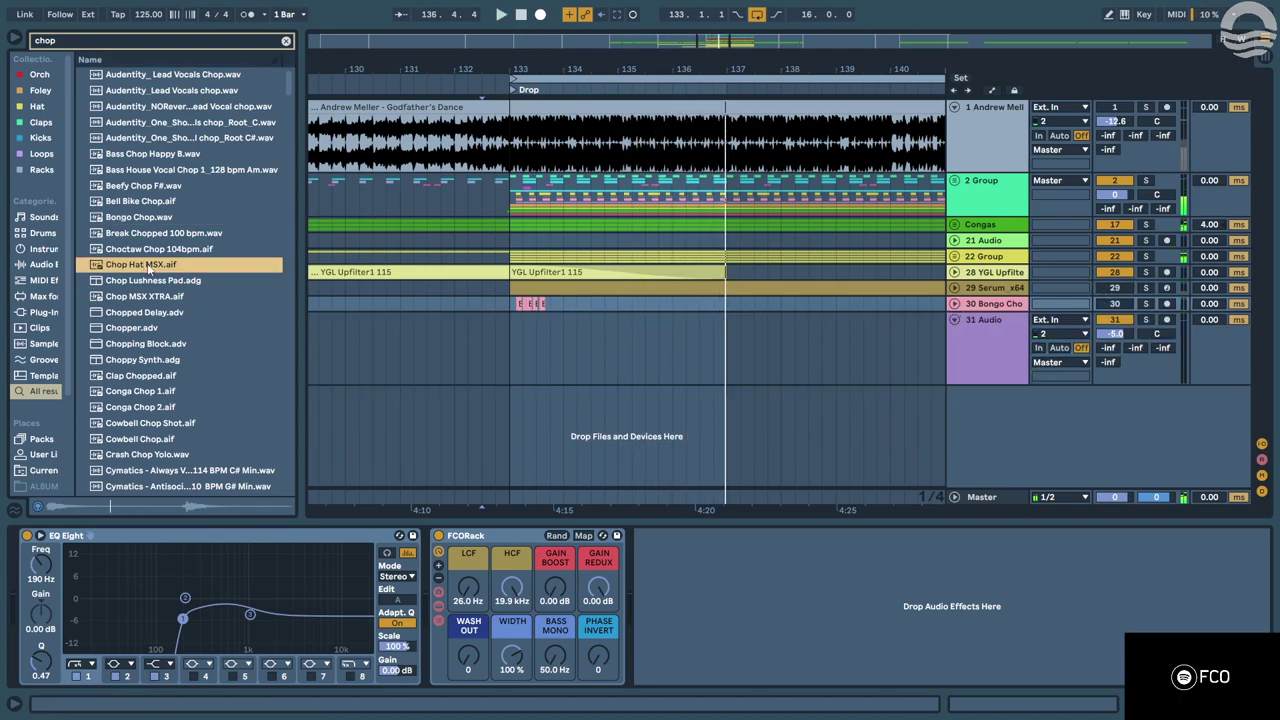
key(Down)
key(Down)
key(Down)
key(Down)
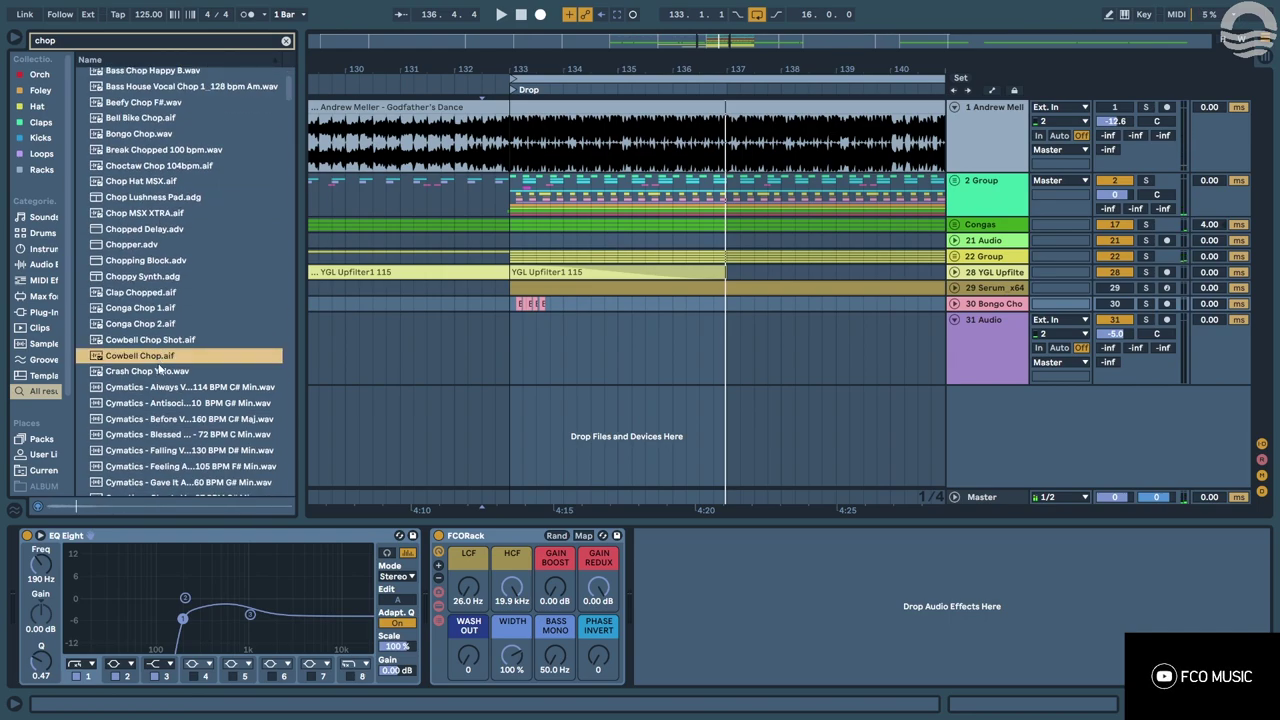
key(Down)
key(Down)
key(Down)
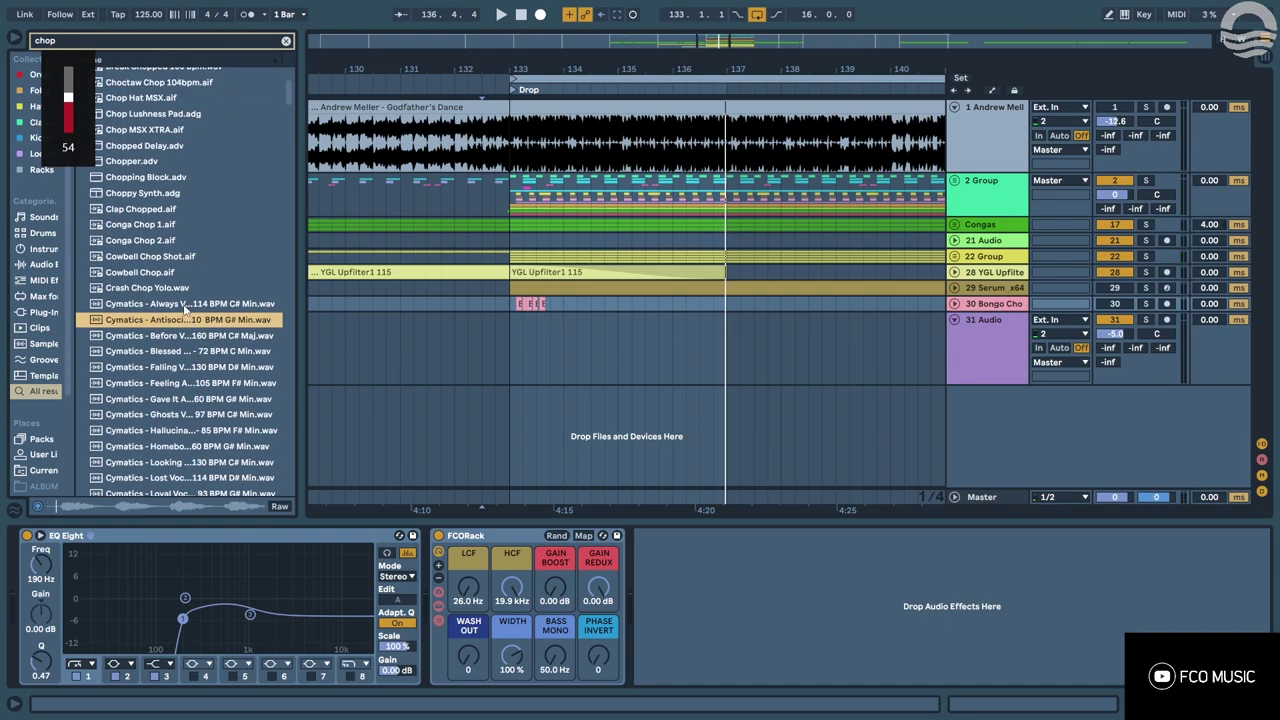
key(Up)
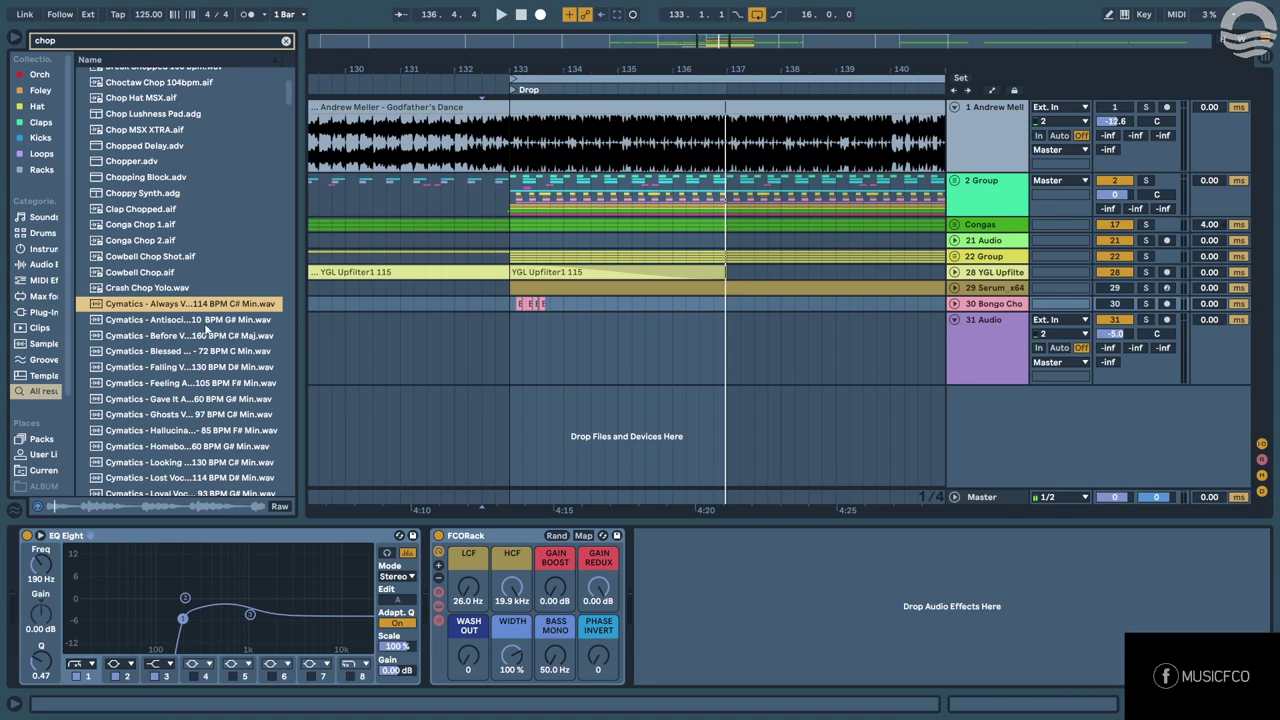
Preview further Cymatics loops and place the Blessed vocal chop loop (72 BPM C Min) on track 31 at bar 133.
click(199, 337)
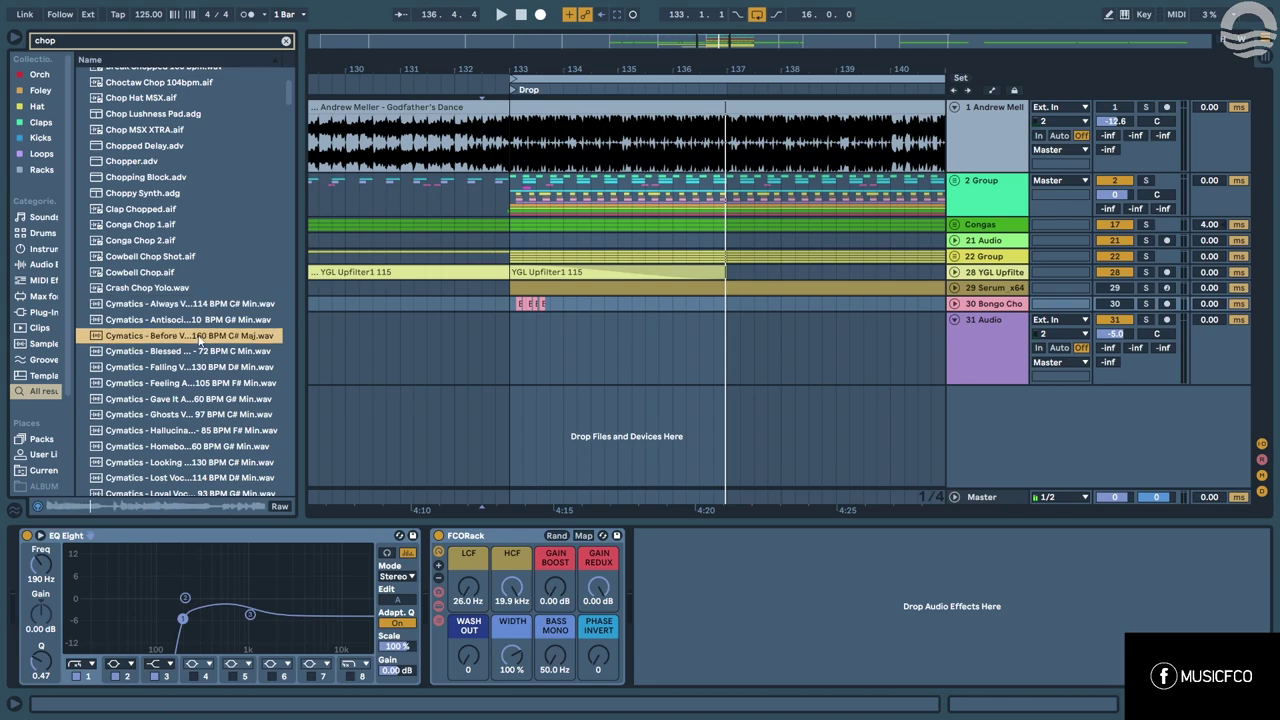
click(209, 352)
scroll(210, 357, down, 2)
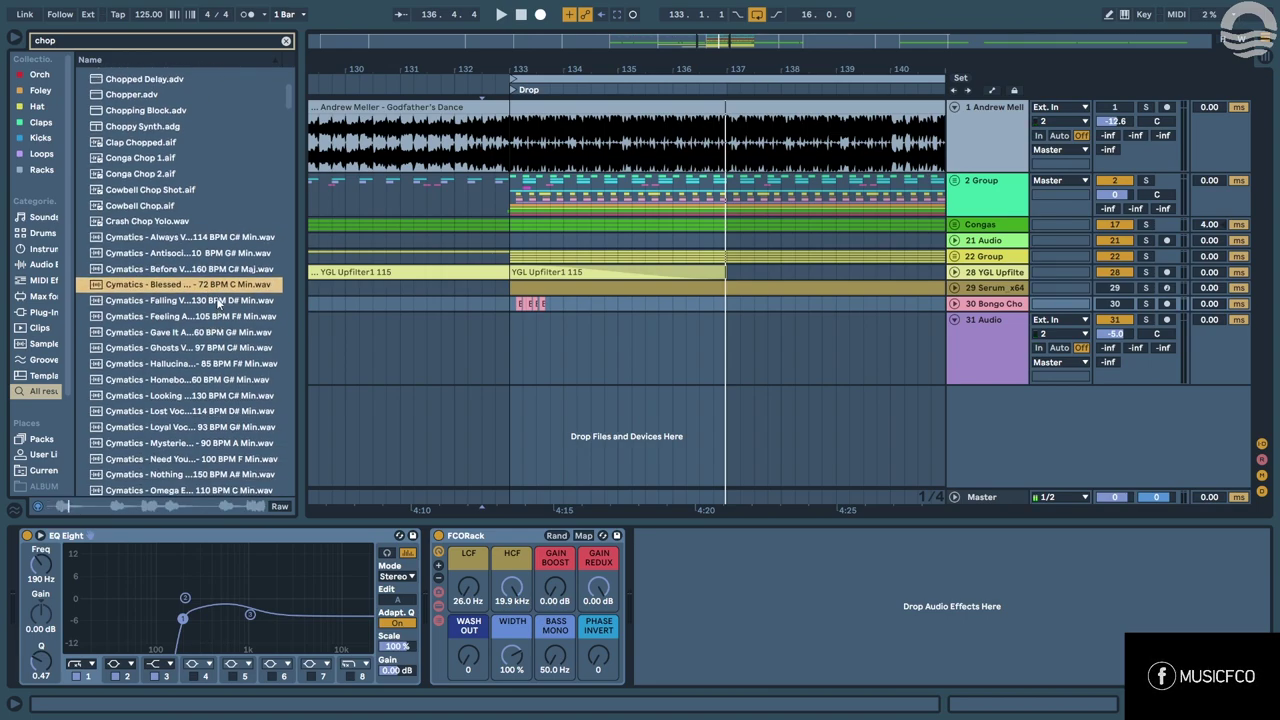
drag(205, 284, 532, 321)
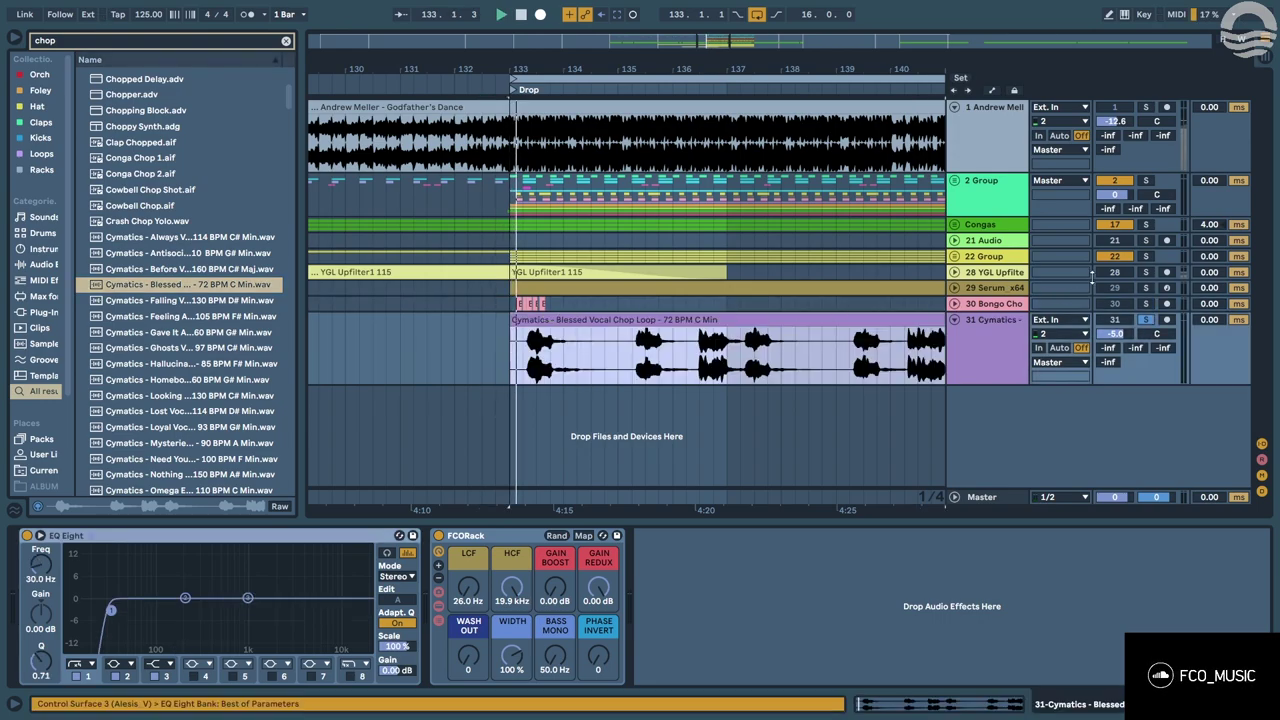
Solo the 2 Group alongside the vocal loop and lower the vocal track's volume to -18.7 dB.
ctrl+click(1146, 181)
key(space)
key(space)
drag(1113, 334, 1075, 453)
Turn off the solo and transpose the Blessed vocal chop clip to -5 semitones while it plays.
double_click(607, 322)
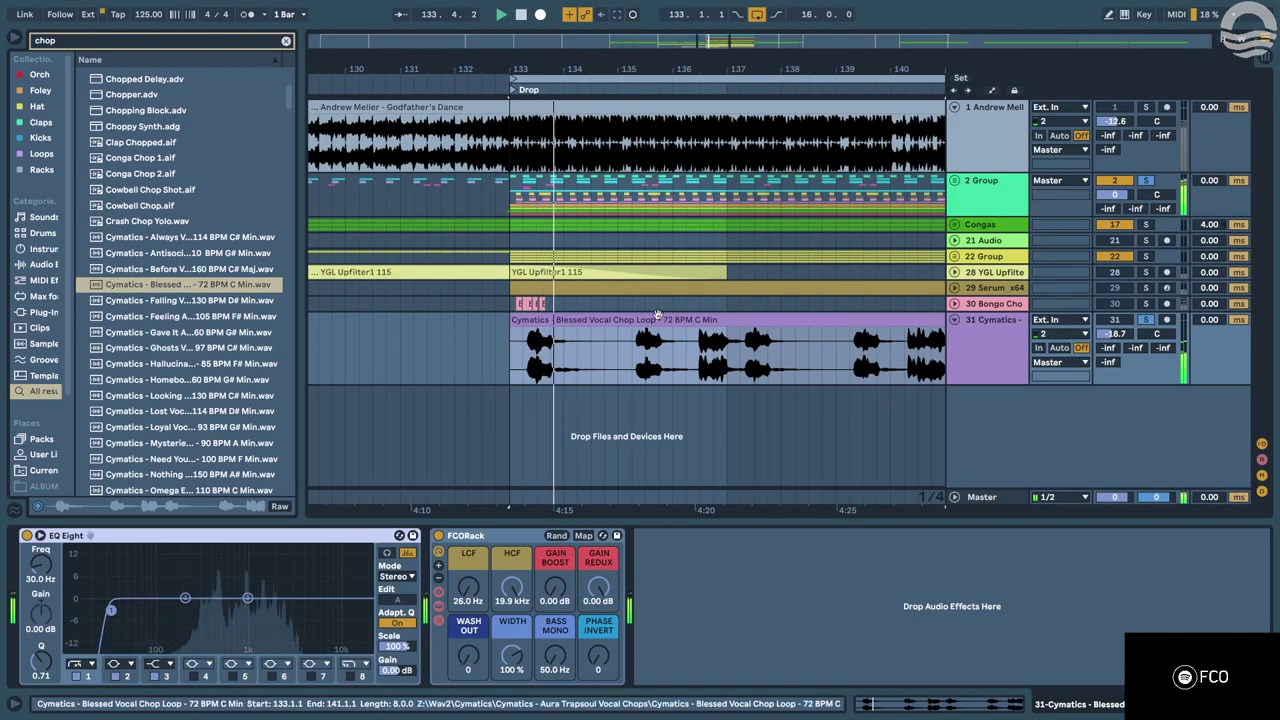
scroll(592, 318, down, 4)
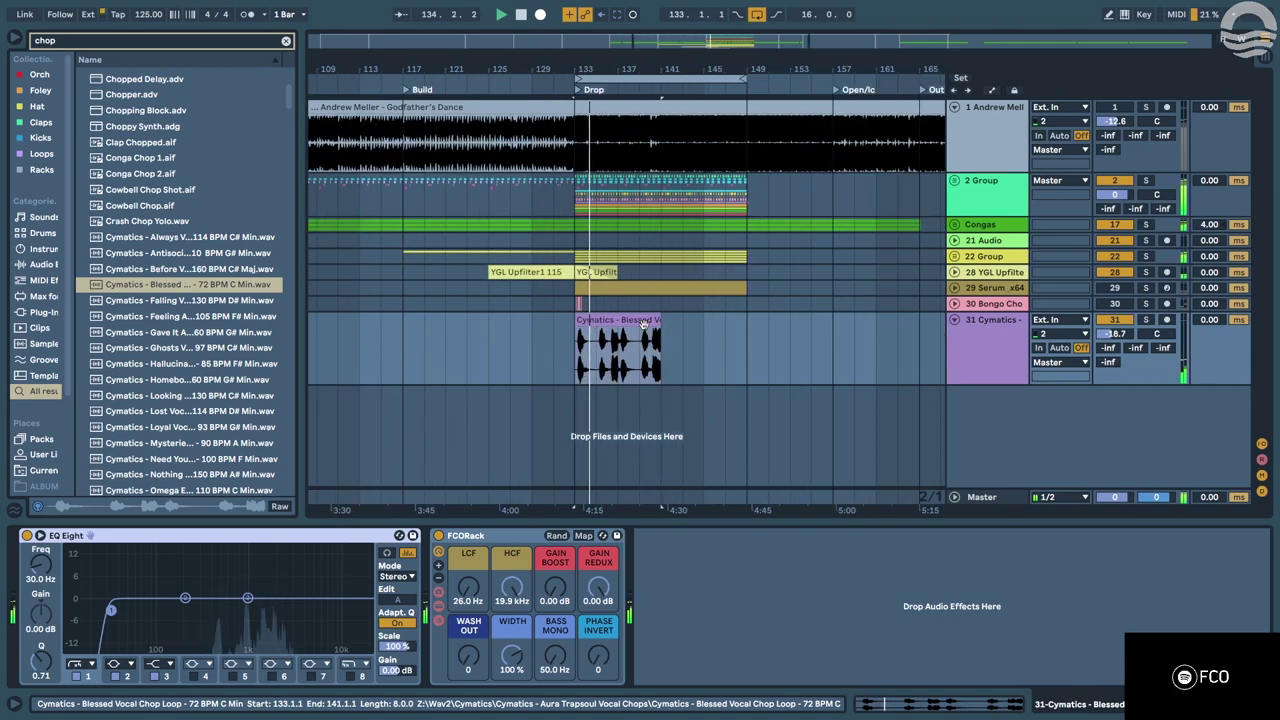
scroll(645, 320, up, 2)
click(648, 321)
key(s)
double_click(647, 322)
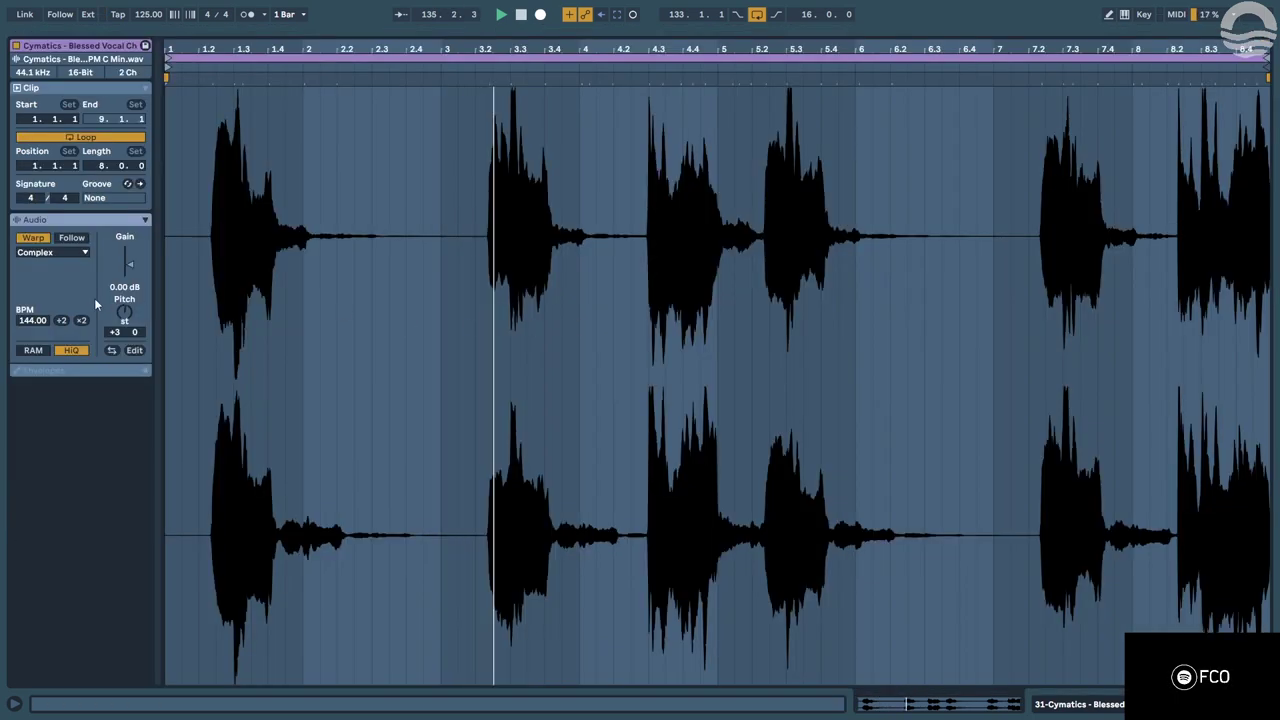
drag(123, 316, 123, 311)
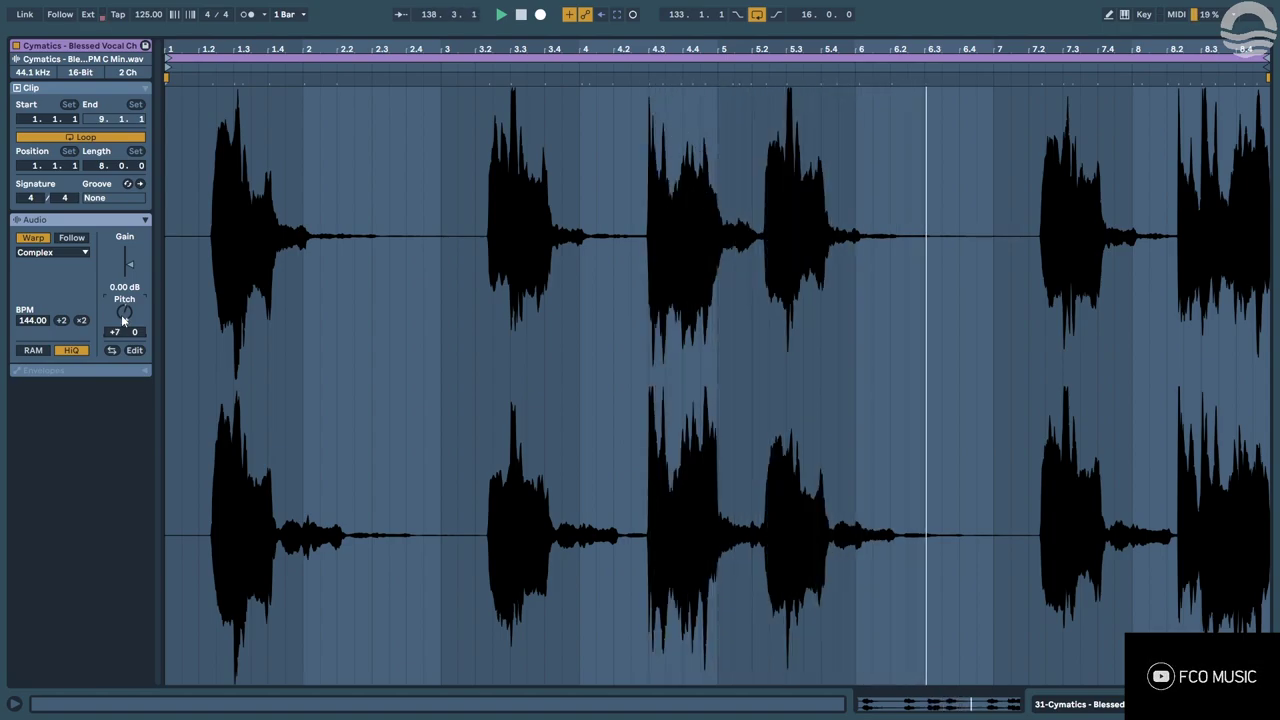
drag(123, 318, 123, 366)
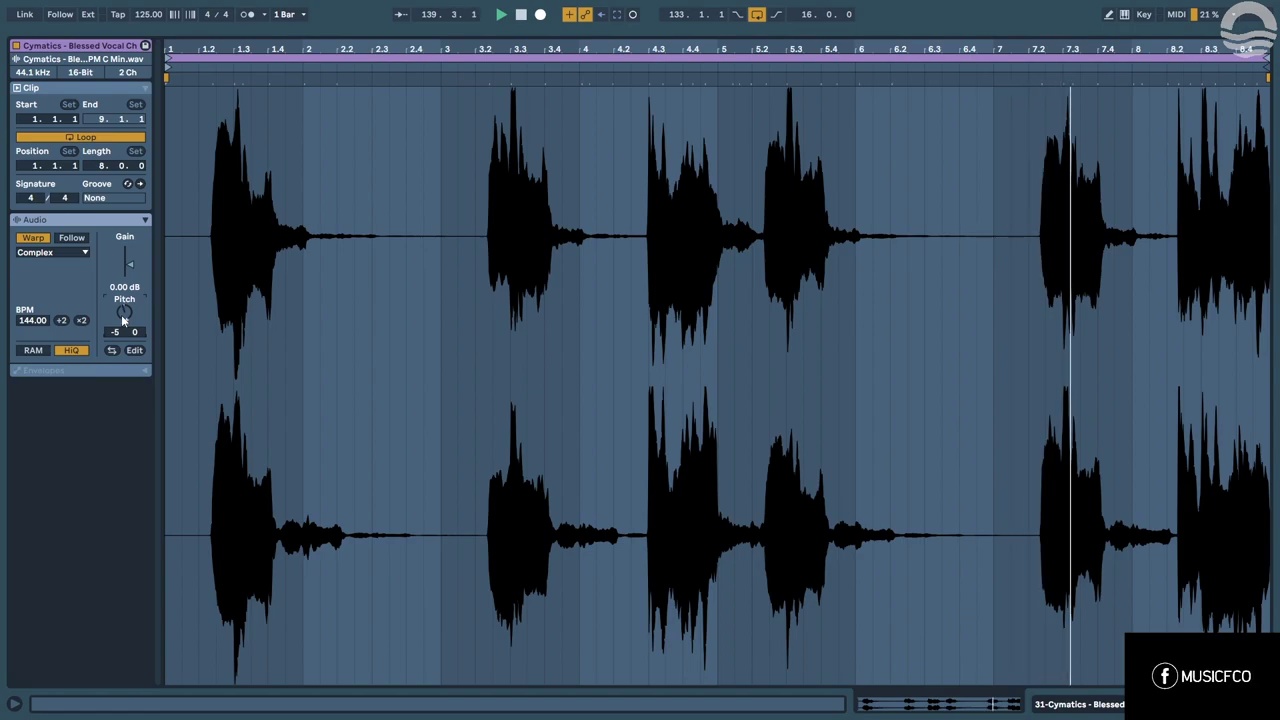
key(shift+Tab)
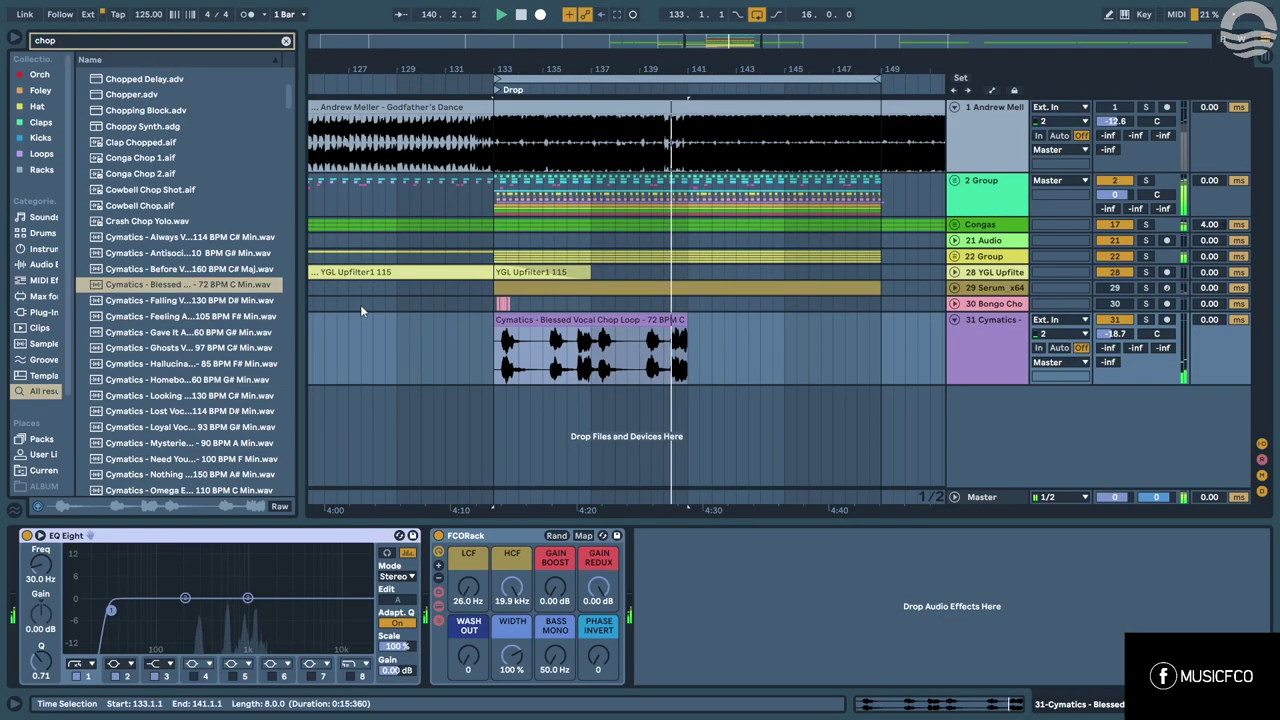
Try replacing the Blessed vocal loop with the Cymatics Falling vocal chop loop (130 BPM D# Min) at bar 133.
click(550, 318)
key(Delete)
click(181, 300)
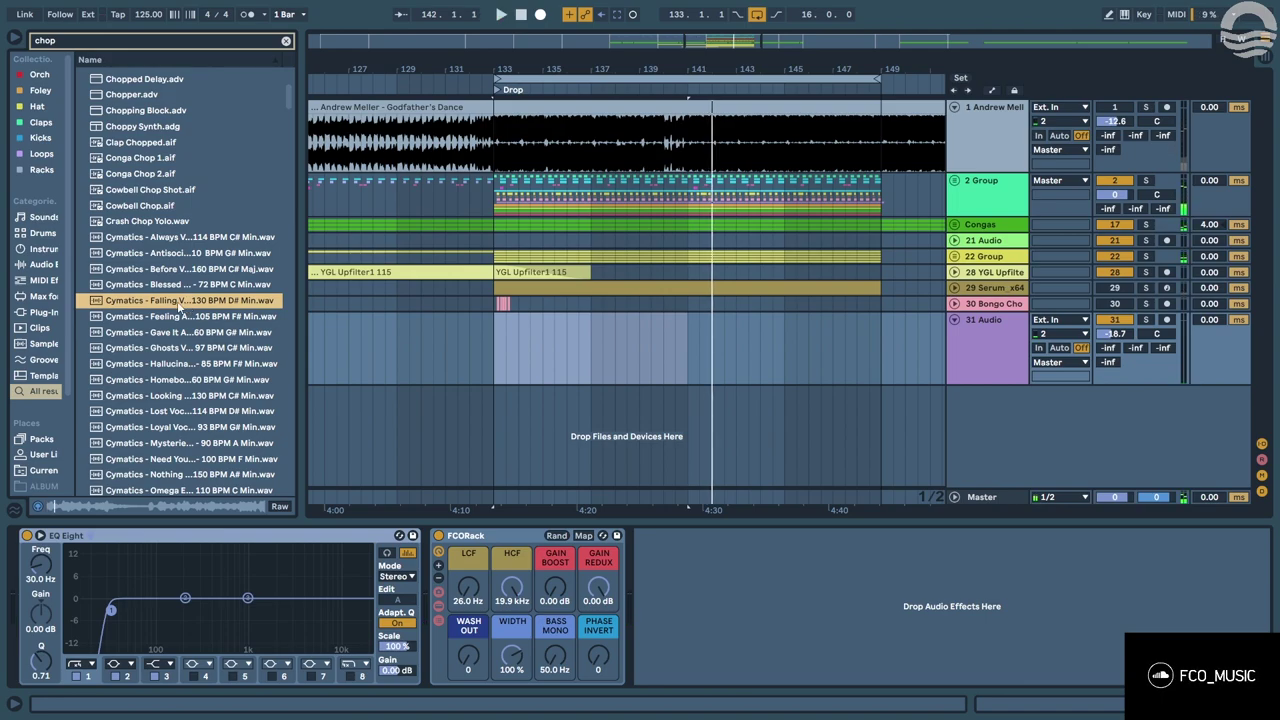
drag(250, 302, 505, 349)
click(527, 320)
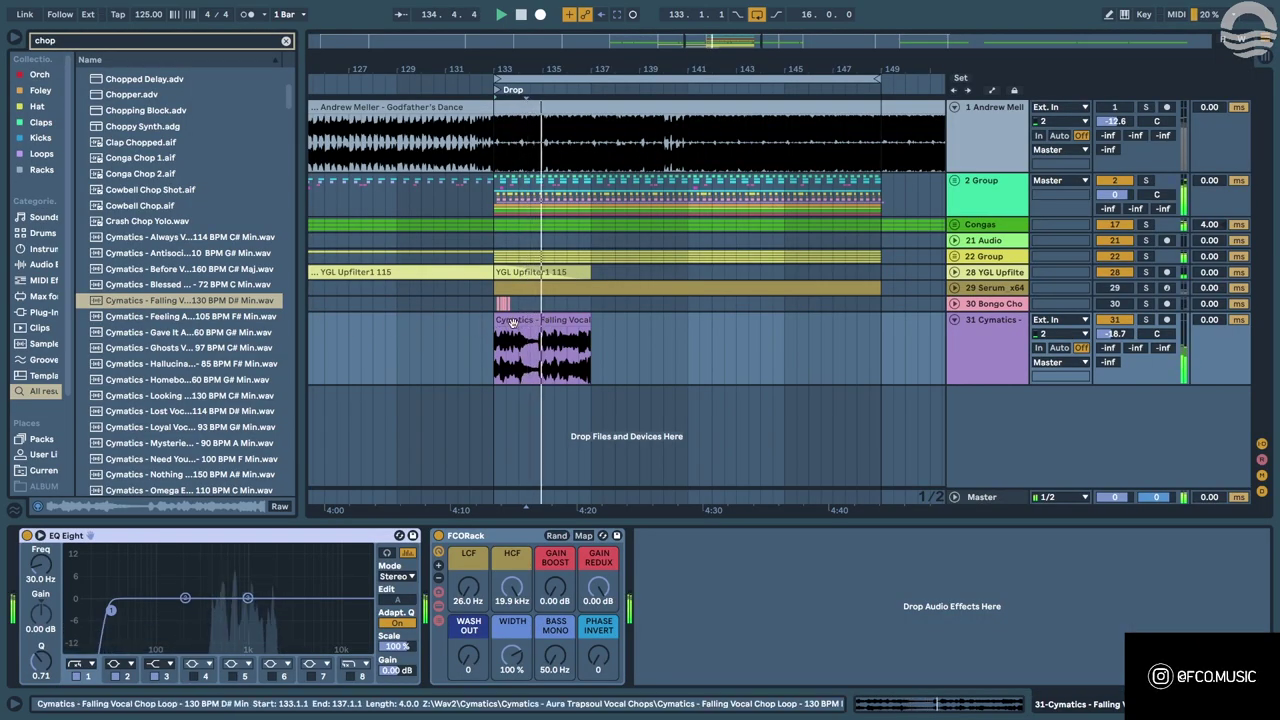
Undo the loop replacement to bring back the transposed Blessed vocal chop clip on track 31.
key(ctrl+z)
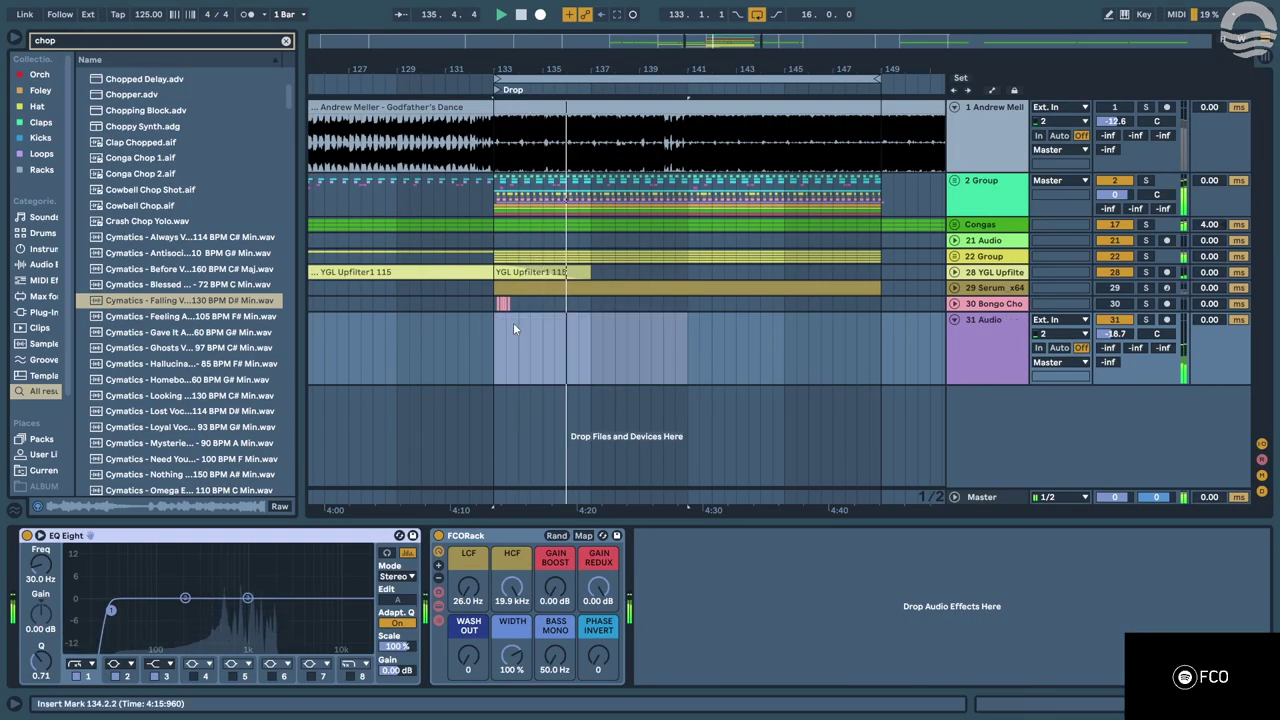
key(Up)
key(Return)
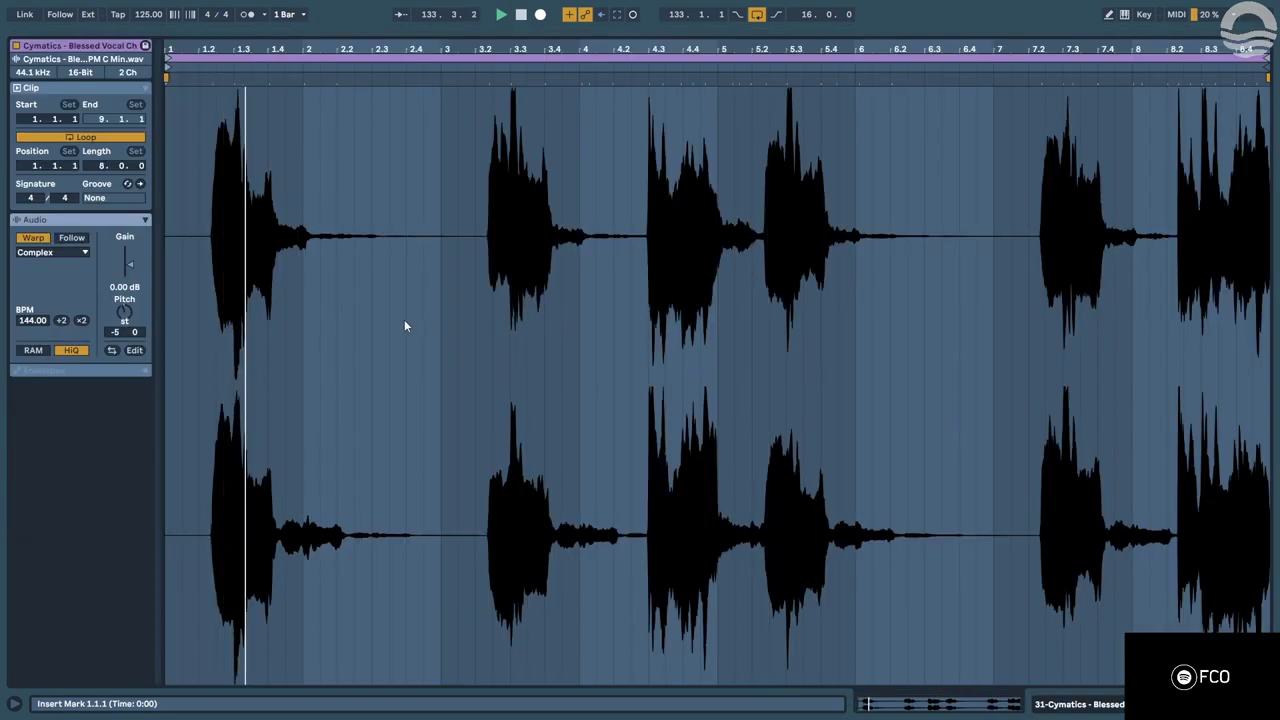
click(405, 325)
key(shift+Tab)
Reverse the Blessed vocal chop clip and play it from 133.1.1.
click(533, 322)
key(r)
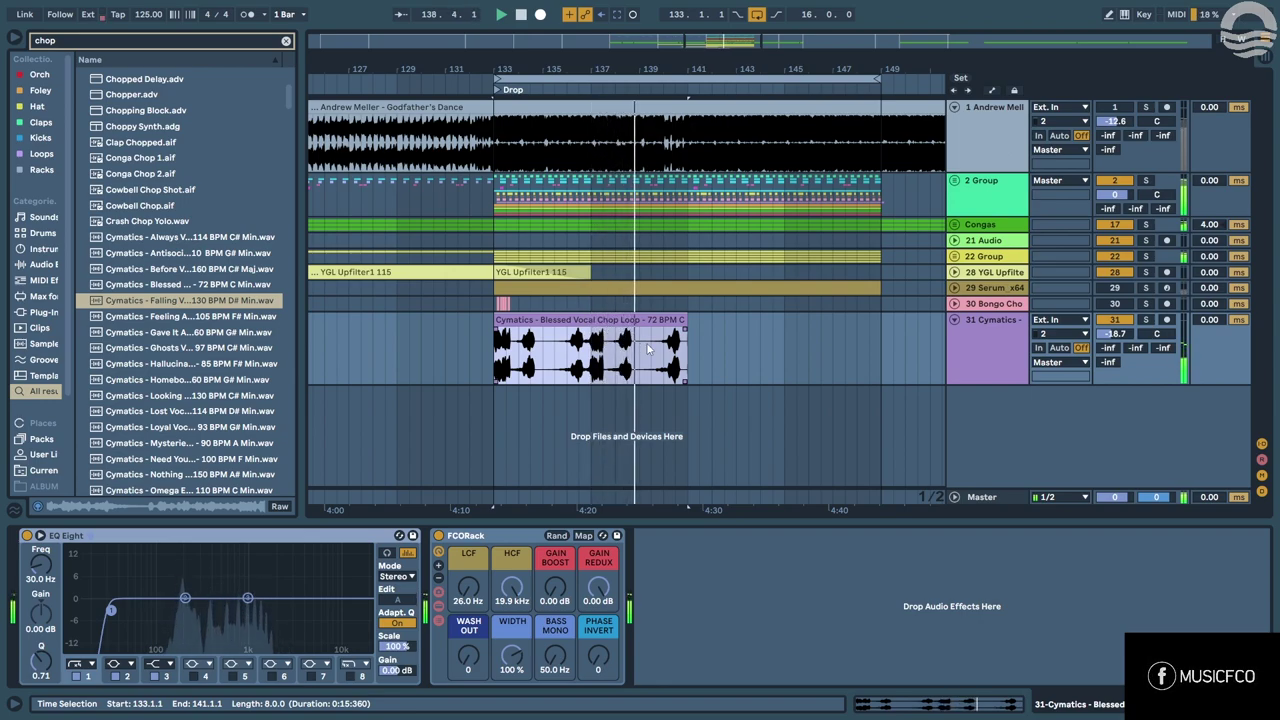
click(511, 356)
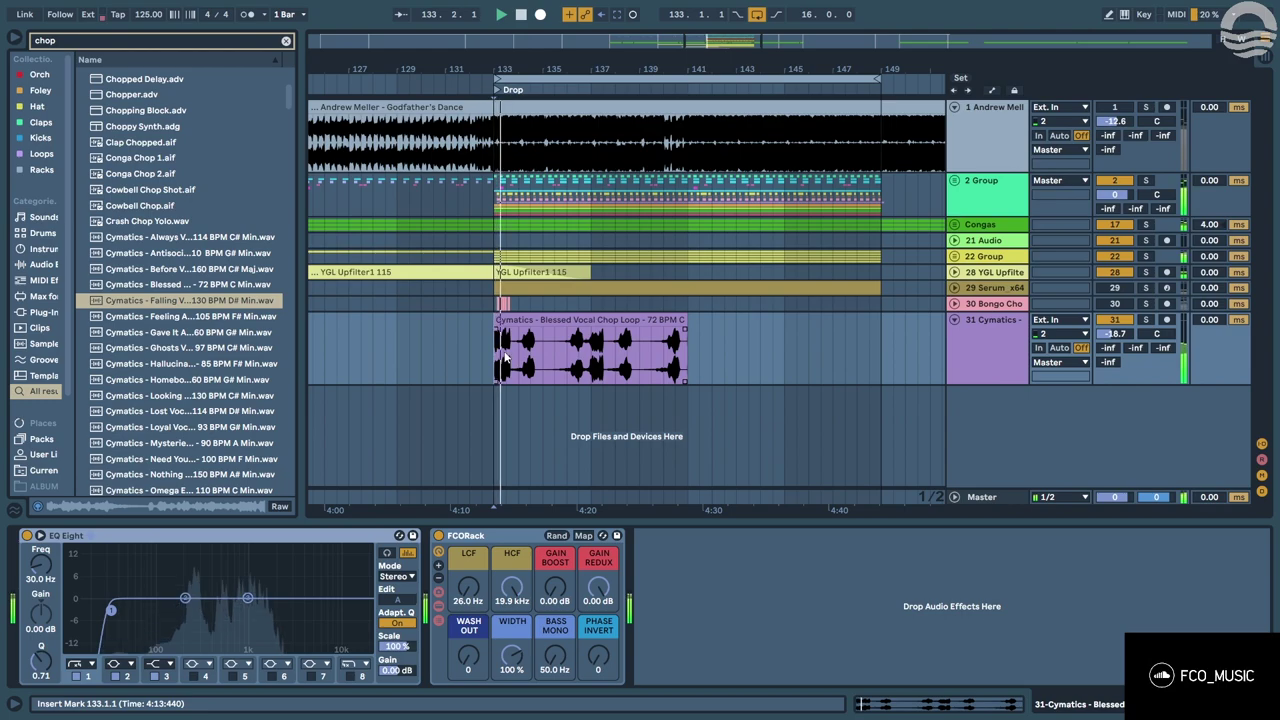
Try splitting the reversed Blessed vocal chop clip at 133.3.2 and undo the cut.
scroll(509, 356, up, 4)
key(space)
key(space)
scroll(503, 355, up, 6)
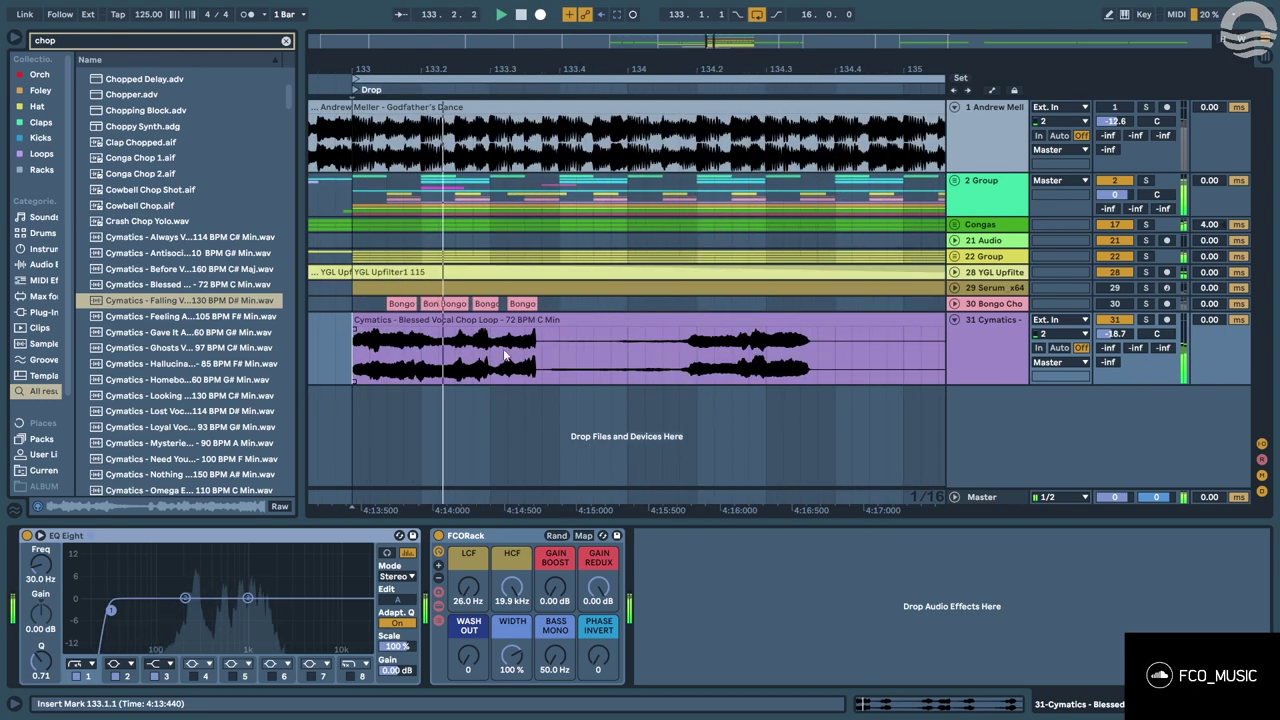
click(512, 356)
key(ctrl+e)
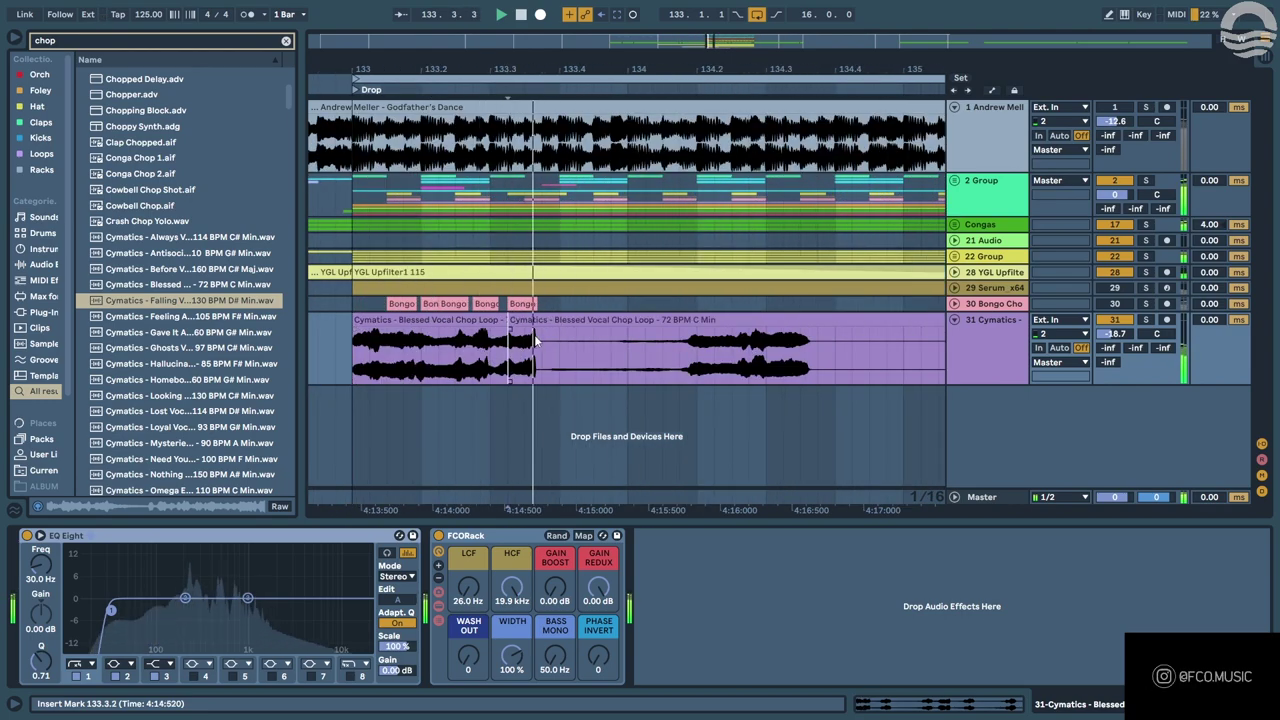
key(space)
key(ctrl+z)
Split the Blessed vocal chop clip at 133.3.1 and 133.3.4 and play its first slice.
click(491, 344)
click(542, 350)
key(ctrl+e)
click(396, 321)
key(space)
key(space)
key(space)
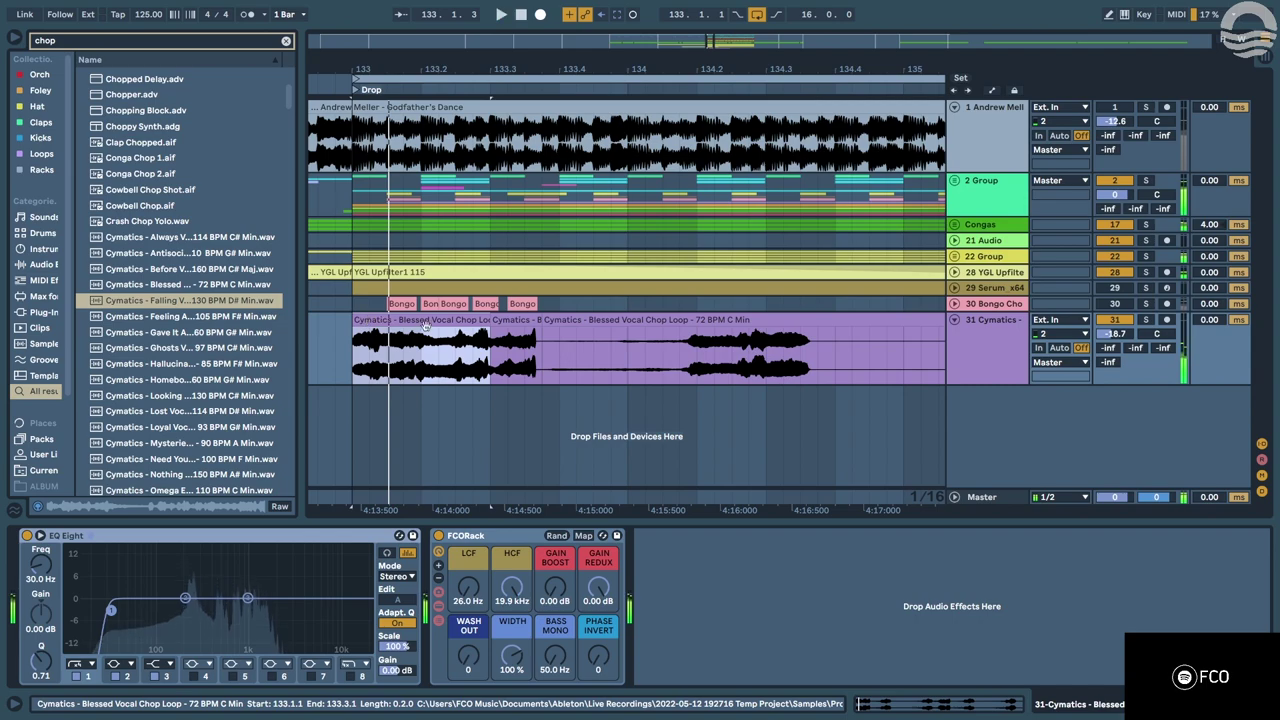
Shorten the first Blessed slice to end at 133.1.3, reverse it and play it.
drag(480, 318, 368, 318)
key(r)
key(space)
key(space)
key(space)
key(space)
key(space)
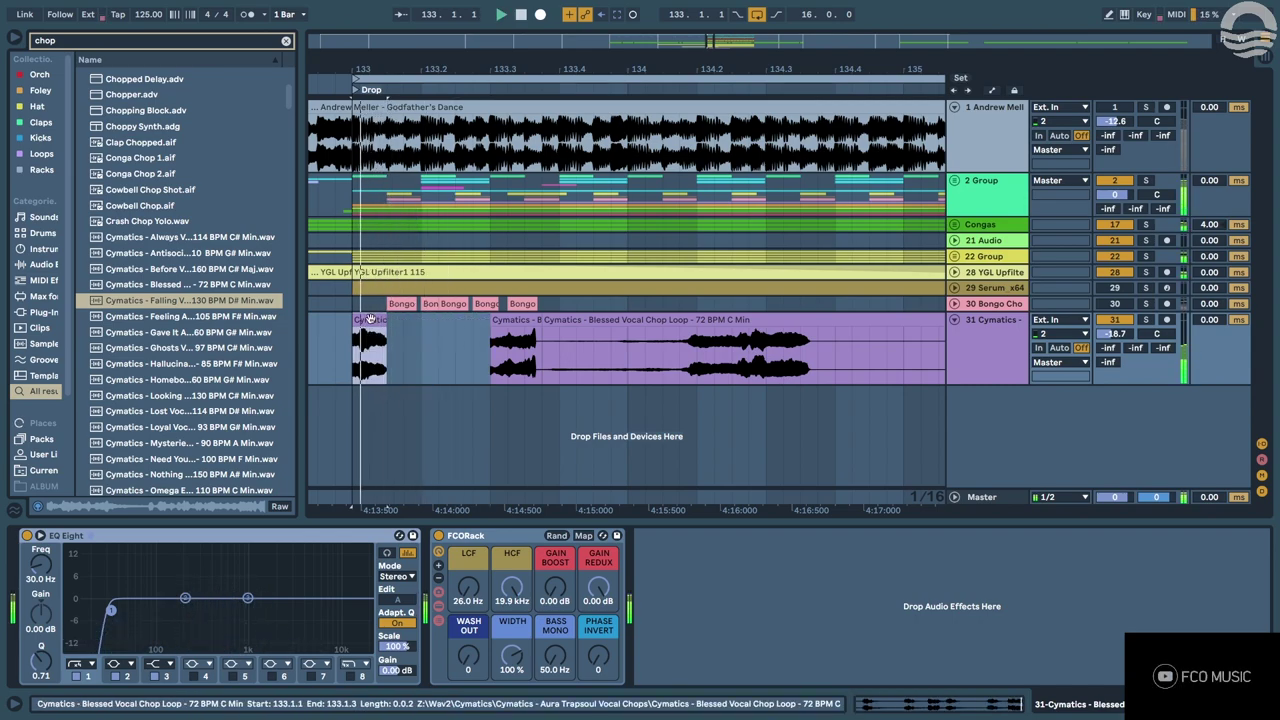
Arrange Blessed vocal slices on track 31 to follow the bongo chop rhythm from 133.1.3 and play the drop.
key(space)
drag(369, 318, 611, 321)
mouse_move(532, 321)
mouse_down()
mouse_move(567, 325)
mouse_move(512, 322)
mouse_up()
key(space)
key(space)
key(space)
click(359, 335)
key(space)
key(space)
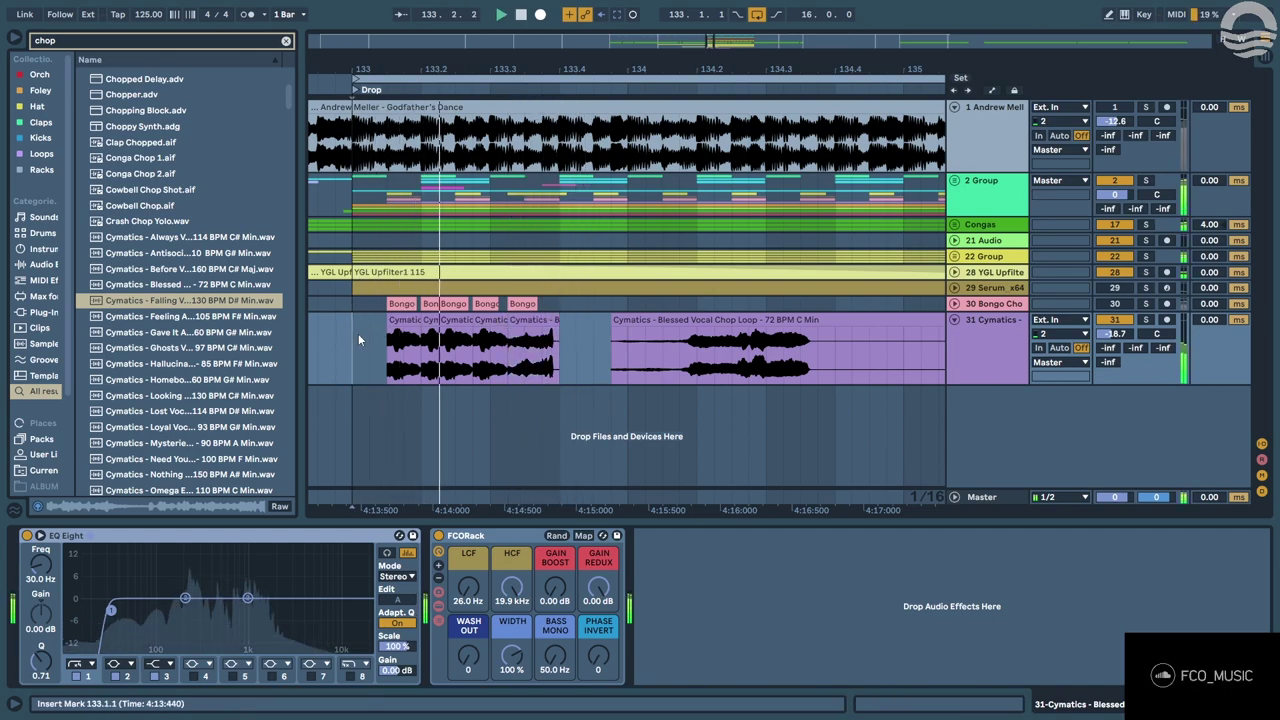
key(space)
Delete the vocal slices before 133.3.2 and play the slice that starts there.
click(487, 321)
shift+click(405, 320)
key(Delete)
click(536, 320)
key(space)
key(space)
key(space)
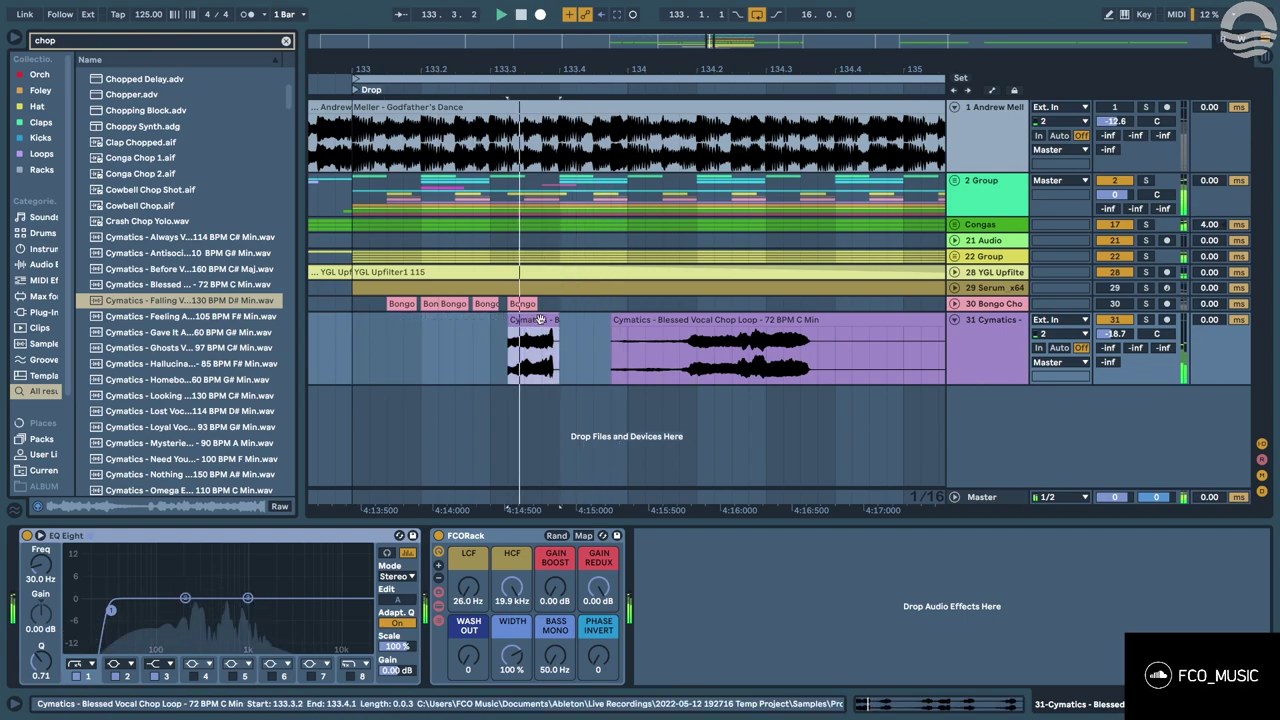
Raise the pitch of the vocal slice at 133.3.2 to +5 semitones and beyond, auditioning the changes.
double_click(537, 320)
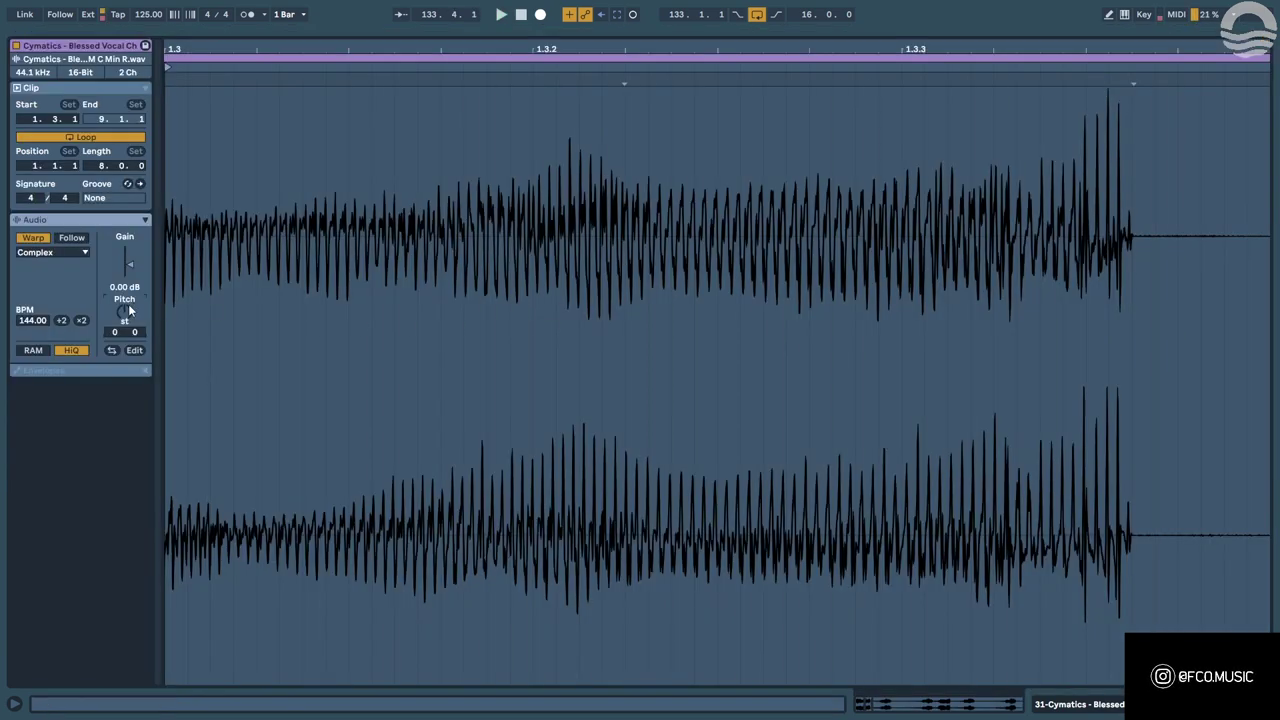
key(space)
key(Up)
key(Up)
key(space)
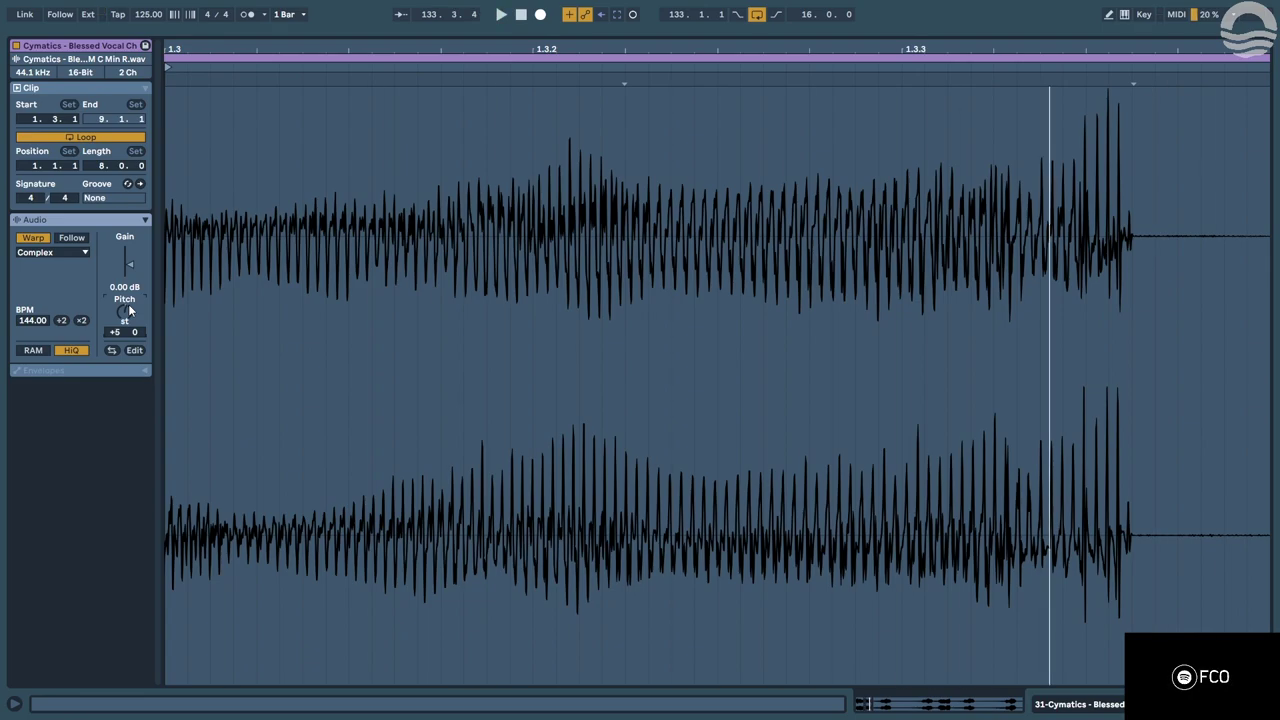
key(space)
key(Up)
key(space)
key(space)
key(Up)
key(Up)
key(space)
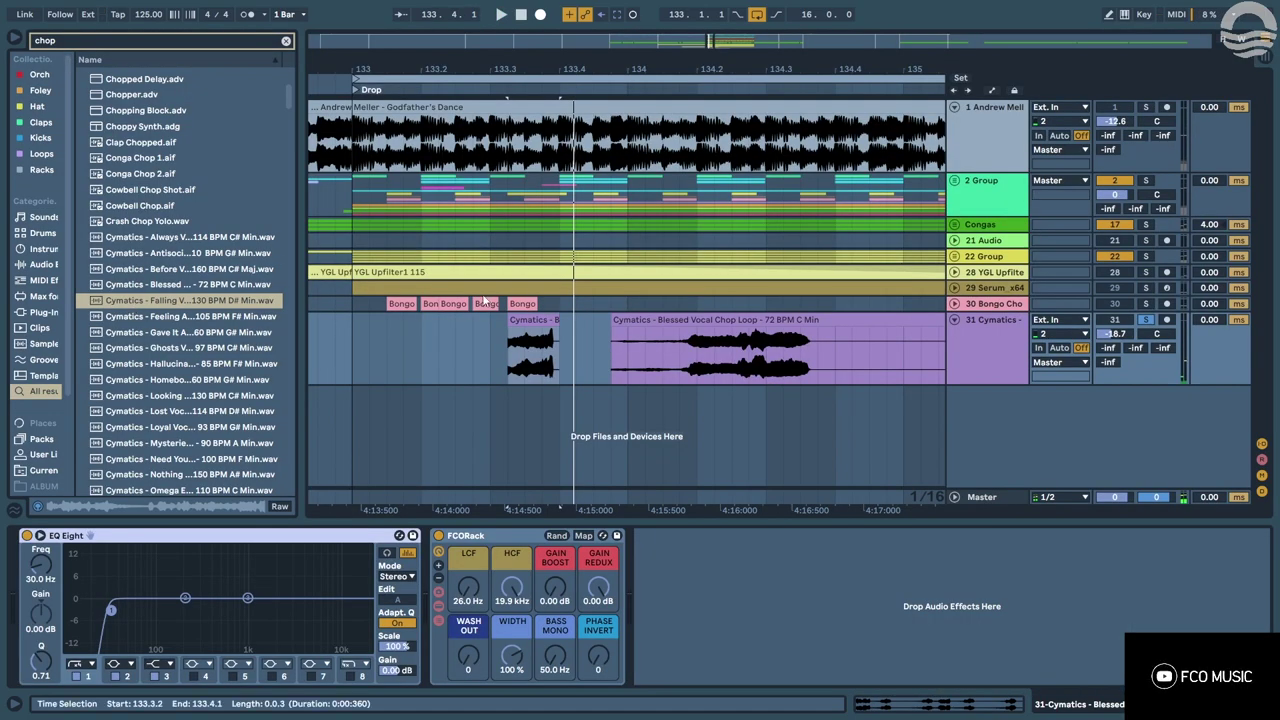
Delete the slice at 133.3.2 and trim the start of the remaining Blessed clip to about 134.1.3.
click(471, 320)
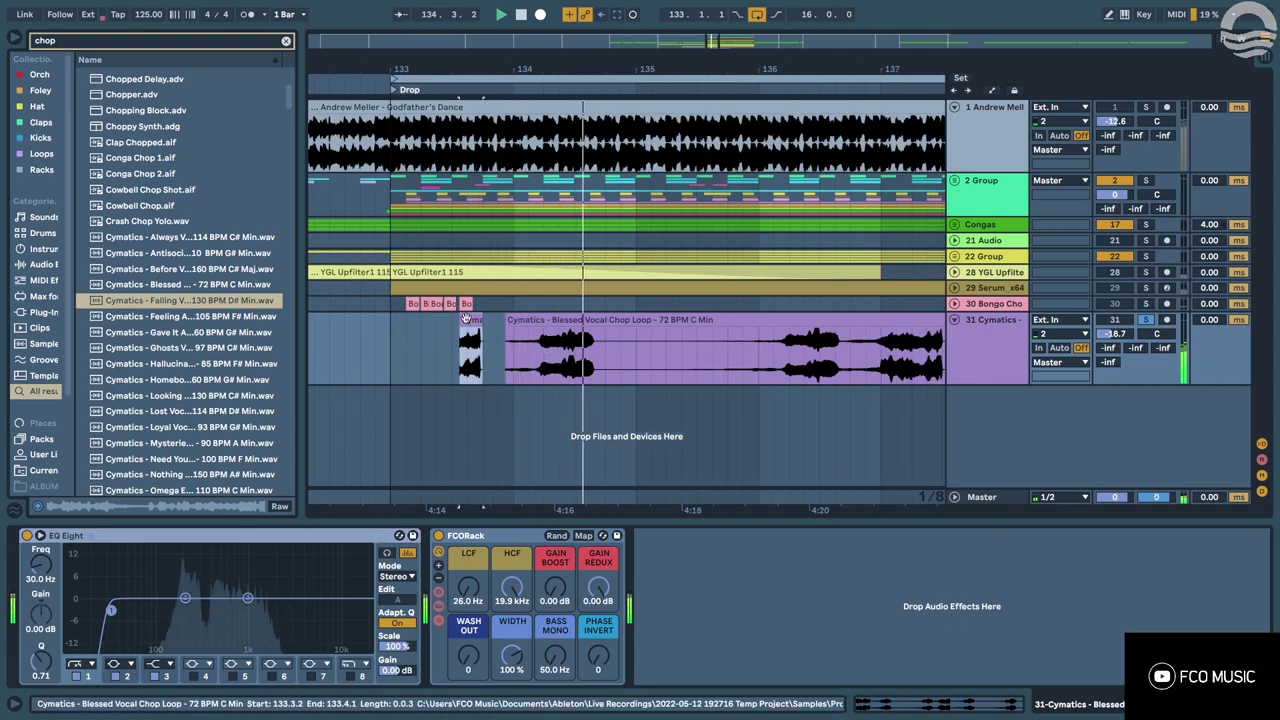
key(Delete)
click(532, 333)
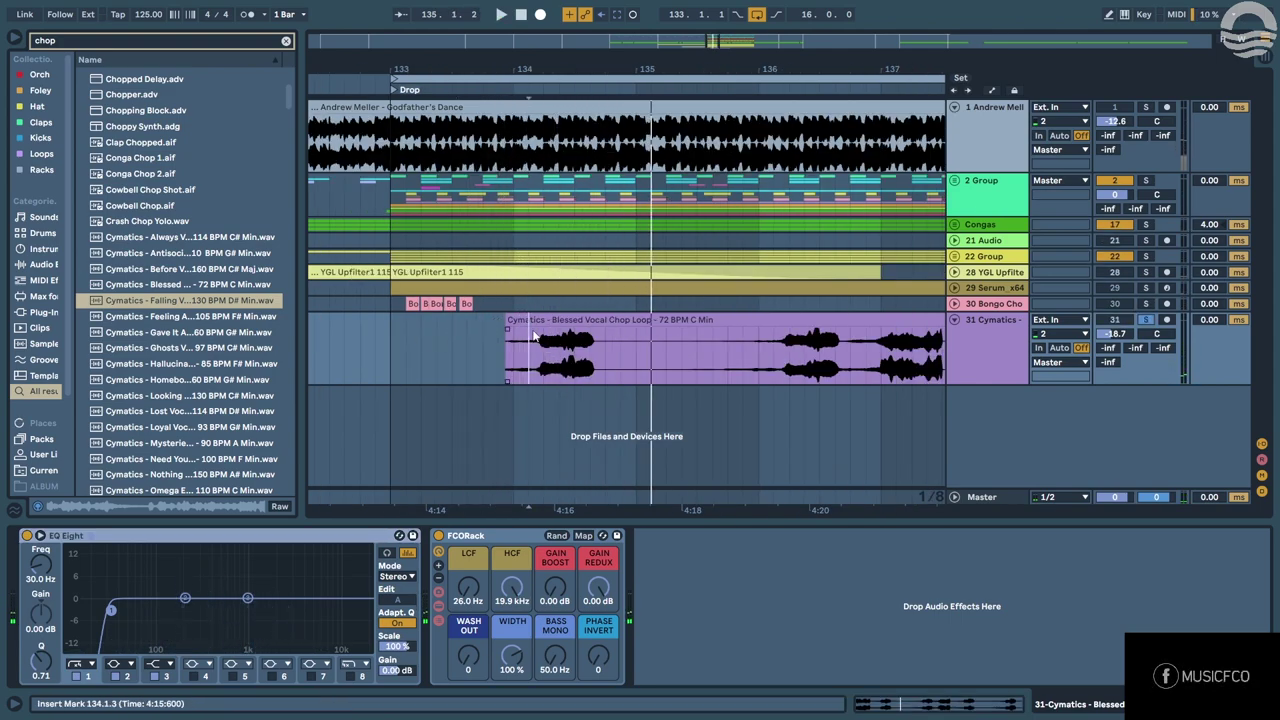
click(512, 320)
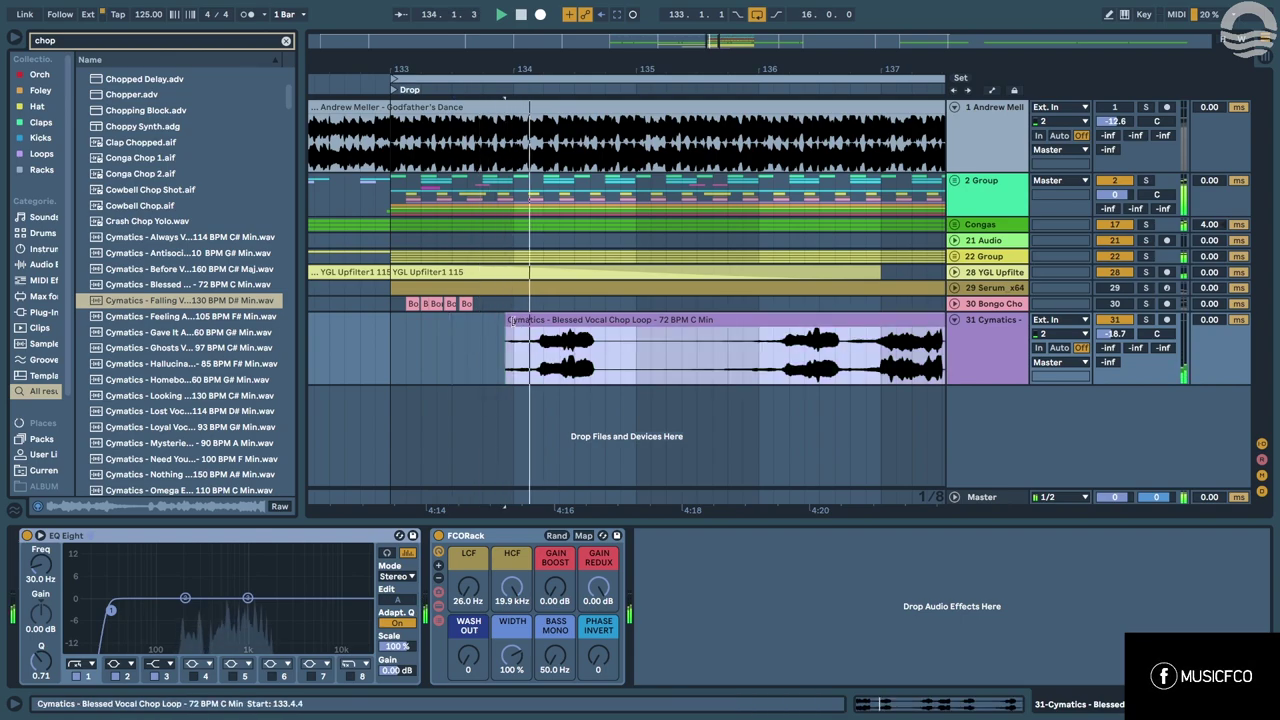
drag(512, 321, 534, 332)
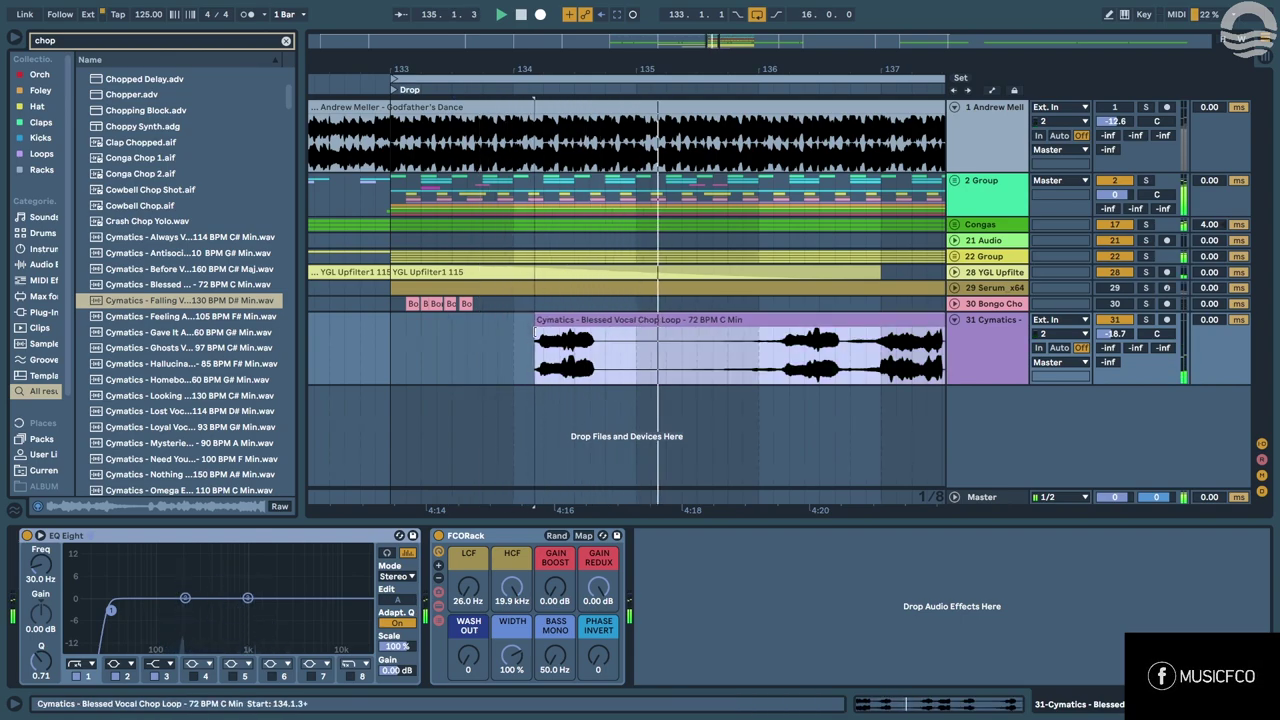
Delete the remaining Blessed vocal chop clip from track 31.
scroll(535, 332, down, 5)
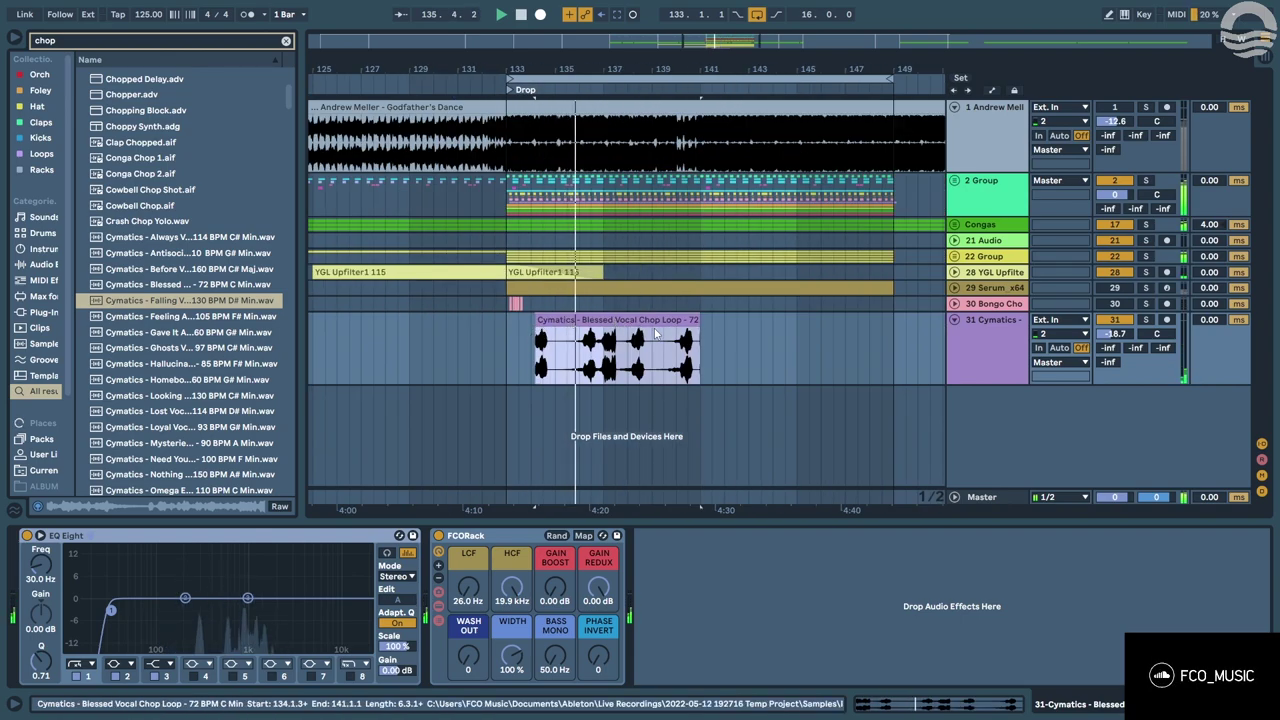
key(Delete)
click(604, 338)
Audition other Cymatics vocal chops, including the 85 BPM F# Min and Omega 110 BPM C Min loops.
click(228, 363)
scroll(230, 366, down, 3)
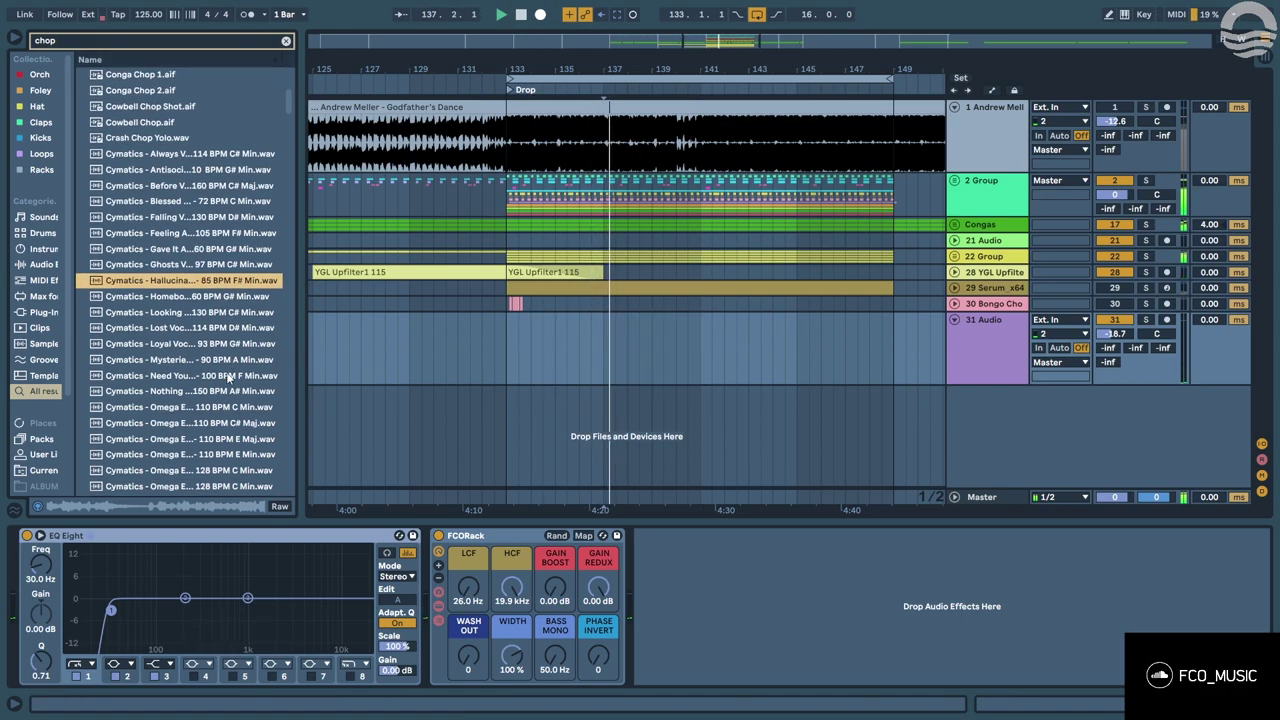
scroll(240, 352, down, 1)
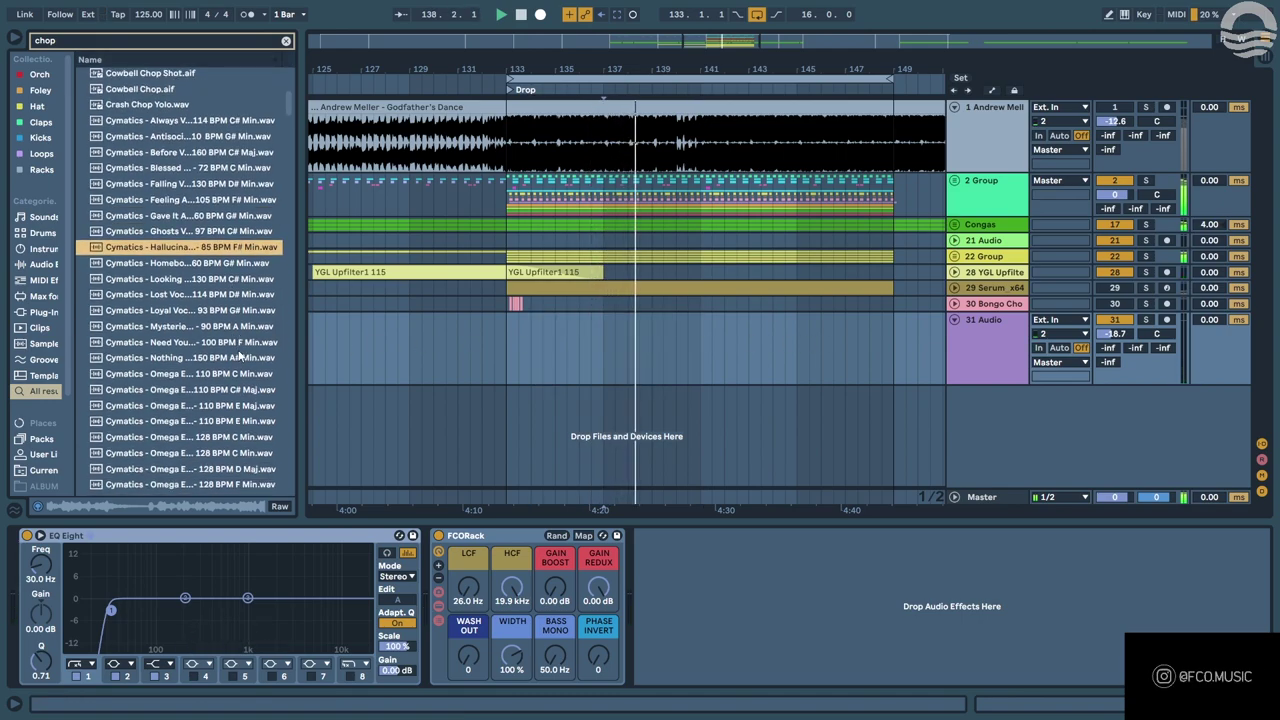
click(202, 262)
scroll(202, 261, down, 3)
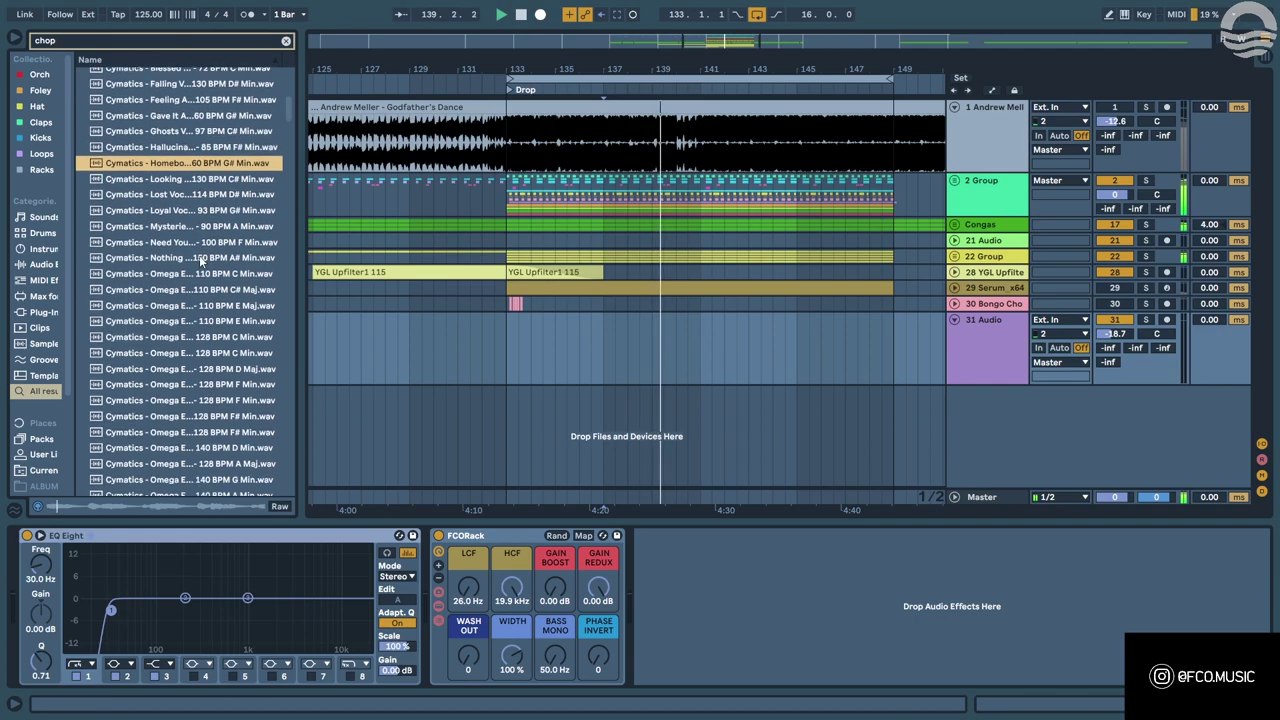
scroll(201, 311, up, 1)
click(201, 311)
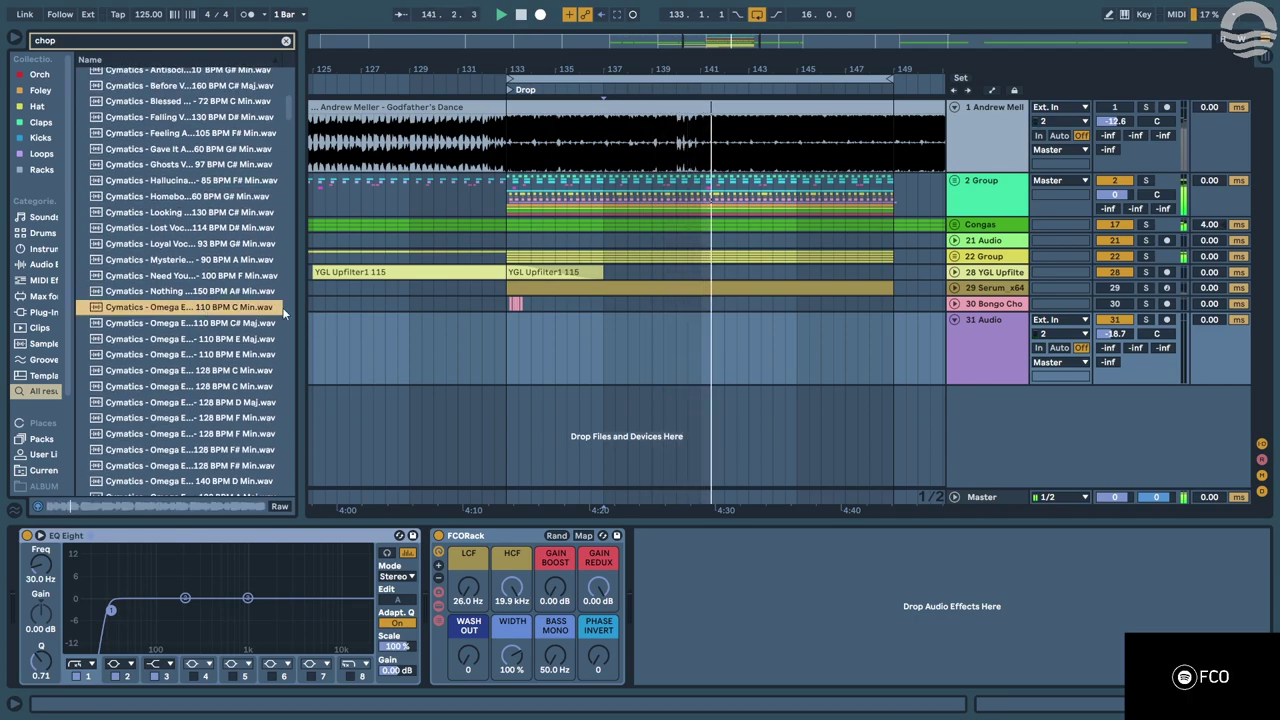
scroll(506, 313, down, 3)
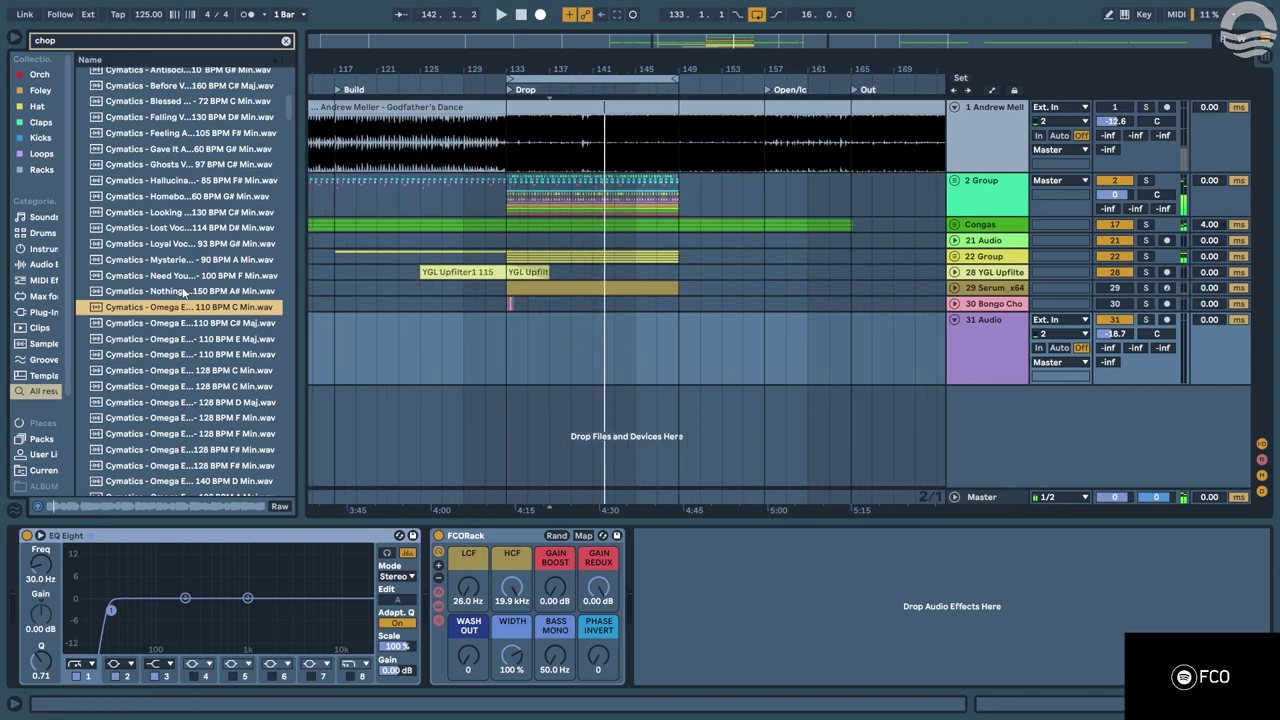
Audition the Cymatics Omega vocal chops at 110 BPM in E and at 128 BPM in C Min, D Maj and F Min.
click(185, 340)
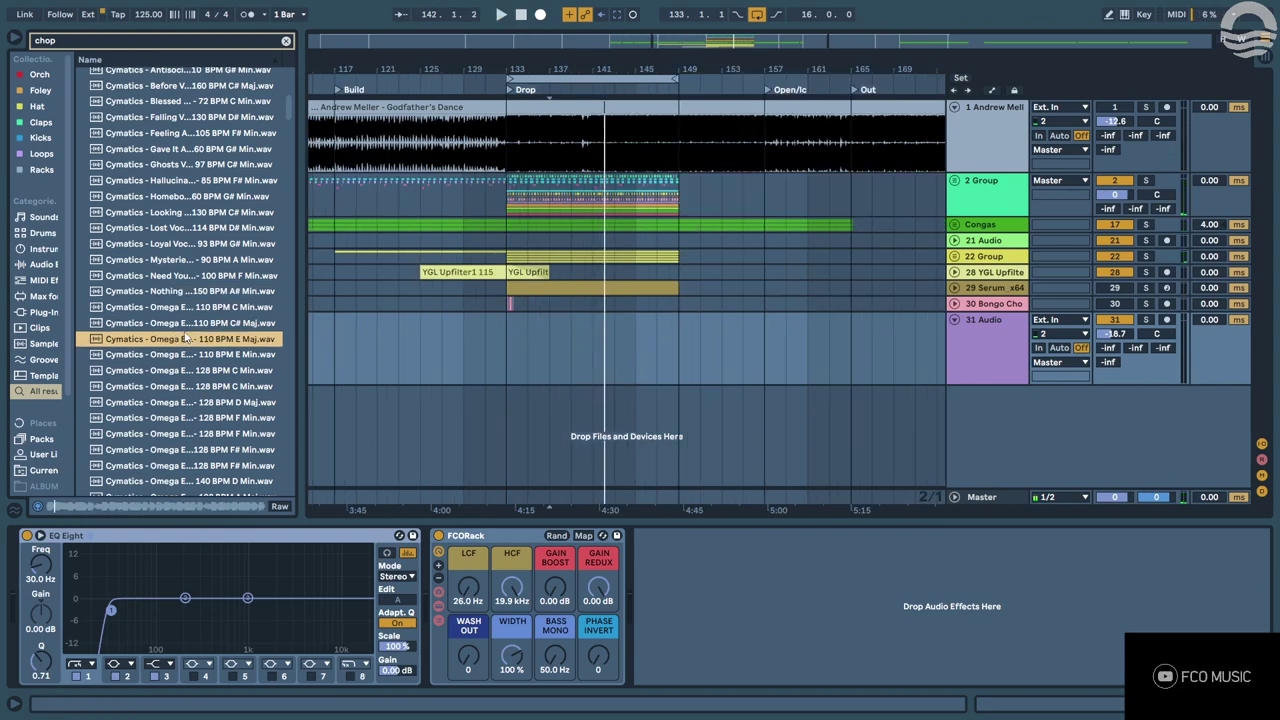
click(186, 328)
click(187, 354)
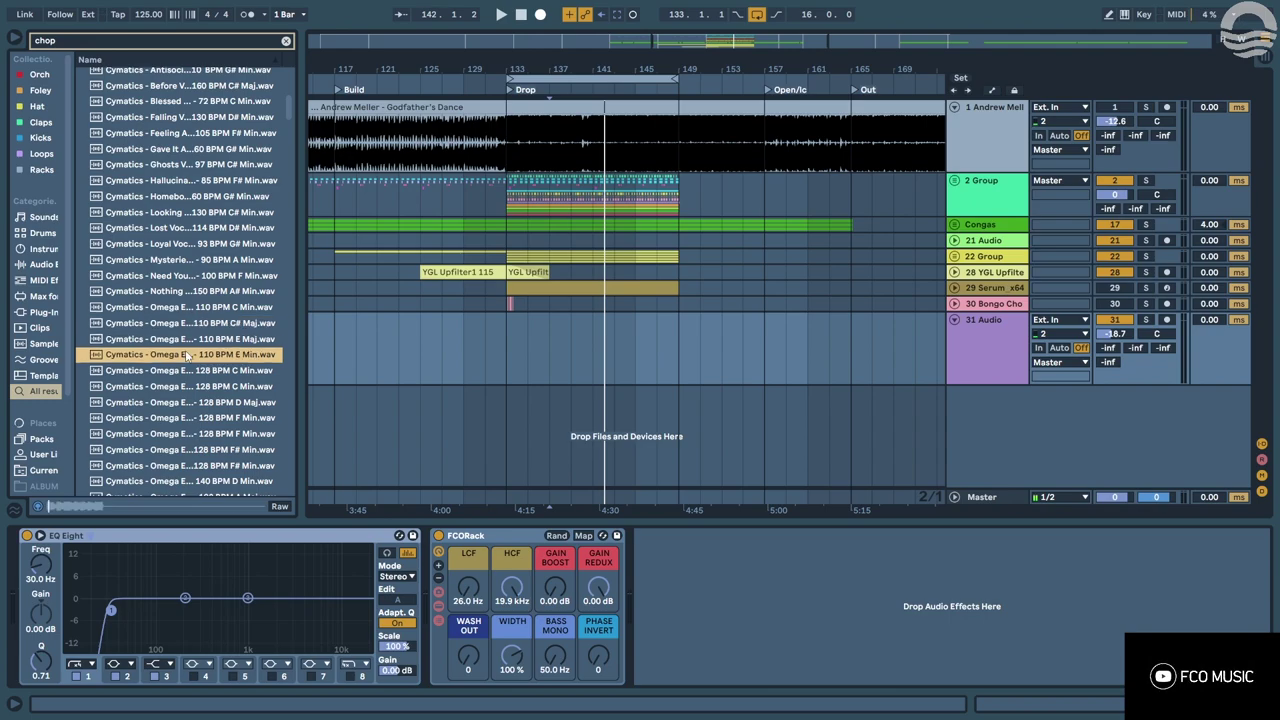
click(187, 375)
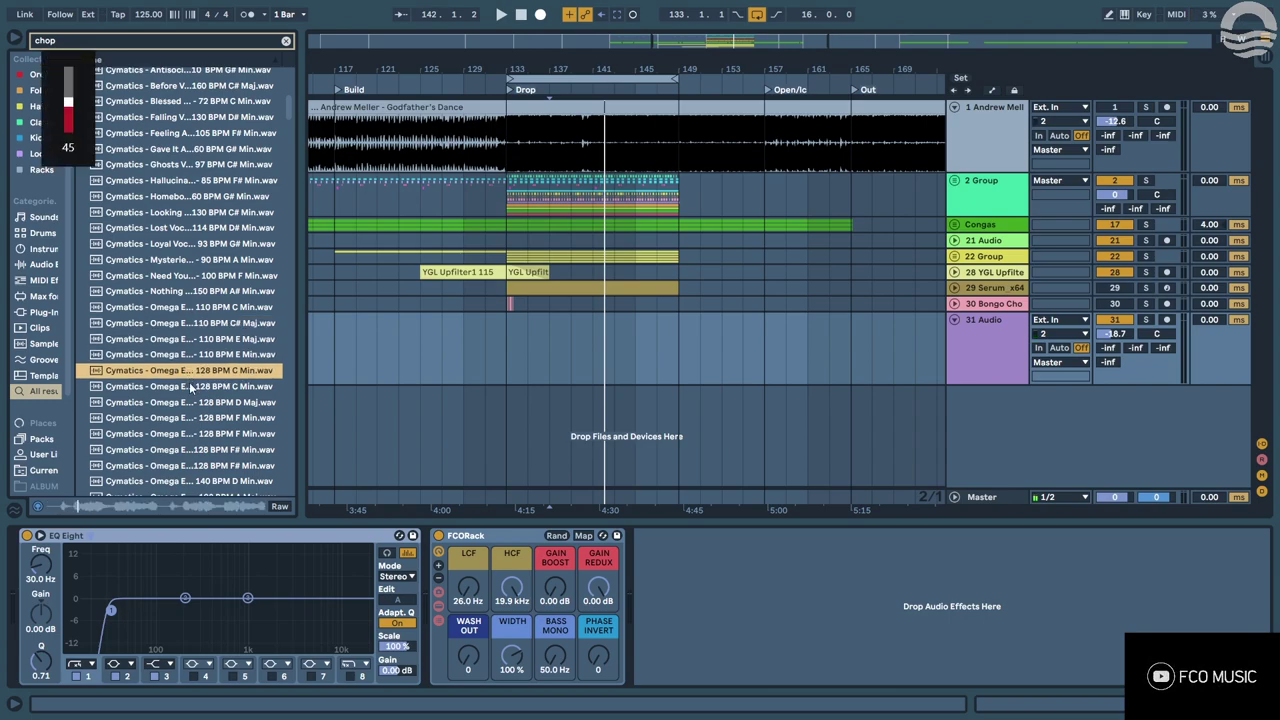
click(194, 392)
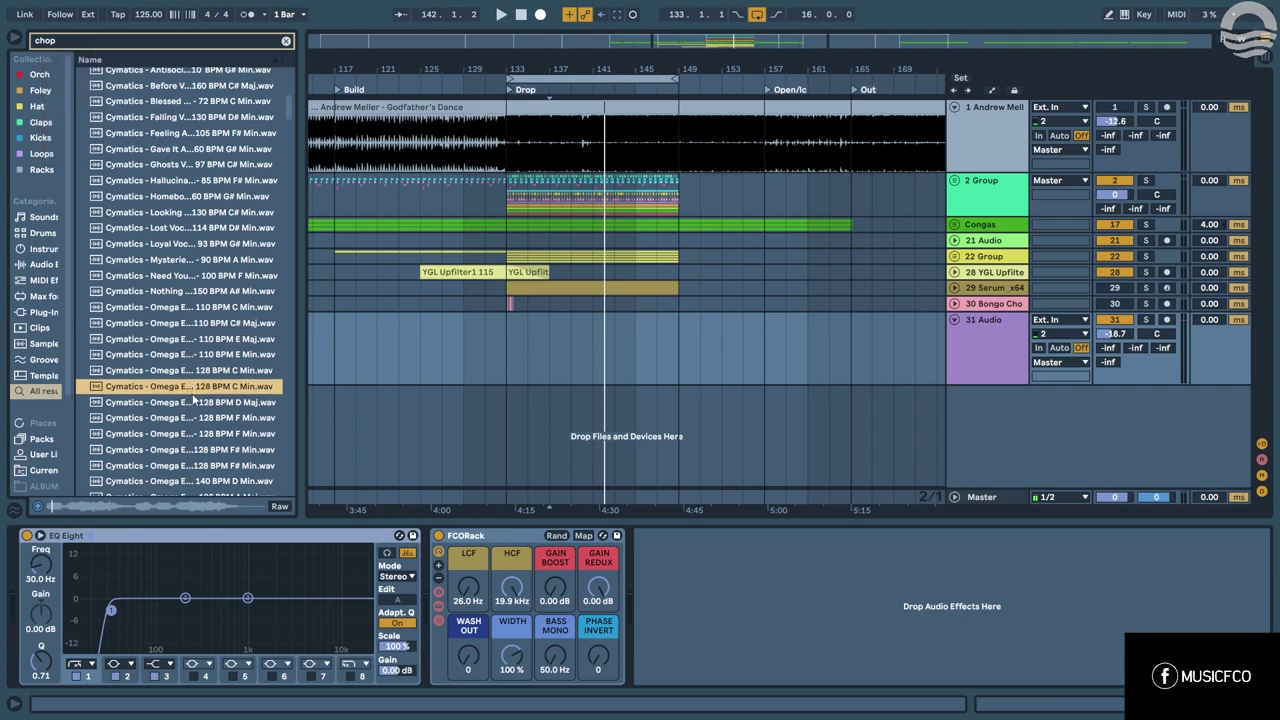
click(193, 401)
scroll(205, 395, down, 1)
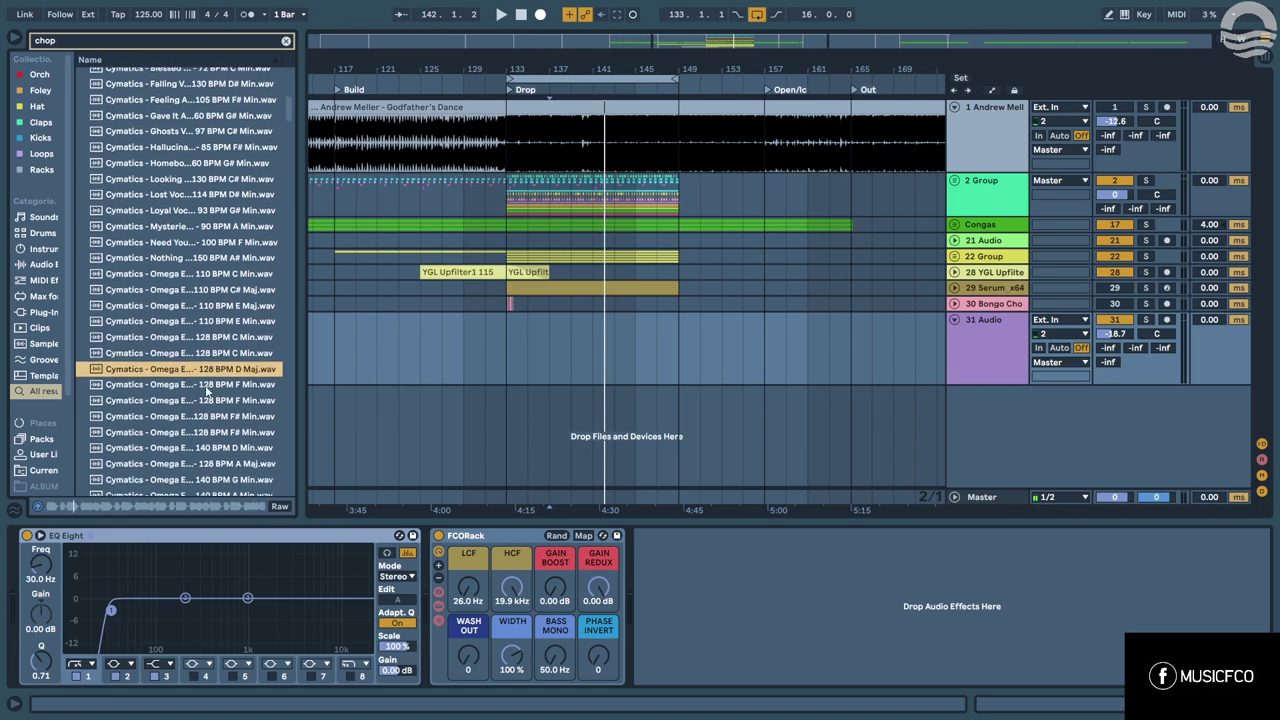
click(207, 389)
scroll(207, 386, down, 1)
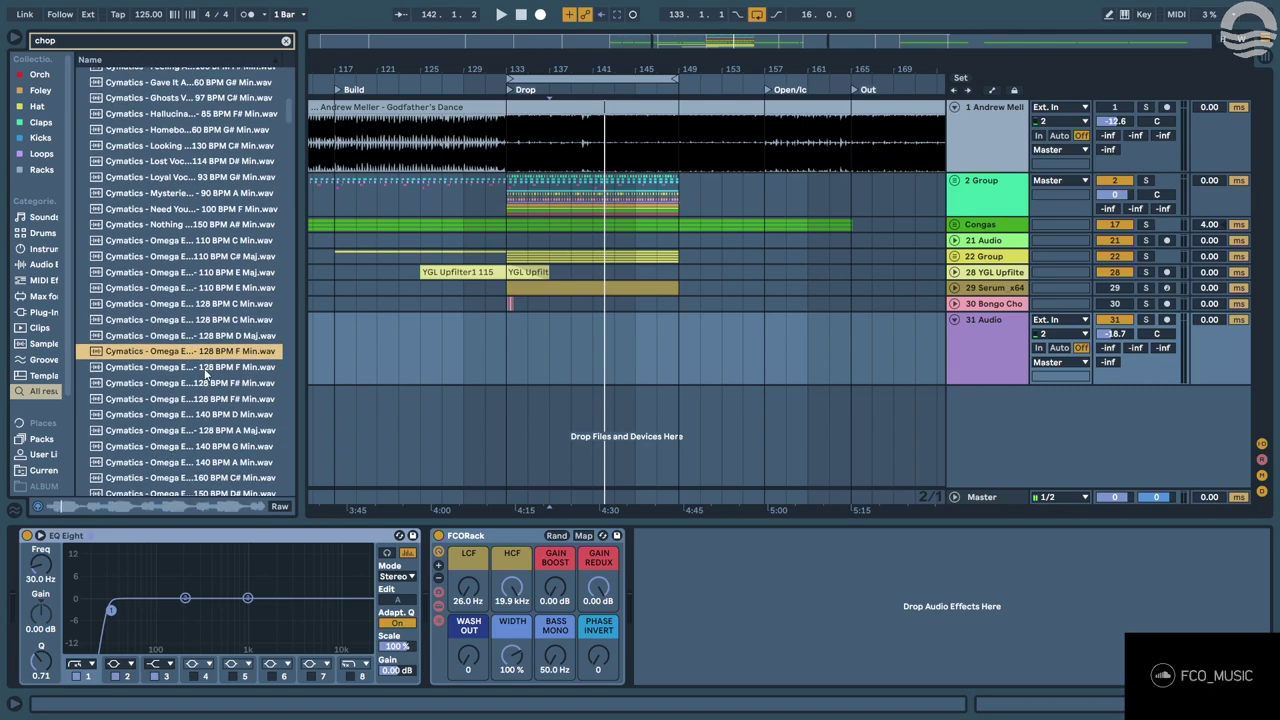
Place Cymatics Omega Expansion Vocal Chop 9 (128 BPM F Min) on track 31 at 133.1.1 and transpose it to -2 semitones.
click(206, 370)
drag(335, 357, 521, 321)
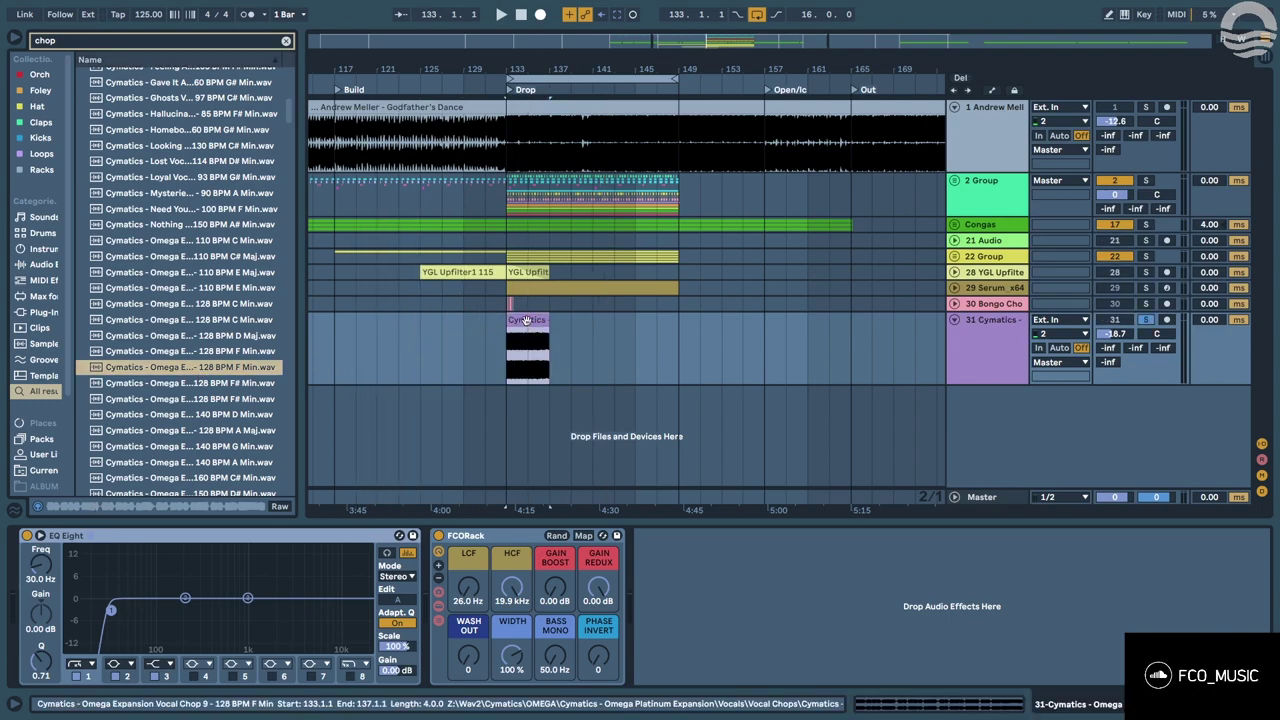
key(space)
double_click(521, 321)
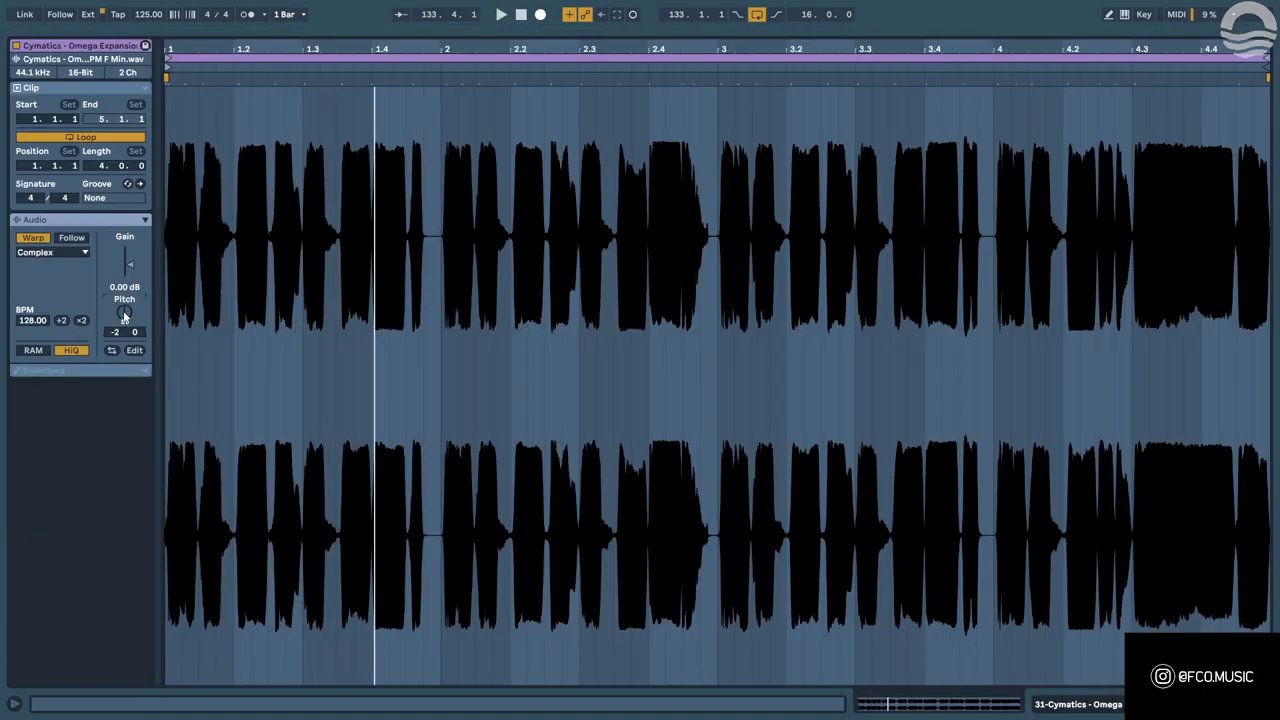
Try the Tones and Texture warp modes on the Omega vocal chop clip during playback.
click(55, 252)
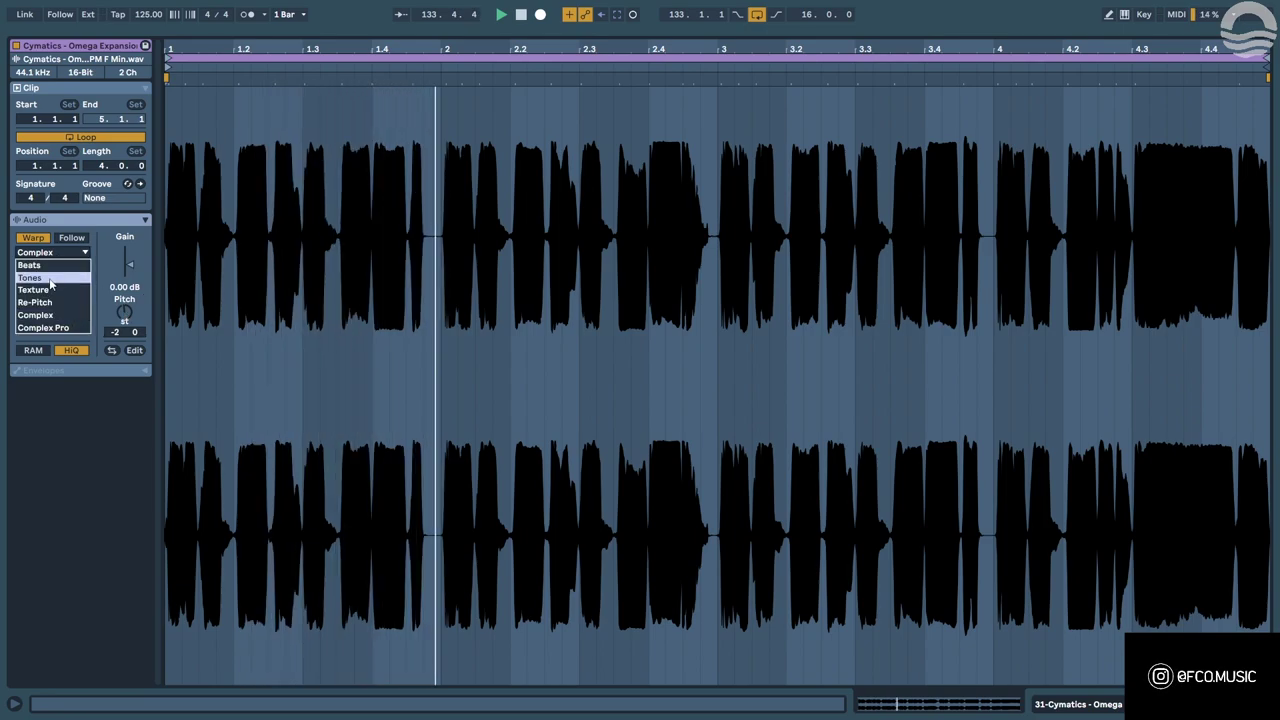
click(51, 284)
click(50, 252)
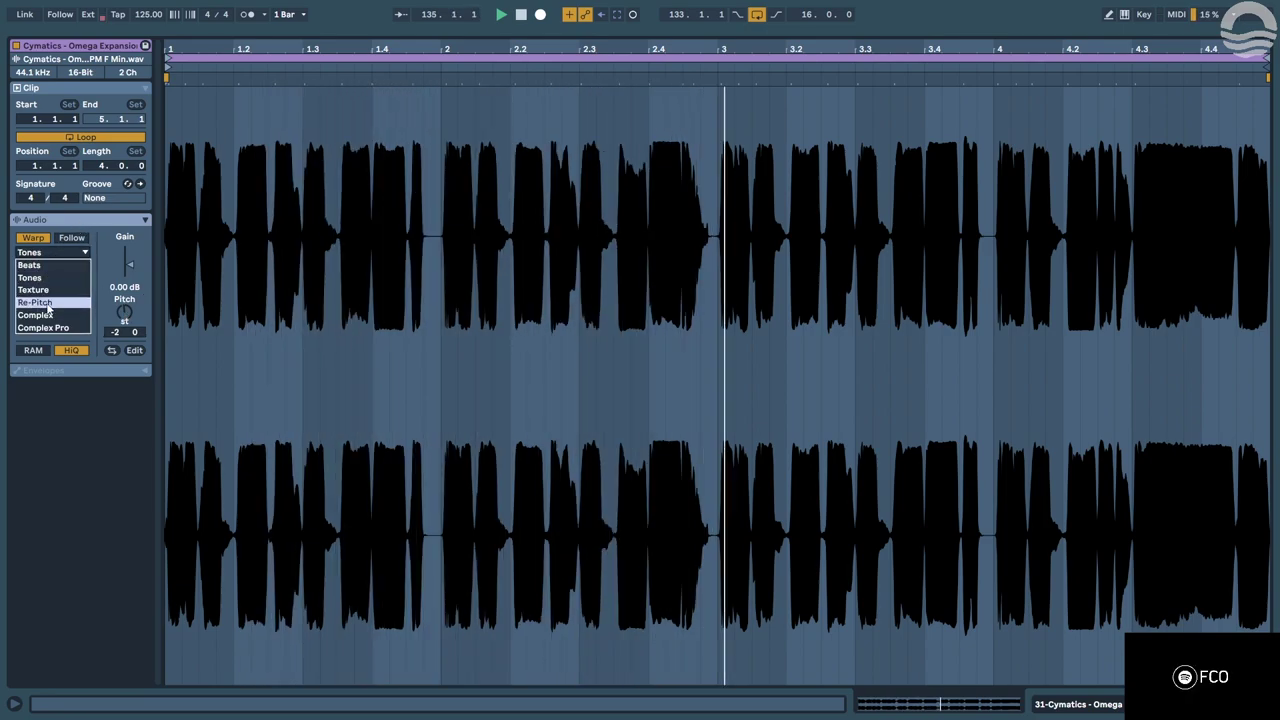
click(49, 289)
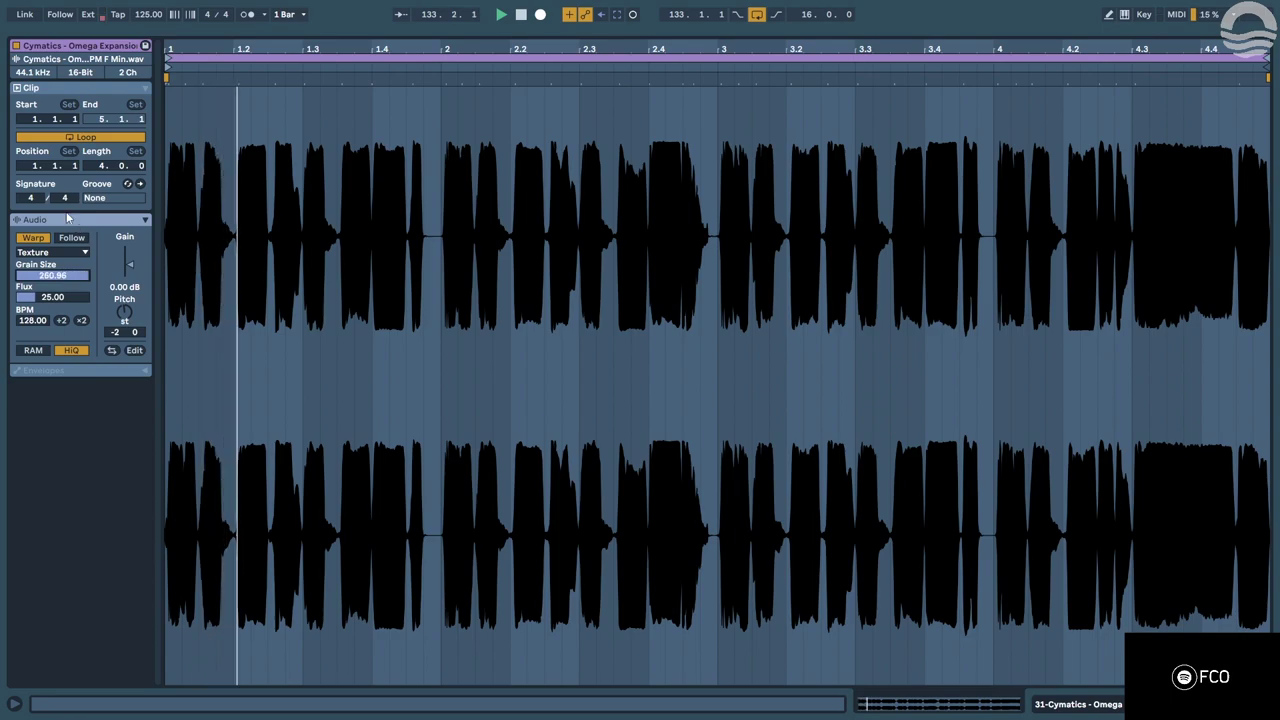
Set the Omega vocal chop clip's warp mode to Complex Pro.
click(55, 252)
click(45, 326)
drag(53, 380, 57, 266)
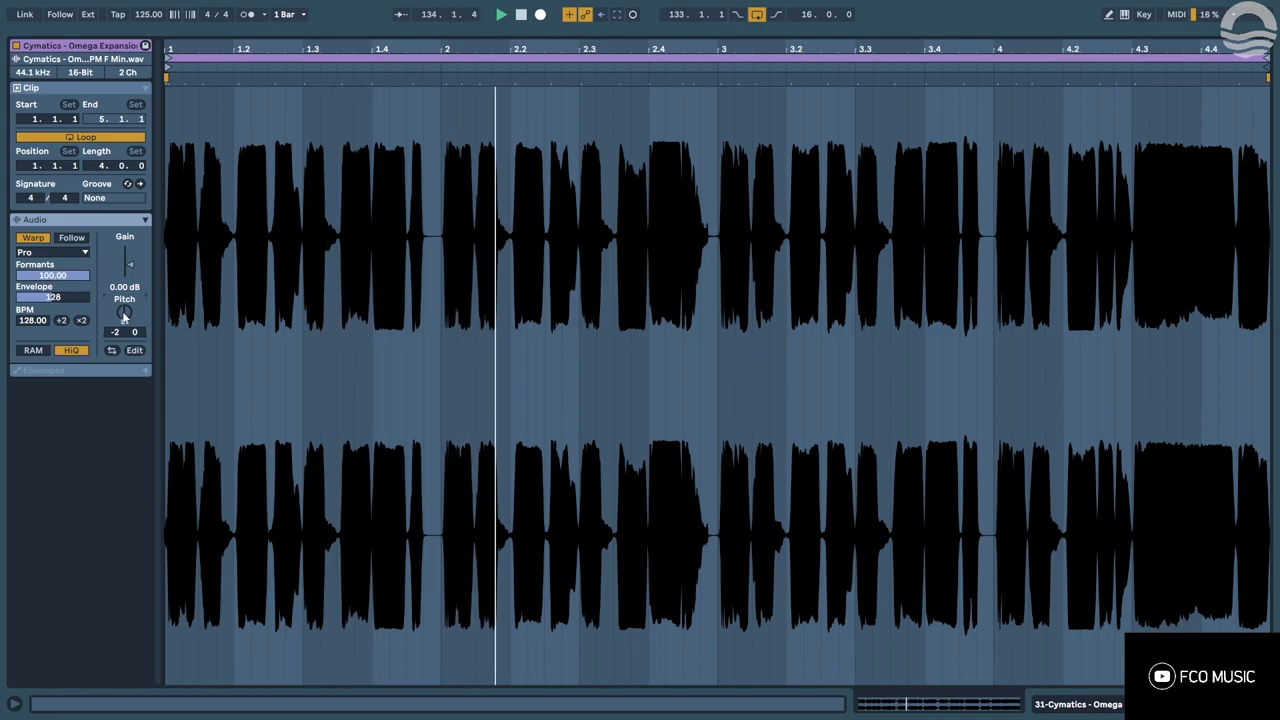
Raise the low-cut frequency of track 31's EQ Eight to 130 Hz.
key(shift+Tab)
scroll(517, 326, up, 4)
click(94, 538)
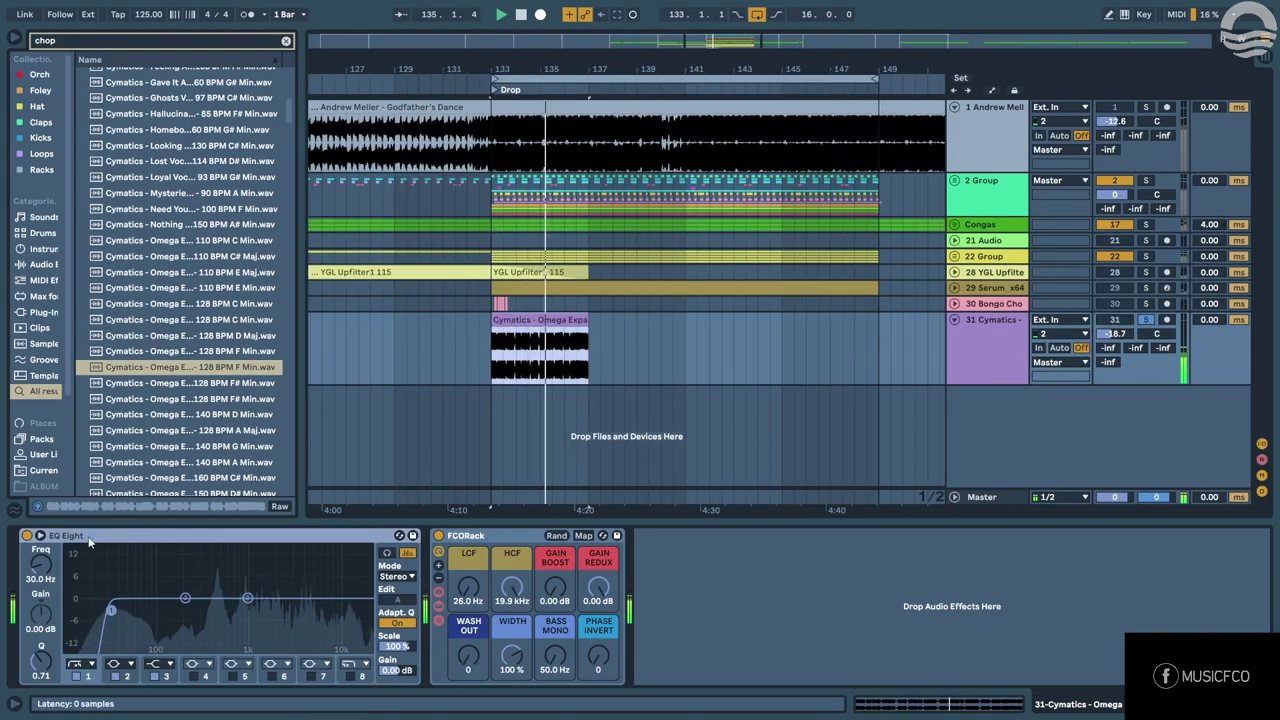
drag(41, 565, 45, 543)
key(space)
key(space)
Turn off the solo on track 31 and play the Omega vocal chop with the full drop.
click(1146, 320)
key(space)
key(space)
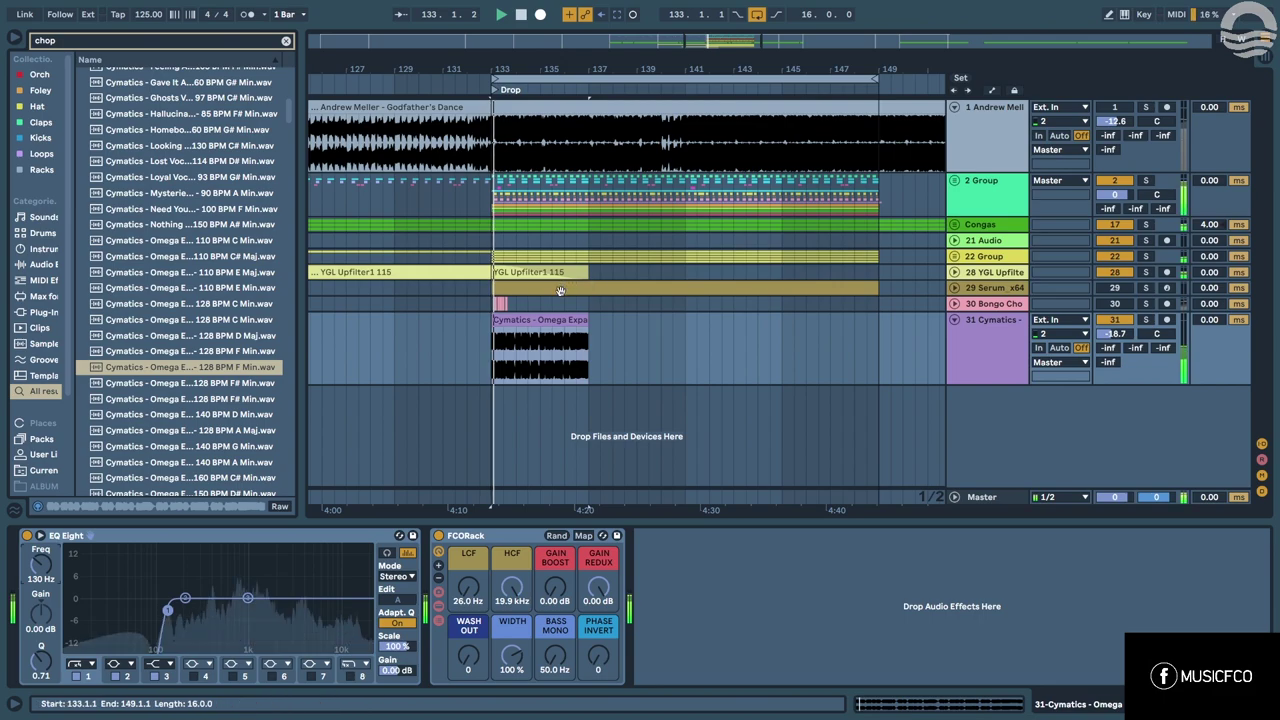
click(484, 341)
key(space)
key(space)
Shift the Omega vocal chop clip to start just after 133.1.2 and play it against the drop.
scroll(496, 322, up, 5)
drag(502, 321, 568, 328)
click(494, 336)
key(space)
key(space)
scroll(509, 323, up, 3)
click(546, 322)
scroll(472, 340, down, 4)
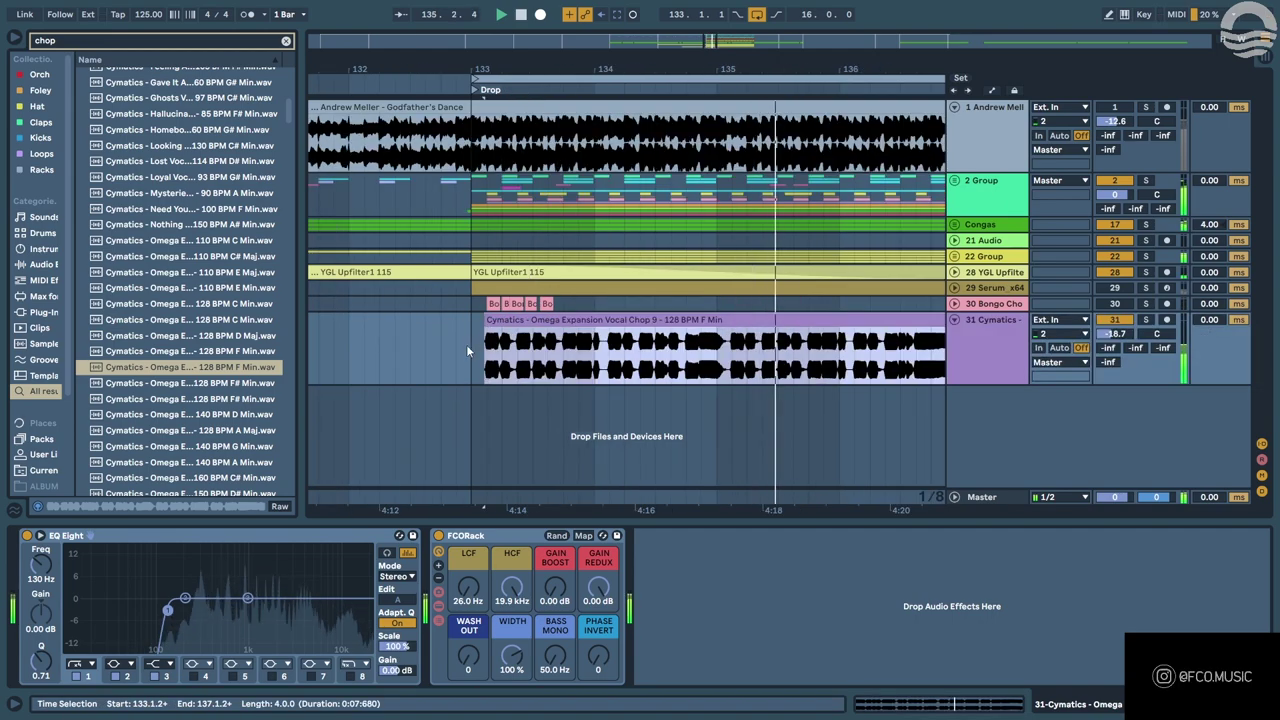
scroll(466, 344, down, 5)
scroll(492, 335, up, 2)
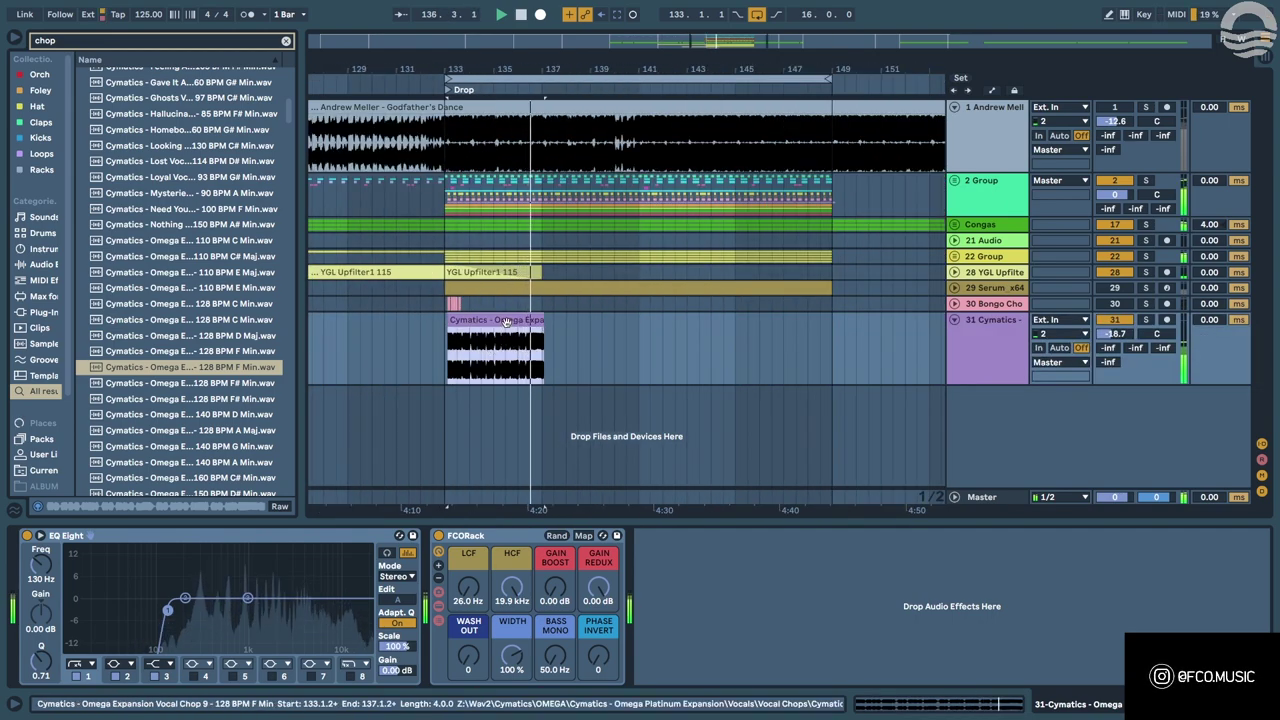
Delete the Omega Vocal Chop 9 clip from track 31 and audition other Omega chop samples against the drop.
key(Delete)
click(432, 336)
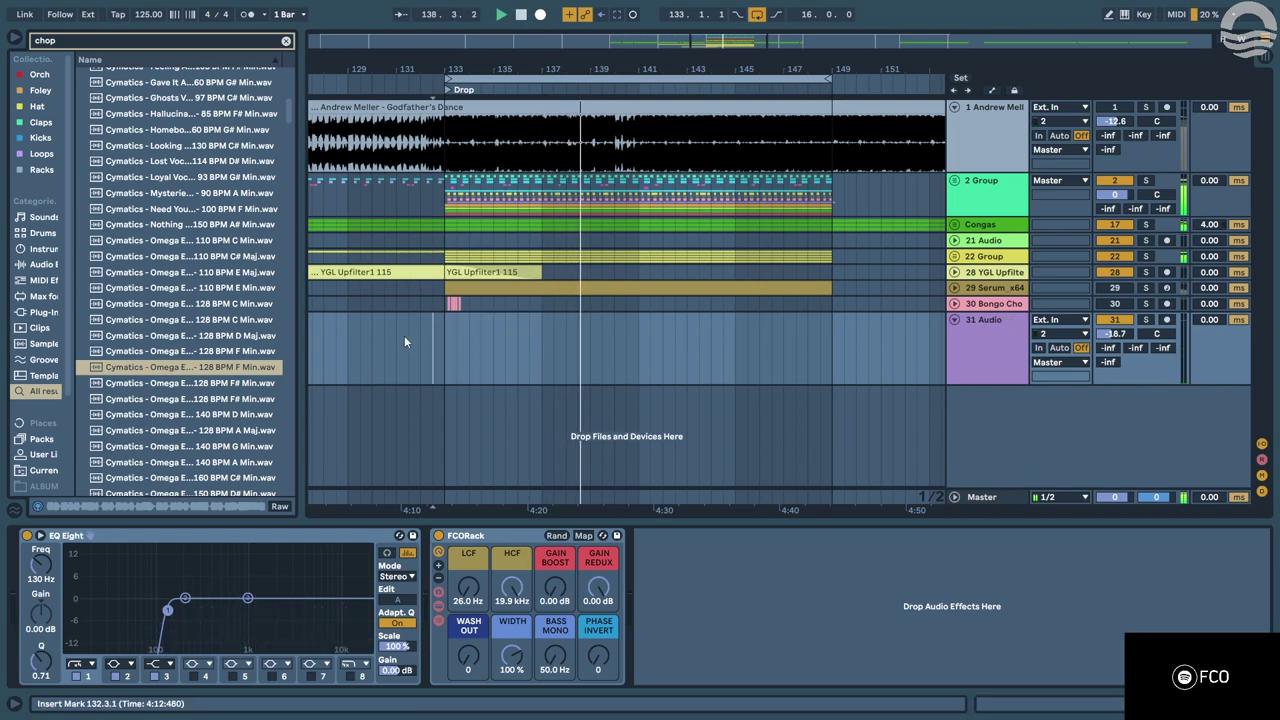
scroll(200, 390, down, 2)
scroll(199, 385, down, 1)
click(199, 383)
scroll(200, 388, down, 3)
click(202, 388)
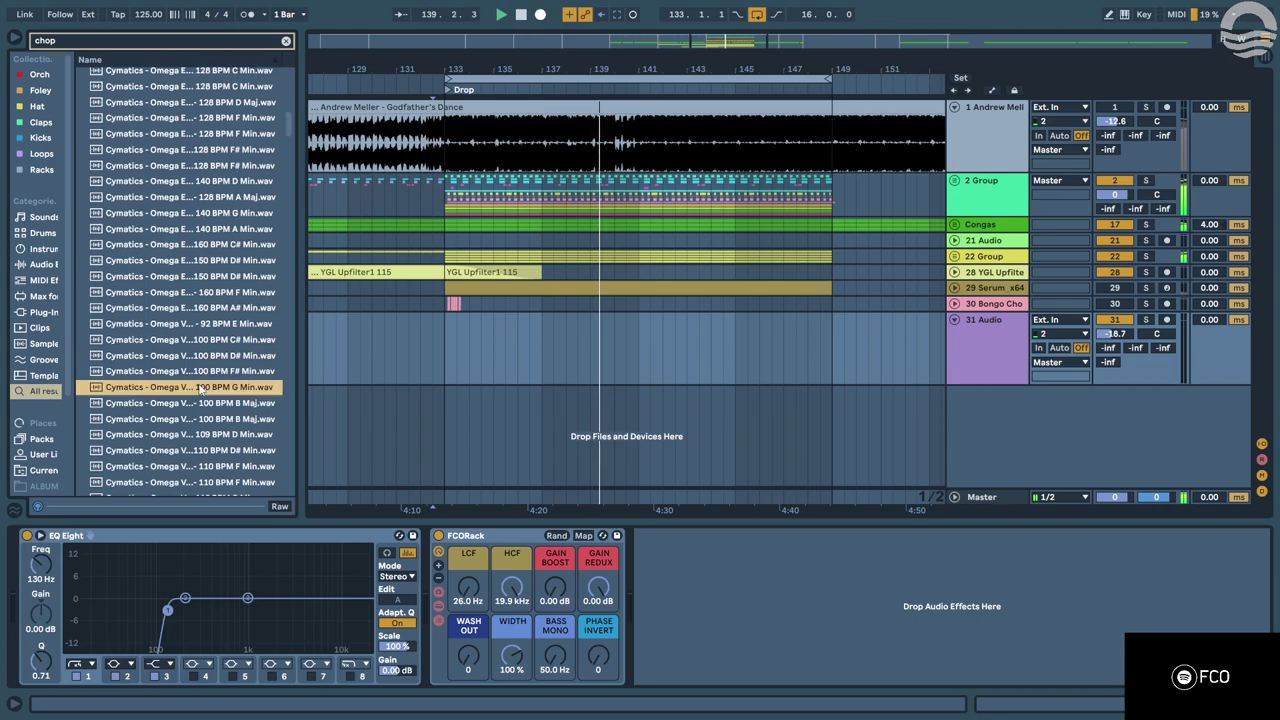
click(223, 279)
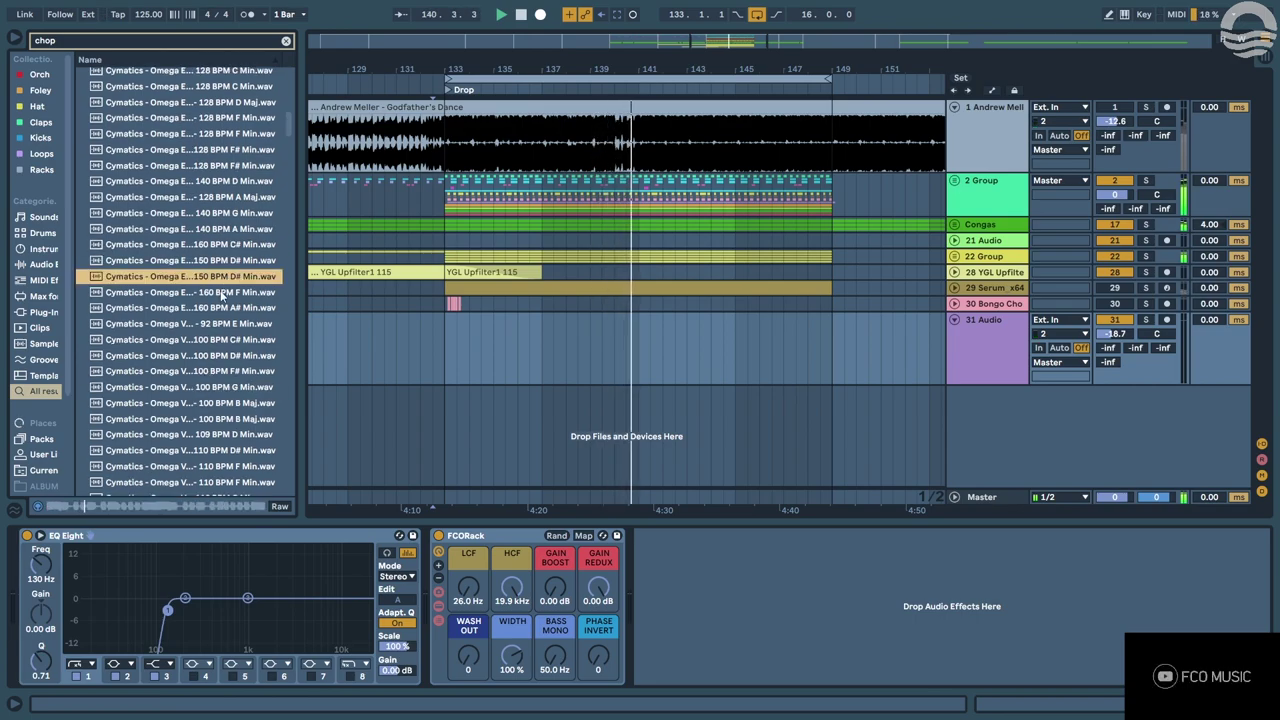
Place the Omega Expansion Vocal Chop 17 - 160 BPM F Min sample at bar 133 on track 31 and set its clip tempo to 80 BPM.
click(221, 296)
drag(222, 298, 446, 322)
double_click(455, 323)
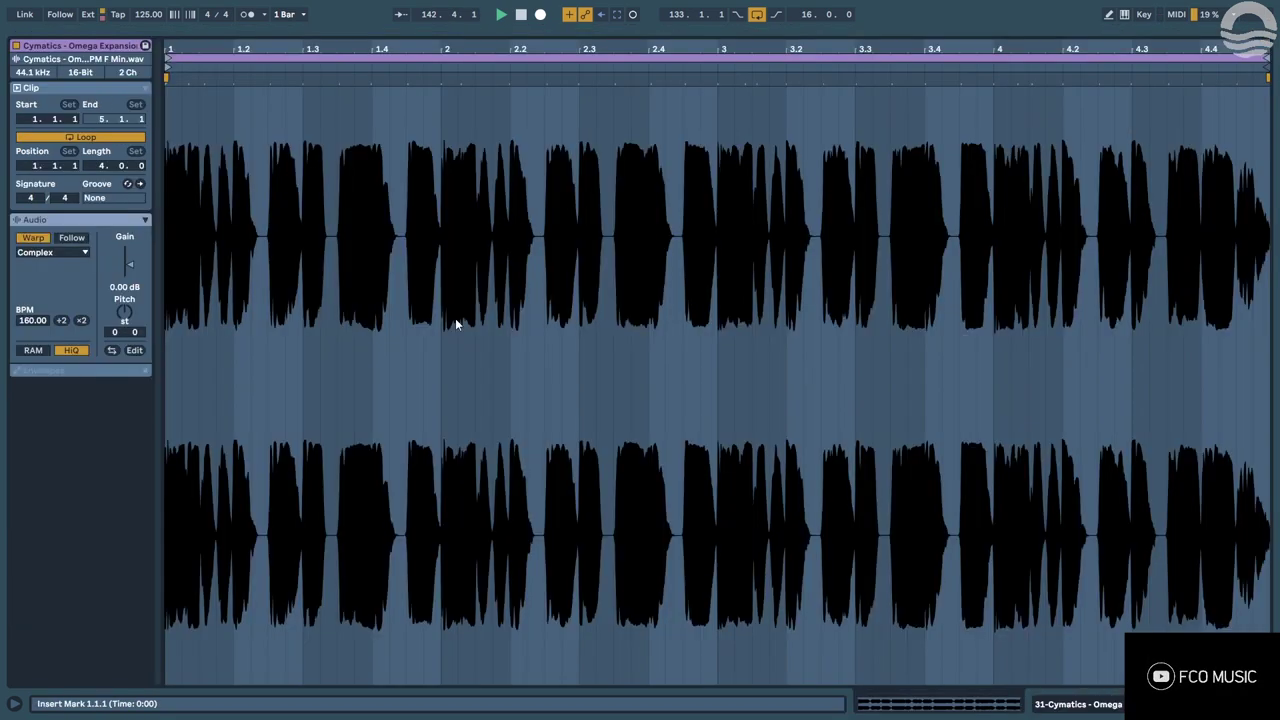
click(81, 320)
double_click(62, 320)
Loop the first two beats of the Vocal Chop 17 clip (1.1.1 to 1.3.1) and extend the clip across the drop to bar 149.
key(space)
key(space)
click(188, 126)
key(space)
key(space)
drag(177, 50, 338, 91)
key(space)
key(space)
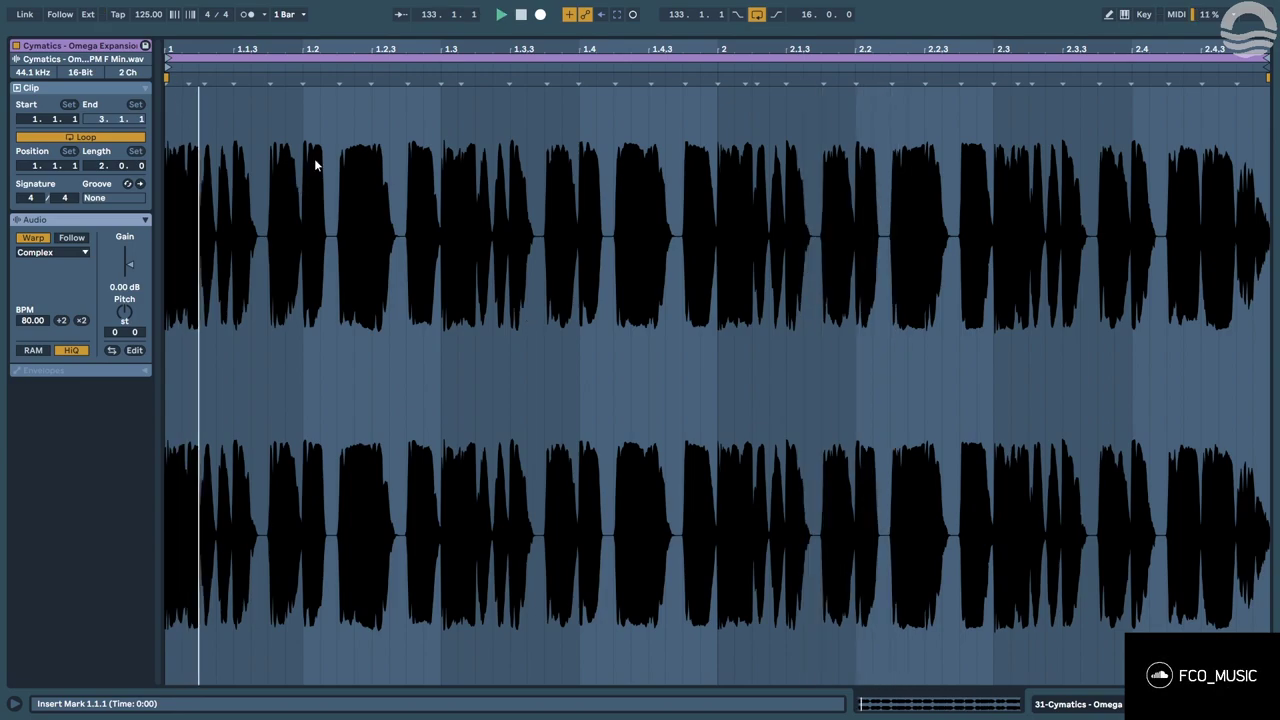
drag(440, 120, 110, 230)
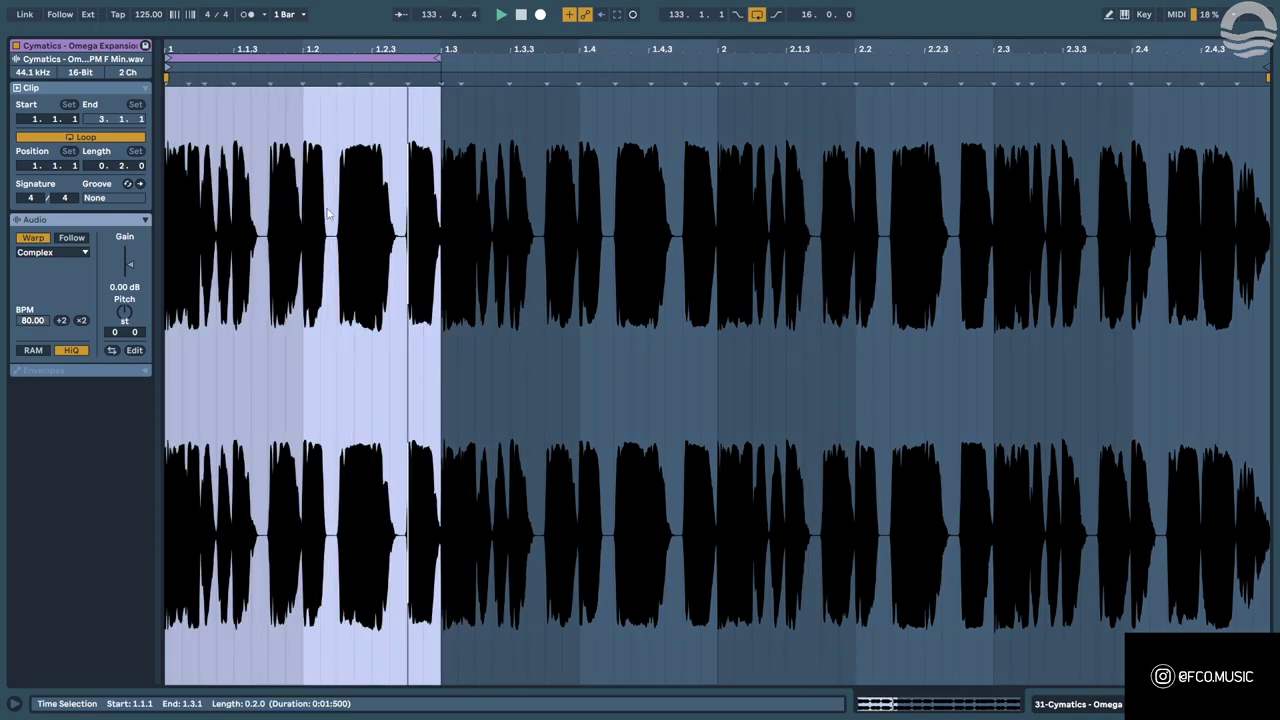
key(shift+Tab)
drag(537, 322, 831, 322)
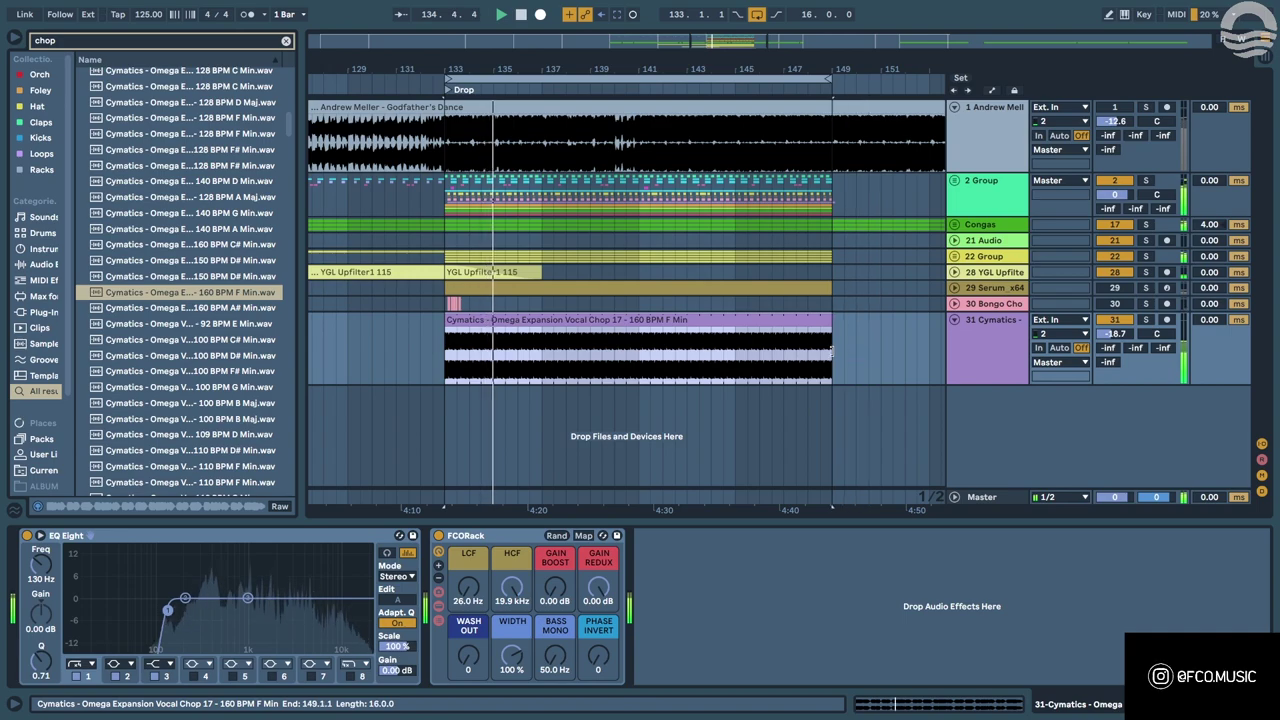
Try transposing the soloed Vocal Chop 17 clip up 24 semitones and reset its pitch to 0.
key(s)
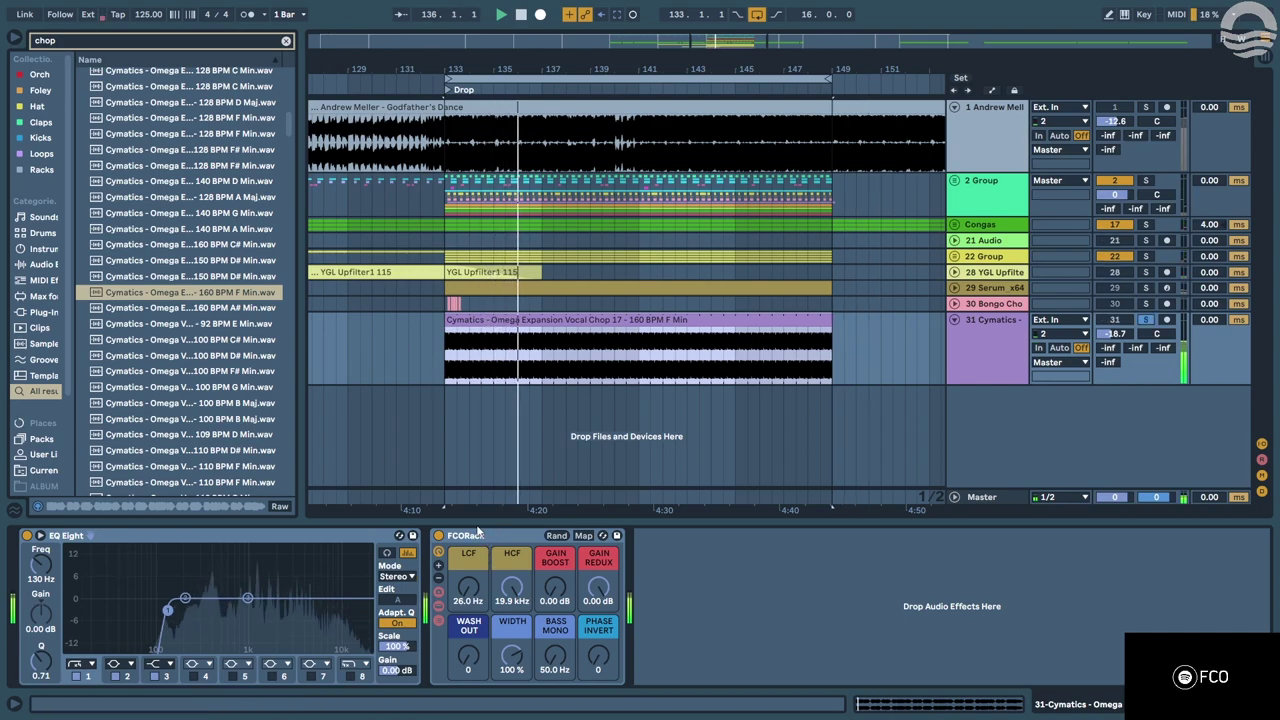
key(shift+Tab)
drag(131, 309, 131, 345)
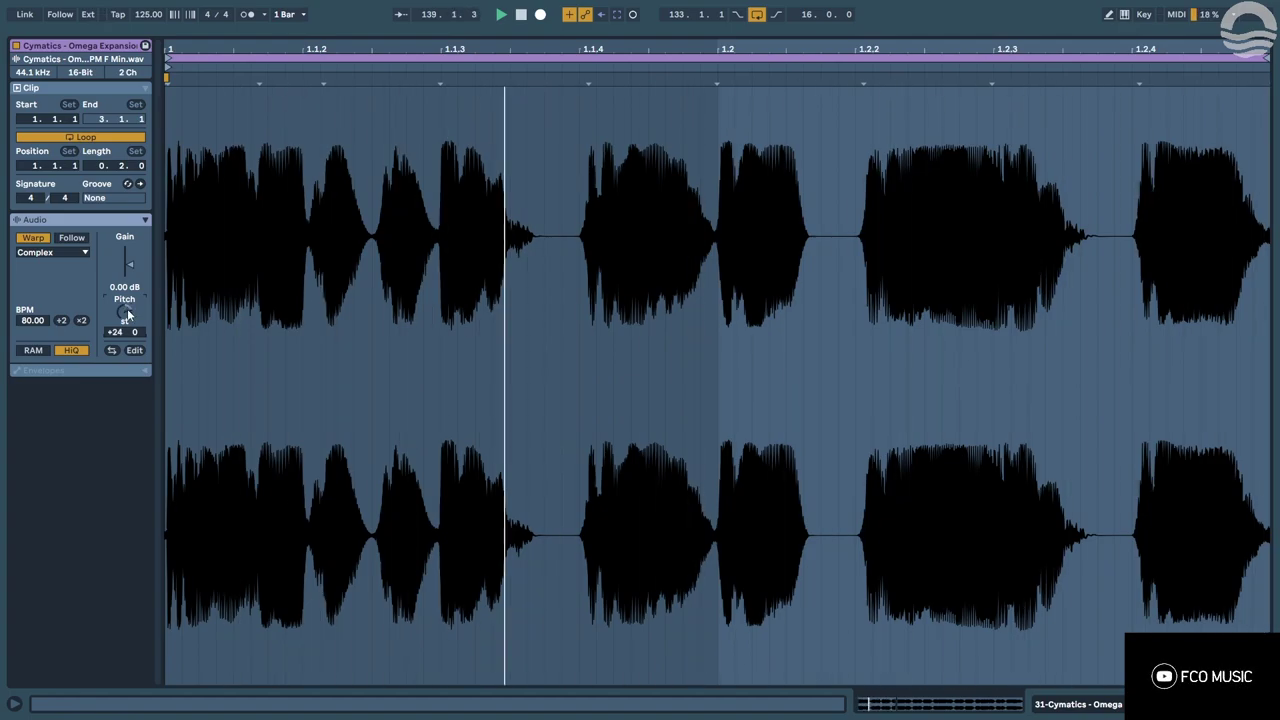
double_click(127, 314)
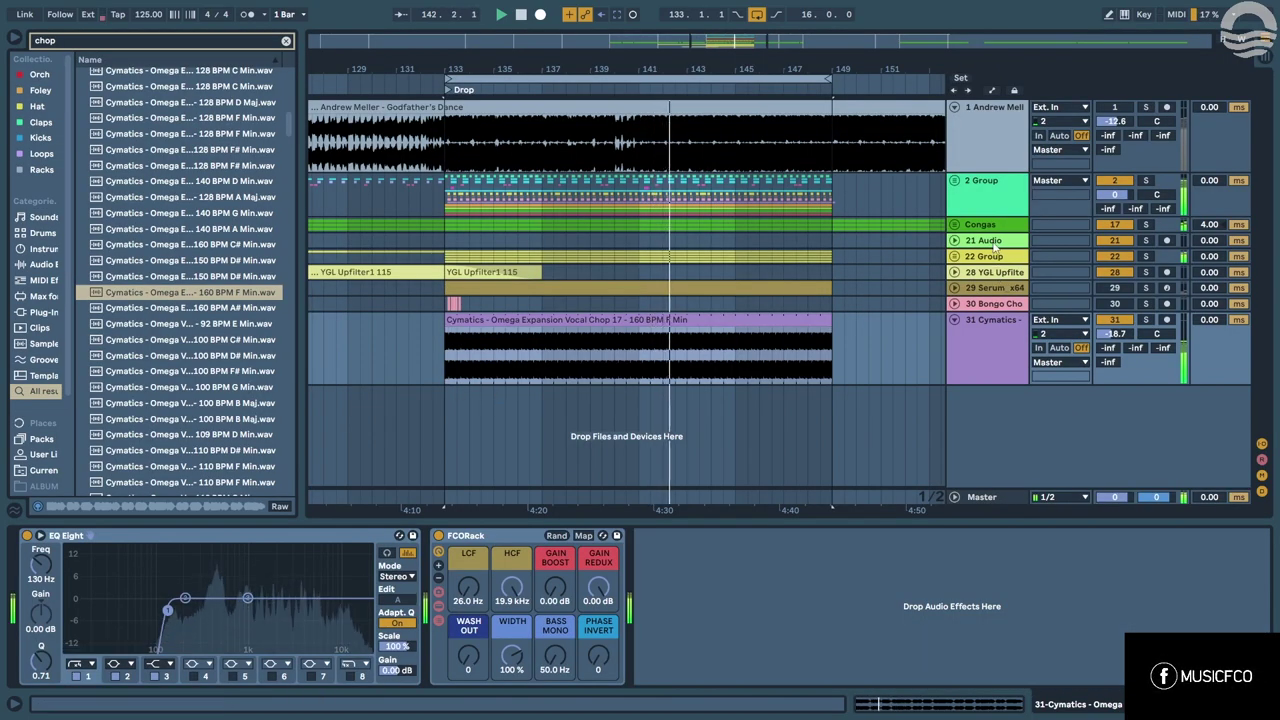
Copy the LFOTool from 22 Group onto track 31 and set track 31's volume to -16.0 dB while playing both tracks soloed.
click(990, 256)
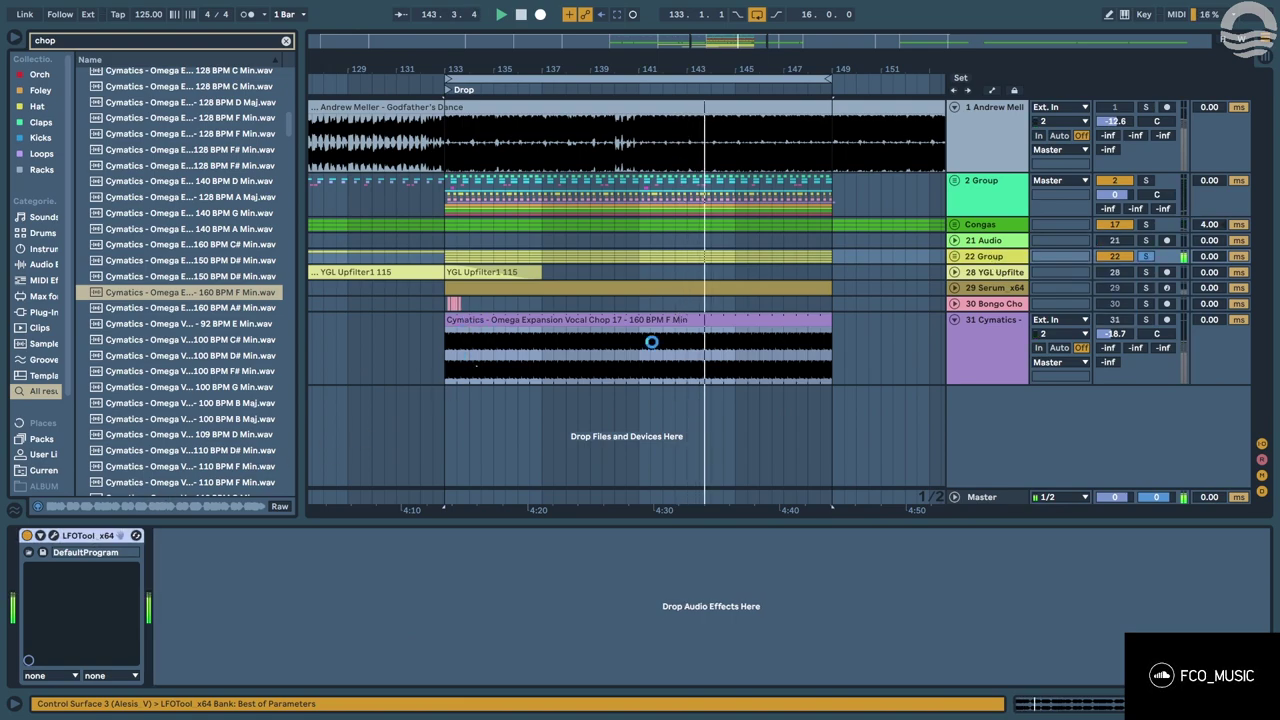
click(651, 342)
ctrl+click(1150, 273)
ctrl+click(1150, 258)
drag(1127, 334, 1134, 318)
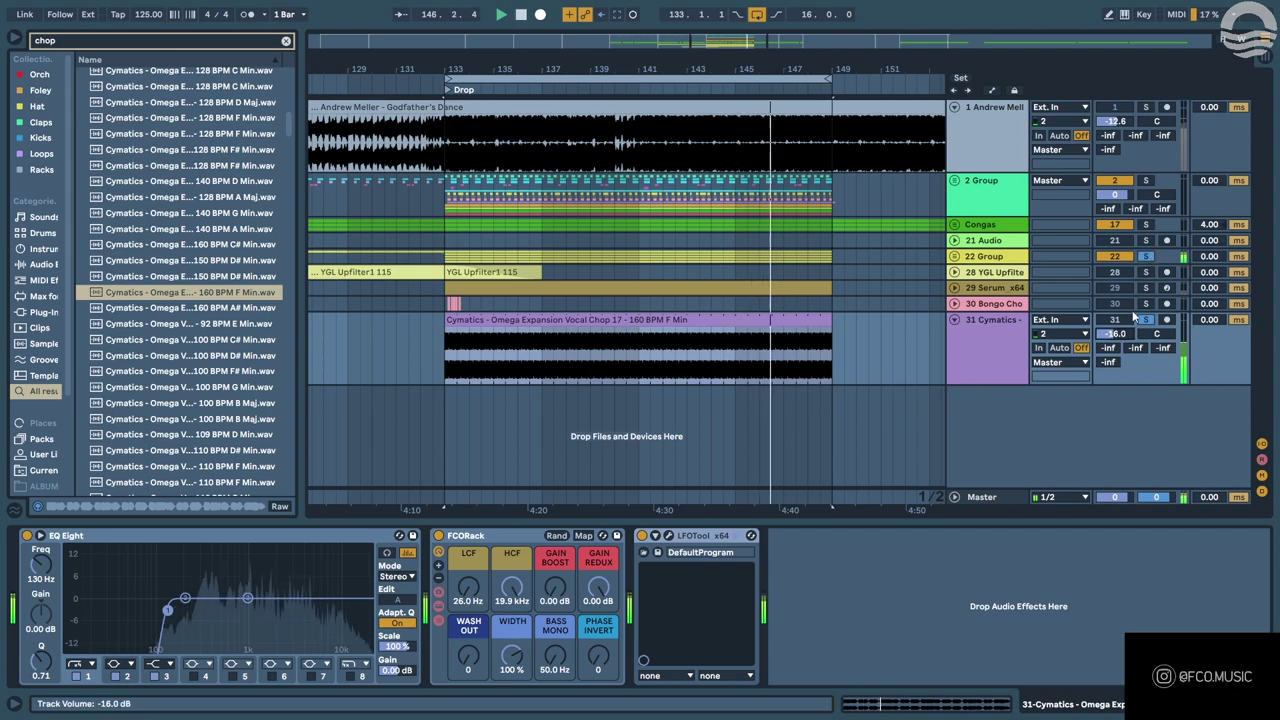
key(space)
key(space)
Try transposing the Vocal Chop 17 clip down as far as -14 semitones while it plays with the drop.
double_click(510, 320)
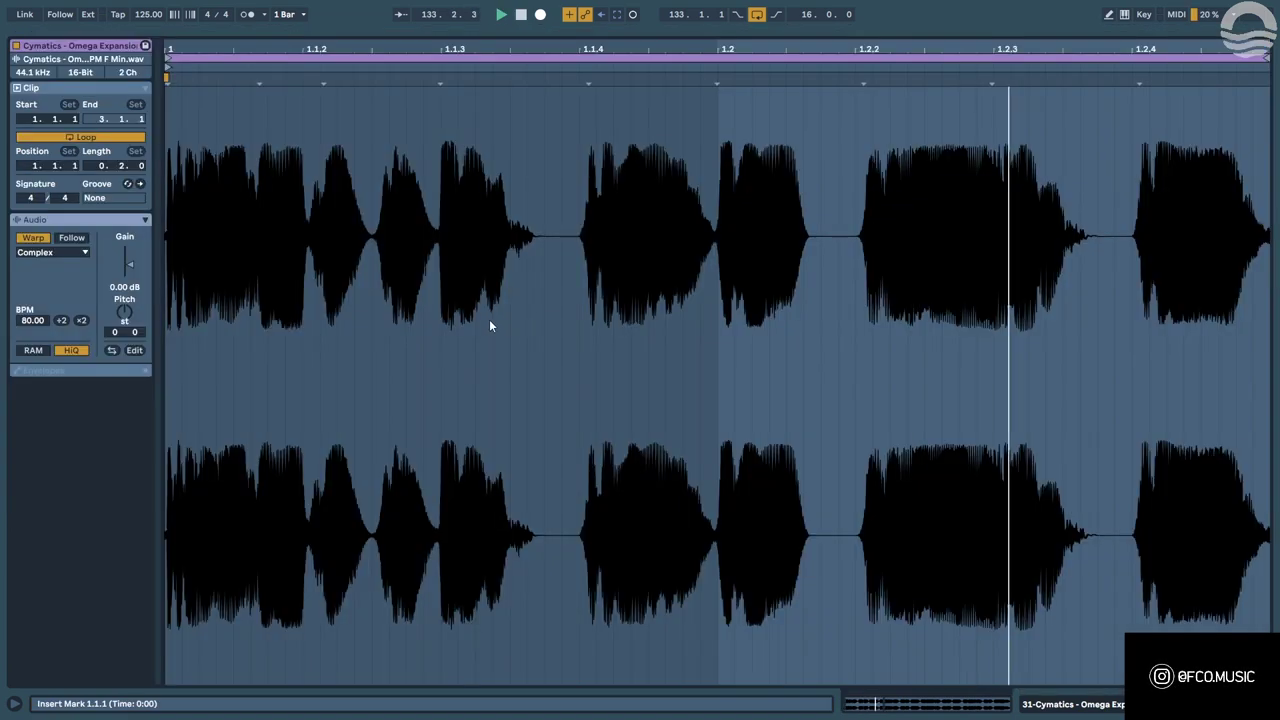
drag(124, 312, 124, 314)
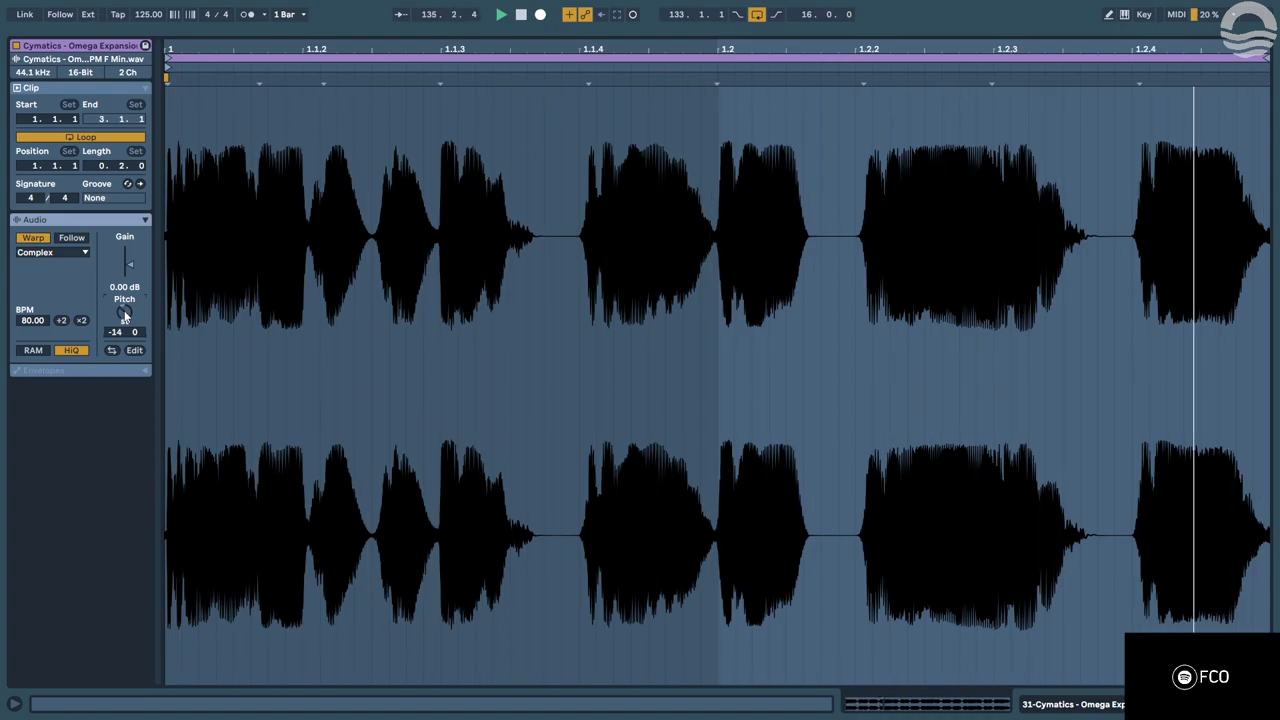
key(shift+Tab)
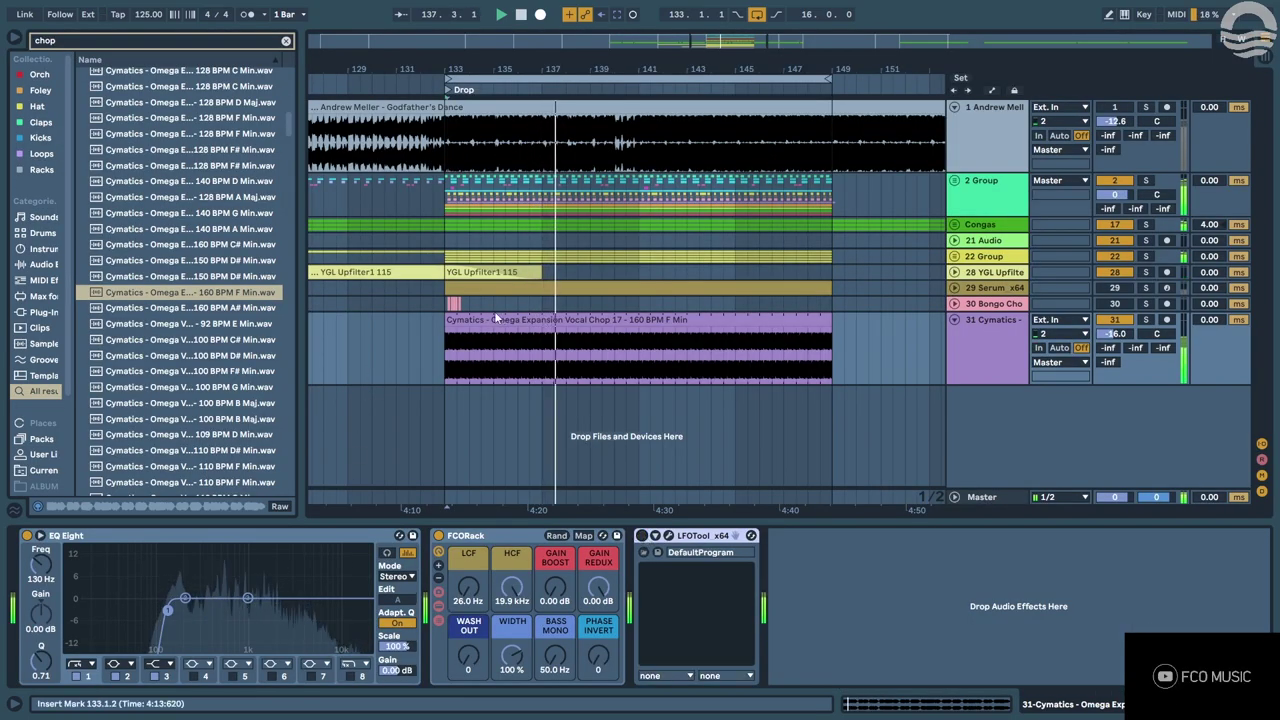
Check the LFOTool curve on track 31 and delete the Vocal Chop 17 clip from the track.
key(shift+Tab)
key(shift+Tab)
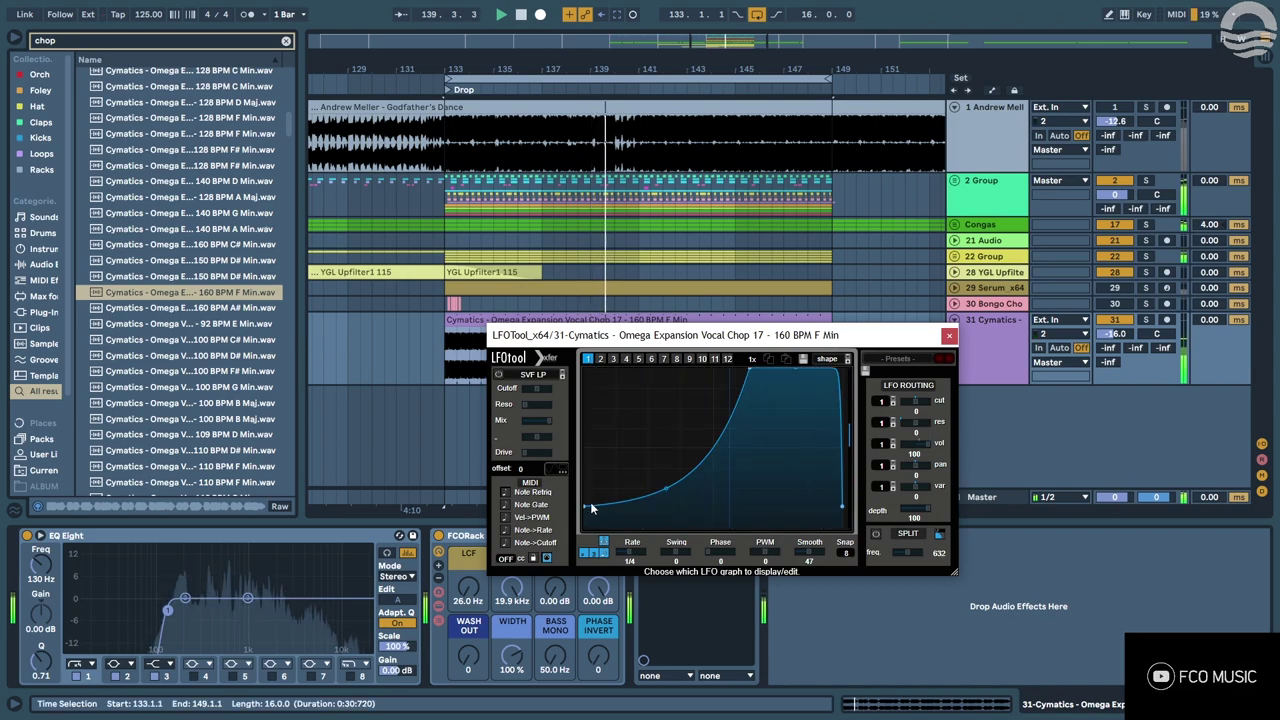
click(949, 336)
click(671, 321)
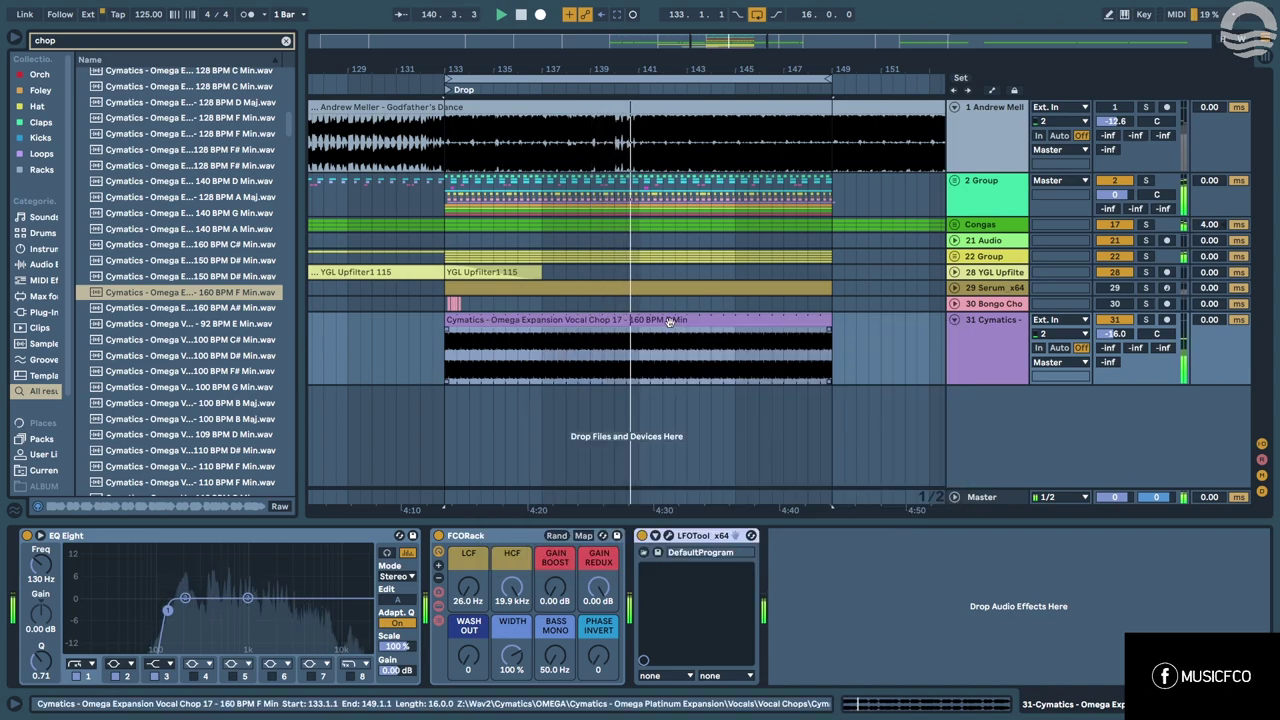
key(Delete)
Audition the Omega vocal chop samples from 100 to 140 BPM against the playing drop.
click(218, 370)
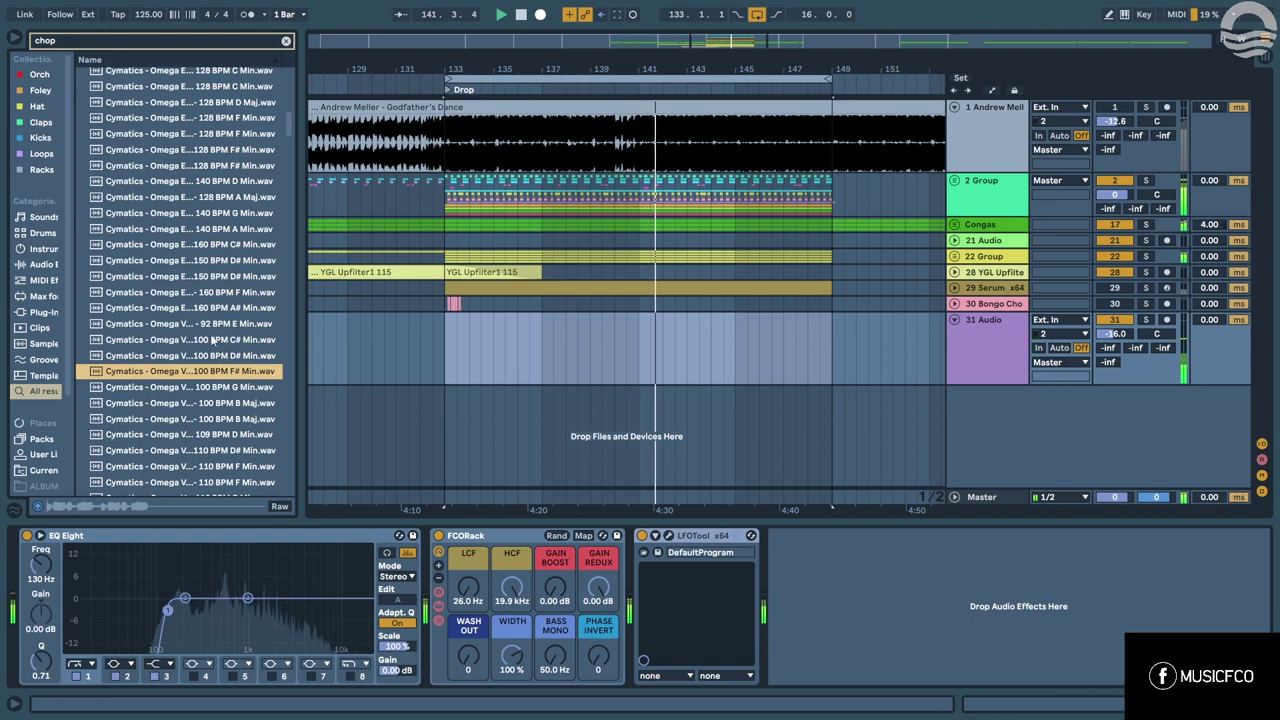
click(208, 341)
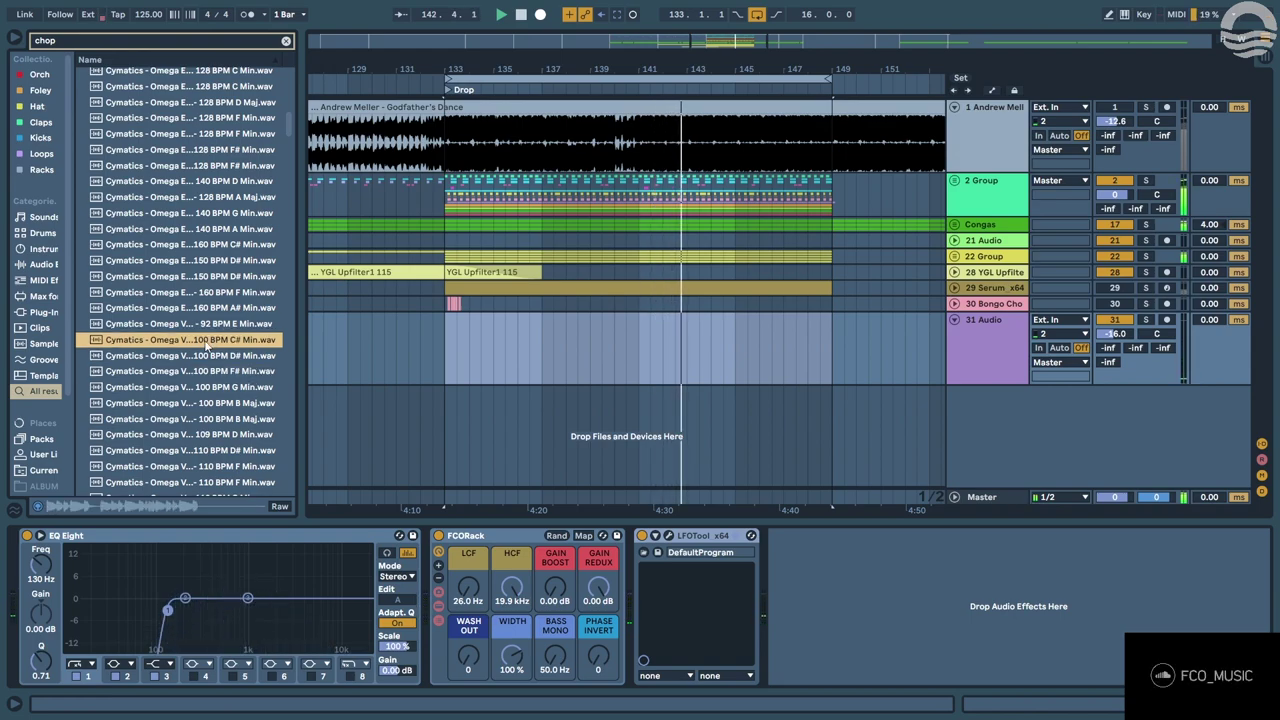
click(205, 356)
scroll(205, 358, down, 3)
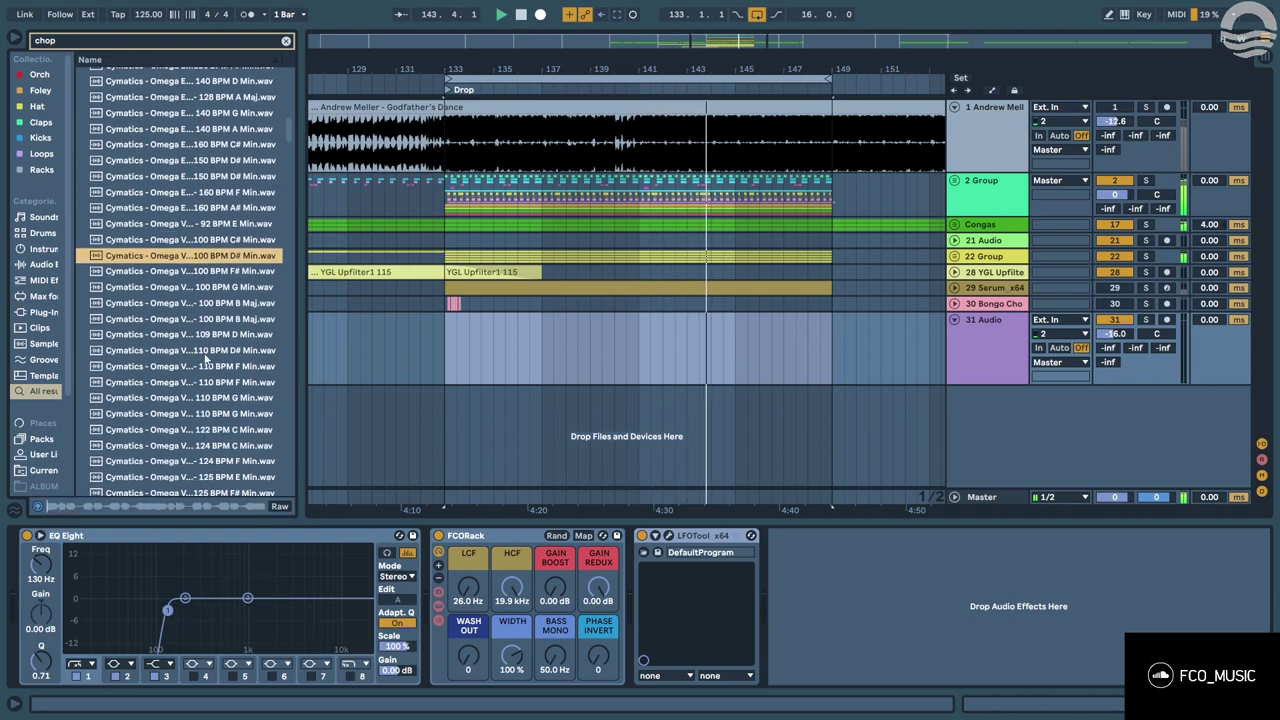
scroll(206, 360, down, 2)
click(206, 354)
scroll(206, 355, down, 3)
click(212, 373)
scroll(212, 380, down, 3)
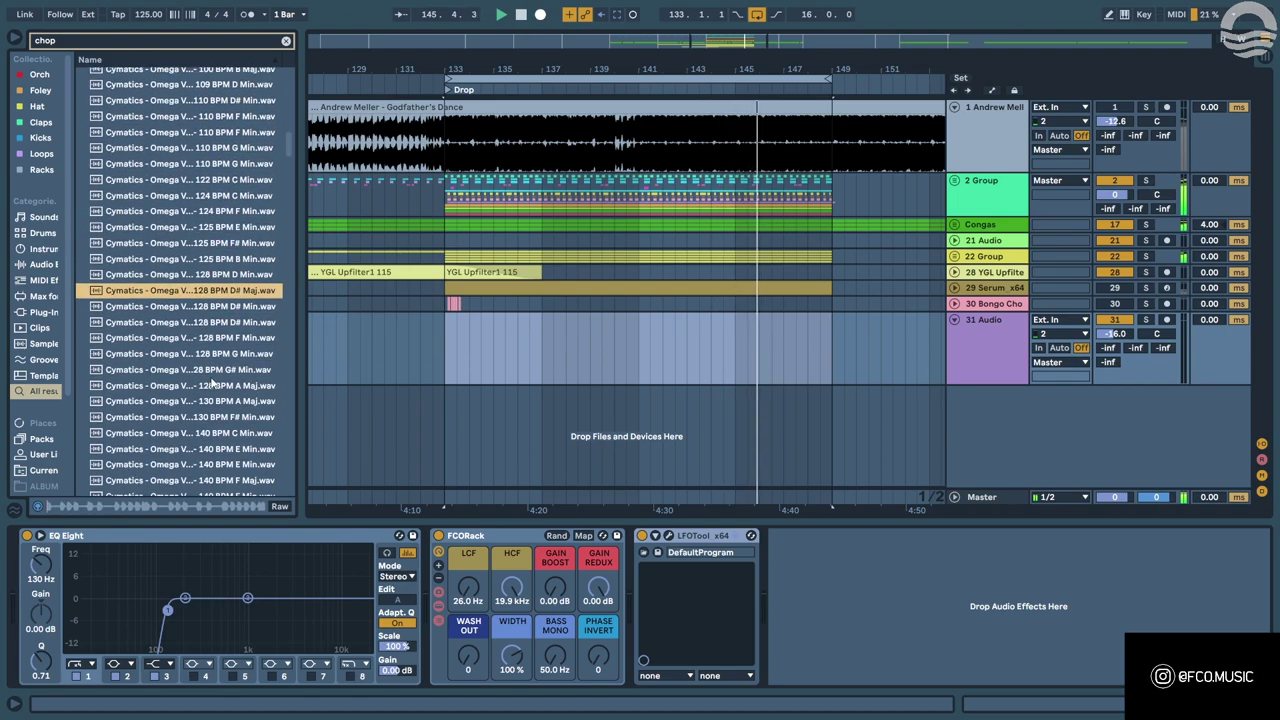
click(212, 375)
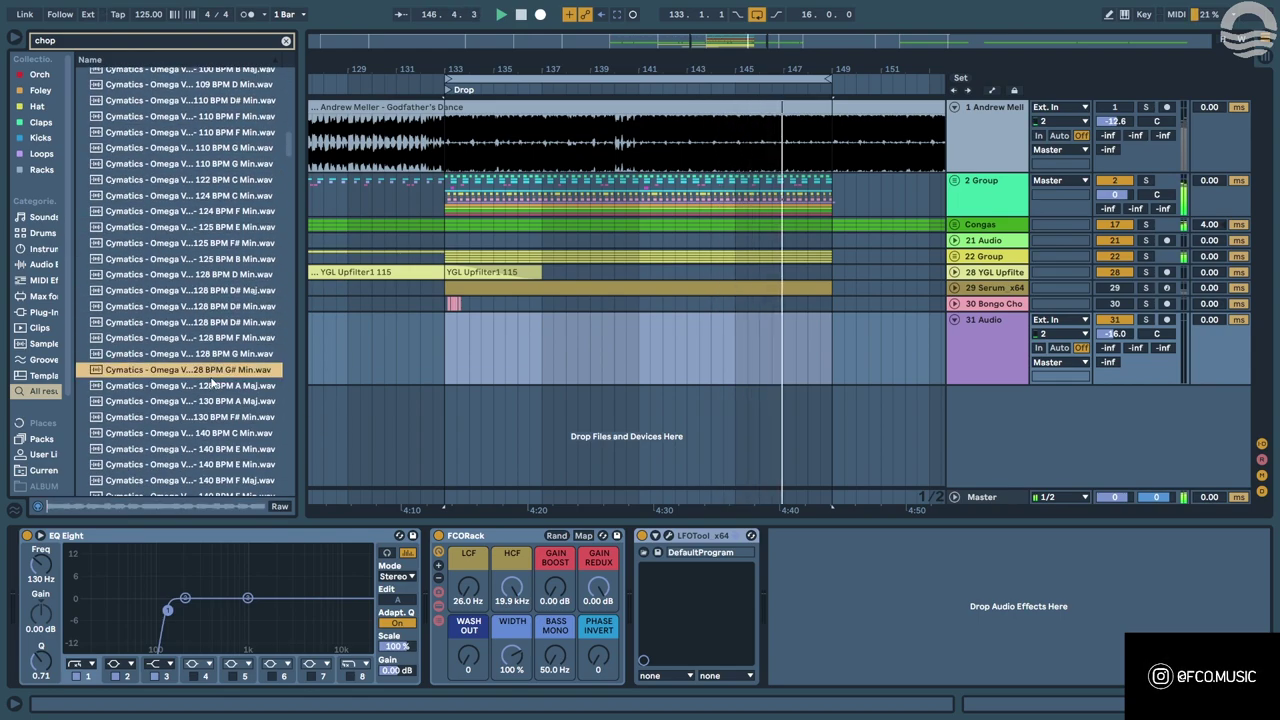
scroll(212, 392, down, 2)
click(212, 386)
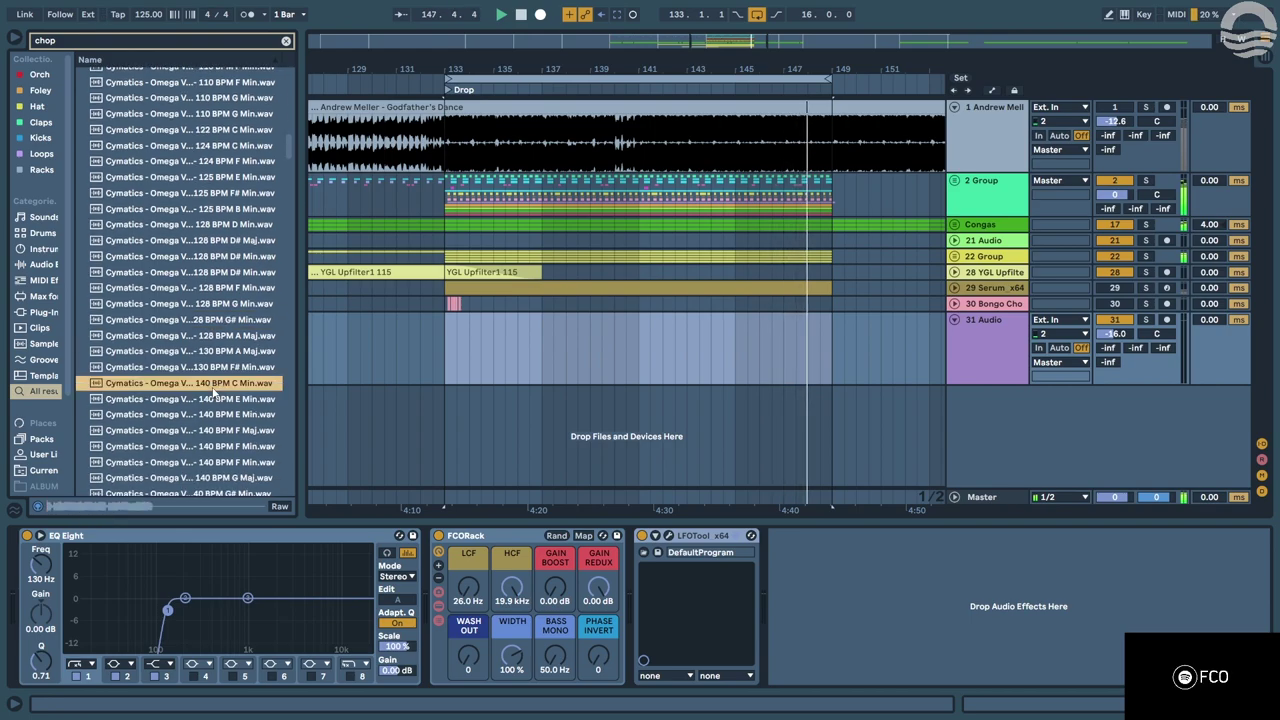
click(216, 416)
scroll(216, 423, down, 3)
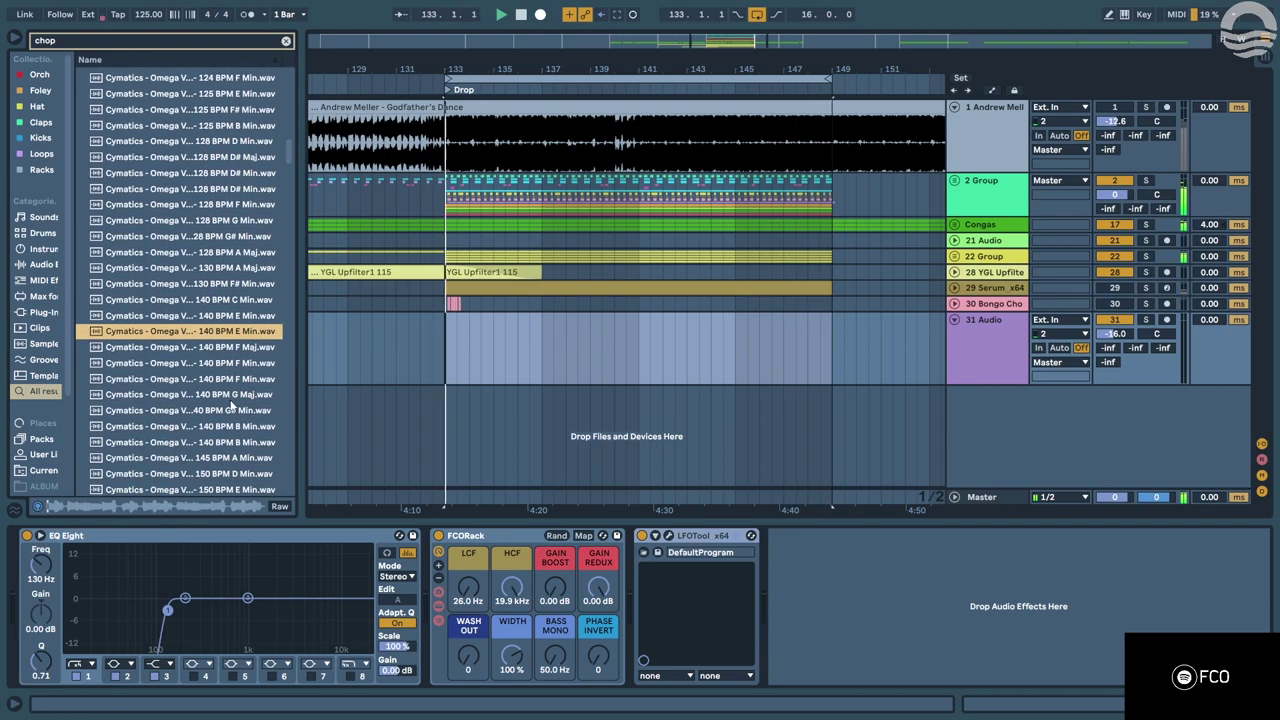
scroll(237, 403, down, 3)
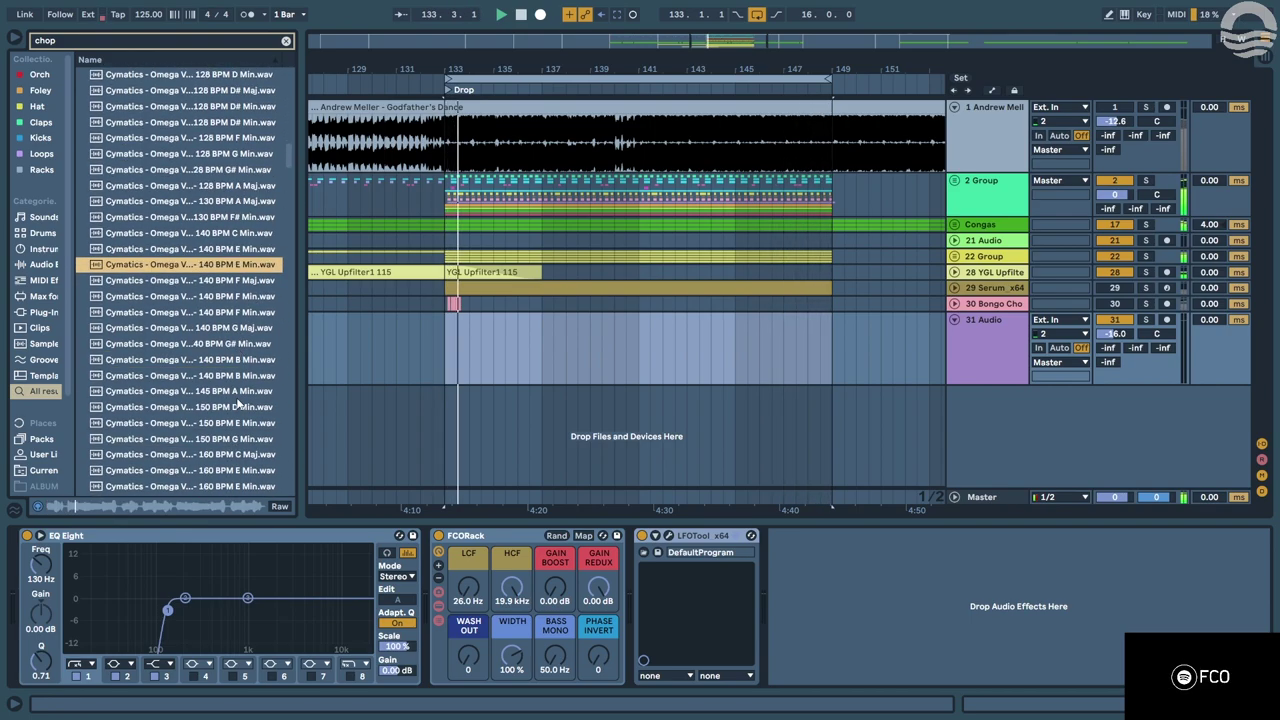
click(234, 345)
scroll(234, 345, down, 3)
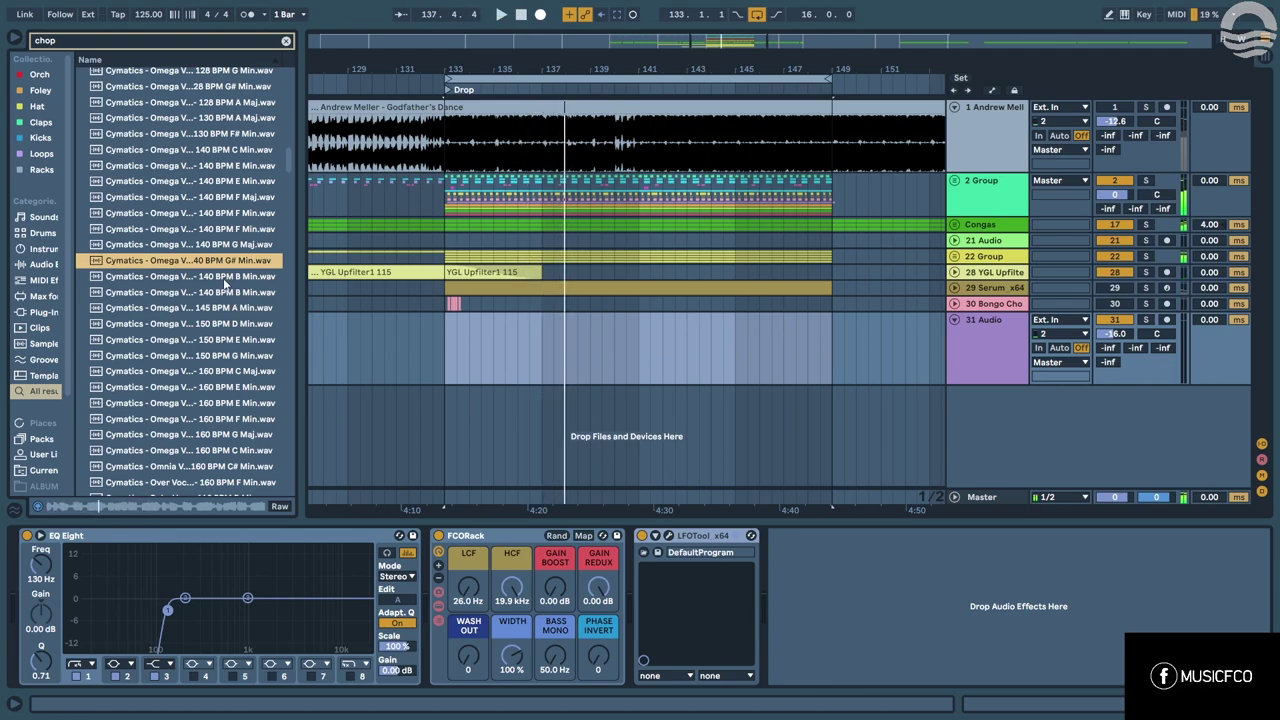
Compare the neighbouring chops up to 150 BPM and place Omega Vocal Chop 37 - 140 BPM G# Min at bar 133 on track 31.
key(Down)
key(Down)
key(Down)
key(Down)
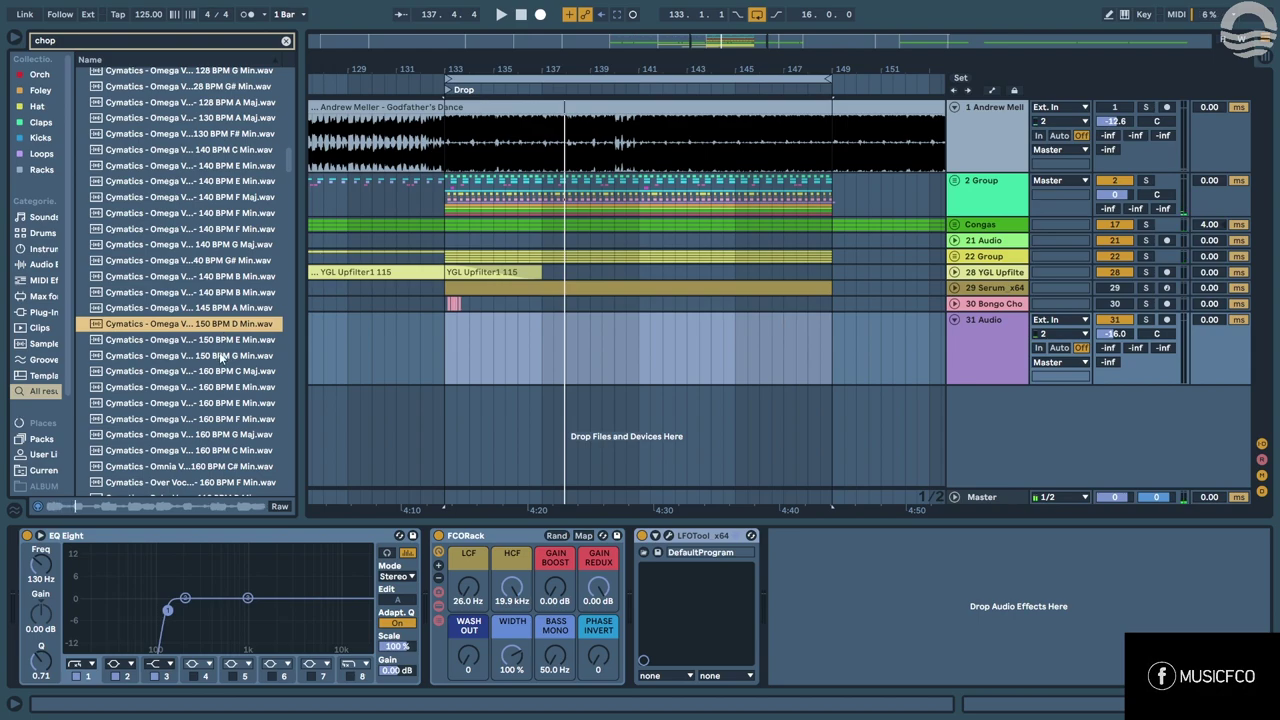
click(226, 264)
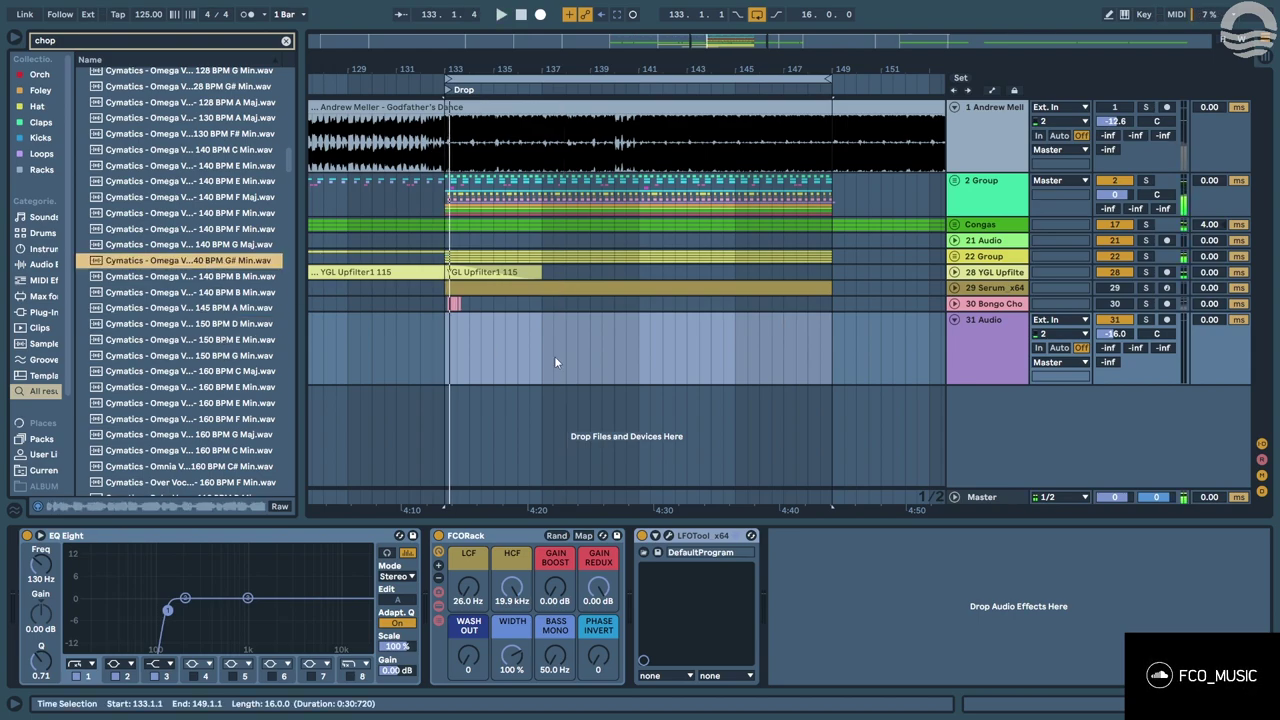
drag(225, 264, 441, 337)
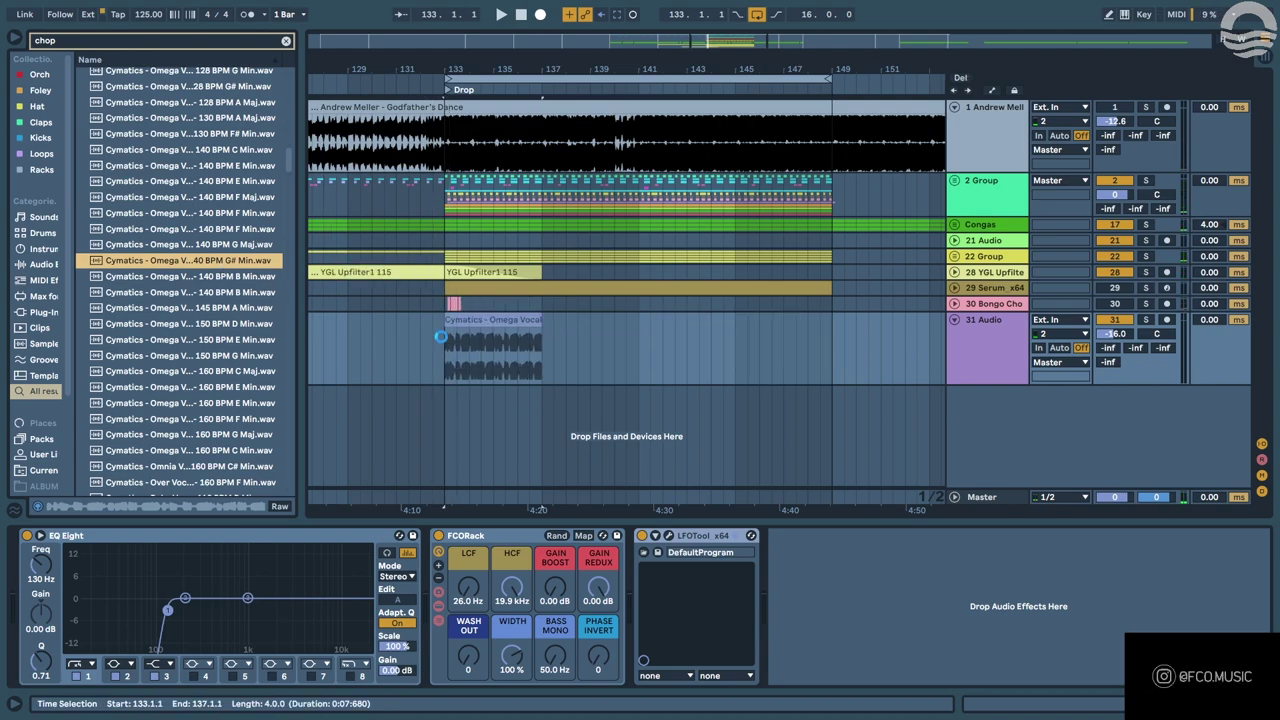
Search the browser for "sim" and add Simpler on a new track below track 31.
key(ctrl+f)
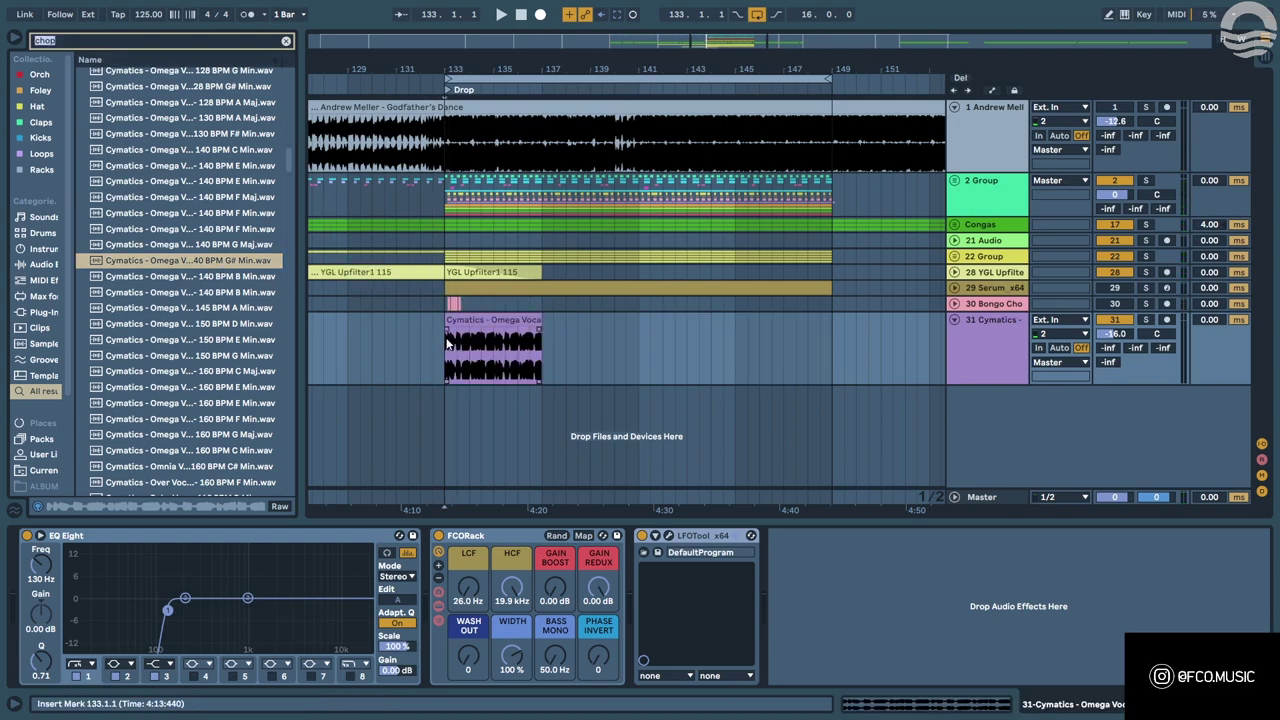
key(BackSpace)
text(sim)
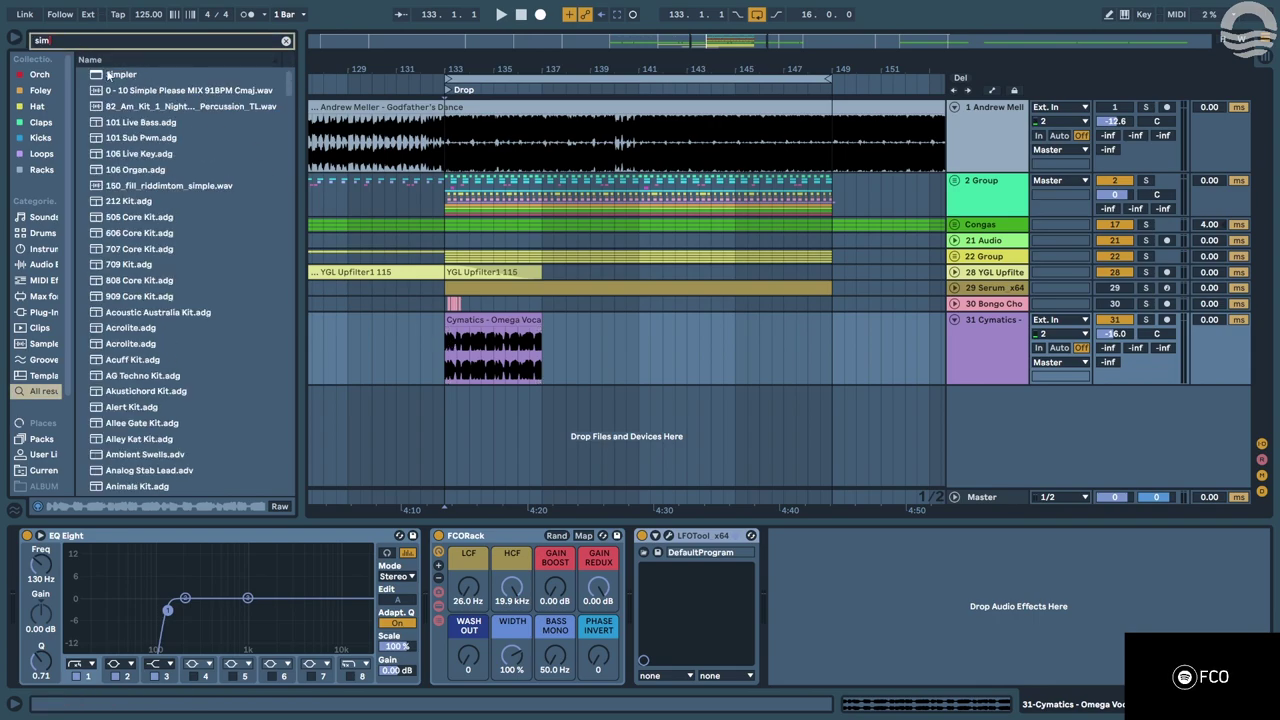
drag(108, 75, 495, 397)
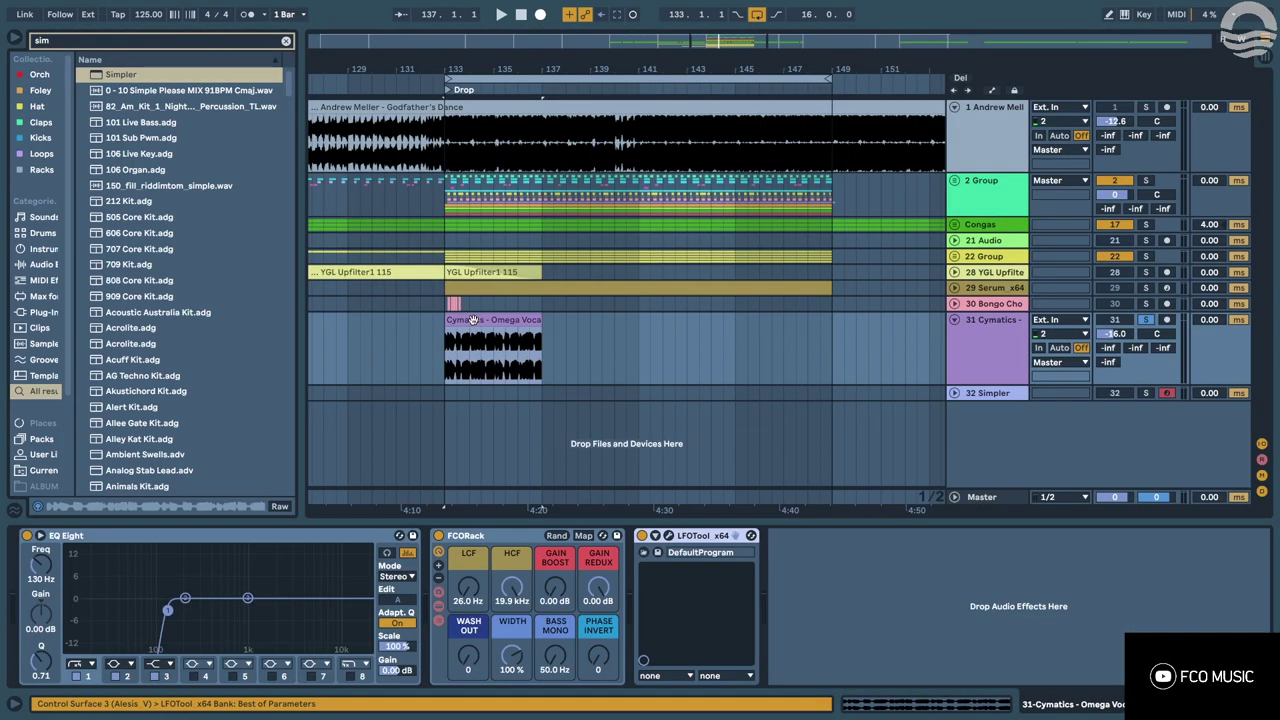
Load the Omega Vocal Chop 37 clip from track 31 into the Simpler on track 32 and return to the drop.
drag(472, 402, 991, 397)
click(992, 394)
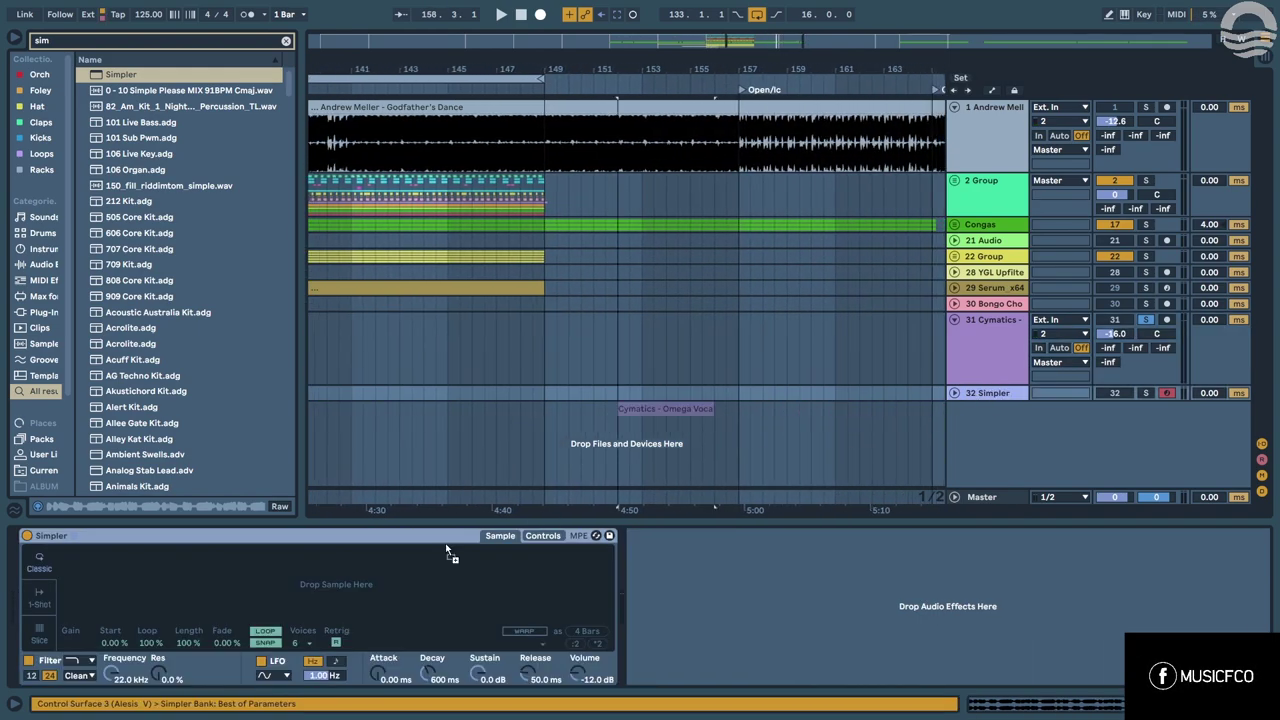
scroll(427, 407, down, 5)
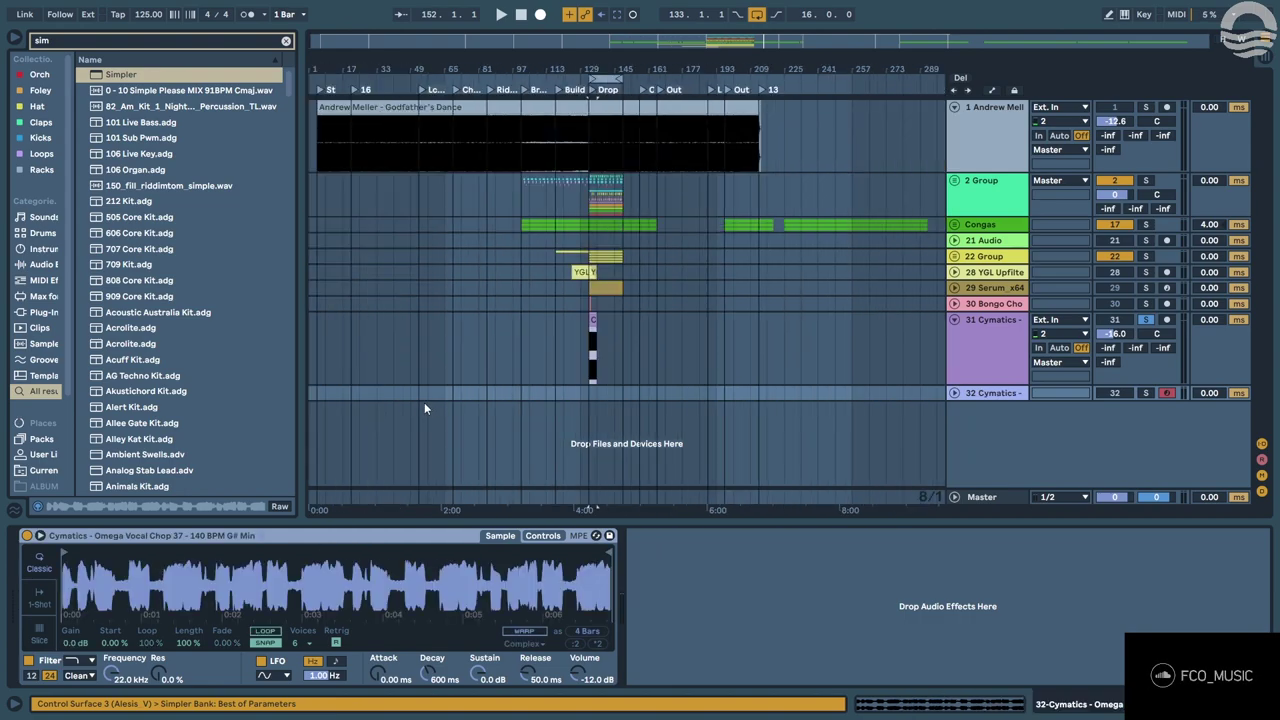
scroll(597, 378, up, 5)
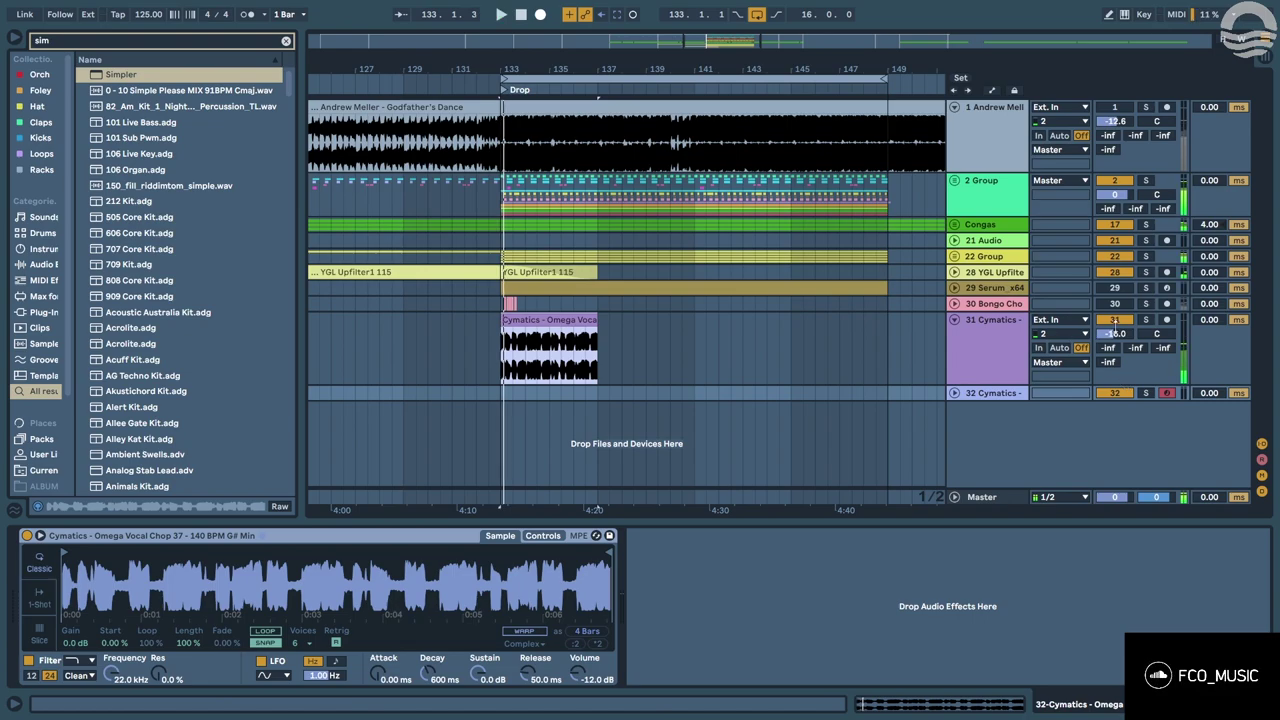
Shorten the Simpler sample on track 32 to its first vocal hit and set the release to 537 ms.
click(955, 393)
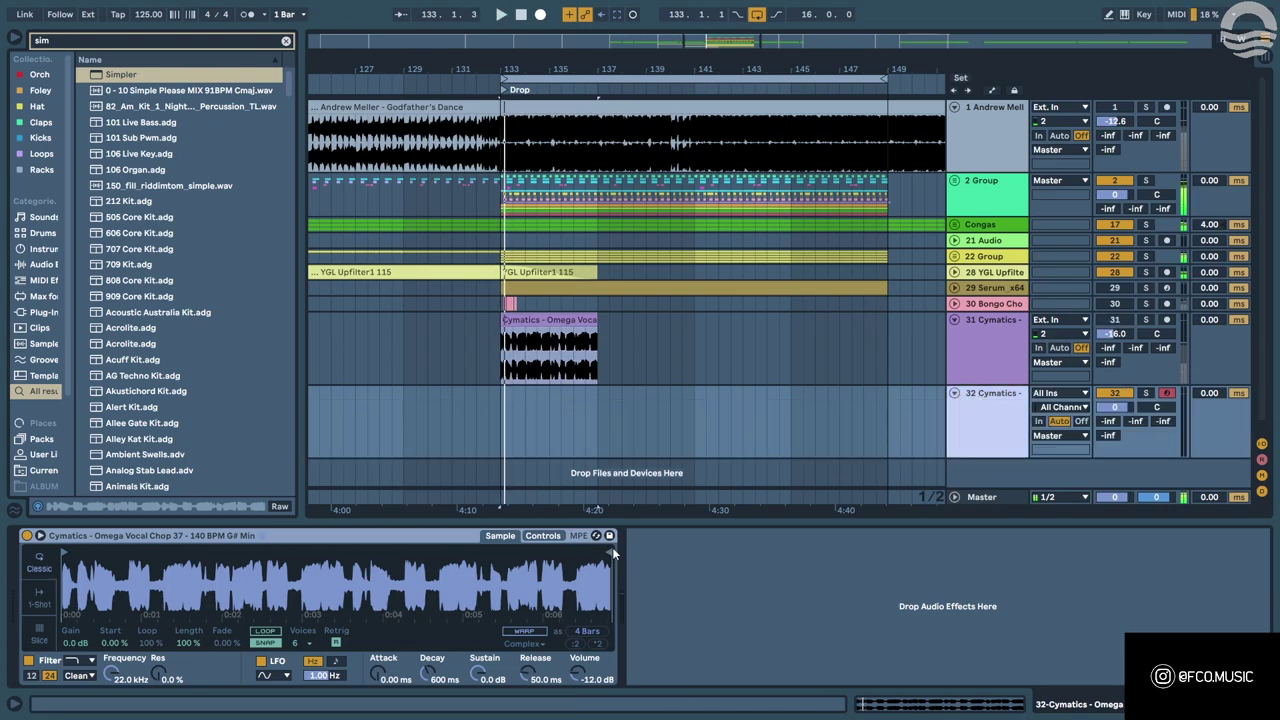
mouse_move(613, 553)
mouse_down()
mouse_move(92, 553)
mouse_move(110, 594)
mouse_move(192, 611)
mouse_move(234, 601)
mouse_up()
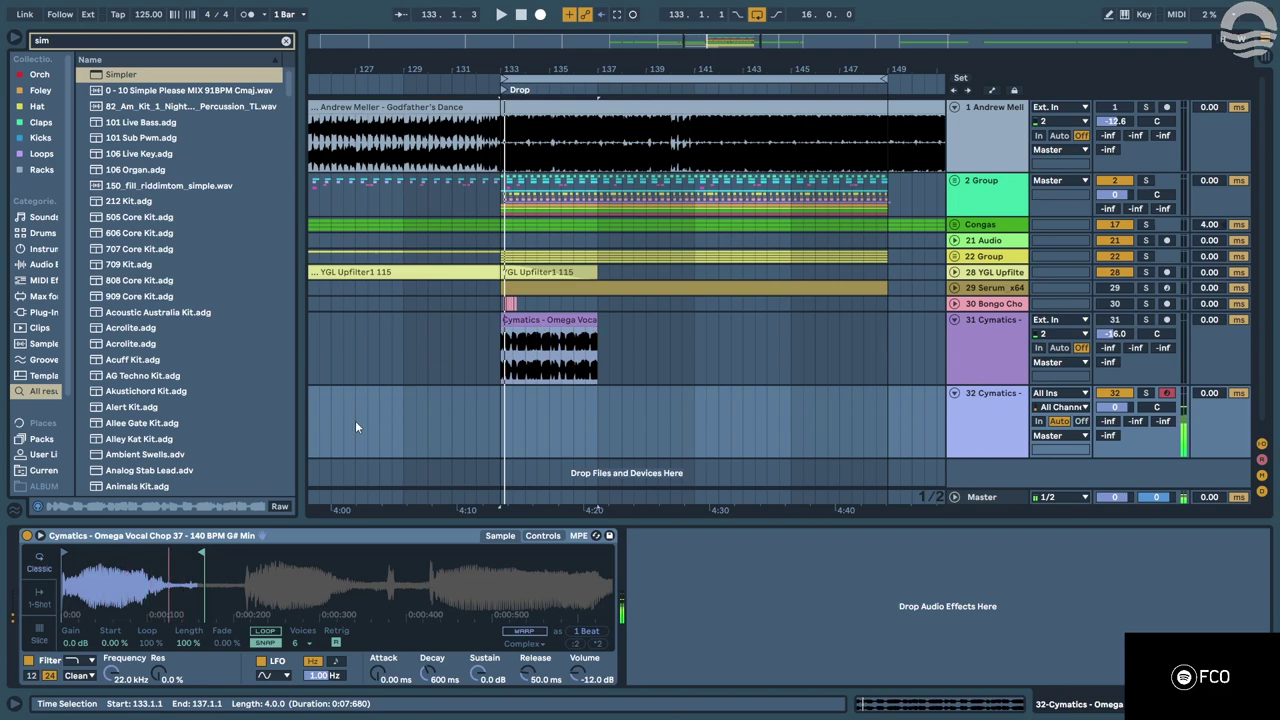
mouse_move(245, 556)
mouse_down()
mouse_move(386, 564)
mouse_move(372, 564)
mouse_up()
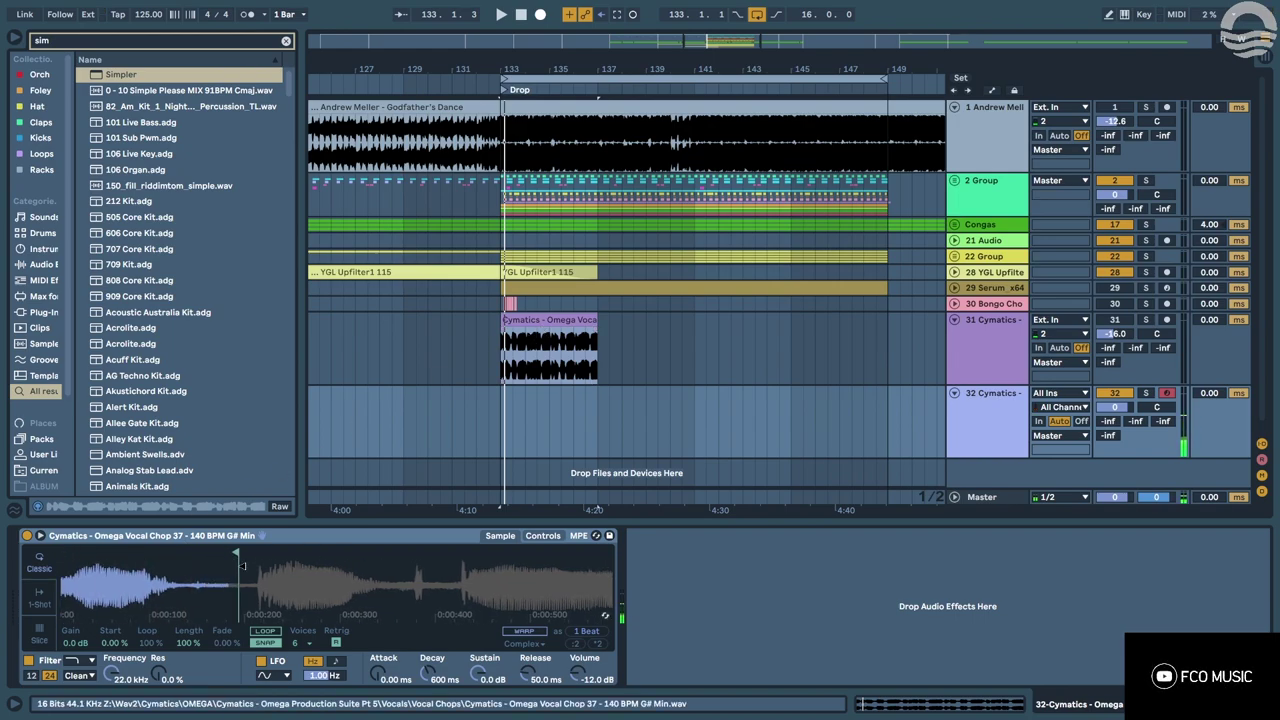
drag(229, 565, 432, 568)
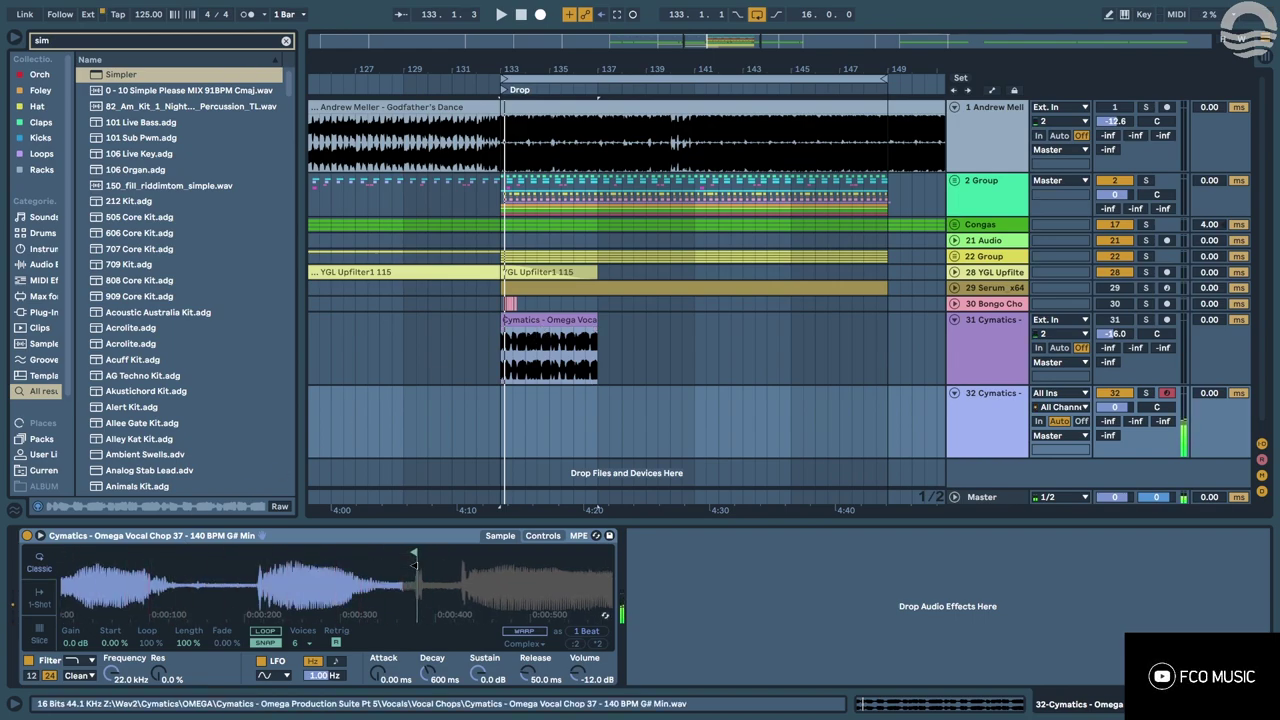
drag(414, 564, 210, 563)
drag(120, 578, 233, 586)
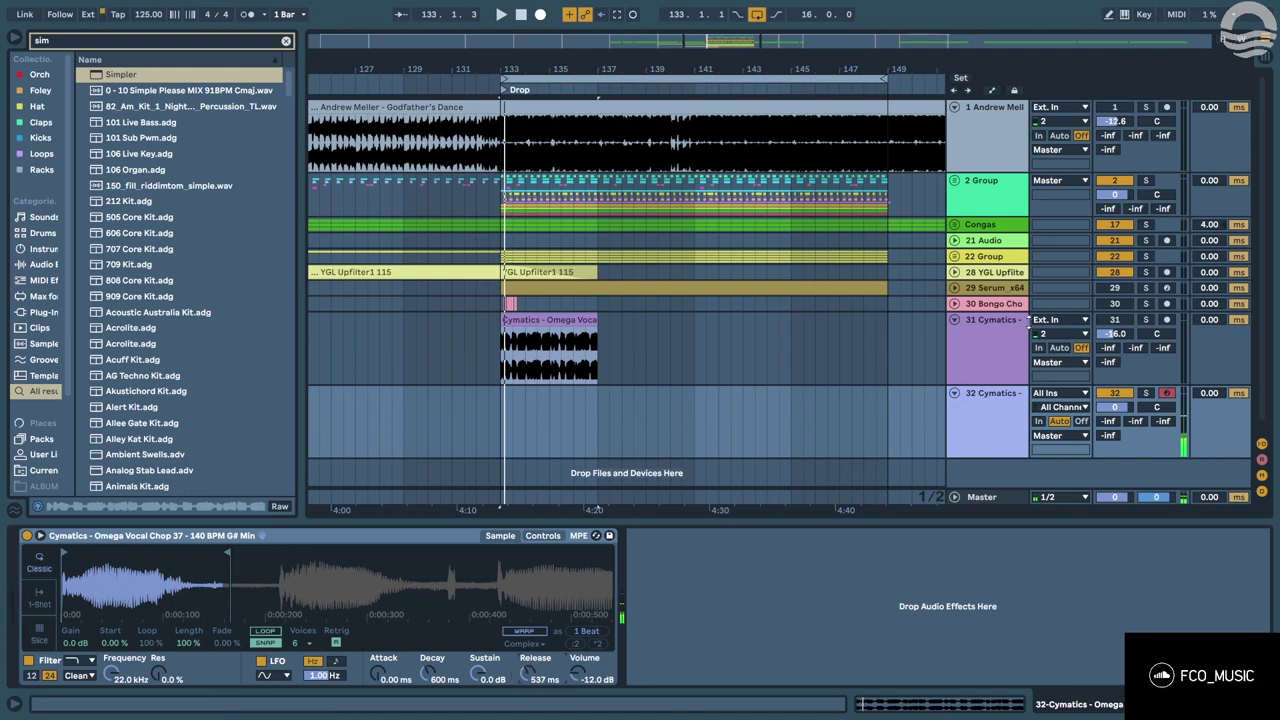
Extend the Simpler sample end past the second vocal hit and capture the notes played over the drop as a MIDI clip.
key(space)
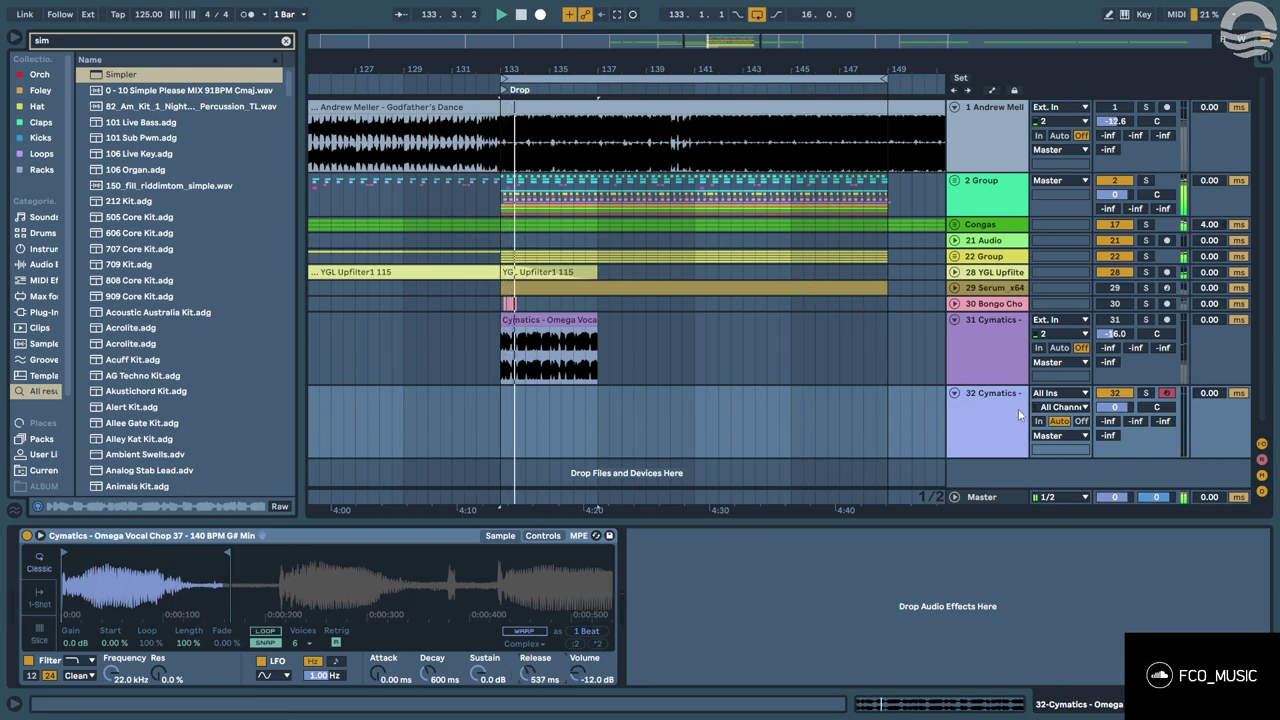
click(1010, 420)
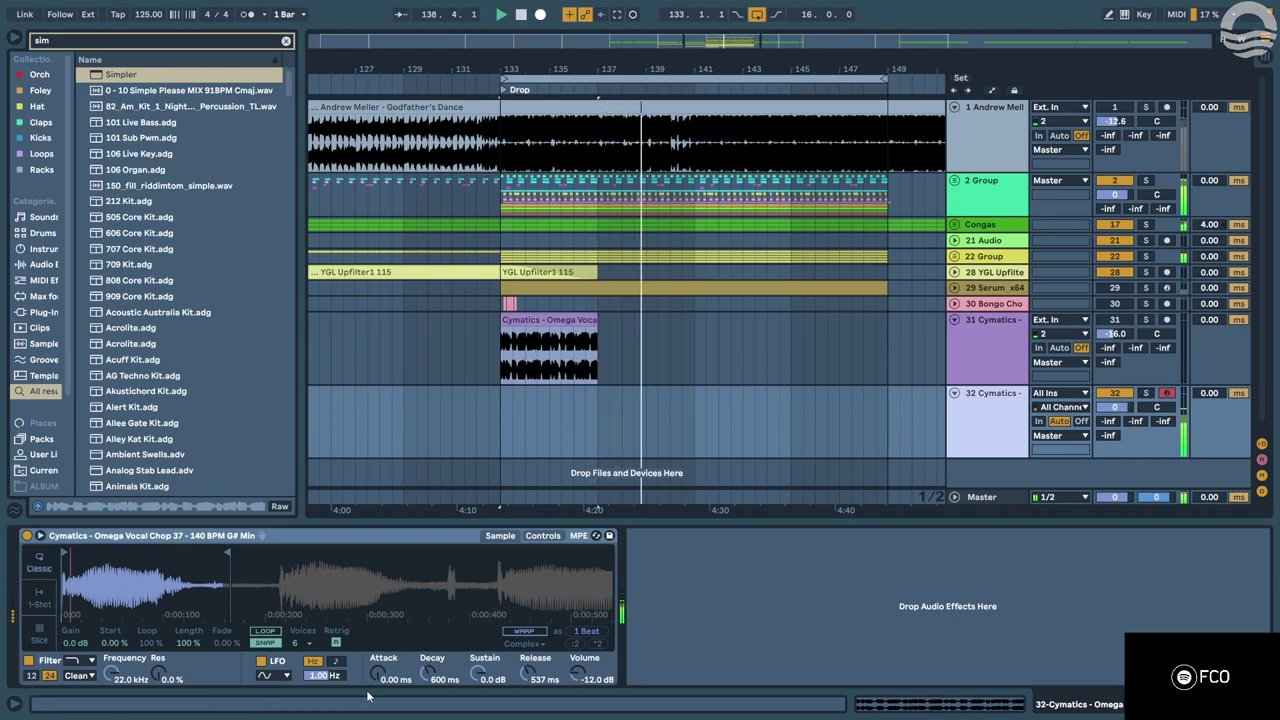
drag(228, 552, 446, 552)
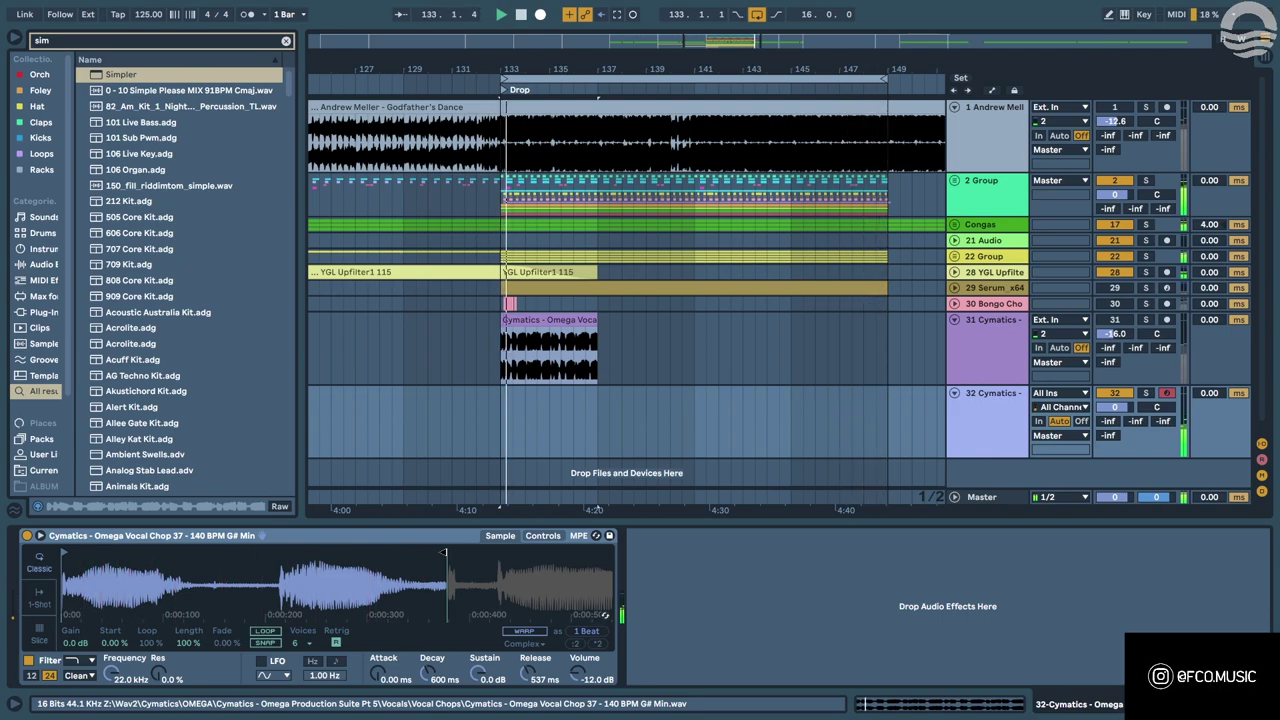
click(617, 15)
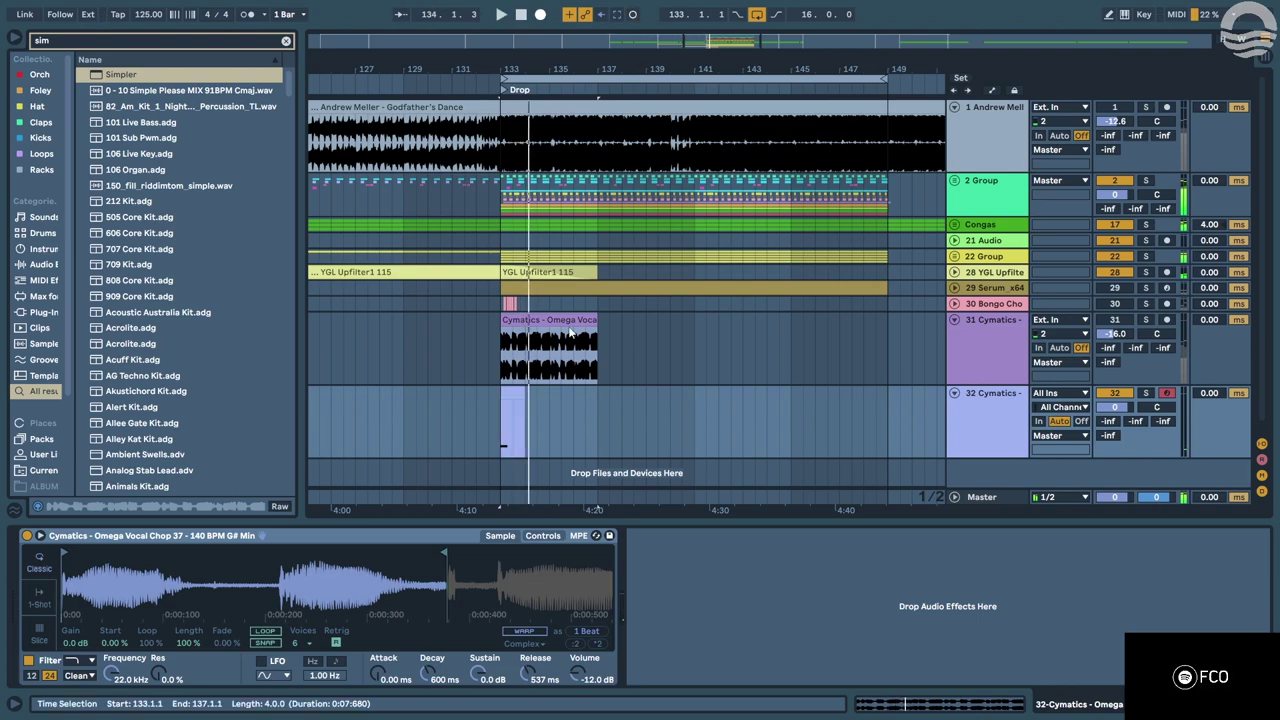
Trim the captured MIDI clip on track 32 so it runs from bar 141 to bar 149.
key(space)
drag(524, 395, 690, 393)
key(space)
key(space)
key(space)
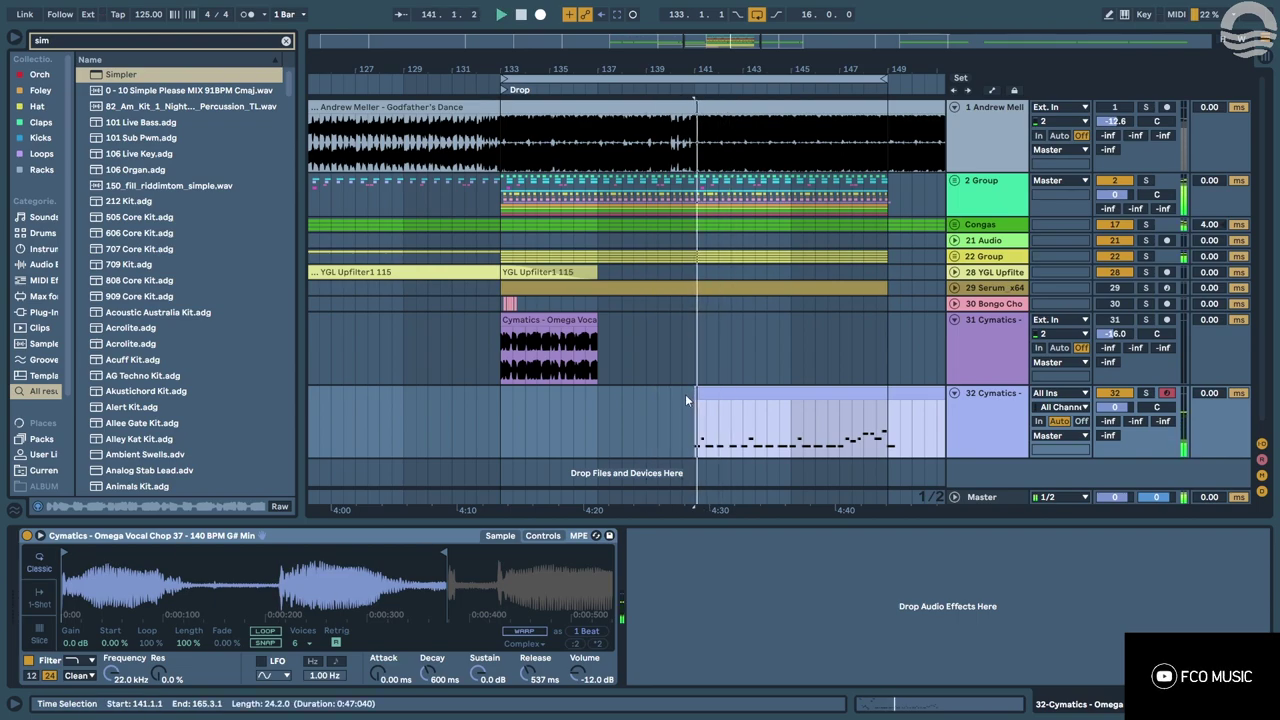
scroll(686, 394, down, 5)
drag(806, 404, 737, 404)
key(plus)
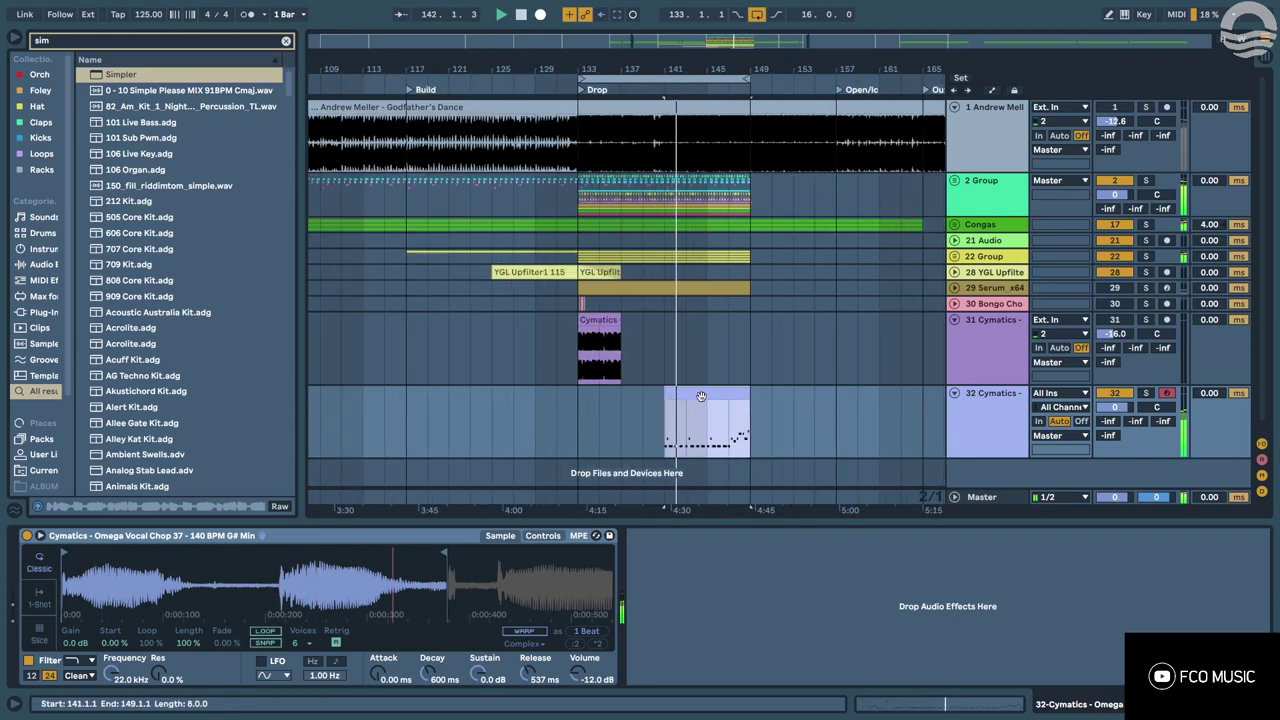
Extend the clip's start back to bar 137 to check the earlier notes, and trim the start to 139.4.1.
double_click(697, 394)
key(shift+Tab)
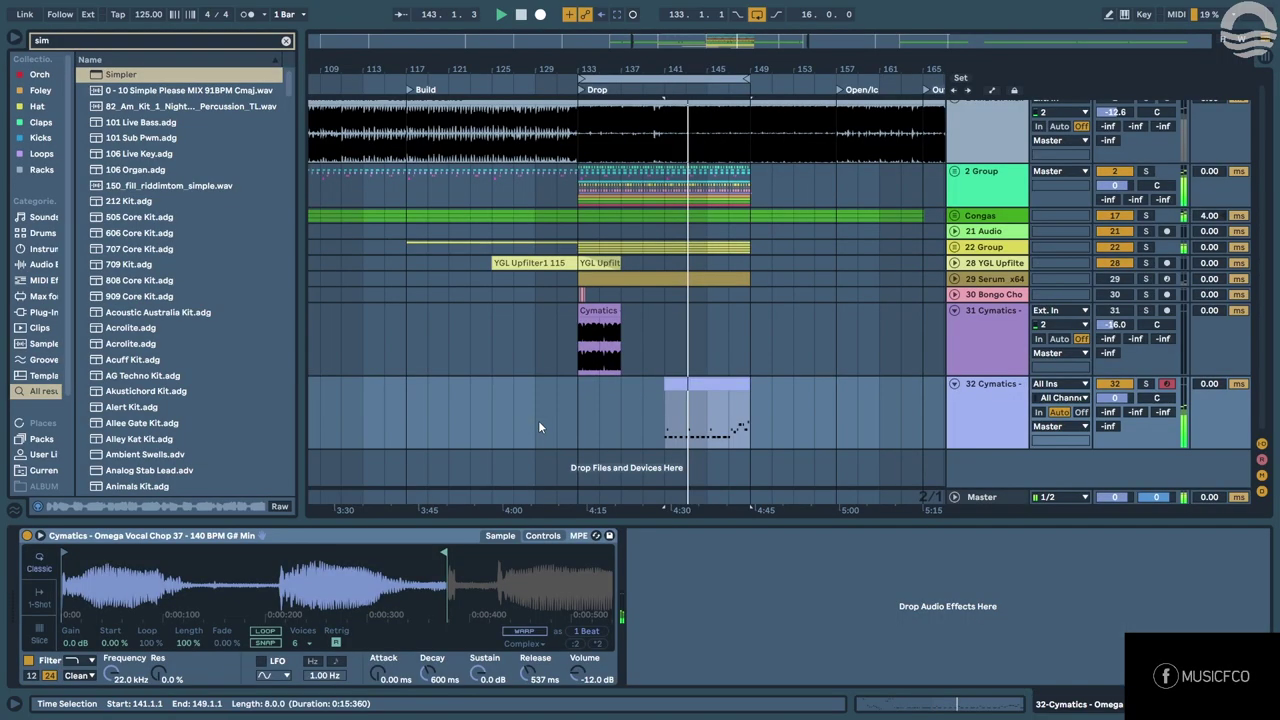
drag(666, 383, 622, 383)
key(plus)
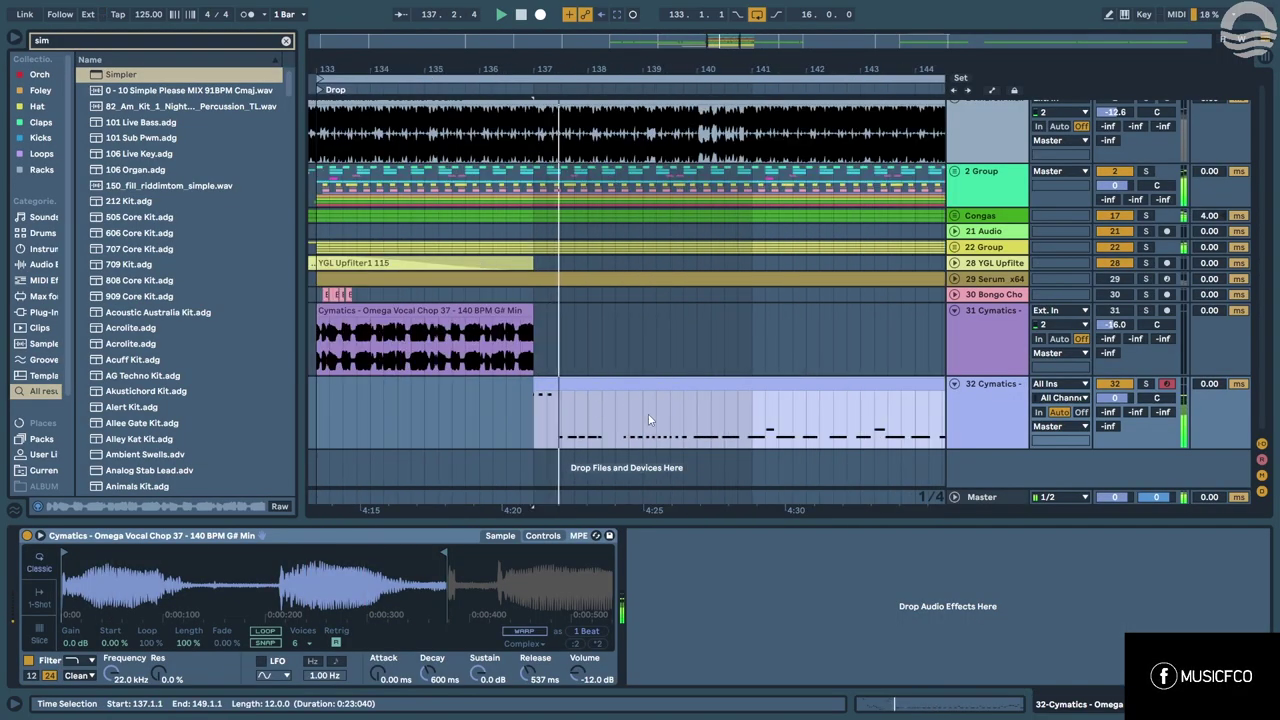
drag(536, 385, 685, 385)
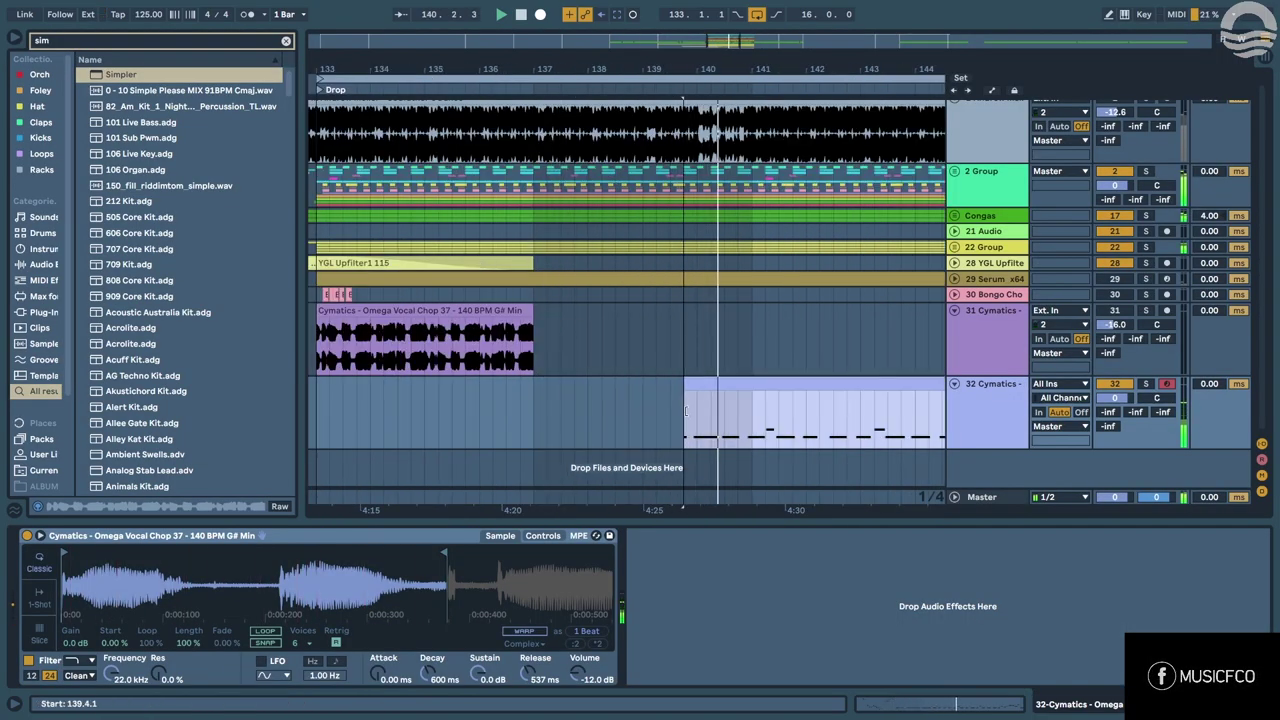
key(minus)
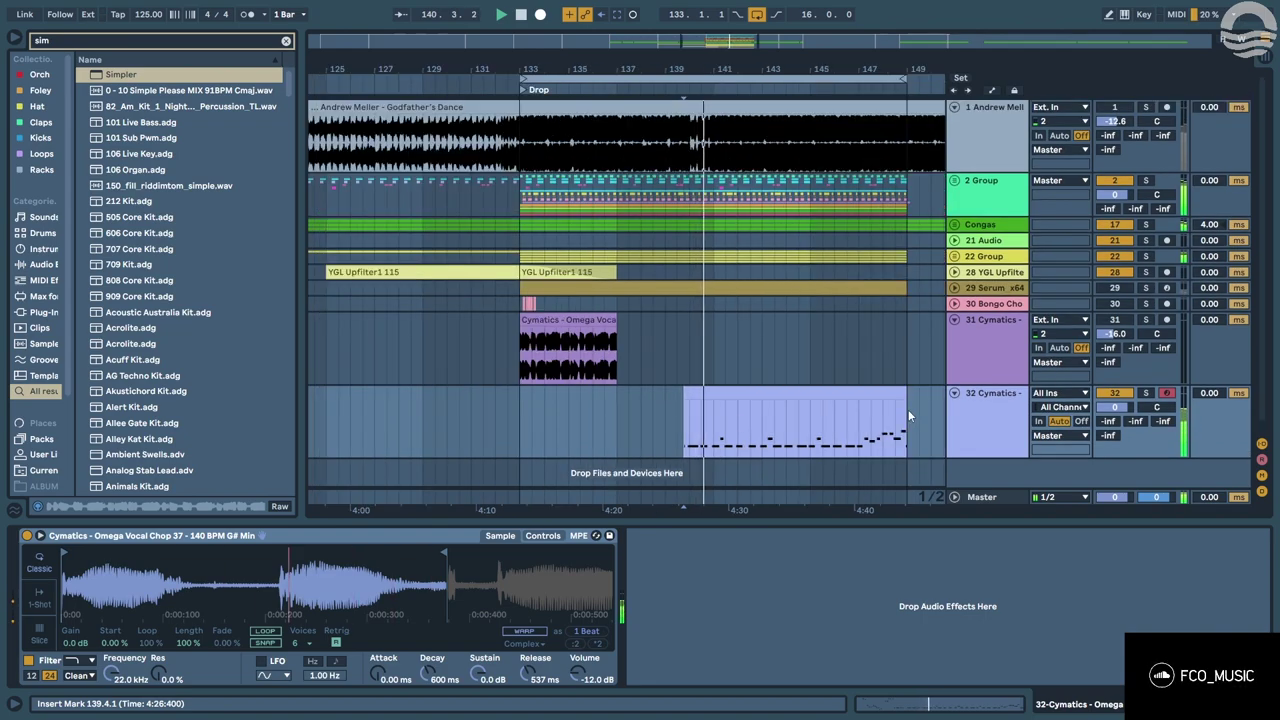
Open the vocal chop clip's notes, quantize them and return to the arrangement.
scroll(908, 409, up, 3)
double_click(858, 416)
click(715, 393)
key(shift+Tab)
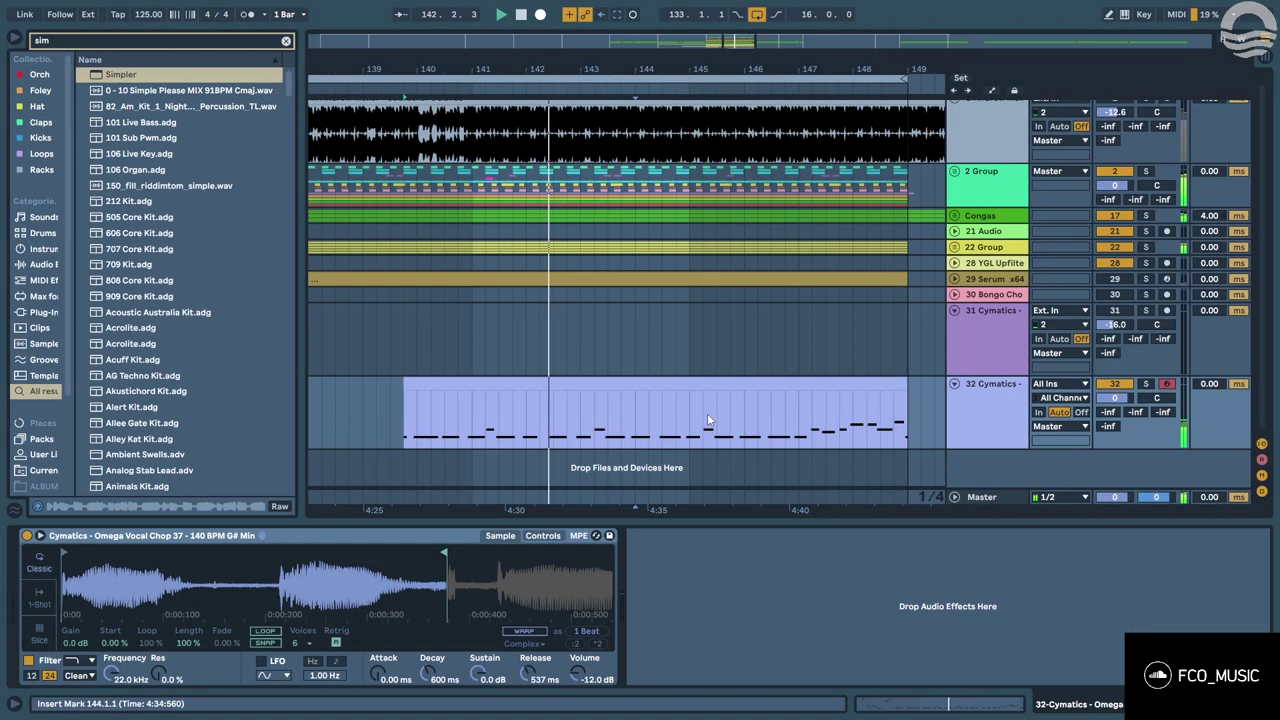
click(404, 389)
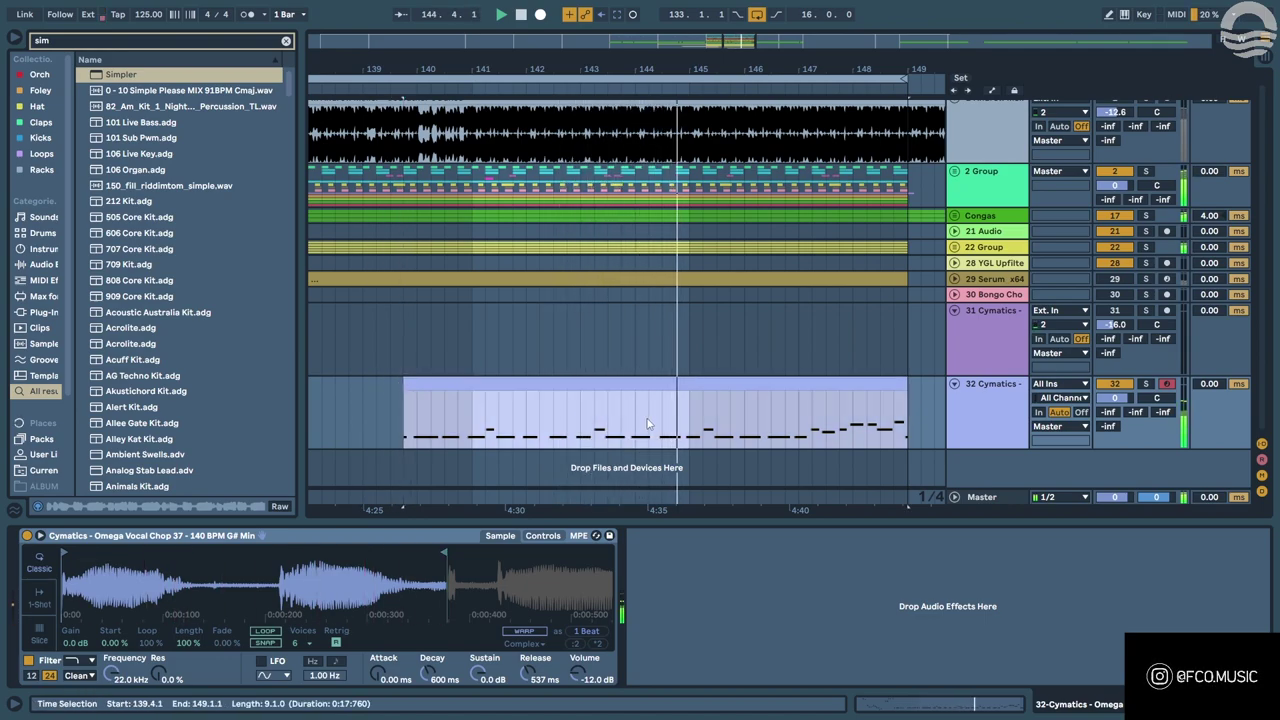
double_click(892, 378)
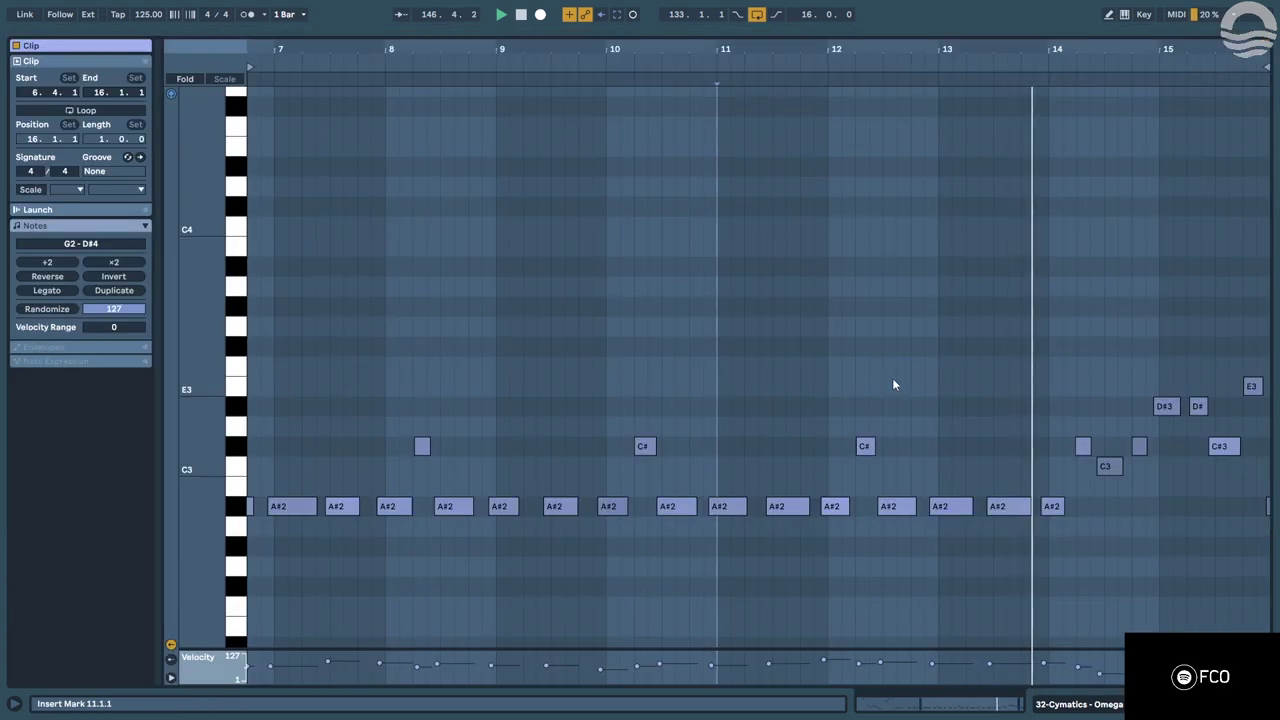
key(ctrl+shift+u)
key(Return)
click(894, 384)
key(shift+Tab)
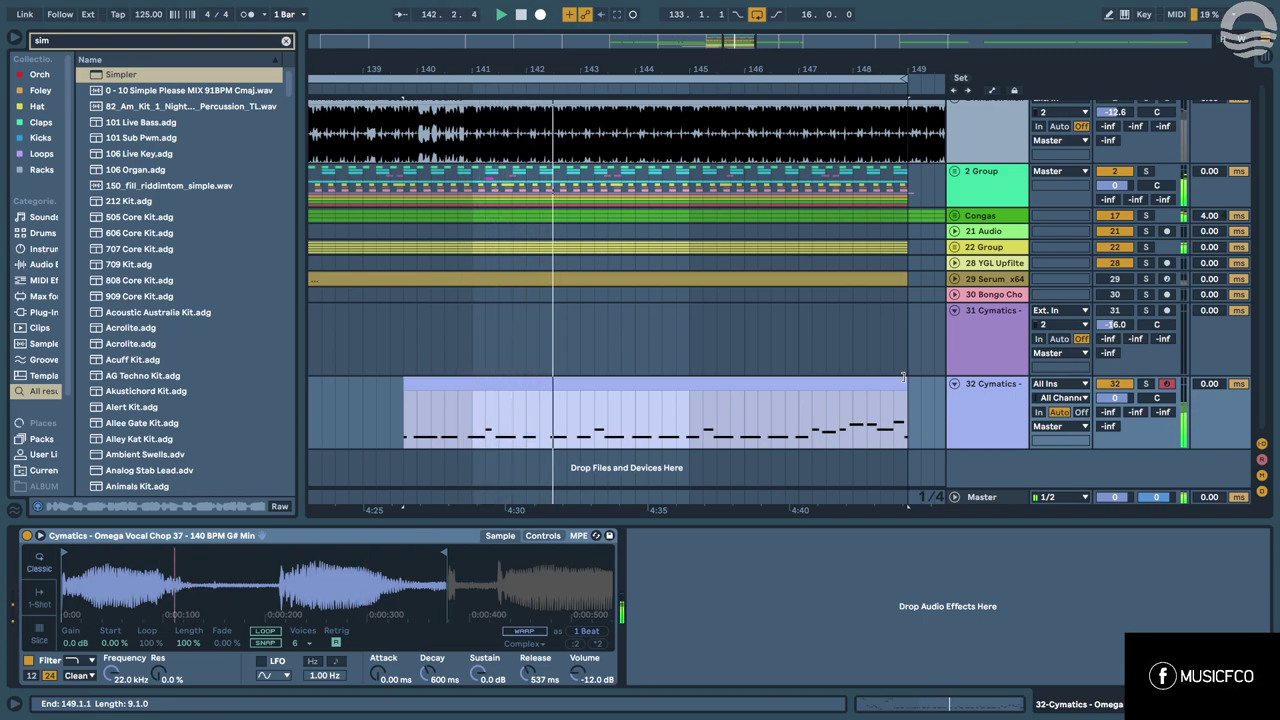
Shorten the vocal chop clip to end at 145.1.1 and move it to the start of the drop at bar 133.
drag(903, 377, 690, 378)
scroll(579, 380, down, 5)
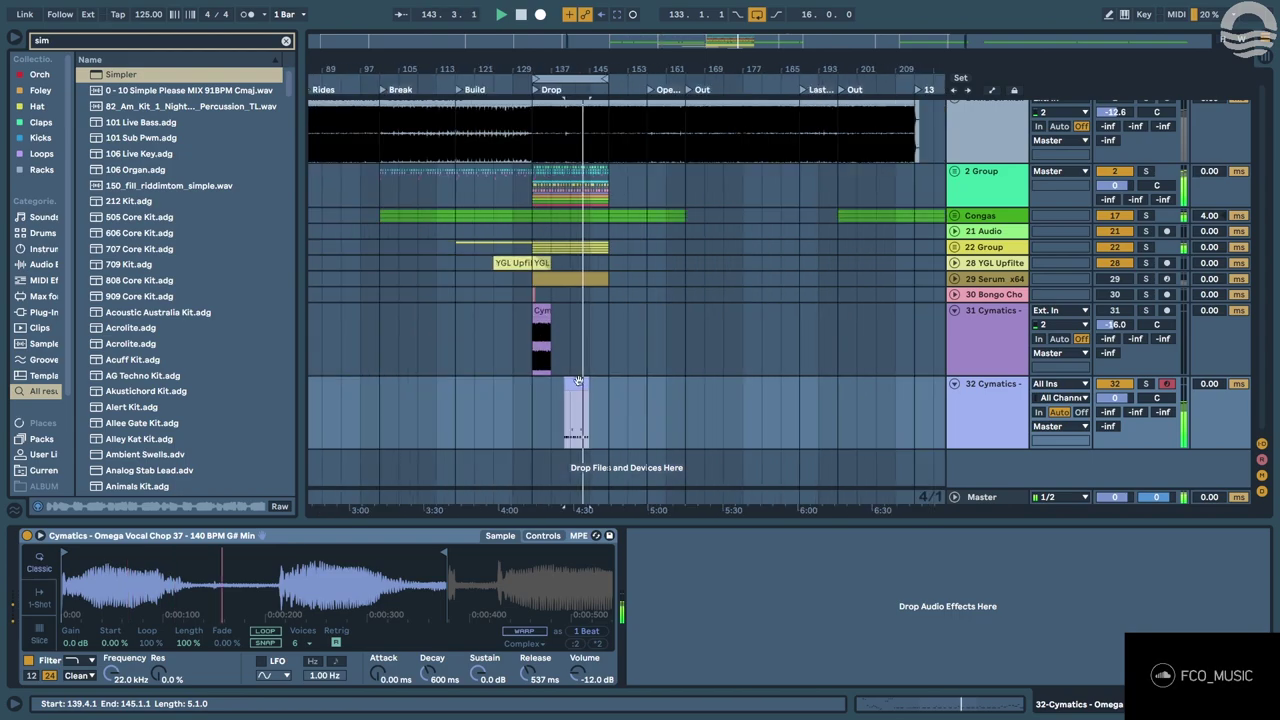
drag(576, 383, 543, 387)
key(plus)
key(plus)
key(plus)
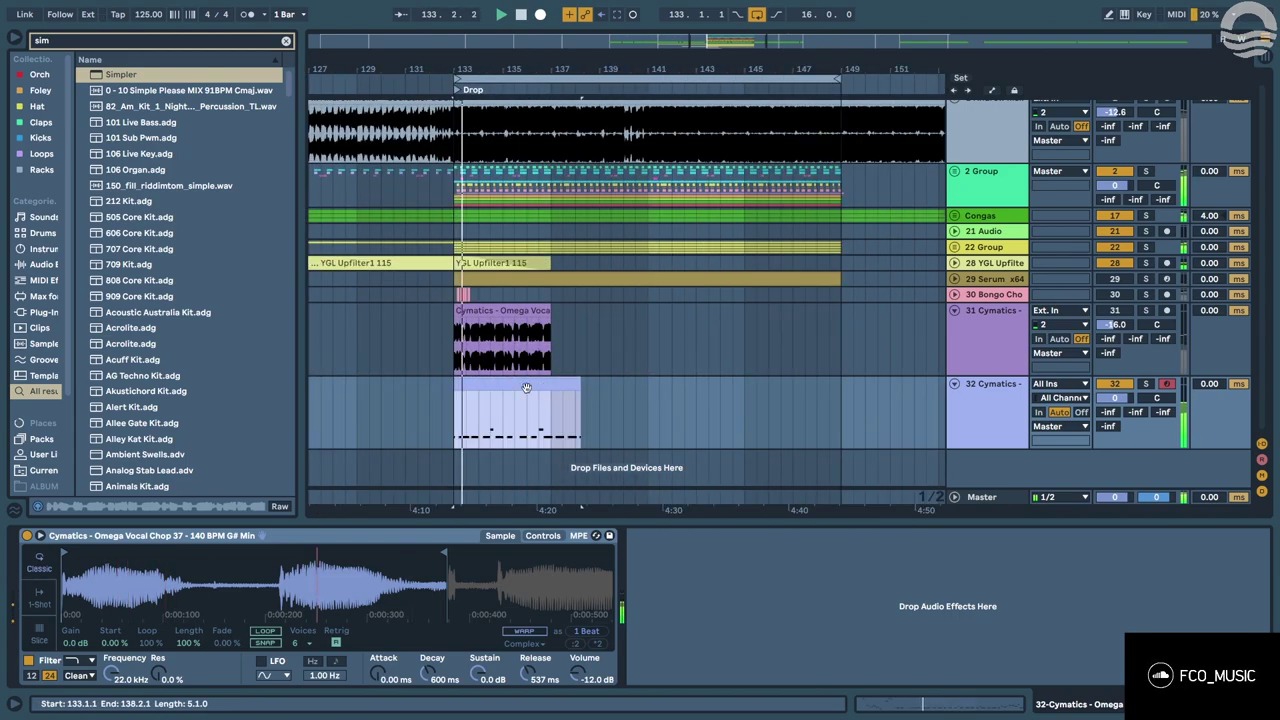
Adjust the clip's front edge so its content starts at 6.3.1 with the clip at bar 133.
key(plus)
key(plus)
click(475, 397)
mouse_move(473, 384)
mouse_down()
mouse_move(487, 385)
mouse_move(454, 383)
mouse_up()
click(457, 407)
key(space)
key(space)
key(plus)
Deactivate the three short A#2 pickup notes at the beginning of the clip while the drop plays.
double_click(454, 383)
key(space)
key(space)
drag(312, 456, 218, 524)
key(space)
key(space)
key(0)
key(space)
key(space)
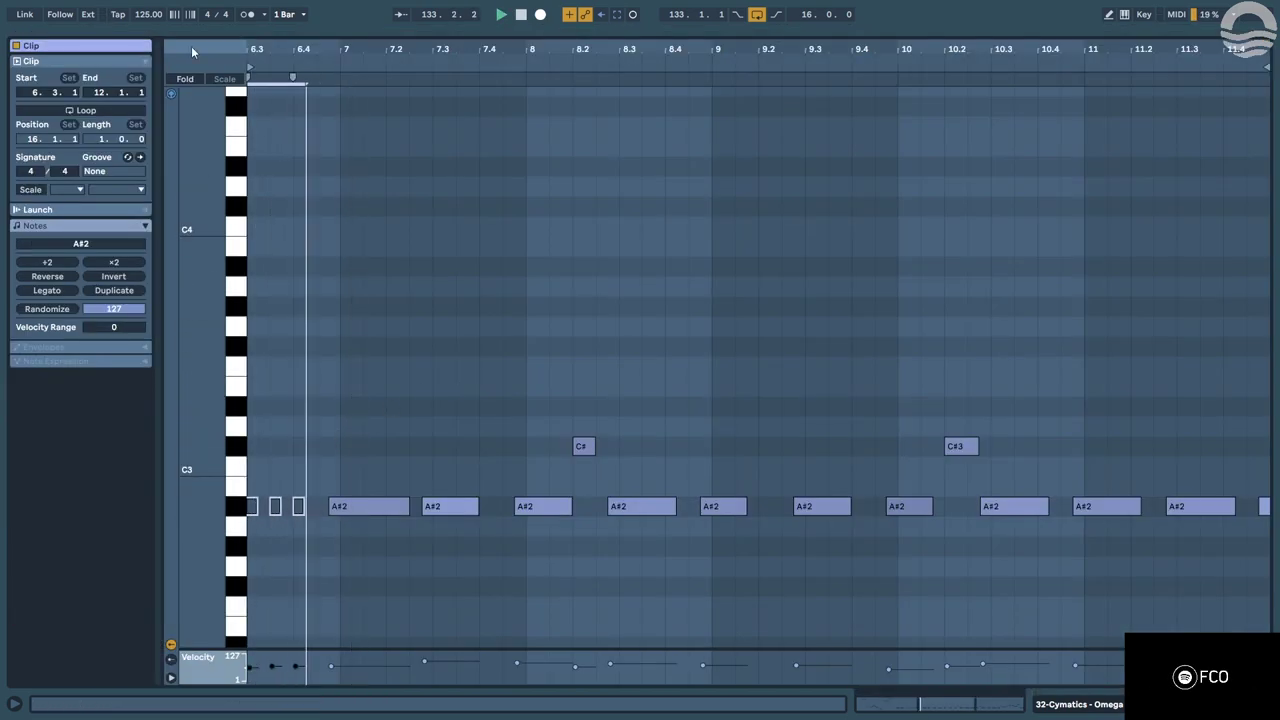
Turn on looping for the vocal chop clip with loop position 6.3.1 and a length of 4 bars.
key(shift+Tab)
scroll(436, 404, down, 5)
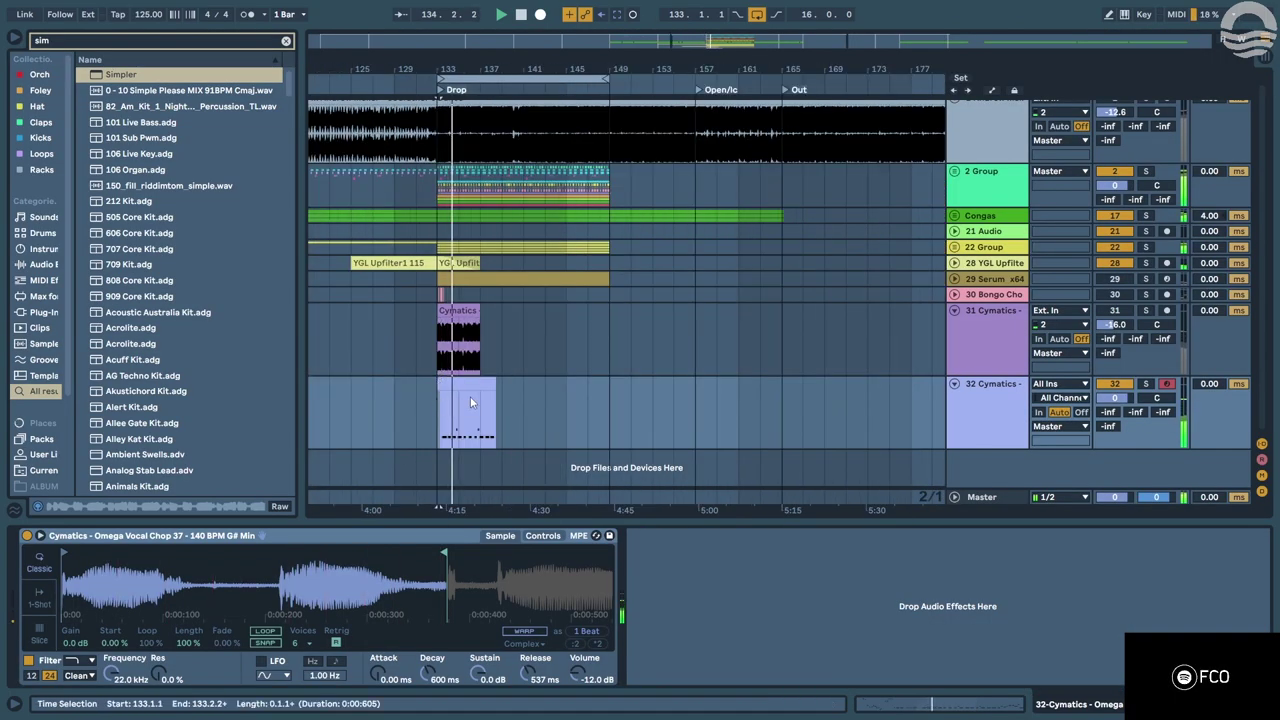
scroll(485, 390, up, 3)
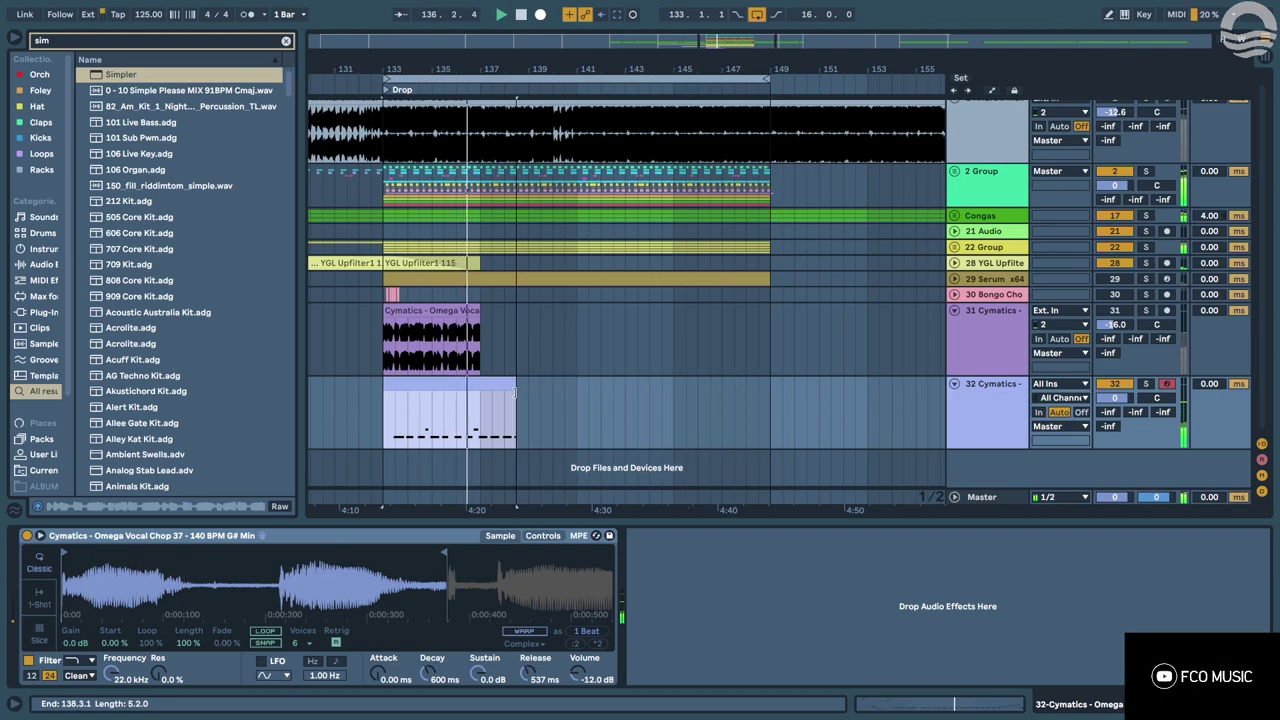
key(shift+Tab)
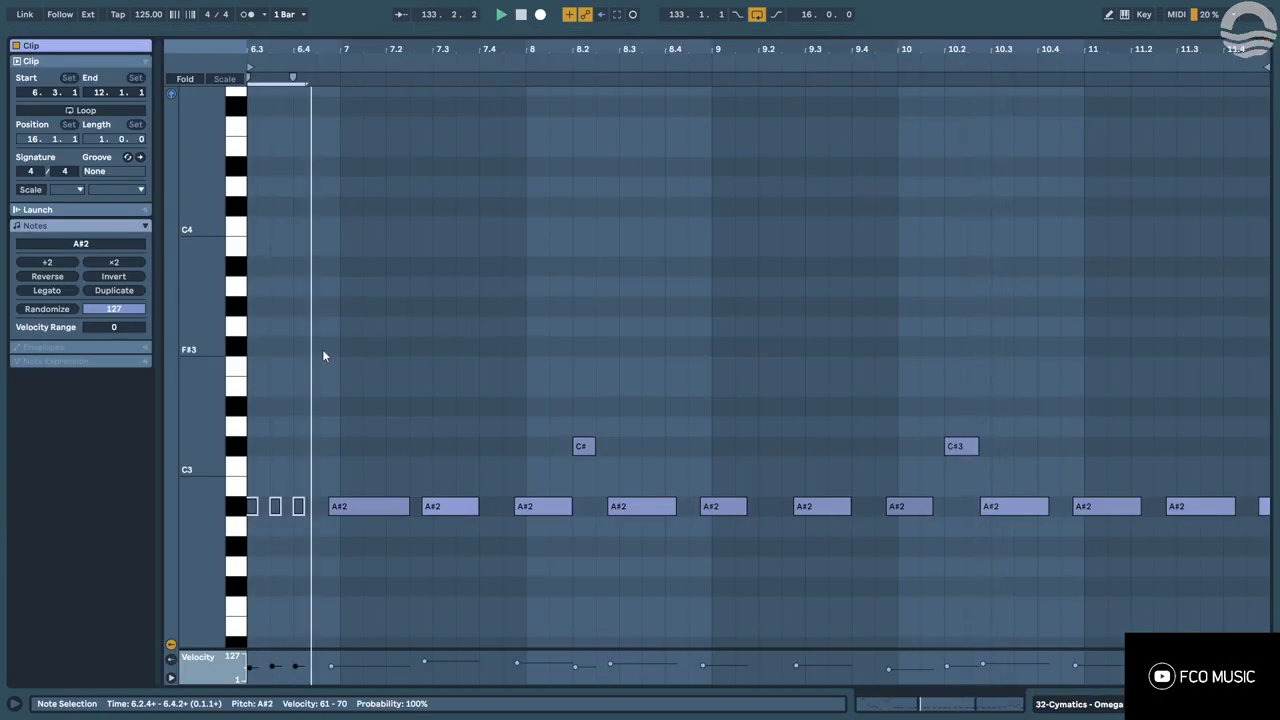
text(6.3)
key(Return)
click(86, 110)
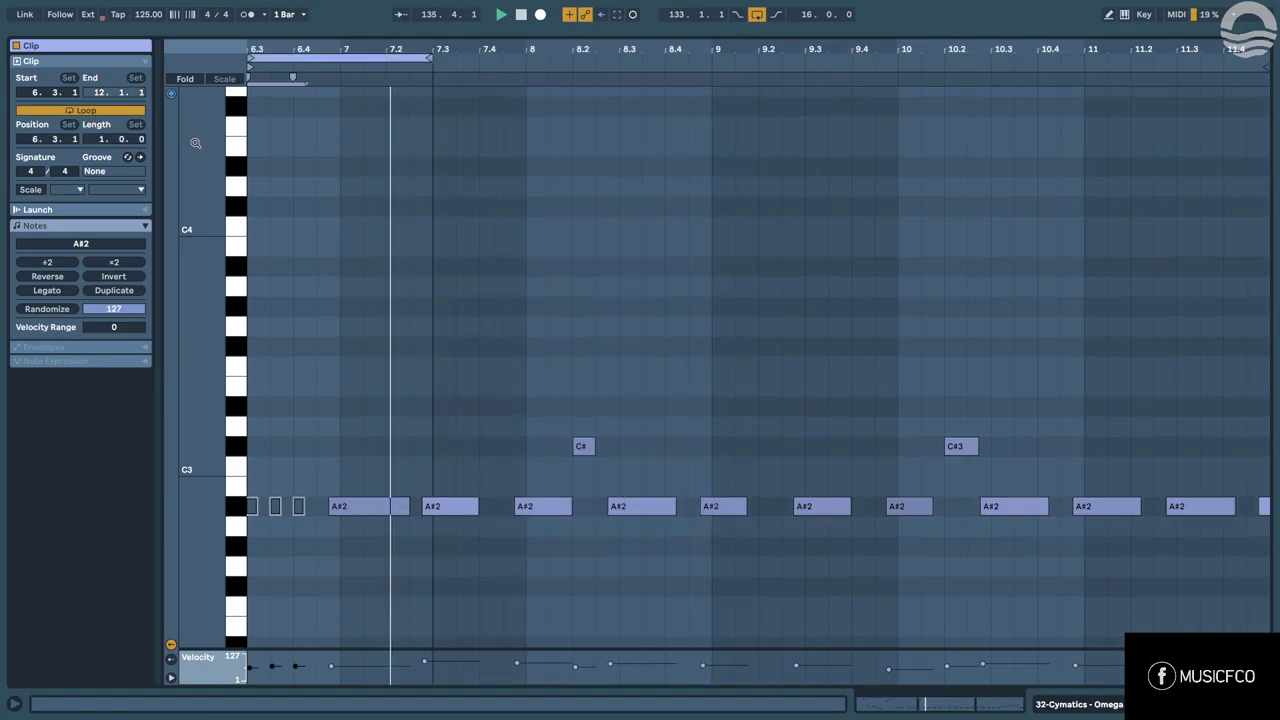
click(96, 142)
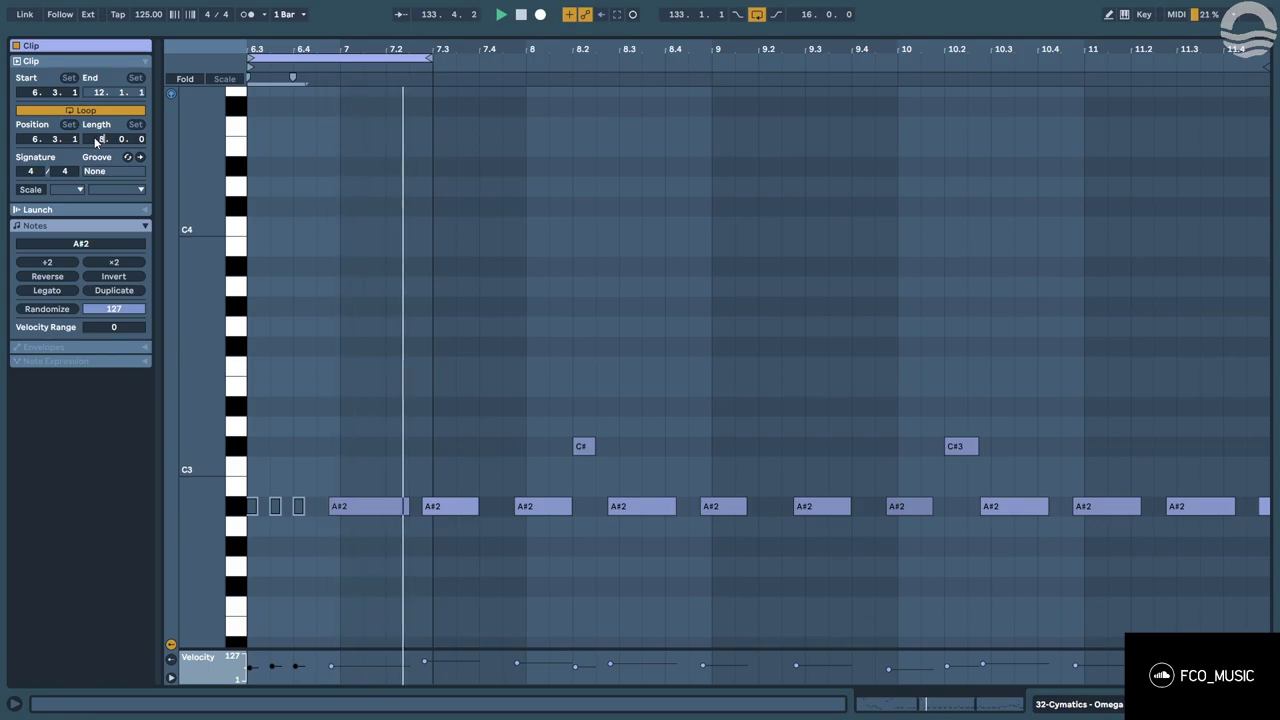
text(8)
key(Return)
drag(95, 142, 95, 150)
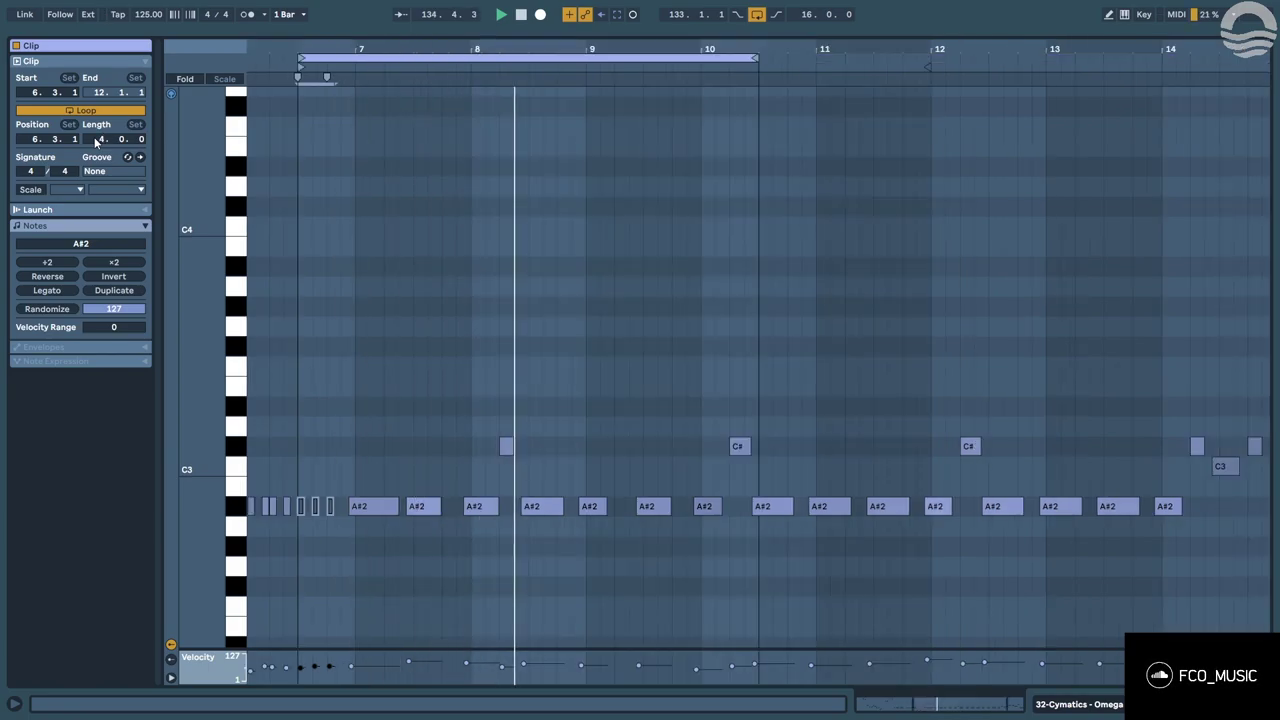
click(483, 233)
click(440, 290)
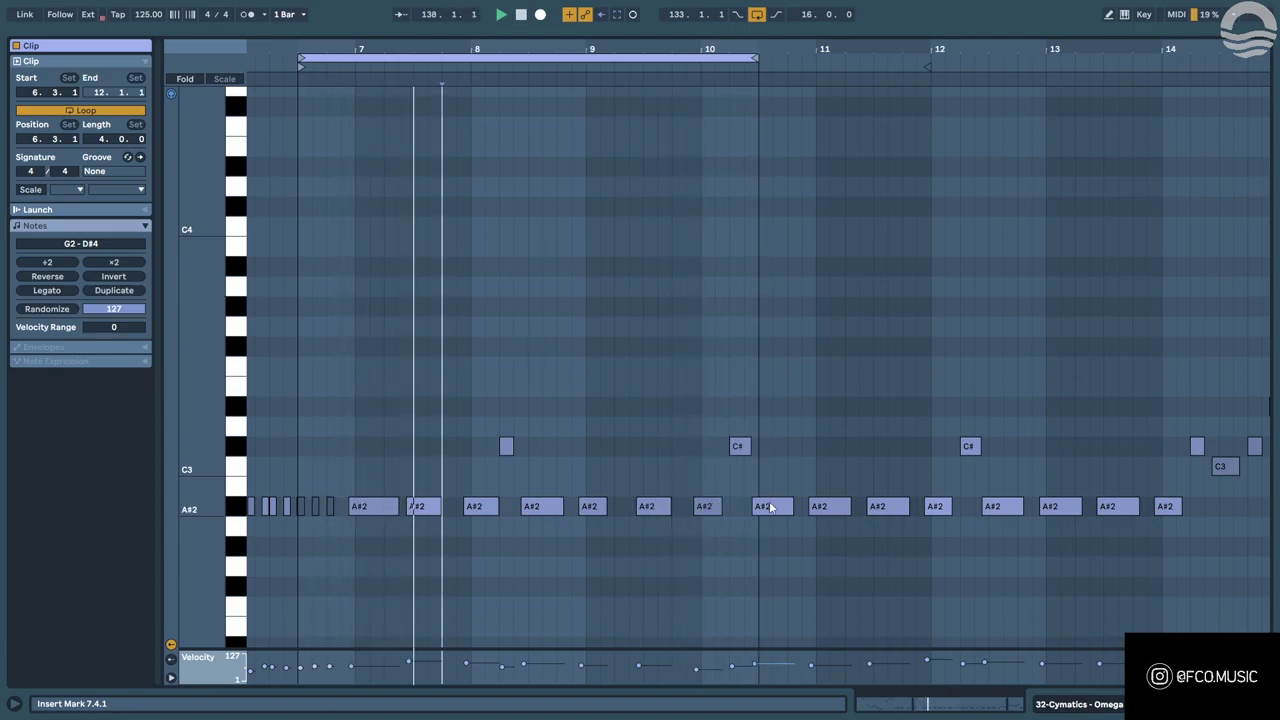
Extend the looped vocal chop clip to bar 149 so it fills the drop, and solo track 32.
key(shift+Tab)
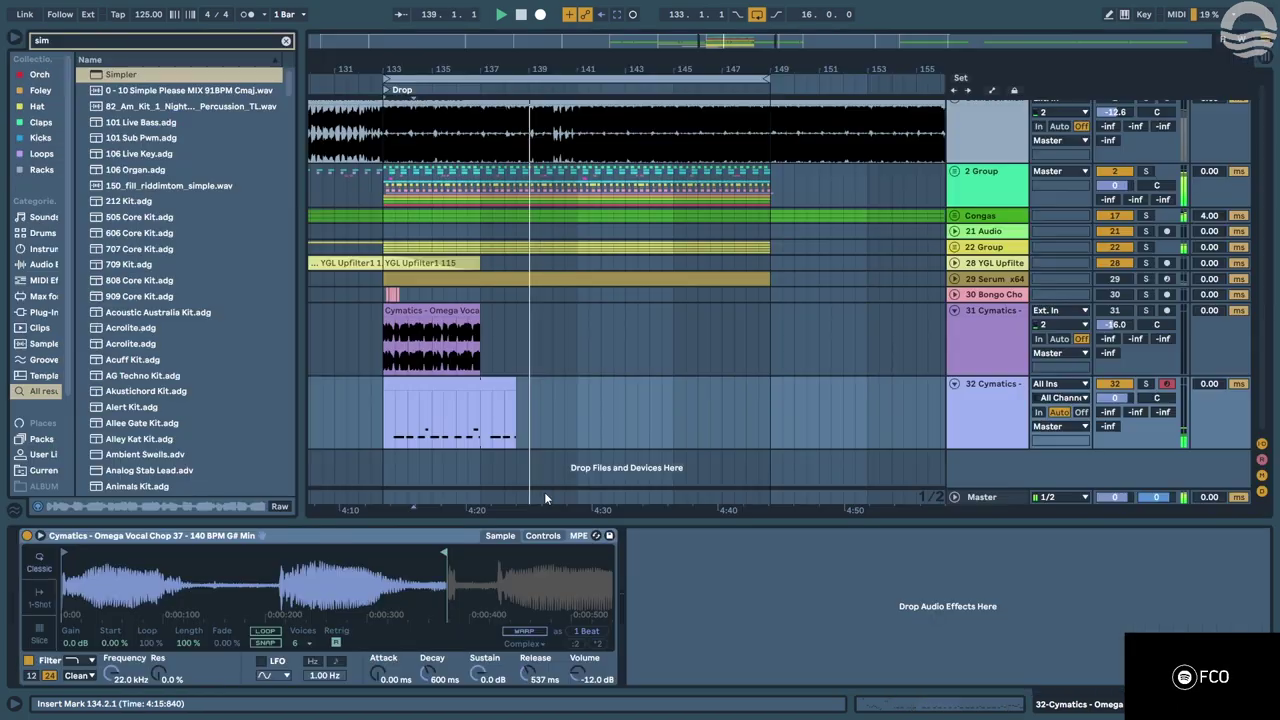
click(491, 382)
drag(510, 380, 770, 381)
key(ctrl+alt+e)
key(ctrl+alt+e)
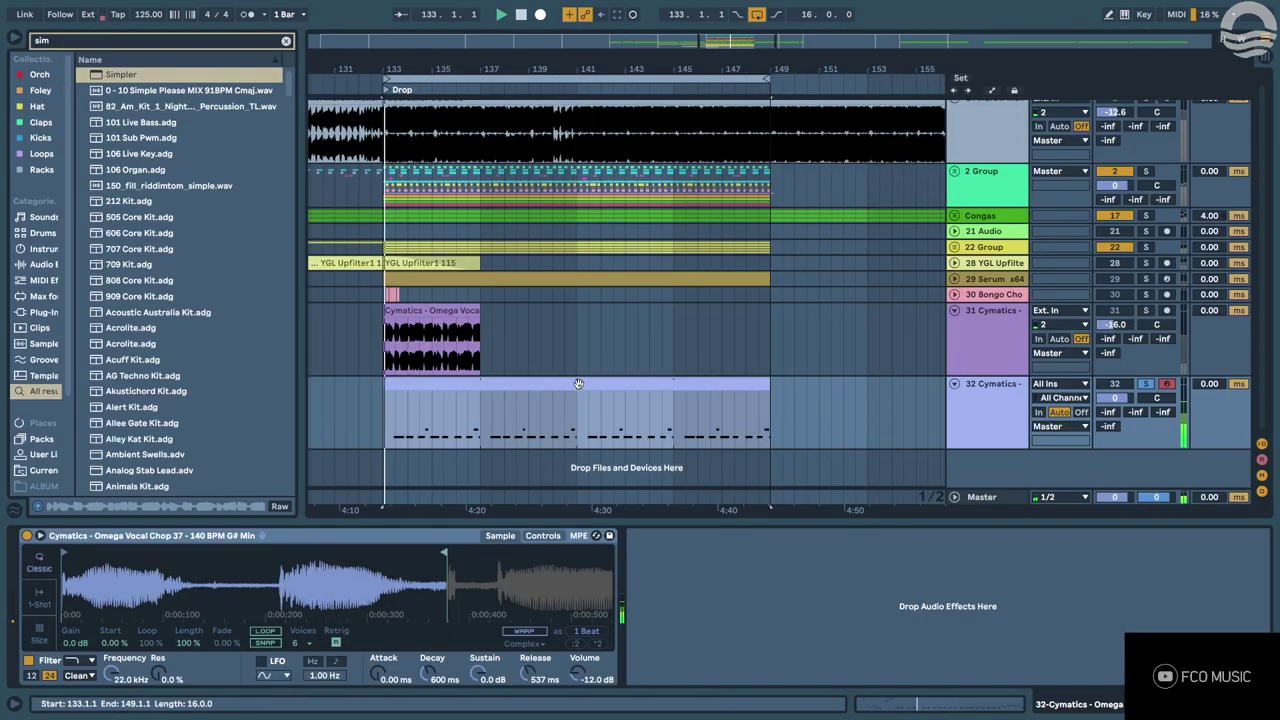
Select all notes in the vocal chop clip, raise their velocities and check the pattern in playback.
key(ctrl+alt+e)
key(ctrl+a)
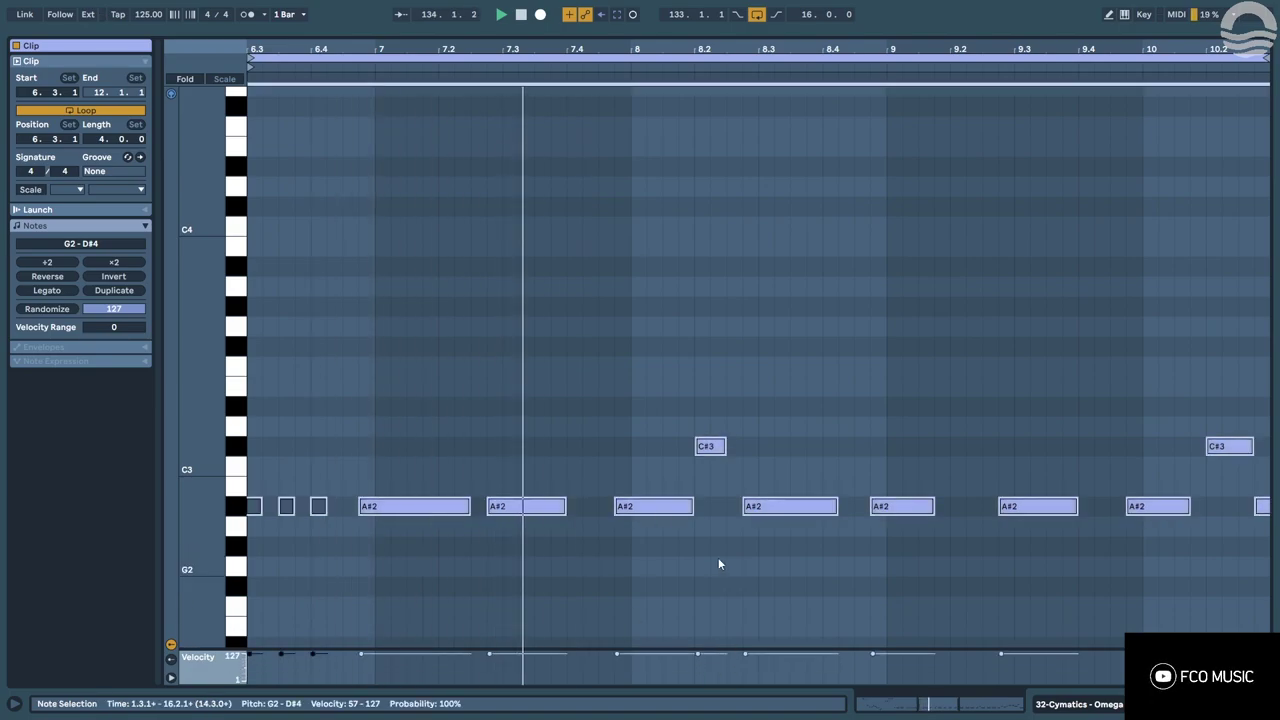
click(358, 232)
key(ctrl+alt+e)
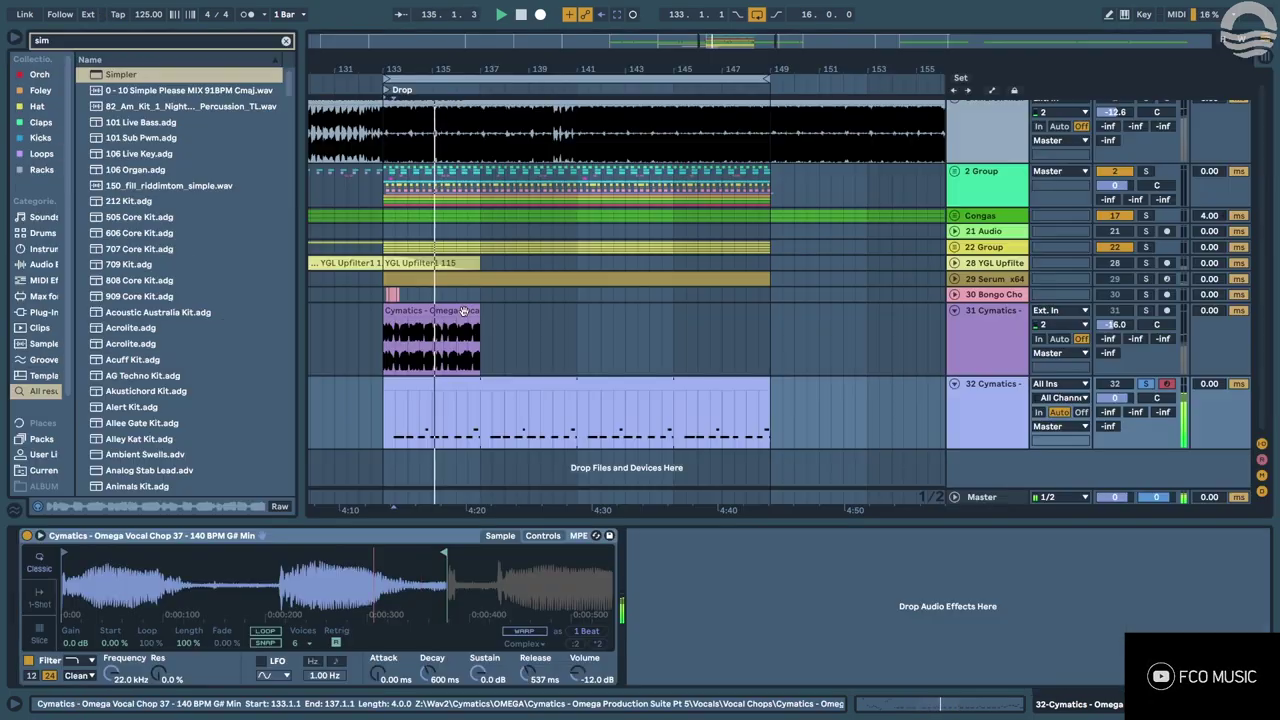
key(ctrl+alt+e)
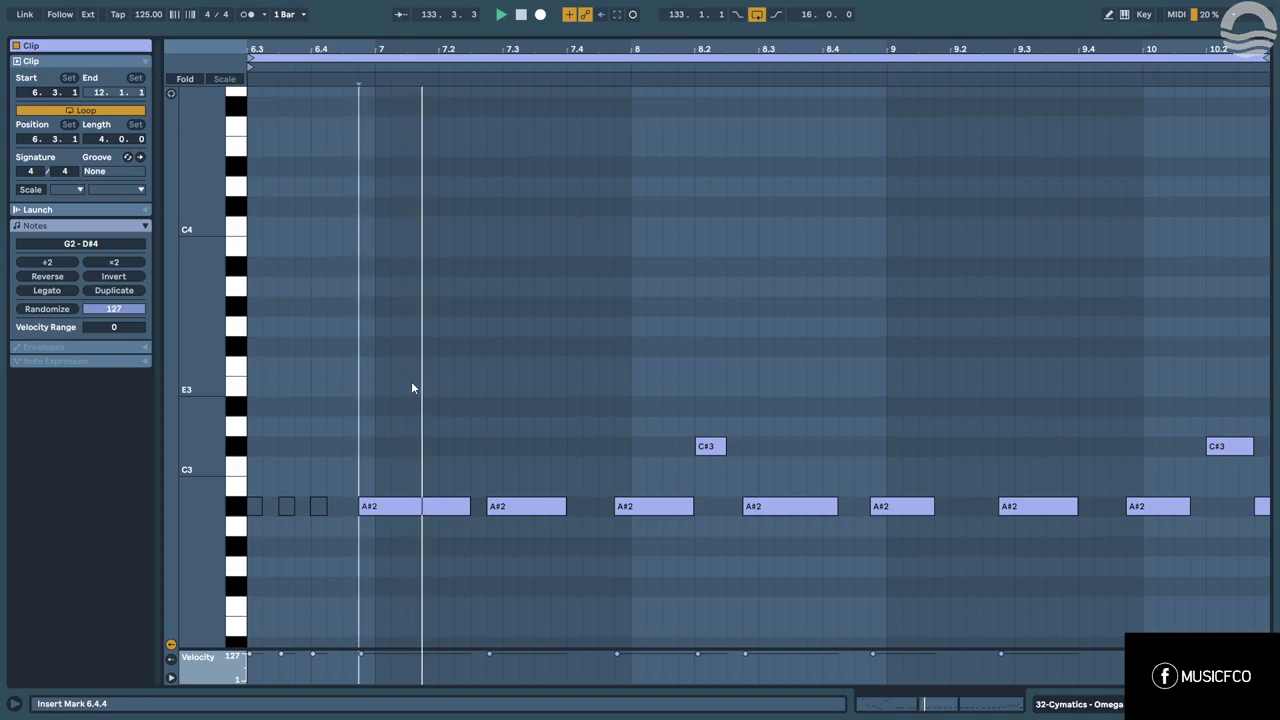
key(minus)
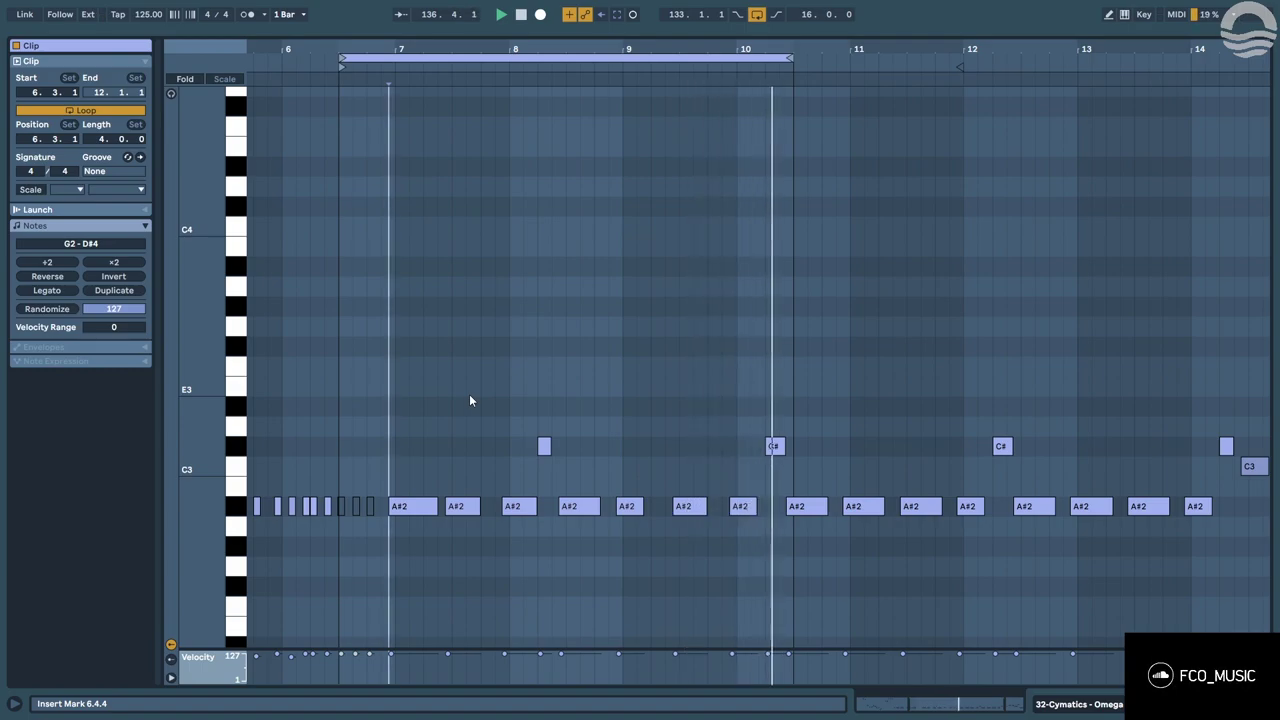
Replace the three deactivated pickup notes with one longer A#2 note starting at 6.3.1, lasting 0.1.2.
drag(370, 475, 331, 514)
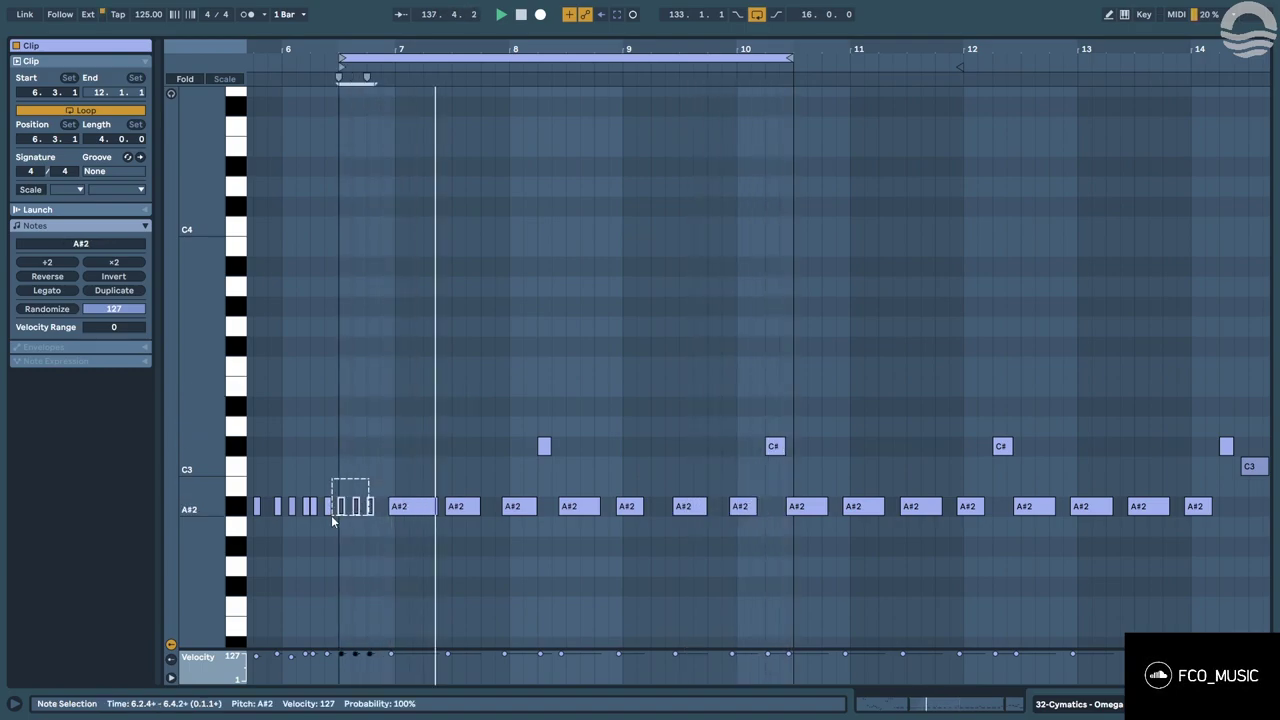
key(Delete)
double_click(345, 507)
drag(352, 508, 381, 510)
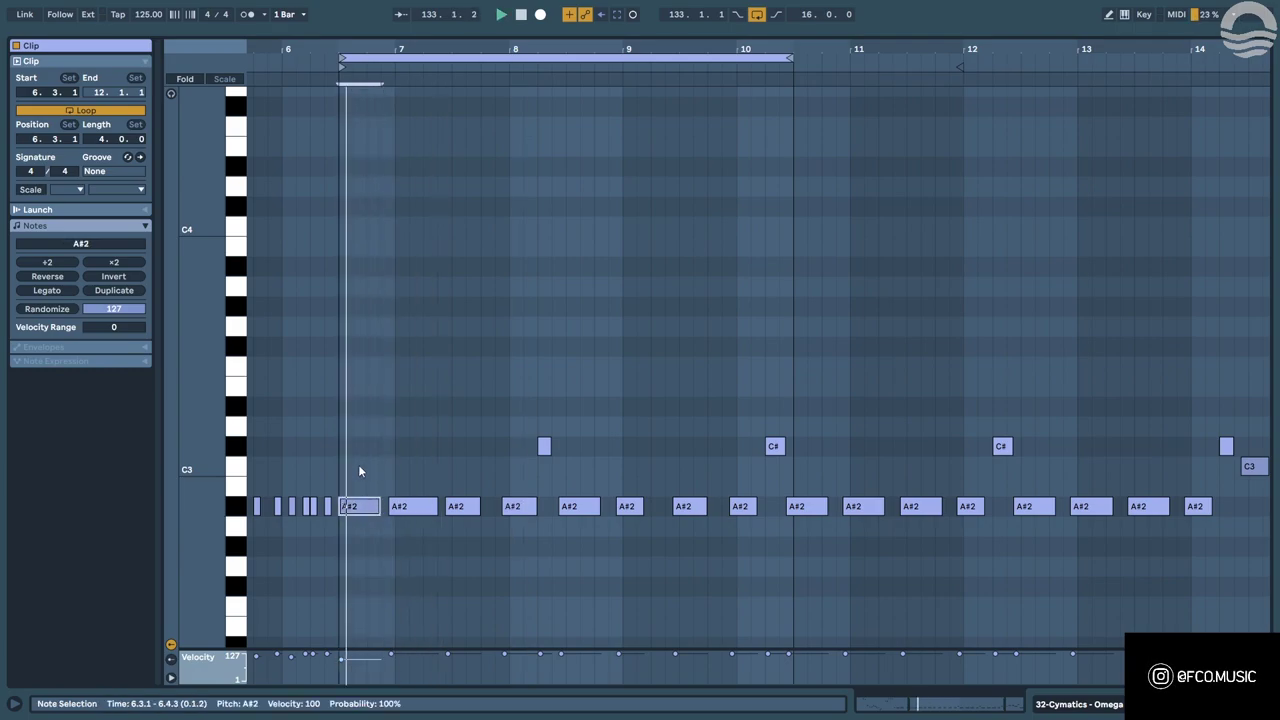
click(358, 468)
Split the vocal chop clip at bar 134 and deactivate the opening A#2 note in its first part.
key(shift+Tab)
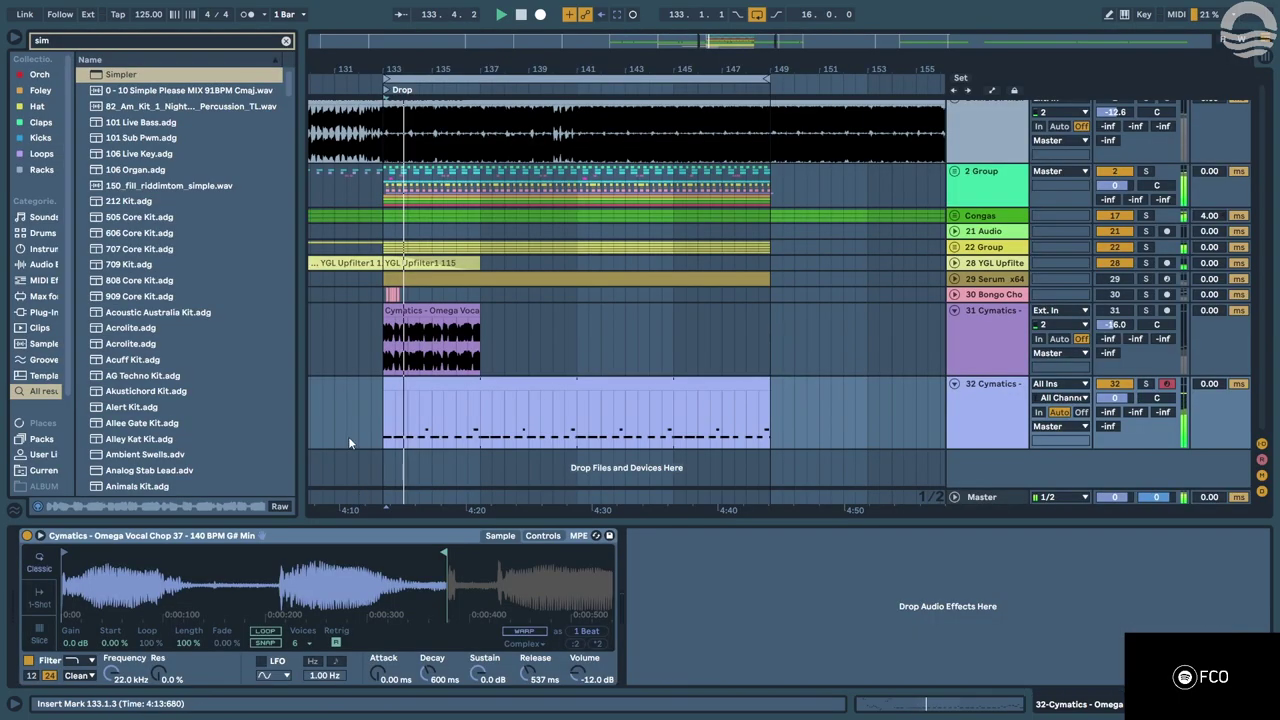
click(397, 386)
click(398, 410)
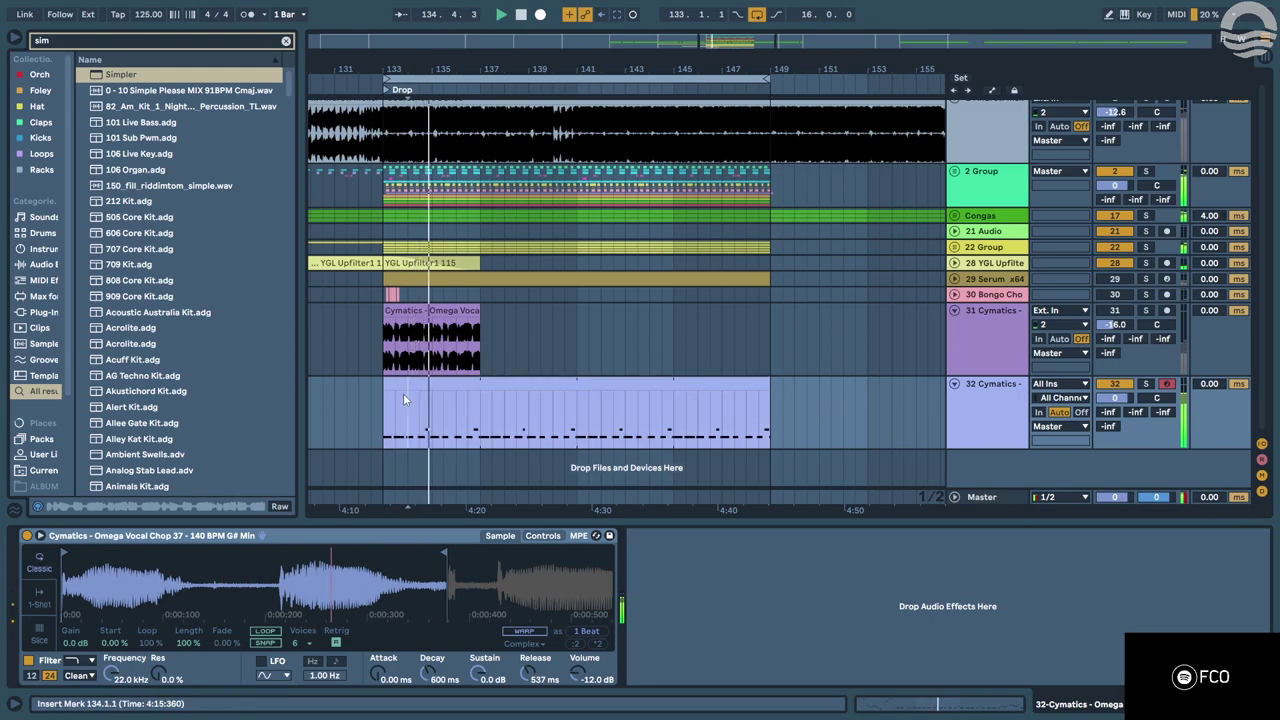
key(ctrl+alt+e)
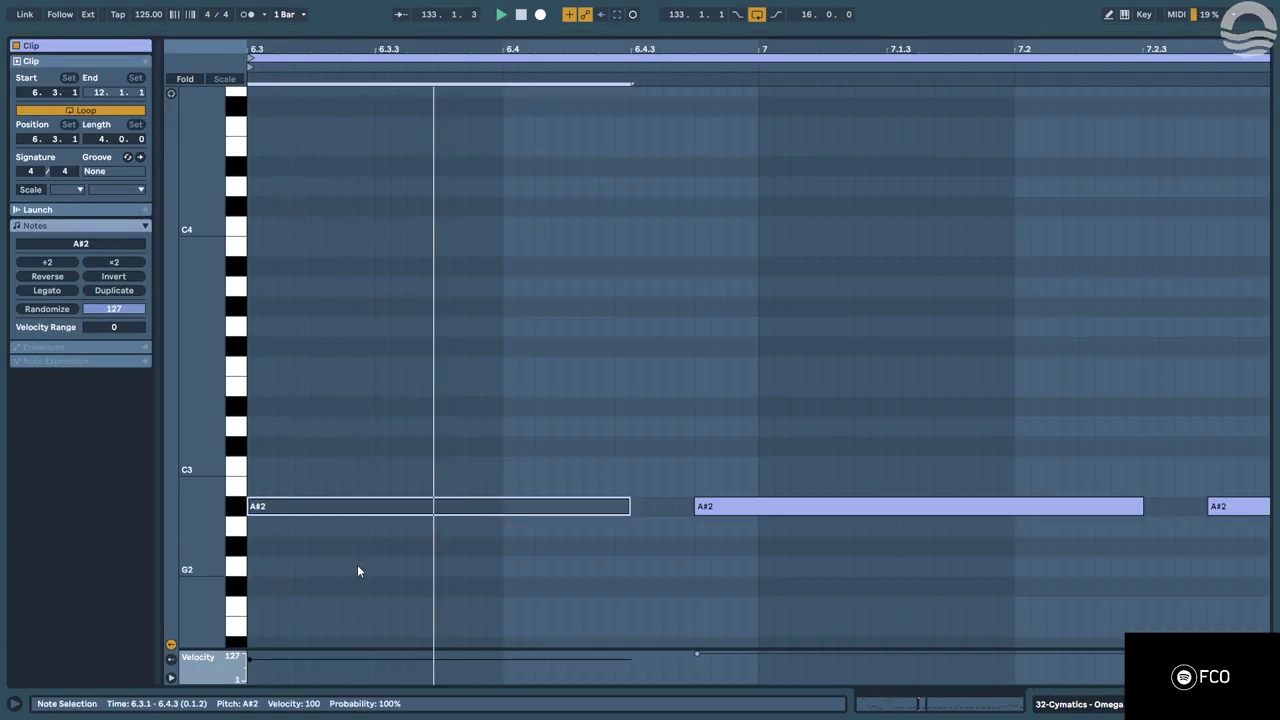
key(ctrl+alt+e)
Review the notes of the clip part starting at bar 134 and set track 32's volume to -8.2 dB.
double_click(484, 380)
scroll(484, 380, down, 5)
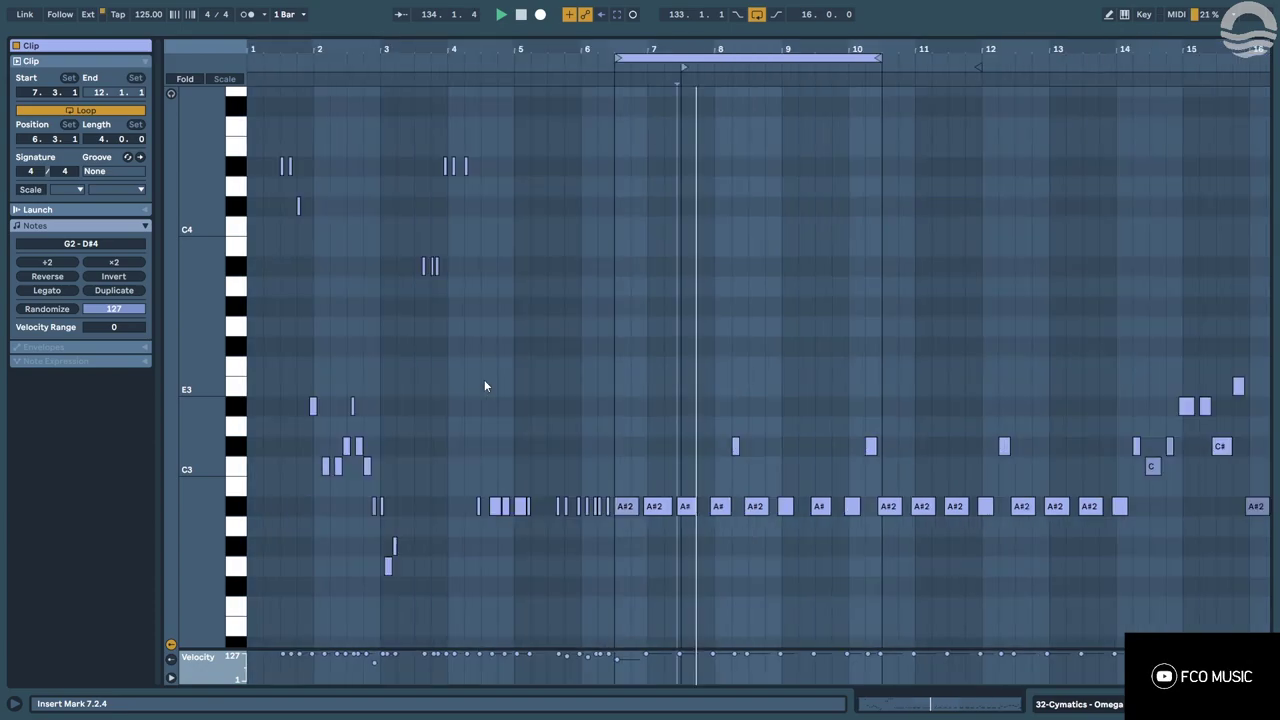
scroll(879, 426, up, 4)
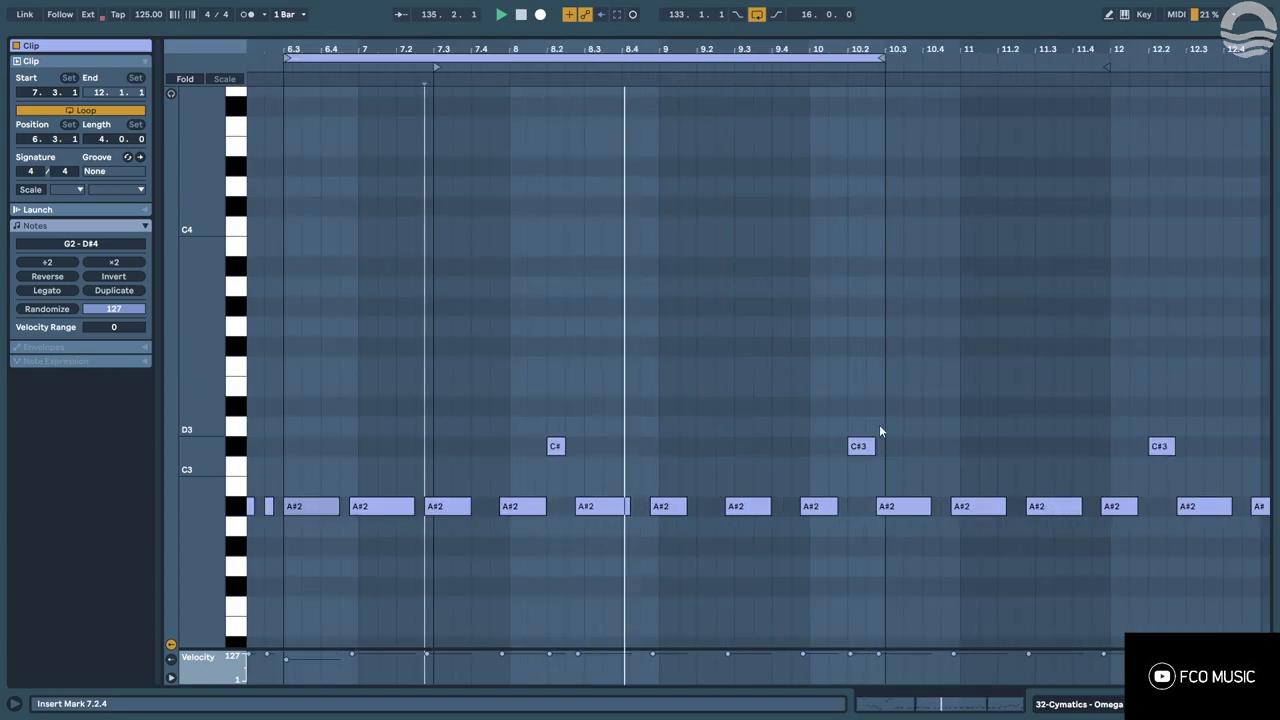
key(ctrl+alt+e)
drag(1121, 402, 1122, 392)
Replace the opening A#2 note in the part from bar 134 with a velocity 127 A#2 starting at 6.2.4+.
double_click(509, 384)
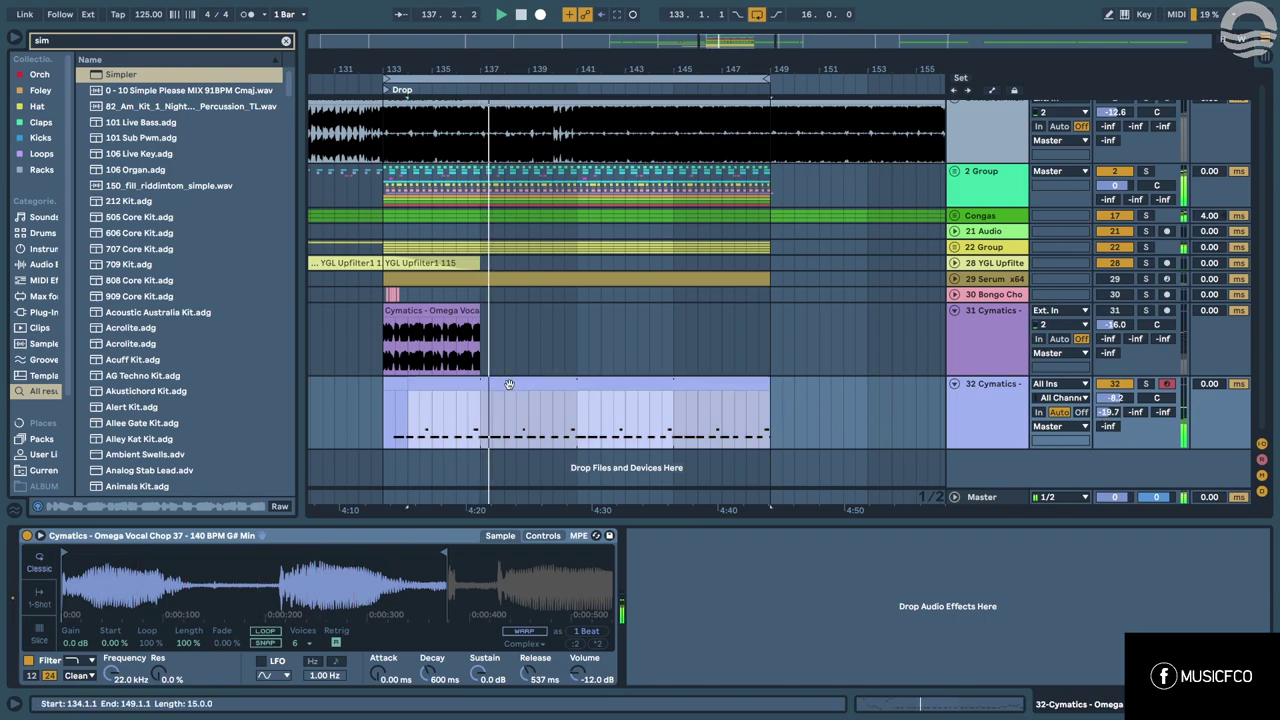
scroll(427, 423, down, 5)
click(625, 506)
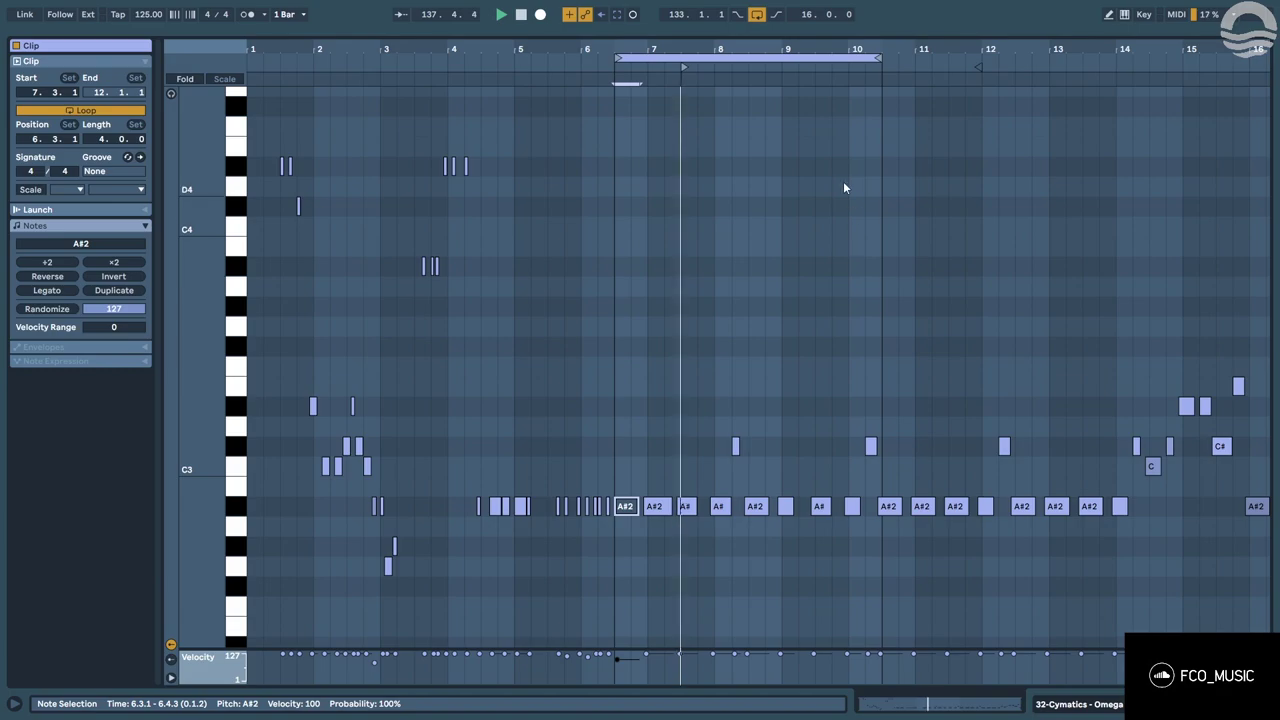
drag(743, 50, 642, 107)
key(shift+Tab)
double_click(508, 395)
scroll(508, 394, down, 2)
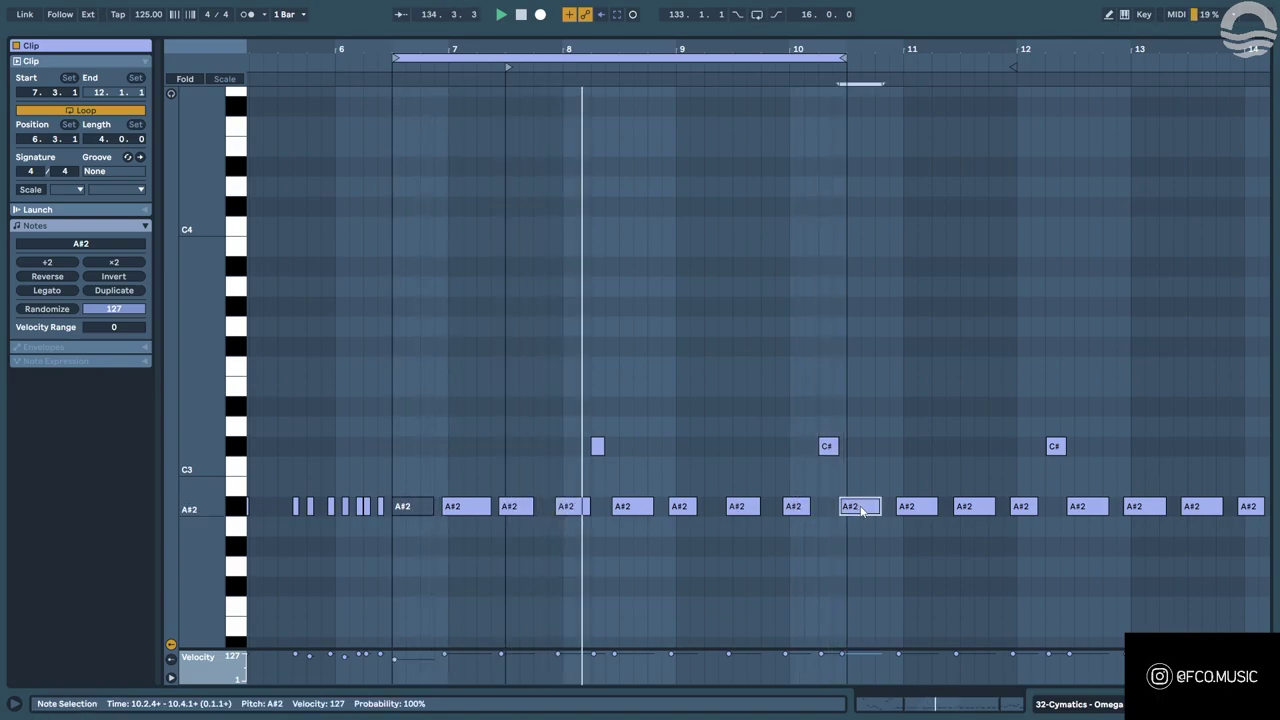
drag(412, 507, 405, 510)
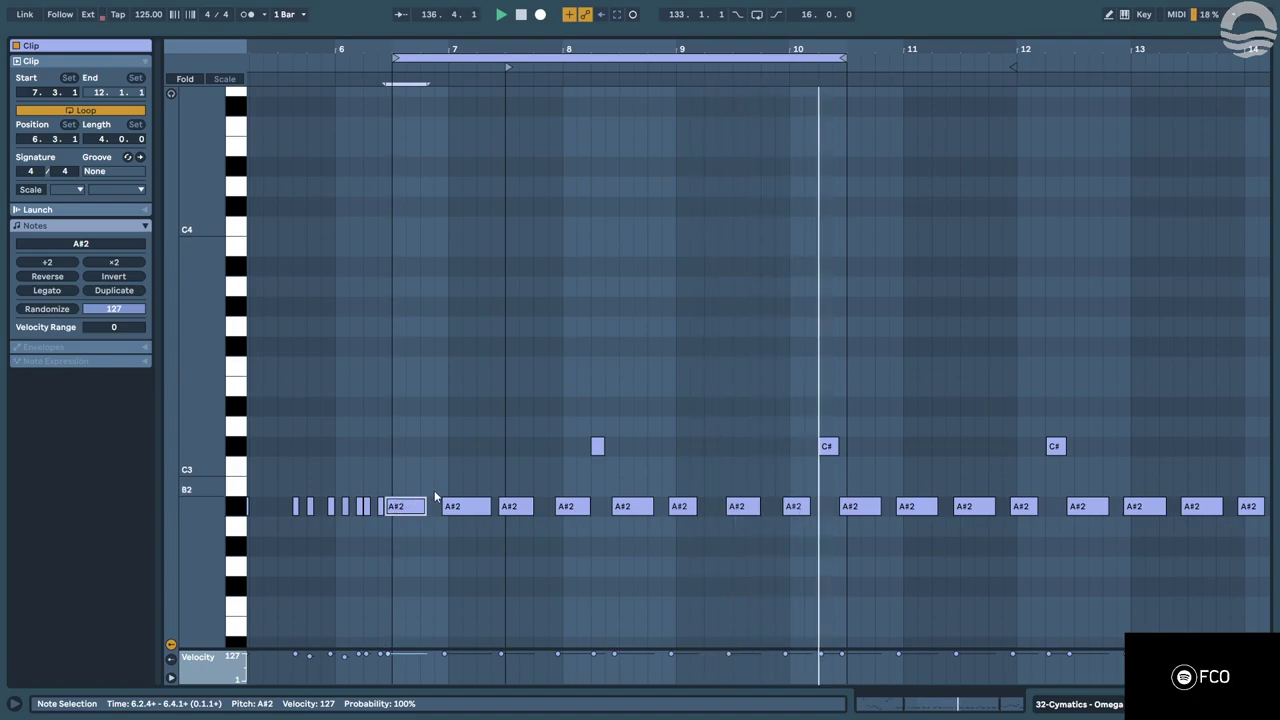
key(shift+Tab)
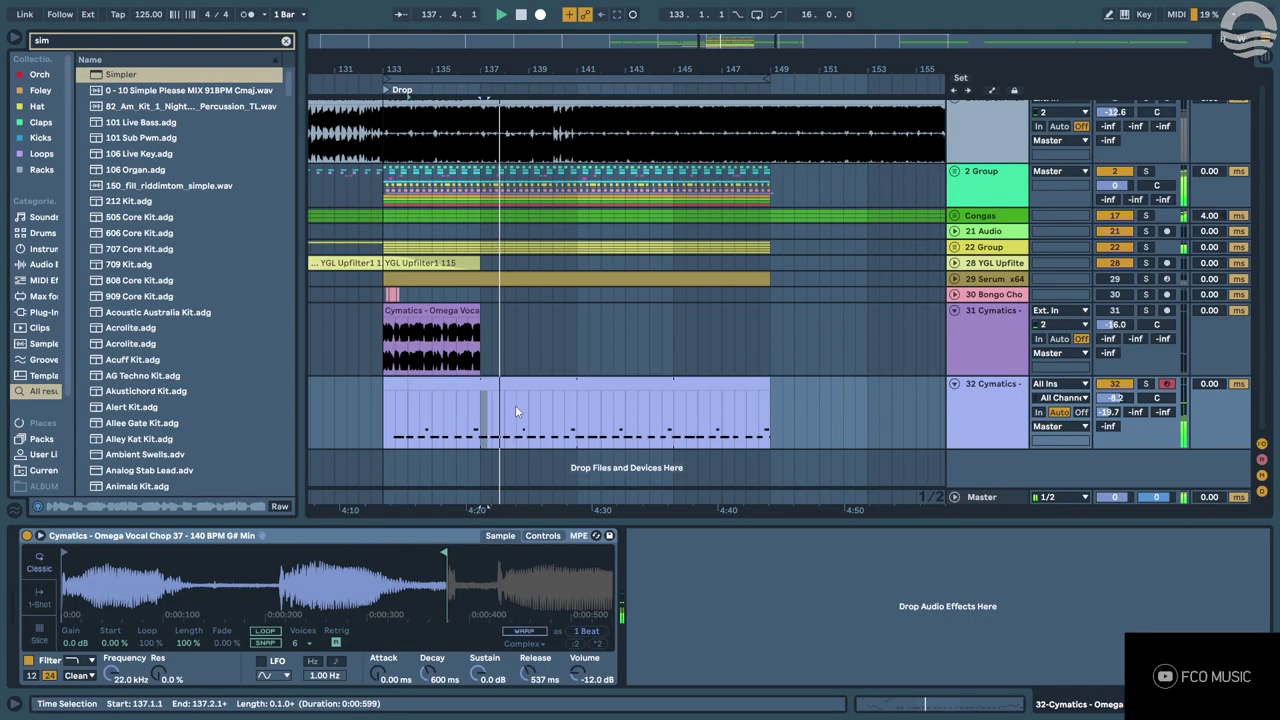
Fold track 32, audition the original vocal chop audio on track 31 in solo, and delete that audio track.
click(954, 383)
click(966, 328)
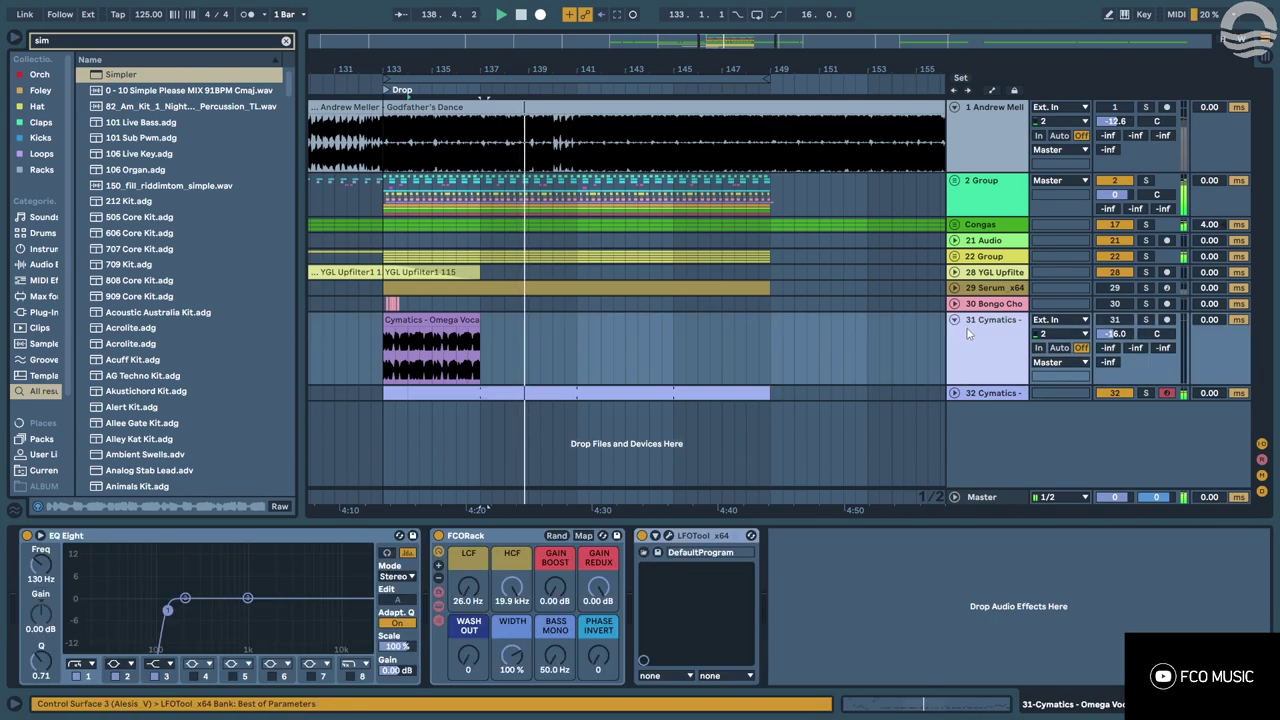
click(968, 394)
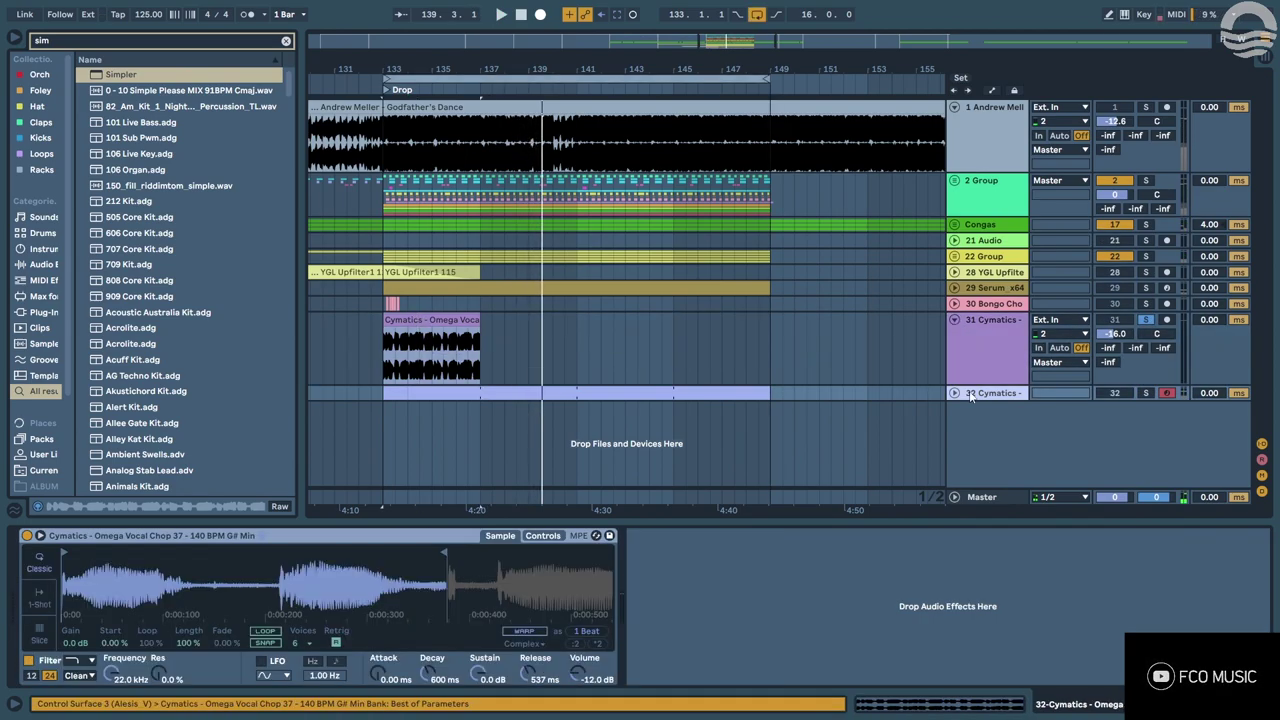
click(467, 322)
key(space)
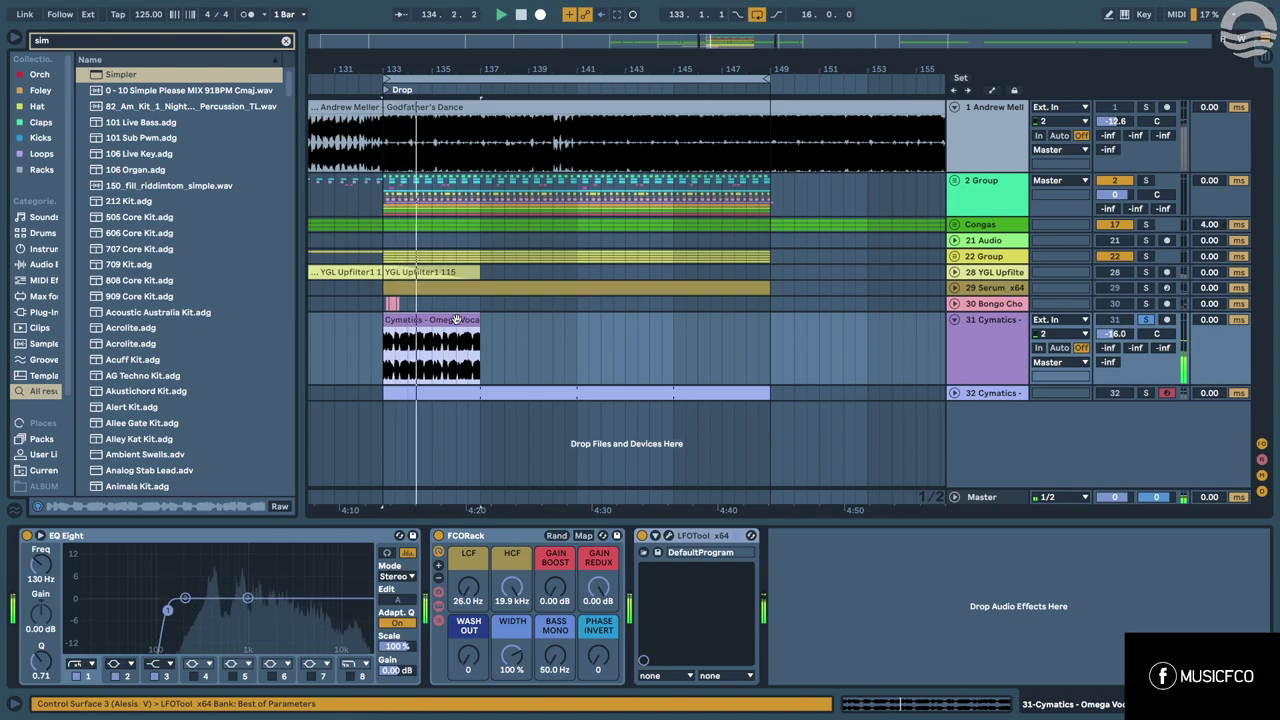
click(998, 348)
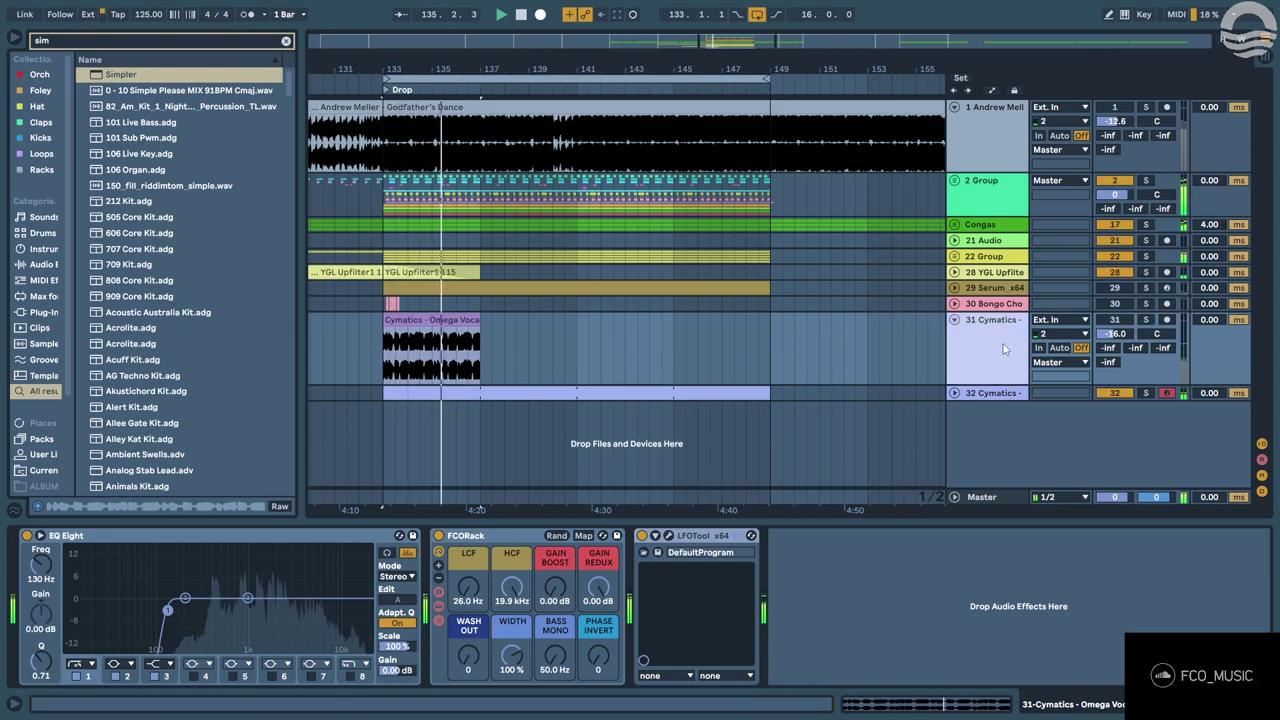
key(Delete)
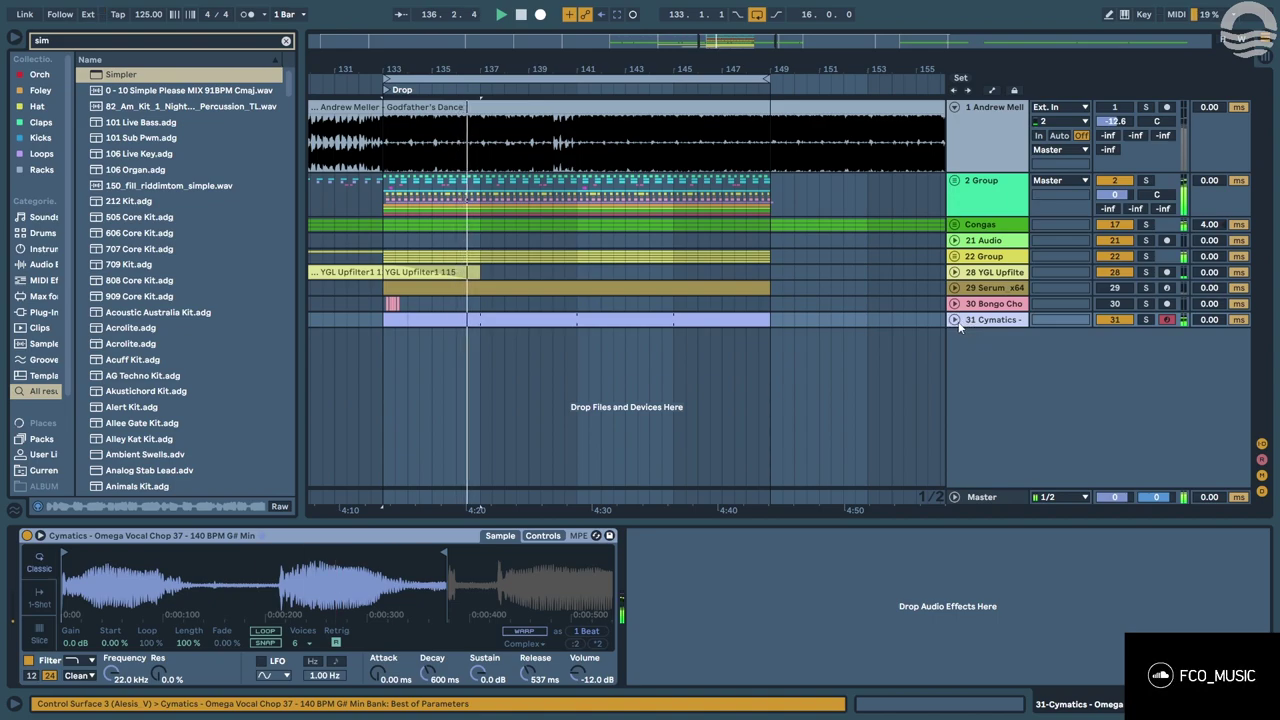
Copy LFOTool from the 22 Group to the vocal chop track and raise the starting point of its volume curve.
click(983, 261)
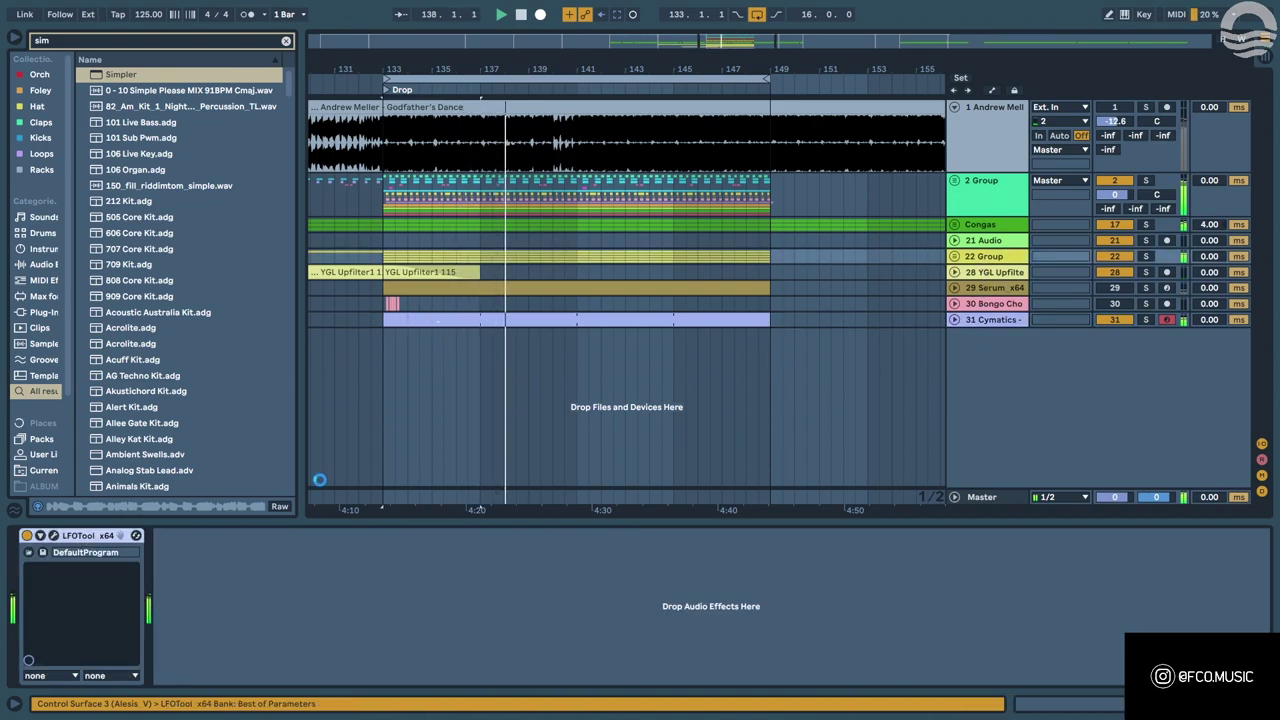
click(663, 540)
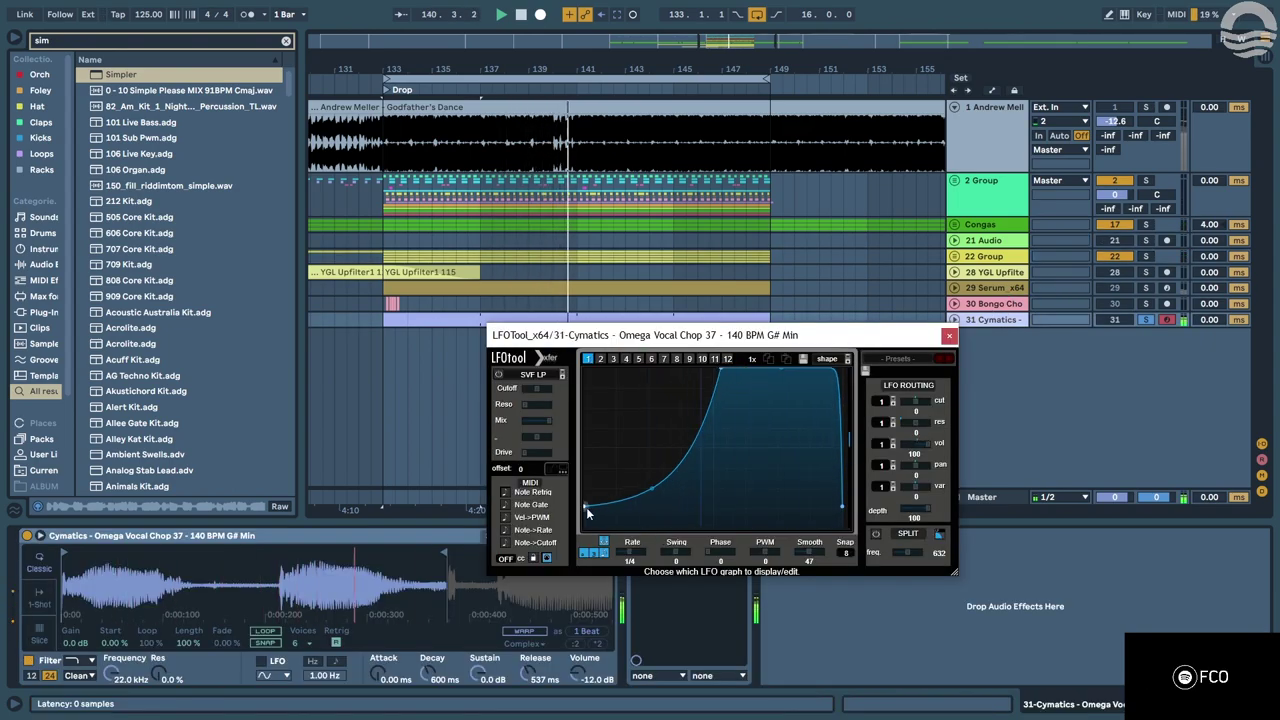
drag(585, 505, 590, 452)
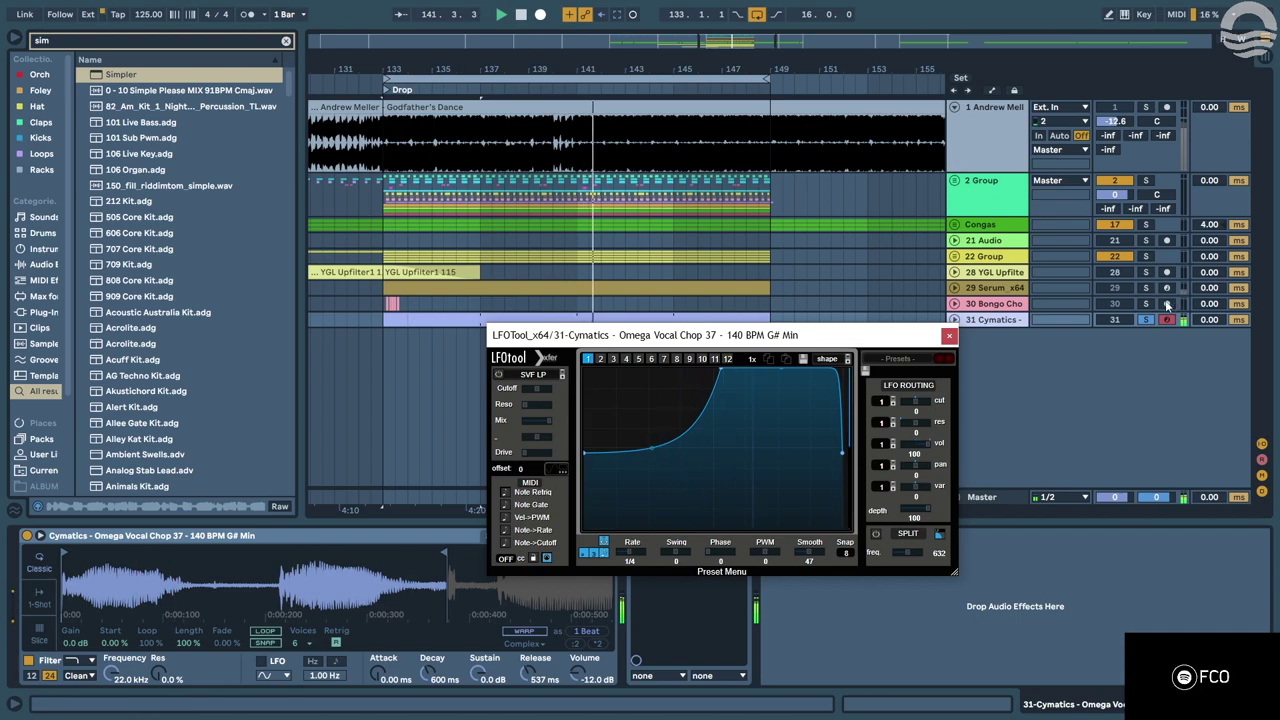
Close the LFOTool window, solo the 22 Group together with the vocal chop track and unfold the group.
click(1146, 257)
click(949, 336)
ctrl+click(1147, 320)
click(984, 257)
click(955, 257)
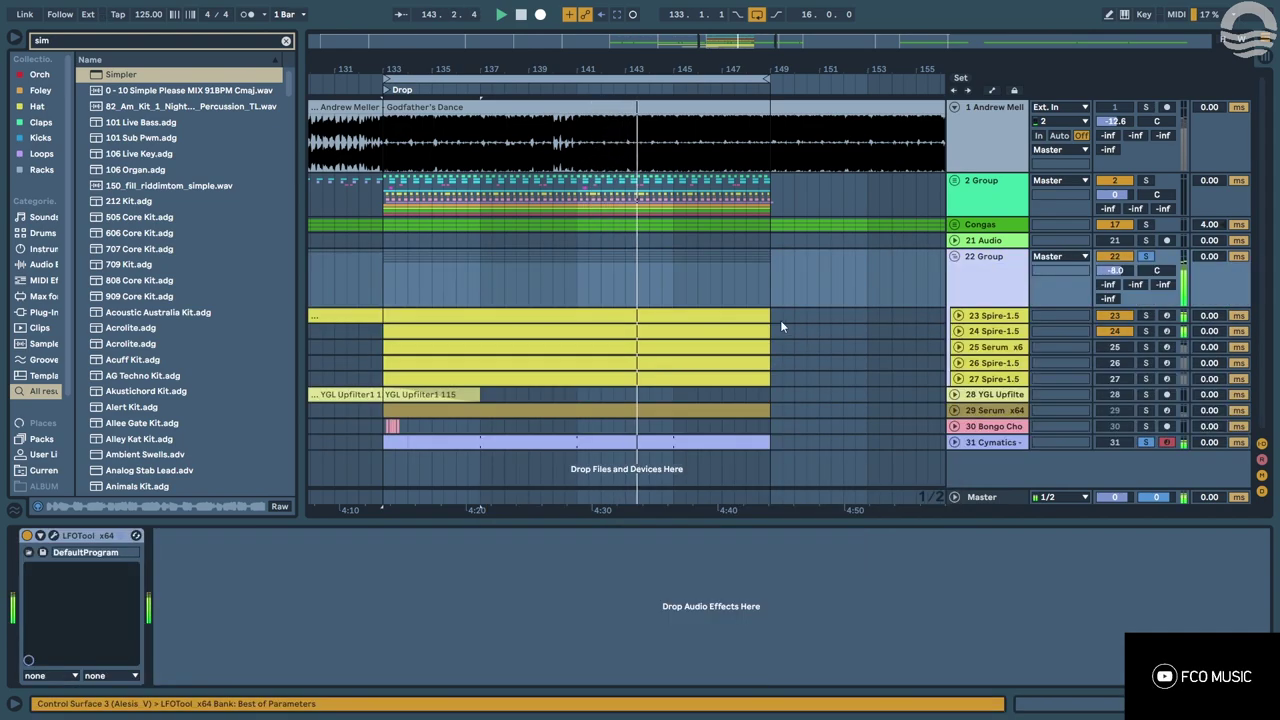
Open the Spire clip on track 23 and lower its entire top line of notes by a semitone to F#3–G3.
click(722, 312)
double_click(722, 313)
drag(274, 177, 1274, 258)
key(Down)
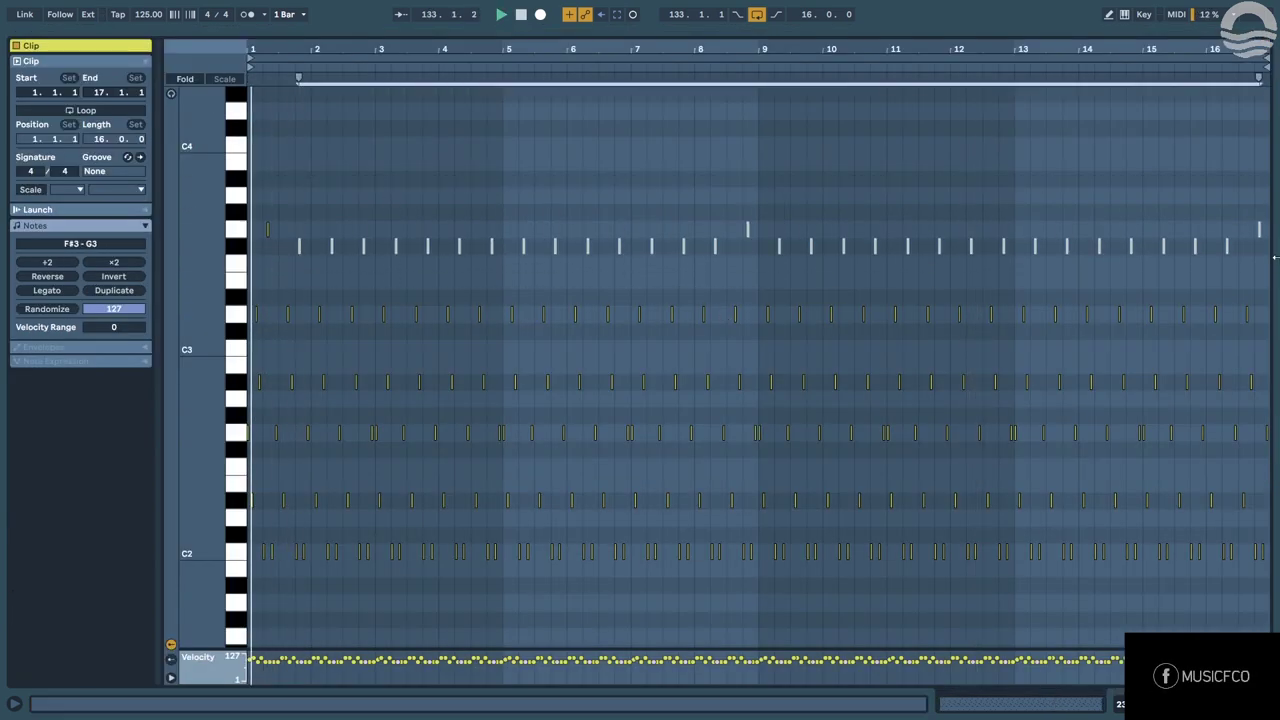
key(Down)
key(Up)
key(Up)
drag(257, 166, 1274, 261)
key(Down)
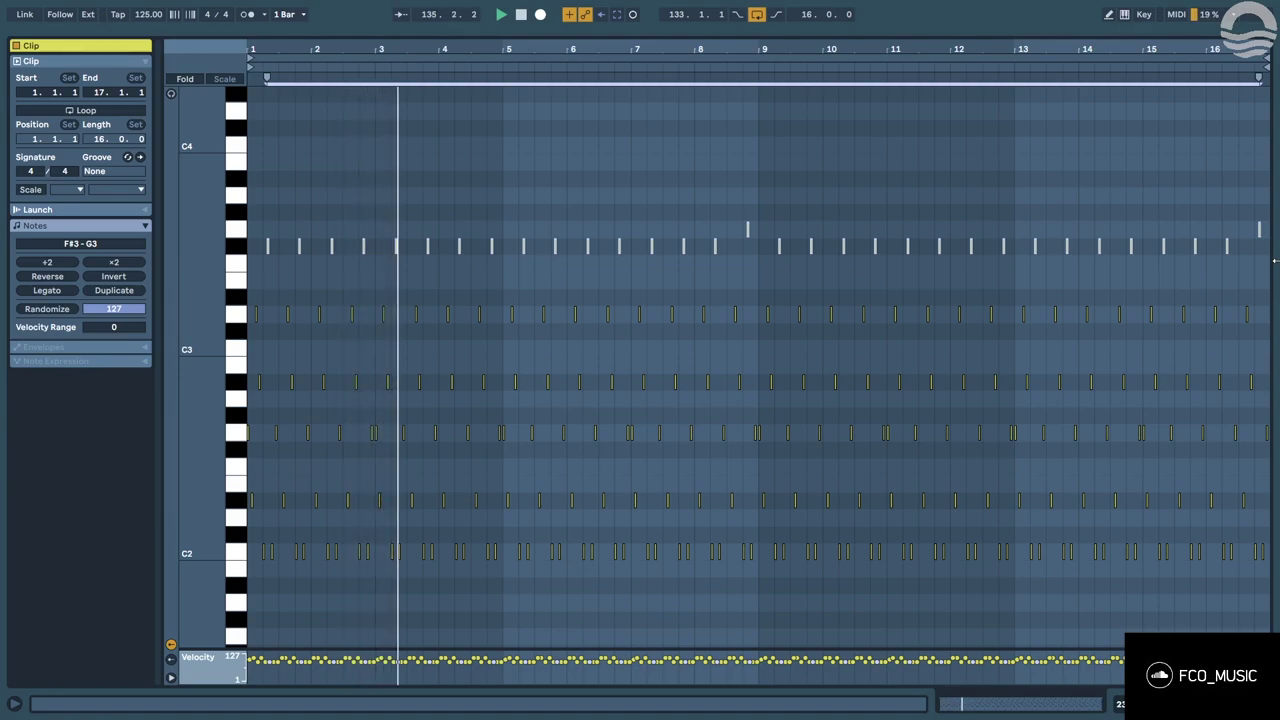
Lower the full row of G2 notes in the Spire clip to F#2.
drag(251, 417, 693, 462)
drag(1264, 411, 22, 450)
key(Down)
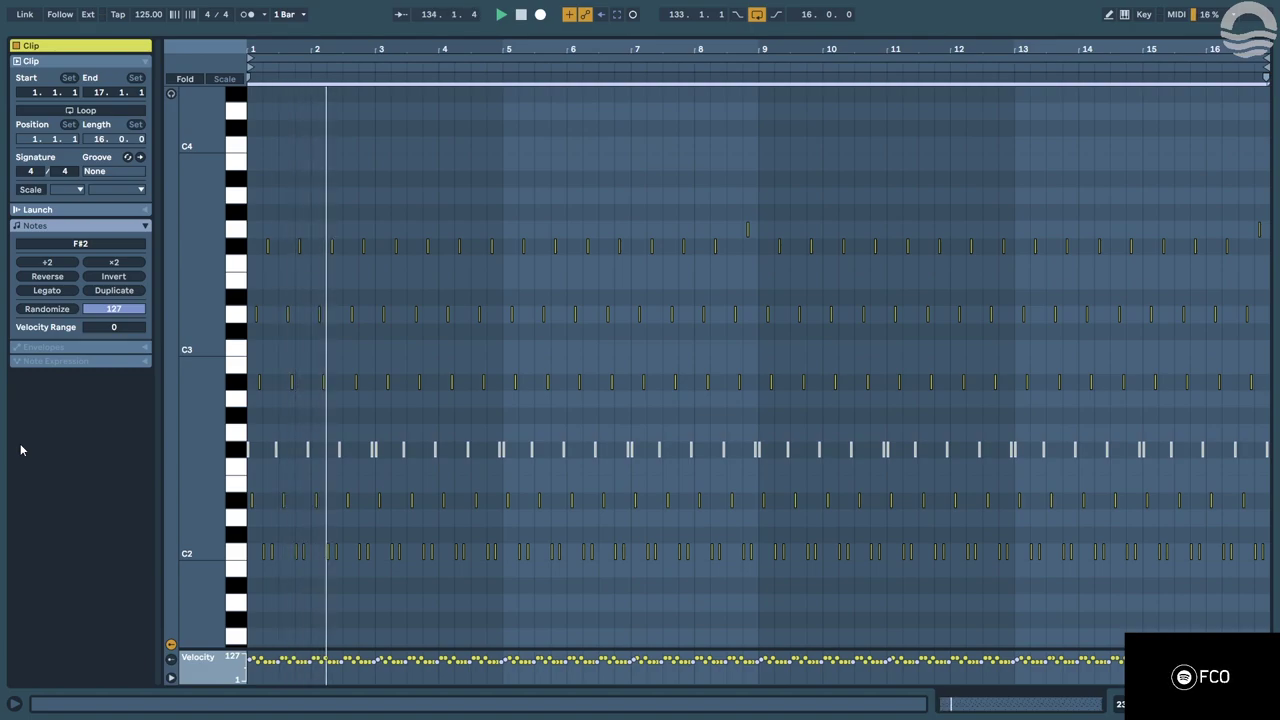
Move the lowest row of notes in the Spire clip to C#2 and raise the D3 row to D#3.
drag(257, 545, 1272, 573)
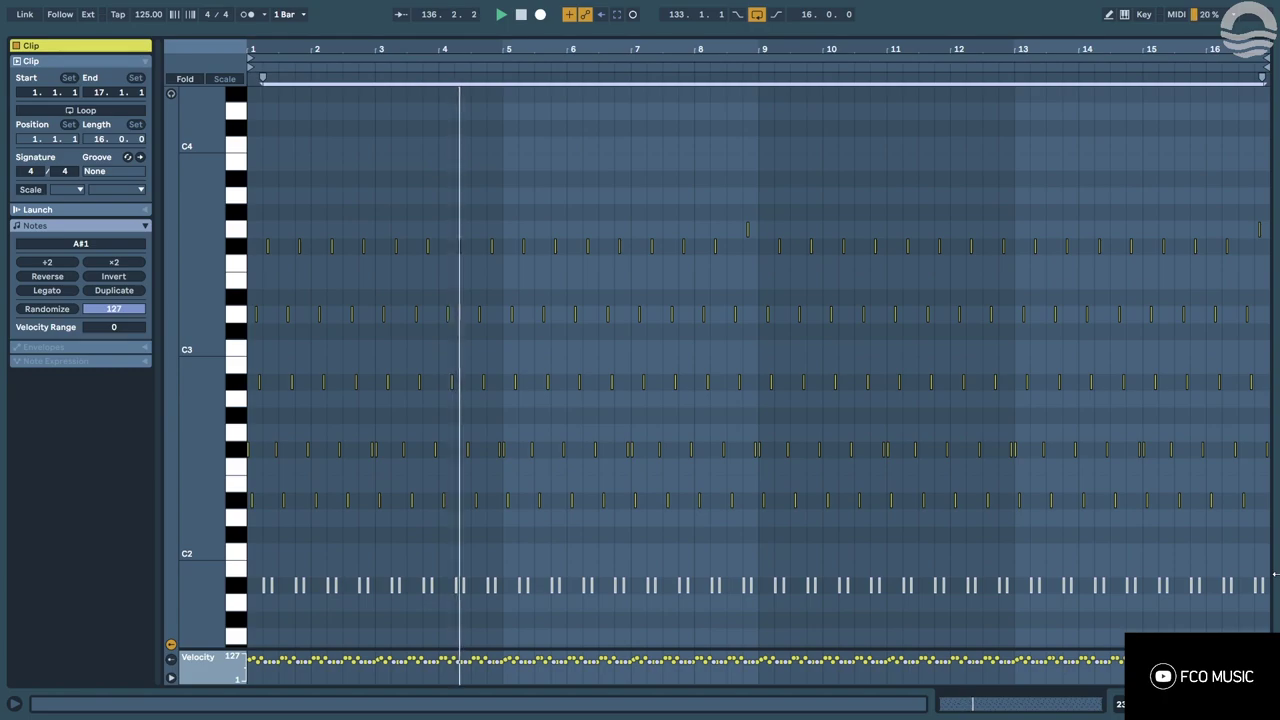
key(Up)
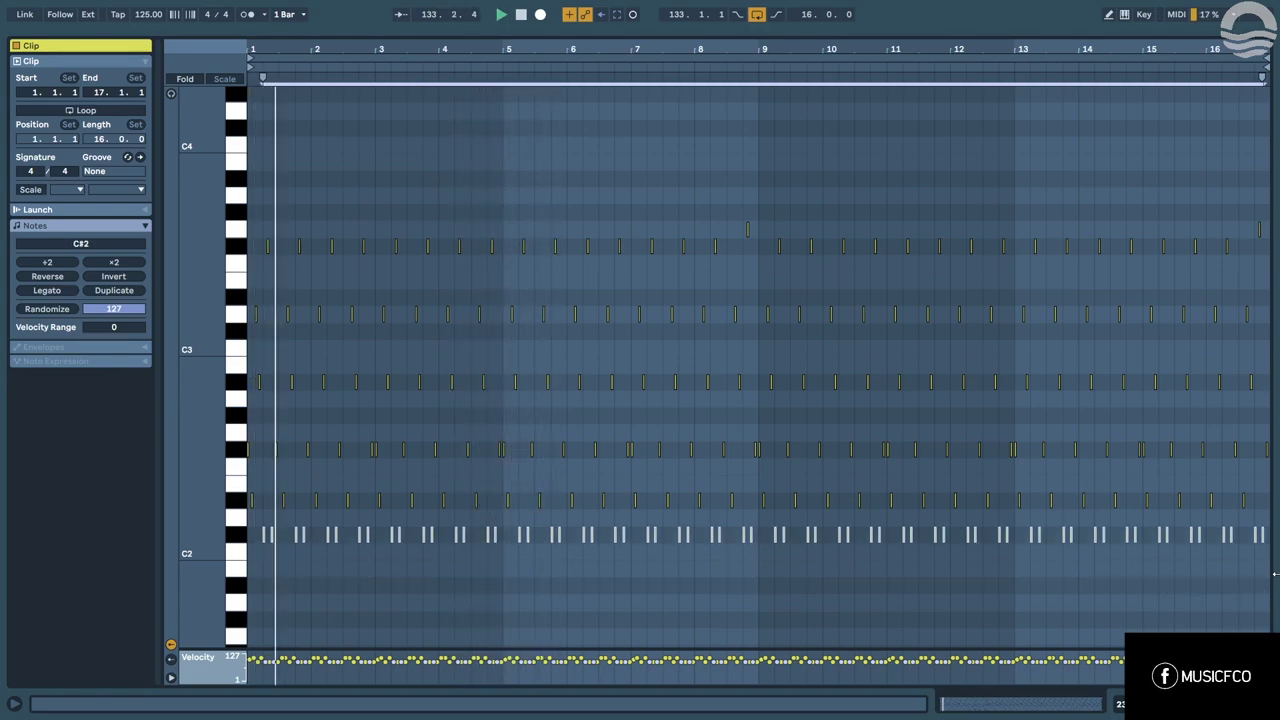
drag(251, 294, 1274, 322)
key(Up)
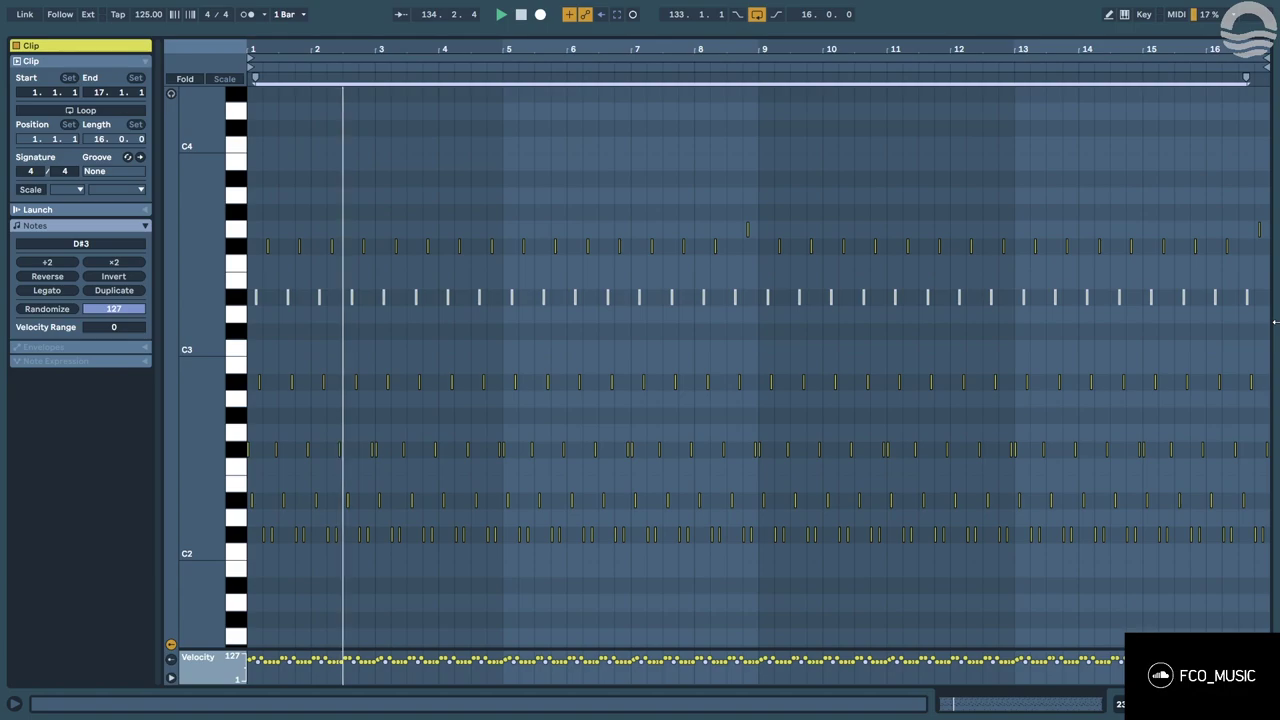
Slow the tempo to 98 BPM, restart playback and view the first bars of the Spire clip up close.
drag(148, 14, 145, 66)
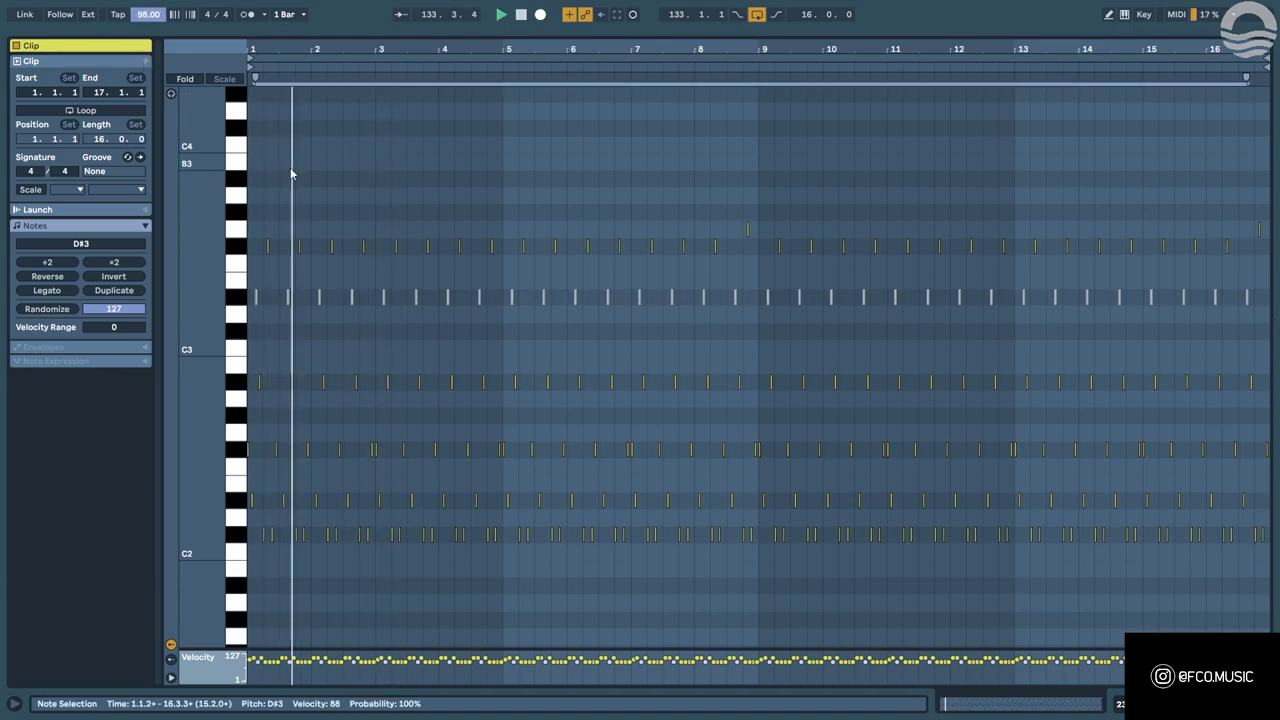
key(shift+Tab)
key(space)
key(space)
click(407, 312)
double_click(407, 312)
drag(264, 49, 357, 200)
scroll(357, 200, down, 5)
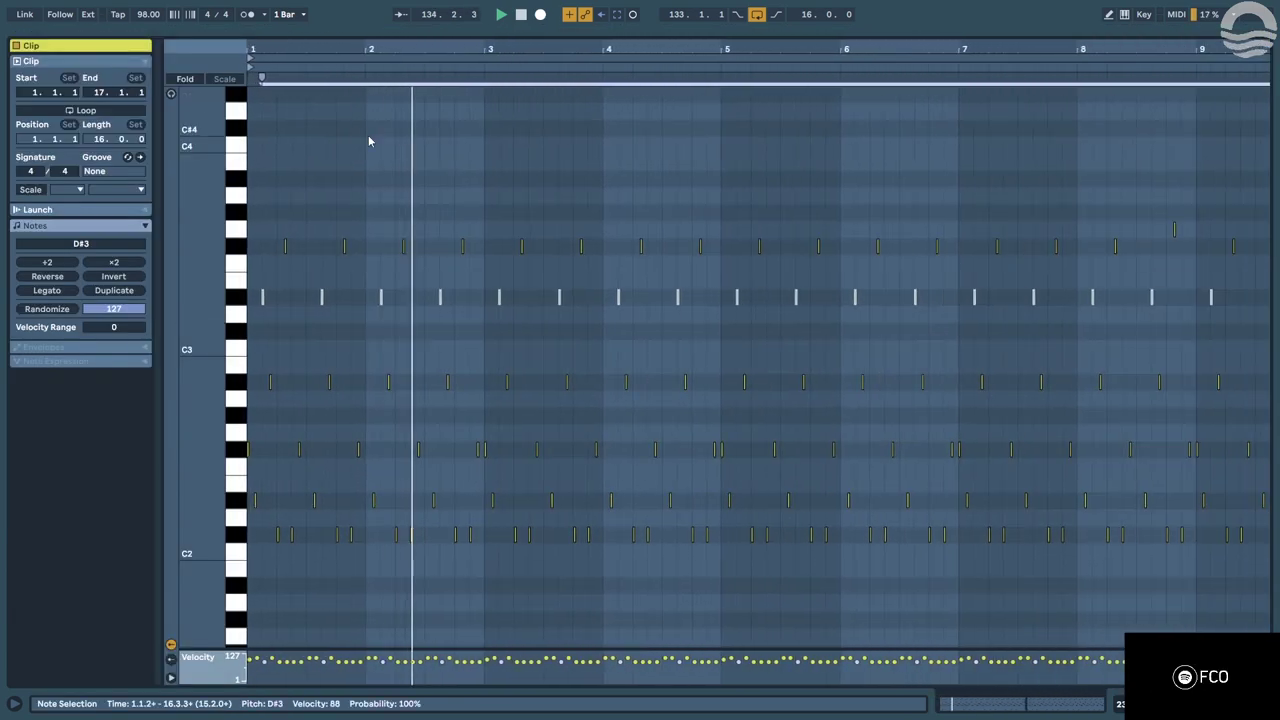
Play the start of the Spire clip at the slower tempo and audition the D#3 note with note preview on.
key(space)
key(space)
key(space)
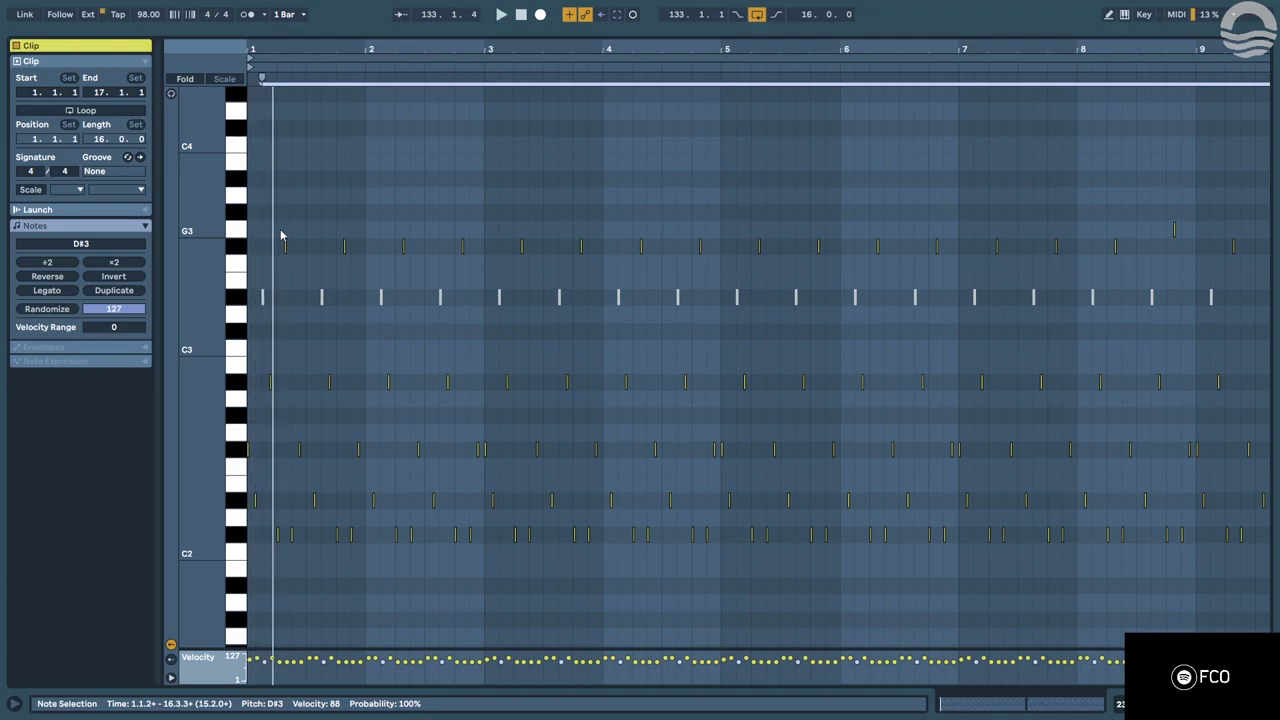
click(250, 298)
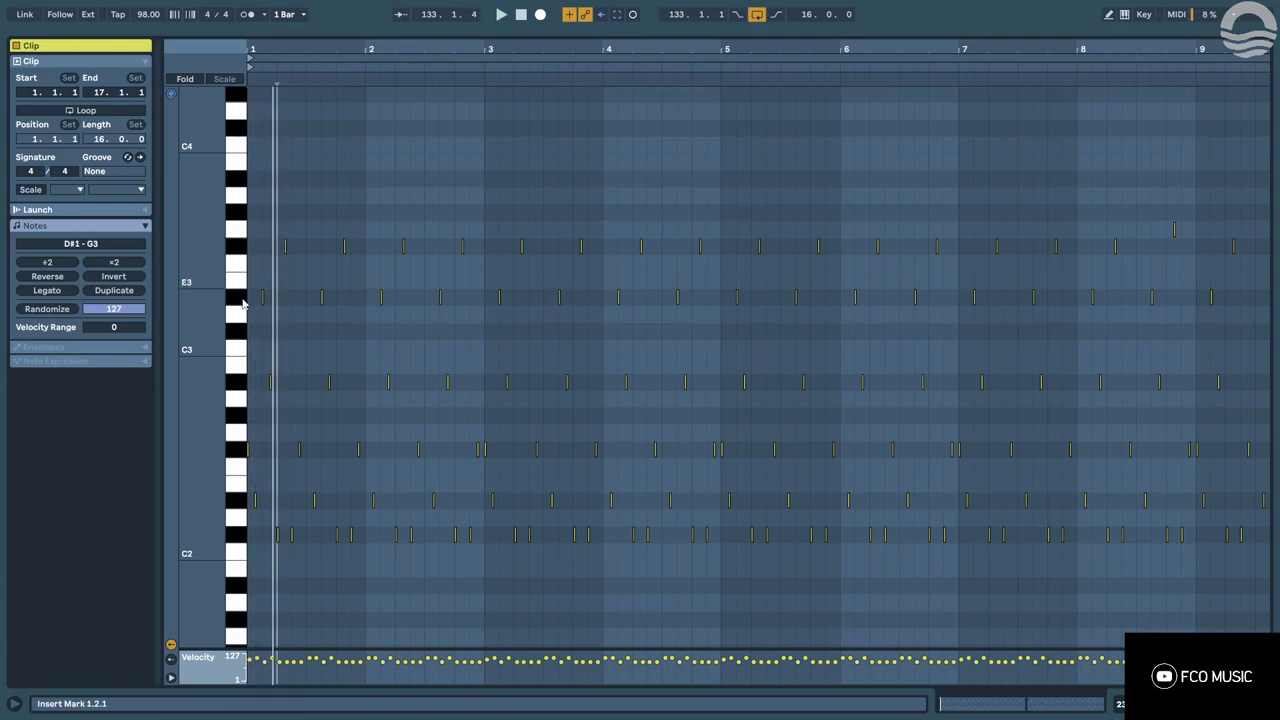
key(space)
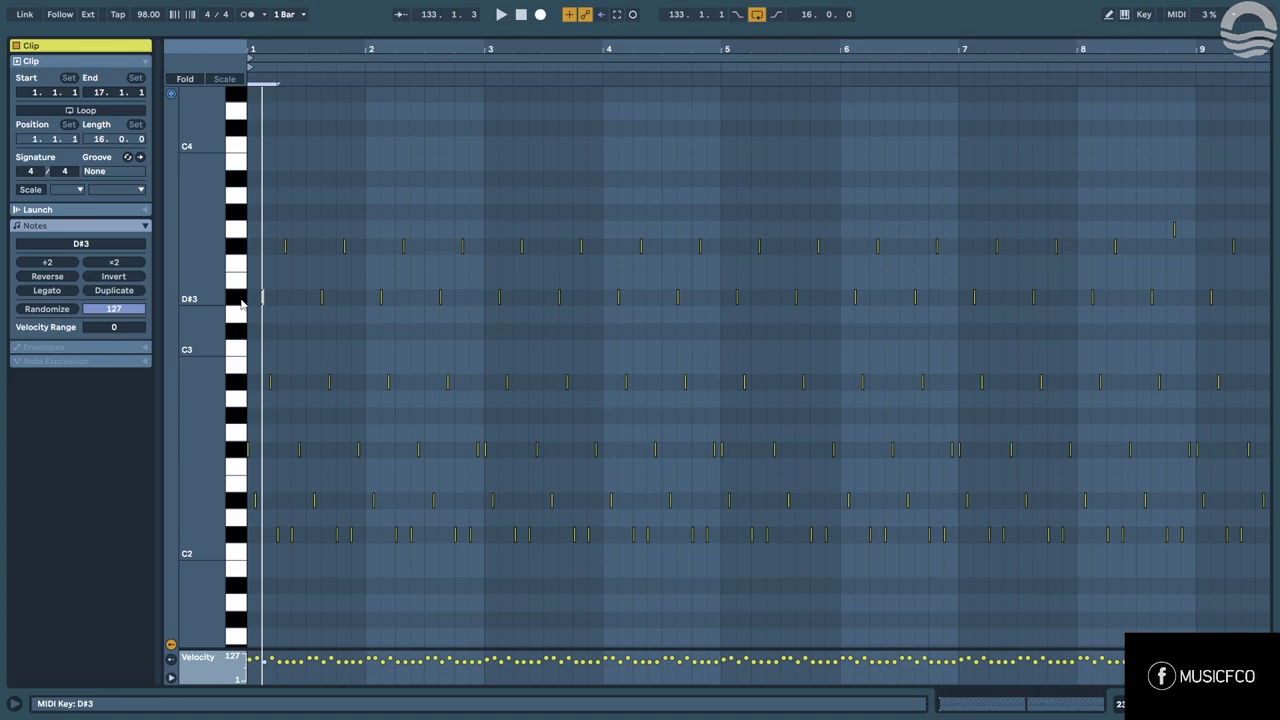
click(240, 300)
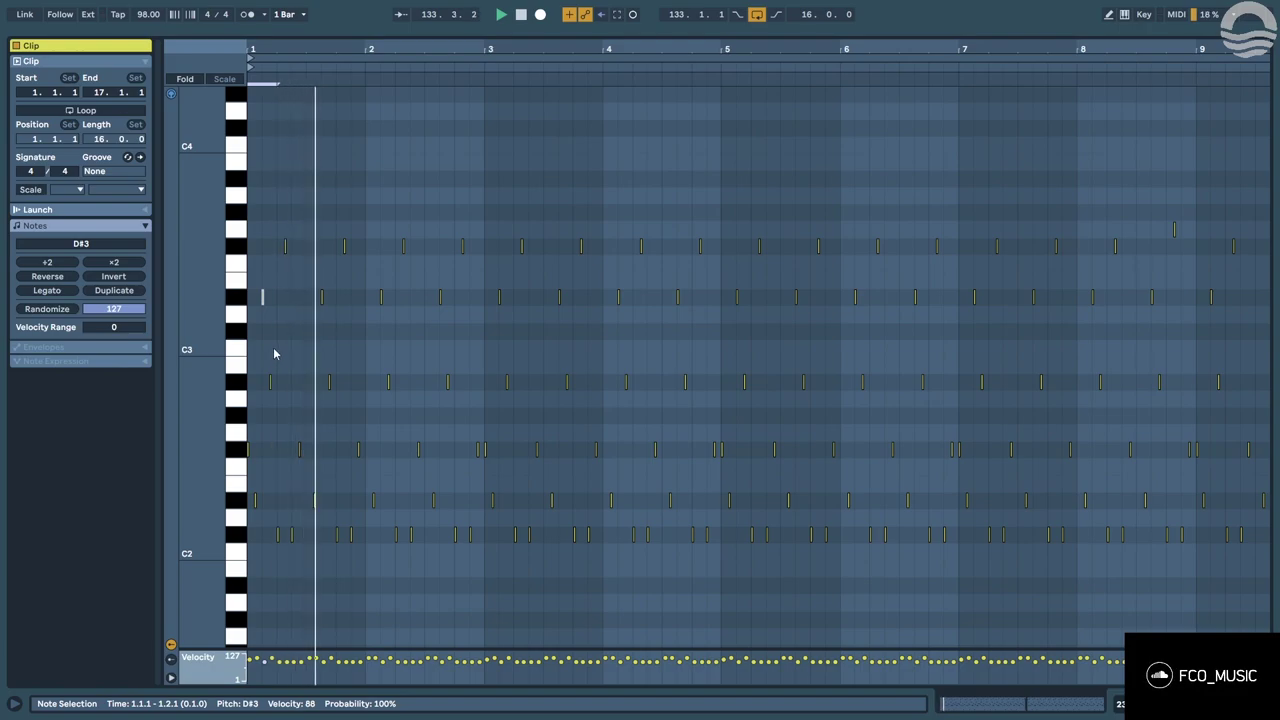
Select the lowest row of notes in the Spire clip, try it on A#1 and move it to B1.
drag(259, 536, 1272, 568)
key(Down)
key(Down)
key(Down)
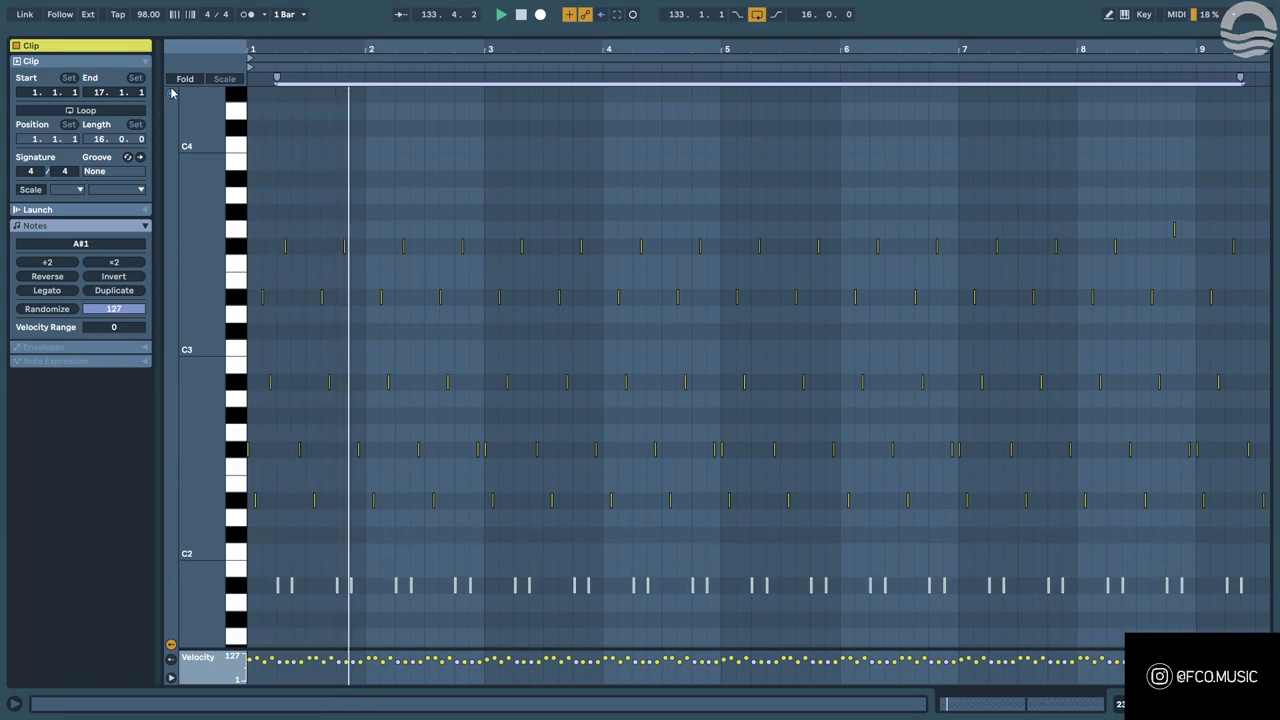
key(Up)
key(Up)
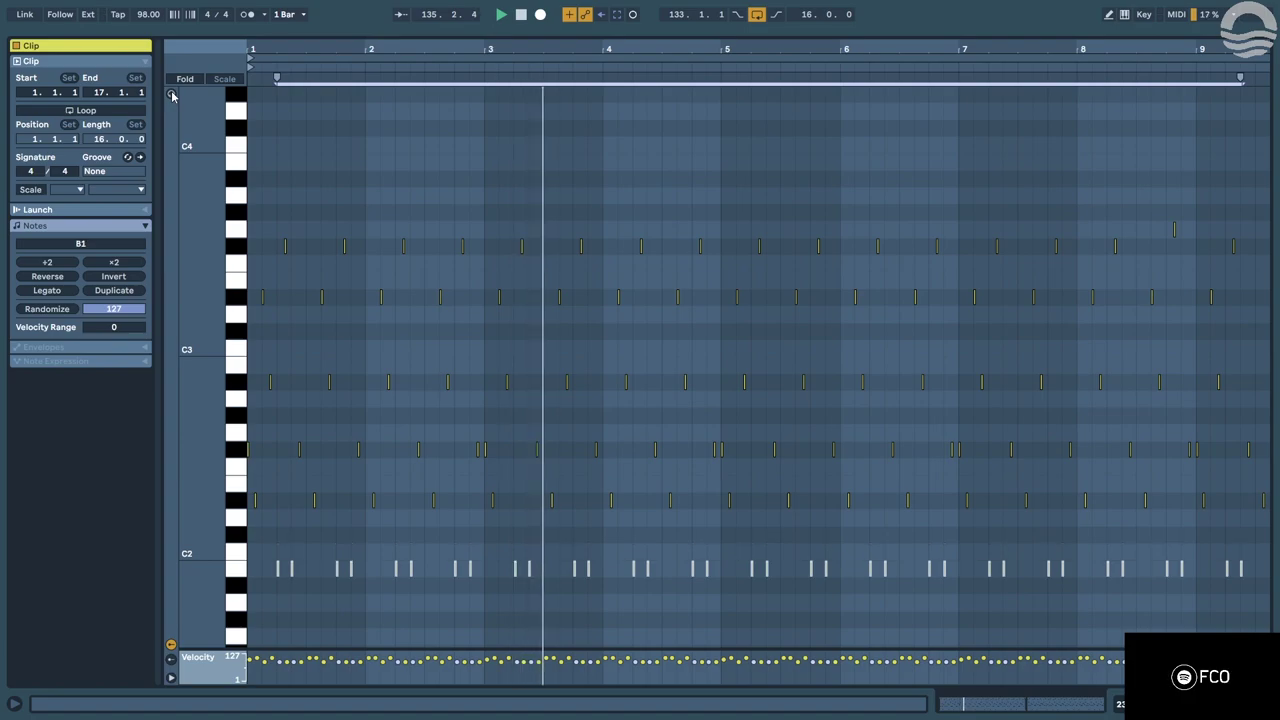
Move the selected lowest row of Spire notes up to C#2 and replay the drop with Congas soloed as well.
key(Up)
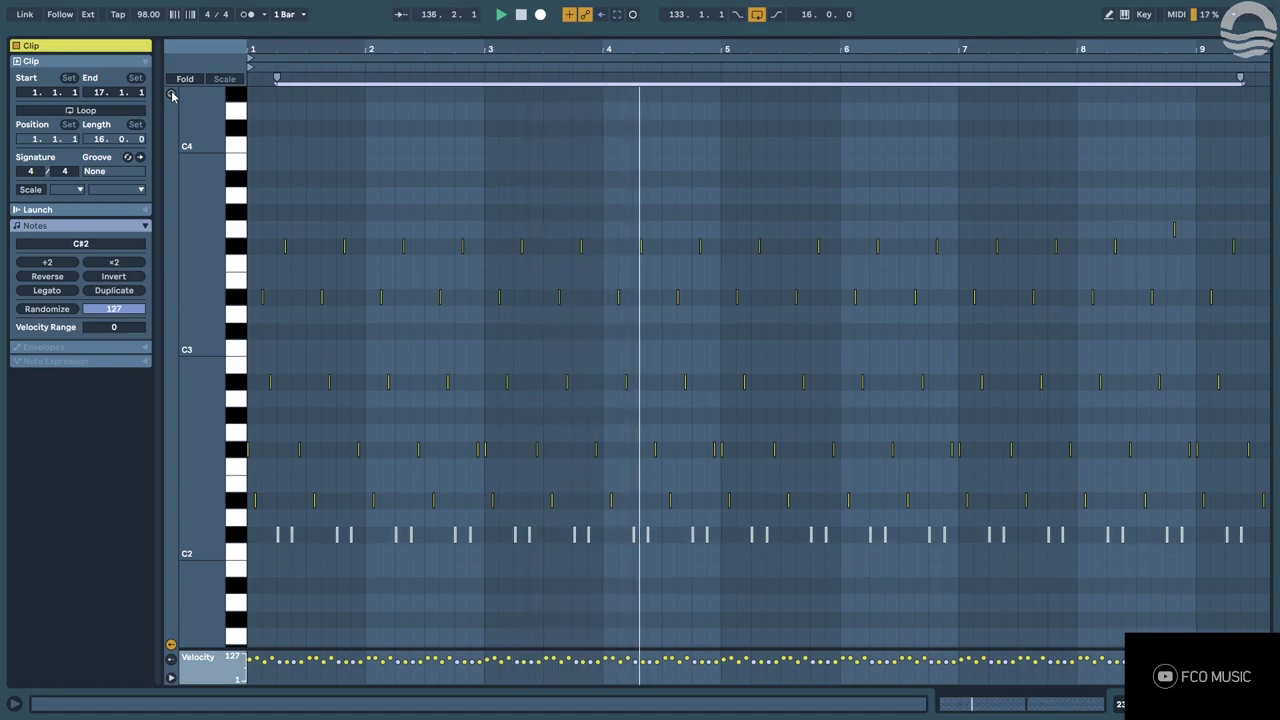
key(shift+Tab)
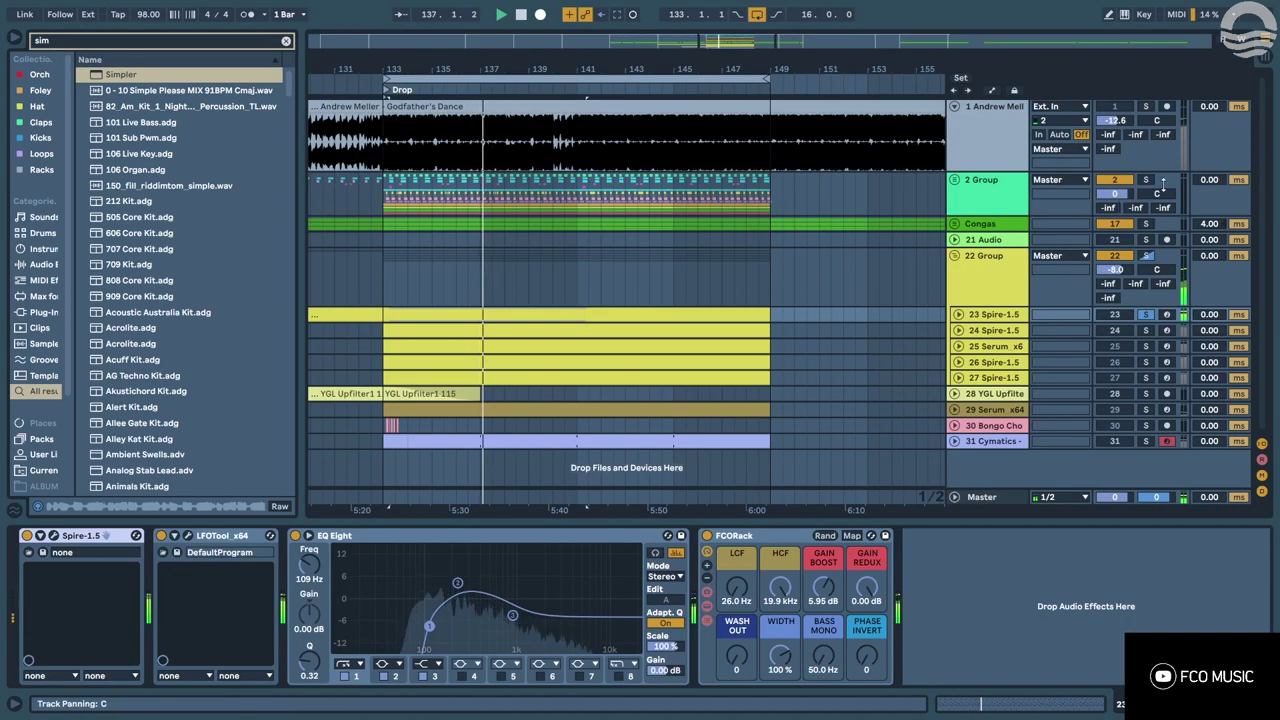
ctrl+click(1147, 225)
key(space)
key(space)
Unfold track 24 Spire-1.5 and solo it in place of track 23.
click(518, 329)
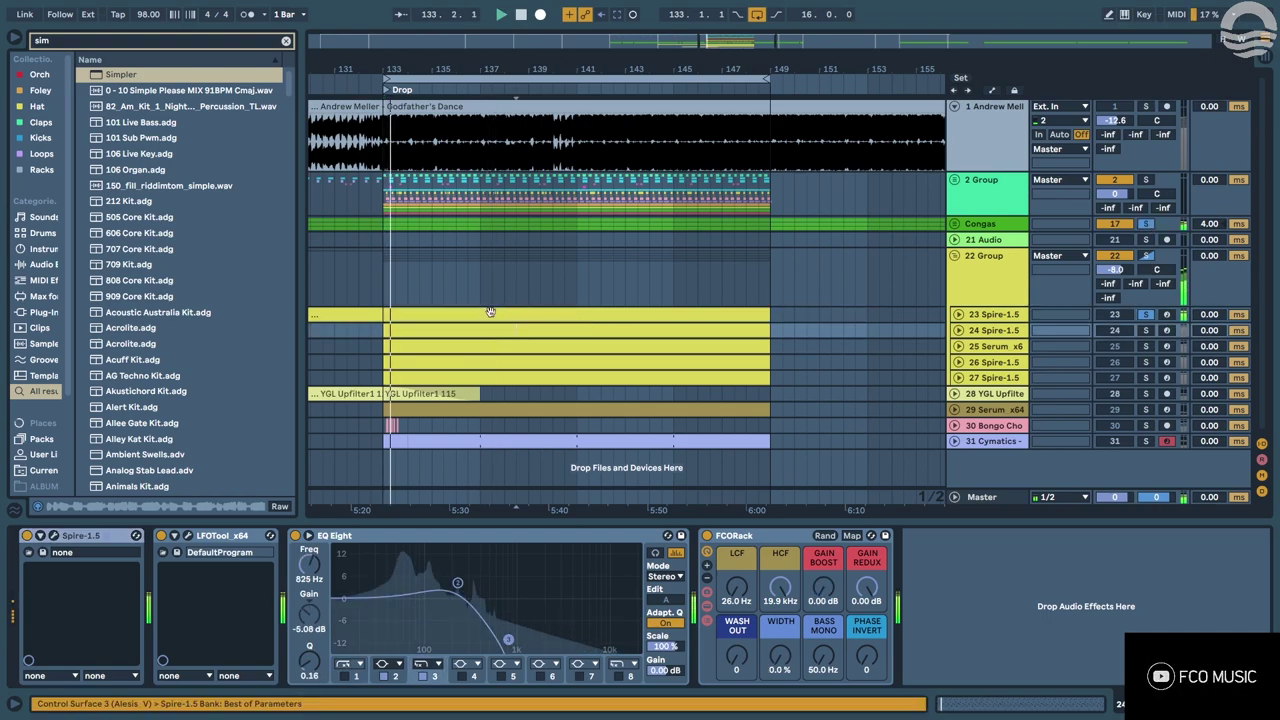
click(491, 313)
click(958, 330)
click(650, 328)
key(s)
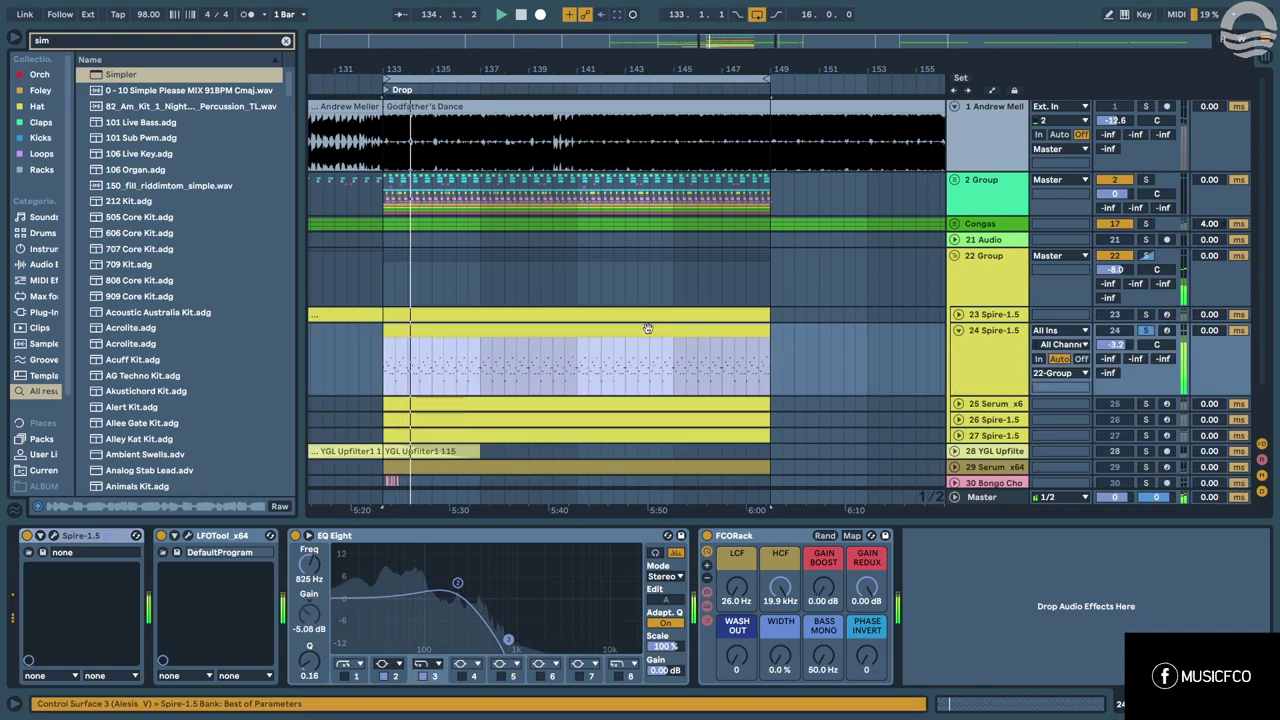
click(620, 315)
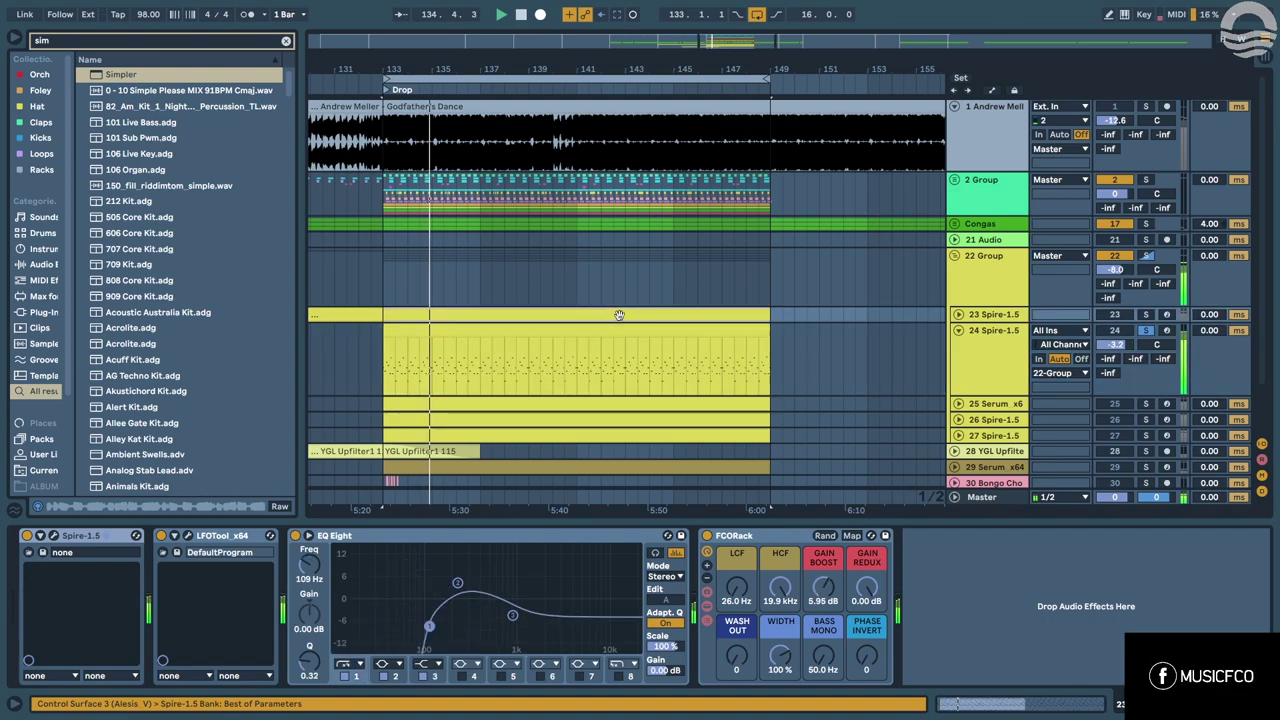
Select all notes in track 24's Spire clip, apply Legato to them and return to the arrangement.
click(603, 330)
scroll(571, 348, up, 10)
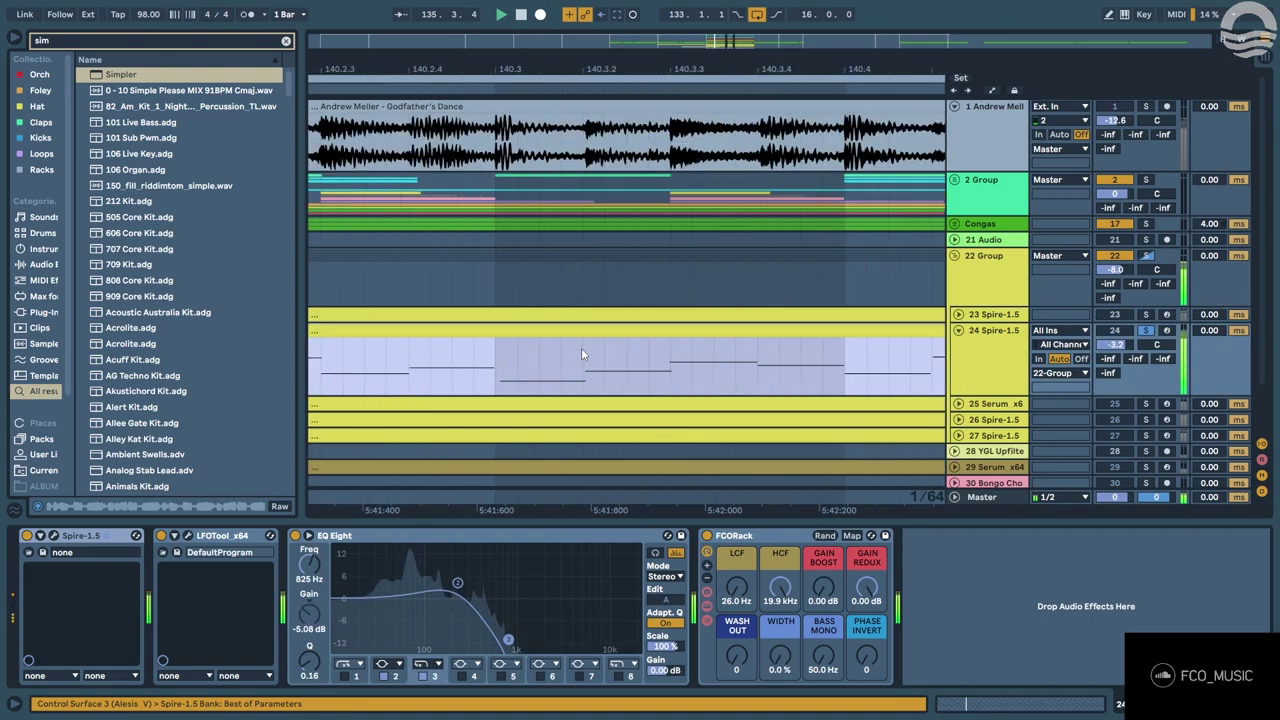
scroll(581, 350, down, 10)
double_click(587, 331)
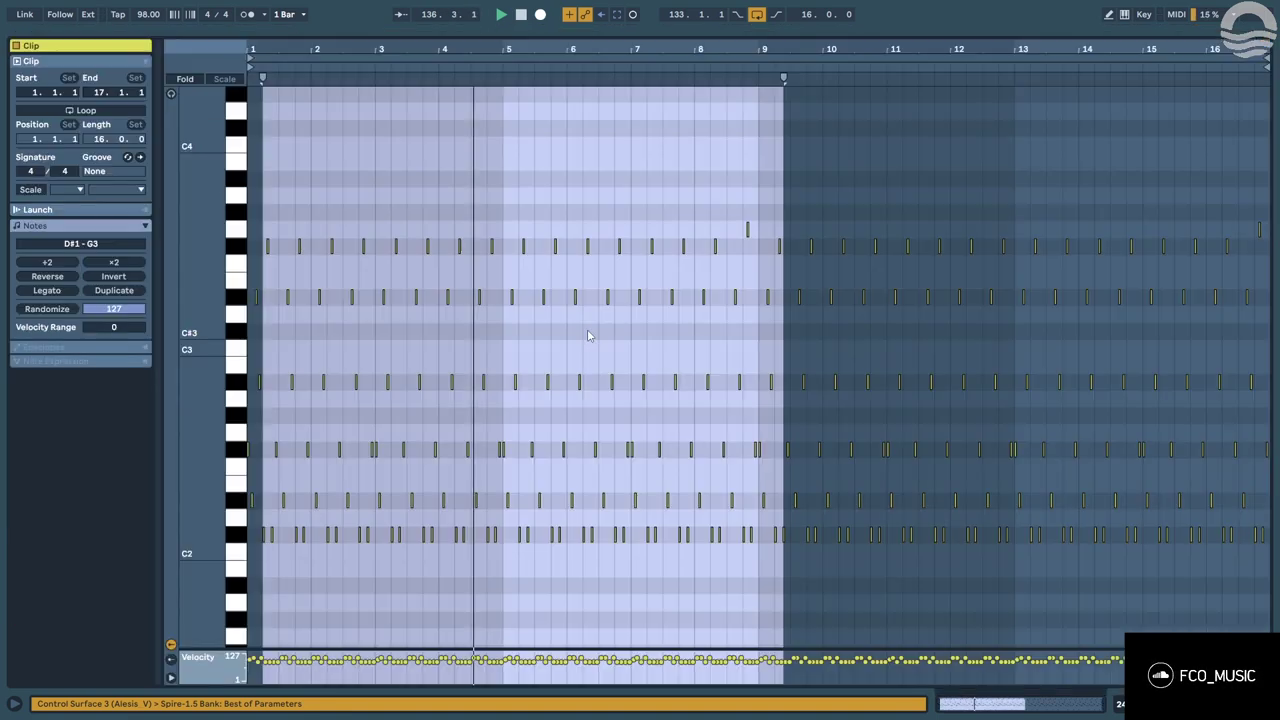
click(561, 334)
click(561, 338)
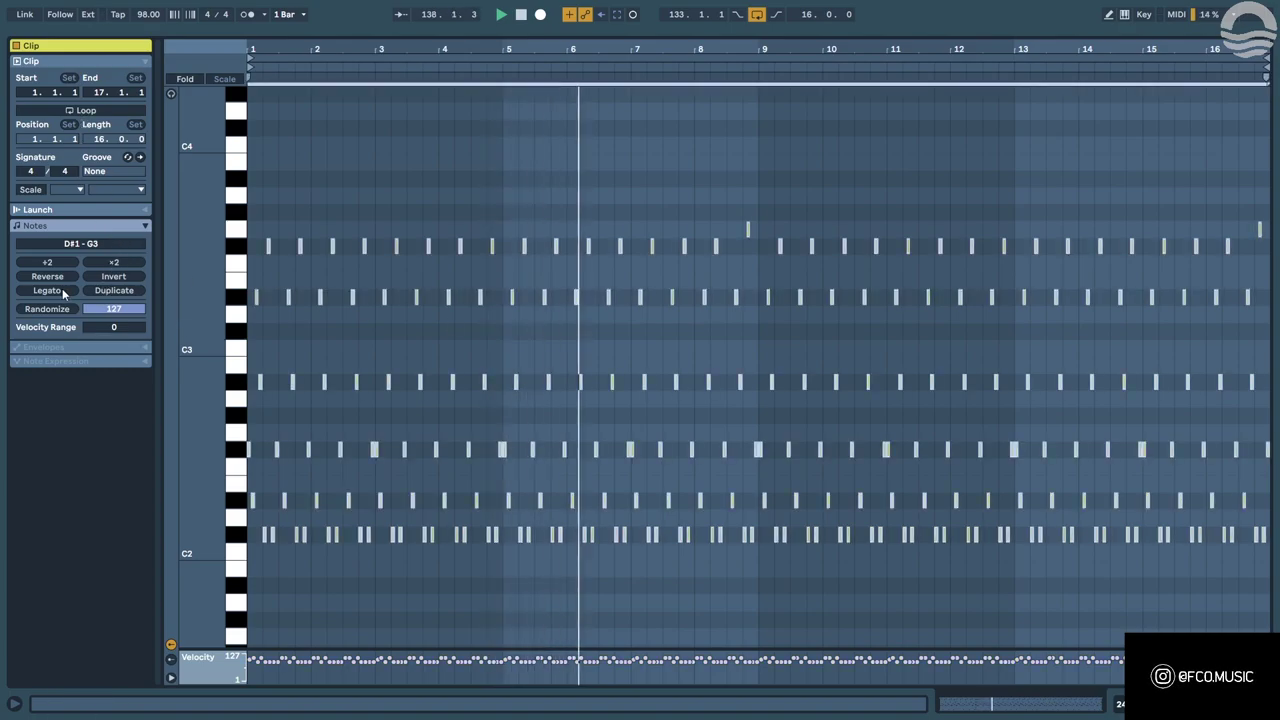
key(shift+Tab)
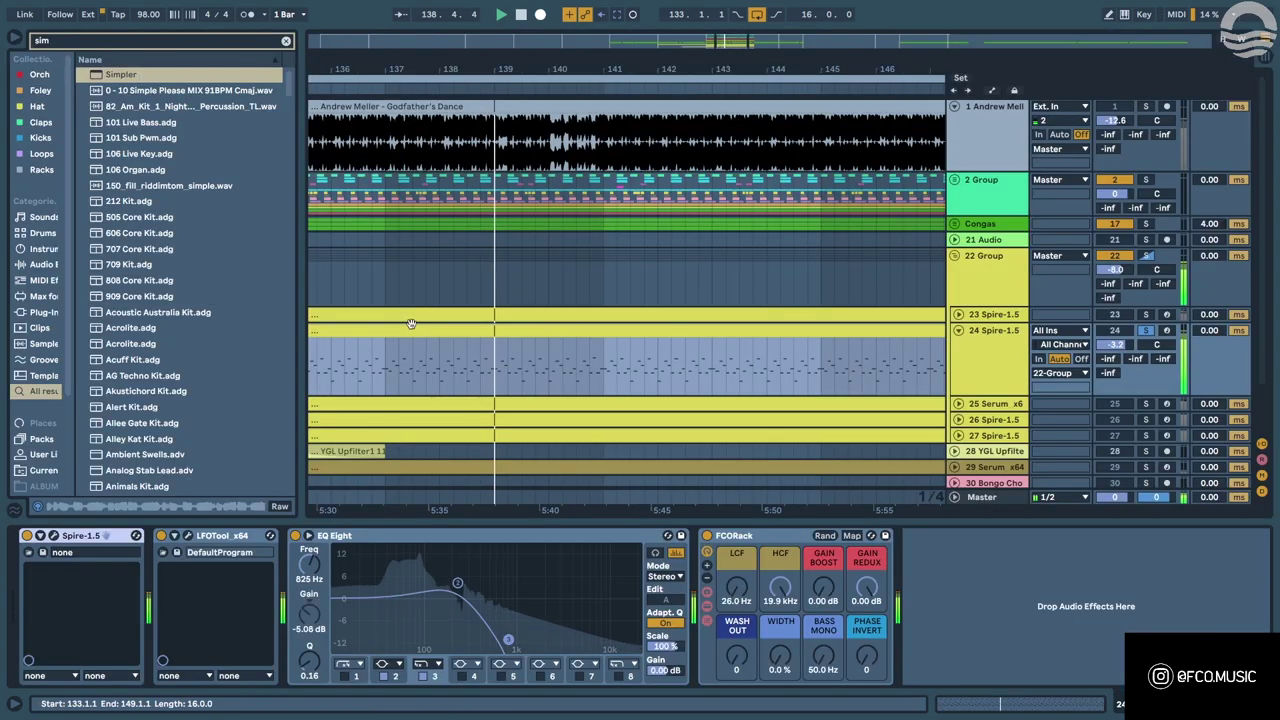
Solo 2 Group and the Cymatics vocal chop track alongside 22 Group and replay the drop.
click(1147, 181)
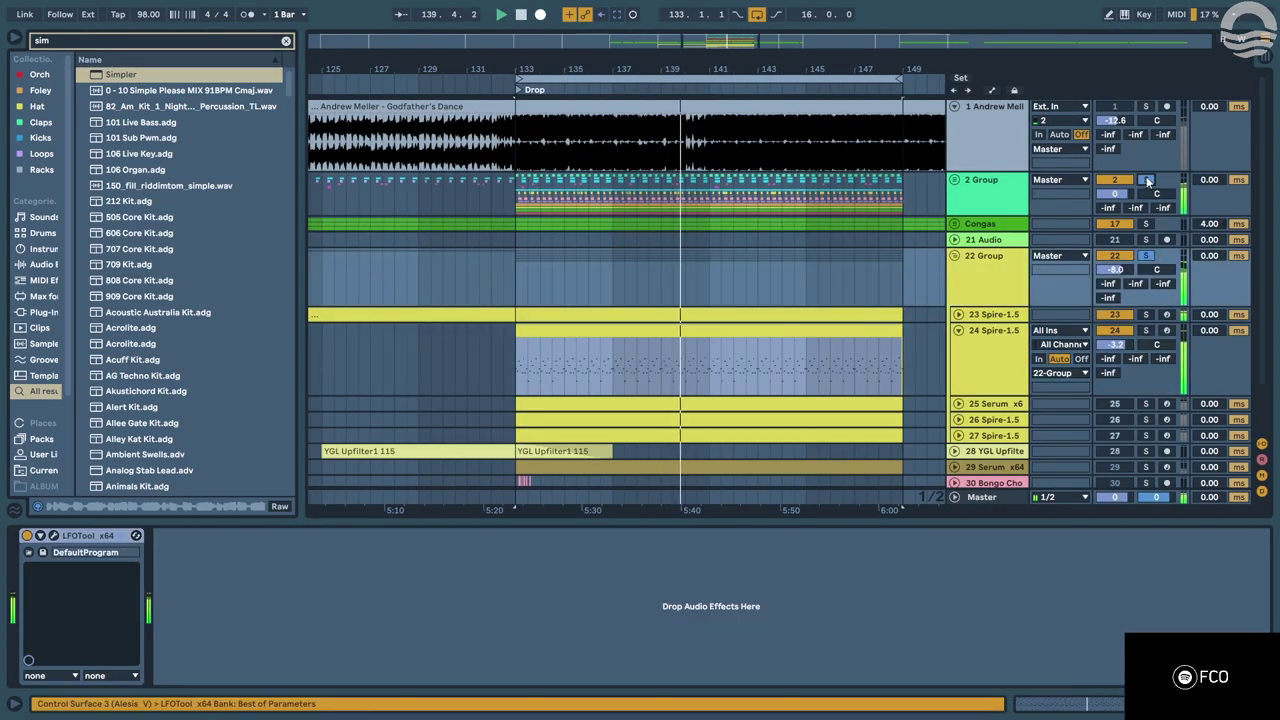
scroll(1143, 433, down, 2)
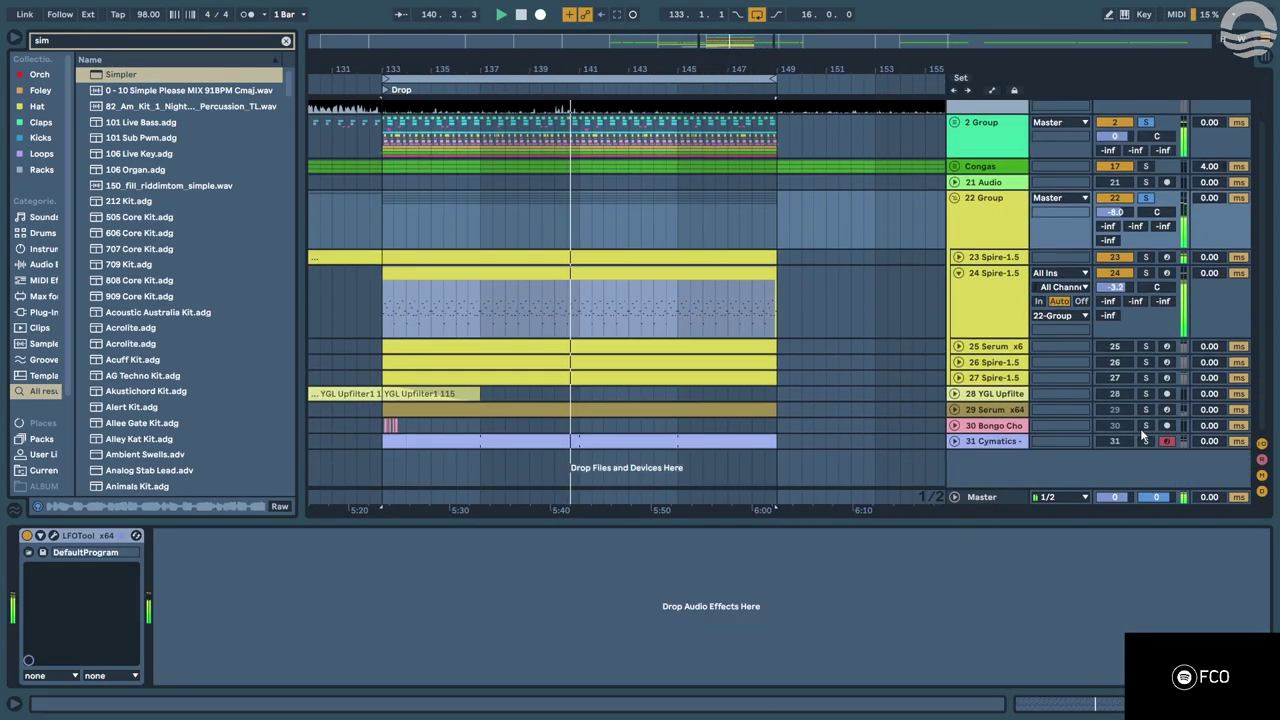
key(space)
key(space)
double_click(520, 438)
key(shift+Tab)
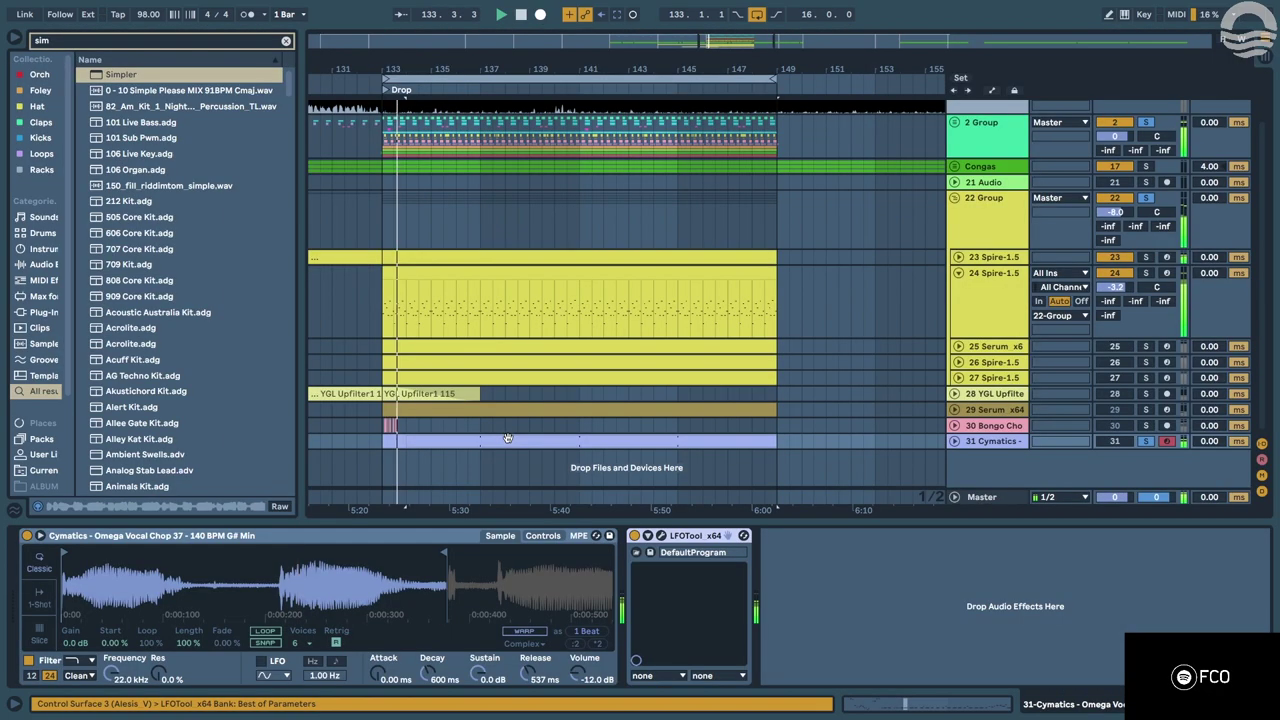
Set the tempo to 125 BPM and restart playback just before the drop.
click(141, 16)
text(126)
key(Return)
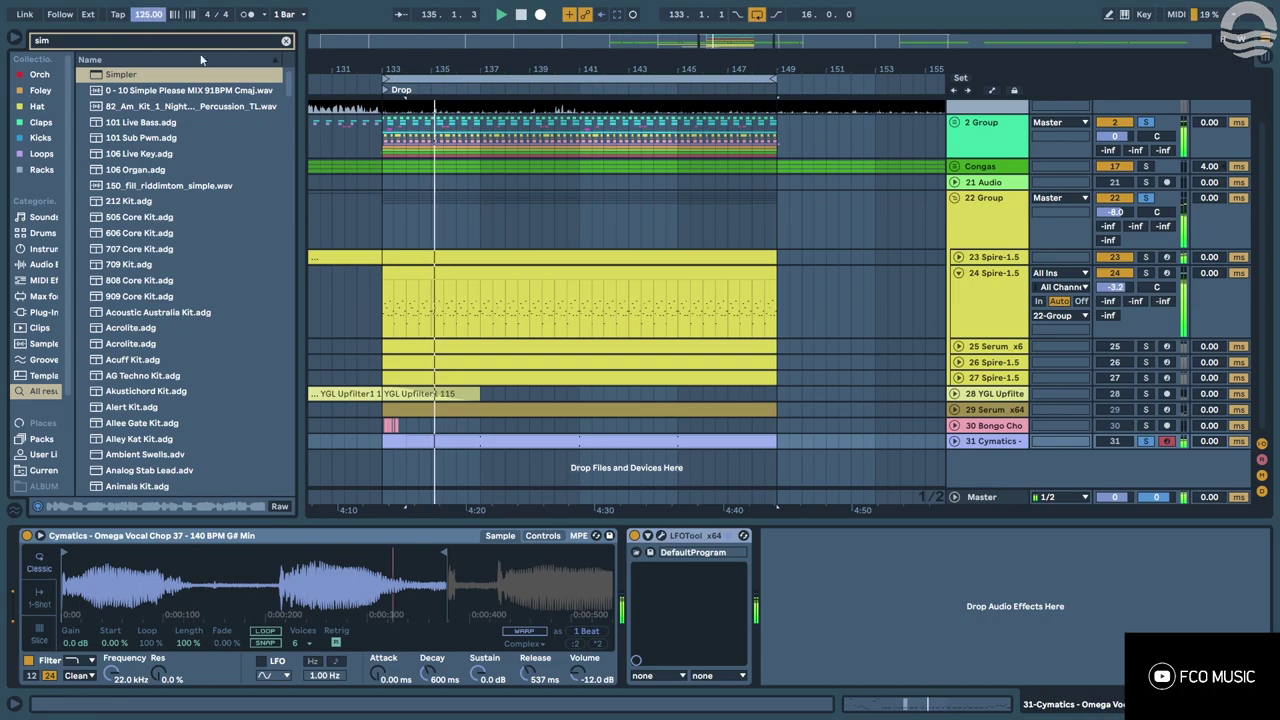
click(390, 225)
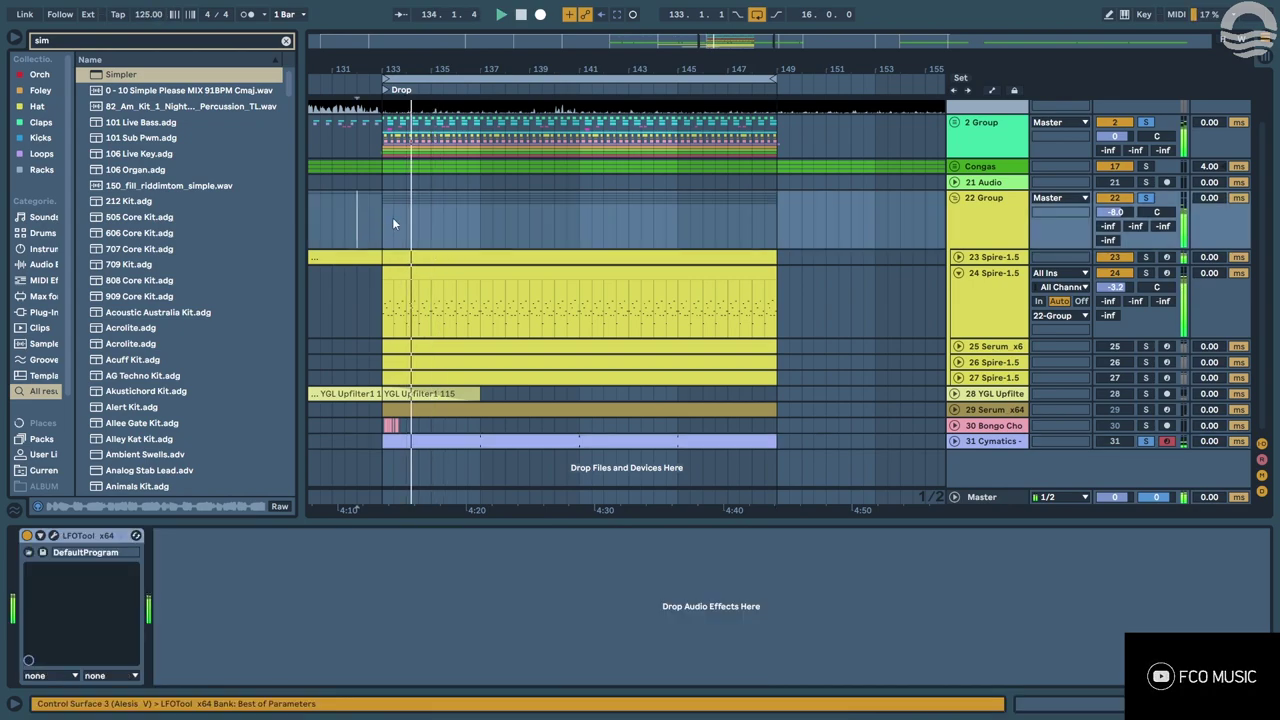
Unfold the Cymatics track and, with the drop playing, set its first send to -13.4 dB and its volume to -9.0 dB.
click(955, 441)
scroll(973, 439, down, 2)
click(454, 382)
key(space)
key(space)
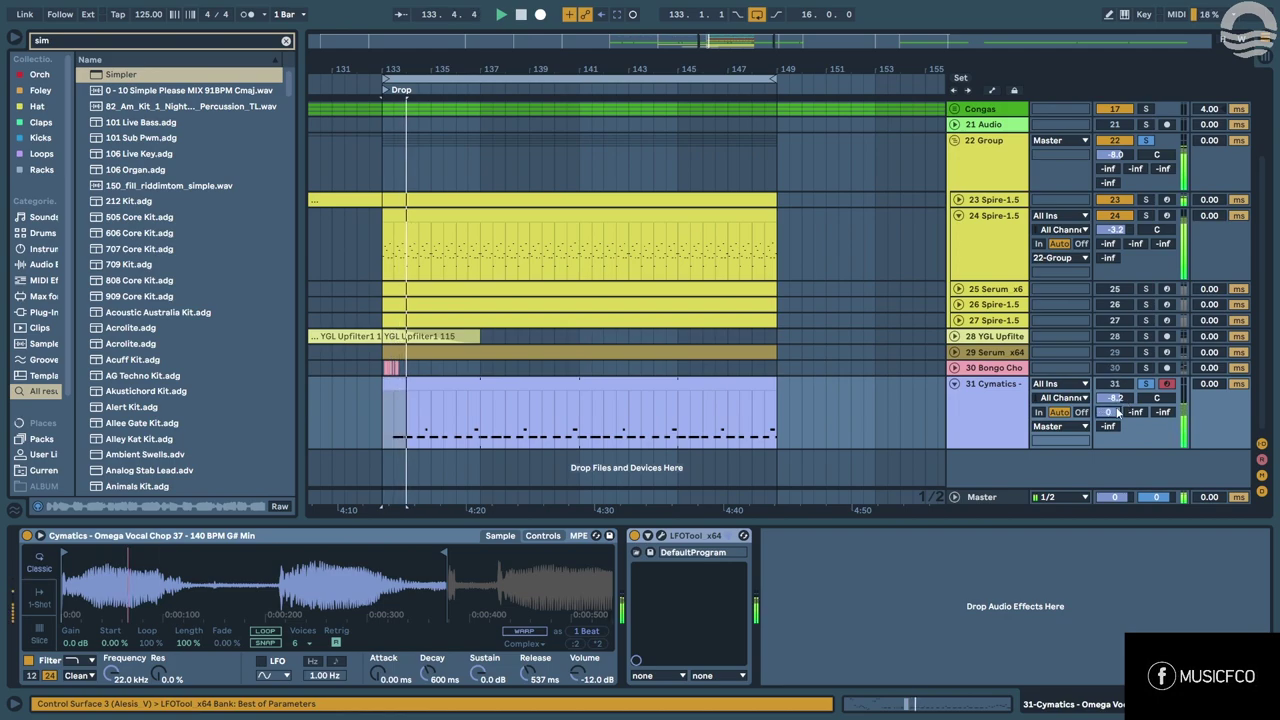
drag(1118, 412, 1098, 453)
drag(1118, 400, 1127, 395)
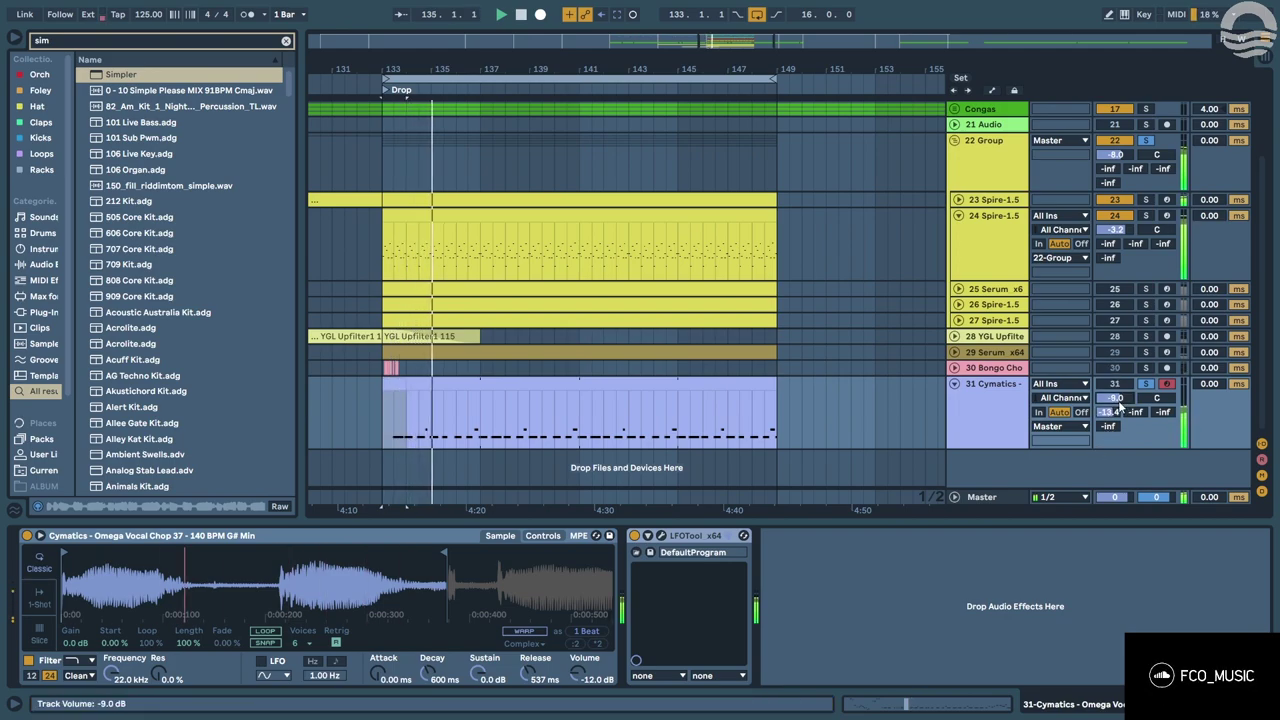
Fold the Cymatics and track 24 Spire lanes and turn off all solos to bring back the full mix.
click(954, 383)
click(958, 299)
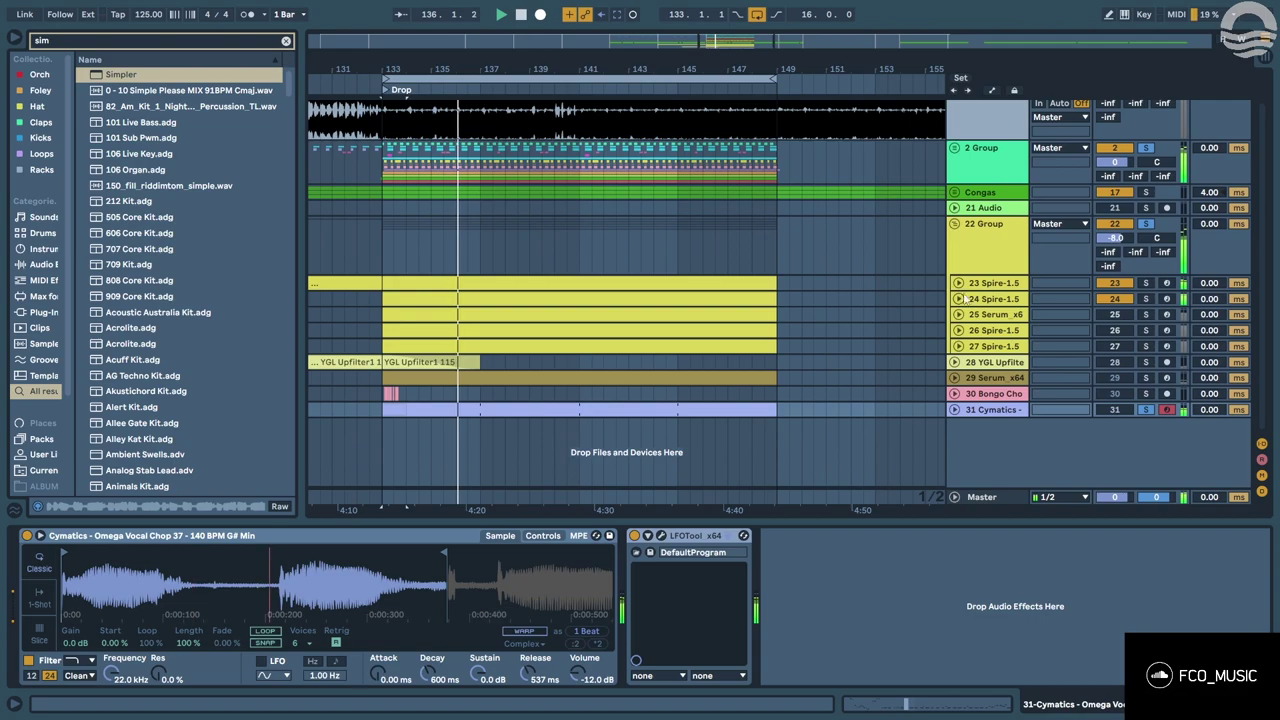
click(955, 224)
scroll(927, 260, down, 3)
click(955, 256)
click(709, 304)
click(734, 318)
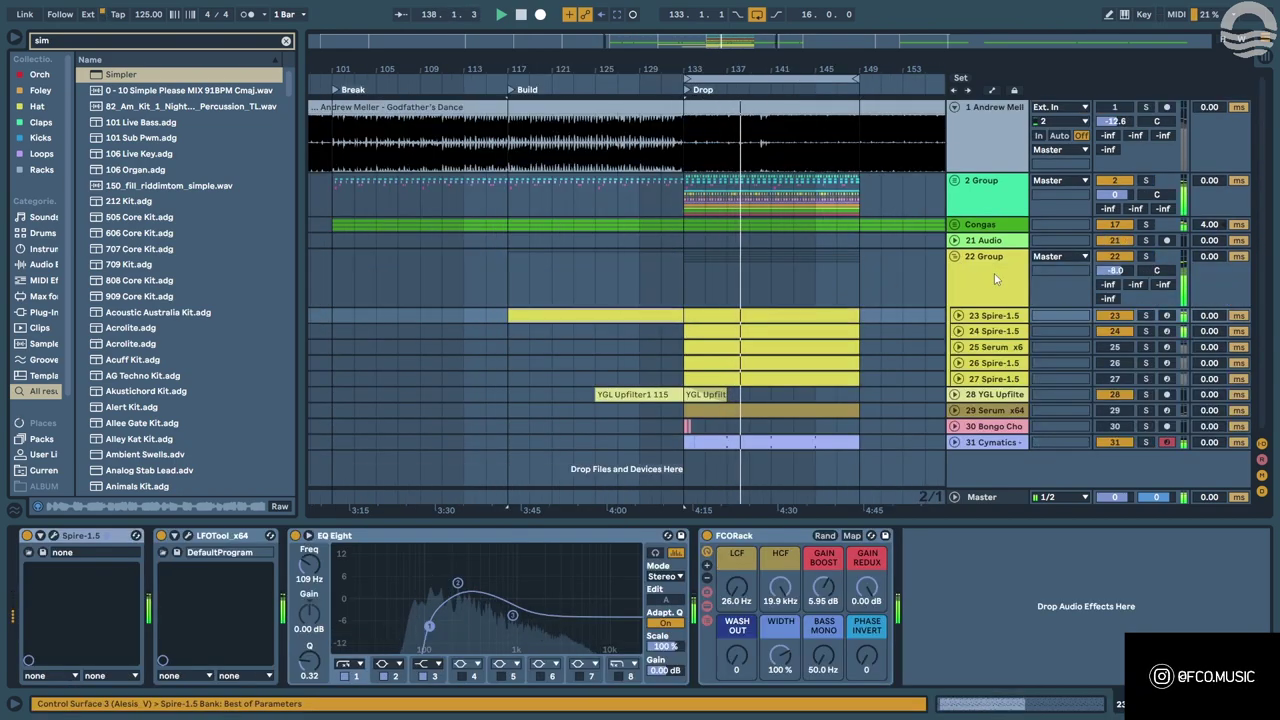
Collapse 22 Group and listen to the full mix from bar 125, then from bar 131 into the drop.
click(641, 272)
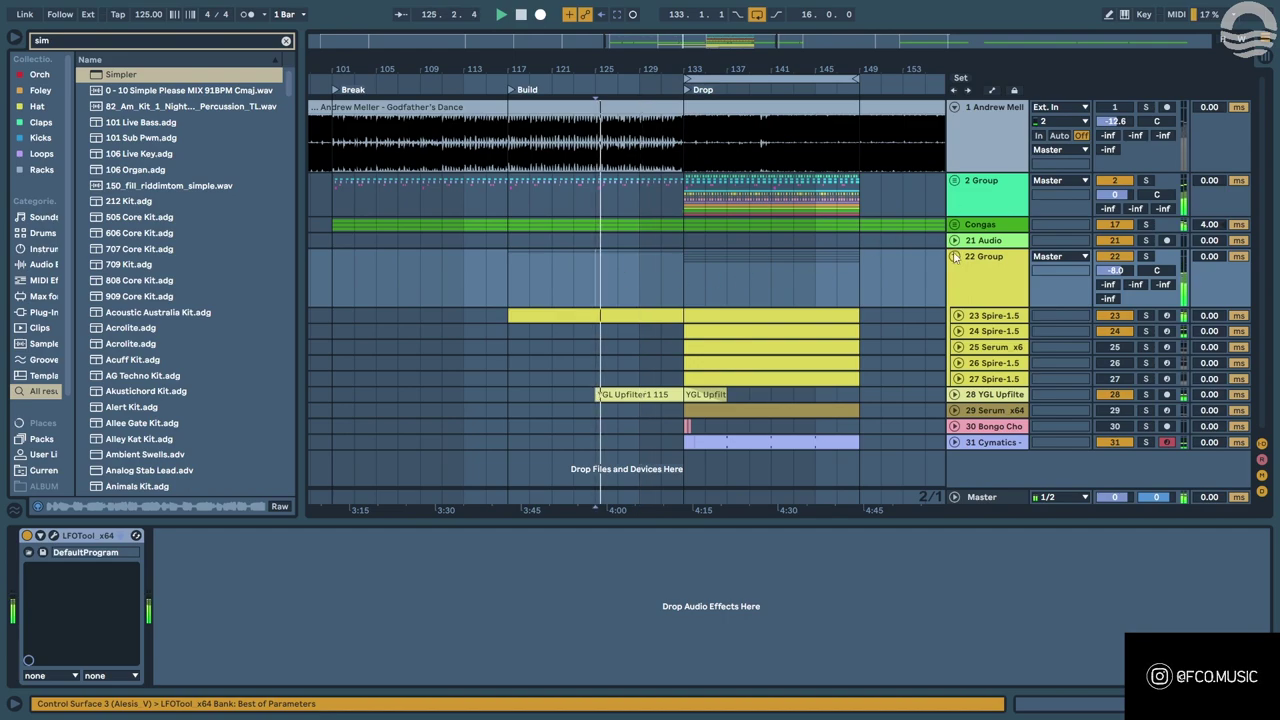
click(955, 257)
scroll(666, 283, down, 5)
scroll(616, 270, up, 5)
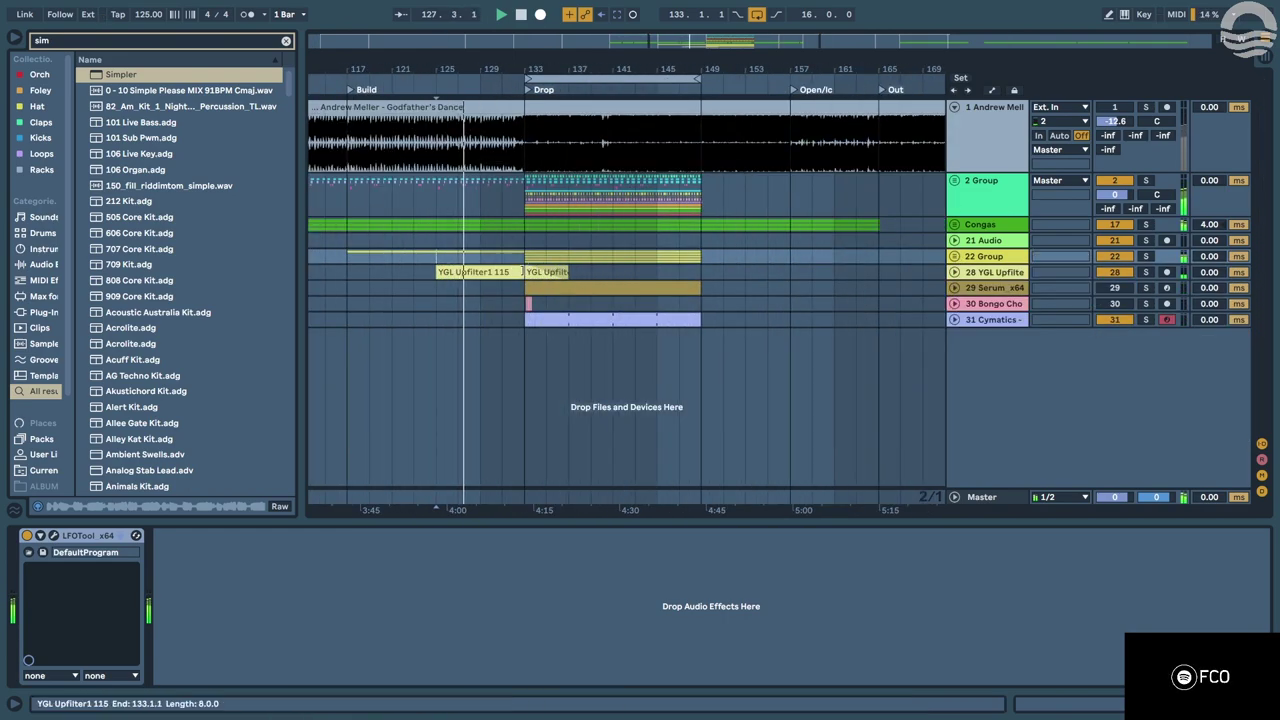
key(Tab)
key(Tab)
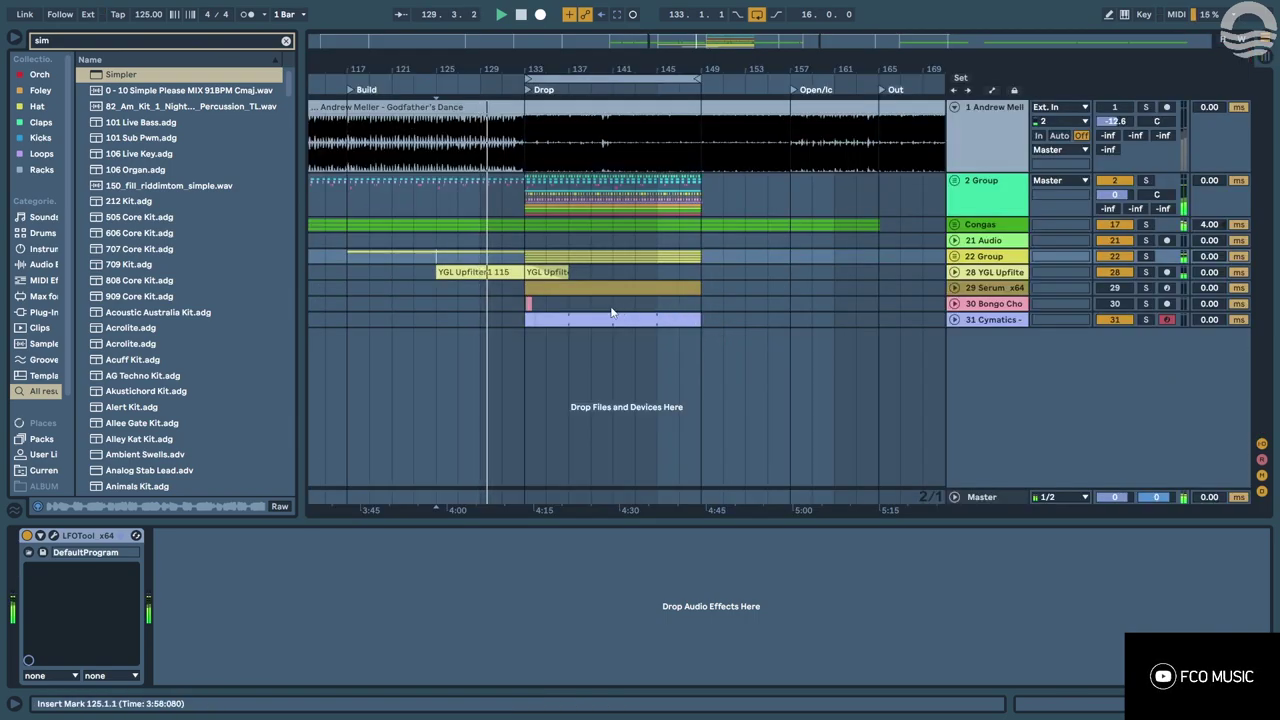
click(502, 260)
key(XF86AudioRaiseVolume)
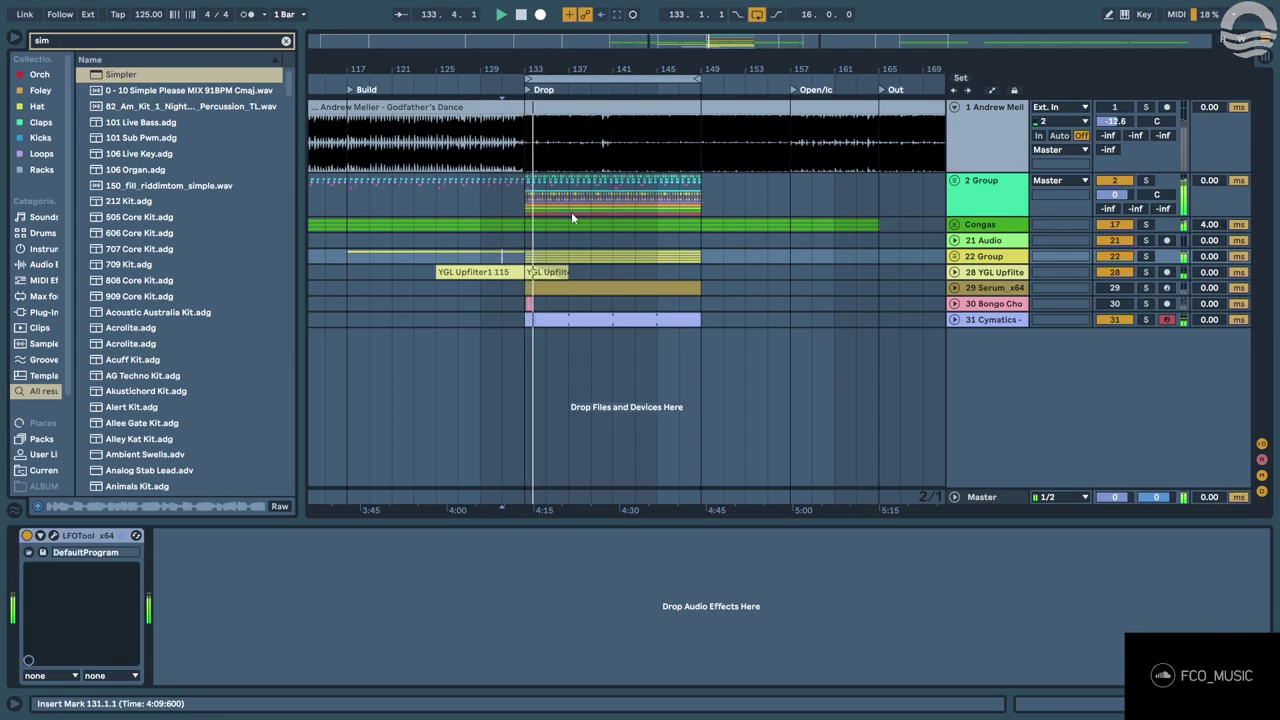
key(XF86AudioRaiseVolume)
Set the Cymatics track's volume to -10.6 dB and shorten its sampler's decay to 50.9 ms.
click(955, 320)
drag(1113, 338, 1108, 348)
click(990, 343)
click(597, 317)
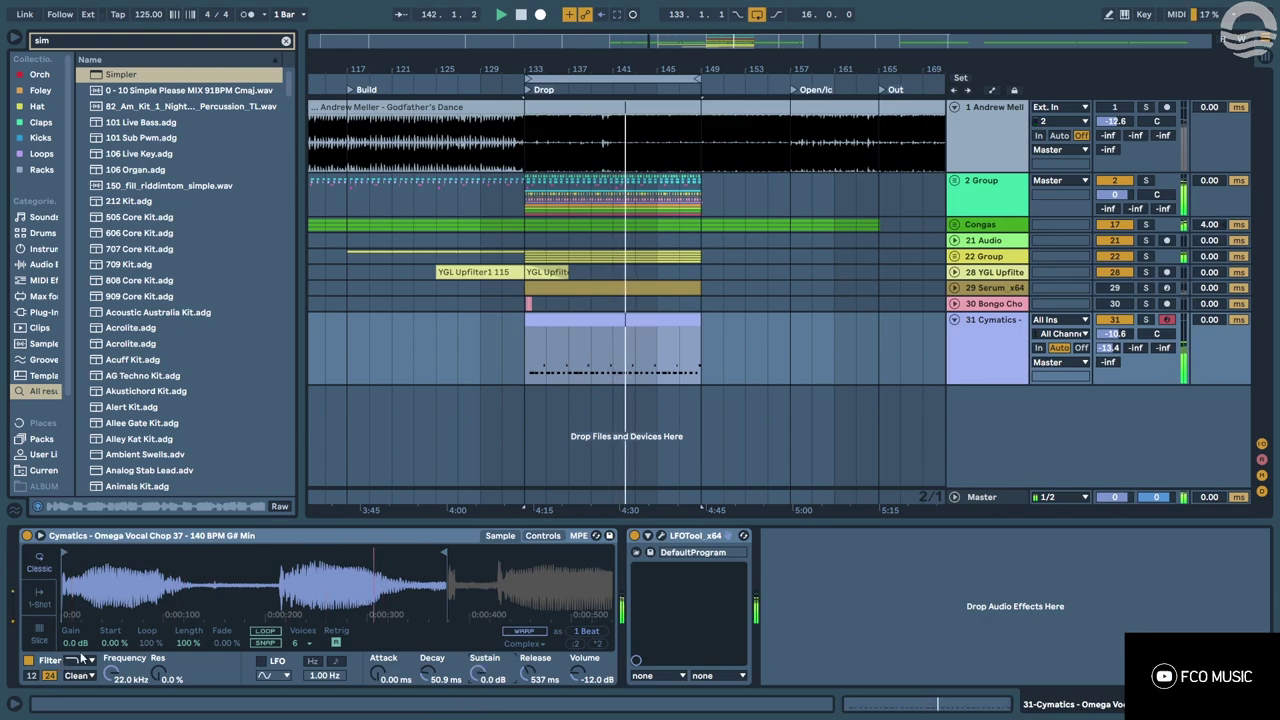
Try the vocal chop sampler in 1-Shot mode and return it to Classic.
click(44, 590)
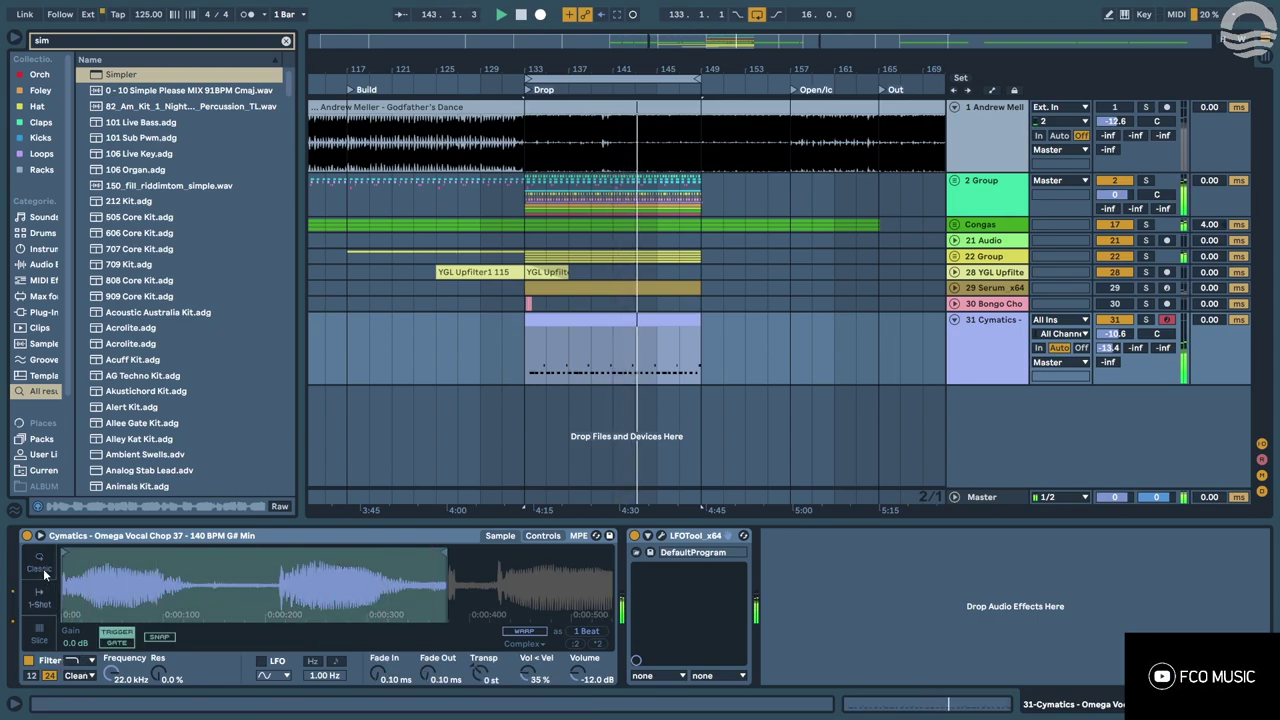
click(41, 568)
Try all notes of the Cymatics clip an octave higher, move them back to A#2–C#3 and replay the drop.
click(563, 321)
double_click(563, 321)
key(ctrl+a)
key(shift+Up)
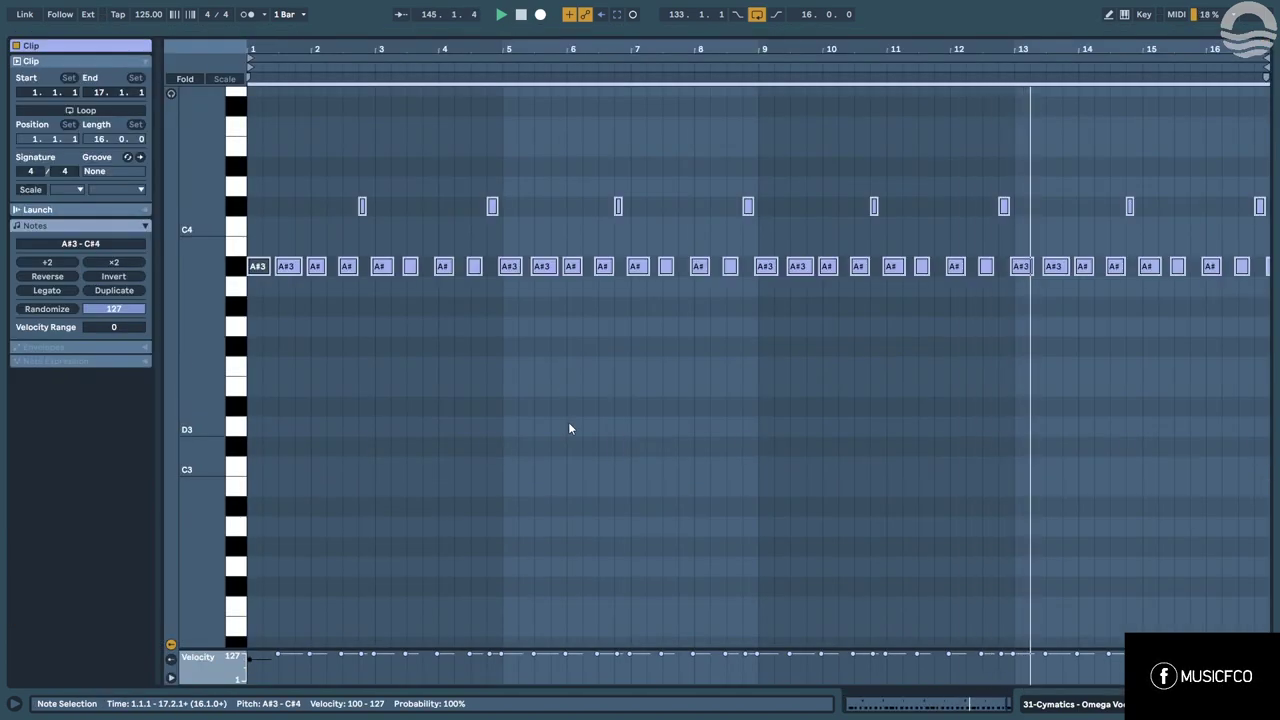
key(shift+Down)
key(space)
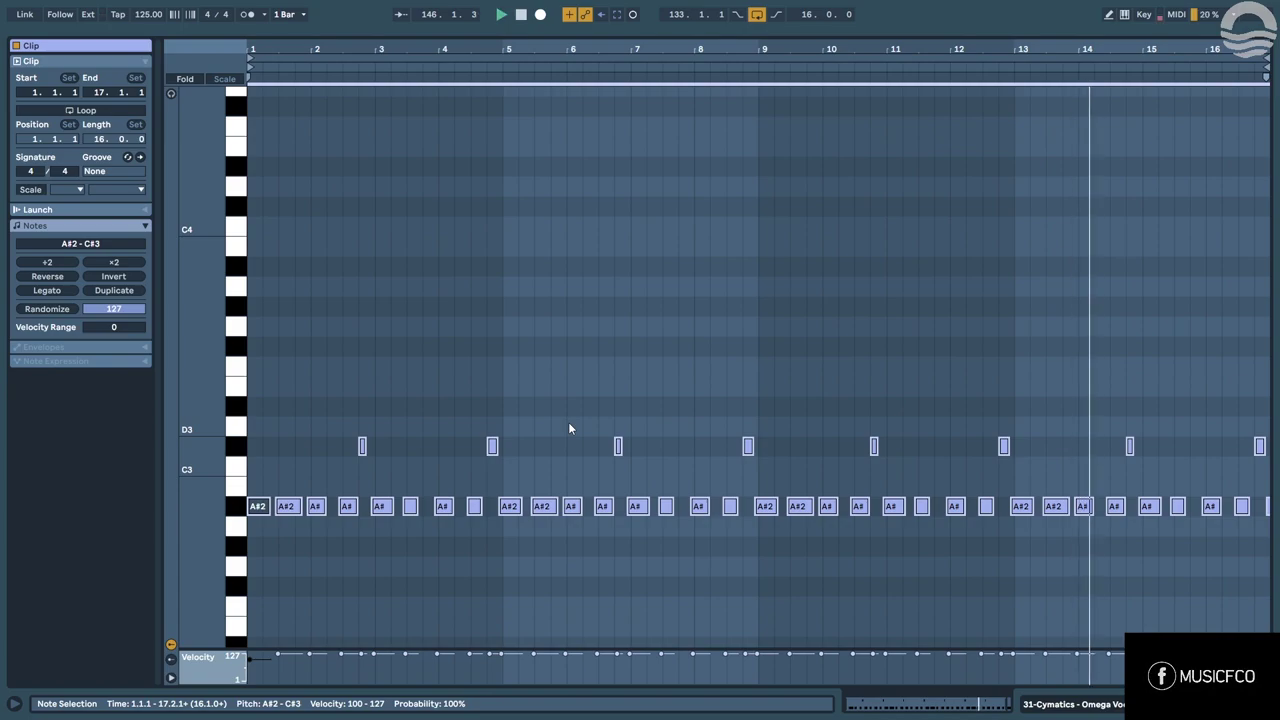
key(space)
key(shift+Tab)
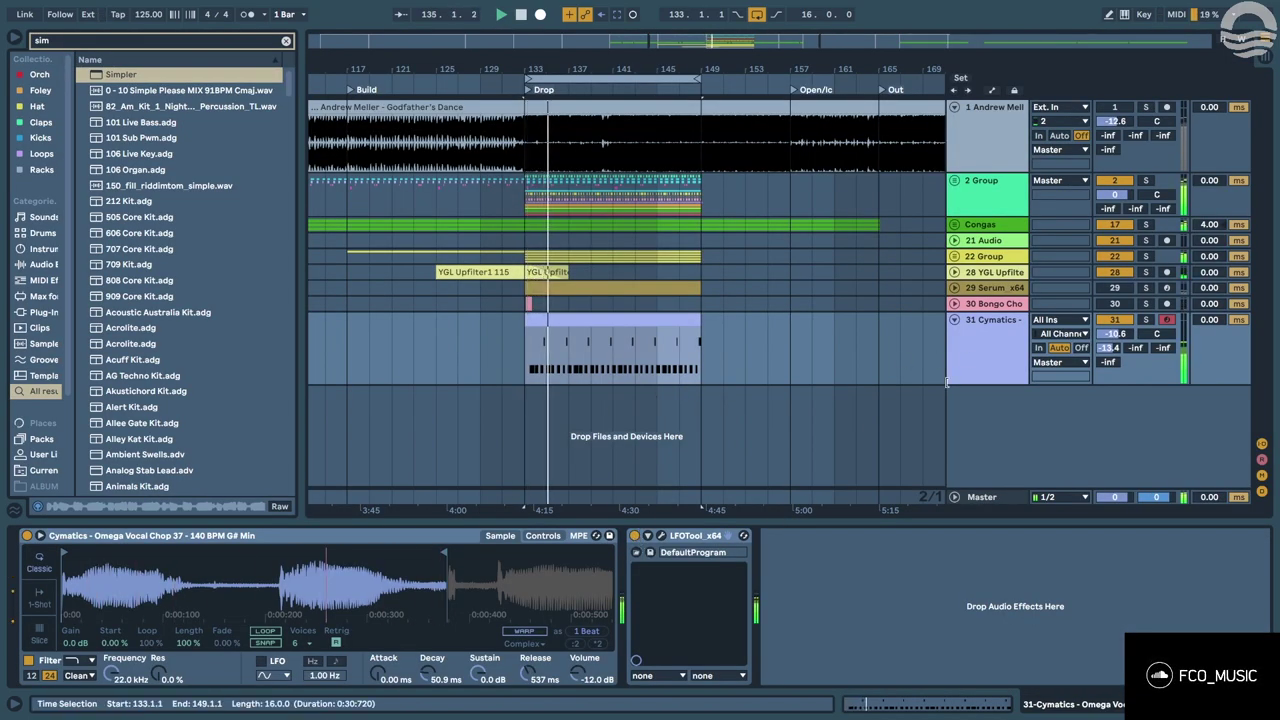
Freeze the Cymatics vocal chop track.
right_click(979, 351)
click(1010, 424)
click(597, 397)
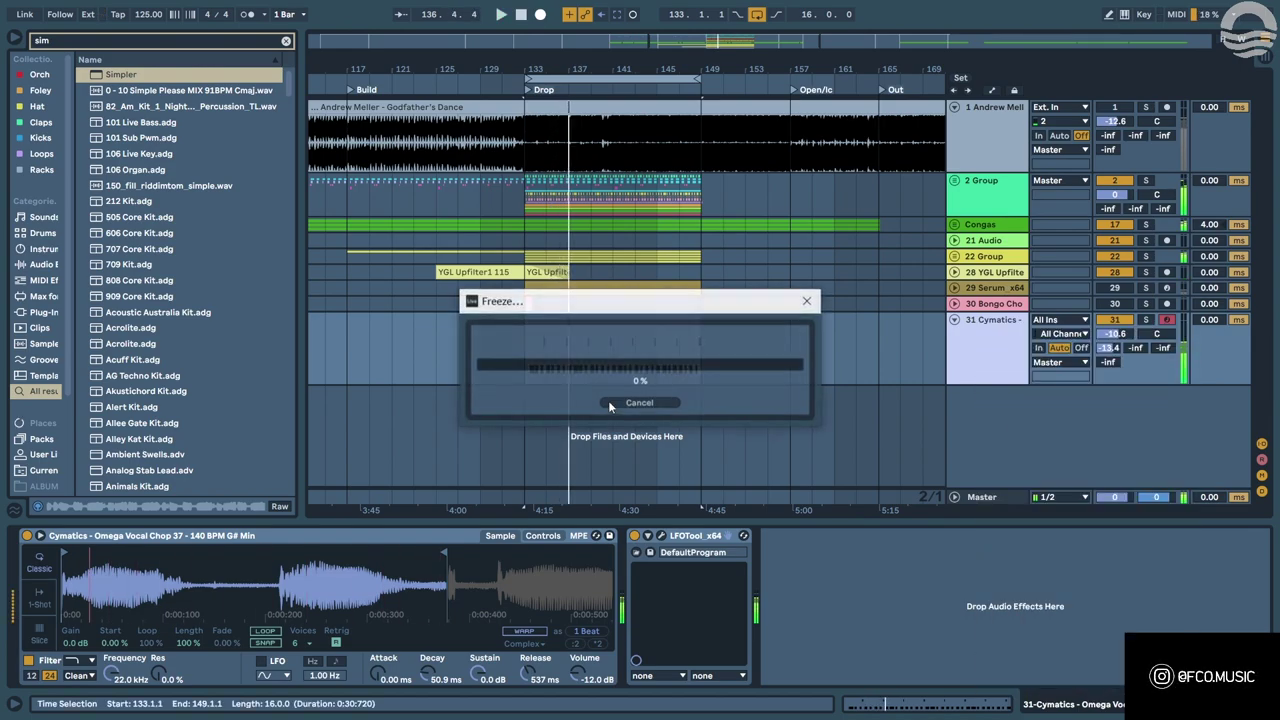
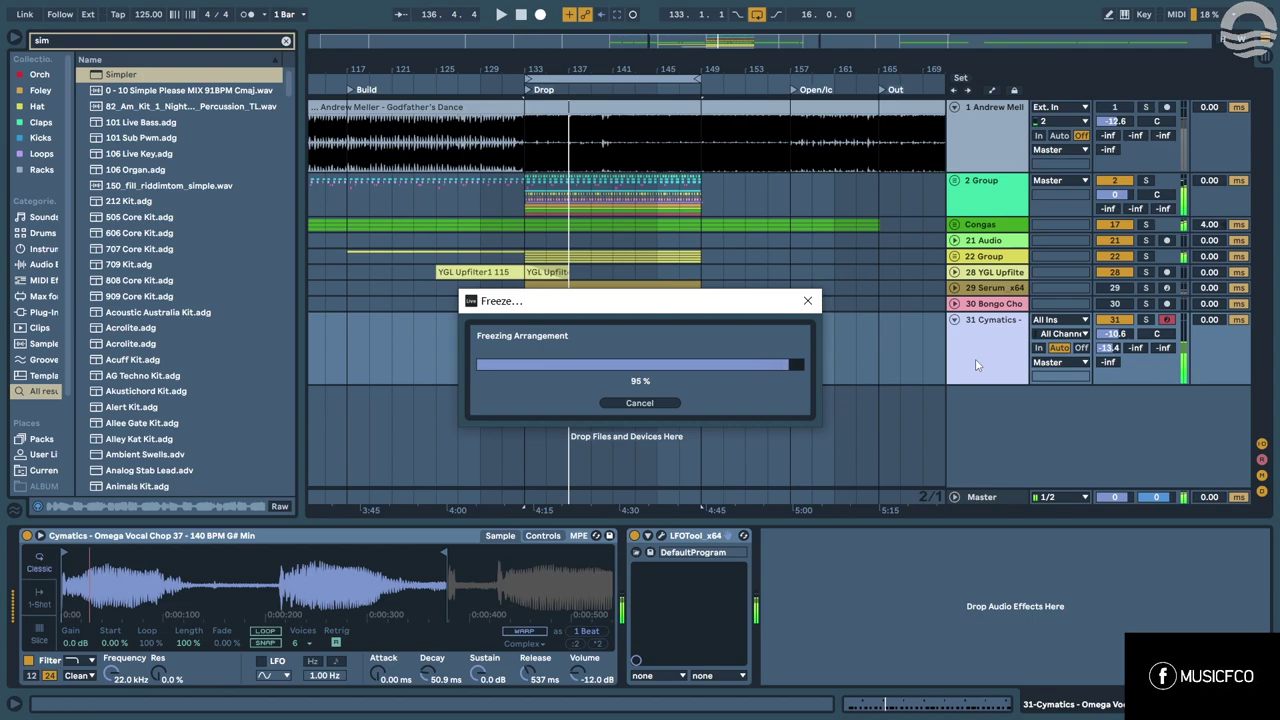
key(alt+Tab)
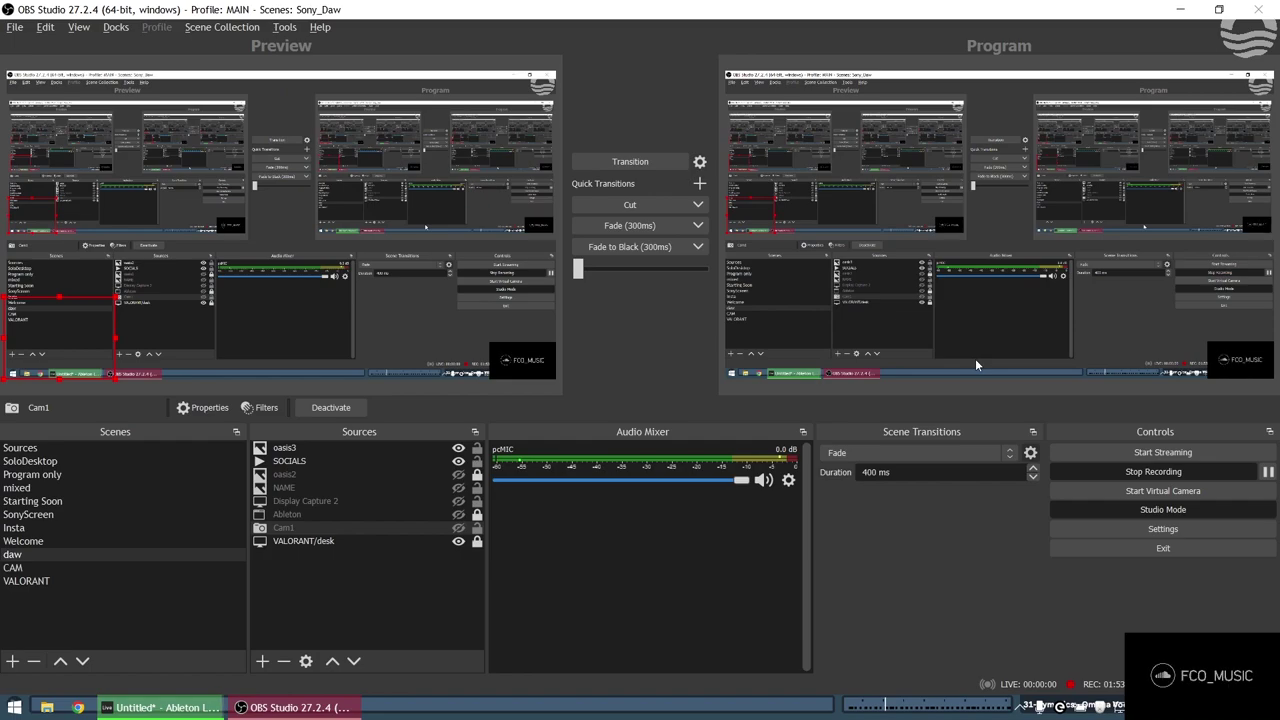
key(alt+Tab)
drag(983, 357, 983, 436)
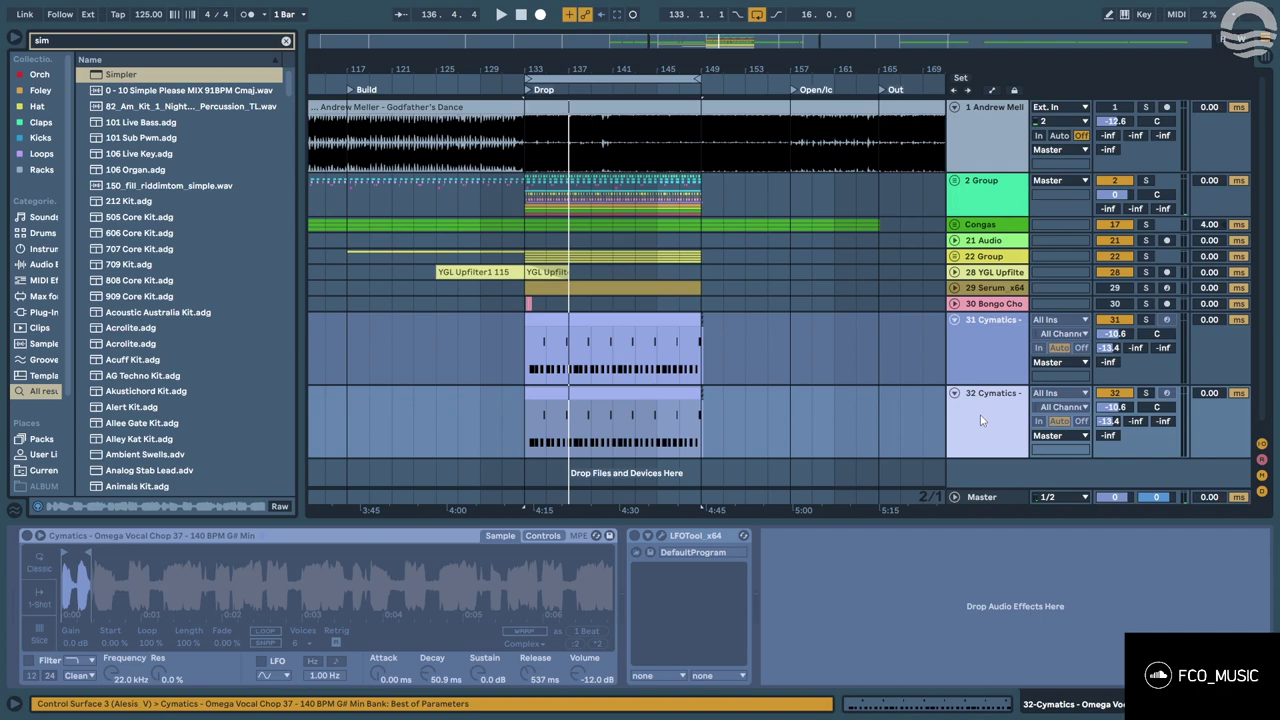
key(ctrl+z)
drag(743, 321, 459, 332)
drag(546, 323, 567, 395)
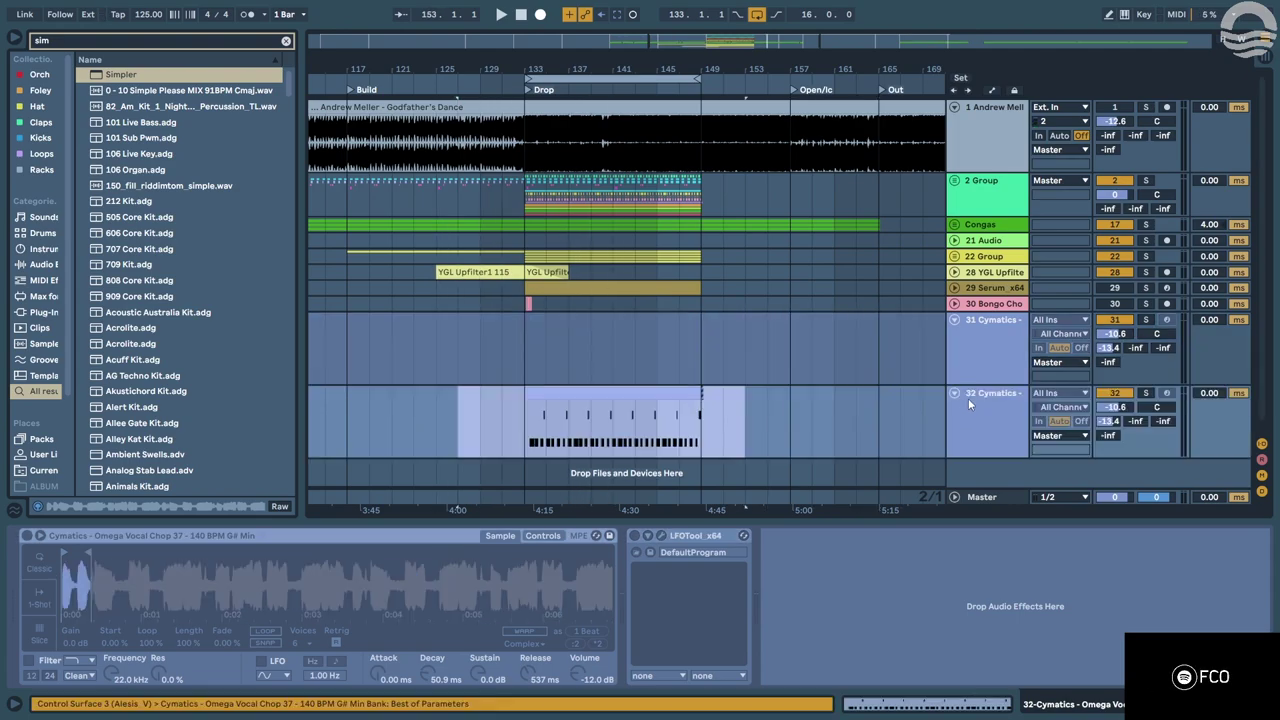
key(ctrl+z)
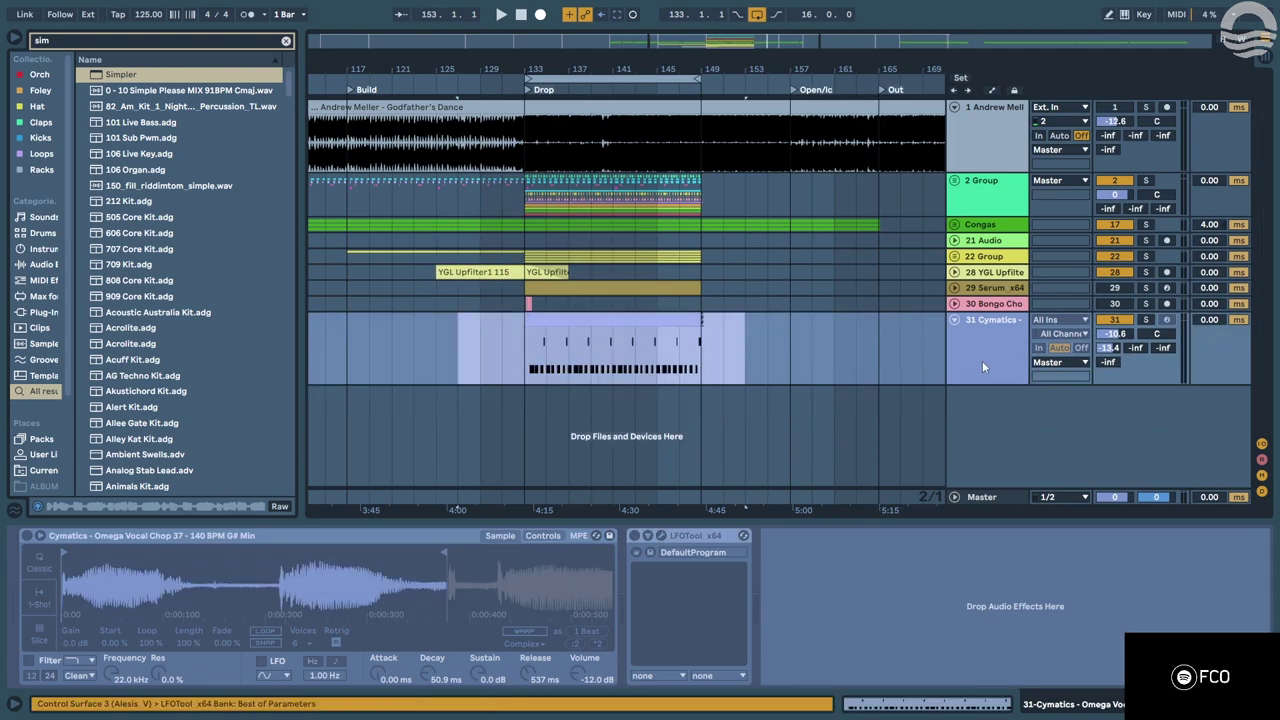
Turn the frozen Cymatics vocal chops in the drop into an audio clip and open it for editing.
right_click(982, 361)
click(1014, 422)
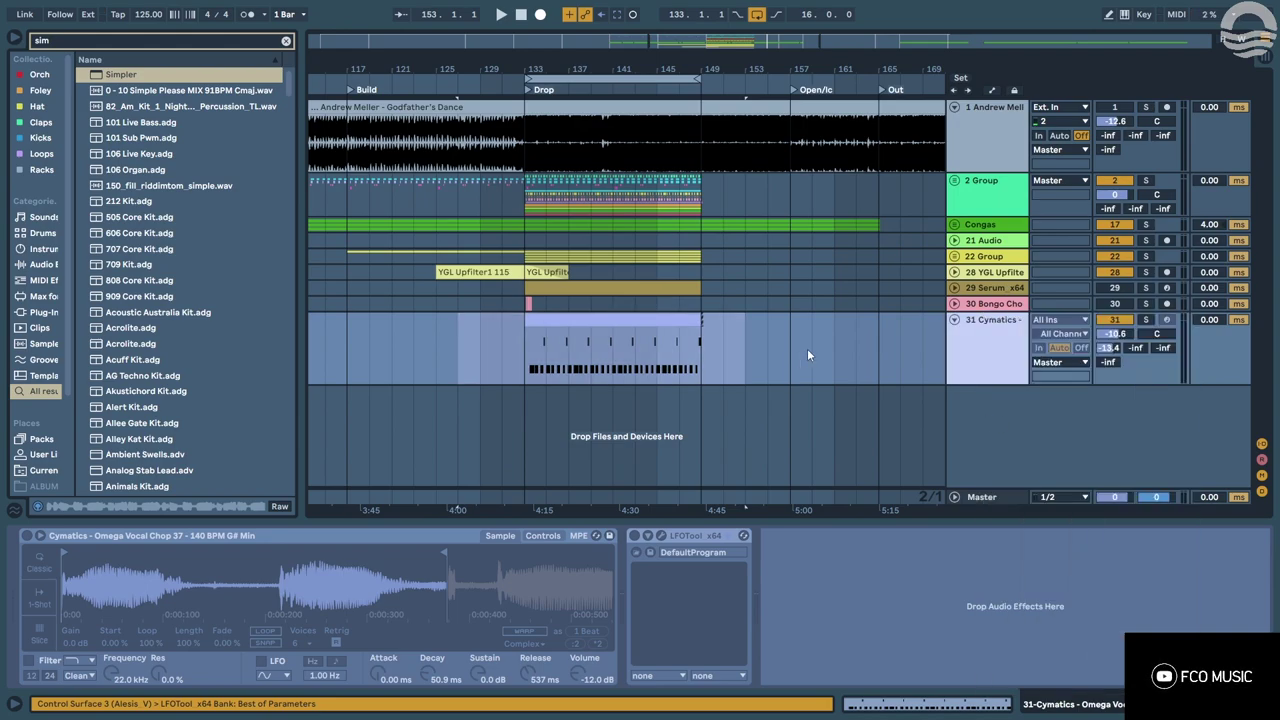
drag(798, 342, 578, 355)
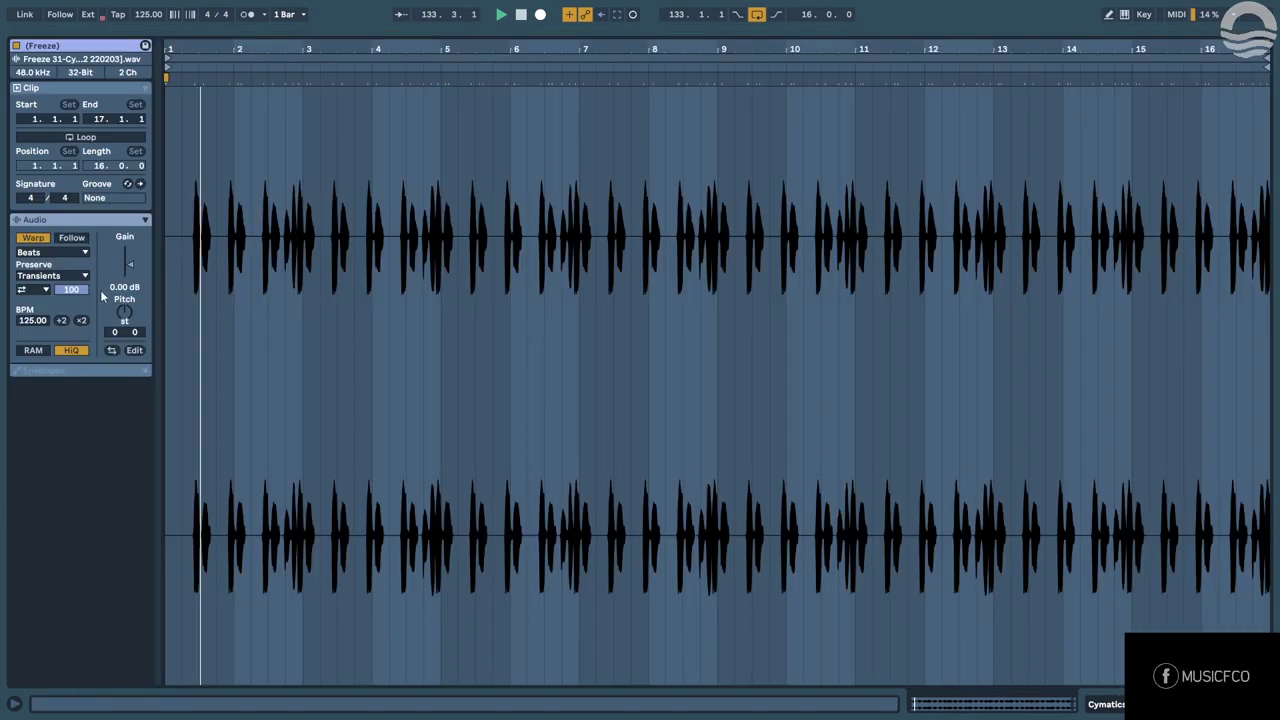
Try the frozen Cymatics audio clip 12 semitones higher with its warp mode set to Complex Pro, and reopen the clip.
drag(128, 312, 128, 284)
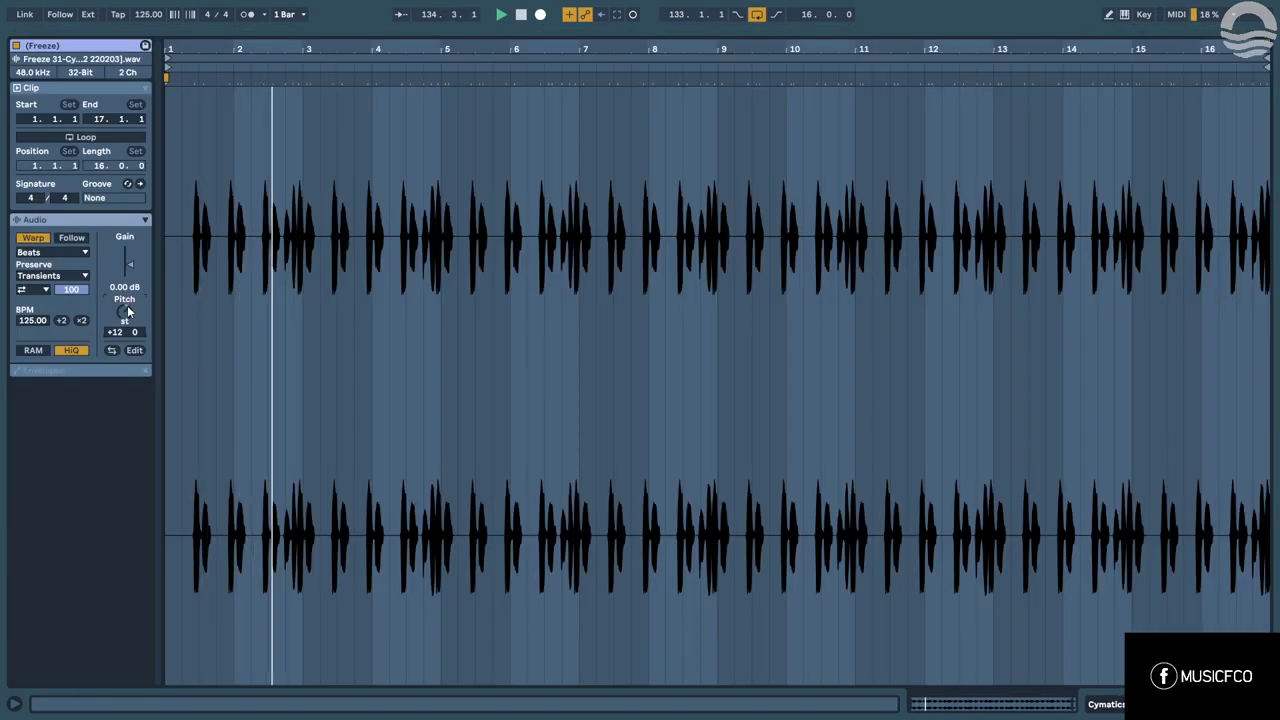
click(50, 252)
click(50, 320)
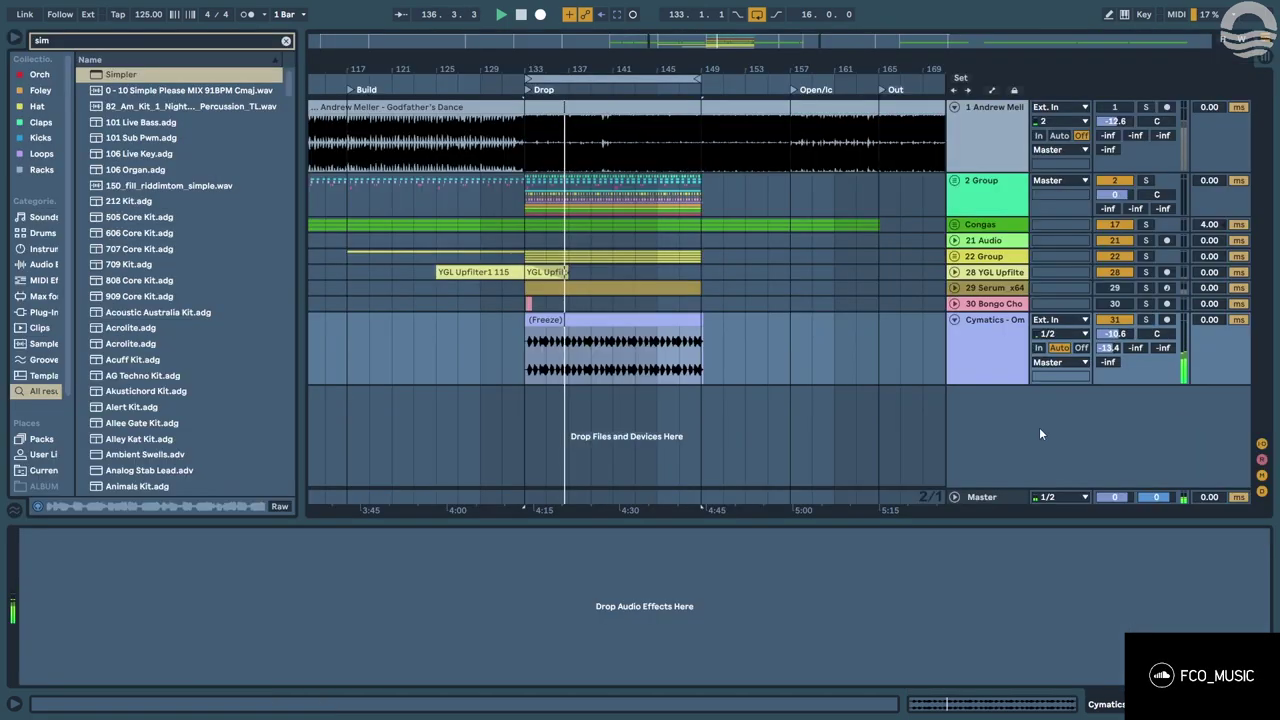
double_click(677, 320)
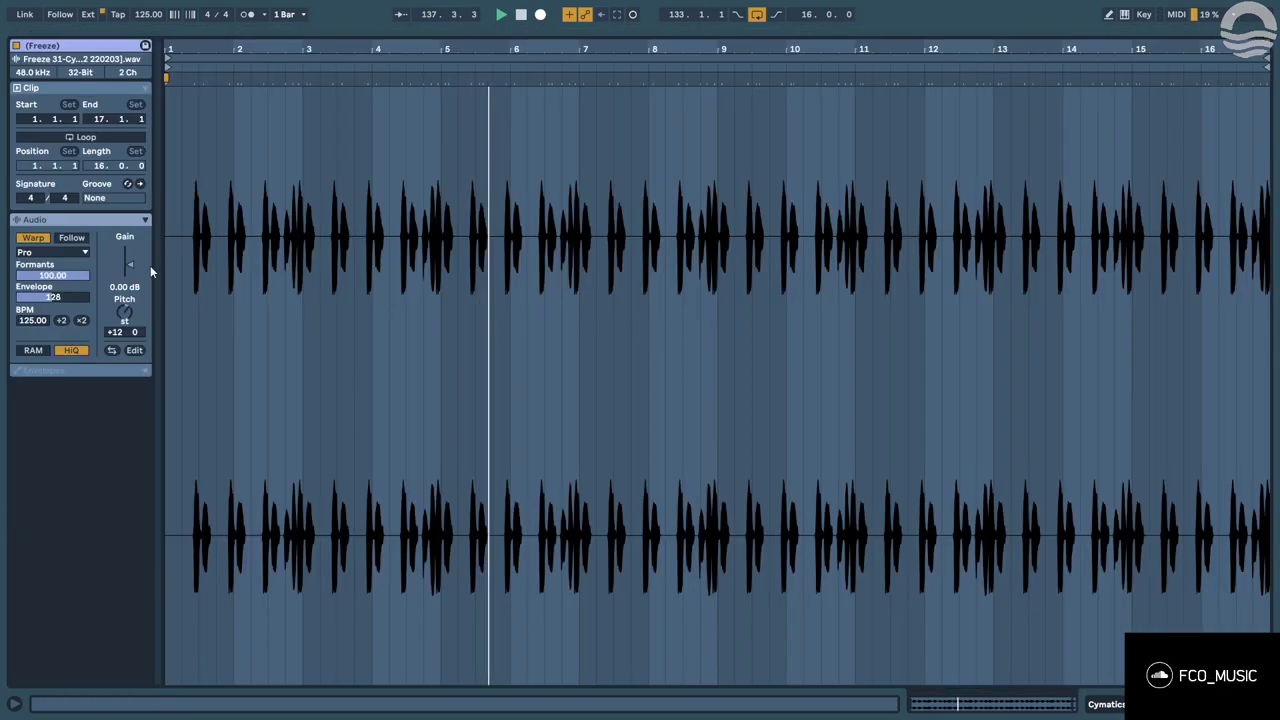
Undo the vocal chop clip's warp, pitch and audio conversion edits back to the editable MIDI clip on the Cymatics track.
key(ctrl+z)
key(ctrl+z)
key(shift+Tab)
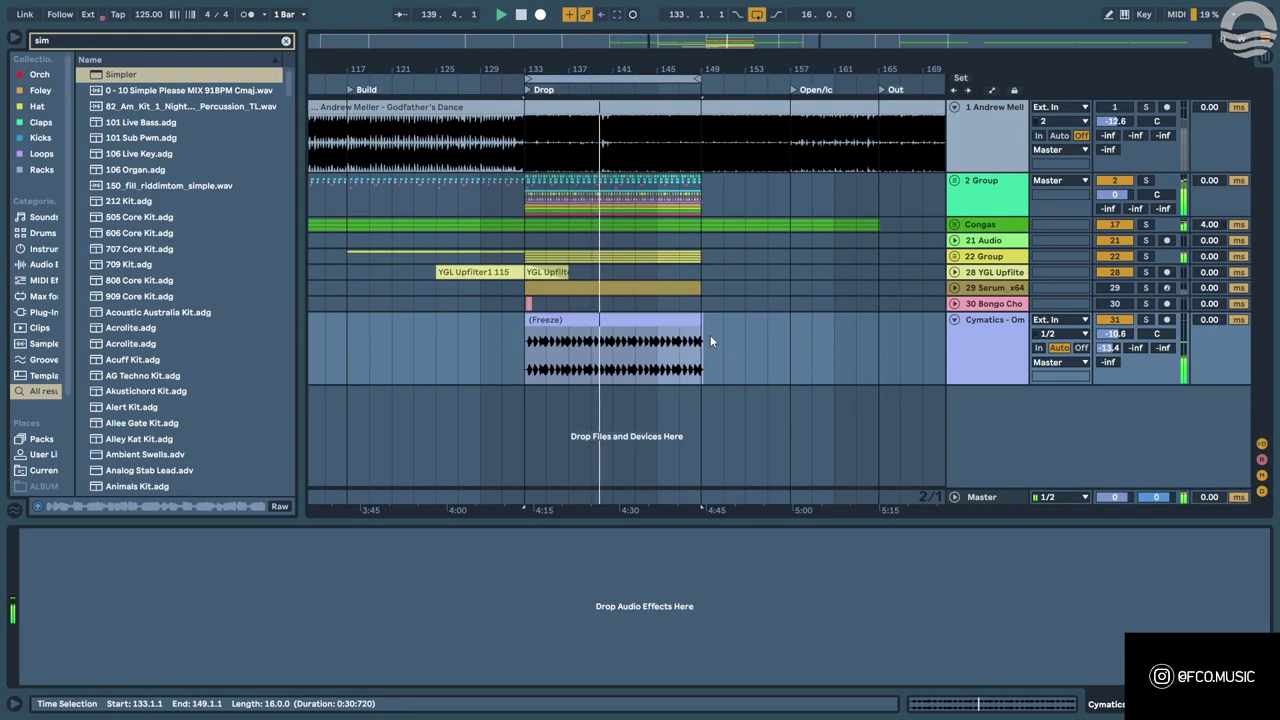
key(ctrl+z)
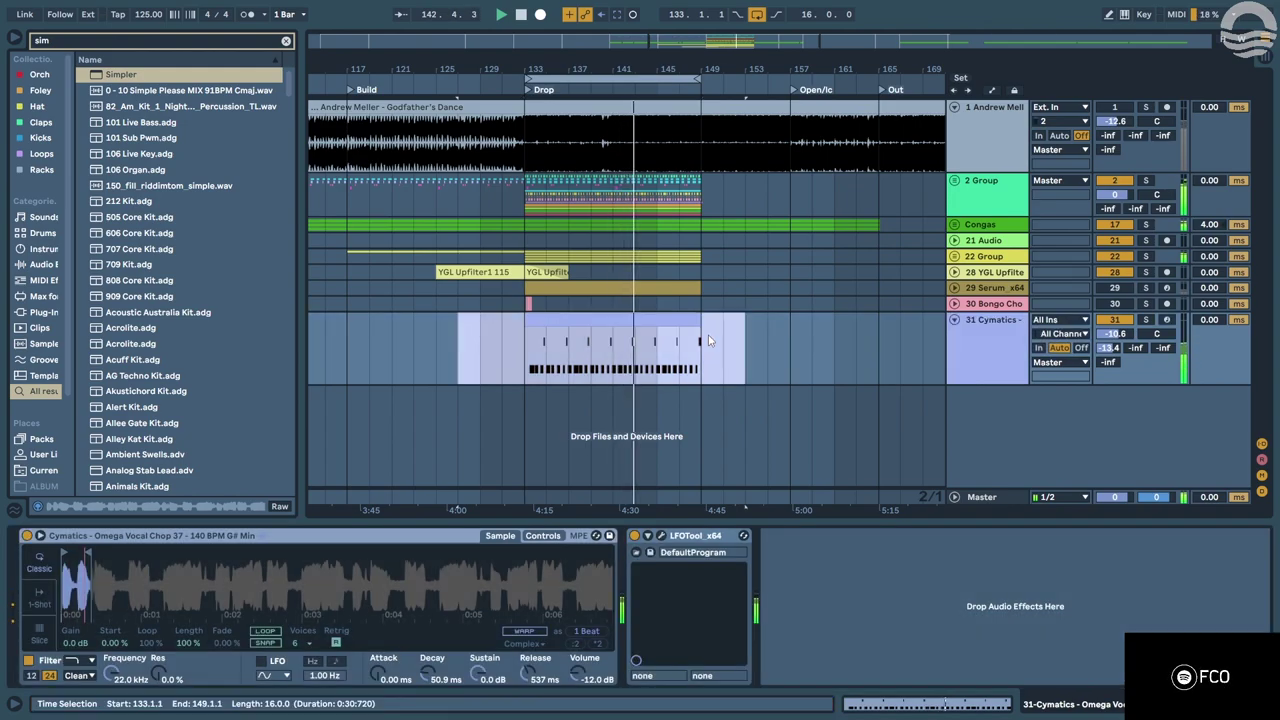
click(680, 332)
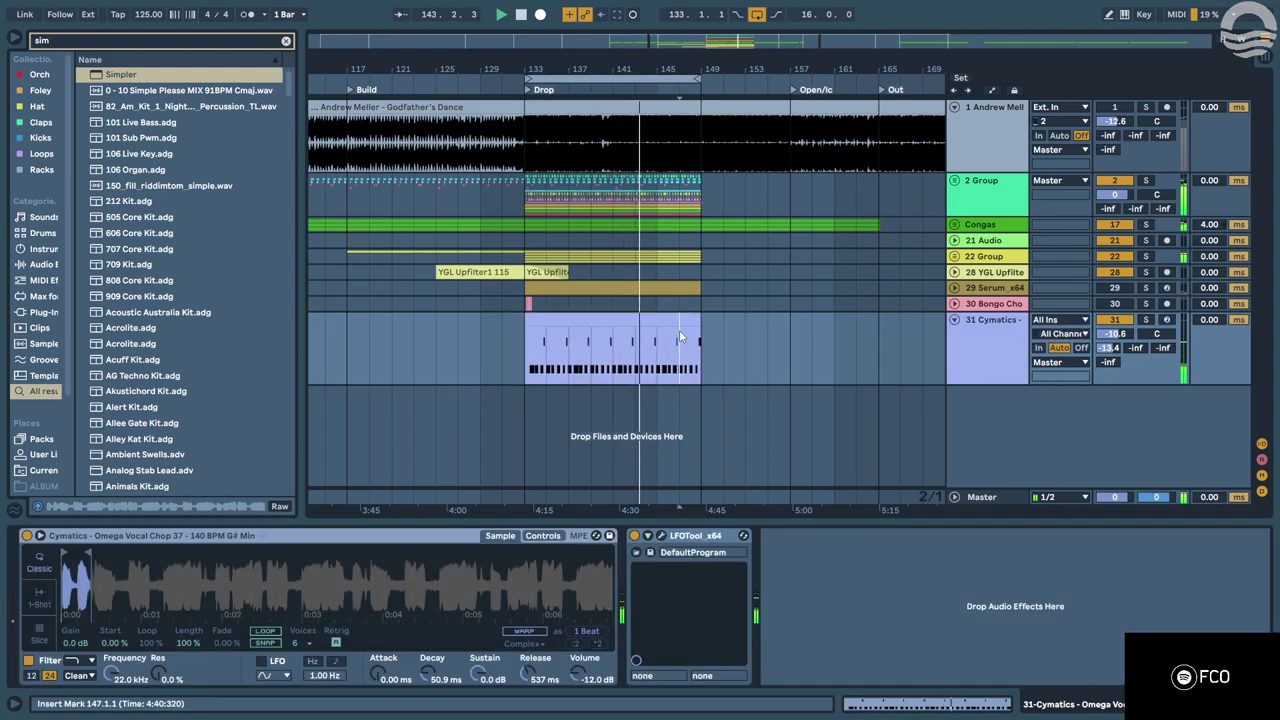
Fold the Cymatics track and look through the tracks inside group 22 before folding the group again.
click(955, 320)
click(955, 257)
click(629, 327)
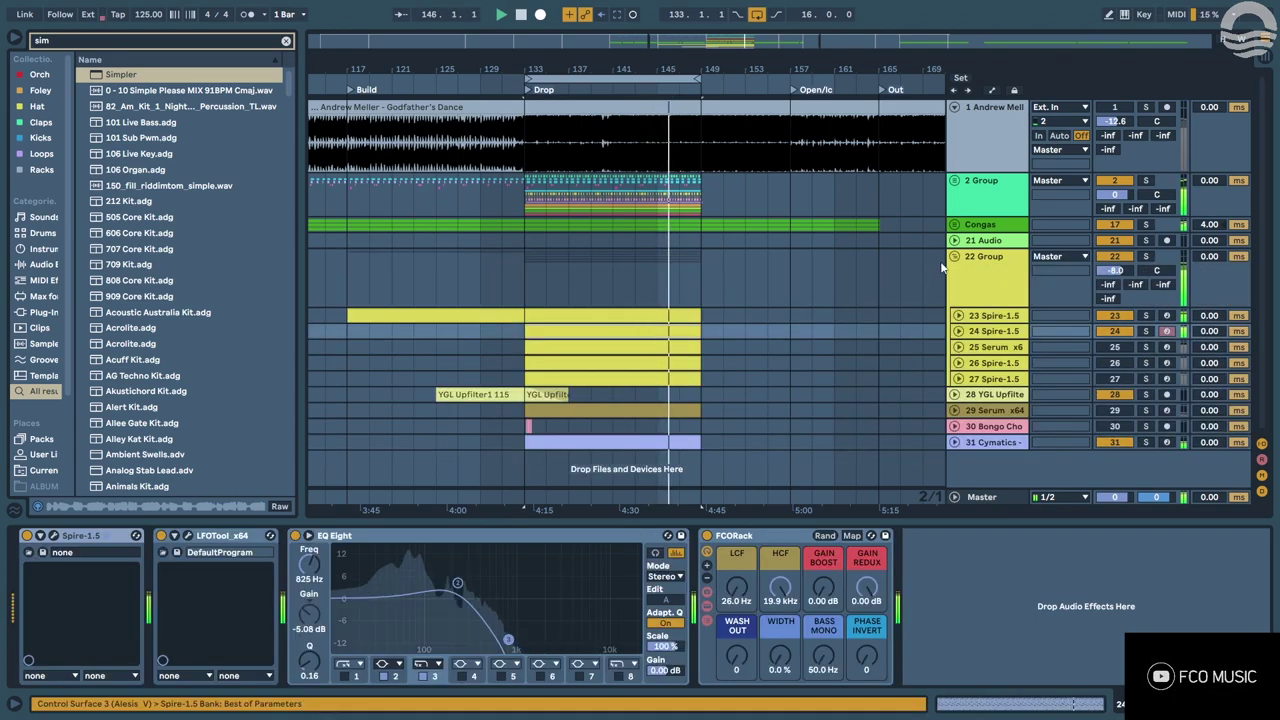
click(954, 256)
Search the browser for "spire", add Spire-1.5 as a new MIDI track and close its plug-in window.
key(ctrl+f)
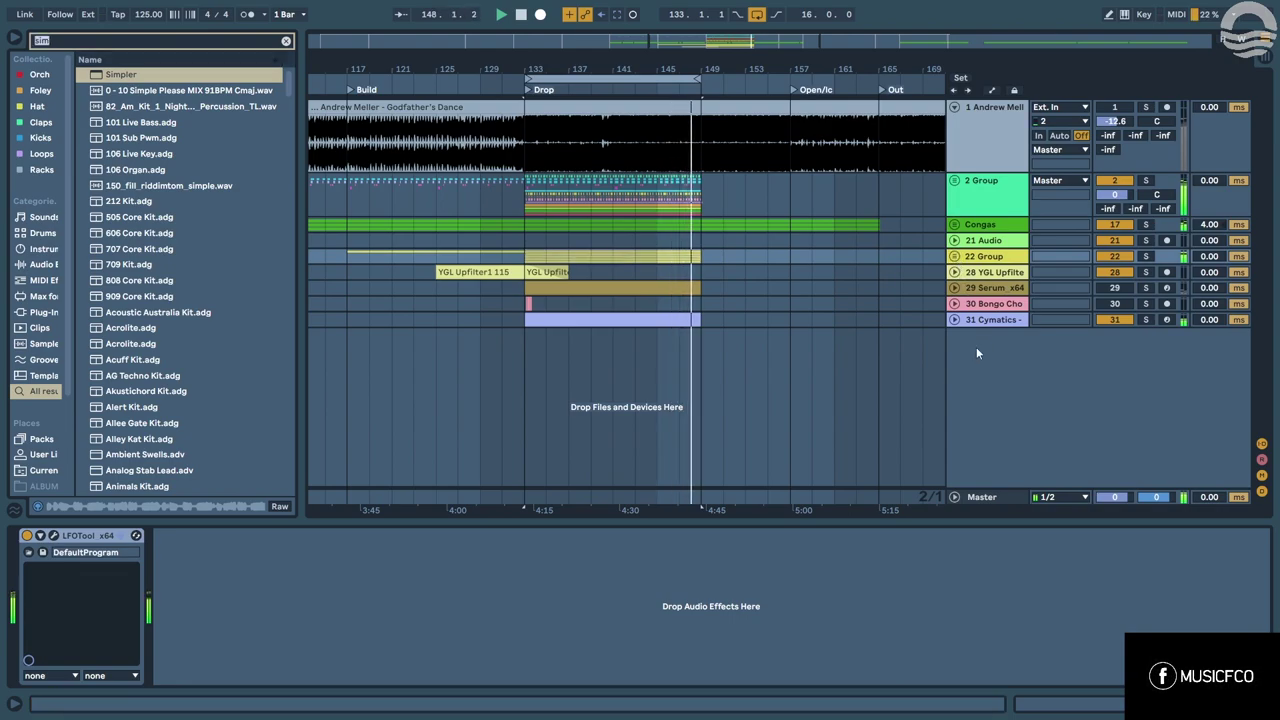
text(spire)
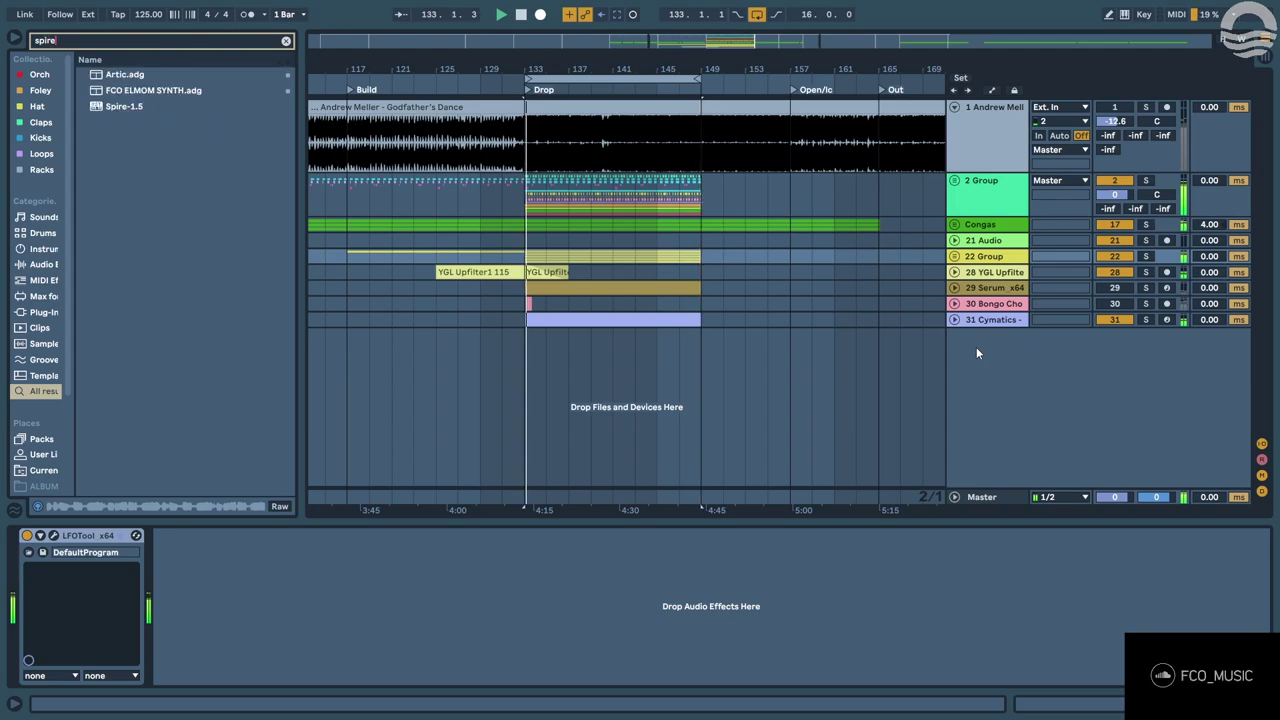
key(Down)
key(Down)
key(Down)
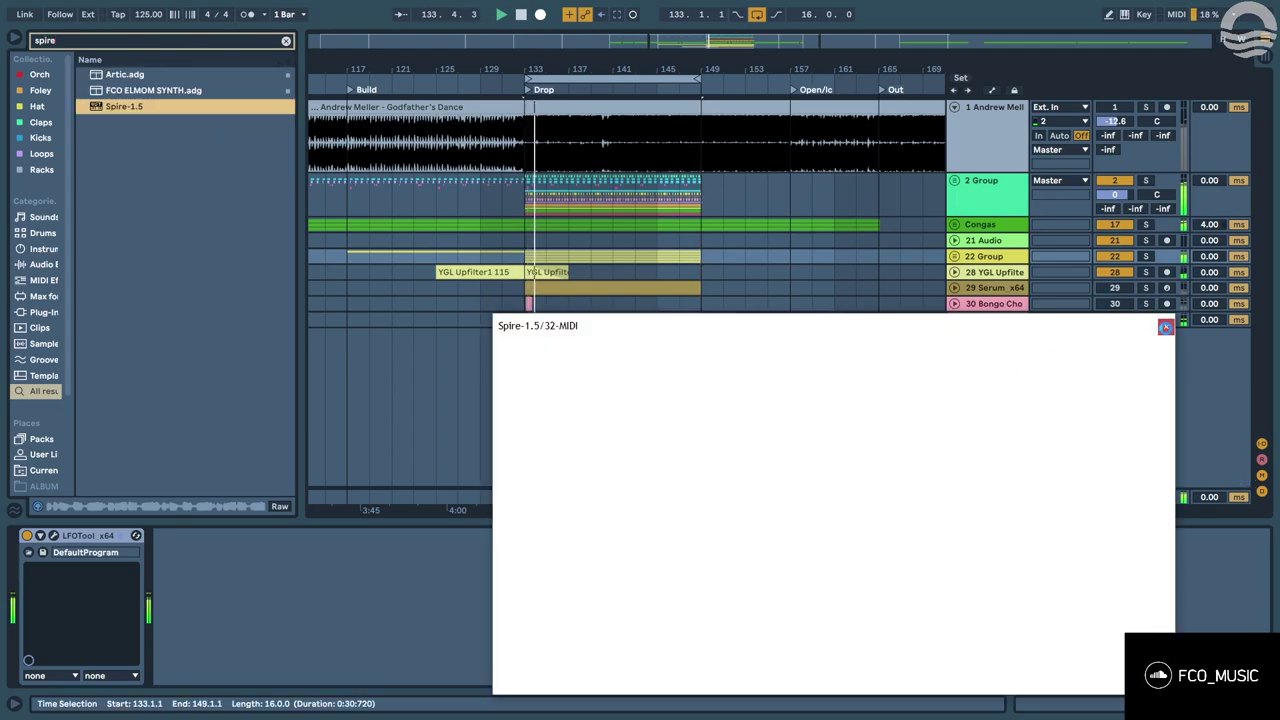
click(1165, 326)
Solo the Serum track, set its volume to -25.5 dB and open its drop clip for note editing.
click(593, 318)
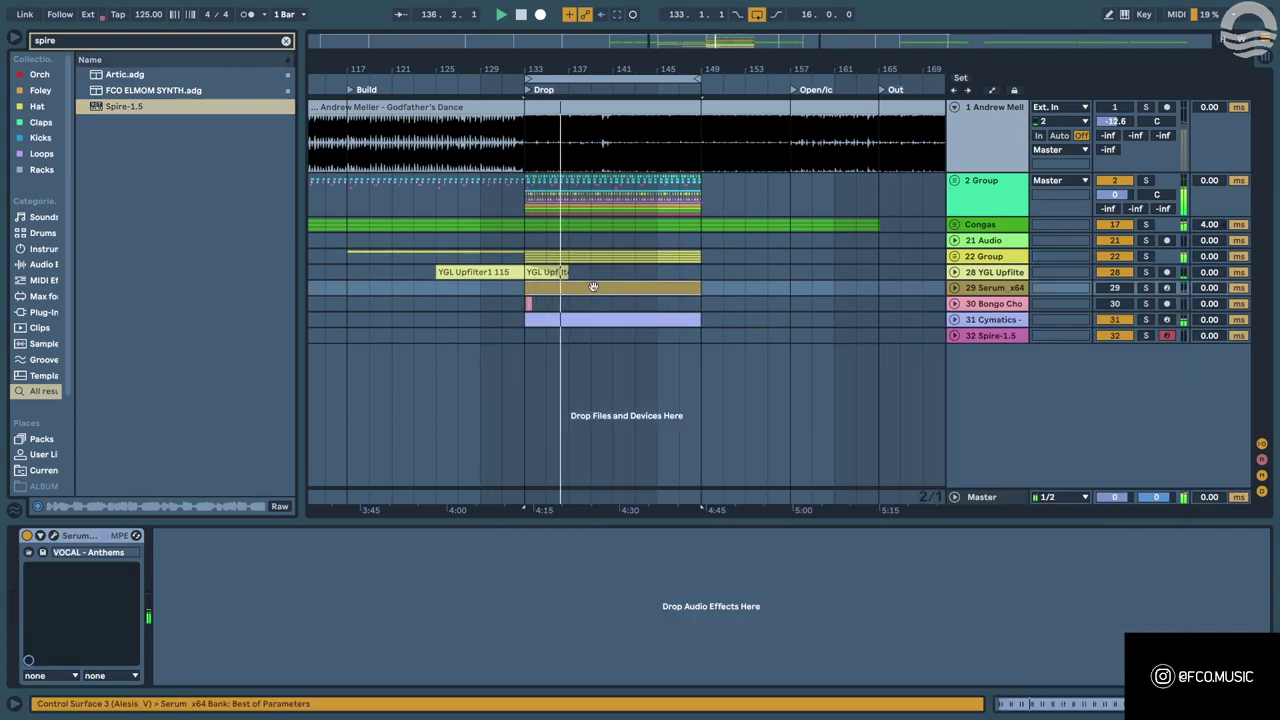
click(572, 287)
click(1146, 288)
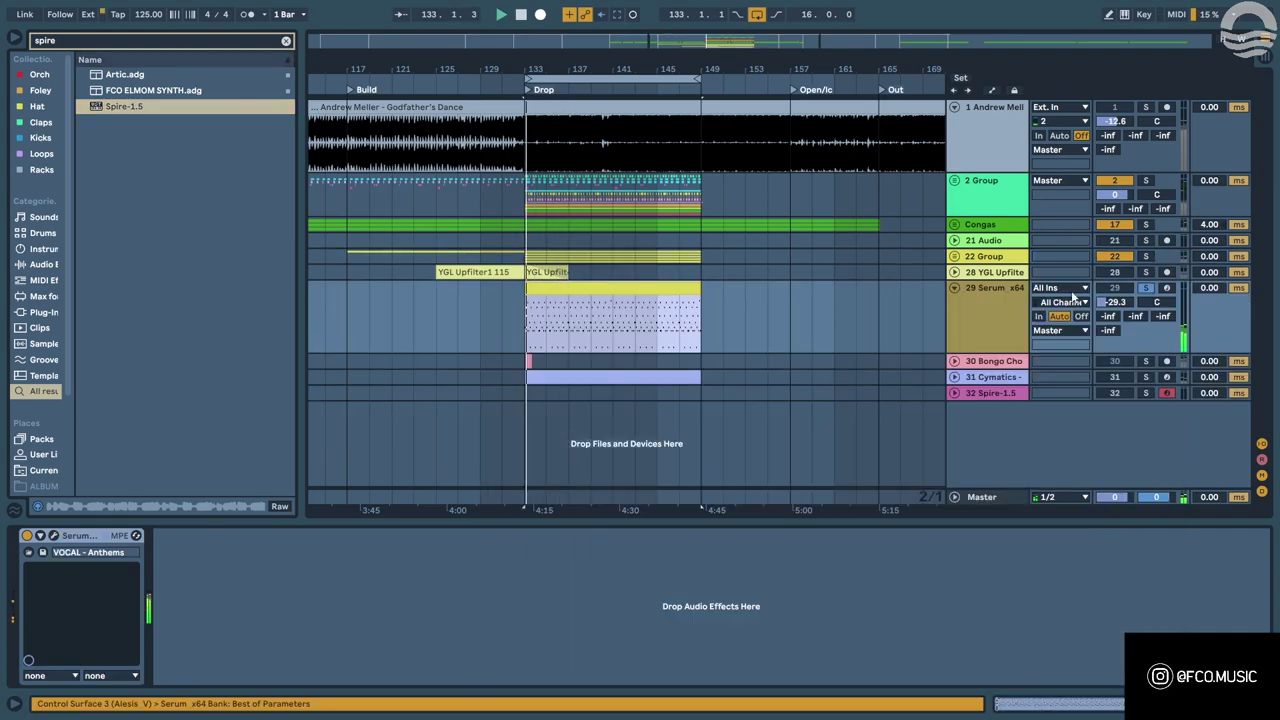
click(1127, 301)
double_click(632, 288)
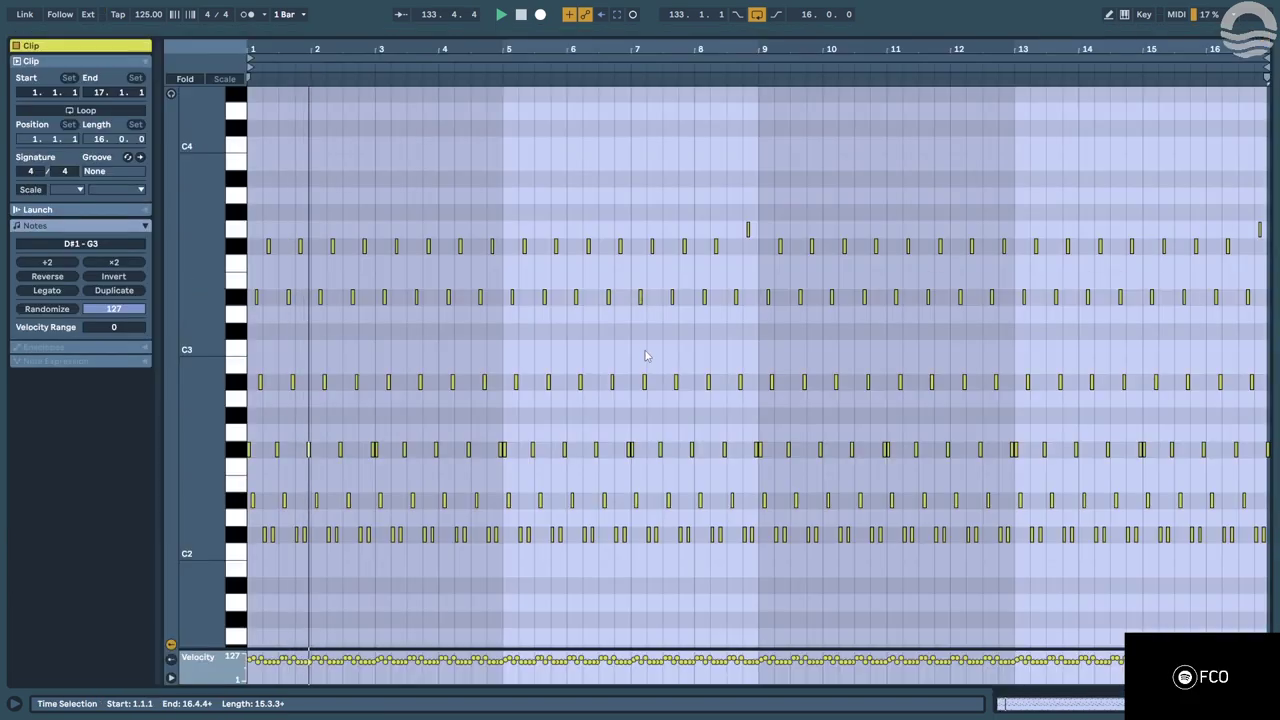
Transpose all notes of the Serum clip up two octaves and back down one, and return to the device view.
click(645, 352)
key(ctrl+a)
key(shift+Up)
key(shift+Up)
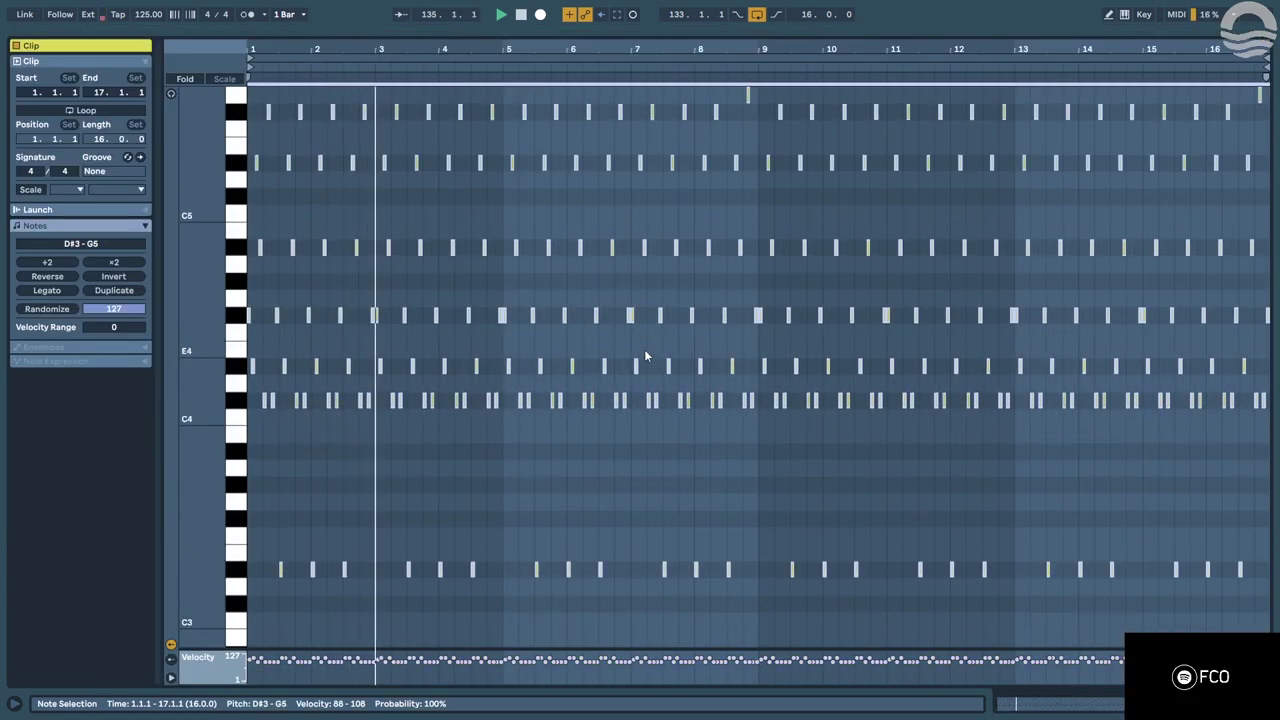
key(shift+Down)
key(shift+Tab)
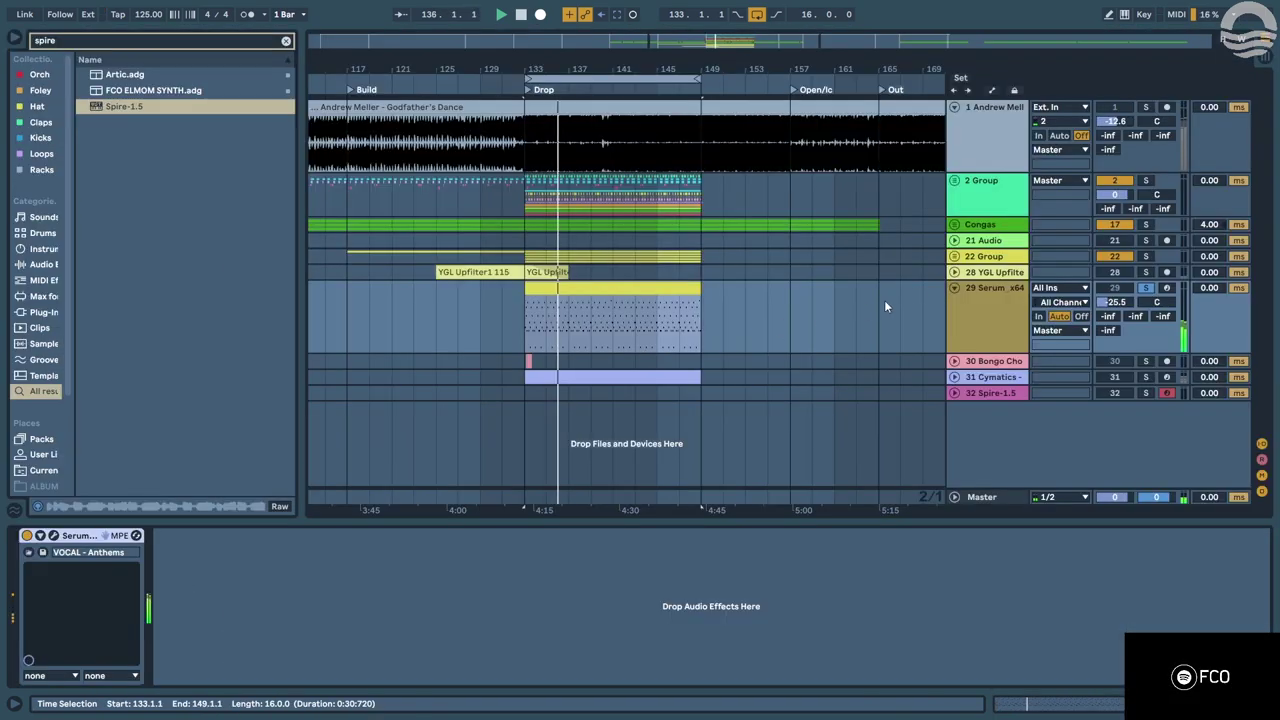
Copy the LFOTool from group 22 onto the Serum track and compare the drop with the Serum track on and off.
click(1004, 258)
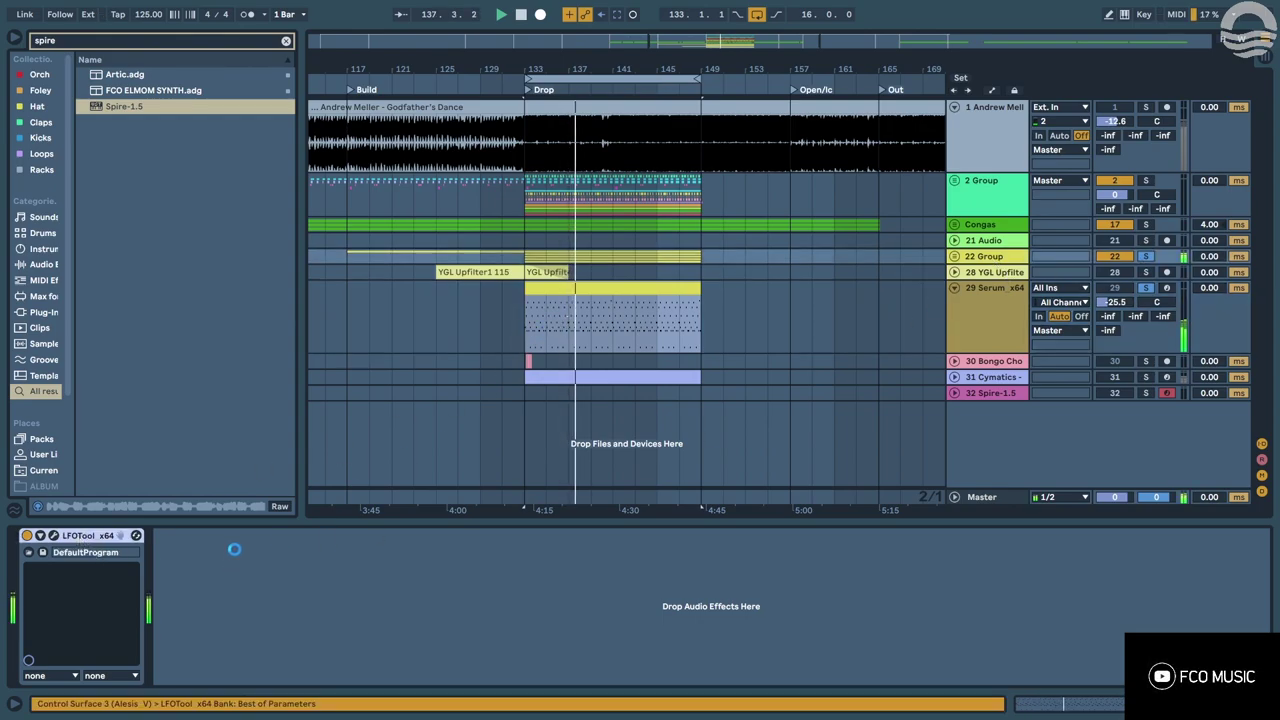
click(589, 344)
click(979, 302)
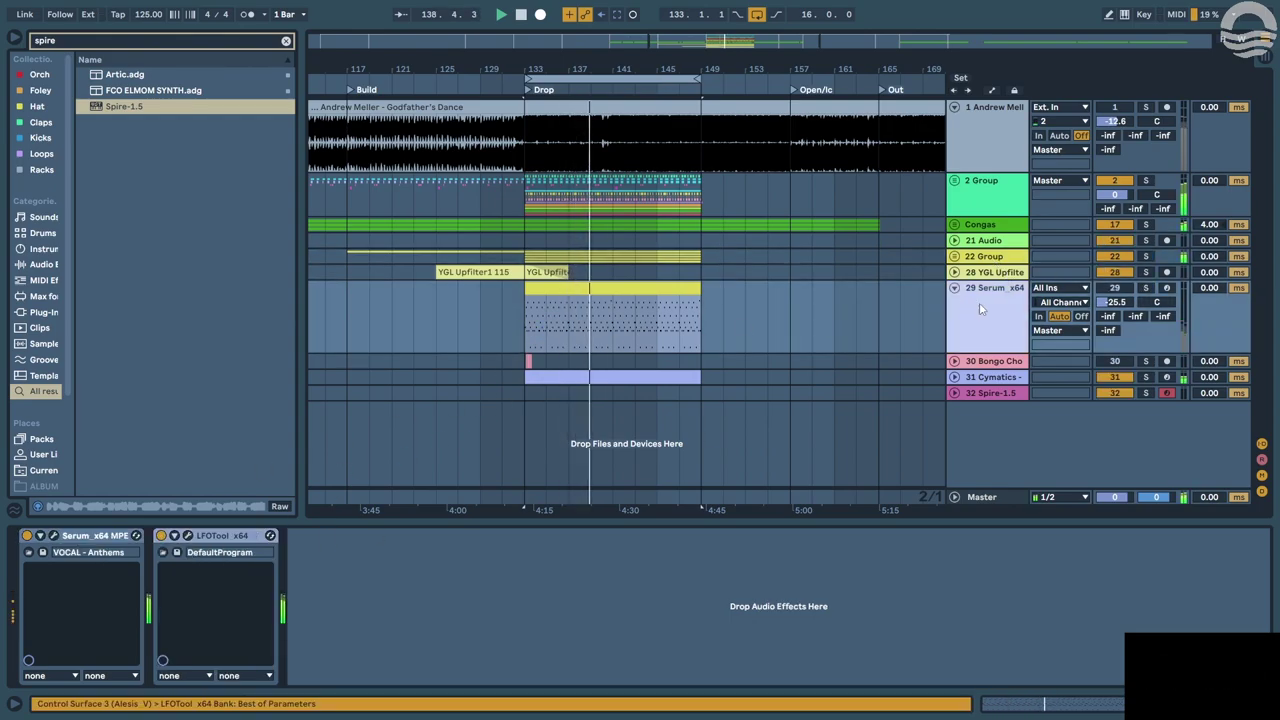
click(1124, 290)
click(1124, 290)
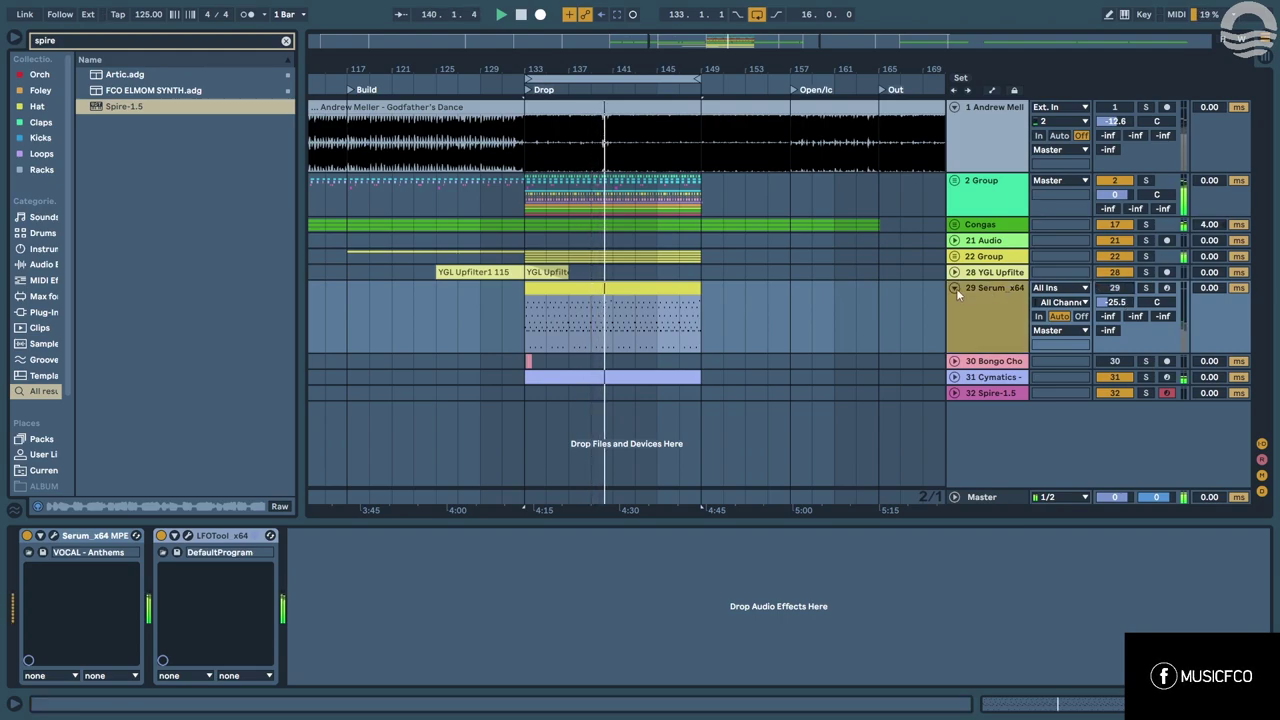
Copy the Serum clip at bar 133 onto the Spire-1.5 track and play the drop.
click(955, 289)
click(955, 335)
click(980, 338)
click(587, 288)
drag(585, 288, 577, 355)
key(space)
key(space)
Copy the Serum track's LFOTool onto the Spire-1.5 track and solo group 2 and group 22 alongside it.
click(988, 275)
click(988, 288)
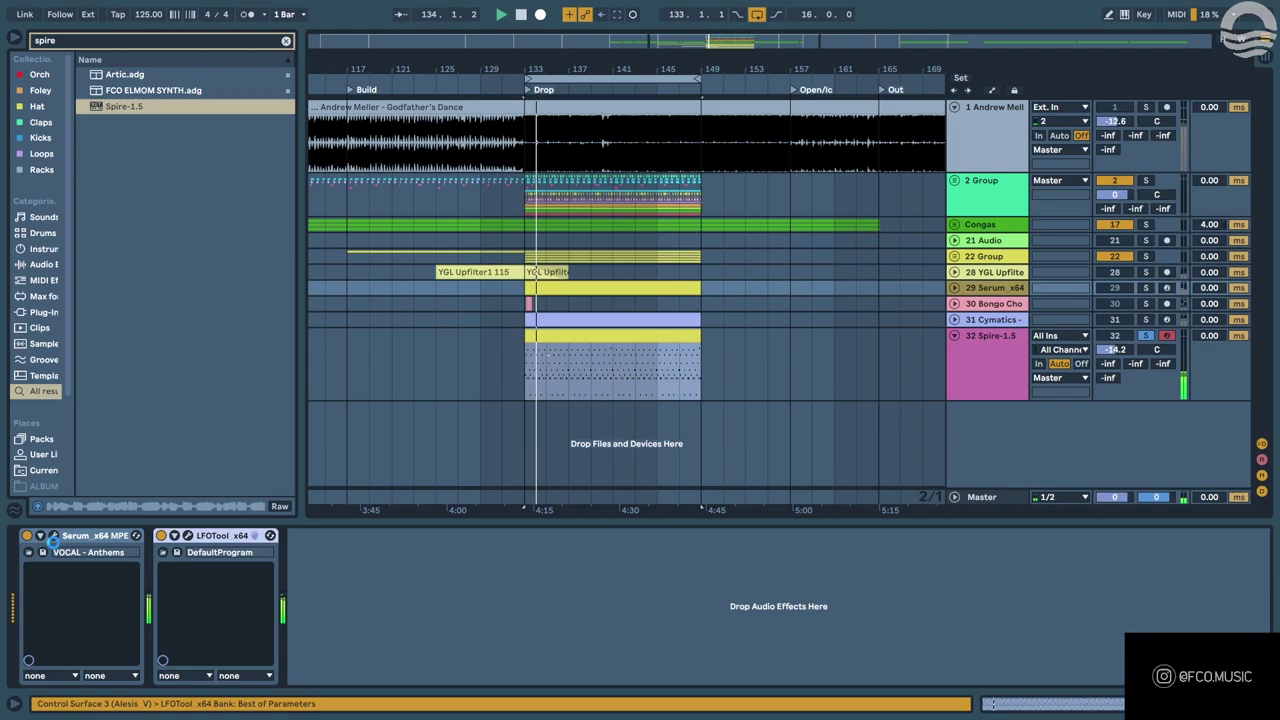
click(990, 358)
ctrl+click(1146, 258)
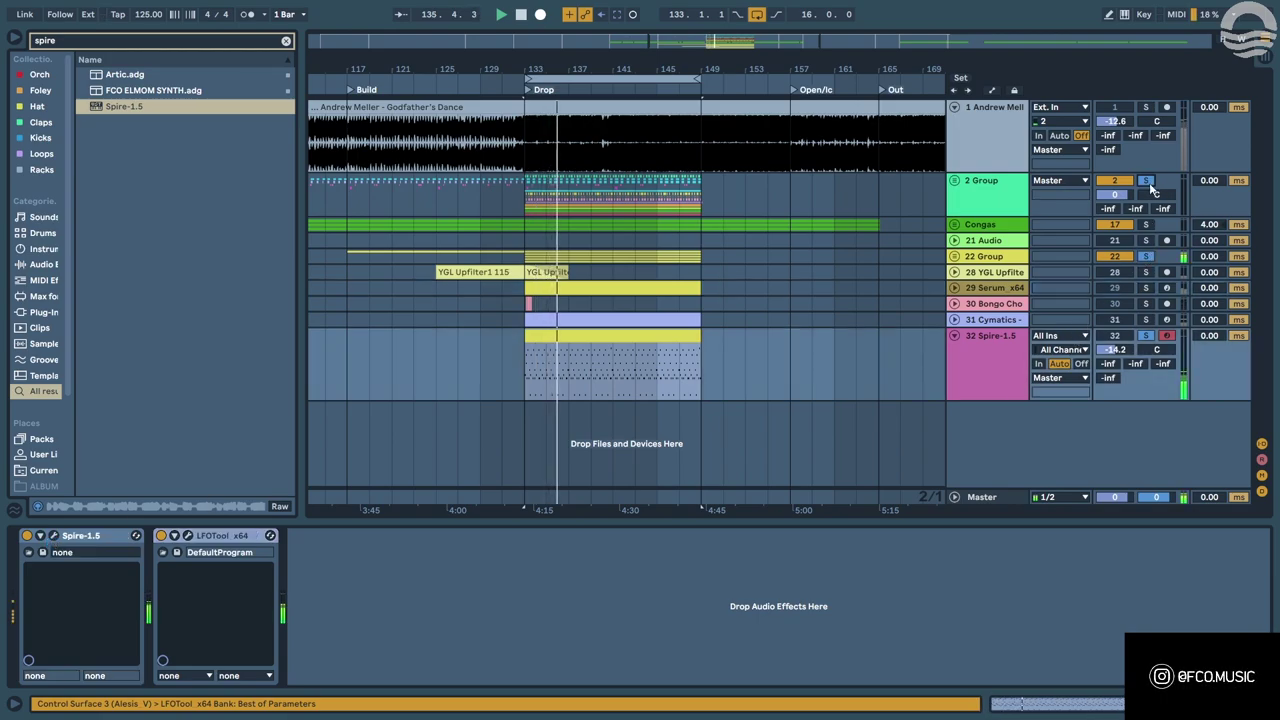
Open the Spire synth on track 32 and show the factory Leads presets in its library.
click(54, 536)
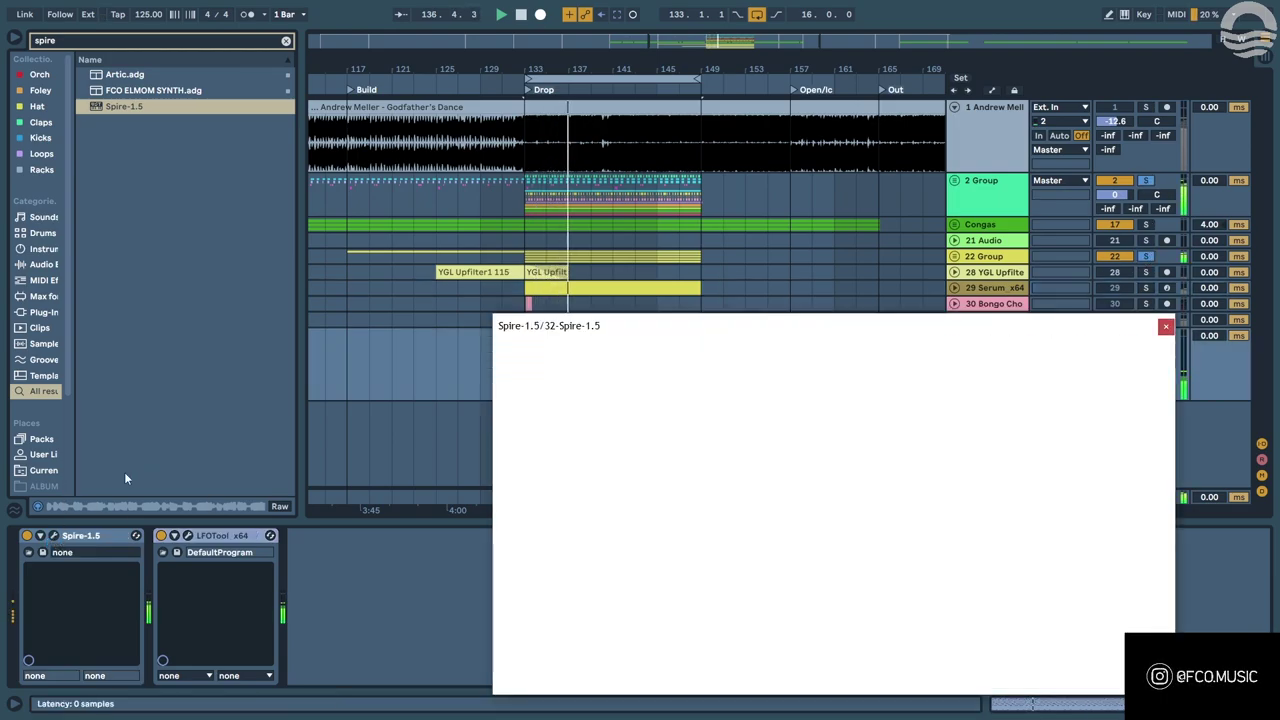
drag(690, 332, 436, 282)
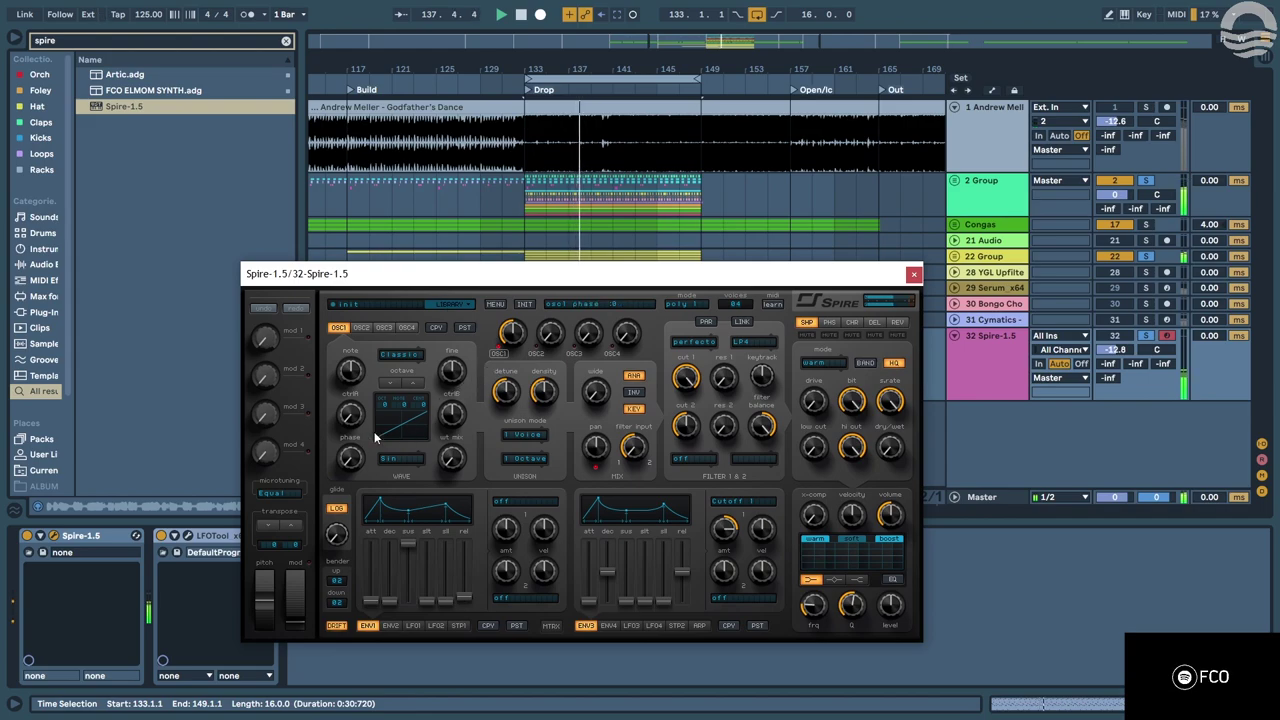
click(415, 299)
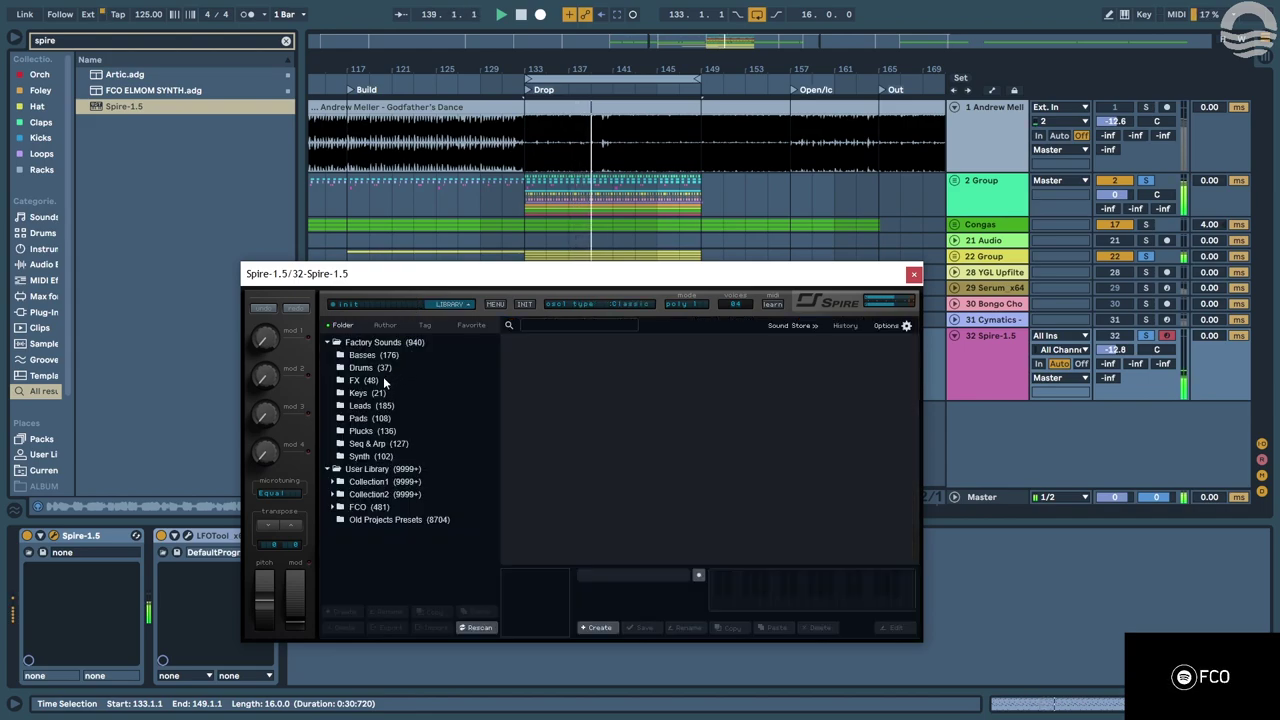
click(366, 408)
Audition factory lead presets, including LD Dash Berlin AL&RS, LD Grandma Raver, LD Retrogade IPM, LD Old Games MW and LD Old Raver.
click(550, 353)
click(634, 403)
click(628, 391)
click(711, 366)
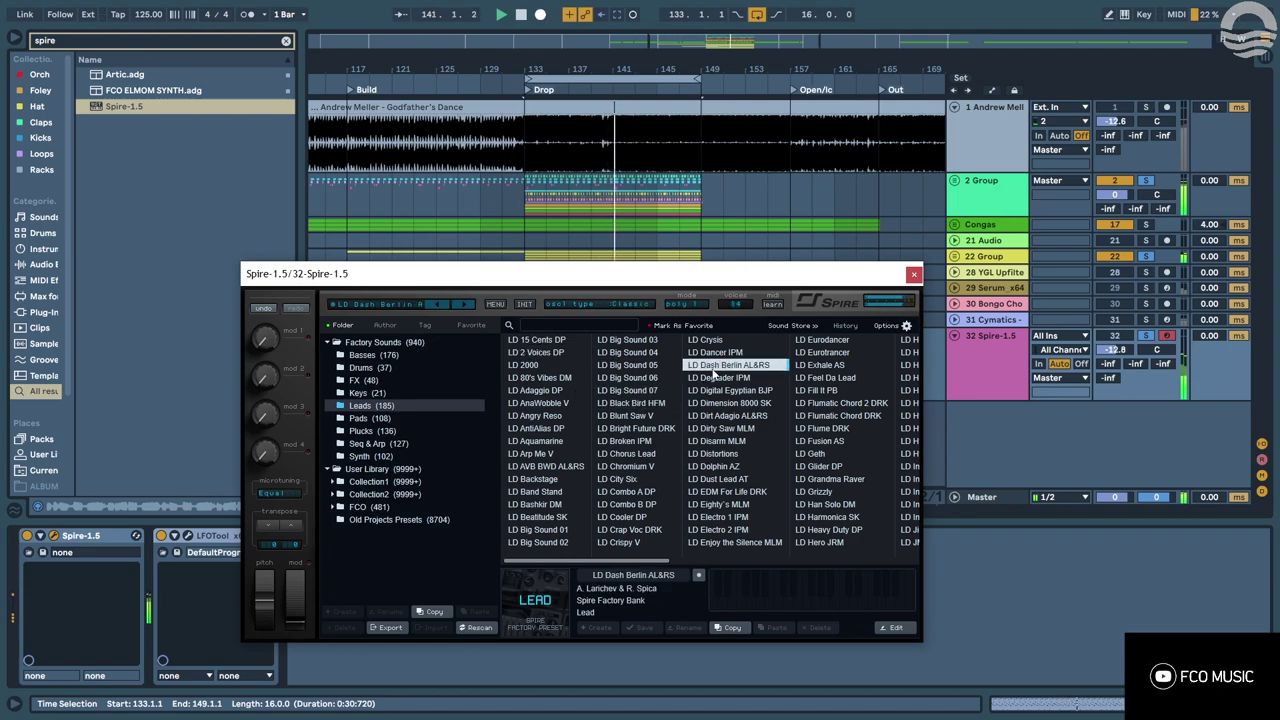
click(789, 466)
click(820, 480)
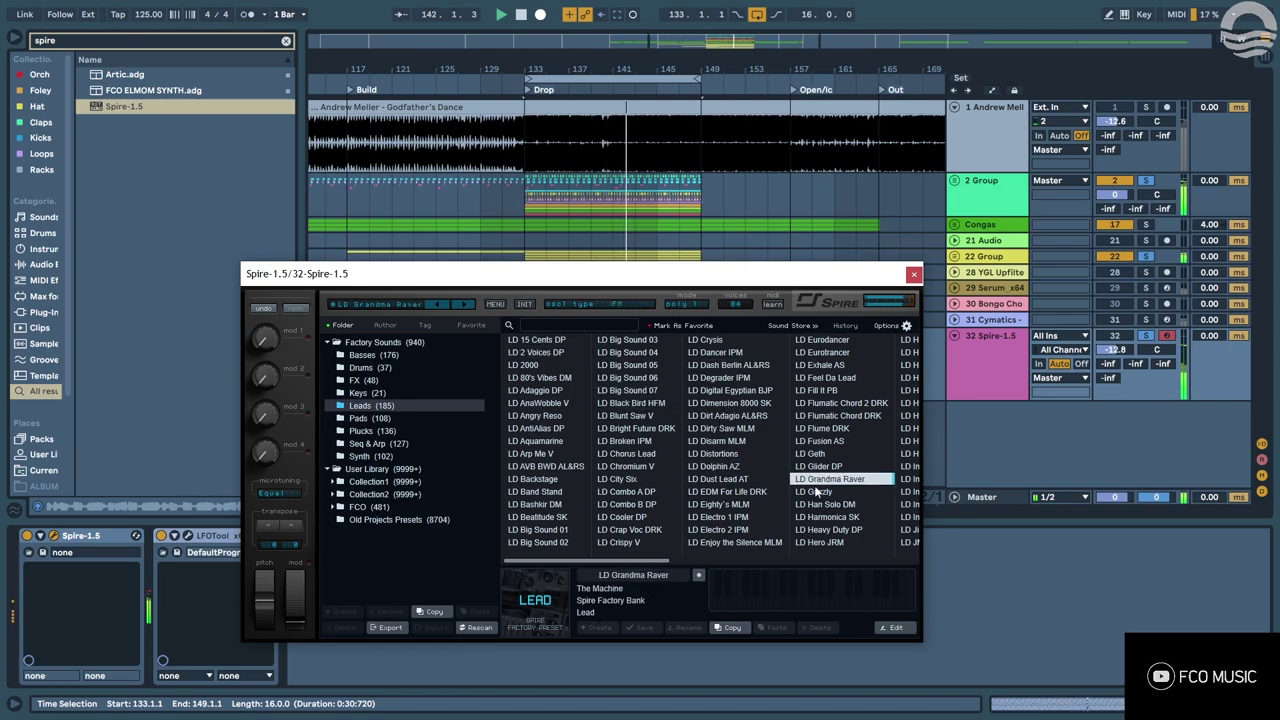
click(712, 530)
drag(644, 558, 799, 489)
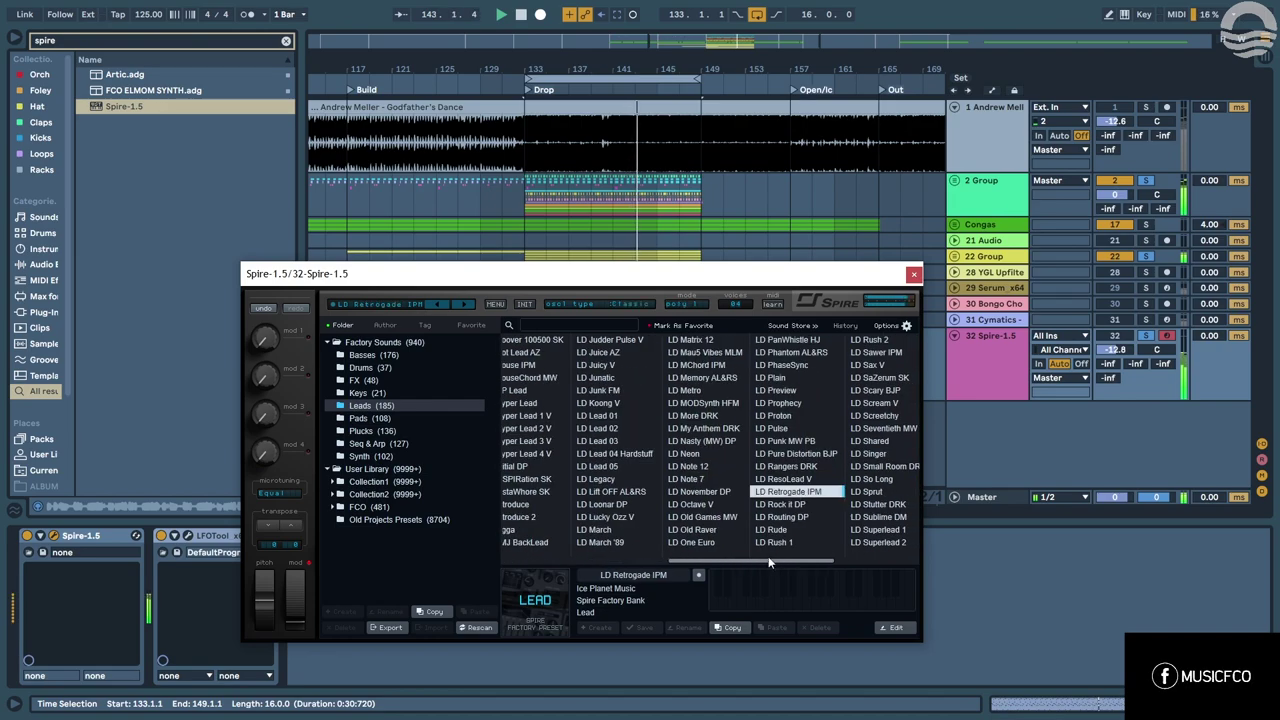
click(708, 518)
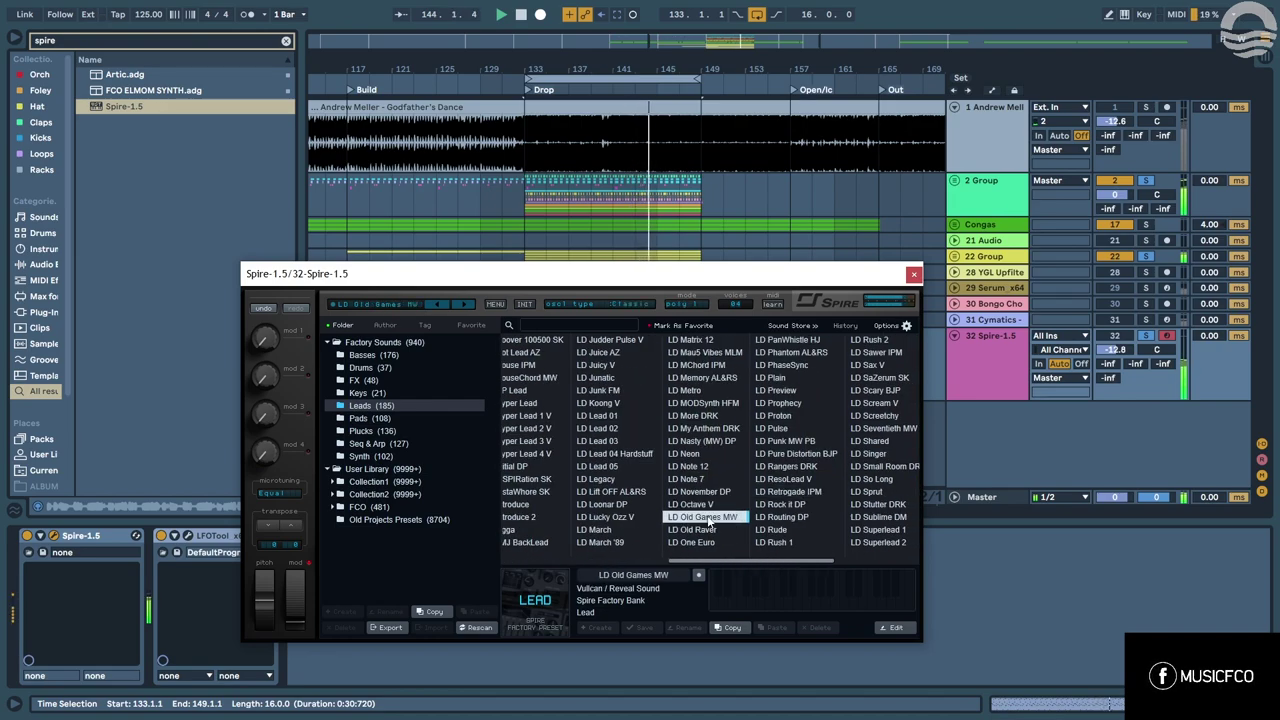
click(705, 530)
drag(733, 560, 787, 556)
Try LD This Is Not Virus 1 and neighbouring lead presets, and load LD Tech Lead.
click(847, 479)
click(845, 441)
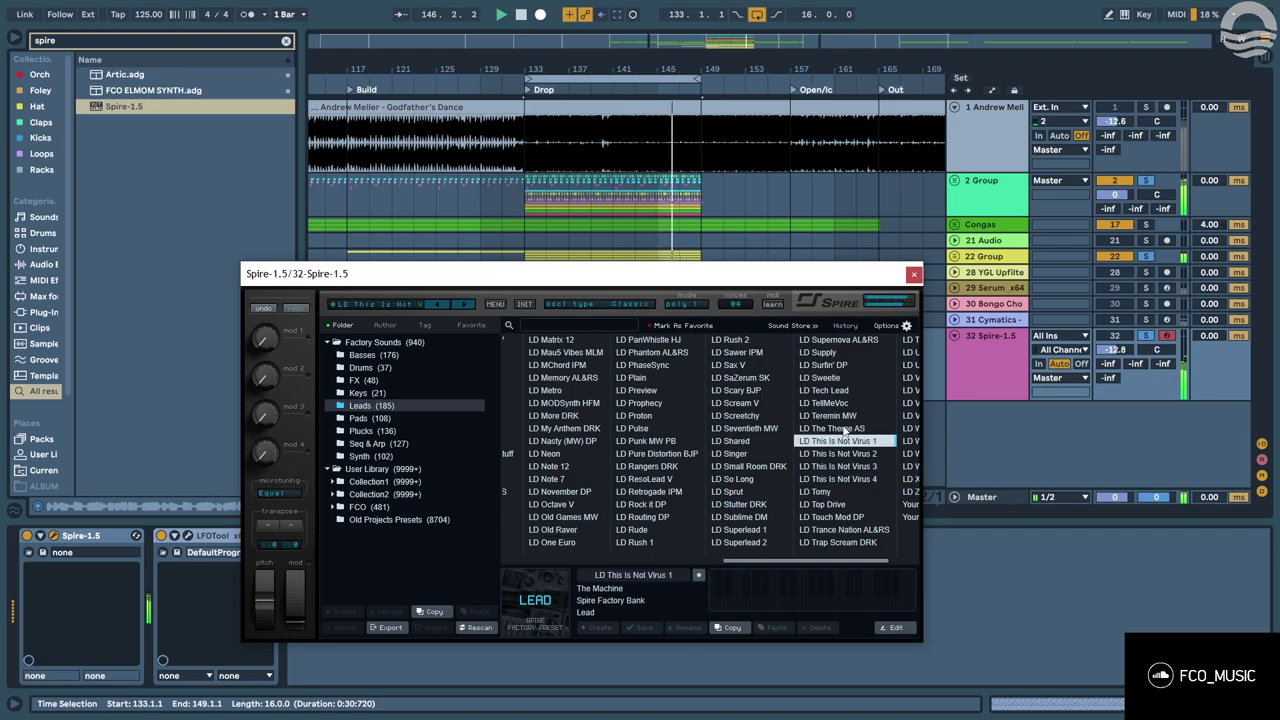
click(837, 416)
click(835, 392)
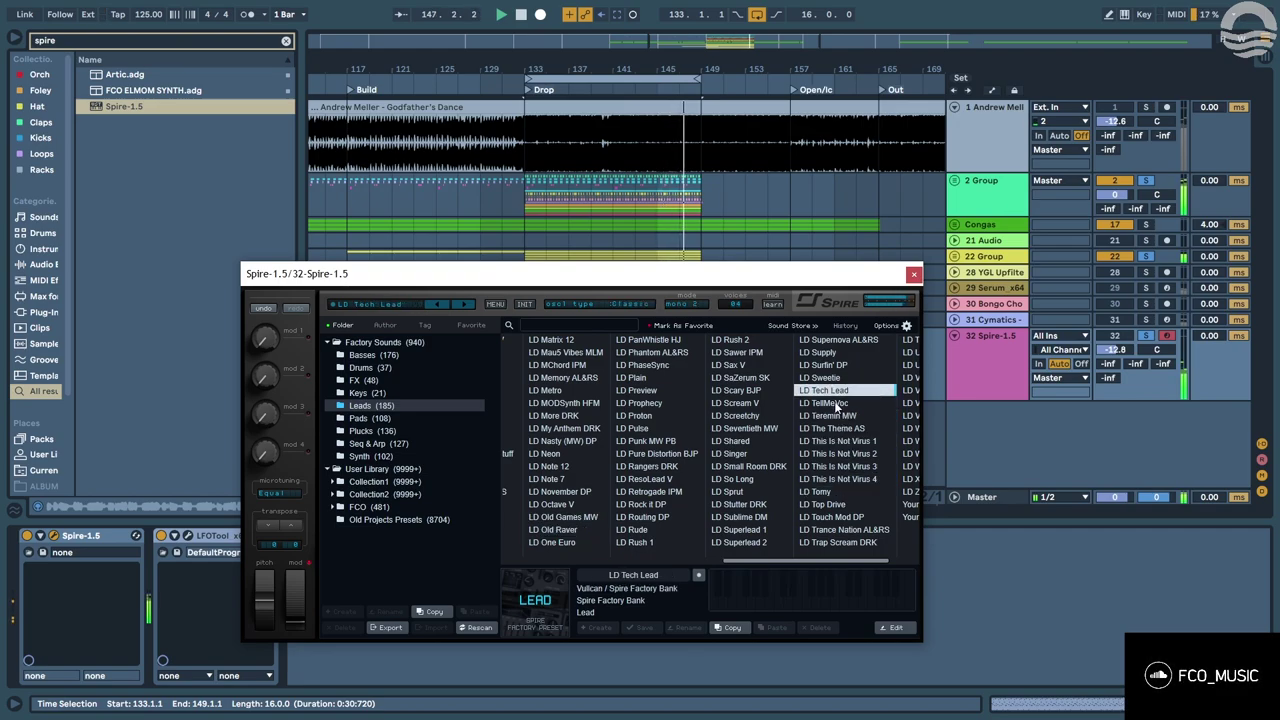
Examine the LD Tech Lead patch's oscillator, reverb, delay and envelope settings on Spire's main panel while the drop plays.
click(386, 306)
drag(368, 376, 349, 392)
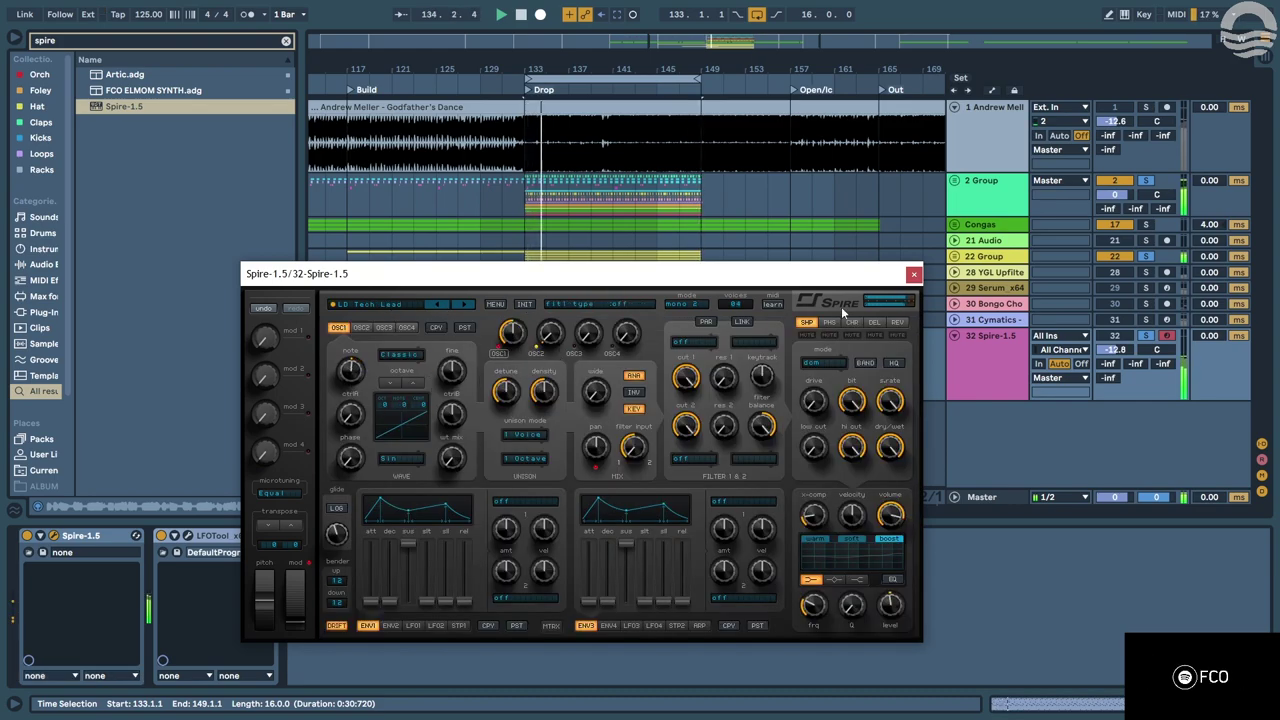
click(891, 323)
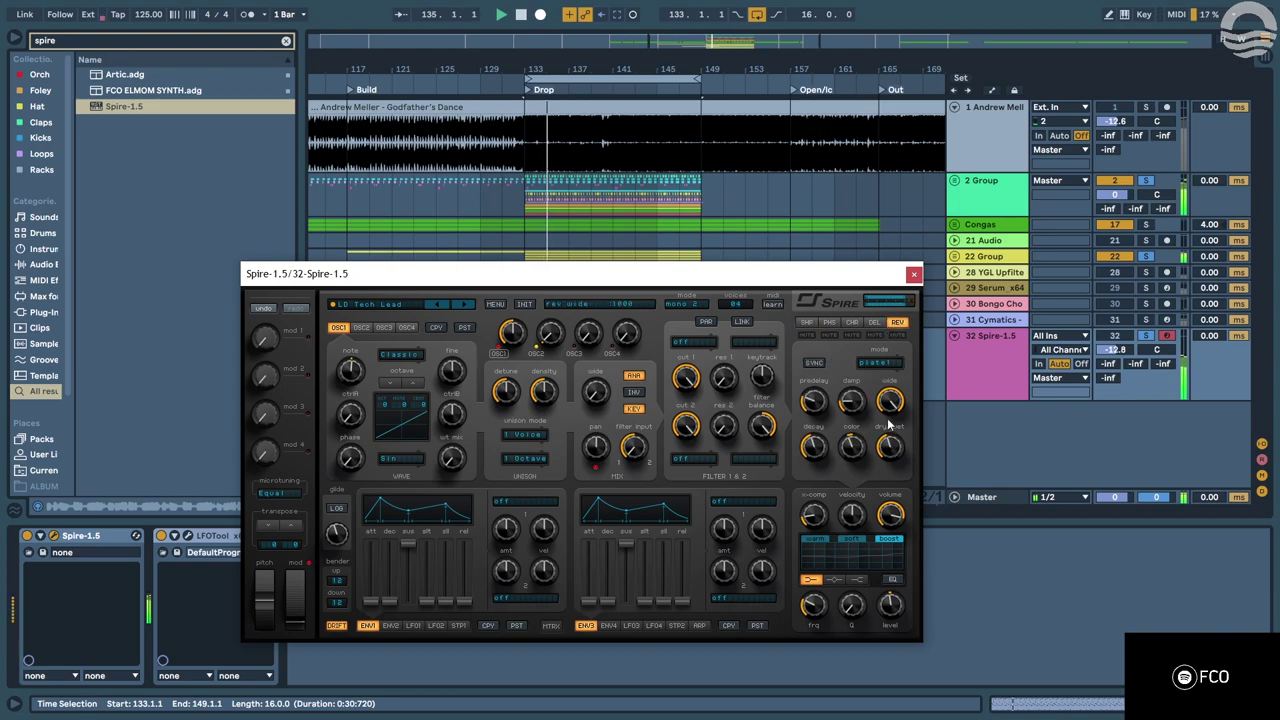
click(874, 322)
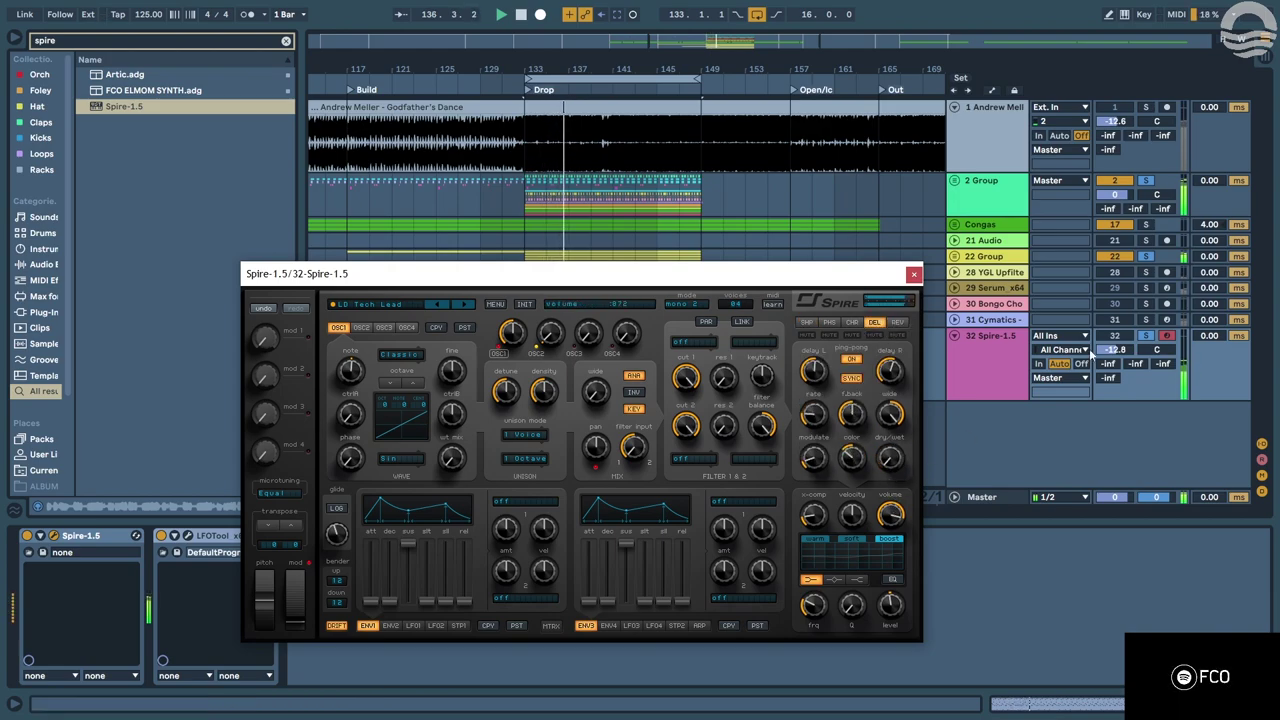
click(997, 363)
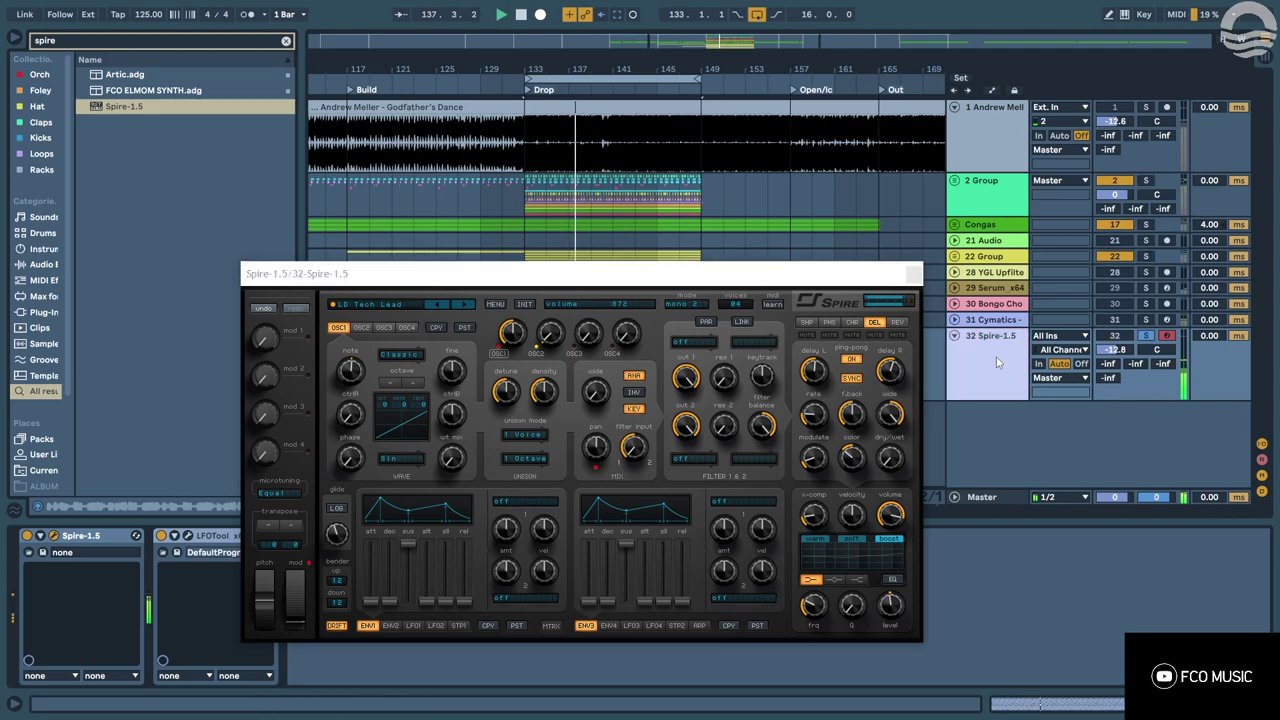
click(468, 578)
drag(468, 572, 613, 601)
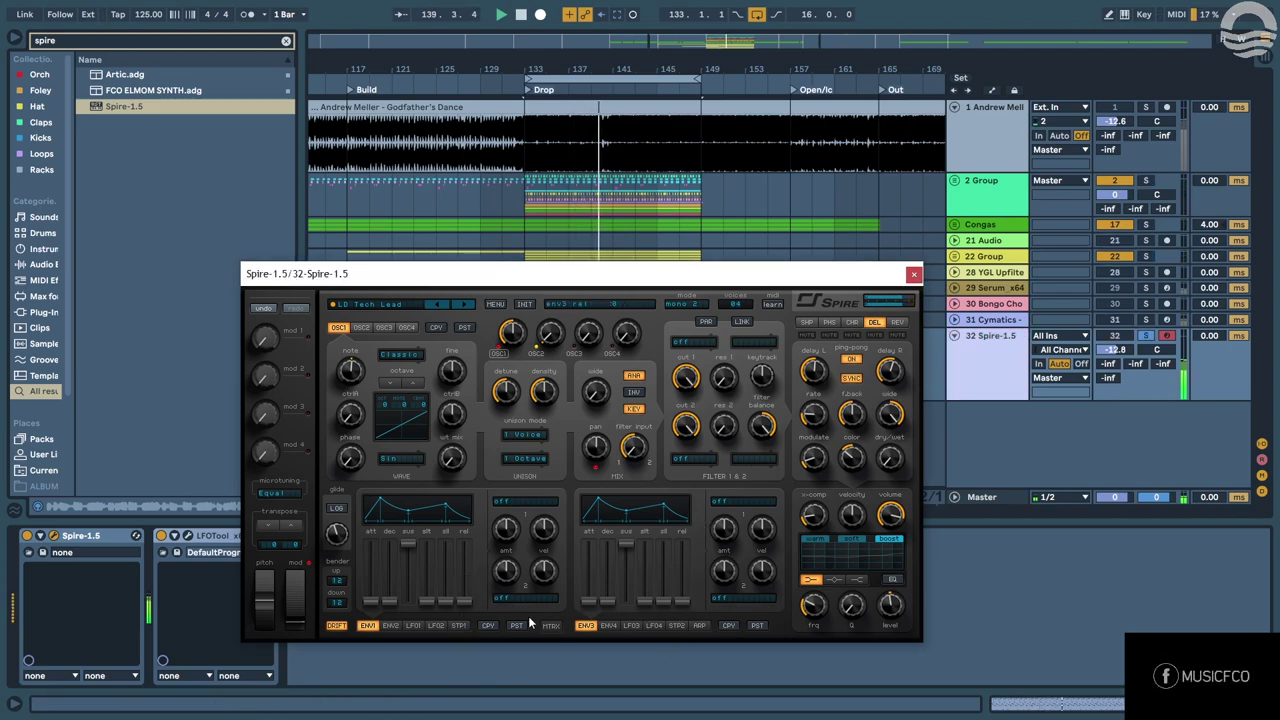
click(392, 629)
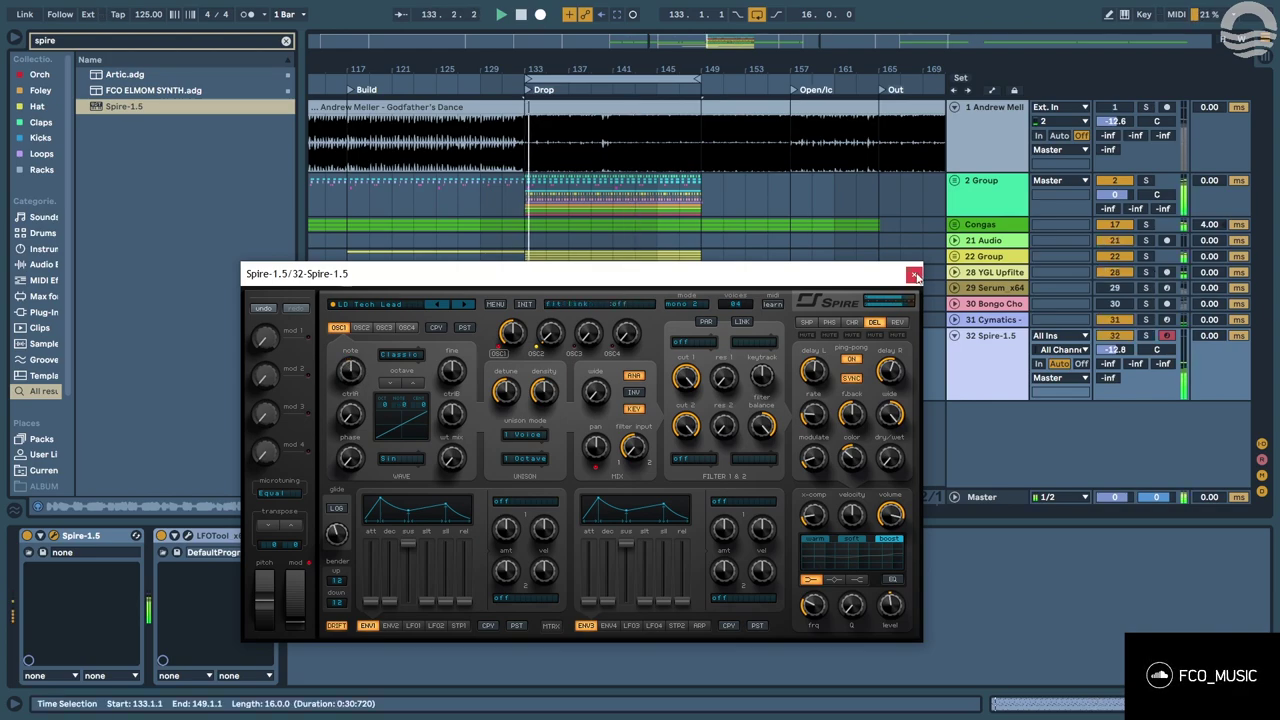
Close the Spire window and raise the volume of track 32 to -6.7 dB in the mixer.
click(914, 275)
click(507, 364)
key(Tab)
key(Tab)
key(Tab)
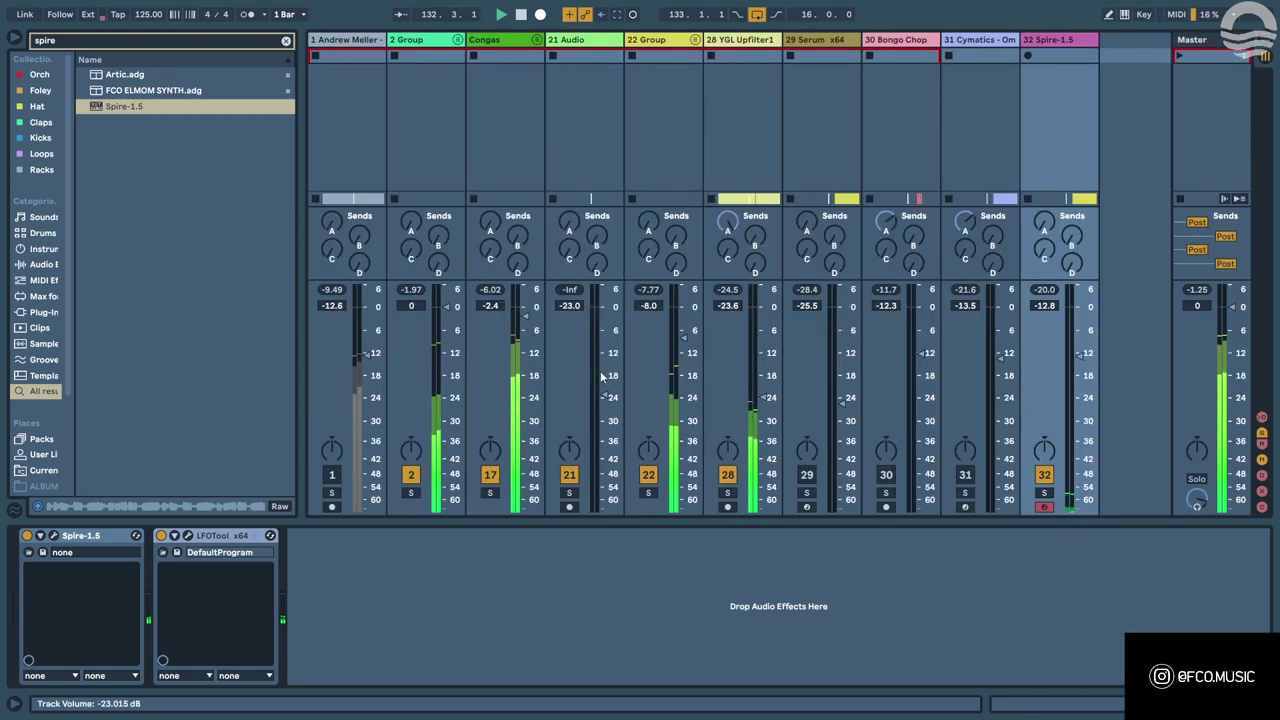
drag(1081, 354, 1084, 326)
key(Tab)
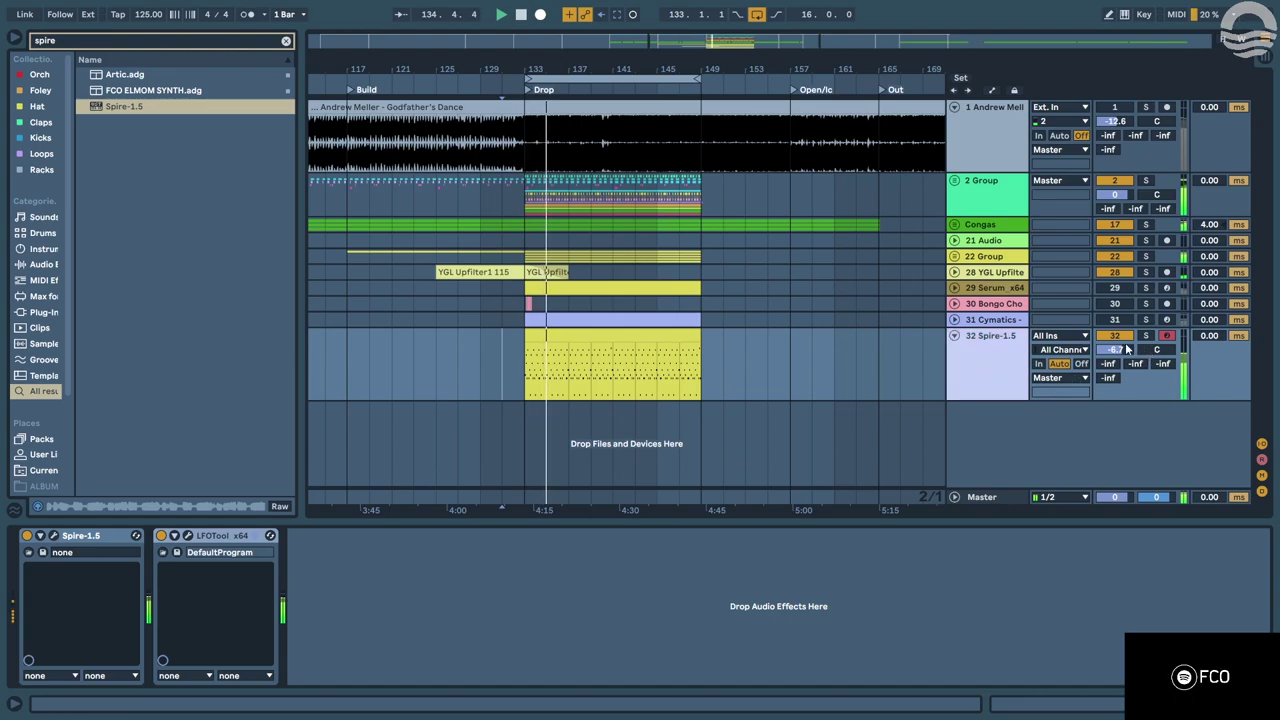
Duplicate the track 32 Spire lead and load the LD Teremin MW preset on the copy.
key(ctrl+d)
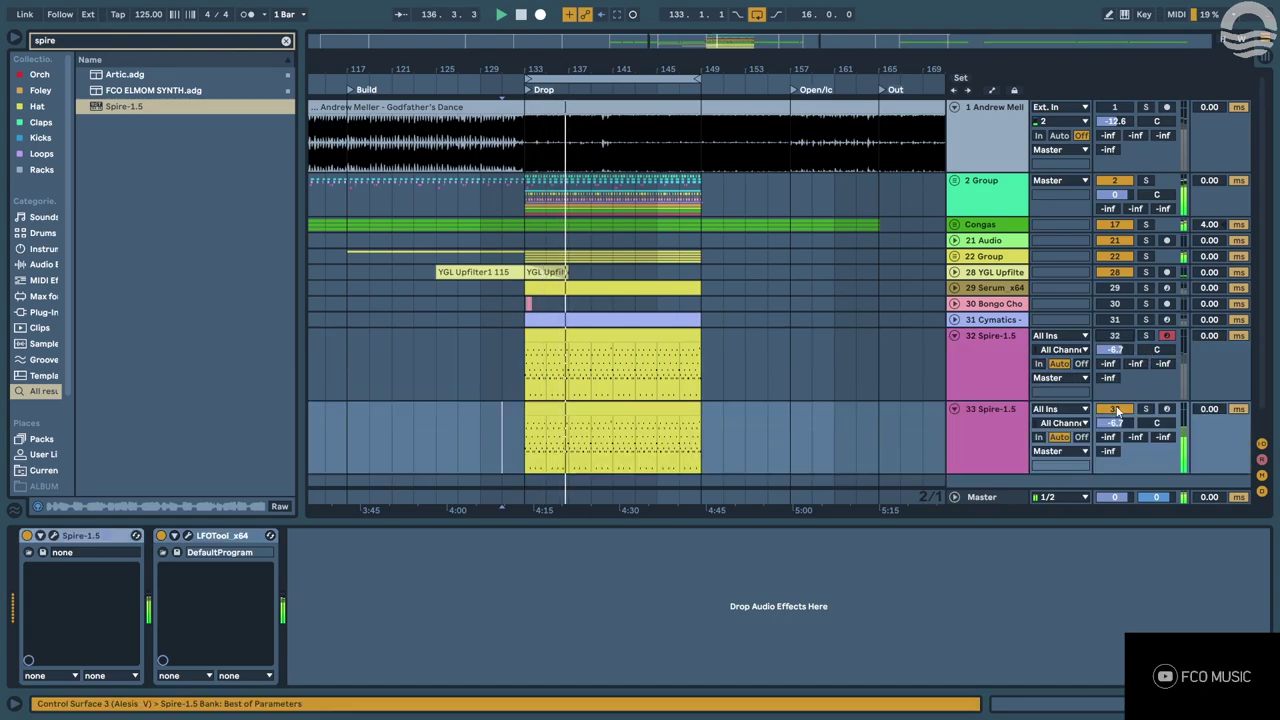
click(53, 535)
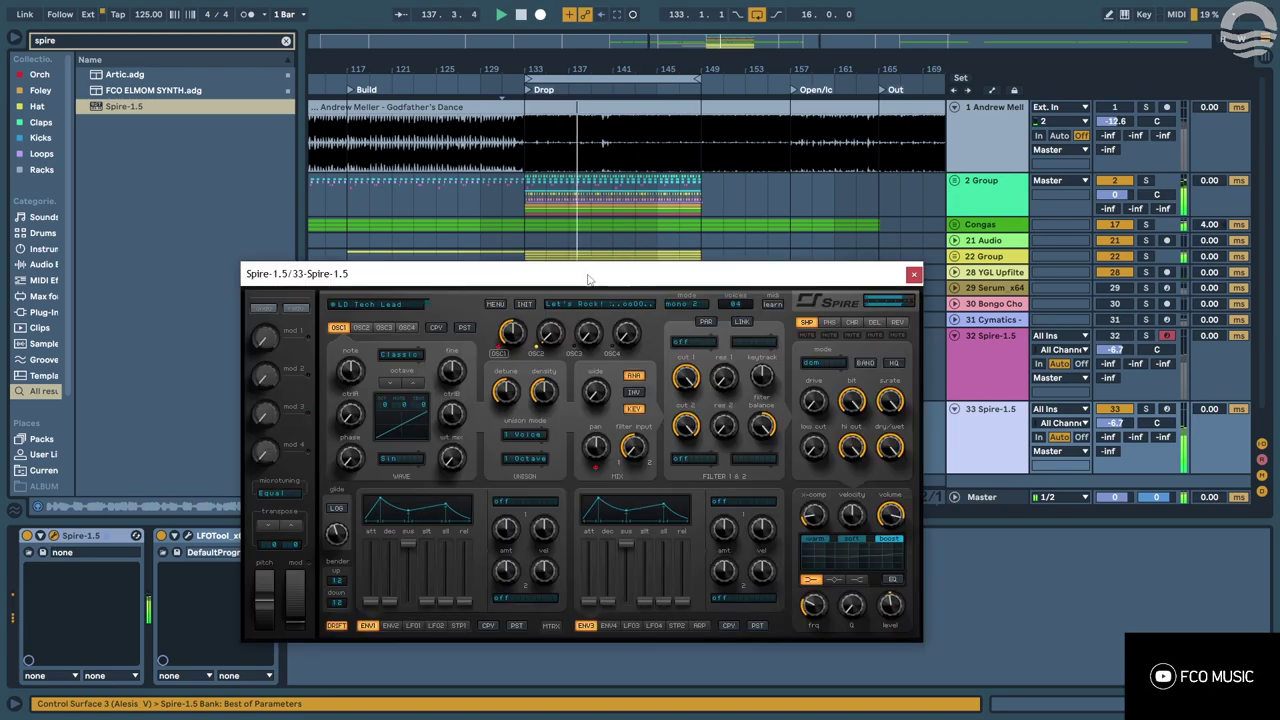
click(465, 304)
click(572, 512)
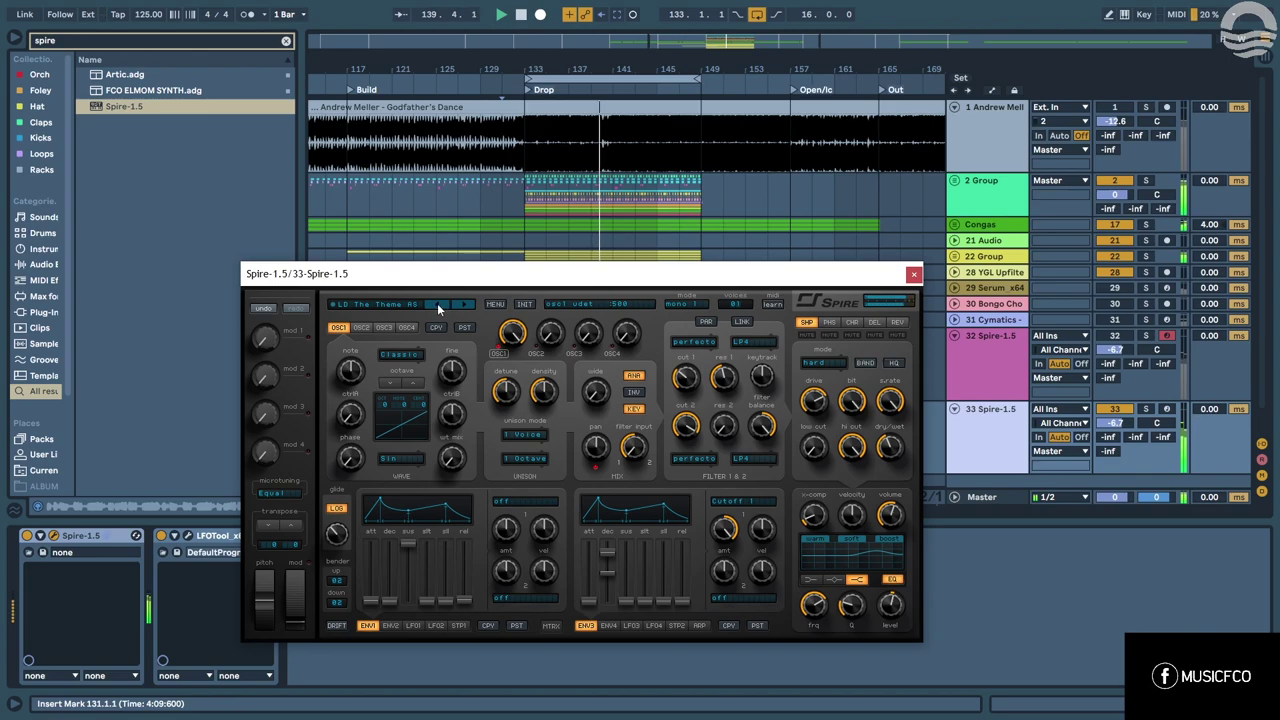
click(464, 306)
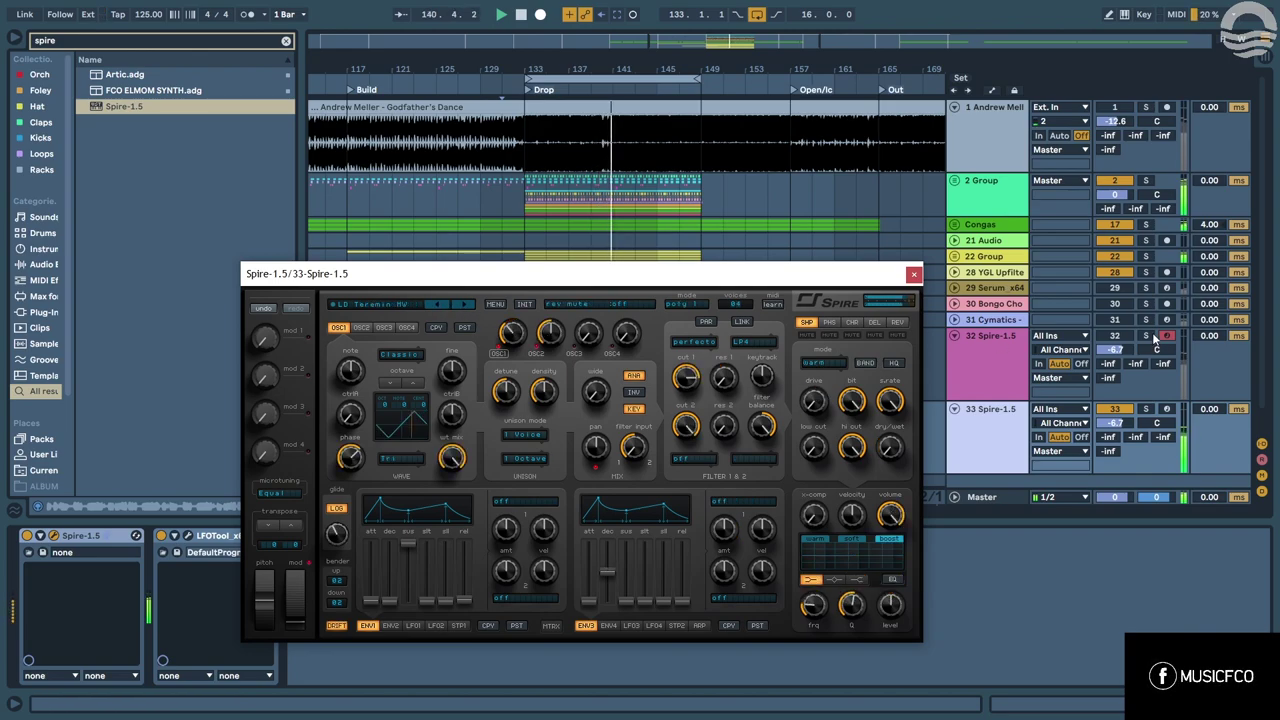
Solo tracks 32 and 33 and examine the reverb and delay settings of track 33's LD Teremin MW patch.
click(990, 440)
click(1145, 408)
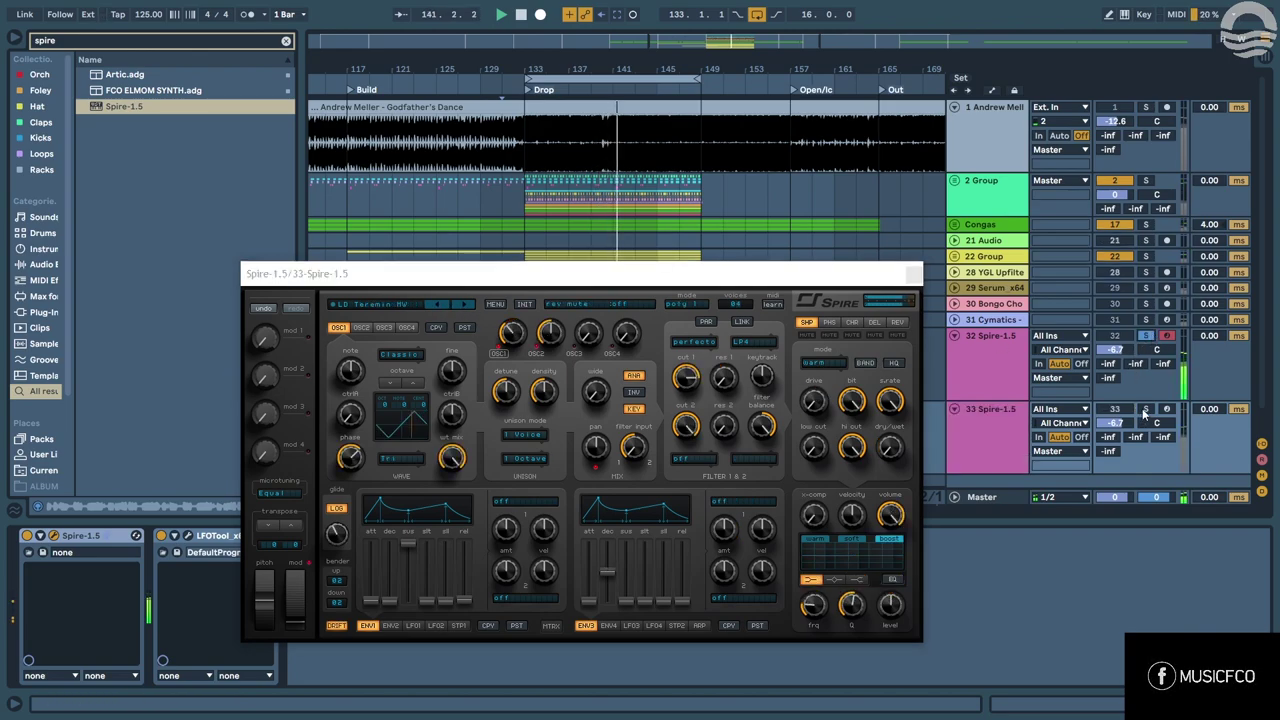
click(874, 322)
click(897, 322)
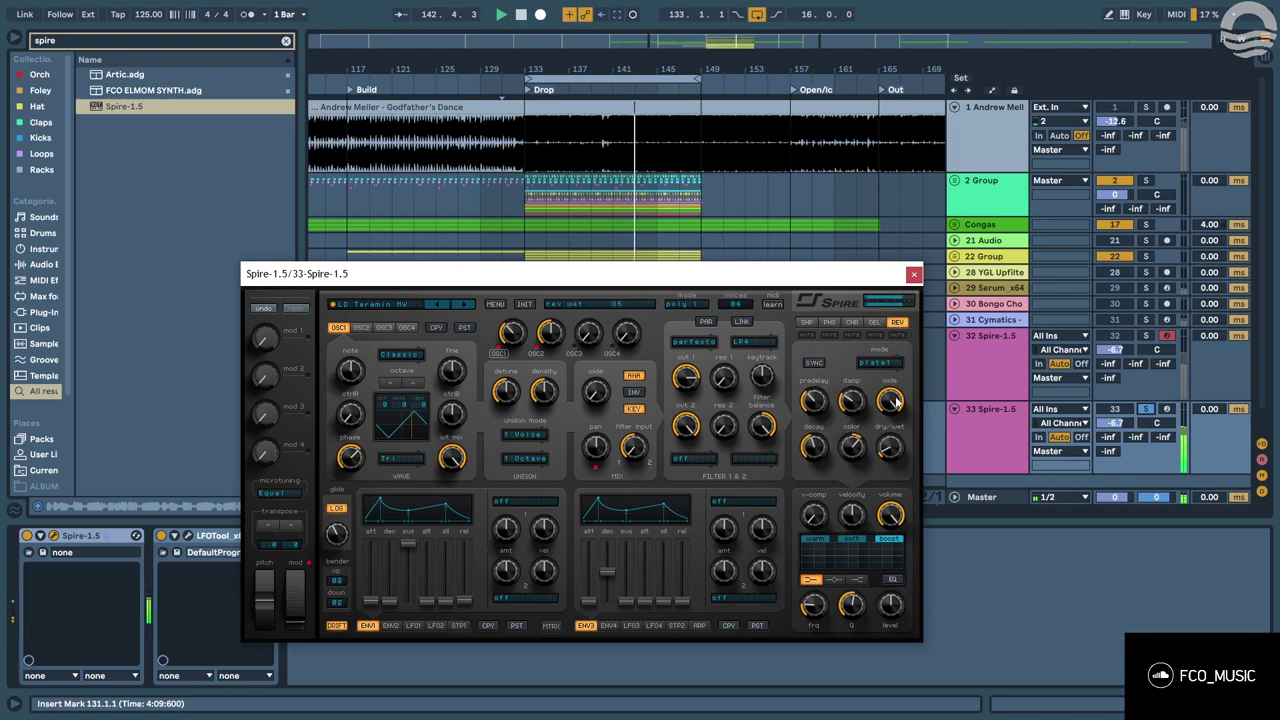
click(874, 322)
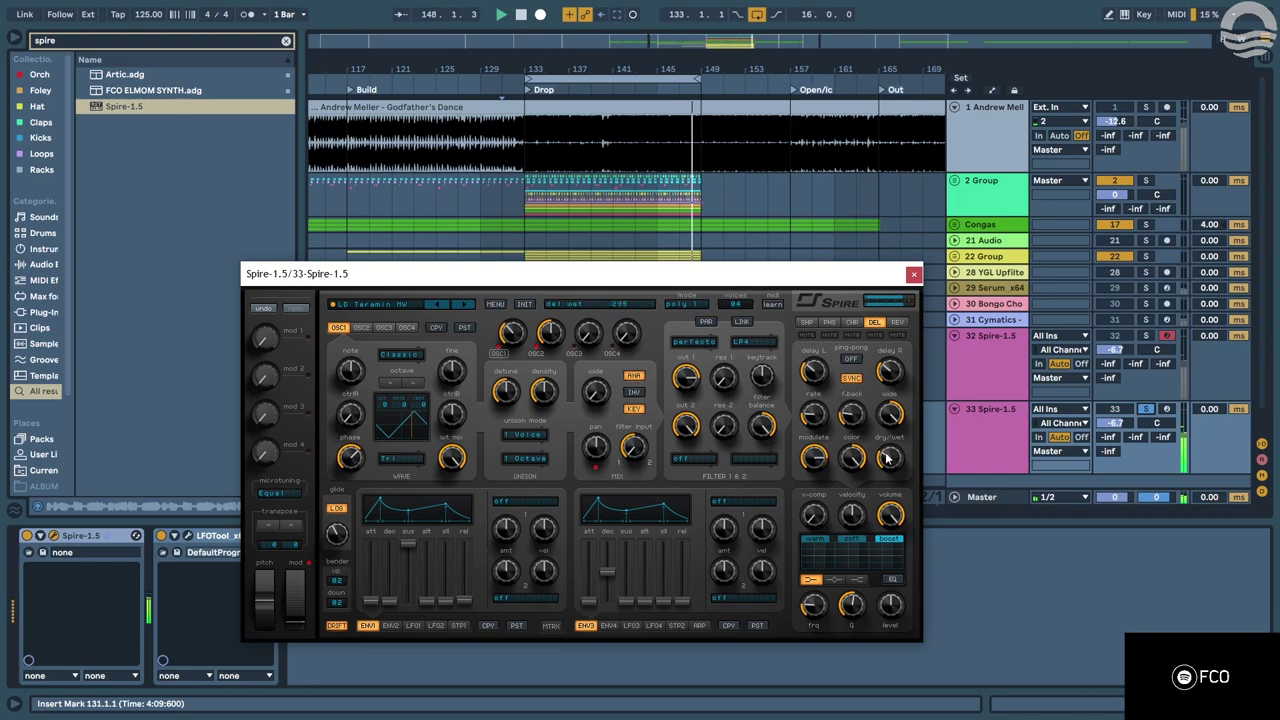
click(913, 273)
Examine the notes of the Drop clip on track 33 in the piano roll.
click(678, 401)
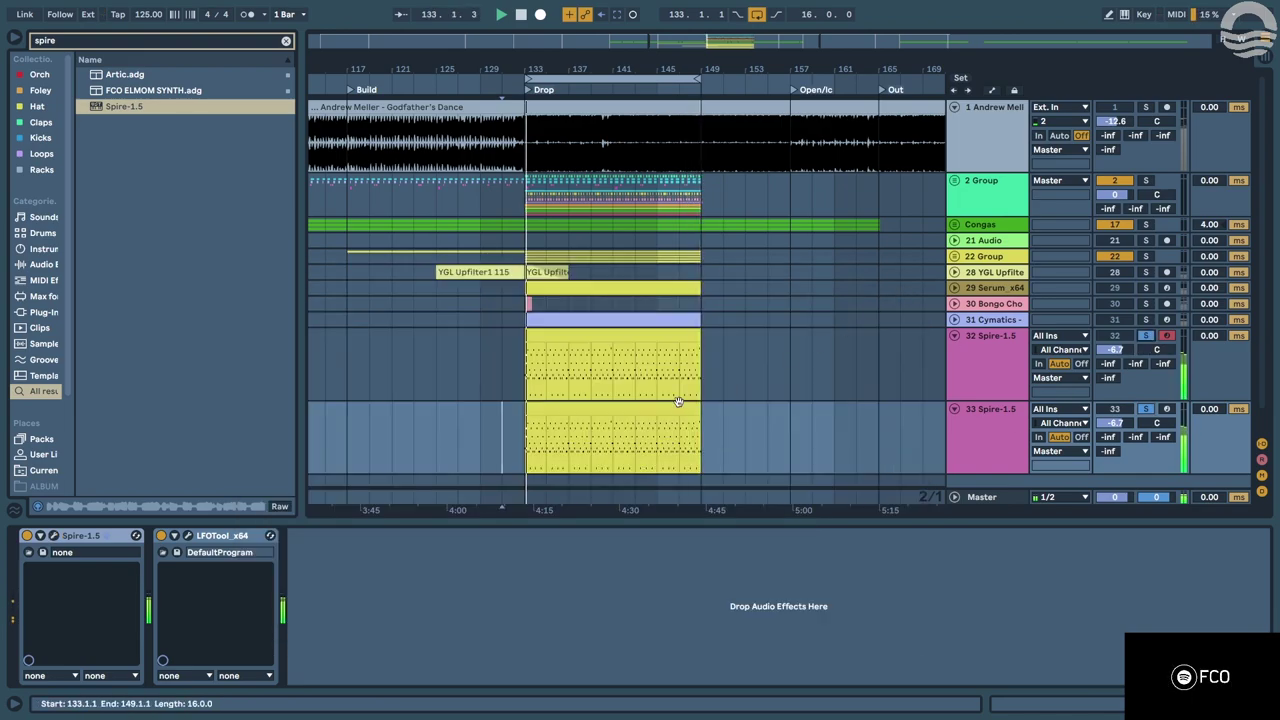
double_click(678, 401)
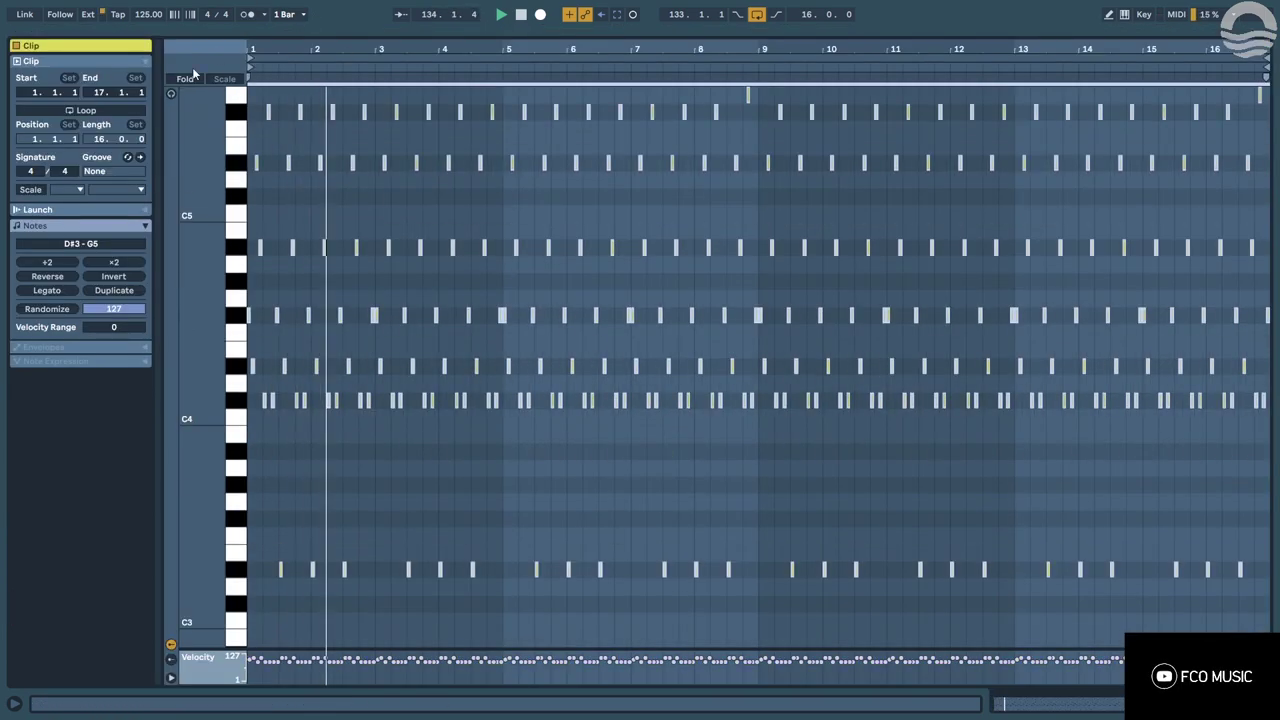
key(shift+Tab)
Copy track 32's Drop clip to bar 117 in the Build section and open the copy's notes.
click(557, 382)
drag(562, 312, 402, 310)
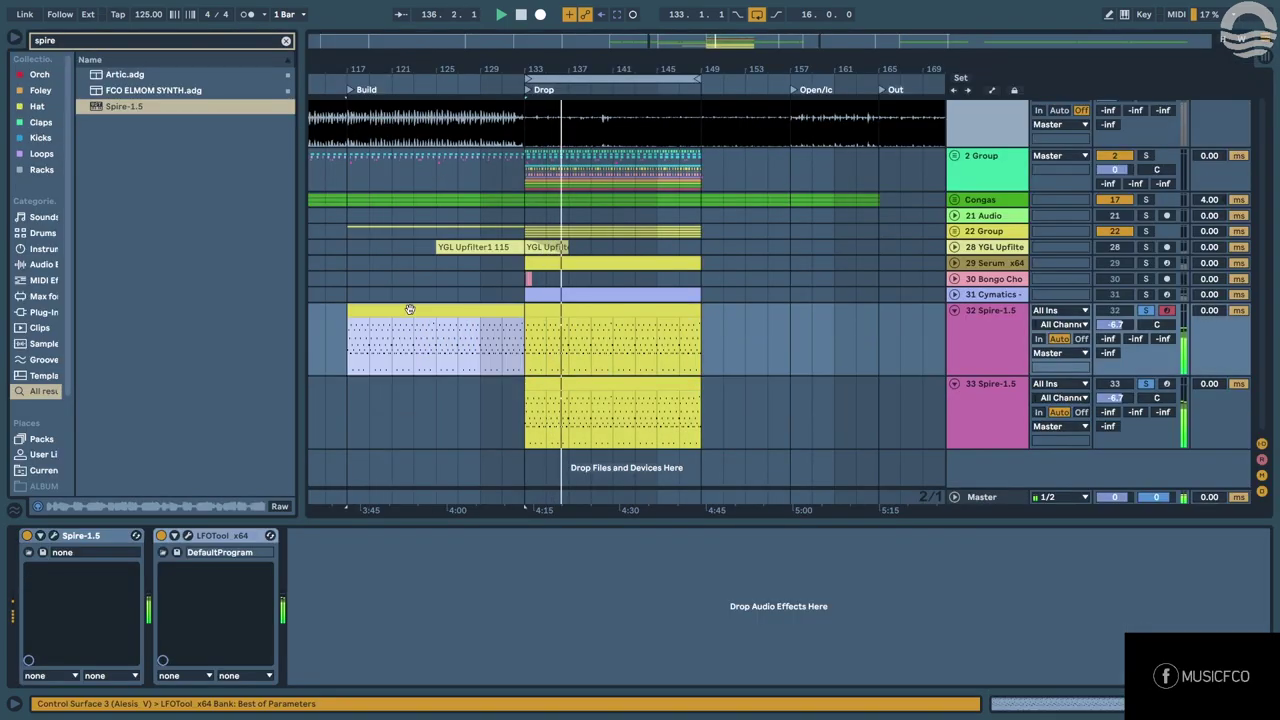
double_click(409, 309)
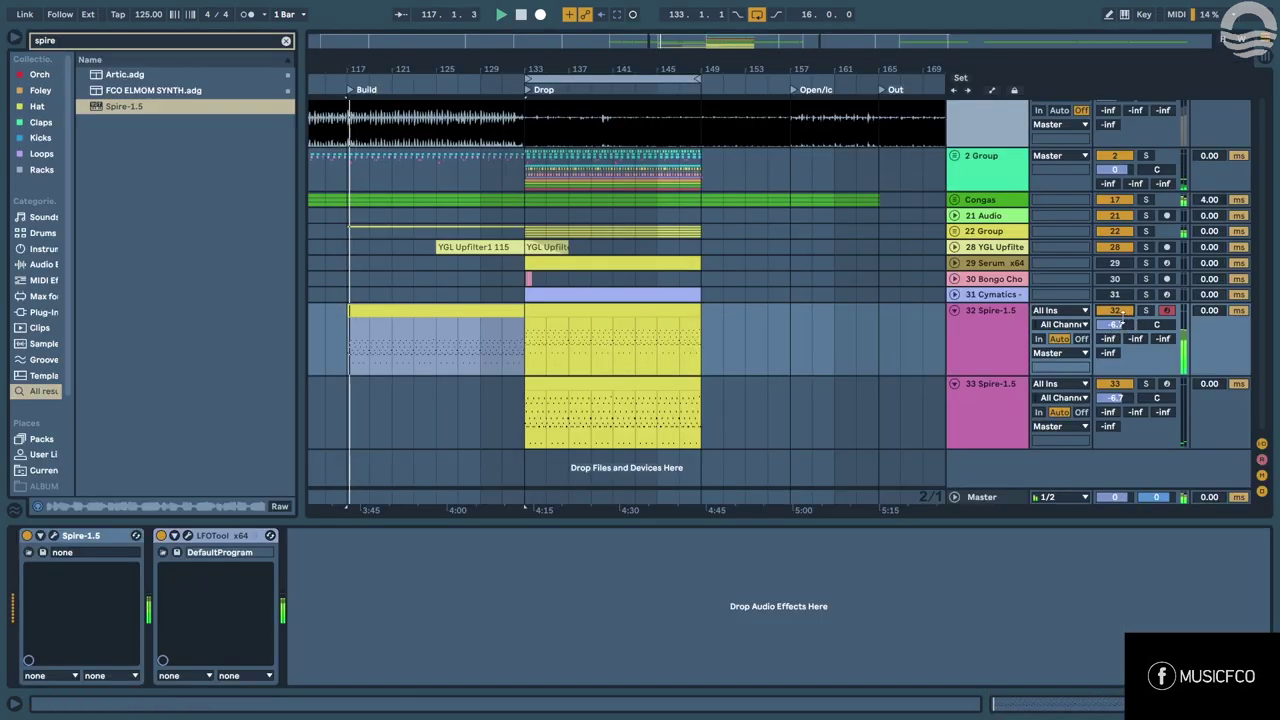
Deactivate the copied clip at bar 117 on track 32 and play the transition into the drop.
click(501, 349)
key(space)
key(space)
click(519, 306)
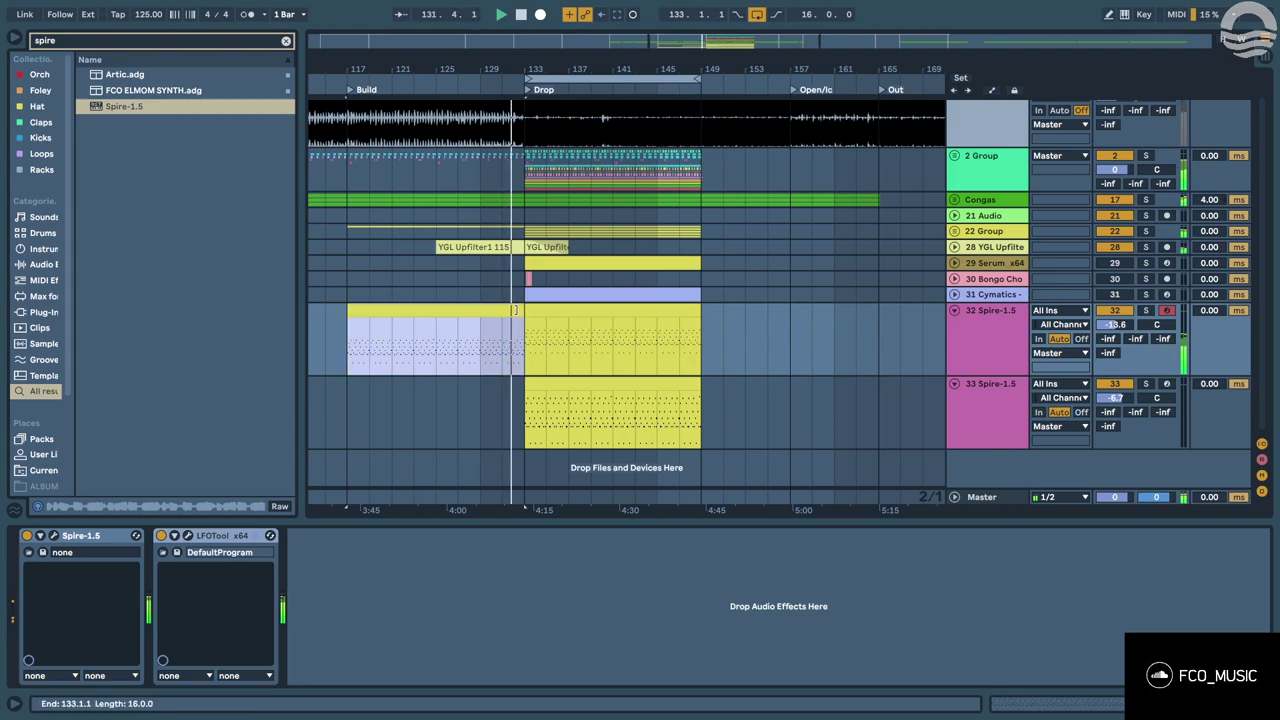
key(0)
click(508, 330)
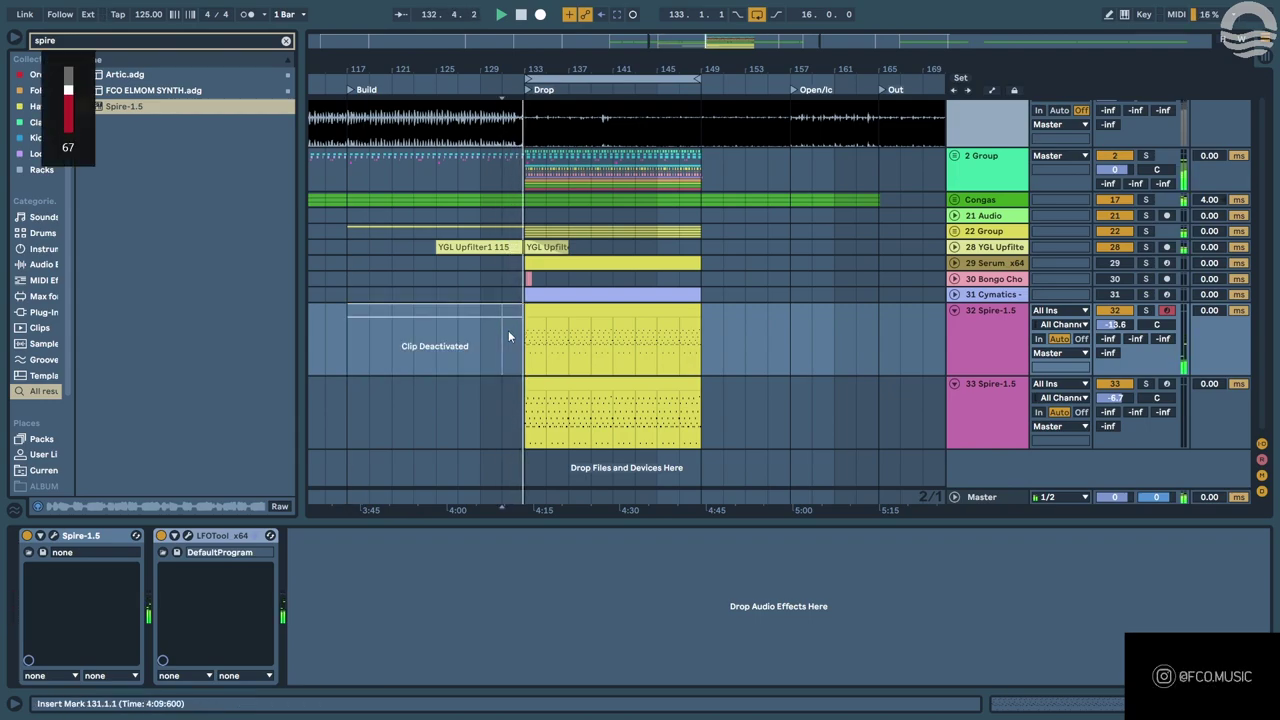
Balance the two Spire leads by setting track 33's volume to -16.4 dB and track 32's to -8.5 dB.
drag(1110, 399, 1078, 584)
drag(1128, 325, 1135, 279)
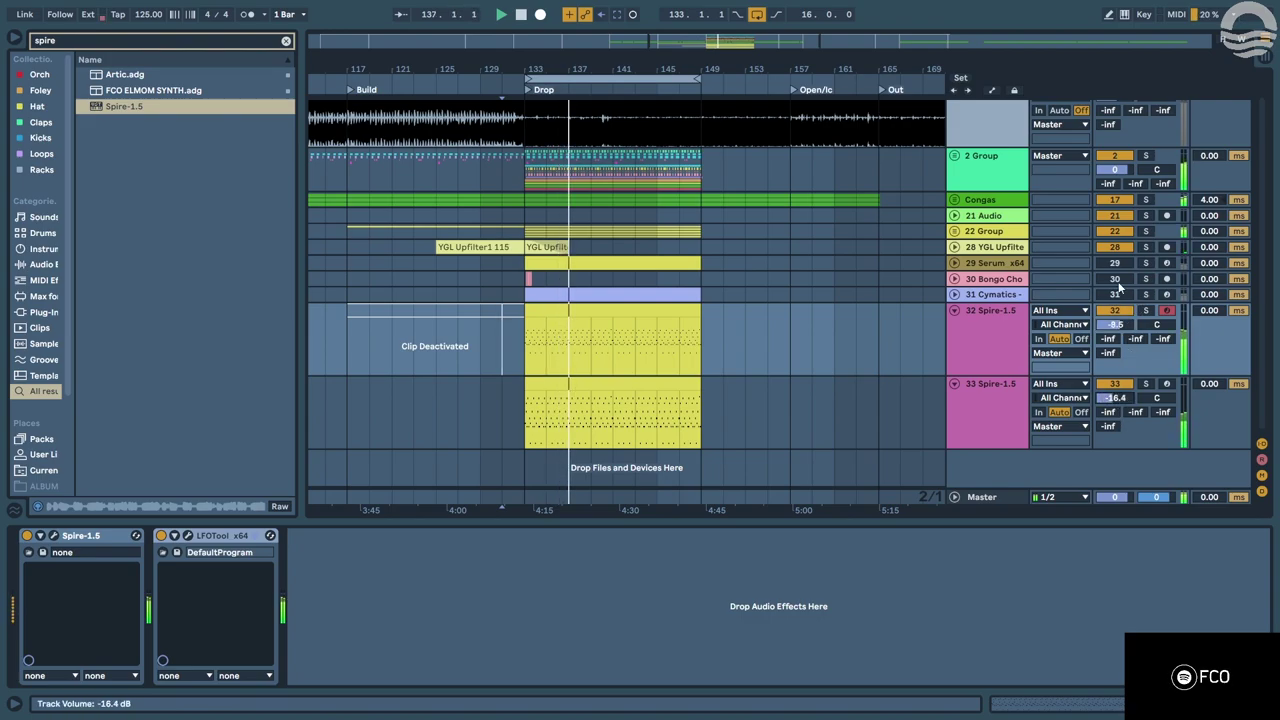
Duplicate the Spire lead on track 33 and fold tracks 32 and 33.
click(988, 415)
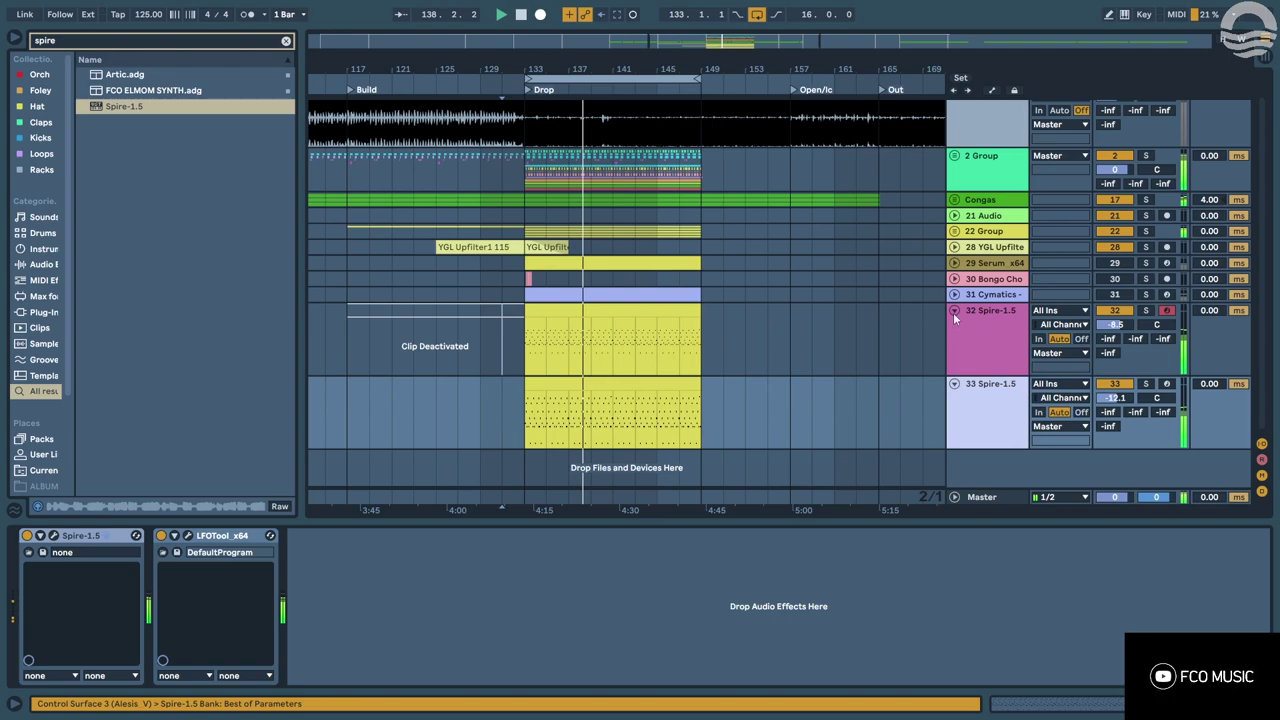
click(955, 276)
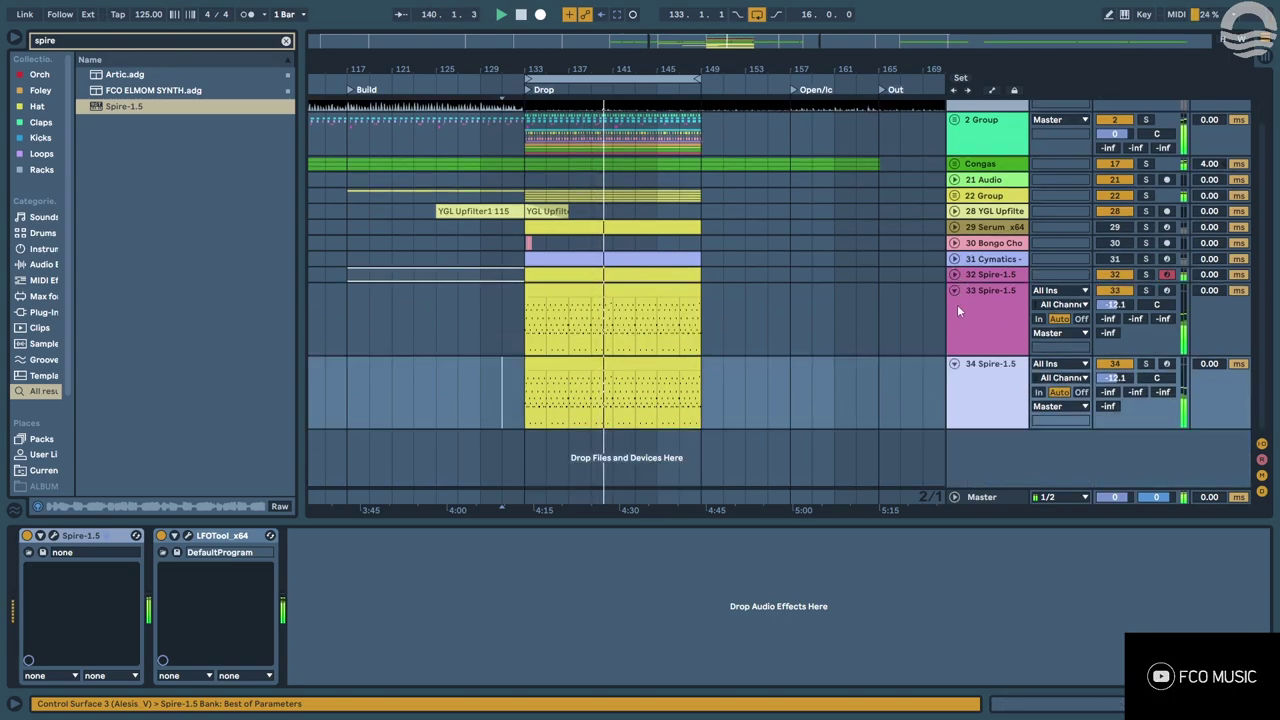
click(956, 292)
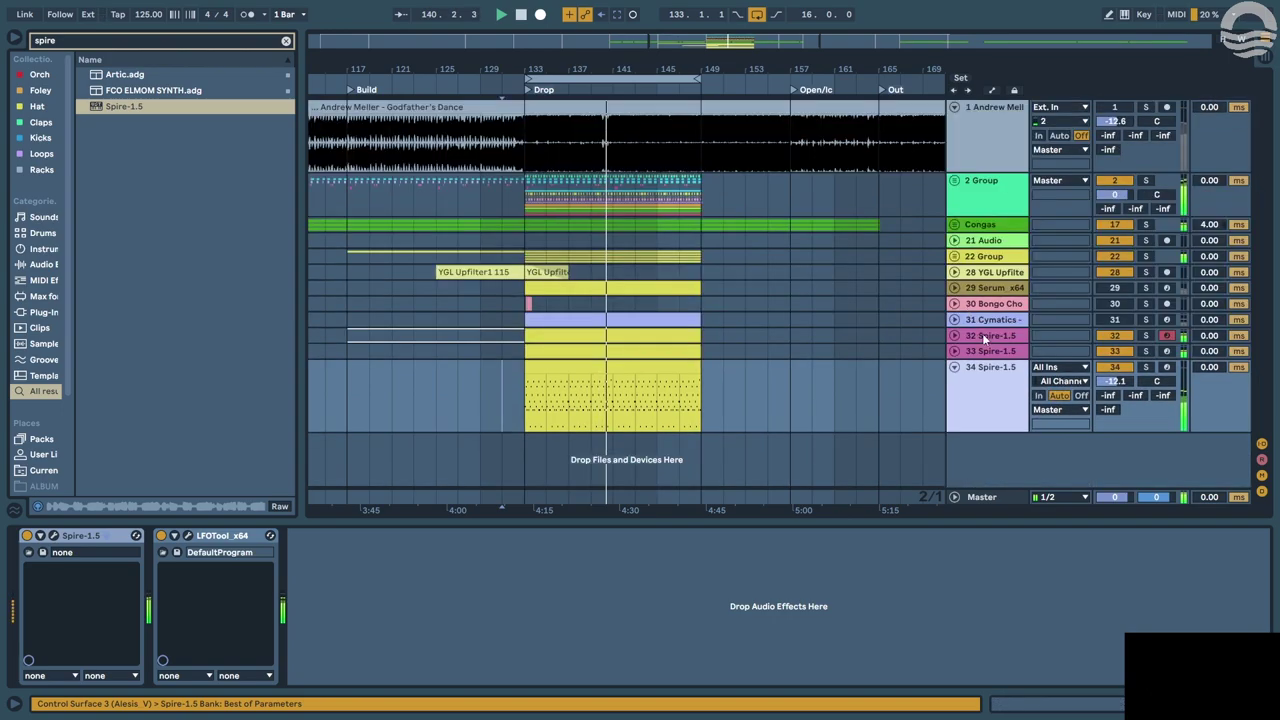
Solo track 34, open its Spire and audition lead presets from LD The Theme AS through LD Tomy to LD Trance Nation AL&RS.
click(593, 369)
key(space)
click(41, 536)
click(41, 536)
click(54, 536)
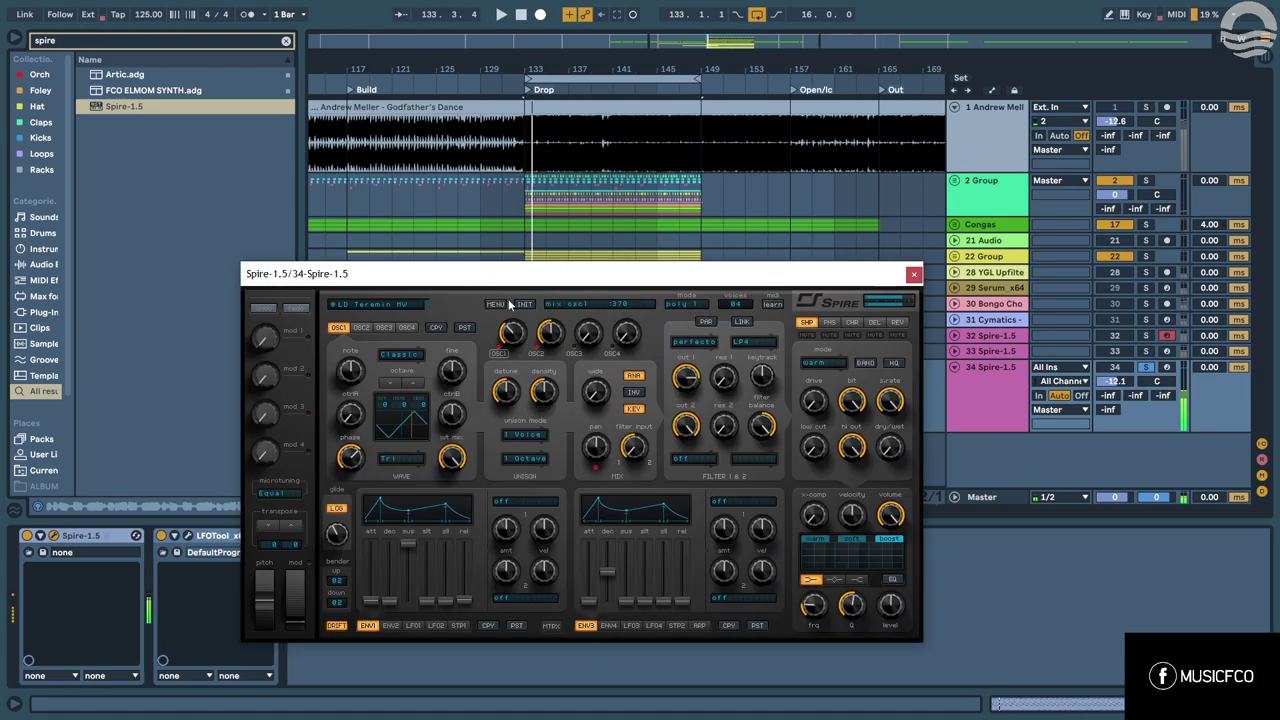
click(474, 305)
click(581, 514)
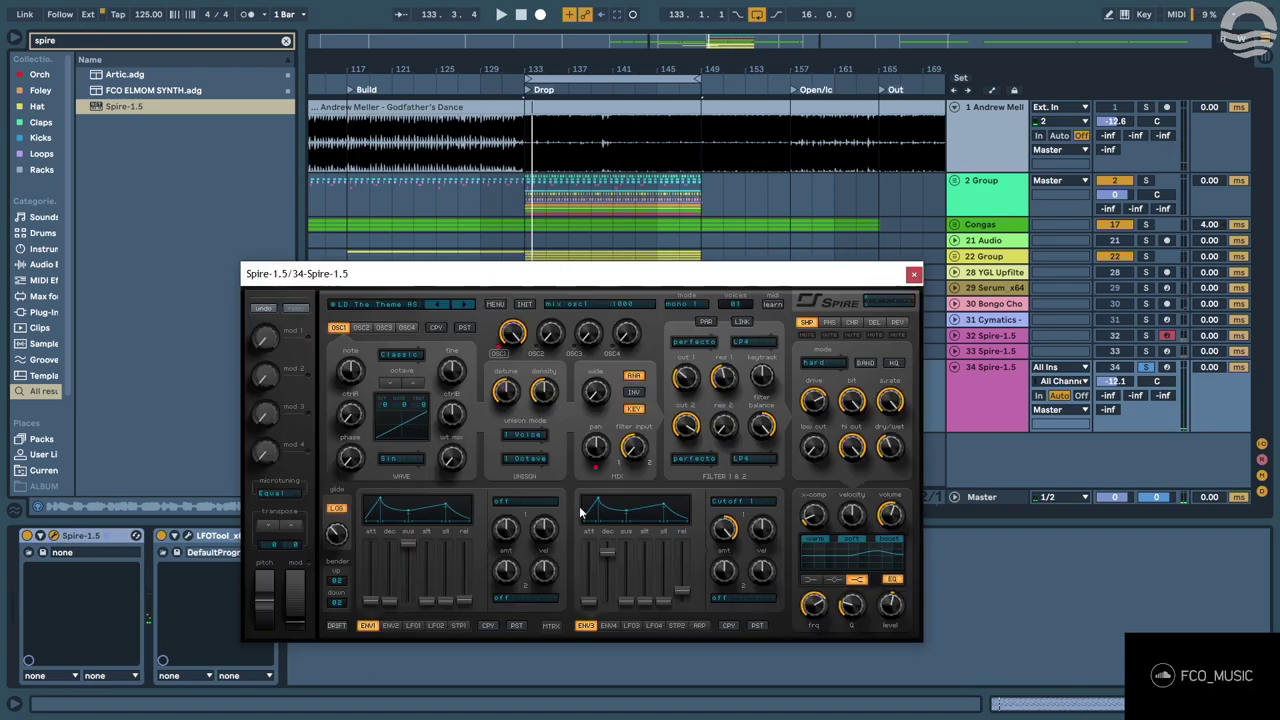
click(467, 305)
click(467, 305)
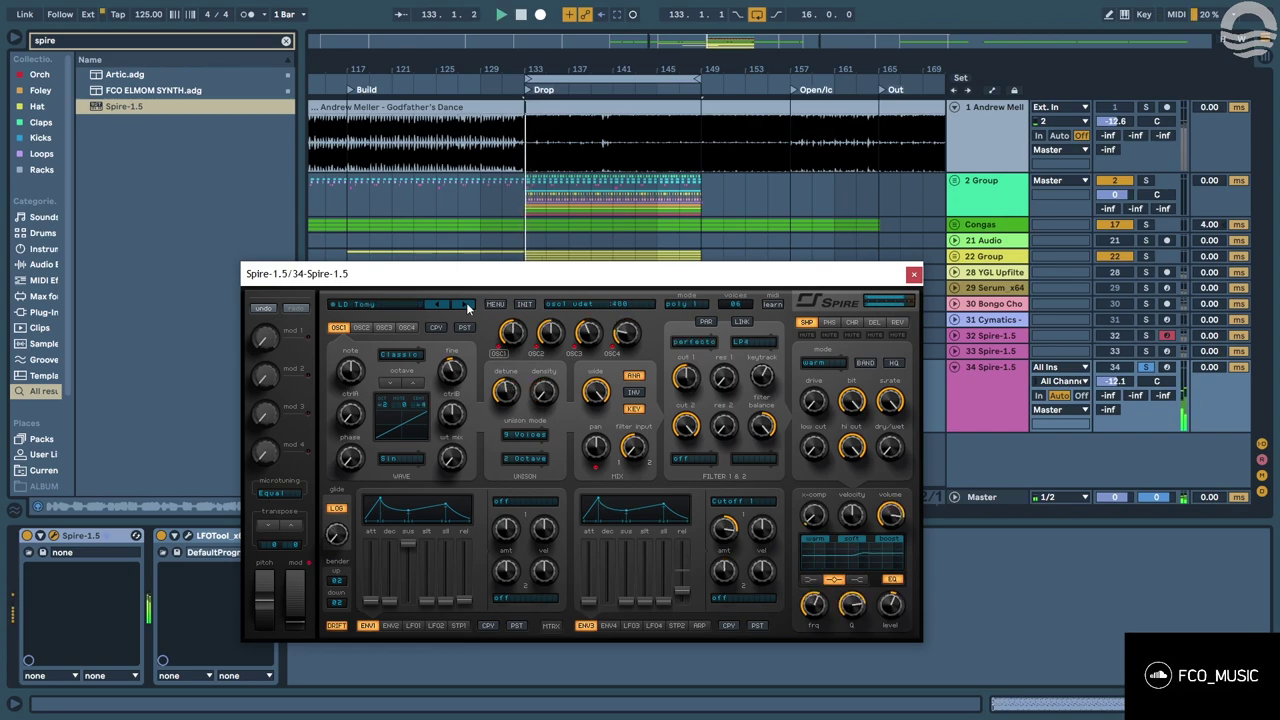
click(467, 305)
click(467, 305)
click(467, 305)
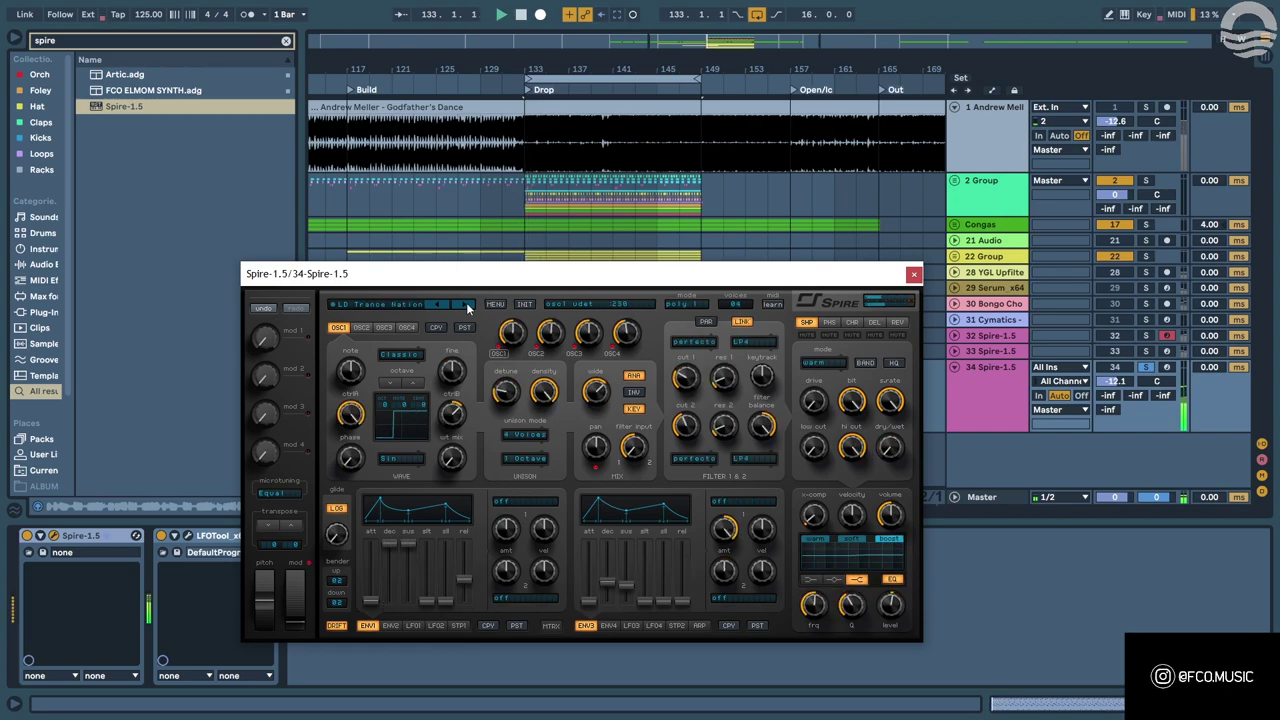
Audition the following lead presets on track 34, including LD Virus V and LD Weekend V.
click(467, 305)
click(467, 305)
click(467, 305)
click(467, 305)
click(467, 305)
click(467, 305)
click(467, 305)
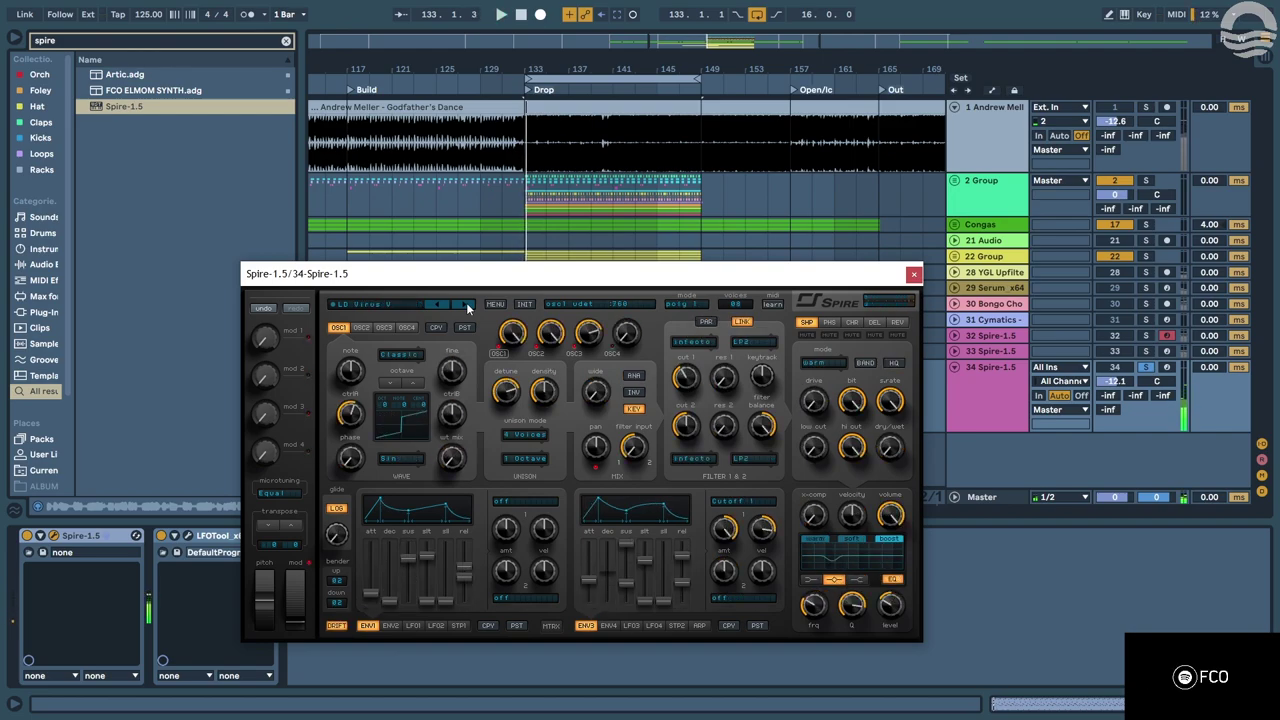
click(467, 305)
click(467, 305)
click(467, 305)
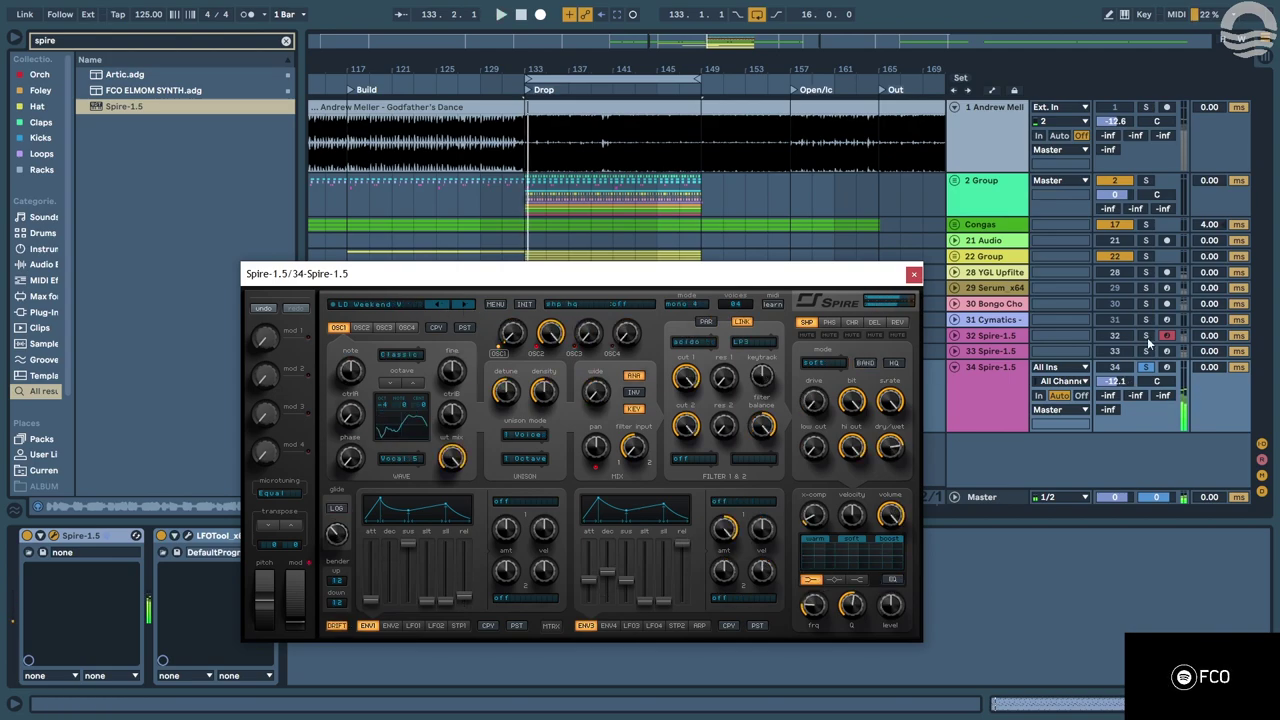
Transpose all notes of track 34's Drop clip down one octave.
click(913, 274)
double_click(641, 374)
scroll(641, 374, up, 3)
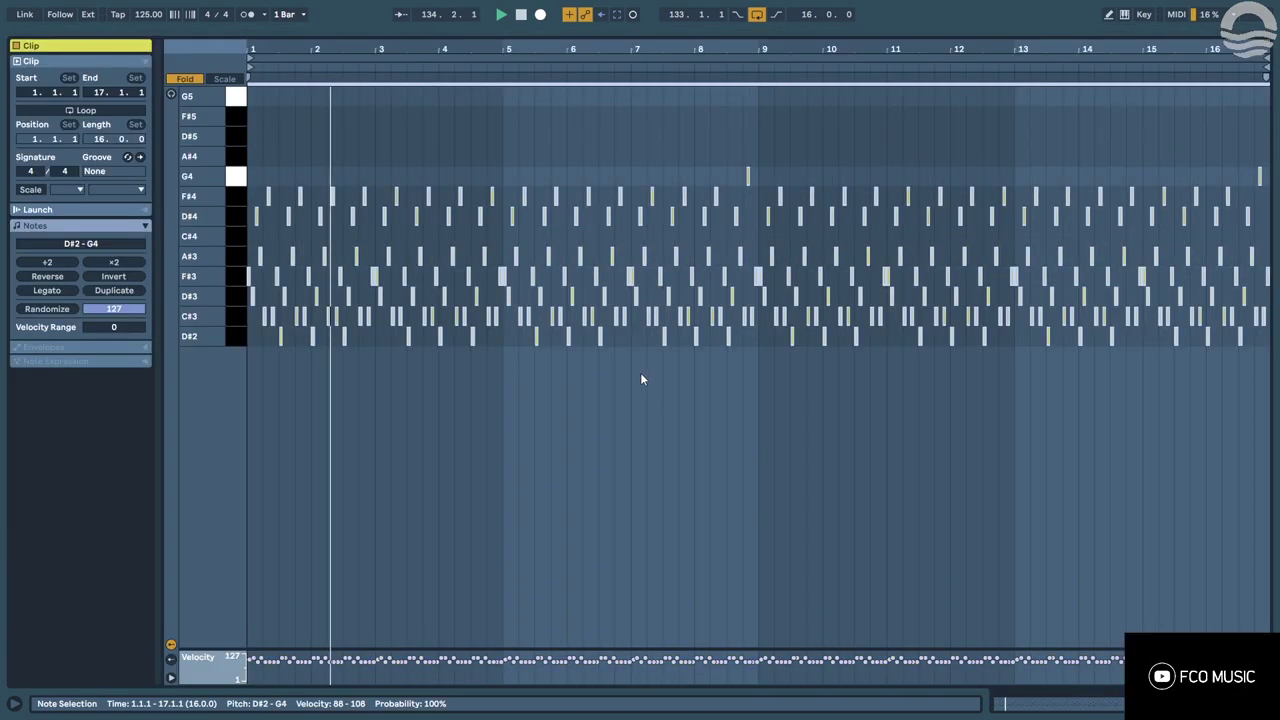
key(shift+Tab)
Try the Your Typical Hoover, Your Typical Superlead and LD Adaggio DP presets on track 34's Spire.
click(54, 535)
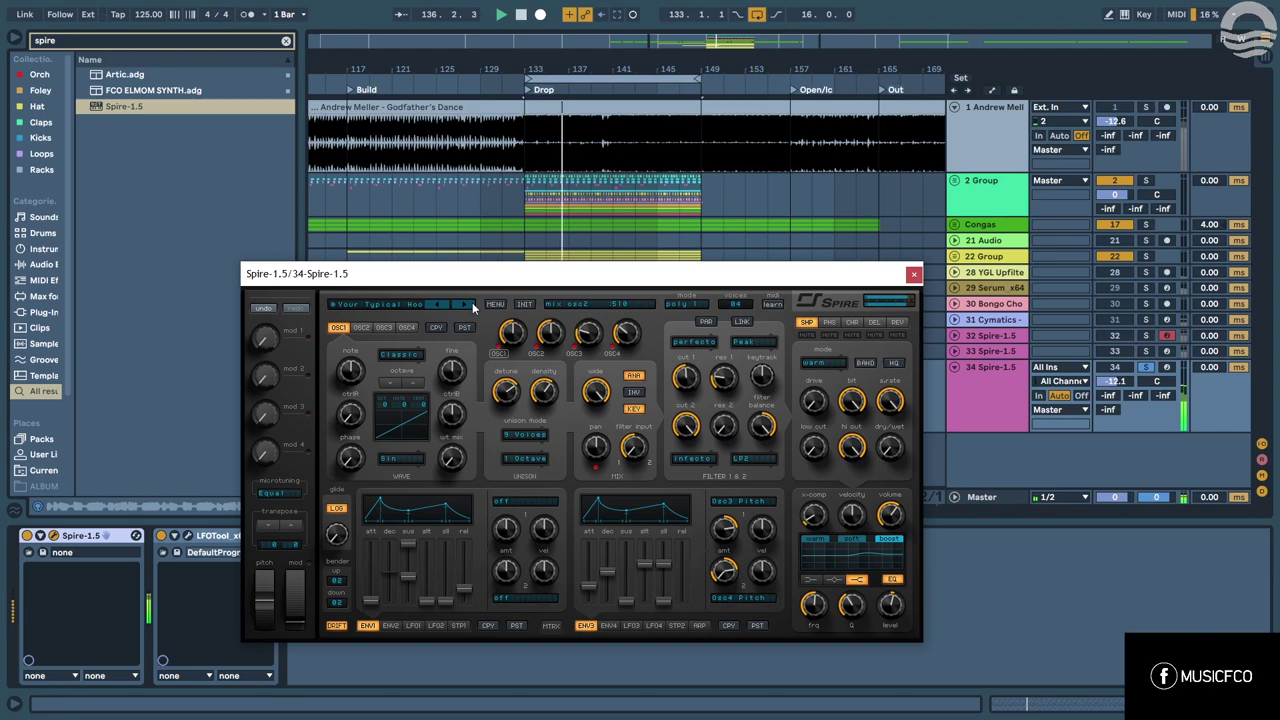
click(467, 305)
click(1145, 336)
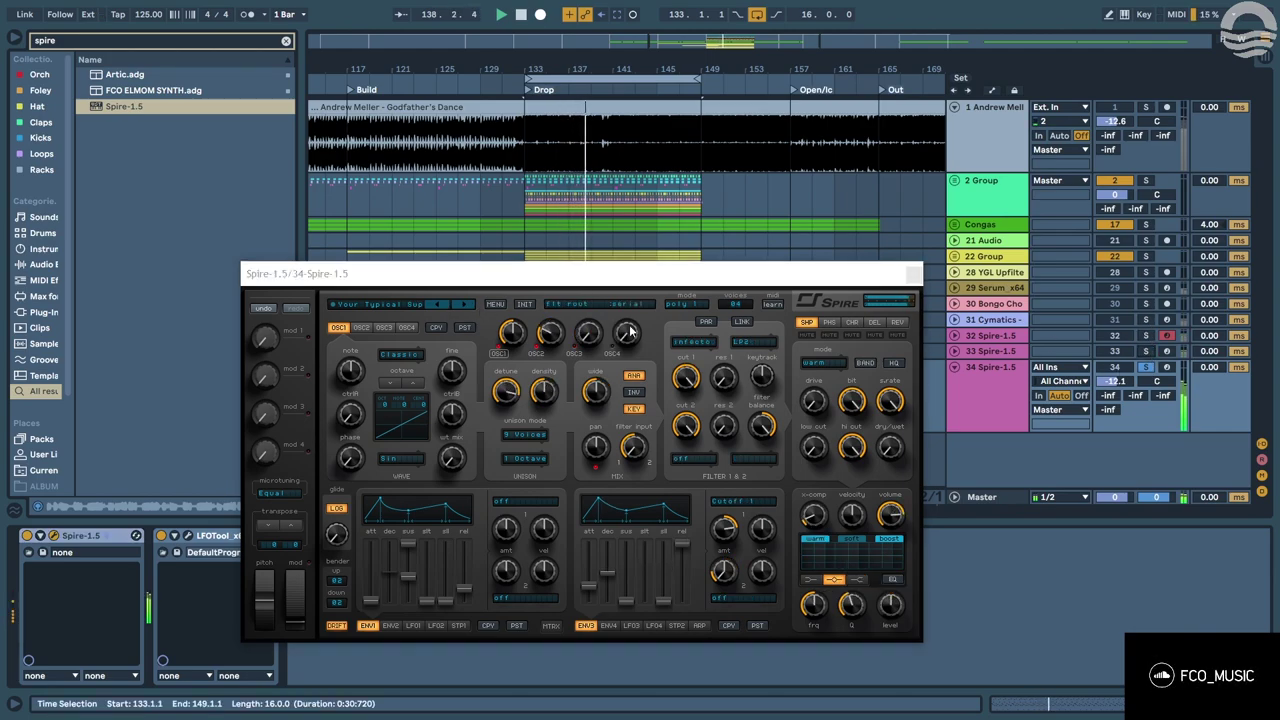
click(463, 307)
click(380, 306)
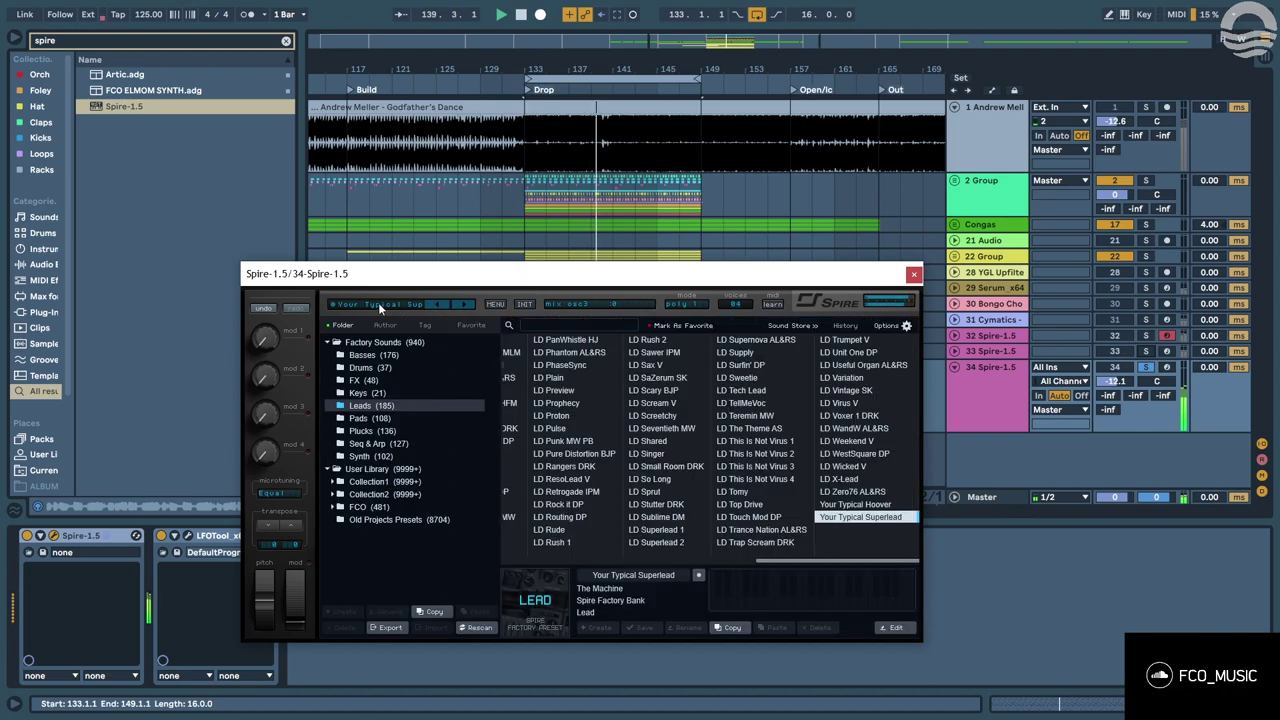
click(574, 354)
drag(784, 560, 496, 548)
click(518, 391)
Audition the BASS - ROOOOKK variants in the user library's FCO Bass folder, load one on track 34 and close Spire.
click(370, 509)
click(336, 508)
click(362, 520)
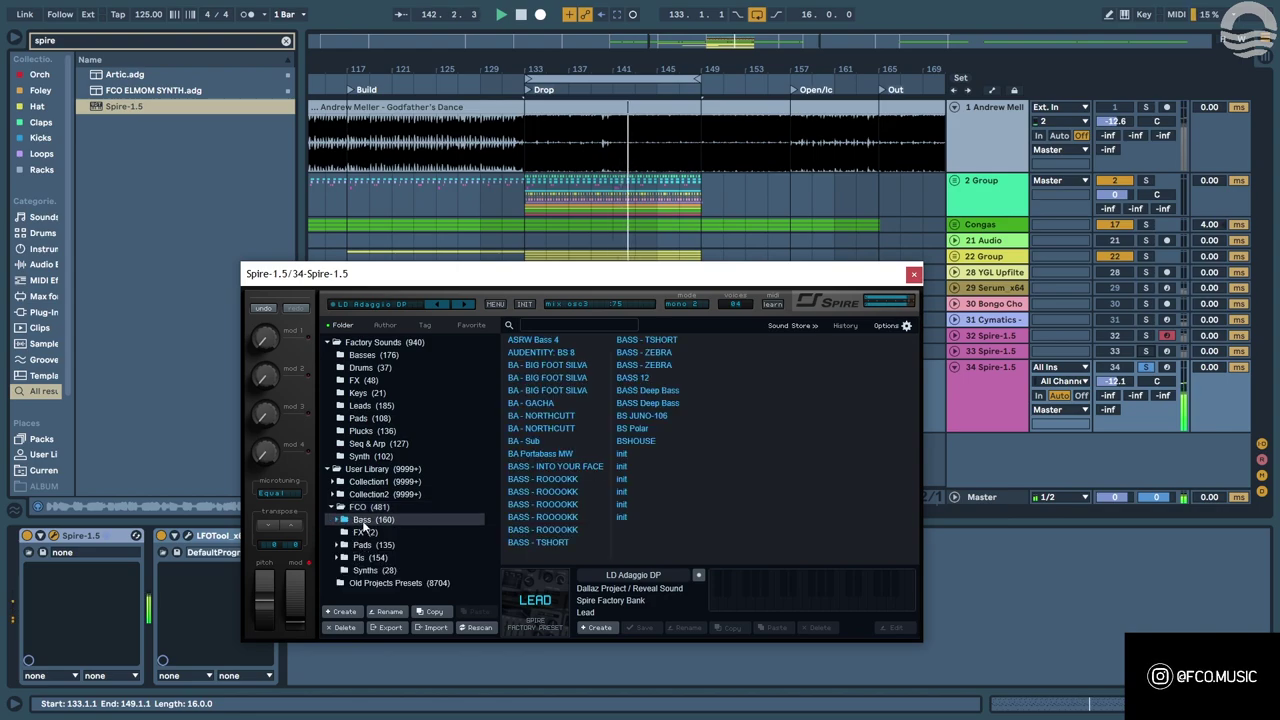
click(567, 505)
click(571, 492)
click(571, 517)
click(572, 530)
click(569, 484)
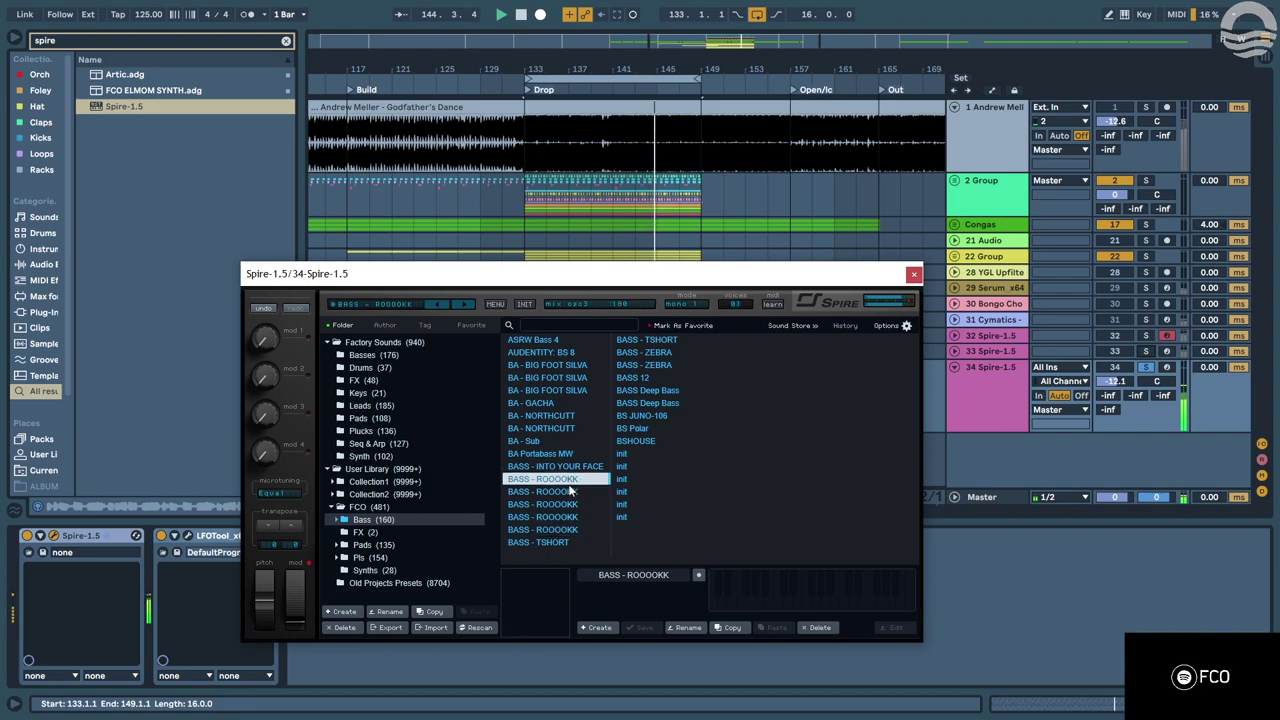
click(575, 491)
click(913, 273)
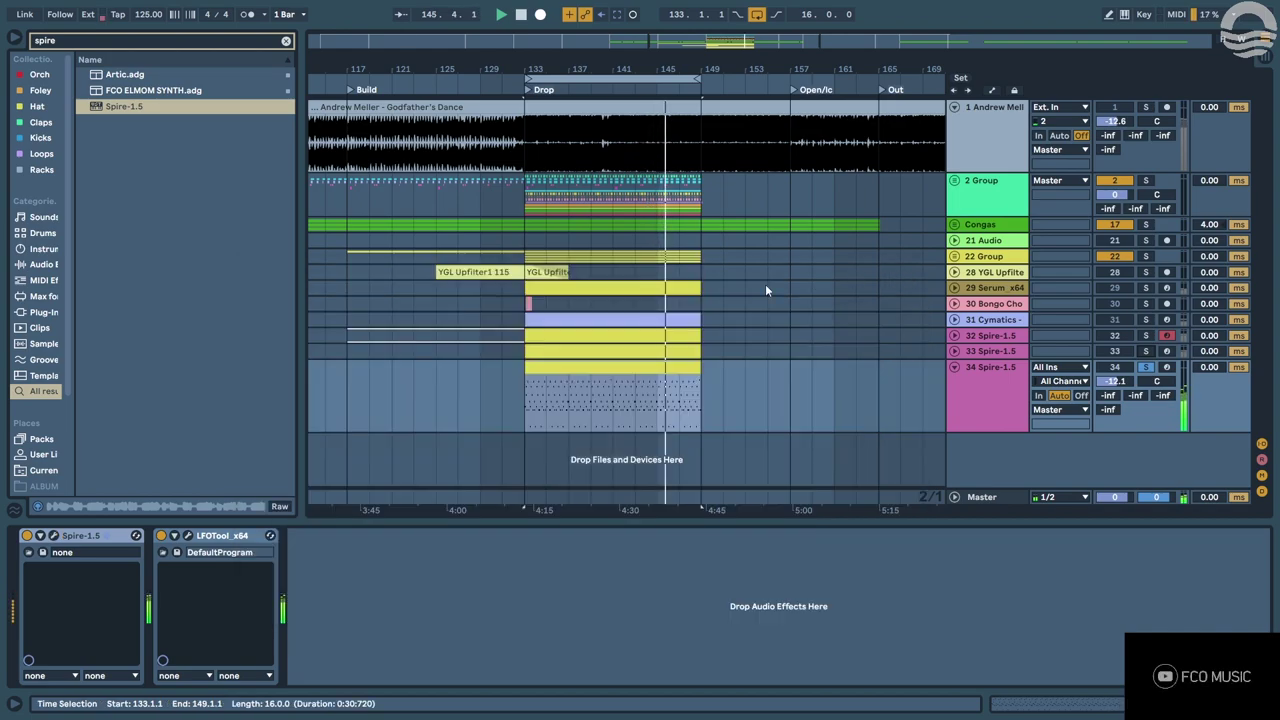
Set track 34's volume to -12.0 dB and play the drop with no tracks soloed.
mouse_move(1125, 382)
mouse_down()
mouse_move(1130, 369)
mouse_move(1129, 381)
mouse_up()
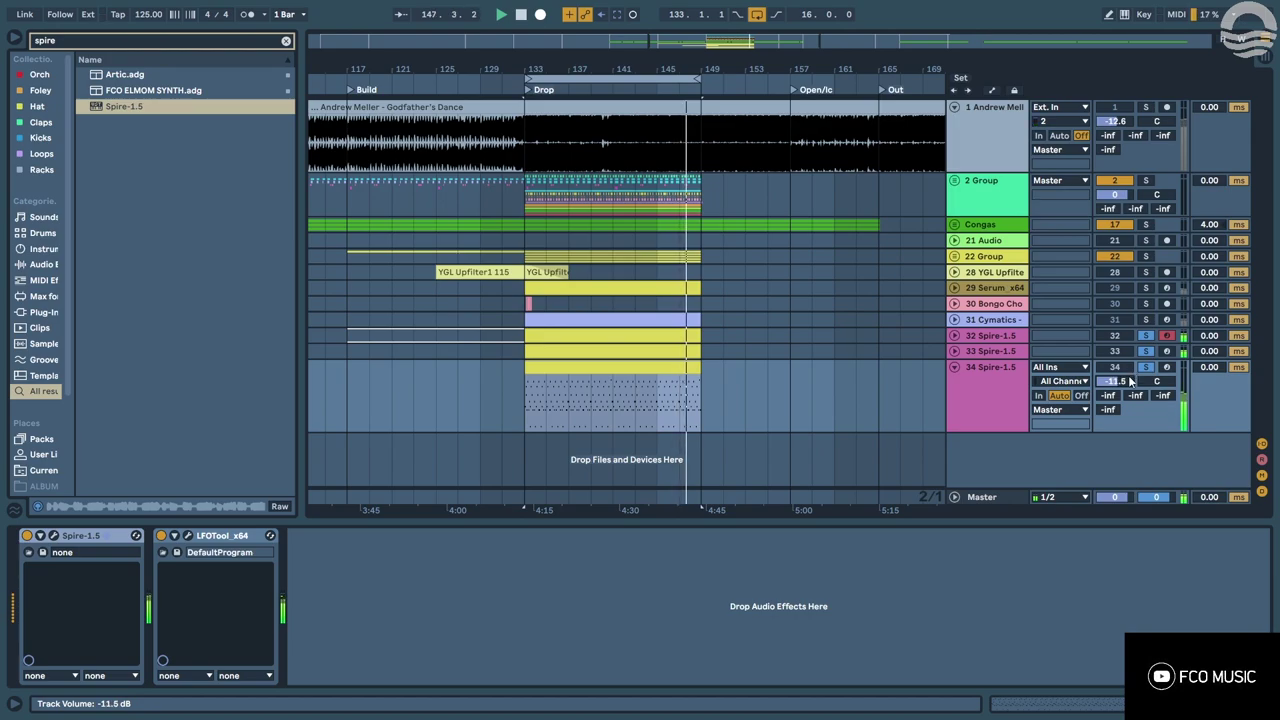
click(986, 386)
click(505, 378)
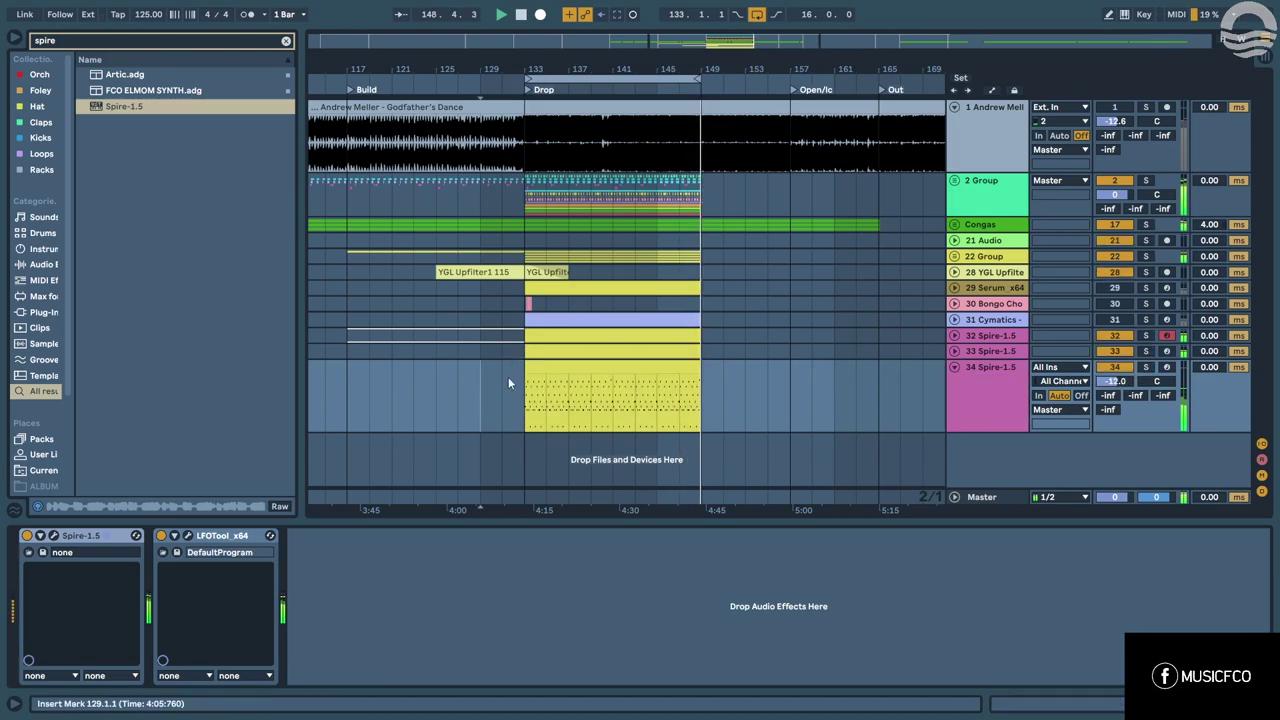
click(482, 378)
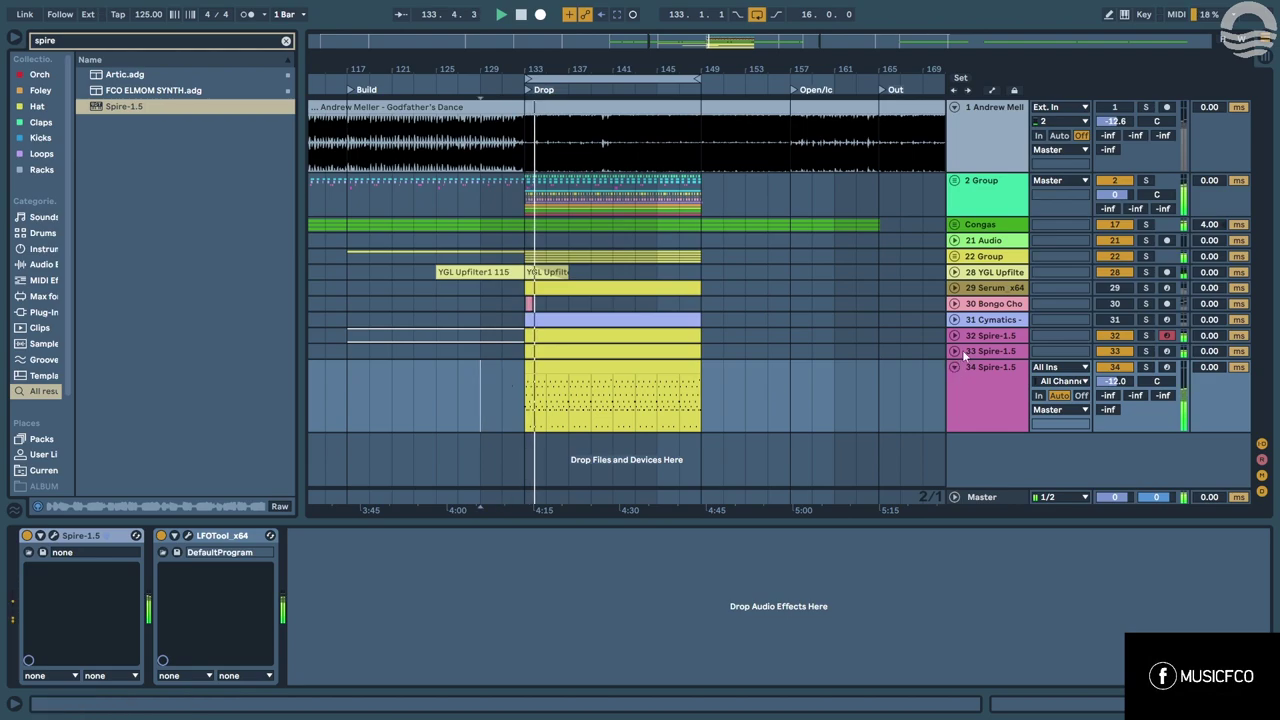
Add TAL-Chorus-LX-64 with chorus II switched on to soloed track 33 and set the track's volume to -15.2 dB.
click(956, 352)
click(1146, 352)
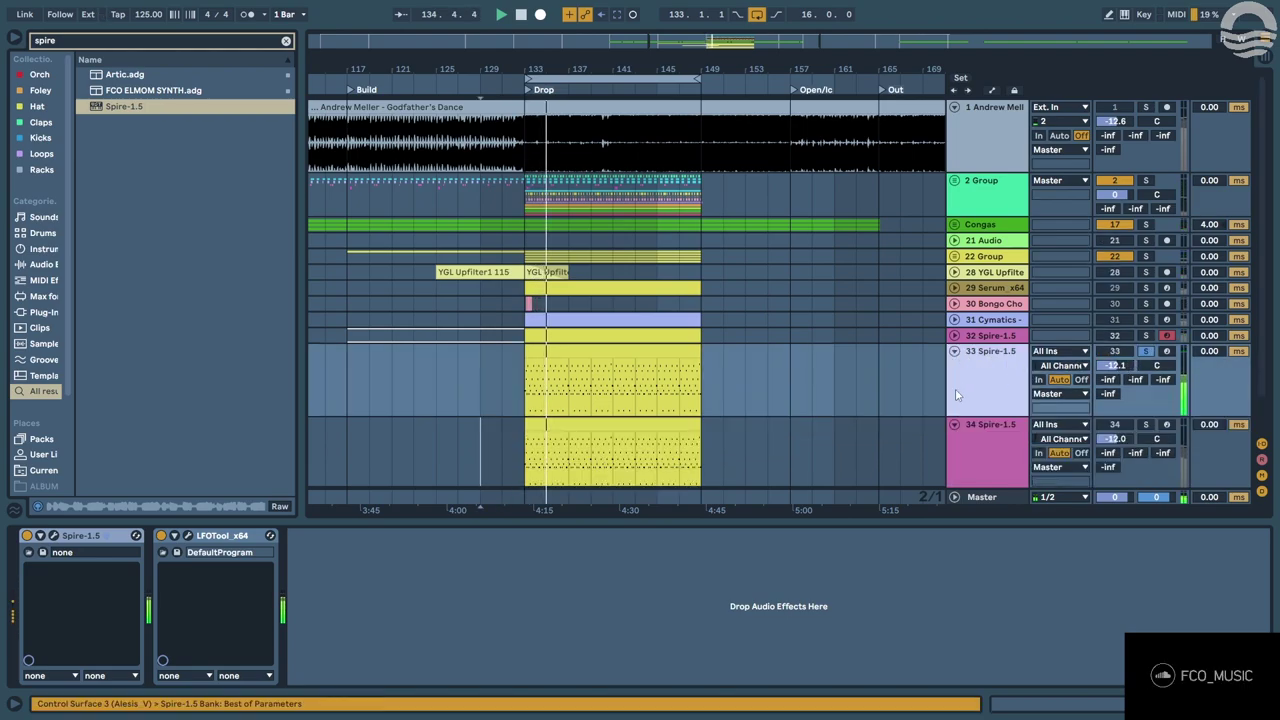
key(ctrl+f)
text(chop)
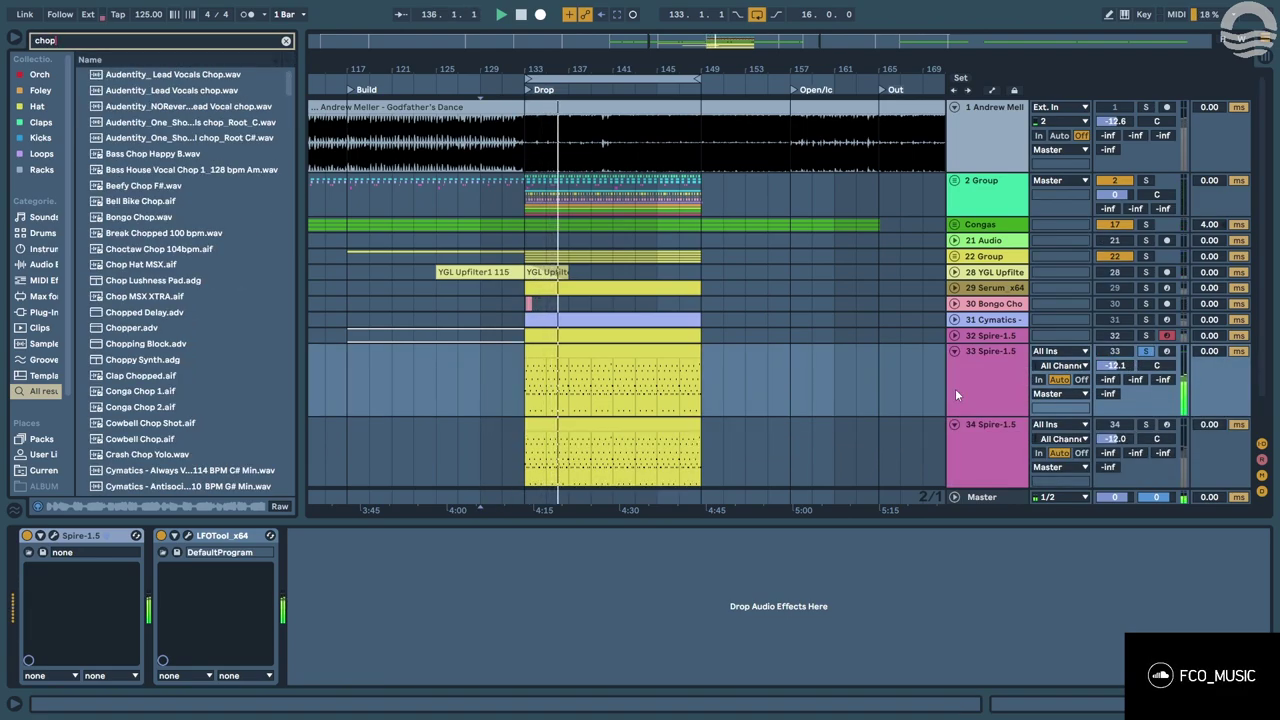
key(BackSpace)
text(rus)
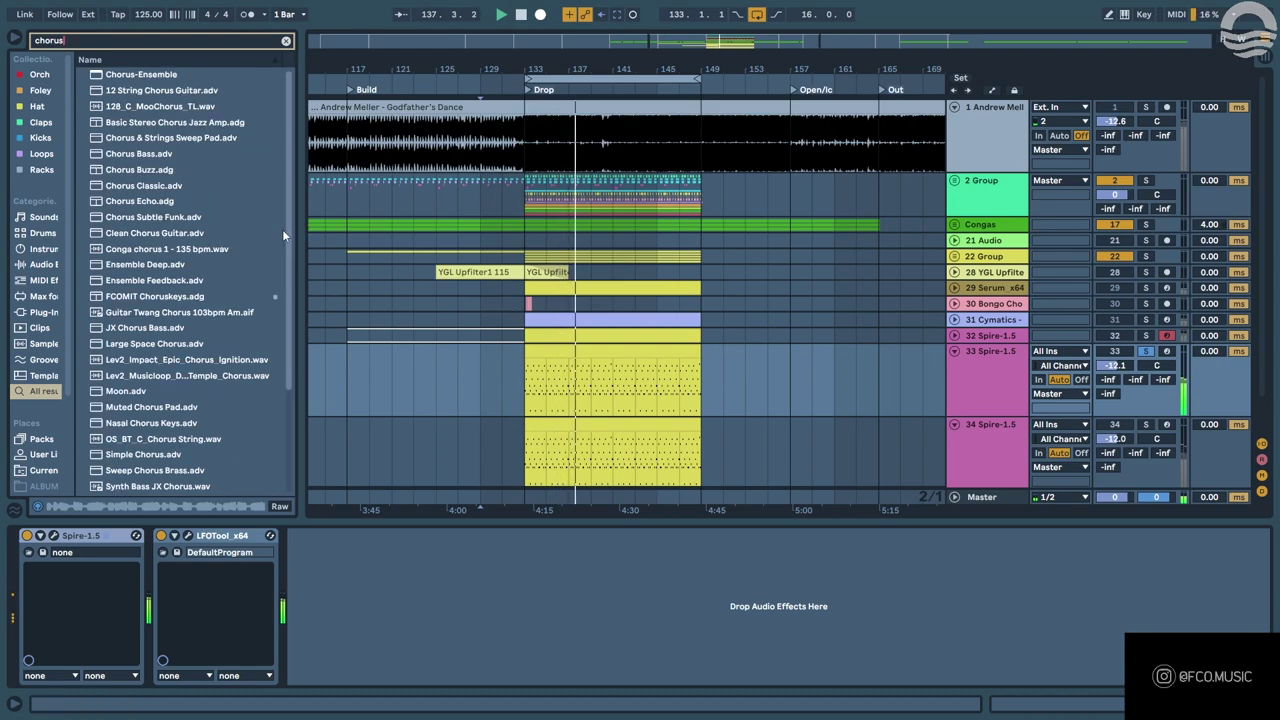
scroll(284, 440, down, 3)
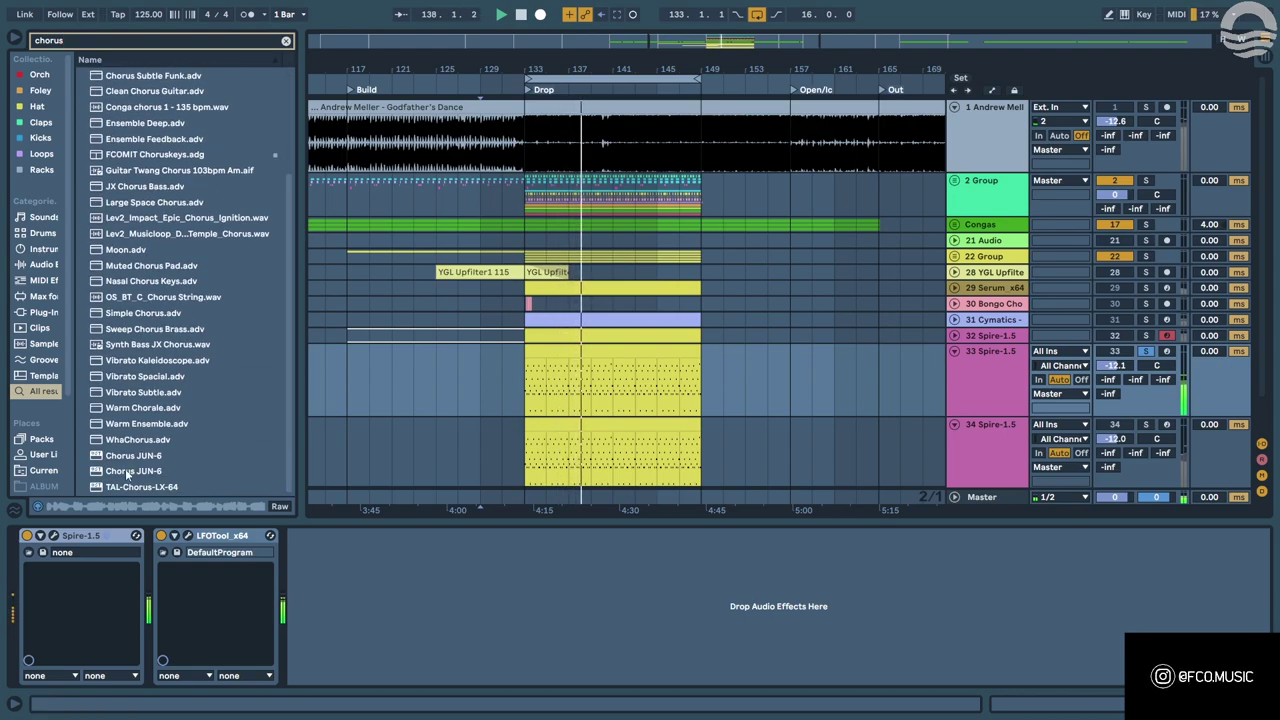
mouse_move(141, 487)
mouse_down()
mouse_move(326, 584)
mouse_move(314, 578)
mouse_up()
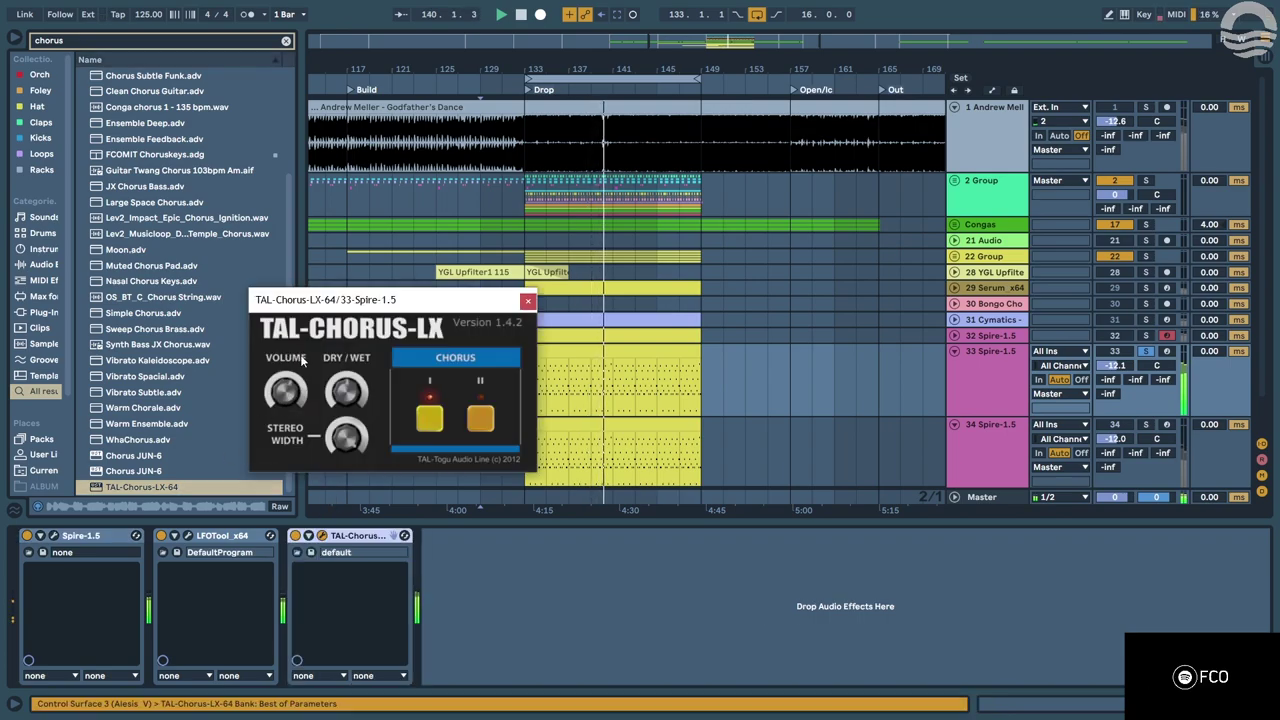
click(480, 418)
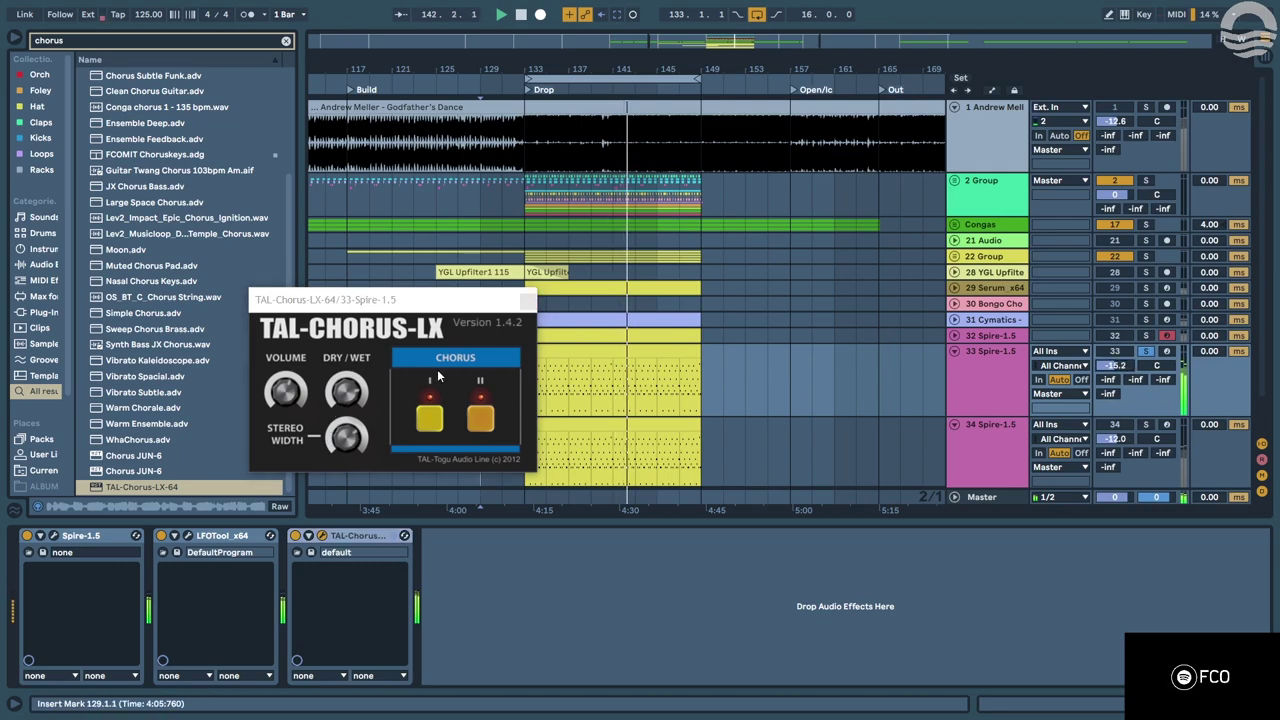
click(528, 301)
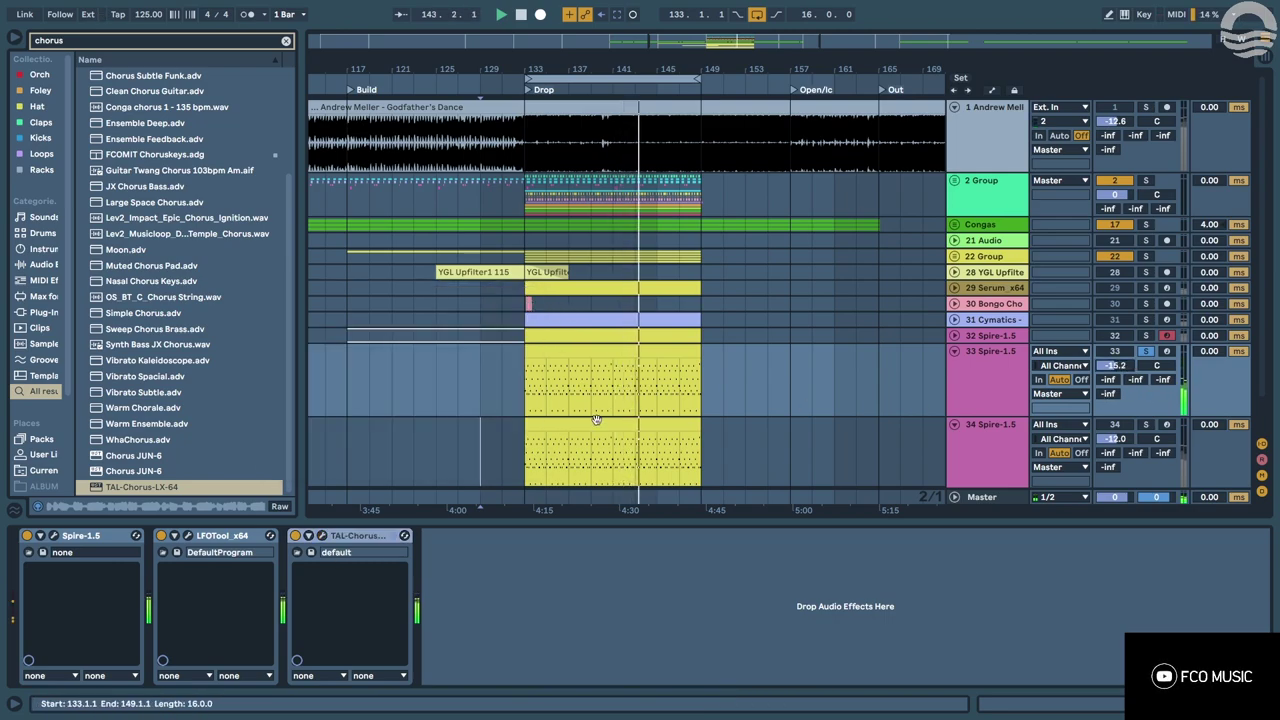
Solo tracks 31 to 34 together to compare the vocal chop with the Spire layers in the drop.
double_click(599, 425)
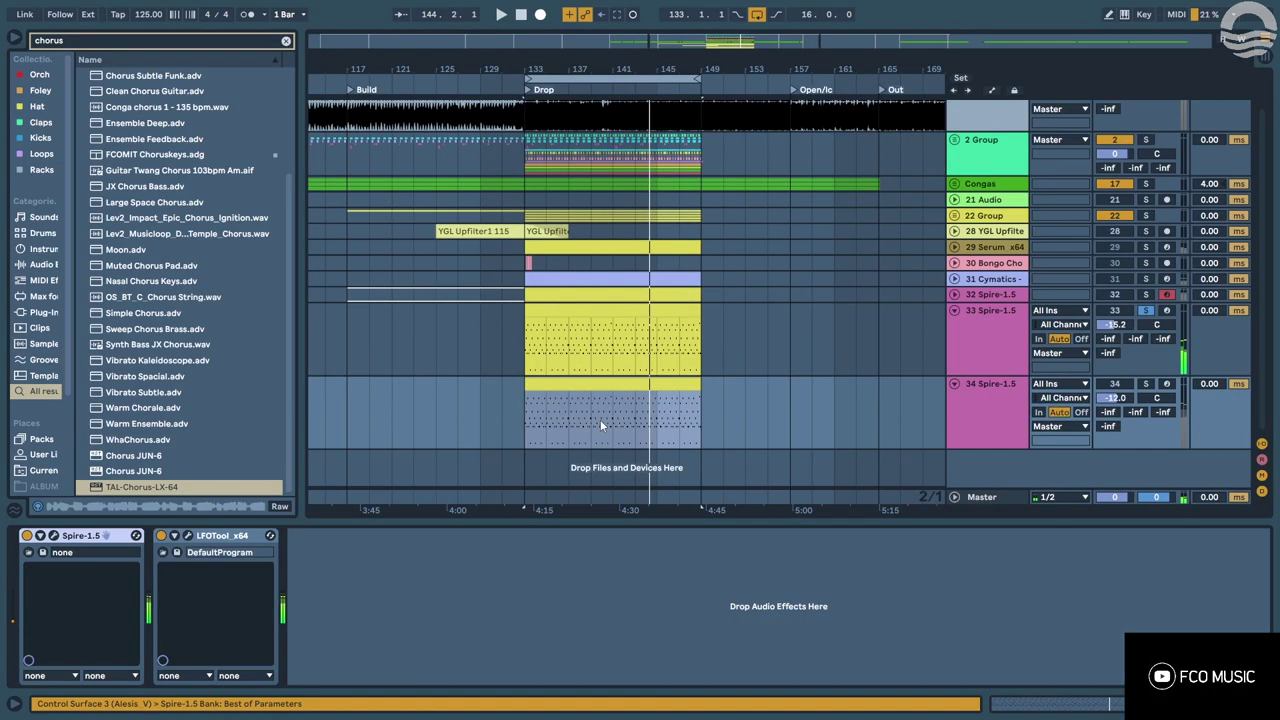
double_click(648, 372)
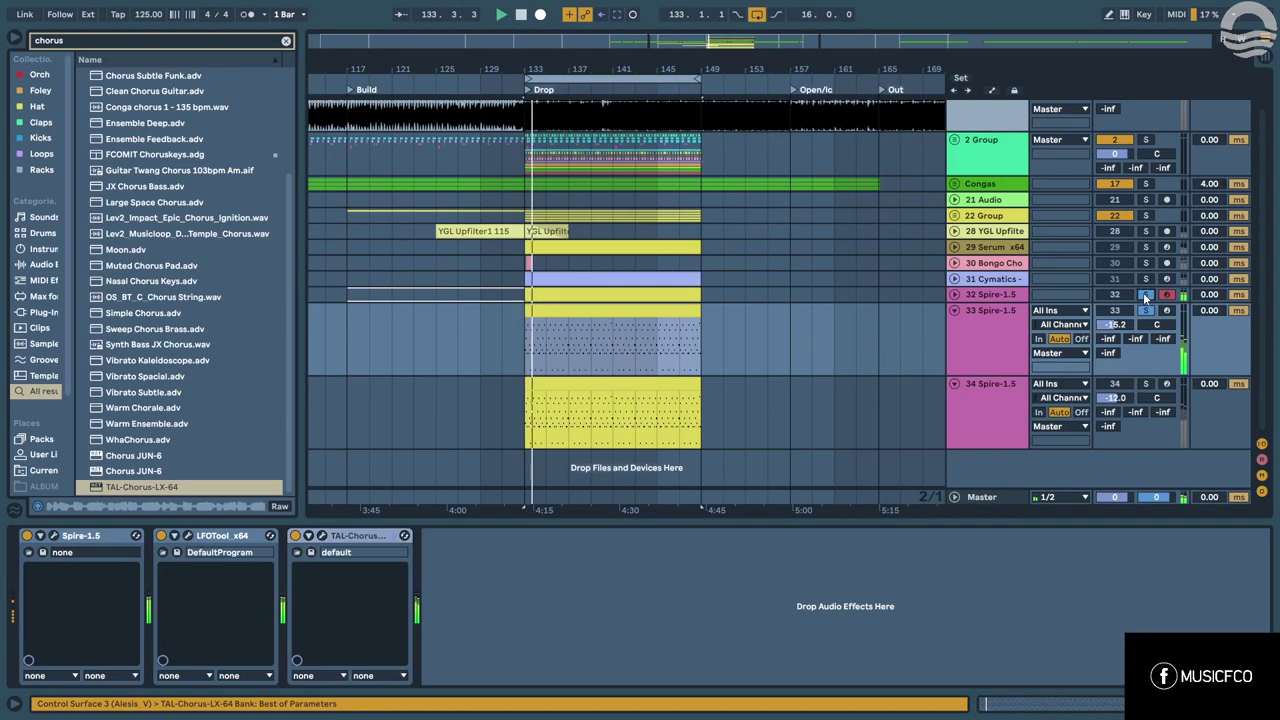
ctrl+click(1146, 384)
click(955, 295)
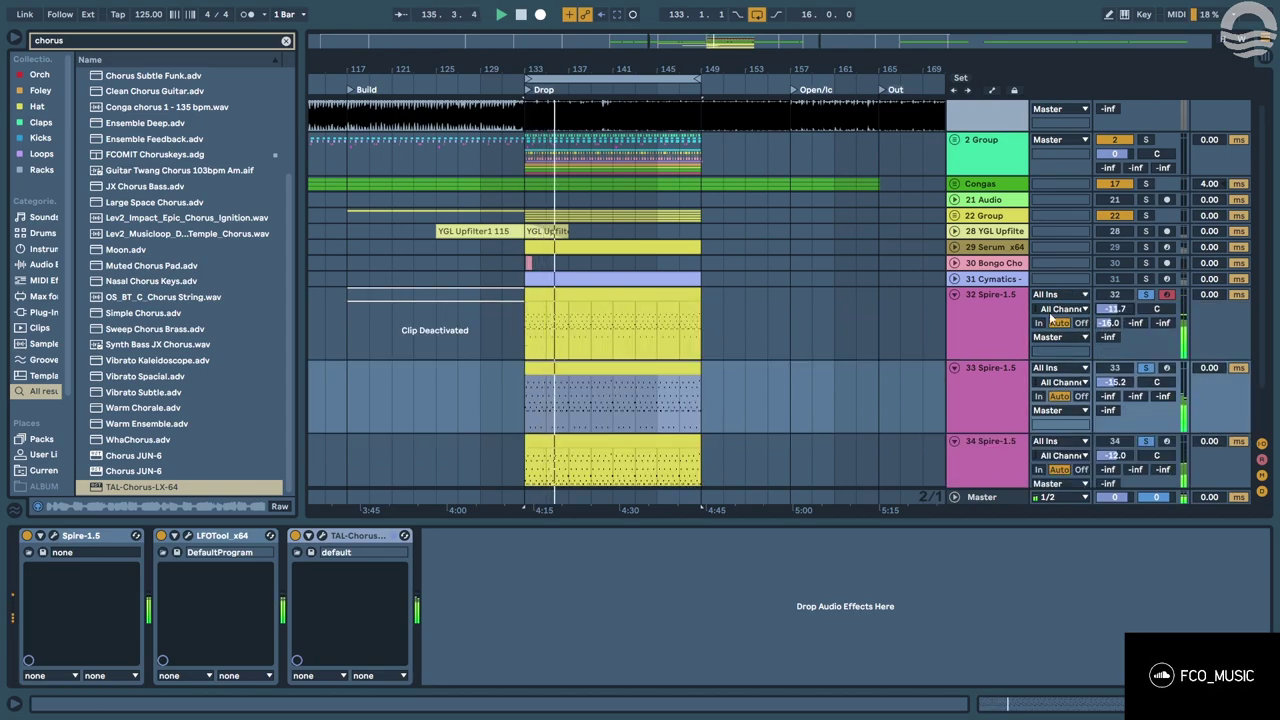
click(954, 294)
click(1145, 279)
ctrl+click(1145, 310)
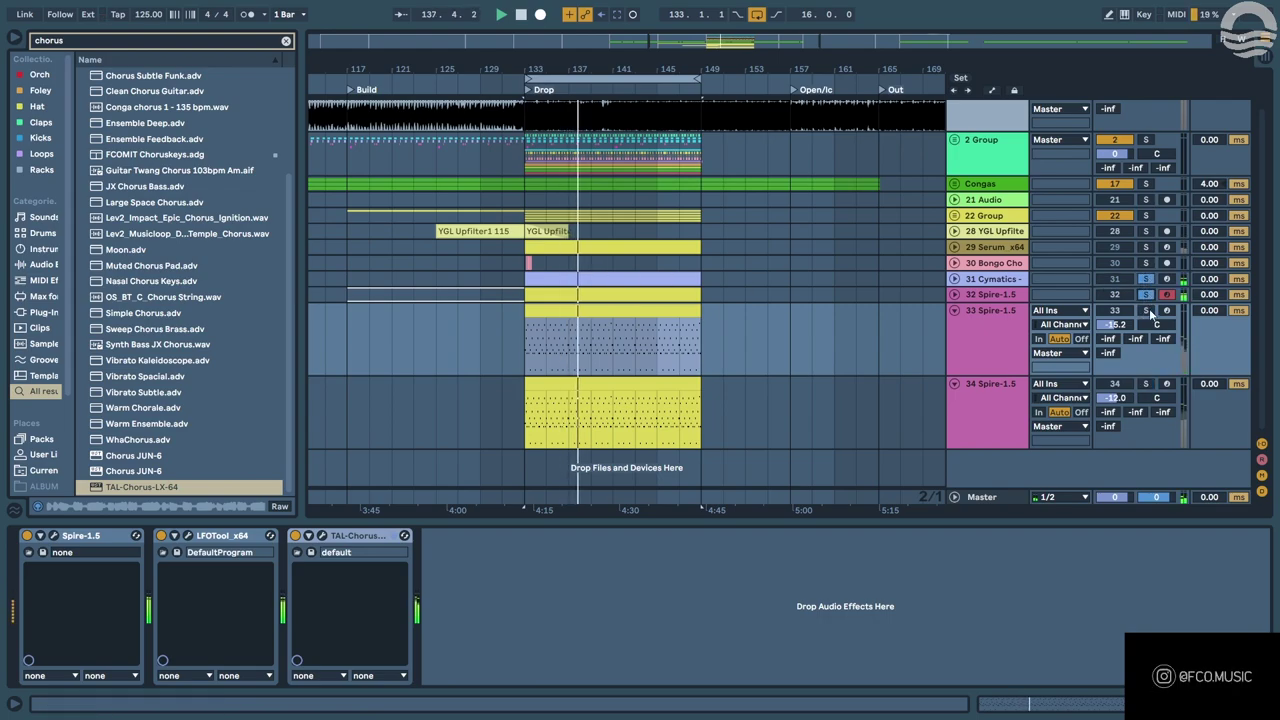
ctrl+click(1146, 384)
Set the vocal chop track 31's volume to -10.8 dB and check the notes of its Drop clip.
click(954, 279)
drag(1122, 293, 1125, 257)
double_click(646, 279)
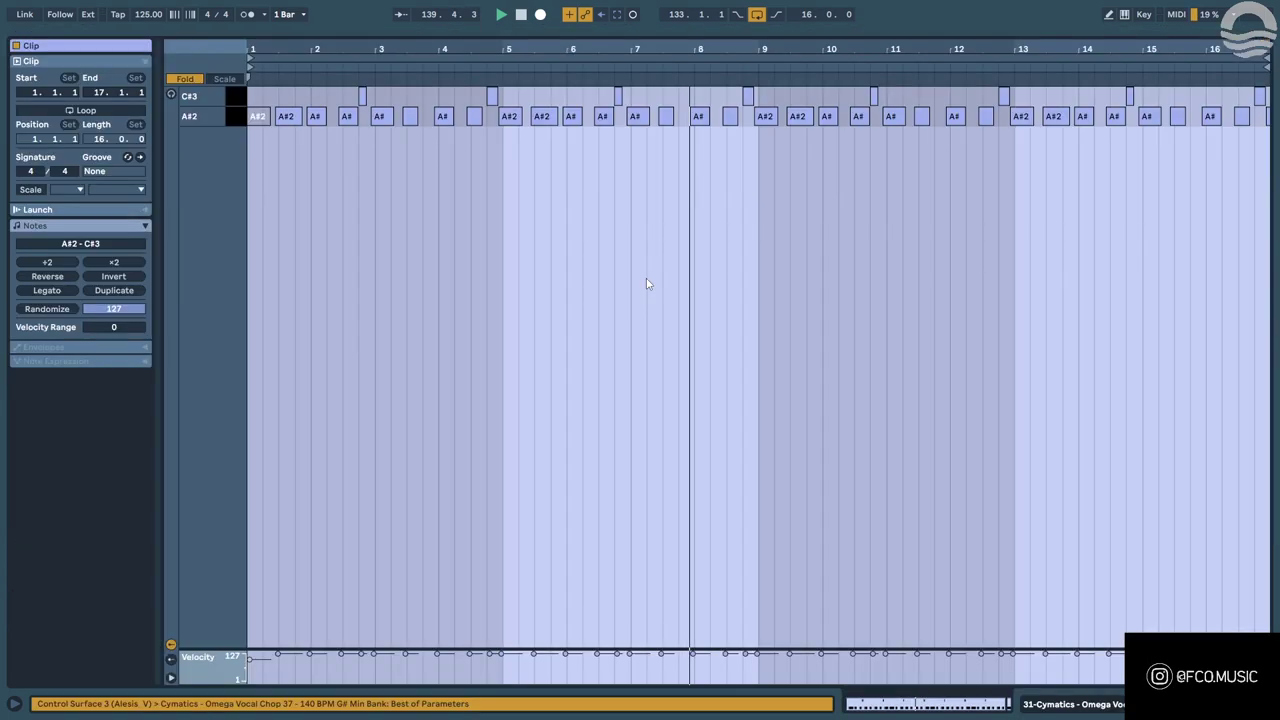
key(shift+Tab)
click(631, 226)
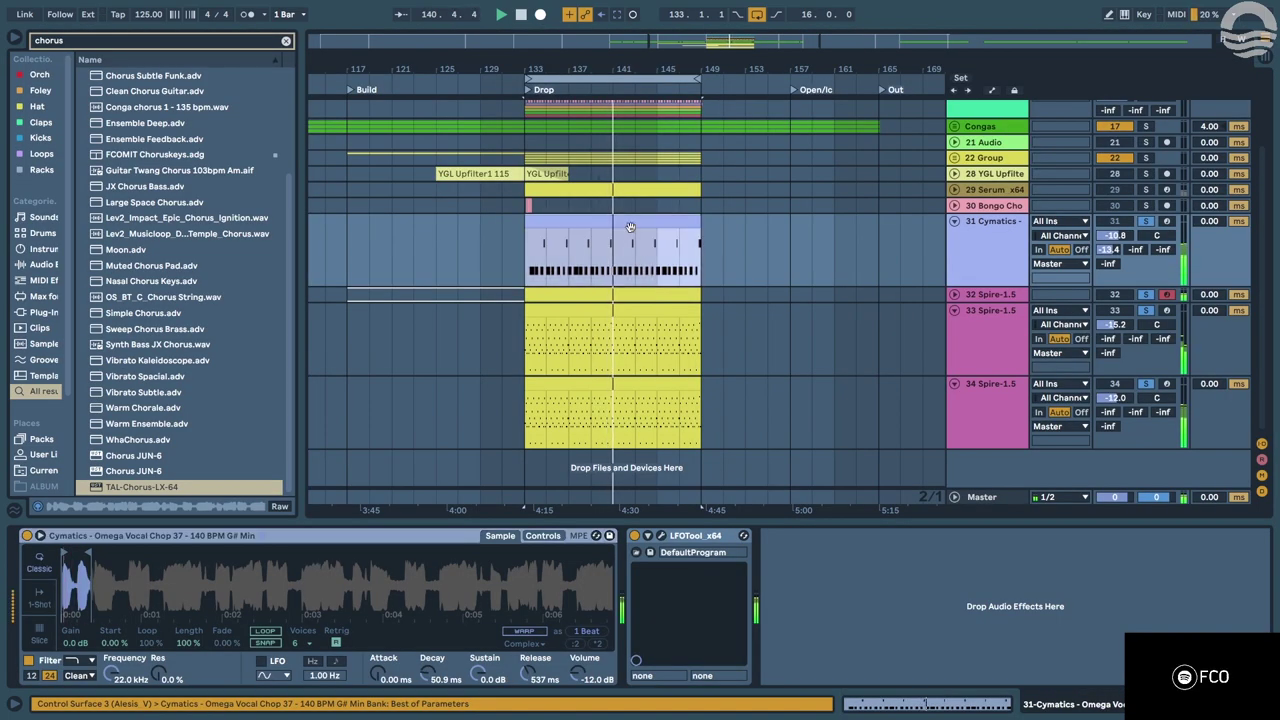
Freeze the Cymatics vocal chop track 31 and flatten it to audio.
right_click(957, 256)
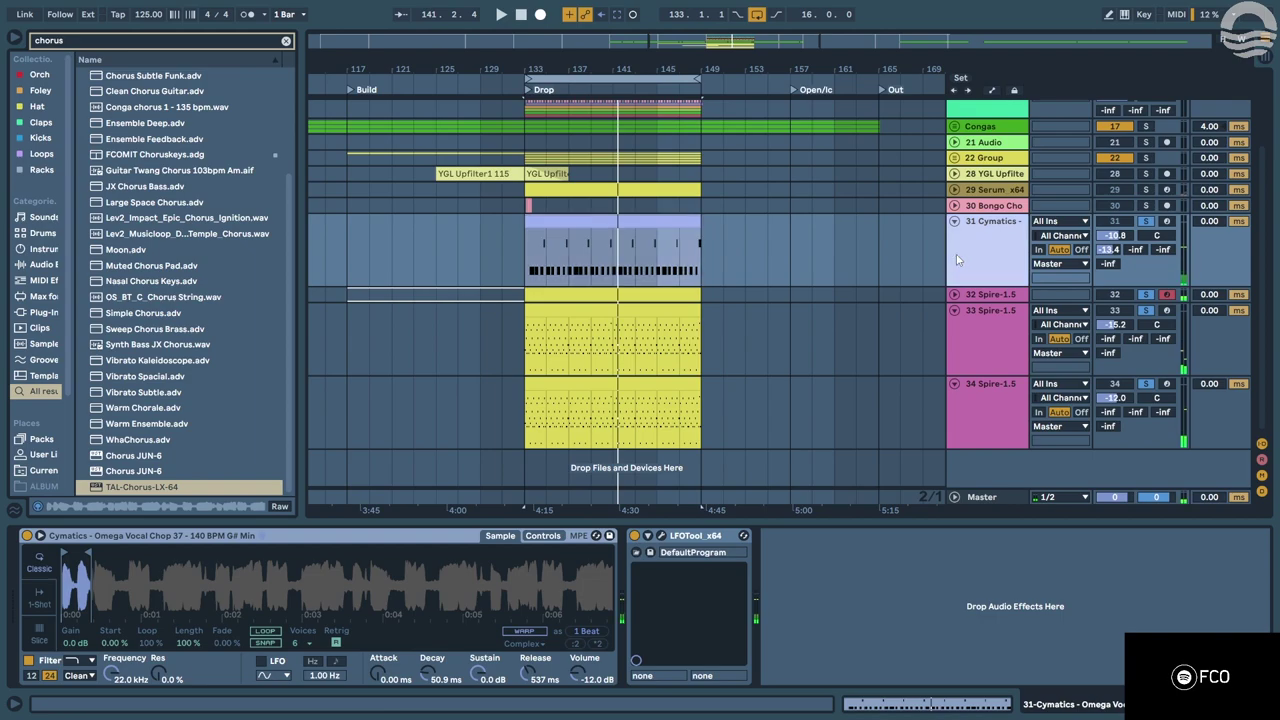
click(997, 354)
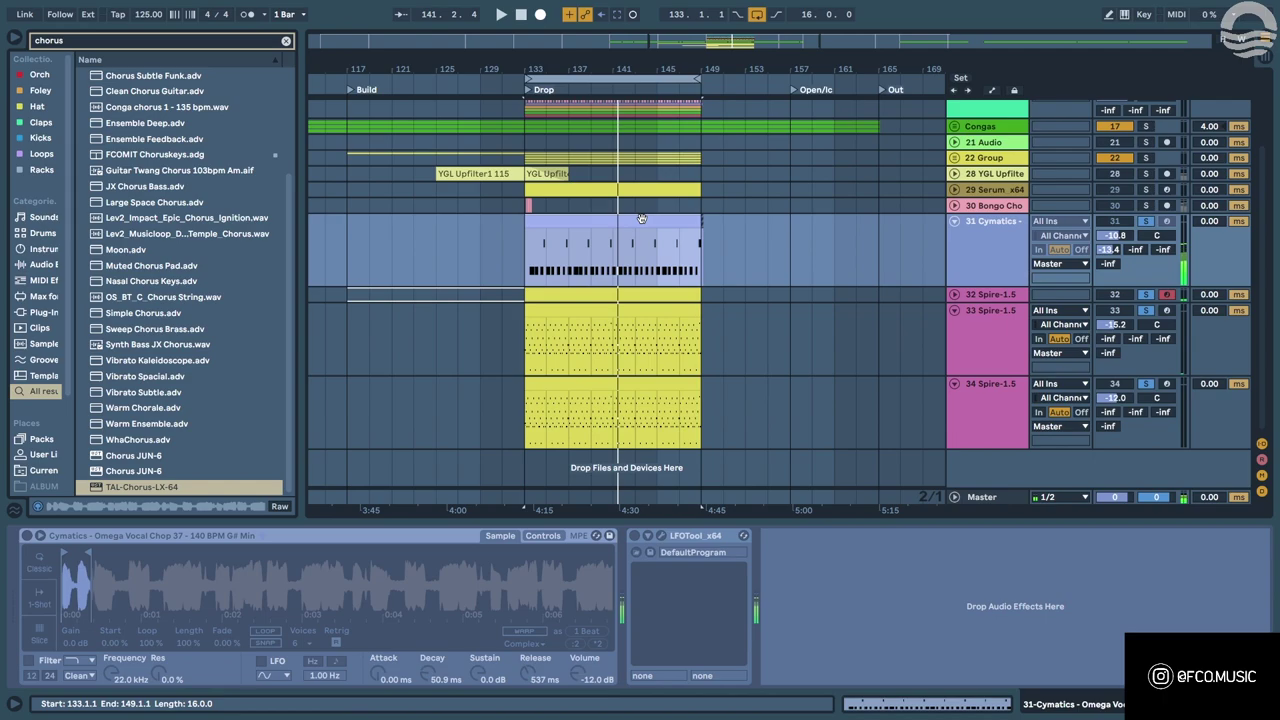
right_click(1010, 258)
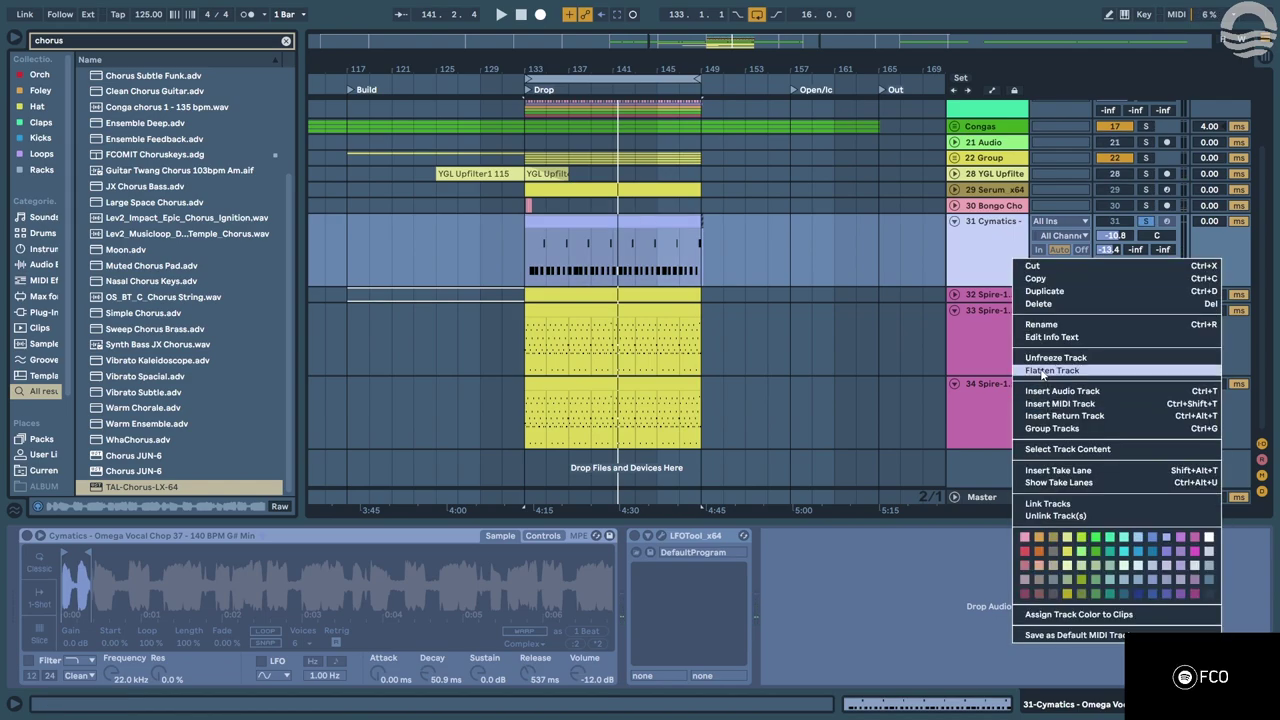
click(1041, 374)
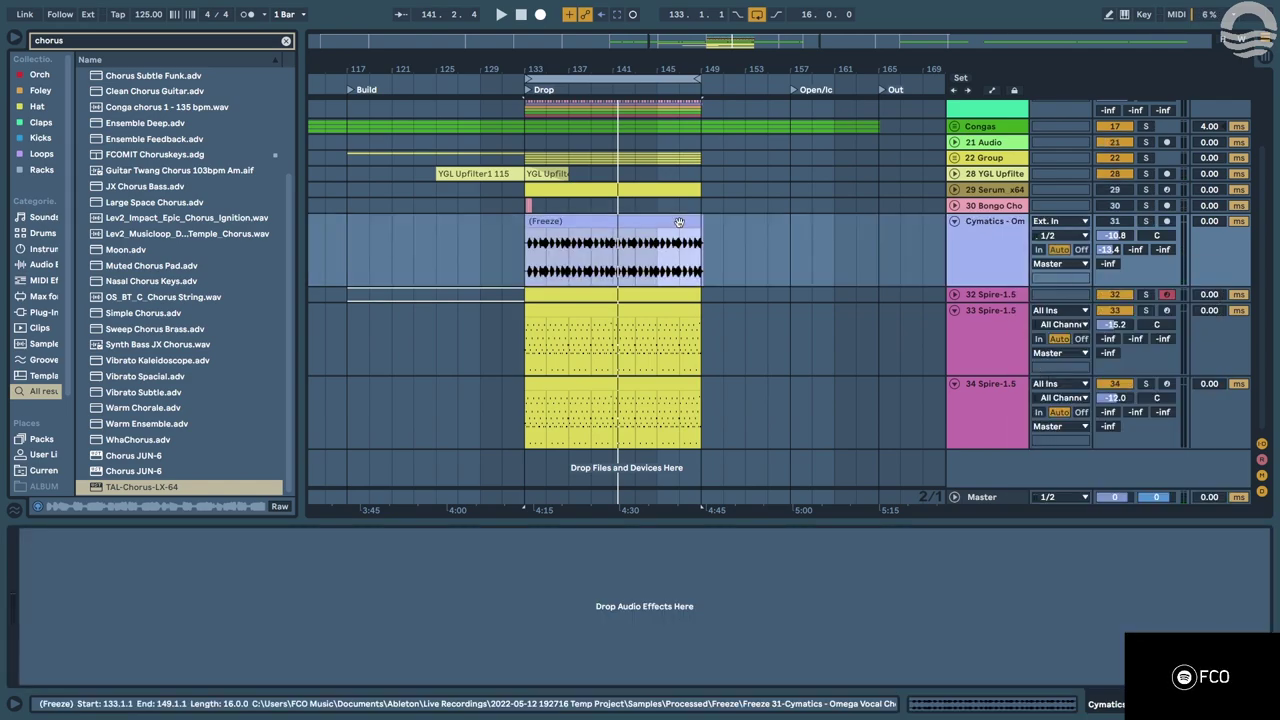
Play the drop with only the flattened vocal chop track and Spire track 32 soloed.
key(space)
scroll(527, 240, up, 4)
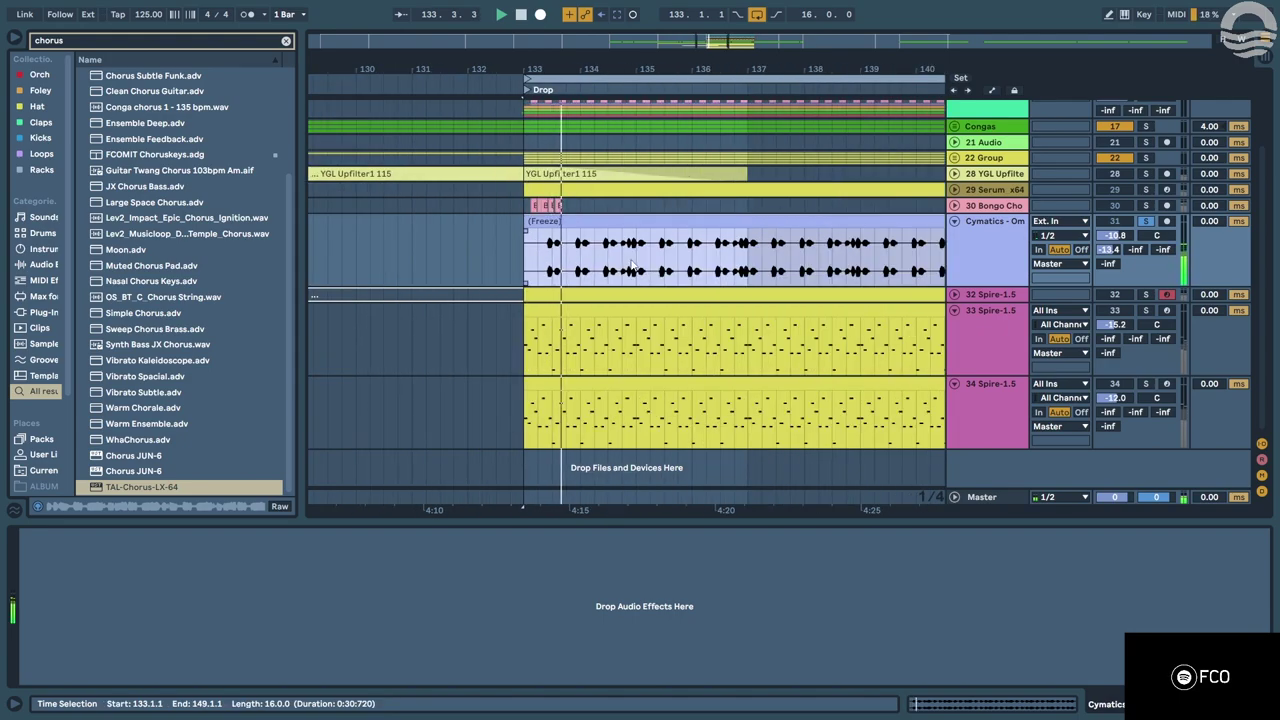
click(1148, 296)
scroll(627, 265, up, 4)
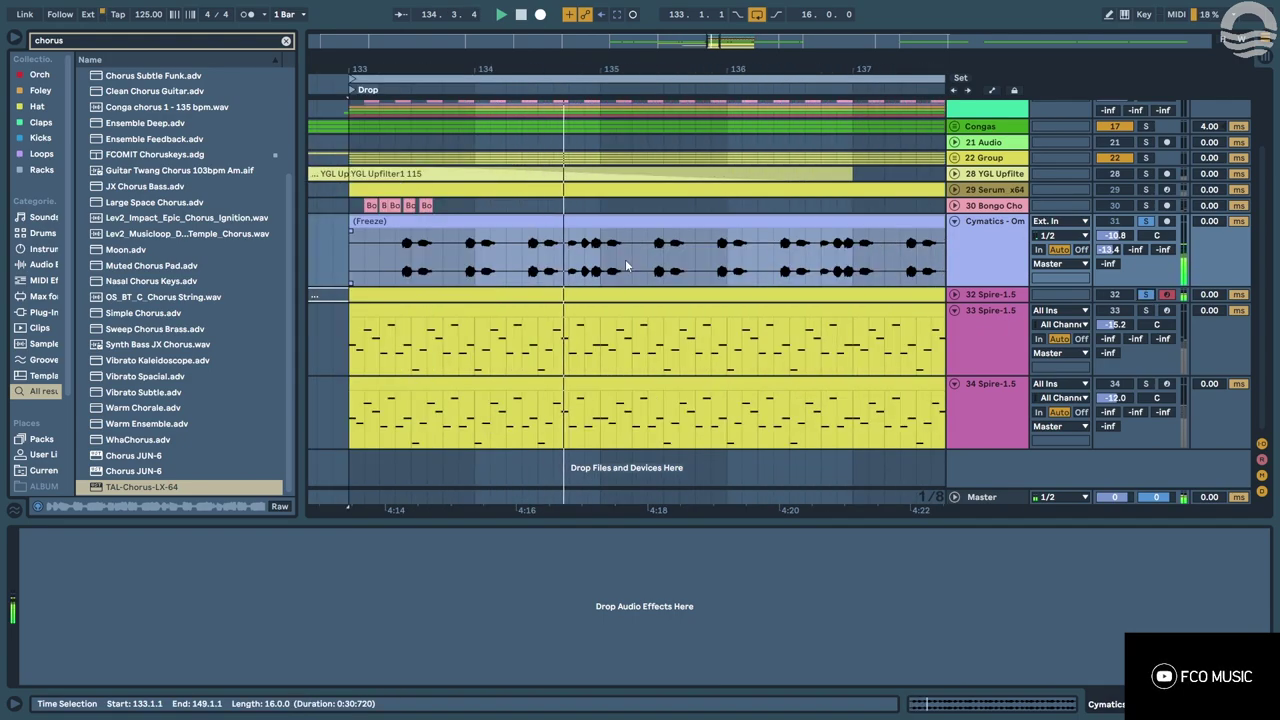
Split the vocal chop audio from 134.4.1 to 134.4.4, transpose that slice by +1 st and change its warp mode.
click(540, 262)
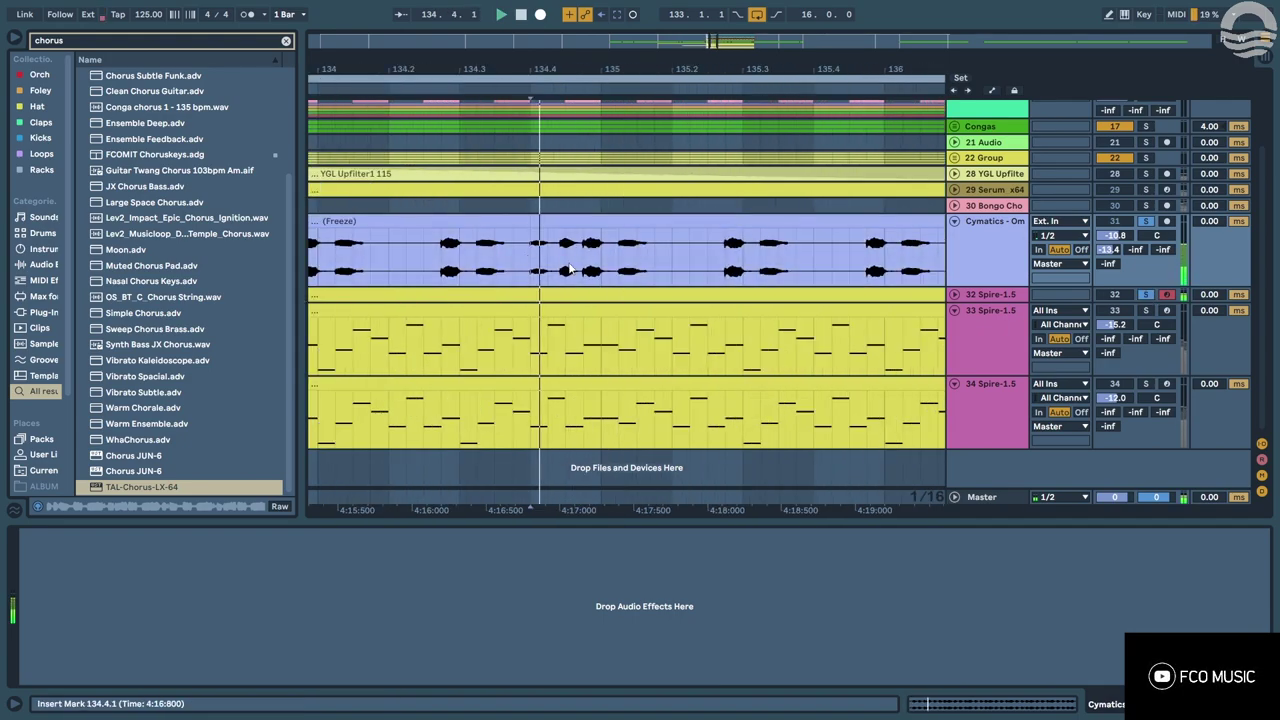
key(plus)
drag(610, 262, 486, 265)
key(ctrl+e)
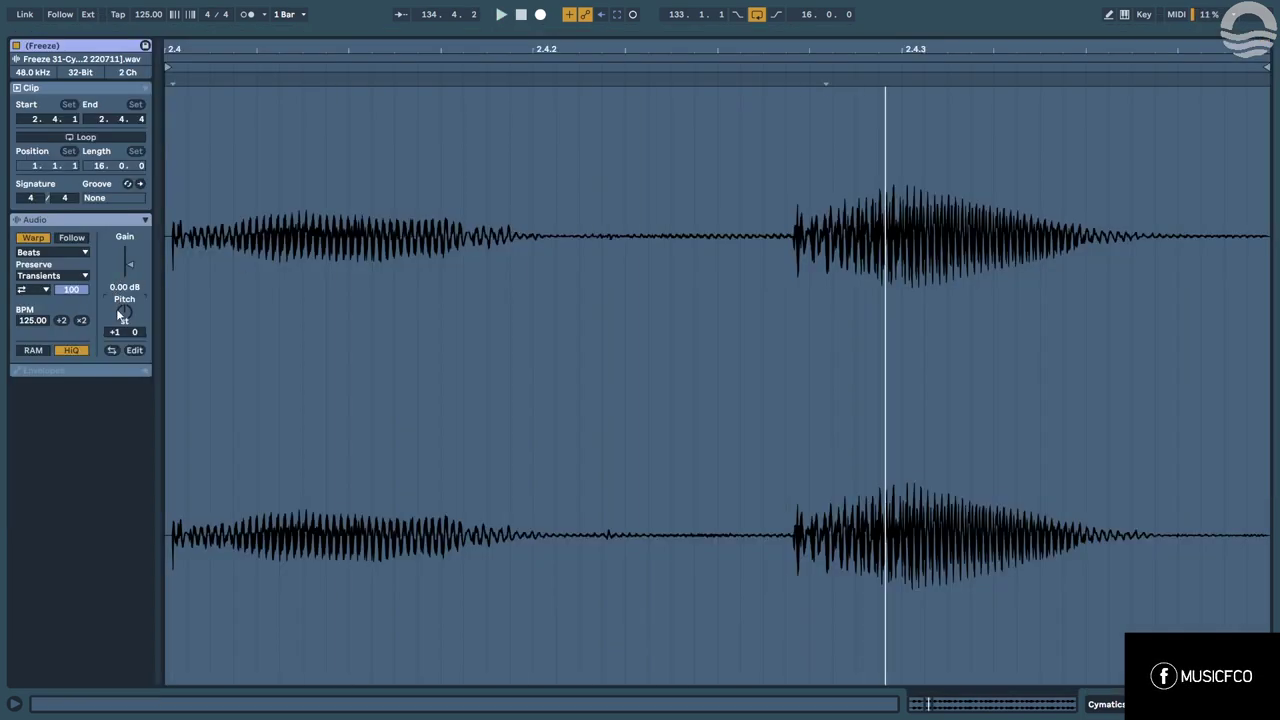
click(50, 252)
click(49, 323)
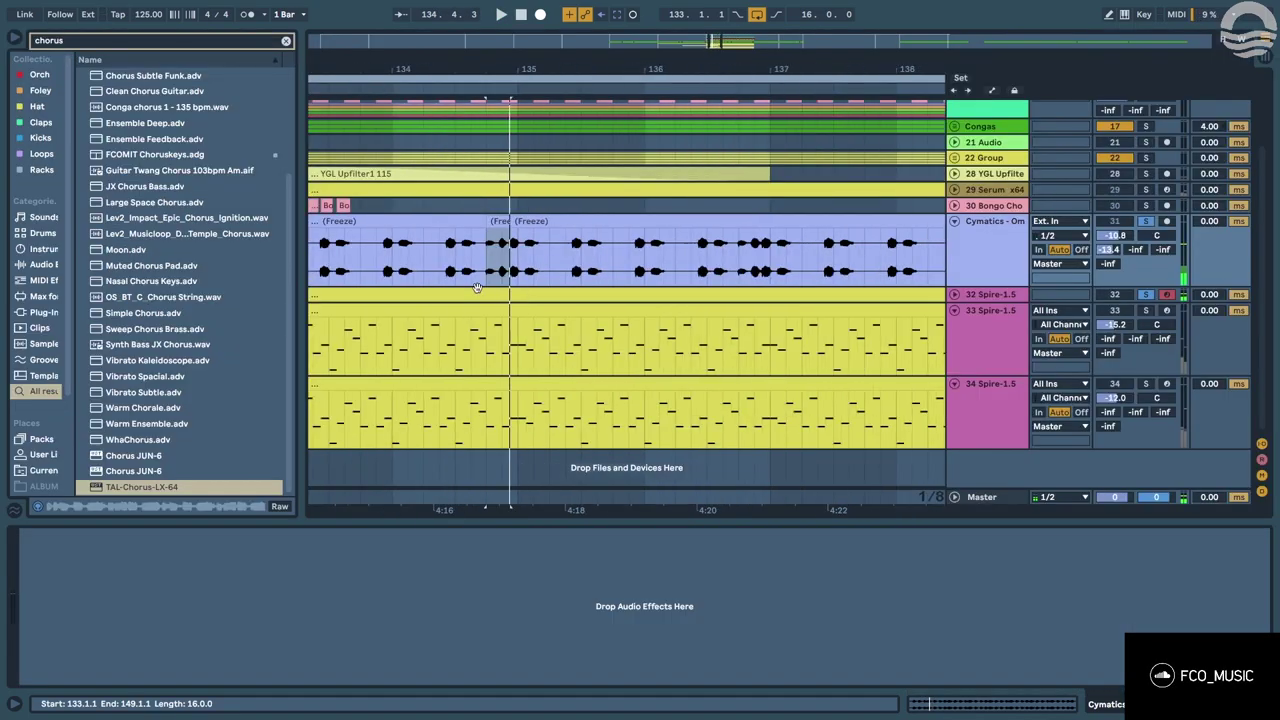
Play the split vocal chop and isolate its final sixteenth, from 134.4.4 to 135.1.1, as a separate slice.
scroll(393, 268, down, 4)
click(366, 264)
key(space)
scroll(391, 262, up, 2)
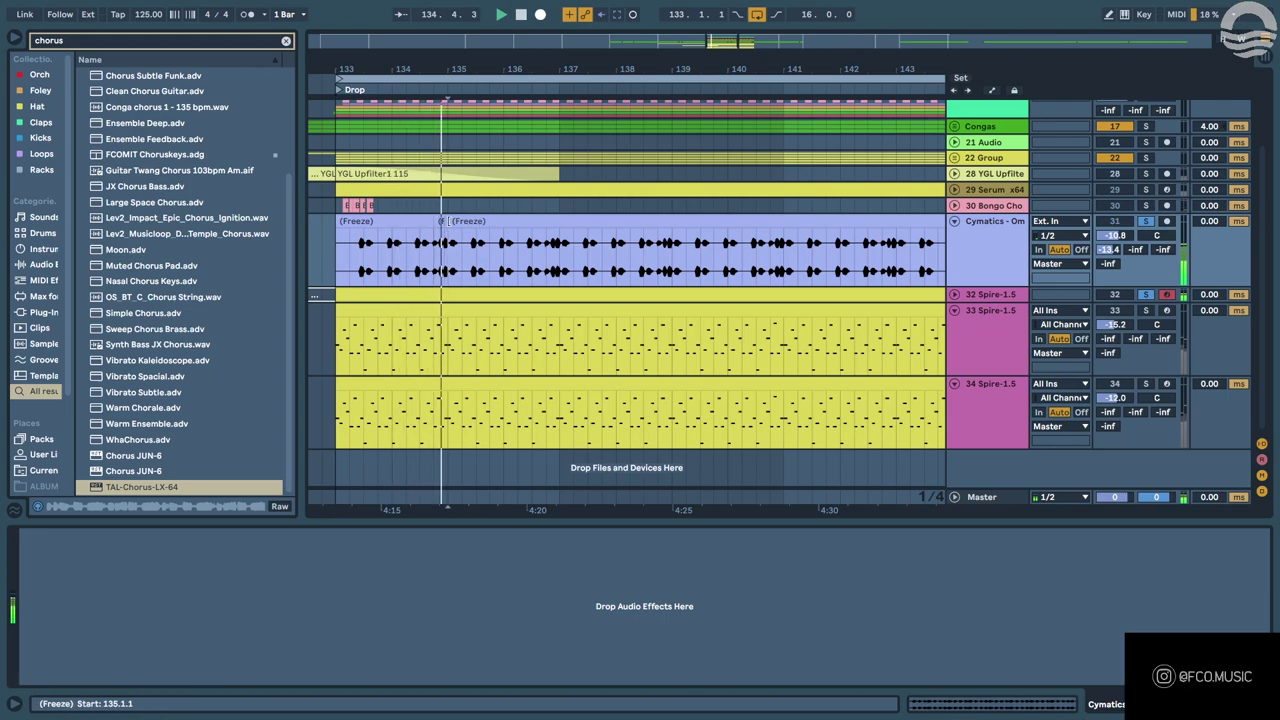
click(430, 225)
scroll(446, 236, up, 2)
shift+click(446, 237)
scroll(446, 237, up, 4)
click(423, 243)
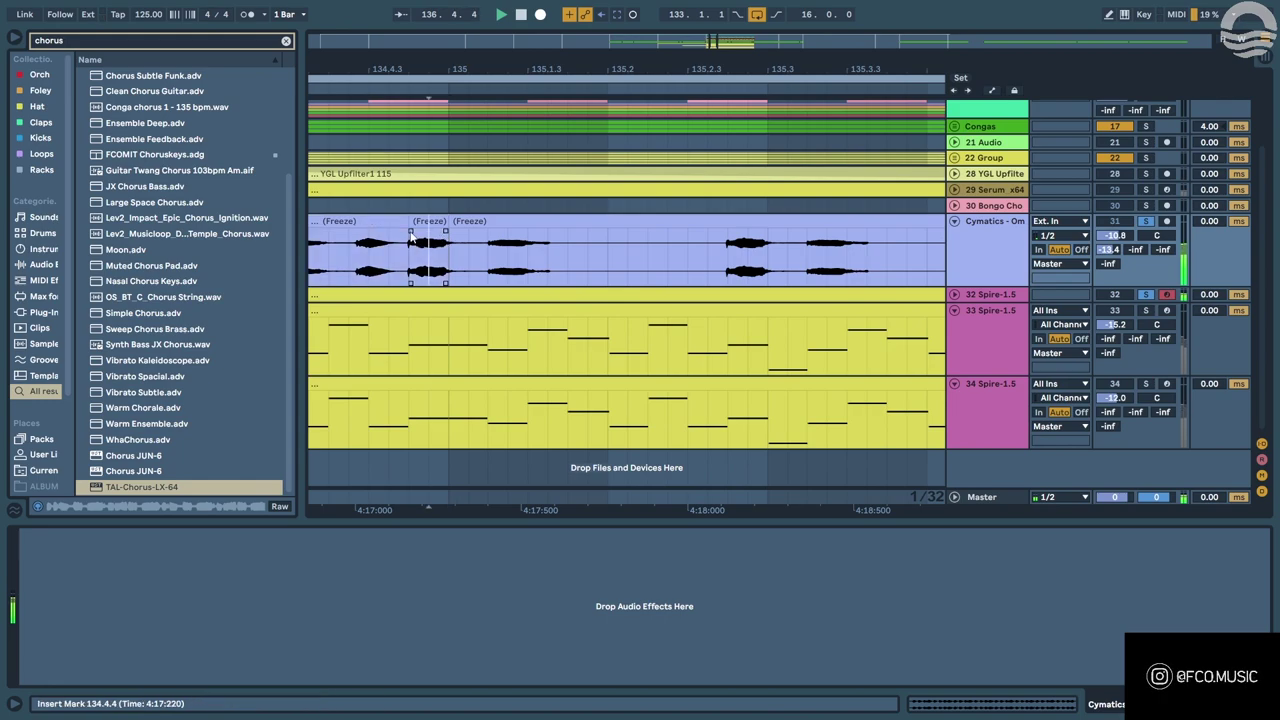
click(398, 236)
scroll(398, 236, down, 10)
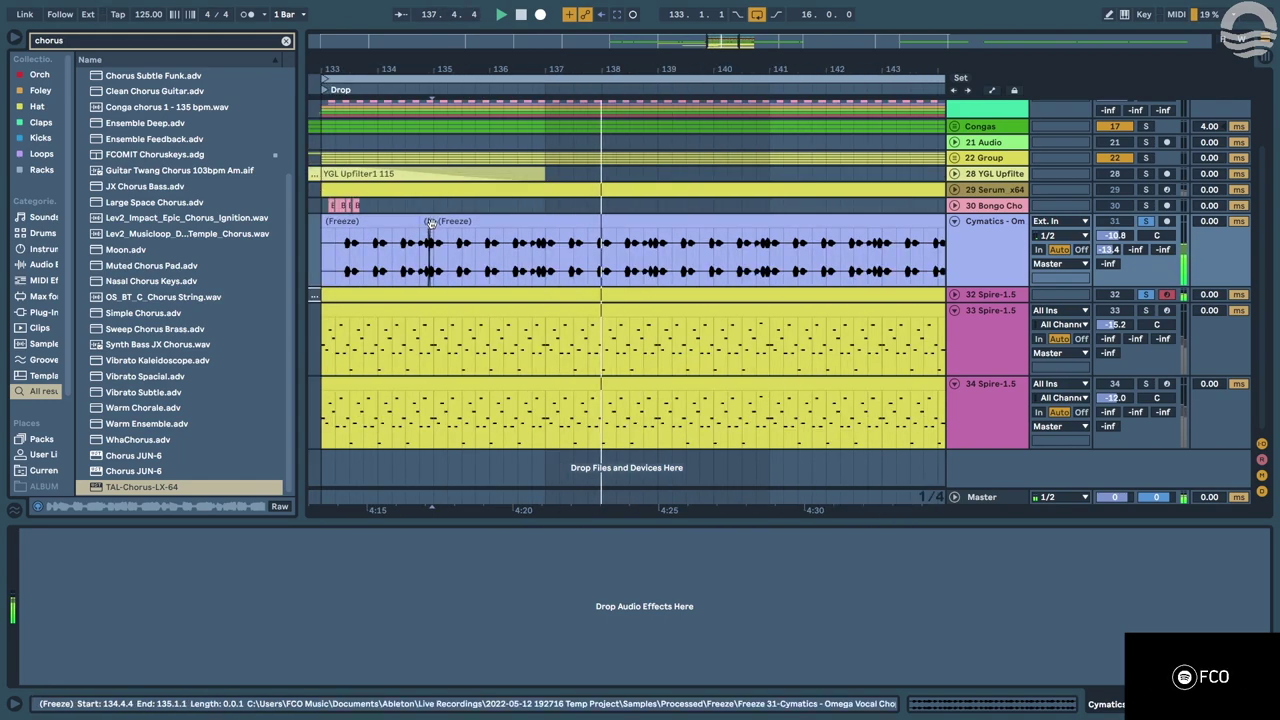
Duplicate the edited two-bar vocal chop section from bar 133 seven times to fill the Drop up to bar 149.
scroll(398, 221, down, 6)
key(ctrl+d)
key(ctrl+d)
key(ctrl+d)
key(ctrl+d)
key(ctrl+d)
key(ctrl+d)
key(ctrl+d)
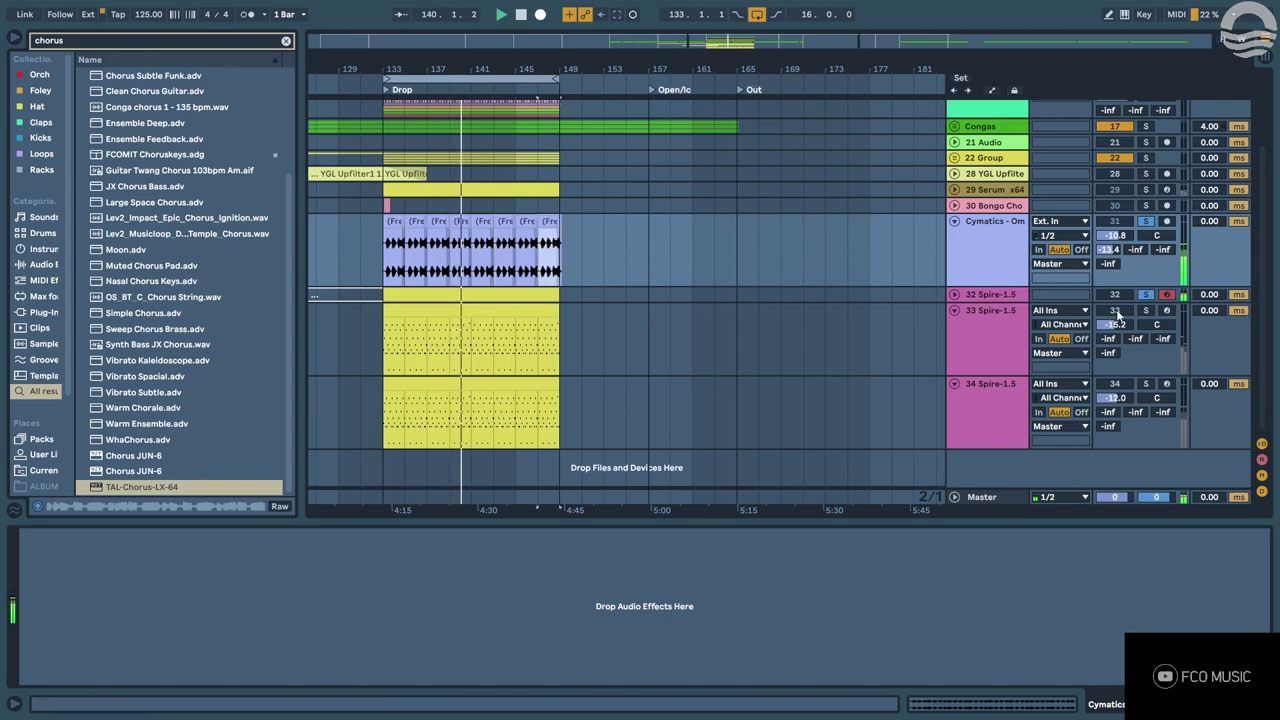
Clear the track solos, play the arrangement from the start of the Build at 117.1.1 and check the mixer levels.
click(1146, 295)
scroll(430, 262, down, 5)
click(551, 237)
key(space)
key(space)
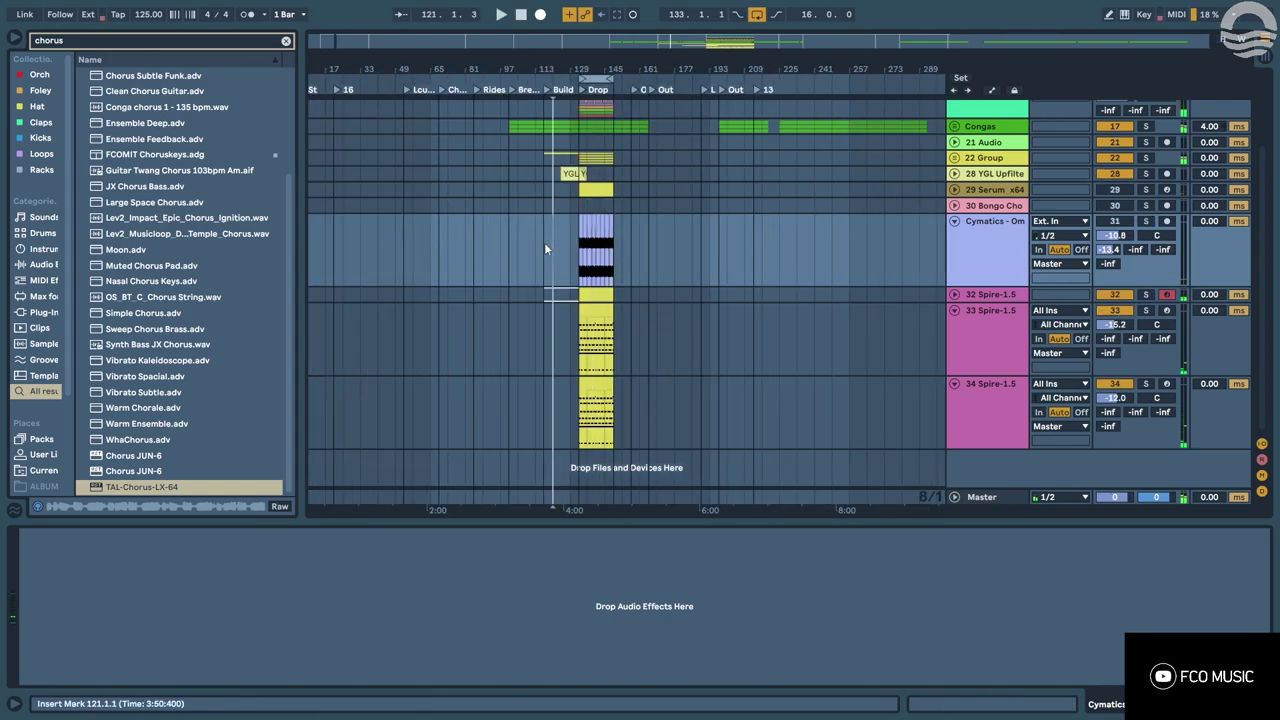
click(545, 242)
key(space)
click(560, 252)
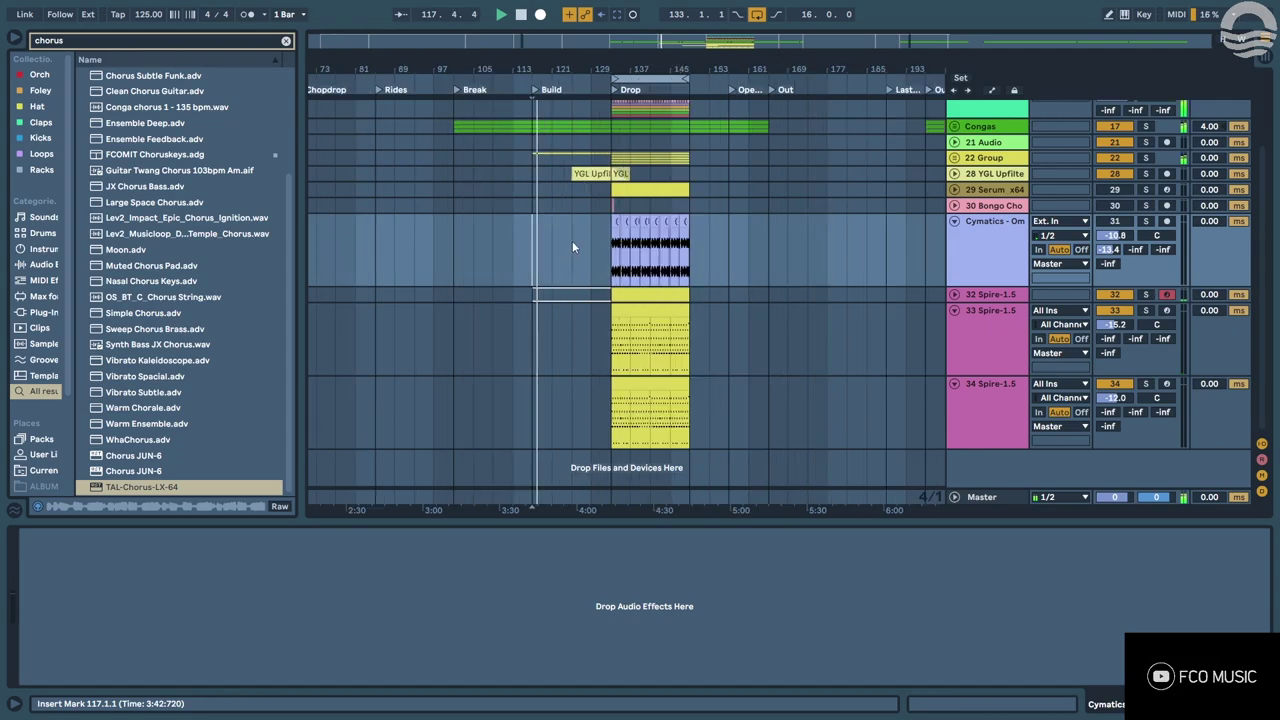
key(Tab)
key(XF86AudioLowerVolume)
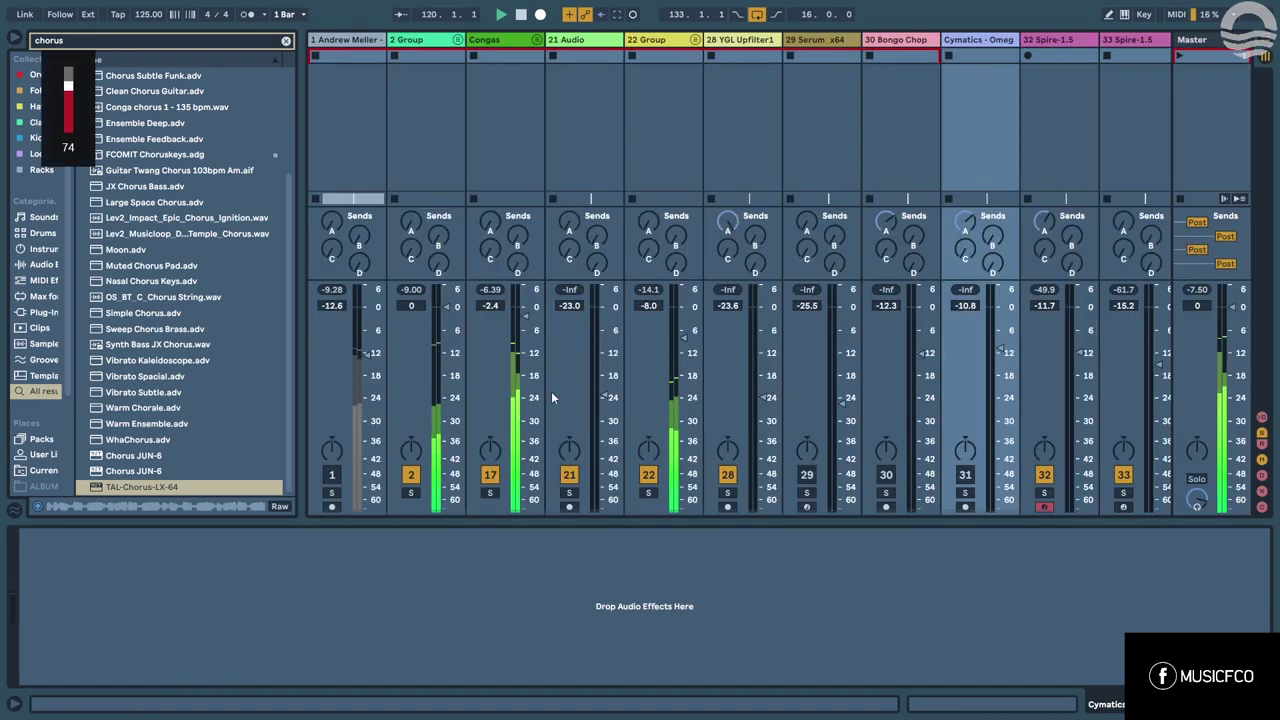
key(Tab)
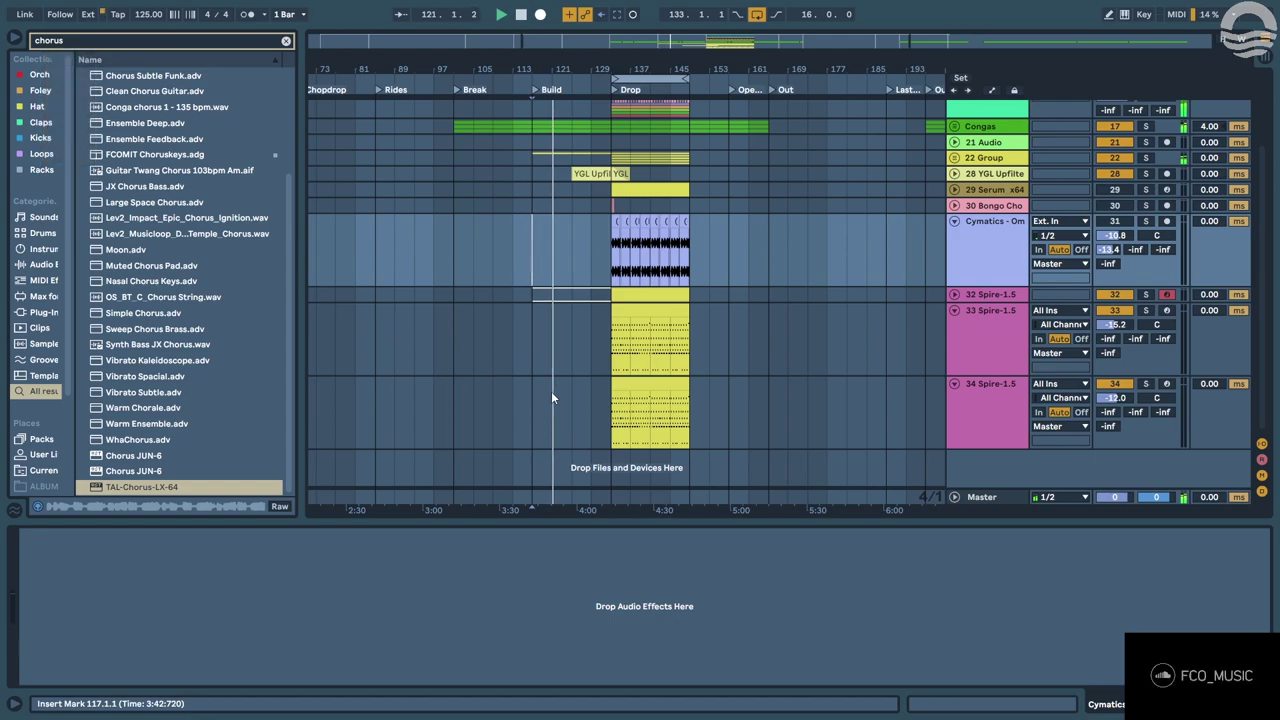
Start saving the Live Set as a new file in the g r o o v e mastah EP folder inside ABLEPJS.
key(ctrl+shift+s)
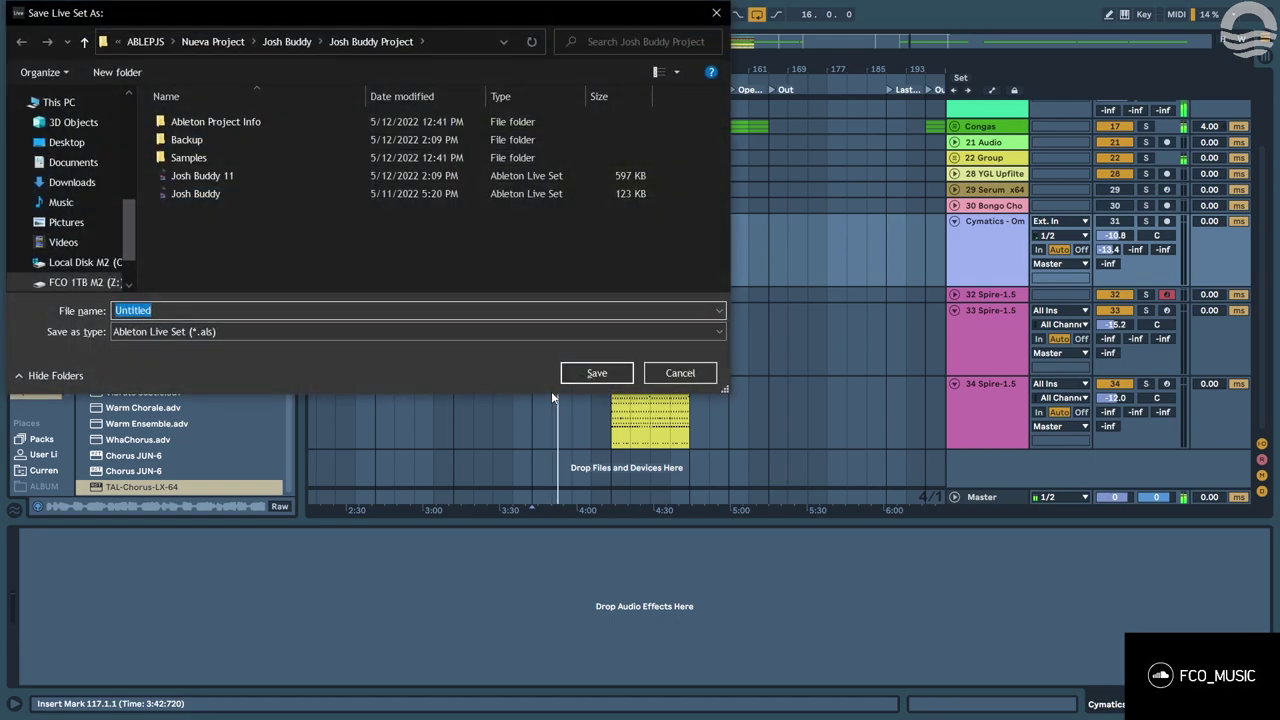
click(334, 41)
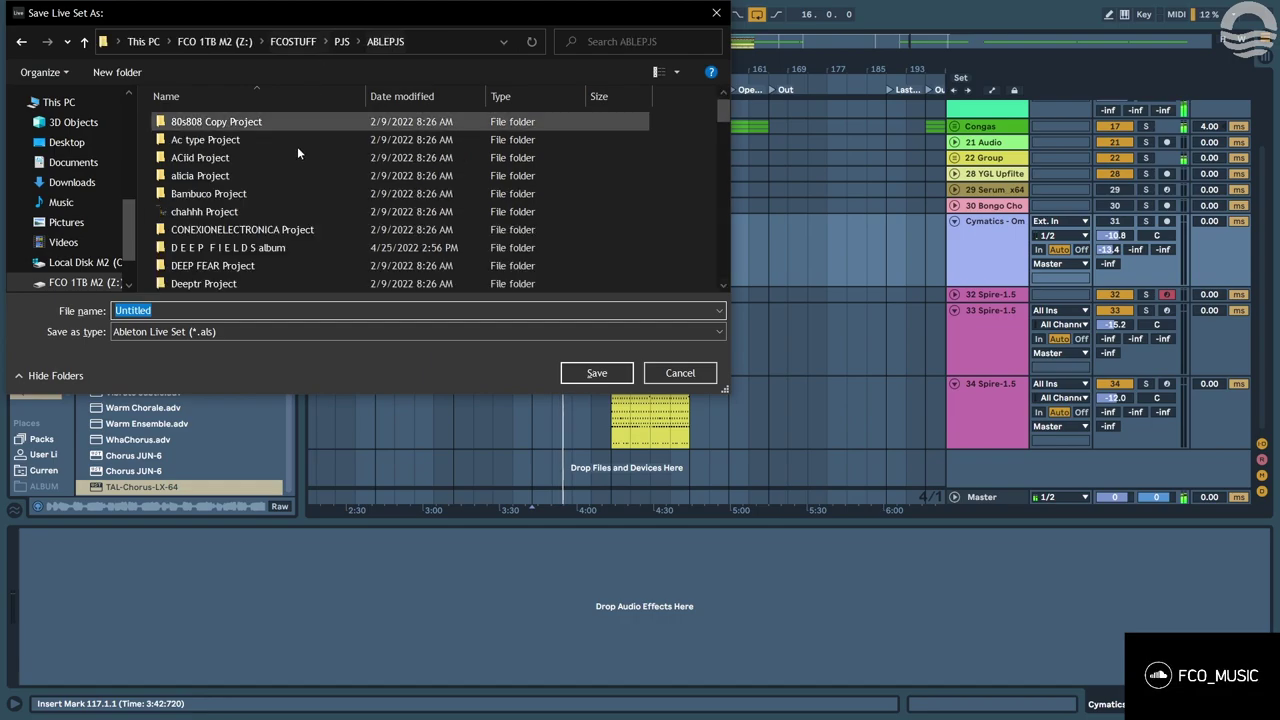
scroll(238, 251, down, 5)
scroll(238, 251, down, 2)
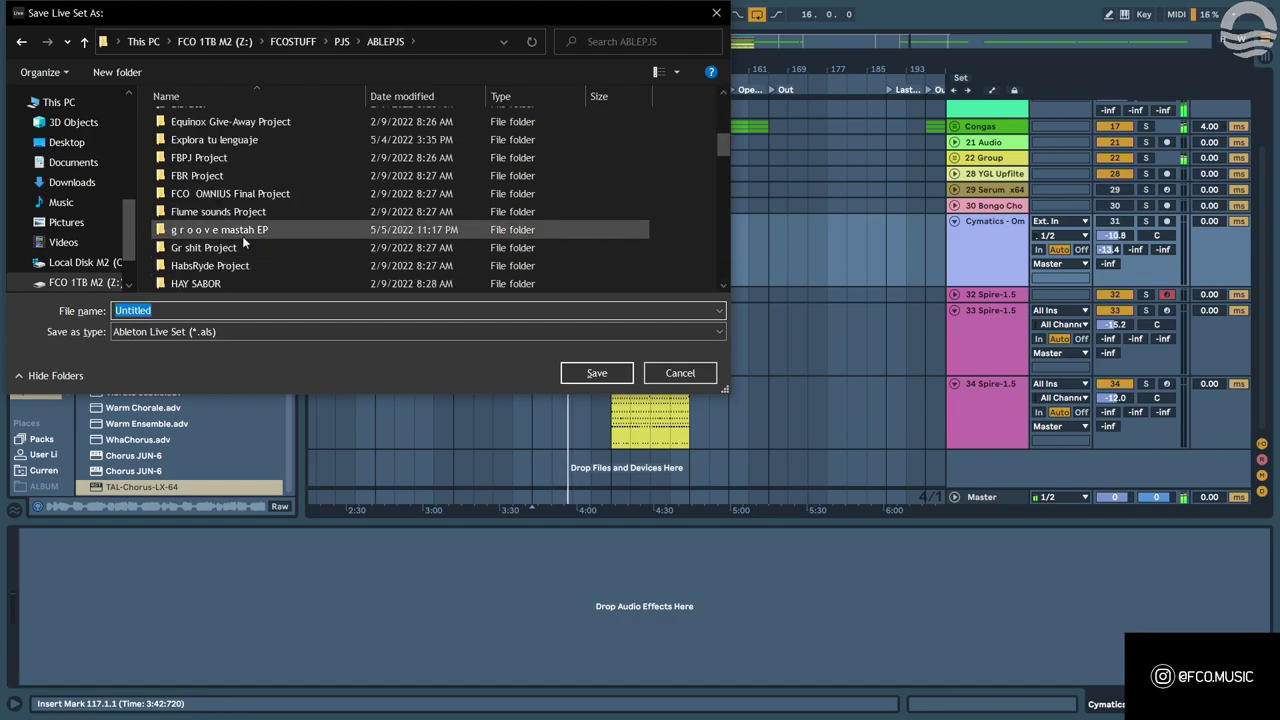
double_click(242, 236)
click(189, 310)
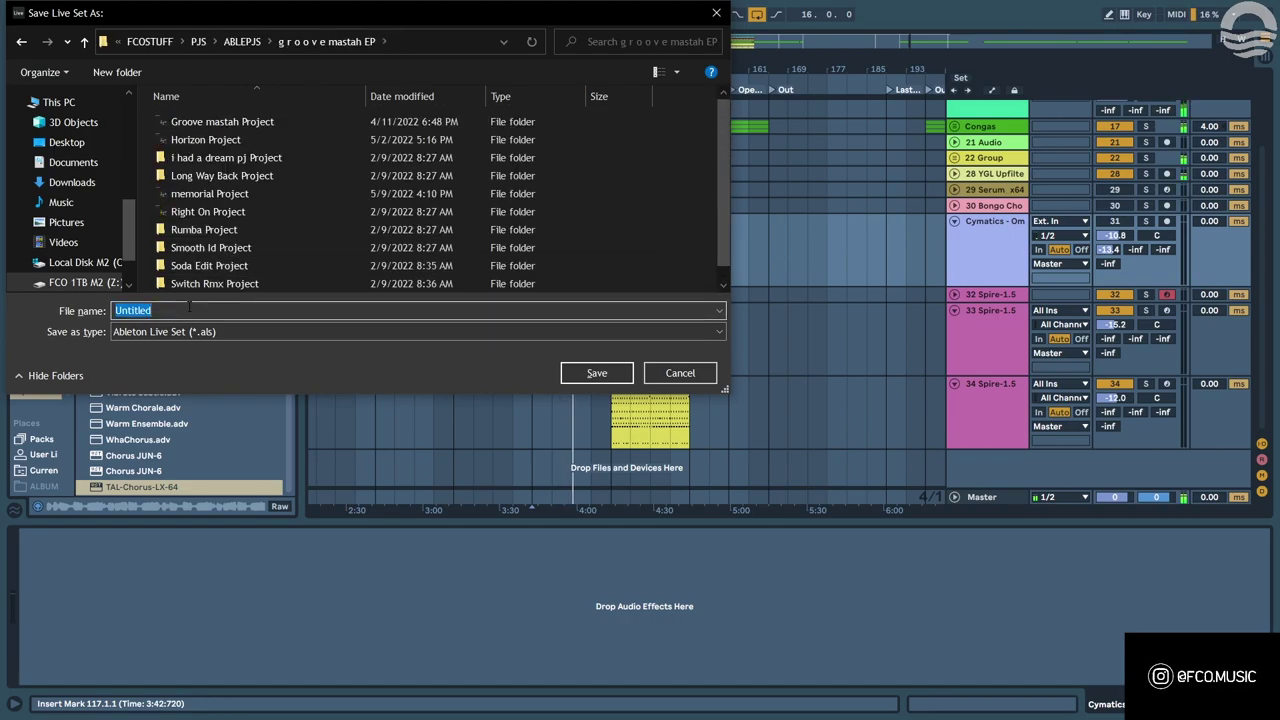